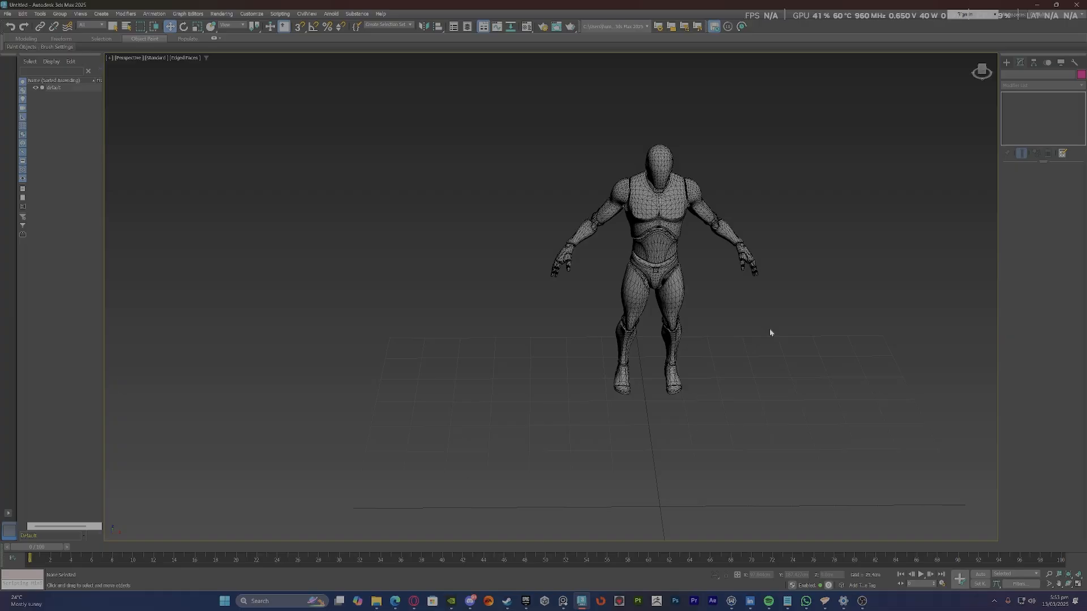
Examine the mannequin reference figure and its position on the ground grid from several angles.
middle_drag(772, 335, 645, 303)
scroll(529, 269, down, 3)
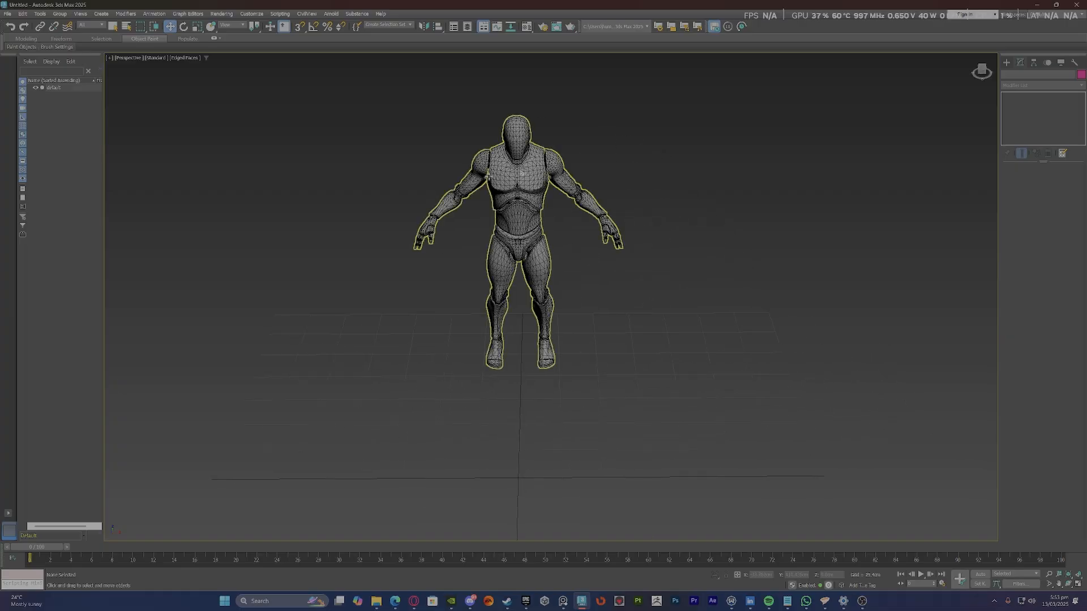
click(530, 268)
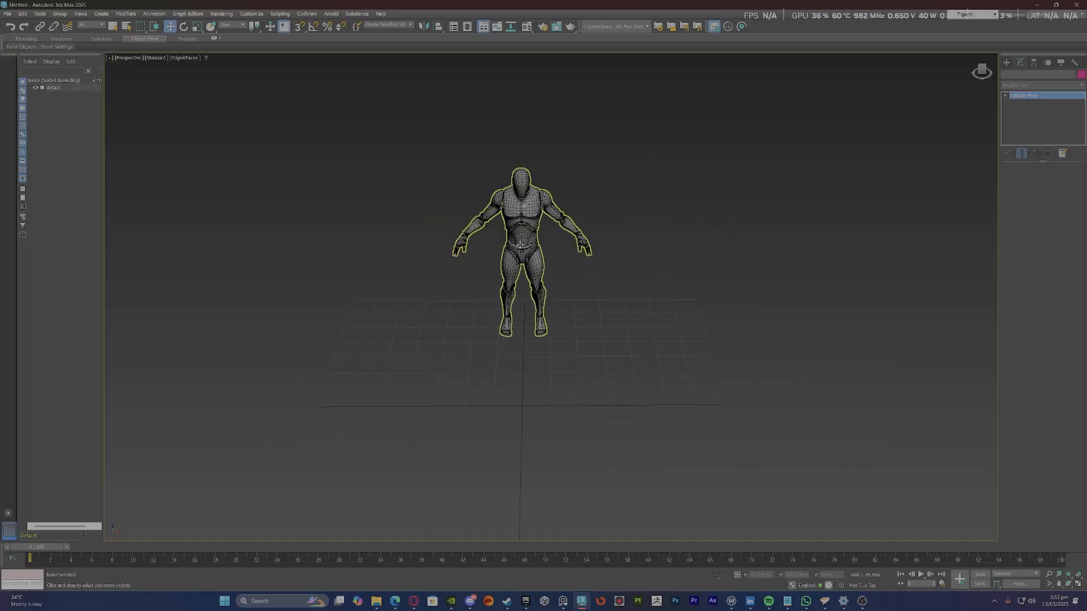
mouse_move(614, 292)
alt+middle_down()
mouse_move(661, 286)
mouse_move(619, 274)
alt+middle_up()
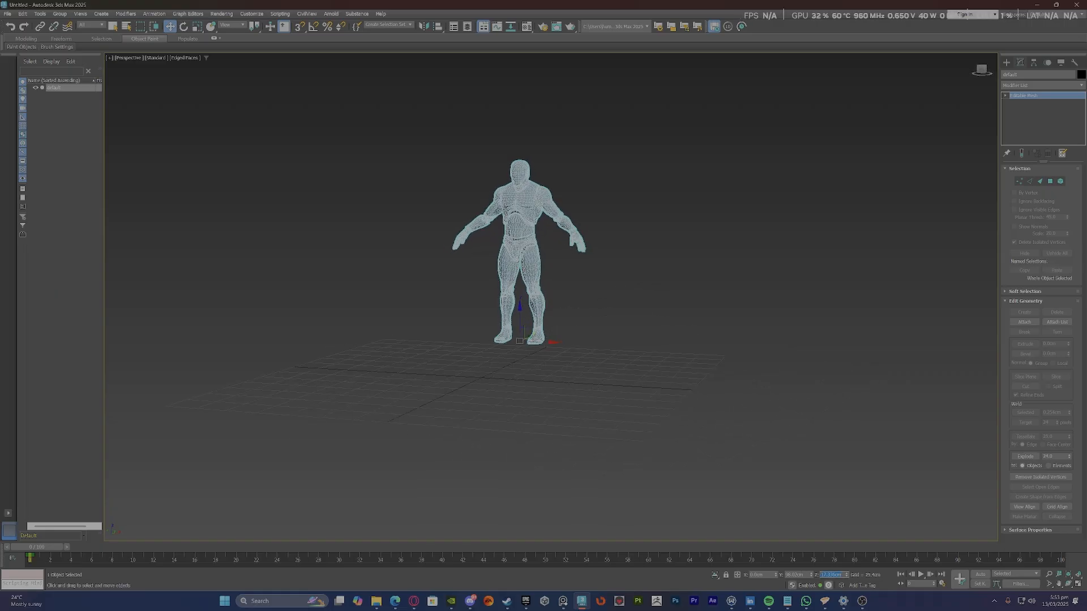
alt+middle_drag(513, 362, 561, 368)
mouse_move(654, 372)
alt+middle_down()
mouse_move(634, 372)
mouse_move(643, 372)
alt+middle_up()
scroll(639, 372, down, 5)
scroll(628, 371, up, 3)
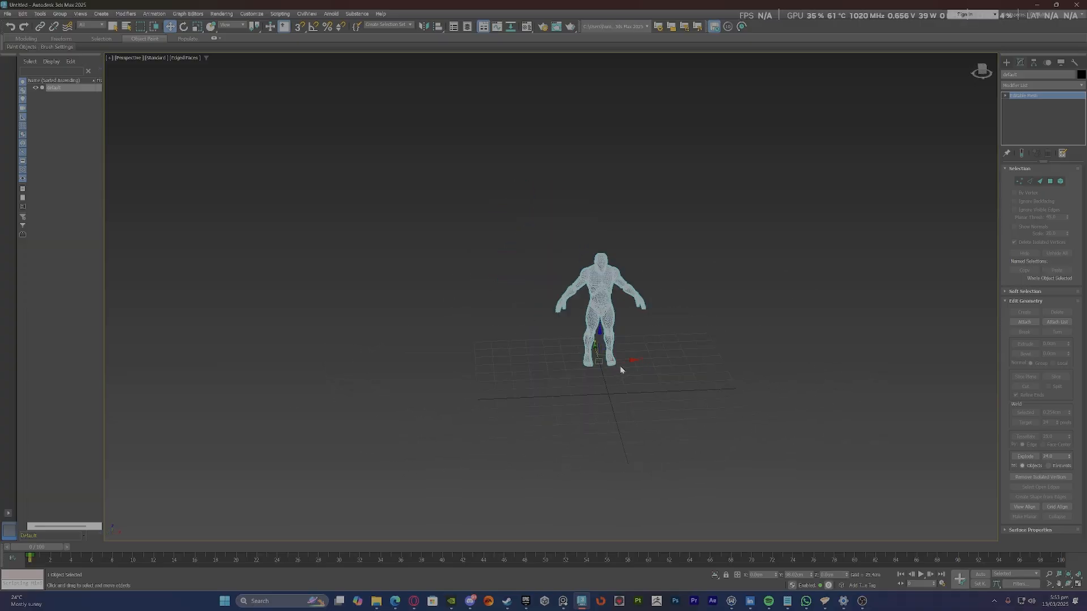
scroll(575, 361, up, 3)
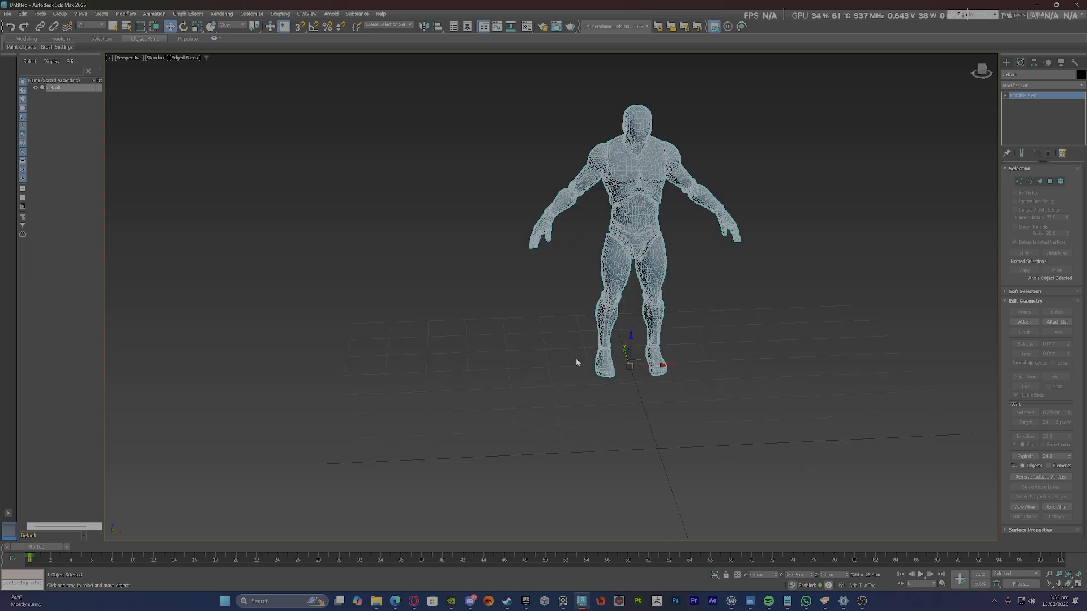
scroll(575, 361, down, 3)
middle_drag(743, 386, 635, 369)
click(648, 373)
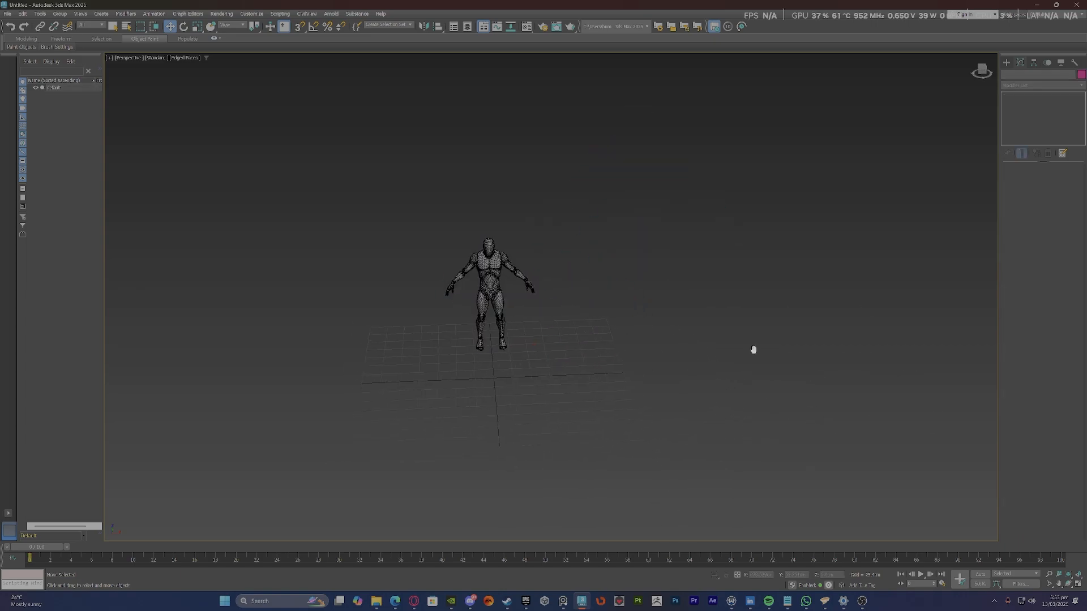
Create a standard primitive box on the ground grid in front of the mannequin.
click(1007, 62)
click(1029, 121)
scroll(379, 323, up, 5)
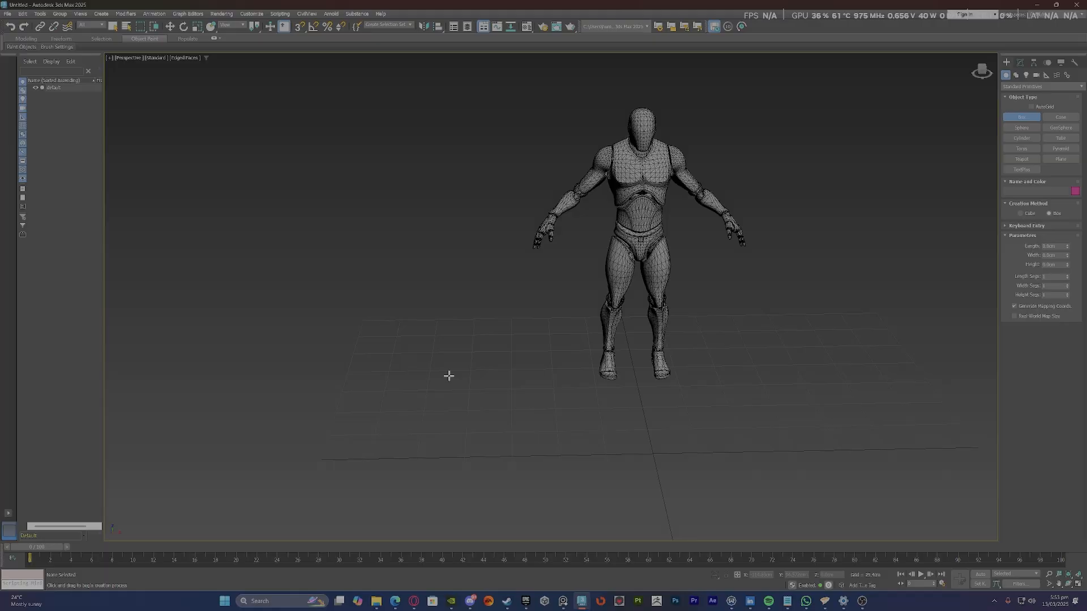
scroll(451, 432, down, 2)
middle_drag(451, 432, 425, 339)
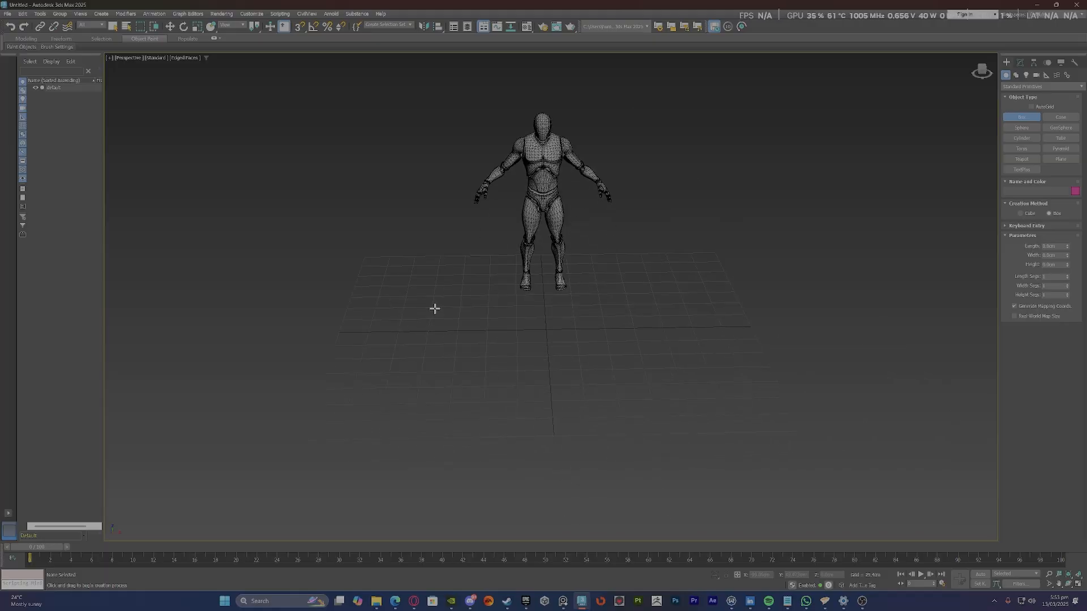
drag(433, 307, 670, 359)
click(655, 317)
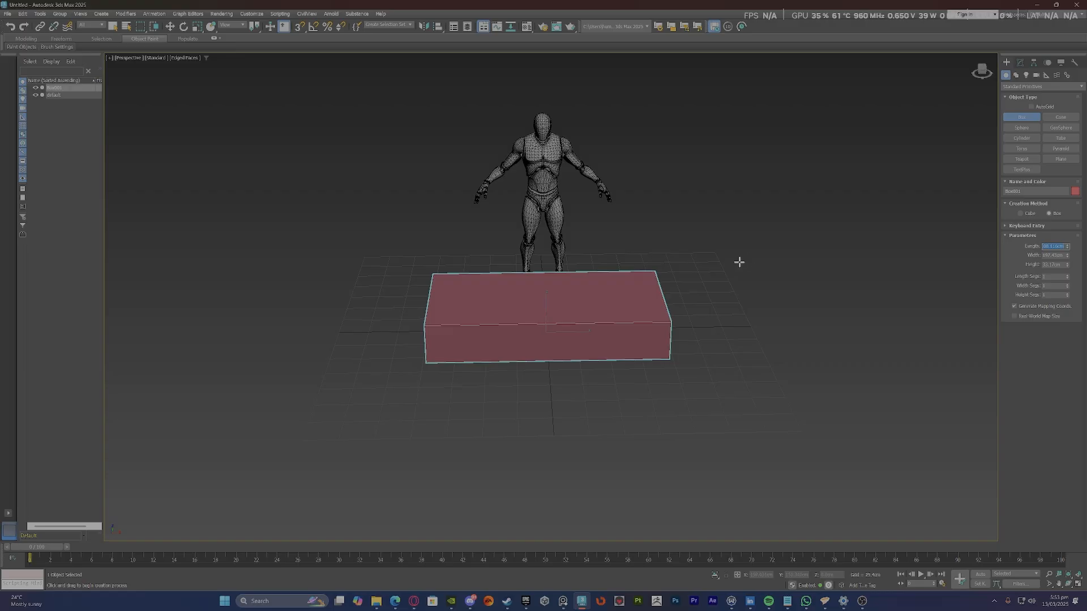
Set the box's length to 85 cm, width to 190 cm and height to 85 cm.
text(85)
key(Return)
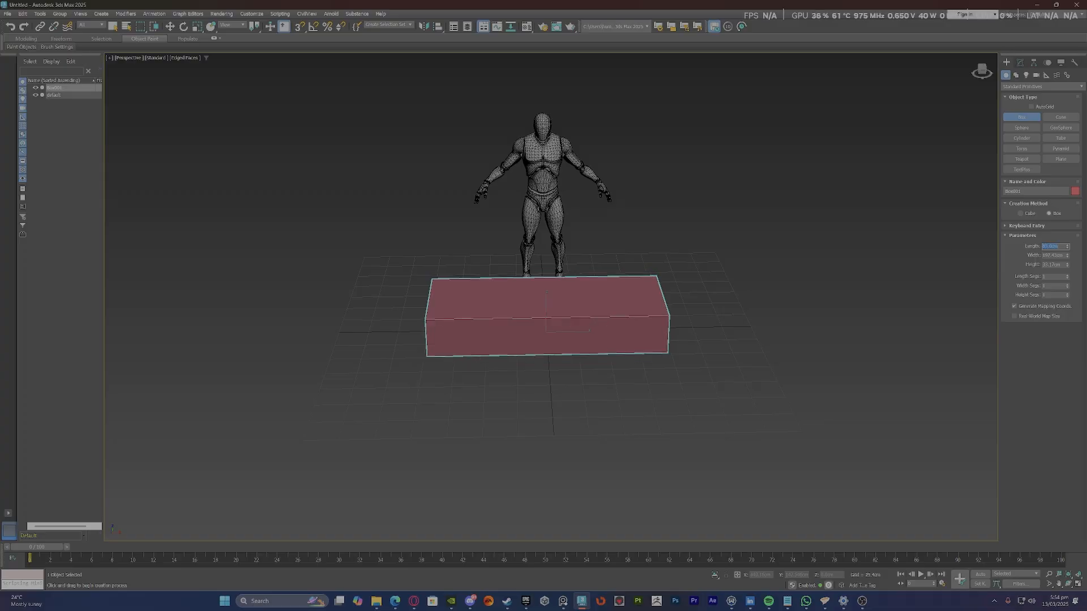
key(Tab)
text(190)
key(Return)
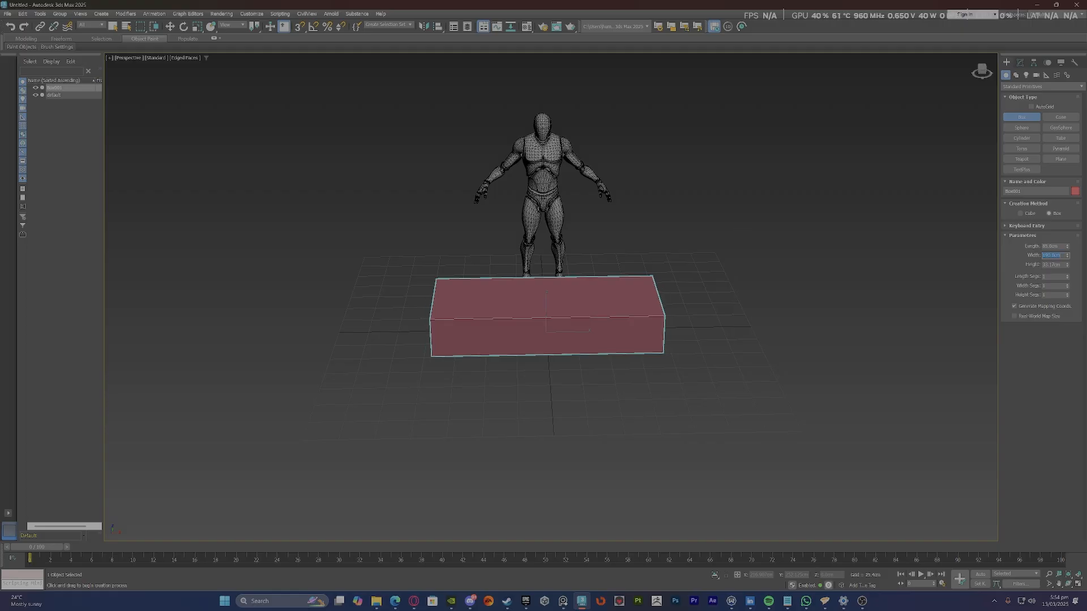
key(Tab)
text(85)
key(Return)
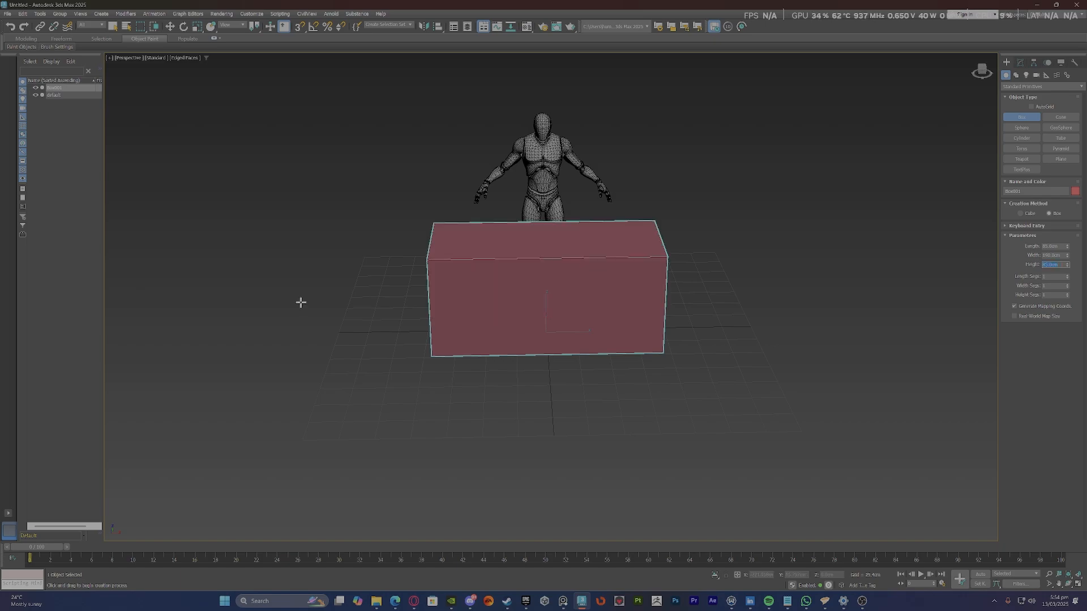
Convert the box to an Editable Poly.
alt+middle_drag(301, 303, 546, 287)
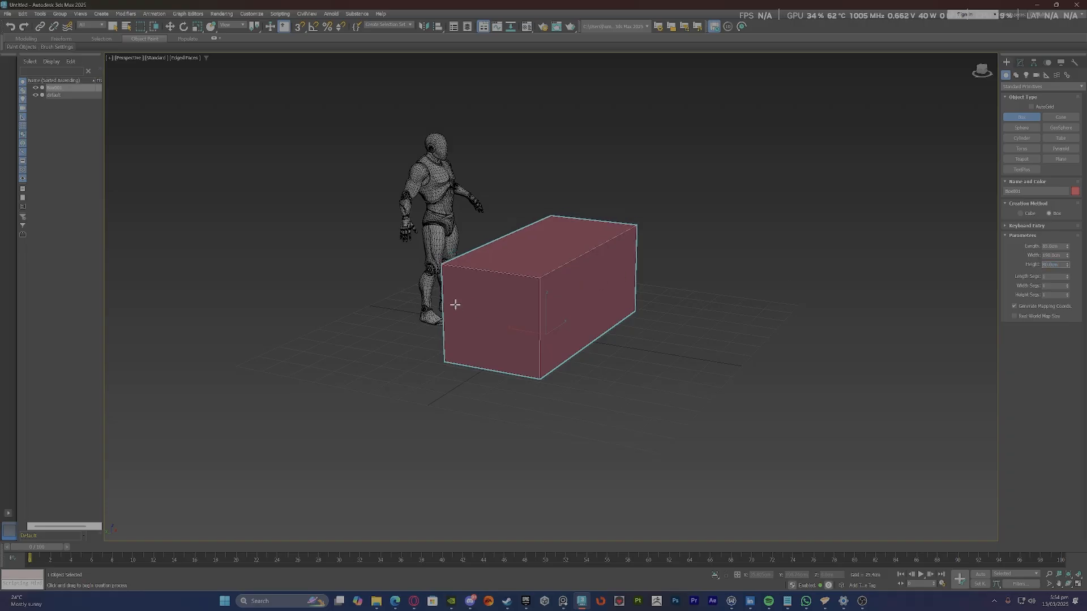
alt+middle_drag(453, 306, 417, 303)
right_click(590, 281)
right_click(627, 273)
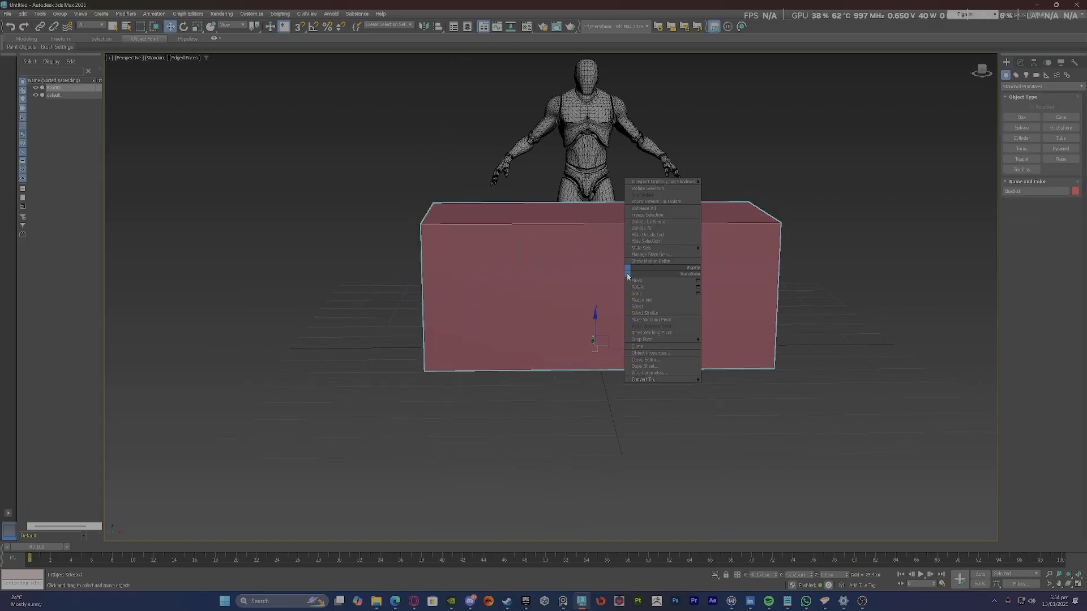
mouse_move(698, 380)
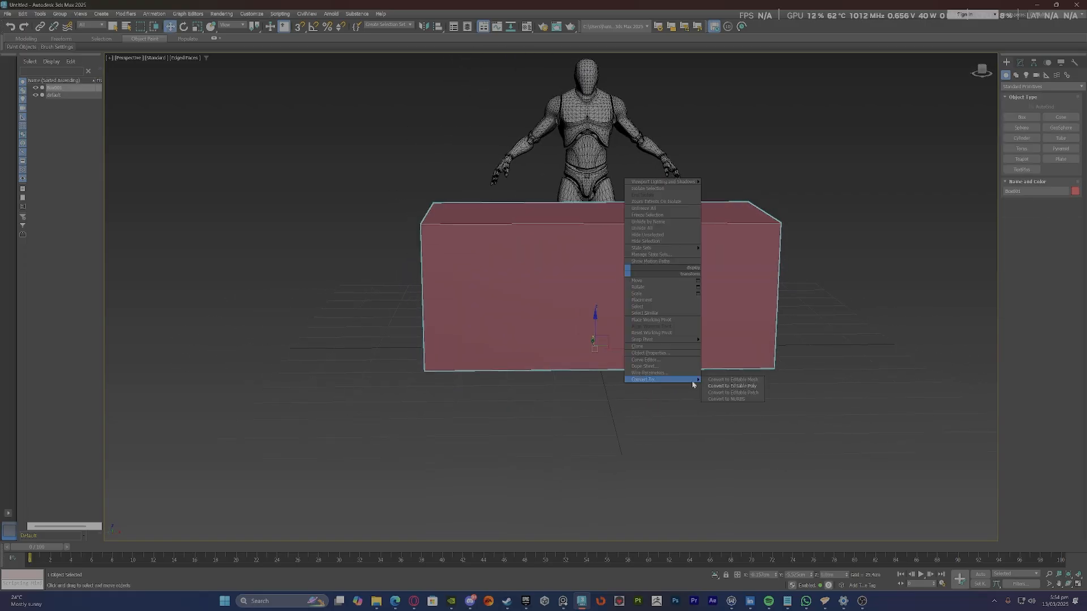
click(742, 389)
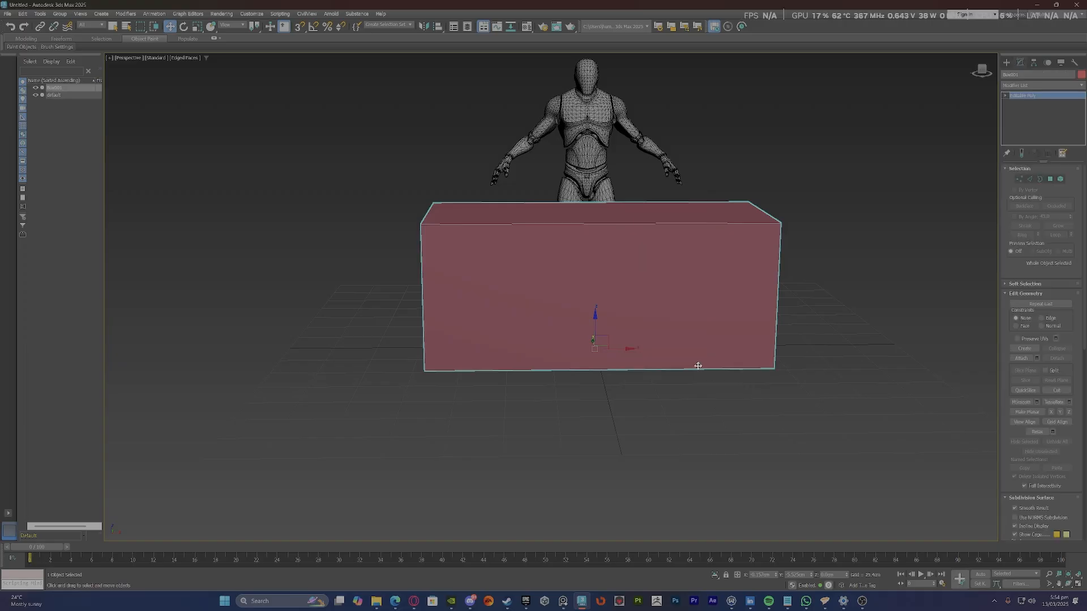
Connect the box's four long horizontal edges with two segments, pinched outward to sit close to both ends.
scroll(662, 367, down, 2)
scroll(641, 385, up, 4)
key(2)
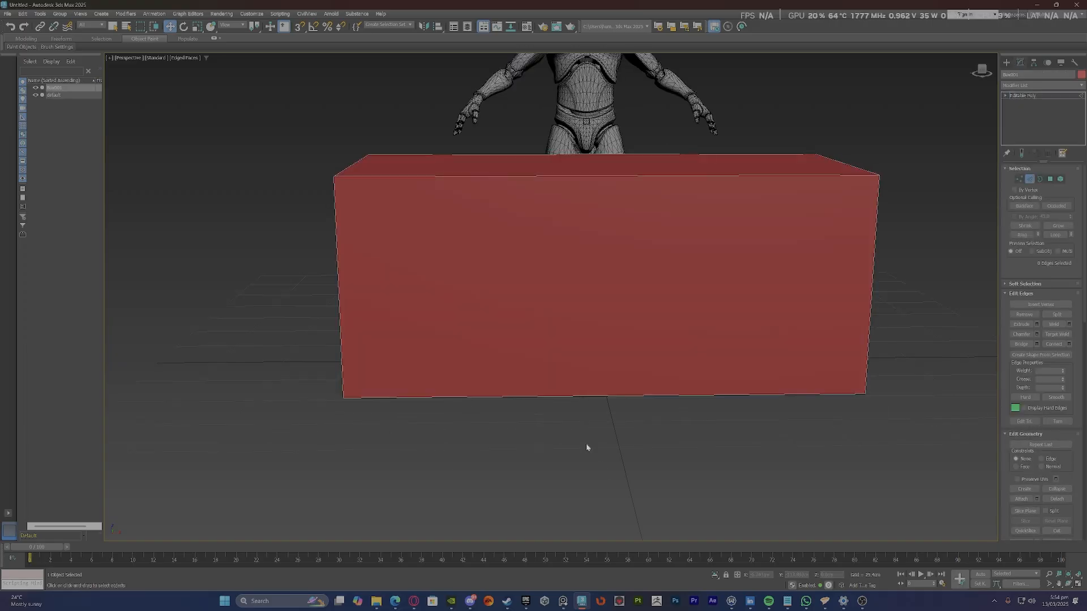
scroll(534, 338, down, 4)
click(525, 472)
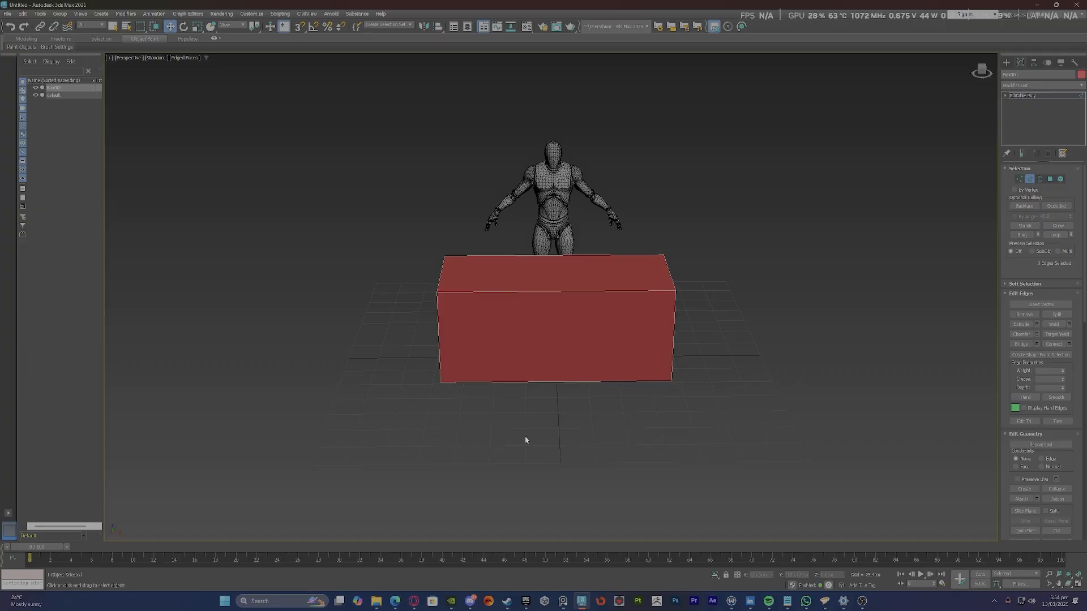
click(525, 199)
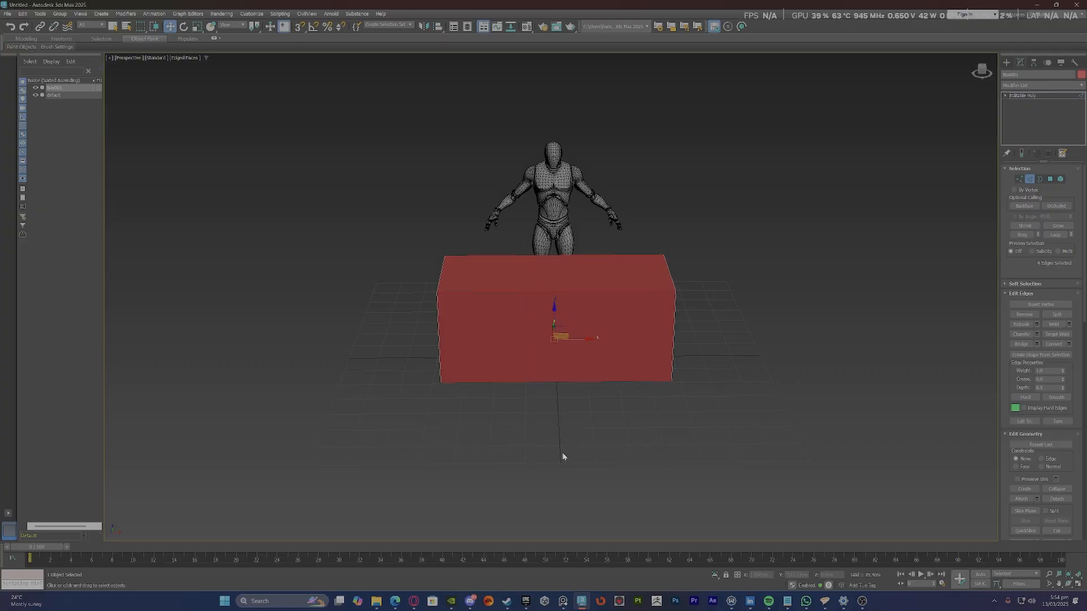
drag(518, 447, 541, 250)
alt+middle_drag(566, 266, 563, 293)
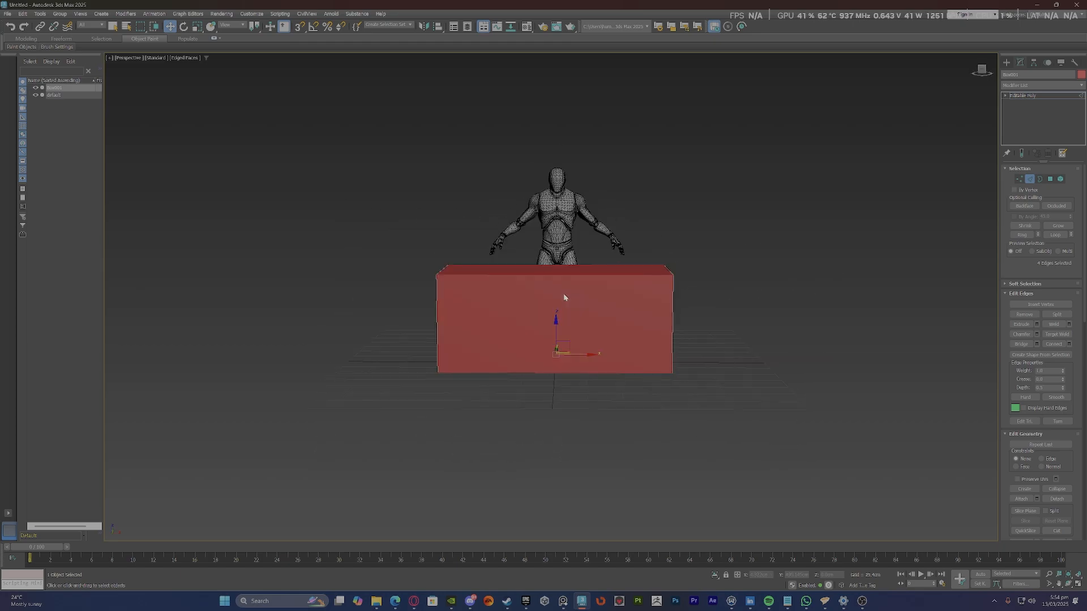
click(1068, 344)
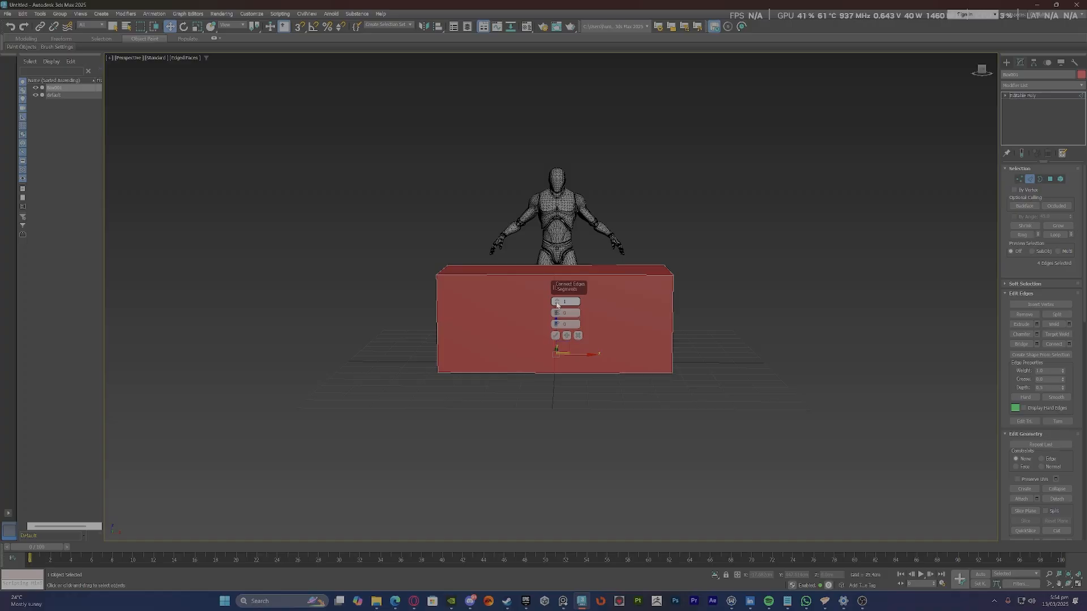
drag(556, 304, 557, 300)
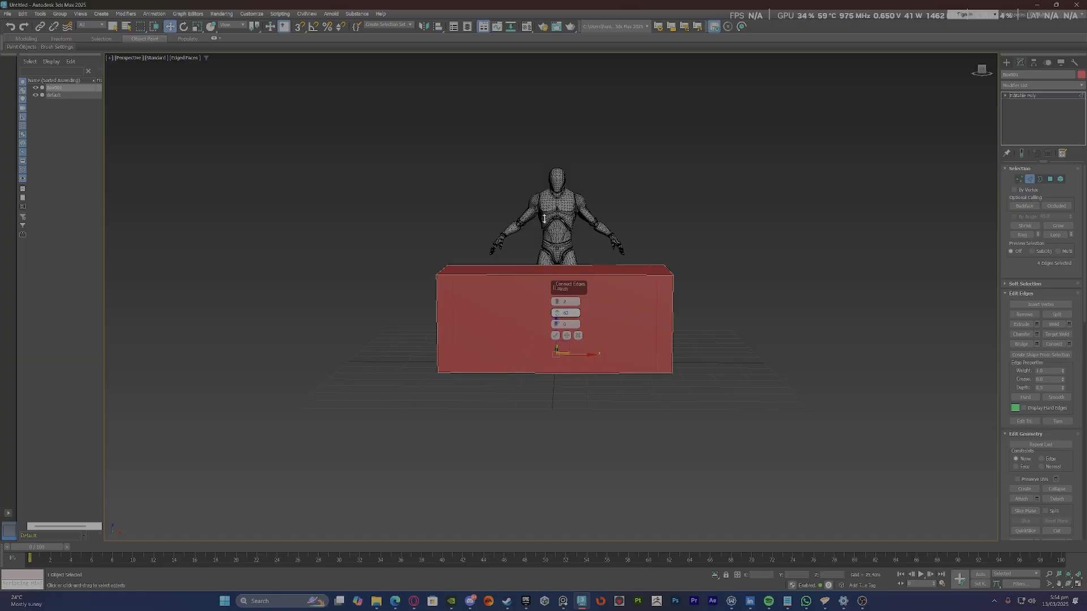
drag(544, 220, 544, 219)
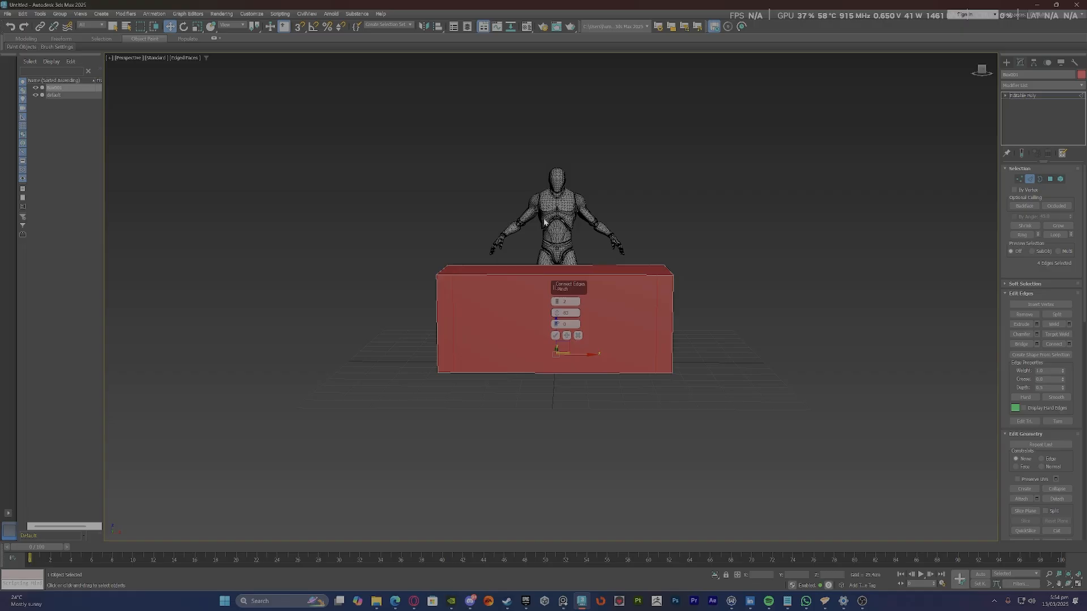
click(556, 335)
Delete the box's middle front, back and bottom polygons between the two end sections, keeping the top.
key(4)
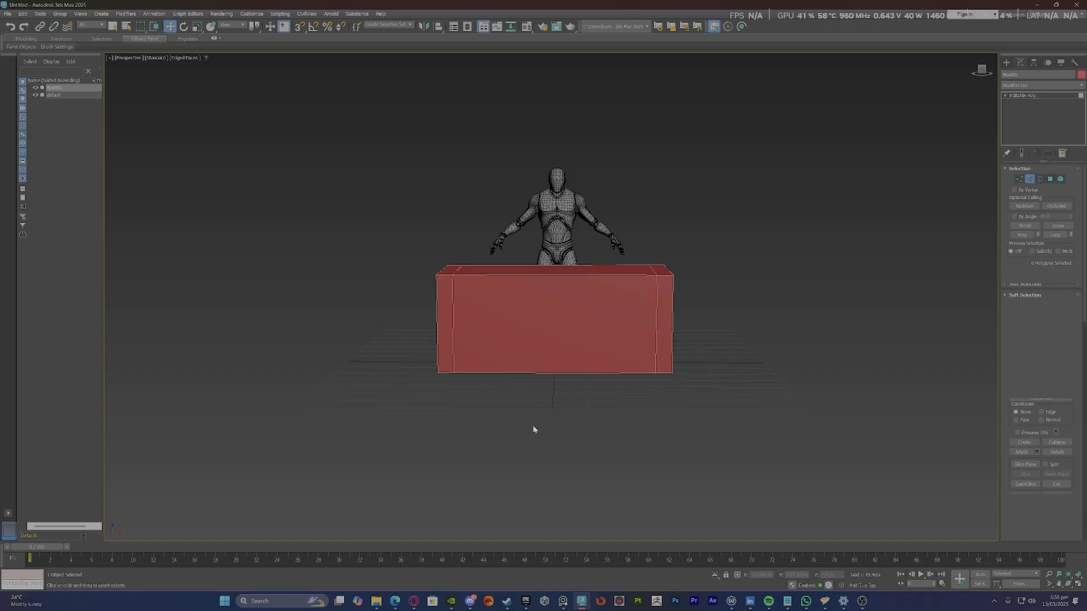
click(579, 367)
alt+middle_drag(579, 367, 510, 322)
key(Delete)
scroll(399, 315, up, 3)
scroll(582, 318, up, 2)
scroll(526, 318, down, 2)
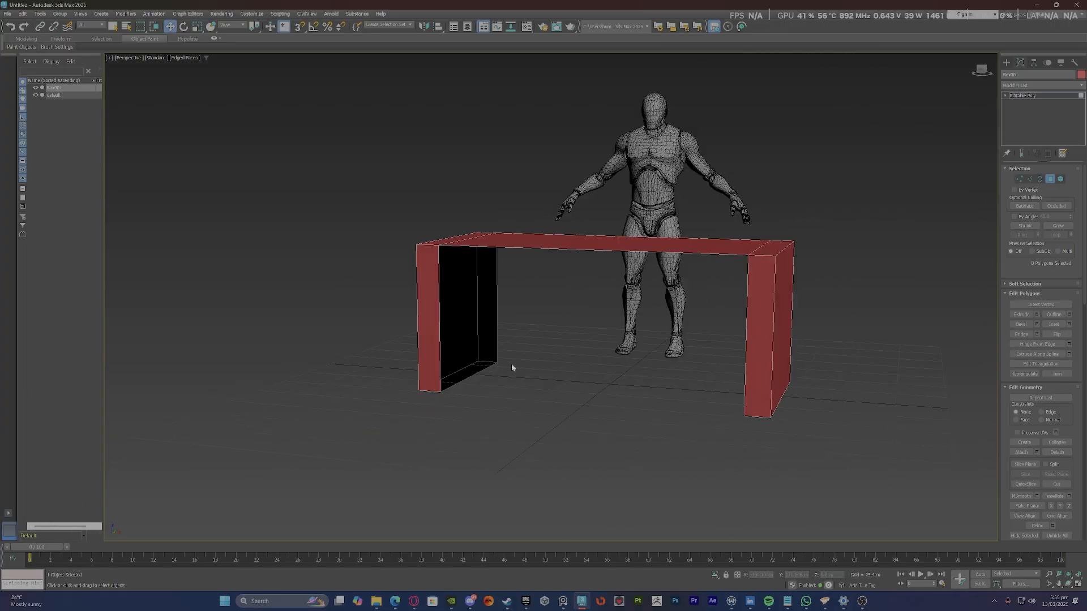
Examine the hollow inner sides of the end sections and the remaining top from several angles.
scroll(447, 361, up, 3)
key(2)
scroll(466, 315, down, 3)
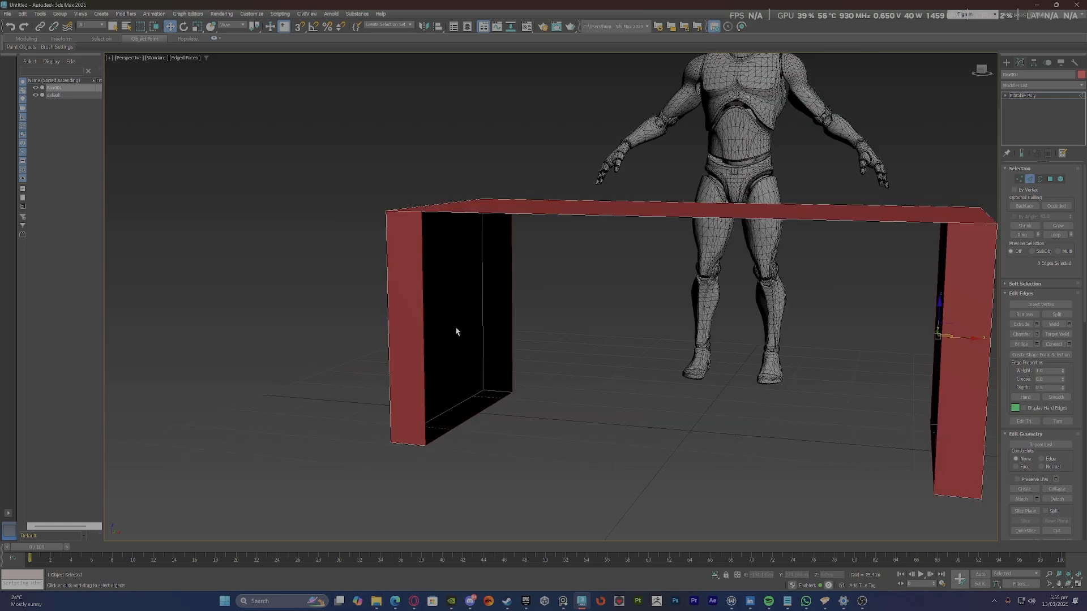
alt+middle_drag(456, 332, 447, 323)
scroll(470, 245, up, 2)
scroll(477, 245, down, 4)
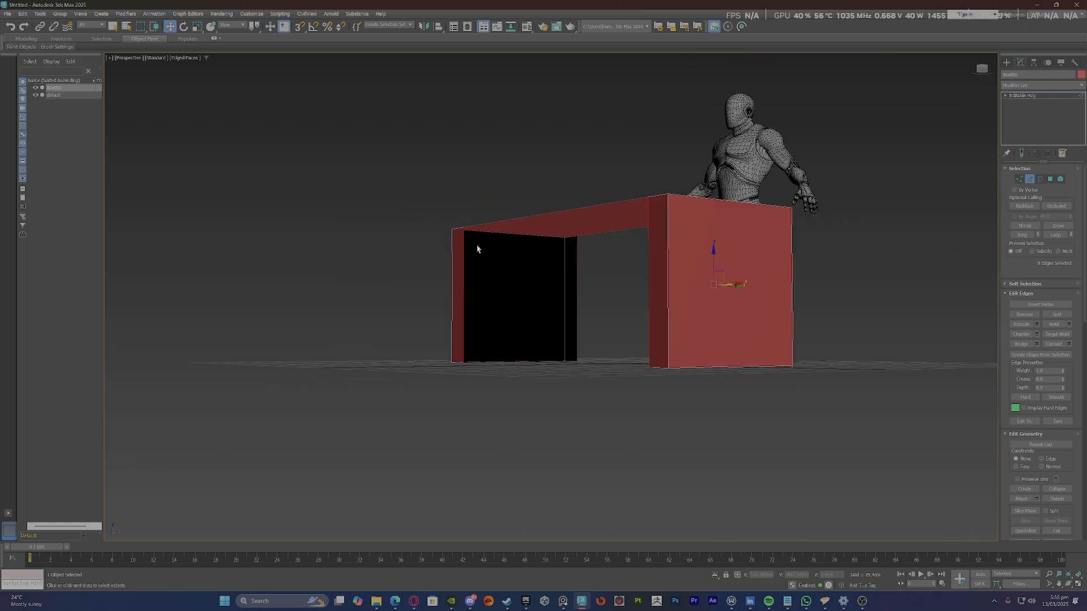
alt+middle_drag(478, 245, 506, 254)
scroll(506, 254, up, 3)
scroll(518, 360, down, 2)
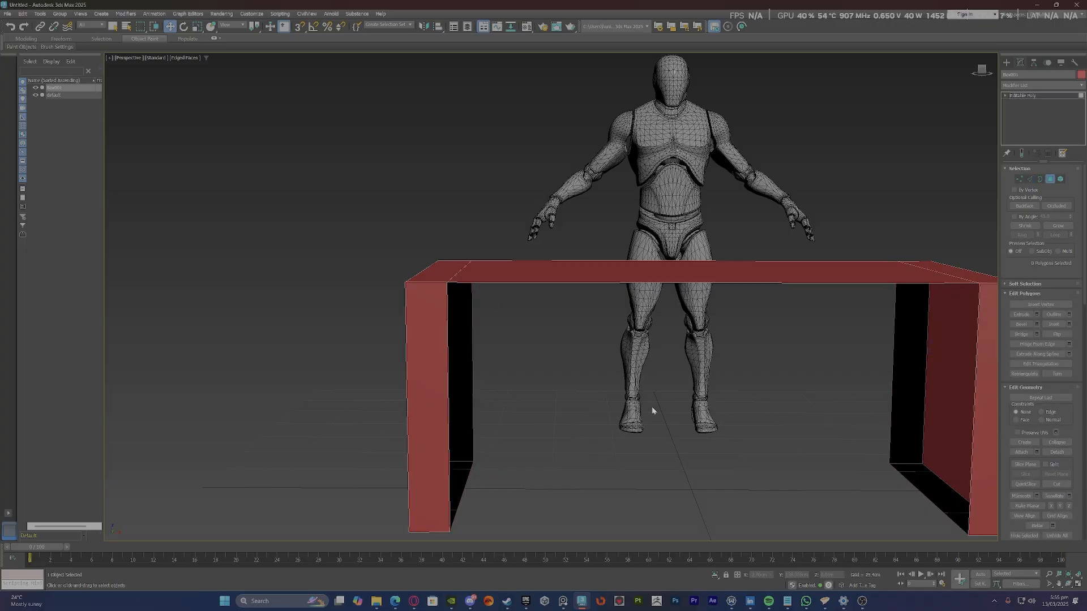
Delete the middle top polygon connecting the two end sections to leave two separate side panels.
key(2)
key(4)
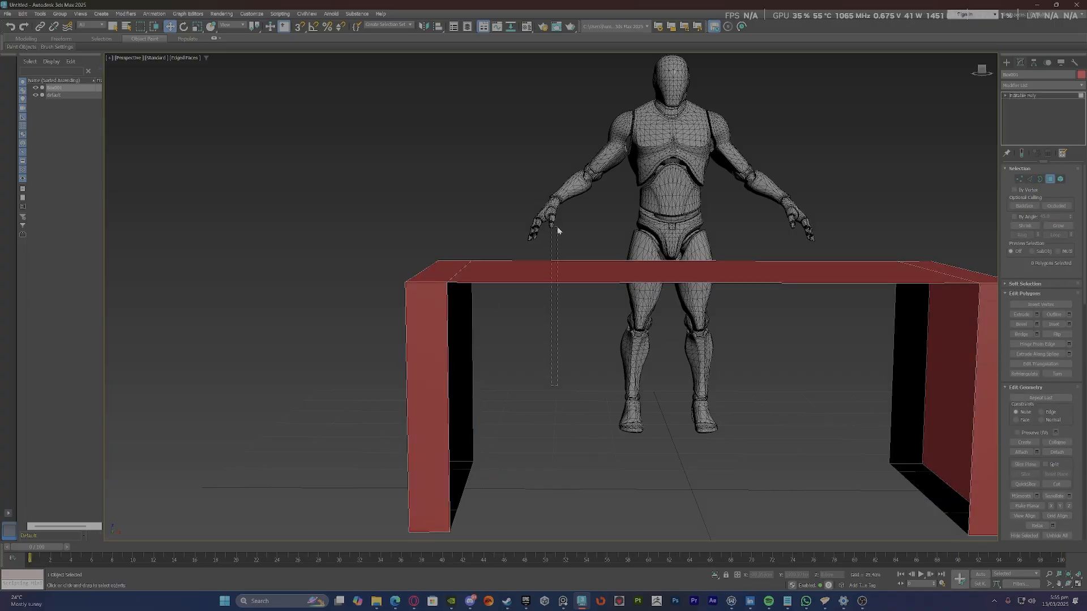
drag(557, 229, 557, 229)
key(Delete)
scroll(513, 328, down, 3)
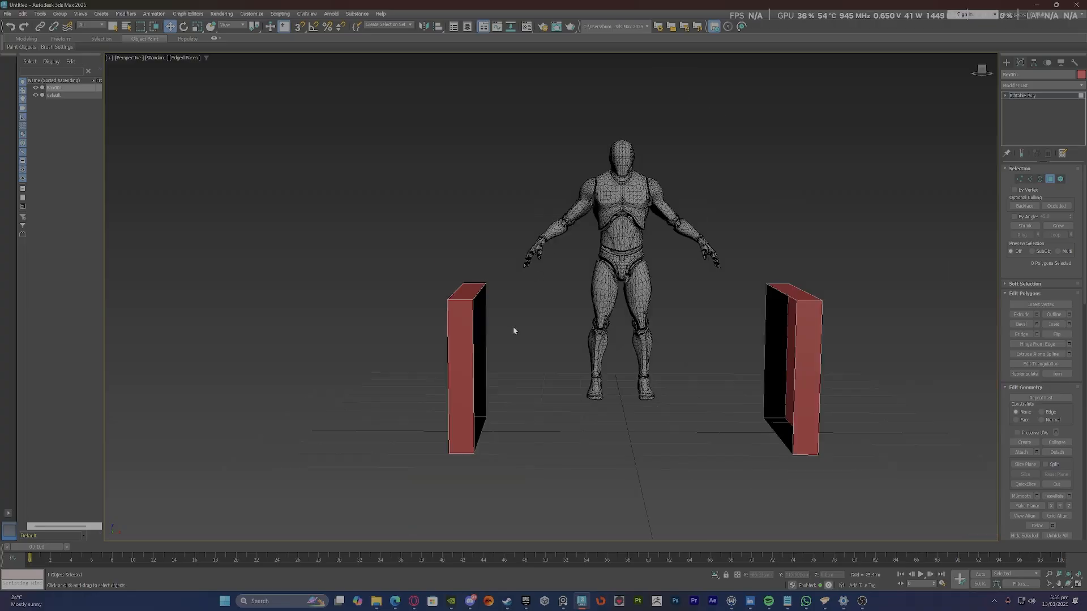
Cap the open inner borders of both side panels.
alt+middle_drag(513, 330, 739, 340)
scroll(454, 310, up, 3)
key(3)
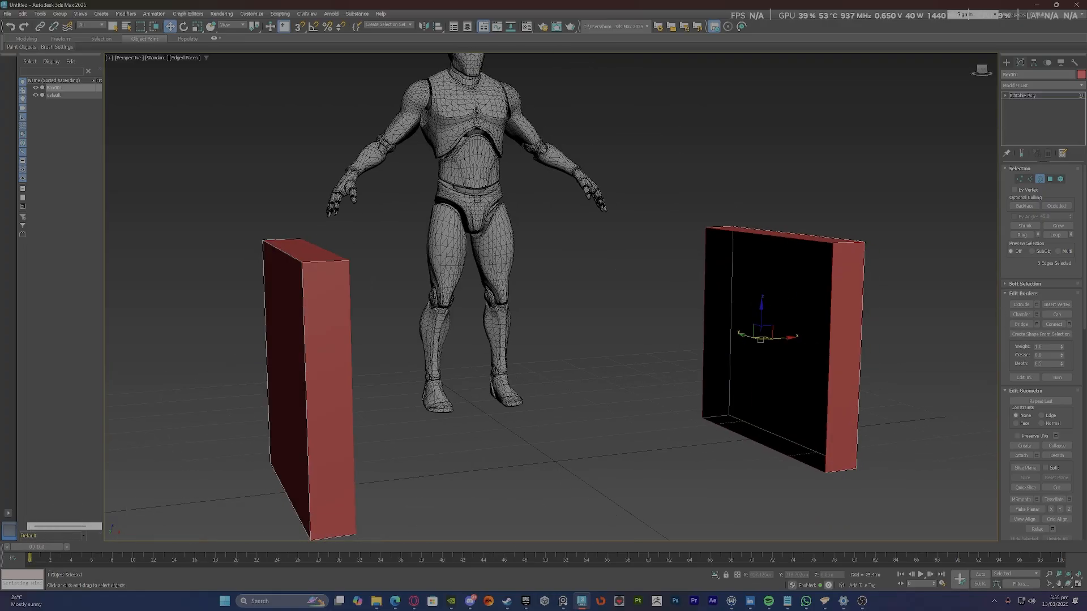
click(1055, 315)
alt+middle_drag(646, 320, 376, 291)
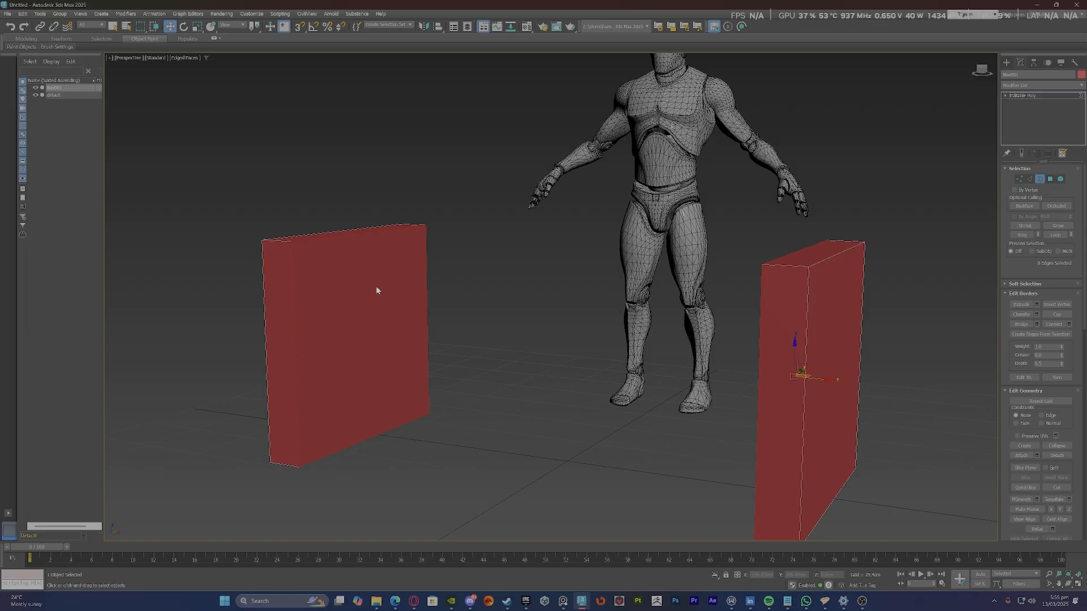
click(344, 274)
Connect the vertical edges of both side panels with two segments, pinched apart toward the upper and lower ends.
scroll(344, 274, down, 3)
alt+middle_drag(344, 274, 477, 268)
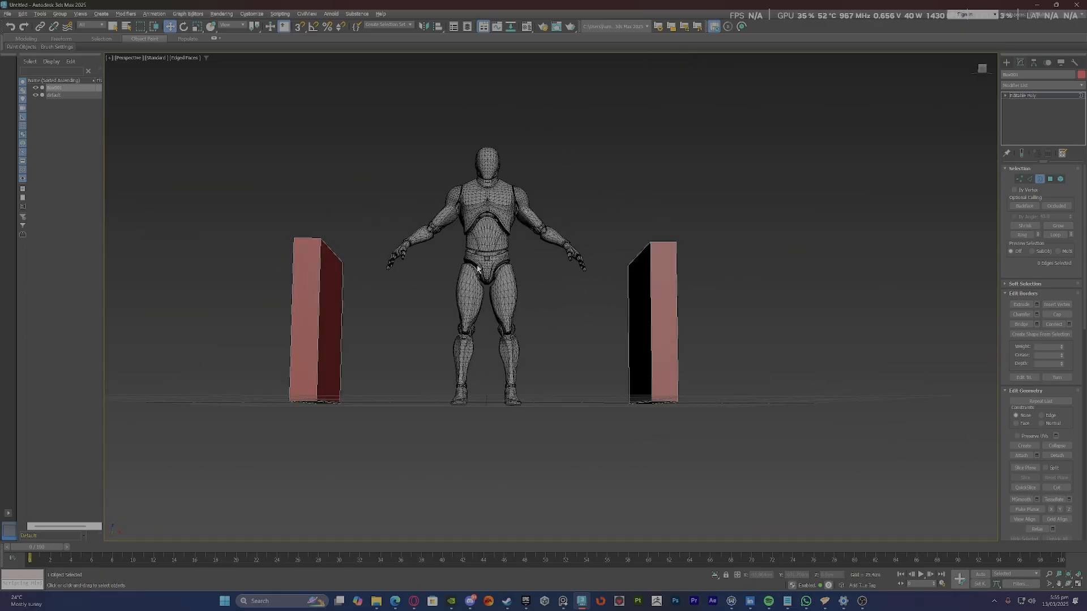
alt+middle_drag(264, 291, 354, 274)
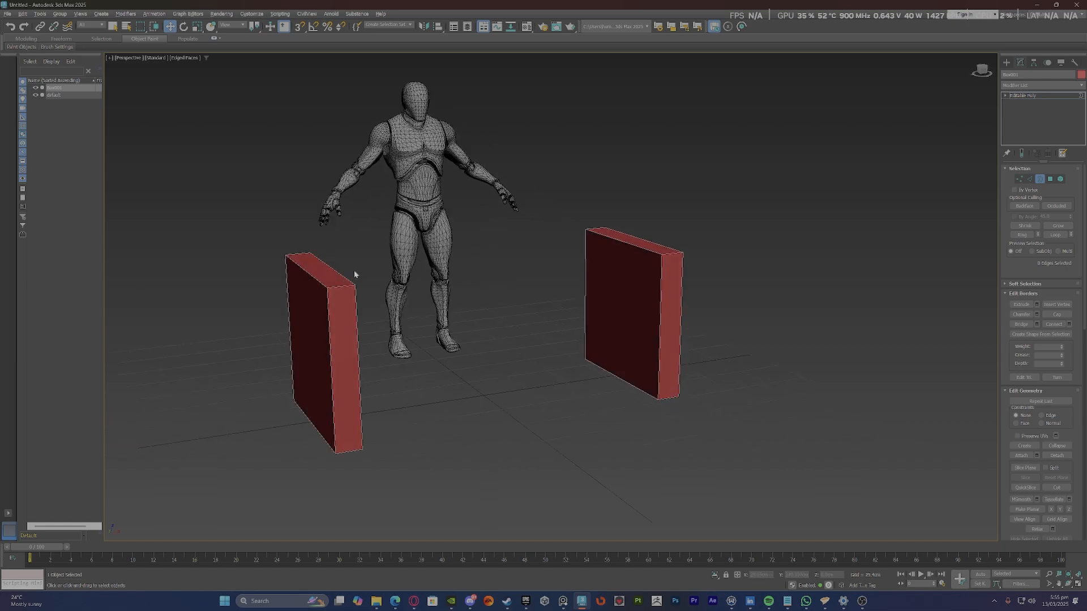
alt+middle_drag(426, 260, 362, 281)
key(2)
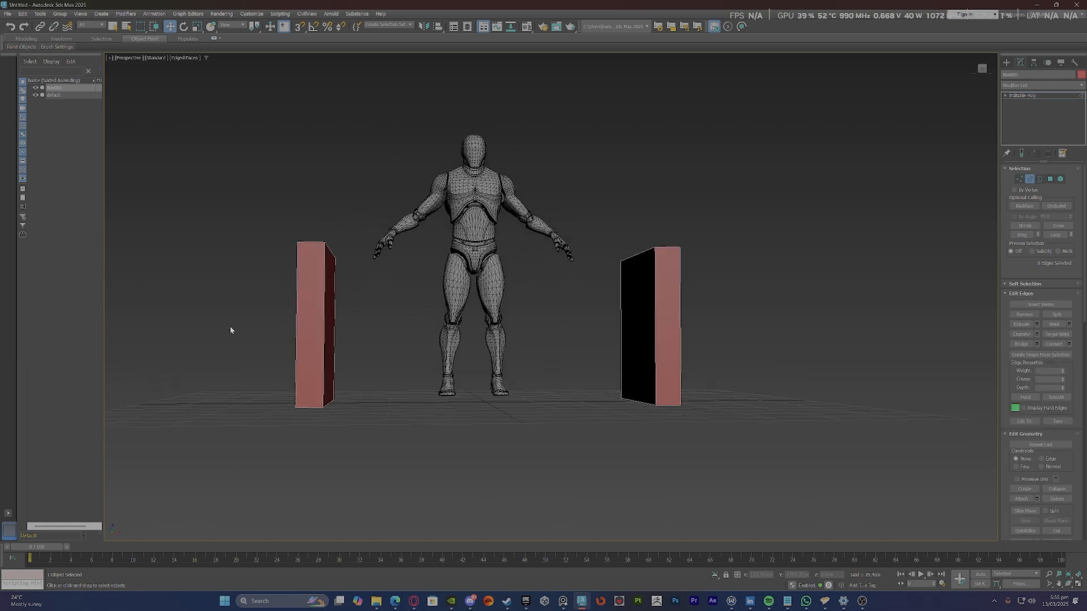
drag(256, 323, 744, 319)
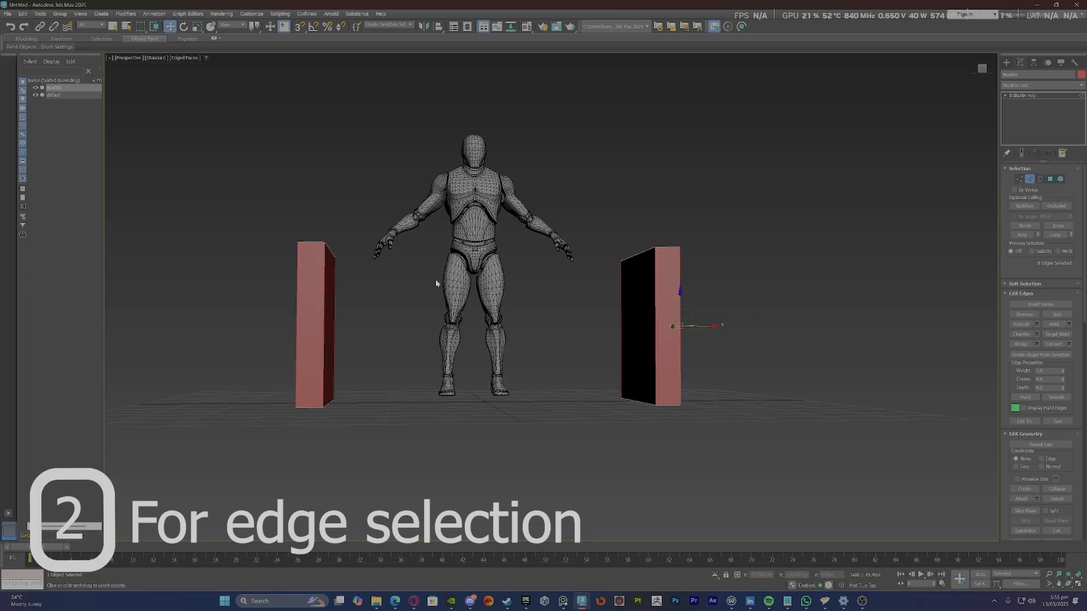
alt+middle_drag(436, 283, 376, 340)
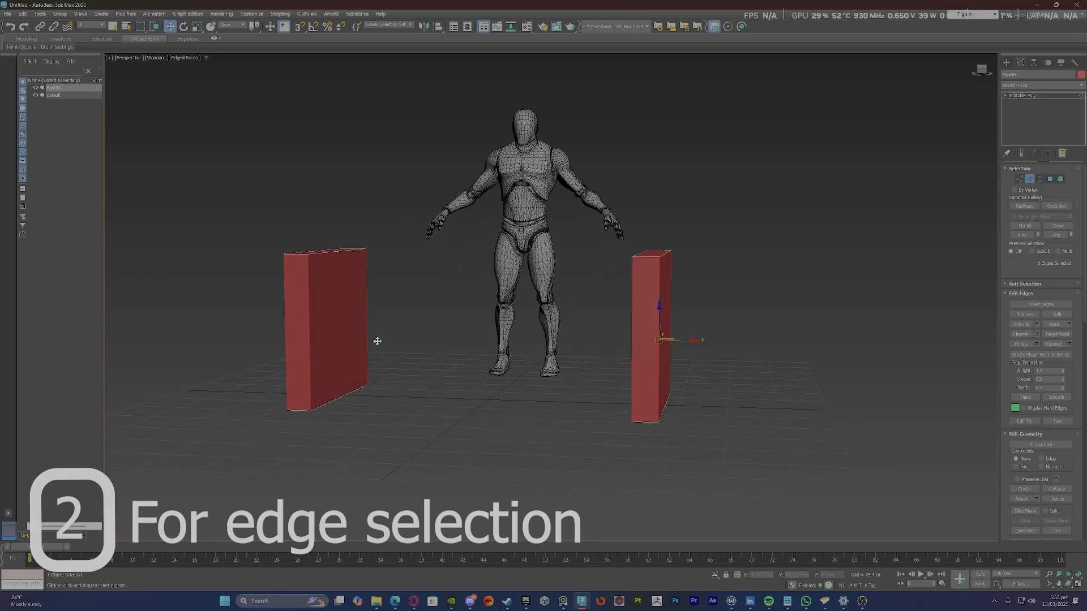
click(1069, 344)
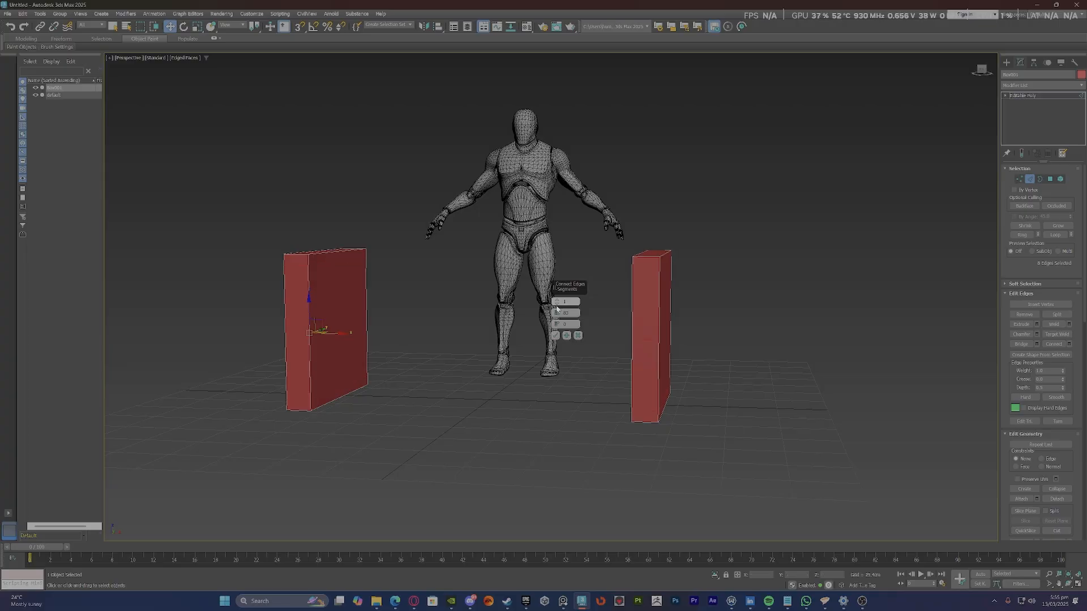
alt+middle_drag(557, 308, 514, 326)
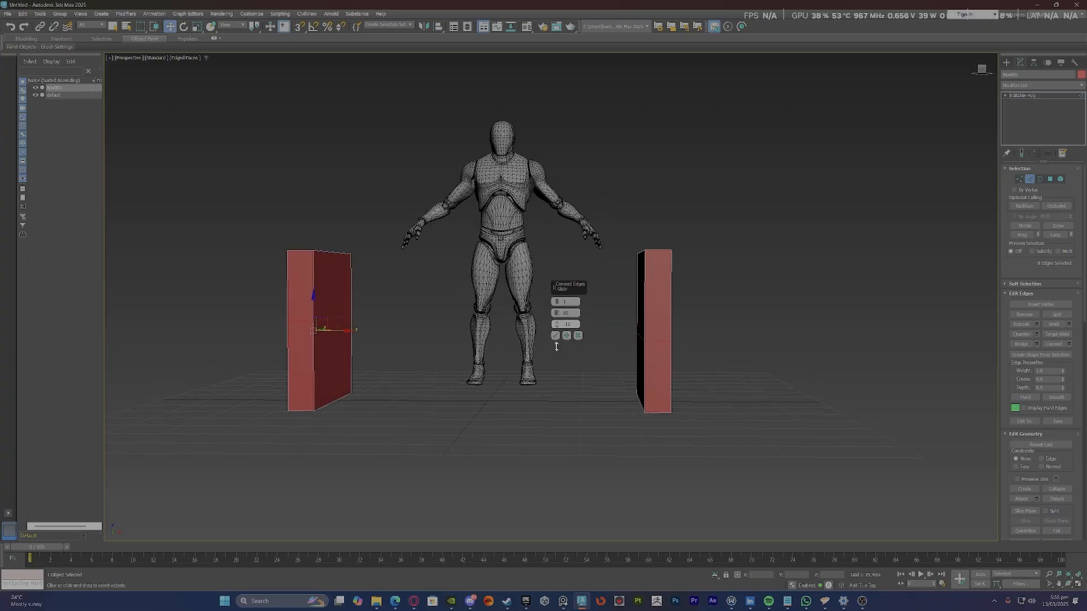
drag(554, 384, 554, 390)
click(557, 300)
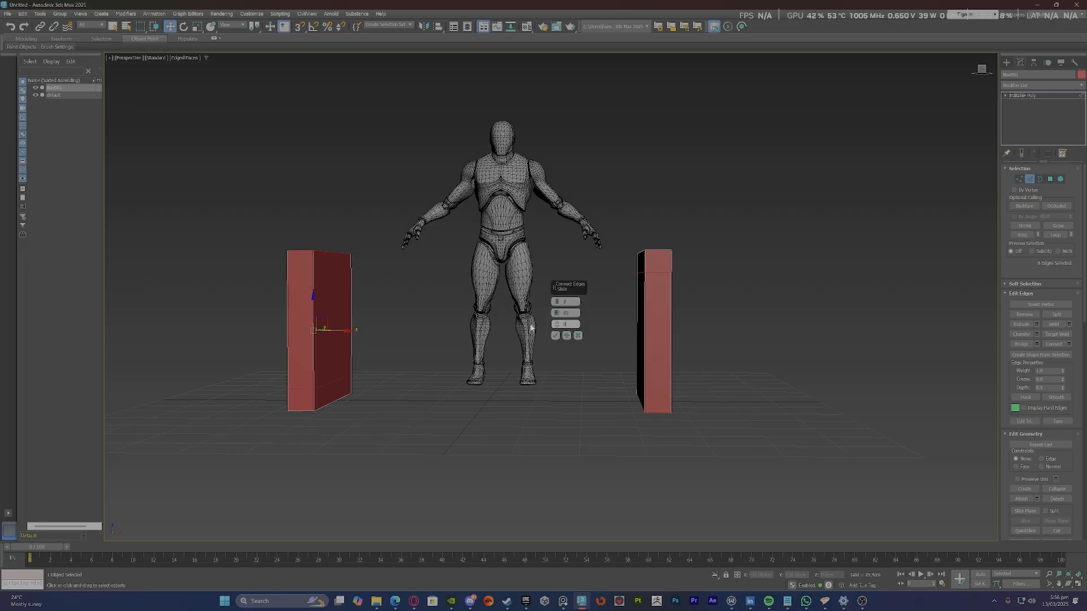
scroll(355, 275, up, 5)
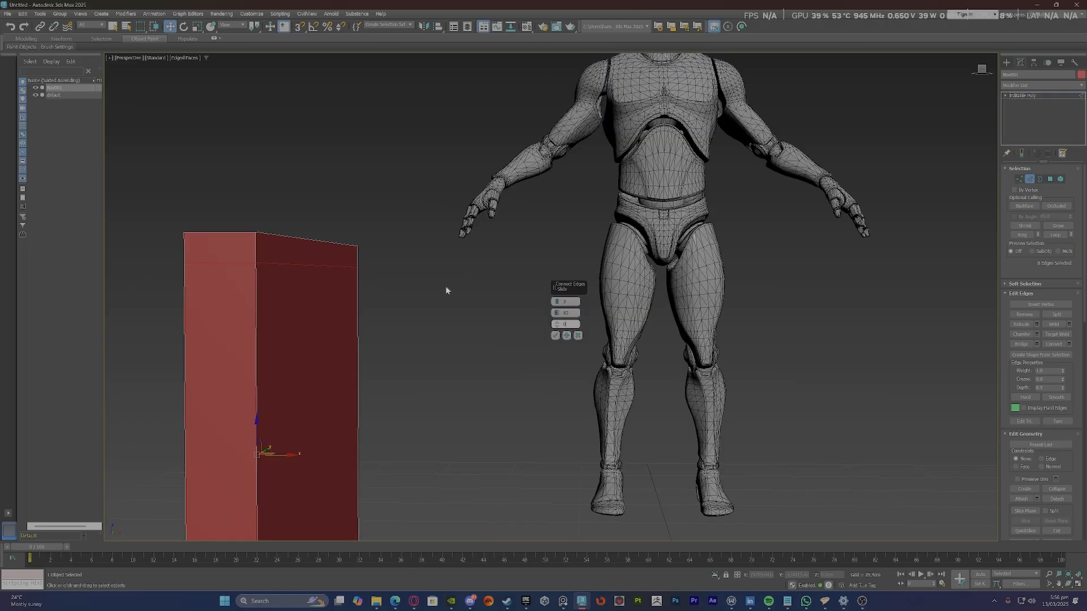
drag(556, 313, 555, 319)
click(554, 339)
Bridge the facing upper inner polygons of the two side panels to form the desktop.
scroll(396, 271, down, 3)
key(4)
click(328, 252)
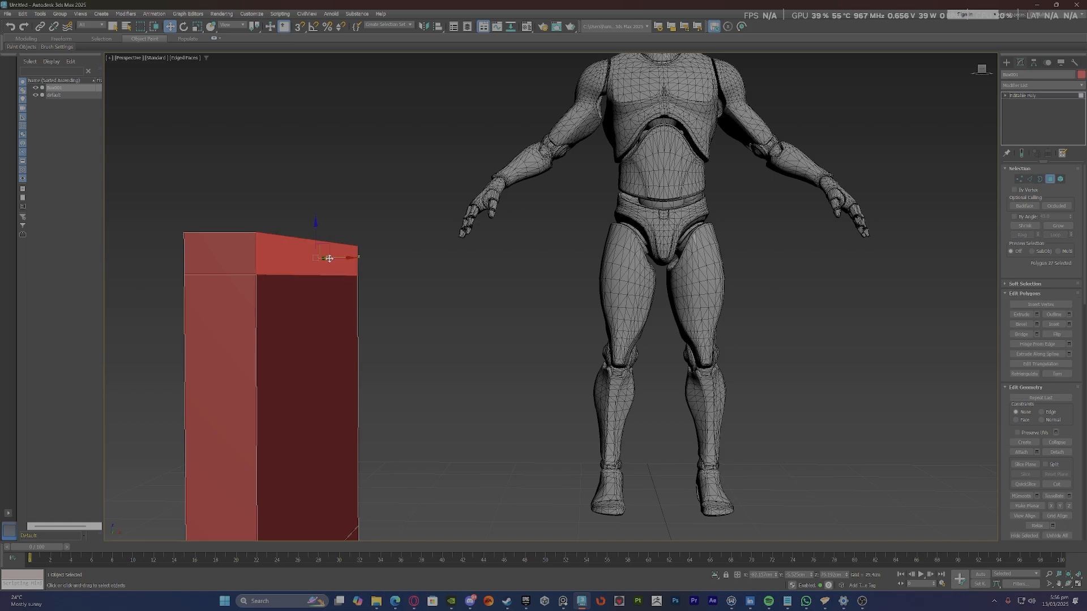
scroll(443, 293, down, 3)
alt+middle_drag(443, 294, 487, 294)
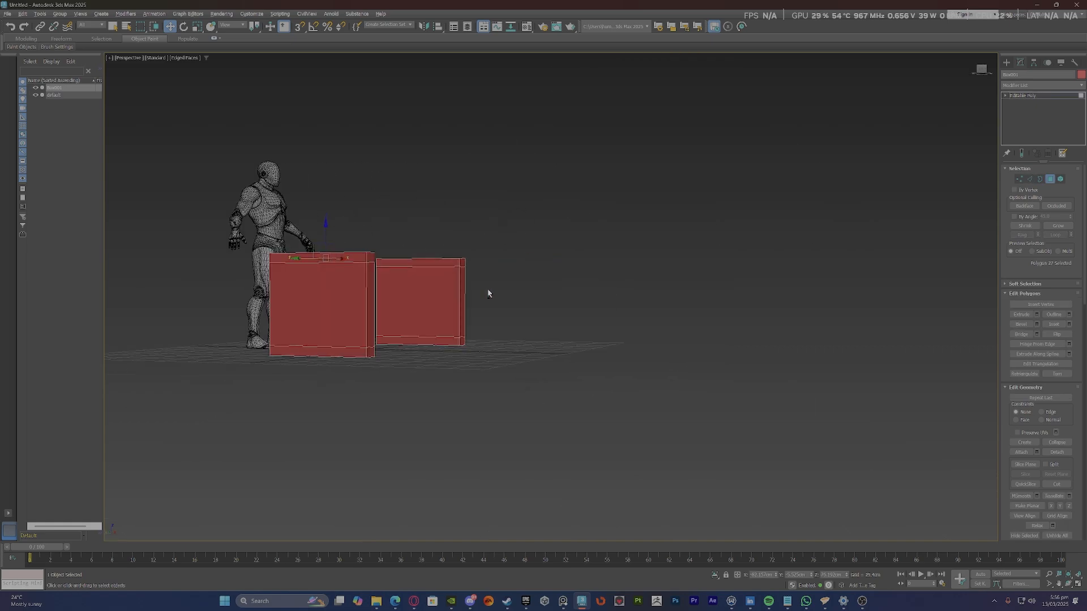
ctrl+click(438, 261)
alt+middle_drag(438, 261, 831, 364)
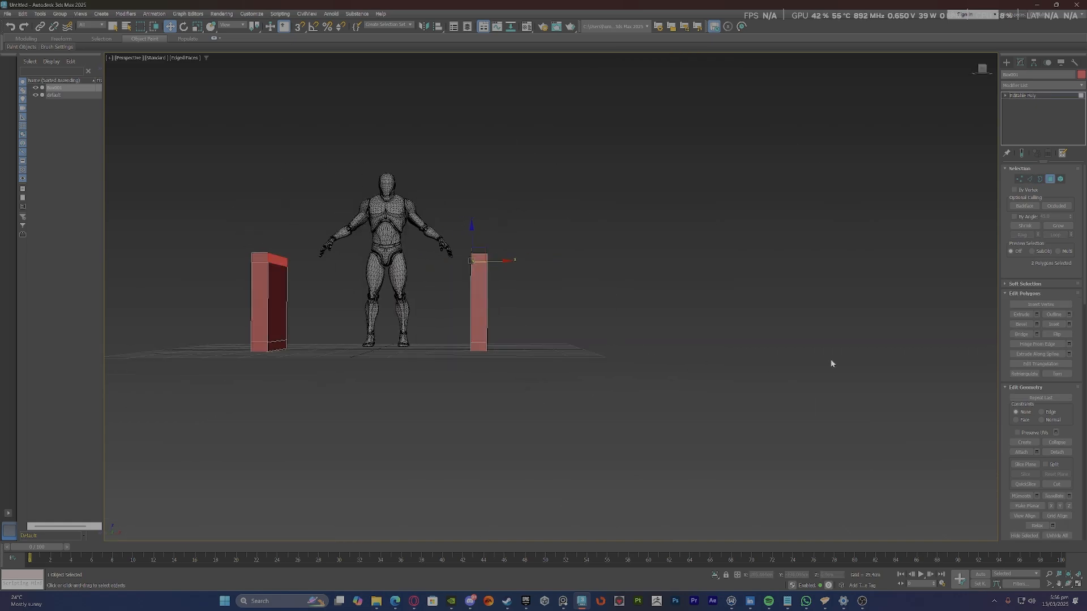
click(1022, 334)
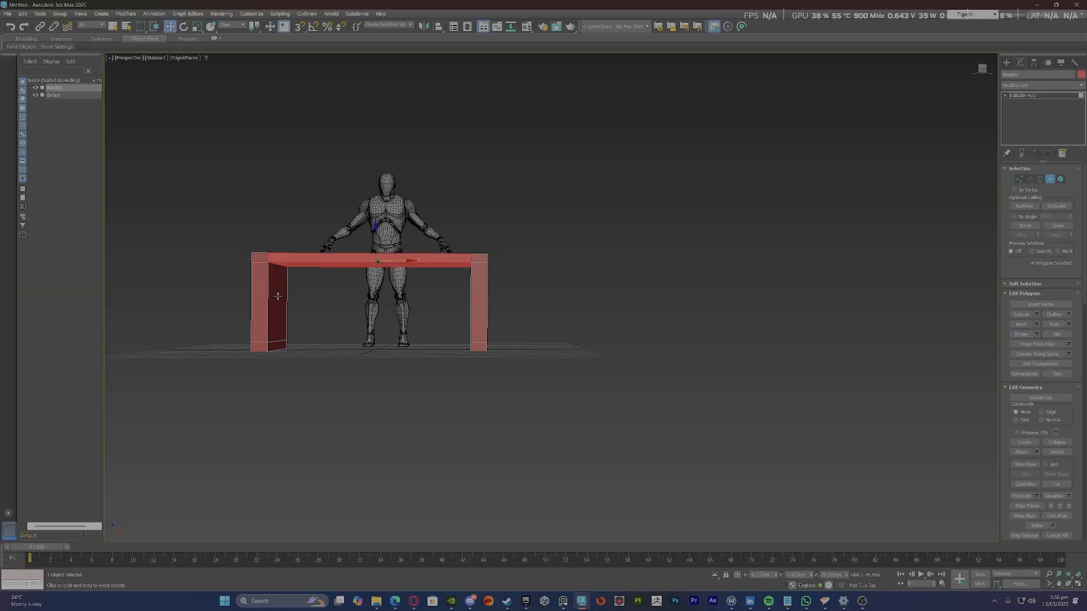
Examine the bridged desktop and its joints with the side panels from above and below.
scroll(499, 317, up, 5)
alt+middle_drag(498, 317, 499, 338)
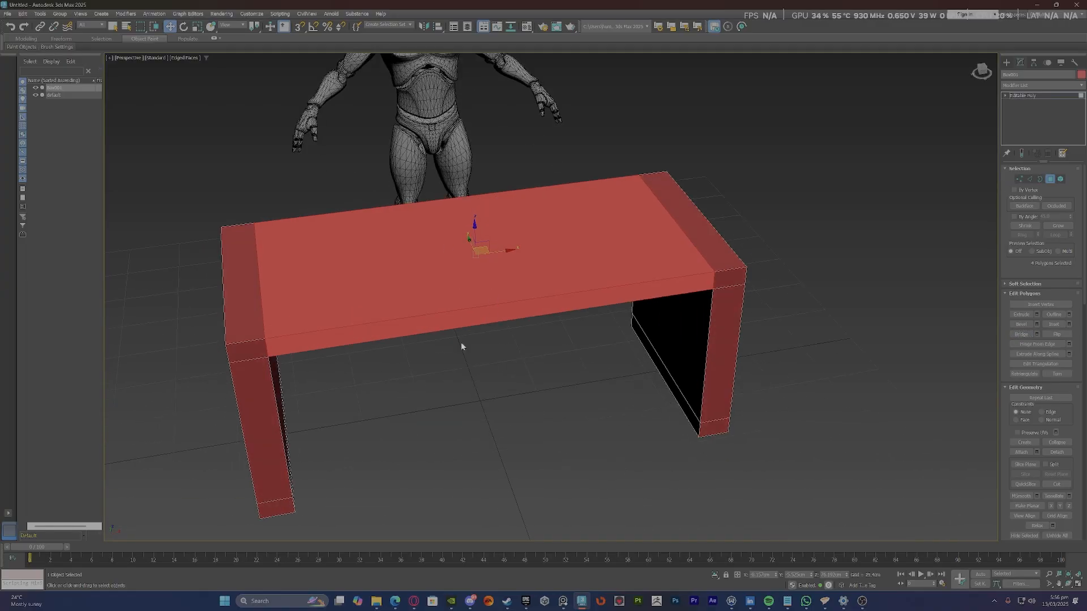
alt+middle_drag(384, 332, 369, 317)
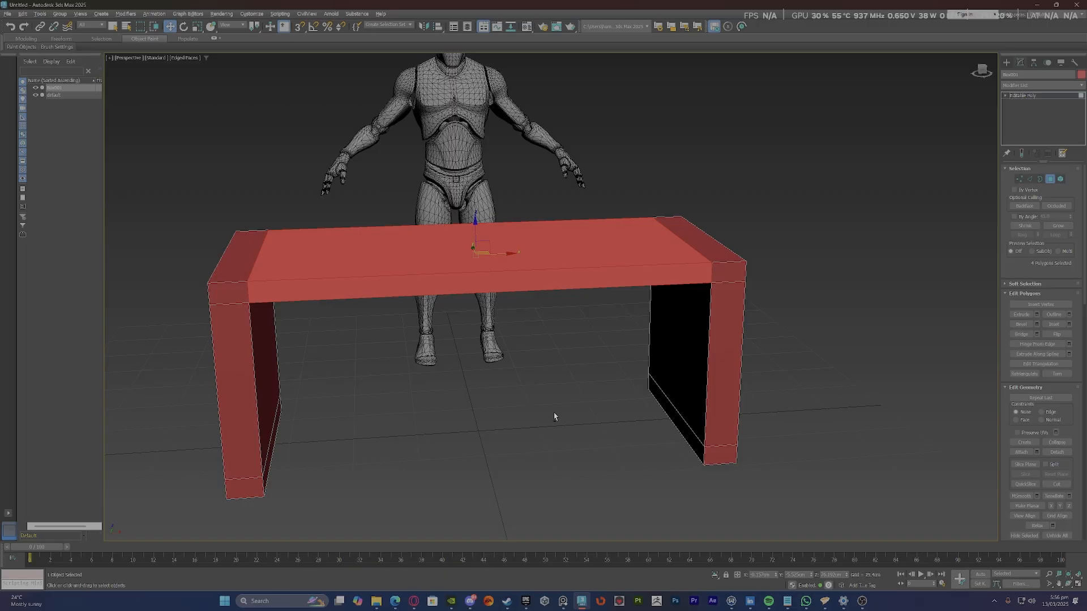
alt+middle_drag(554, 417, 534, 271)
alt+middle_drag(643, 257, 475, 360)
scroll(475, 352, down, 4)
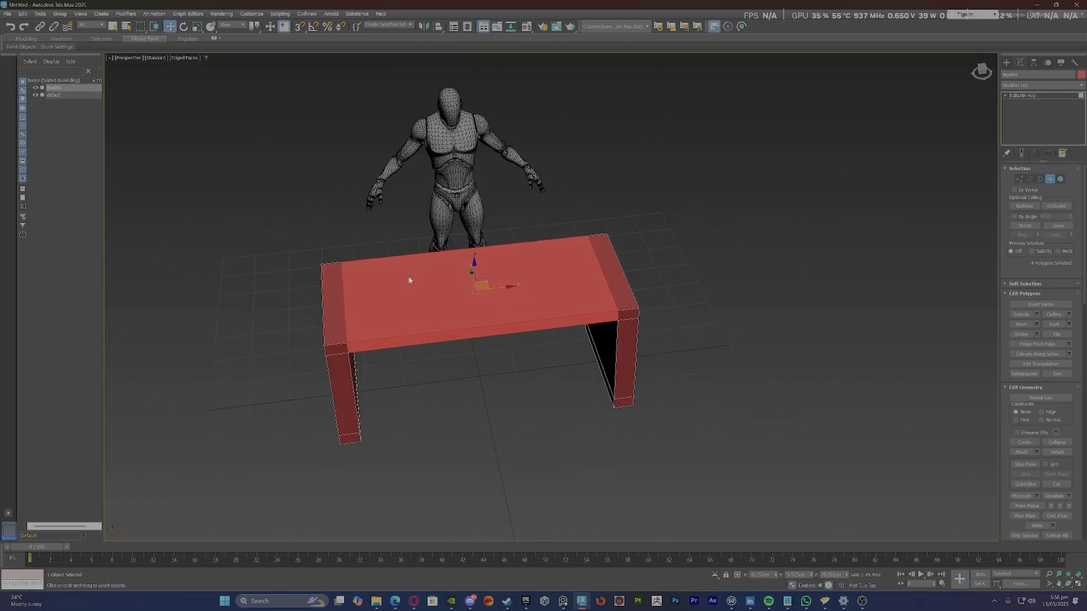
alt+middle_drag(436, 311, 635, 432)
scroll(640, 431, up, 3)
Remove the lower edge loops from both side panels together with their vertices.
key(2)
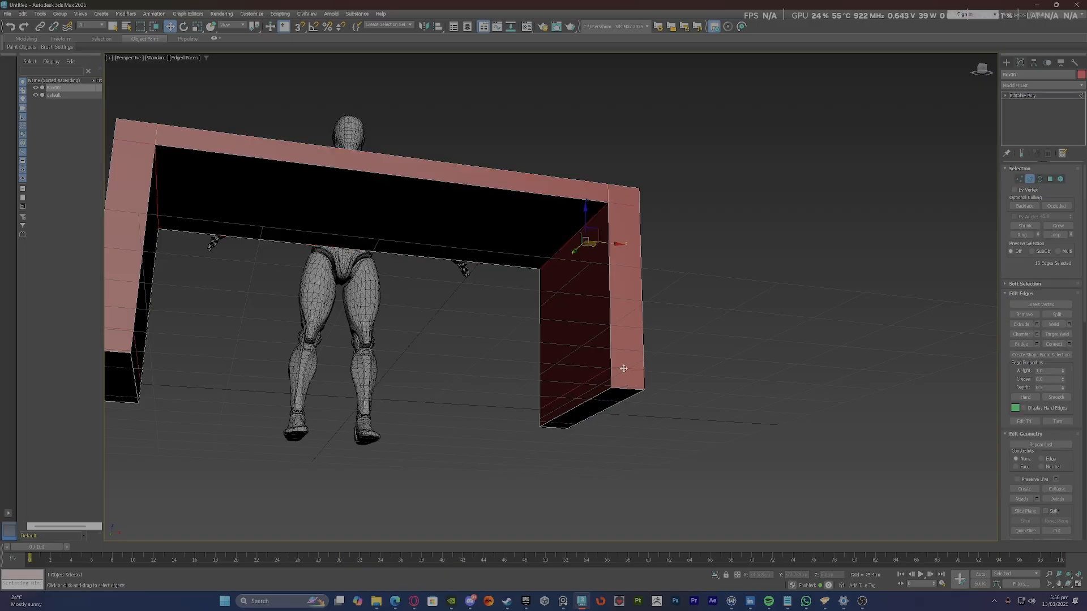
double_click(620, 368)
scroll(620, 369, down, 4)
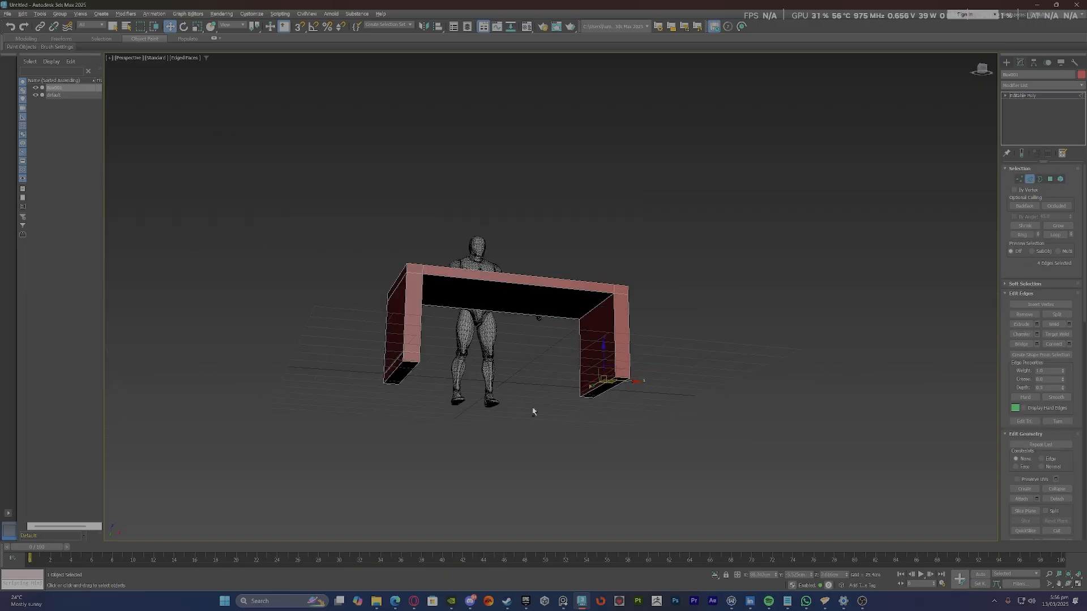
alt+middle_drag(532, 410, 424, 398)
scroll(389, 386, up, 4)
ctrl+double_click(426, 371)
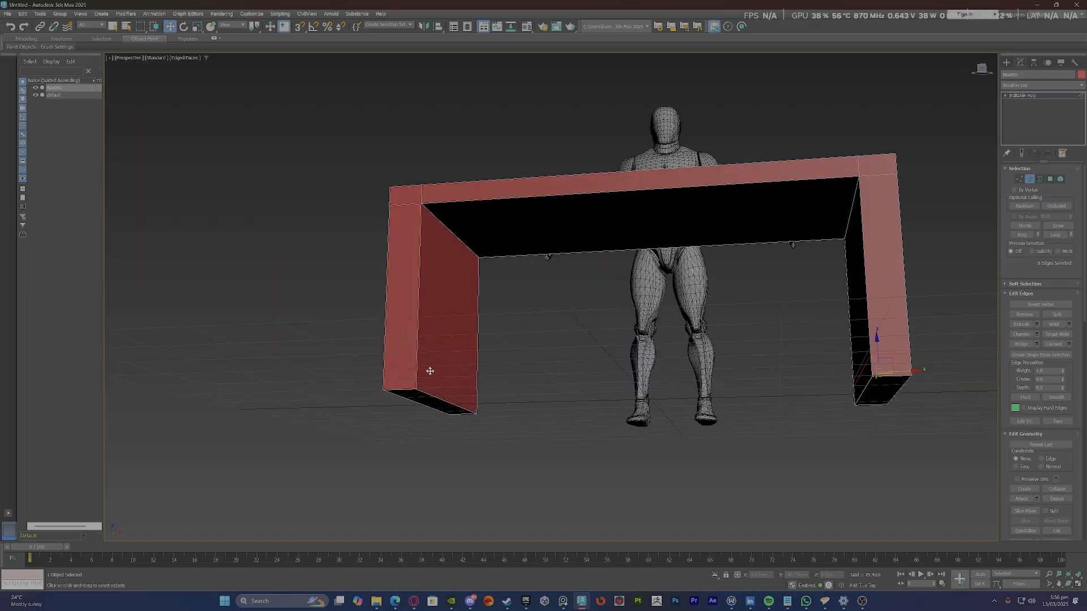
alt+middle_drag(521, 375, 415, 382)
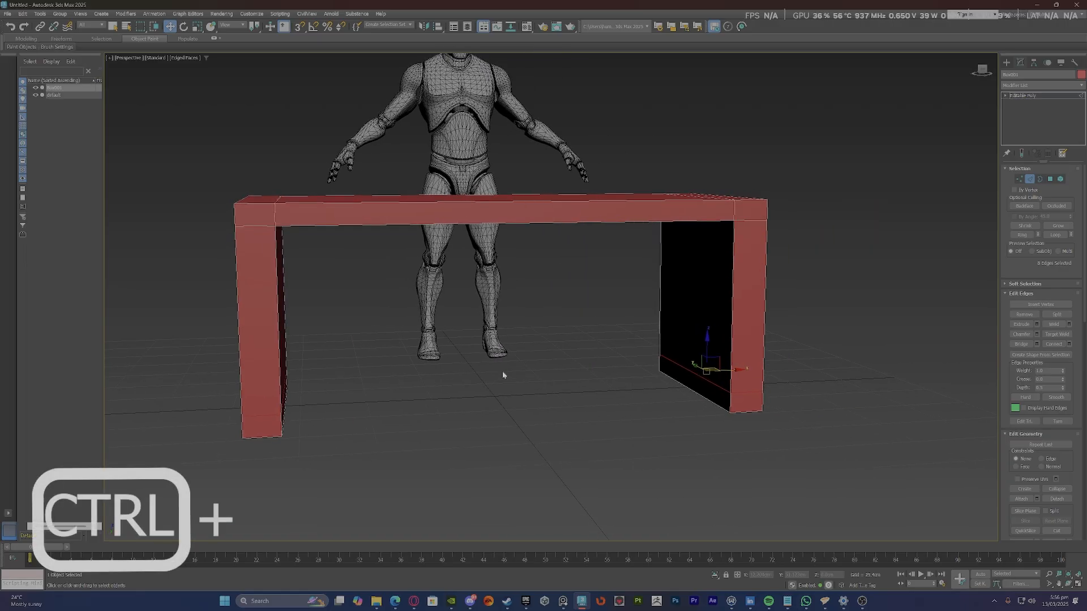
key(ctrl+BackSpace)
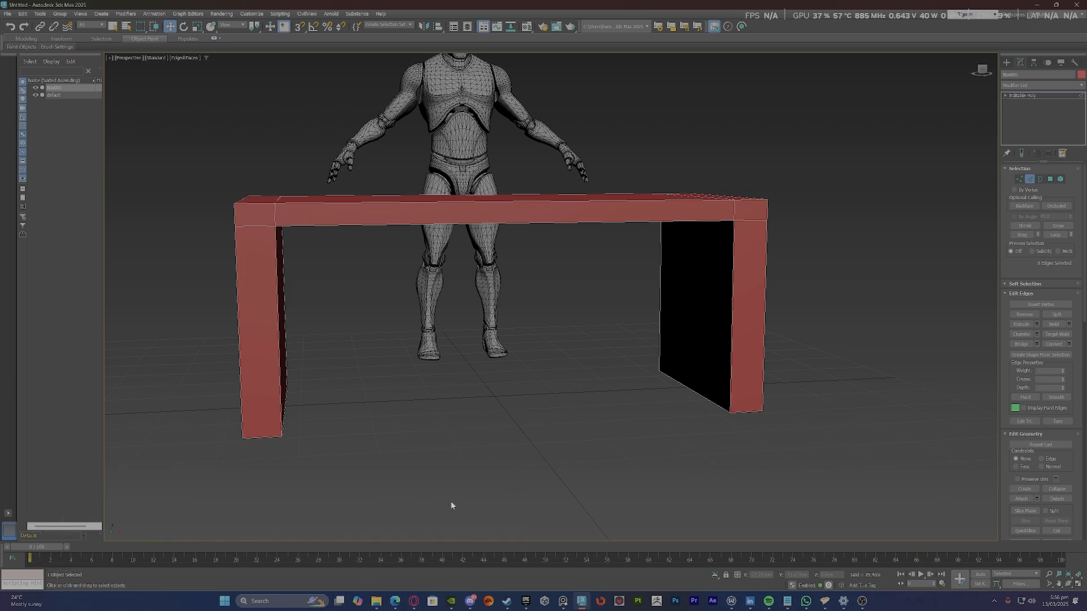
Try deleting the lower edge loop of one leg outright, and undo the deletion.
click(704, 375)
double_click(704, 375)
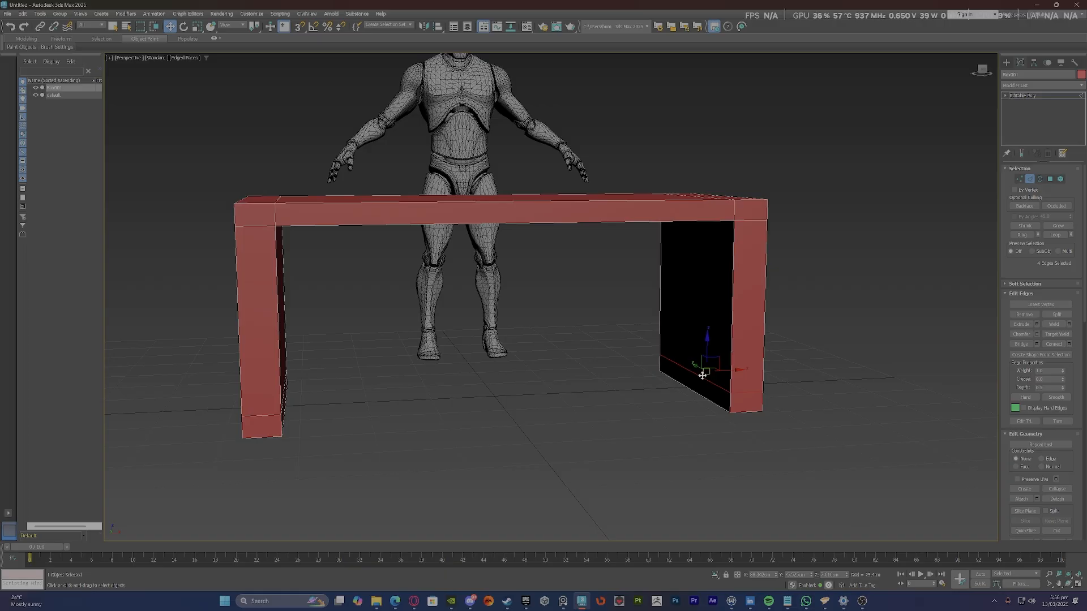
key(Delete)
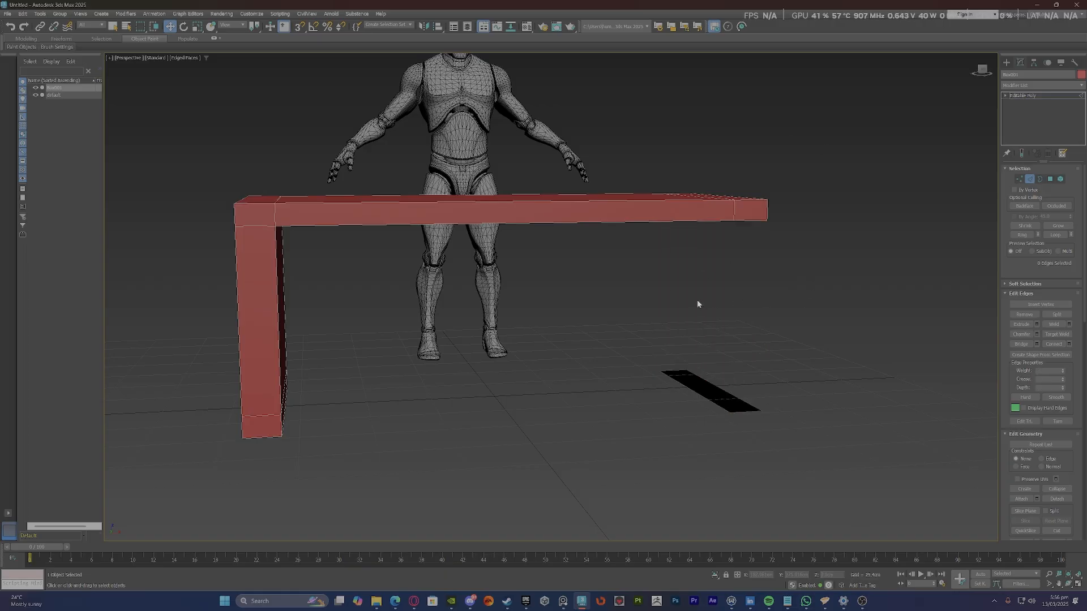
key(ctrl+z)
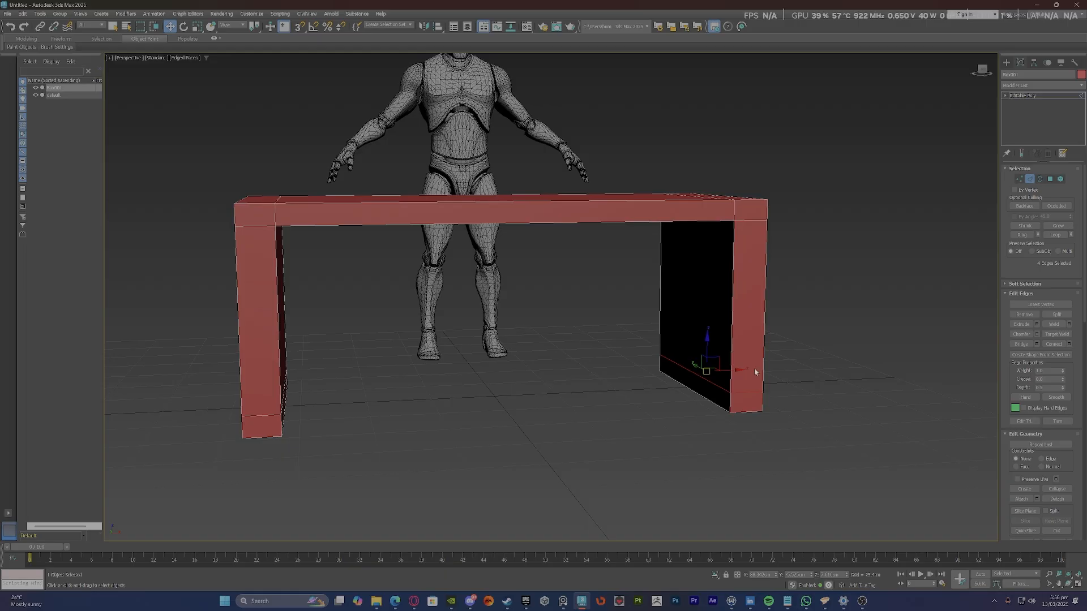
Remove the lower edge loops around both legs while keeping the surrounding faces.
ctrl+click(262, 414)
click(663, 306)
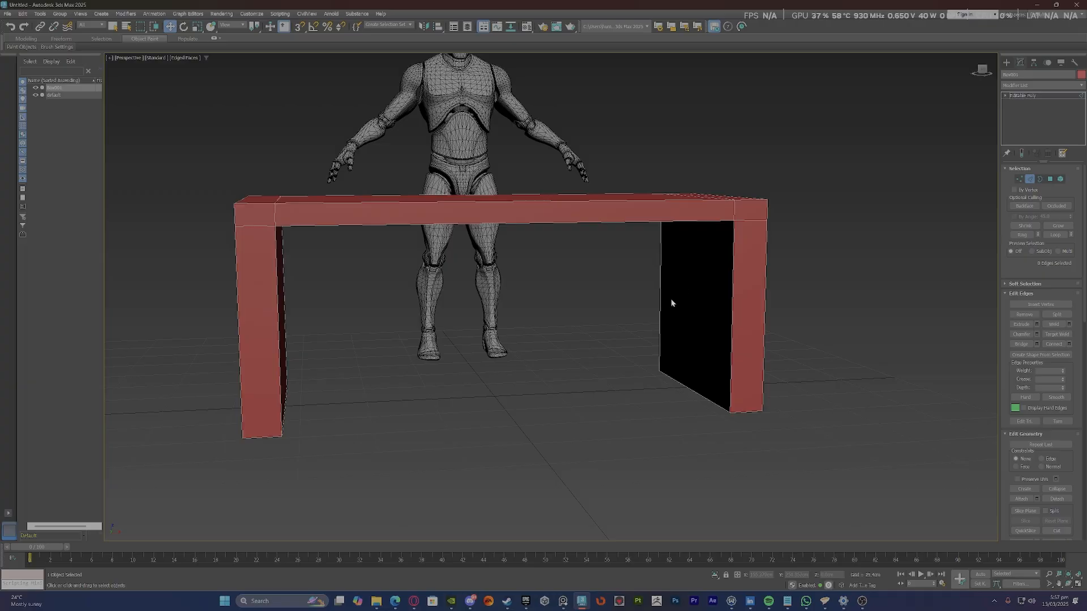
scroll(679, 284, down, 3)
alt+middle_drag(680, 283, 671, 308)
scroll(622, 313, down, 3)
scroll(626, 312, up, 3)
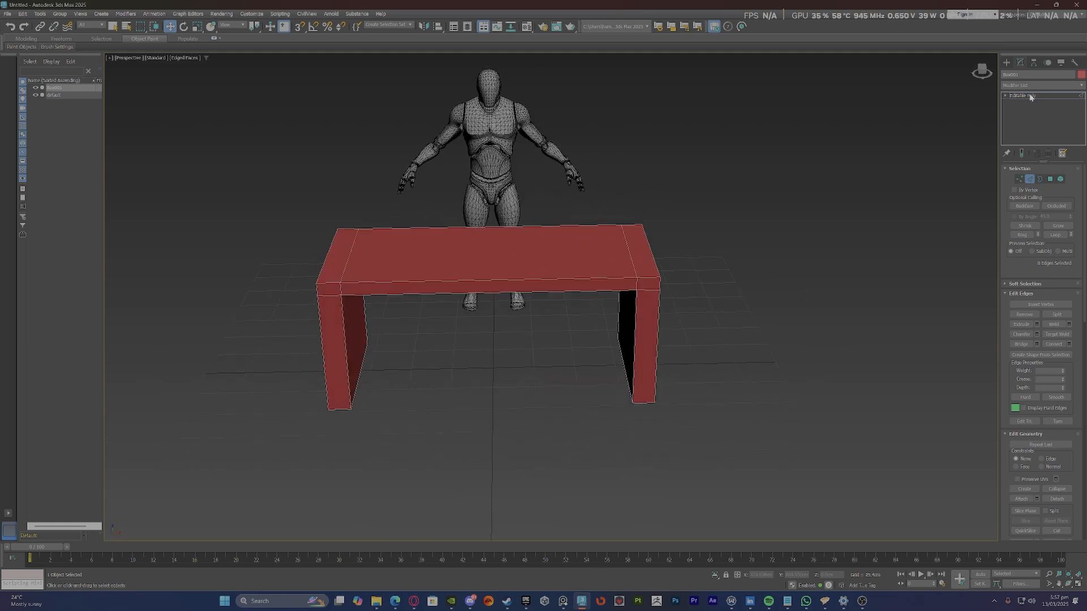
Turn on vertex snapping and draw a new box's base along the outer bottom edge of one side panel, corner to corner.
click(1006, 62)
click(1021, 116)
alt+middle_drag(874, 209, 694, 306)
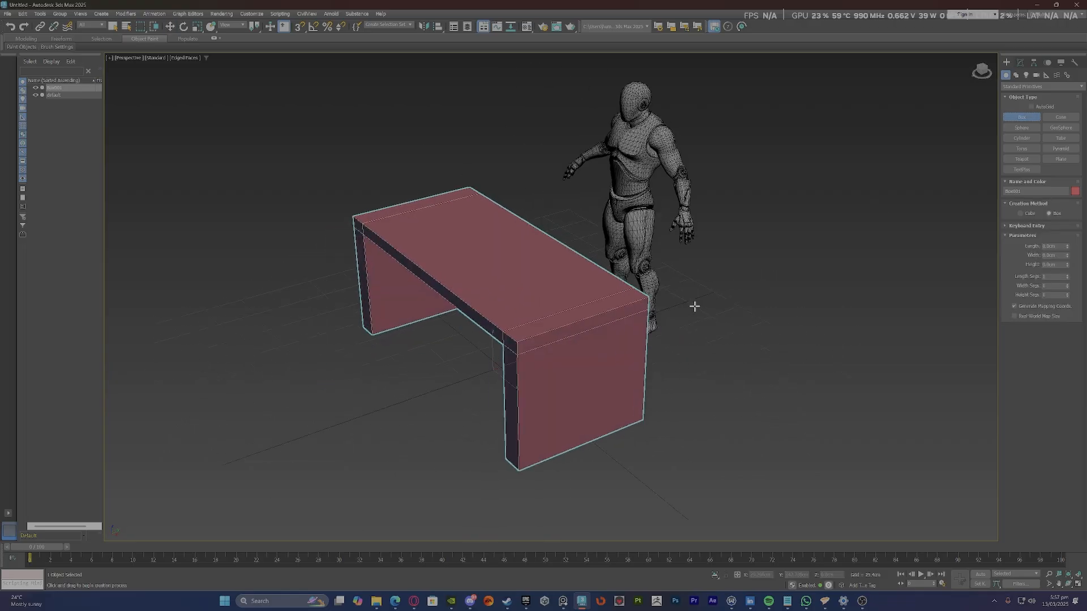
scroll(514, 467, up, 4)
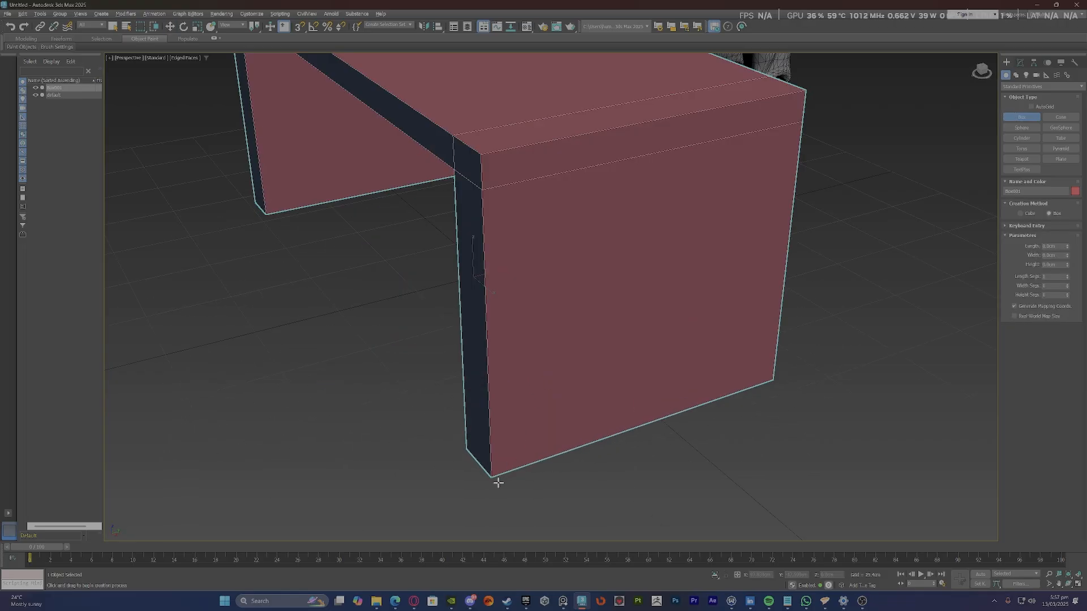
right_click(296, 28)
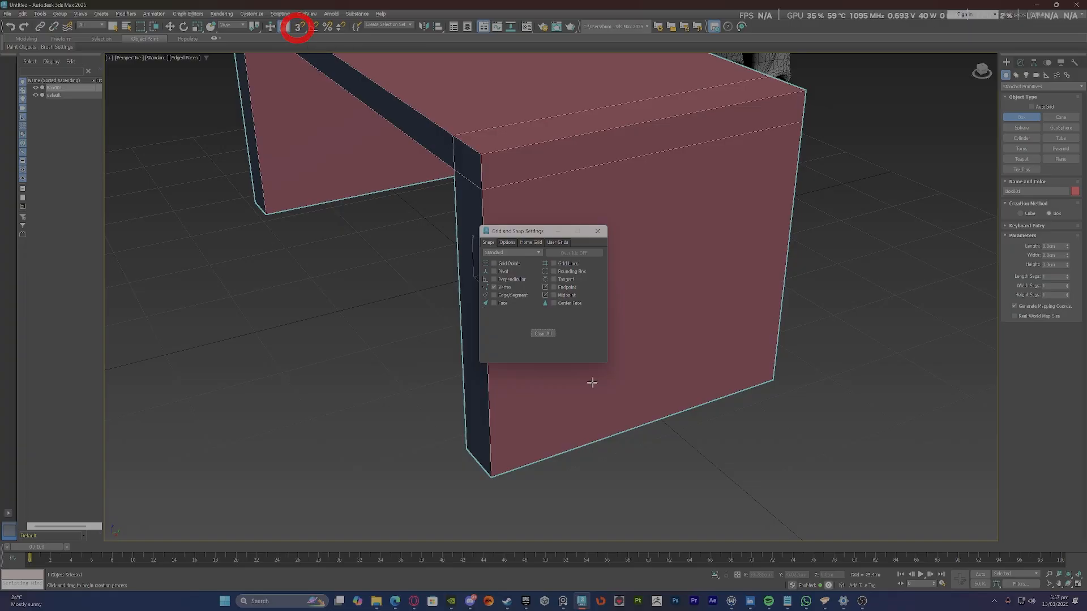
click(597, 231)
key(s)
drag(491, 477, 772, 379)
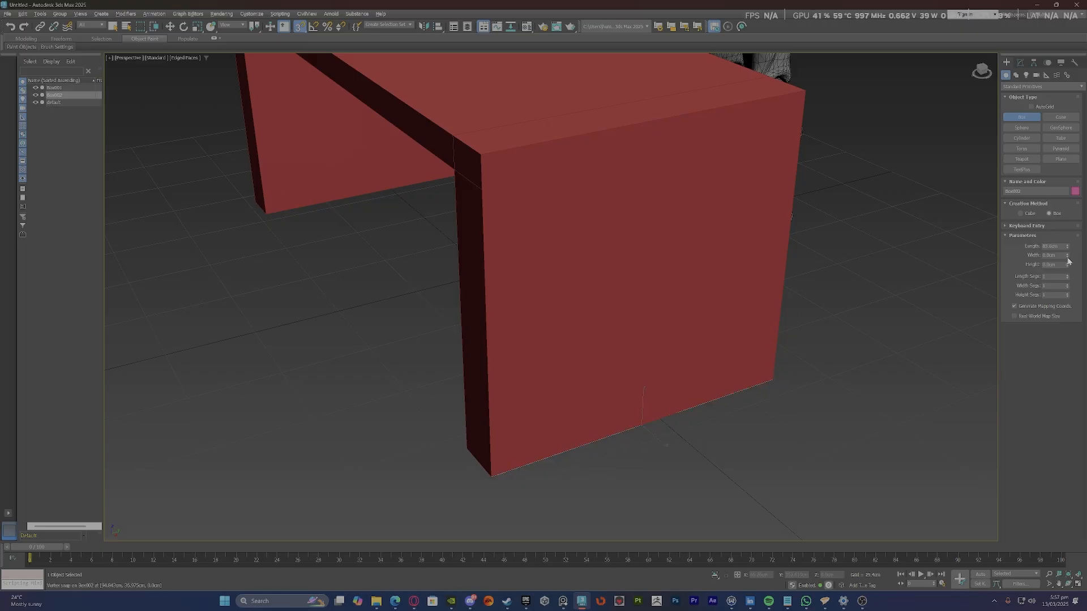
Set the new box's width to 20 cm and height to 80 cm, and finish creating it.
drag(1068, 256, 1044, 174)
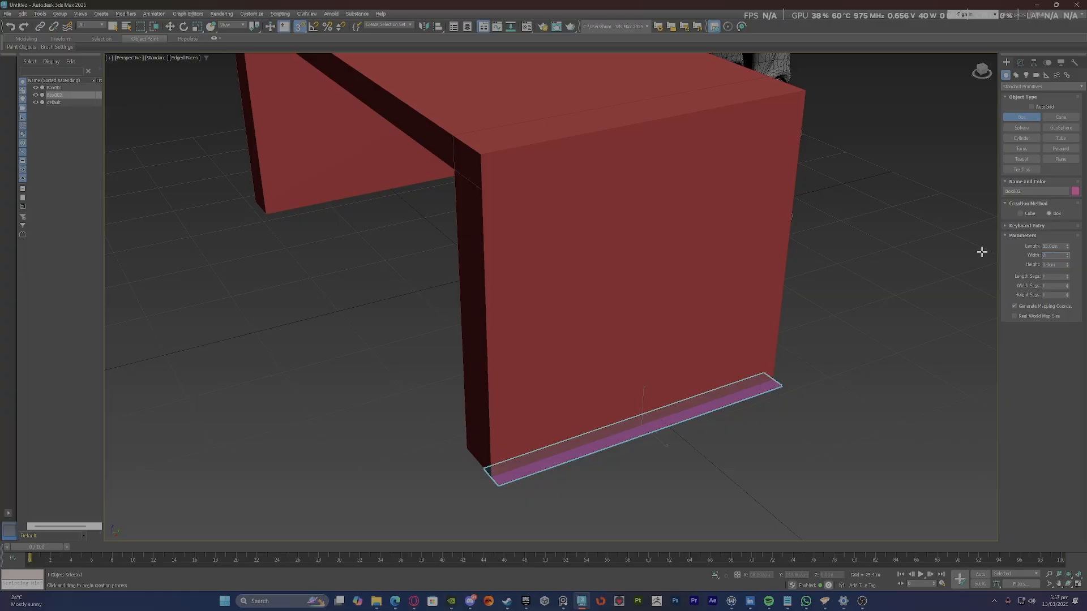
key(Return)
alt+middle_drag(583, 325, 618, 337)
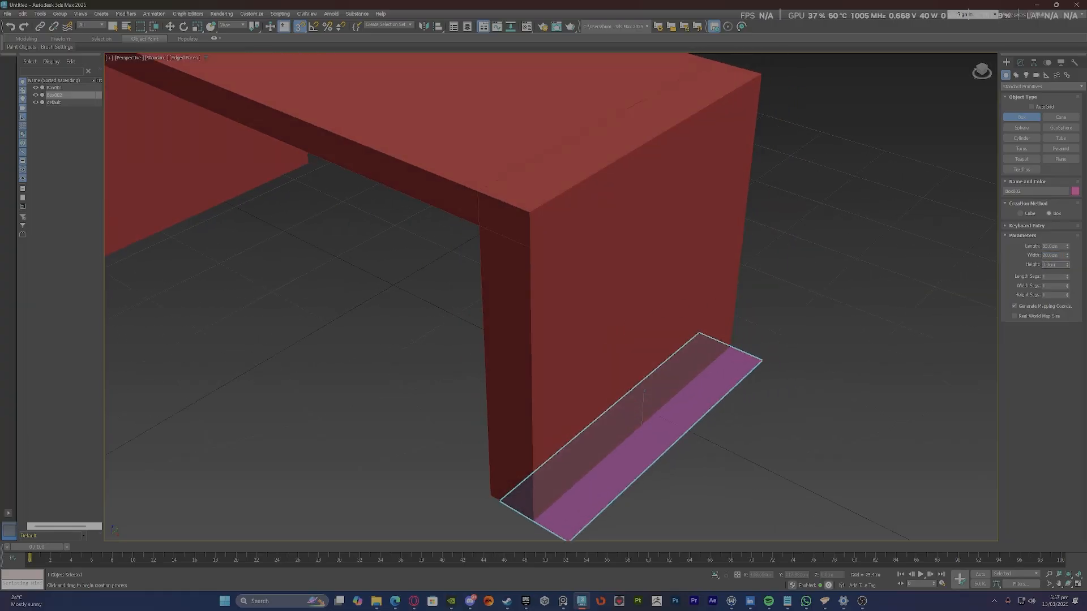
double_click(1051, 265)
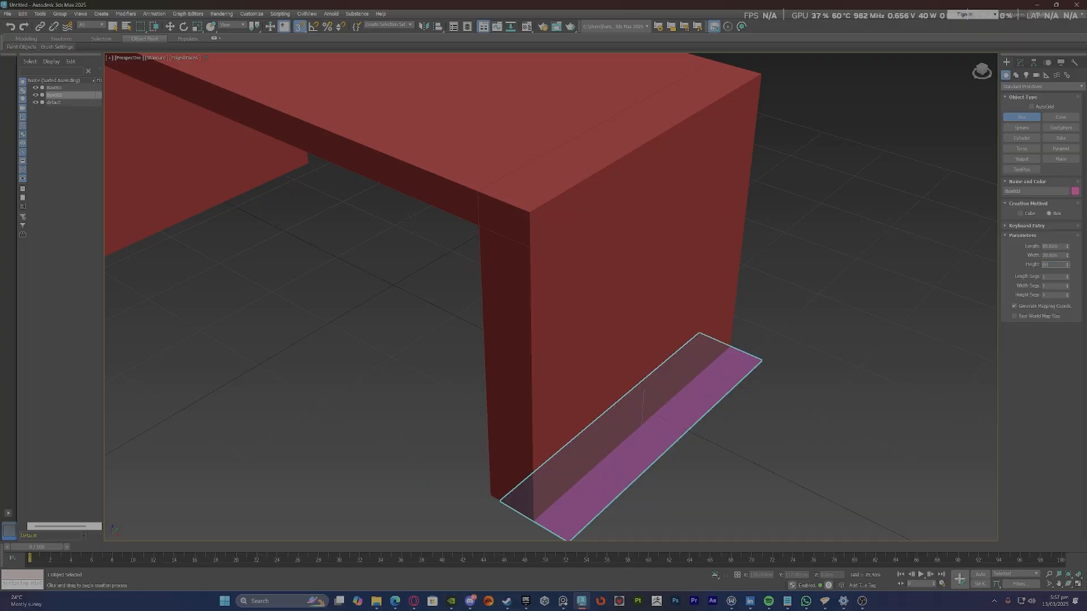
text(80)
key(Return)
scroll(542, 223, up, 4)
scroll(542, 224, down, 4)
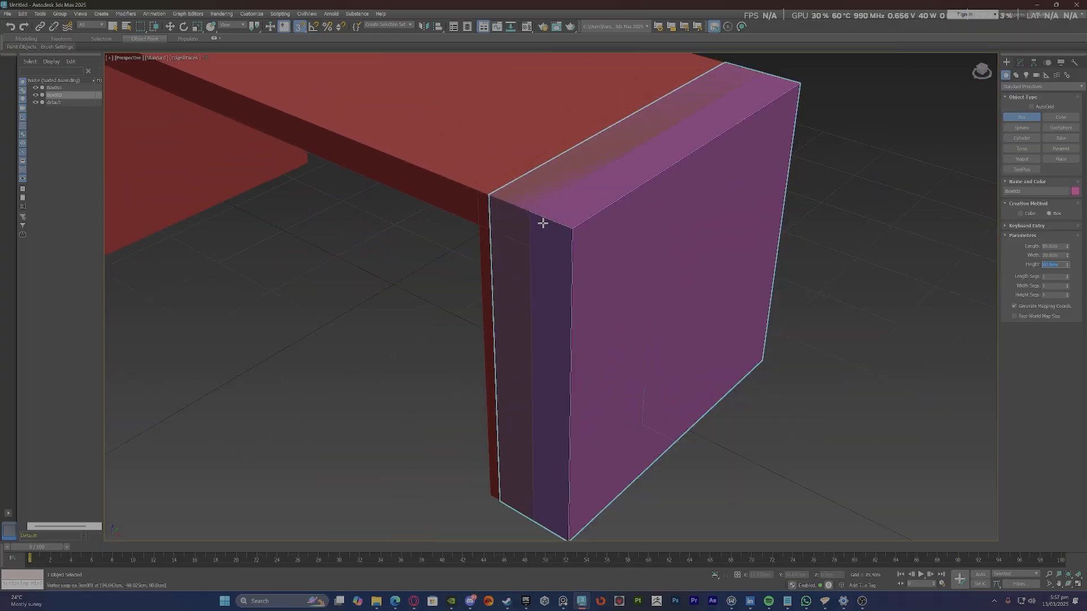
scroll(543, 224, down, 5)
key(w)
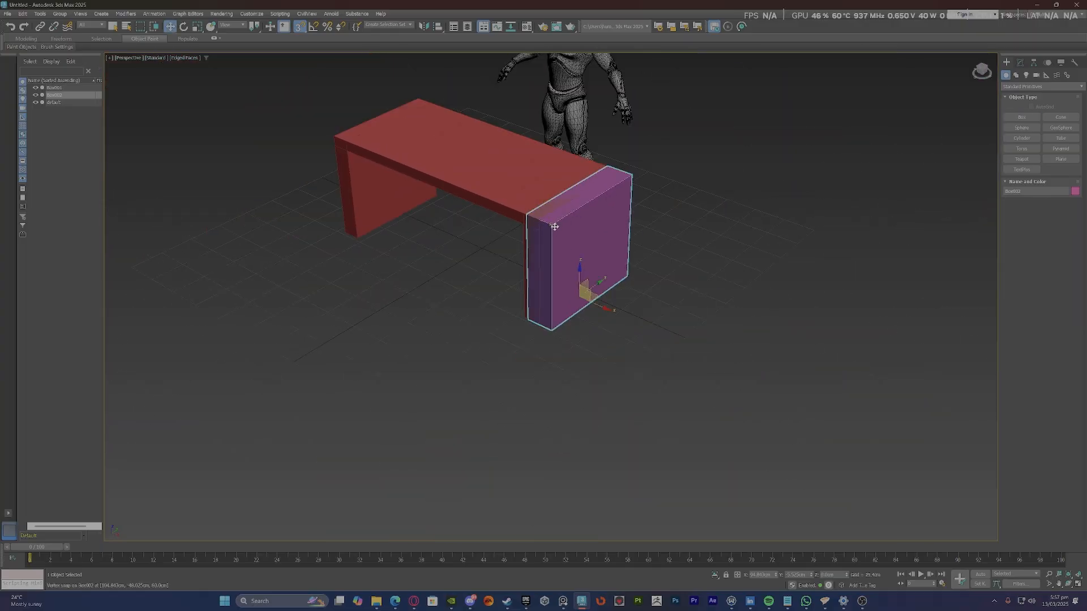
Move the side box clear of the desk and delete the desk's outer side polygons facing it, including the strip along the tabletop's end.
drag(552, 225, 589, 247)
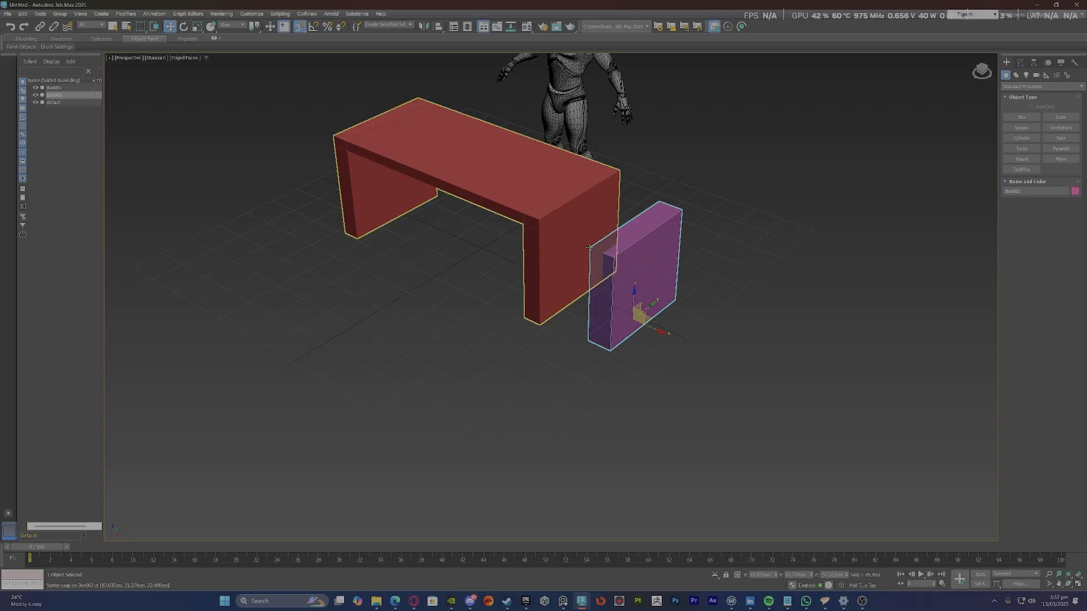
click(542, 234)
key(4)
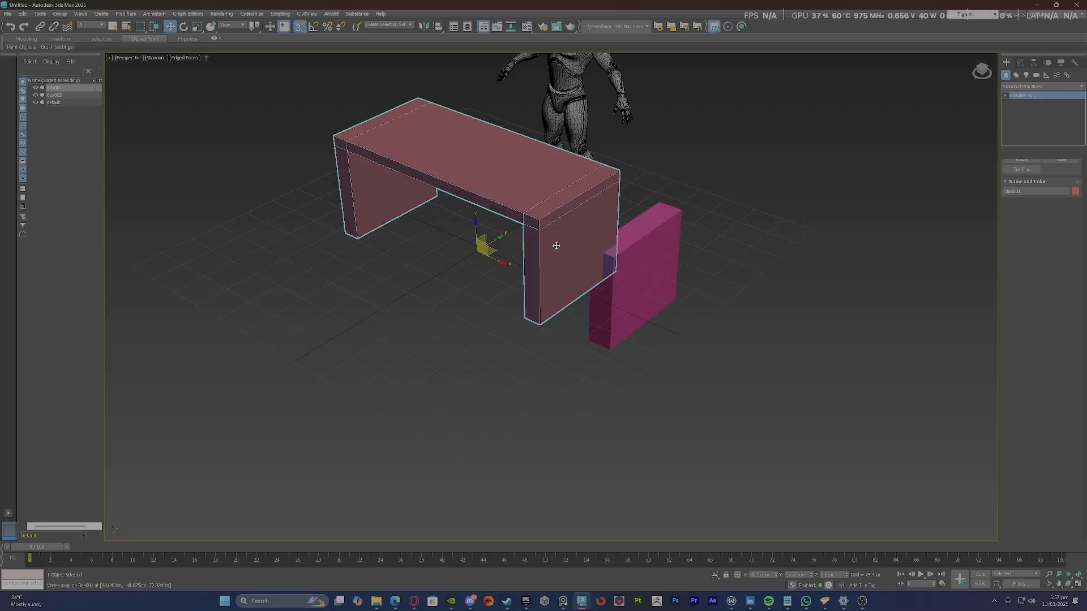
click(552, 223)
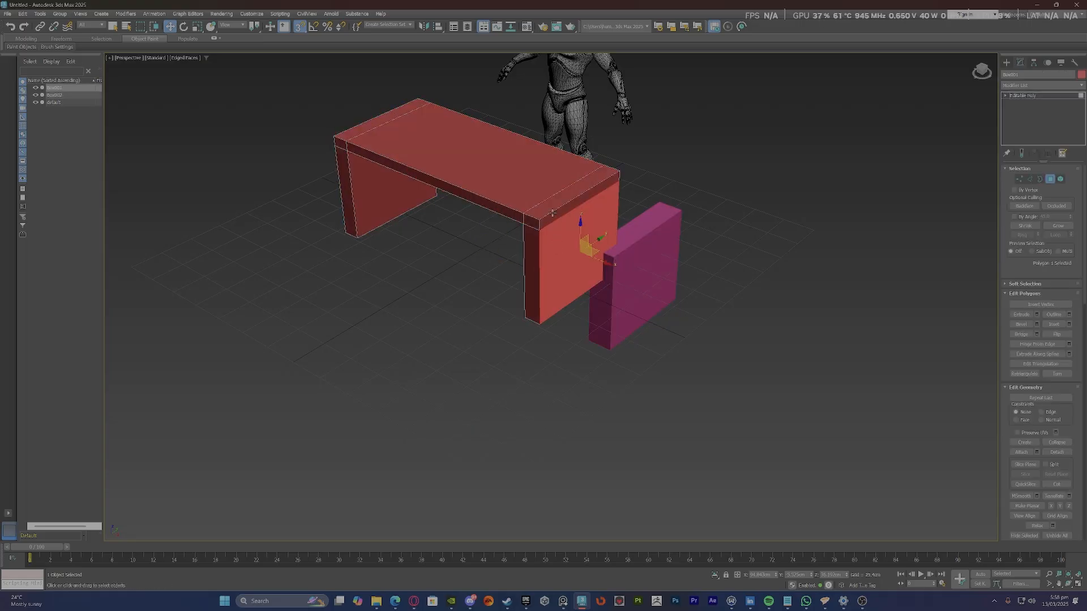
ctrl+click(552, 213)
key(Delete)
scroll(631, 260, down, 5)
alt+middle_drag(635, 264, 674, 275)
scroll(640, 199, up, 5)
click(1033, 97)
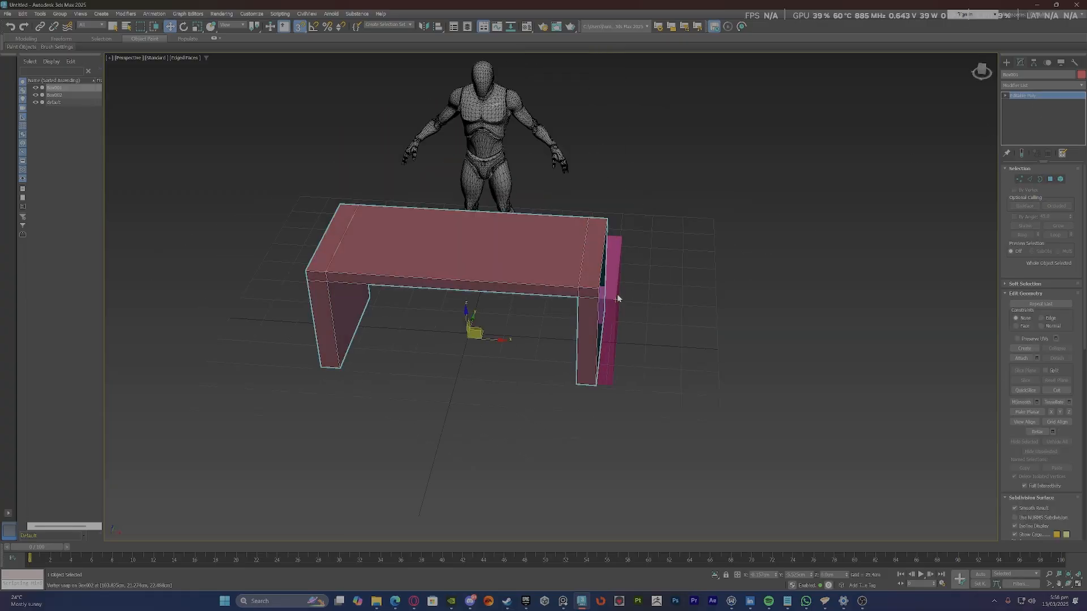
Move the side box back against the desk, snapping its lower front corner to the leg's outer bottom corner.
click(617, 295)
drag(633, 351, 599, 381)
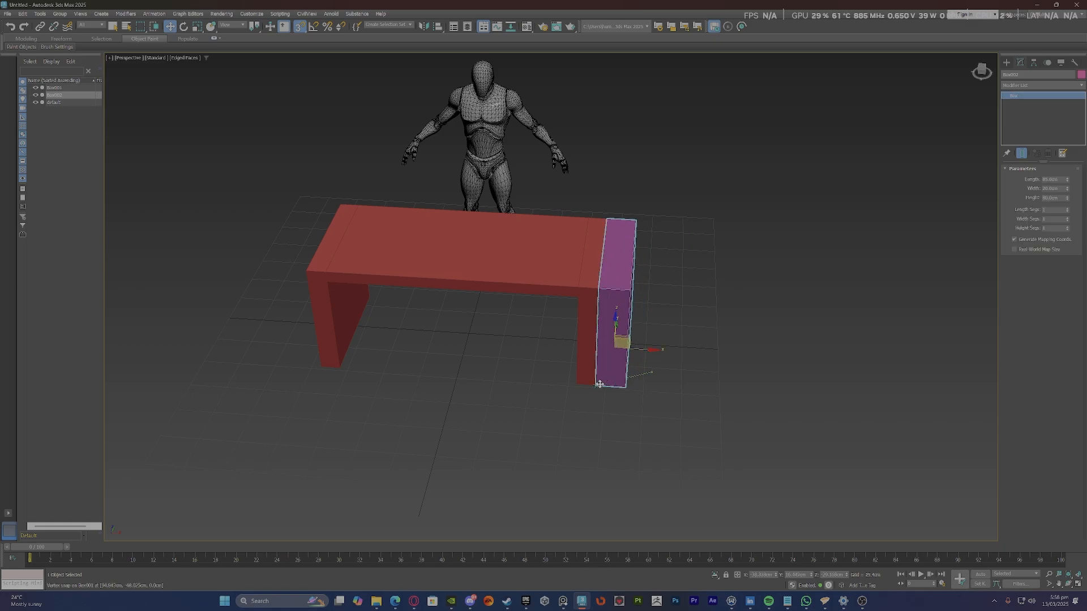
alt+middle_drag(599, 381, 714, 265)
scroll(576, 250, up, 5)
alt+middle_drag(827, 253, 701, 239)
scroll(669, 222, down, 5)
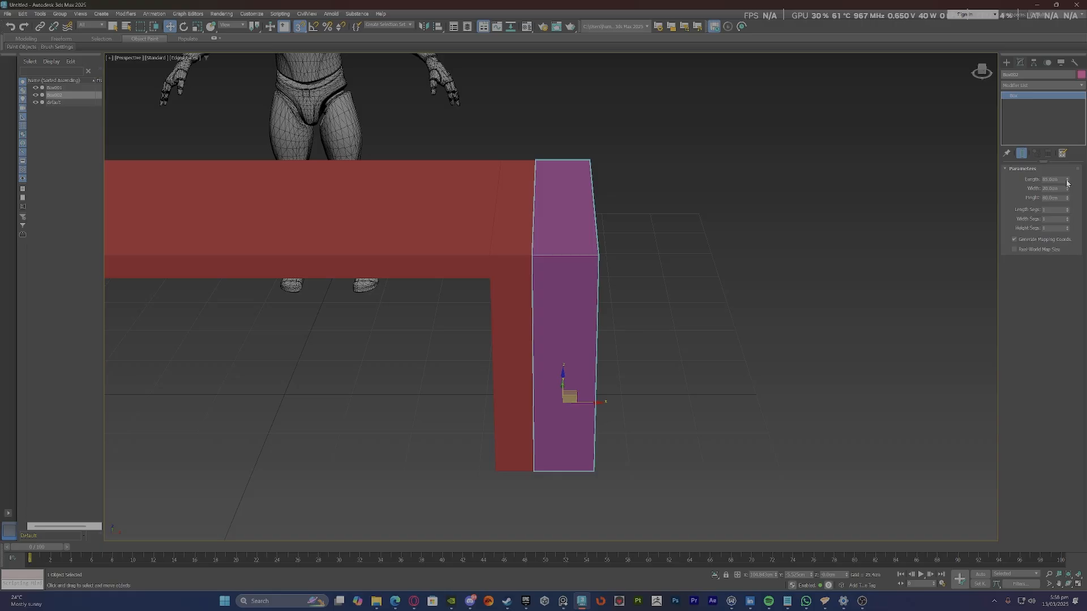
Try widening the side box to about 33 cm and snapping its lower corner back to the leg's outer corner.
drag(1069, 191, 1069, 173)
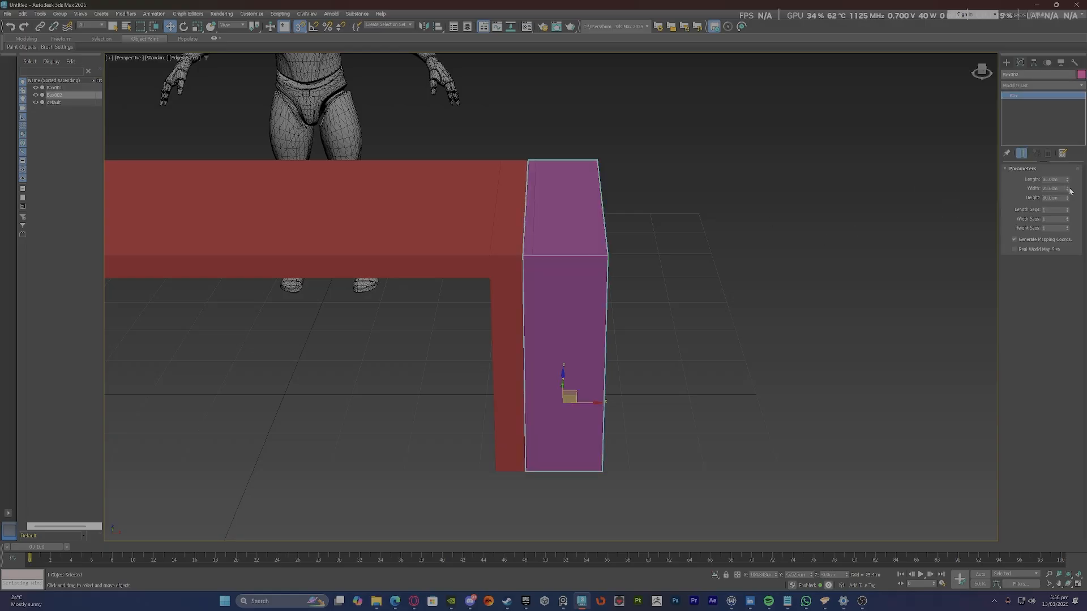
drag(1068, 191, 1069, 173)
scroll(511, 249, up, 3)
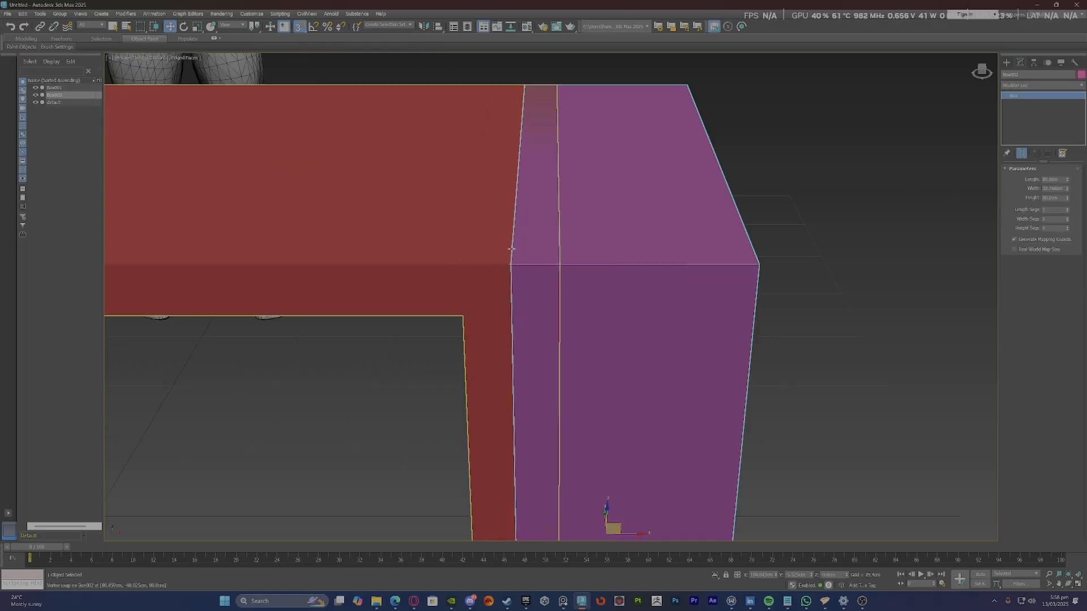
scroll(511, 249, down, 3)
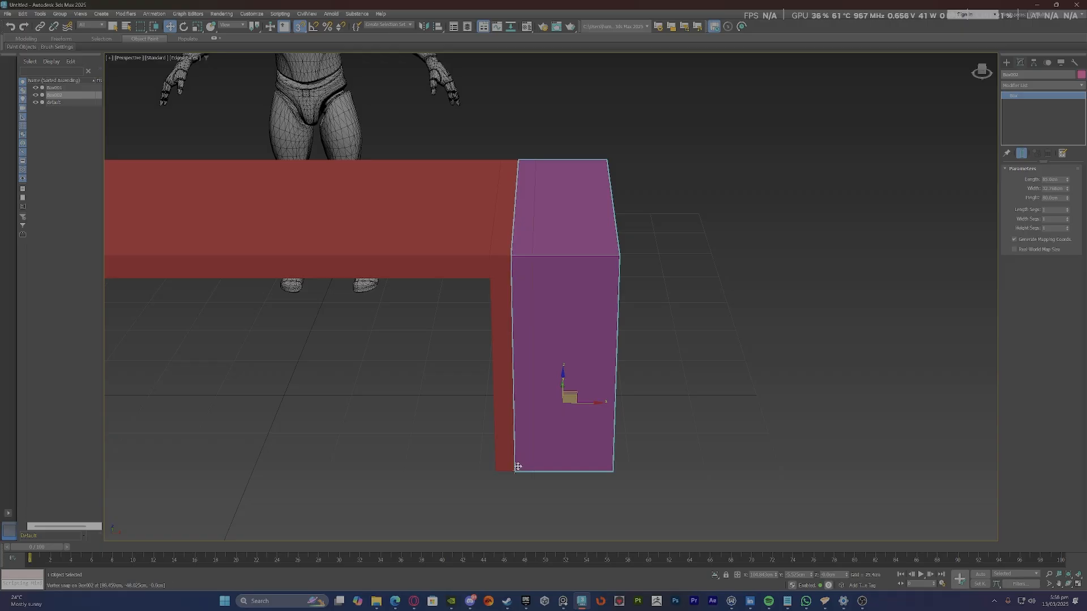
drag(518, 466, 533, 470)
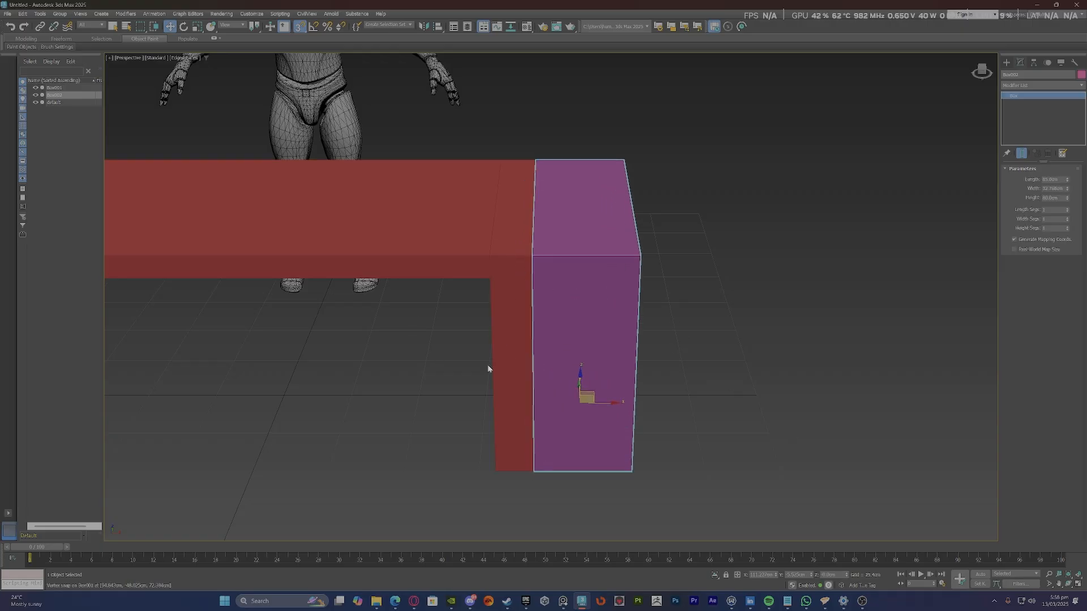
mouse_move(656, 284)
alt+middle_down()
mouse_move(670, 284)
mouse_move(653, 221)
mouse_move(650, 275)
alt+middle_up()
scroll(641, 399, up, 4)
scroll(600, 306, down, 5)
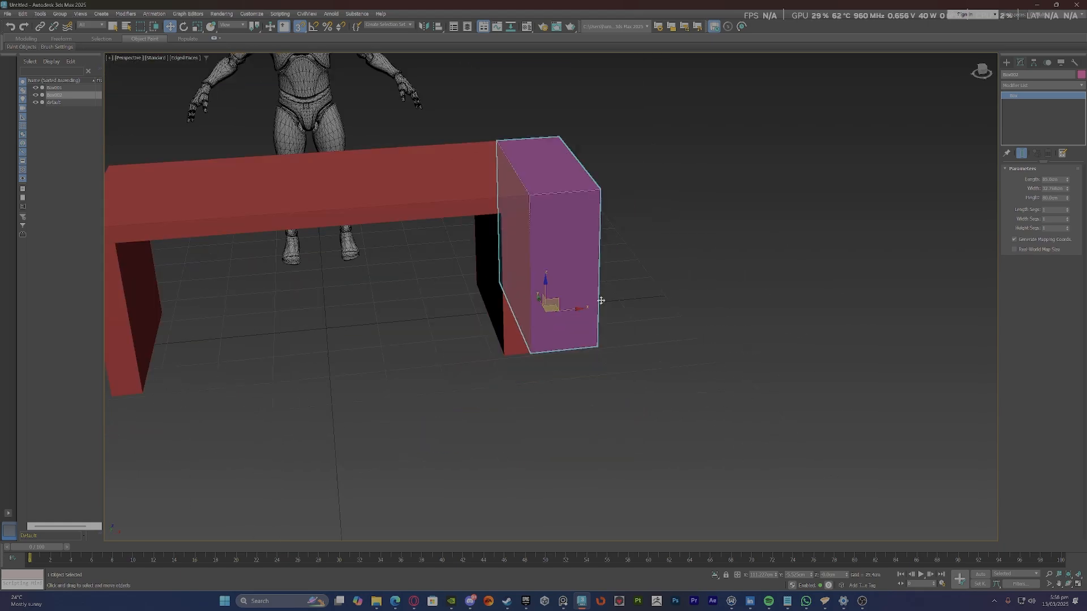
alt+middle_drag(599, 302, 590, 303)
Undo the side box's repositioning and its width changes.
key(ctrl+z)
key(ctrl+z)
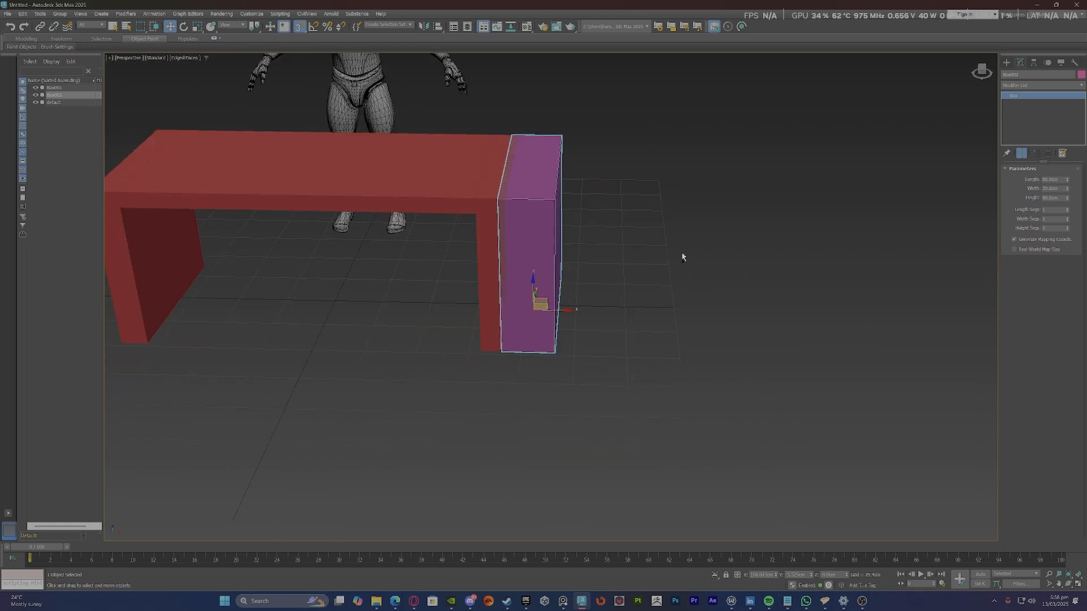
click(630, 203)
click(562, 200)
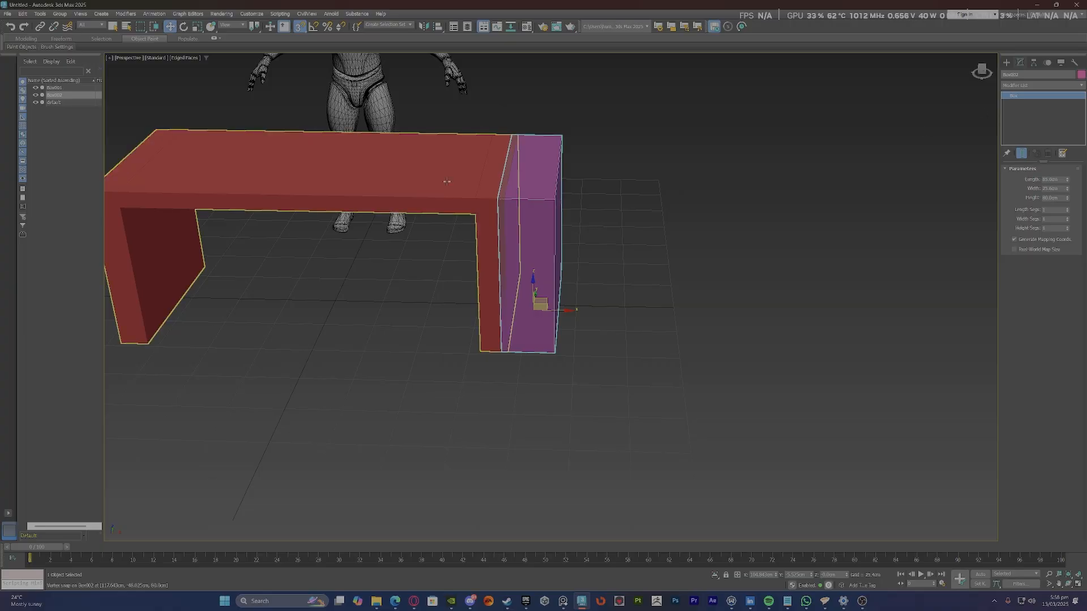
scroll(448, 179, up, 3)
click(702, 204)
key(ctrl+z)
key(ctrl+z)
click(702, 205)
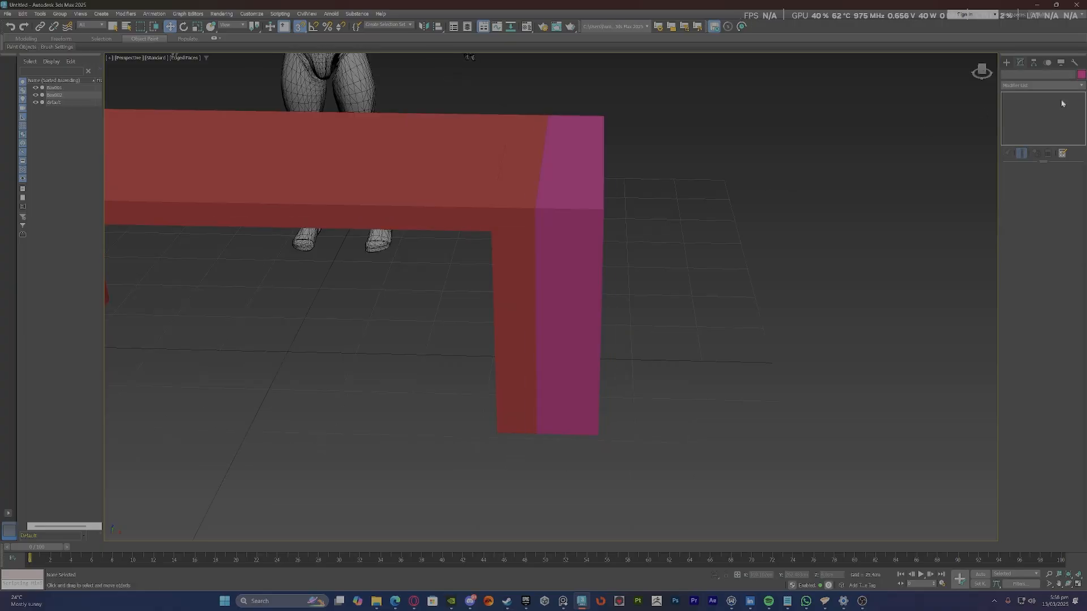
key(ctrl+z)
key(ctrl+z)
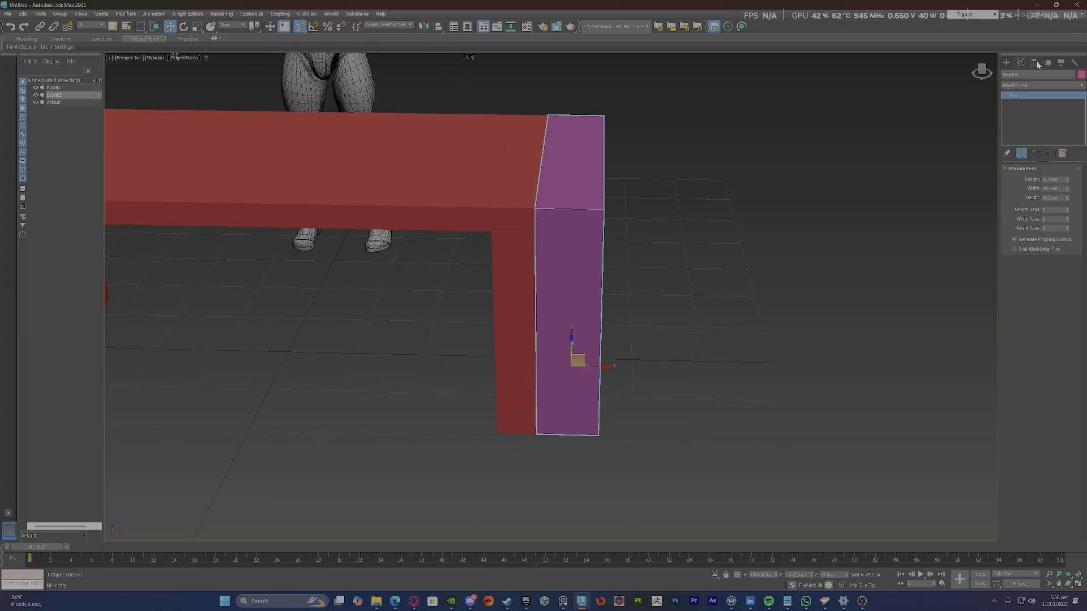
Move only the side box's pivot to its lower front corner where it meets the leg, using vertex snapping.
click(1037, 63)
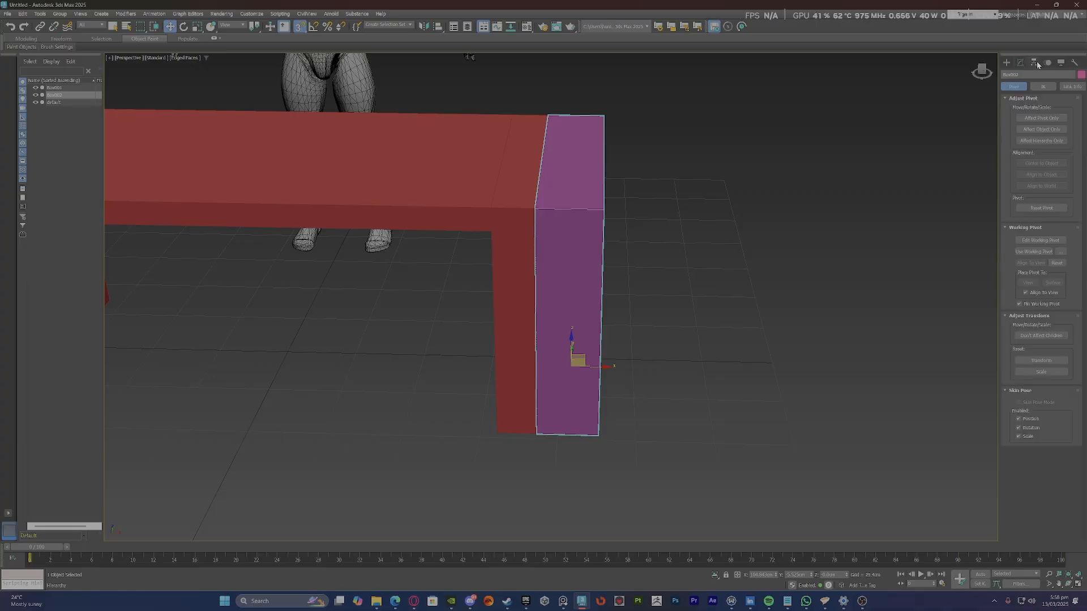
click(1041, 118)
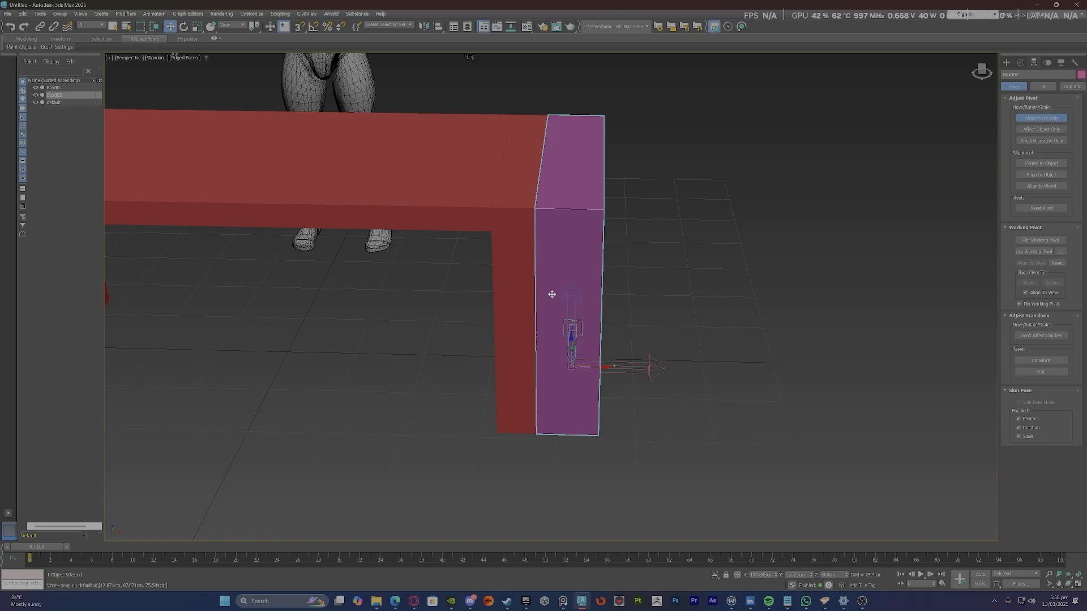
click(300, 26)
right_click(301, 26)
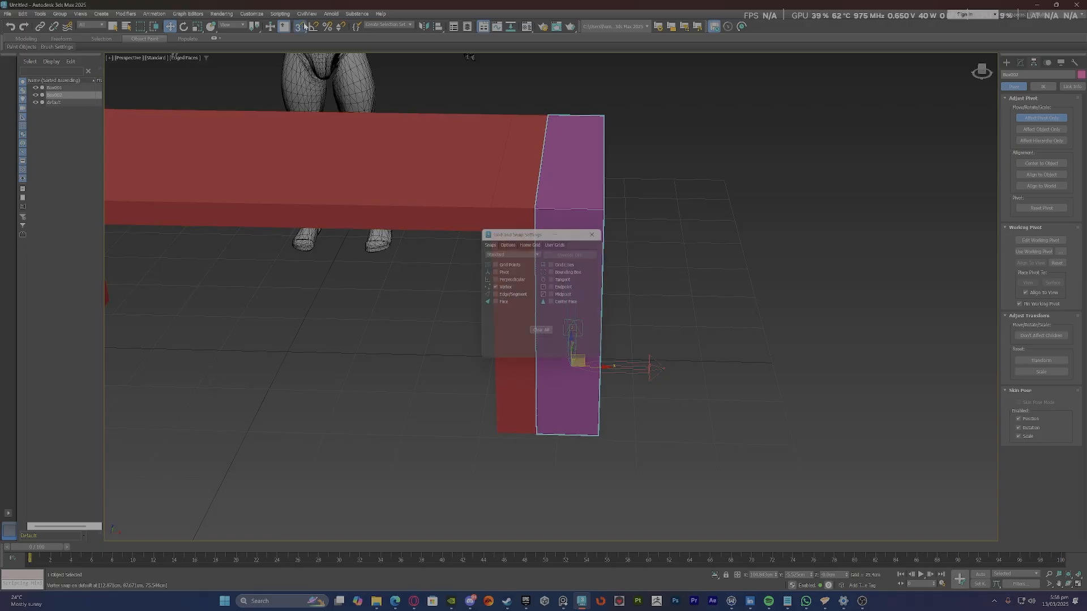
click(599, 231)
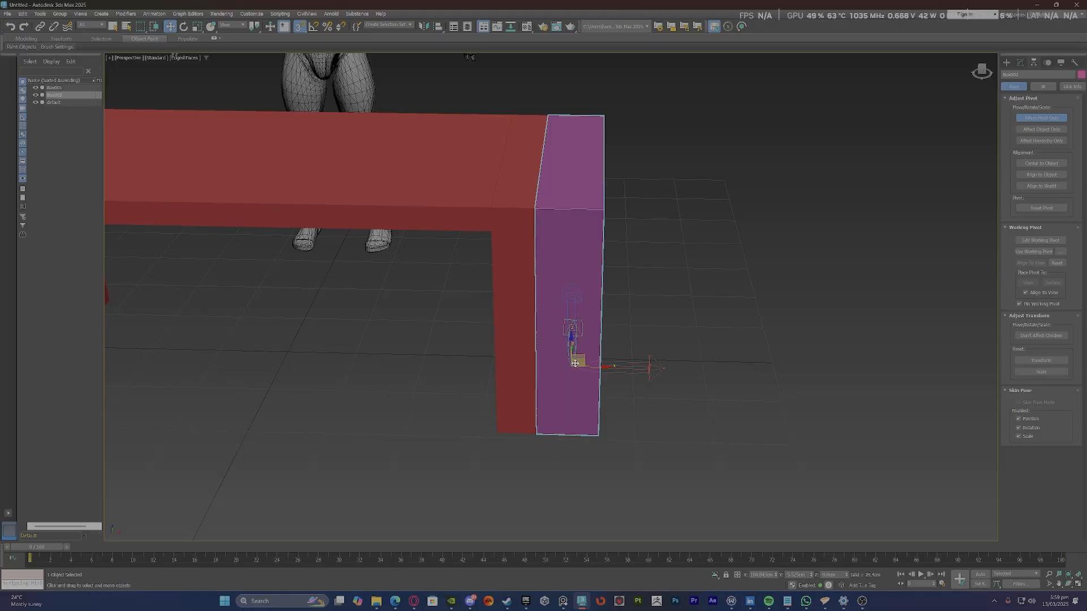
drag(575, 364, 537, 434)
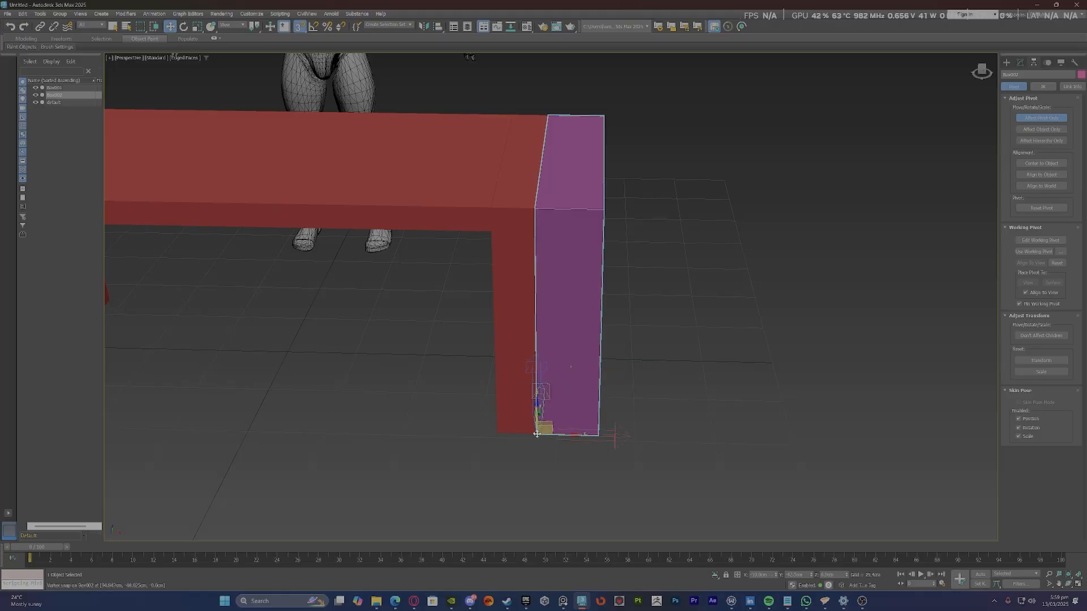
click(1020, 63)
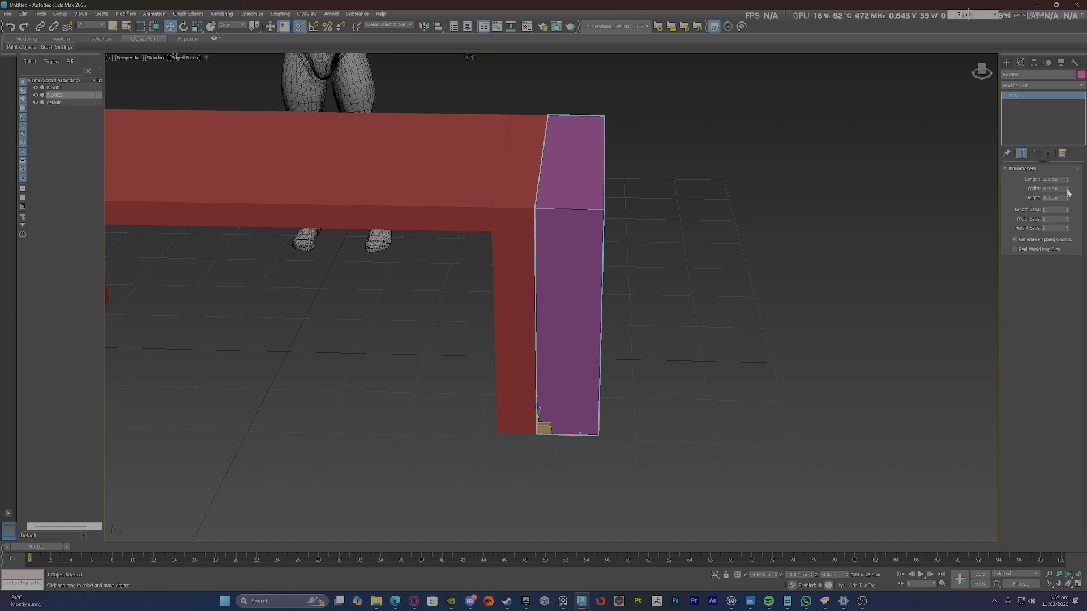
Try widening the side box with the pivot at its corner, and undo each width change.
drag(1067, 193, 1064, 191)
key(ctrl+z)
alt+middle_drag(586, 223, 533, 345)
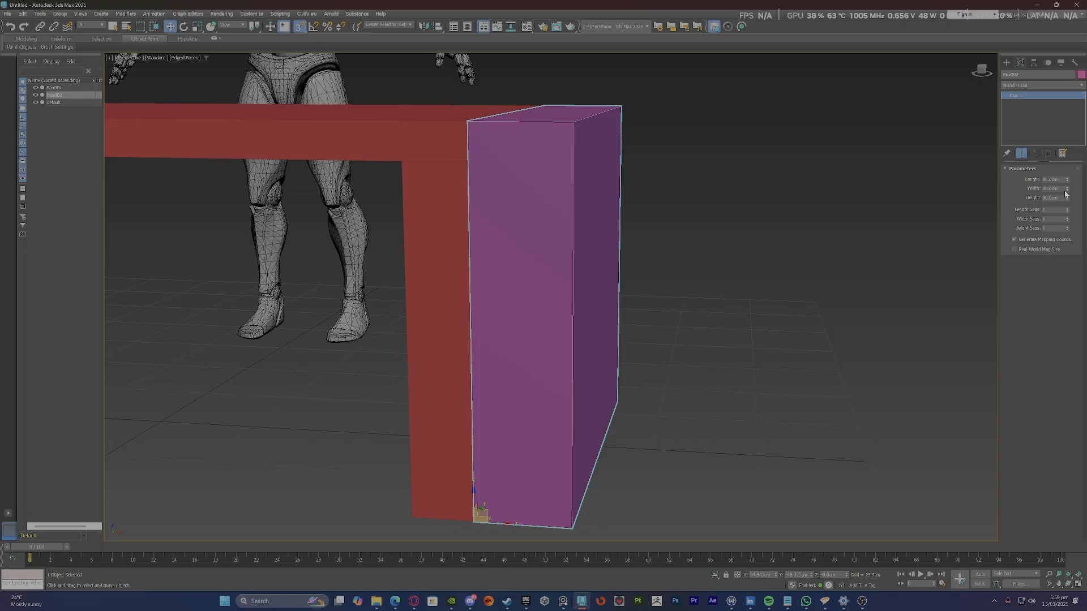
drag(1067, 191, 1073, 183)
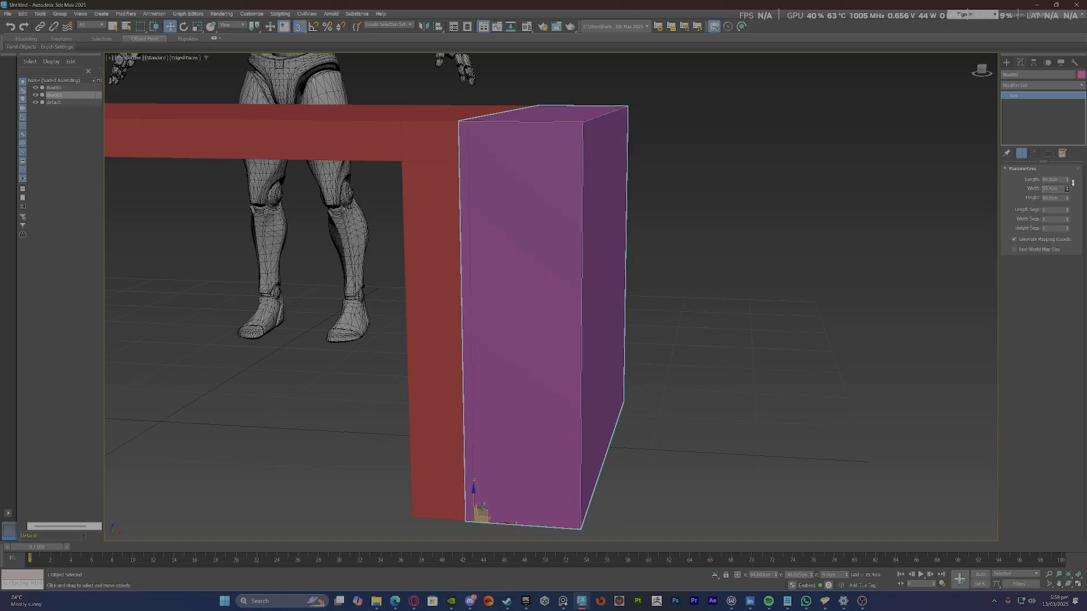
key(ctrl+z)
Examine the joint between the side box and the desk leg from several angles.
mouse_move(649, 295)
alt+middle_down()
mouse_move(665, 303)
mouse_move(644, 295)
alt+middle_up()
scroll(644, 295, down, 6)
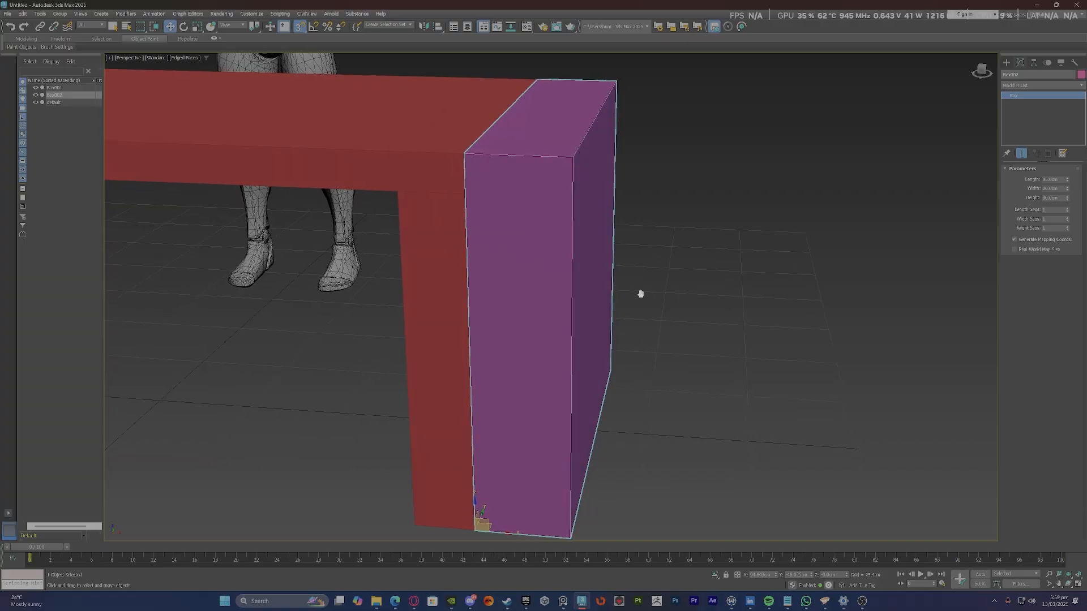
alt+middle_drag(545, 267, 573, 270)
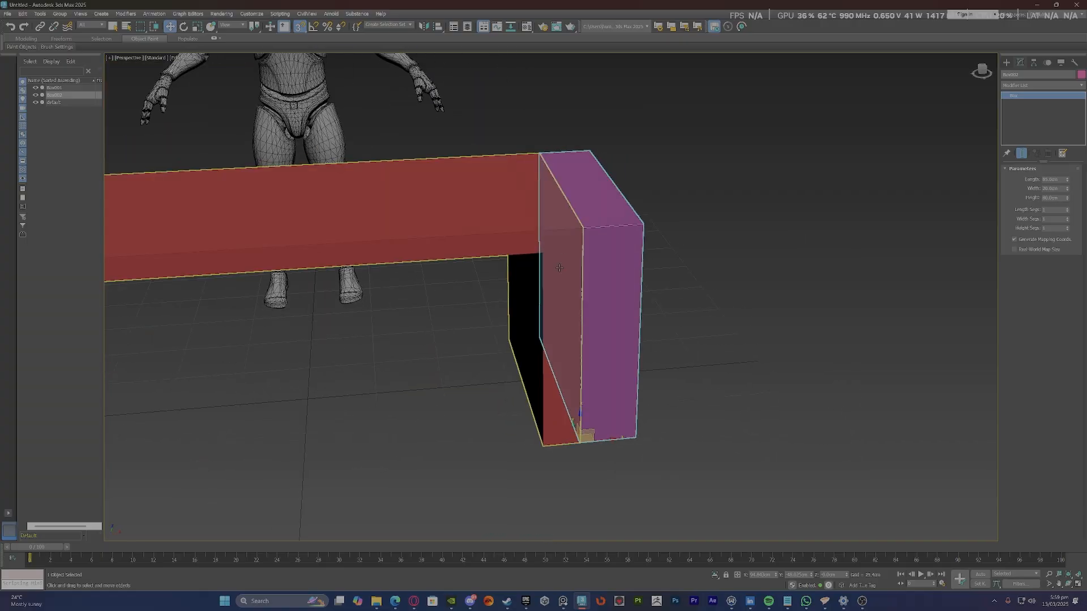
scroll(570, 181, up, 4)
alt+middle_drag(571, 182, 566, 183)
scroll(565, 184, down, 3)
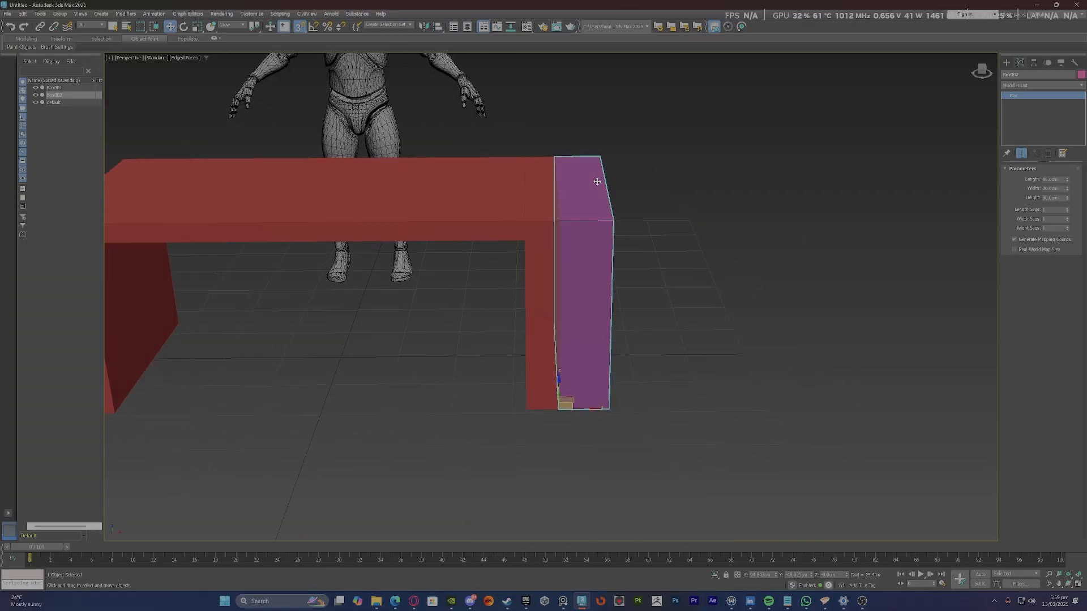
alt+middle_drag(565, 183, 759, 238)
click(760, 238)
Set the side box's width to 45 cm and snap its lower front corner back to the leg's outer bottom corner.
click(640, 211)
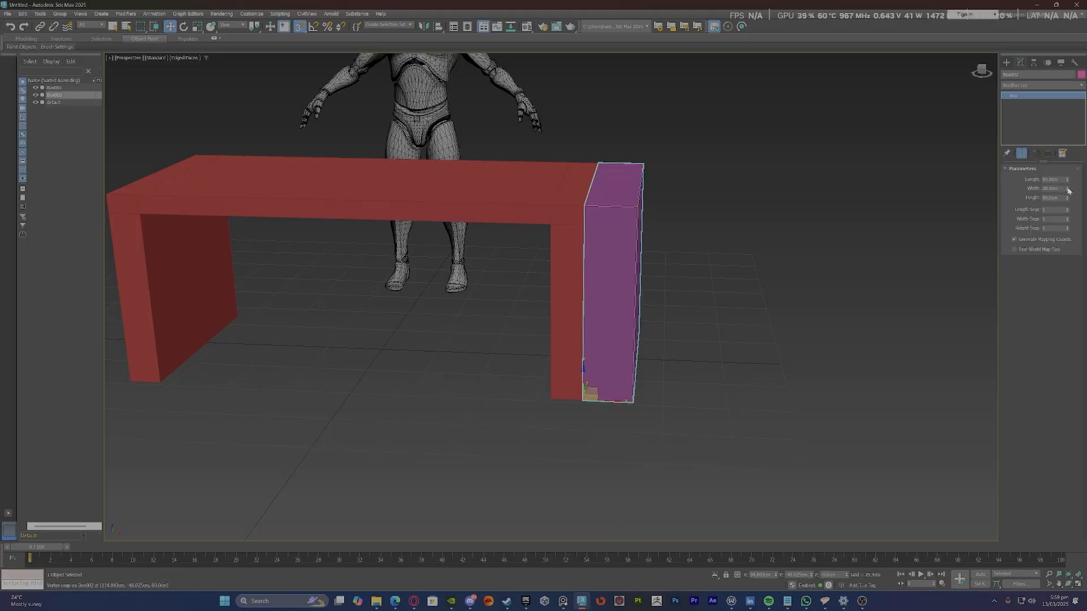
drag(1068, 191, 1065, 177)
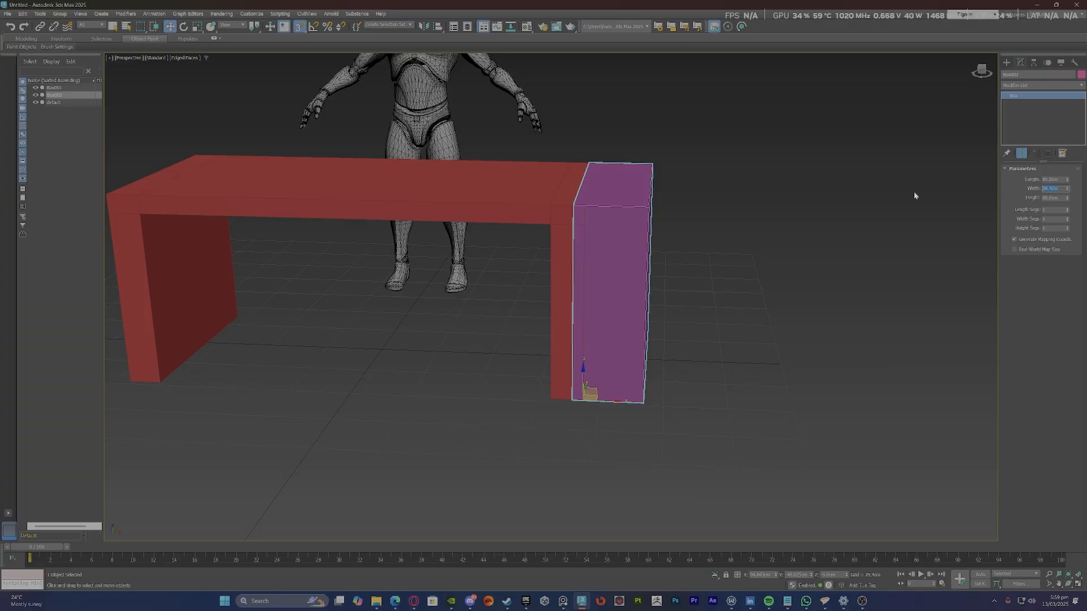
text(45)
key(Return)
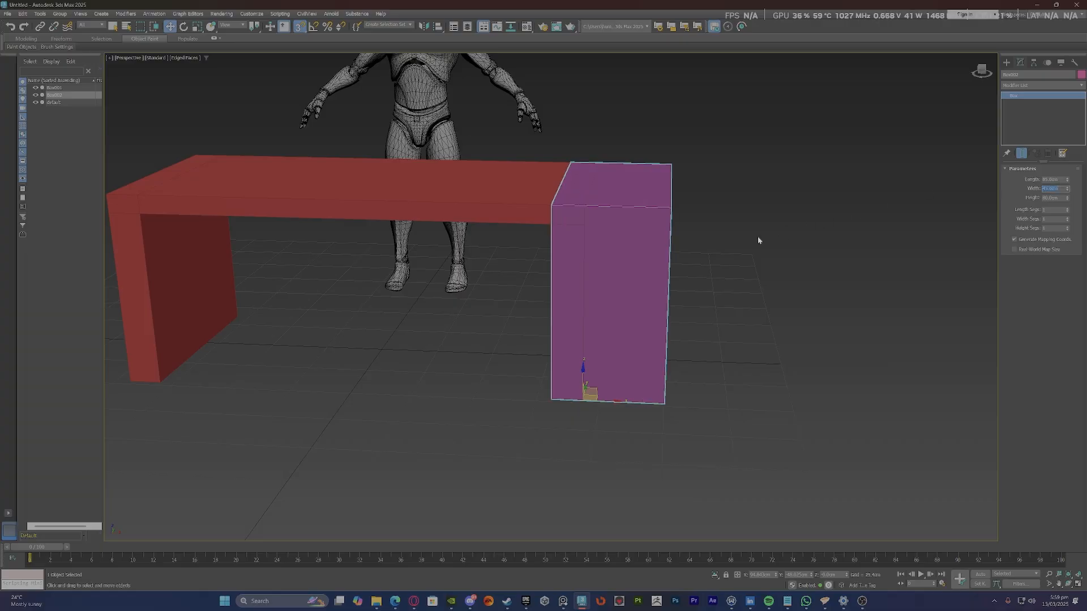
drag(608, 206, 582, 402)
click(618, 408)
Set the side box's width to 50 cm.
alt+middle_drag(642, 389, 650, 396)
scroll(683, 217, up, 5)
scroll(684, 217, down, 8)
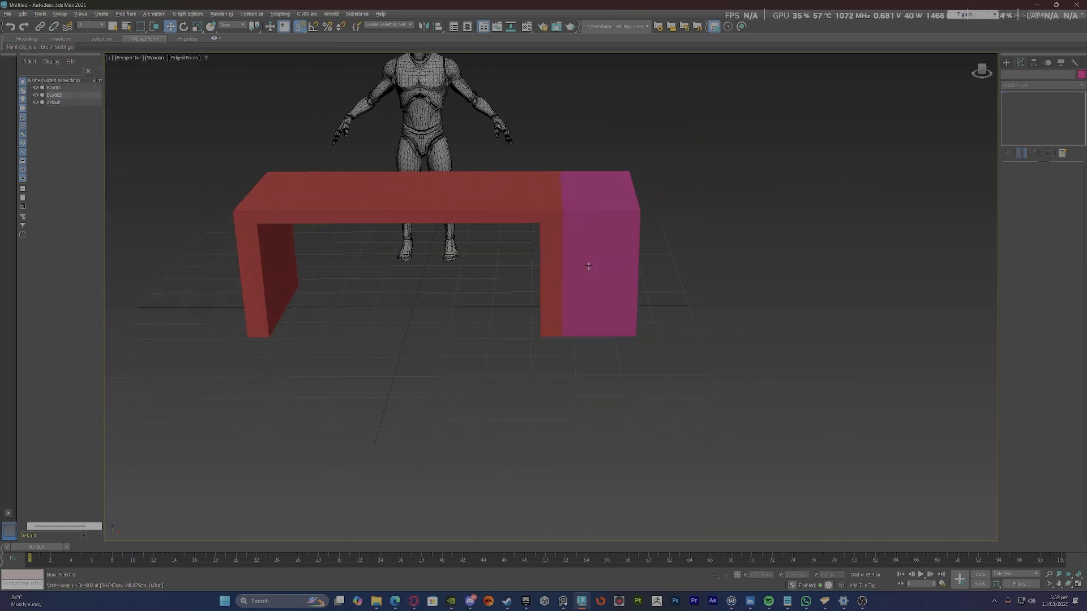
mouse_move(586, 267)
alt+middle_down()
mouse_move(609, 269)
mouse_move(578, 262)
alt+middle_up()
click(577, 262)
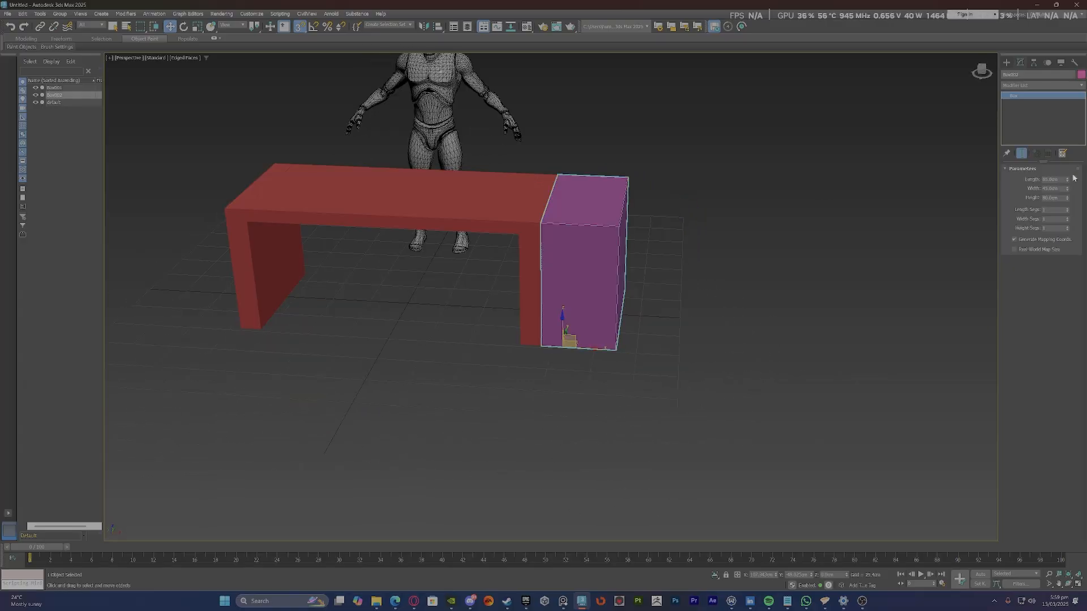
double_click(1051, 189)
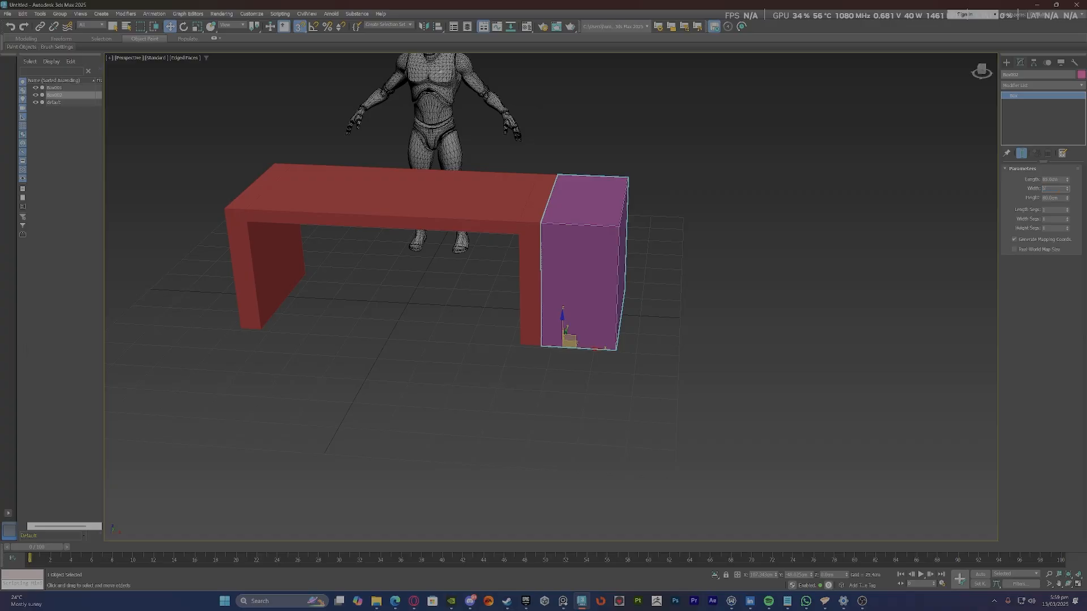
key(Return)
Snap the widened side box's lower inner corner to the leg's outer bottom corner, flush with the desk, and deselect it.
scroll(566, 306, up, 10)
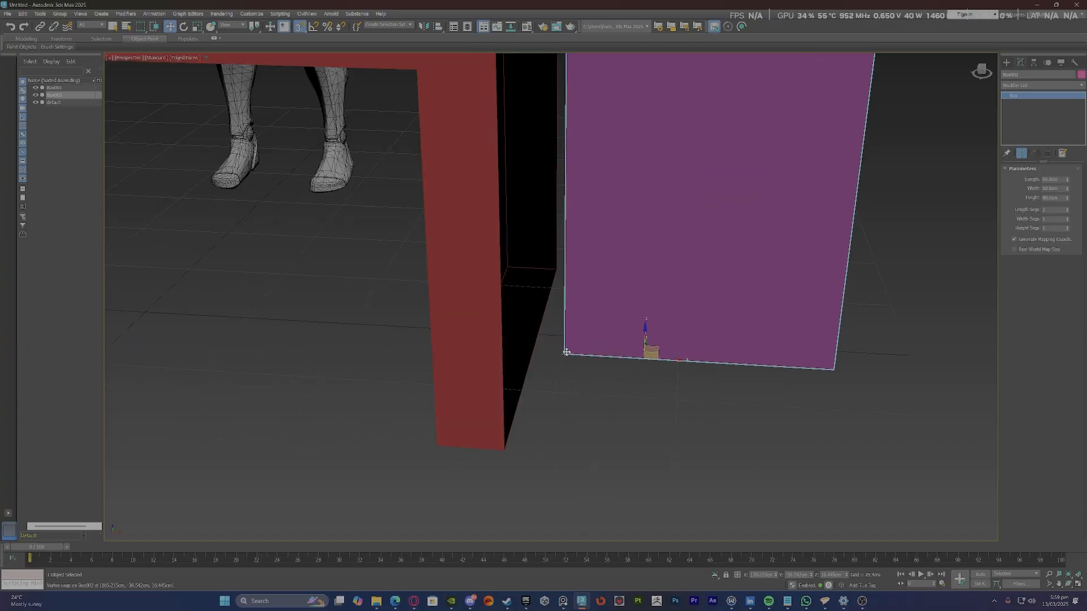
drag(566, 352, 507, 450)
click(504, 479)
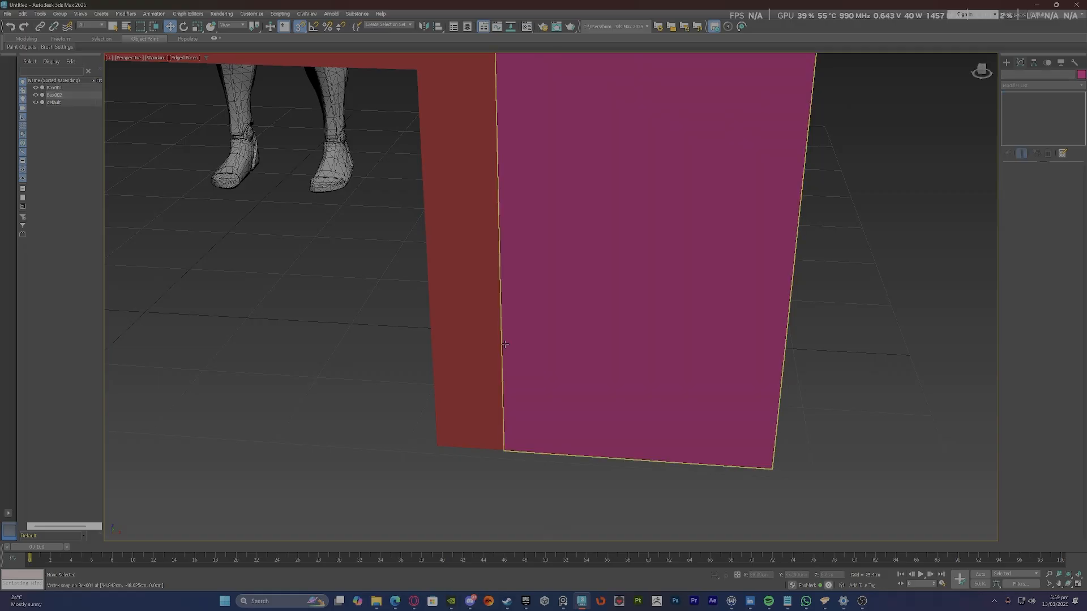
scroll(512, 348, down, 10)
alt+middle_drag(584, 328, 599, 333)
scroll(544, 334, up, 4)
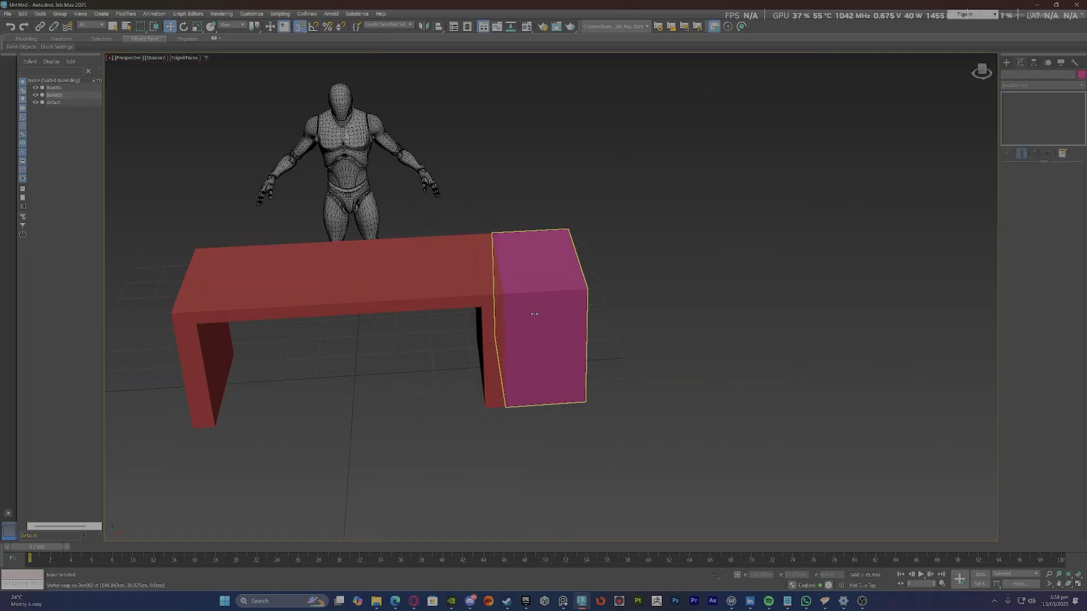
Move the side box sideways away from the desk and convert it to an Editable Poly.
click(534, 313)
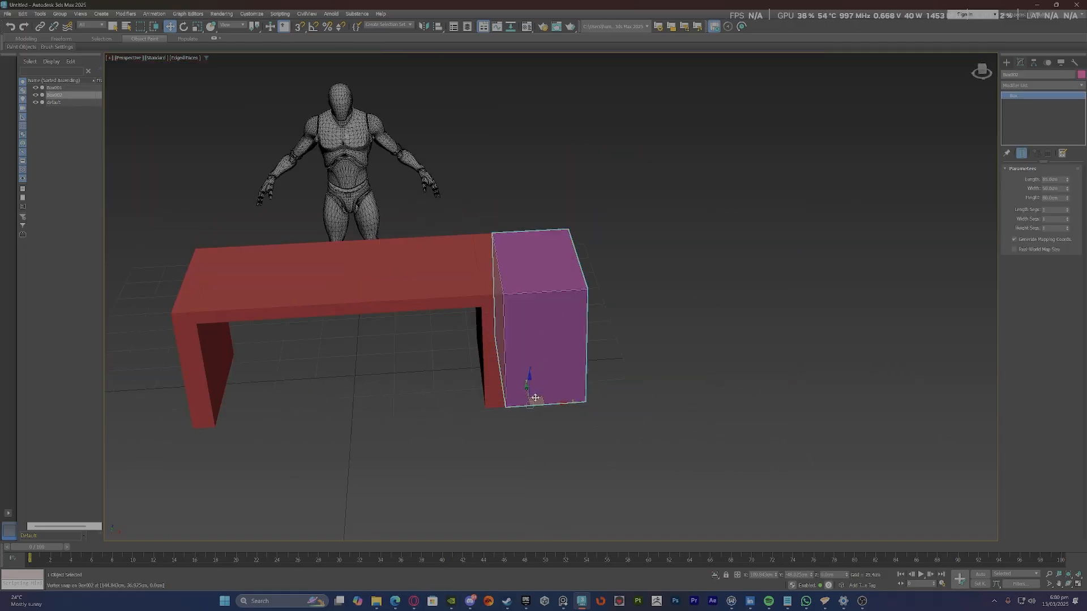
drag(547, 404, 585, 402)
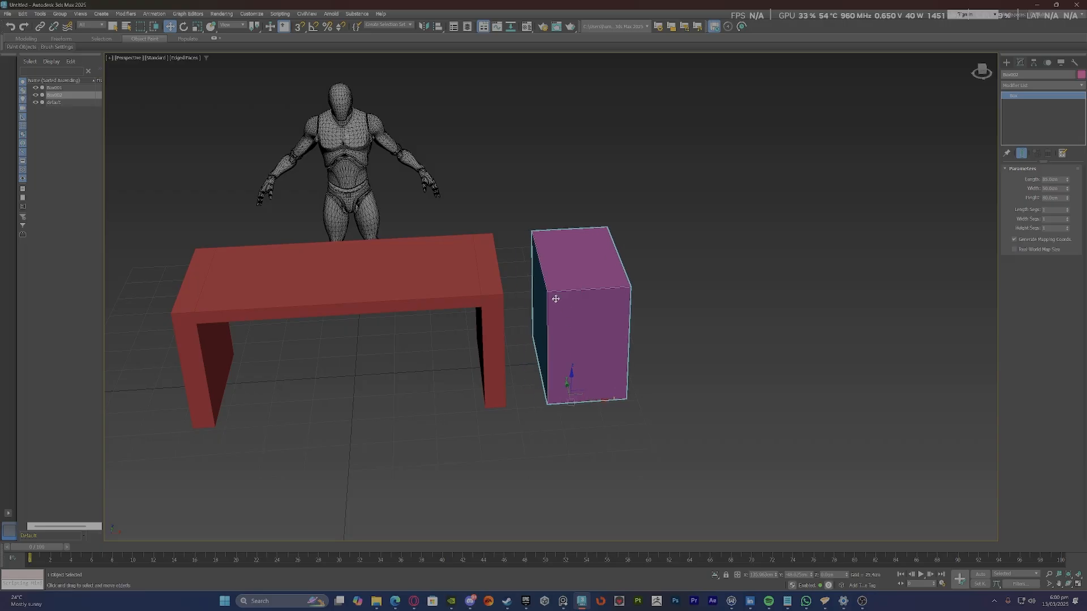
right_click(571, 321)
mouse_move(599, 430)
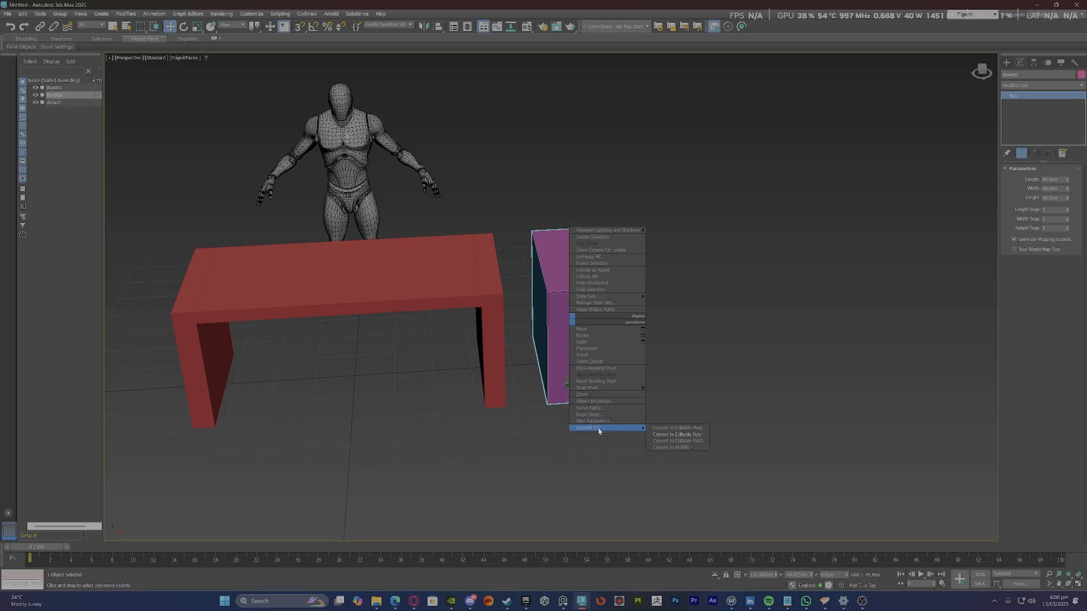
click(651, 434)
Delete the side box's polygon facing the desk leg and leave polygon editing.
key(4)
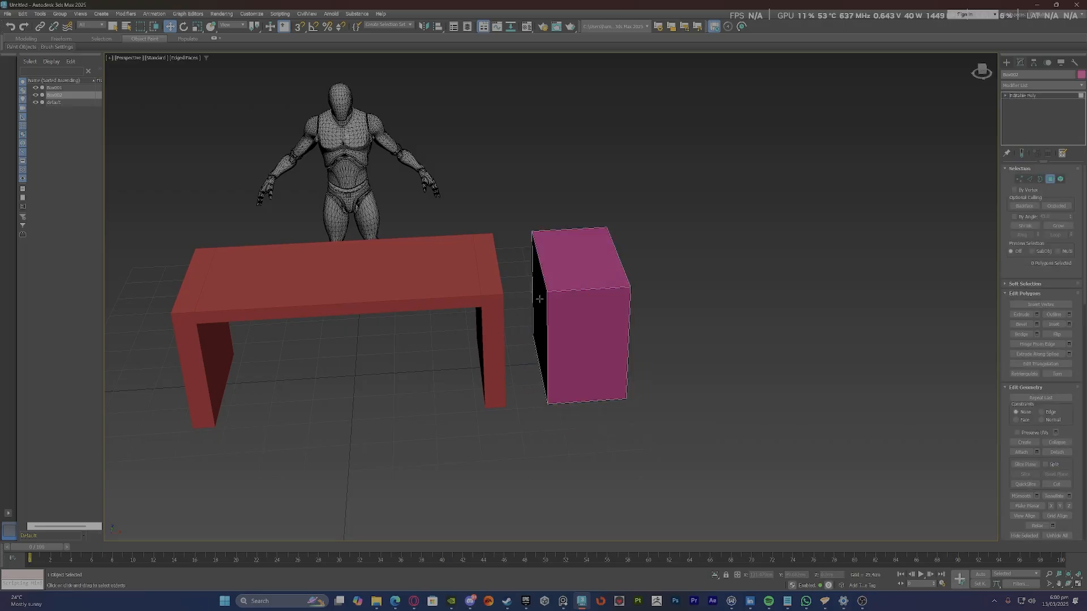
click(539, 298)
key(Delete)
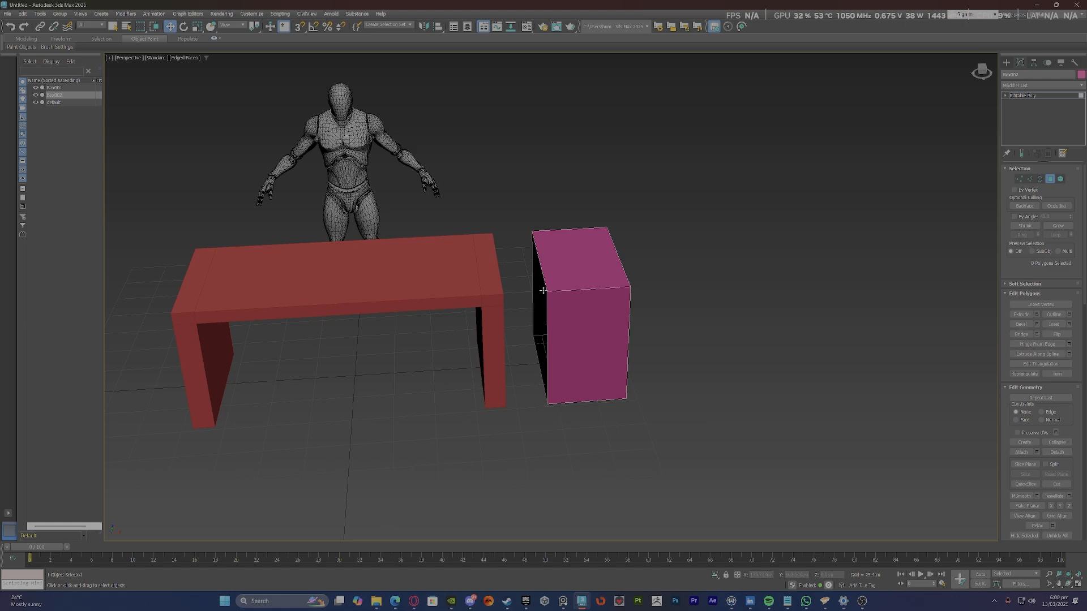
click(1025, 98)
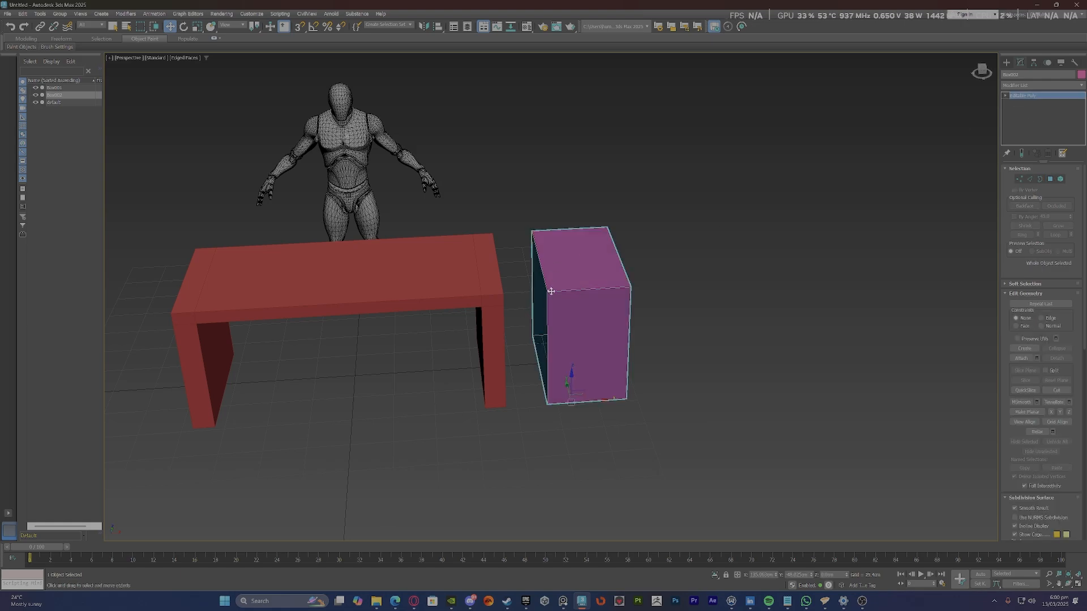
Snap the side box's upper front inner corner back to the desktop's matching outer corner with vertex snapping.
key(s)
alt+middle_drag(549, 291, 534, 283)
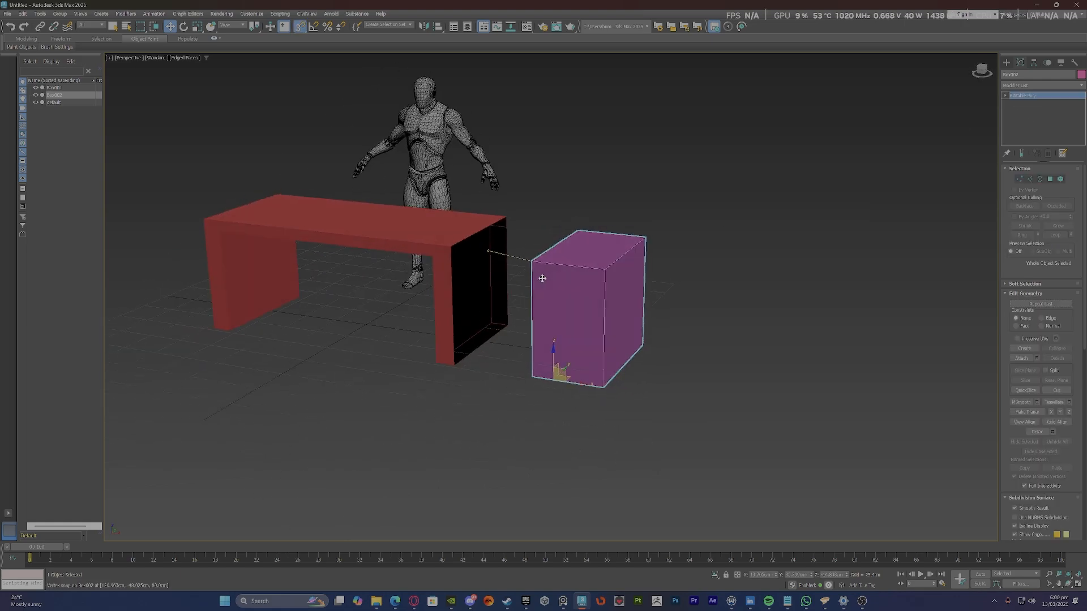
drag(535, 283, 414, 250)
scroll(460, 243, up, 5)
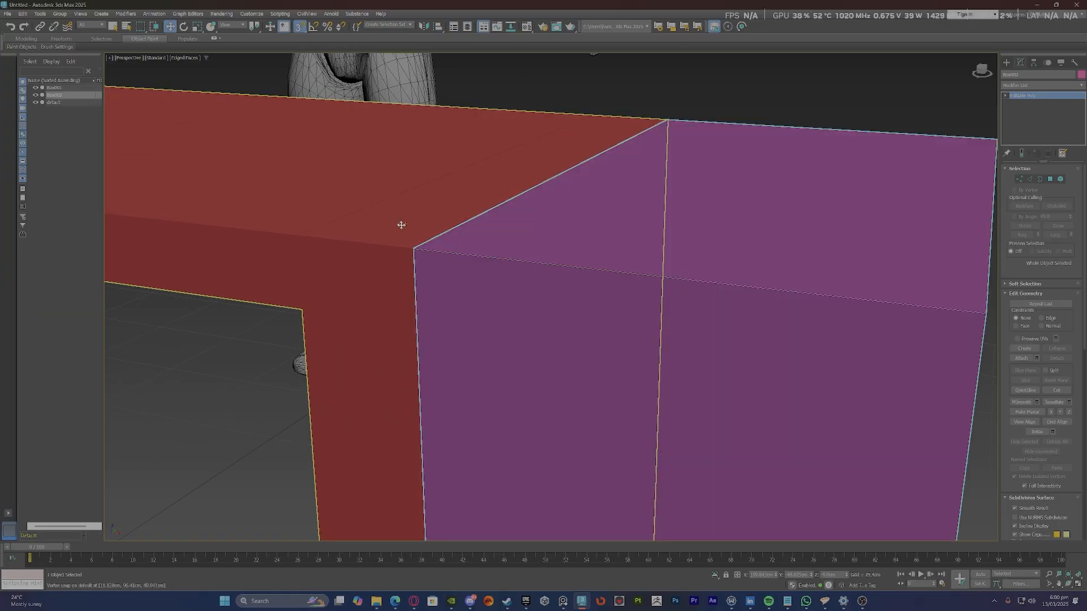
Attach the side box to the desk so that both form one Editable Poly object.
click(407, 226)
key(alt+x)
scroll(433, 238, down, 6)
alt+middle_drag(433, 238, 465, 243)
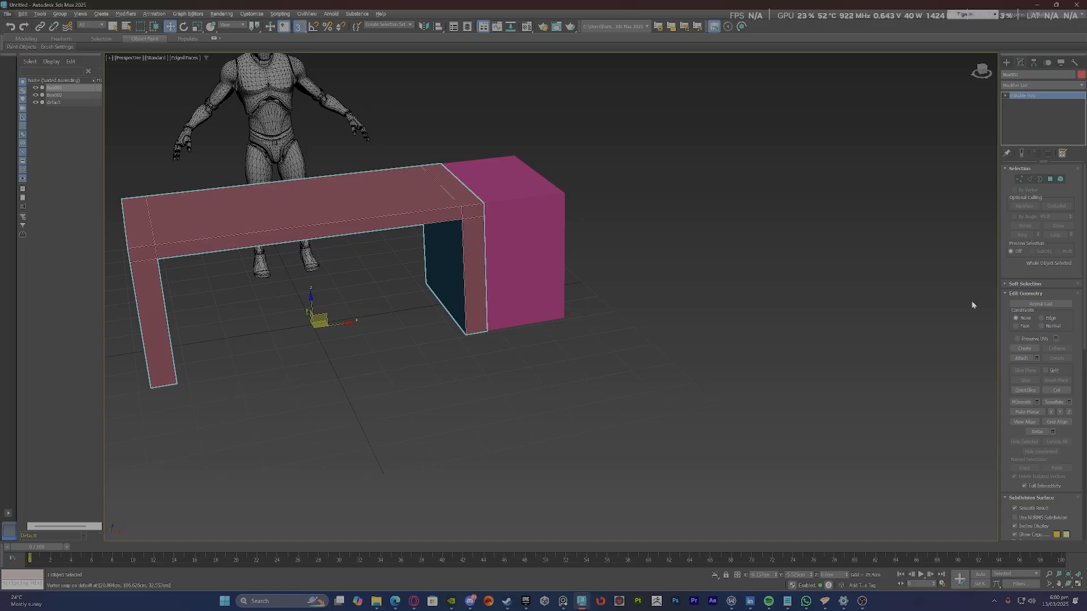
click(1022, 357)
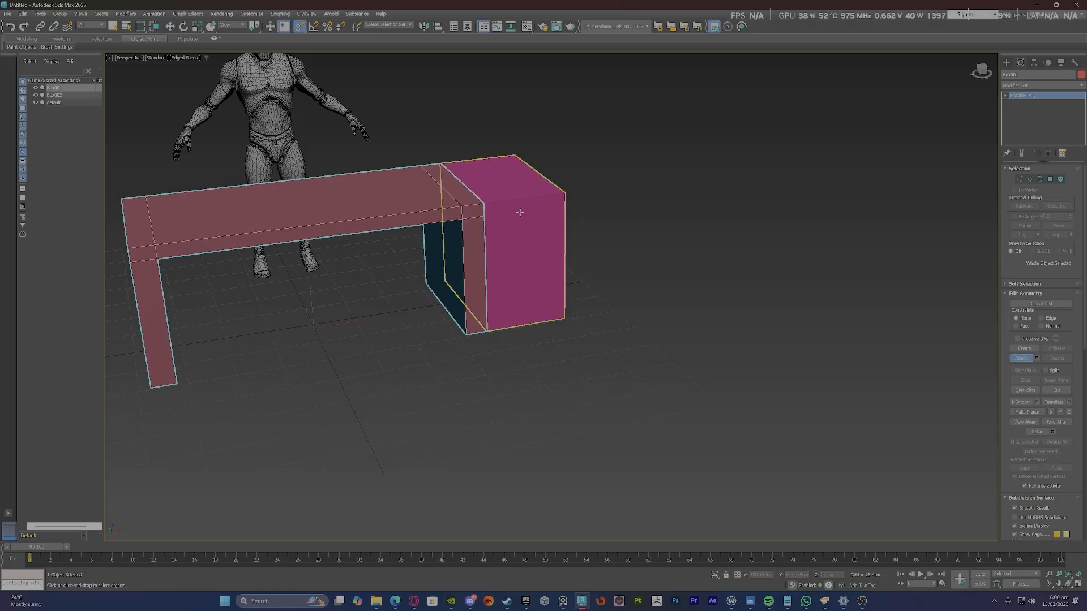
alt+middle_drag(726, 255, 517, 255)
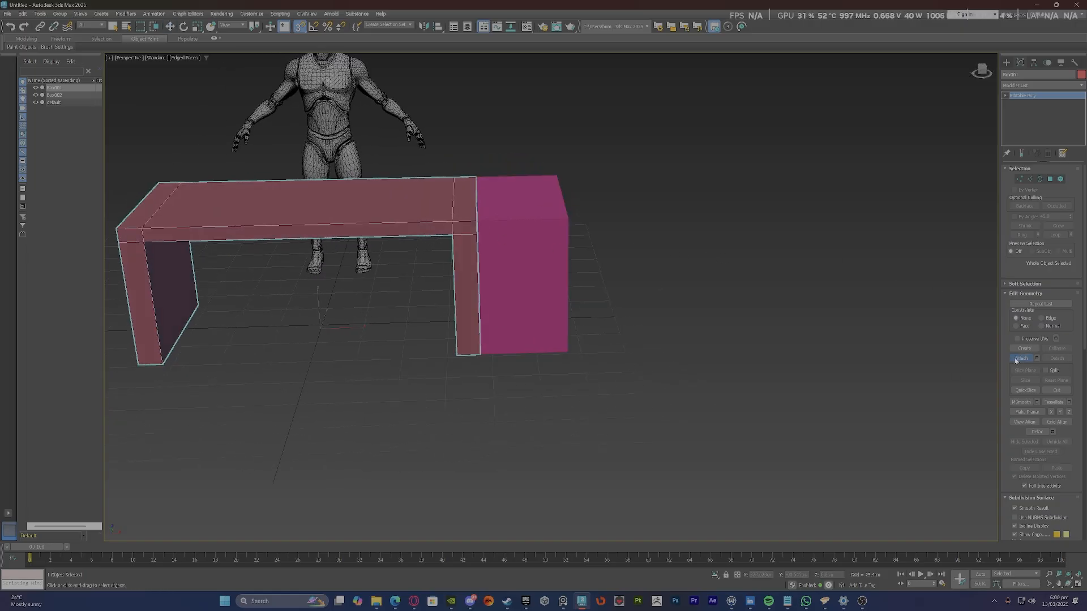
click(515, 201)
scroll(498, 187, up, 5)
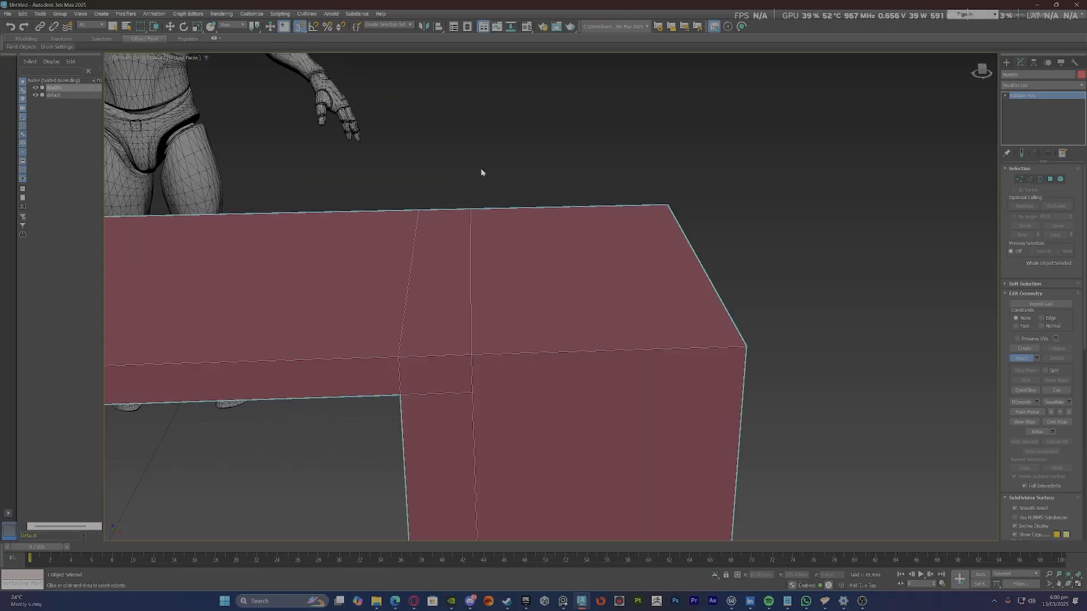
scroll(491, 215, down, 2)
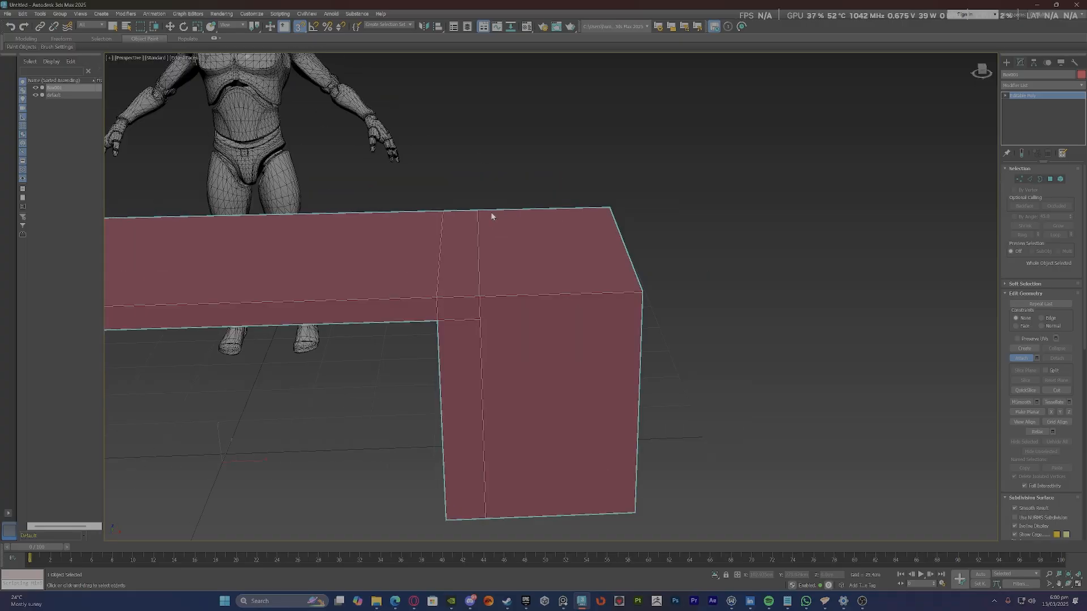
Try to move the side box element away from the desk along the X axis.
key(1)
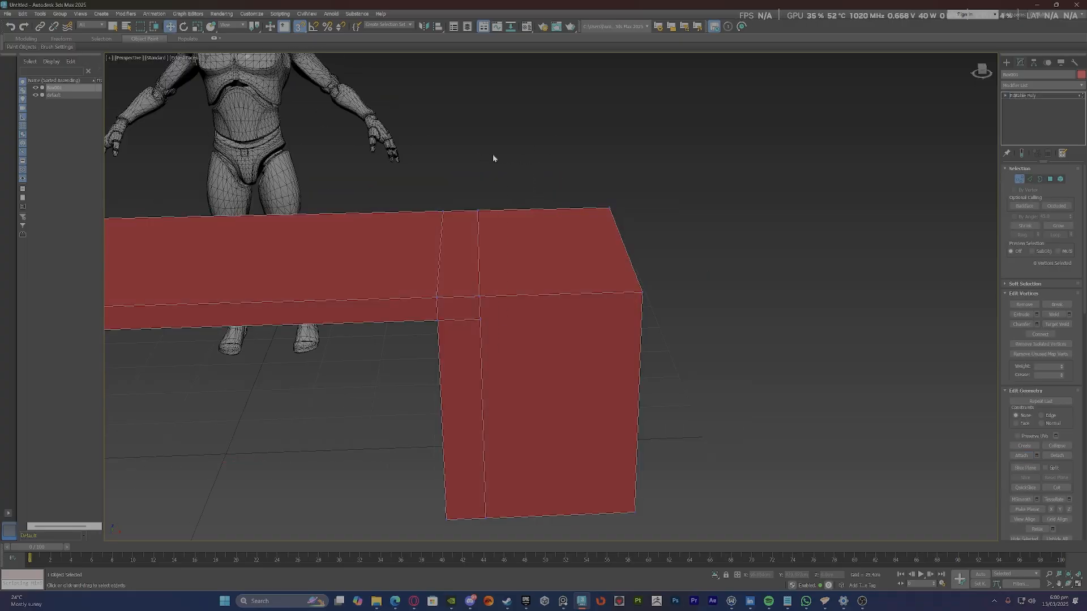
key(5)
click(559, 237)
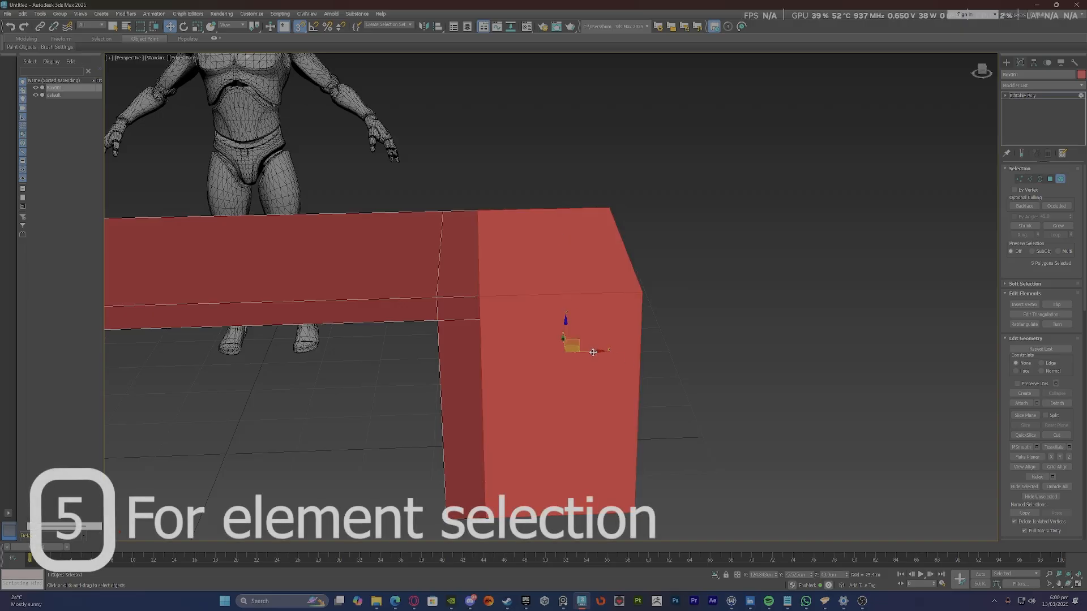
drag(593, 352, 698, 342)
right_click(699, 343)
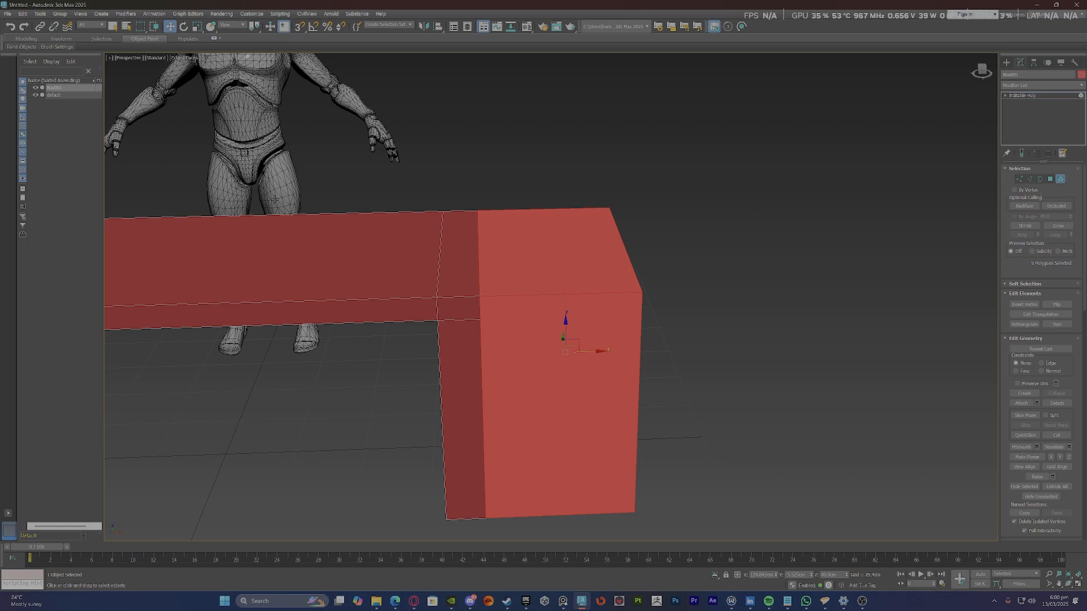
Select the desk and side box elements in turn, pull the side box out sideways and undo the move.
scroll(441, 360, down, 5)
click(587, 277)
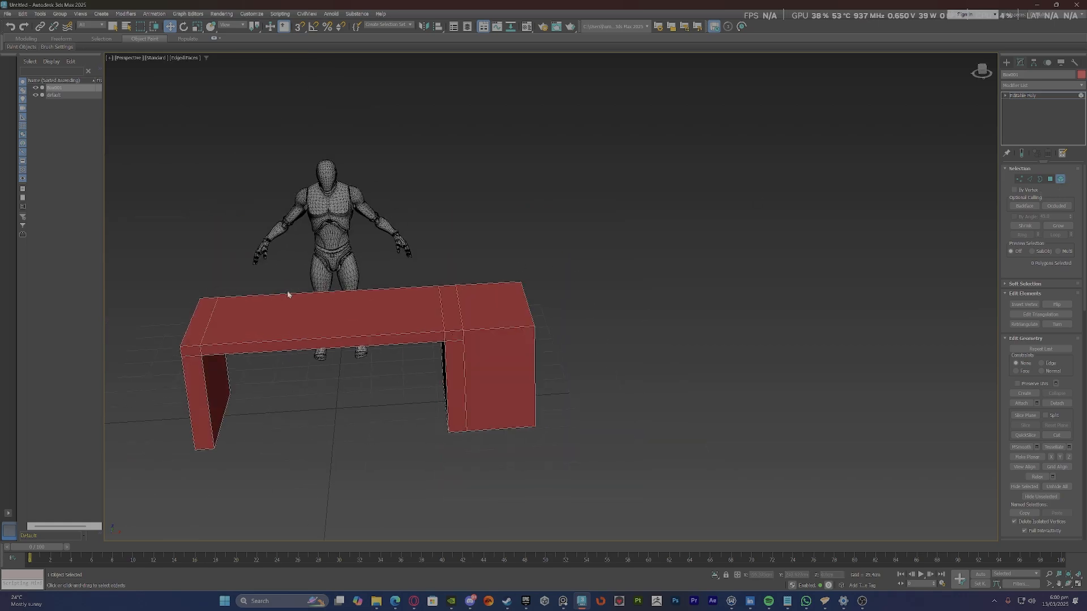
click(292, 305)
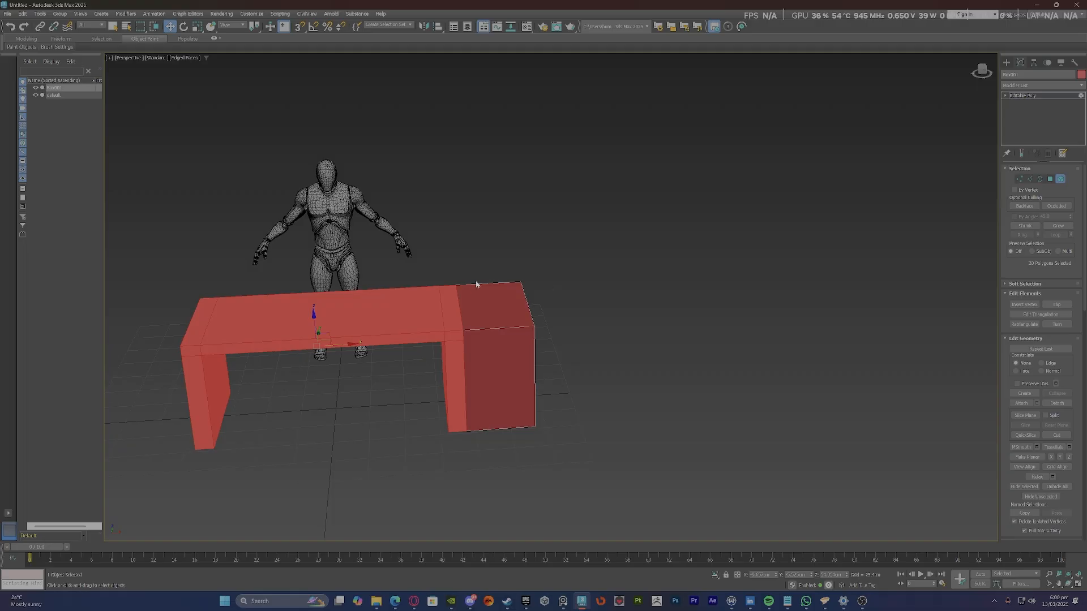
click(479, 307)
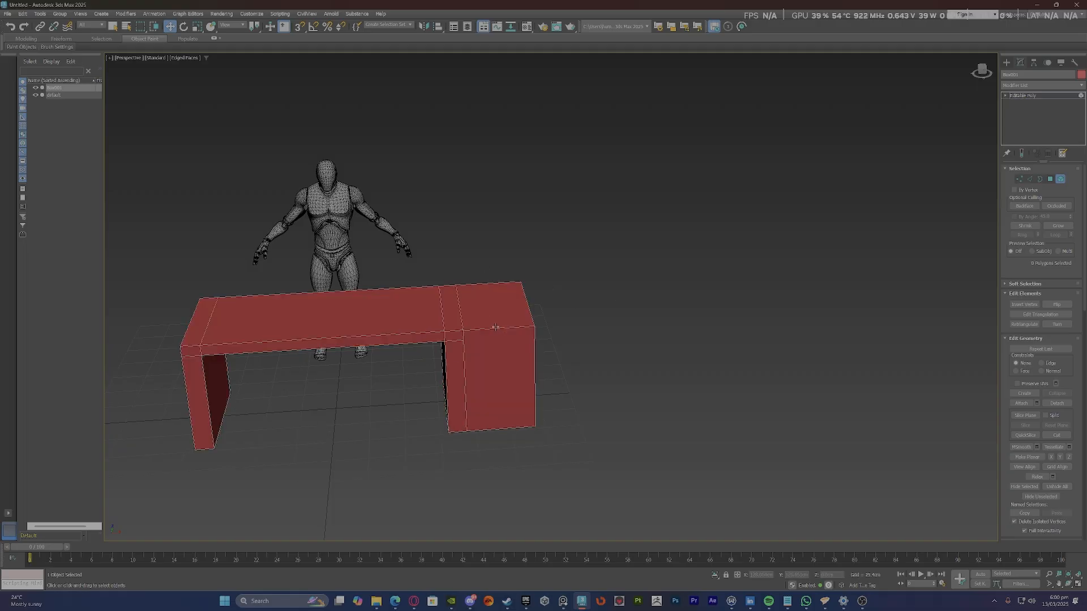
drag(532, 352, 561, 345)
drag(490, 352, 596, 349)
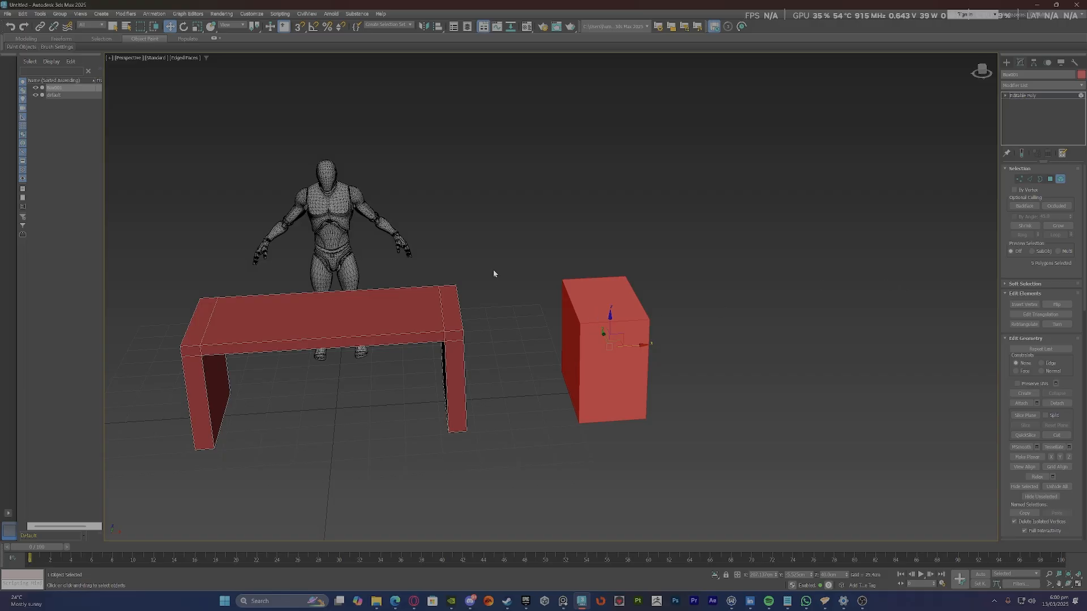
alt+middle_drag(511, 289, 536, 286)
key(ctrl+z)
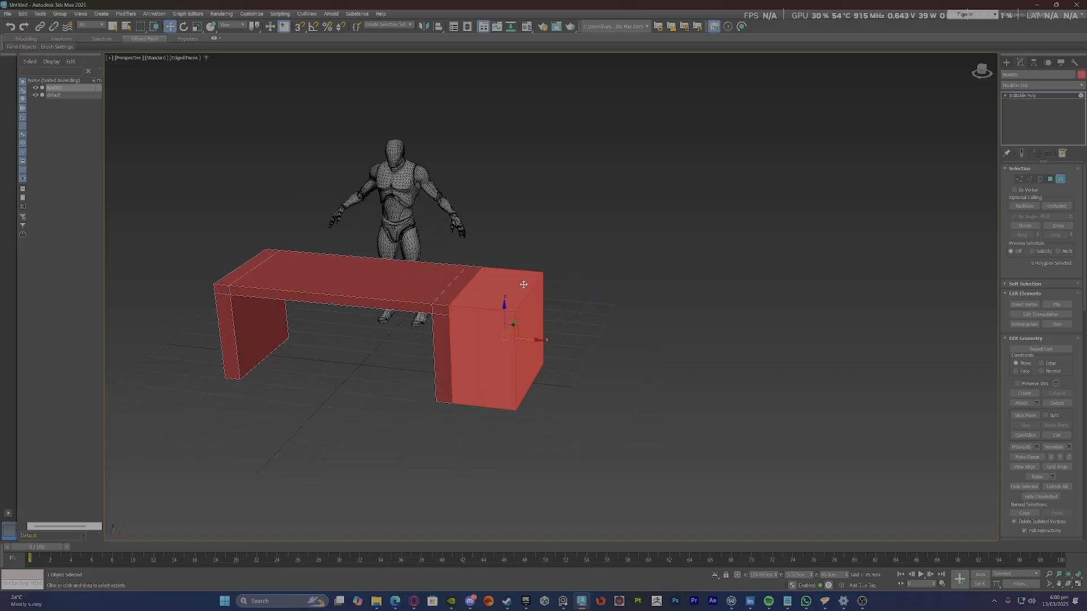
Select all vertices along the joint between the desk leg and the side box.
key(shift+z)
key(shift+z)
key(shift+z)
key(shift+z)
key(shift+z)
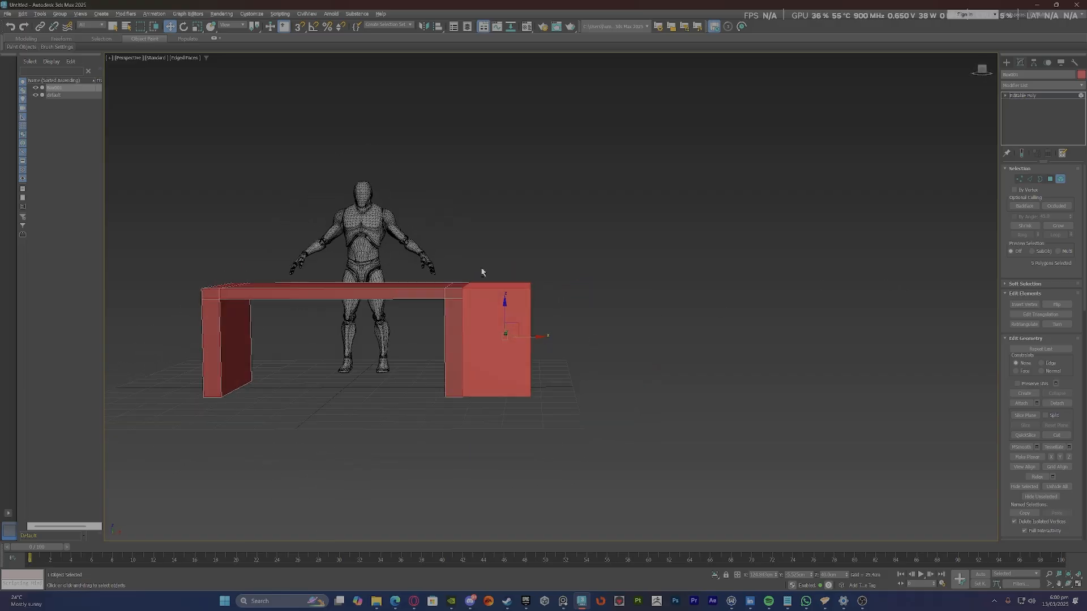
key(shift+z)
key(shift+z)
key(1)
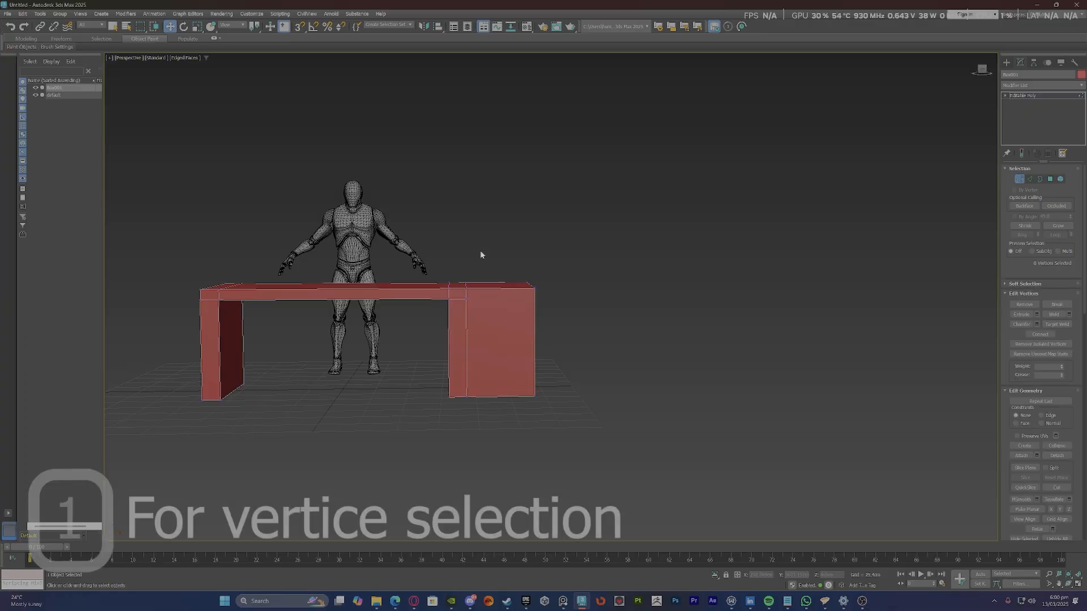
drag(481, 250, 456, 437)
key(z)
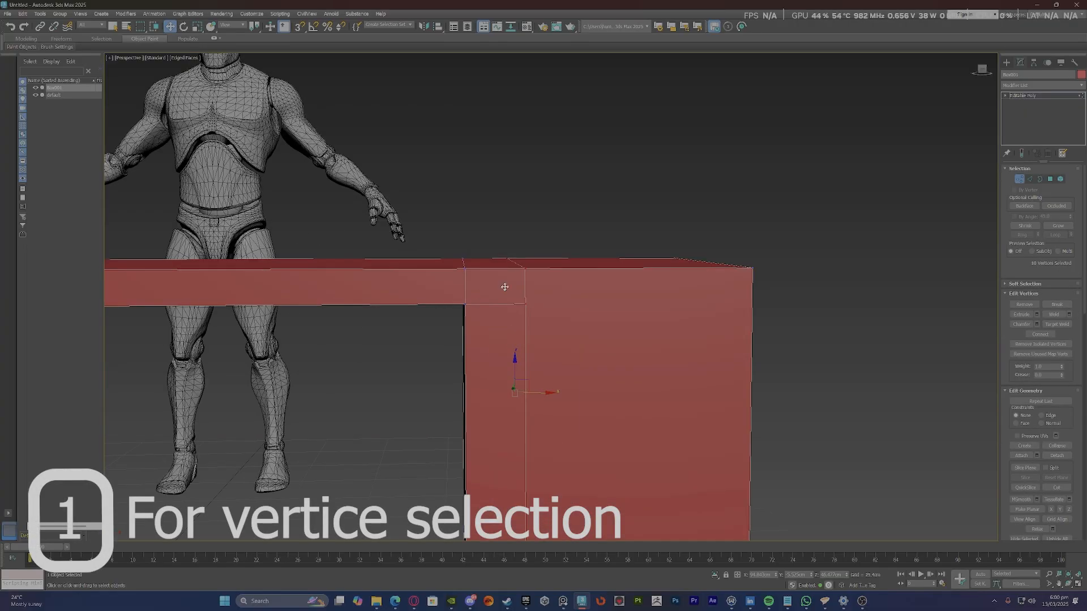
key(shift+z)
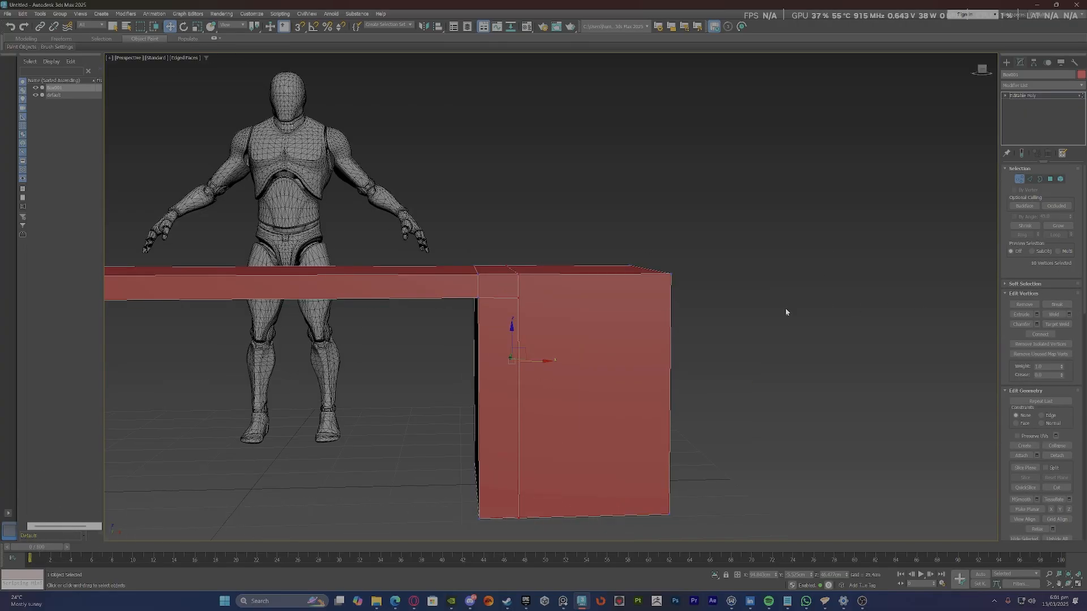
Examine the vertices and edges where the side box meets the desktop and leg.
scroll(538, 294, up, 2)
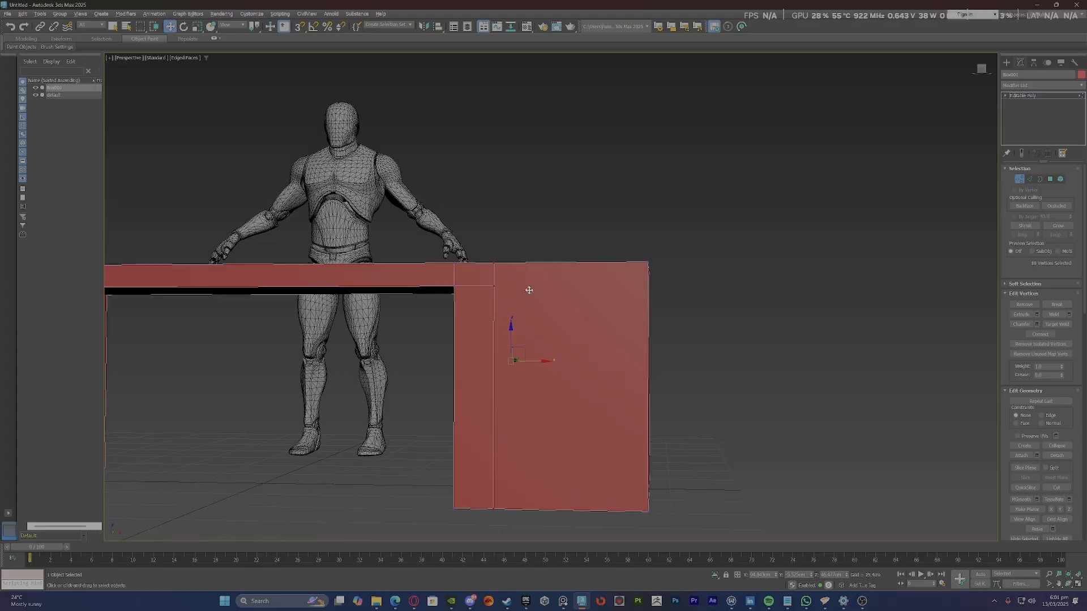
scroll(499, 286, up, 3)
scroll(480, 291, up, 4)
scroll(476, 323, down, 7)
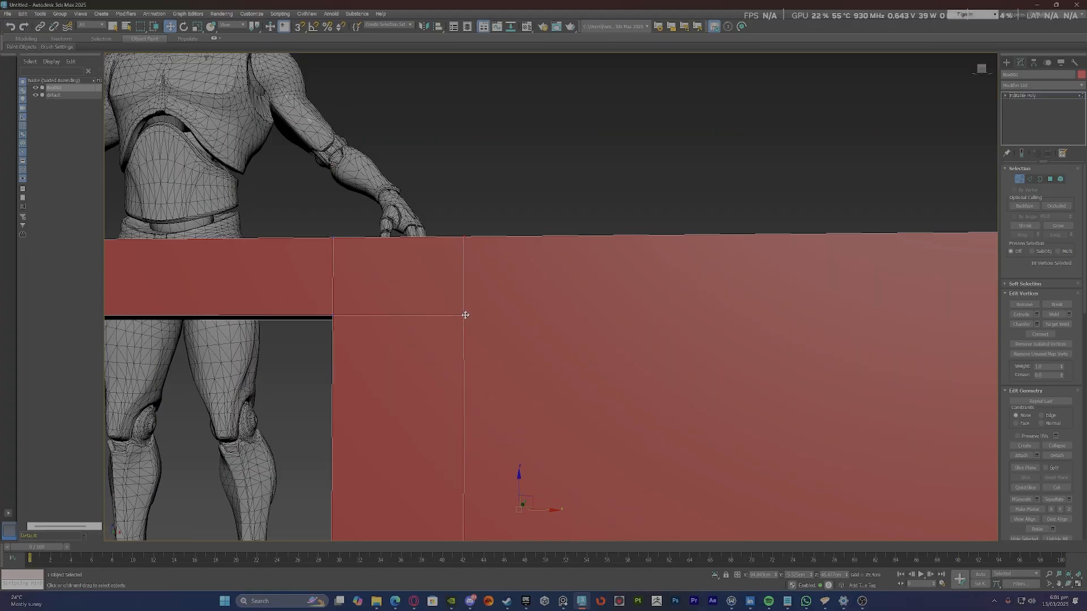
scroll(475, 325, down, 2)
mouse_move(475, 325)
alt+middle_down()
mouse_move(450, 313)
mouse_move(463, 311)
alt+middle_up()
scroll(383, 332, up, 4)
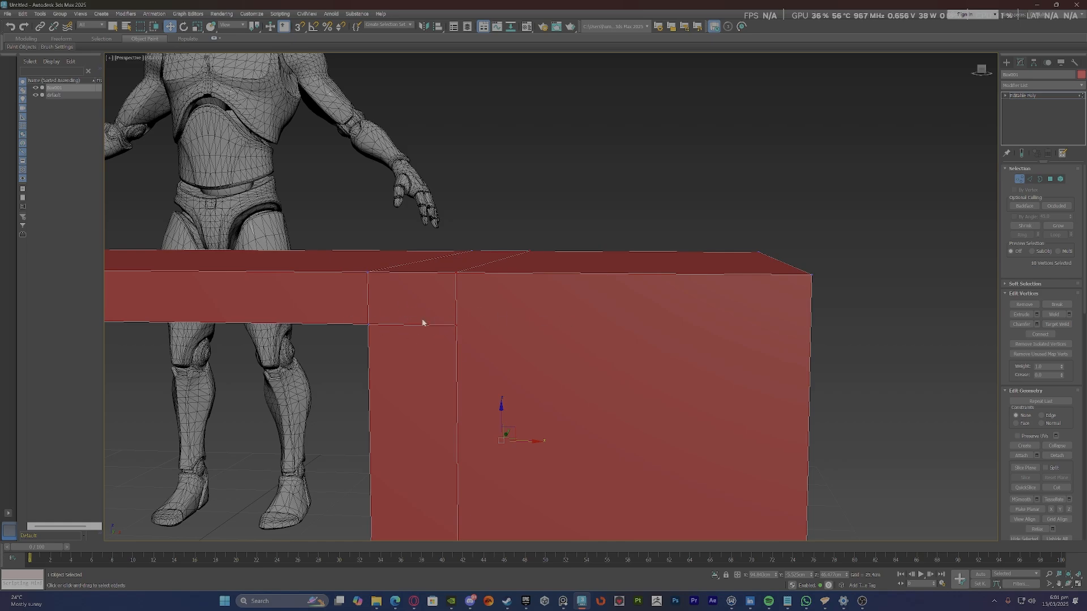
scroll(797, 327, down, 5)
scroll(516, 321, up, 5)
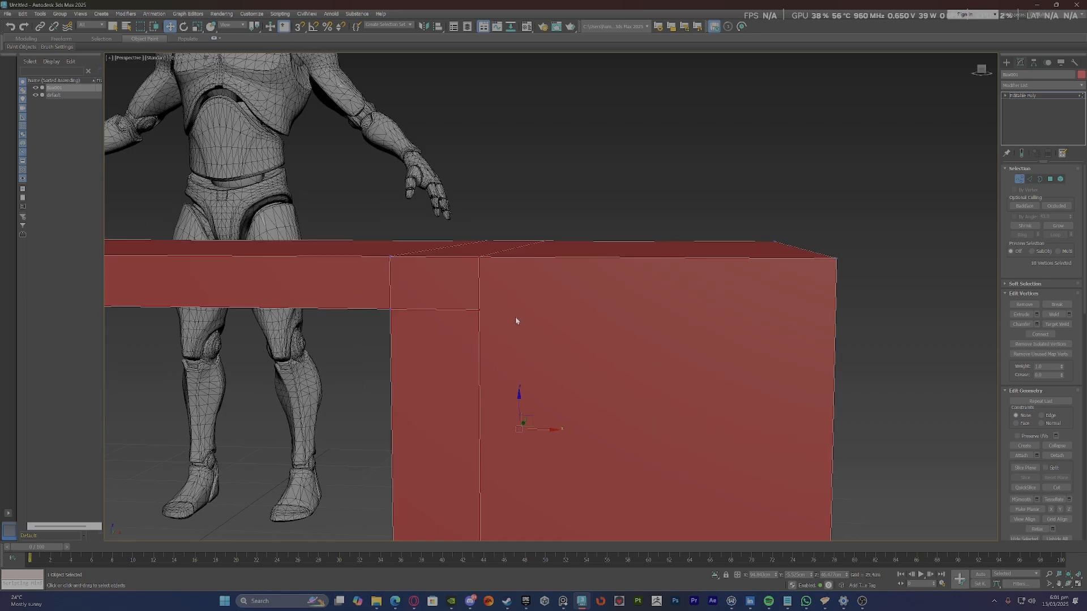
Select the side box's vertical edges without the leg's inner ones and connect them with a horizontal edge line level with the desktop's underside.
key(2)
scroll(667, 371, down, 3)
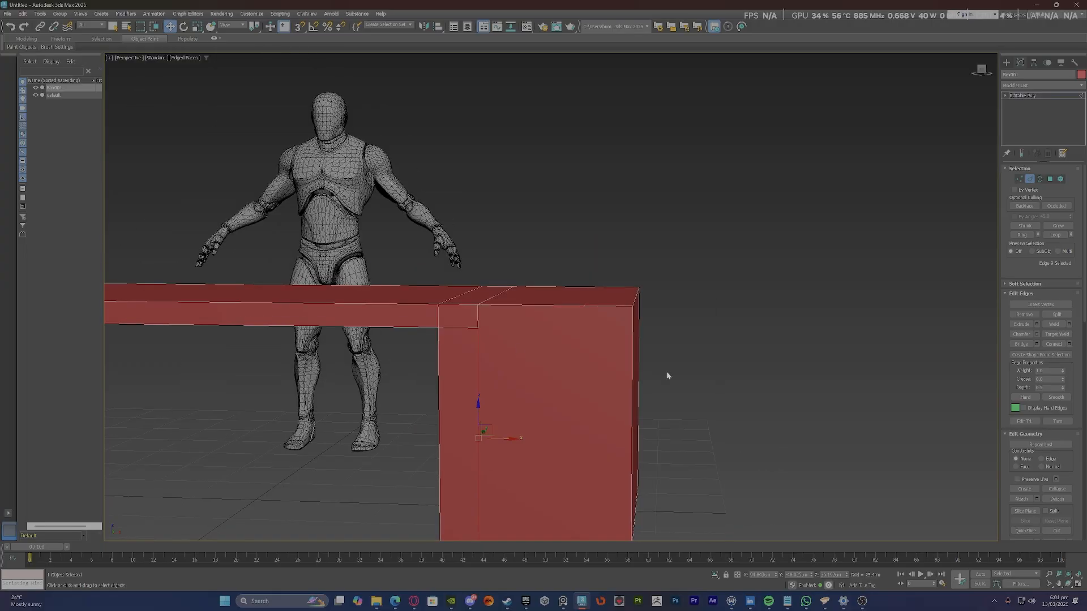
drag(423, 410, 425, 409)
alt+middle_drag(555, 379, 539, 381)
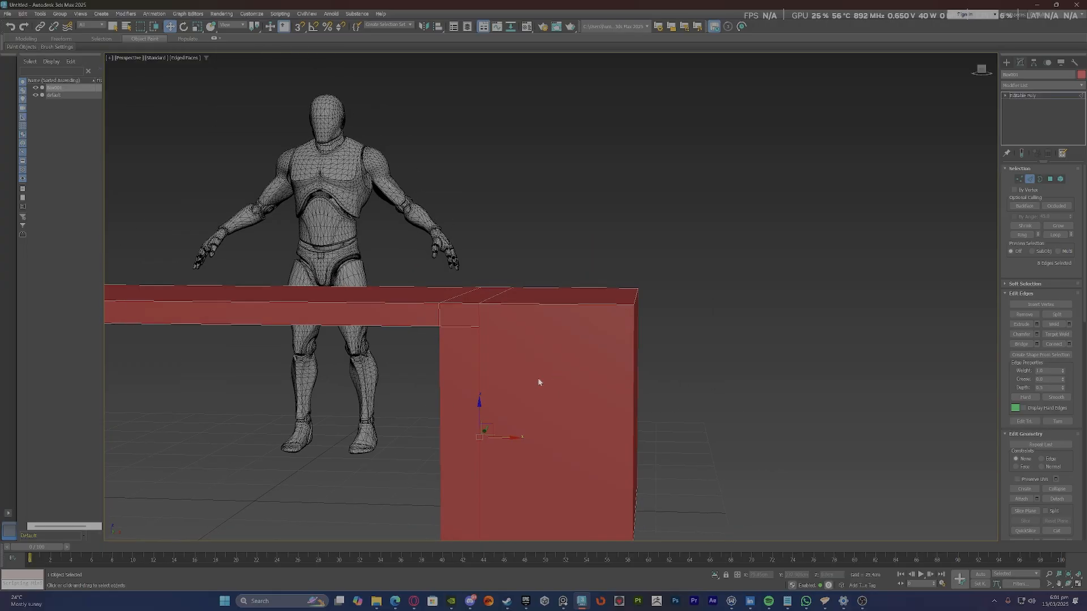
alt+middle_drag(462, 386, 471, 383)
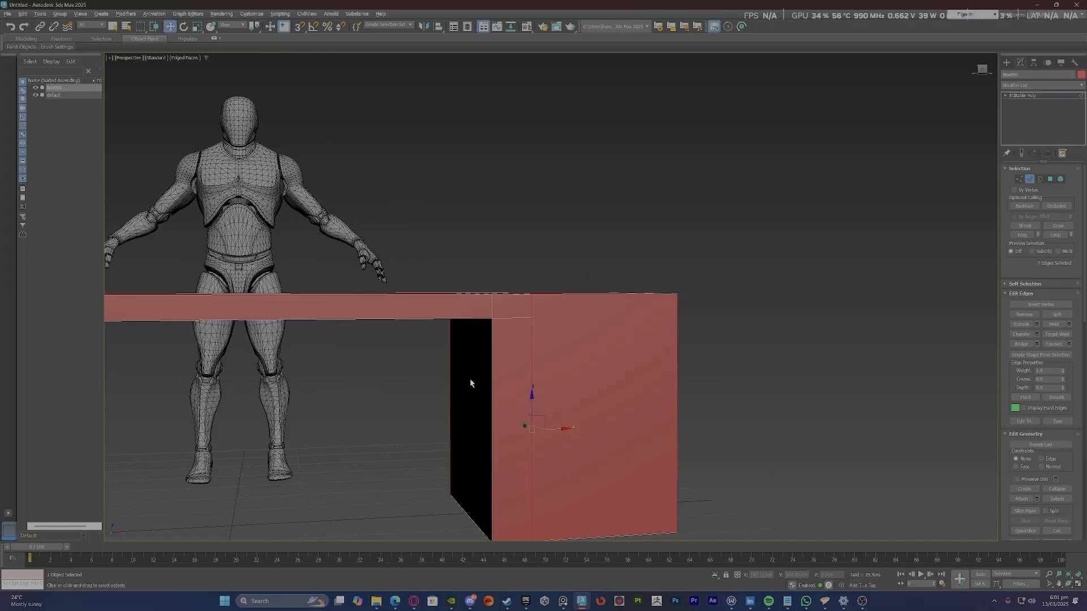
alt+drag(456, 379, 457, 380)
alt+middle_drag(458, 379, 435, 374)
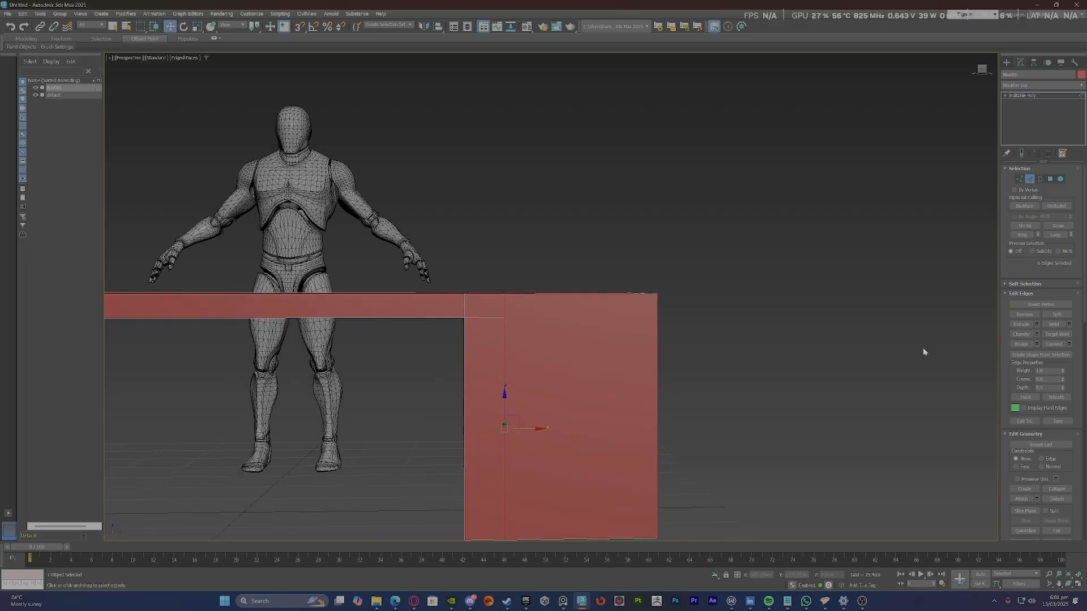
click(1064, 346)
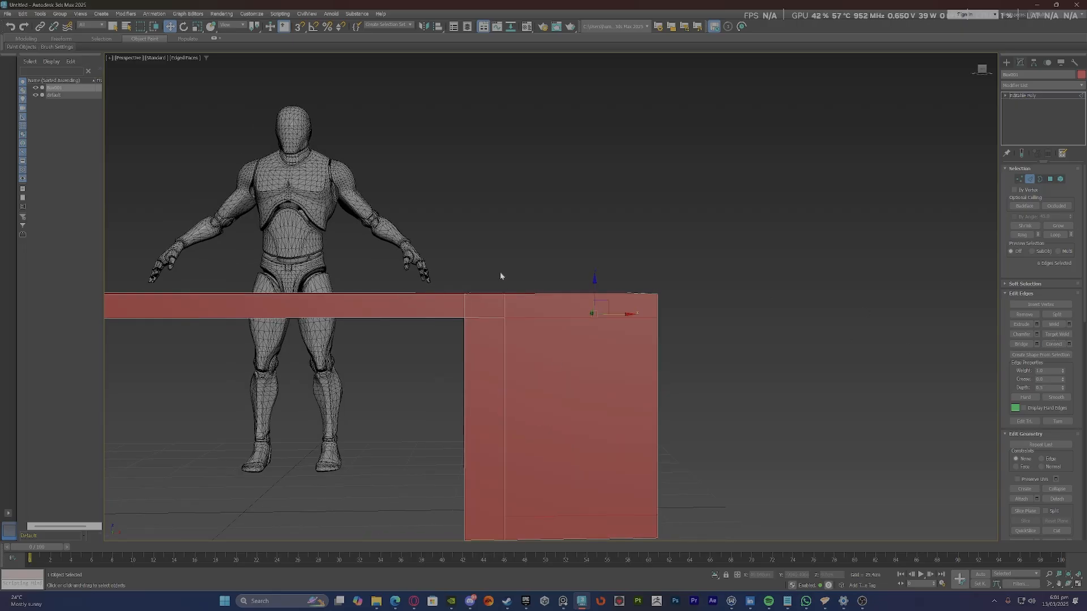
scroll(497, 280, down, 4)
scroll(499, 282, up, 3)
scroll(517, 296, up, 3)
scroll(520, 294, down, 2)
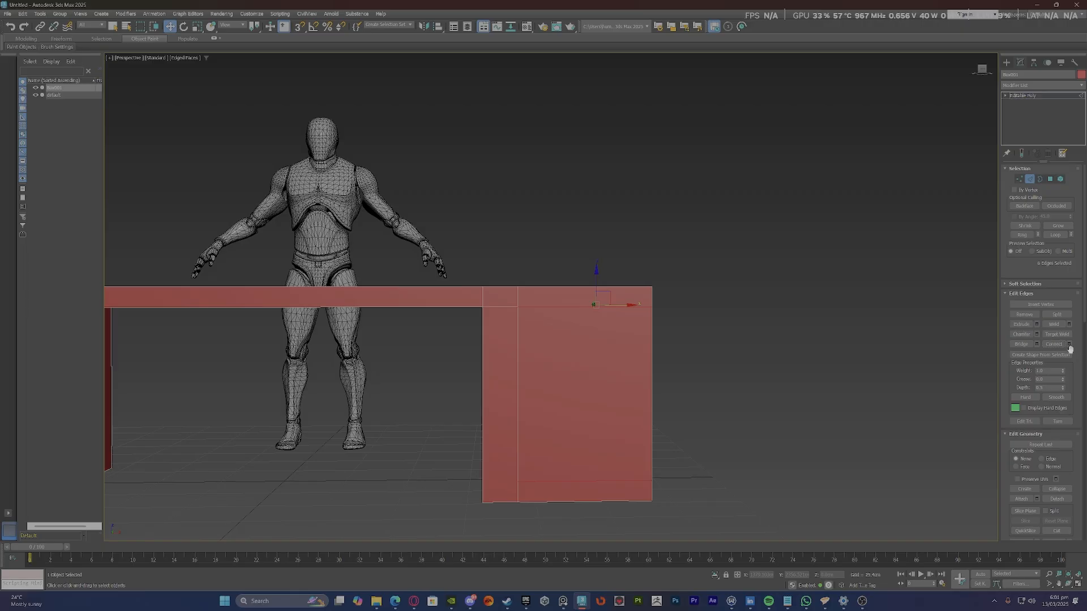
Examine the horizontal edge line across the side box and how it meets the desktop's underside at the leg.
scroll(482, 285, up, 5)
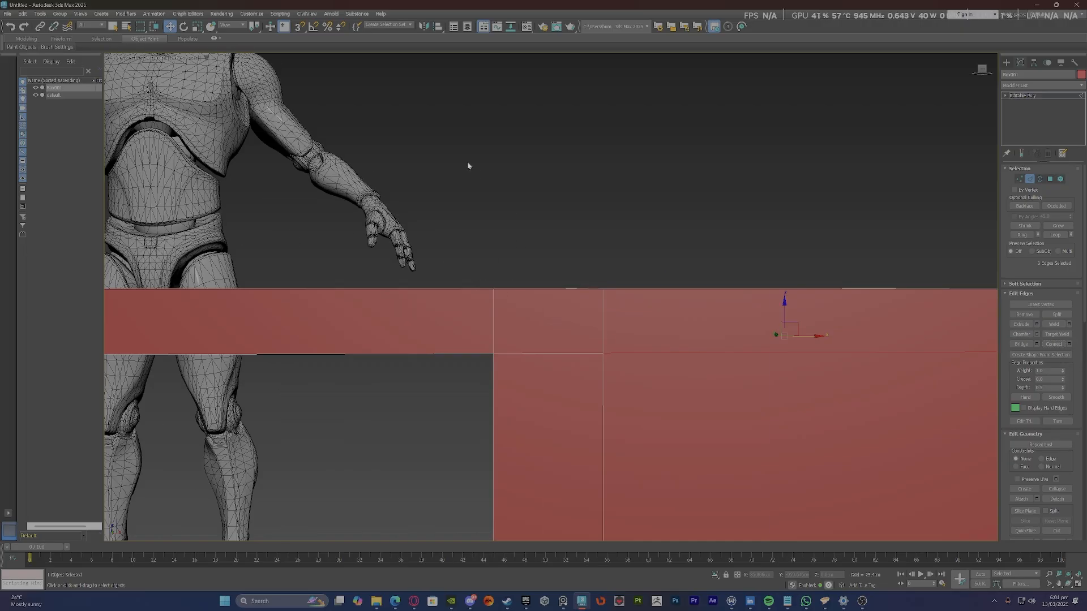
scroll(470, 169, down, 7)
scroll(490, 221, up, 6)
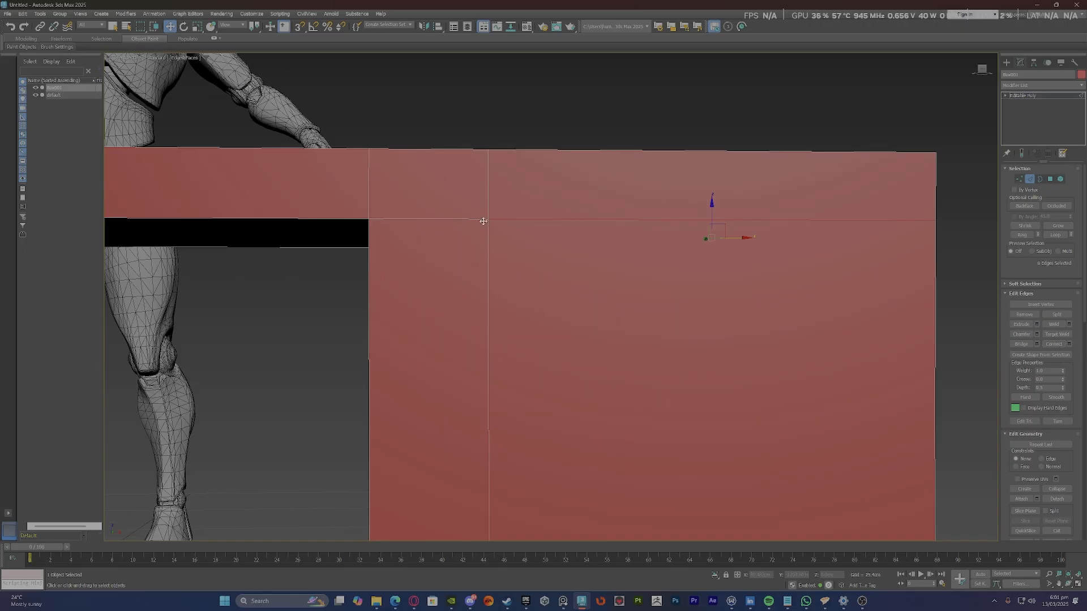
scroll(362, 236, down, 2)
middle_drag(287, 225, 470, 256)
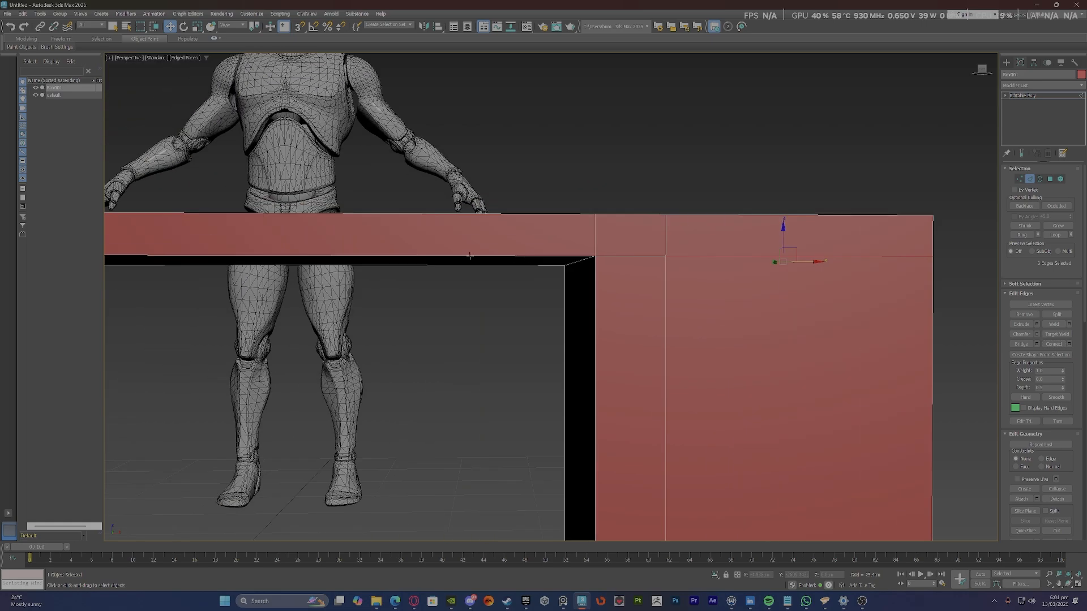
scroll(481, 254, down, 3)
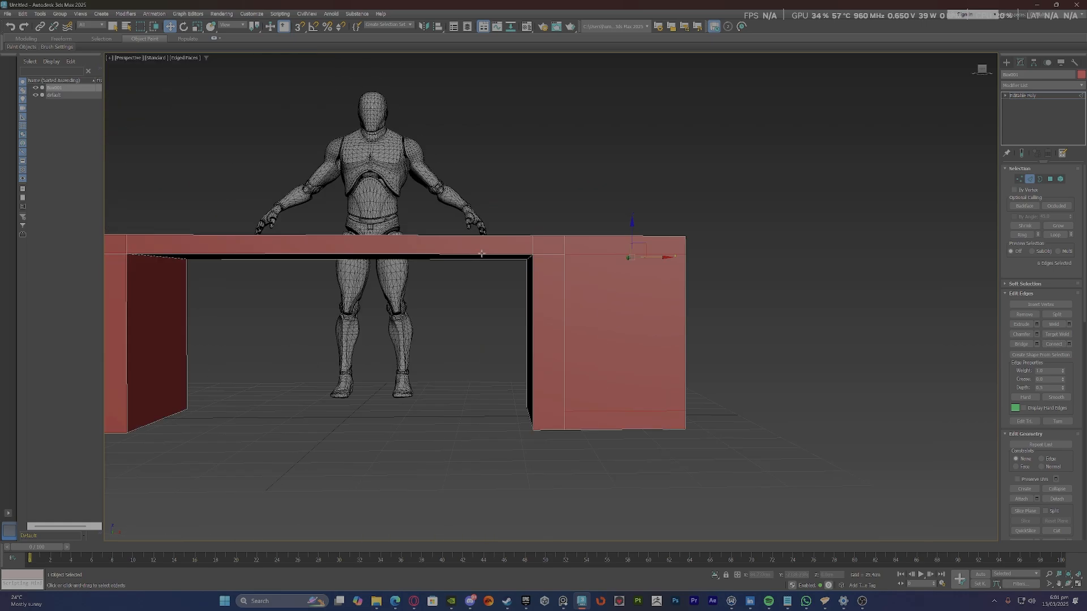
alt+middle_drag(512, 245, 507, 271)
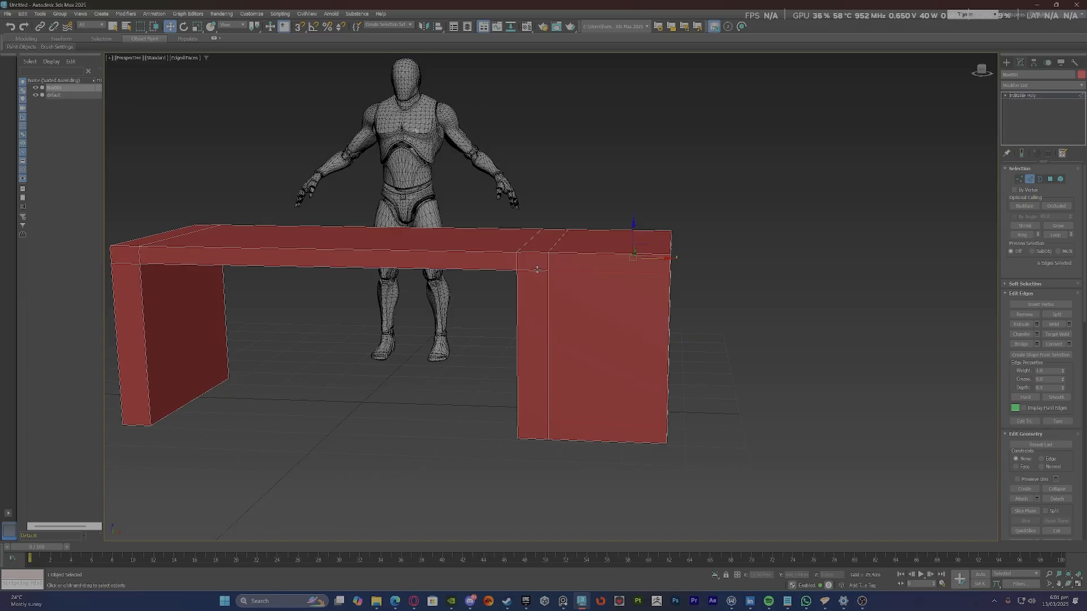
click(725, 257)
scroll(531, 252, up, 2)
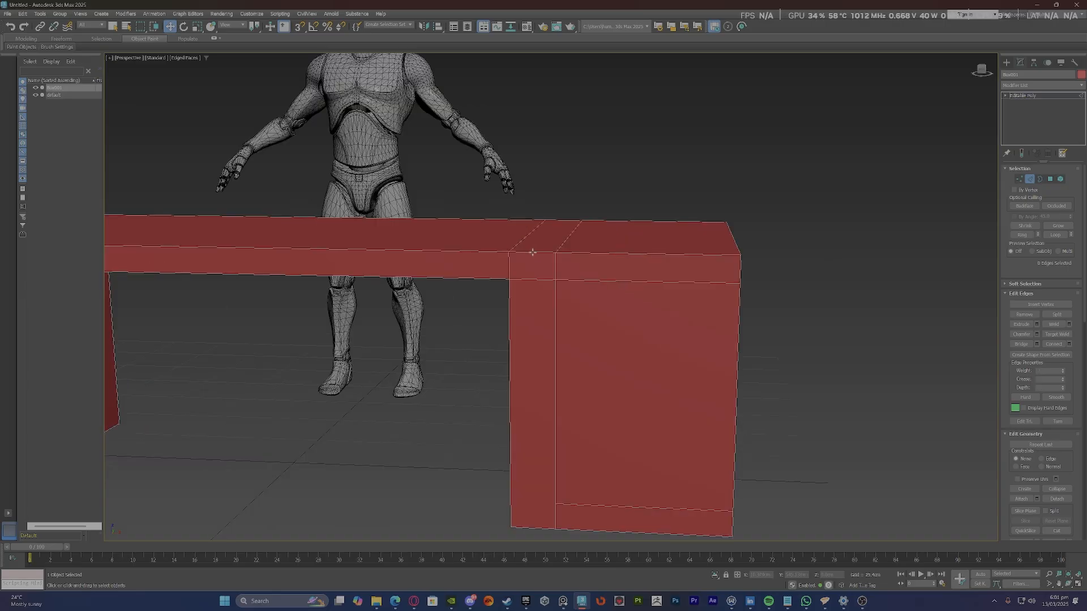
alt+middle_drag(613, 235, 612, 195)
Select all vertices along the joint between the desk leg and the side box and weld them.
key(1)
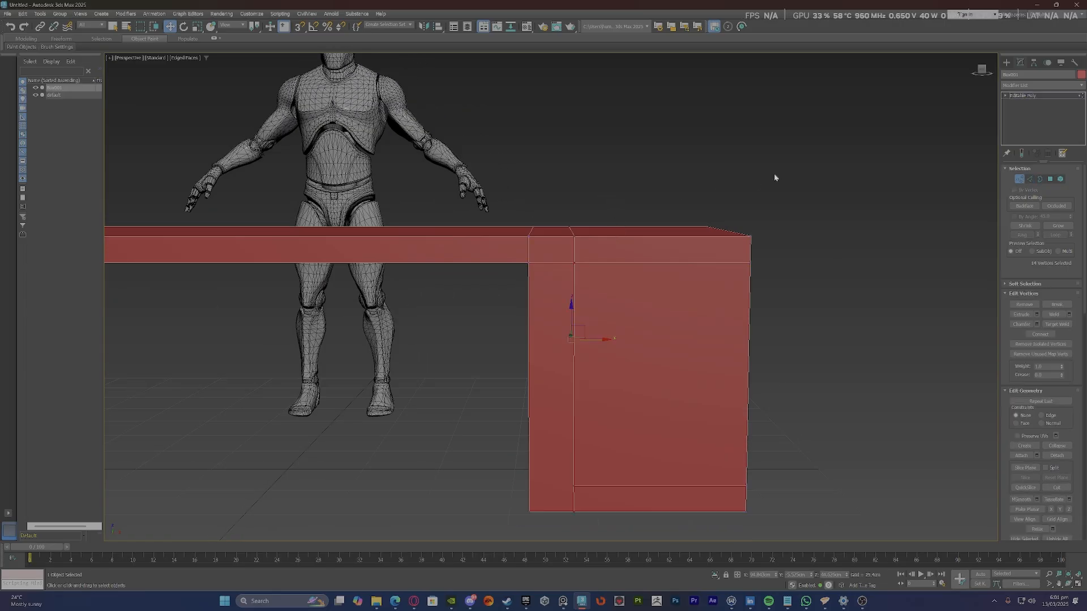
click(637, 168)
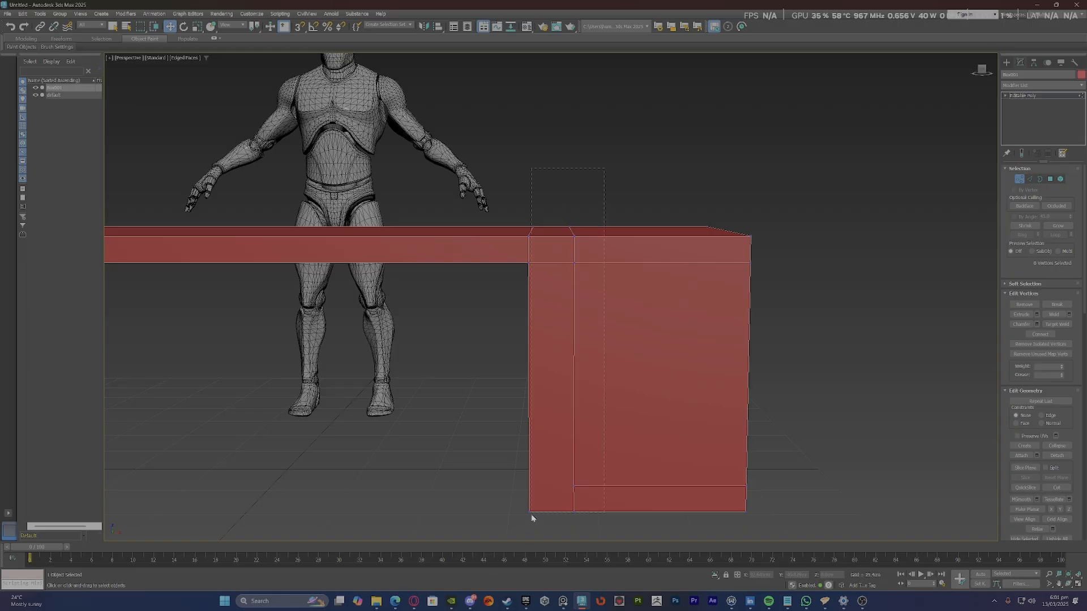
drag(548, 561, 549, 560)
click(1069, 315)
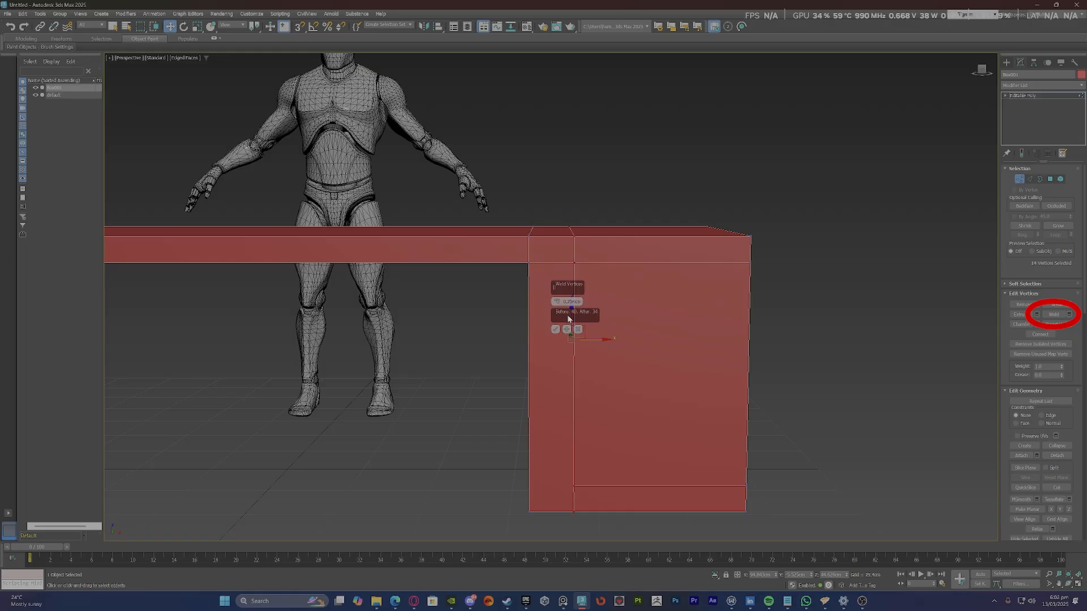
alt+middle_drag(593, 318, 650, 288)
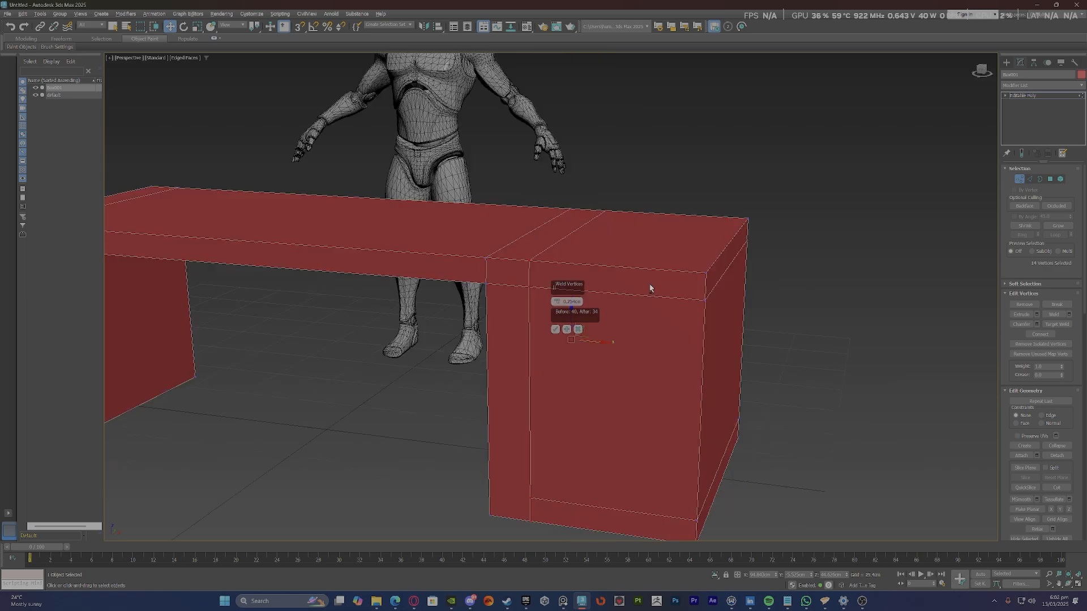
click(556, 329)
Test the weld by pulling the front joint vertex level with the desktop's underside sideways.
scroll(560, 325, down, 5)
scroll(555, 305, up, 8)
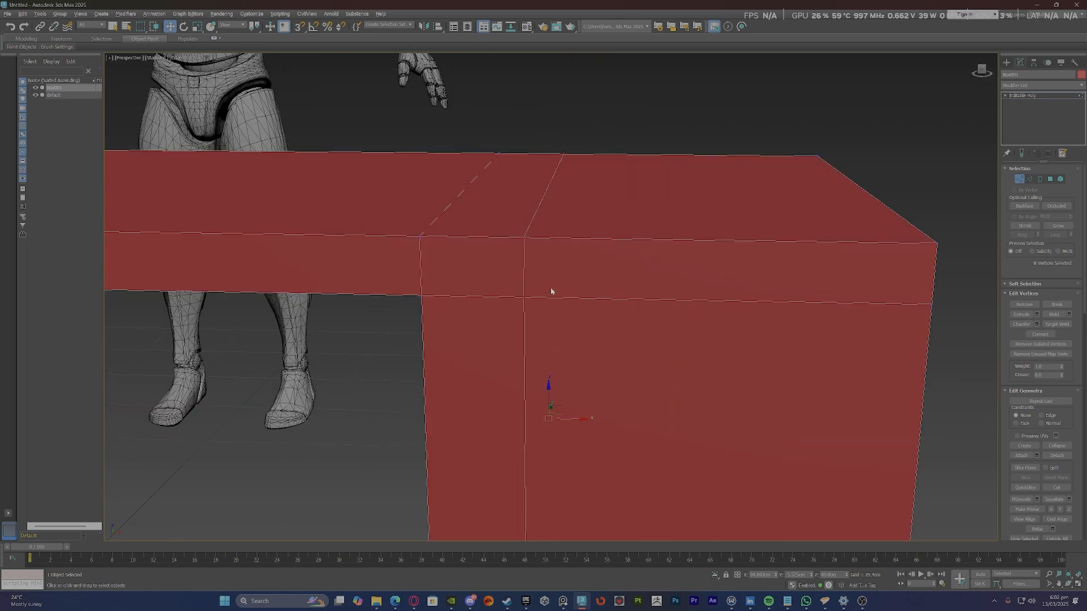
click(524, 295)
drag(541, 296, 572, 296)
scroll(468, 223, down, 8)
scroll(475, 354, up, 12)
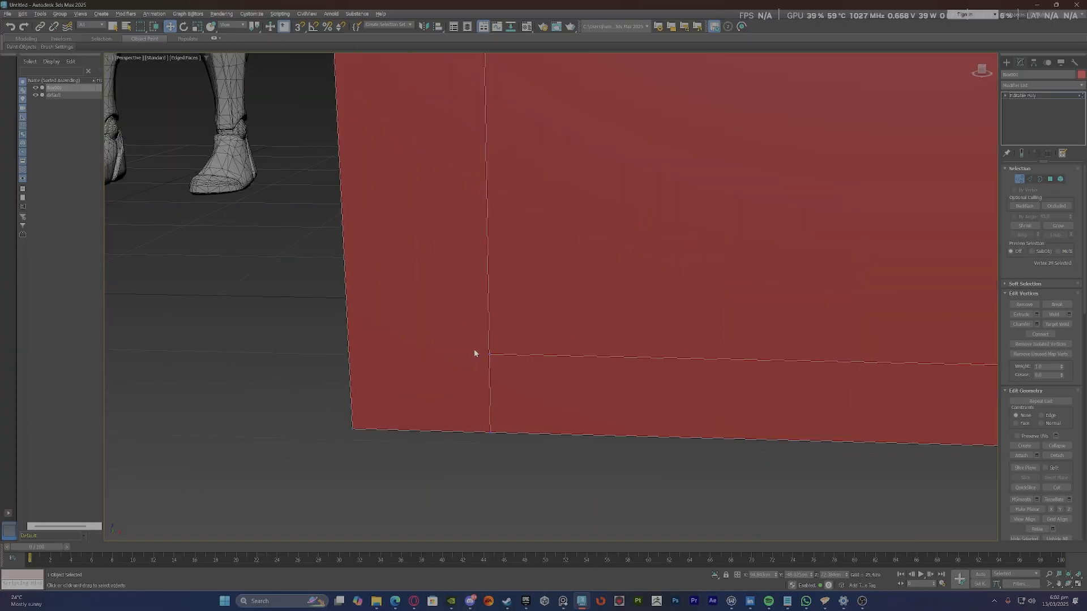
Pull the side box's lower joint vertices sideways to test them and undo the moves.
click(490, 355)
drag(528, 354, 572, 351)
alt+middle_drag(492, 325, 493, 313)
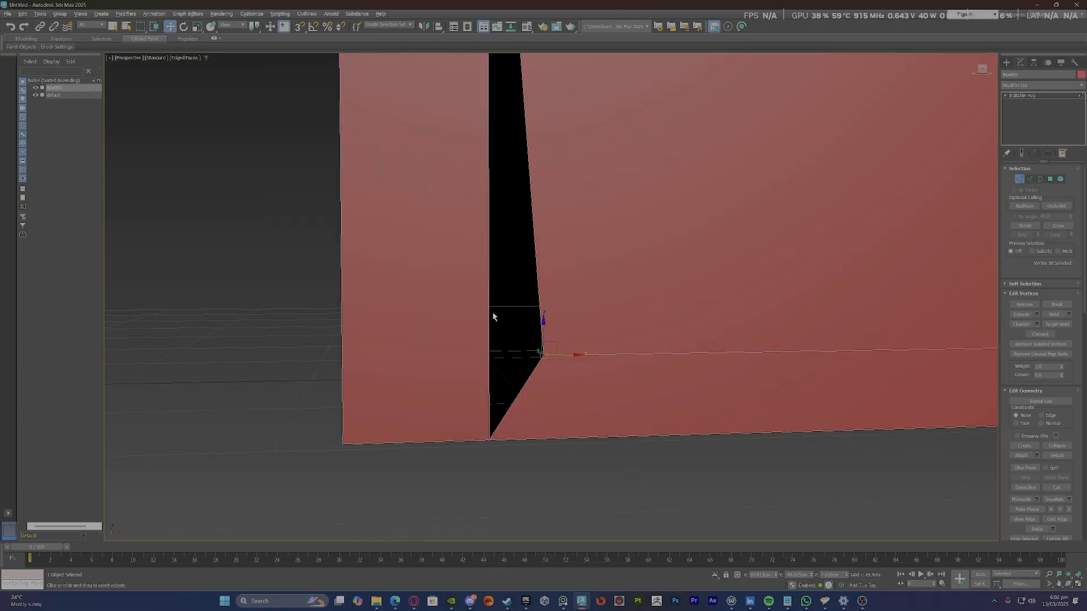
scroll(490, 315, up, 4)
click(523, 342)
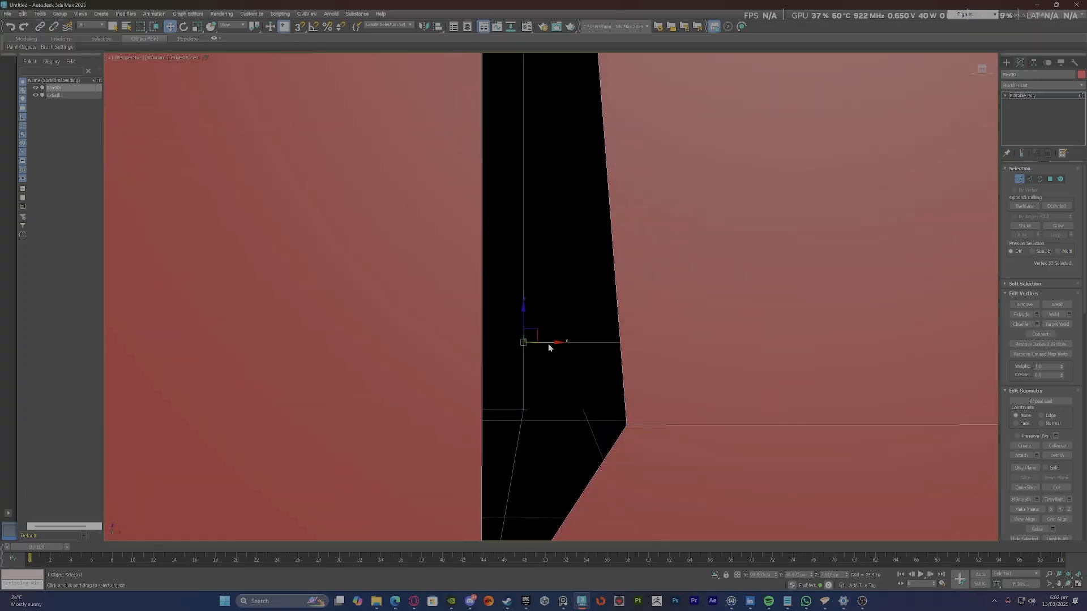
drag(553, 342, 599, 343)
key(ctrl+z)
key(ctrl+z)
key(ctrl+z)
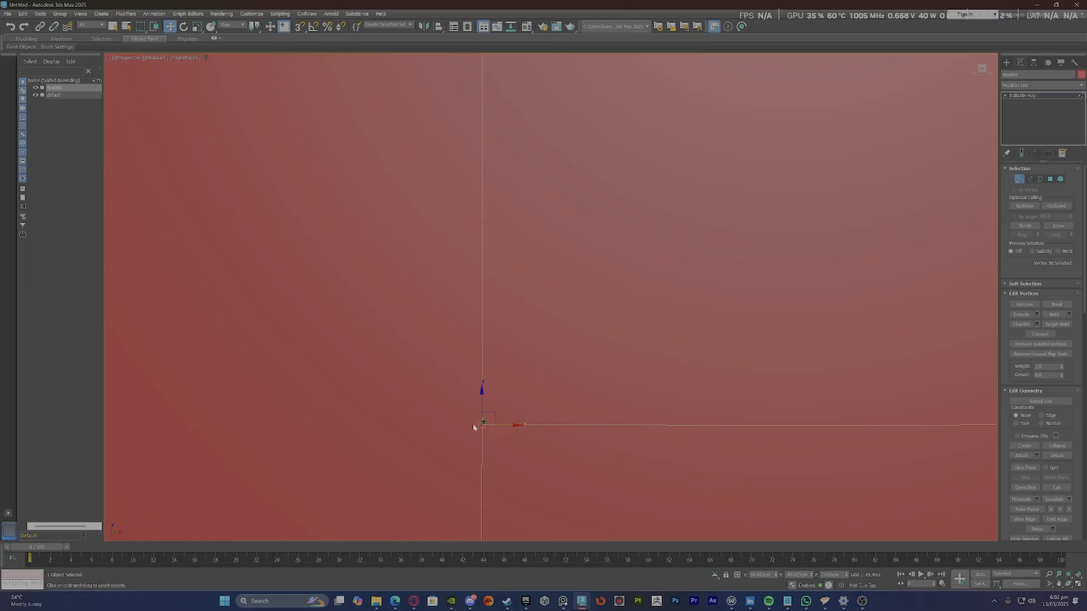
Select the side box's lower horizontal edge loop and remove it.
scroll(430, 344, down, 3)
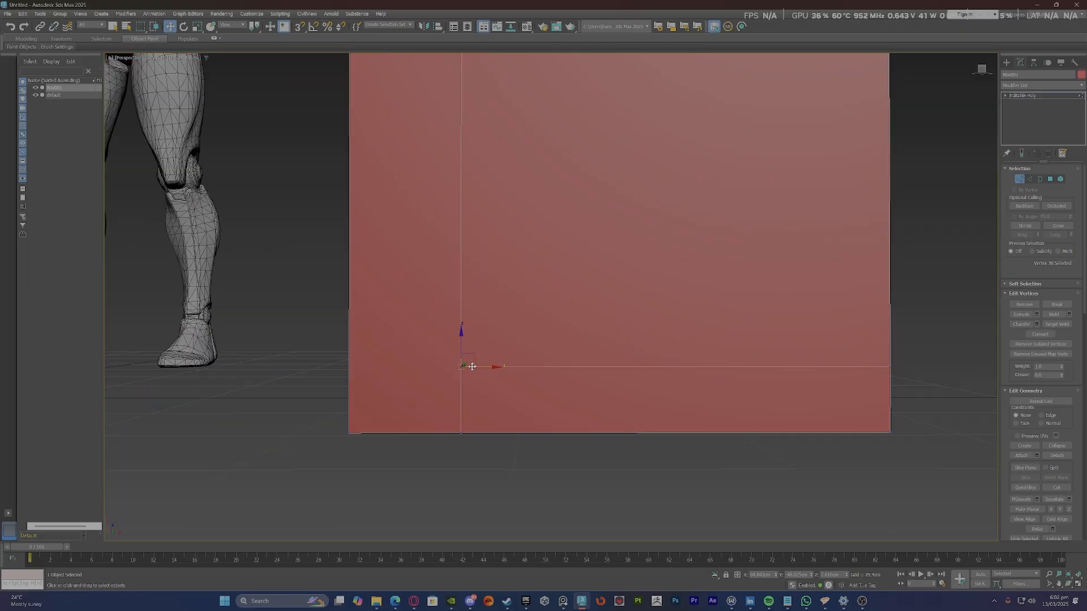
key(2)
double_click(538, 367)
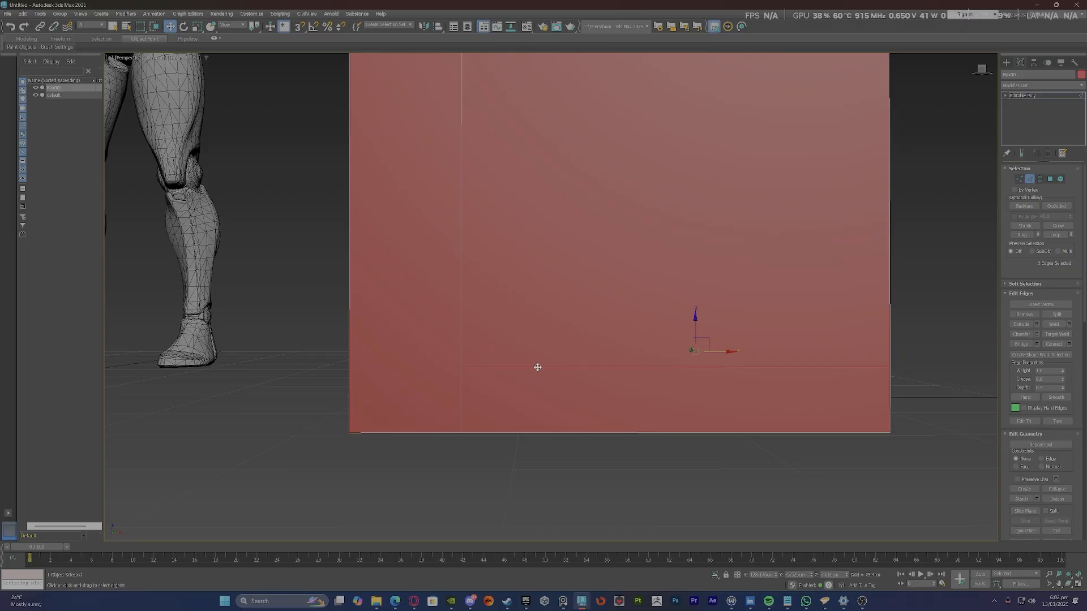
scroll(537, 368, down, 5)
mouse_move(641, 376)
alt+middle_down()
mouse_move(601, 377)
mouse_move(636, 380)
alt+middle_up()
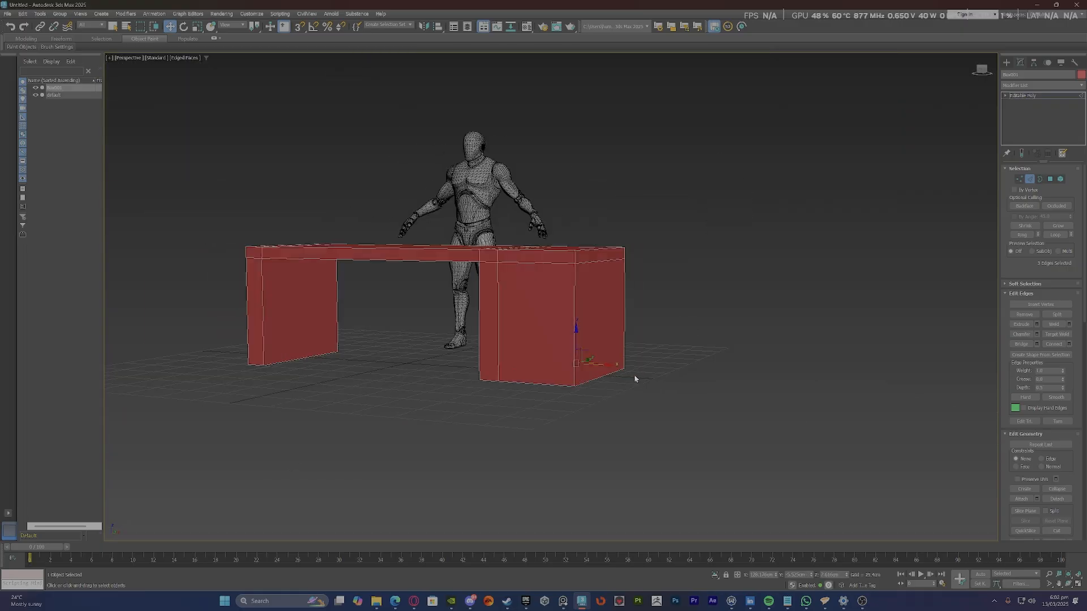
click(634, 378)
scroll(511, 372, up, 5)
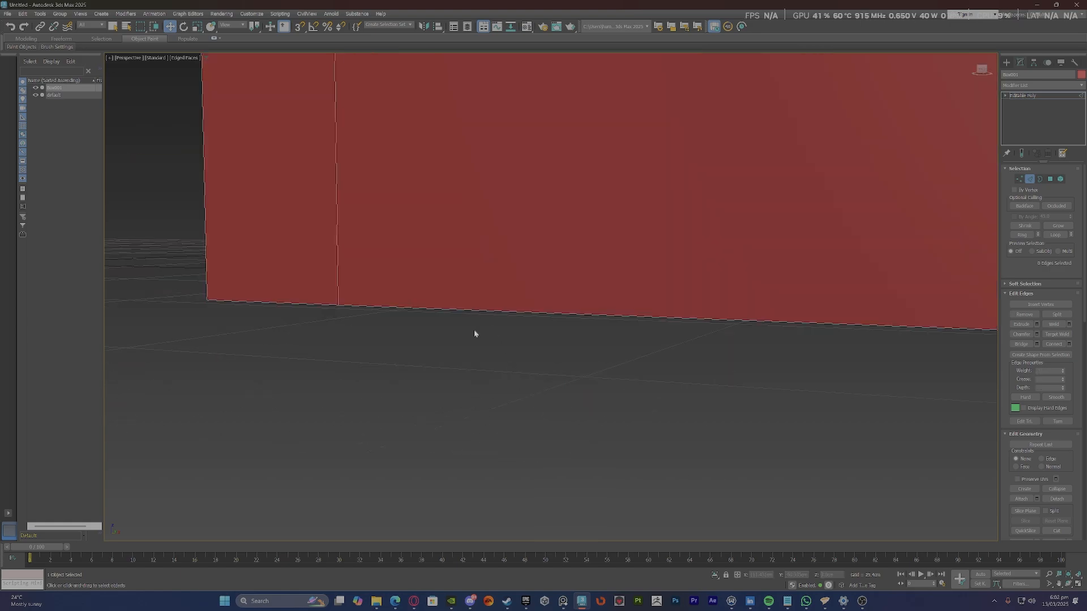
Pull the front vertical edge between the leg and the side box sideways and undo the move.
scroll(477, 369, down, 4)
key(1)
scroll(453, 313, up, 5)
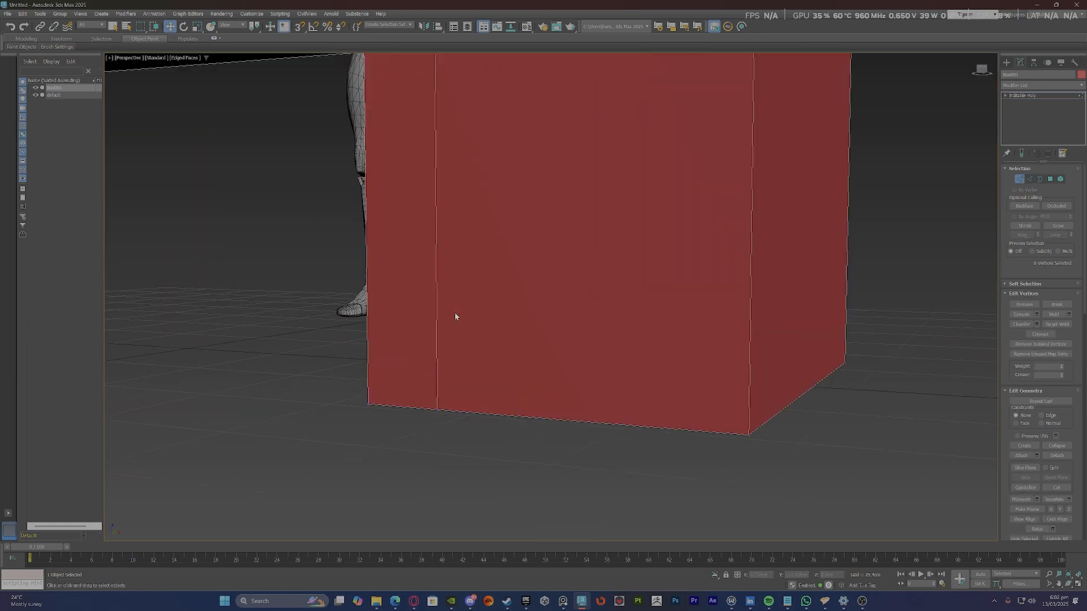
key(2)
click(429, 367)
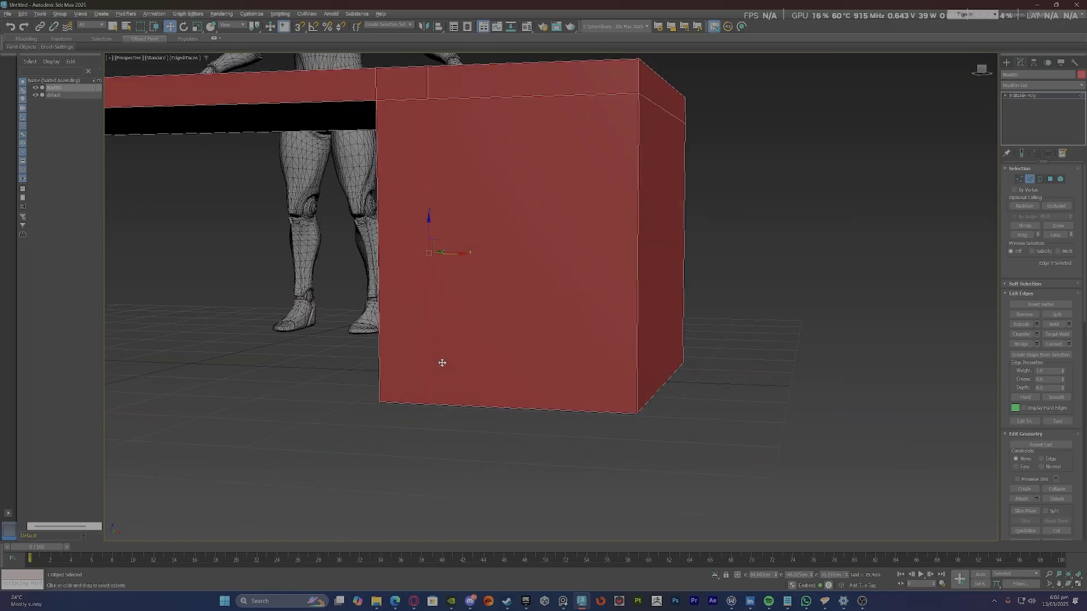
scroll(442, 362, down, 4)
drag(451, 255, 321, 252)
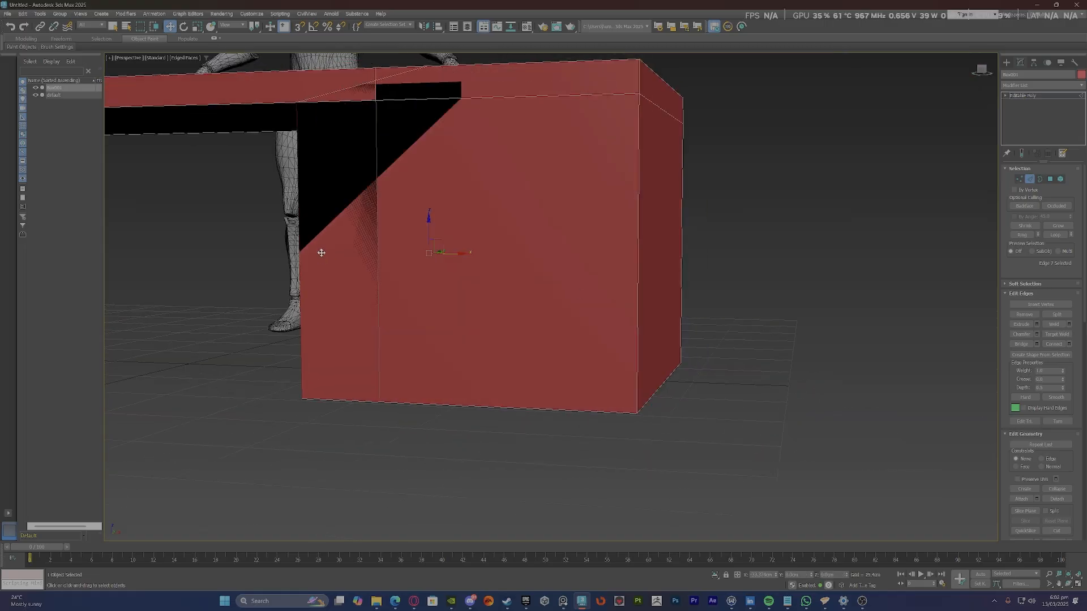
key(ctrl+z)
Select the side box's two front polygons and examine them from several angles.
alt+middle_drag(364, 272, 429, 334)
scroll(430, 331, down, 6)
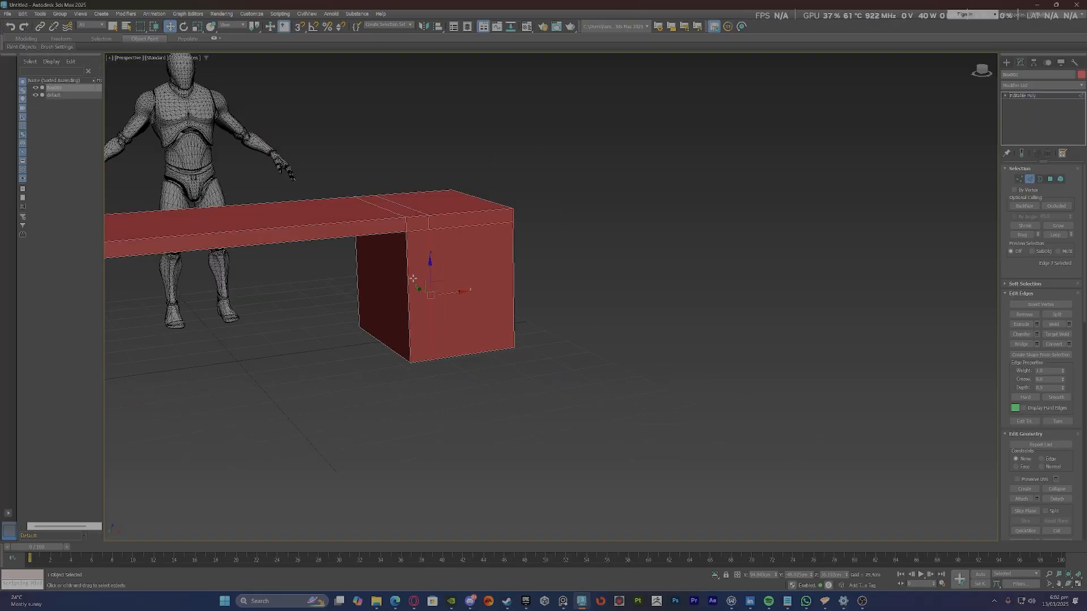
key(4)
click(463, 229)
ctrl+click(470, 216)
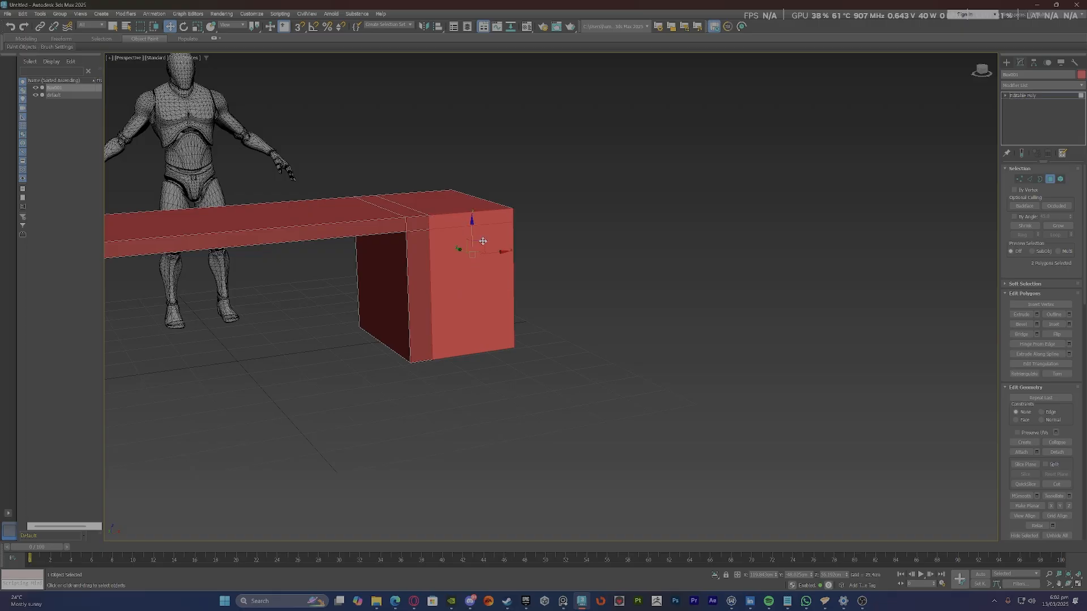
alt+middle_drag(470, 216, 526, 265)
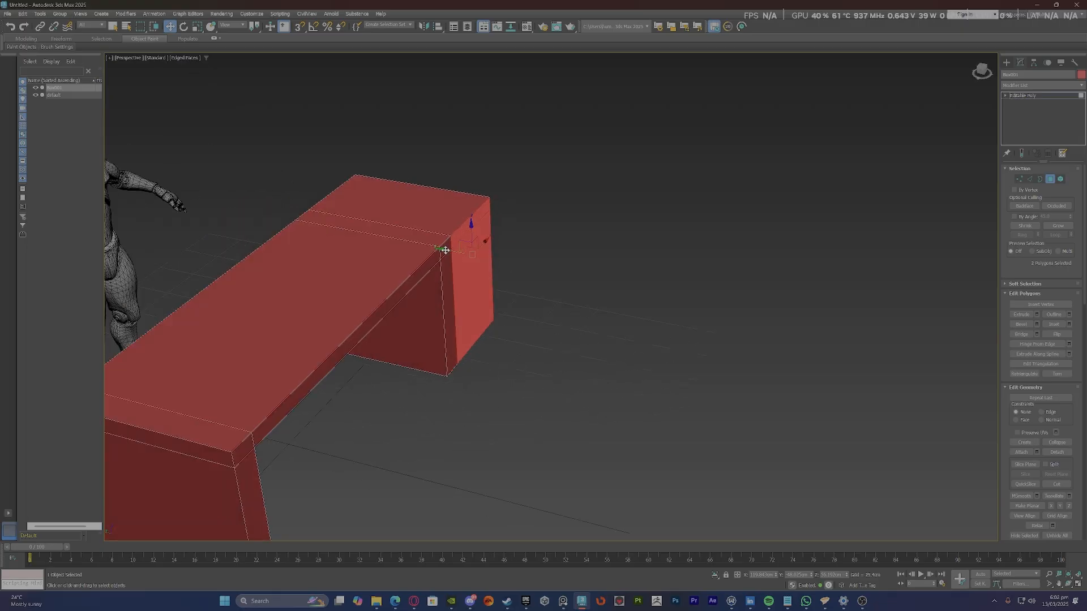
alt+middle_drag(446, 249, 507, 330)
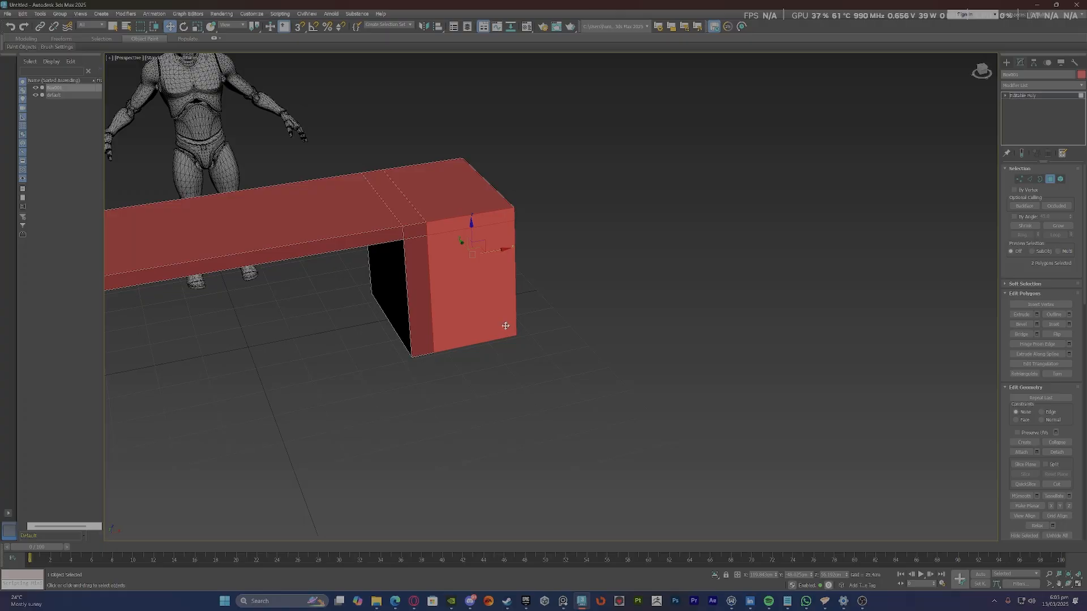
Draw a new Box 50 cm wide along the side box's bottom front edge, snapping to its corner vertices.
click(1006, 63)
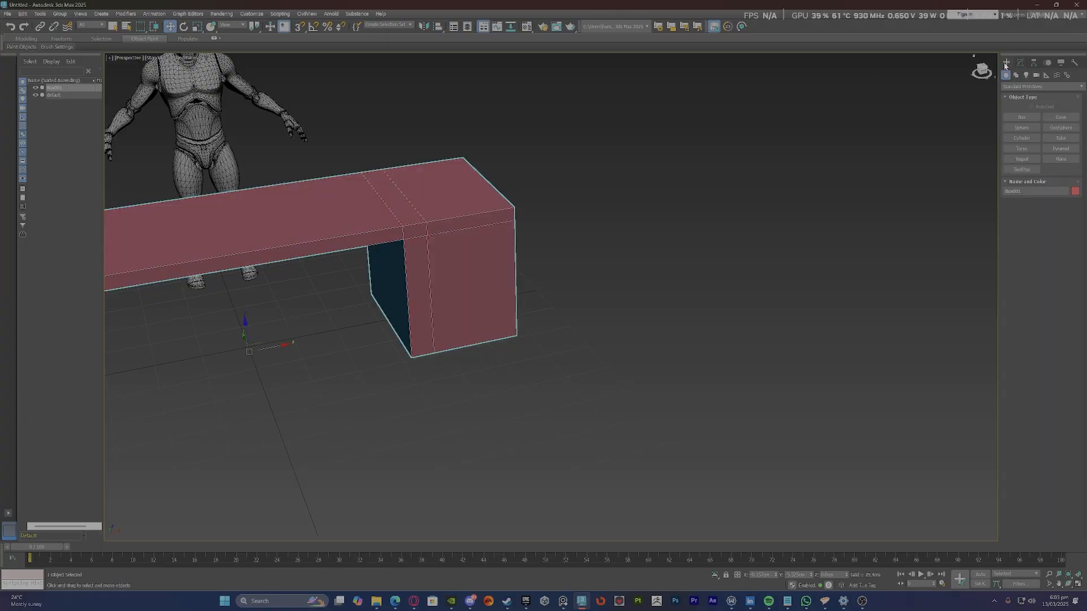
click(1033, 120)
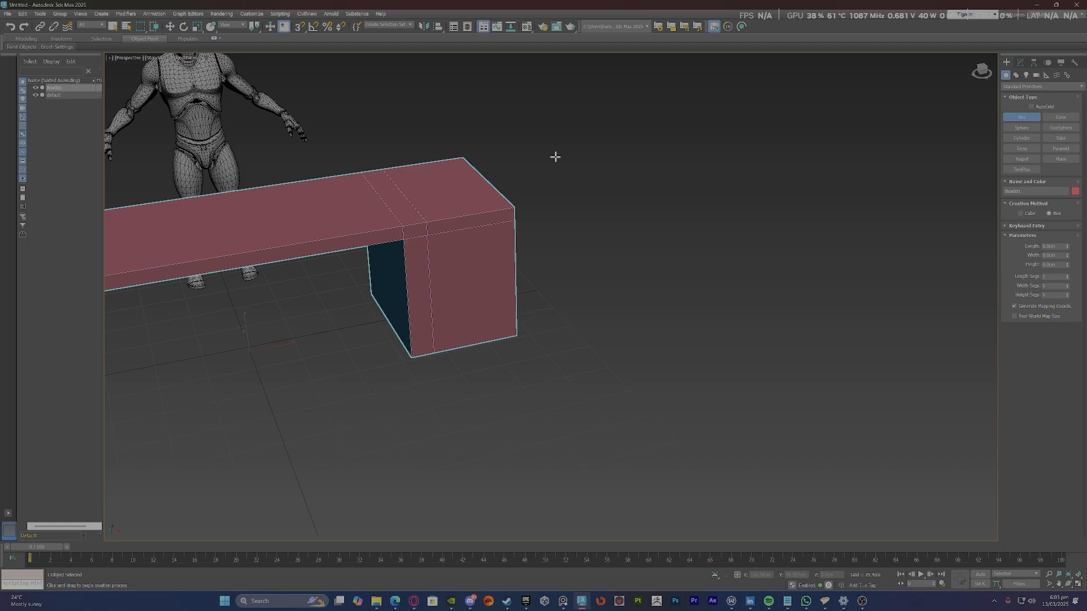
scroll(453, 374, down, 5)
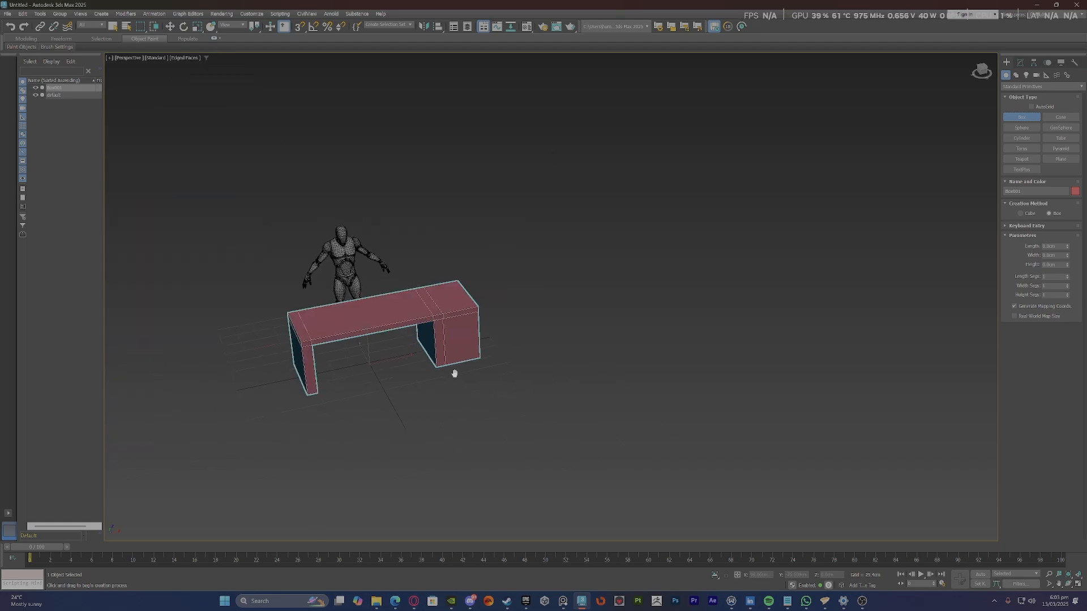
alt+middle_drag(453, 371, 430, 335)
alt+middle_drag(399, 391, 396, 322)
scroll(397, 322, up, 5)
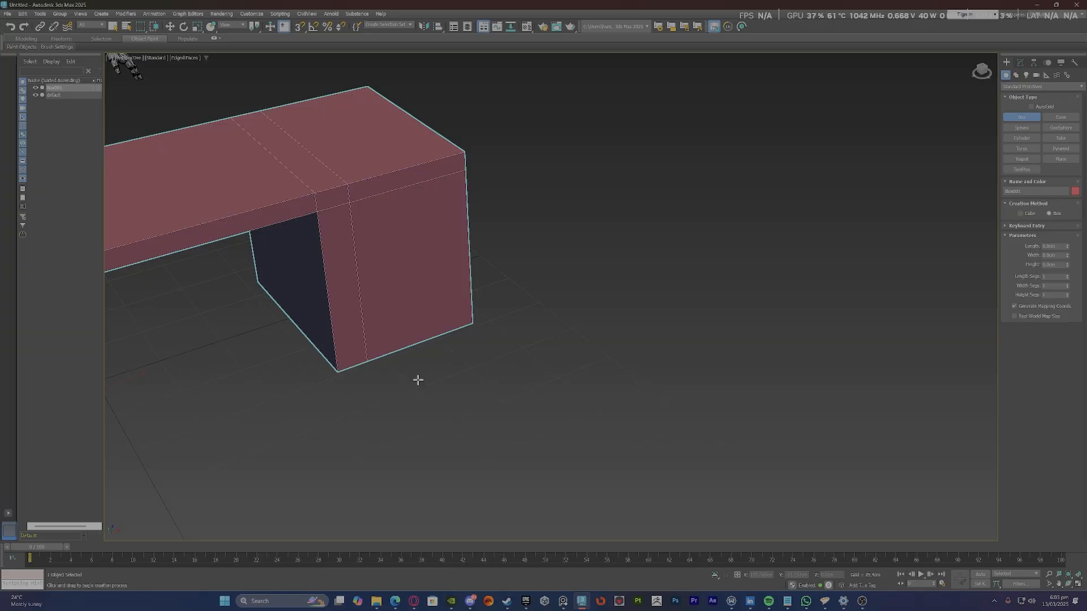
scroll(375, 368, up, 3)
key(s)
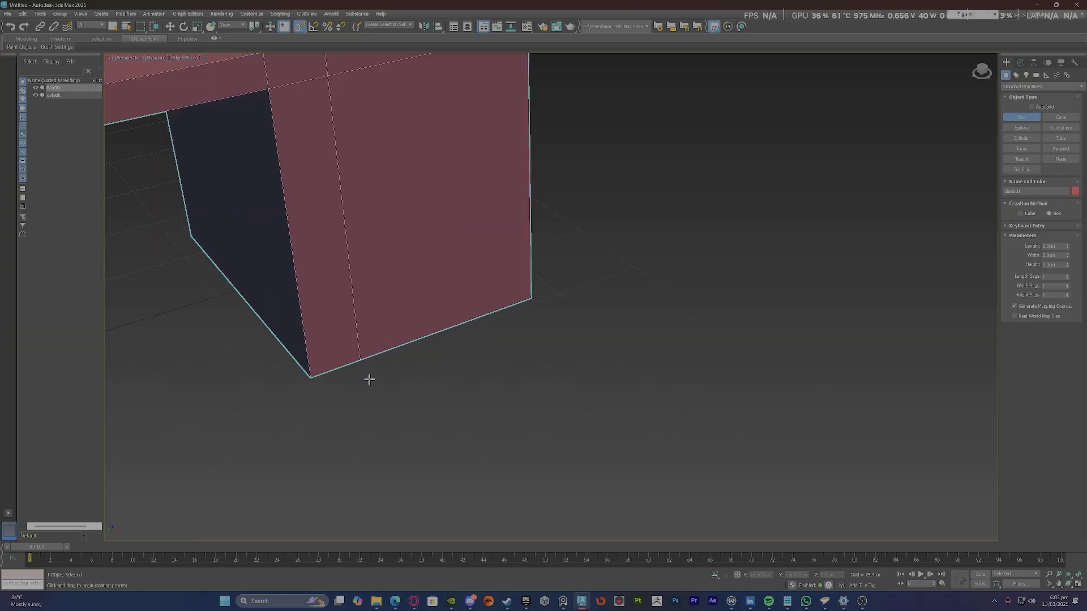
scroll(391, 362, down, 3)
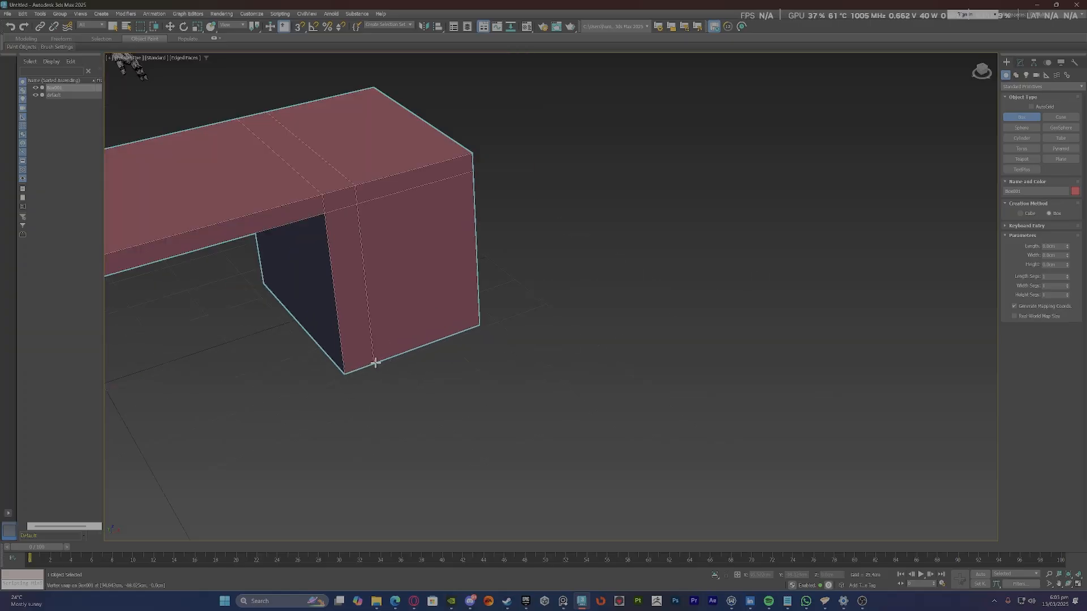
drag(432, 346, 479, 322)
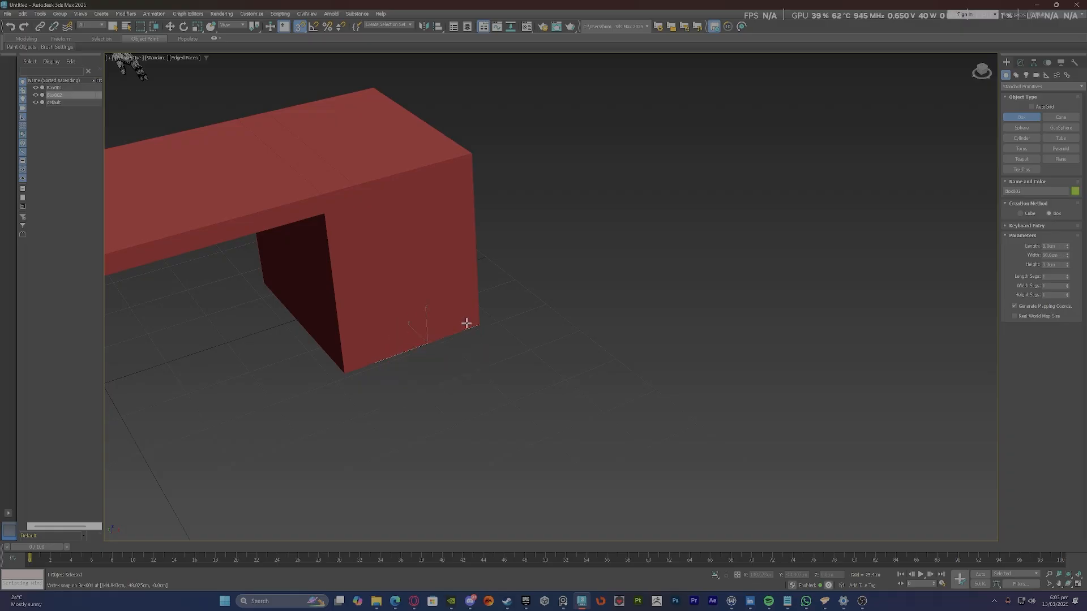
scroll(400, 346, up, 5)
scroll(581, 371, down, 3)
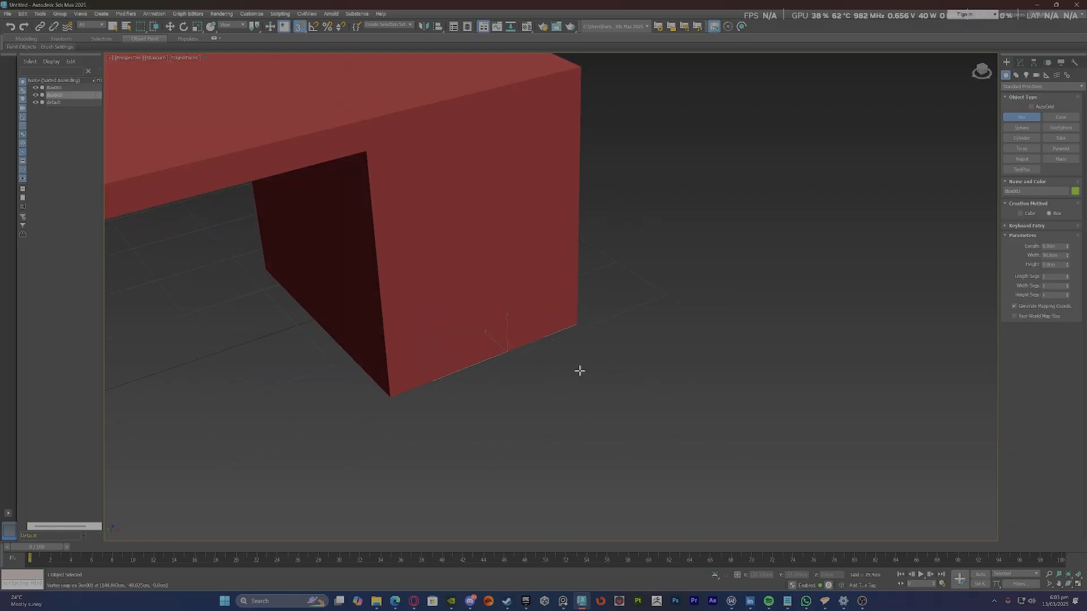
alt+middle_drag(580, 372, 585, 366)
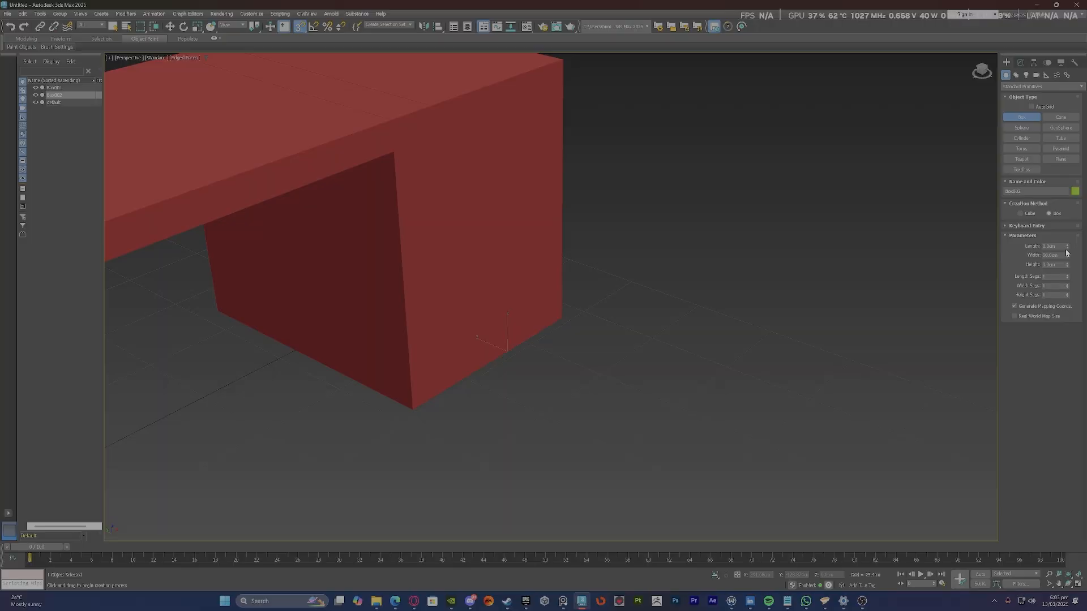
Set the new box's length to 75 cm.
drag(1068, 248, 1027, 144)
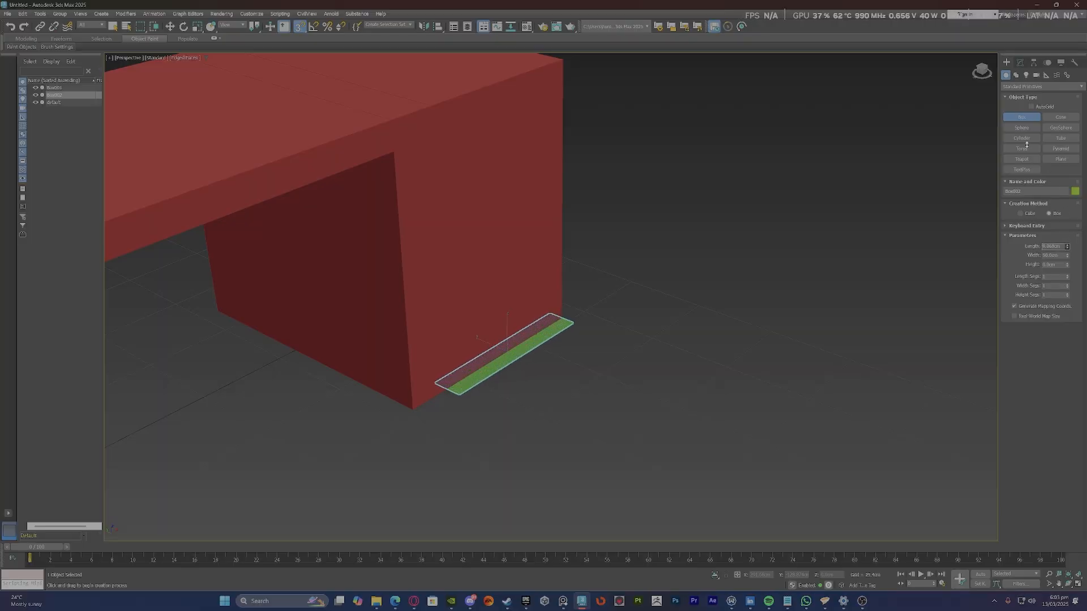
double_click(1054, 247)
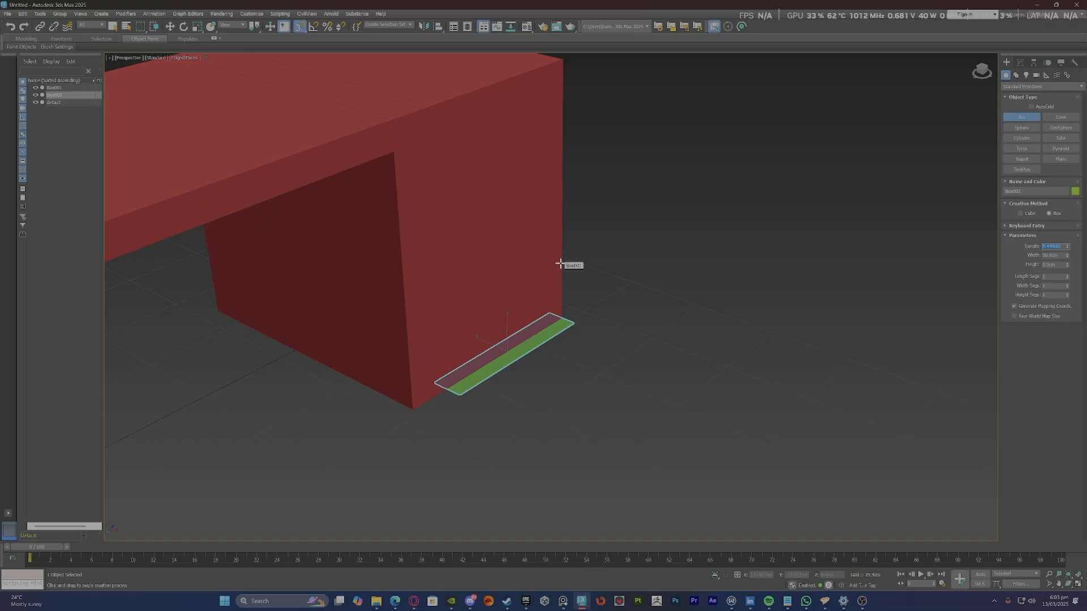
text(50)
key(Return)
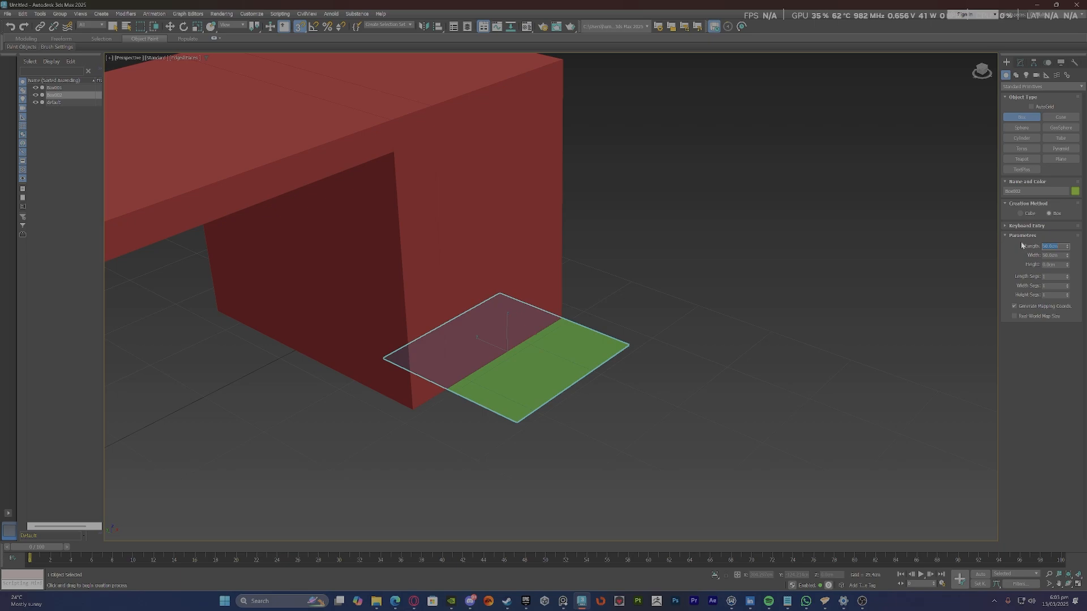
text(75)
key(Return)
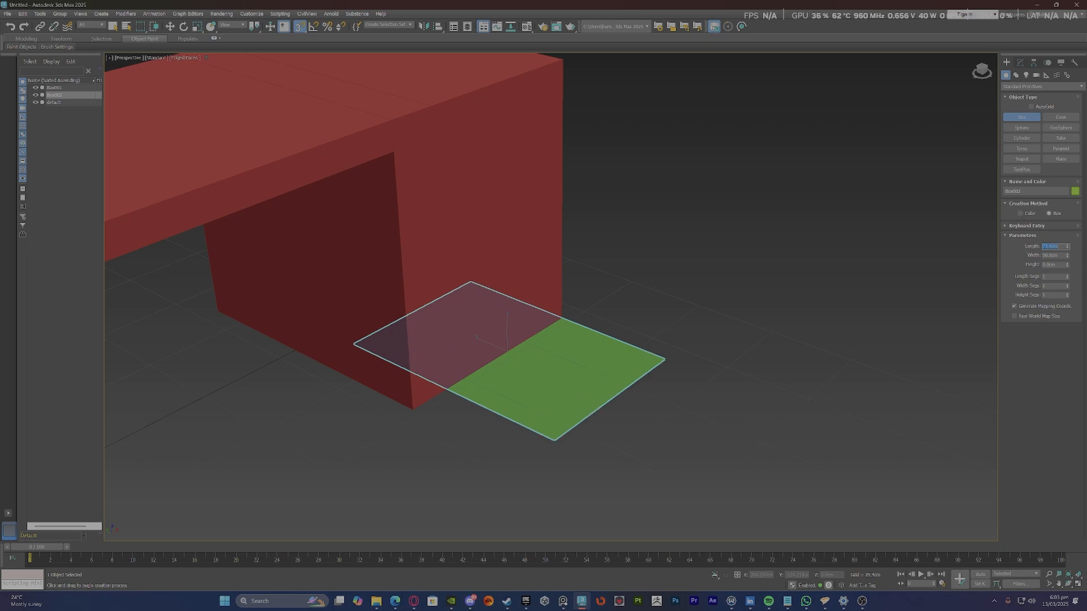
Set the new box's height to 80 cm, level with the desktop.
text(60)
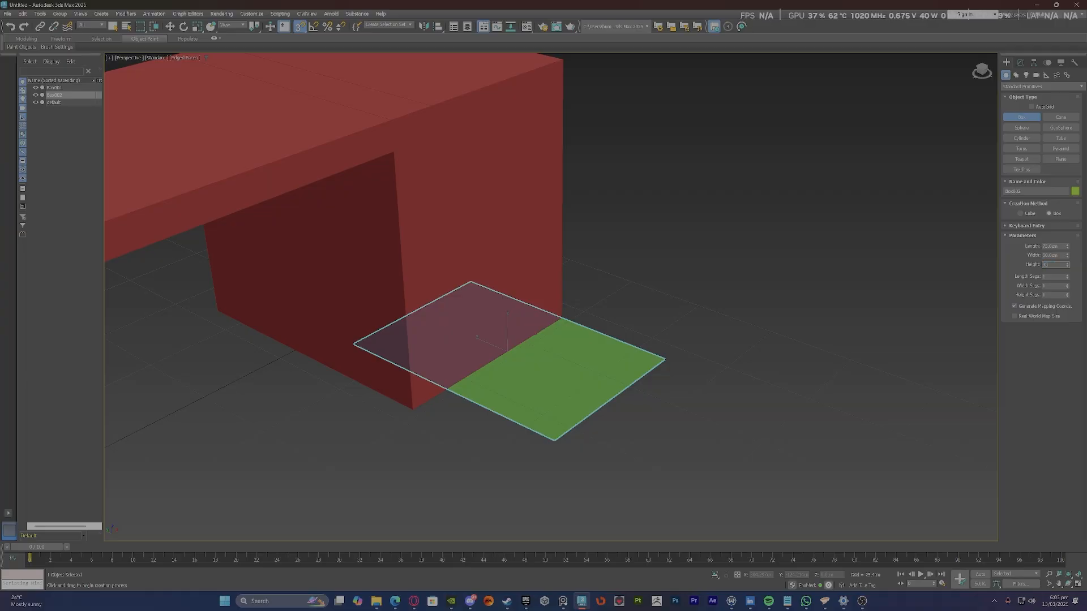
key(Return)
scroll(467, 289, down, 5)
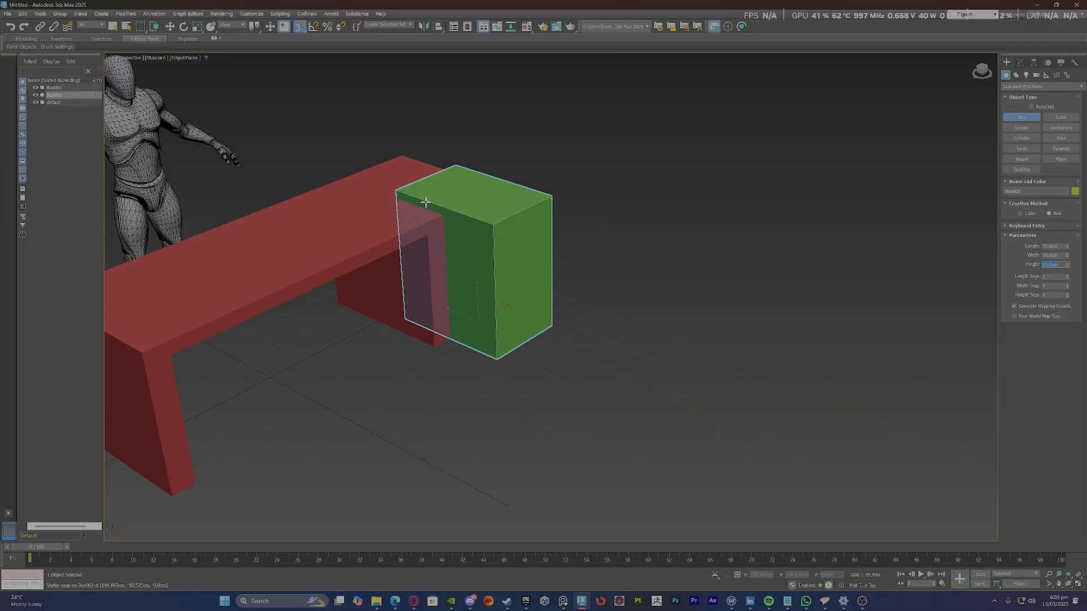
scroll(425, 202, up, 3)
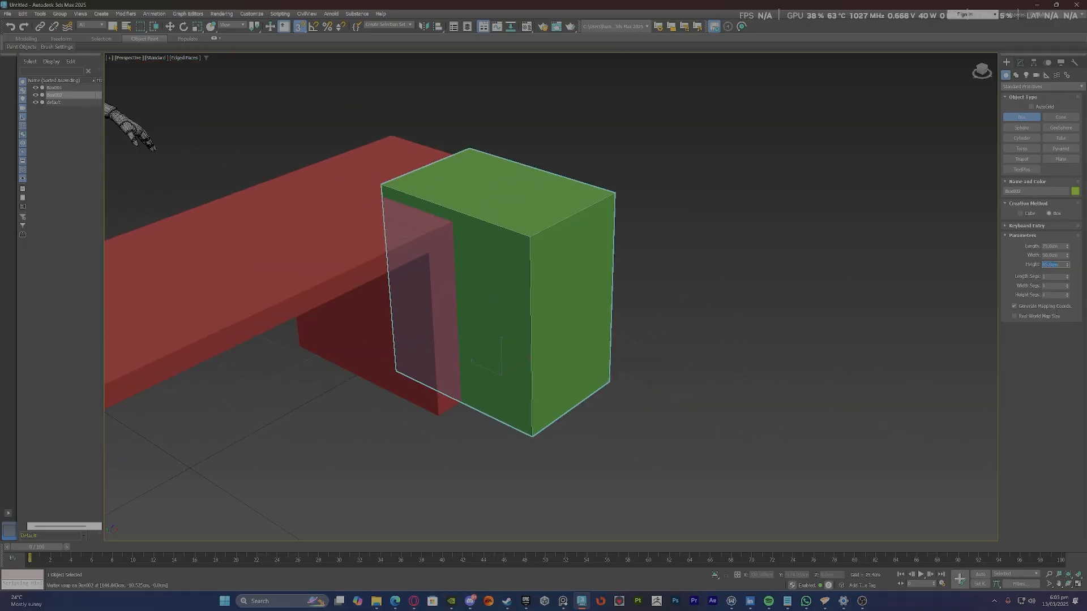
text(60)
key(Return)
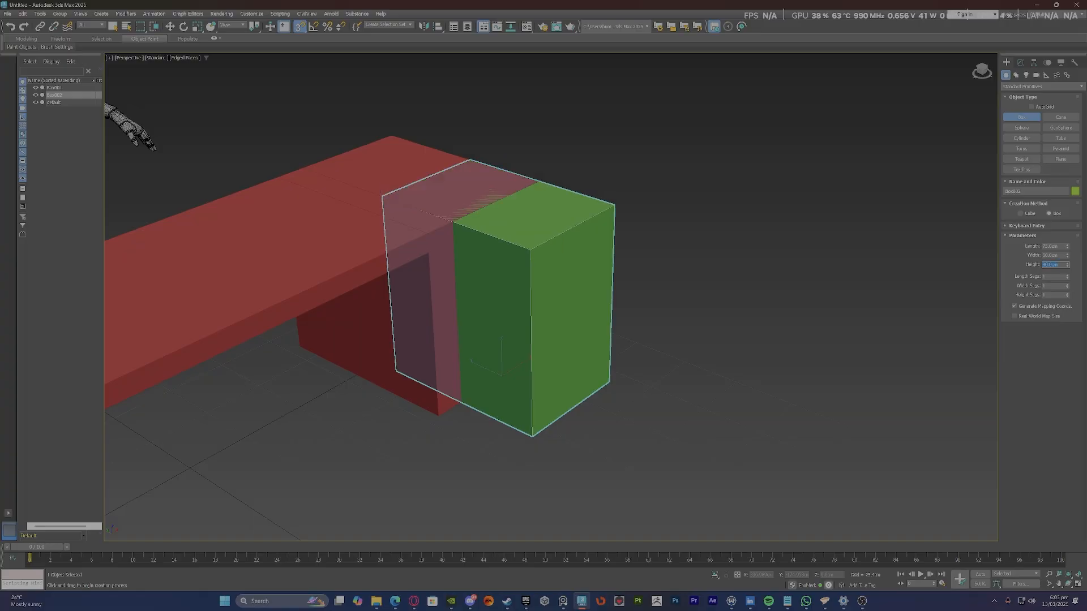
Move the green box away from the desk and delete the side box's two front polygons.
key(w)
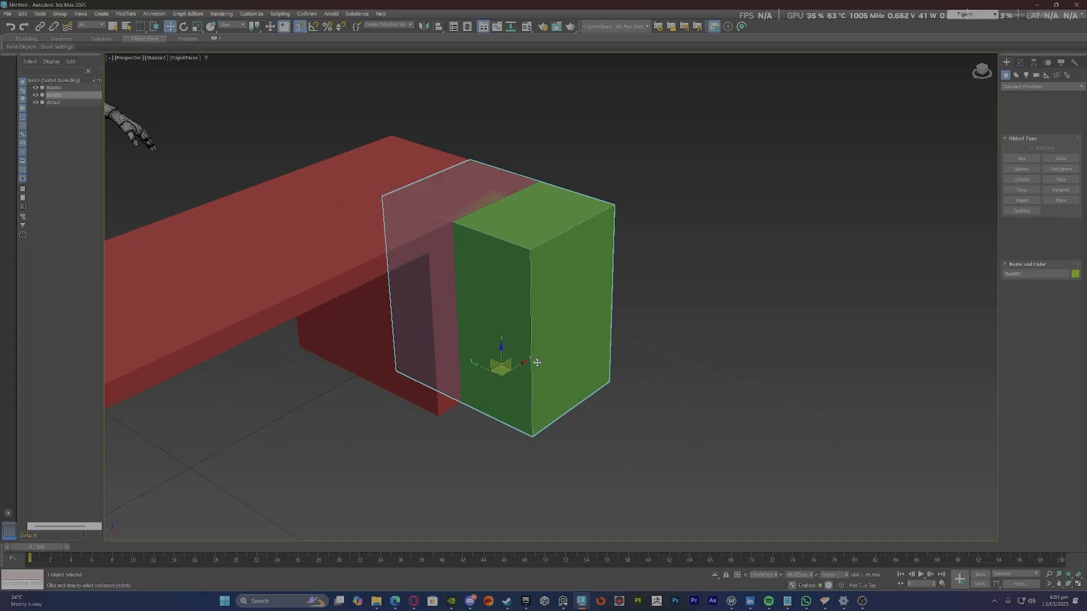
drag(481, 369, 601, 422)
click(457, 234)
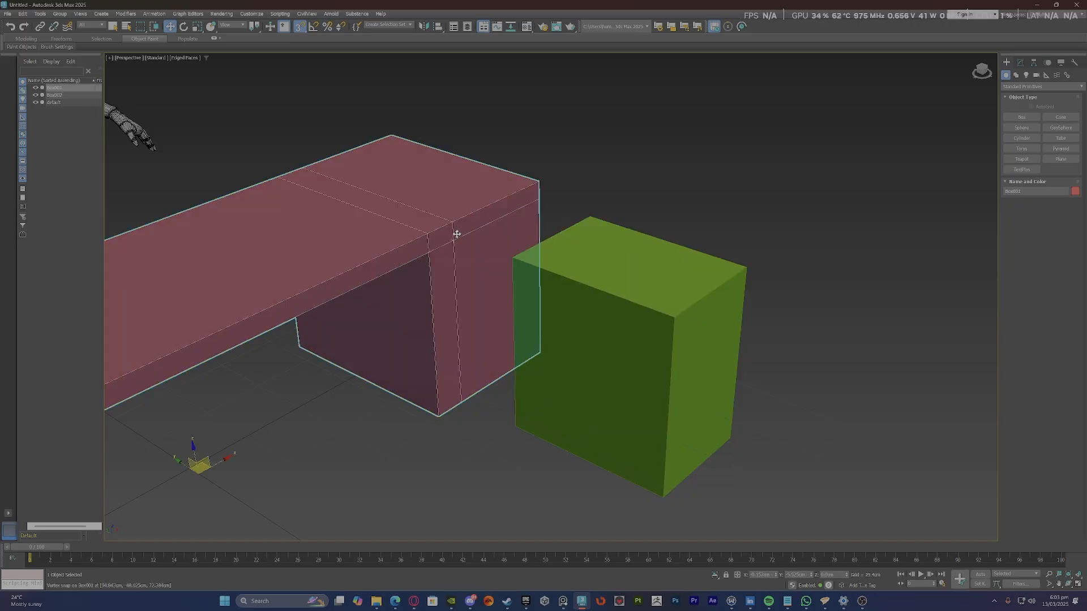
key(4)
click(476, 259)
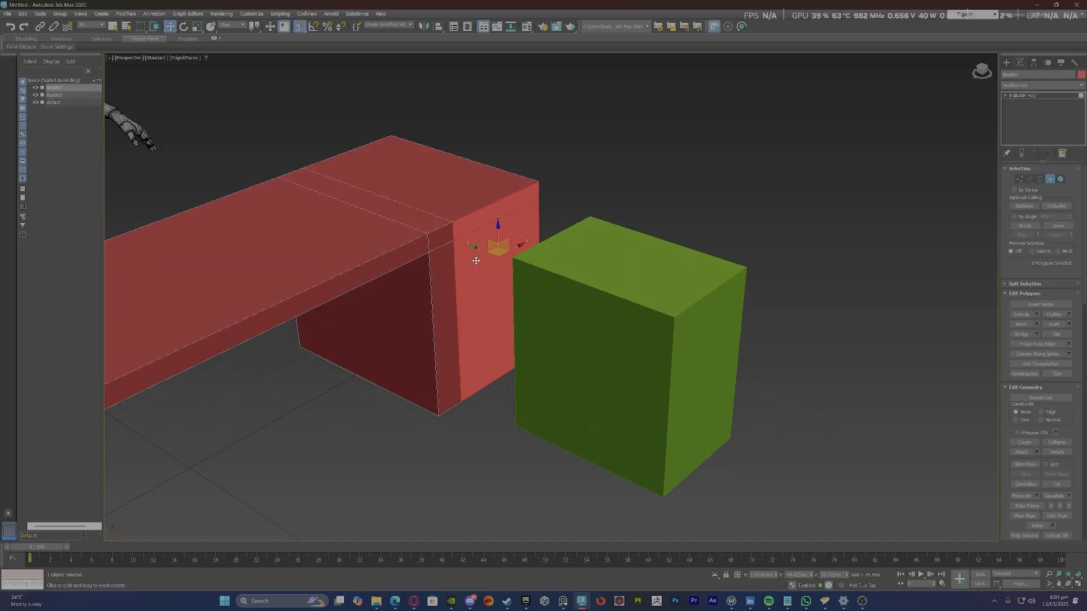
ctrl+click(466, 227)
key(Delete)
Snap the green box's upper inner corner onto the side box's front corner beside the leg.
scroll(542, 286, down, 3)
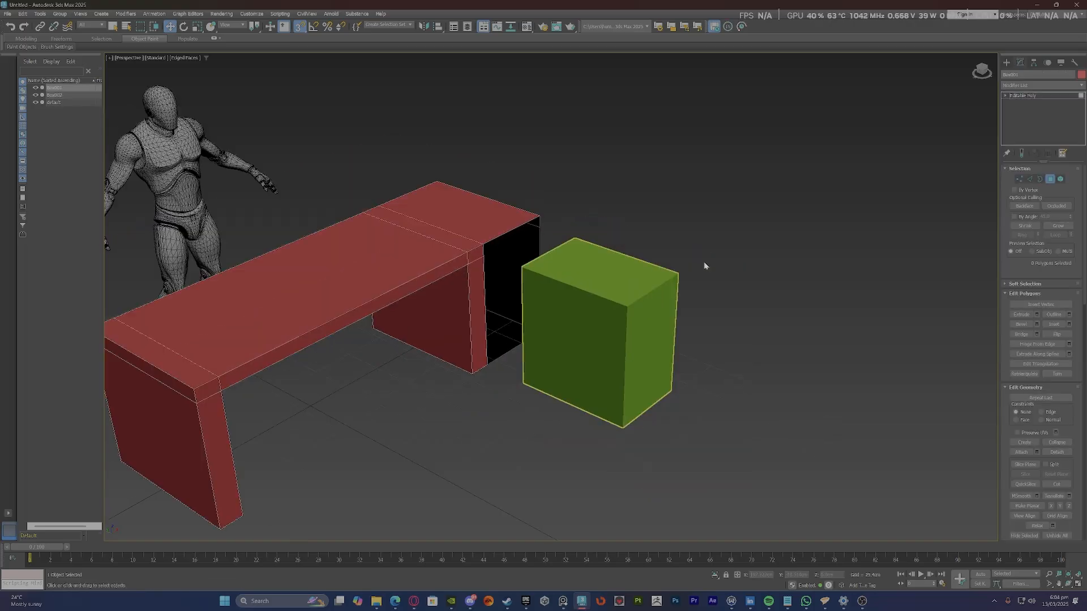
click(1024, 95)
click(625, 267)
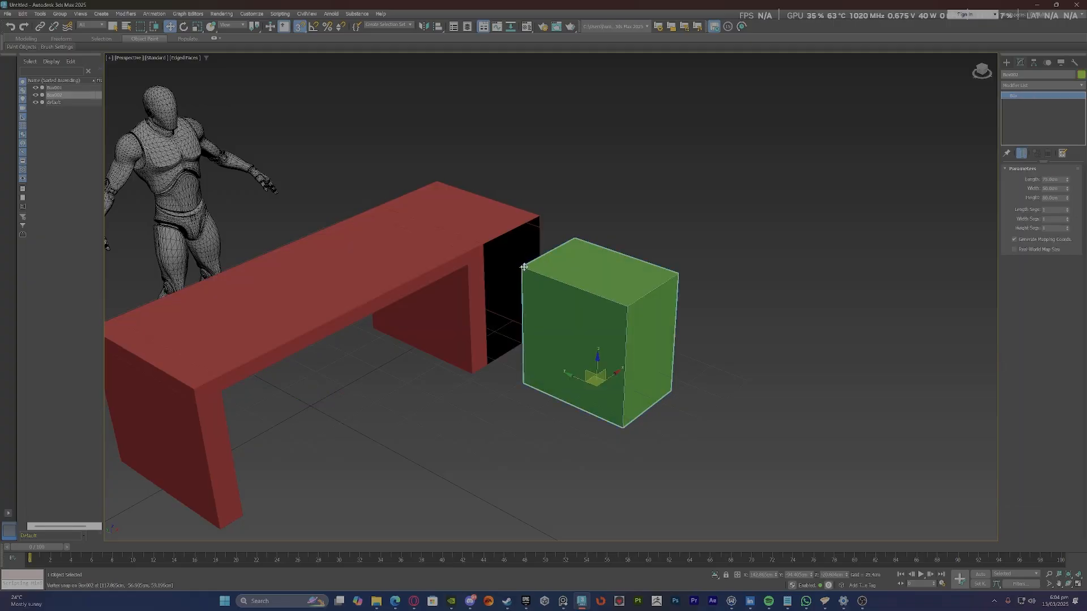
drag(523, 266, 485, 245)
Examine the joint between the green box and the desk leg from several angles.
mouse_move(515, 370)
alt+middle_down()
mouse_move(493, 364)
mouse_move(514, 361)
alt+middle_up()
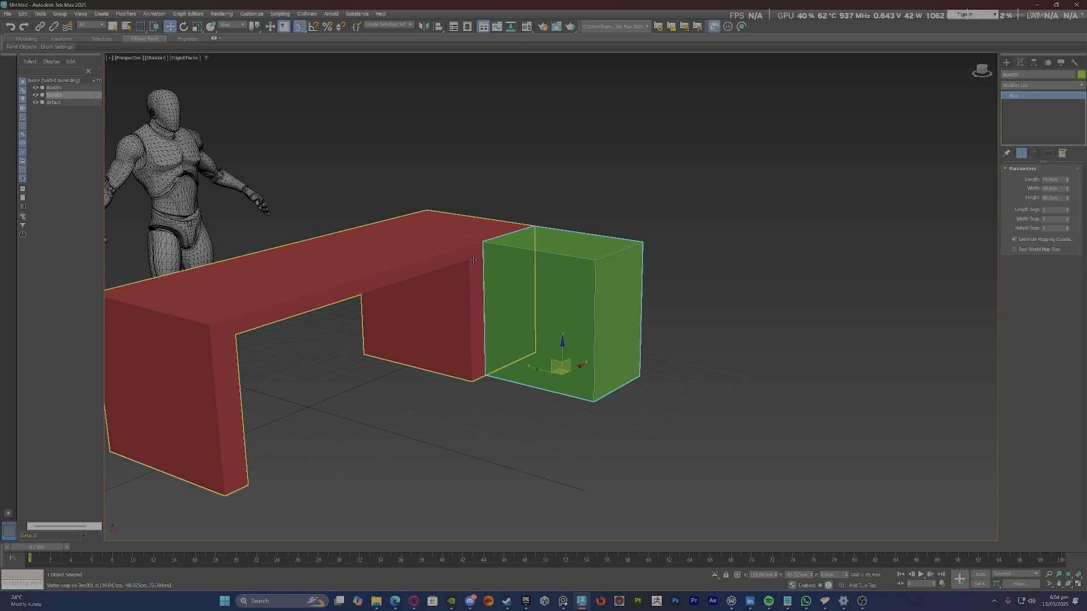
scroll(487, 261, up, 3)
scroll(485, 258, down, 3)
alt+middle_drag(475, 261, 512, 256)
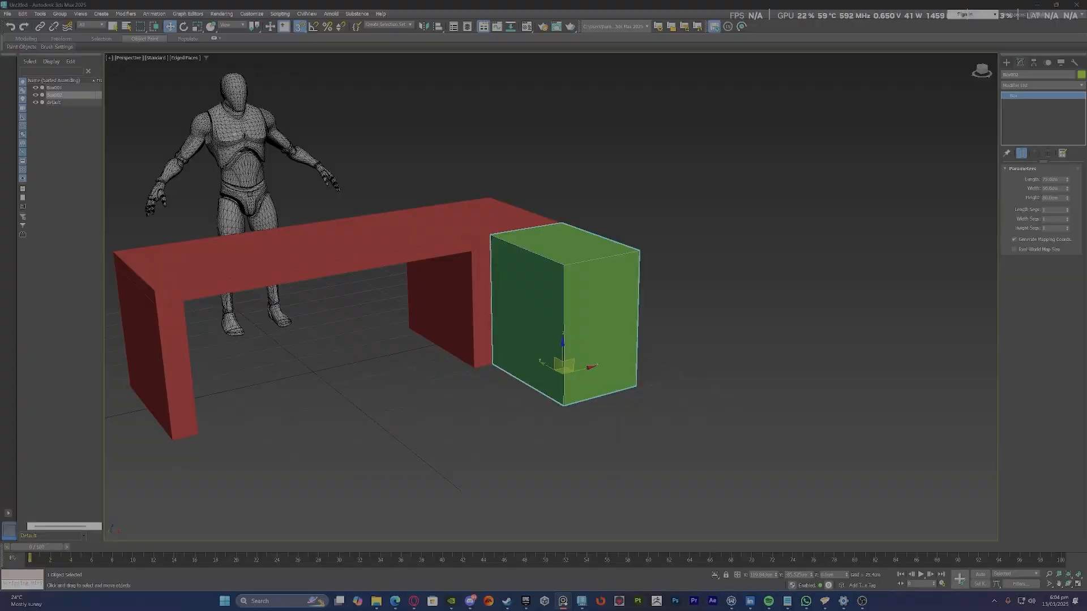
scroll(501, 214, up, 3)
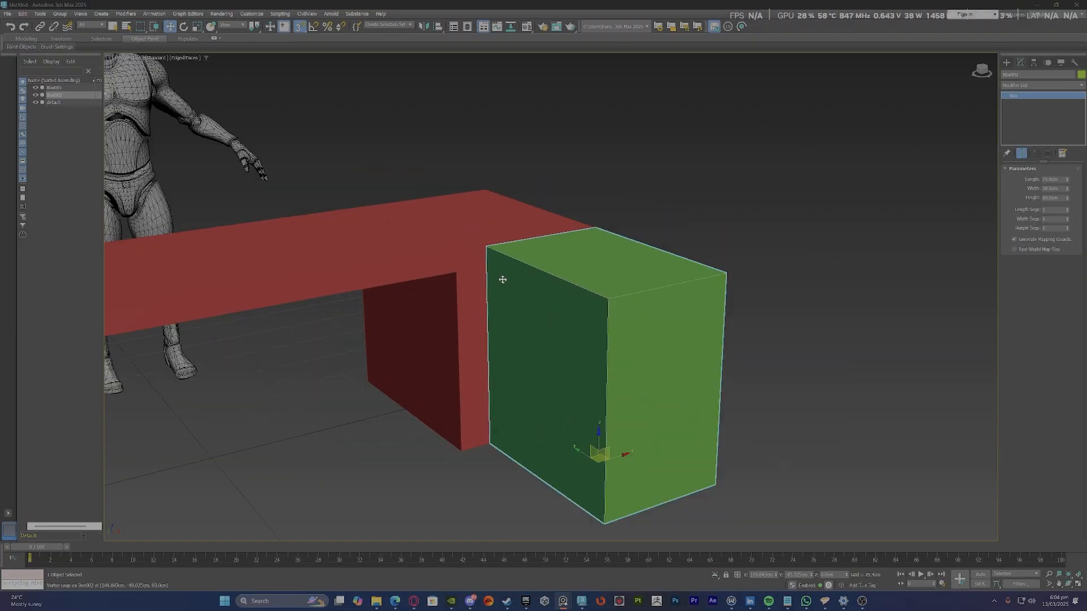
mouse_move(505, 279)
middle_down()
mouse_move(524, 284)
mouse_move(500, 282)
mouse_move(558, 250)
mouse_move(543, 255)
mouse_move(538, 299)
mouse_move(498, 288)
middle_up()
scroll(534, 274, up, 3)
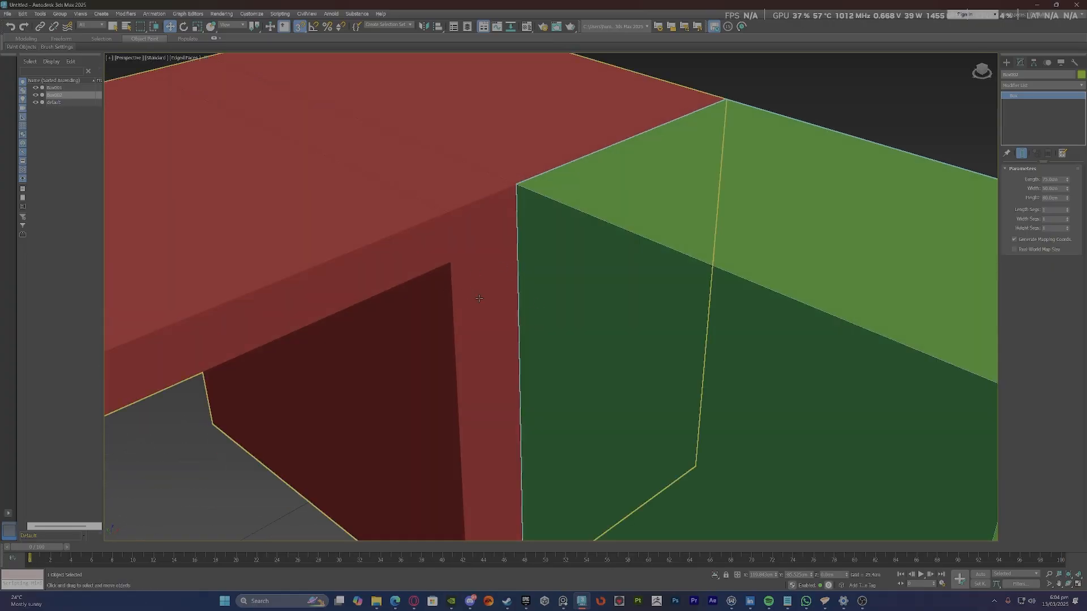
scroll(465, 276, down, 3)
scroll(465, 274, up, 2)
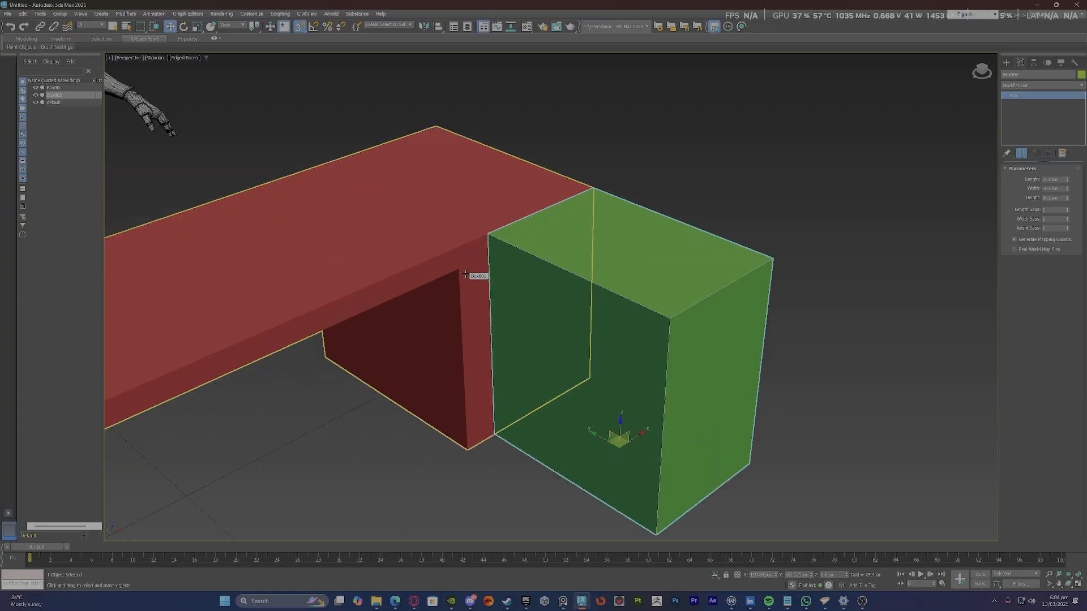
Delete the desk leg's two narrow front polygons beside the green box and leave polygon editing.
click(477, 226)
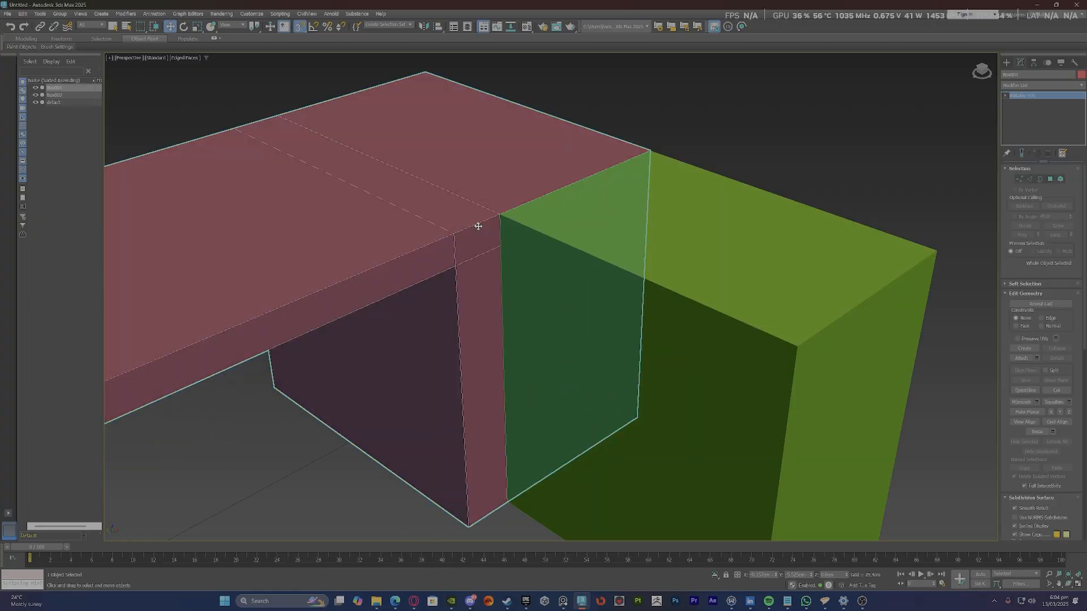
key(4)
click(478, 243)
ctrl+click(479, 284)
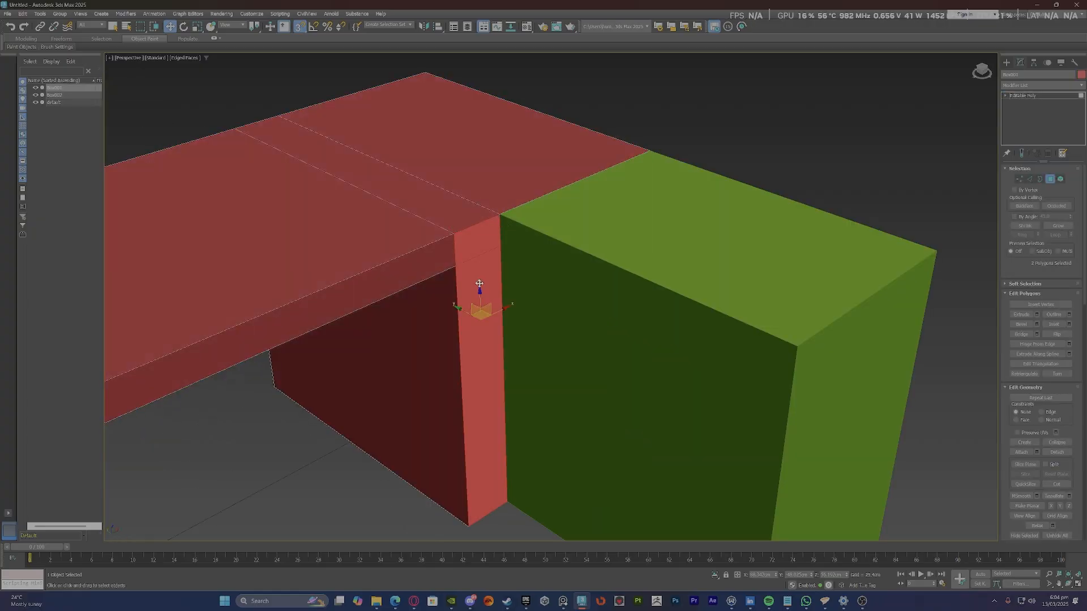
key(Delete)
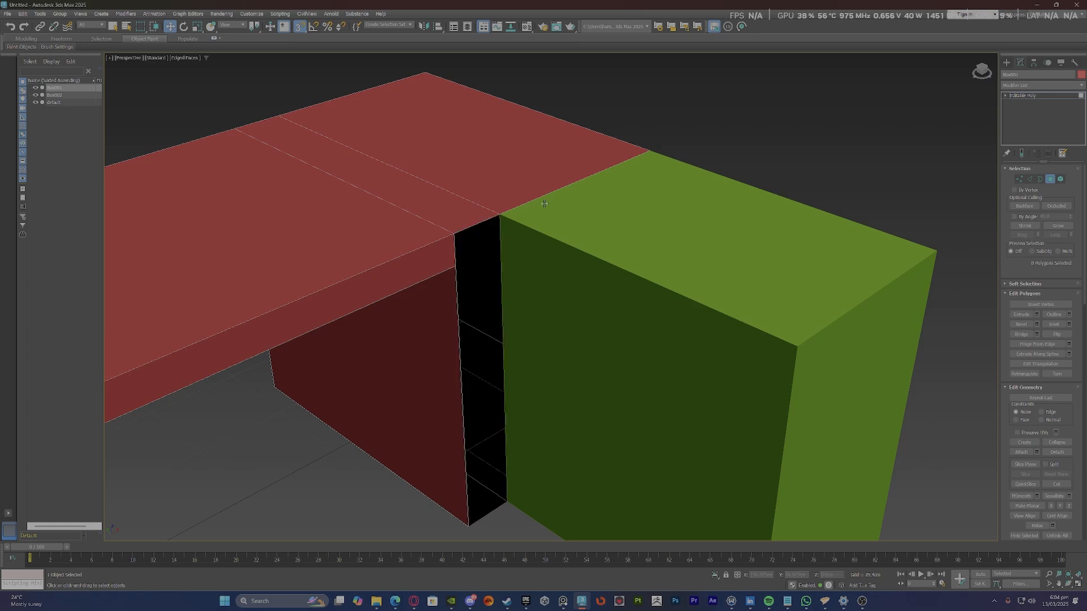
scroll(479, 225, down, 2)
click(1011, 97)
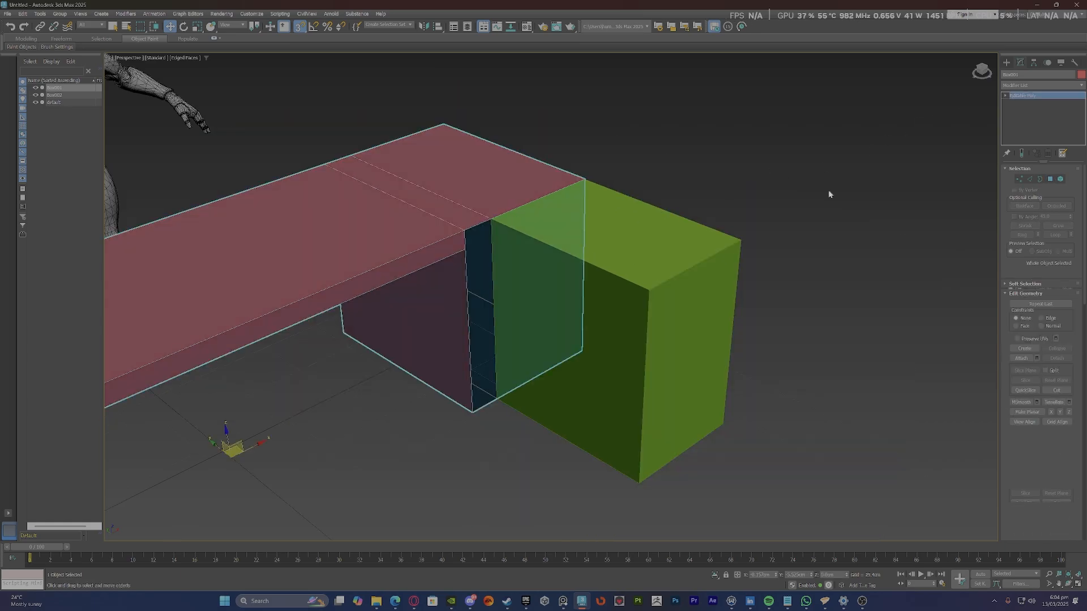
Try a width of 75 cm on the green box and set it back to 50 cm.
click(623, 269)
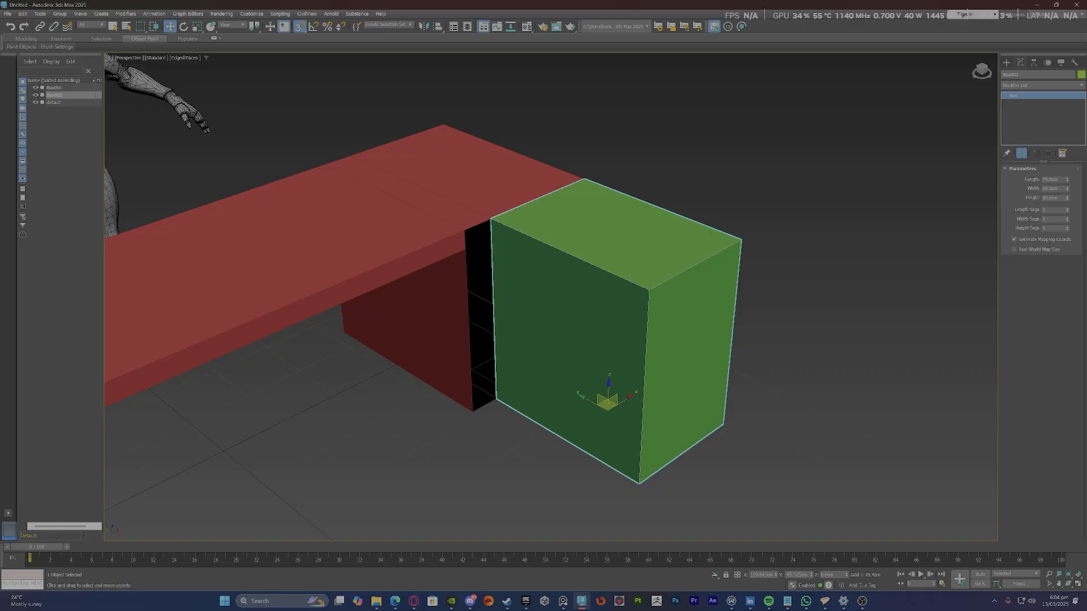
double_click(1056, 189)
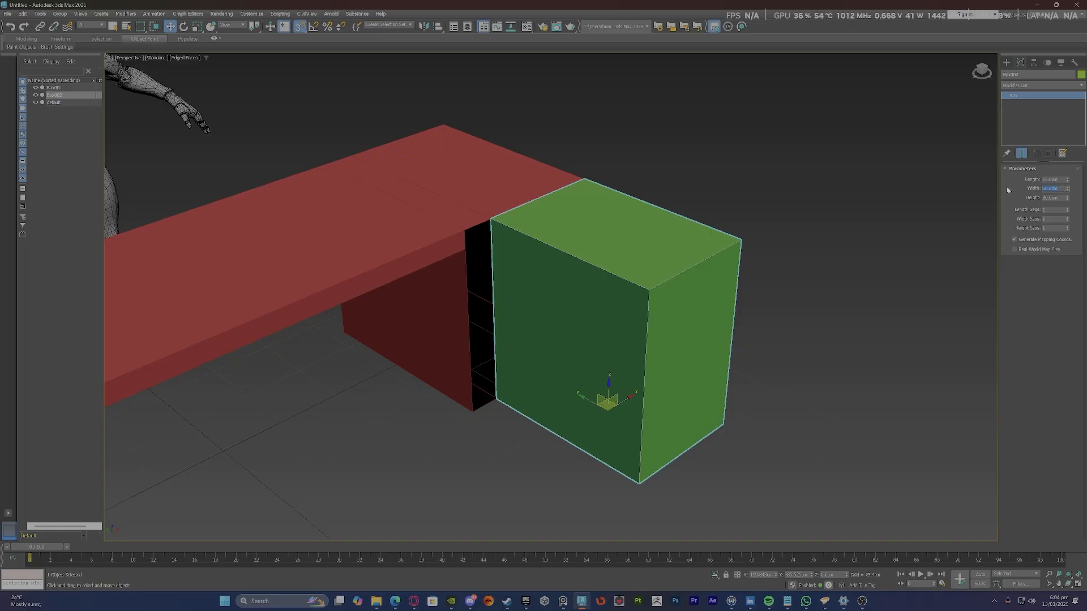
text(75)
key(Return)
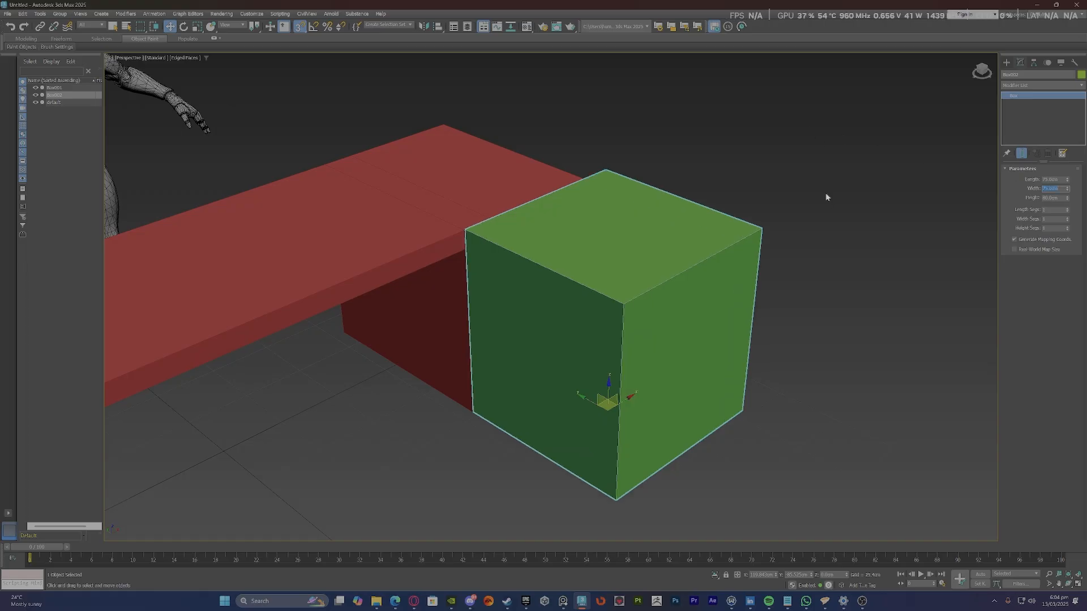
text(50)
key(Return)
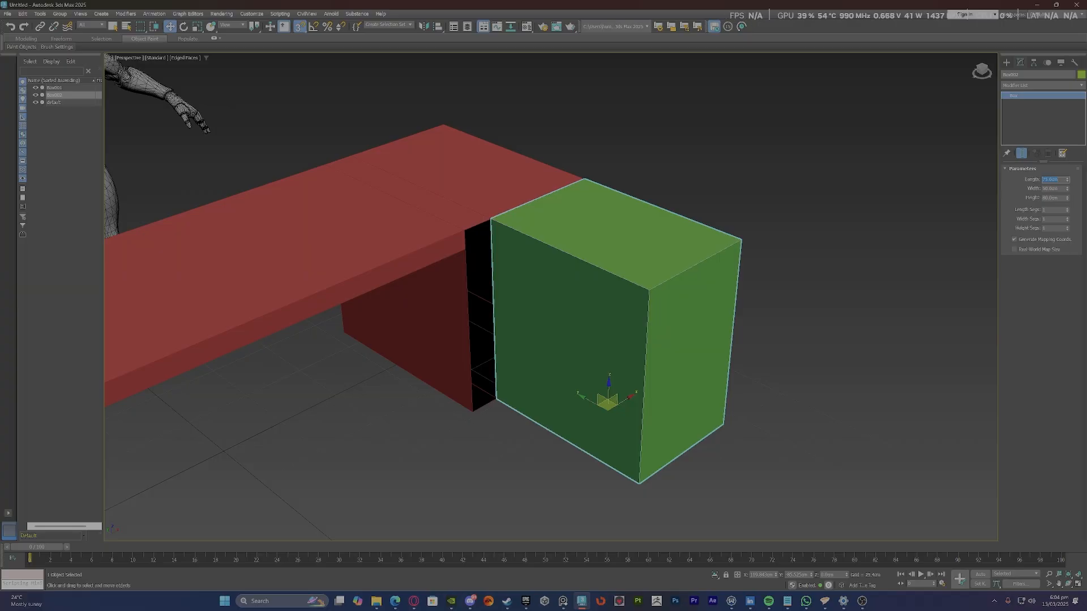
Set the green box's length to 100 cm and snap its upper inner corner back onto the side box's front corner.
text(100)
key(Return)
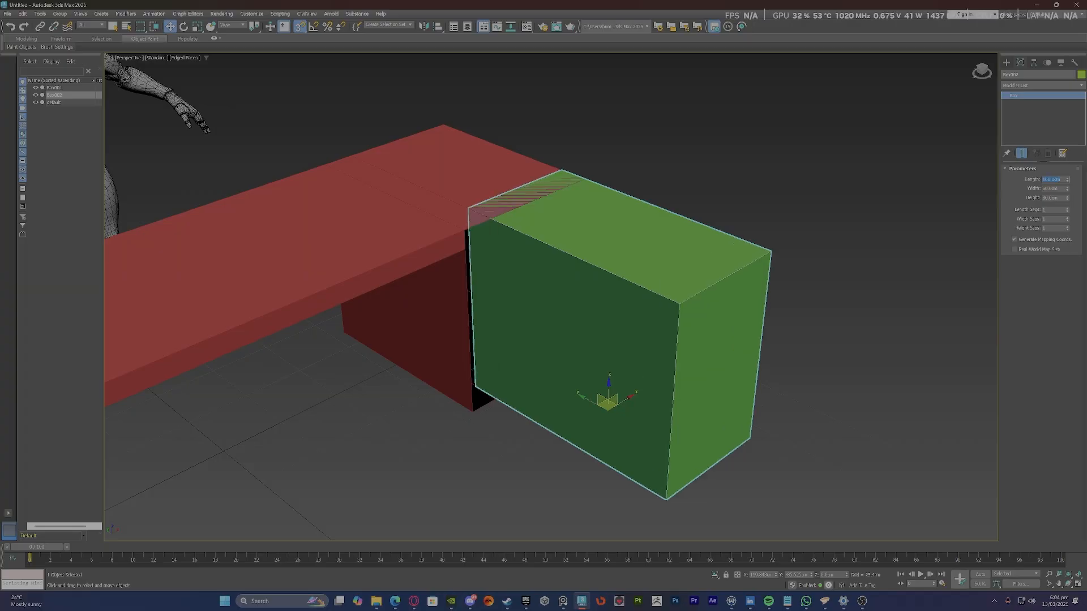
right_click(576, 258)
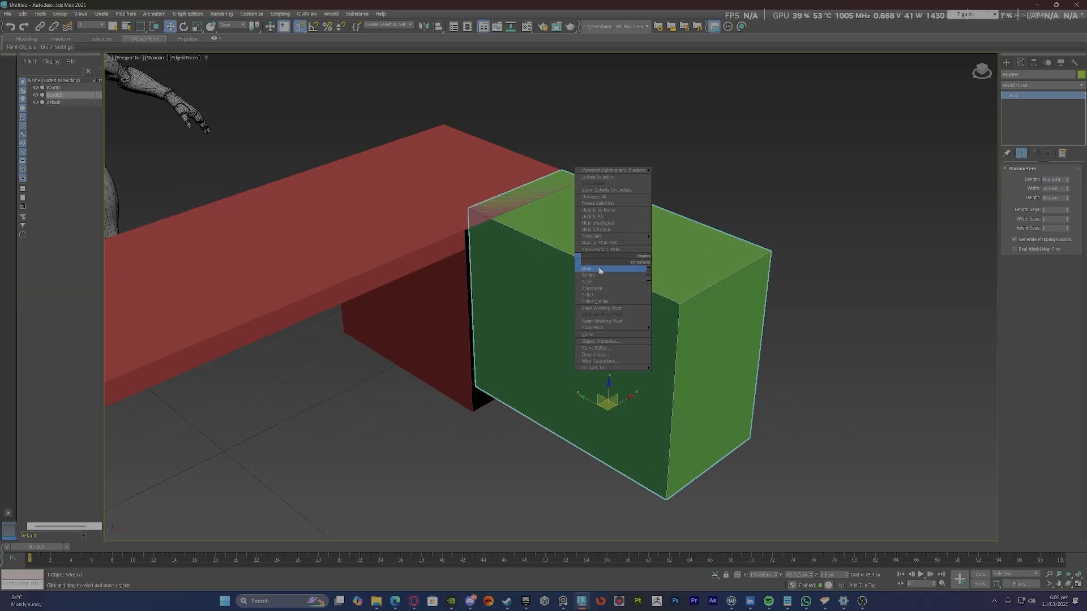
click(599, 268)
drag(595, 259, 672, 309)
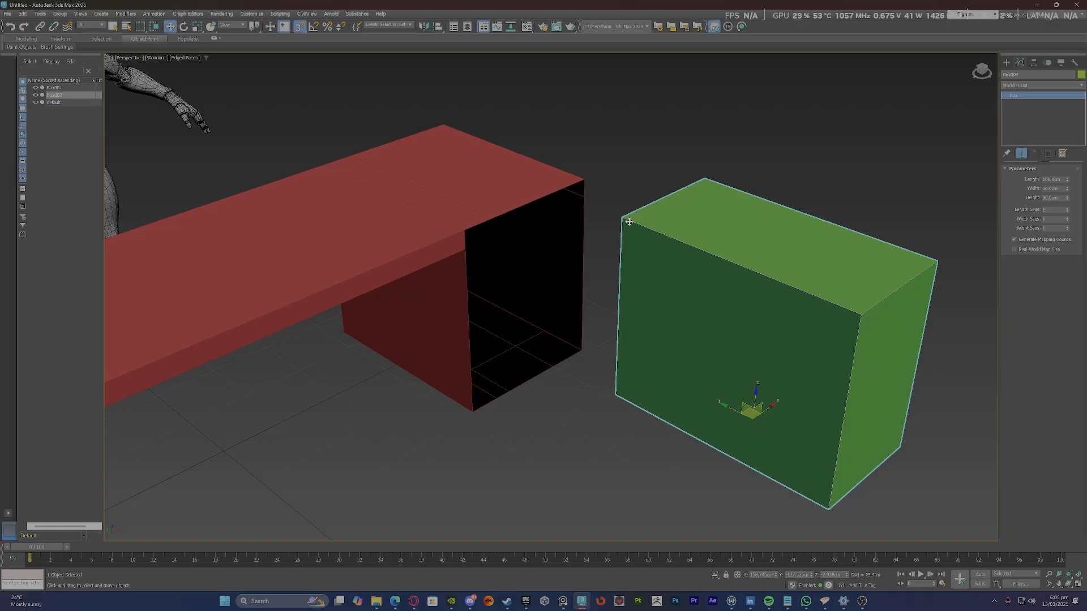
drag(629, 222, 494, 221)
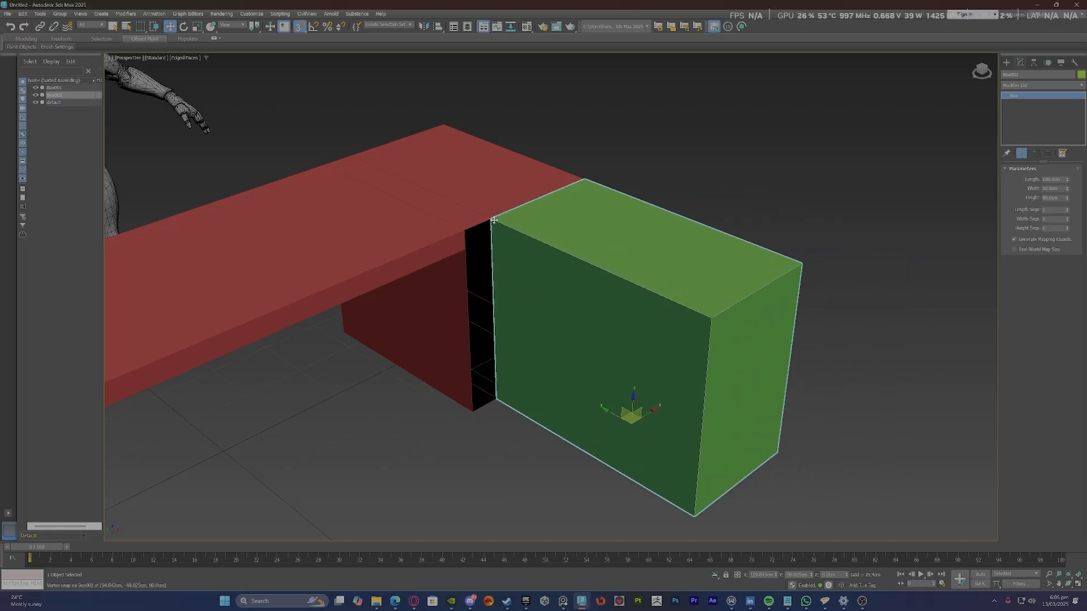
Convert the green box to an Editable Poly.
alt+middle_drag(667, 255, 710, 257)
scroll(678, 254, down, 3)
scroll(627, 284, up, 5)
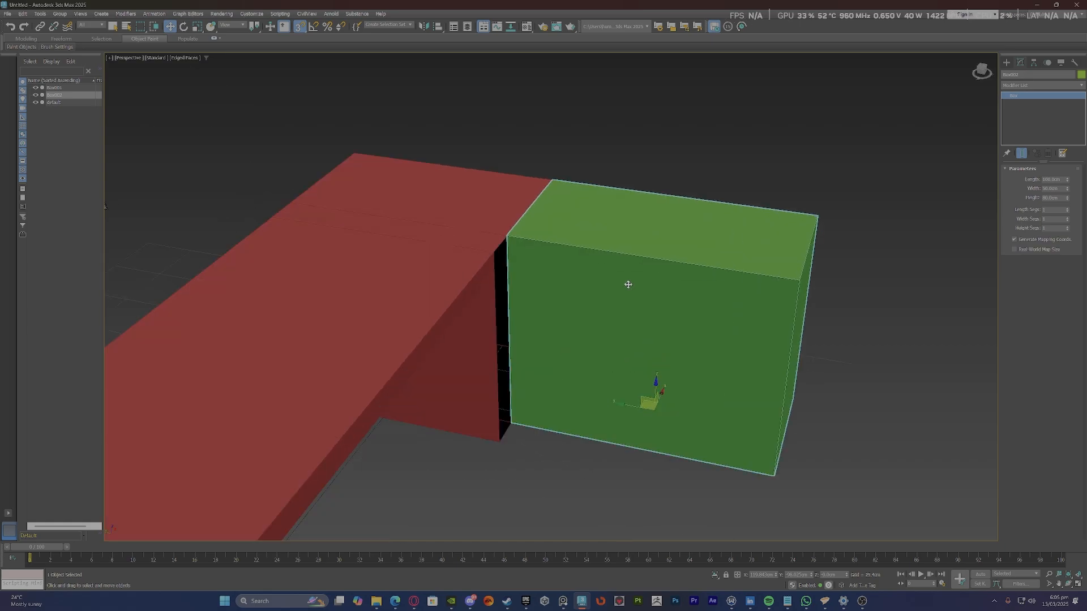
scroll(560, 240, down, 3)
alt+middle_drag(560, 240, 556, 240)
right_click(555, 240)
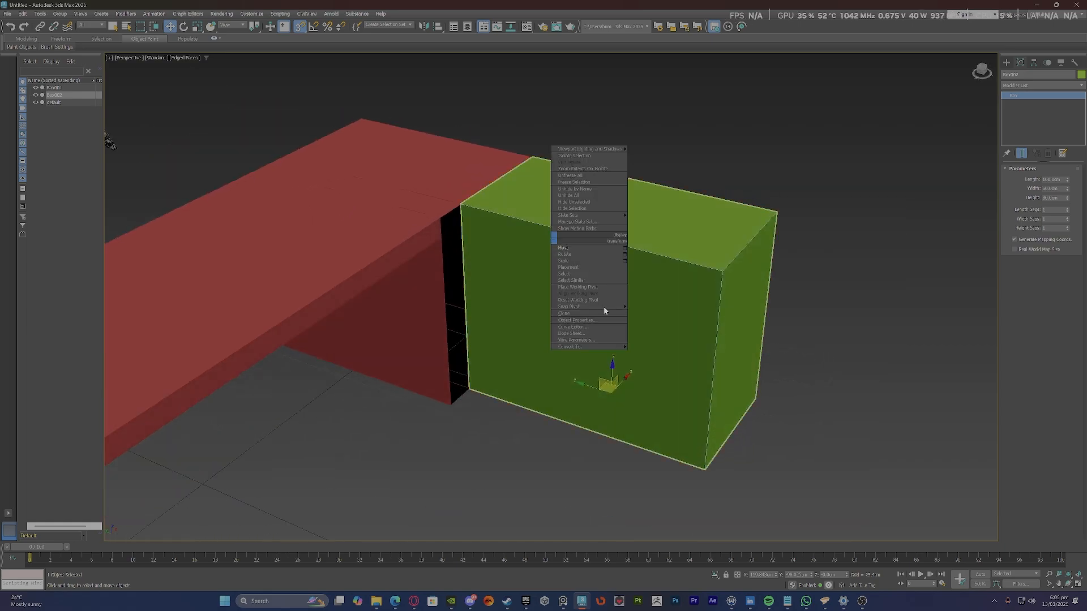
mouse_move(601, 347)
click(659, 354)
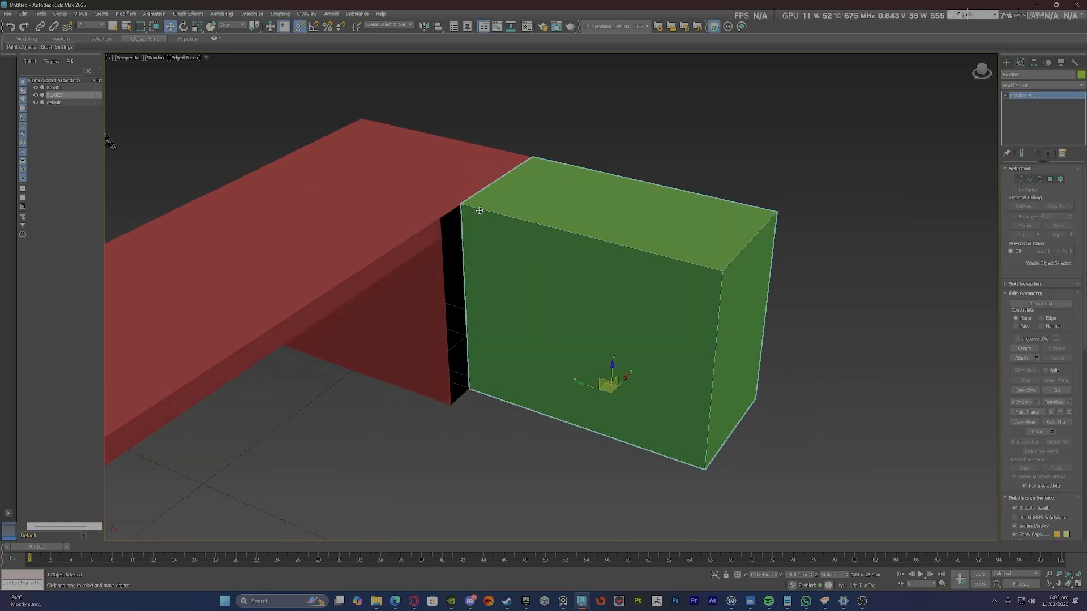
Delete the green box's end polygon that faces the opened desk leg, checking it in wireframe display.
scroll(440, 200, up, 5)
scroll(440, 200, down, 5)
key(4)
click(501, 243)
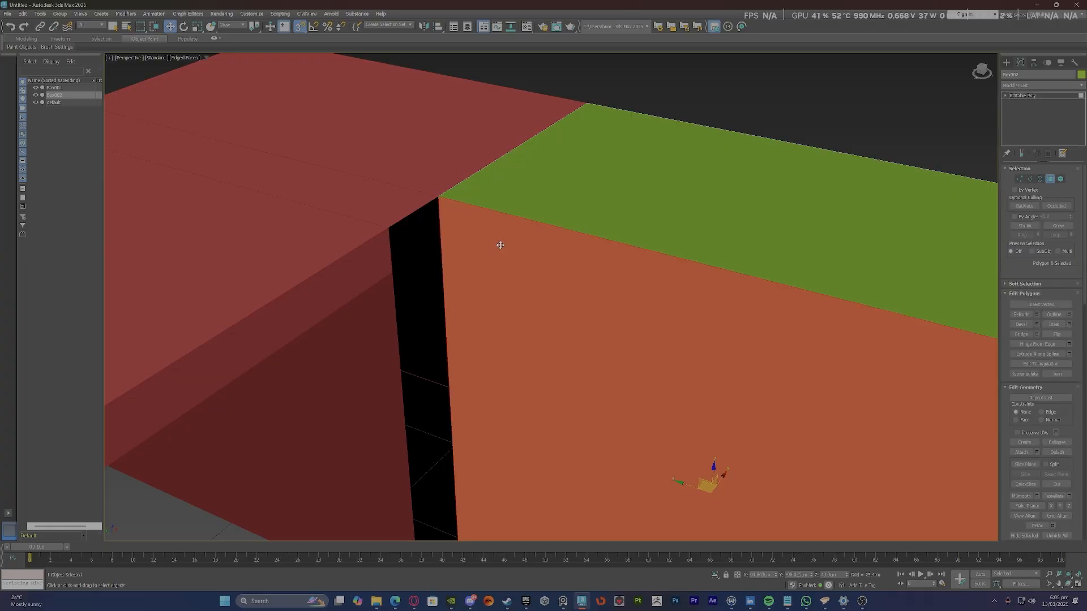
scroll(490, 245, down, 2)
scroll(490, 245, down, 1)
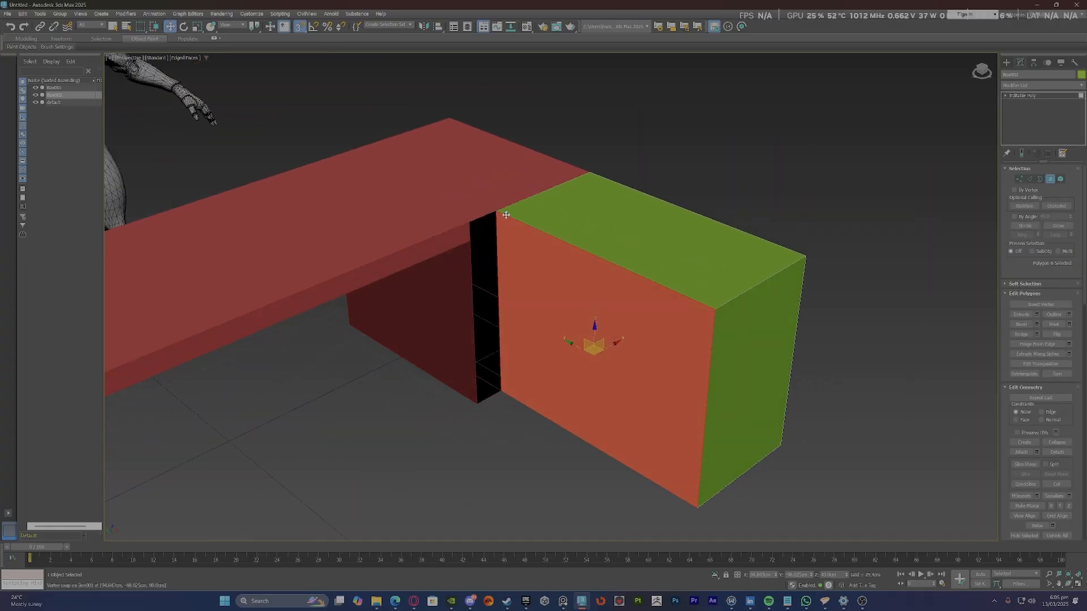
alt+middle_drag(496, 215, 524, 206)
scroll(456, 323, up, 6)
key(F3)
scroll(466, 315, down, 10)
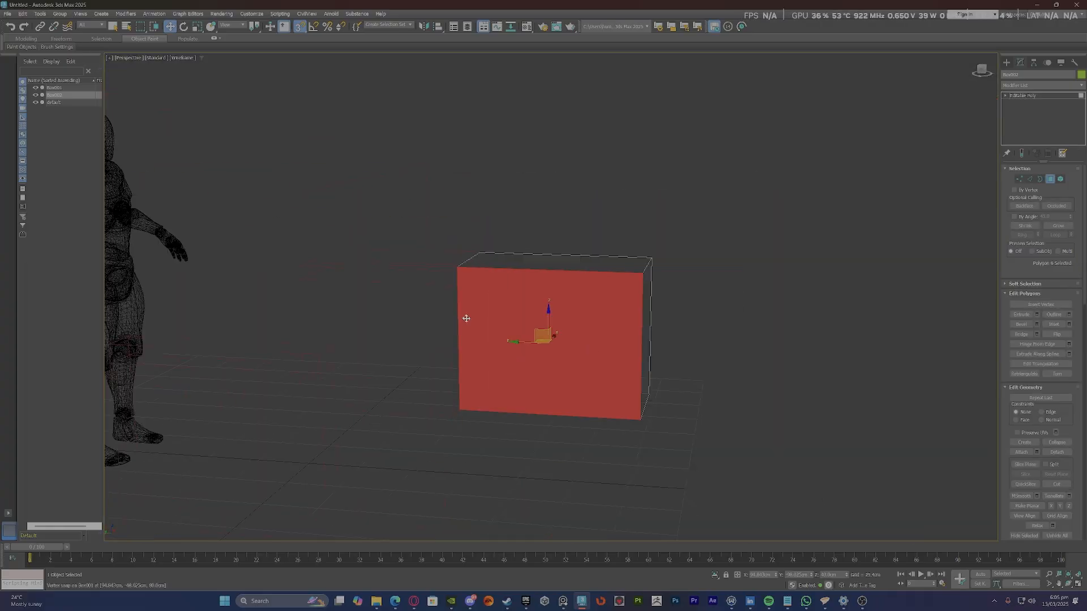
alt+middle_drag(499, 314, 446, 318)
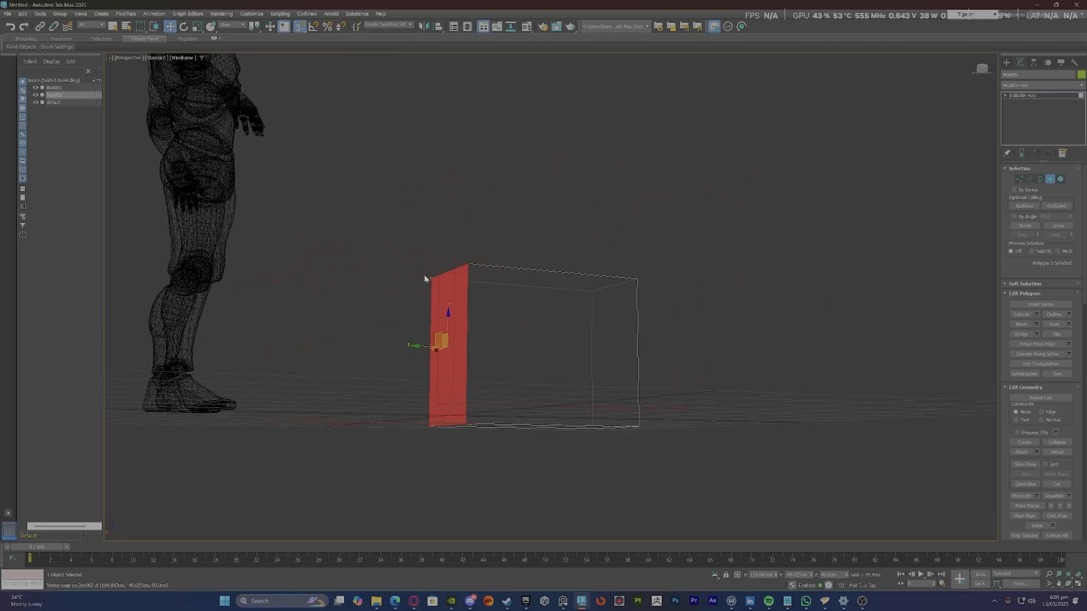
click(185, 58)
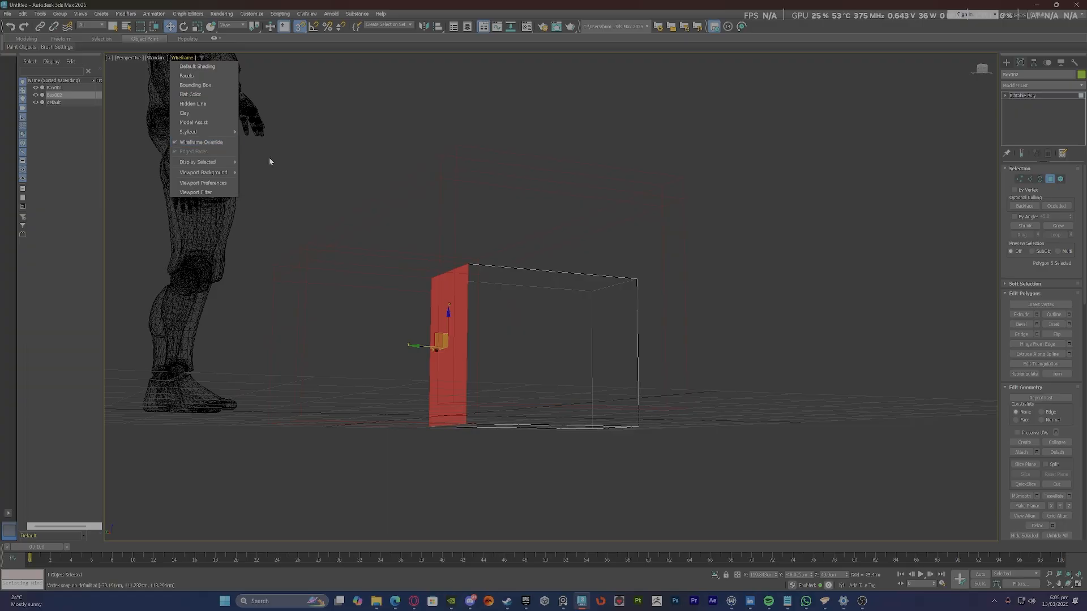
click(446, 143)
scroll(460, 301, up, 8)
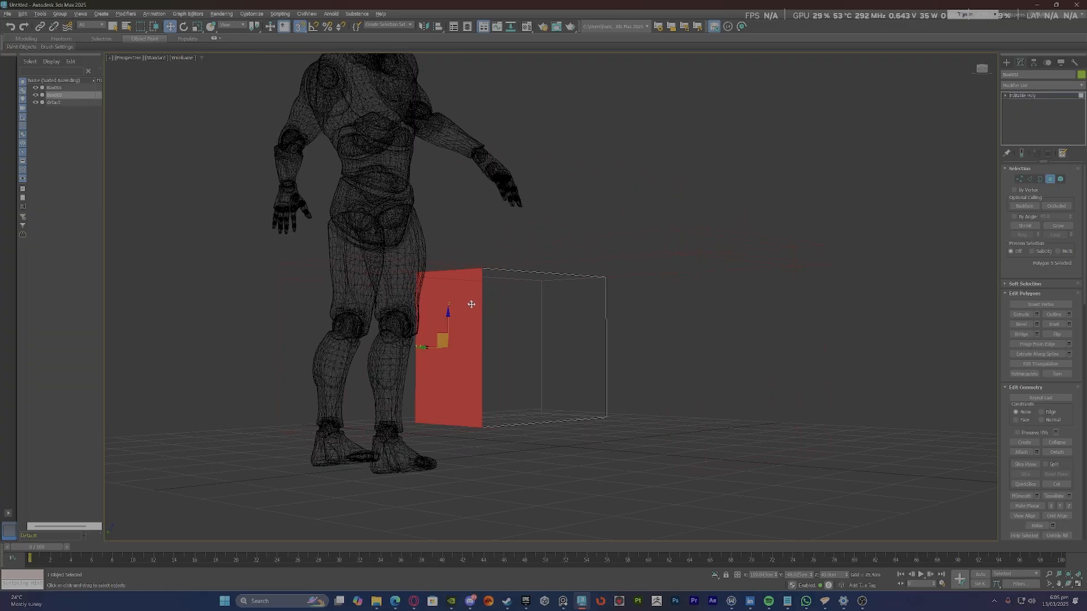
key(Delete)
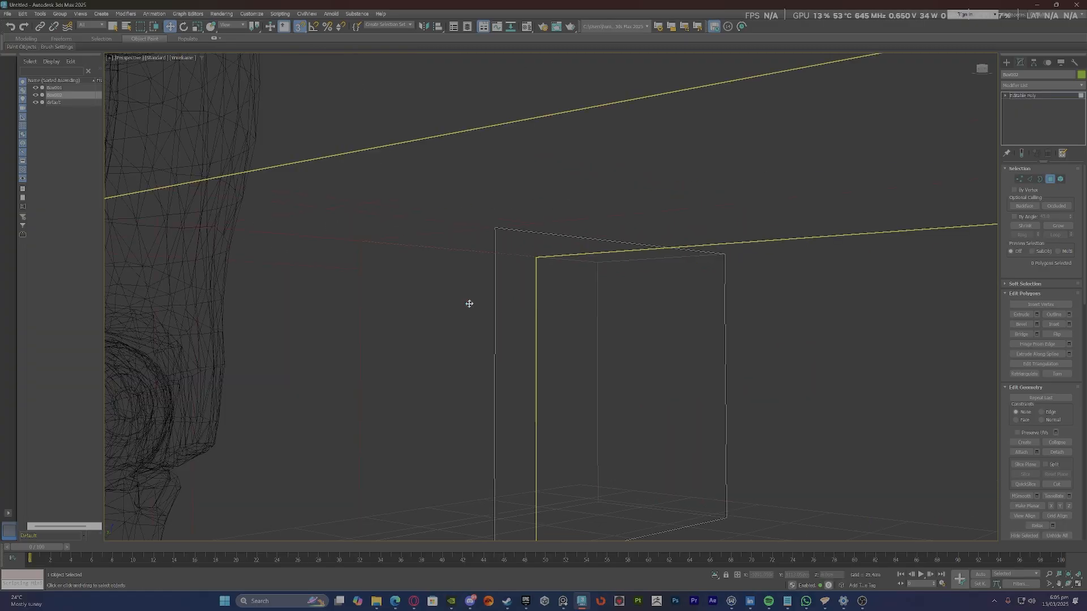
scroll(469, 304, down, 7)
alt+middle_drag(495, 292, 454, 319)
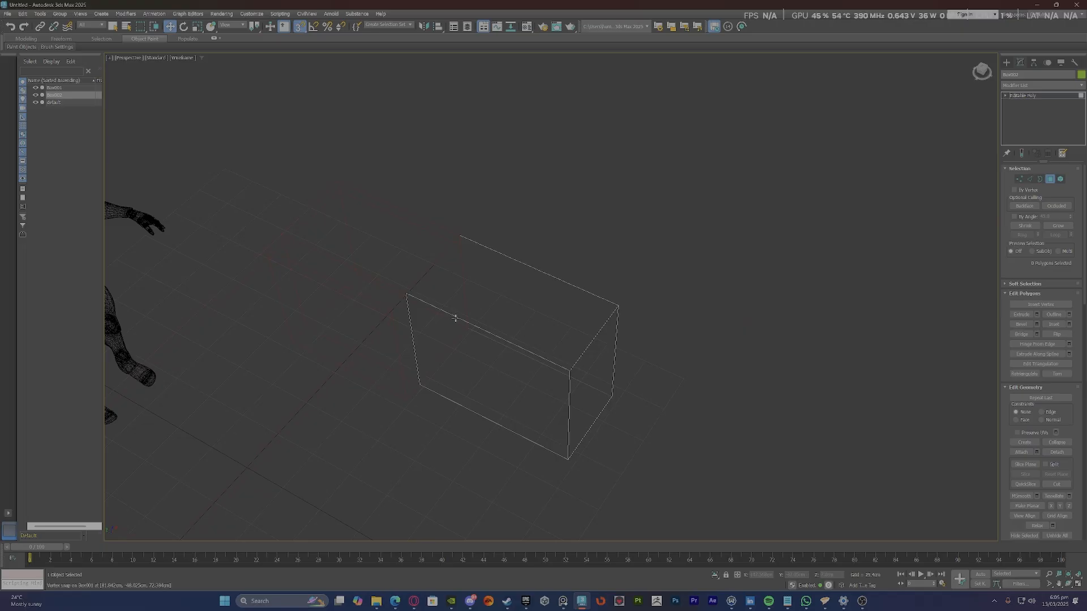
key(F3)
scroll(356, 259, up, 4)
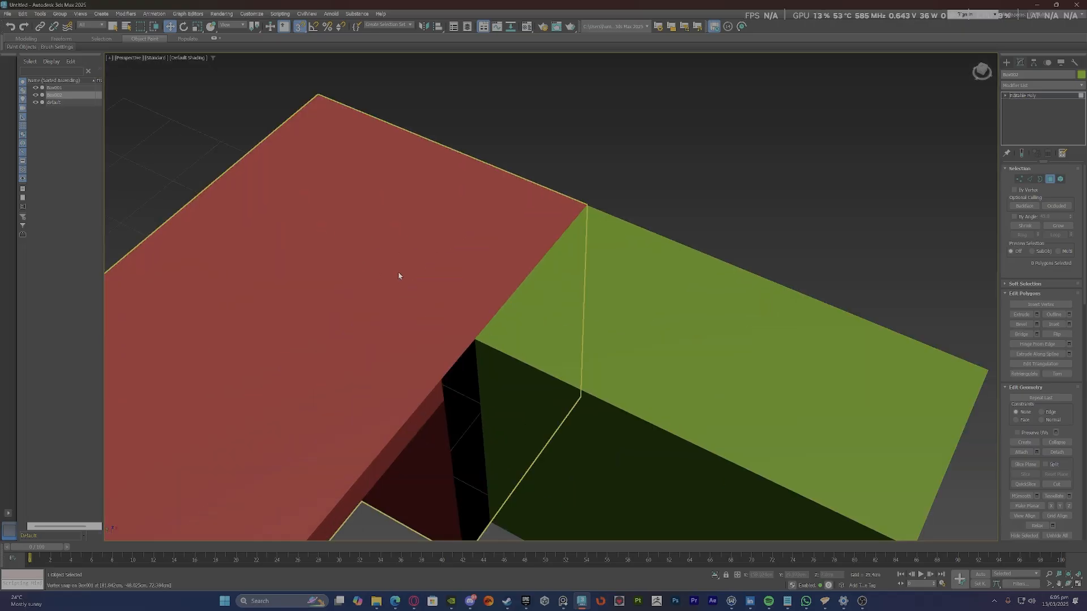
Snap the green box's long inner polygon onto the desk leg's inner top corner, leave polygon editing and select the red desk.
scroll(400, 276, down, 4)
scroll(453, 297, up, 3)
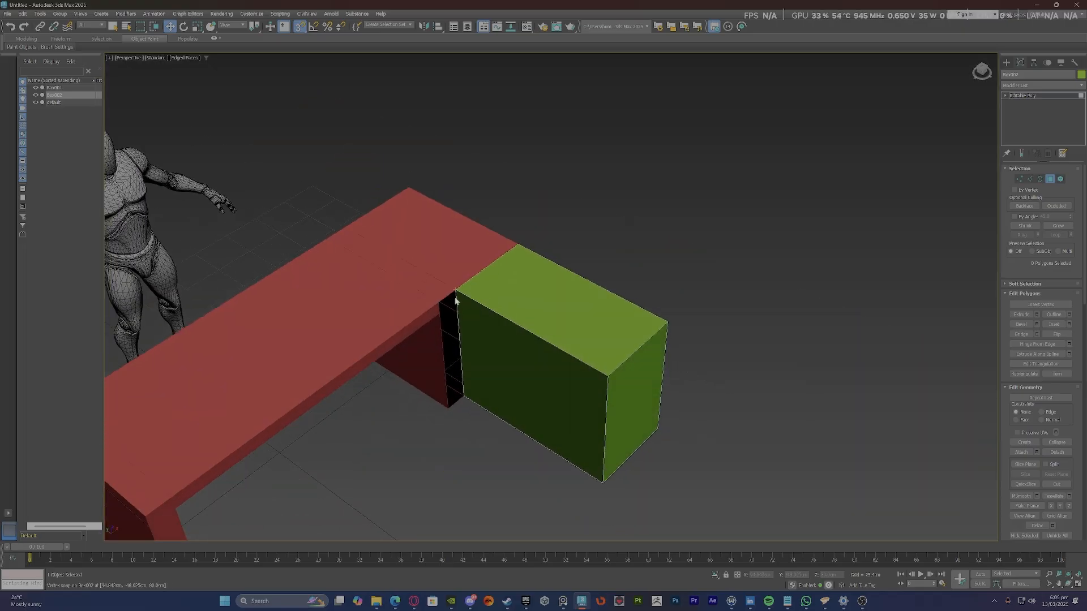
scroll(455, 300, up, 2)
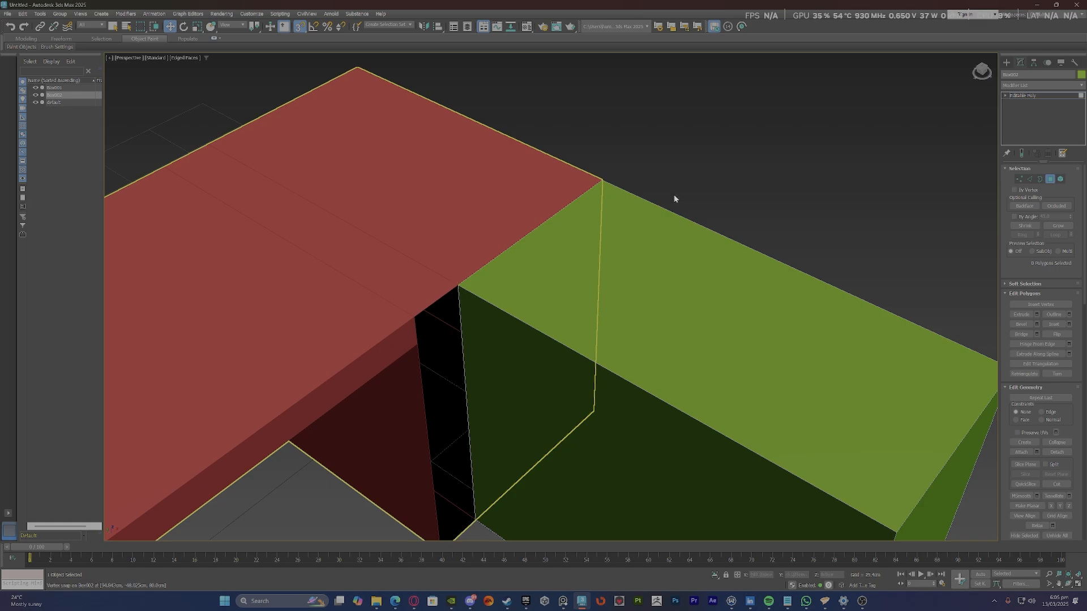
scroll(646, 221, down, 3)
click(547, 322)
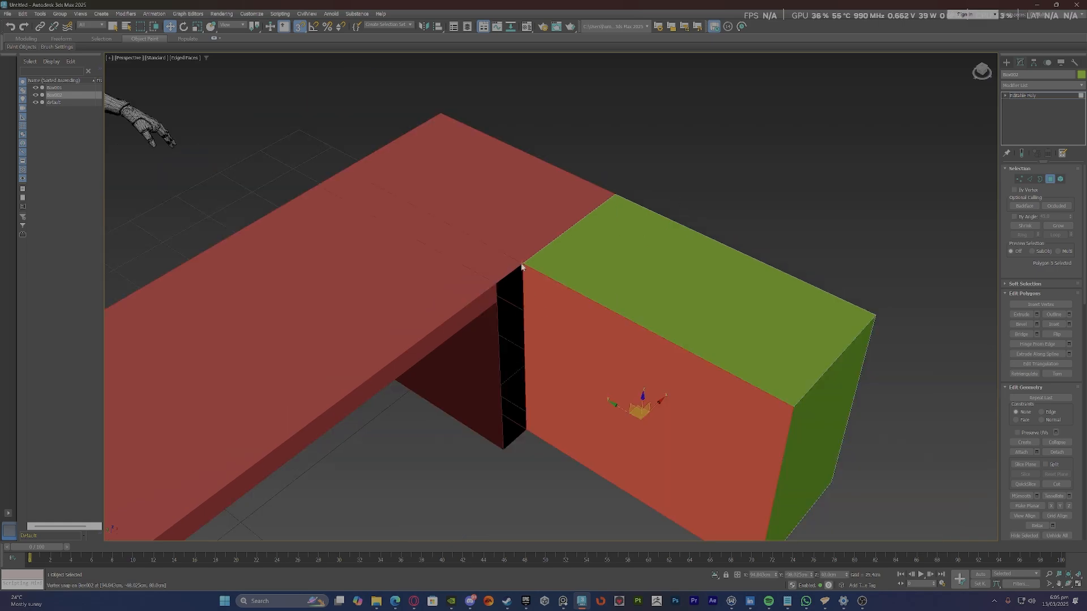
drag(523, 266, 498, 282)
scroll(565, 230, down, 5)
alt+middle_drag(565, 230, 549, 226)
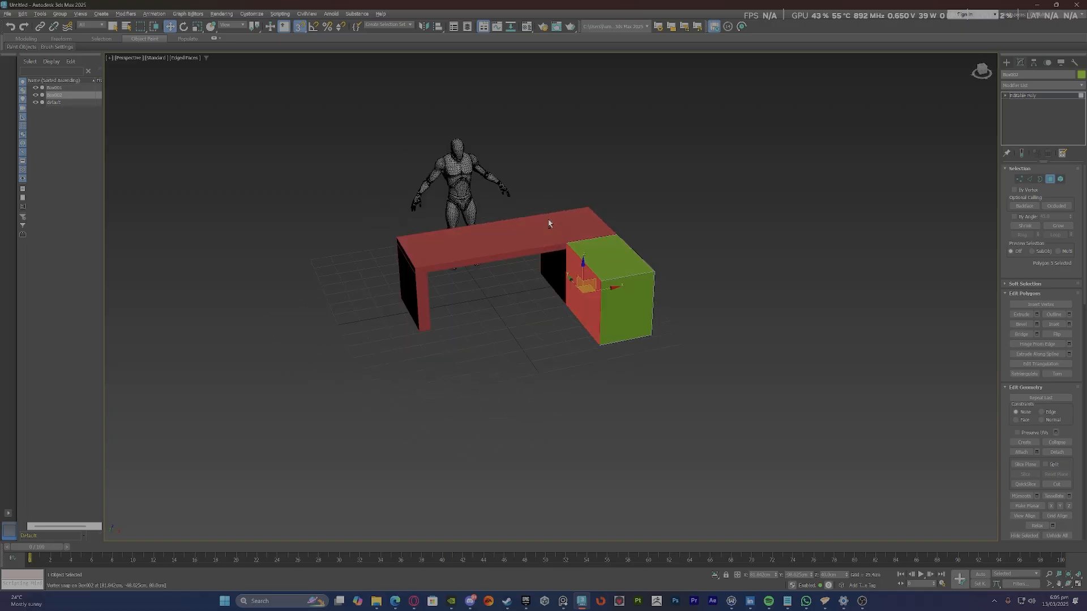
scroll(563, 228, up, 5)
click(1034, 97)
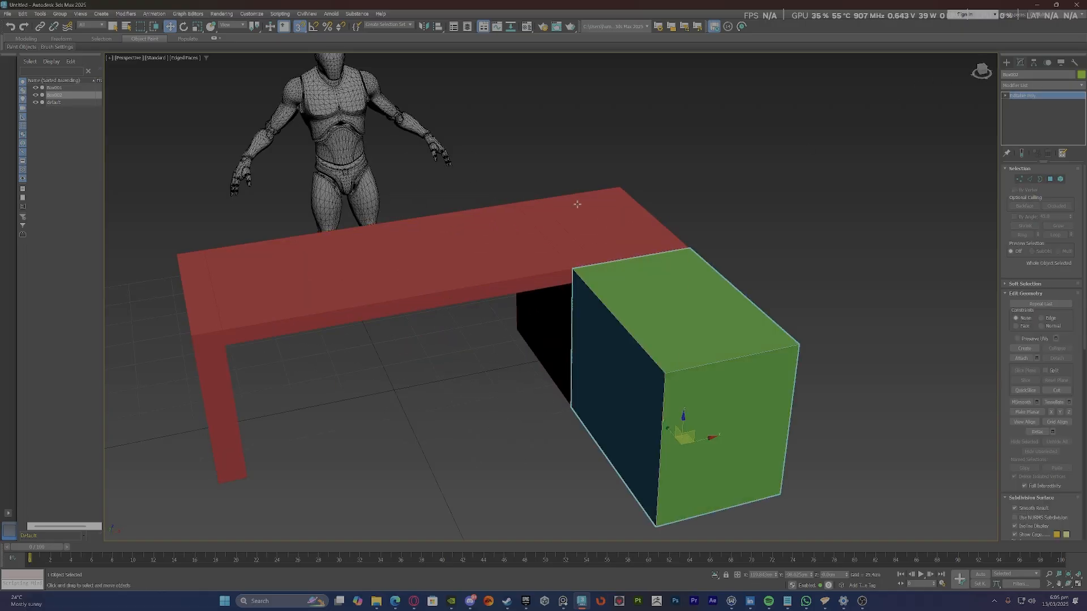
click(573, 228)
scroll(572, 228, up, 5)
key(2)
click(574, 242)
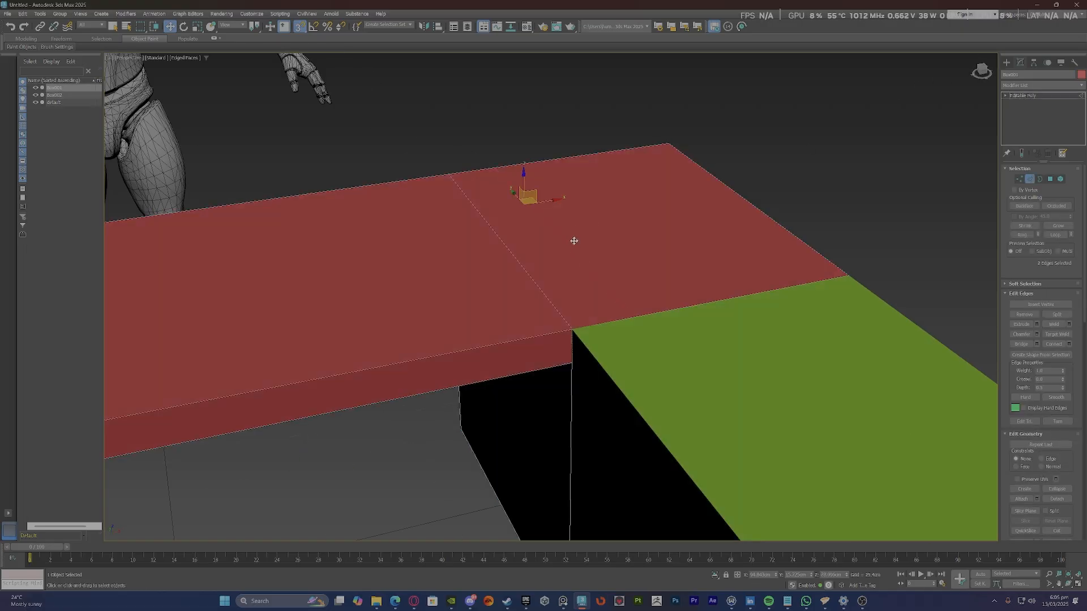
scroll(572, 240, down, 8)
alt+middle_drag(572, 240, 614, 357)
ctrl+click(557, 264)
ctrl+click(563, 305)
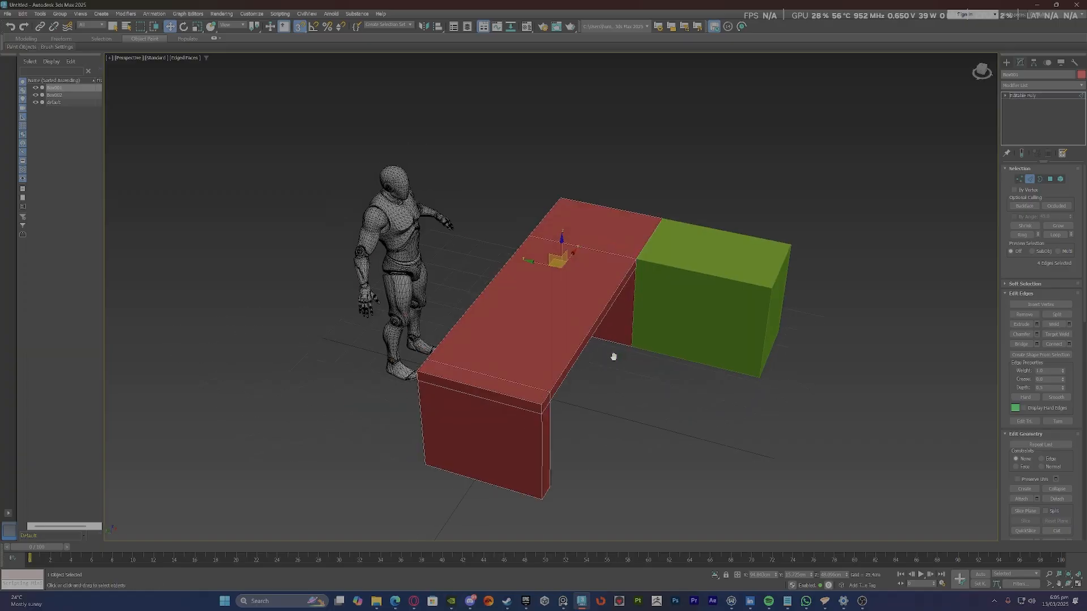
alt+middle_drag(641, 305, 631, 361)
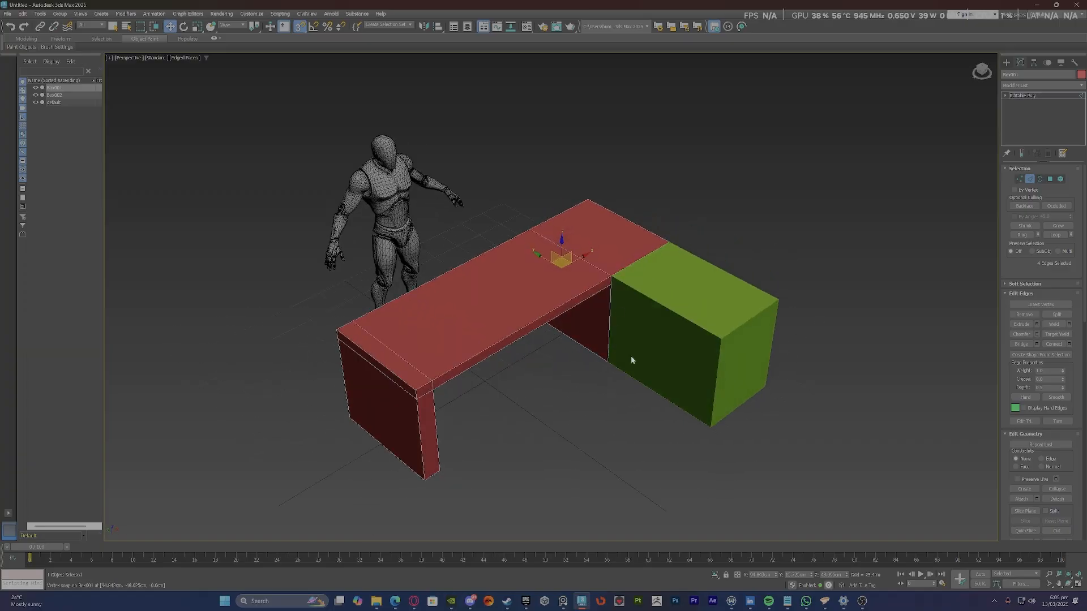
key(ctrl+z)
key(ctrl+z)
key(ctrl+z)
click(1042, 96)
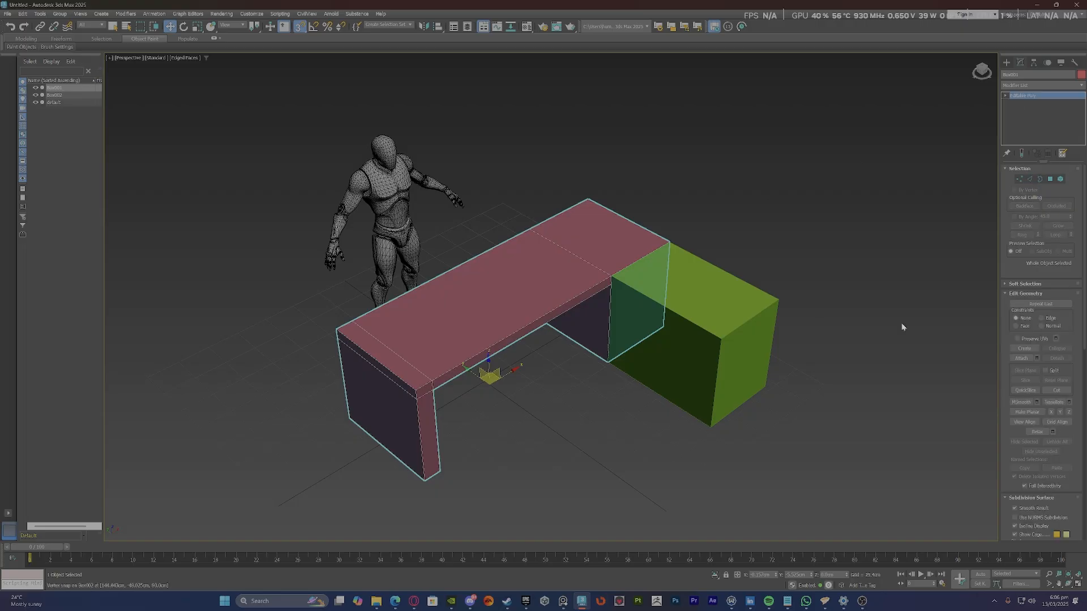
Attach the green box to the red desk.
click(1021, 357)
click(655, 298)
alt+middle_drag(652, 300, 678, 308)
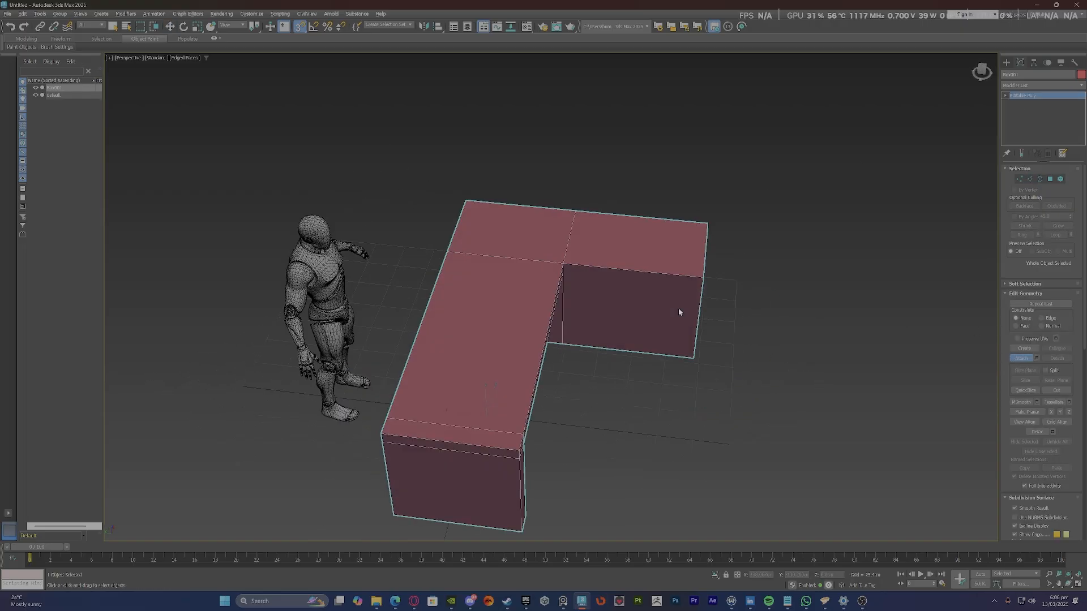
Select all vertices of the combined desk and weld the coinciding ones along the joint.
key(1)
key(w)
drag(552, 409, 551, 408)
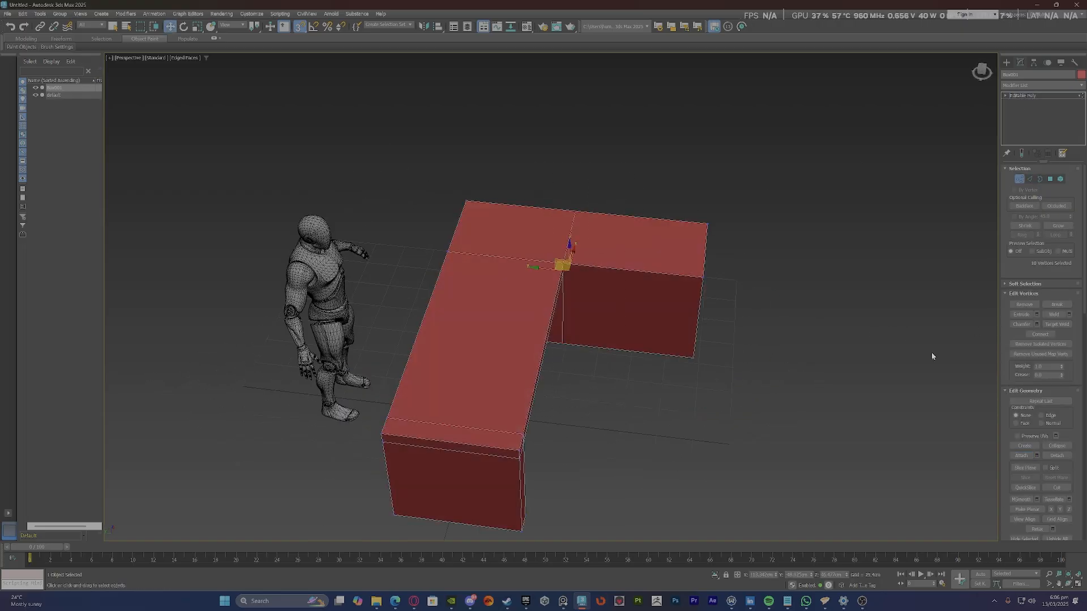
click(1069, 314)
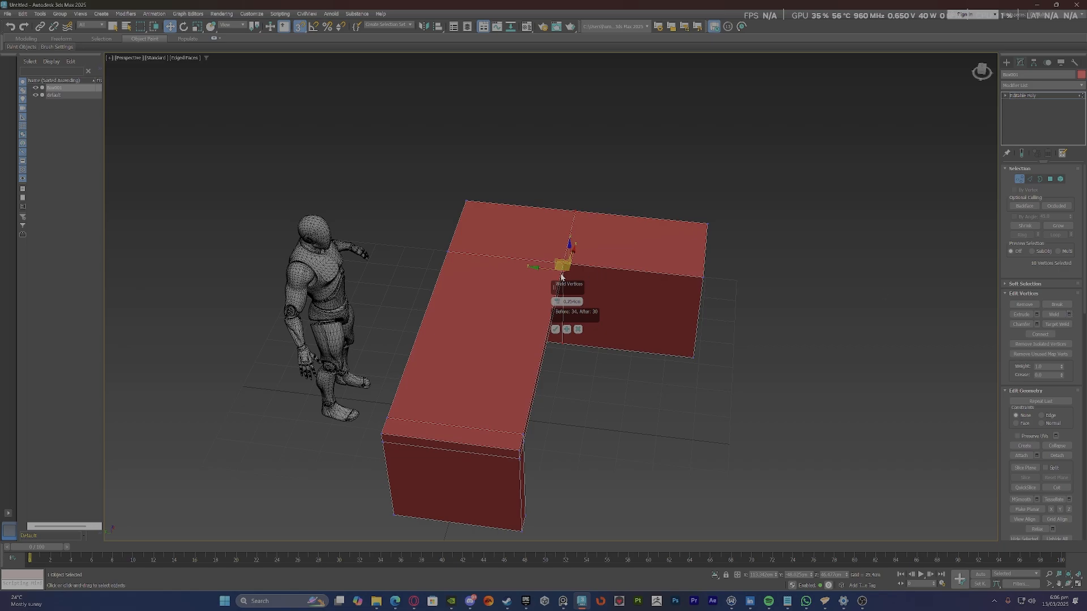
click(556, 329)
alt+middle_drag(606, 308, 556, 221)
scroll(556, 221, up, 5)
scroll(529, 295, down, 7)
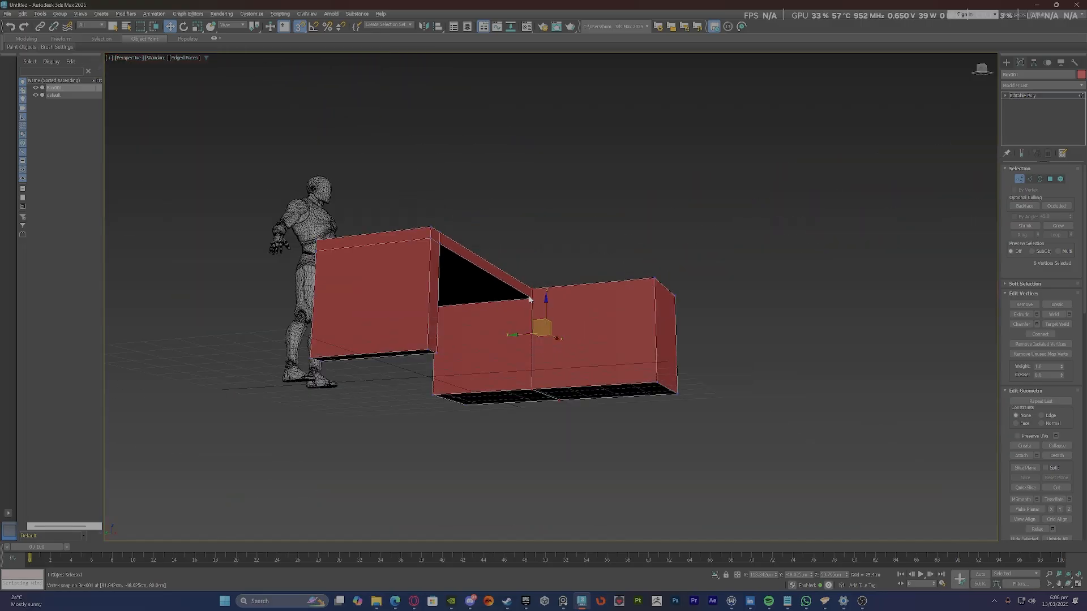
Connect the vertical edges of the desk's front box with two horizontal edge loops, one near the top and one near the bottom.
alt+middle_drag(568, 301, 639, 361)
key(2)
double_click(510, 362)
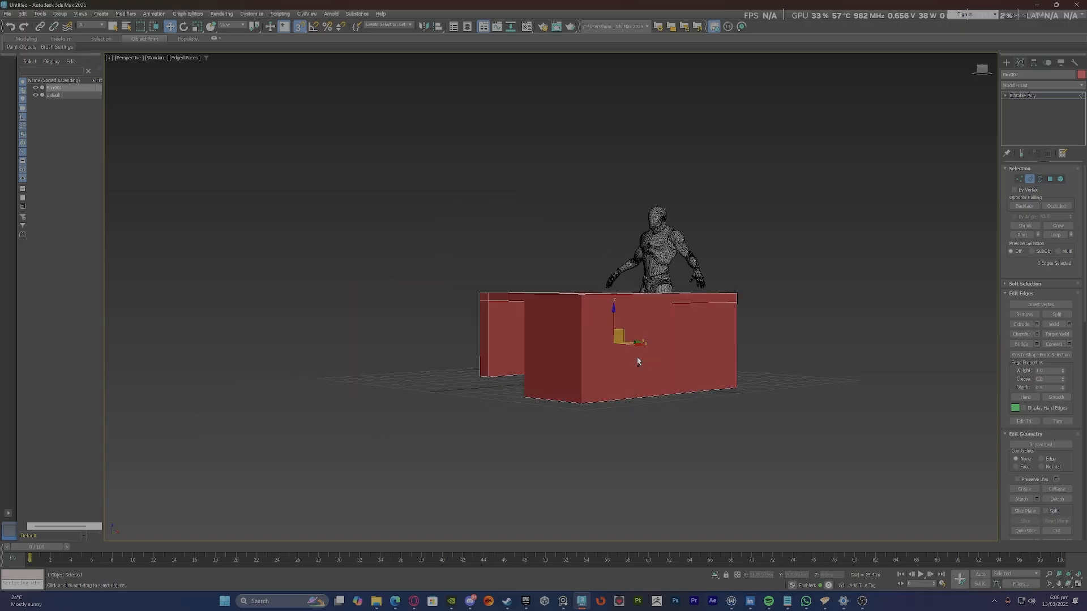
scroll(671, 304, up, 10)
scroll(657, 282, down, 10)
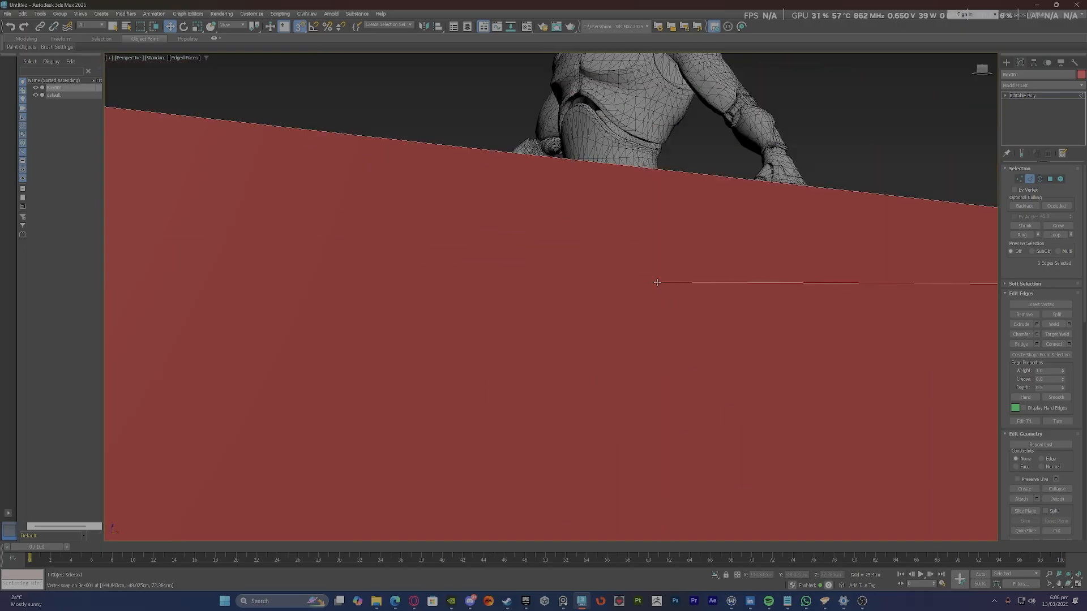
alt+middle_drag(657, 283, 696, 321)
scroll(566, 280, up, 5)
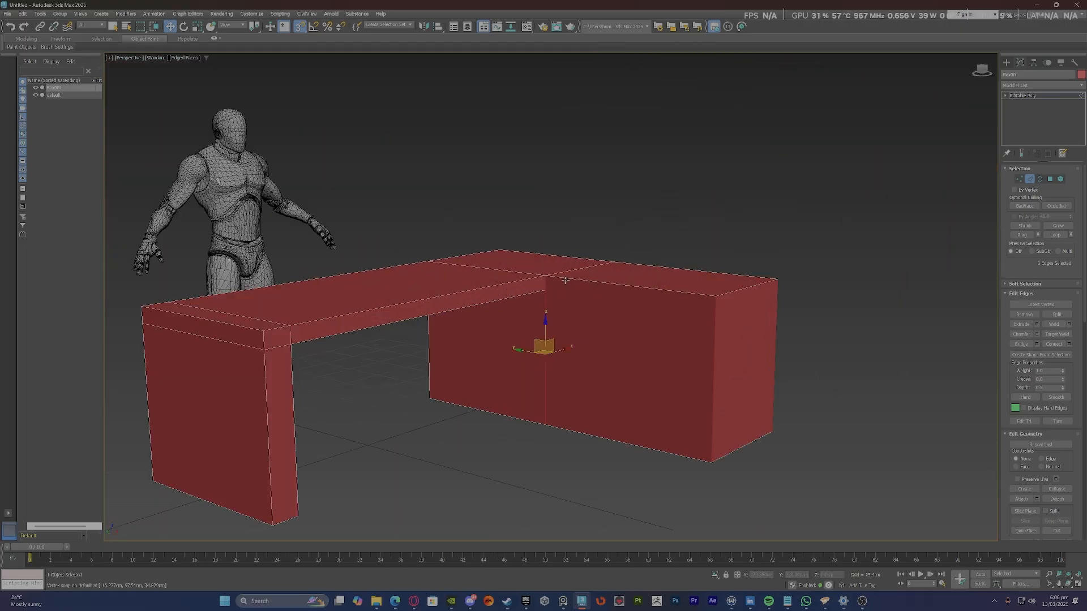
click(1070, 344)
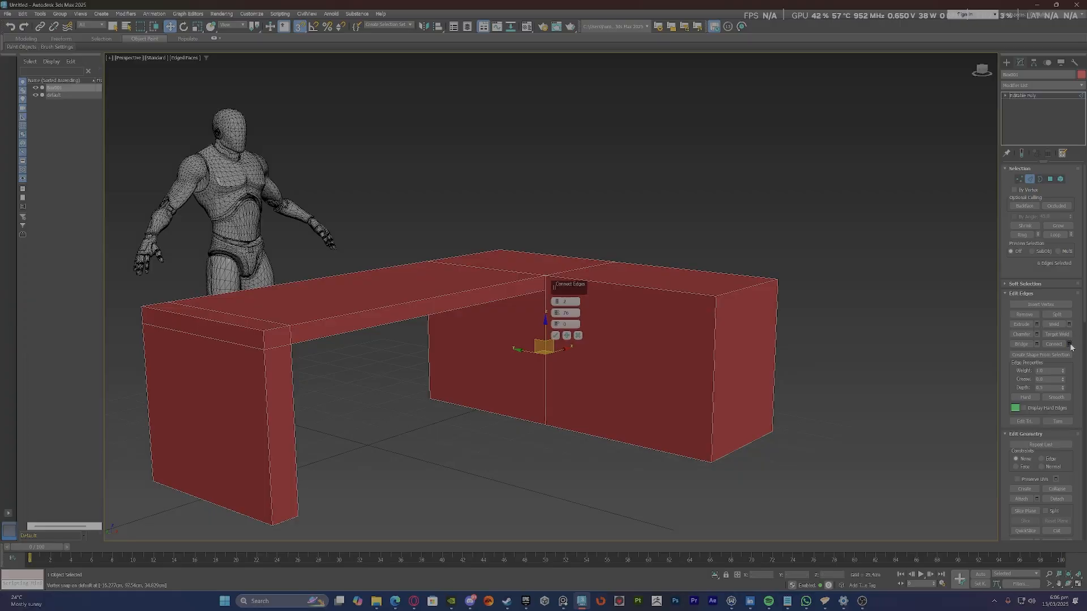
click(554, 336)
Examine the new edge loops and the leg's vertices from the inner side and the rear of the desk.
alt+middle_drag(555, 337, 581, 269)
key(1)
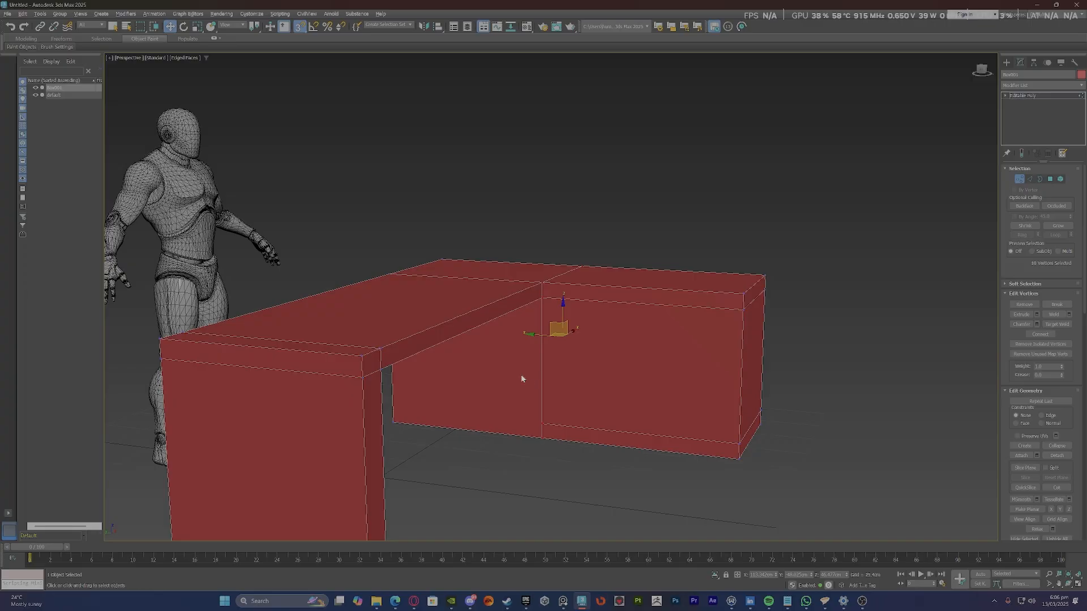
alt+middle_drag(522, 376, 565, 377)
scroll(564, 391, up, 5)
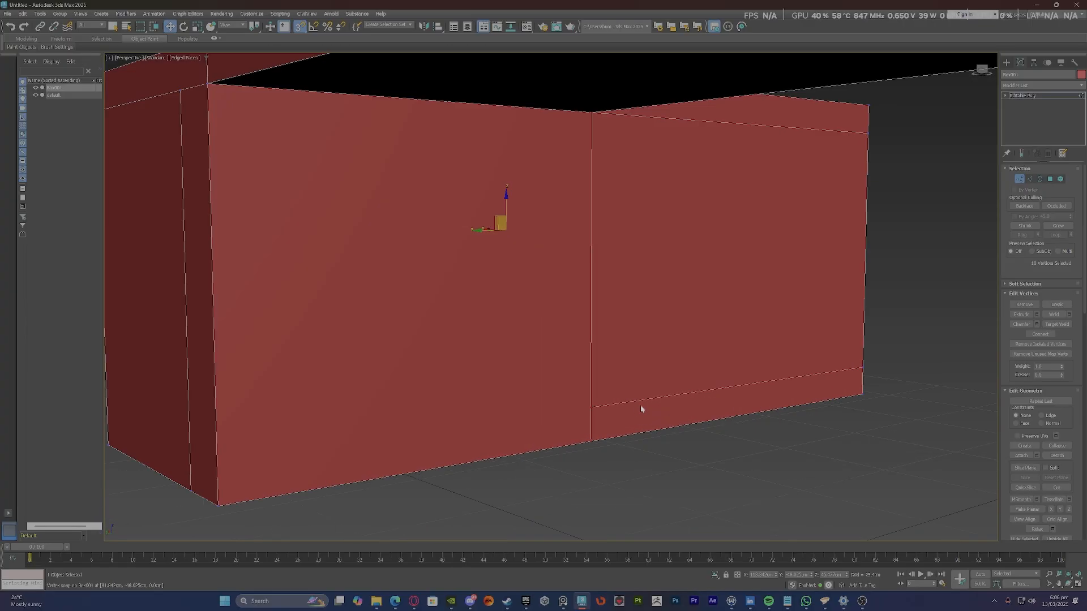
scroll(748, 403, down, 5)
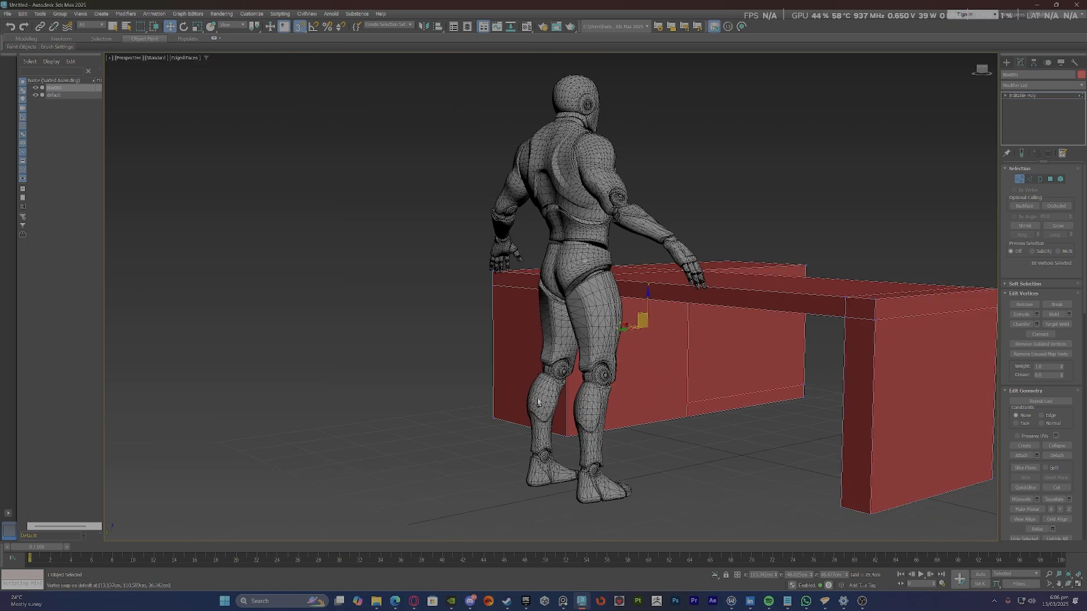
alt+middle_drag(517, 400, 538, 401)
drag(630, 408, 643, 408)
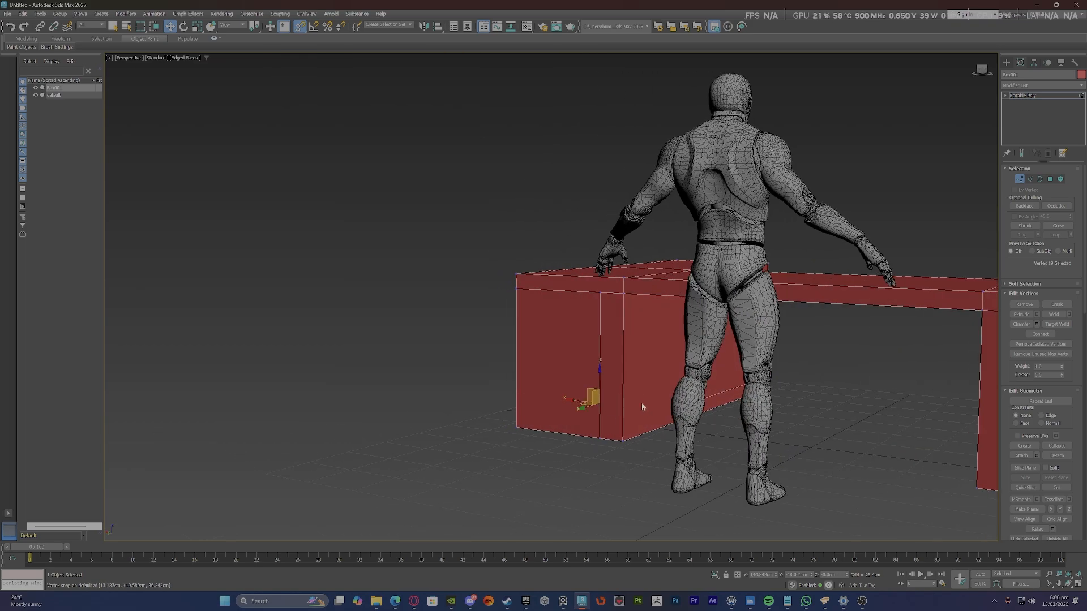
Remove the stray vertical edge from the rear face of the desk leg.
key(2)
click(601, 309)
mouse_move(602, 309)
alt+middle_down()
mouse_move(630, 277)
mouse_move(595, 295)
alt+middle_up()
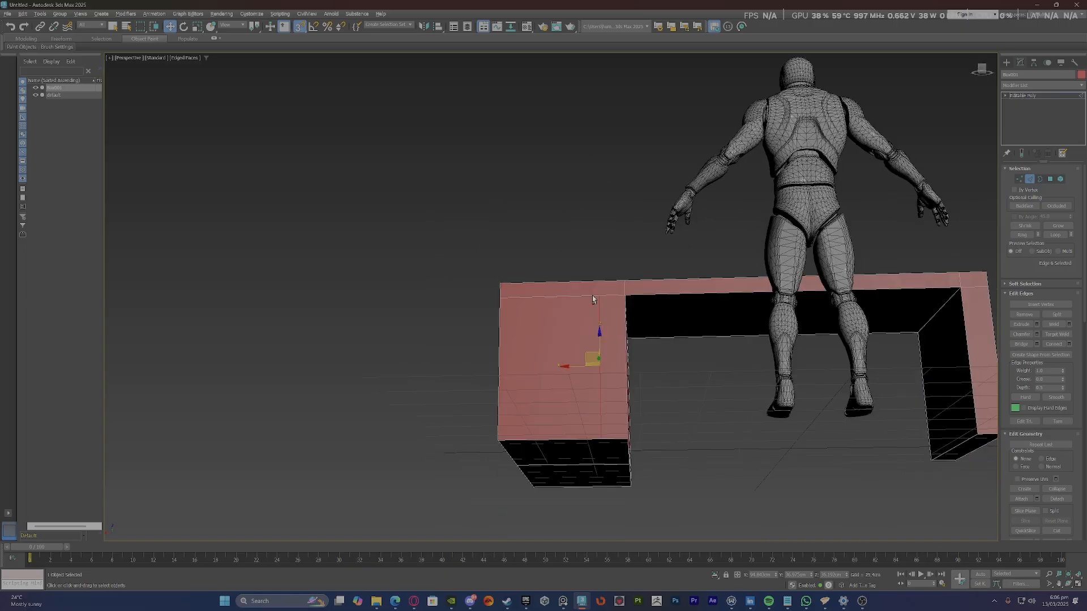
scroll(595, 295, up, 6)
scroll(613, 296, down, 5)
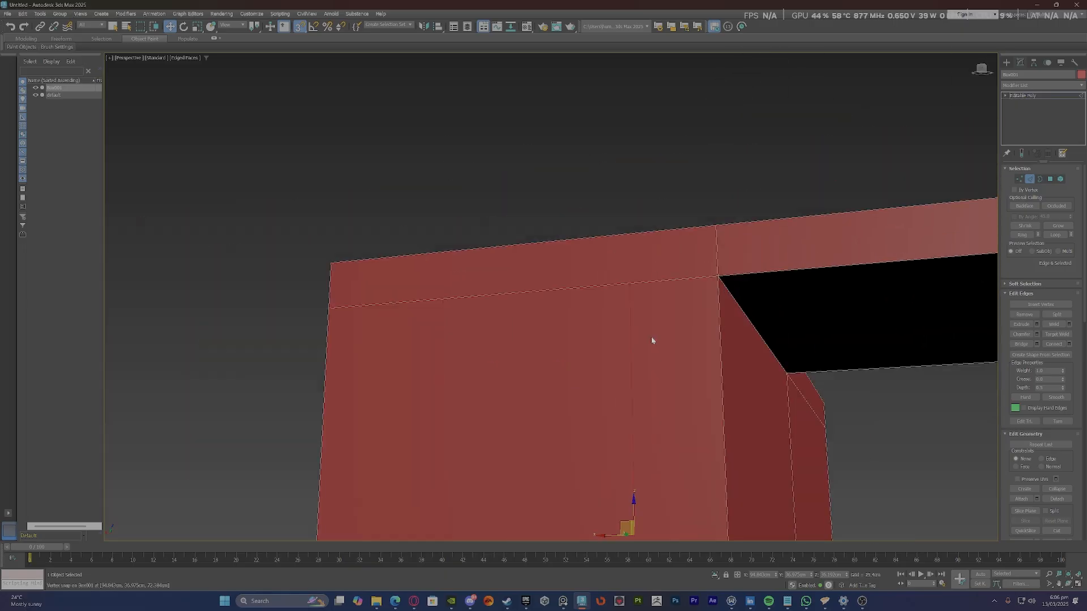
alt+middle_drag(650, 339, 656, 357)
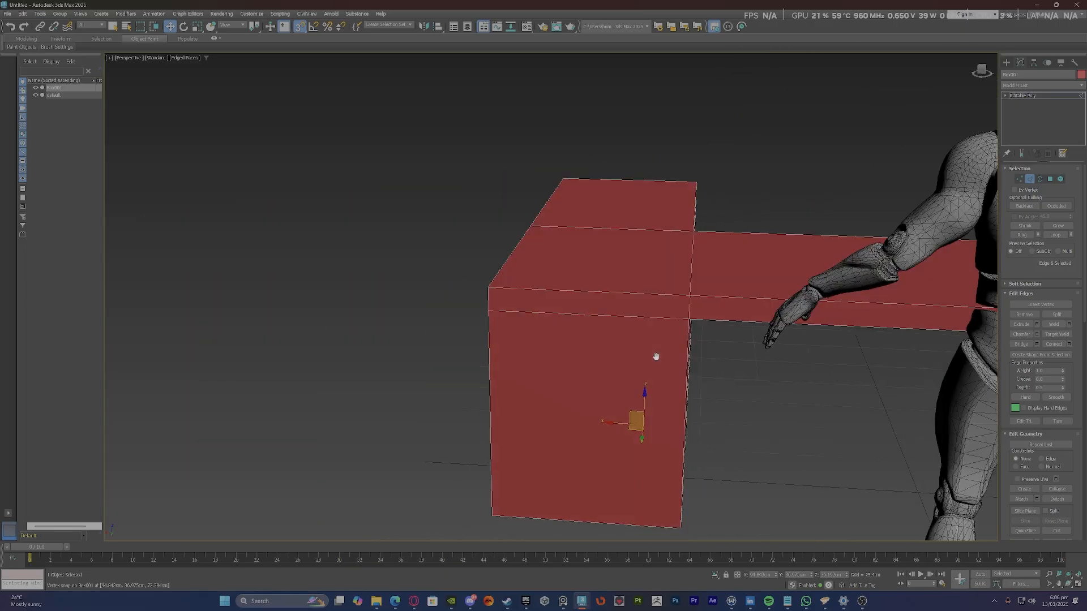
click(687, 376)
scroll(655, 332, up, 5)
click(632, 315)
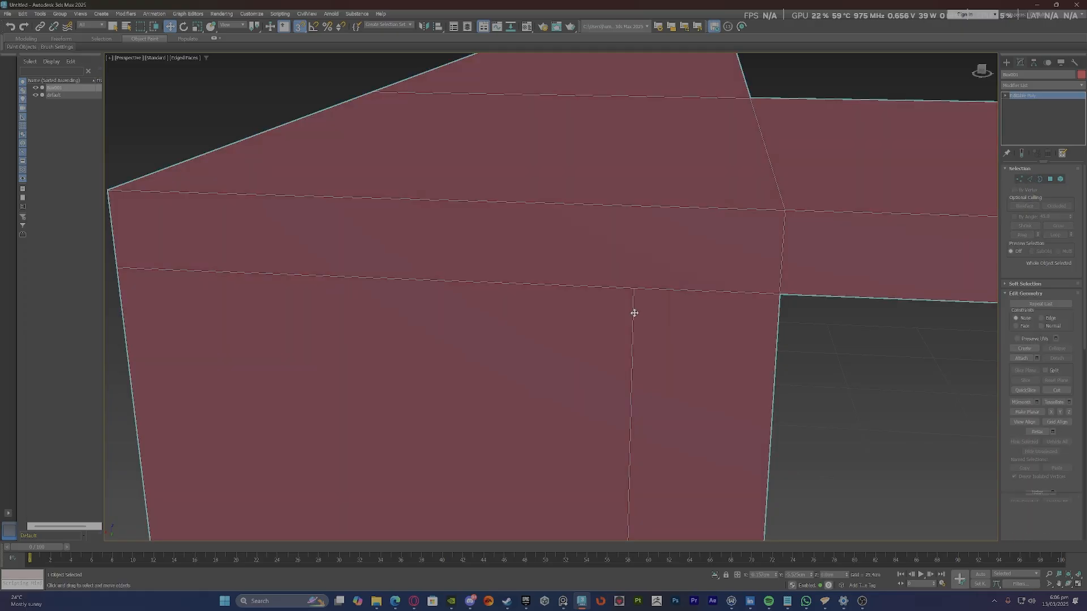
key(BackSpace)
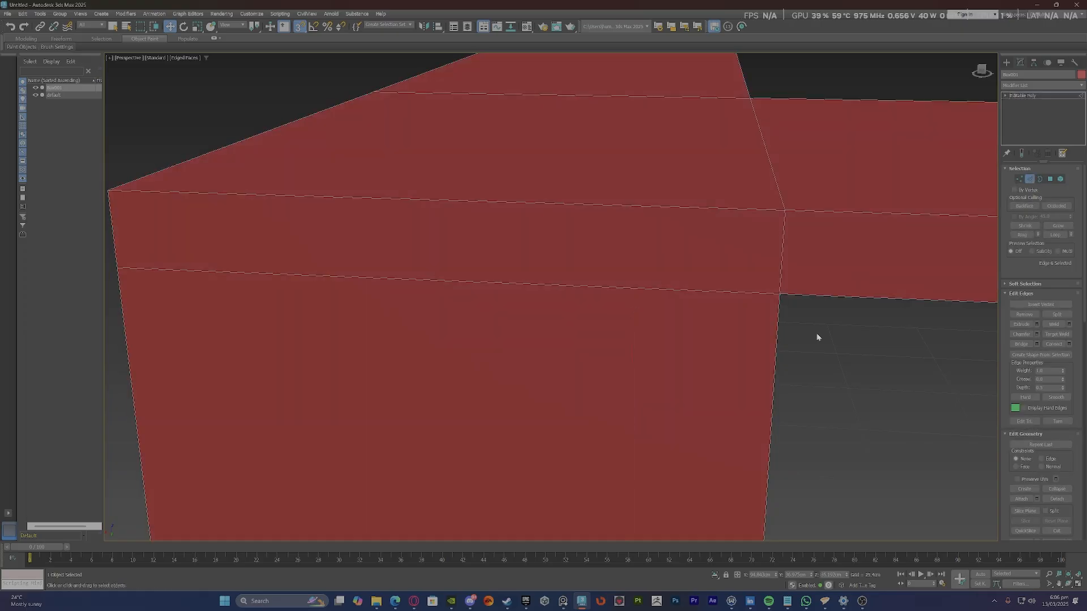
Delete the narrow vertical polygon next to the inner corner on the desk box's end face.
scroll(544, 254, down, 5)
middle_drag(543, 255, 554, 185)
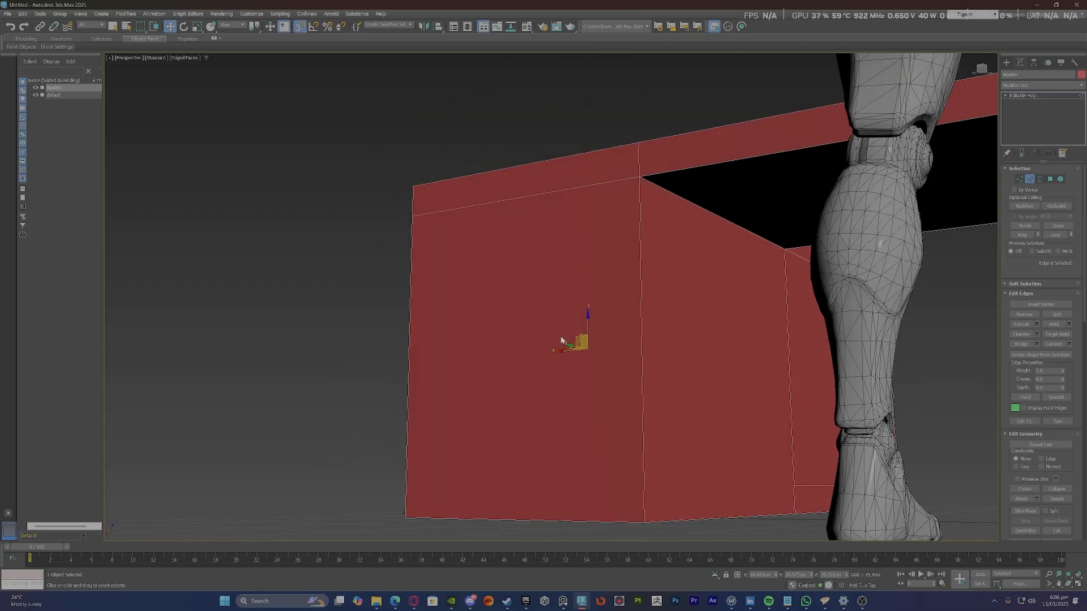
key(4)
click(611, 328)
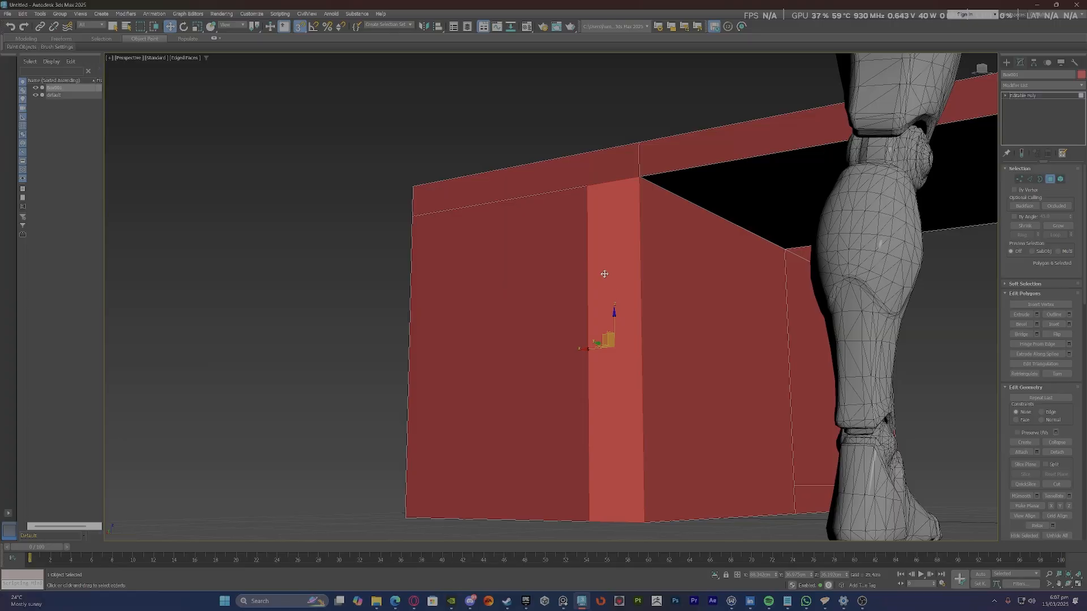
key(Delete)
alt+middle_drag(605, 274, 604, 215)
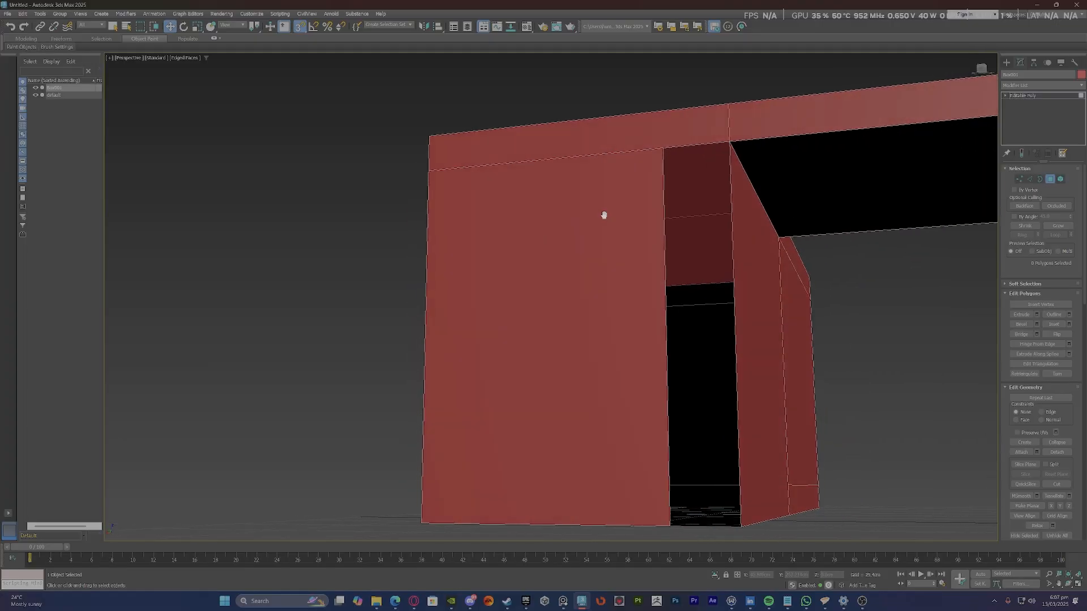
Close the gap by target-welding the end face's upper and lower loose vertices to the matching corner vertices of the box.
key(1)
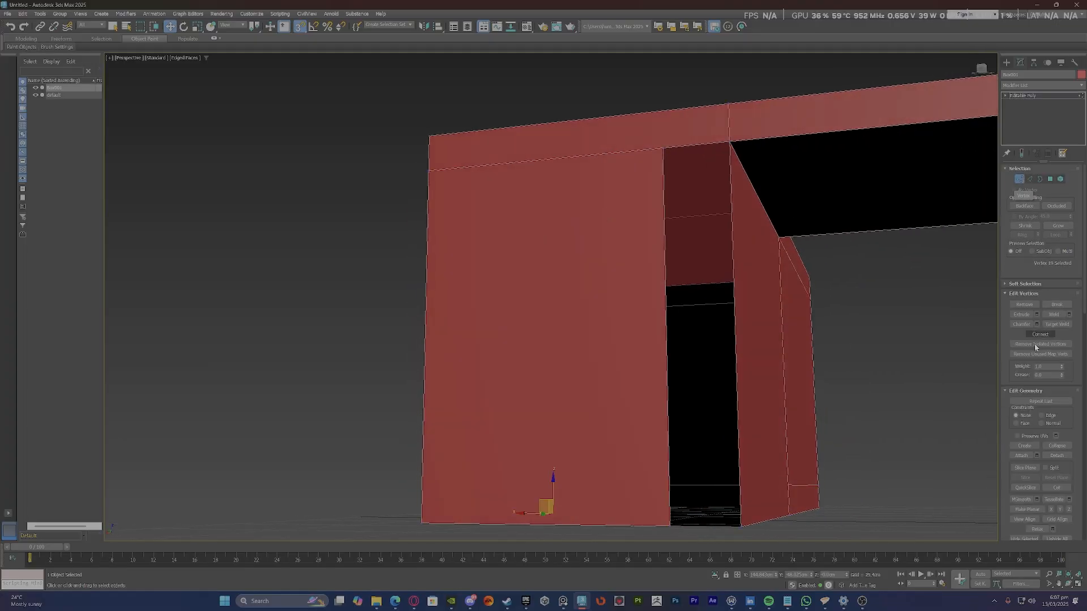
click(1057, 325)
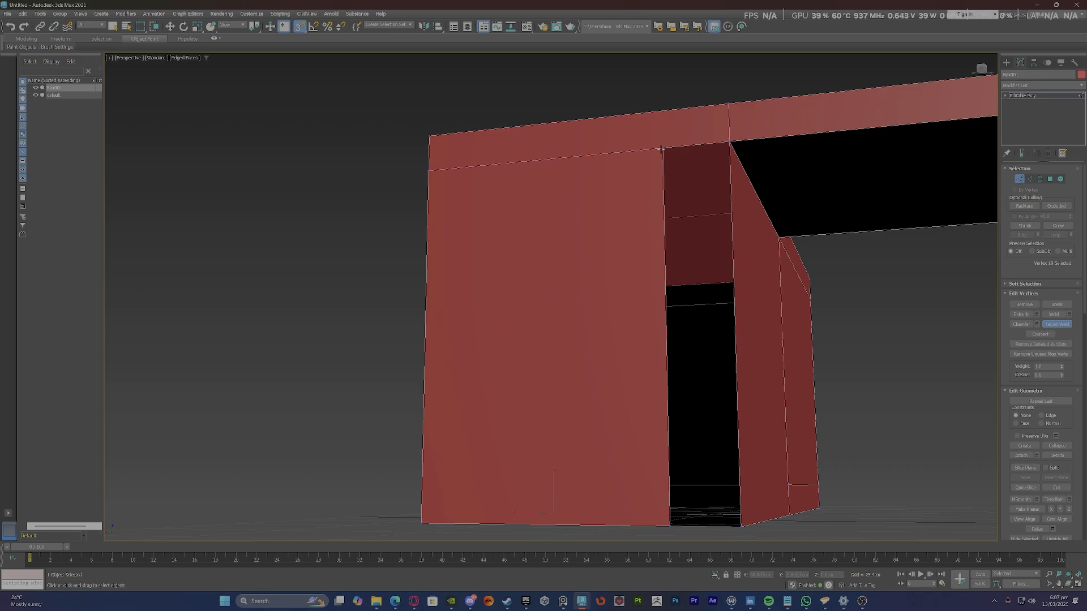
click(731, 141)
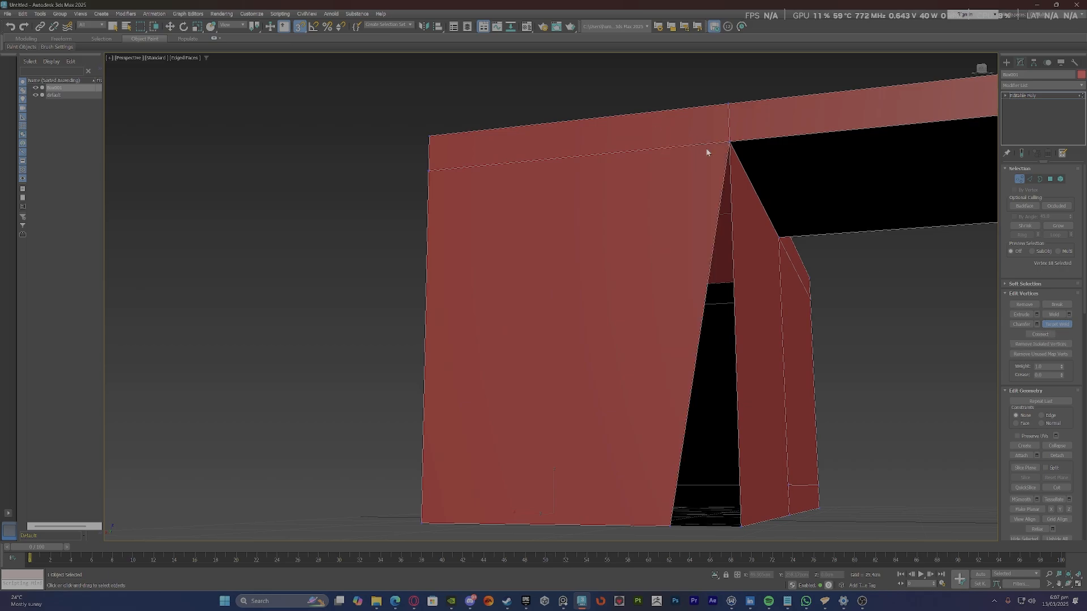
alt+middle_drag(708, 151, 704, 315)
scroll(694, 289, up, 5)
scroll(664, 344, down, 5)
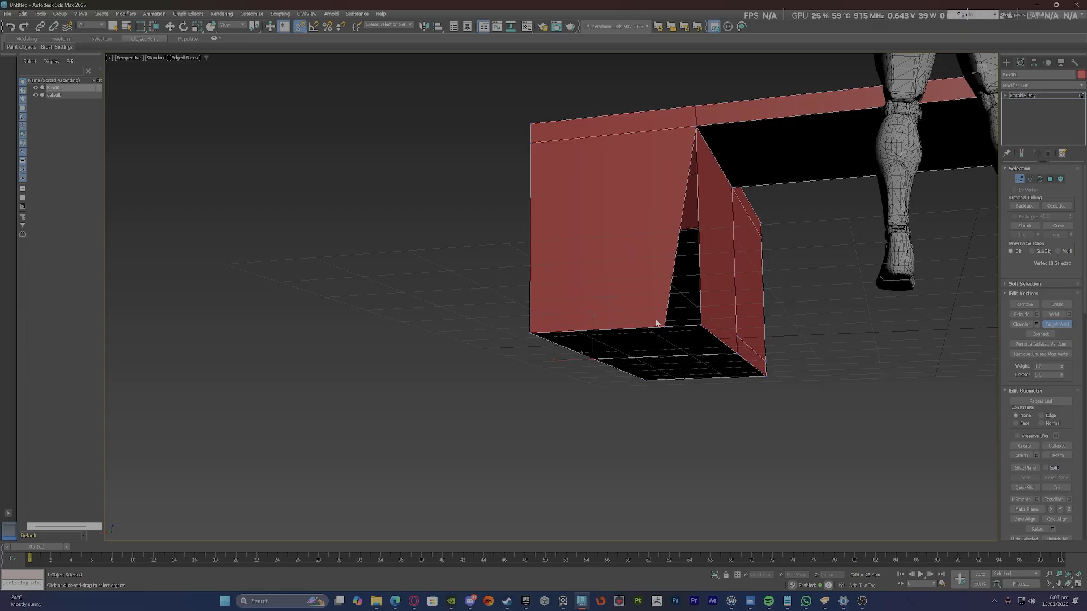
scroll(657, 323, up, 3)
click(674, 336)
click(742, 332)
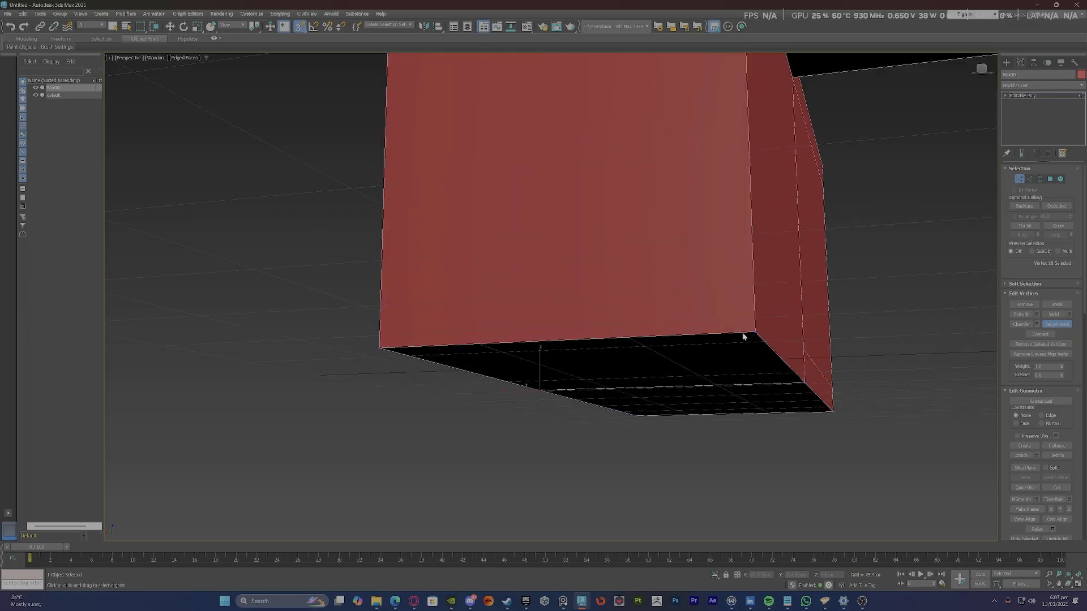
scroll(743, 332, down, 4)
scroll(681, 302, up, 1)
alt+middle_drag(682, 303, 657, 277)
scroll(656, 277, up, 5)
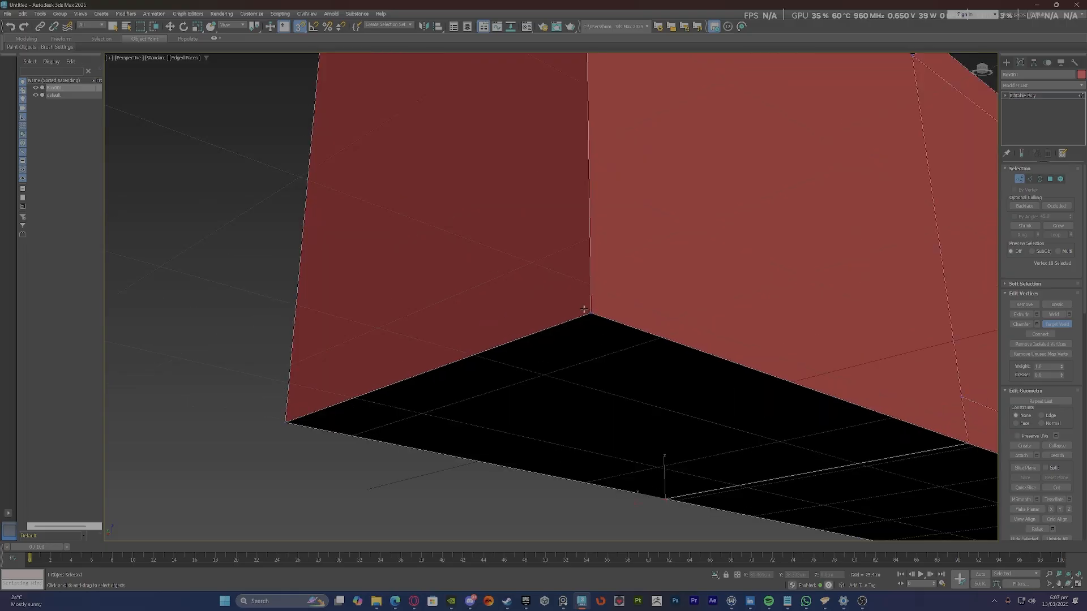
scroll(553, 197, down, 8)
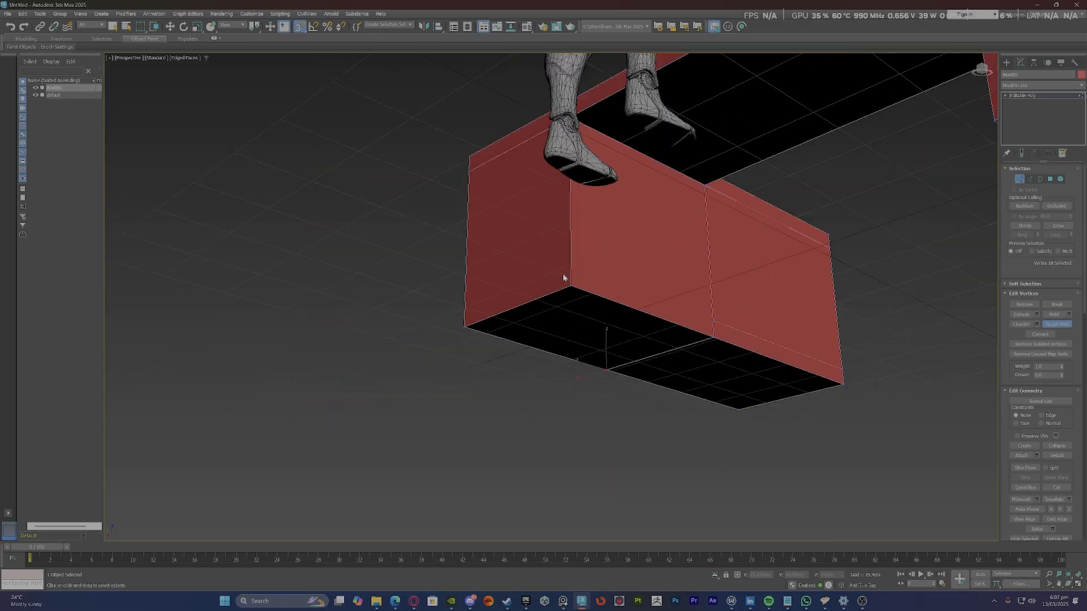
Connect the vertical edges of the box section beneath the desktop with two horizontal edge loops.
alt+middle_drag(602, 274, 572, 292)
key(2)
key(w)
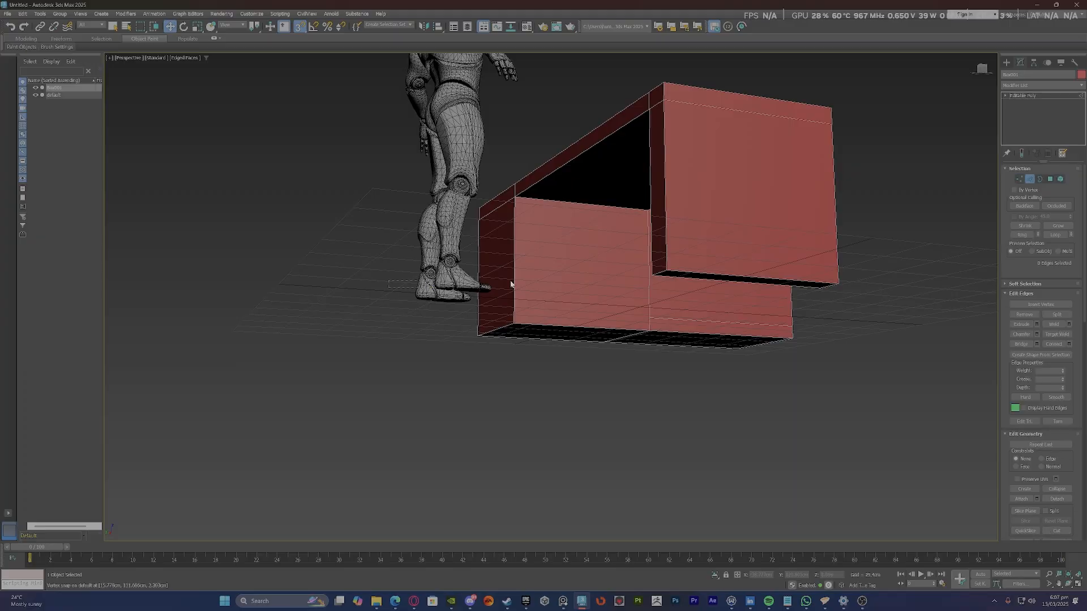
double_click(666, 289)
mouse_move(640, 289)
alt+middle_down()
mouse_move(670, 289)
mouse_move(626, 281)
alt+middle_up()
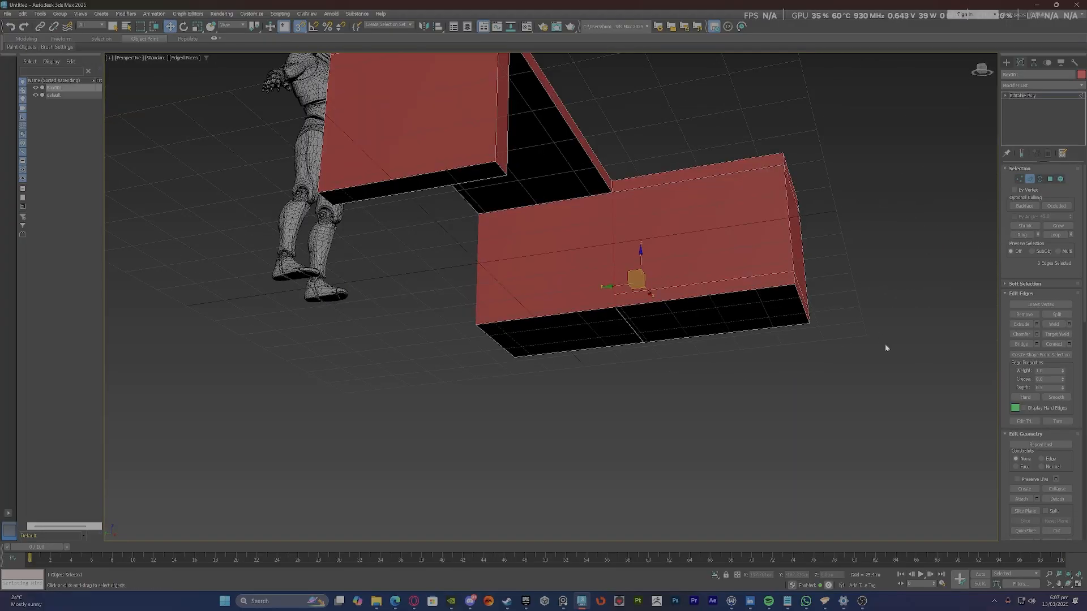
alt+middle_drag(886, 348, 840, 313)
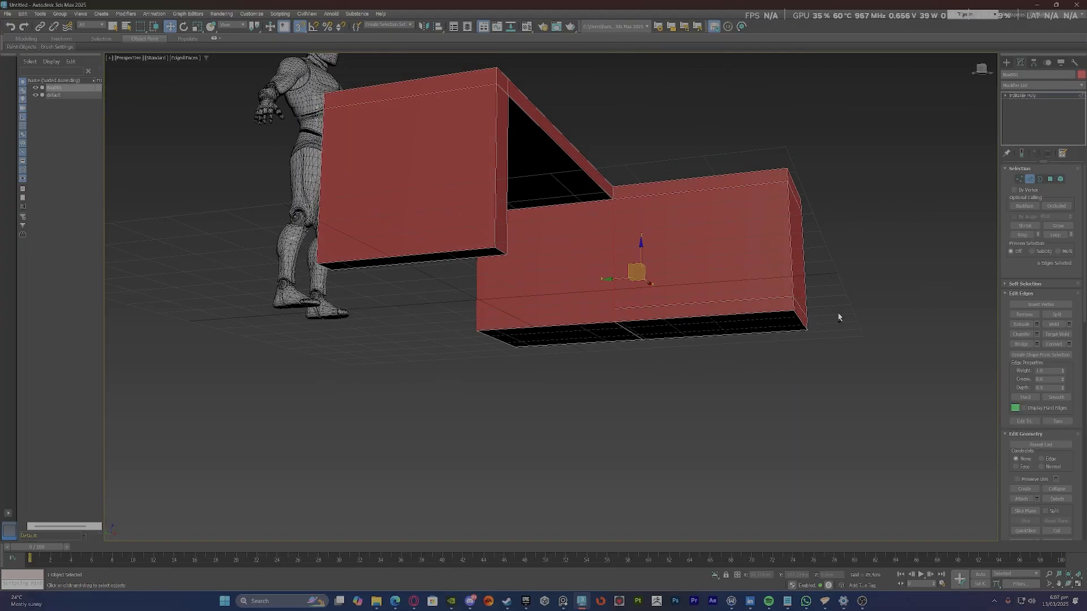
click(1069, 345)
scroll(538, 345, up, 6)
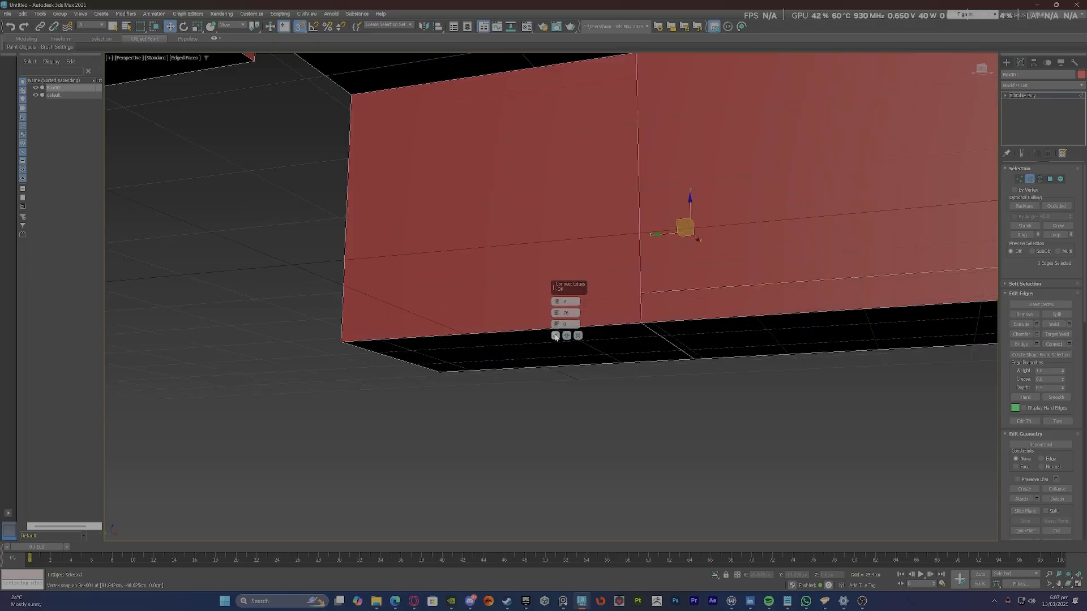
click(555, 336)
Try to line up the new lower edge loop with the lower loop of the adjoining front box section.
scroll(558, 303, down, 8)
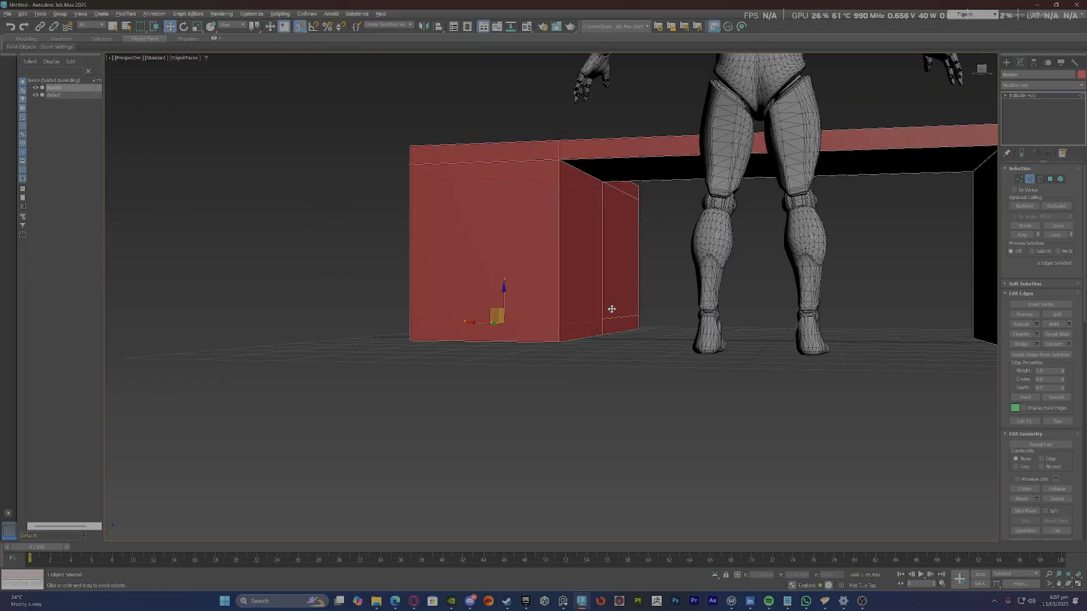
mouse_move(612, 309)
alt+middle_down()
mouse_move(553, 303)
mouse_move(630, 308)
alt+middle_up()
alt+middle_drag(548, 313, 631, 314)
scroll(345, 310, up, 6)
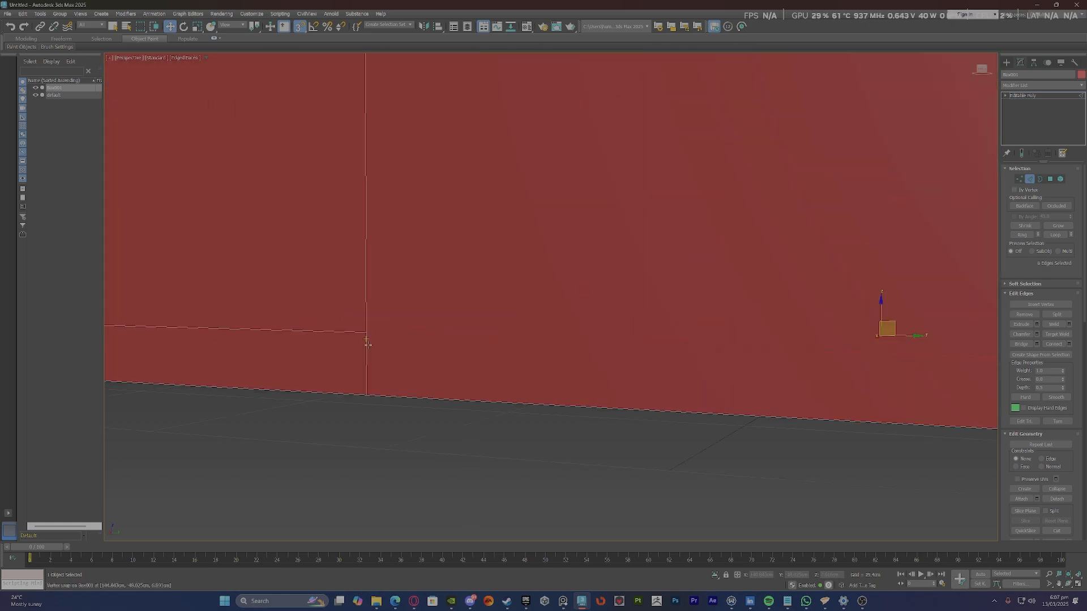
scroll(367, 342, up, 2)
scroll(367, 335, down, 5)
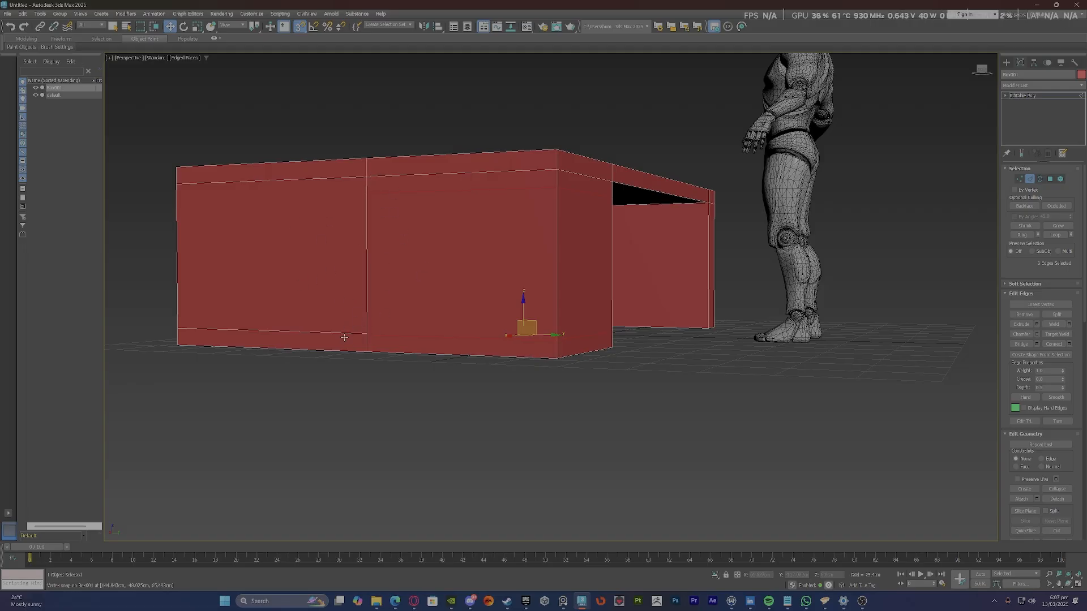
scroll(382, 330, up, 3)
scroll(369, 332, down, 6)
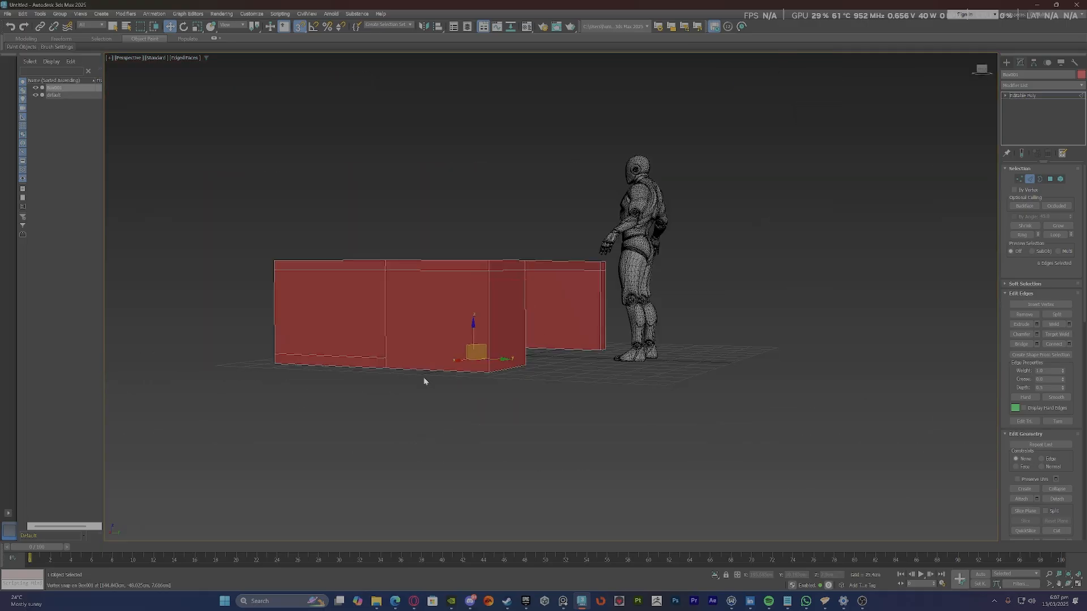
scroll(440, 358, up, 8)
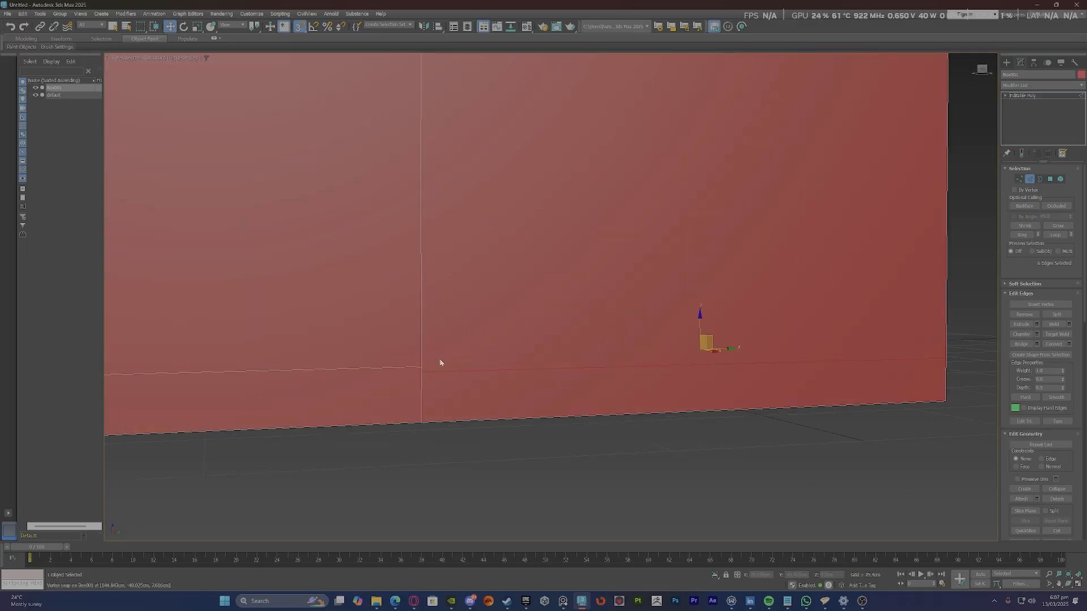
scroll(399, 342, down, 8)
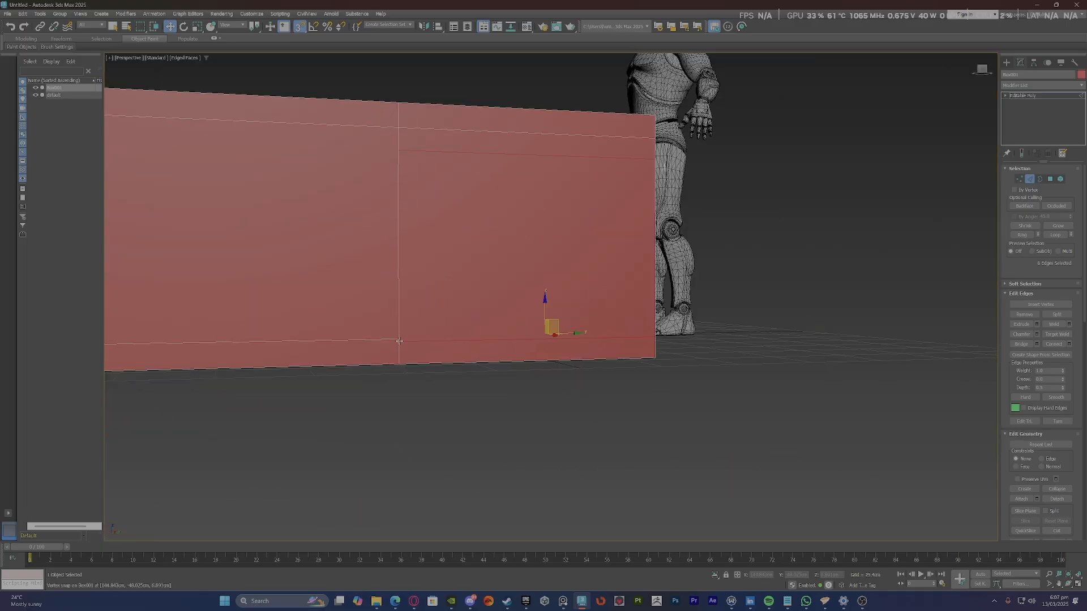
scroll(405, 297, up, 3)
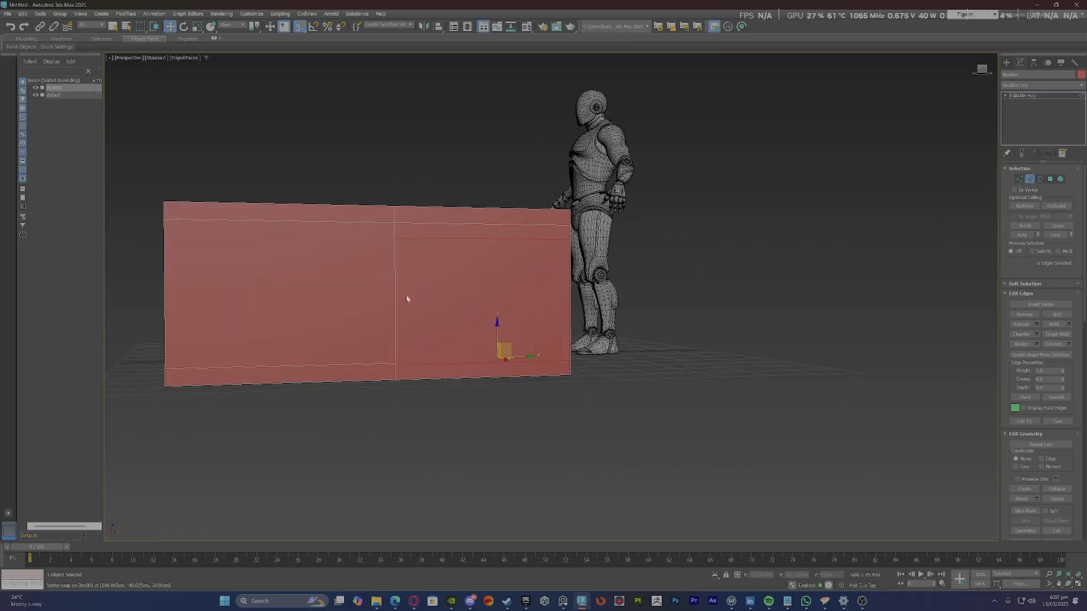
Remove the surplus upper edge loop from the box section beneath the desktop.
double_click(426, 237)
alt+middle_drag(425, 239, 500, 257)
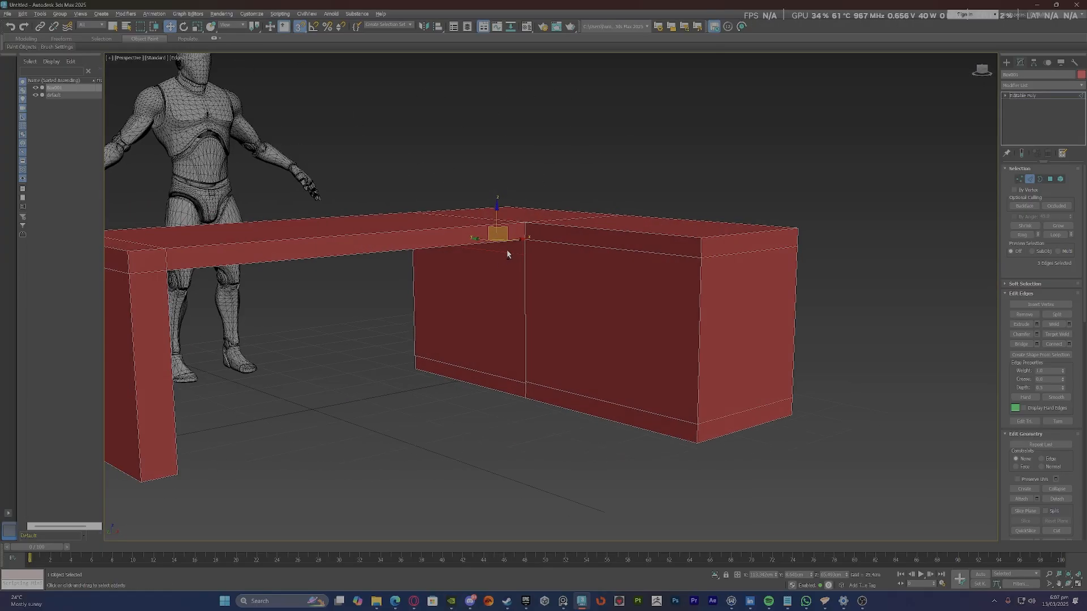
click(499, 250)
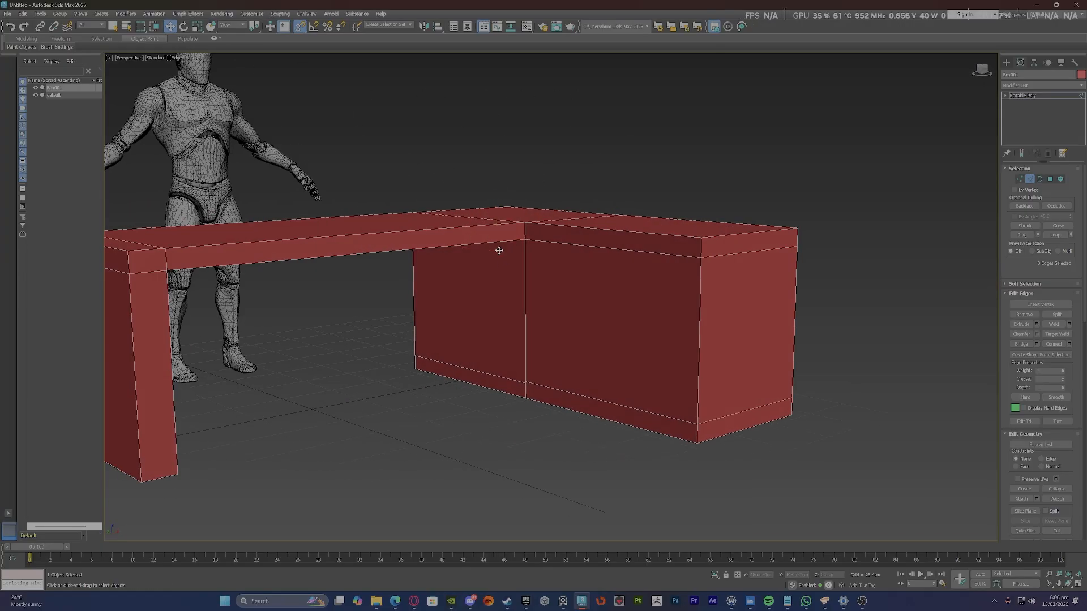
Snap the new lower edge loop to the height of the adjoining section's lower loop at the joint.
scroll(501, 252, up, 5)
alt+middle_drag(544, 249, 665, 233)
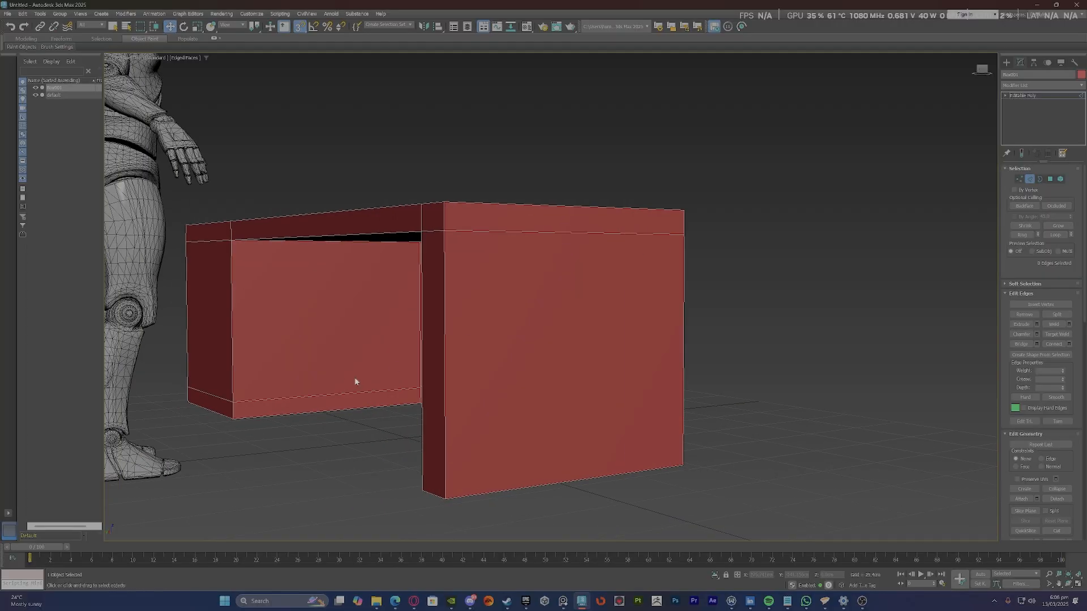
double_click(314, 394)
mouse_move(310, 389)
alt+middle_down()
mouse_move(391, 391)
mouse_move(291, 388)
alt+middle_up()
scroll(340, 405, up, 3)
scroll(339, 405, up, 2)
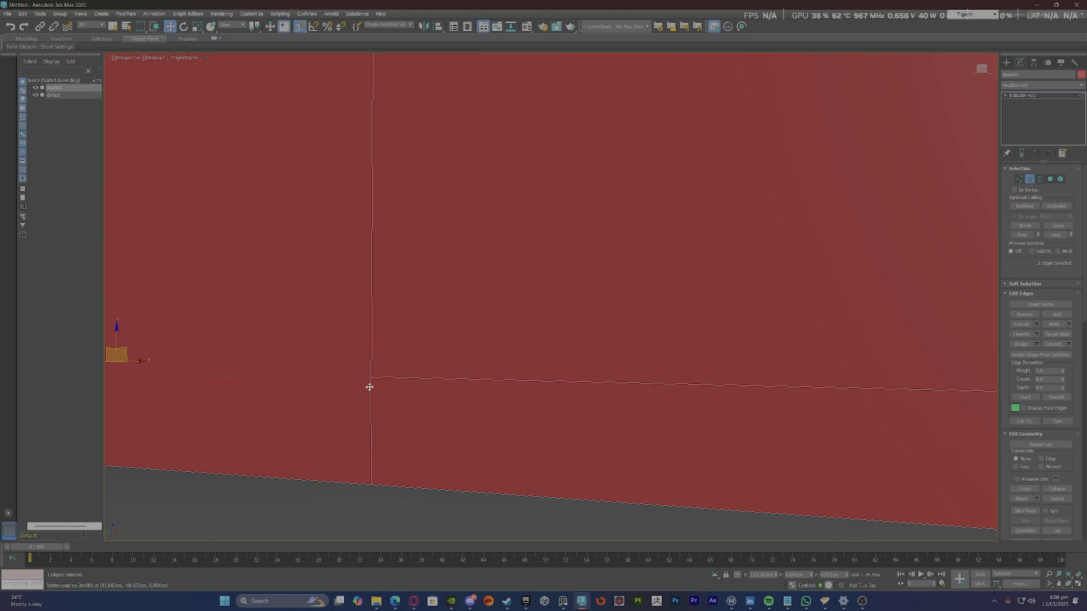
scroll(369, 387, down, 5)
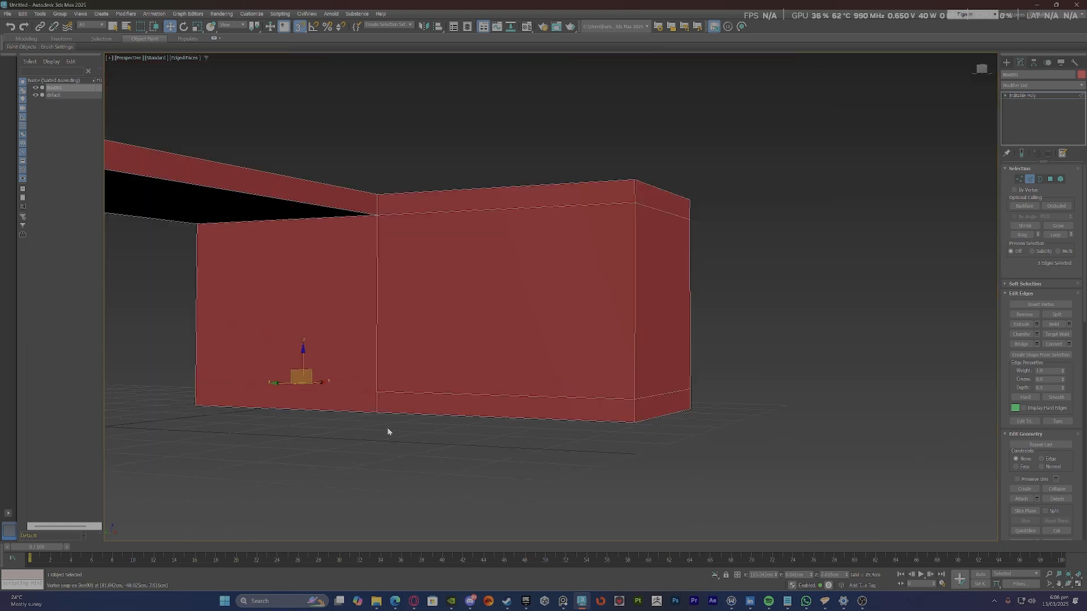
click(361, 360)
Select the vertices along the joint between the box sections and desk, and weld the coinciding ones.
alt+middle_drag(403, 296, 716, 282)
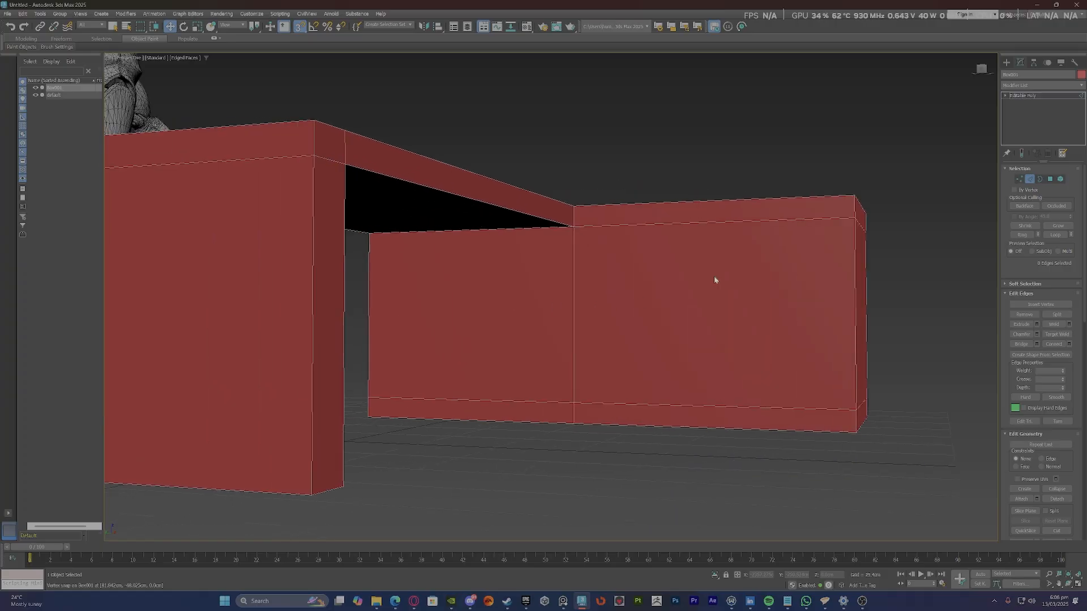
click(1030, 96)
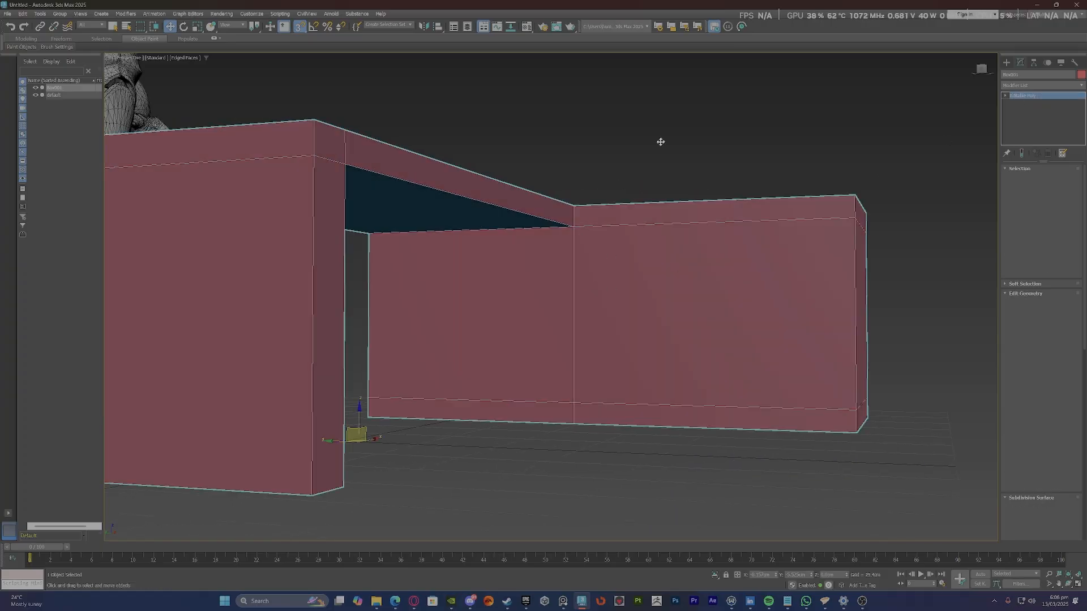
key(1)
drag(525, 484, 526, 481)
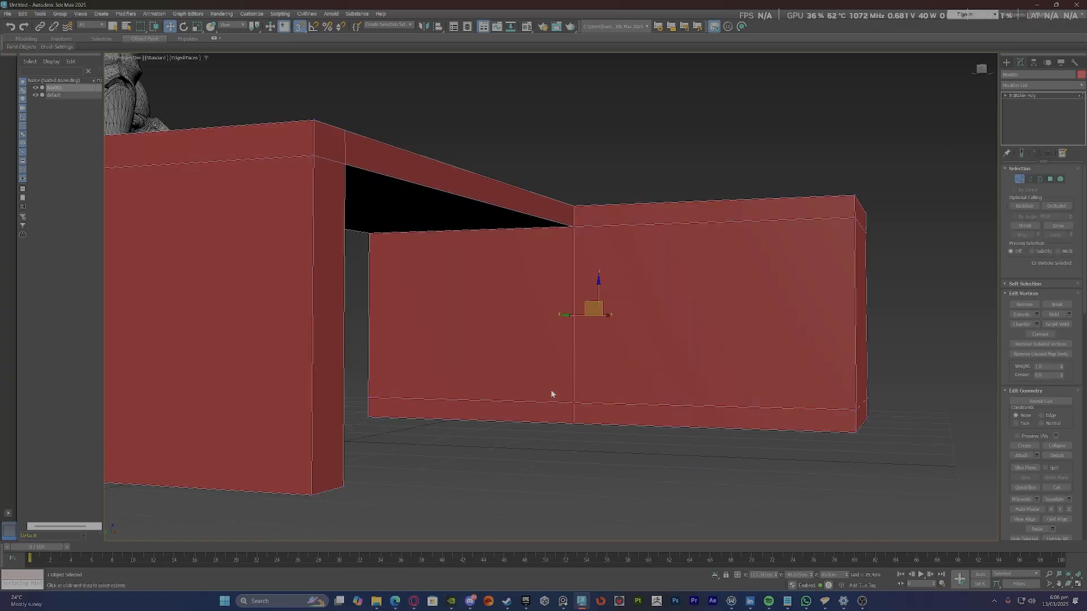
alt+middle_drag(553, 393, 626, 303)
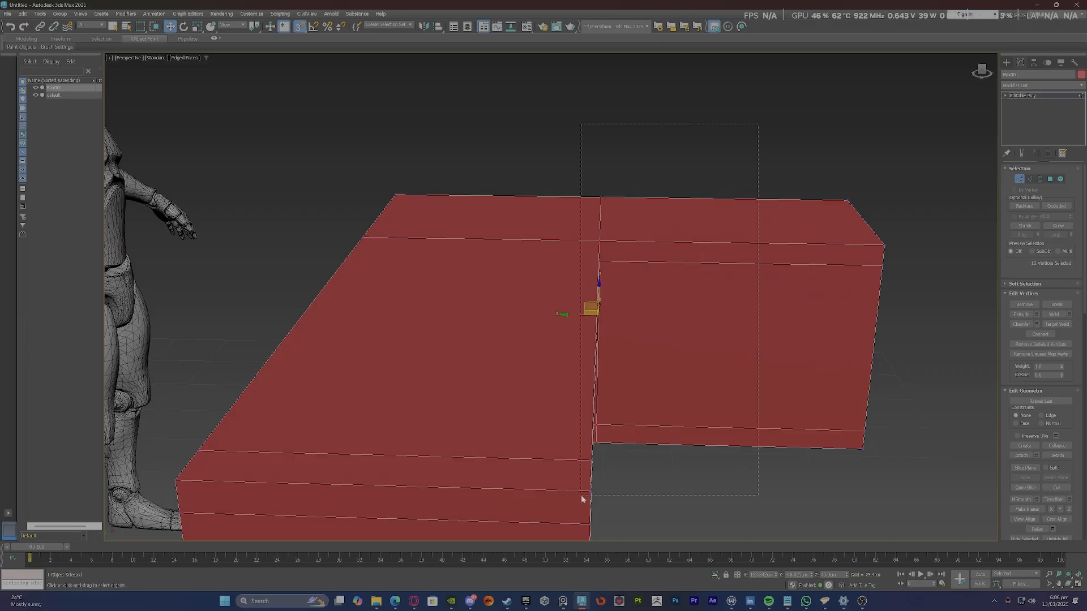
drag(582, 500, 581, 498)
alt+middle_drag(638, 436, 723, 400)
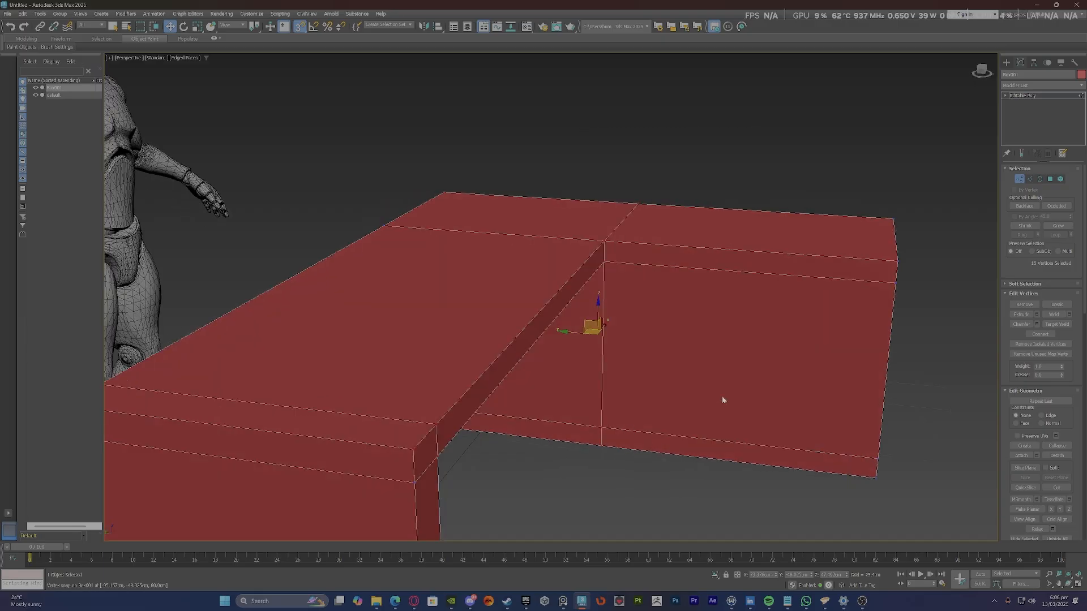
click(1068, 315)
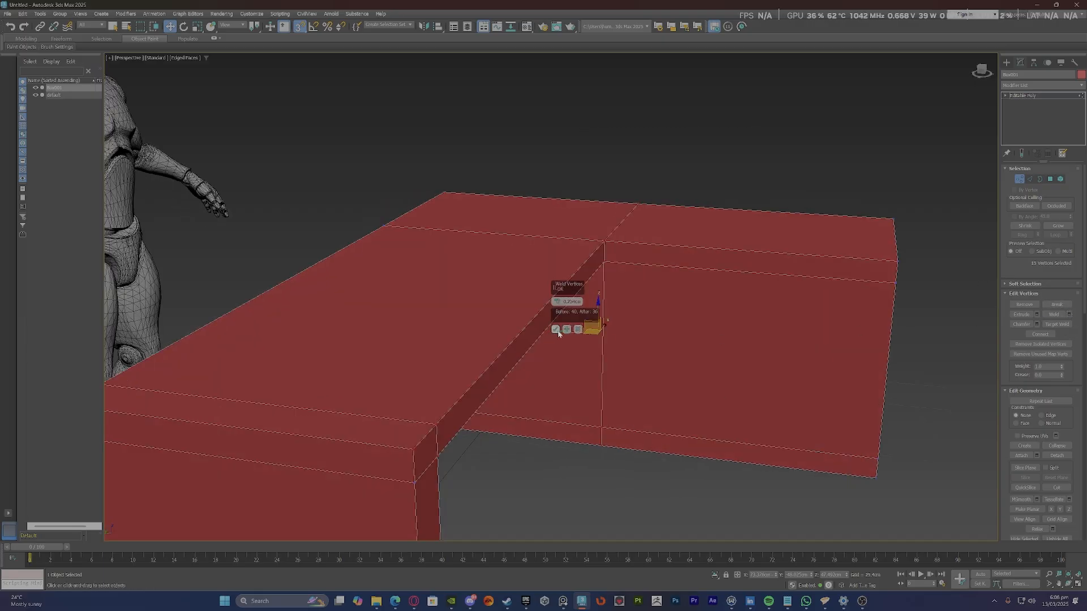
click(555, 329)
Check the welded vertex where the two lower edge loops meet on the box's inner face.
click(593, 353)
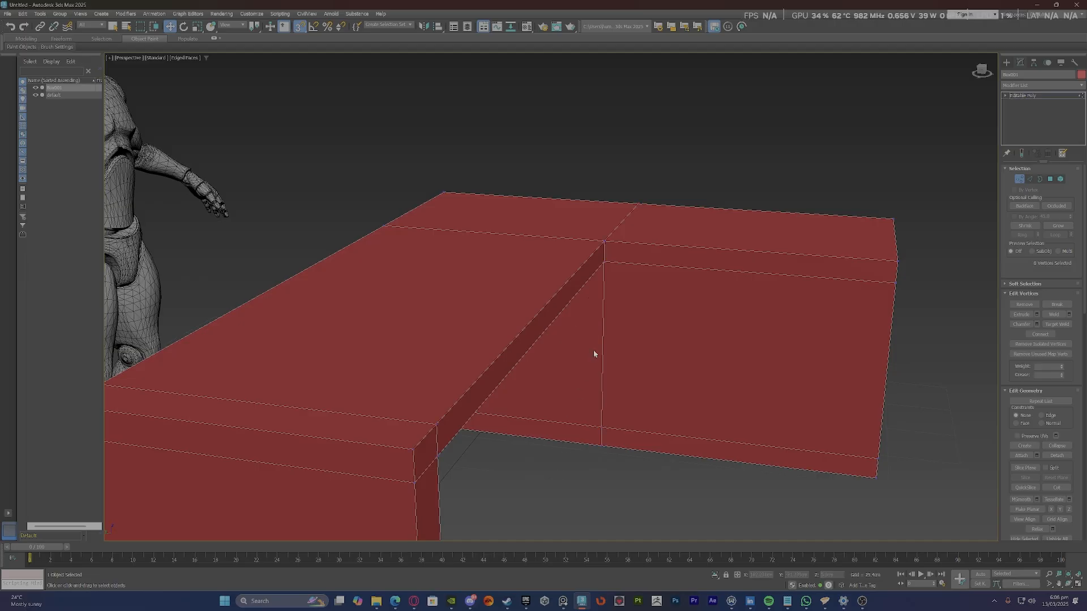
scroll(590, 345, up, 8)
click(666, 428)
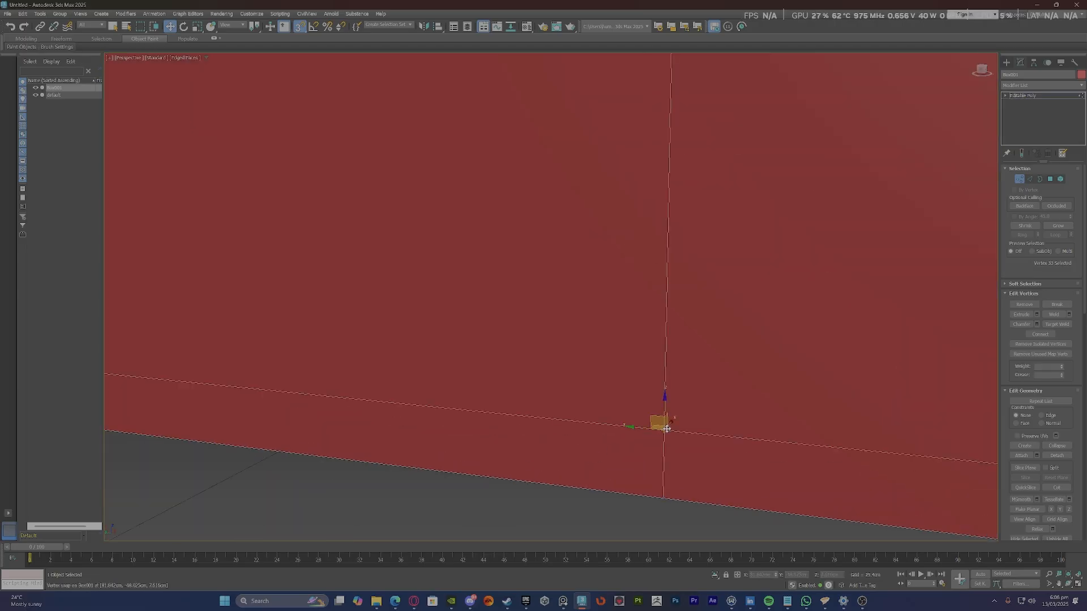
alt+middle_drag(661, 437, 687, 435)
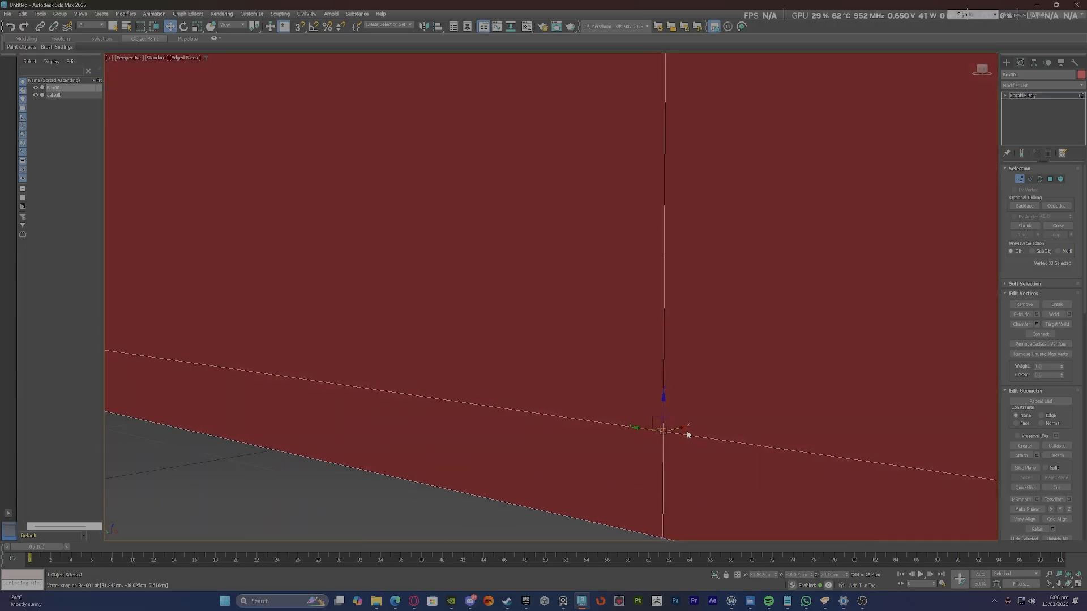
Test the weld at the lower joint vertex by moving it sideways, undoing each move.
drag(678, 428, 563, 465)
key(ctrl+z)
drag(677, 427, 572, 451)
key(ctrl+z)
Inspect the whole desk and the rear of its box section from several sides, including from below.
scroll(484, 396, down, 6)
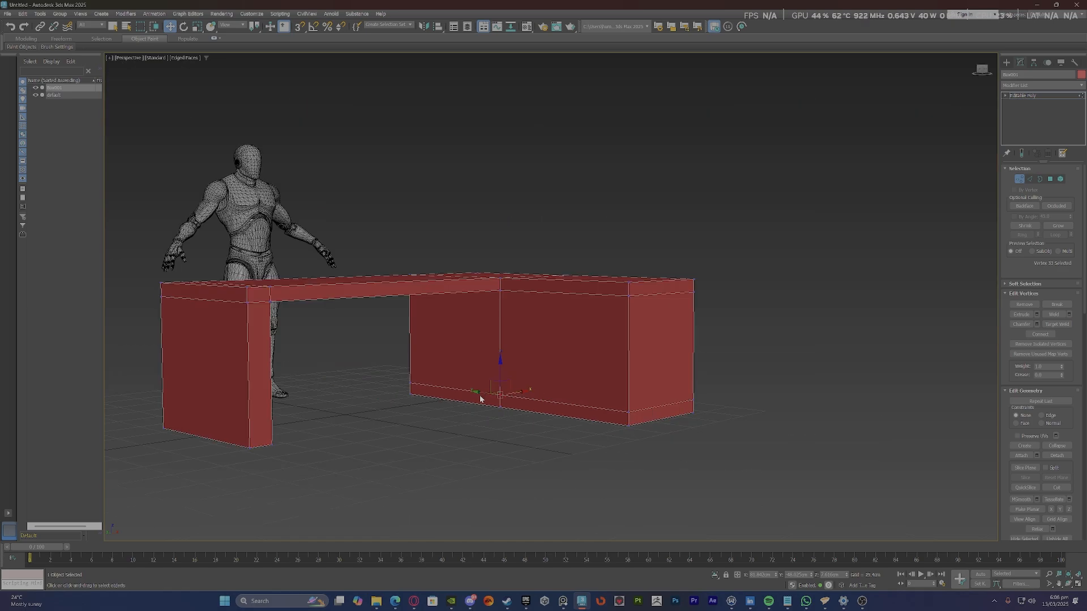
scroll(482, 393, up, 4)
scroll(492, 375, down, 4)
scroll(495, 375, down, 3)
scroll(503, 372, up, 3)
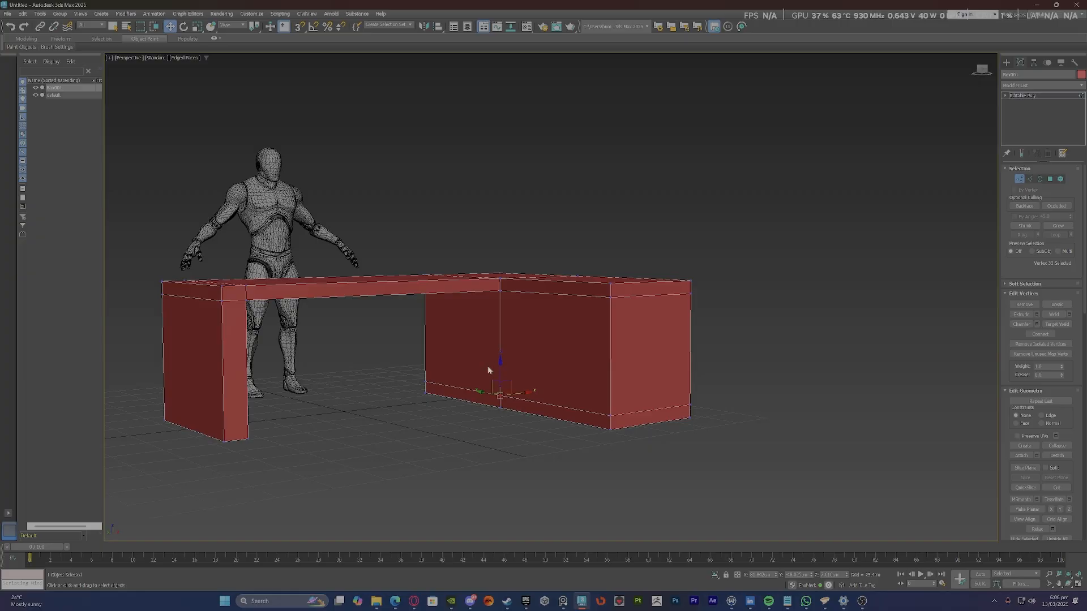
scroll(492, 369, down, 3)
alt+middle_drag(490, 368, 531, 340)
scroll(454, 351, up, 5)
alt+middle_drag(455, 351, 512, 316)
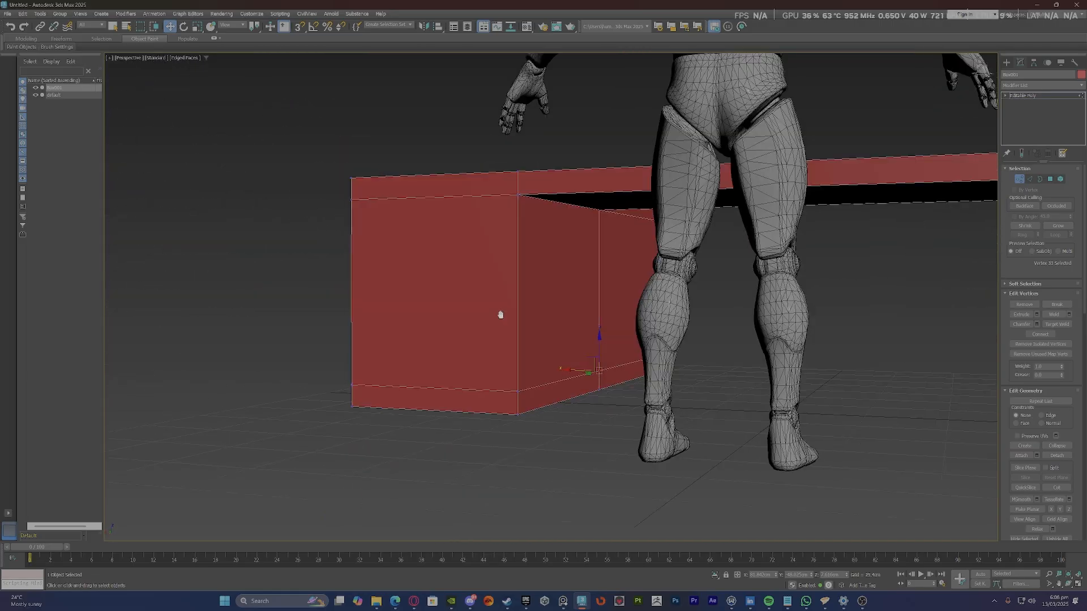
alt+middle_drag(418, 414, 611, 350)
scroll(513, 309, down, 5)
scroll(471, 300, up, 5)
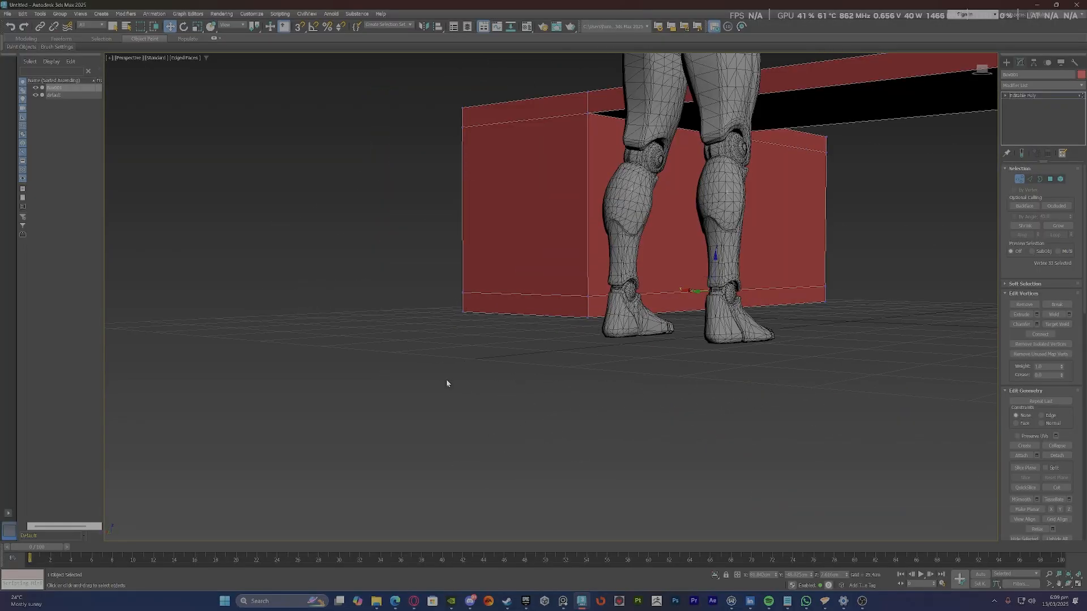
Select the polygons of the box's outer corner section beneath the desktop and delete them.
key(4)
drag(395, 402, 580, 283)
alt+middle_drag(557, 279, 613, 283)
alt+middle_drag(550, 267, 549, 266)
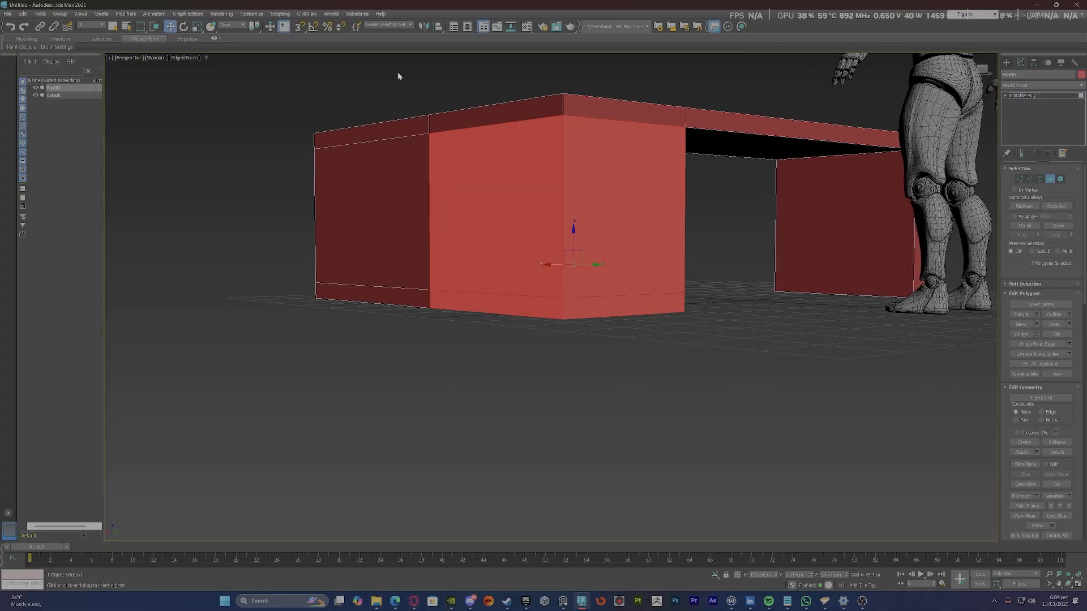
key(Delete)
alt+middle_drag(514, 224, 464, 184)
scroll(486, 191, up, 5)
scroll(587, 235, down, 5)
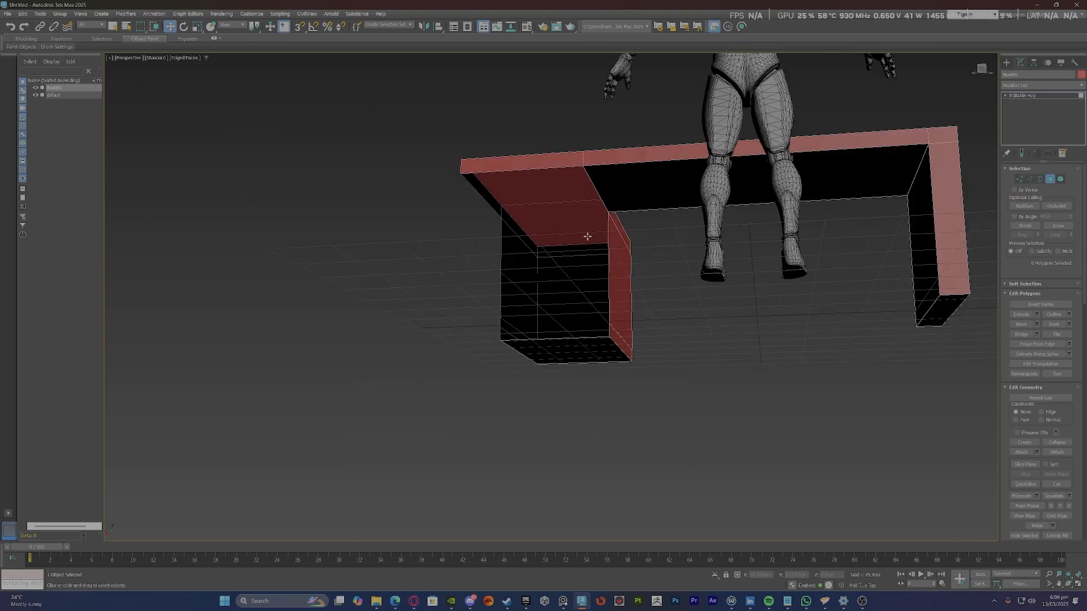
alt+middle_drag(587, 235, 588, 228)
double_click(587, 229)
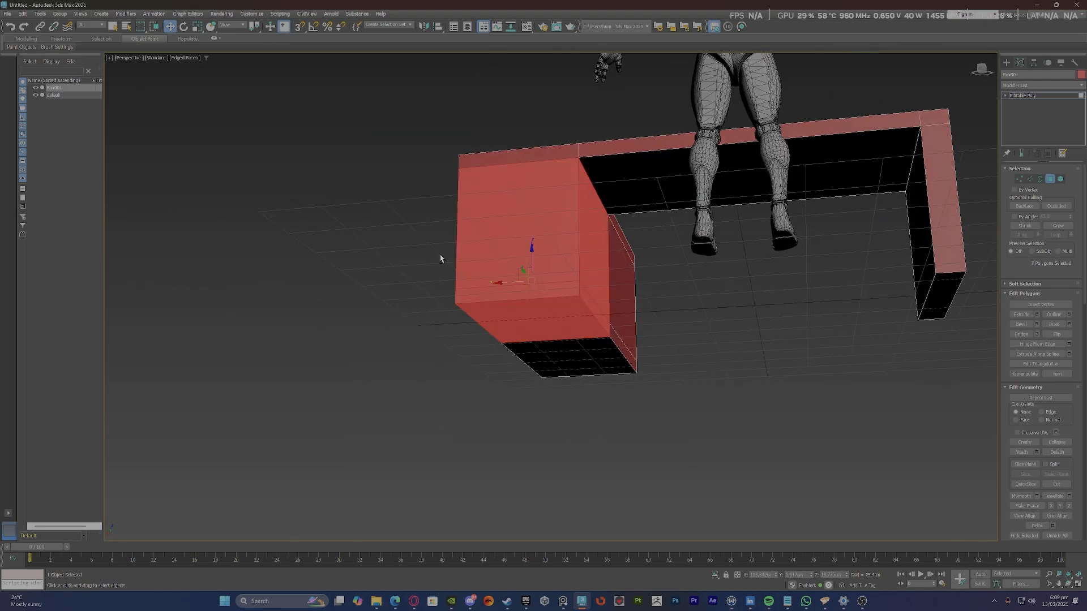
alt+middle_drag(439, 257, 400, 272)
alt+middle_drag(532, 255, 524, 214)
key(Delete)
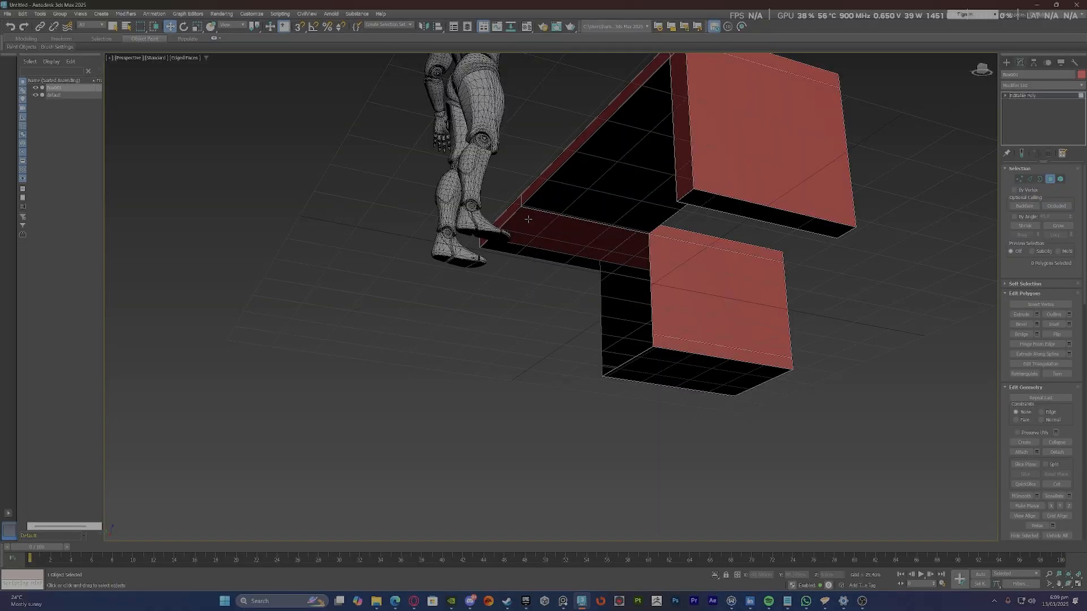
Bridge the two open edges beneath the desktop's corner to close its underside.
scroll(527, 219, up, 5)
key(2)
click(539, 197)
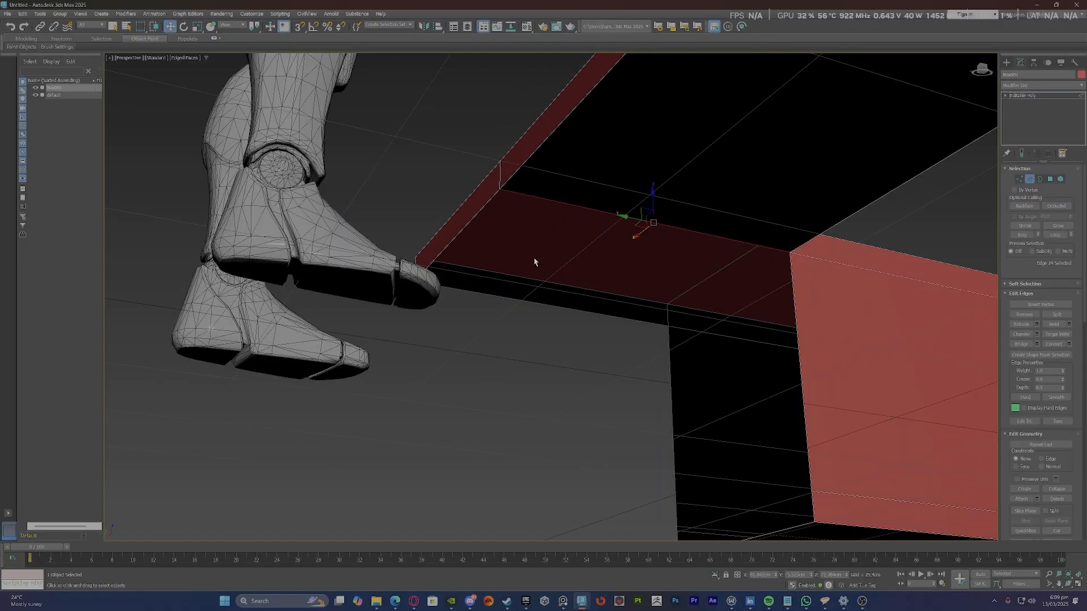
ctrl+click(527, 300)
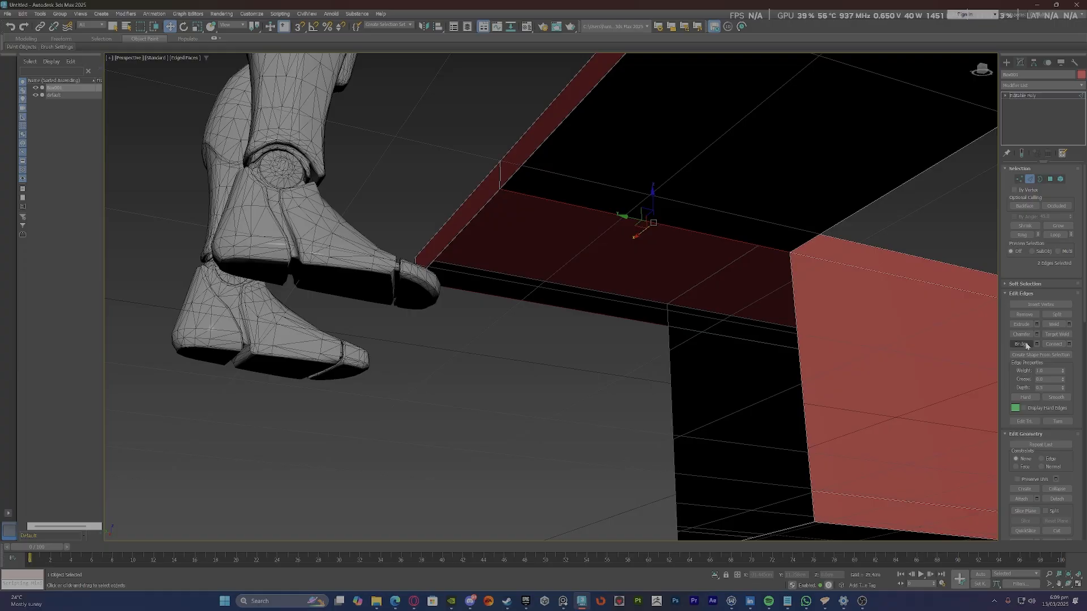
key(ctrl+z)
Extend the upper edge of the box's open side downward as a new face, snapped to the lower edge loop's height.
mouse_move(627, 314)
alt+middle_down()
mouse_move(591, 333)
mouse_move(643, 379)
mouse_move(612, 317)
alt+middle_up()
click(591, 333)
alt+middle_drag(616, 358, 520, 373)
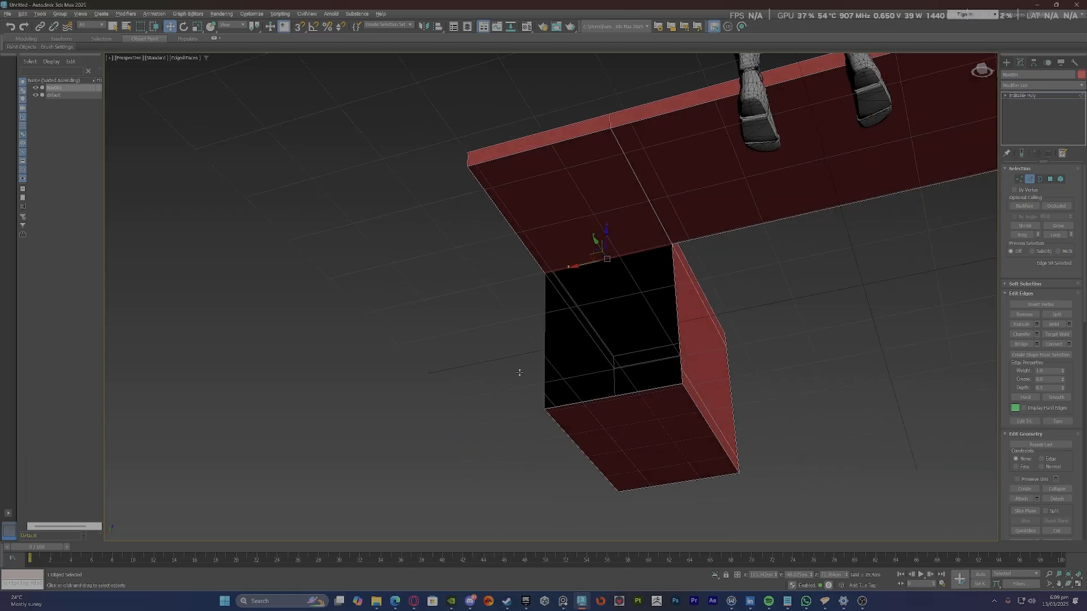
alt+middle_drag(672, 383, 647, 389)
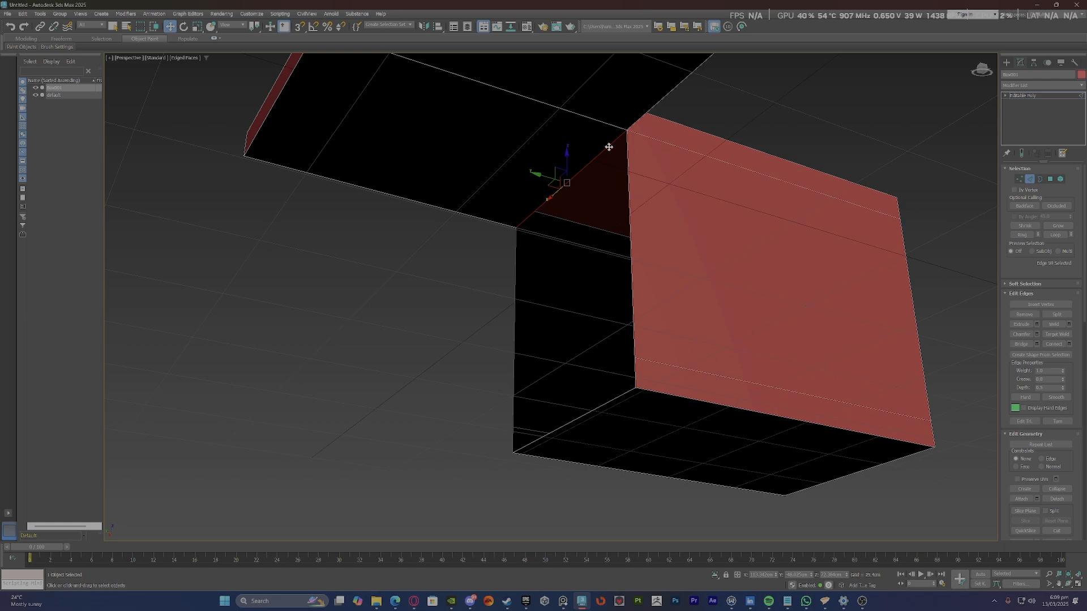
scroll(608, 147, up, 6)
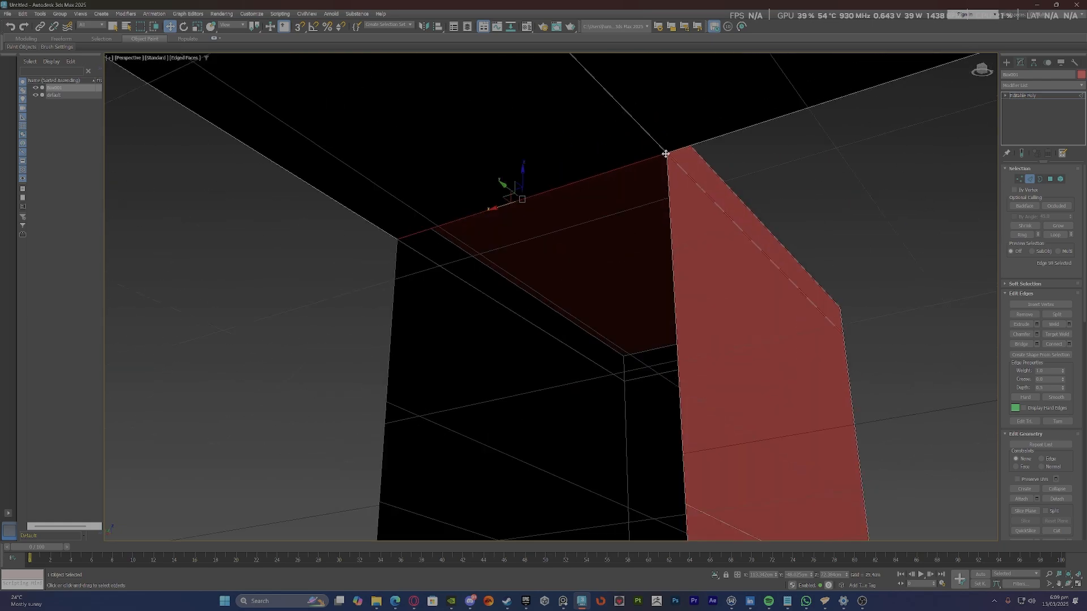
key(s)
scroll(666, 154, down, 5)
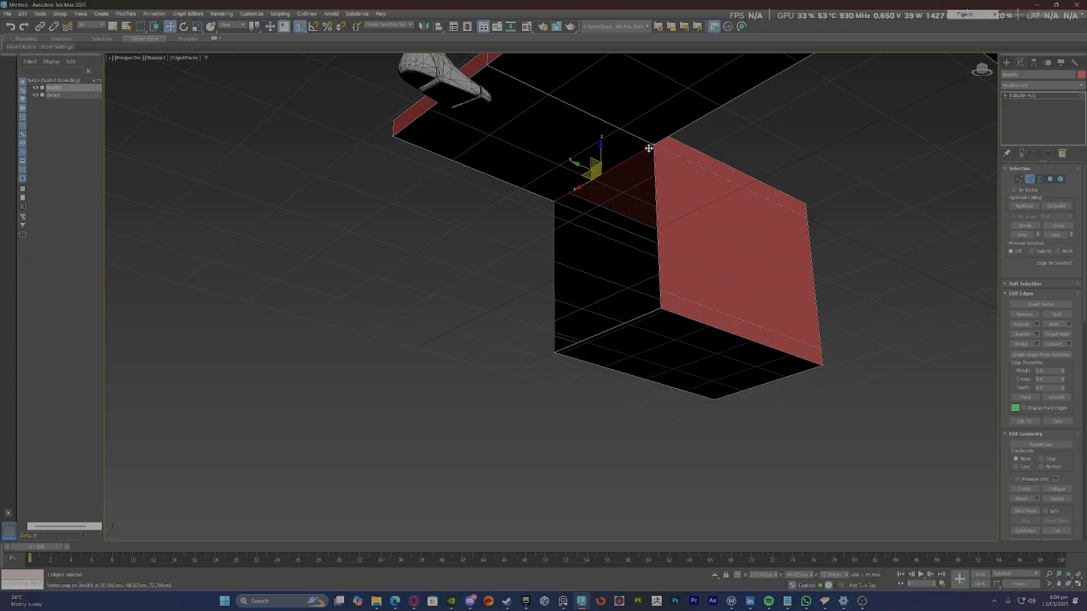
scroll(654, 145, up, 4)
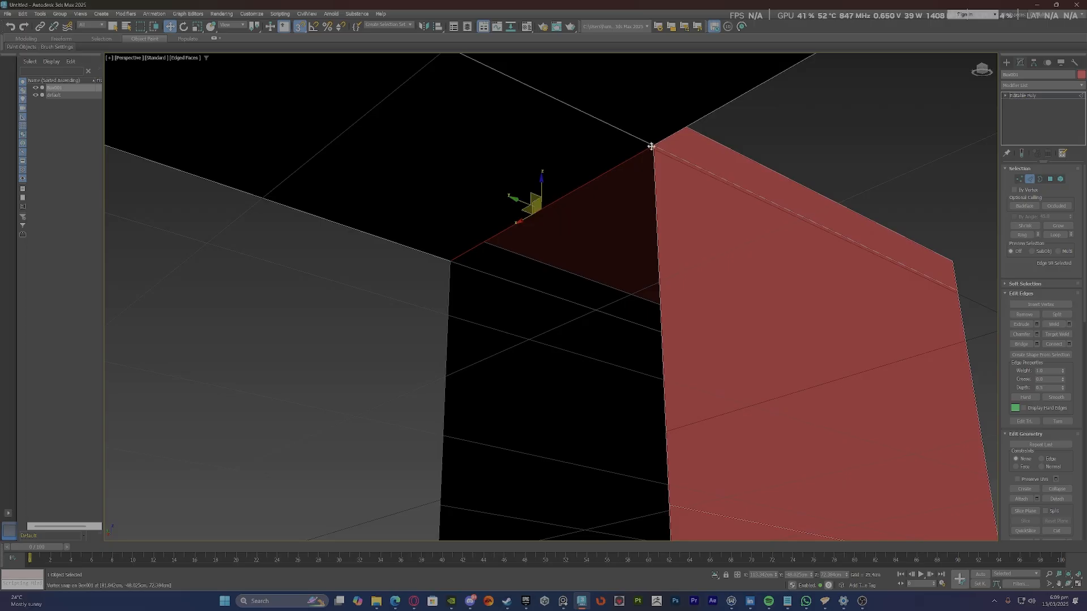
shift+drag(651, 146, 700, 356)
Extend the new face's lower edge by another face, snapped to the bottom corner of the box.
scroll(646, 206, down, 5)
scroll(643, 265, up, 6)
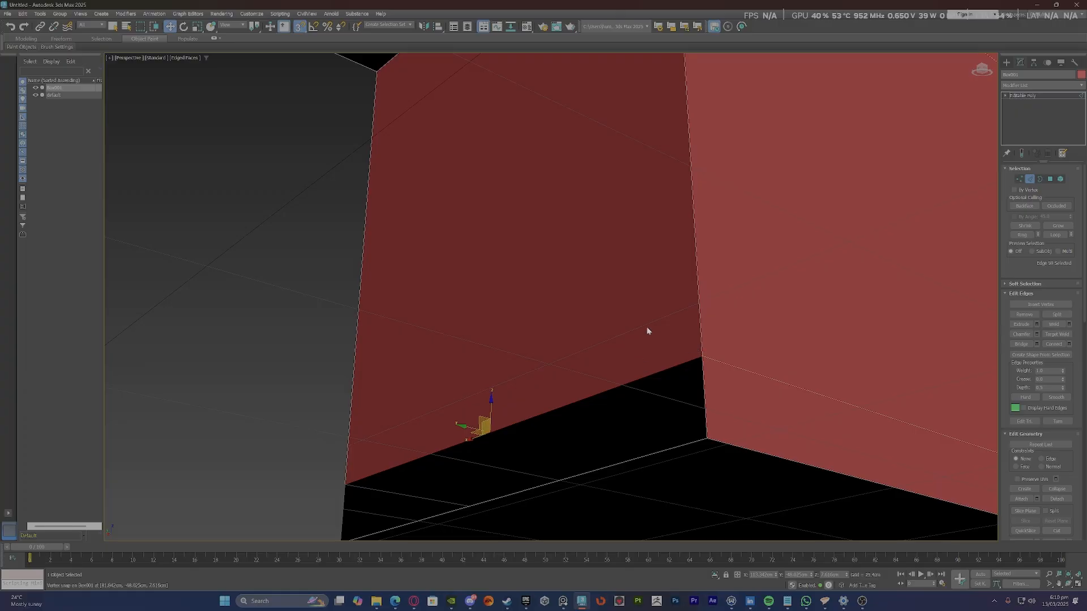
scroll(647, 331, down, 2)
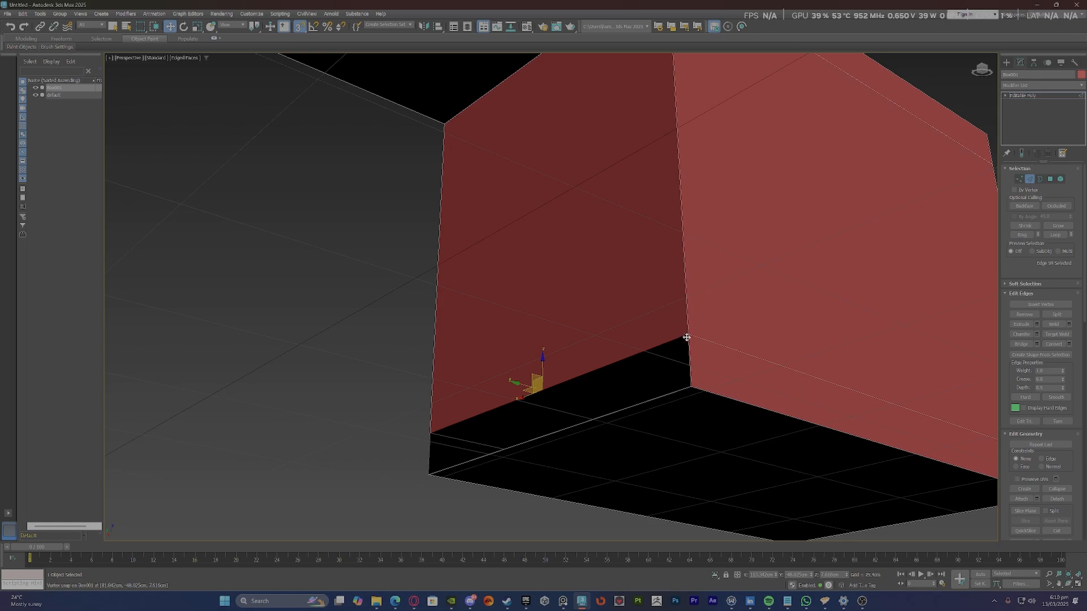
drag(686, 335, 691, 389)
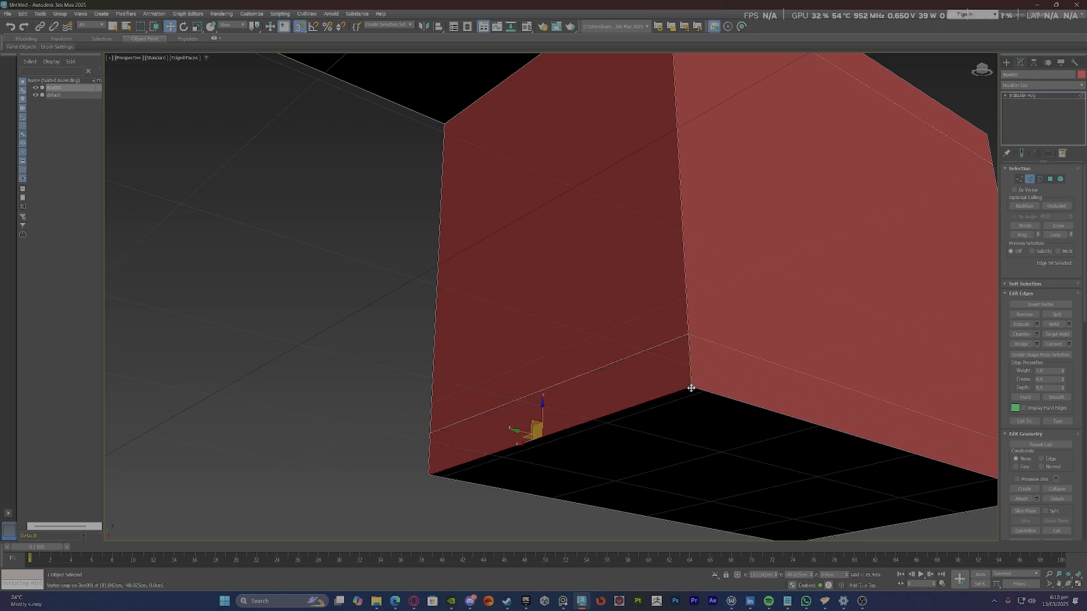
Check whether the new side panel is joined to the box at the lower edge loop by trial-moving its vertex.
scroll(460, 312, down, 4)
alt+middle_drag(461, 312, 514, 331)
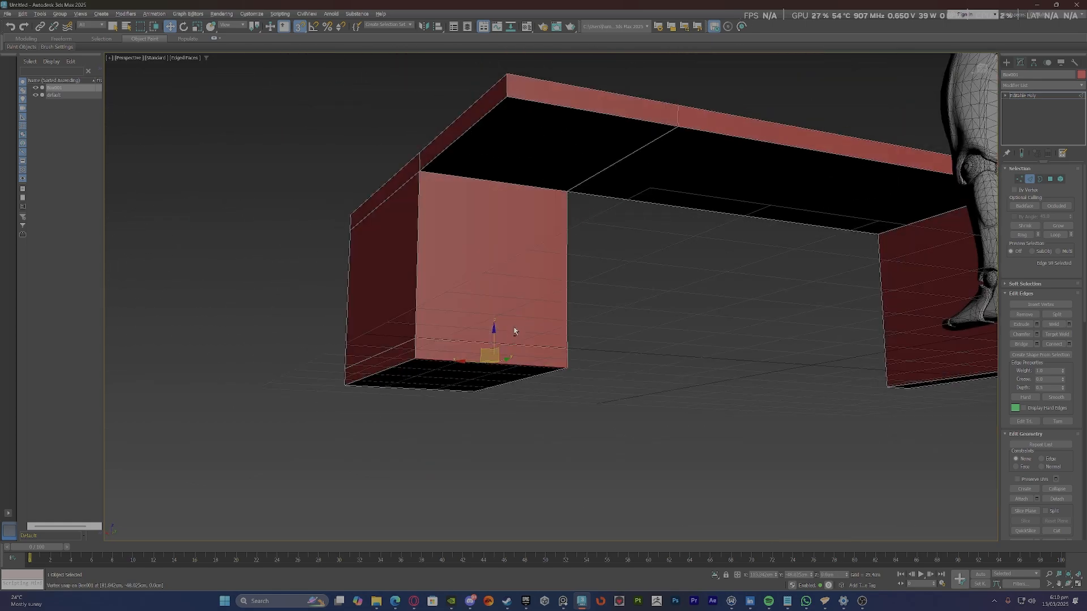
alt+middle_drag(419, 352, 434, 372)
alt+middle_drag(492, 408, 466, 403)
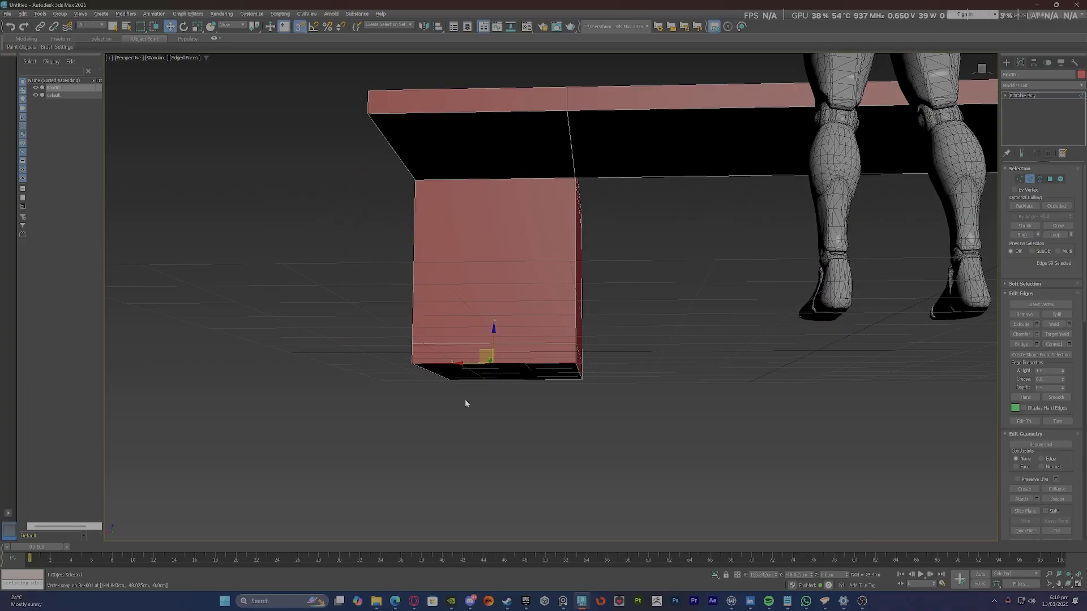
key(1)
alt+middle_drag(395, 415, 514, 362)
scroll(514, 361, up, 8)
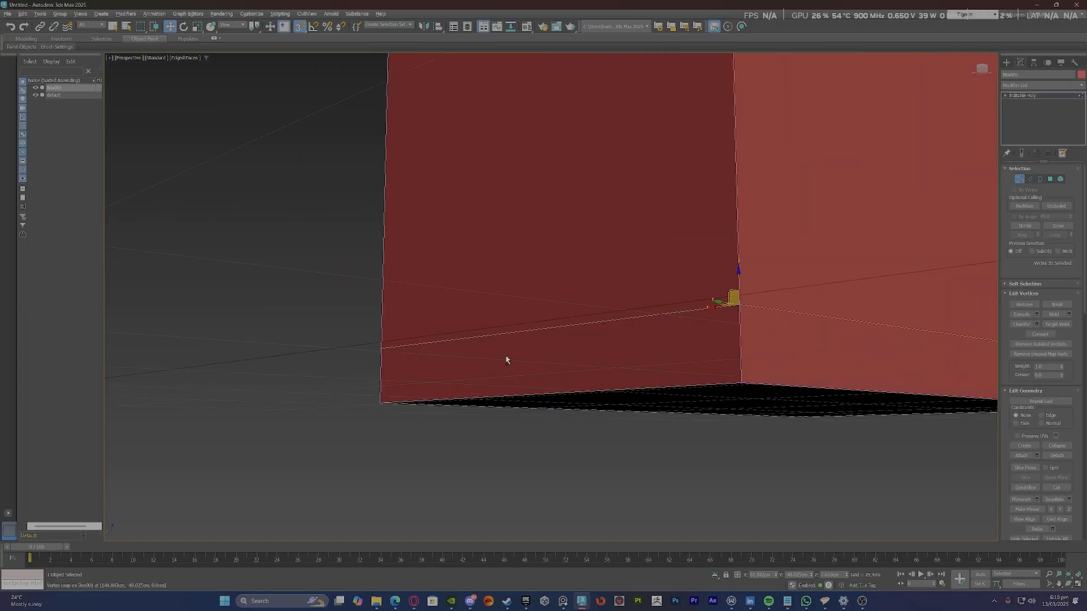
click(756, 315)
click(757, 315)
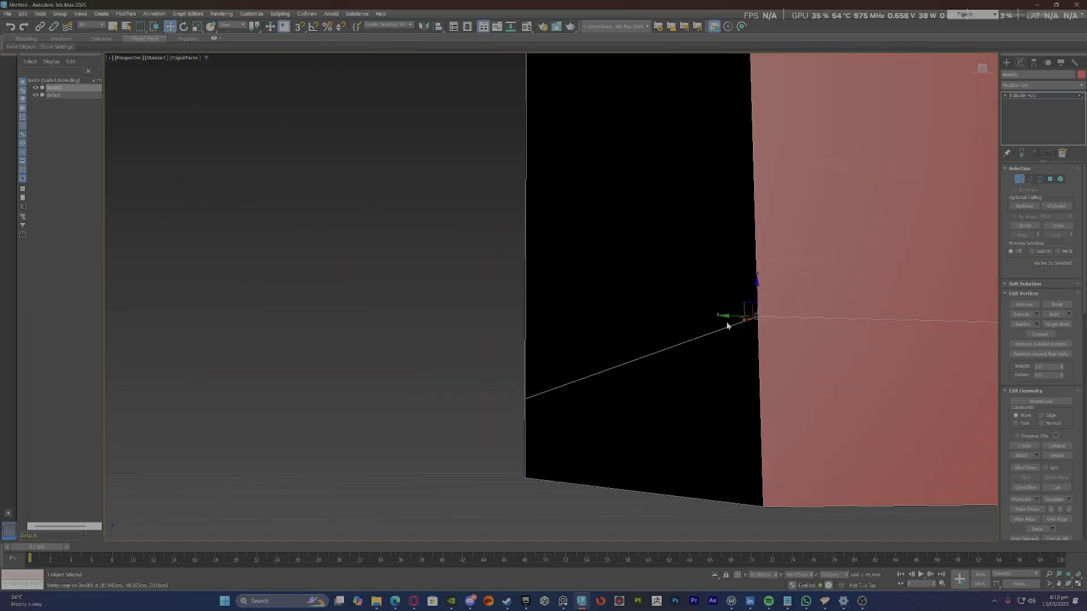
mouse_move(734, 315)
mouse_down()
mouse_move(701, 316)
mouse_move(728, 316)
mouse_up()
right_click(728, 316)
scroll(463, 296, down, 5)
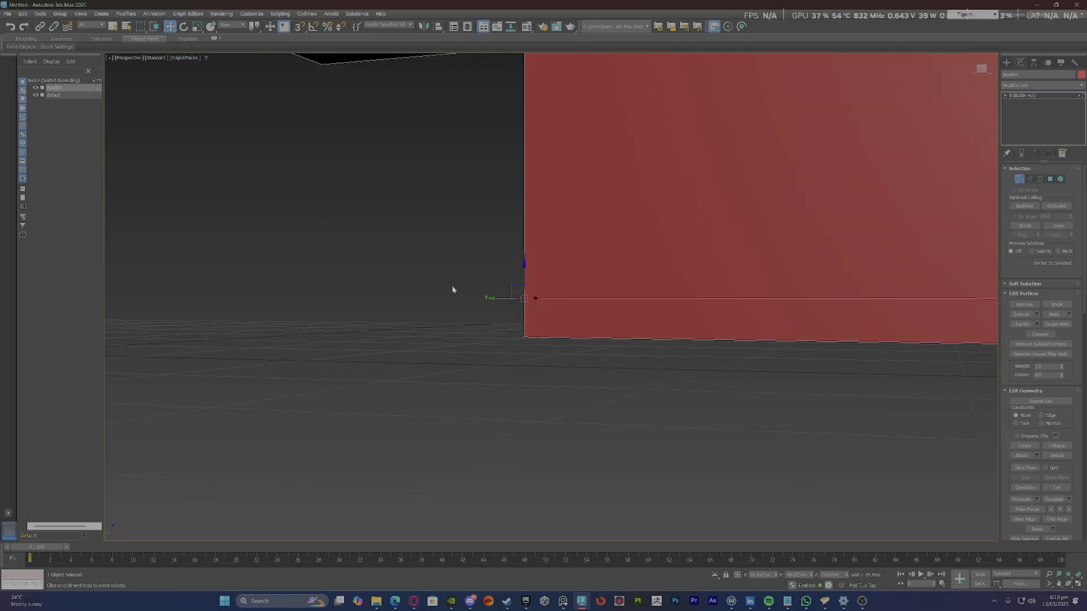
Select the coinciding vertices along the new side panel's lower part and weld them to the box.
drag(617, 350, 617, 349)
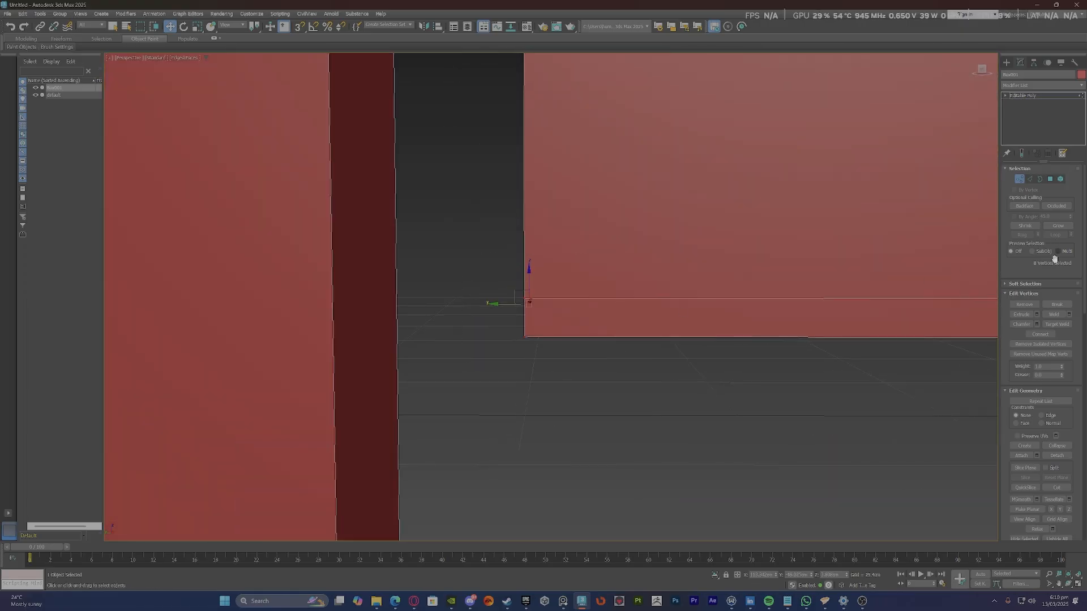
key(F3)
alt+middle_drag(555, 292, 634, 267)
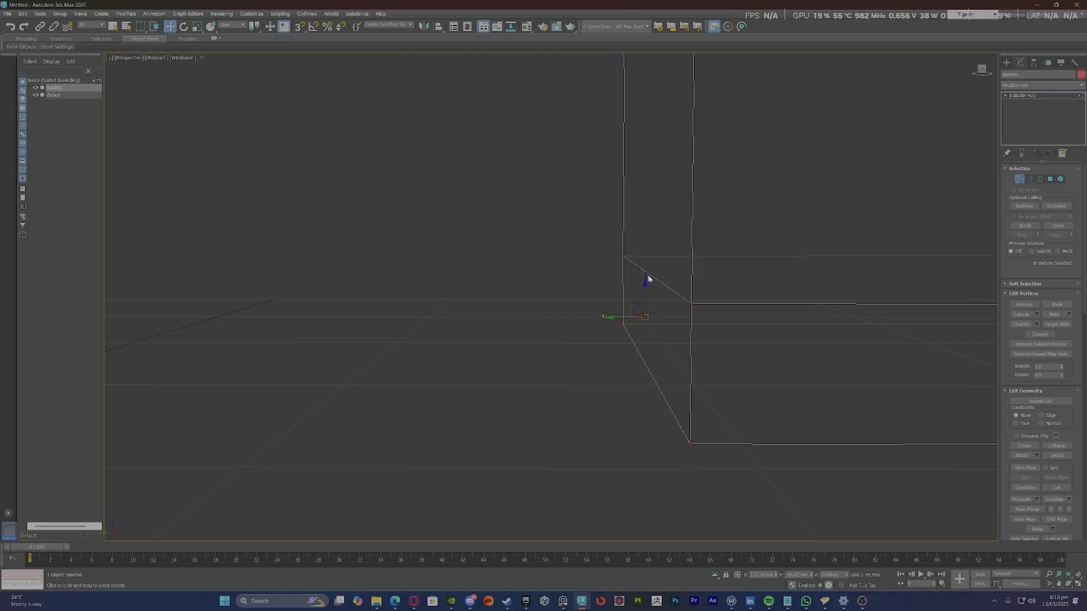
key(F3)
click(1068, 315)
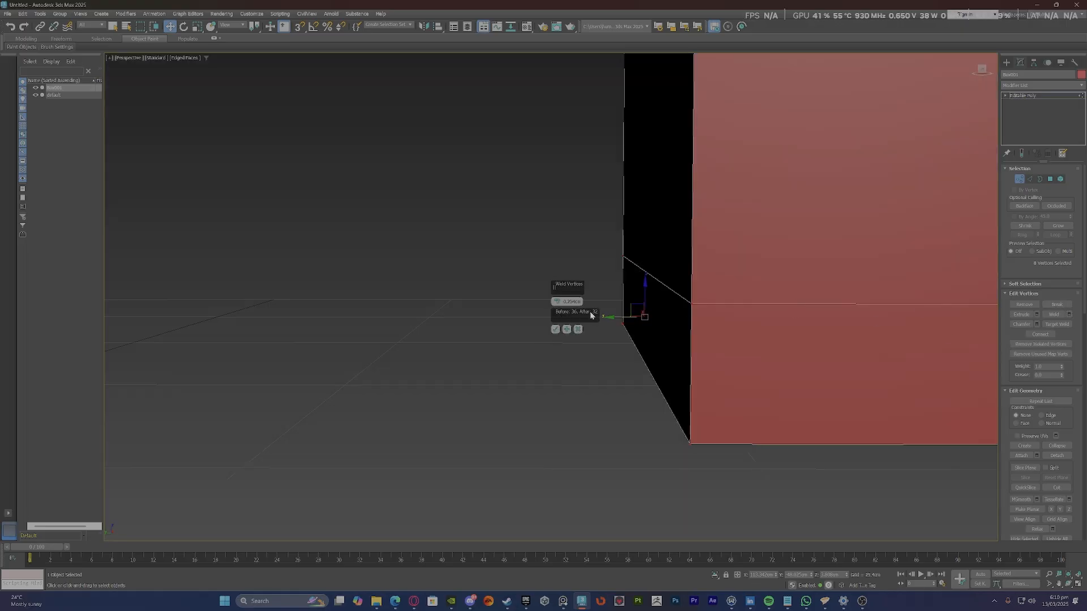
click(555, 329)
click(538, 336)
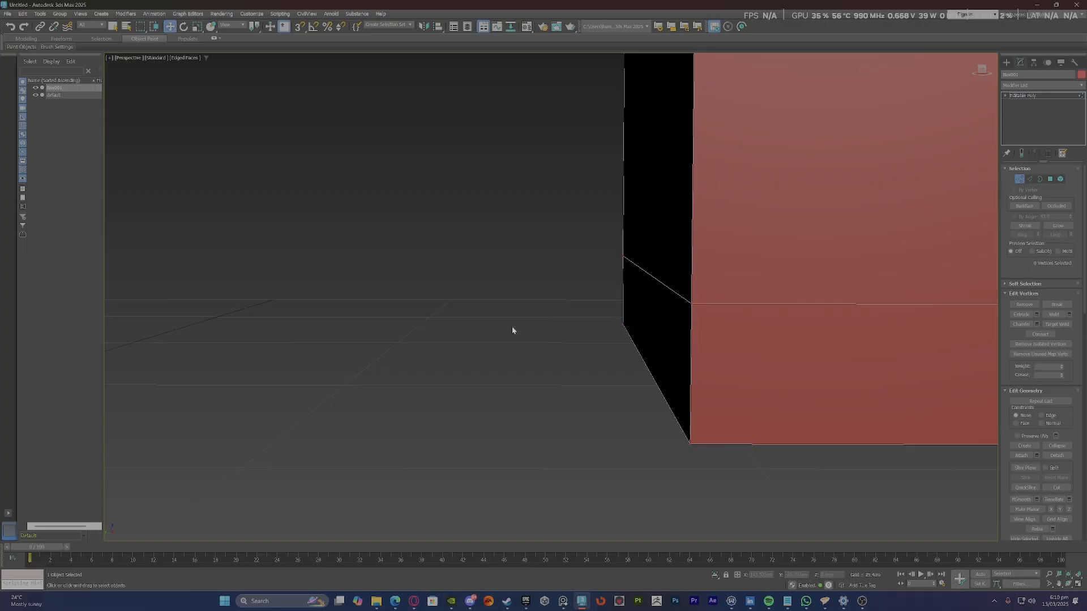
Inspect the desk's overall shape and the joint between the desktop and the box section.
scroll(503, 339, down, 13)
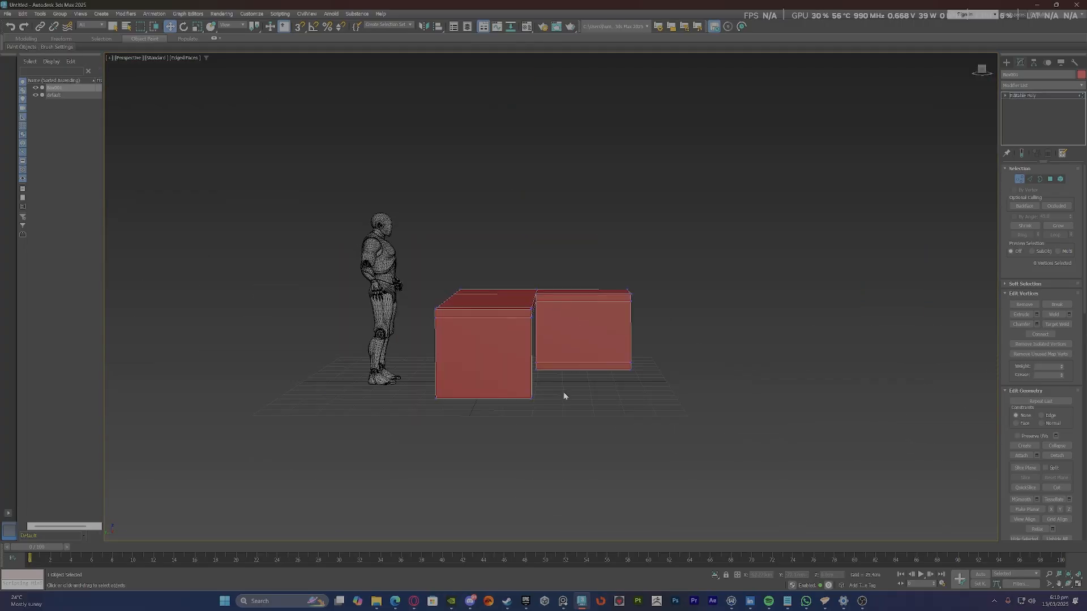
alt+middle_drag(564, 396, 553, 391)
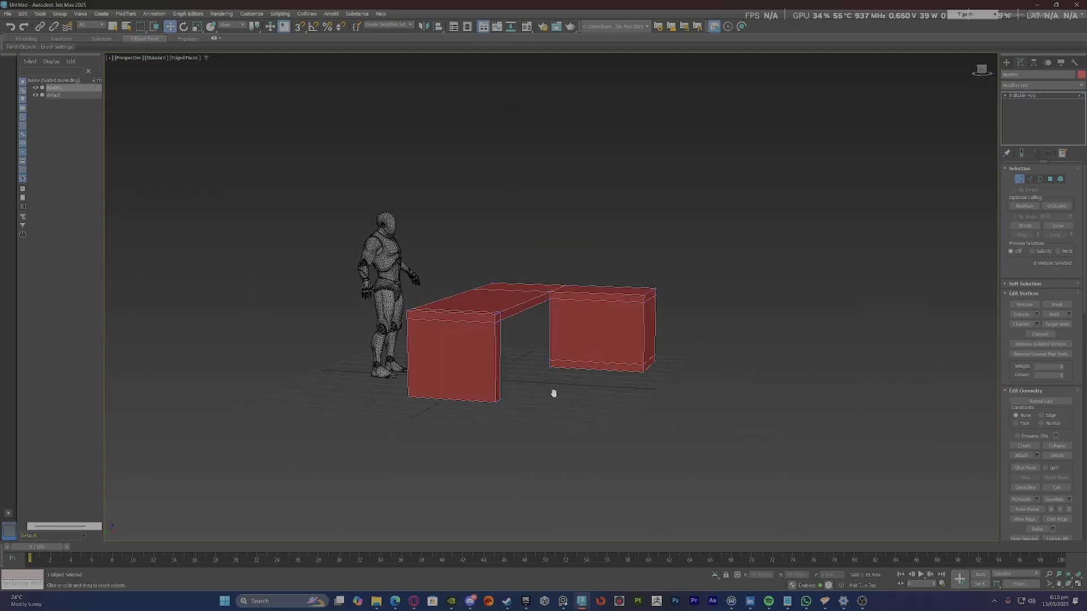
scroll(542, 331, up, 5)
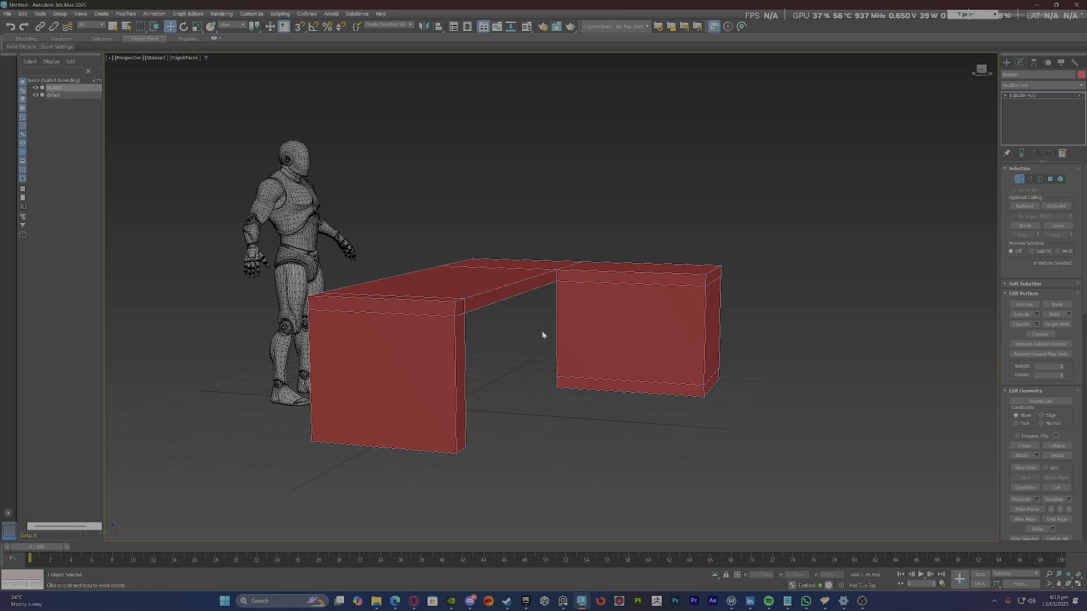
scroll(547, 289, up, 5)
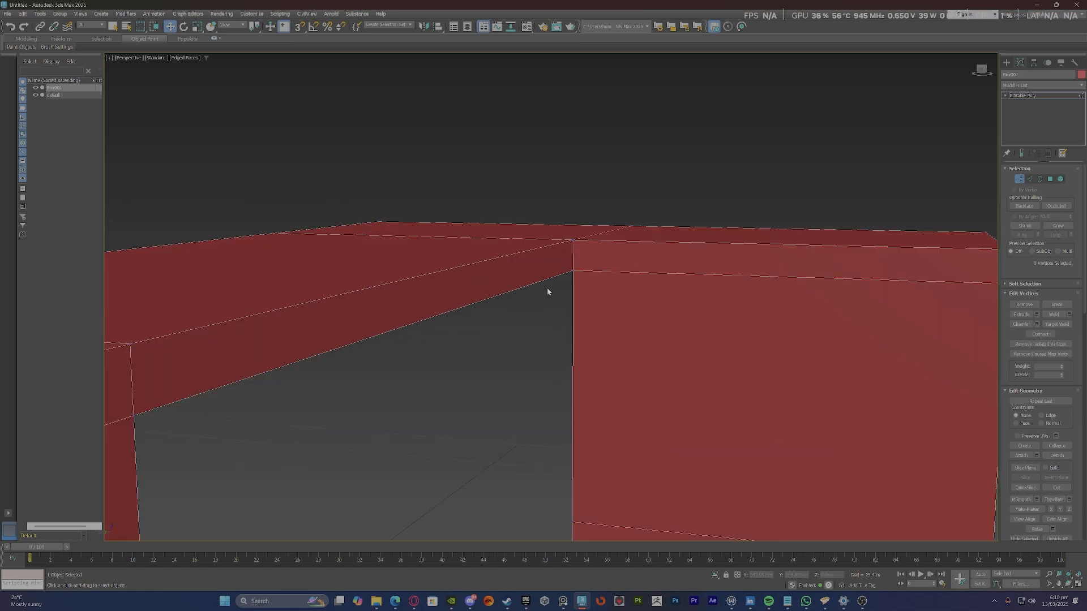
scroll(548, 290, down, 6)
scroll(538, 290, up, 4)
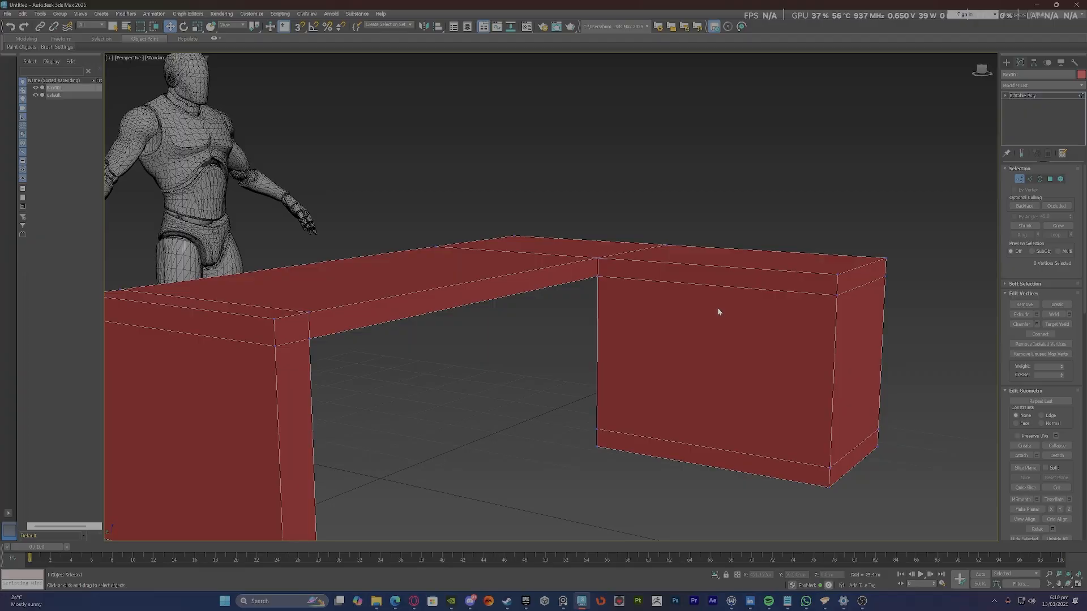
alt+middle_drag(760, 327, 767, 327)
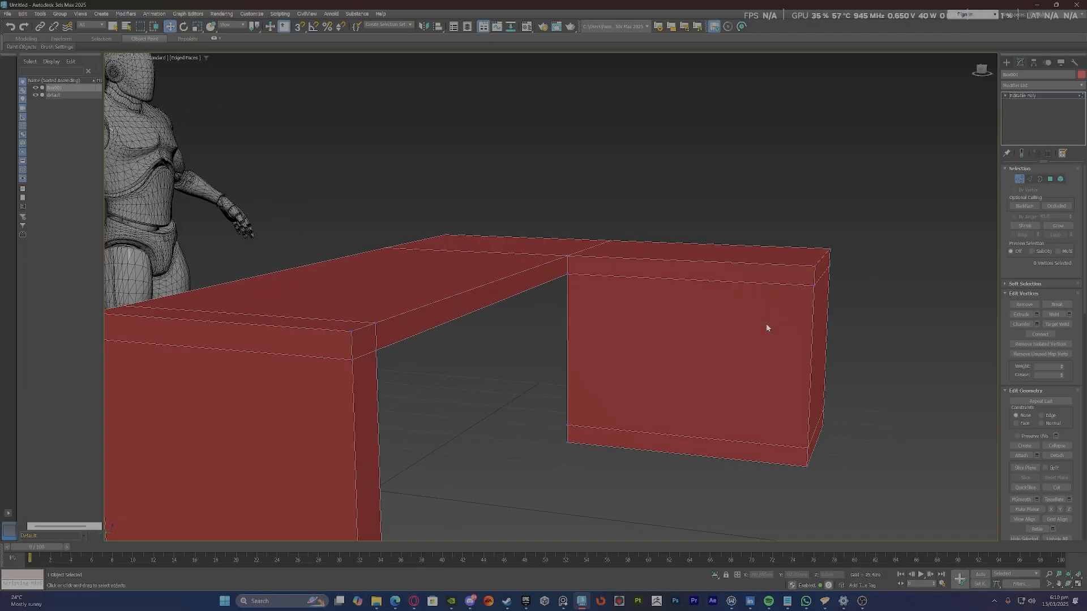
Select the box section's outer vertical corner edge and apply a Chamfer modifier with an amount large enough to cut the corner broadly.
key(2)
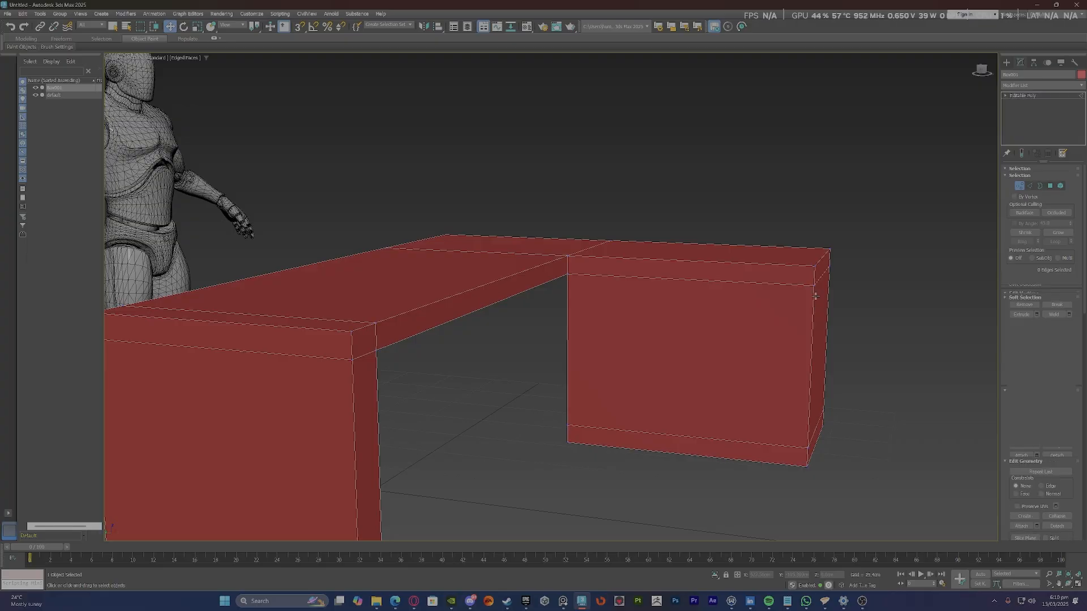
click(815, 296)
alt+middle_drag(815, 296, 641, 318)
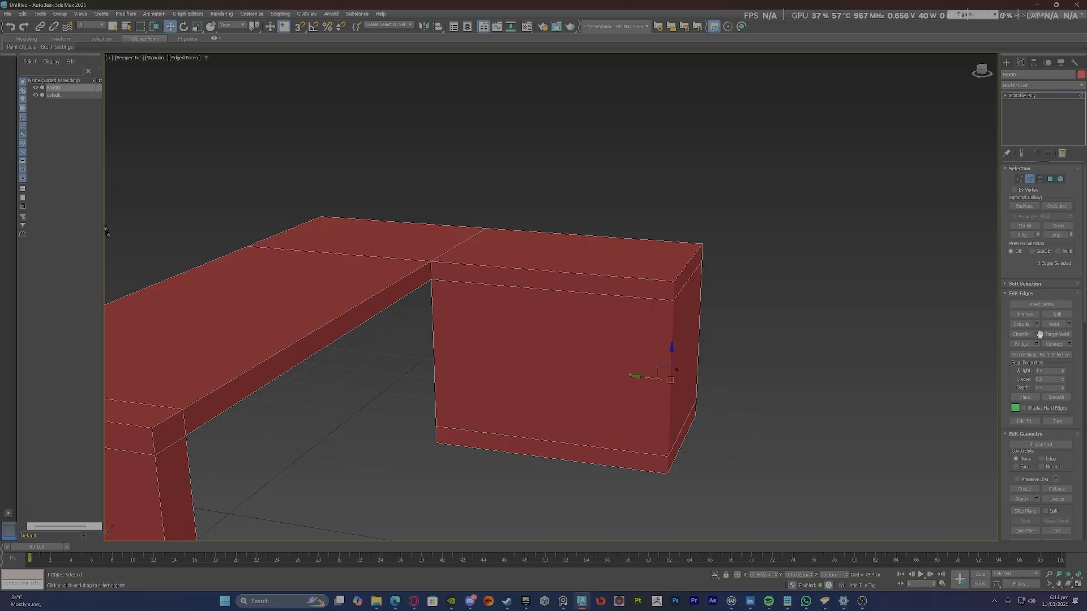
click(1028, 86)
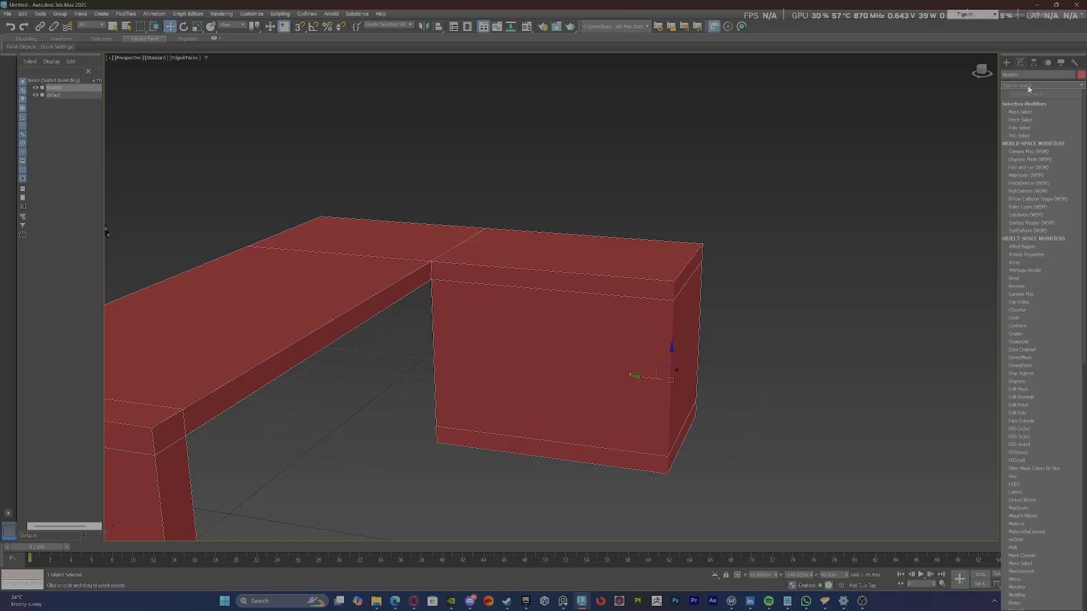
text(ch)
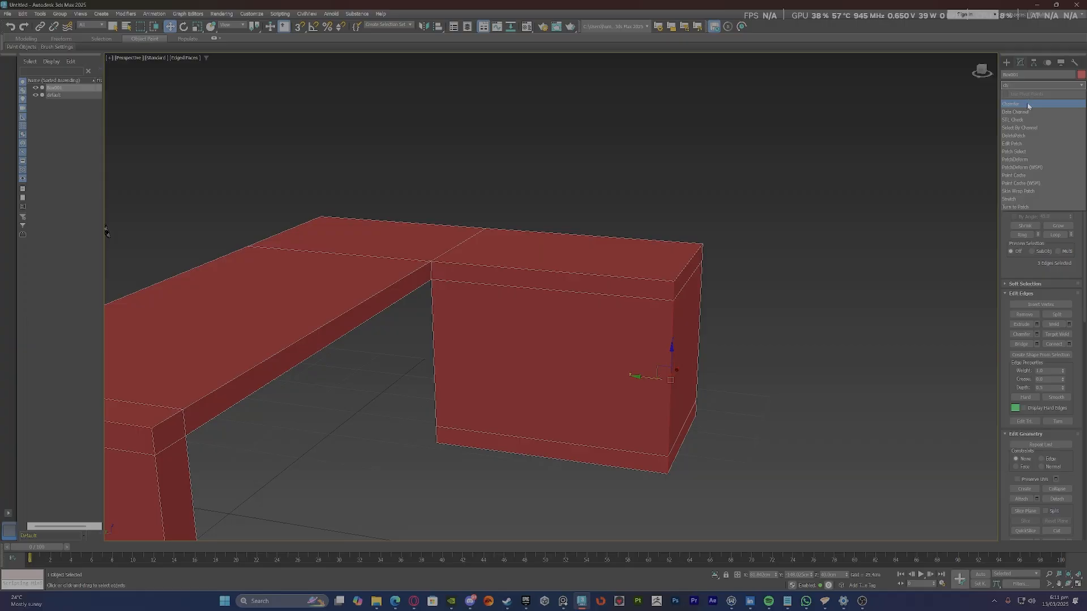
click(1028, 105)
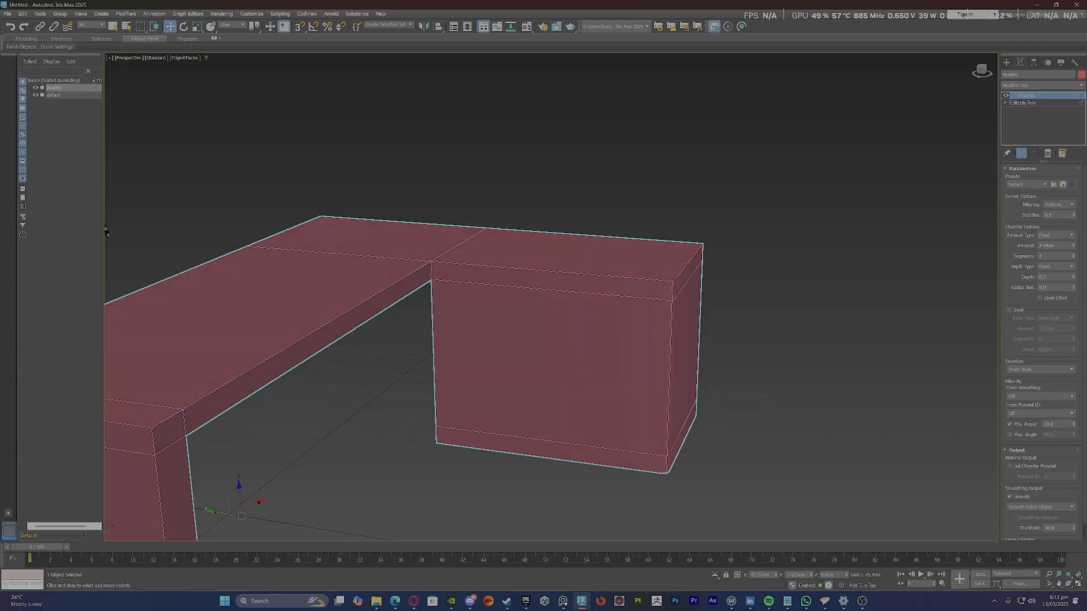
drag(1074, 245, 978, 404)
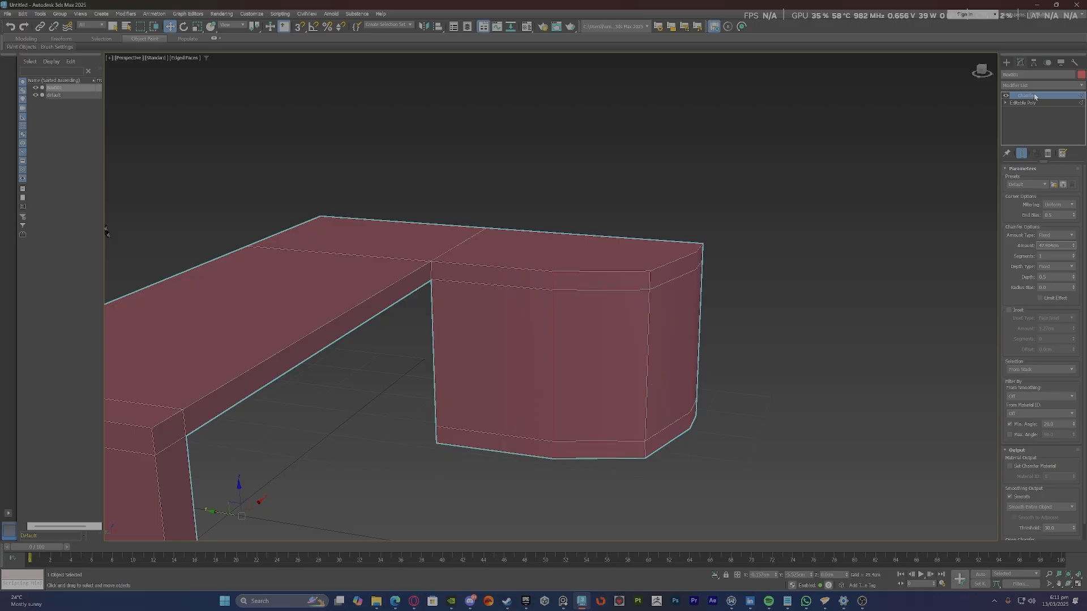
Set the corner chamfer to 3 segments and check its curvature from above.
click(1074, 255)
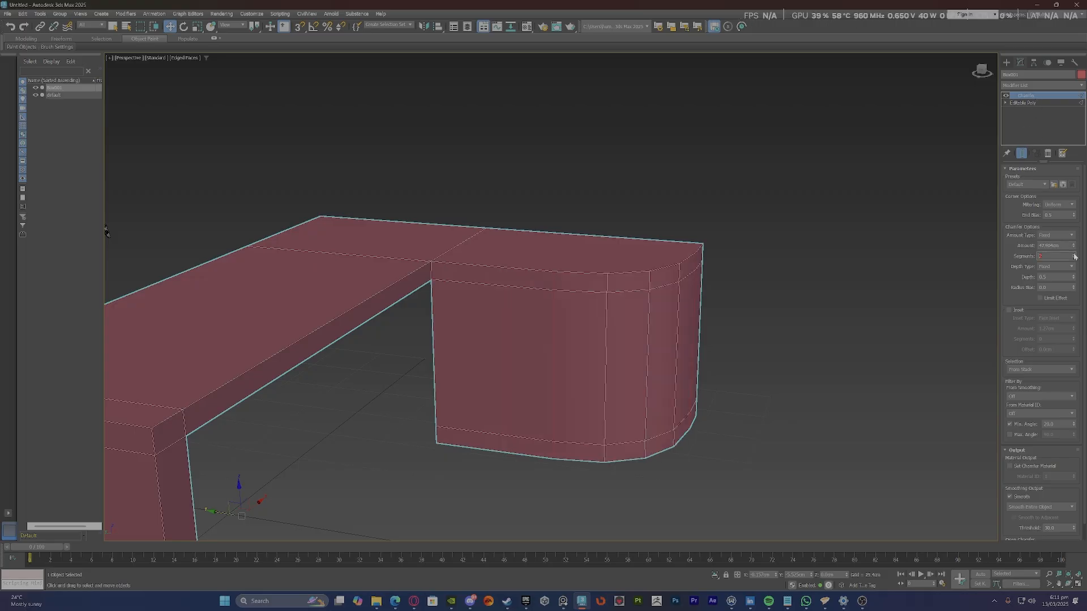
click(1074, 256)
alt+middle_drag(646, 344, 650, 408)
scroll(645, 340, down, 5)
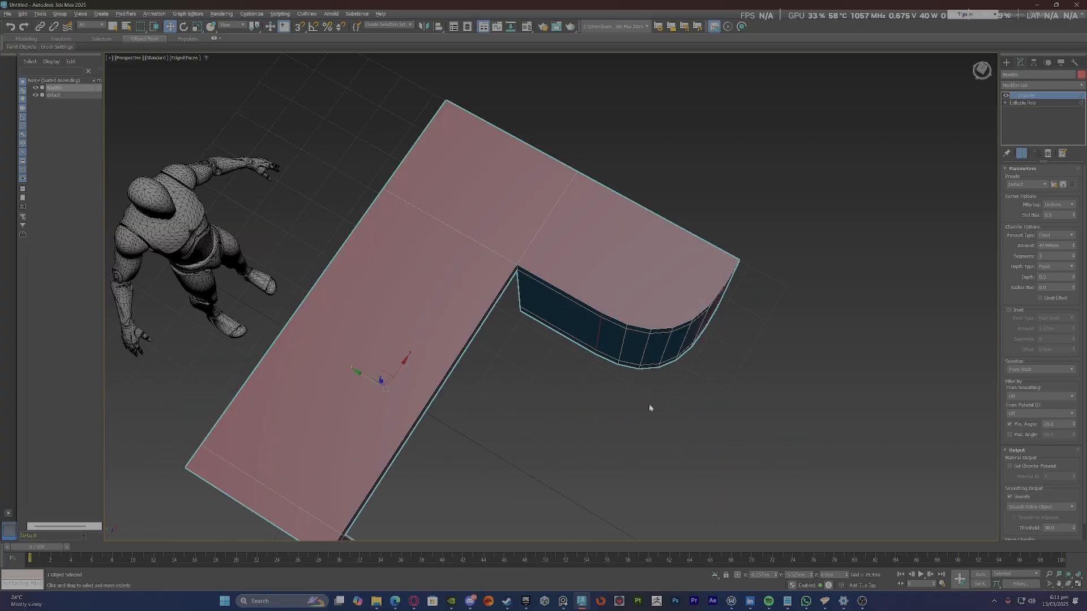
scroll(670, 347, up, 5)
alt+middle_drag(669, 347, 662, 334)
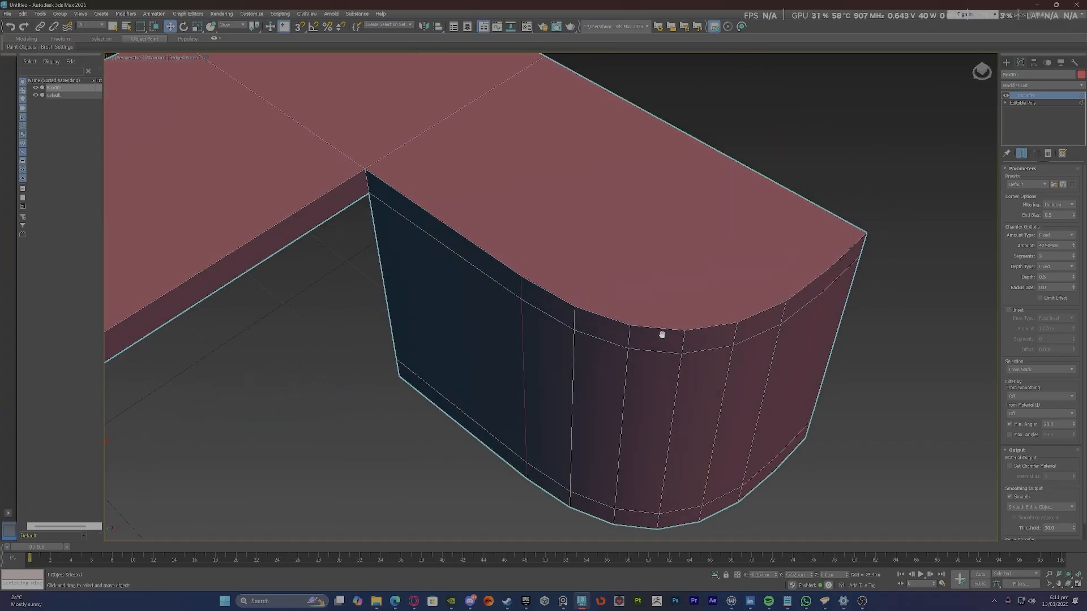
scroll(662, 337, down, 5)
scroll(670, 334, up, 5)
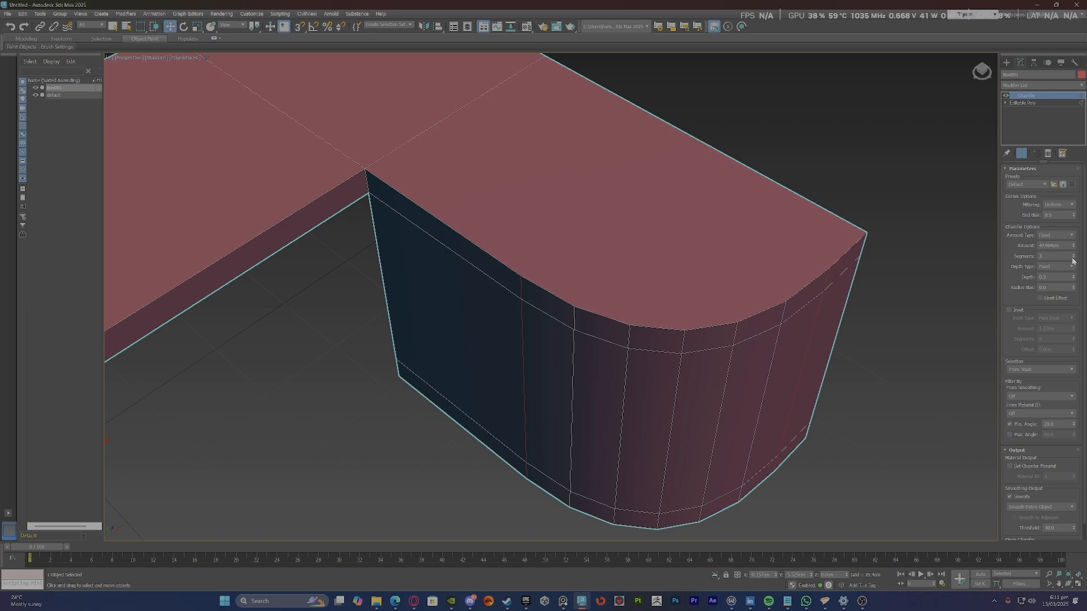
Raise the corner chamfer to 5 segments for a smoother curve.
scroll(704, 386, down, 5)
mouse_move(708, 390)
alt+middle_down()
mouse_move(709, 407)
mouse_move(713, 399)
alt+middle_up()
scroll(713, 398, up, 2)
scroll(712, 398, up, 2)
scroll(699, 362, up, 2)
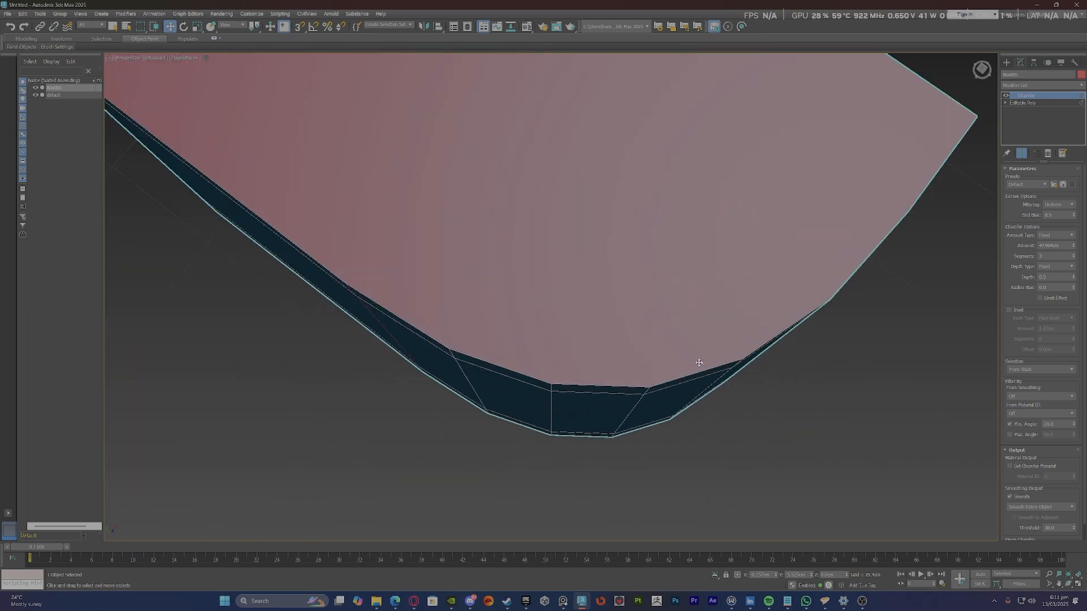
click(1074, 255)
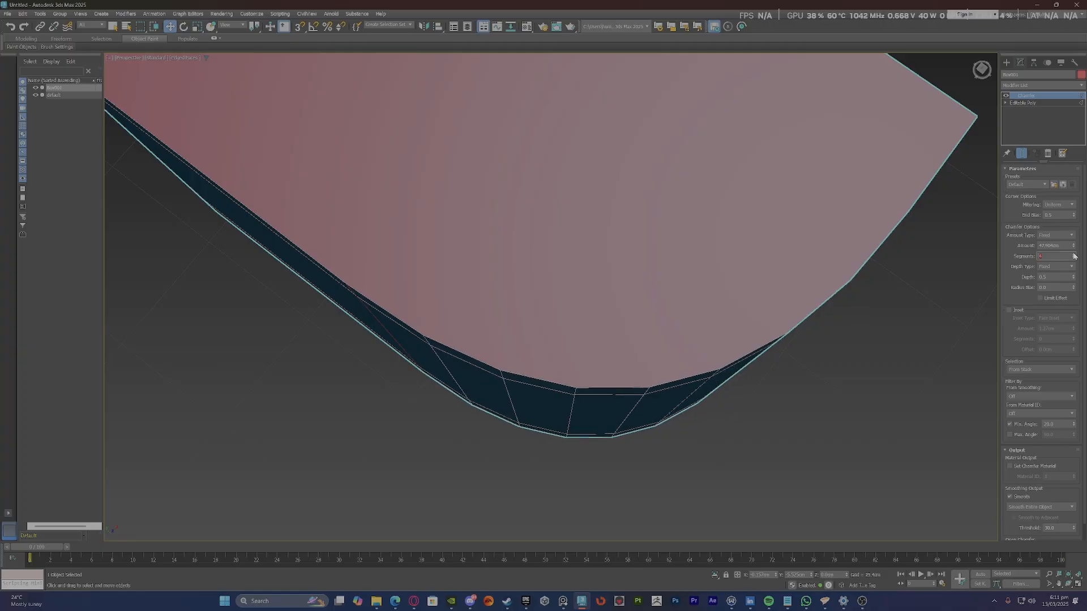
scroll(677, 339, down, 5)
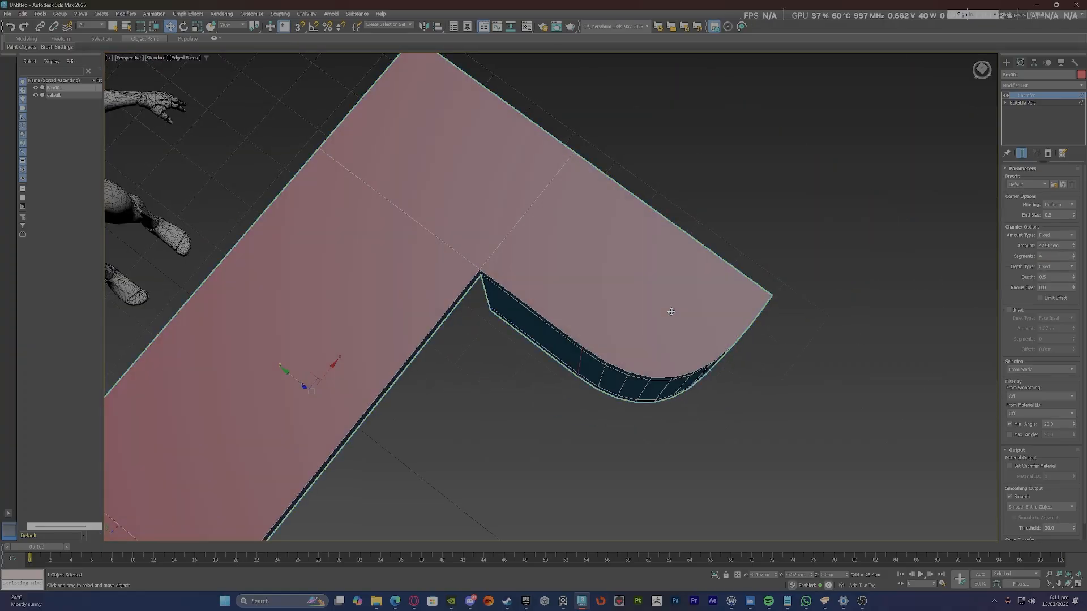
mouse_move(669, 311)
alt+middle_down()
mouse_move(679, 274)
mouse_move(679, 294)
alt+middle_up()
scroll(675, 296, up, 2)
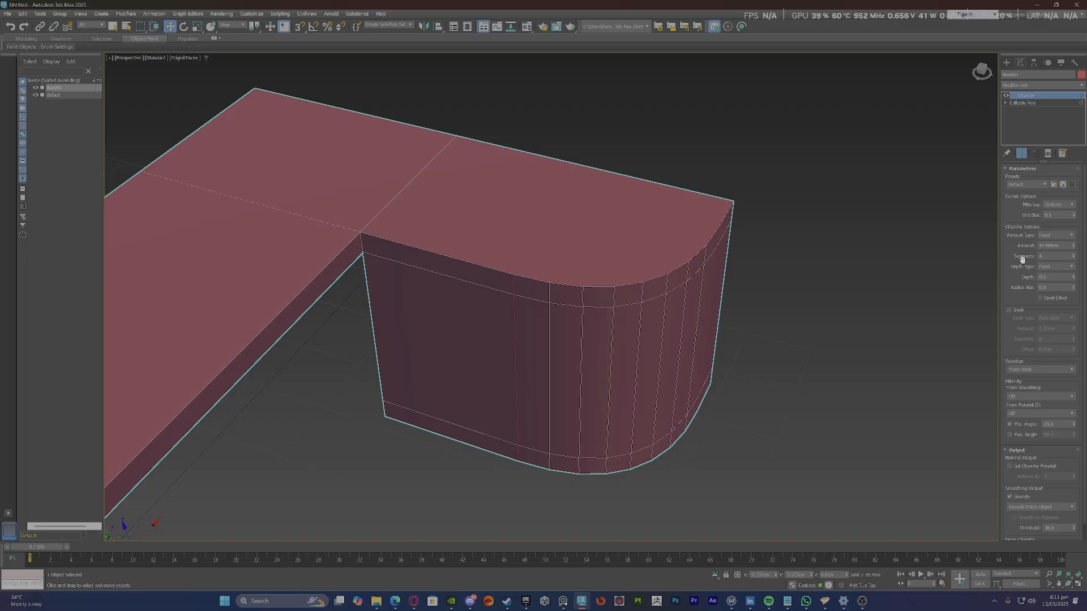
click(1074, 255)
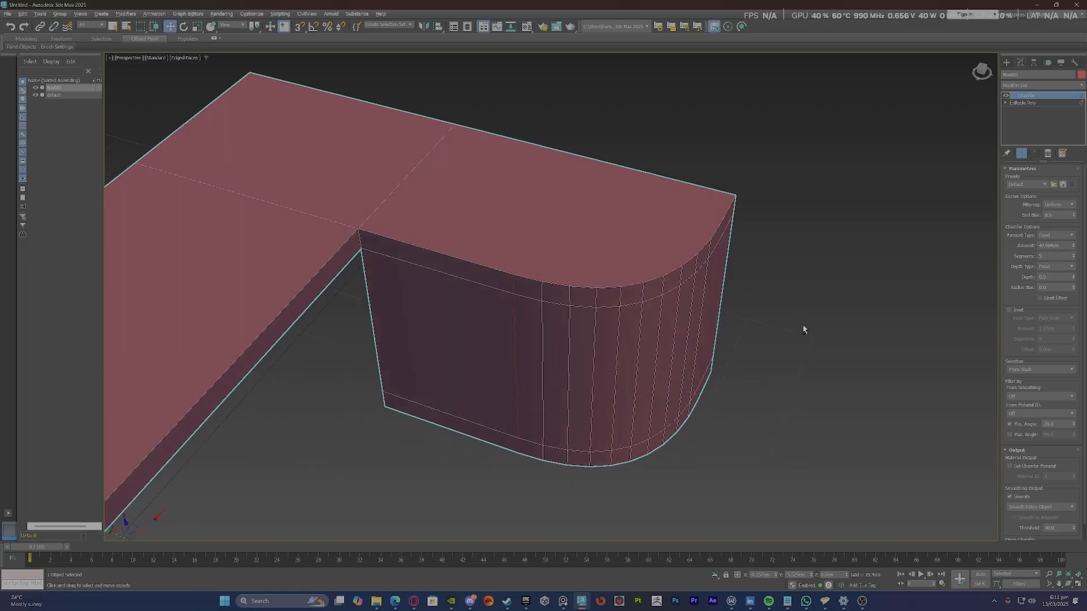
alt+middle_drag(804, 328, 808, 338)
alt+middle_drag(640, 327, 583, 323)
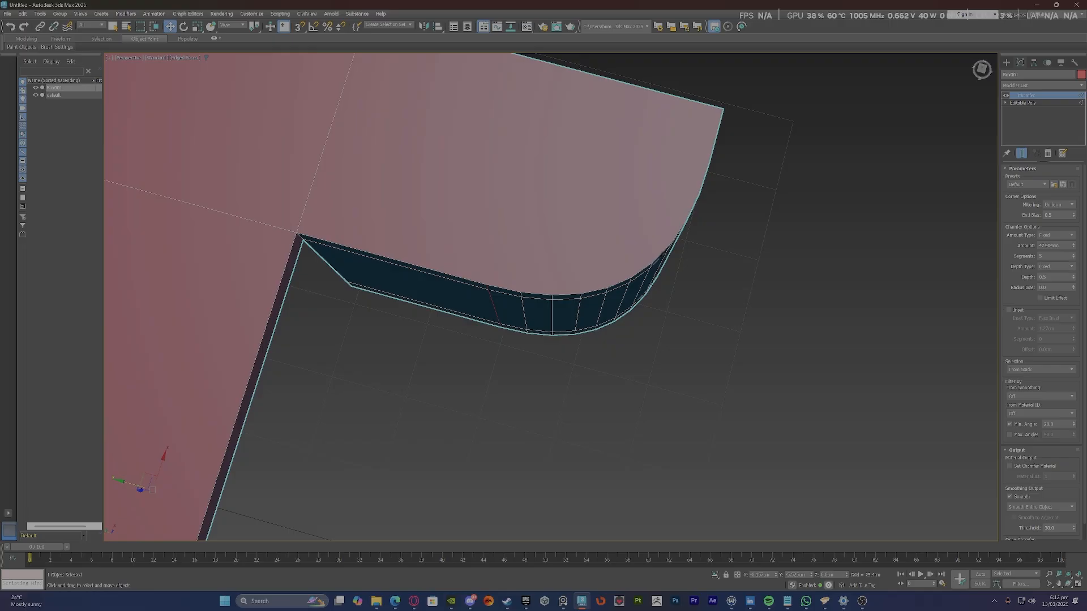
Increase the chamfer amount for a wider rounded corner and check its shape against the whole desk.
drag(1068, 246, 1062, 237)
alt+middle_drag(810, 304, 787, 304)
scroll(774, 287, down, 4)
scroll(625, 360, up, 3)
scroll(625, 361, down, 3)
alt+middle_drag(624, 360, 799, 315)
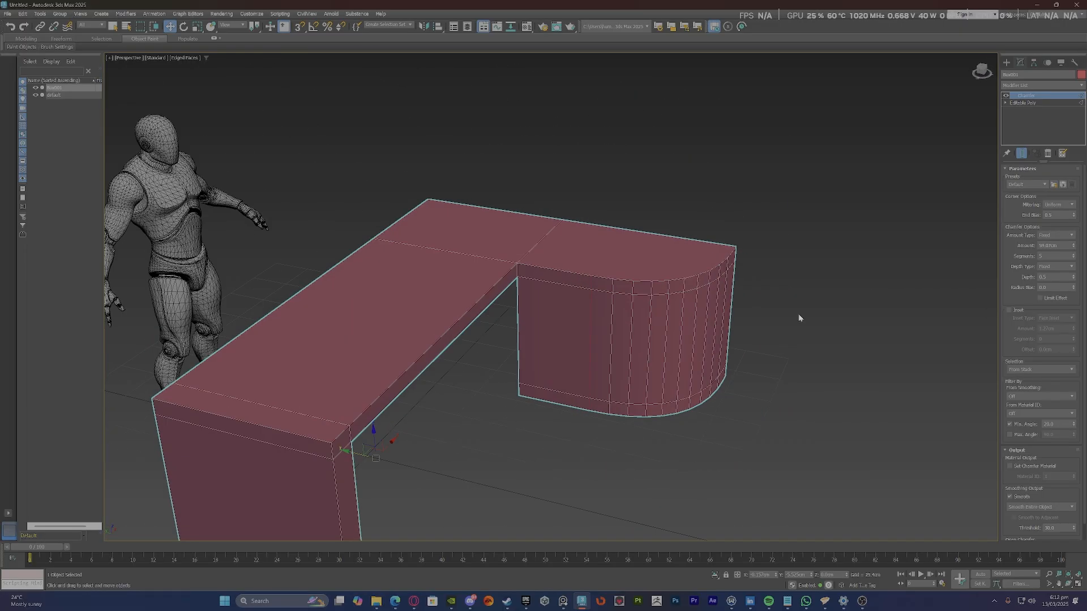
alt+middle_drag(634, 272, 553, 308)
scroll(623, 433, up, 5)
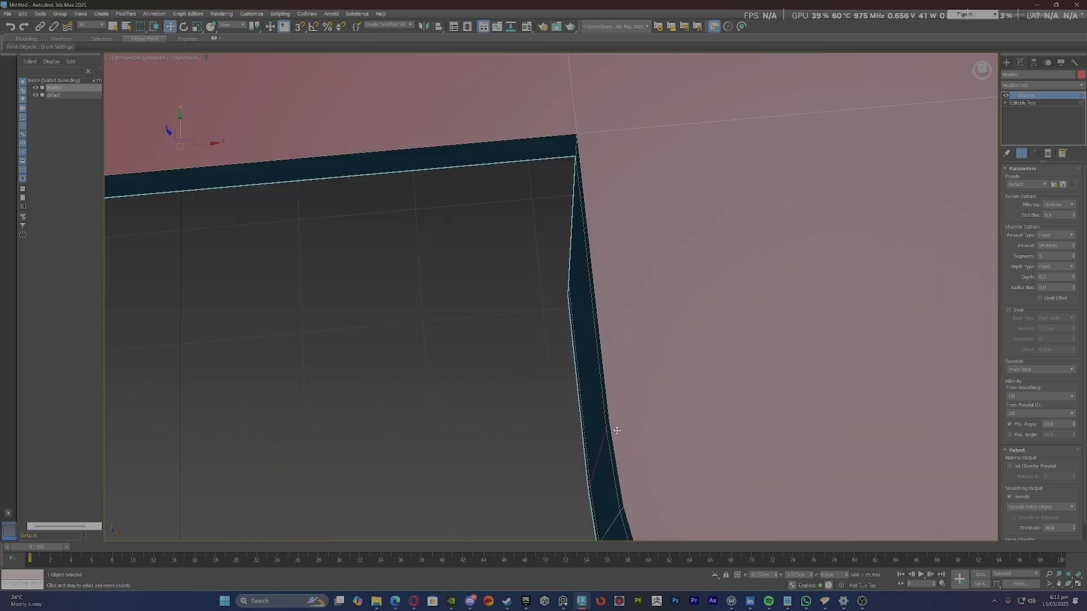
scroll(560, 331, down, 4)
alt+middle_drag(575, 332, 616, 308)
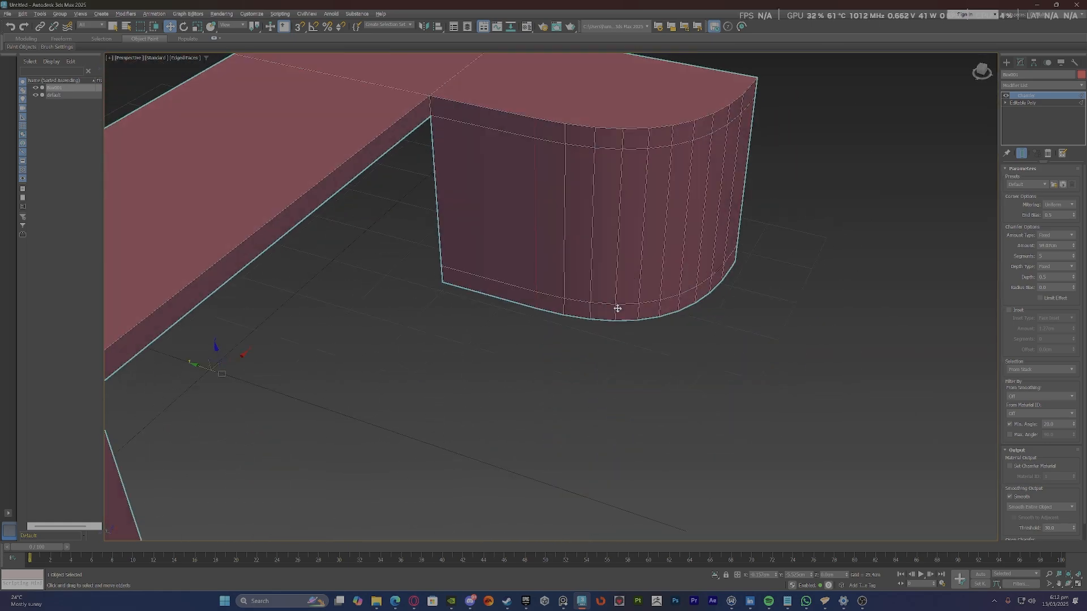
alt+middle_drag(565, 196, 617, 249)
scroll(618, 249, down, 5)
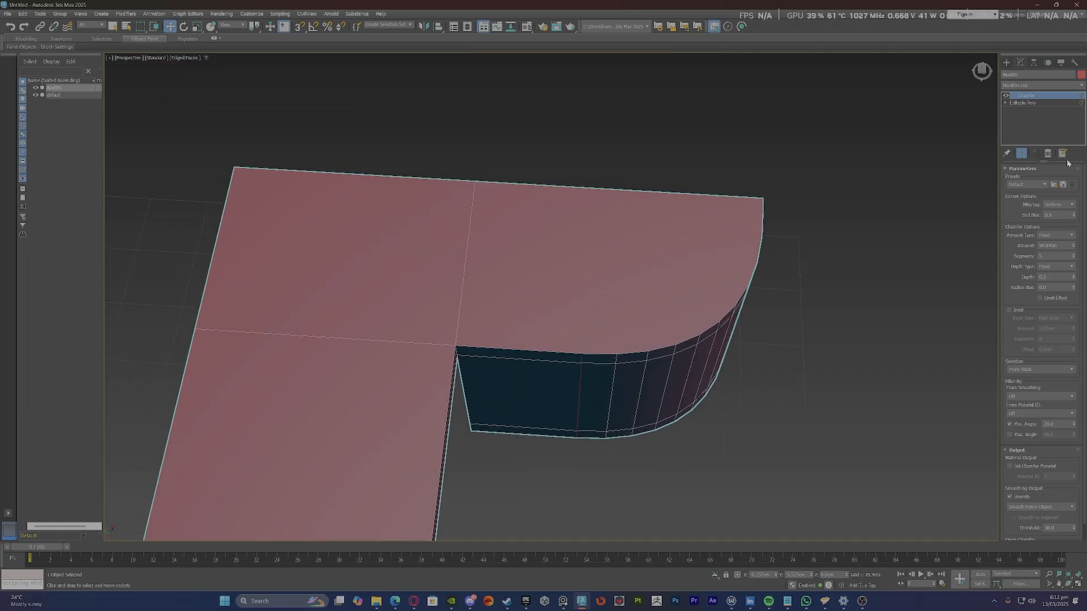
Add an Edit Poly modifier above the chamfer and select the desktop's top polygon beside the rounded corner.
click(1024, 85)
text(ed)
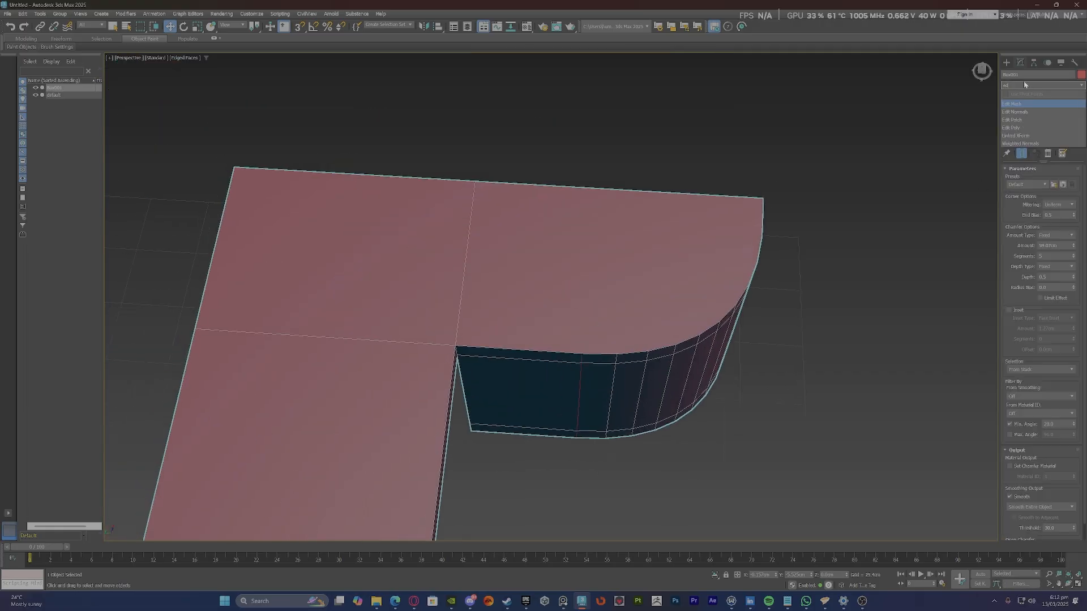
click(1024, 129)
key(4)
click(624, 273)
scroll(610, 328, up, 6)
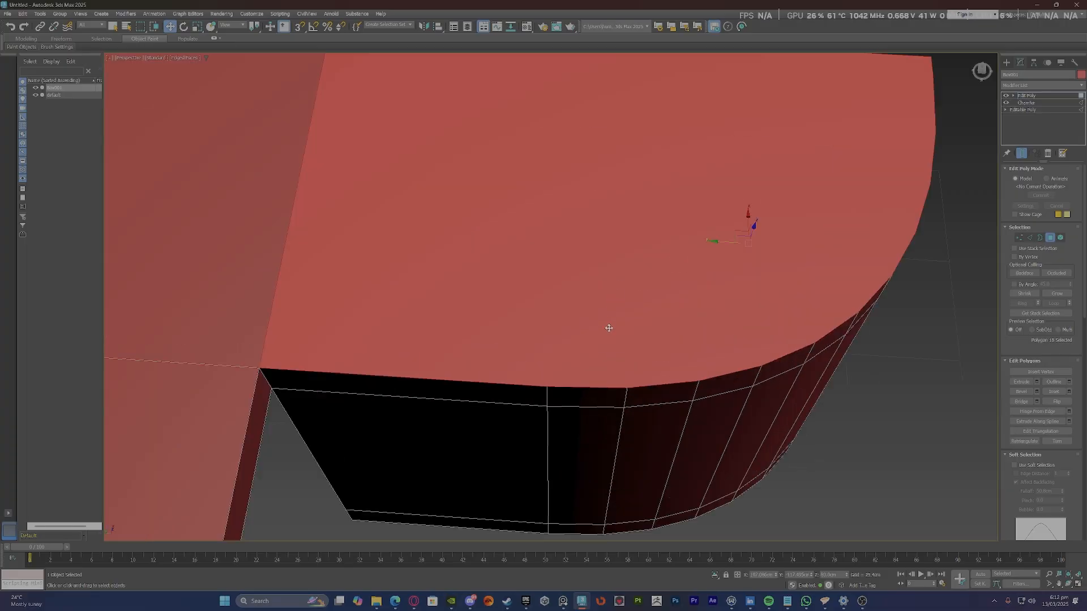
Examine the vertices along the rounded corner, especially where the curve starts on the desk's inner side.
scroll(609, 328, down, 5)
alt+middle_drag(609, 327, 582, 257)
scroll(566, 298, down, 4)
scroll(575, 303, up, 3)
key(1)
click(543, 333)
scroll(546, 312, down, 5)
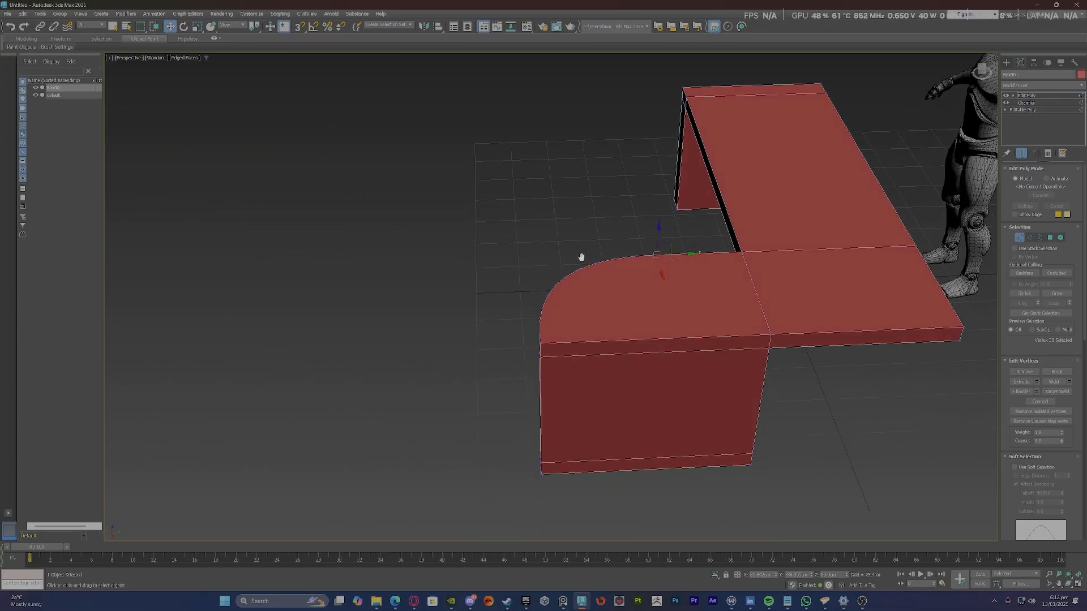
alt+middle_drag(644, 277, 694, 208)
scroll(696, 273, up, 4)
scroll(702, 269, down, 4)
click(695, 208)
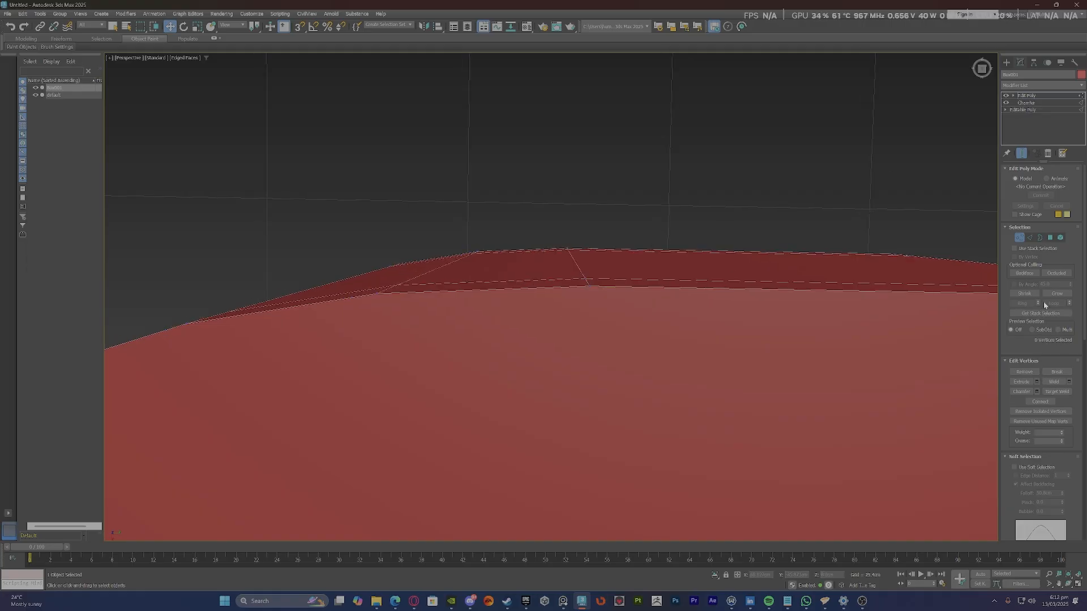
Cut the desktop's top face from the vertex at the curve's start straight across to the opposite edge, with vertex snapping on.
scroll(1041, 362, down, 5)
scroll(1044, 306, down, 8)
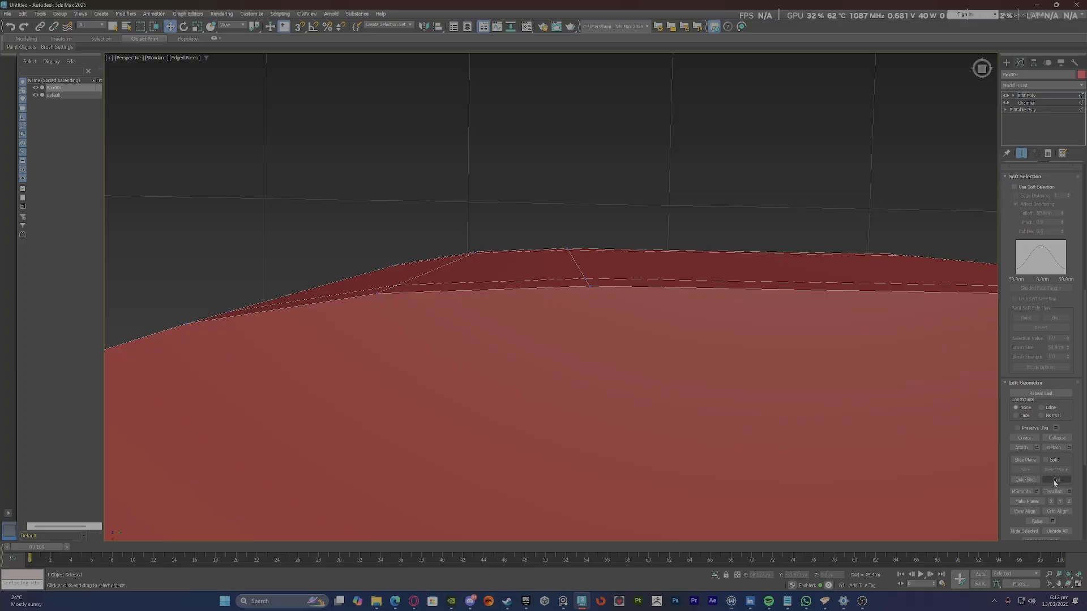
click(1056, 480)
key(s)
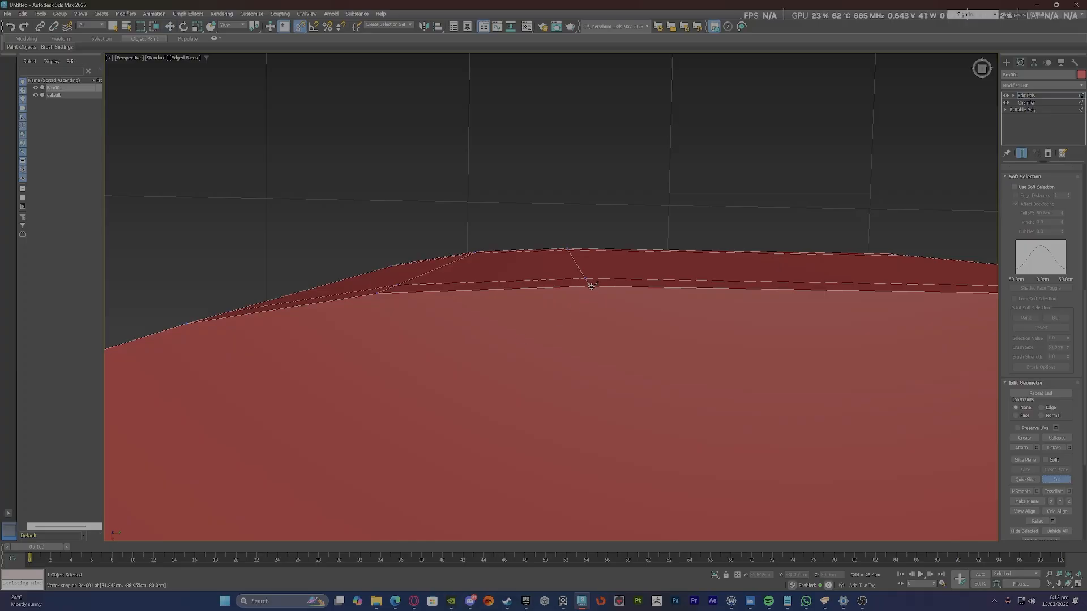
scroll(581, 322, down, 10)
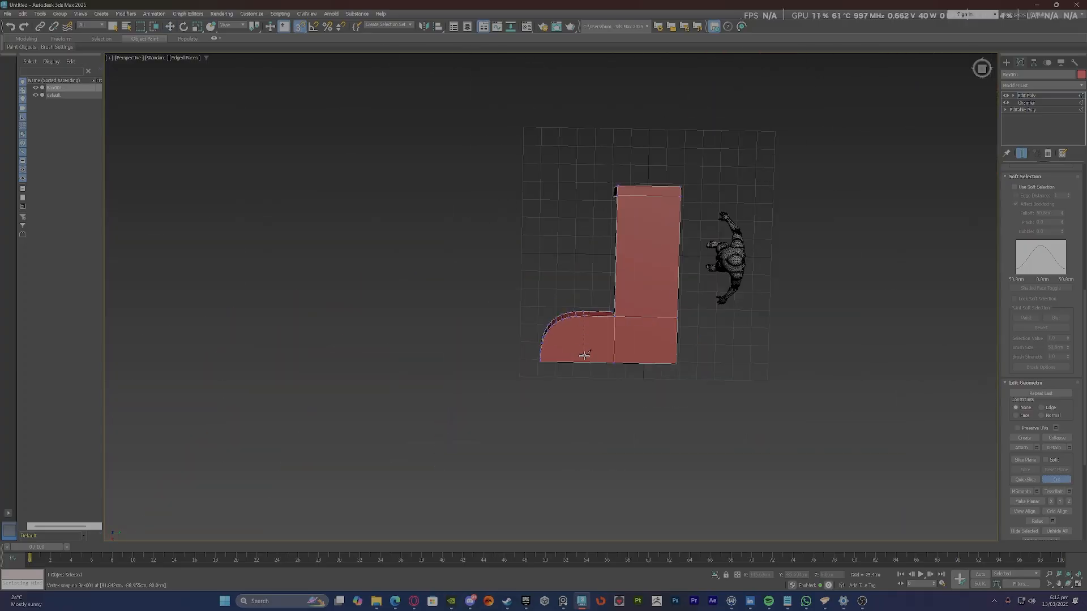
scroll(585, 355, up, 5)
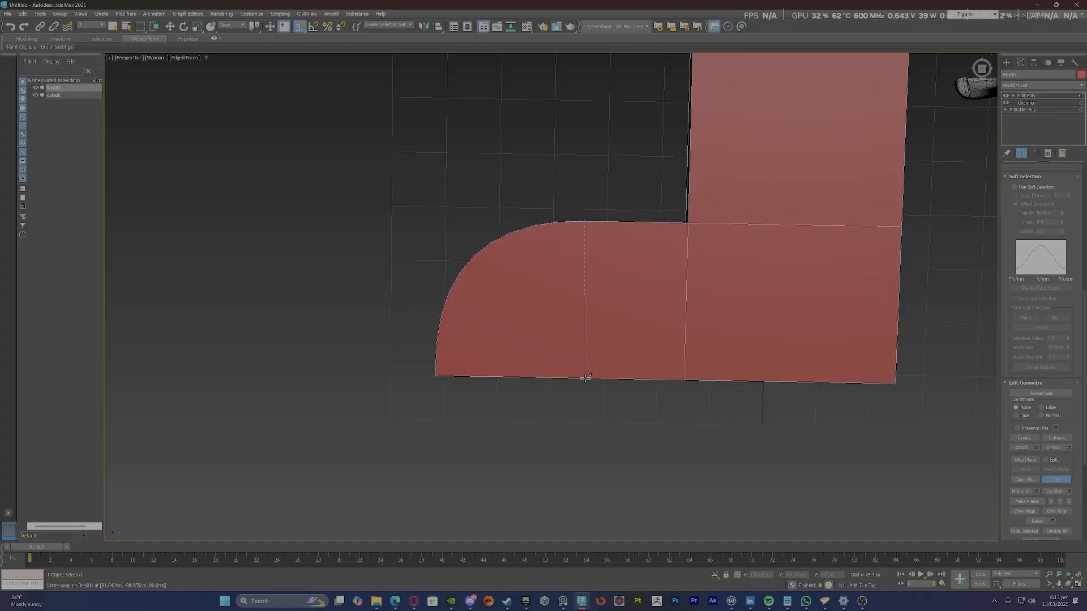
scroll(586, 377, down, 4)
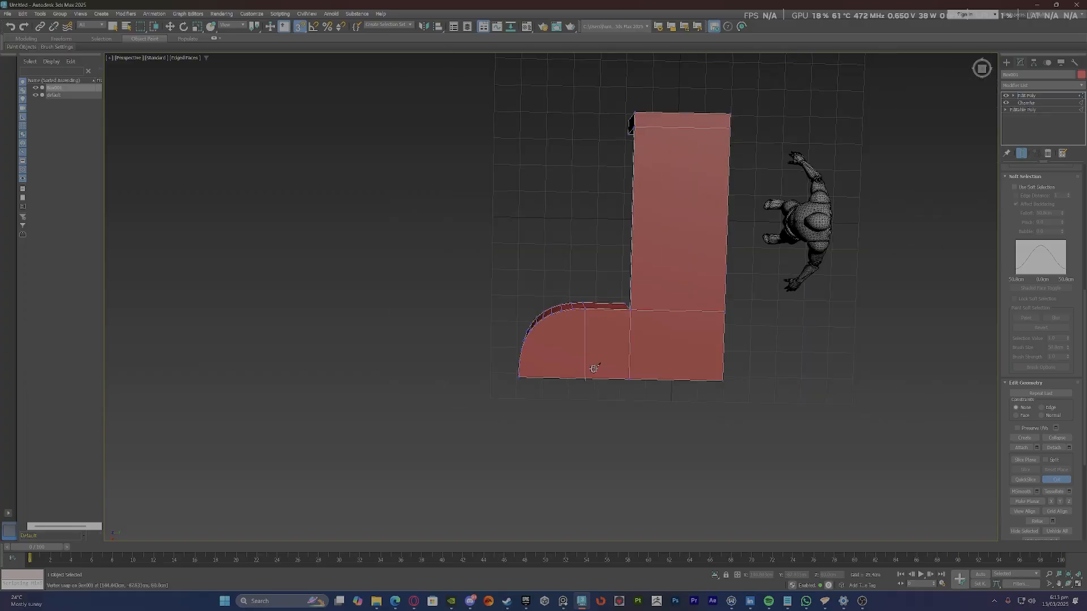
Continue the cut down the box's flat outer side and across its underside to the bottom vertex at the curve's start.
alt+middle_drag(591, 368, 538, 363)
scroll(534, 371, up, 3)
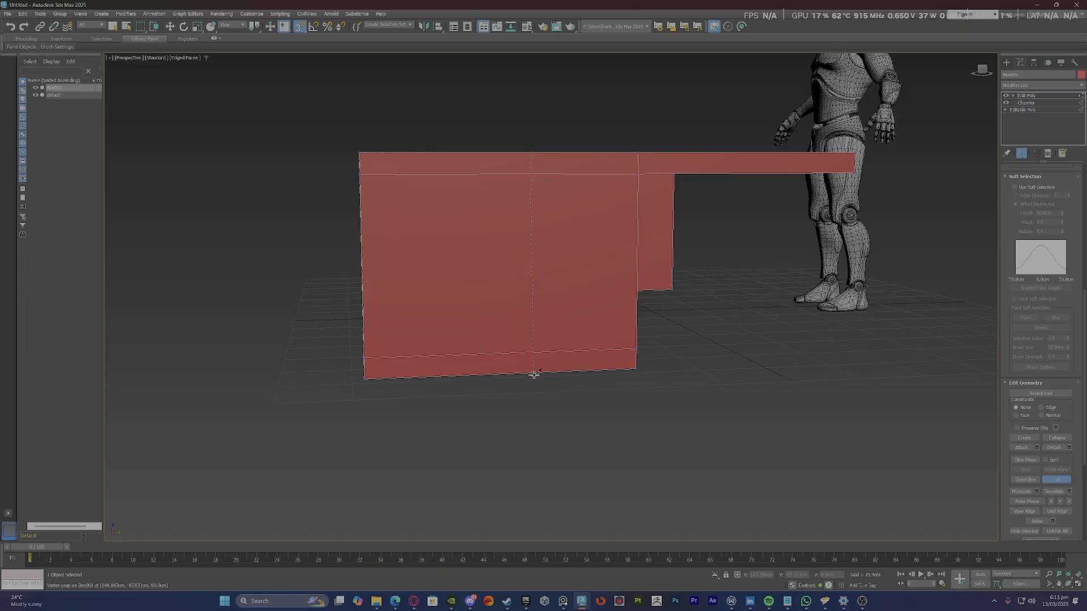
click(535, 375)
alt+middle_drag(540, 359, 554, 282)
scroll(541, 233, up, 3)
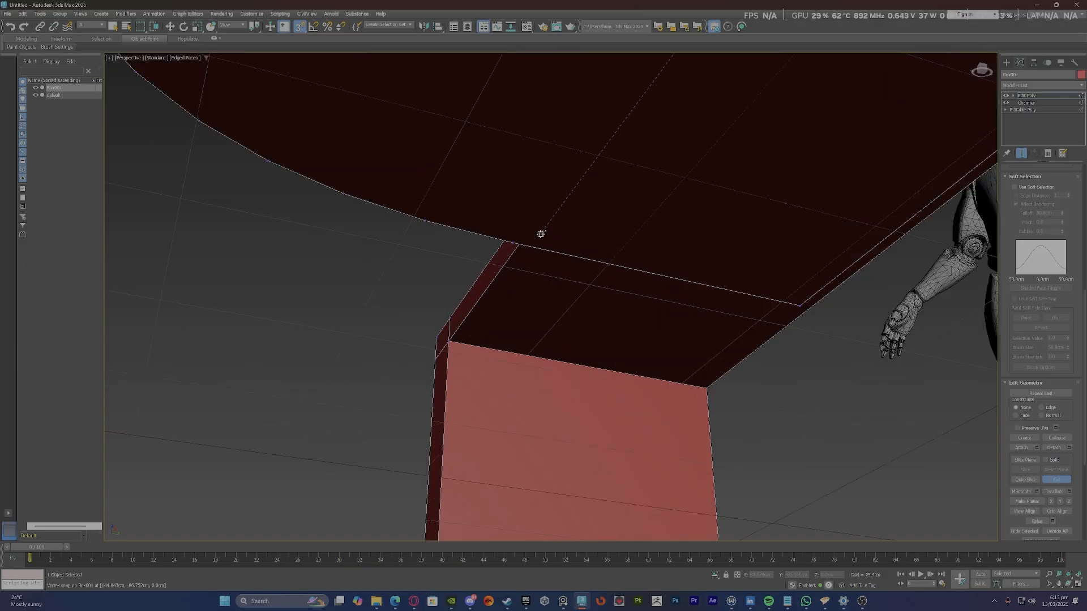
click(516, 242)
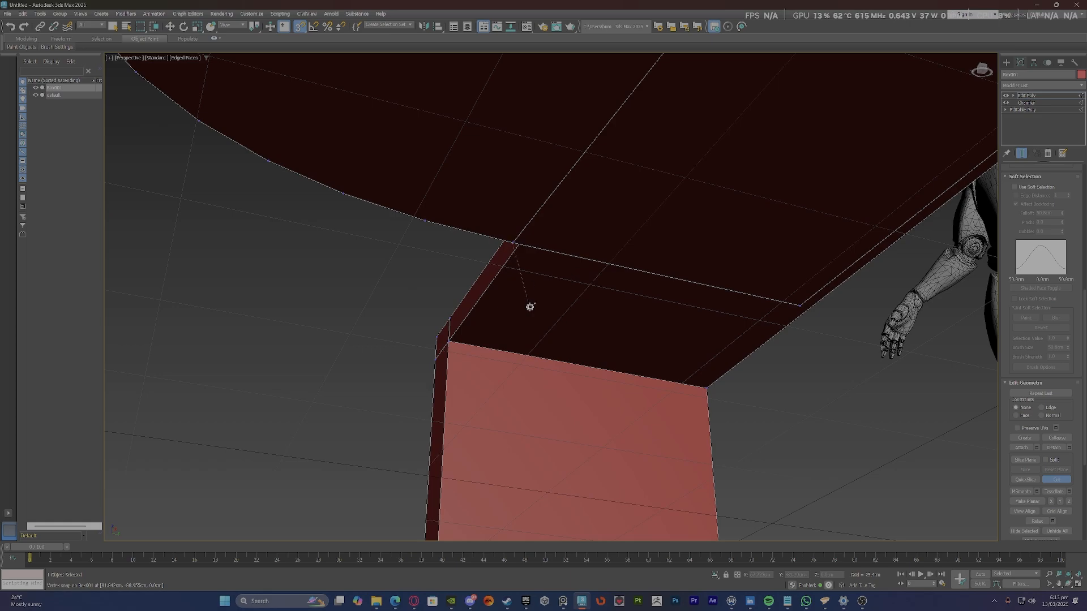
scroll(530, 306, down, 5)
scroll(530, 306, down, 3)
alt+middle_drag(532, 295, 598, 337)
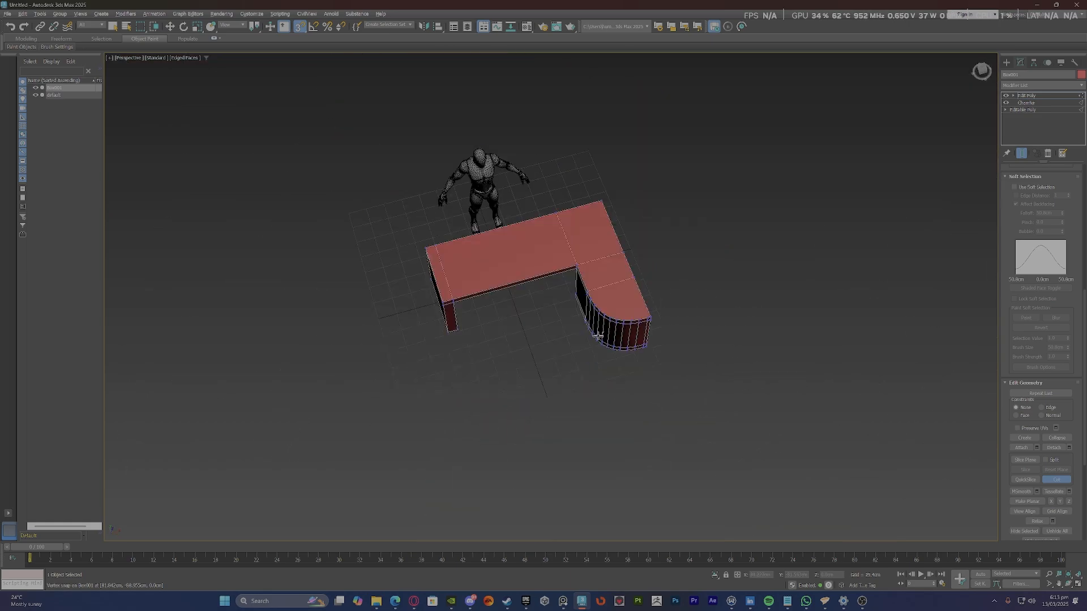
scroll(611, 269, up, 8)
key(w)
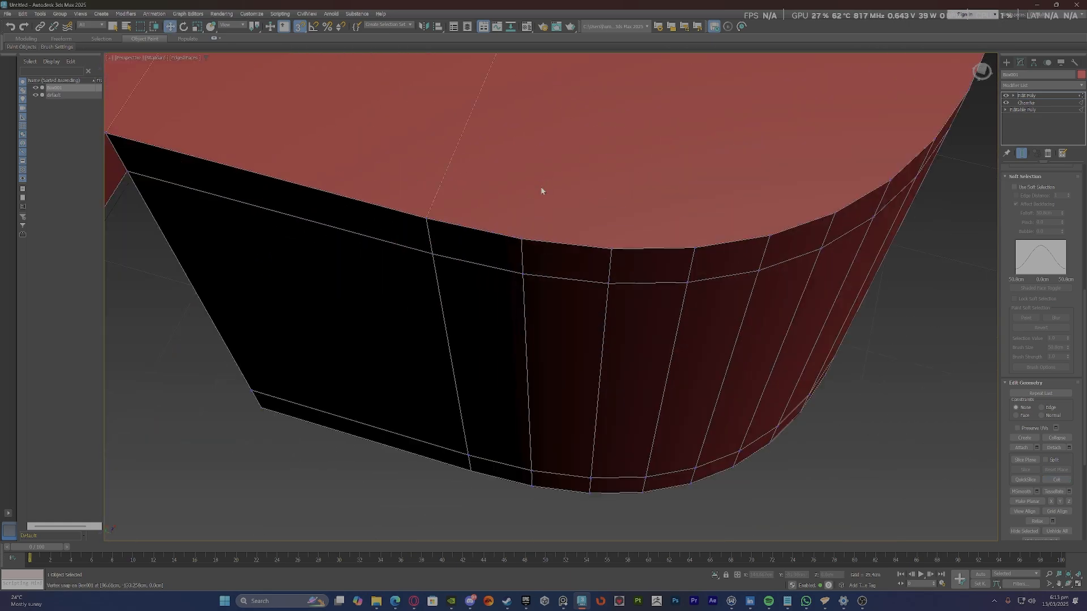
Return to vertex editing and examine where the new cut meets the start of the rounded corner.
right_click(566, 192)
click(590, 199)
key(1)
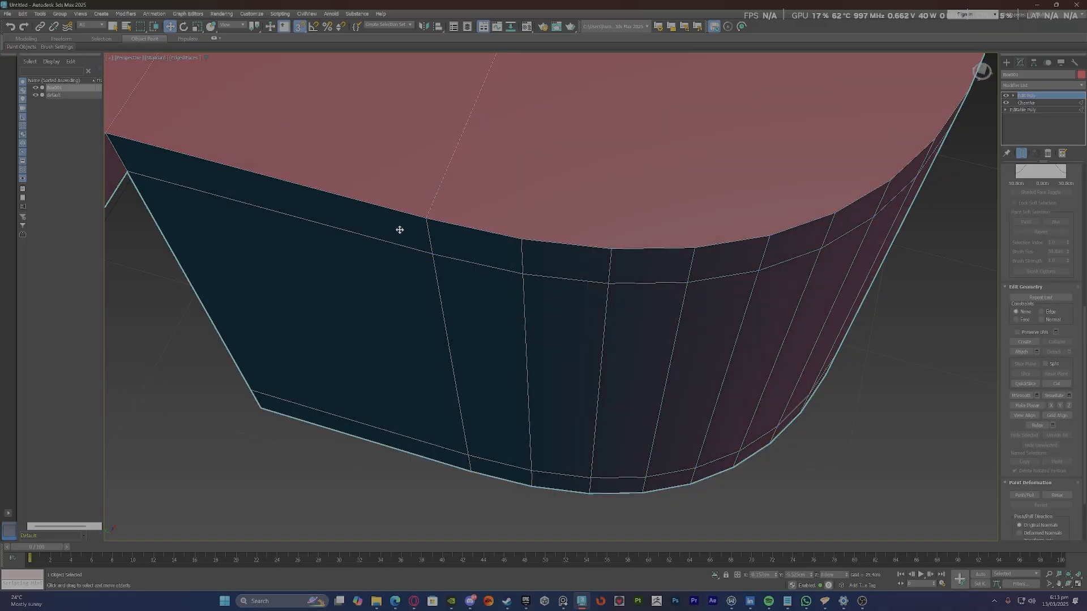
key(1)
scroll(408, 334, down, 5)
scroll(424, 287, up, 5)
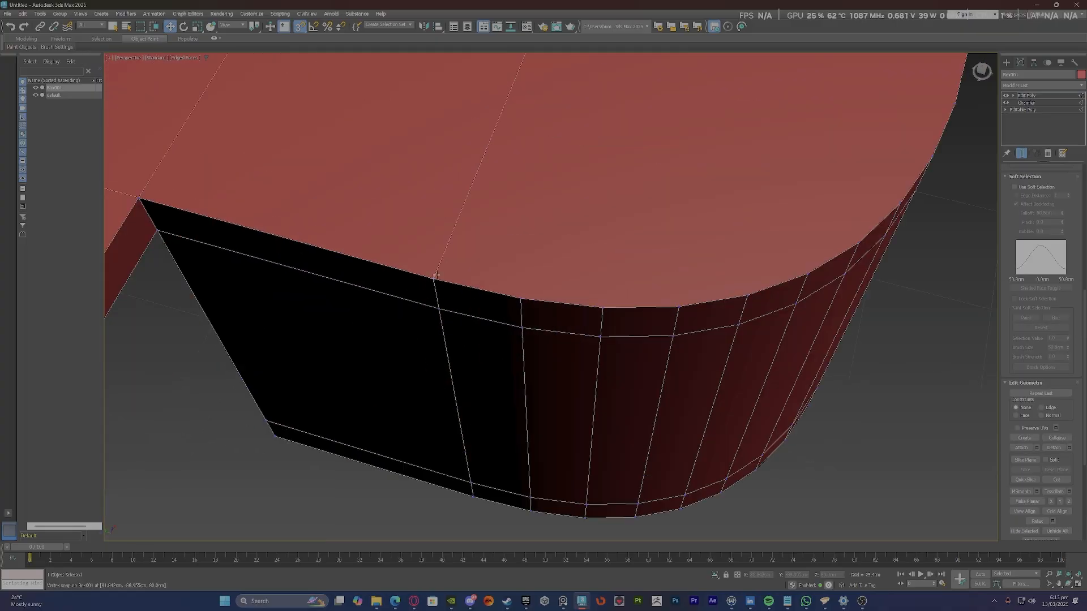
Align the upper vertices of the back's middle vertical edge with the vertex where the front curve begins, at Y -88.955 cm.
click(435, 276)
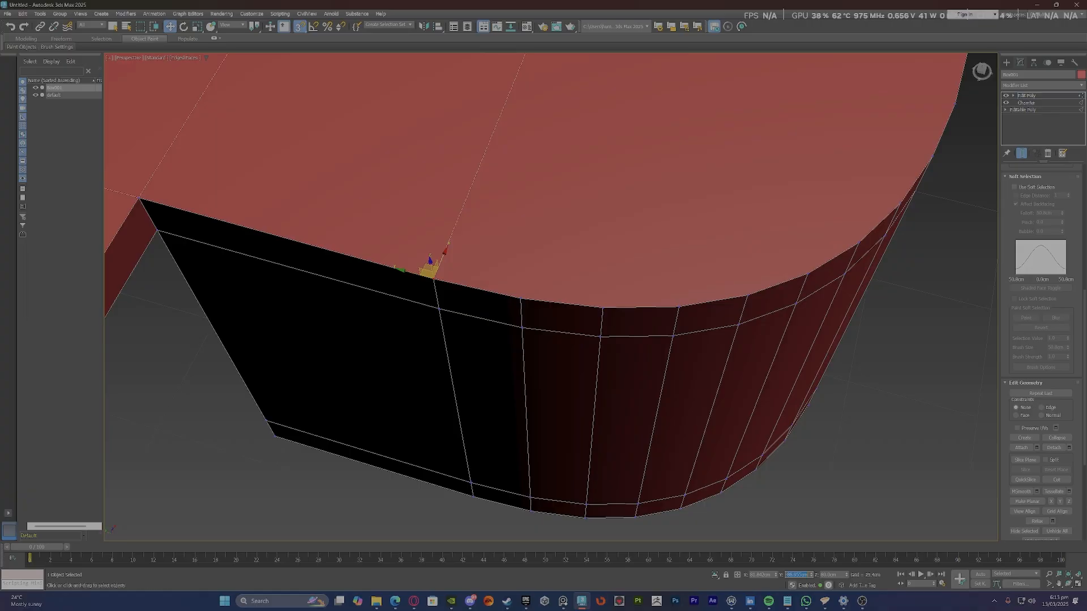
scroll(670, 538, down, 5)
scroll(624, 340, up, 3)
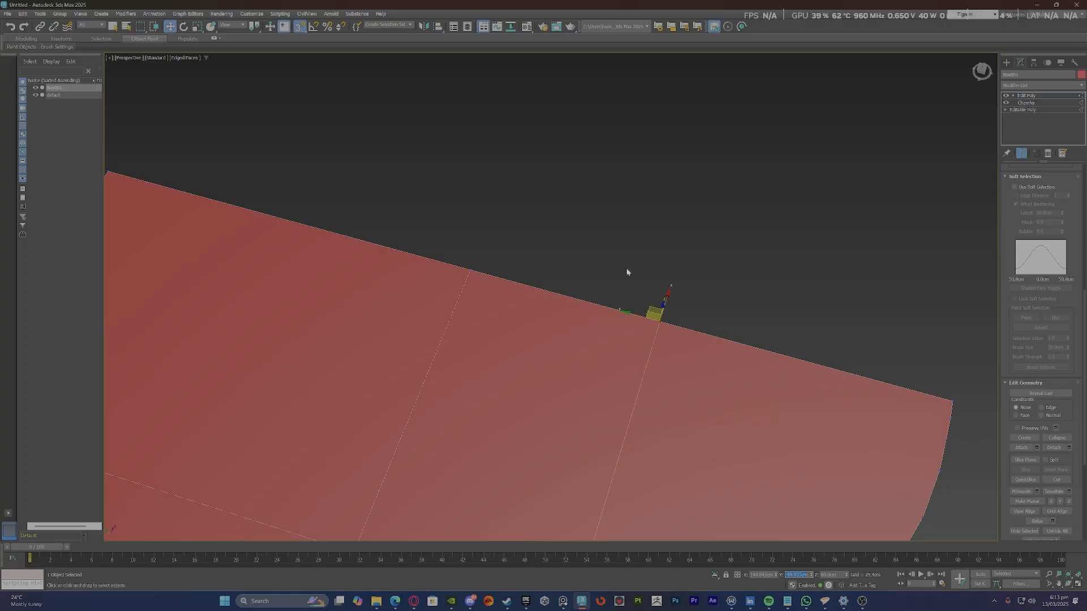
scroll(628, 274, down, 5)
alt+middle_drag(628, 274, 563, 267)
scroll(634, 433, up, 3)
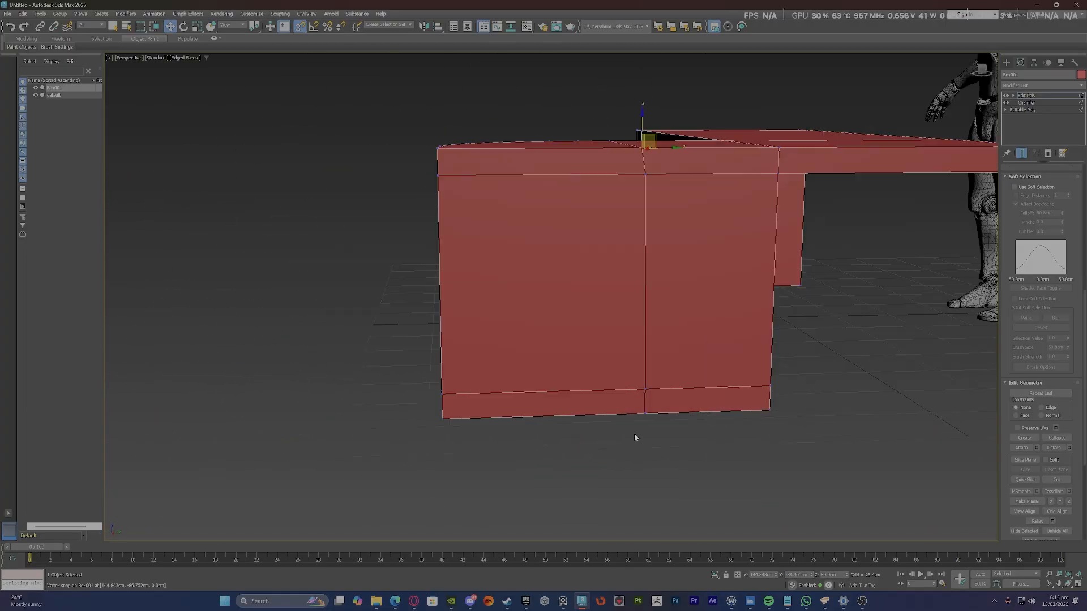
scroll(664, 214, up, 3)
scroll(671, 150, down, 3)
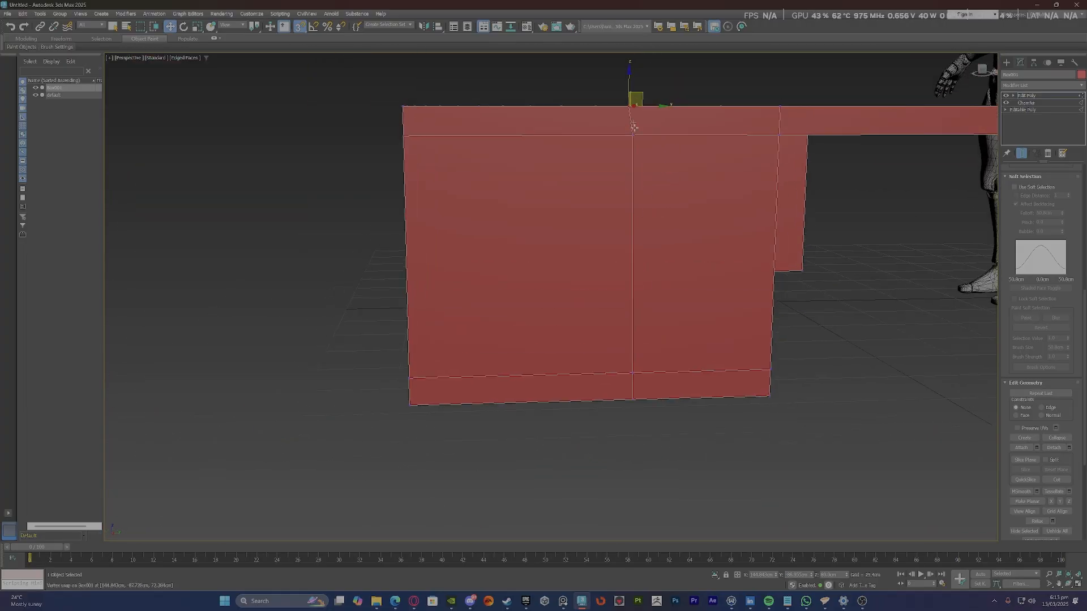
click(635, 132)
click(798, 574)
text(-88.955)
key(Return)
Set the two lower vertices of the back's middle vertical edge to Y -88.955 cm.
click(633, 375)
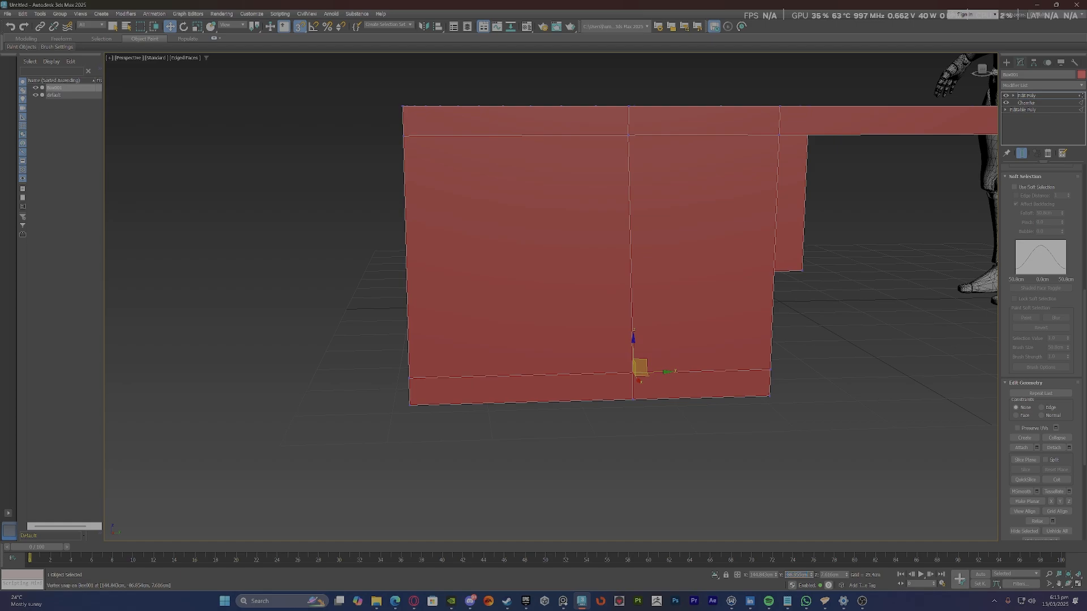
drag(633, 374, 634, 404)
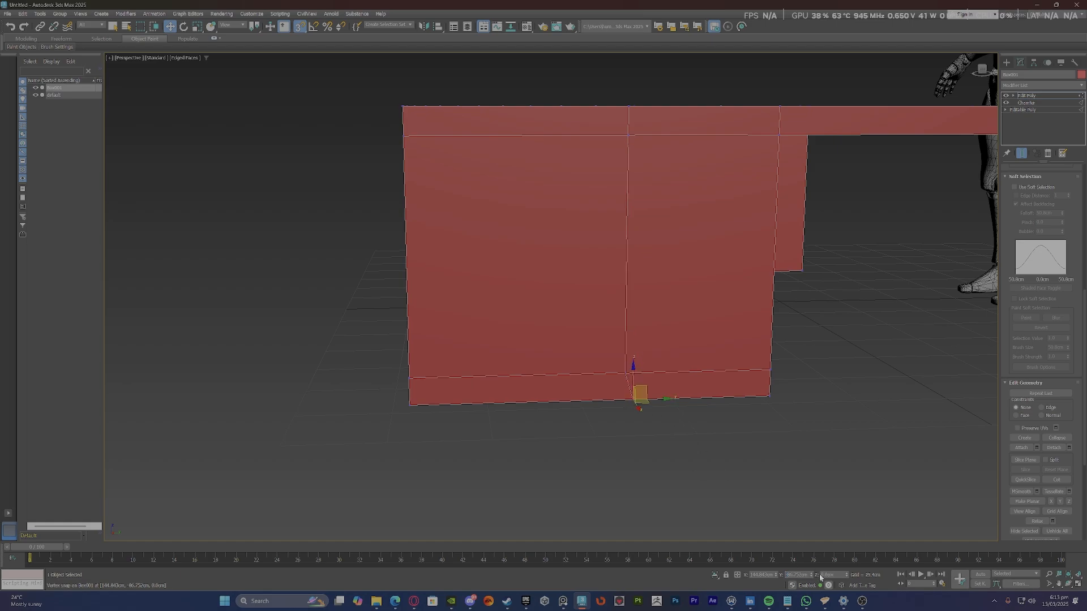
text(-88.955)
key(Return)
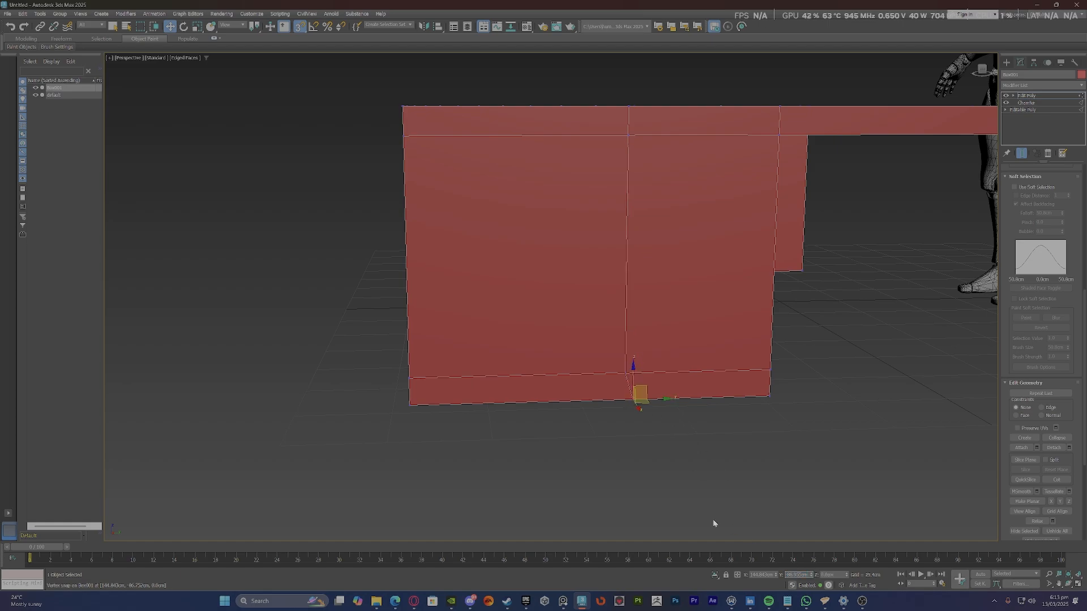
Select the vertices along the aligned cross-section of the rounded pedestal and weld them.
scroll(569, 456, down, 6)
key(1)
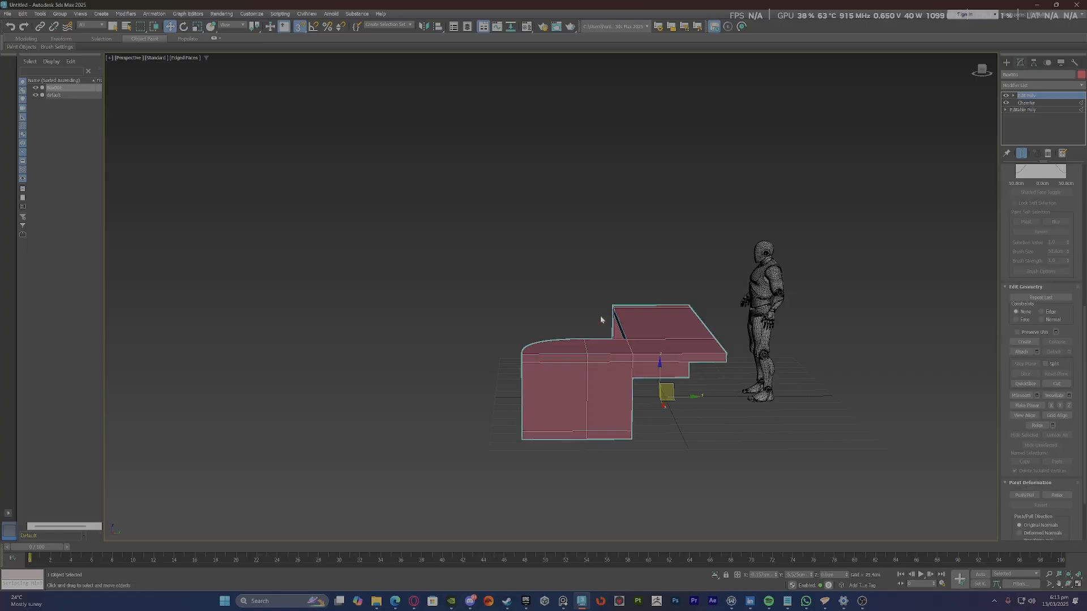
key(1)
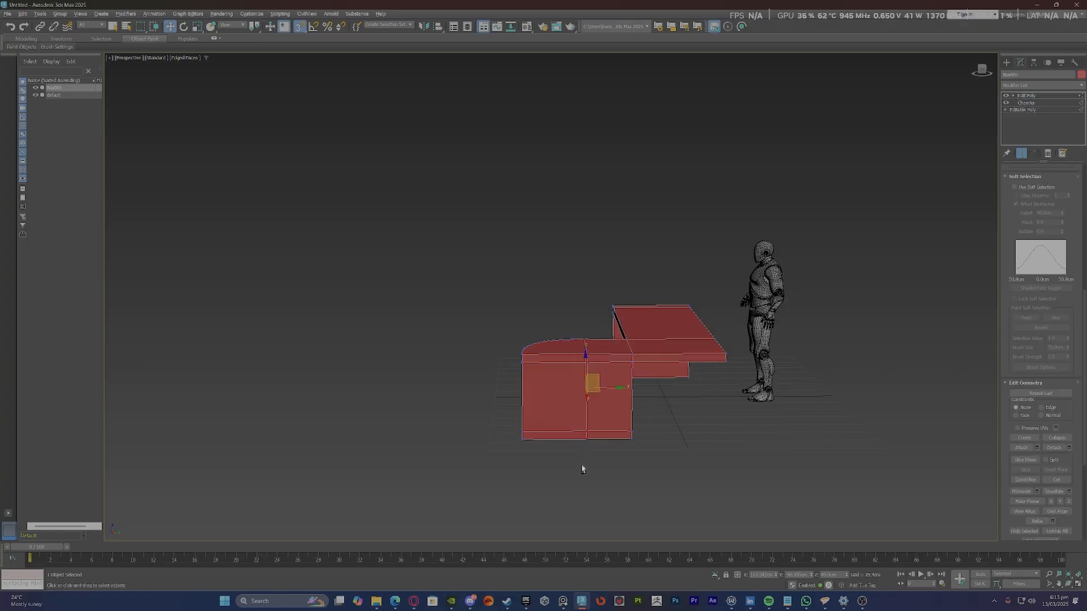
alt+middle_drag(583, 469, 670, 434)
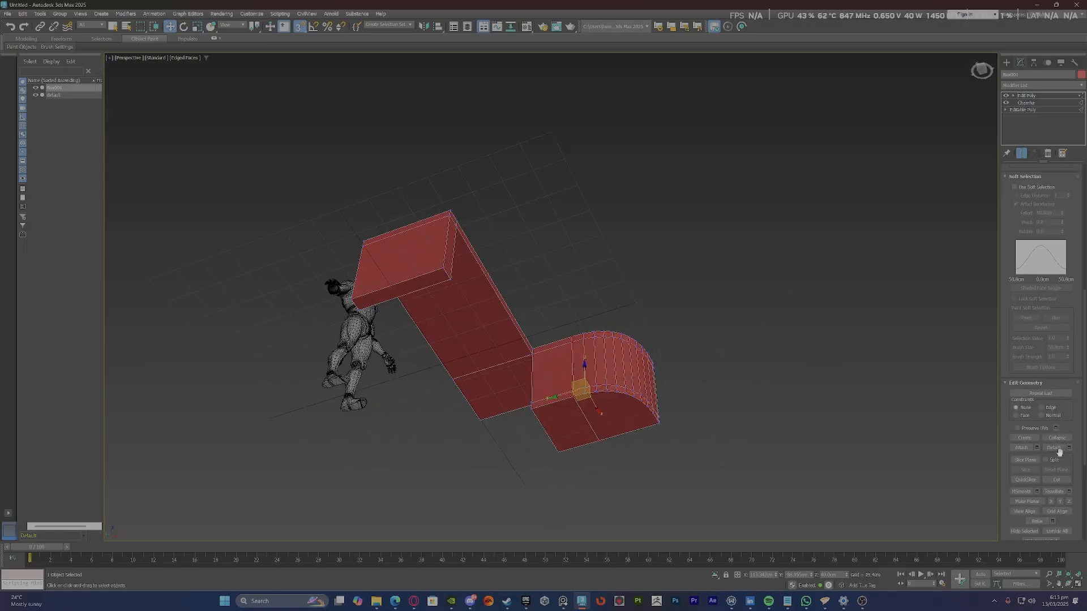
scroll(1058, 453, up, 3)
scroll(1057, 453, up, 1)
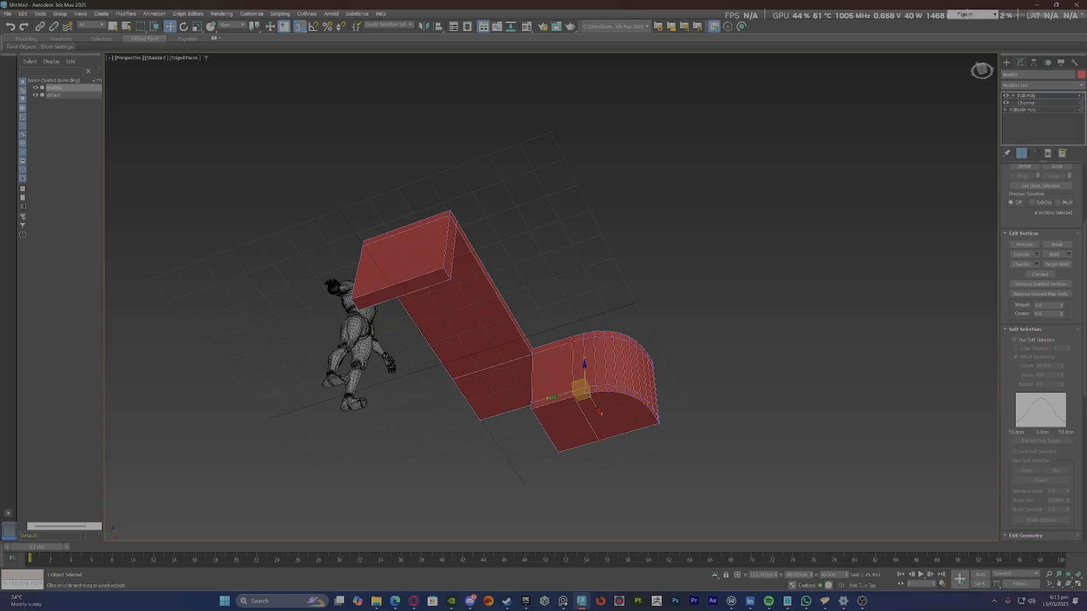
click(1069, 254)
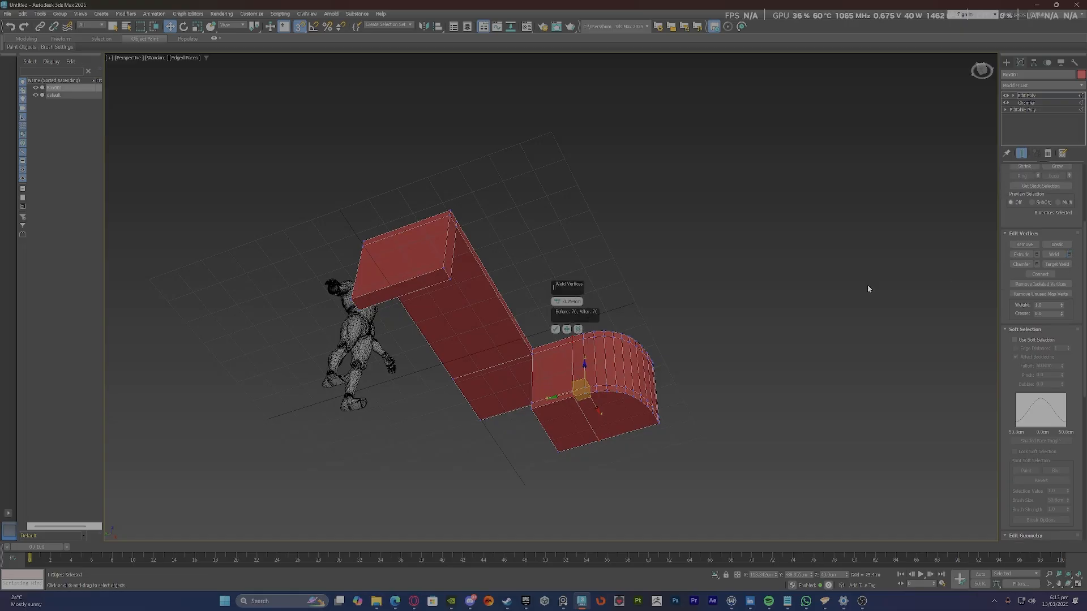
click(556, 329)
Test the weld by moving the top vertex where the curved side begins, and undo the move.
scroll(572, 343, up, 8)
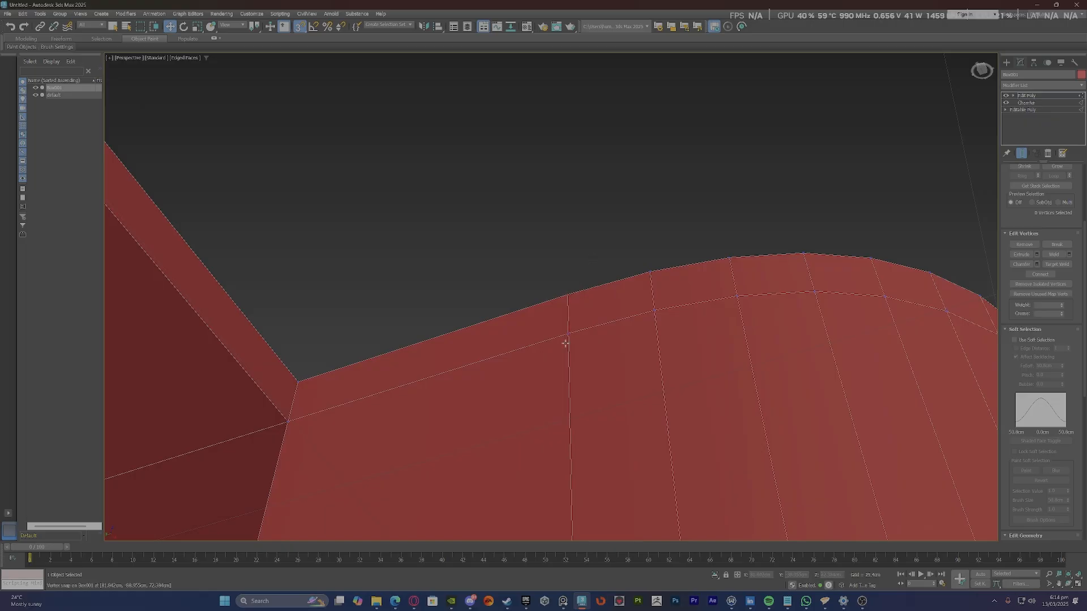
scroll(567, 312, up, 3)
click(570, 364)
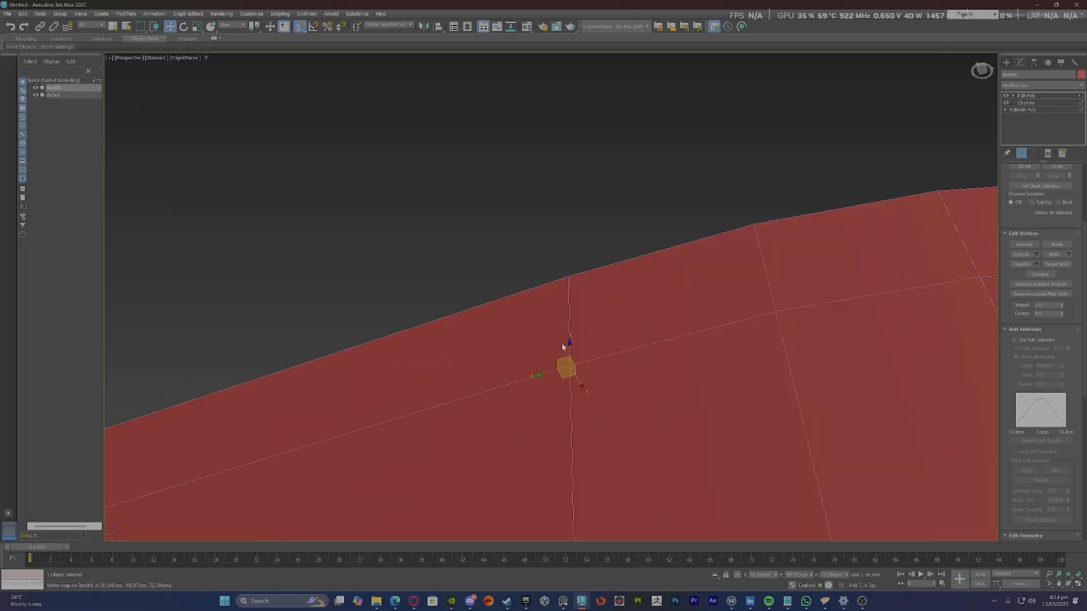
alt+middle_drag(566, 345, 564, 305)
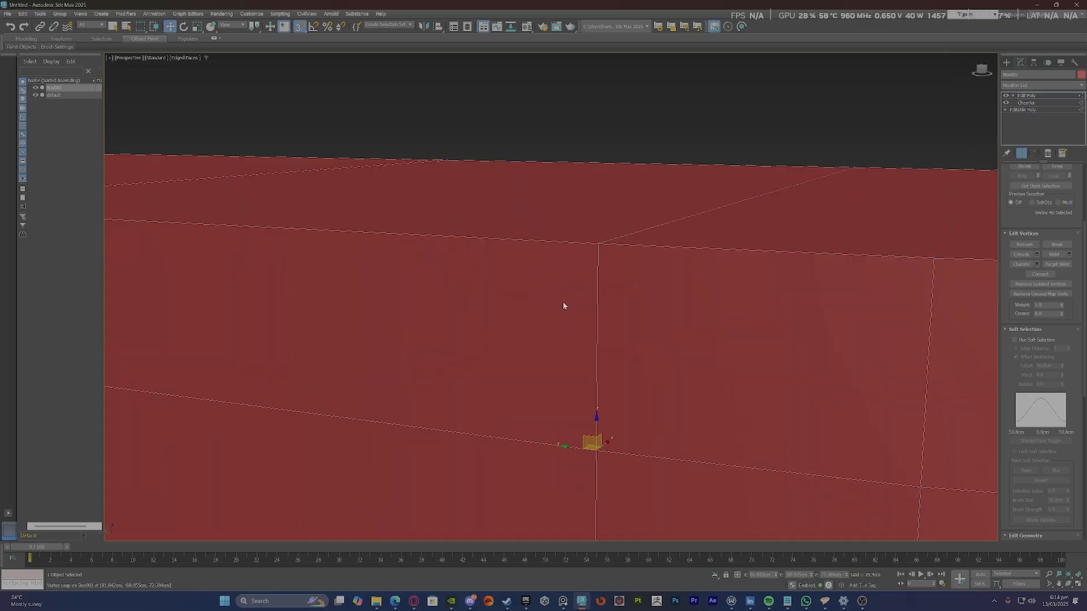
click(600, 243)
drag(596, 219, 613, 118)
key(ctrl+z)
scroll(583, 222, down, 9)
alt+middle_drag(588, 223, 528, 189)
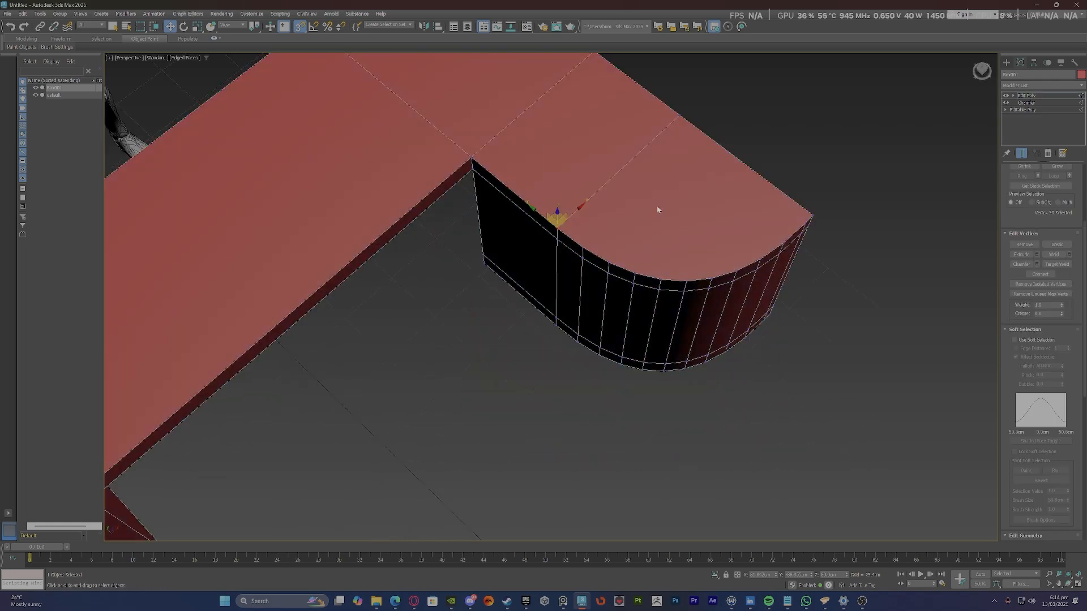
scroll(657, 206, down, 6)
mouse_move(656, 206)
alt+middle_down()
mouse_move(668, 151)
mouse_move(663, 195)
alt+middle_up()
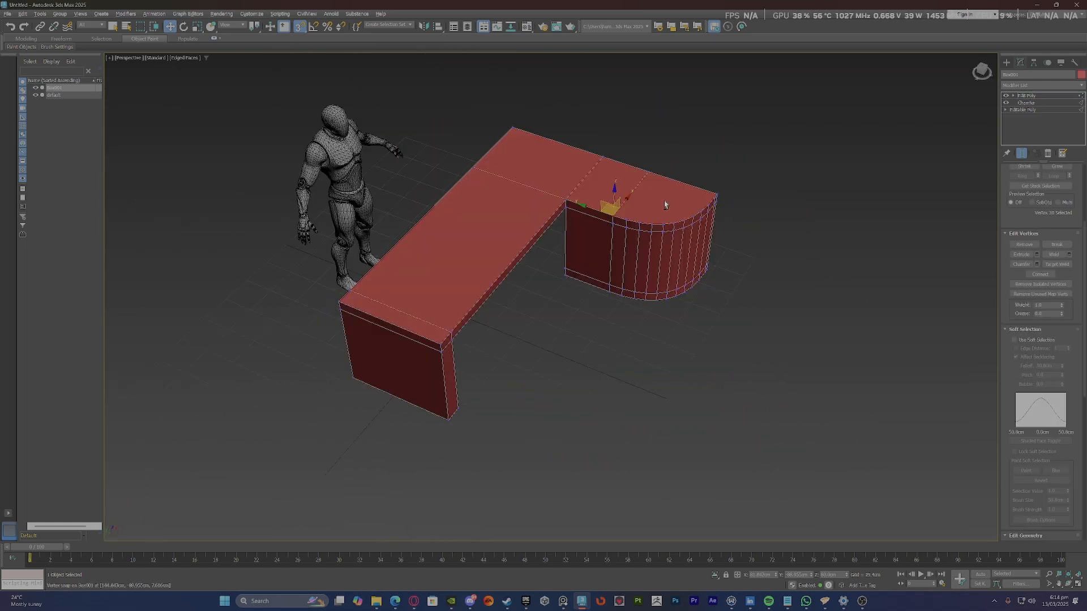
Check the polygon division of the rounded pedestal's top by selecting its individual faces.
scroll(664, 202, up, 10)
scroll(639, 209, down, 6)
key(4)
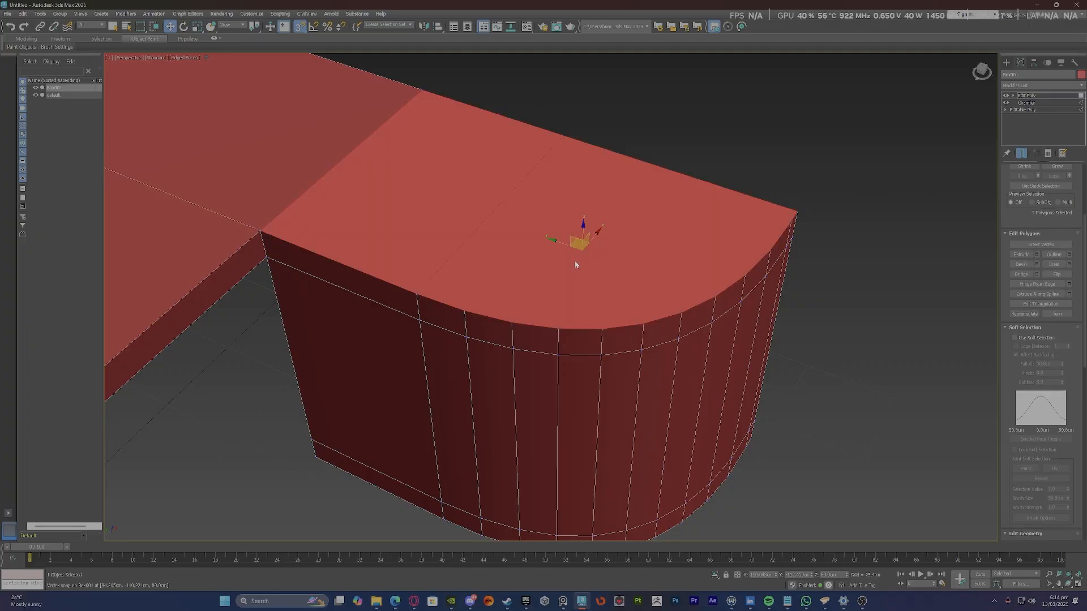
click(575, 263)
click(816, 134)
click(541, 222)
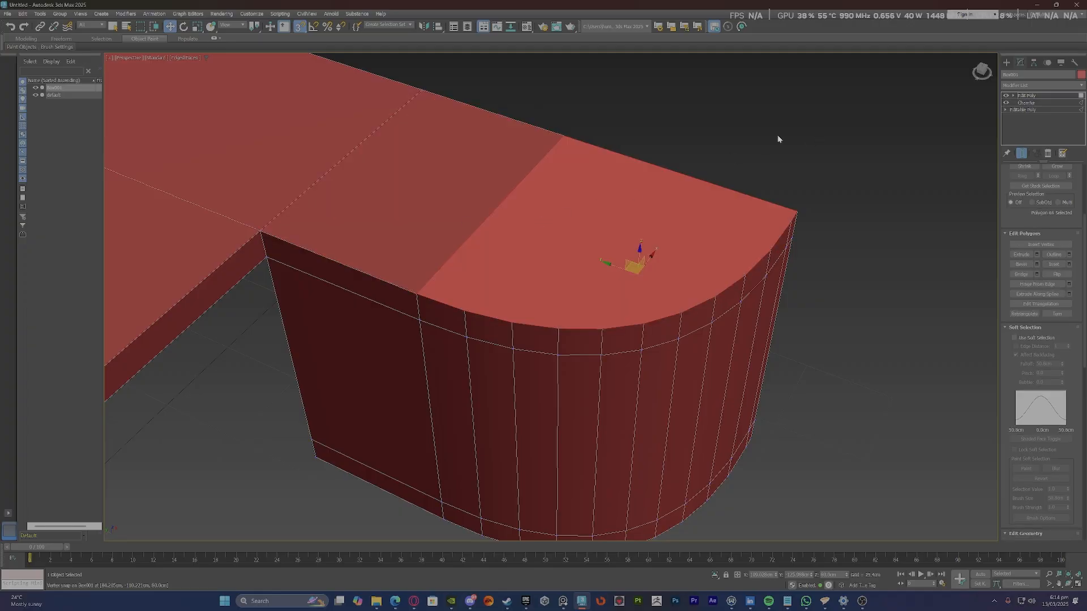
click(777, 135)
click(599, 244)
scroll(599, 243, down, 5)
click(811, 214)
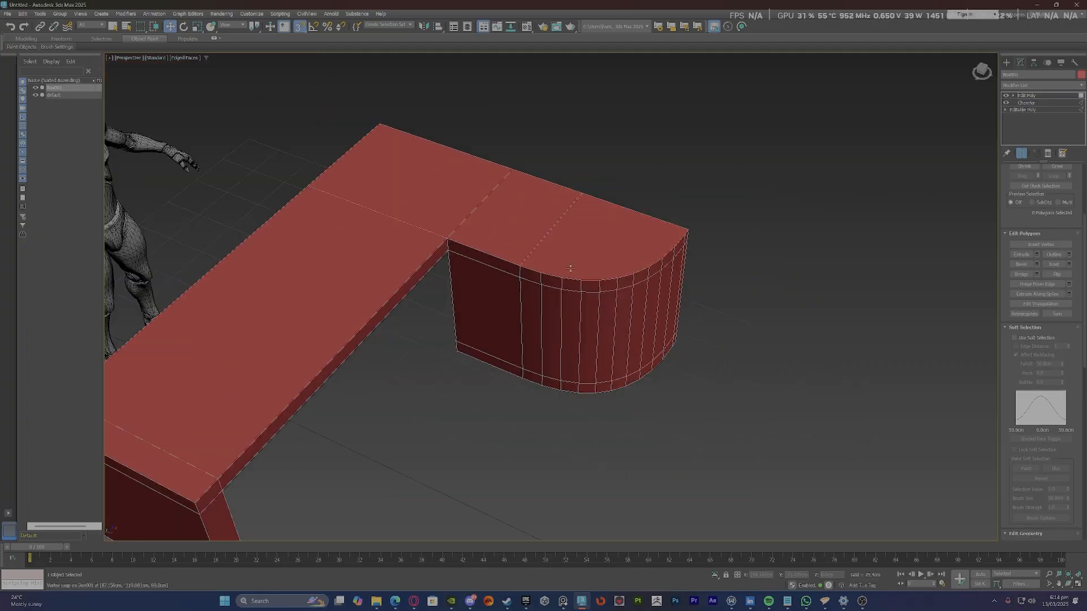
Try selecting the tall polygons around the pedestal's curved side one by one, and clear the selection.
alt+middle_drag(736, 254, 544, 274)
scroll(503, 356, up, 6)
scroll(510, 334, down, 2)
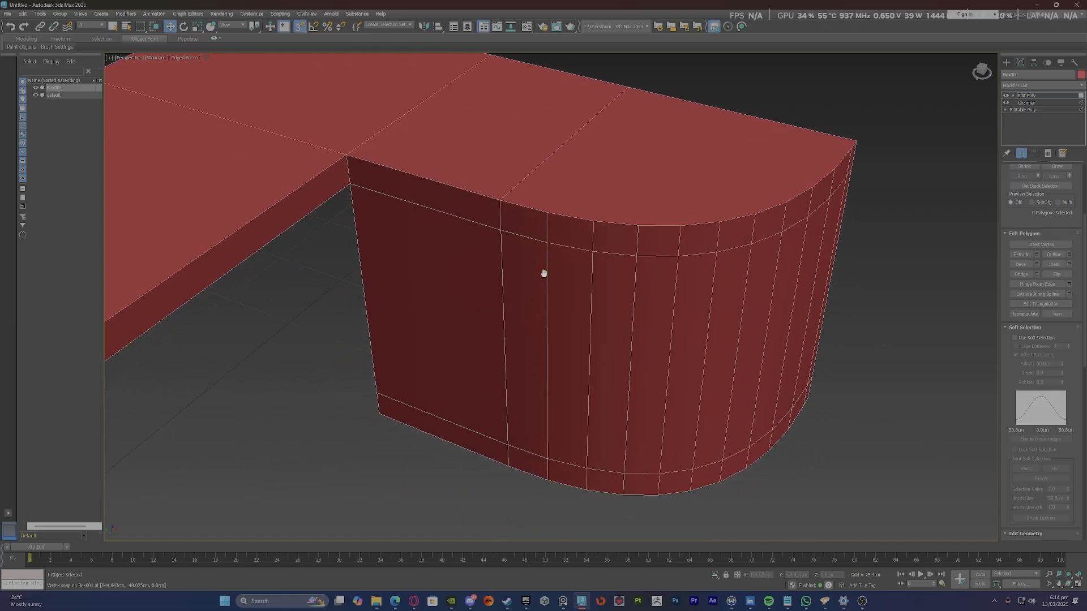
click(535, 306)
ctrl+click(565, 317)
ctrl+click(614, 314)
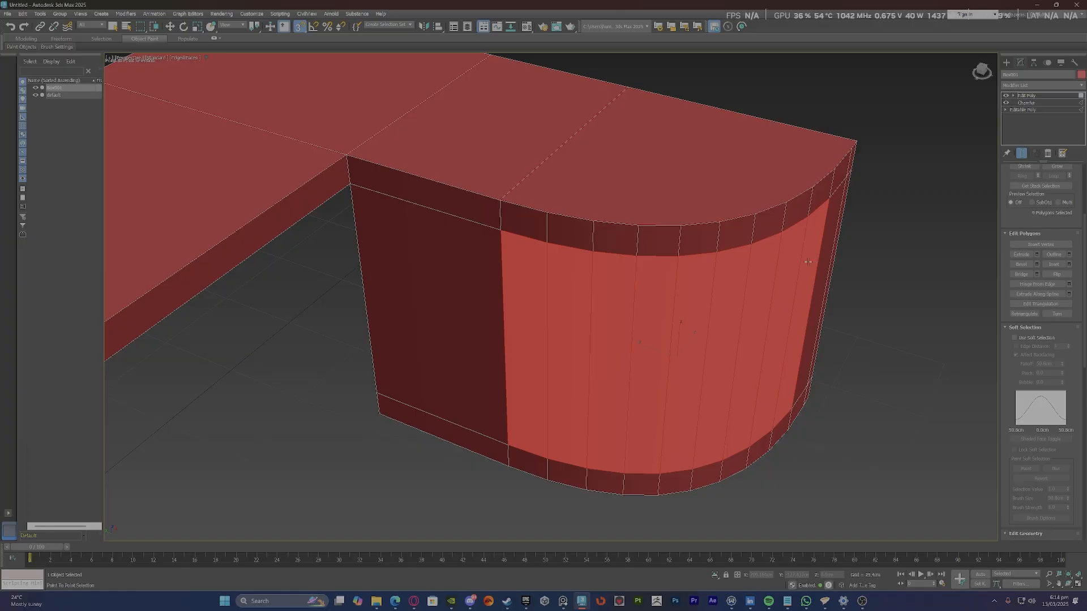
key(w)
scroll(814, 260, down, 6)
alt+middle_drag(811, 262, 719, 307)
scroll(655, 317, up, 5)
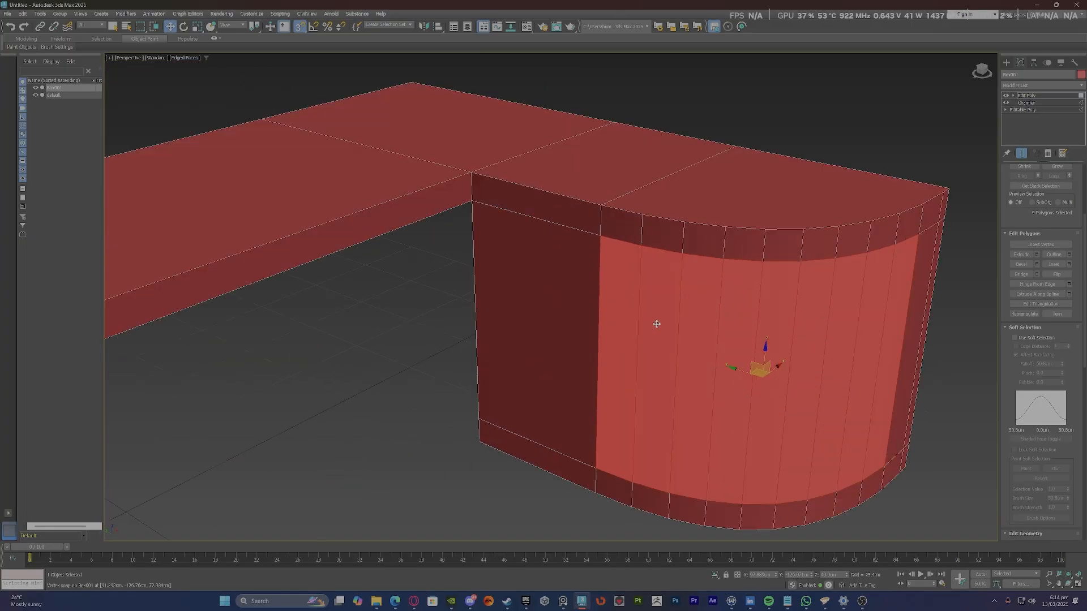
click(426, 401)
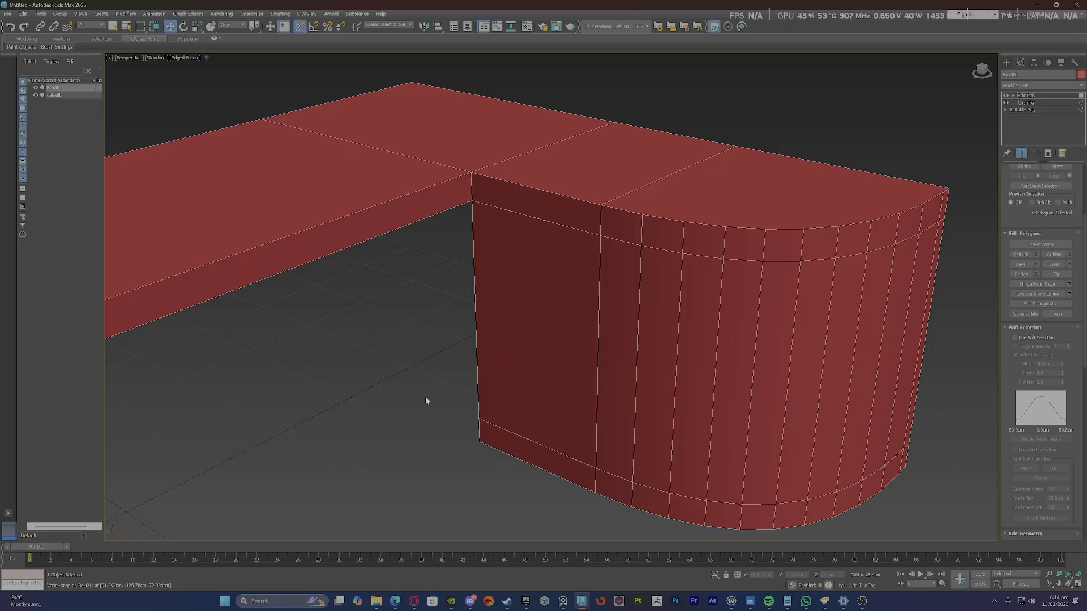
Select the continuous run of tall polygons around the pedestal's curved side, between the upper and lower bands.
click(596, 357)
click(623, 350)
shift+click(636, 337)
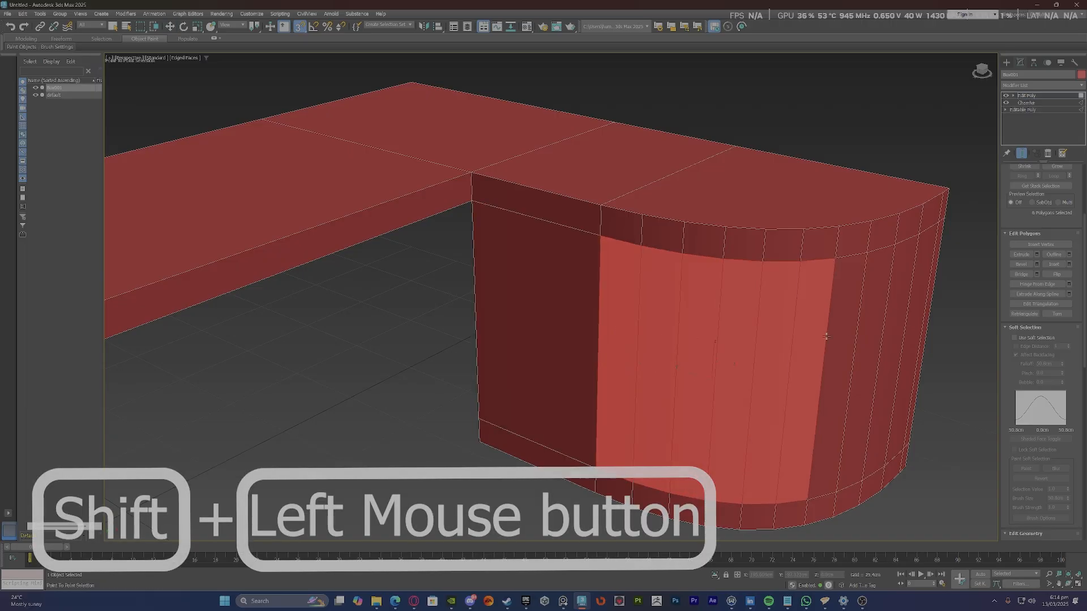
click(911, 320)
click(906, 321)
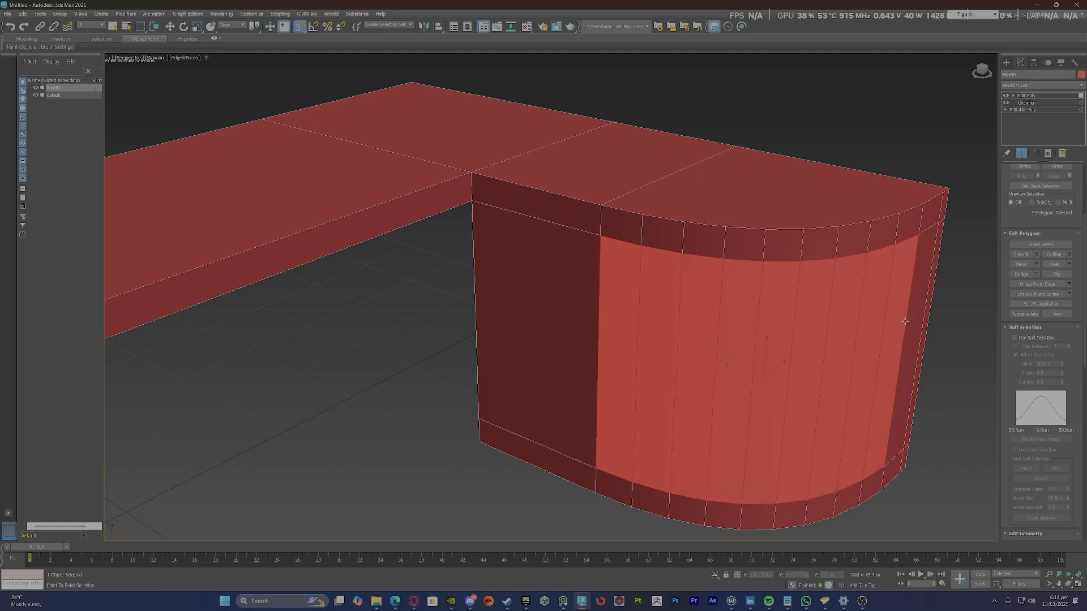
click(906, 322)
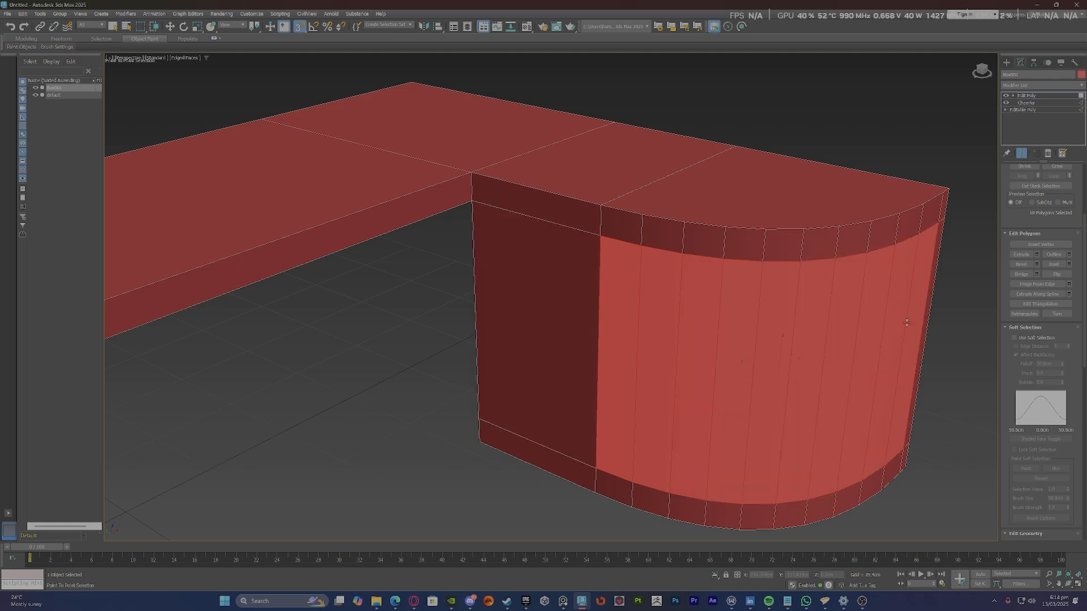
key(w)
scroll(790, 294, down, 8)
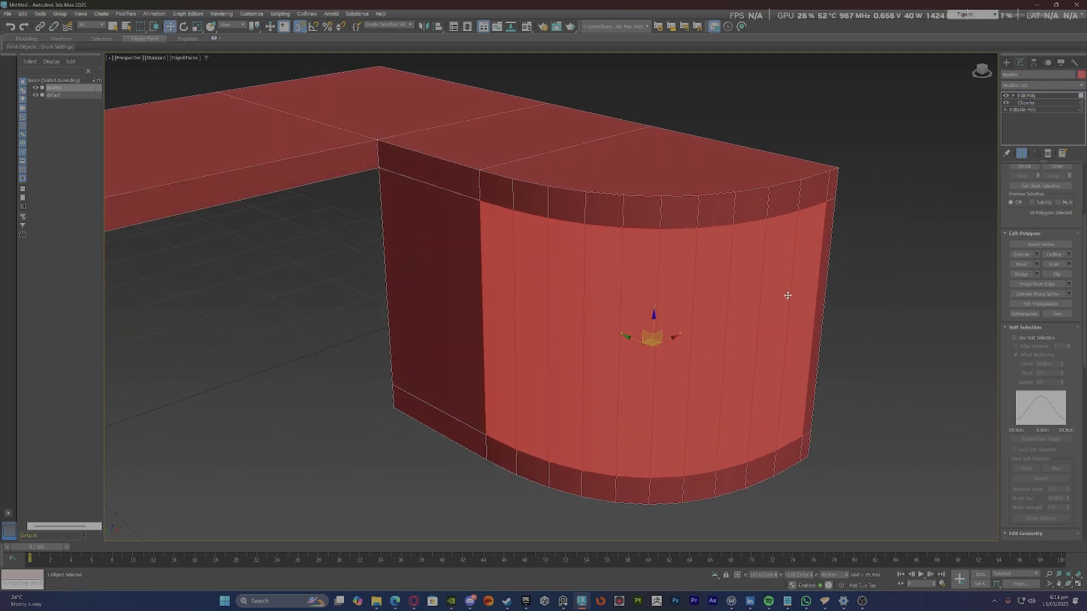
mouse_move(796, 294)
alt+middle_down()
mouse_move(808, 284)
mouse_move(765, 296)
mouse_move(783, 298)
alt+middle_up()
scroll(762, 295, up, 5)
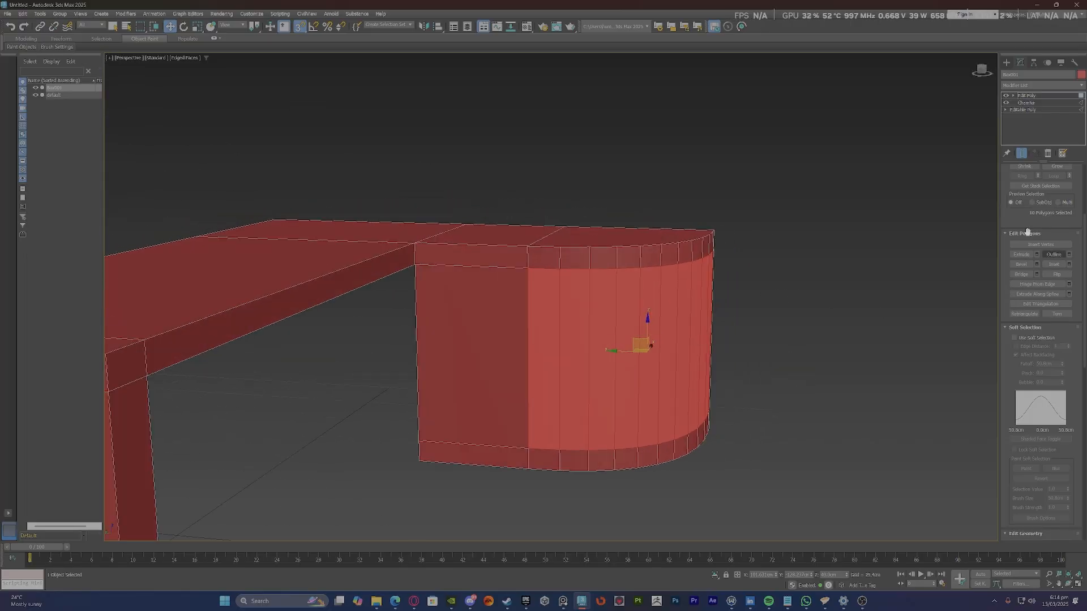
alt+middle_drag(524, 334, 513, 331)
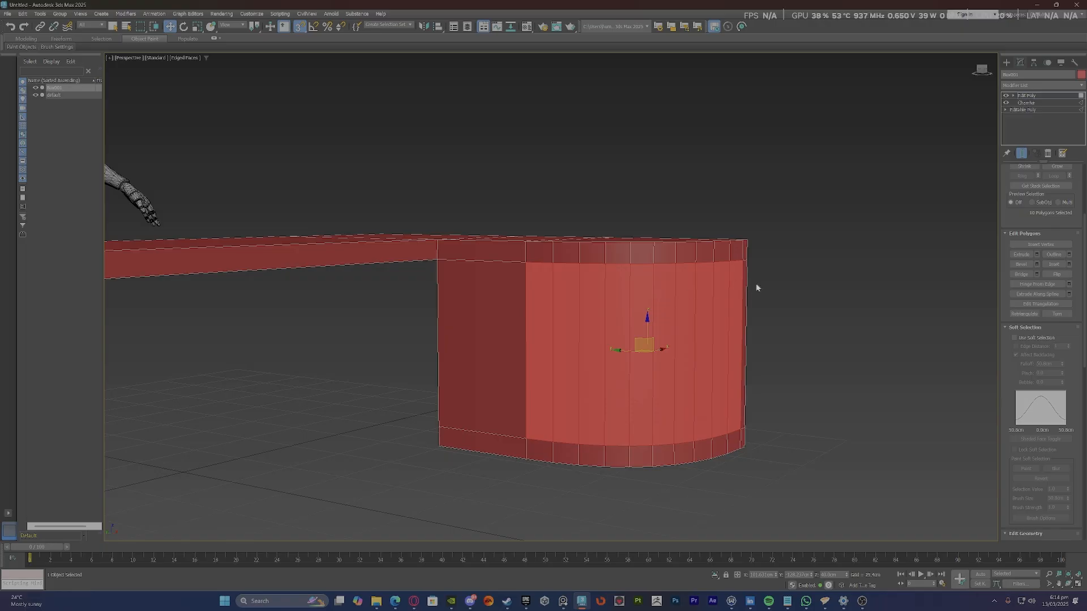
Try a Group inset on the selected curved side polygons and cancel it.
click(1070, 264)
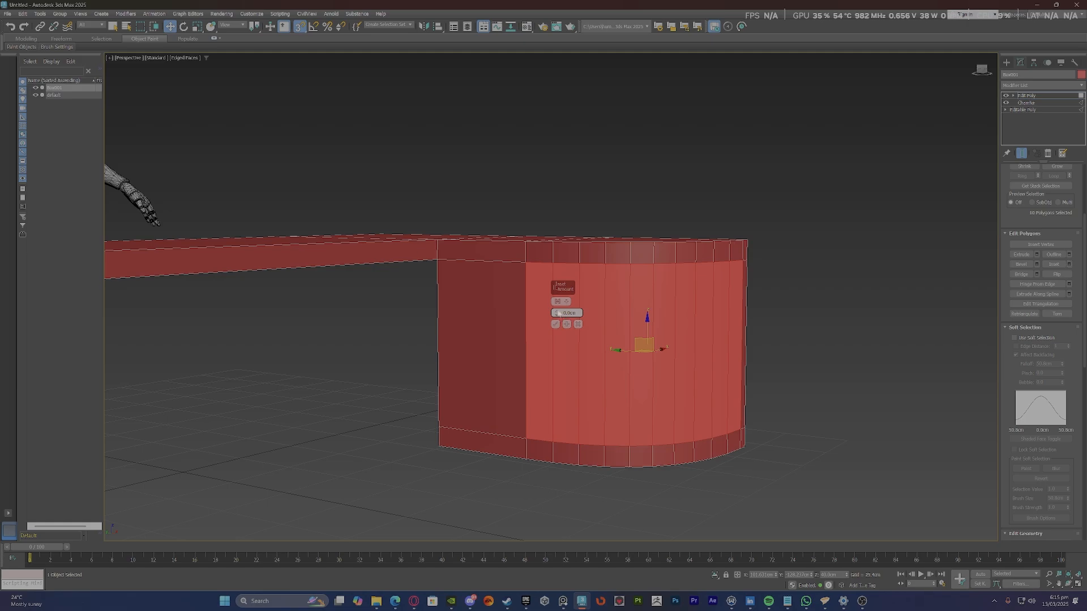
drag(557, 314, 556, 307)
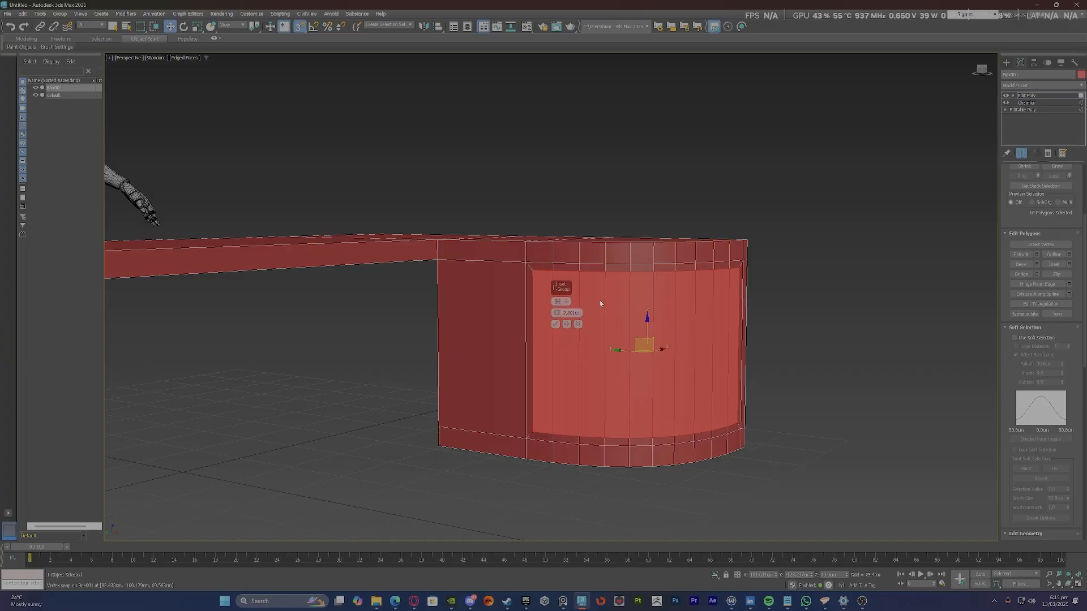
alt+middle_drag(617, 321, 525, 312)
scroll(525, 312, up, 10)
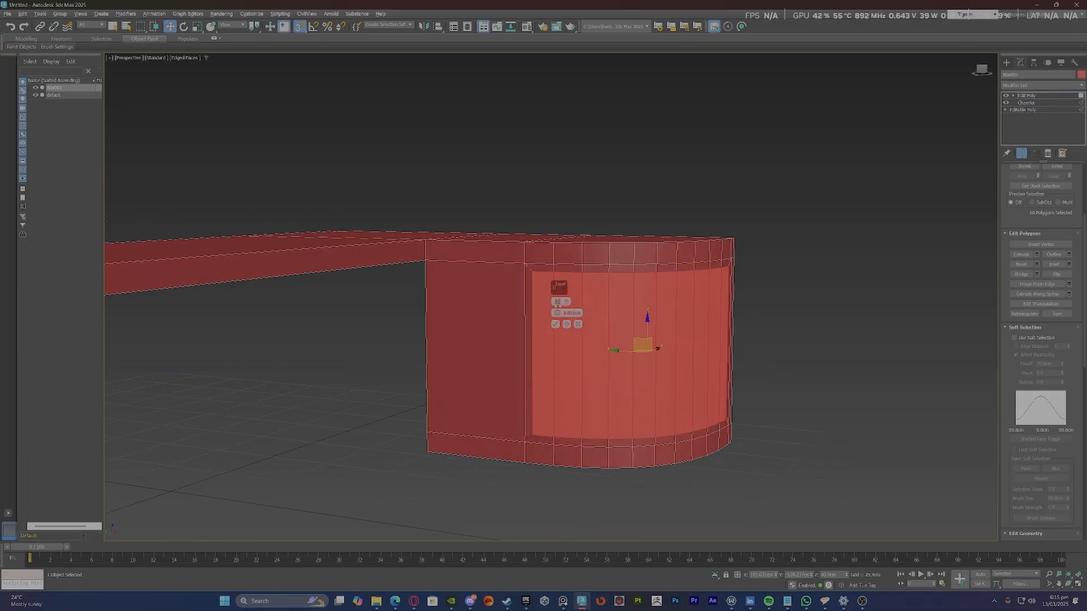
scroll(544, 376, down, 10)
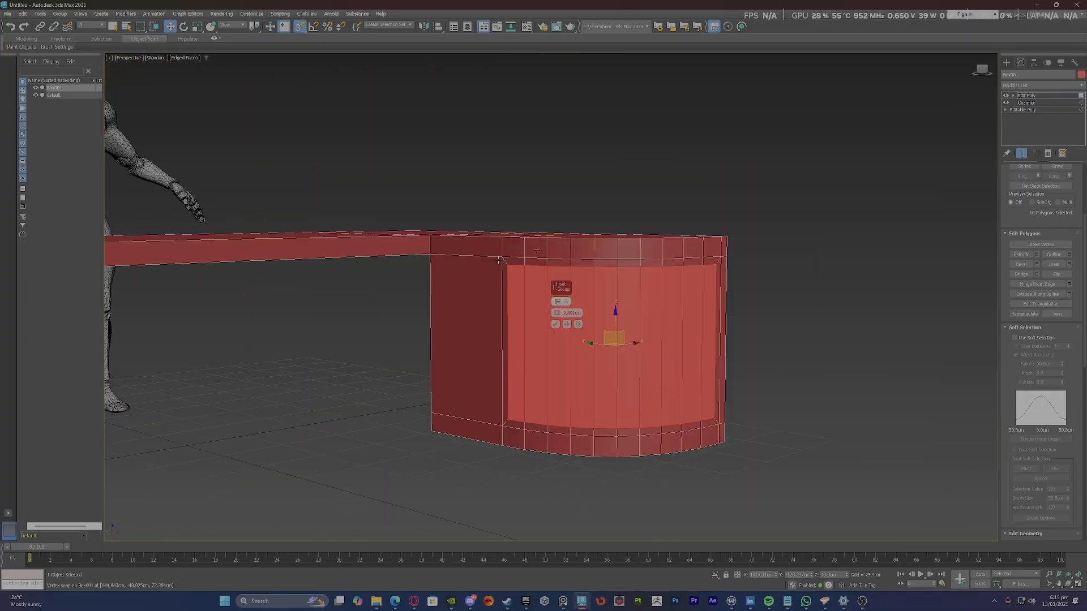
scroll(613, 335, up, 10)
click(578, 324)
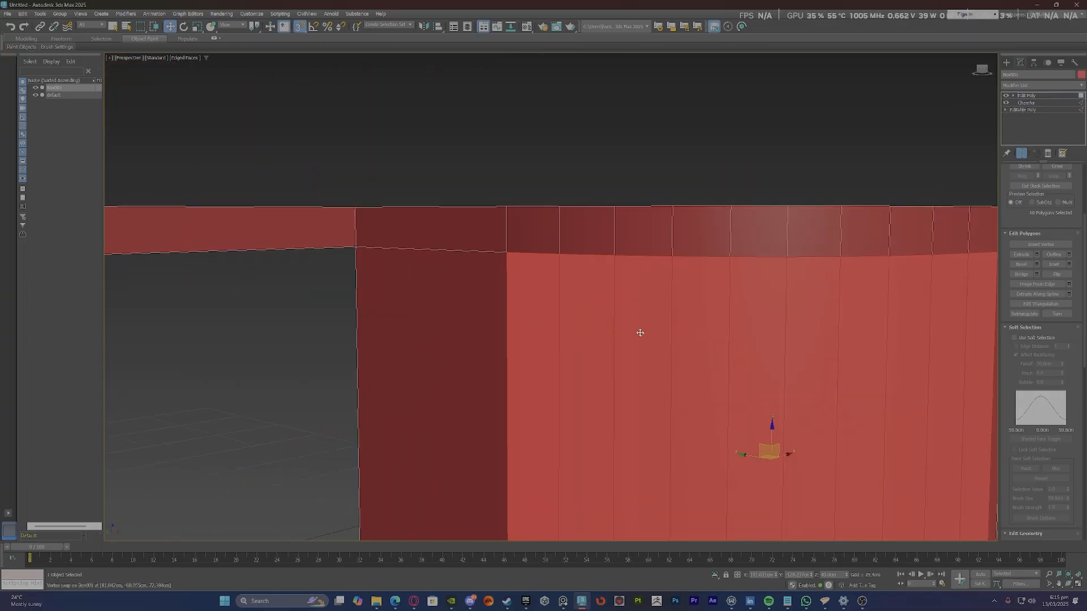
Try scaling the selected curved side polygons inward as an extruded inset.
key(r)
scroll(775, 454, down, 10)
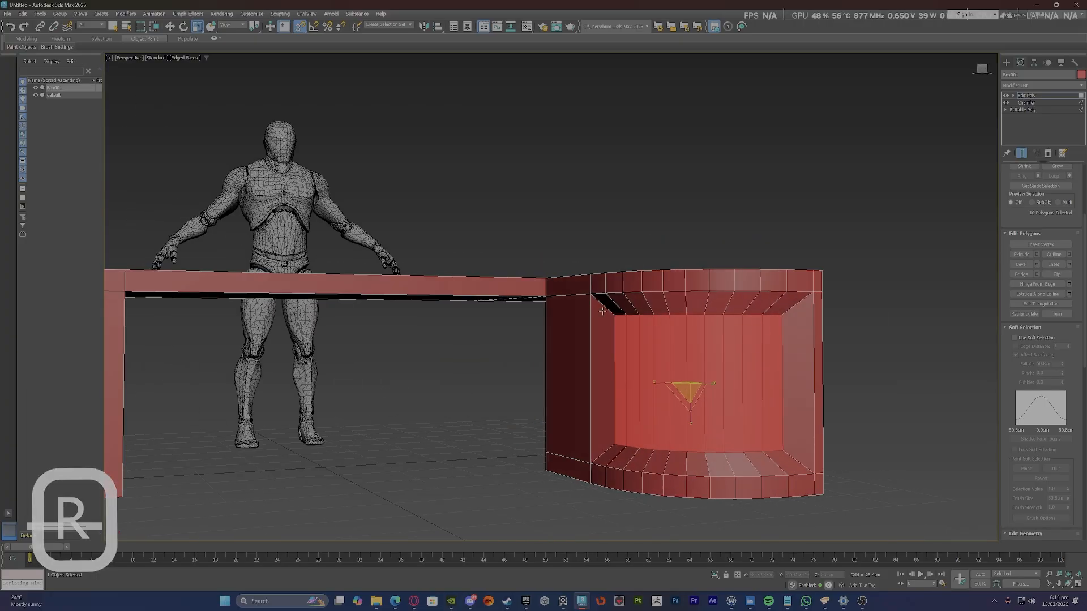
alt+middle_drag(749, 318, 640, 290)
scroll(703, 310, up, 5)
scroll(704, 311, down, 3)
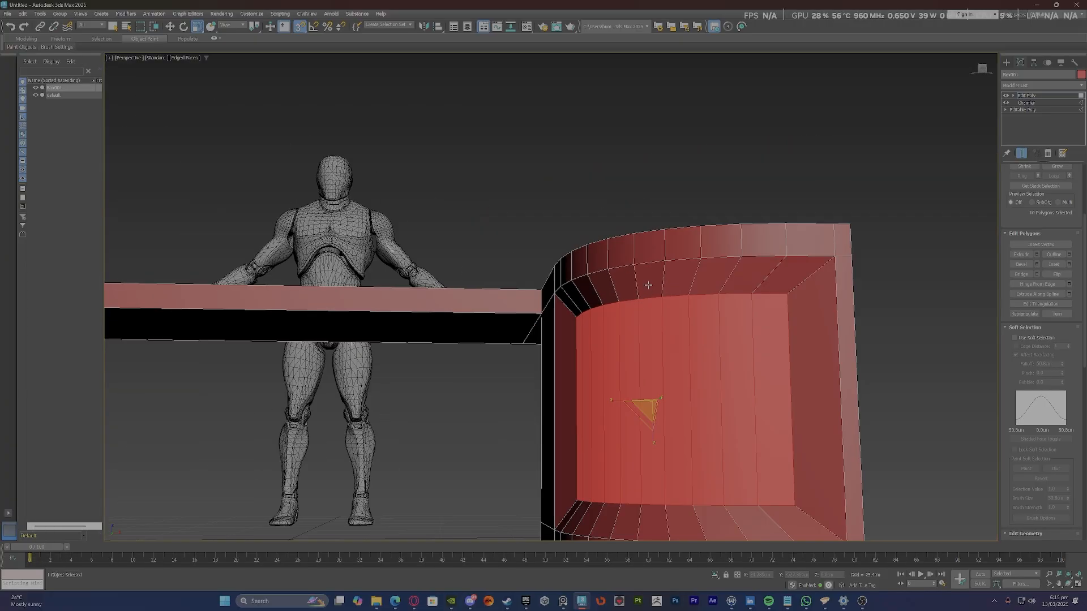
alt+middle_drag(703, 311, 872, 308)
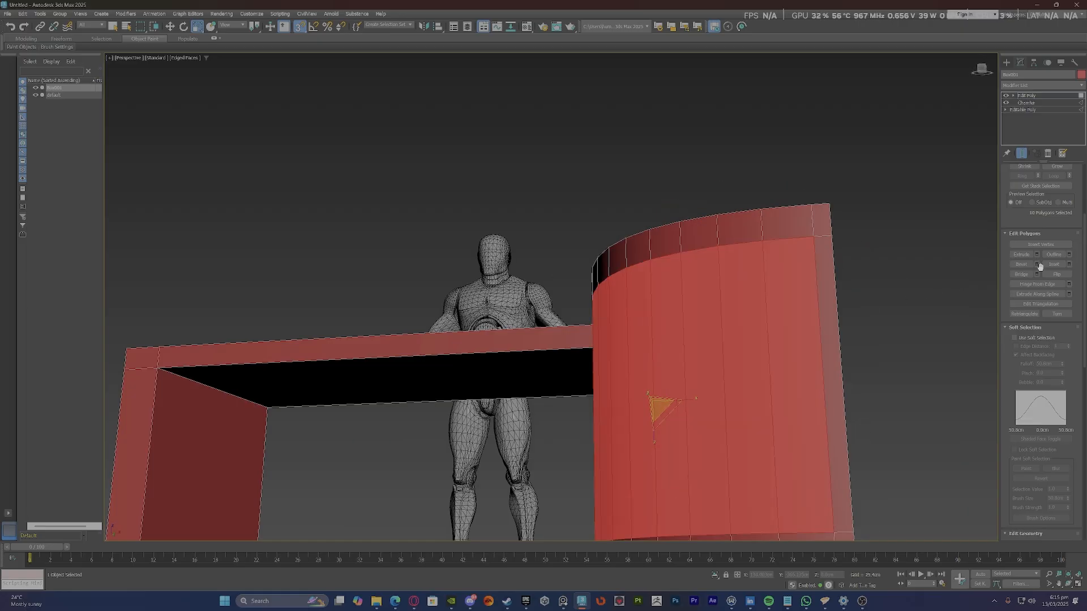
Inset the selected curved side polygons as one group, leaving a narrow border around the panel.
click(1069, 264)
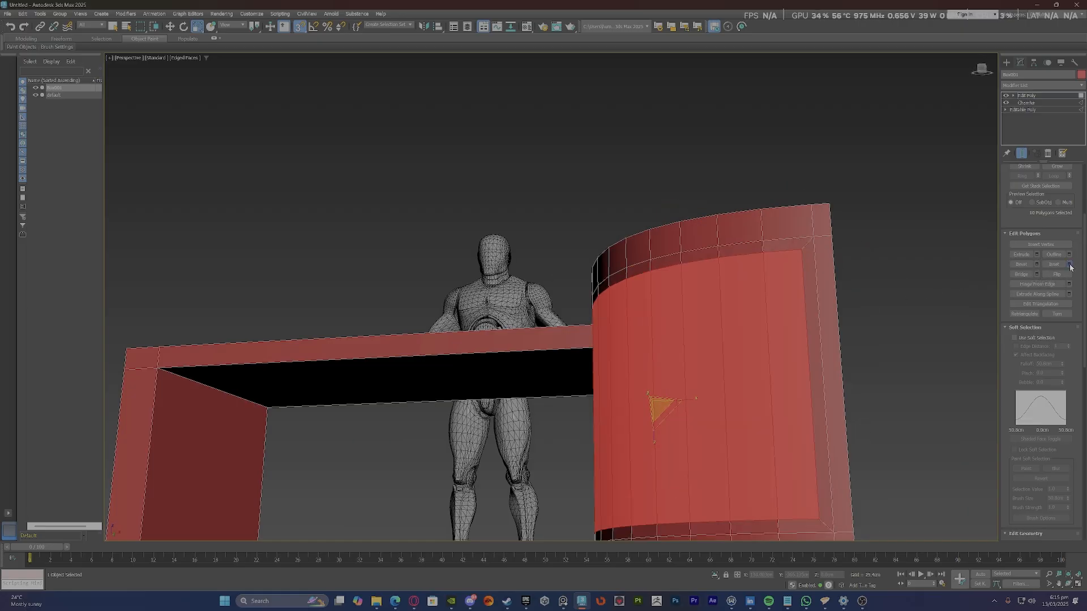
click(555, 325)
alt+middle_drag(711, 332, 711, 242)
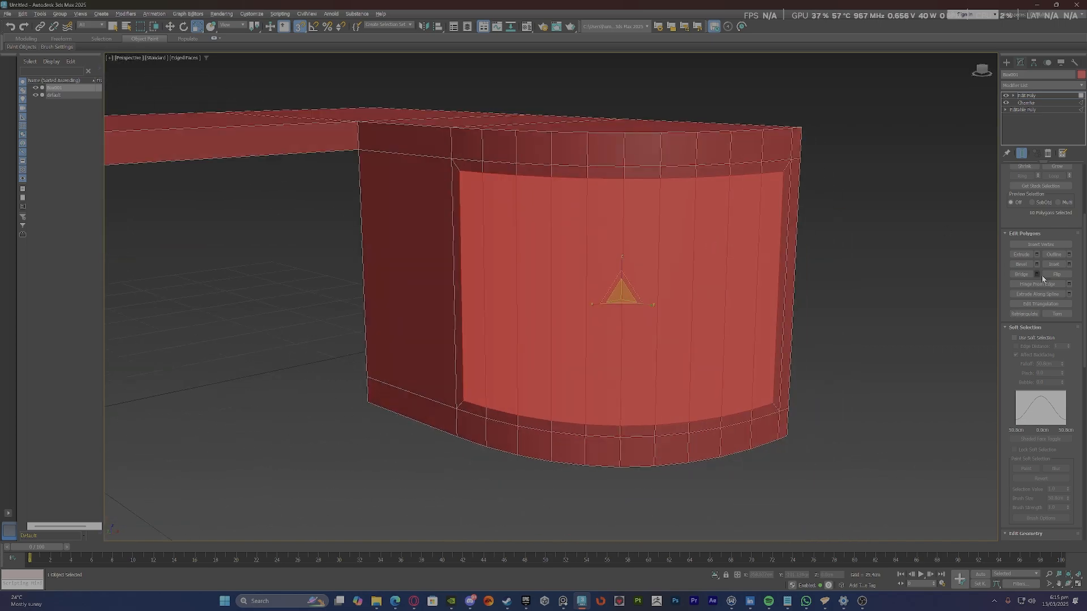
Detach the inset curved polygons with Detach To Element and Detach As Clone enabled.
scroll(1039, 263, down, 5)
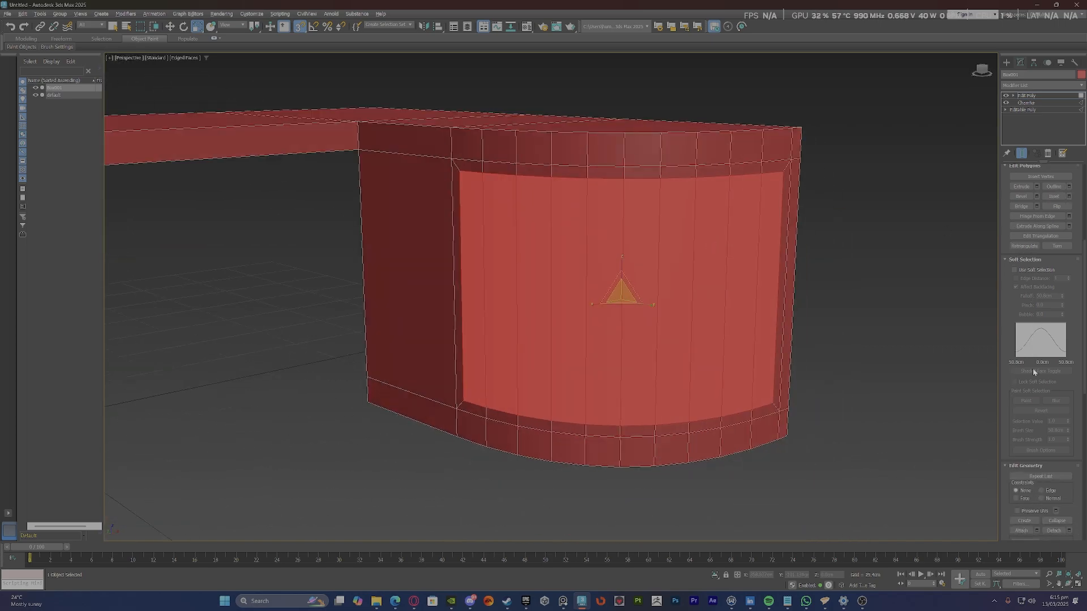
click(1069, 473)
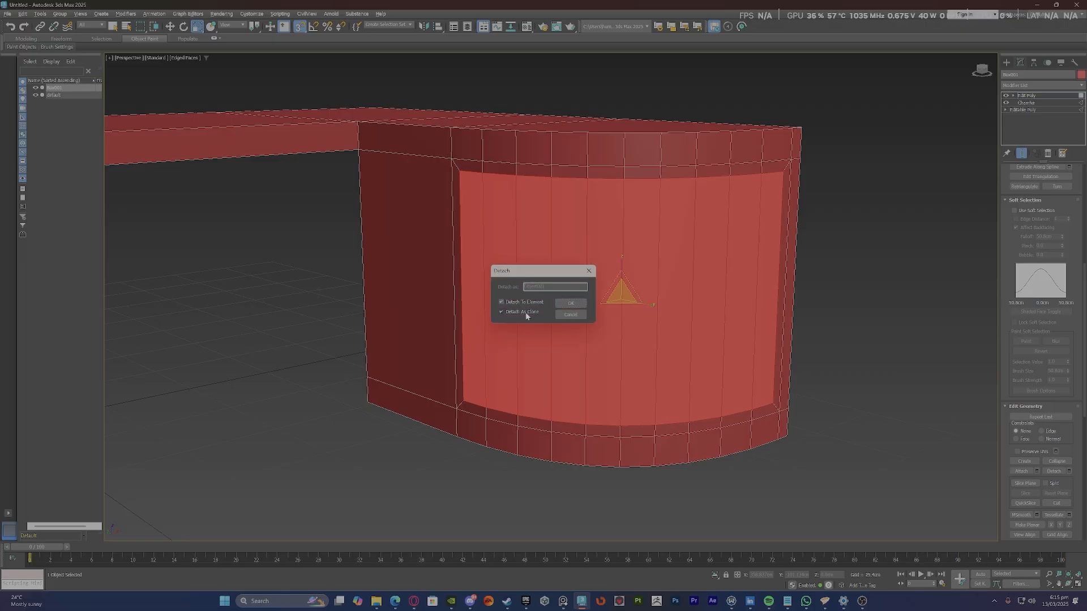
click(571, 306)
Turn off snapping and move the detached curved panel clone well away from the desk.
key(w)
alt+middle_drag(571, 306, 601, 301)
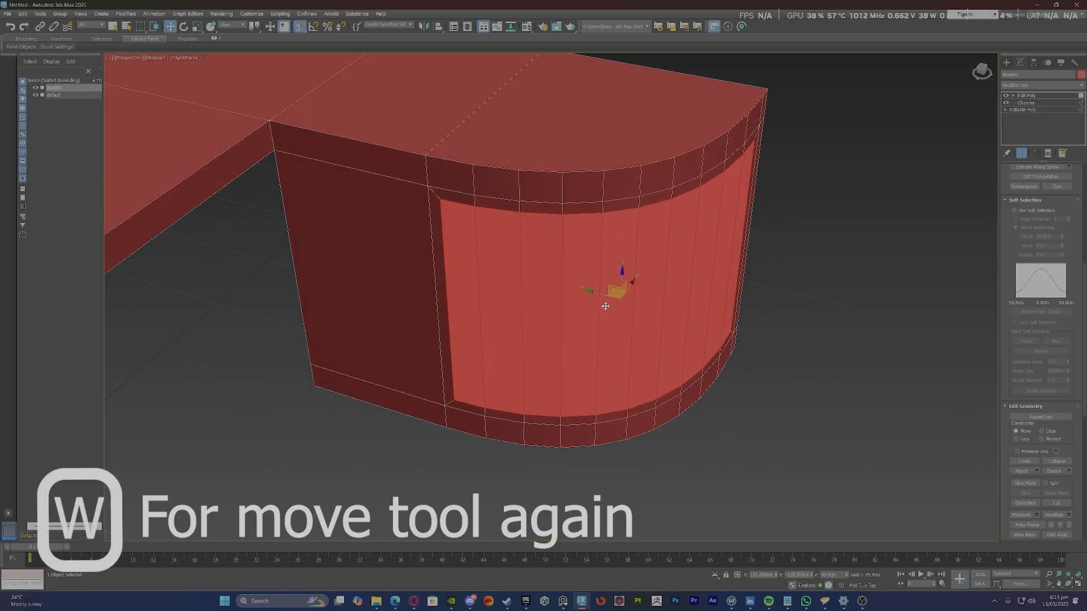
drag(614, 294, 836, 364)
key(ctrl+z)
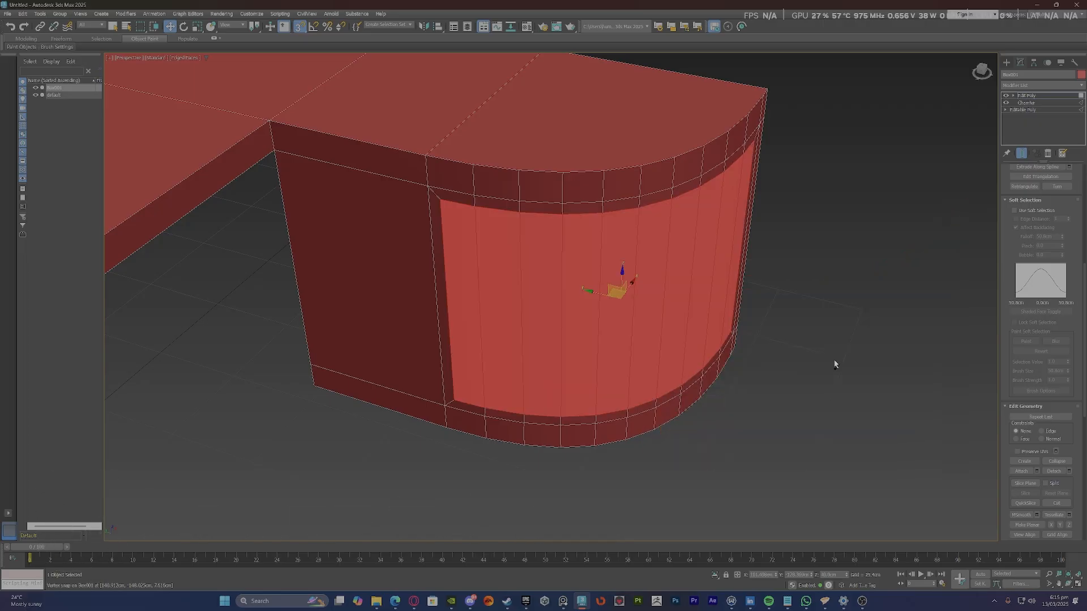
key(s)
drag(591, 294, 1083, 416)
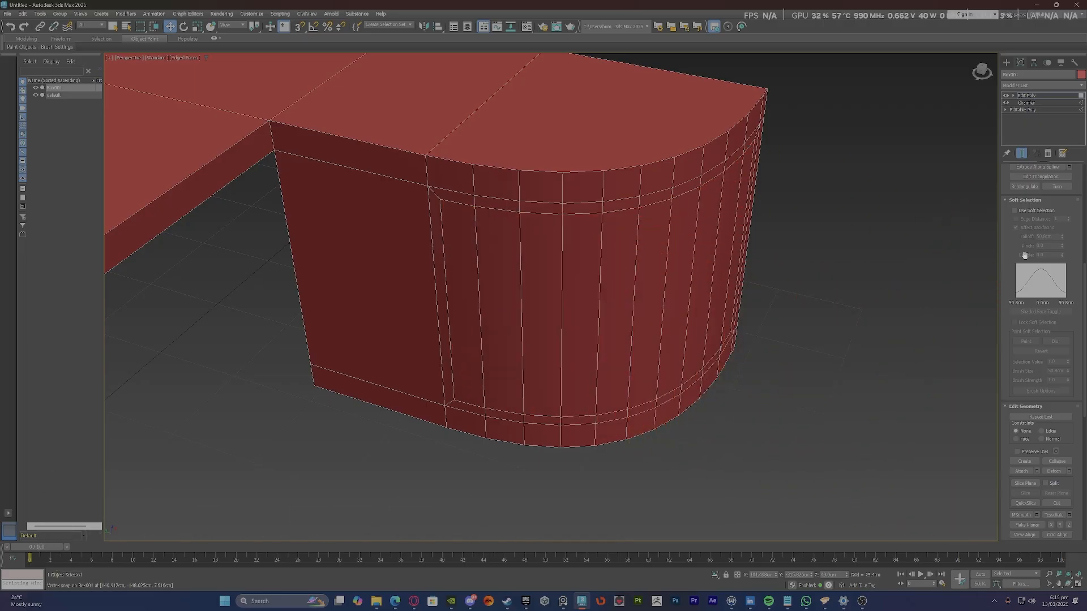
Select all the original inset polygons on the pedestal's curved side and delete them to open the front.
scroll(623, 207, down, 5)
scroll(686, 96, up, 3)
scroll(687, 95, up, 2)
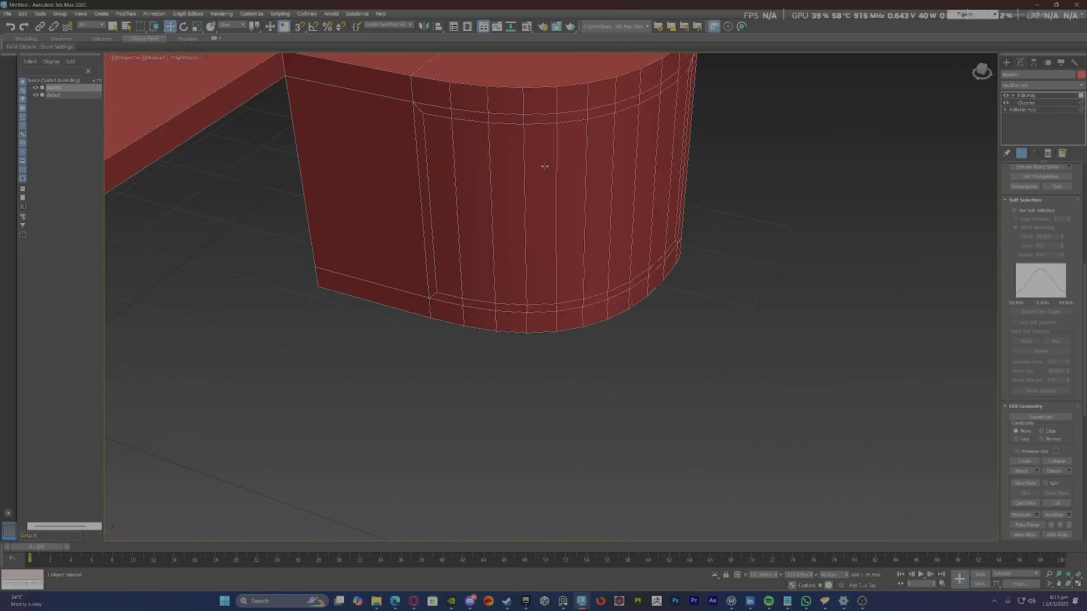
click(448, 174)
key(shift)
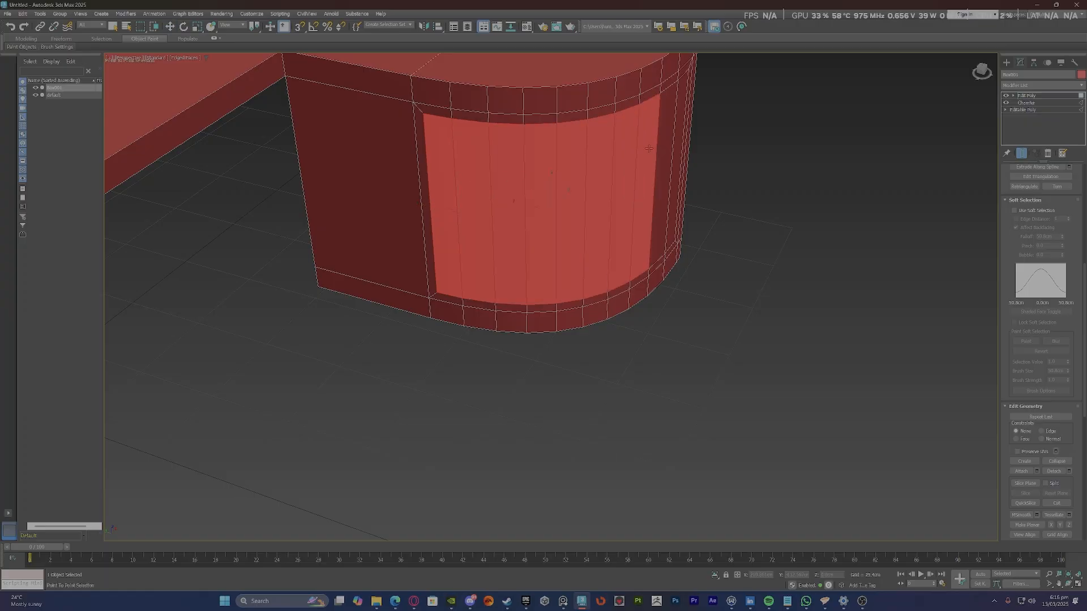
click(678, 131)
key(Delete)
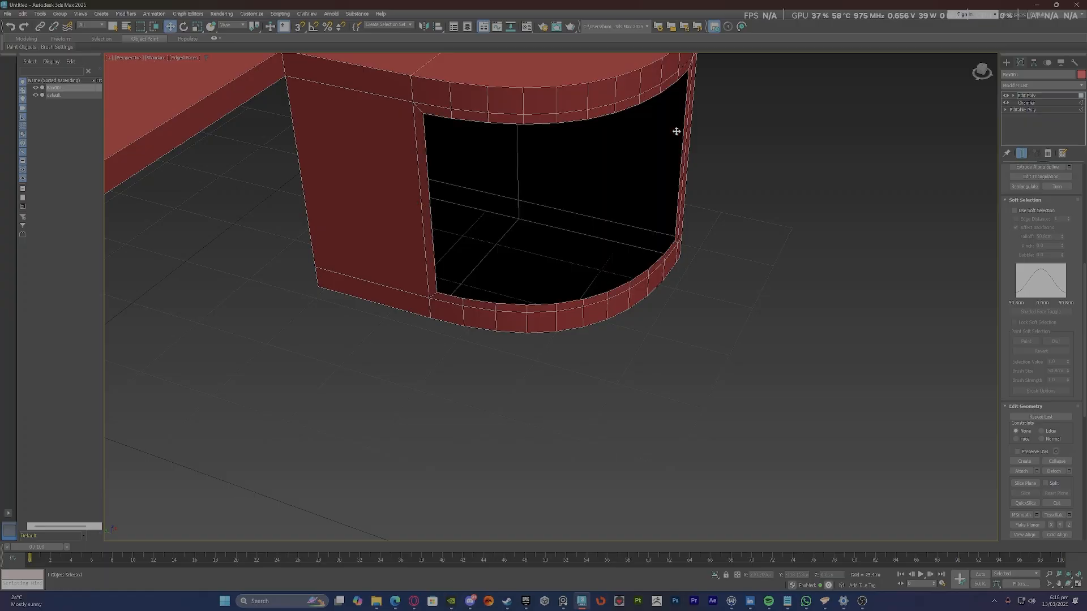
Select the border of the curved opening and extrude it along X through the inside of the pedestal.
alt+middle_drag(588, 192, 569, 103)
scroll(570, 128, down, 5)
scroll(578, 151, up, 5)
scroll(560, 168, down, 2)
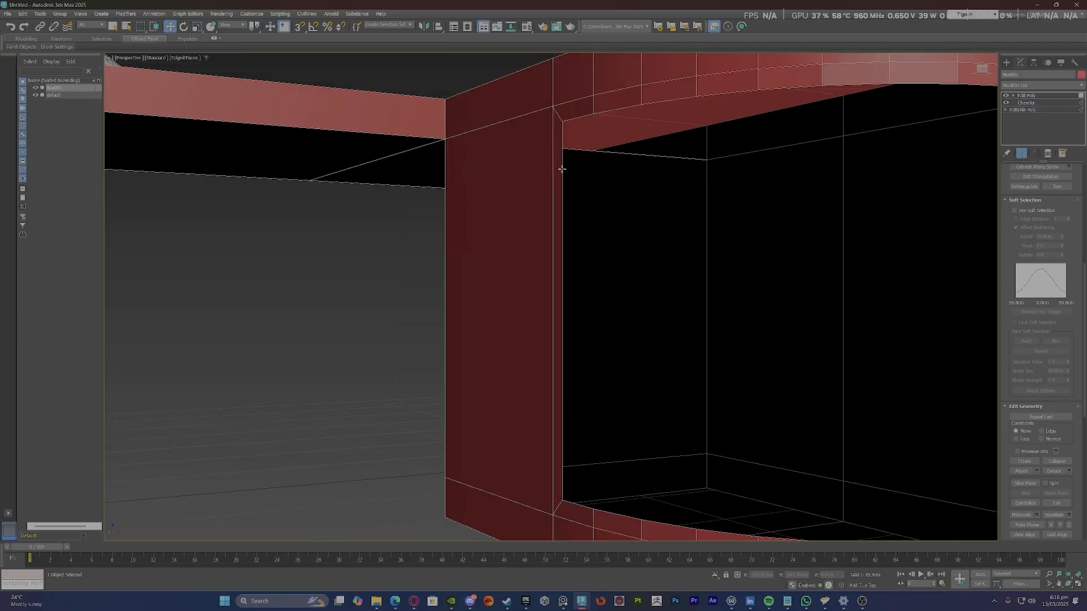
key(2)
click(563, 173)
alt+middle_drag(595, 223, 588, 254)
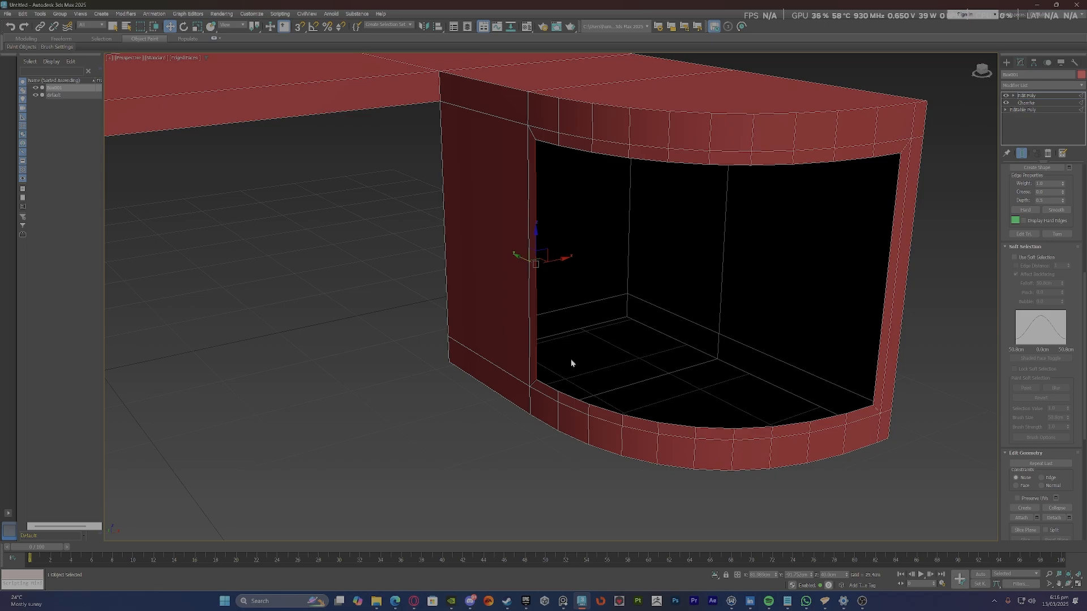
key(3)
click(558, 390)
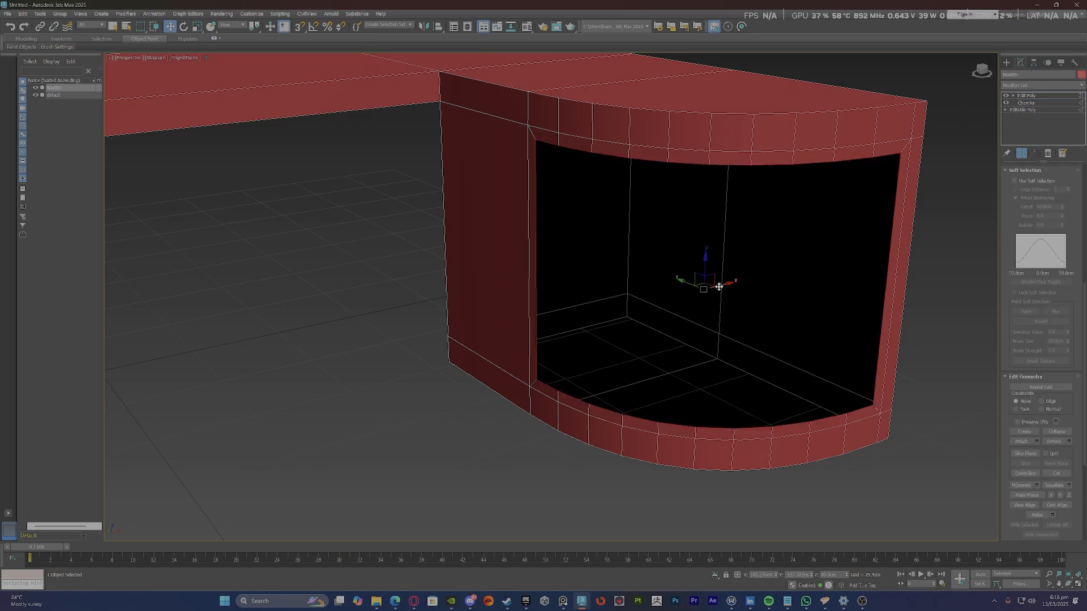
drag(719, 287, 851, 250)
mouse_move(825, 287)
middle_down()
mouse_move(760, 294)
mouse_move(804, 286)
middle_up()
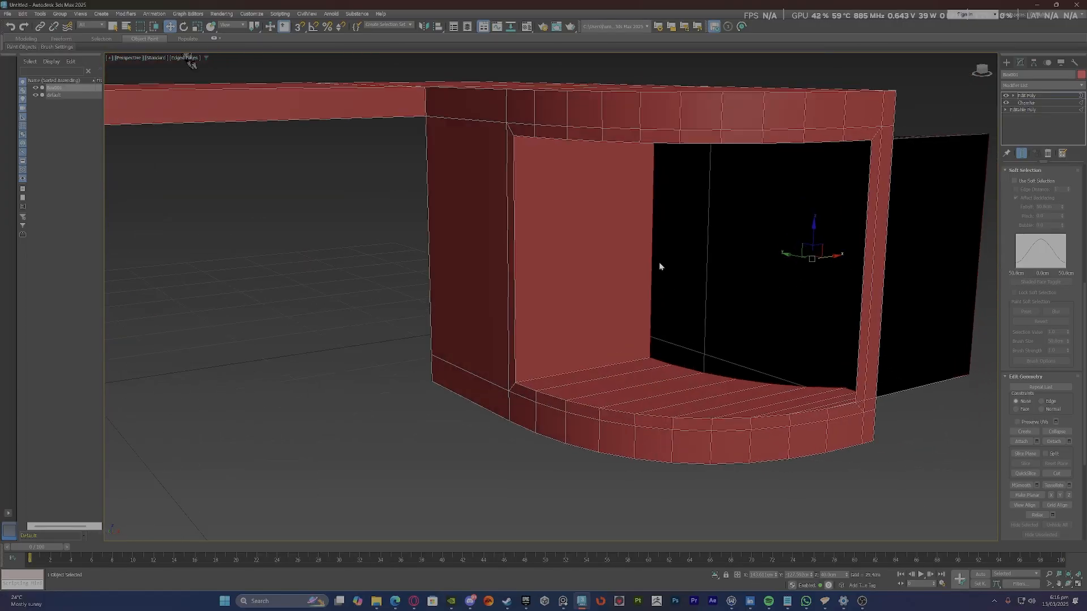
Flatten the extruded border by scaling it along X into a straight plane.
alt+middle_drag(659, 263, 762, 278)
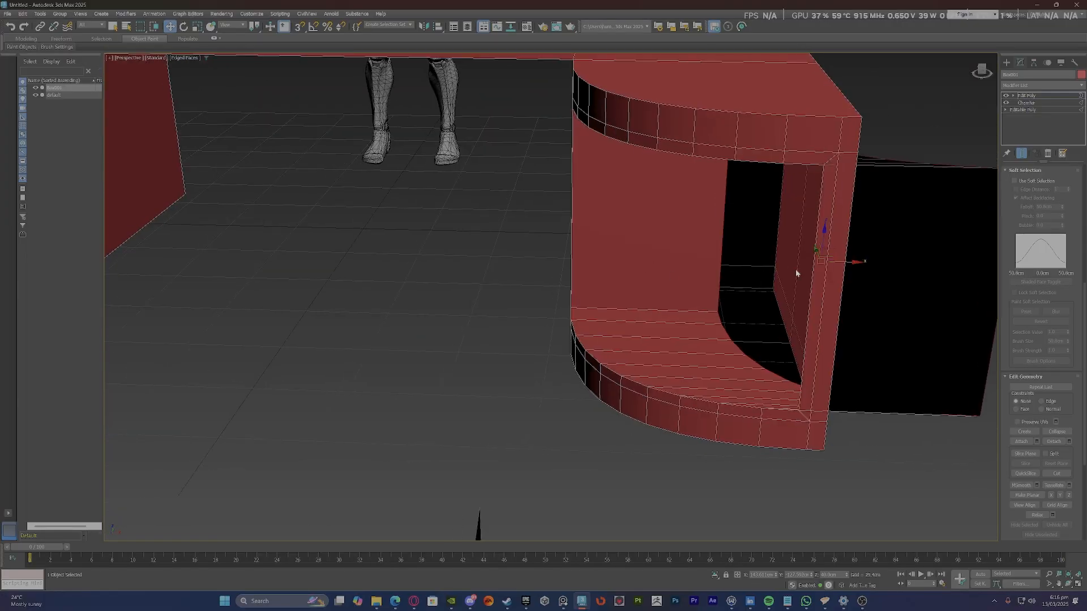
middle_drag(866, 238, 757, 286)
key(r)
scroll(708, 294, up, 2)
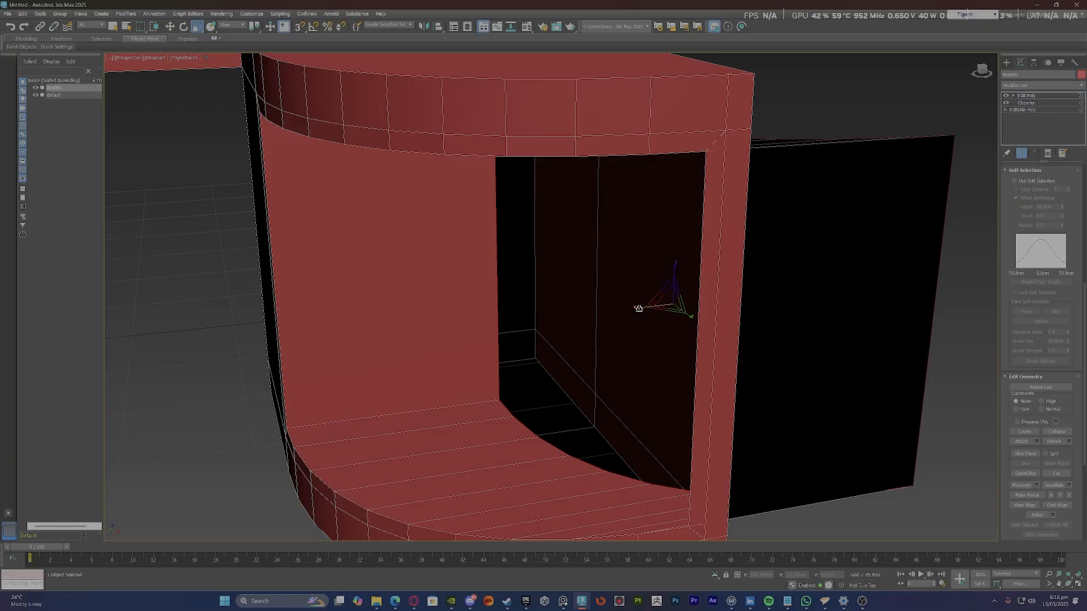
drag(638, 308, 1082, 313)
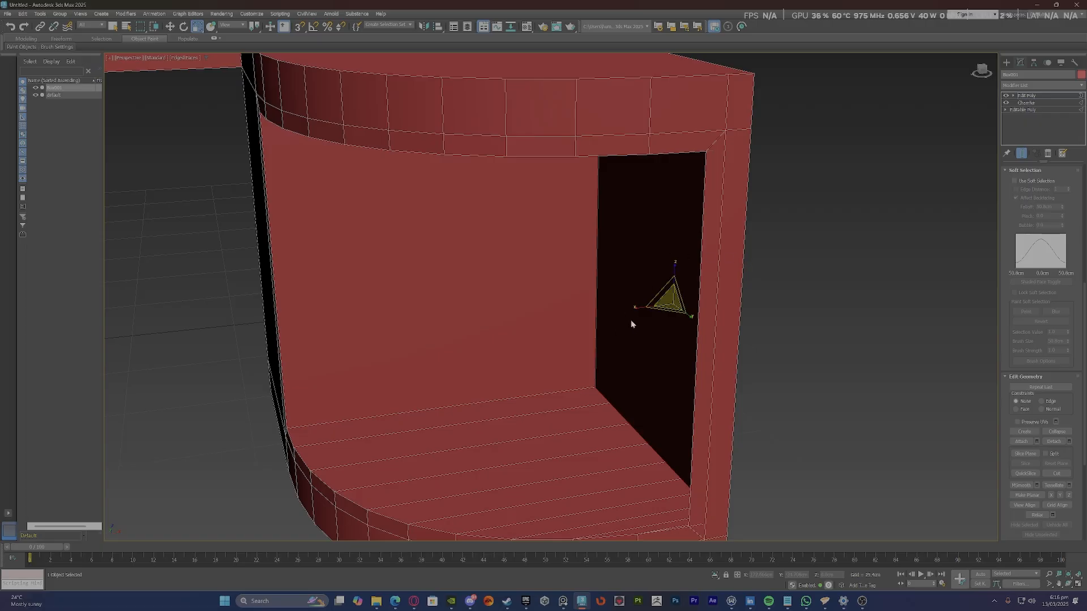
Move the flattened border along X to sit just inside the pedestal's back wall.
key(w)
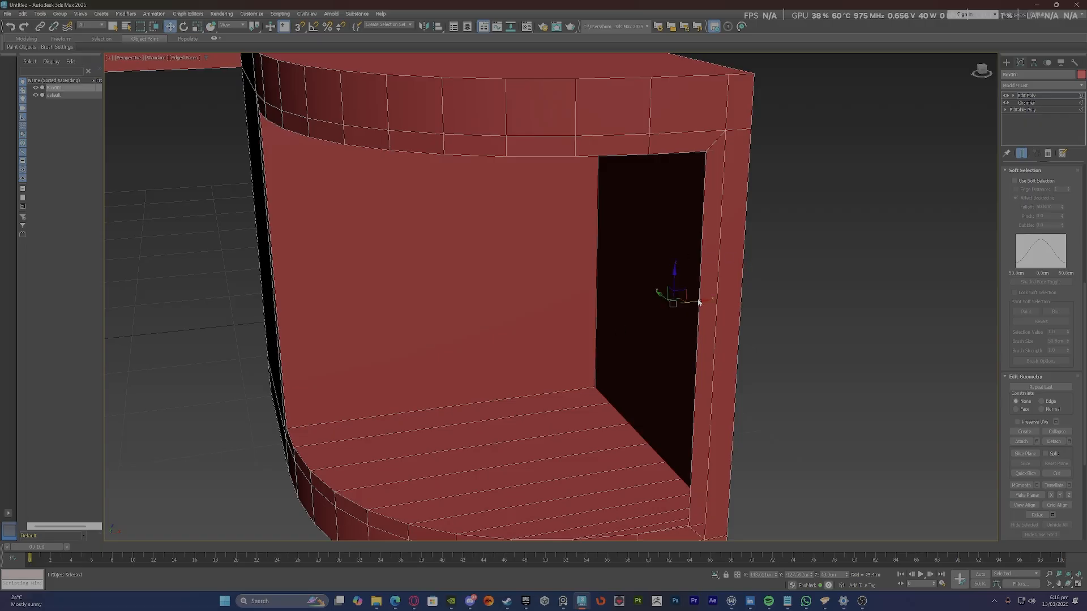
drag(695, 300, 670, 306)
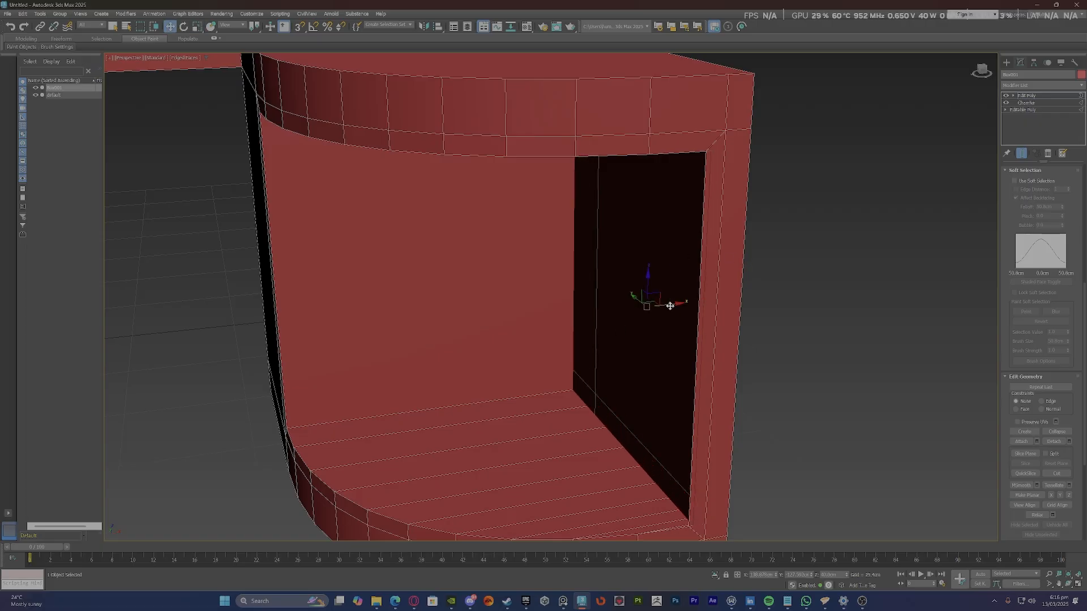
alt+middle_drag(670, 306, 690, 282)
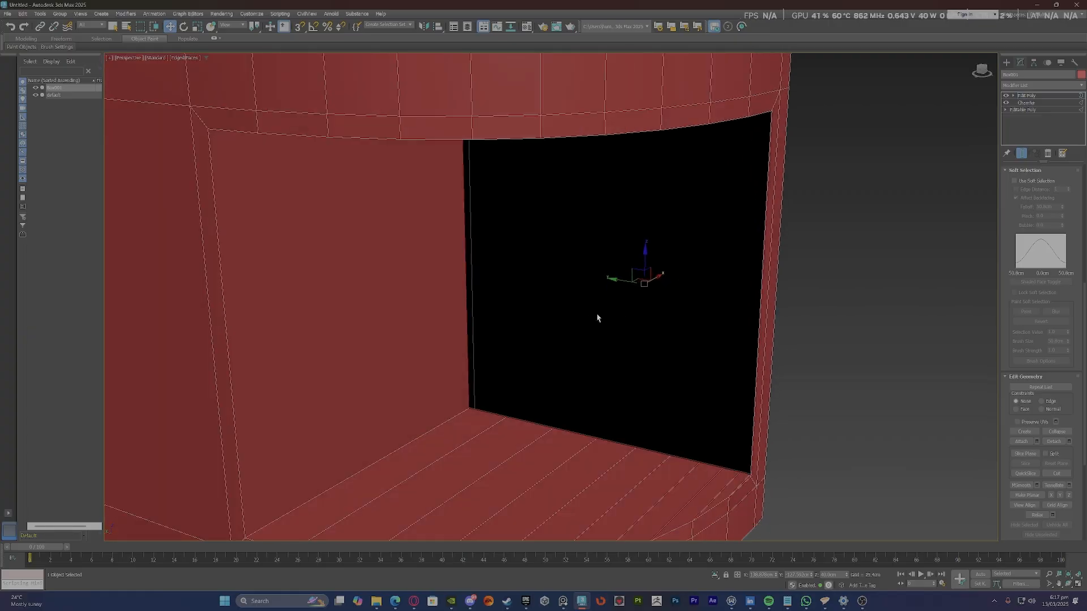
scroll(597, 318, down, 2)
scroll(597, 316, down, 5)
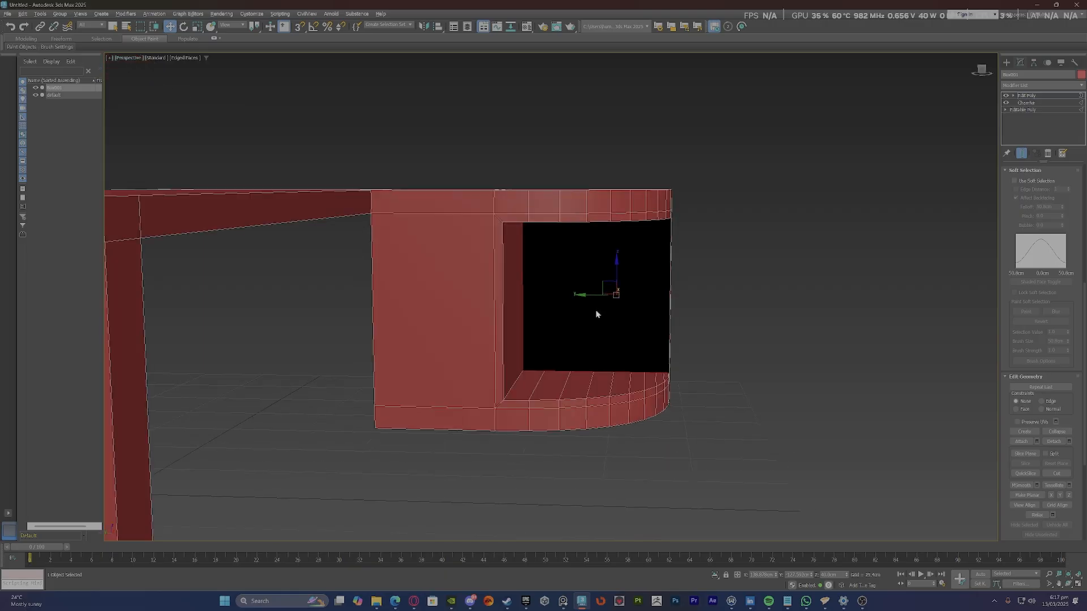
scroll(596, 315, up, 6)
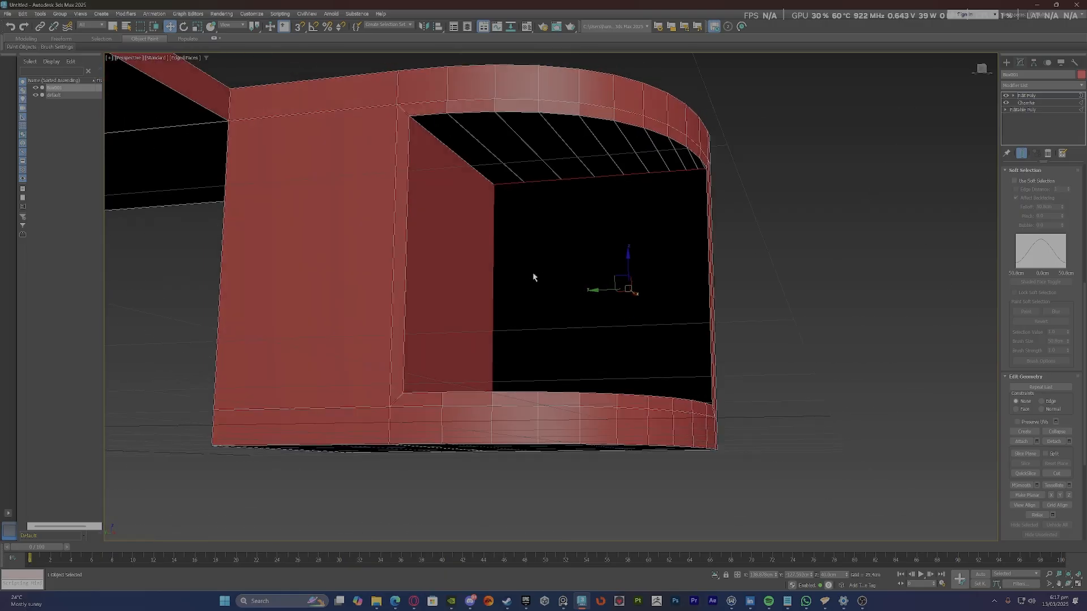
Select the first upper back edge and the full run of lower back edges inside the pedestal recess.
key(2)
click(502, 180)
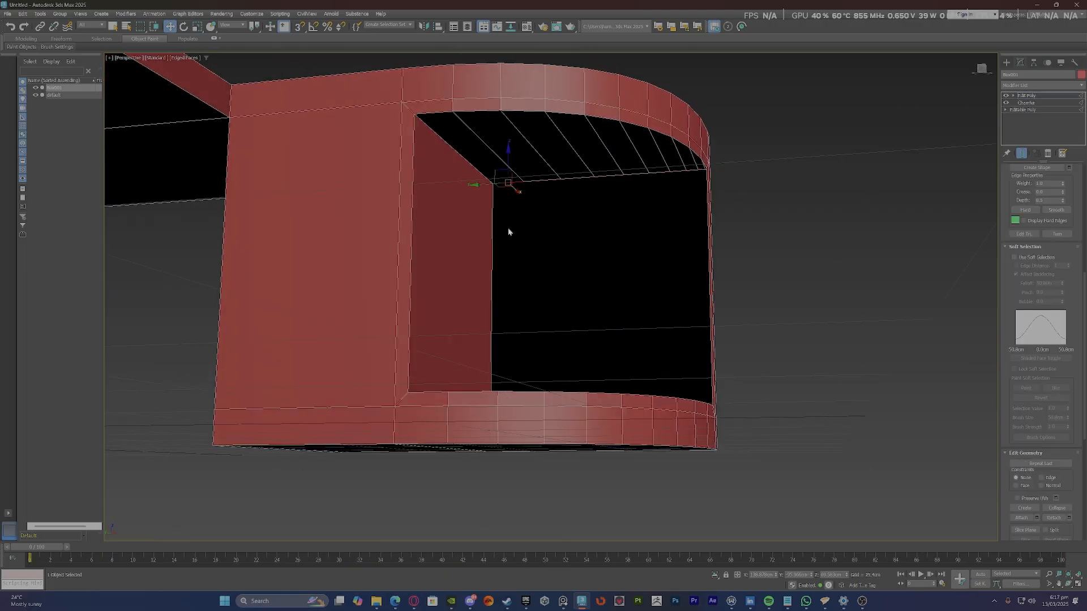
alt+middle_drag(510, 231, 516, 360)
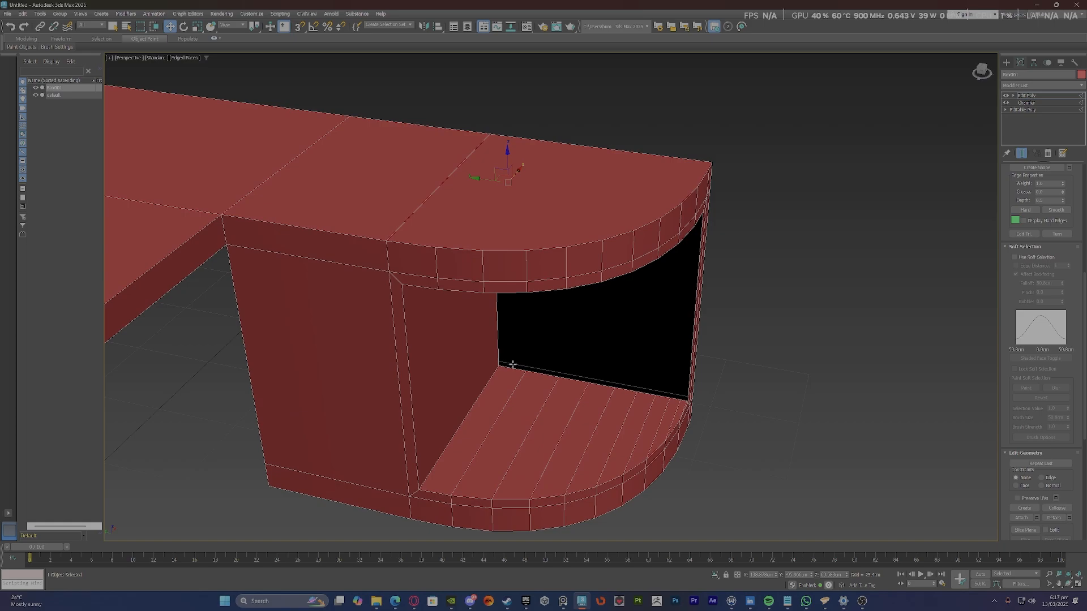
click(512, 364)
alt+middle_drag(533, 325, 536, 363)
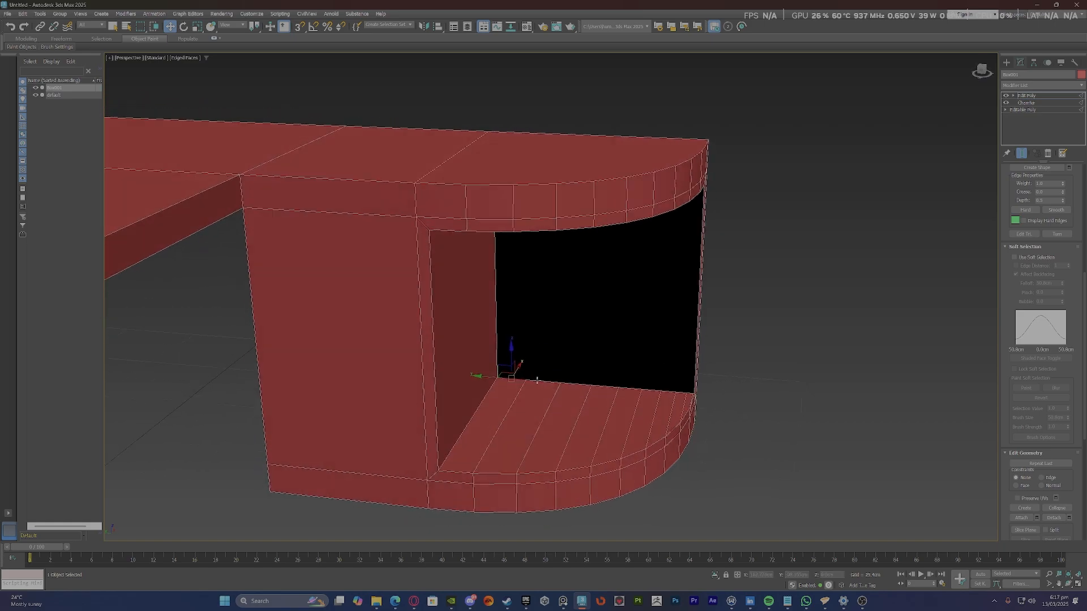
click(536, 381)
ctrl+click(580, 382)
ctrl+click(593, 385)
ctrl+click(628, 387)
ctrl+click(655, 389)
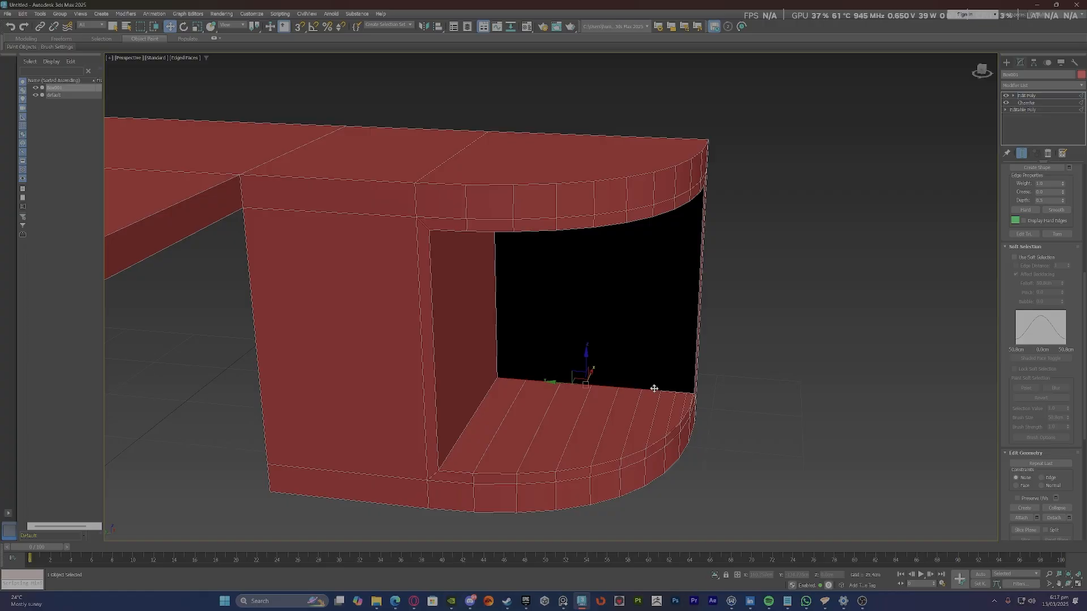
ctrl+click(671, 391)
ctrl+click(684, 392)
ctrl+click(686, 391)
Add the remaining upper back edges of the pedestal recess to the edge selection.
alt+middle_drag(686, 391, 601, 306)
ctrl+click(565, 180)
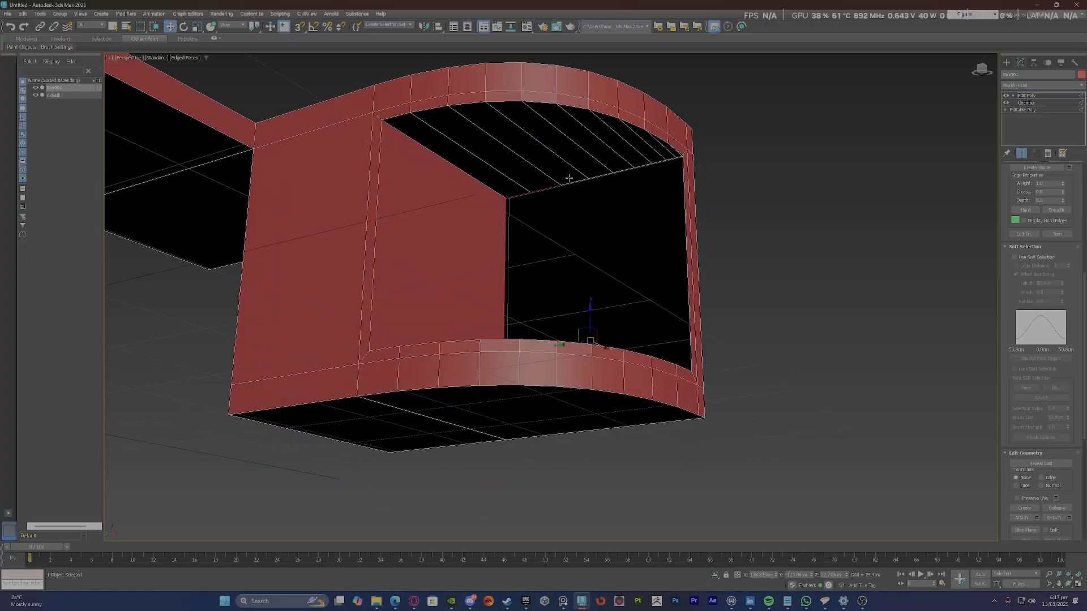
click(570, 179)
ctrl+click(611, 173)
ctrl+click(627, 169)
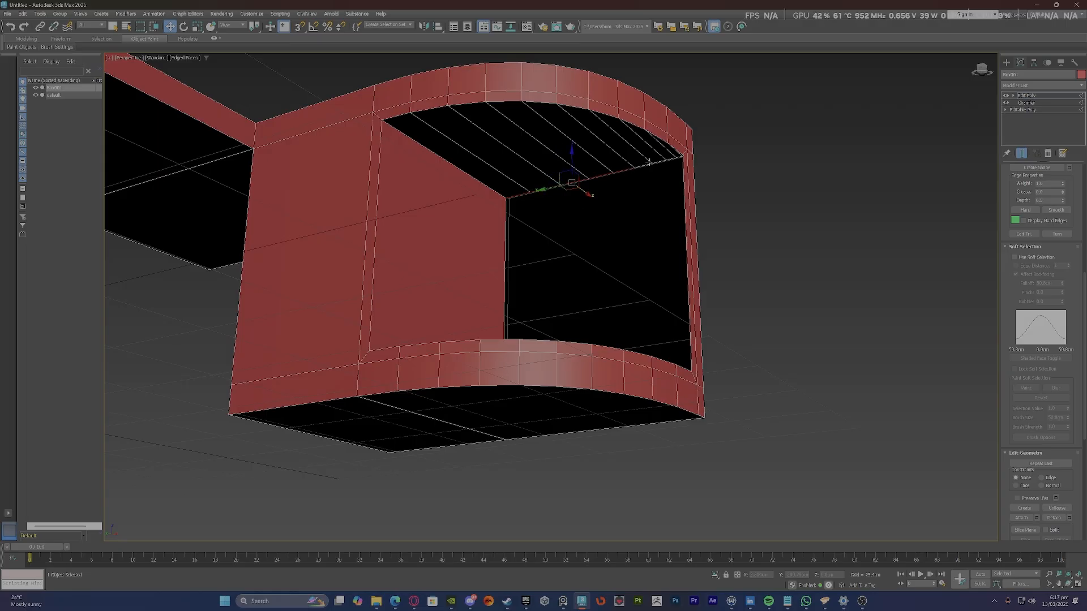
ctrl+click(657, 164)
ctrl+click(660, 161)
ctrl+click(672, 162)
scroll(671, 162, up, 5)
ctrl+click(672, 164)
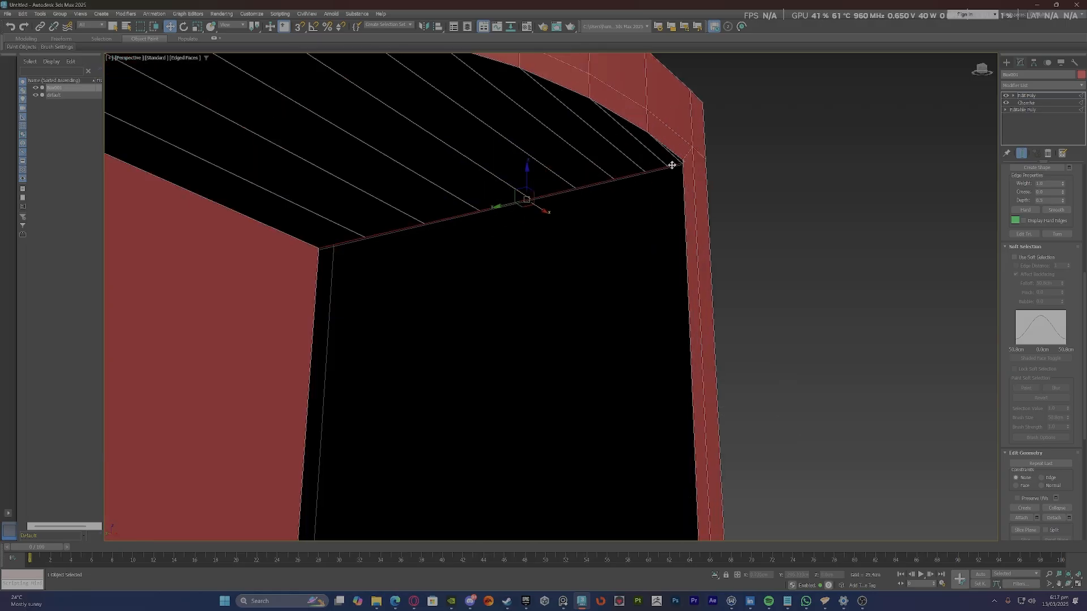
Bridge the selected upper and lower edges to close the back of the recess, and inspect its outer corner.
scroll(1014, 249, up, 2)
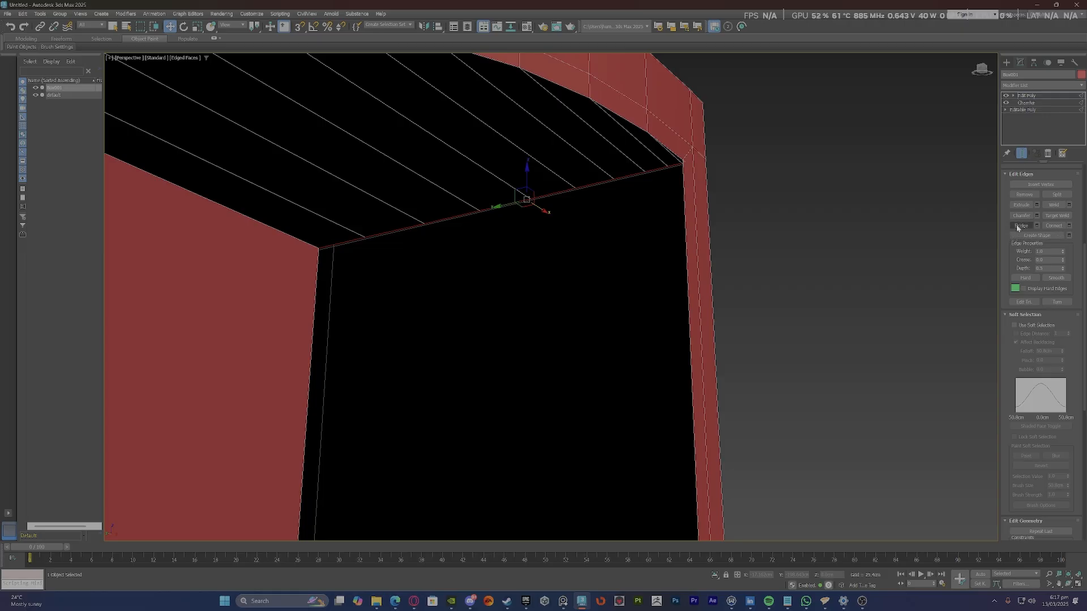
click(1021, 226)
scroll(796, 206, down, 5)
alt+middle_drag(796, 206, 684, 274)
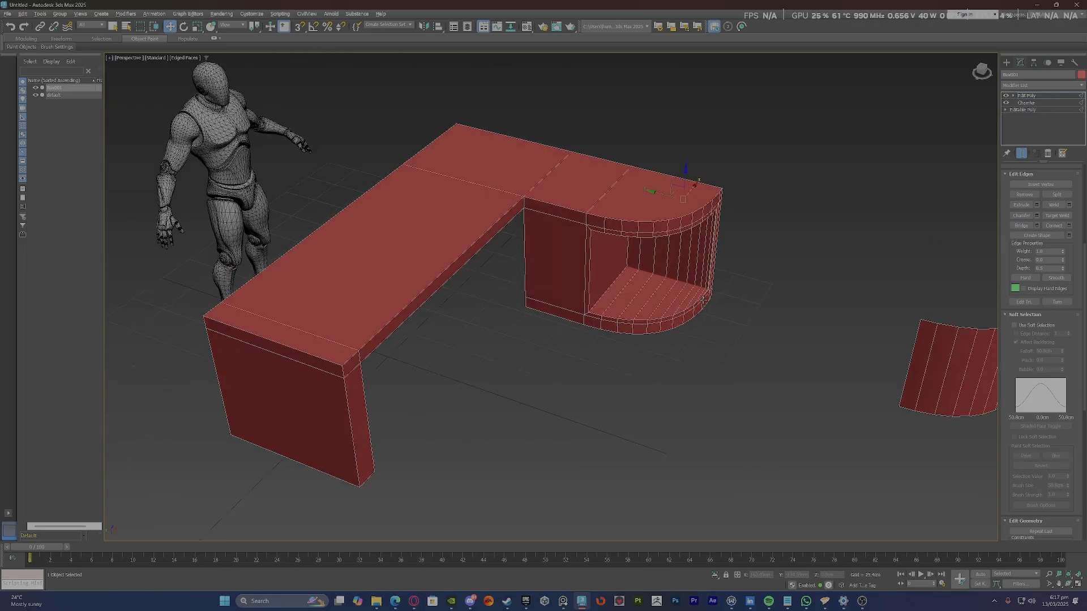
scroll(685, 274, up, 4)
scroll(684, 274, up, 4)
scroll(833, 365, up, 5)
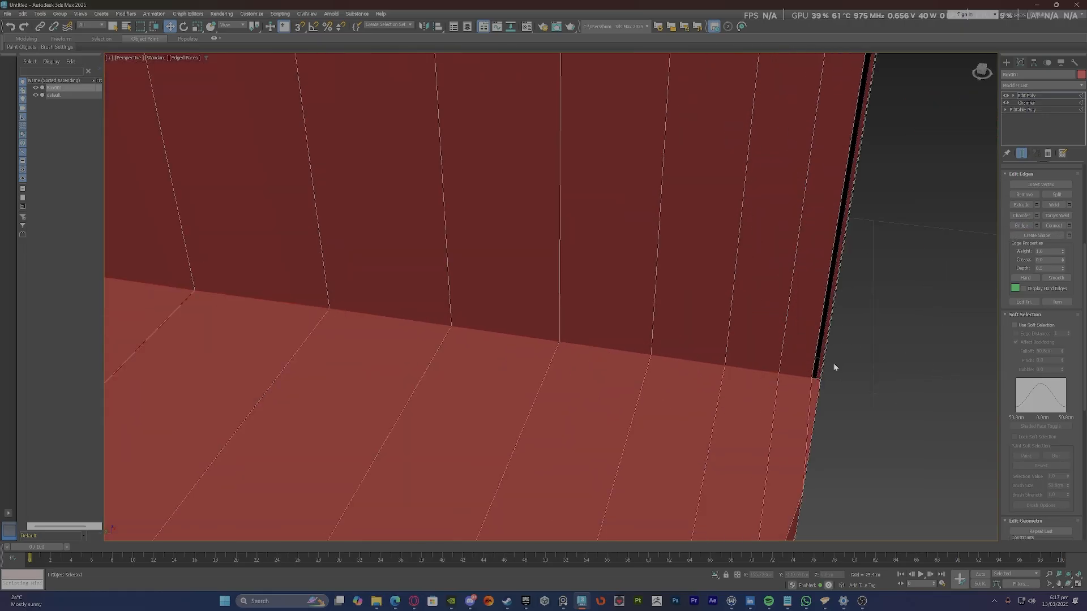
Bridge the remaining open gap at the outer corner of the pedestal recess's back wall.
scroll(792, 334, down, 2)
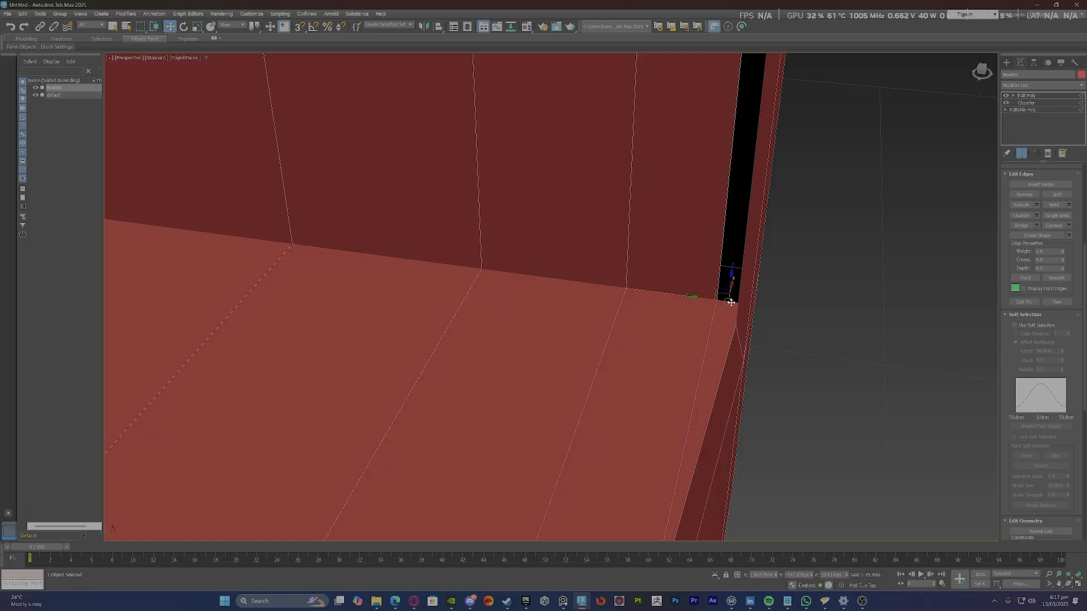
scroll(704, 365, down, 5)
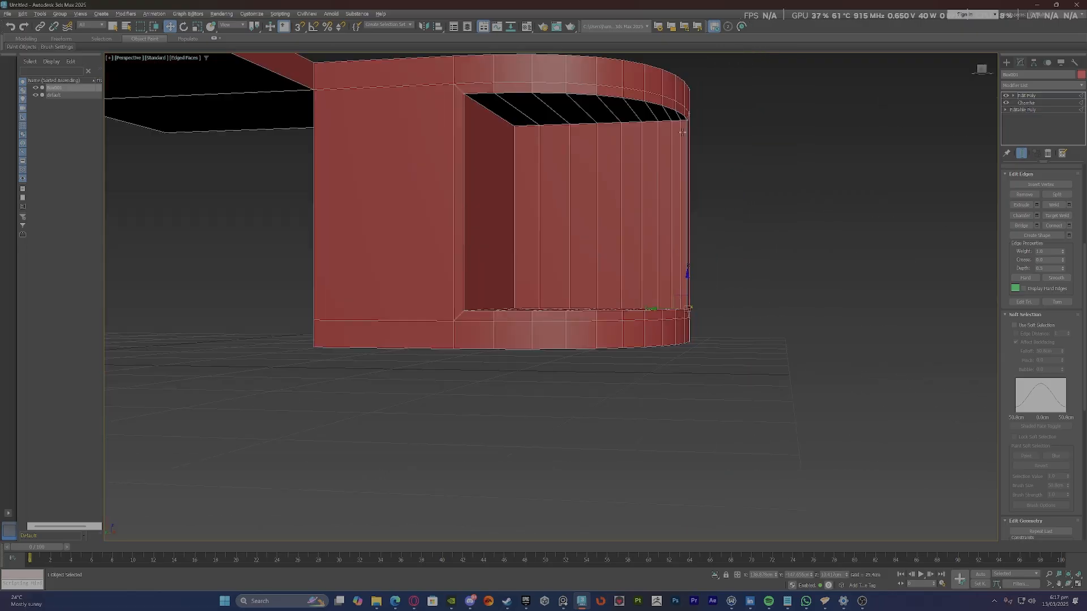
scroll(683, 133, up, 5)
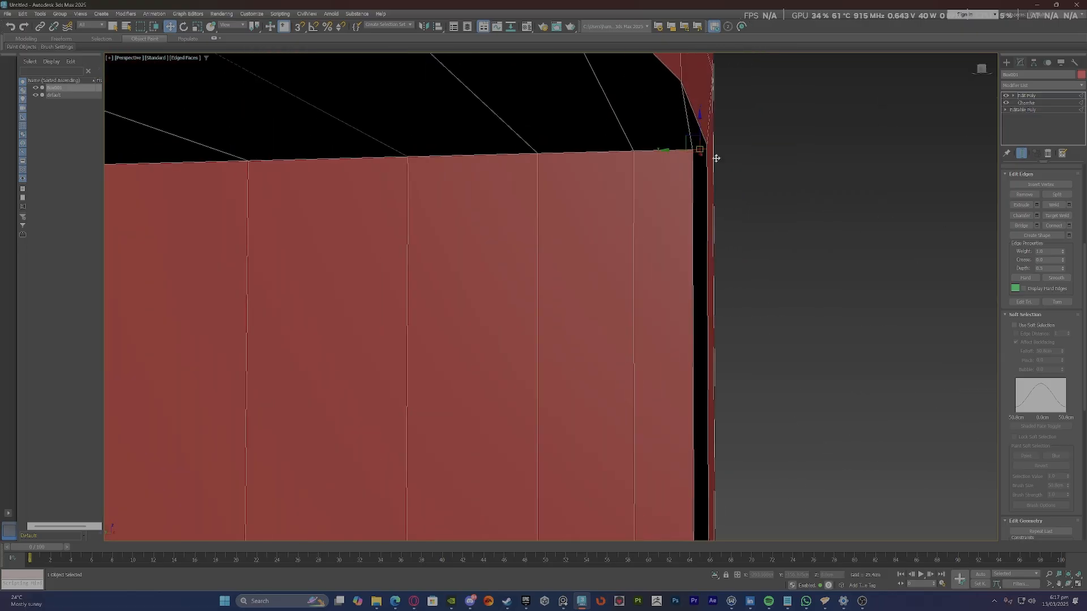
click(1020, 226)
scroll(725, 173, down, 10)
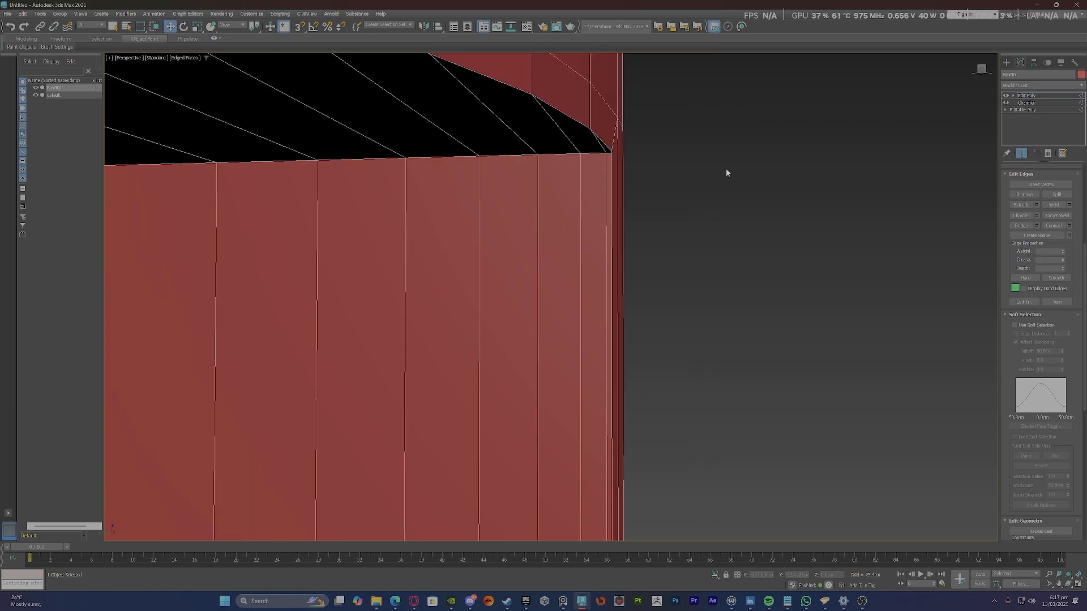
Examine the closed back of the rounded pedestal recess and the whole desk from above and below.
middle_drag(558, 242, 534, 286)
scroll(623, 304, up, 5)
scroll(642, 304, down, 3)
alt+middle_drag(641, 304, 646, 350)
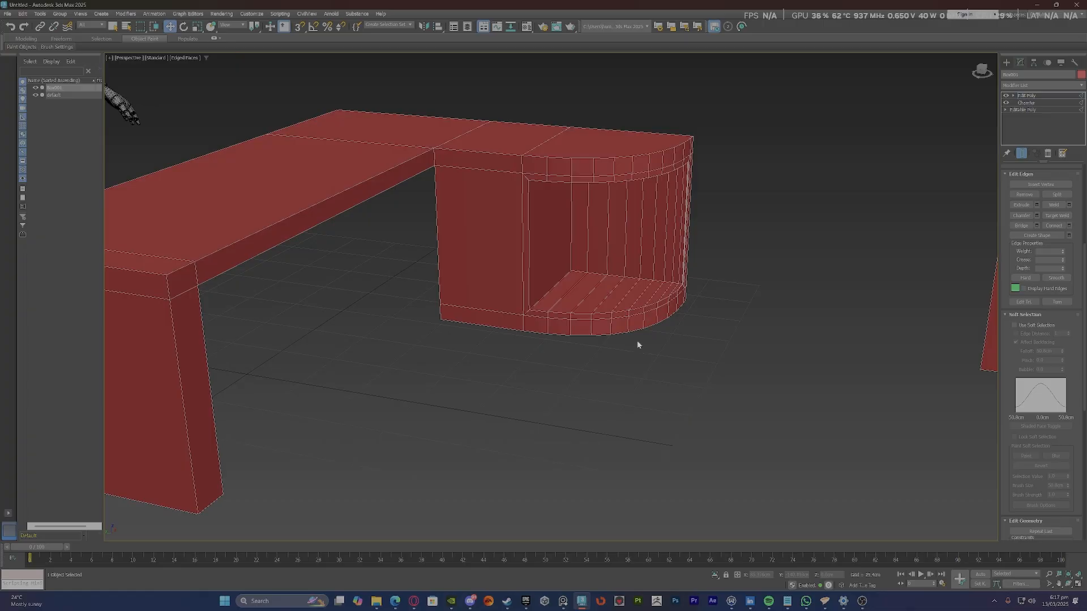
scroll(618, 266, up, 4)
scroll(619, 267, down, 4)
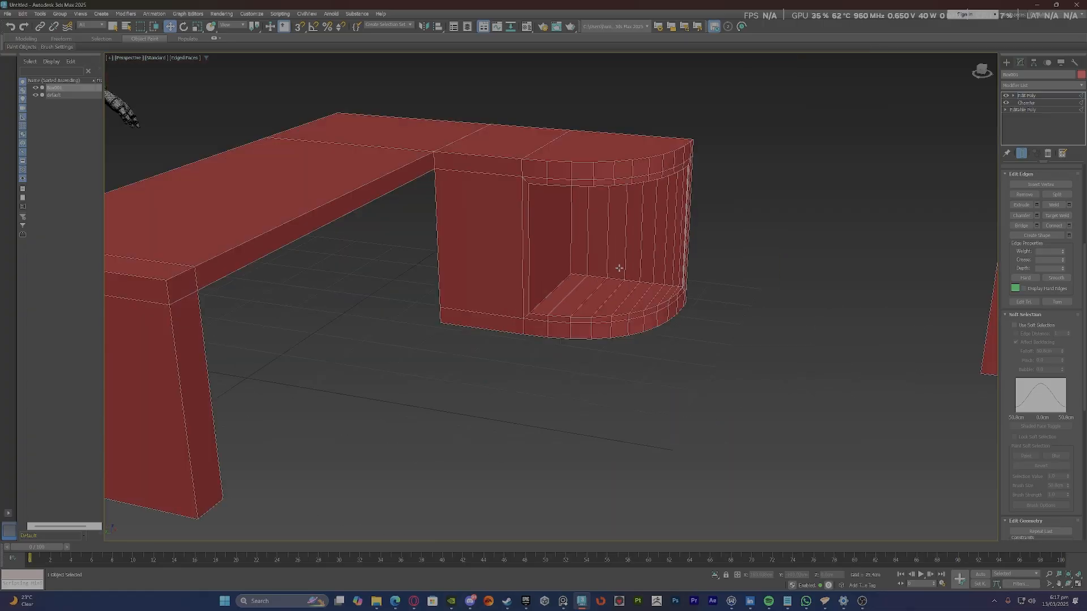
scroll(604, 217, up, 2)
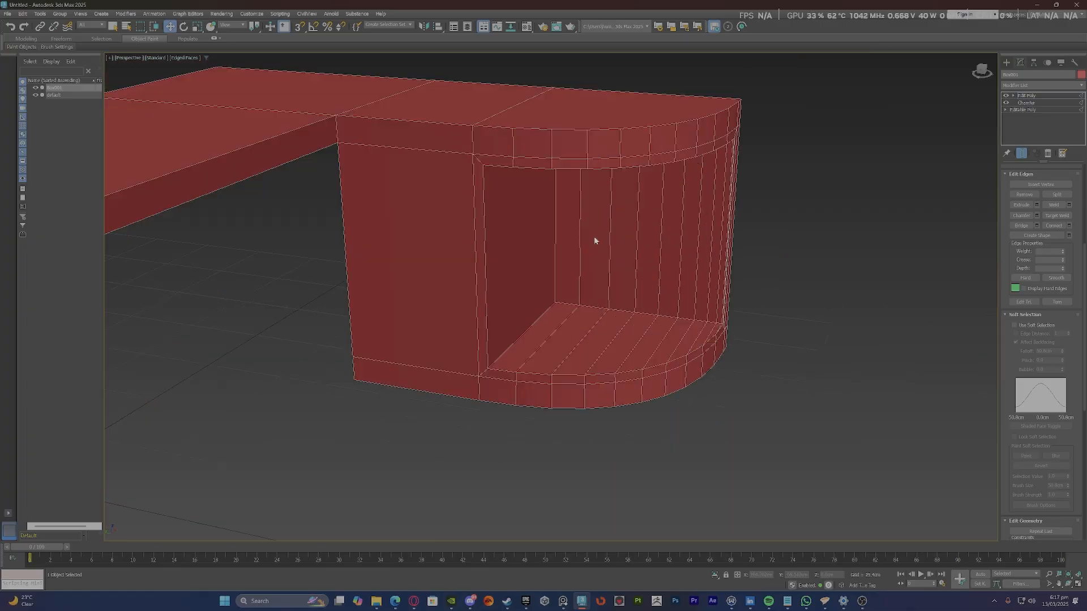
scroll(594, 241, up, 2)
scroll(563, 305, down, 4)
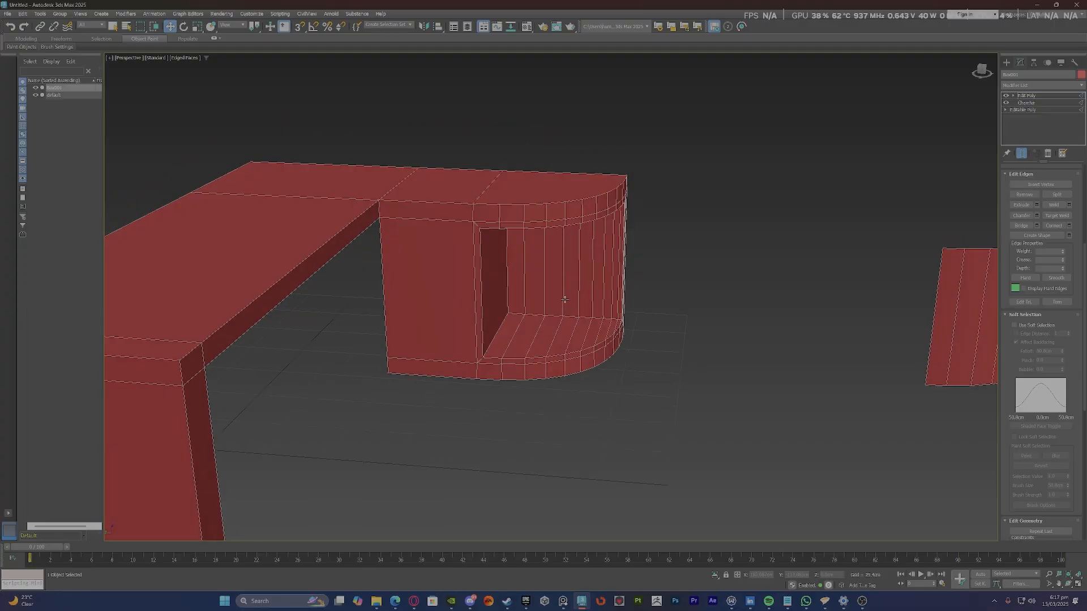
alt+middle_drag(565, 299, 538, 266)
scroll(518, 338, up, 2)
scroll(517, 338, down, 1)
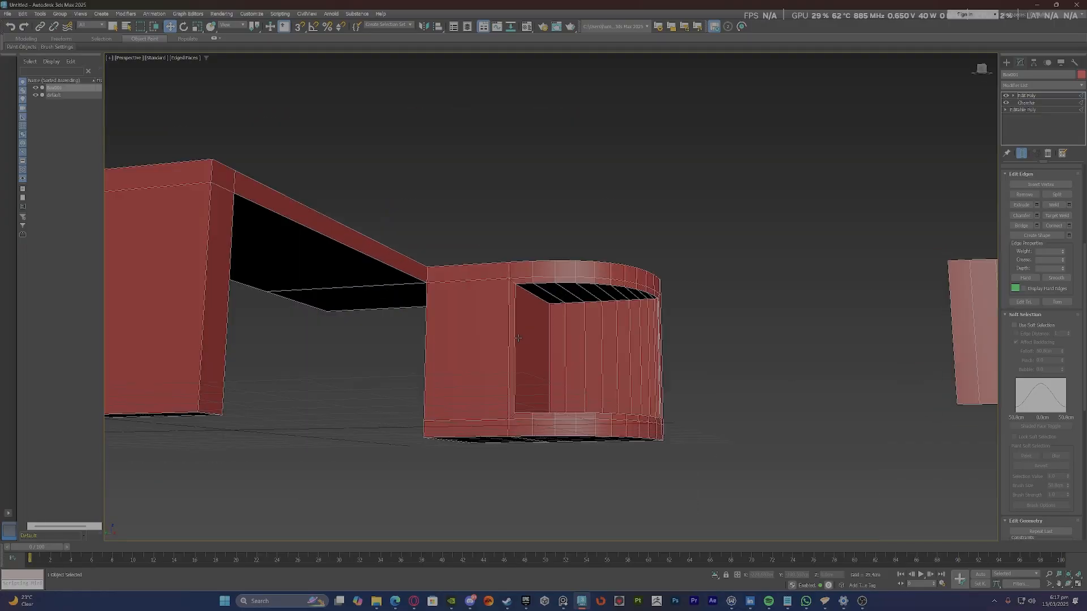
scroll(517, 338, up, 2)
alt+middle_drag(606, 345, 590, 359)
scroll(573, 284, down, 4)
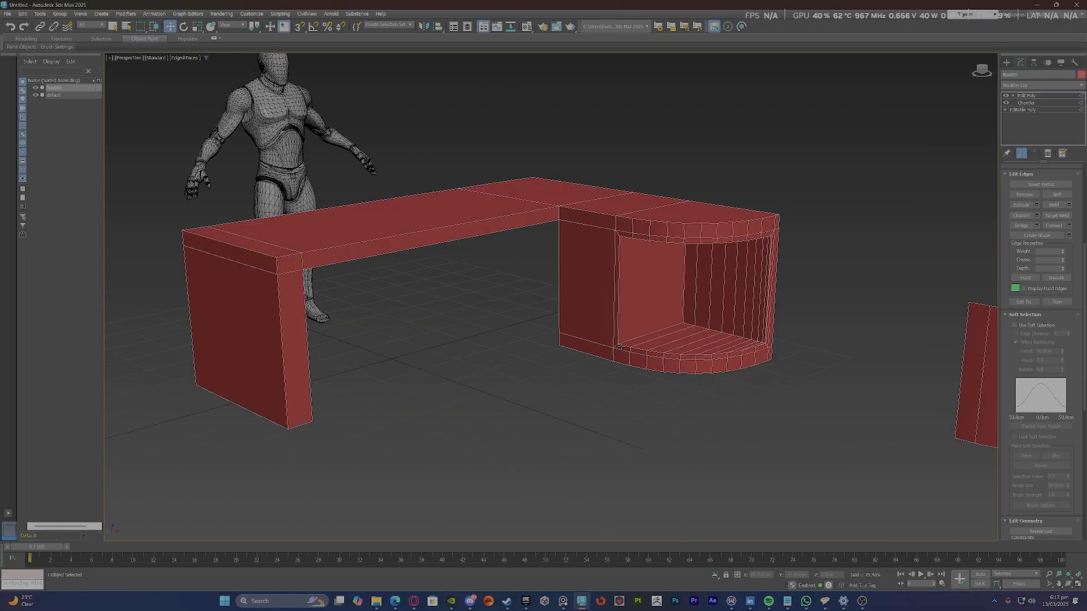
Inset the flat front face of the pedestal beside the rounded recess to leave a thin frame around it.
scroll(578, 285, up, 3)
key(4)
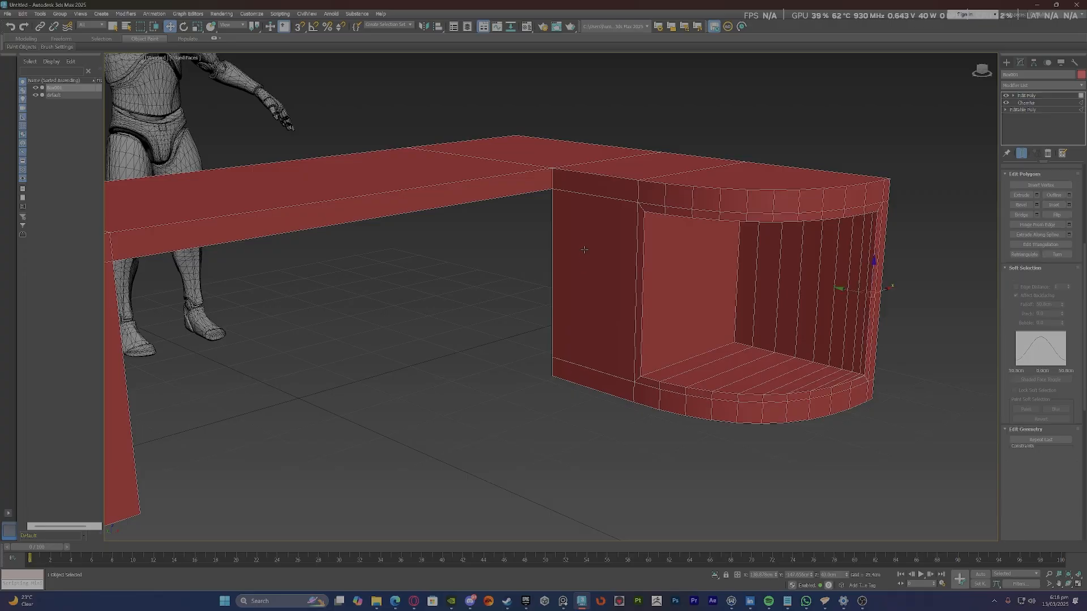
click(584, 250)
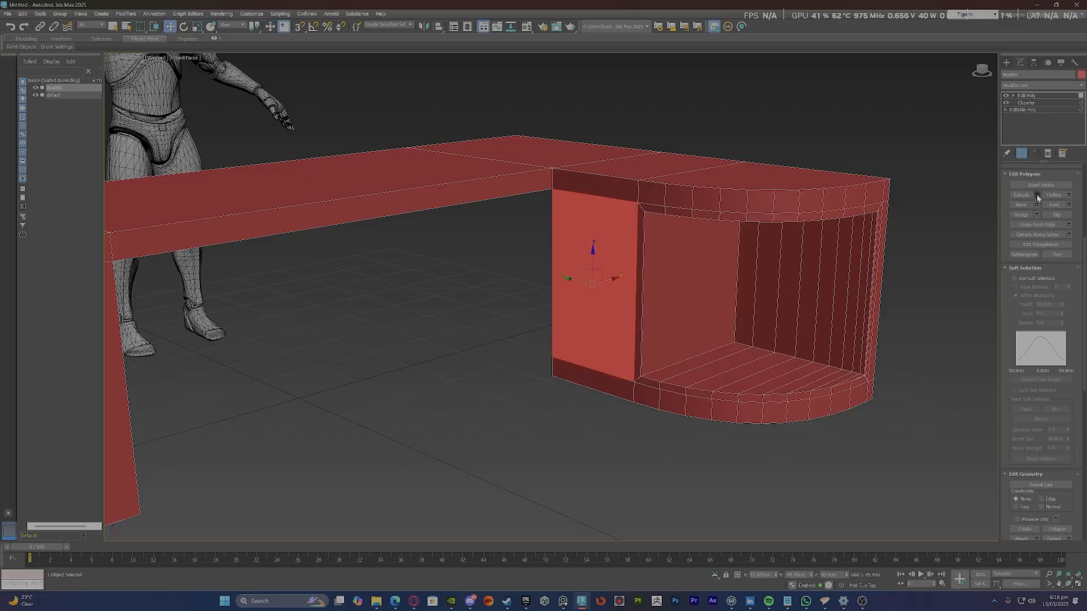
click(1069, 205)
scroll(615, 210, up, 5)
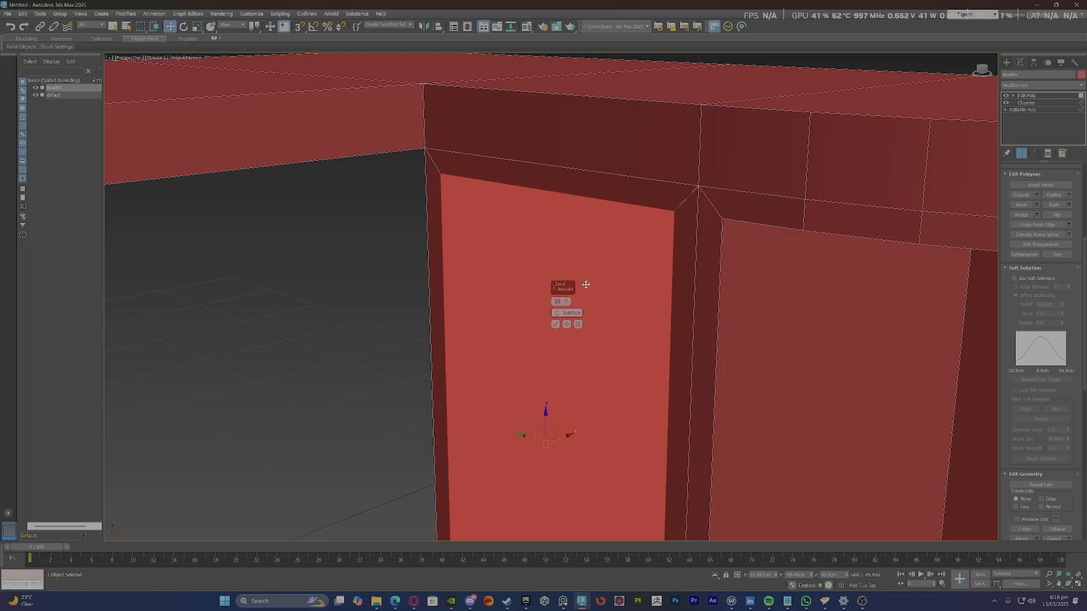
click(555, 325)
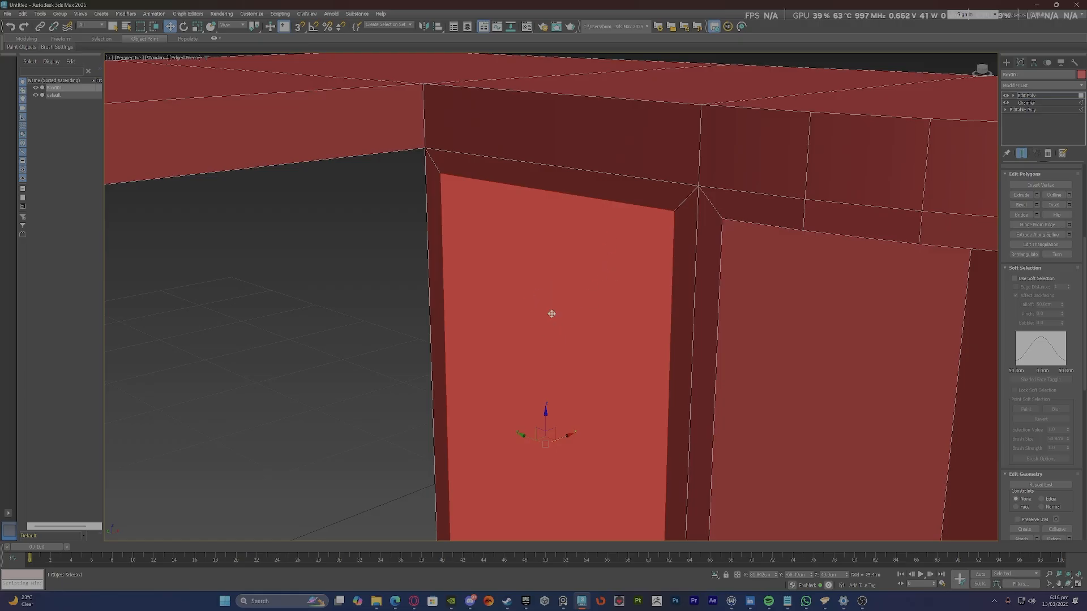
Push the inset face inward along X to hollow a second compartment in the pedestal.
scroll(552, 323, down, 8)
scroll(543, 329, up, 3)
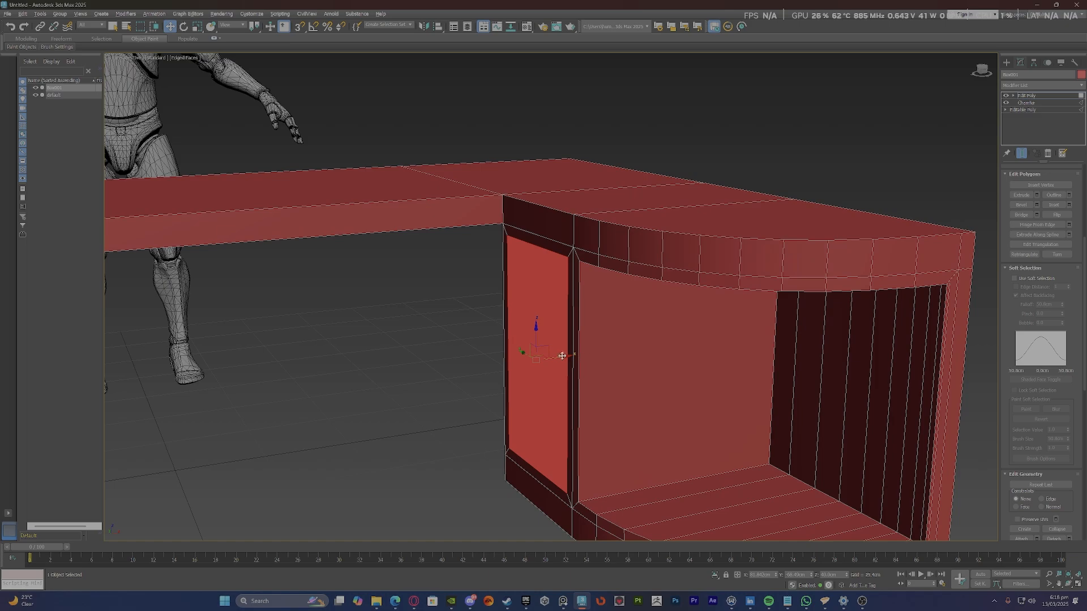
drag(562, 356, 613, 344)
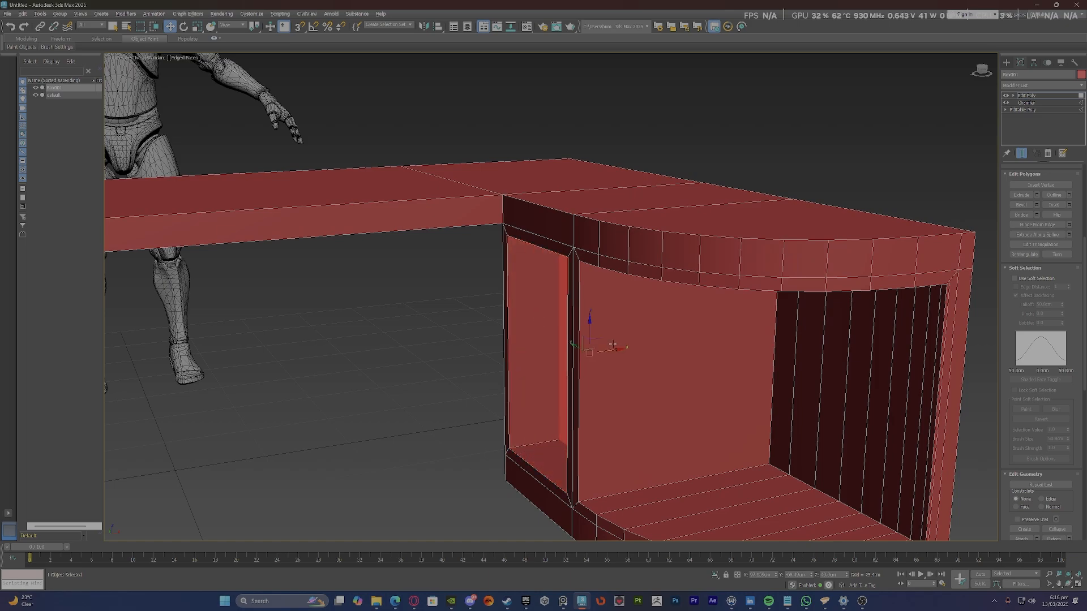
alt+middle_drag(613, 345, 558, 272)
scroll(543, 308, up, 5)
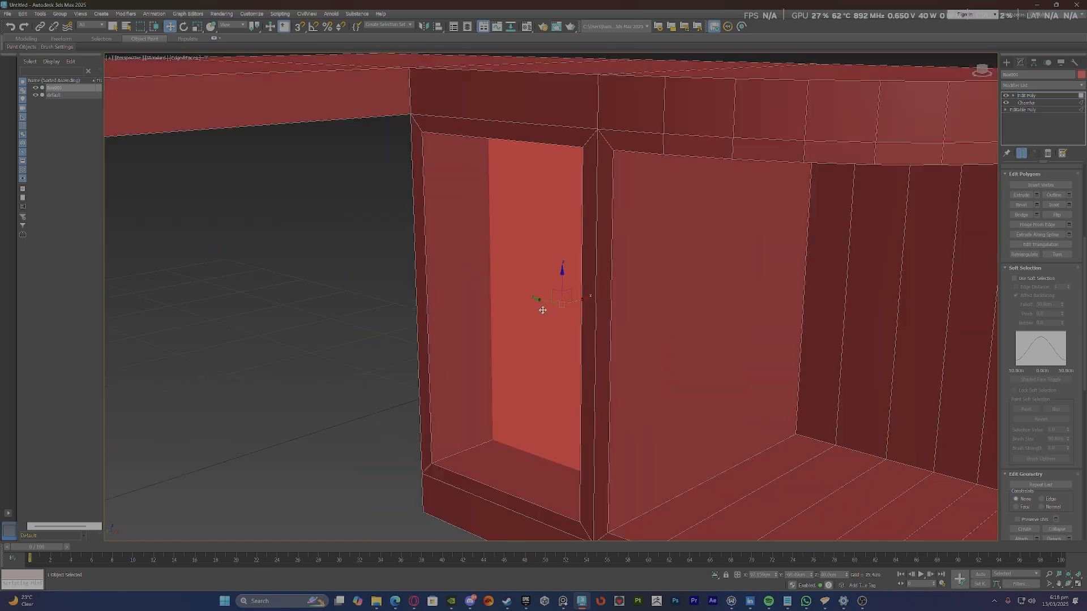
Give the second compartment's back face the same X position as the rounded recess's back wall.
click(859, 326)
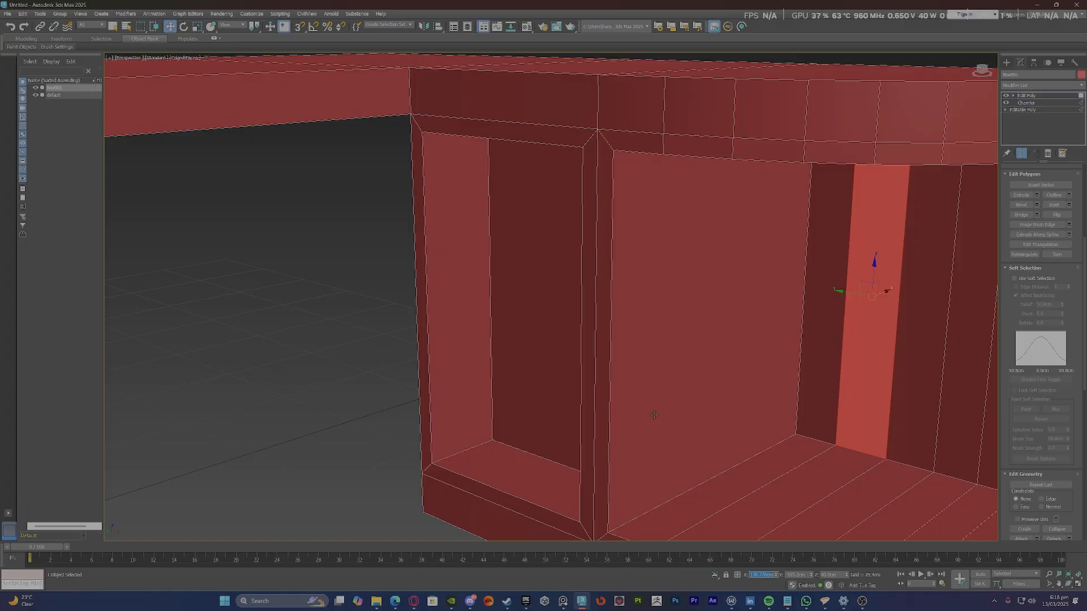
click(552, 340)
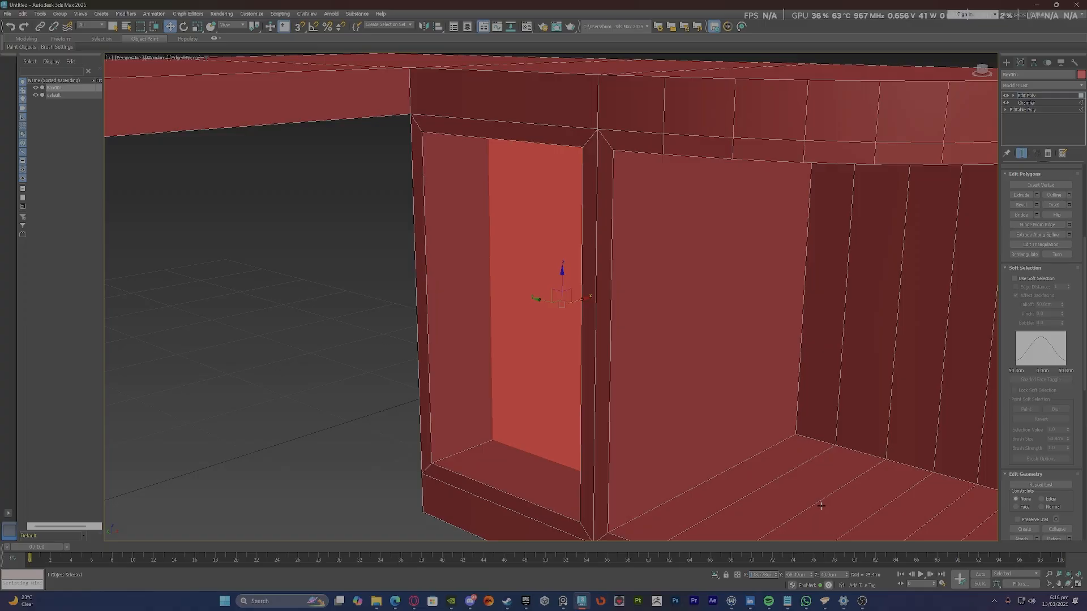
click(779, 484)
scroll(619, 360, down, 4)
mouse_move(619, 361)
alt+middle_down()
mouse_move(646, 360)
mouse_move(620, 357)
alt+middle_up()
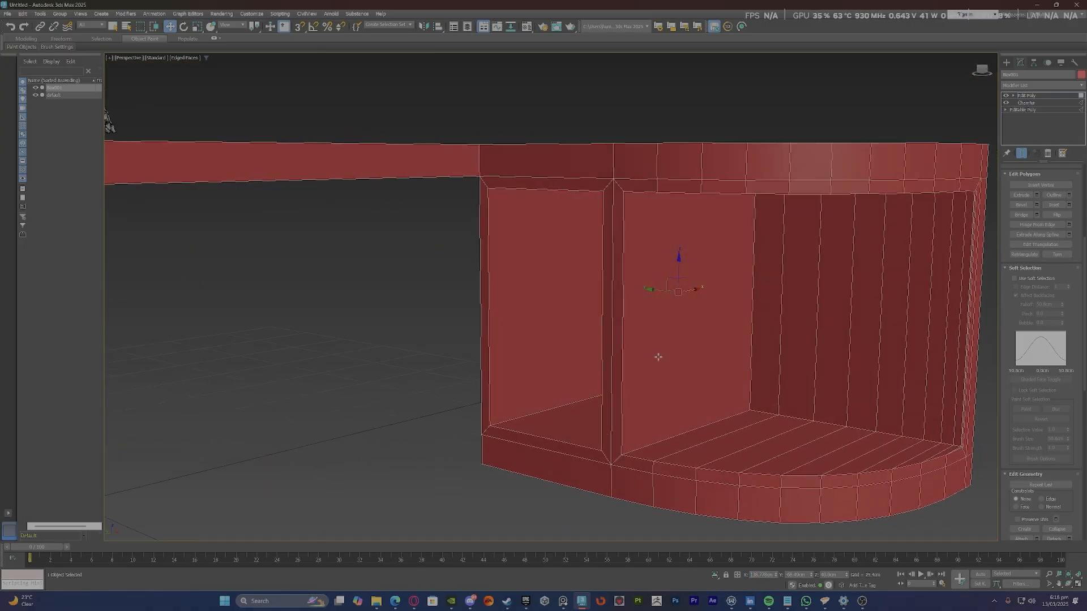
Check in wireframe how the second compartment's back face lines up with the rounded recess's back wall.
key(F3)
scroll(651, 357, down, 8)
alt+middle_drag(688, 355, 625, 343)
scroll(665, 349, up, 6)
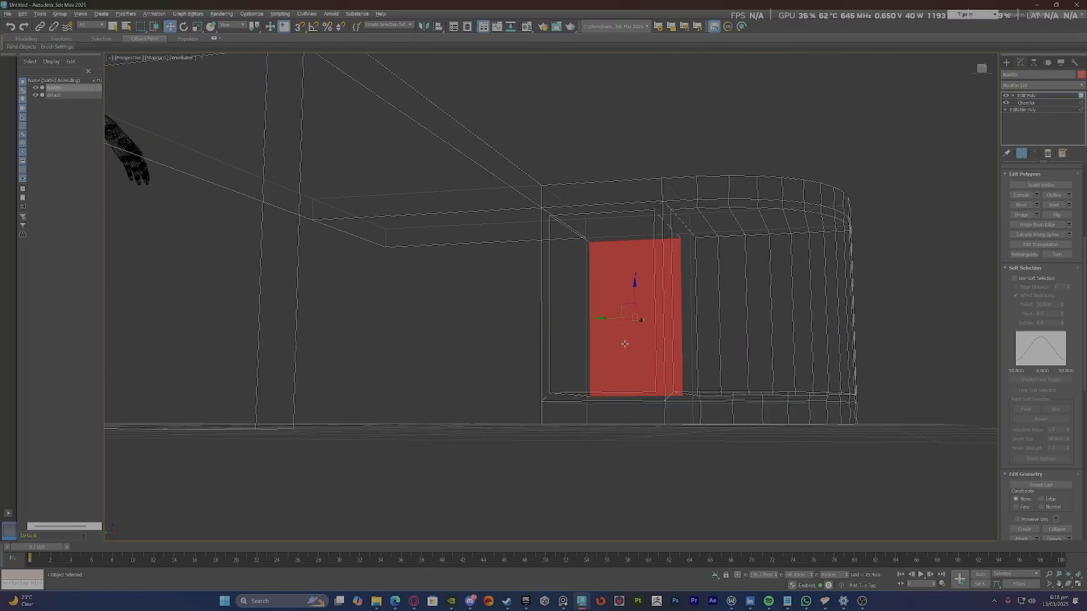
scroll(625, 344, up, 3)
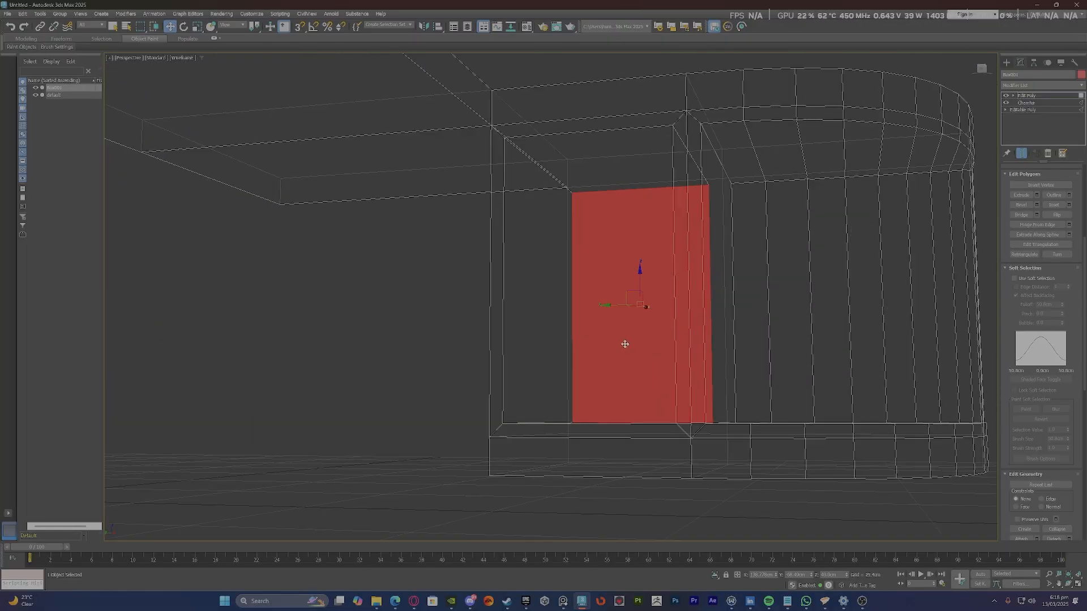
key(F3)
scroll(625, 344, down, 3)
alt+middle_drag(624, 344, 628, 344)
scroll(628, 344, down, 2)
scroll(637, 346, up, 2)
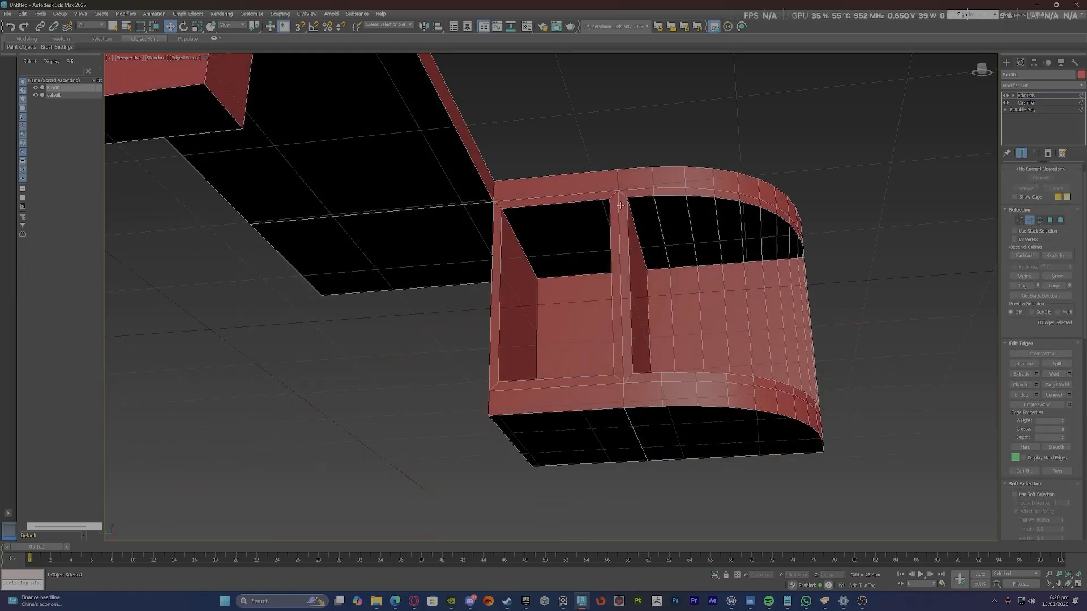
Select the short vertical edge at the inner corner where the long desktop meets the pedestal side.
alt+middle_drag(634, 300, 639, 341)
scroll(635, 316, down, 4)
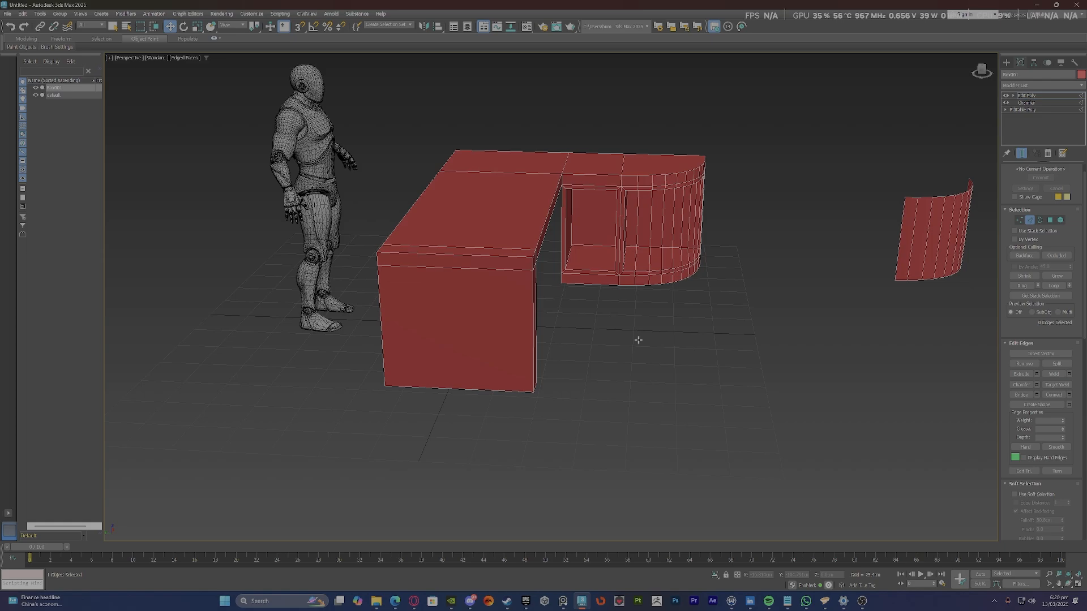
scroll(568, 250, up, 5)
scroll(551, 226, up, 5)
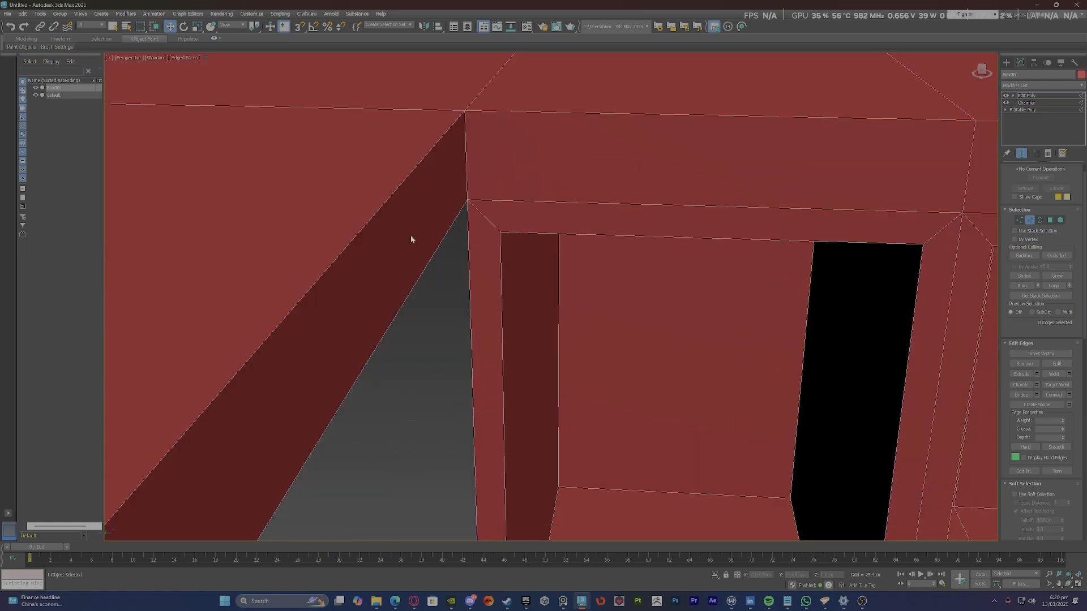
click(466, 147)
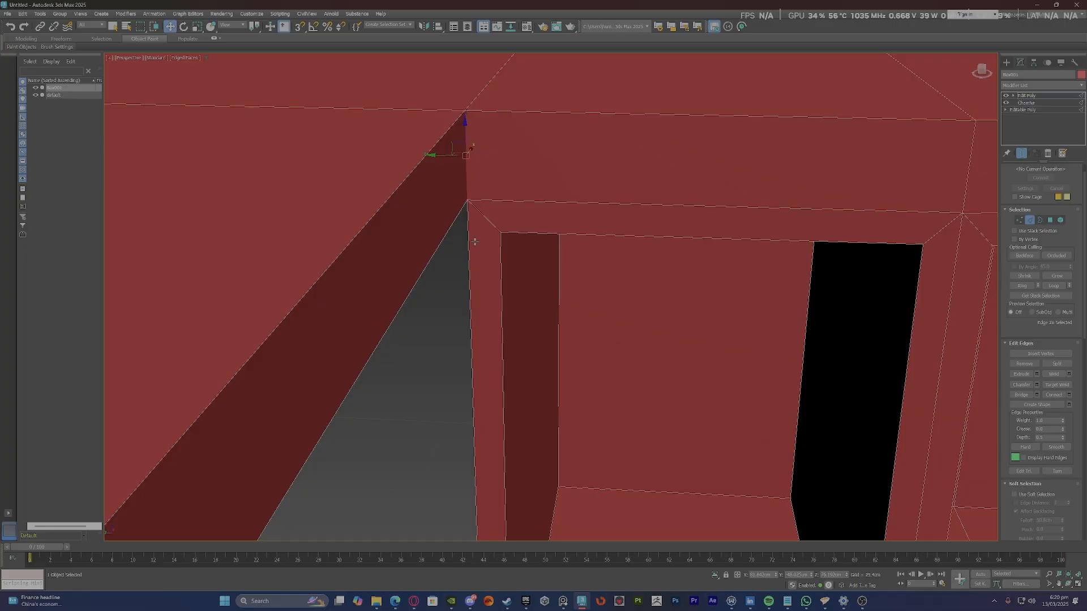
scroll(479, 248, up, 2)
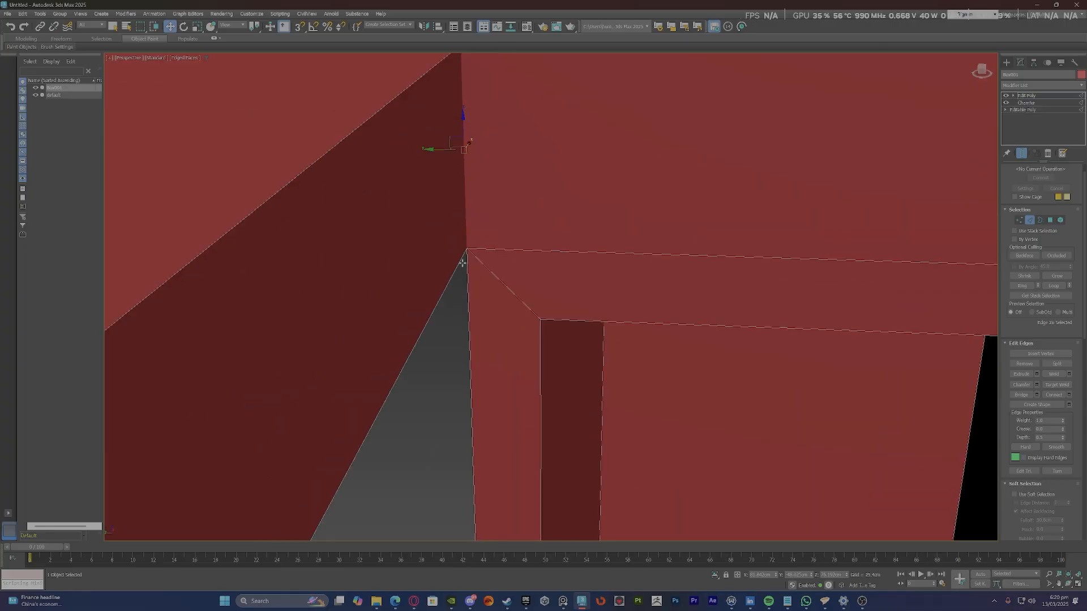
Try a Chamfer modifier on the selected inner corner edge and inspect the corner geometry around it.
click(1019, 85)
text(ch)
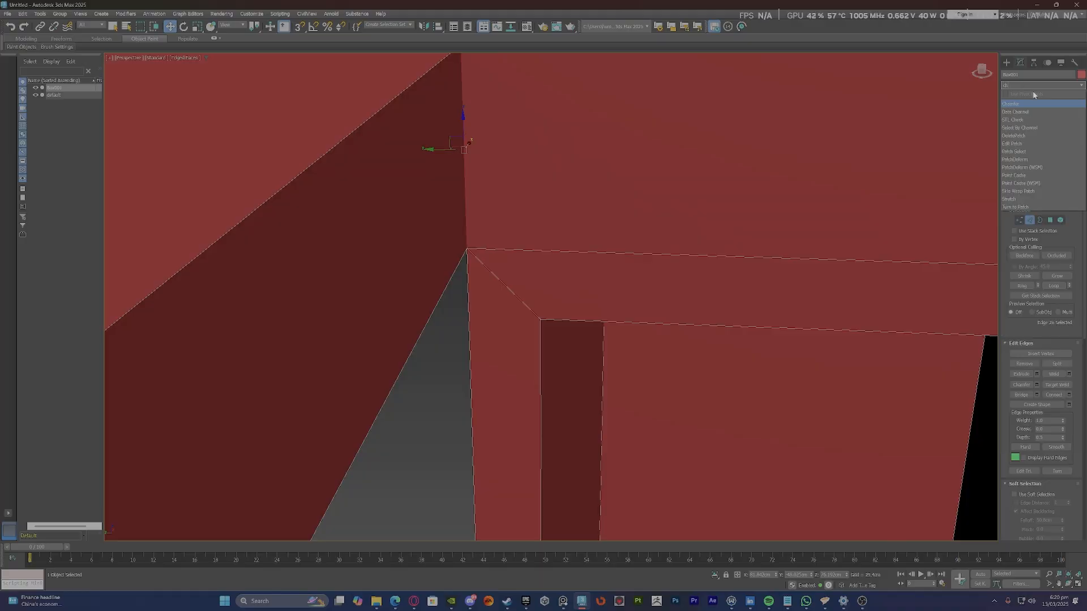
click(1038, 102)
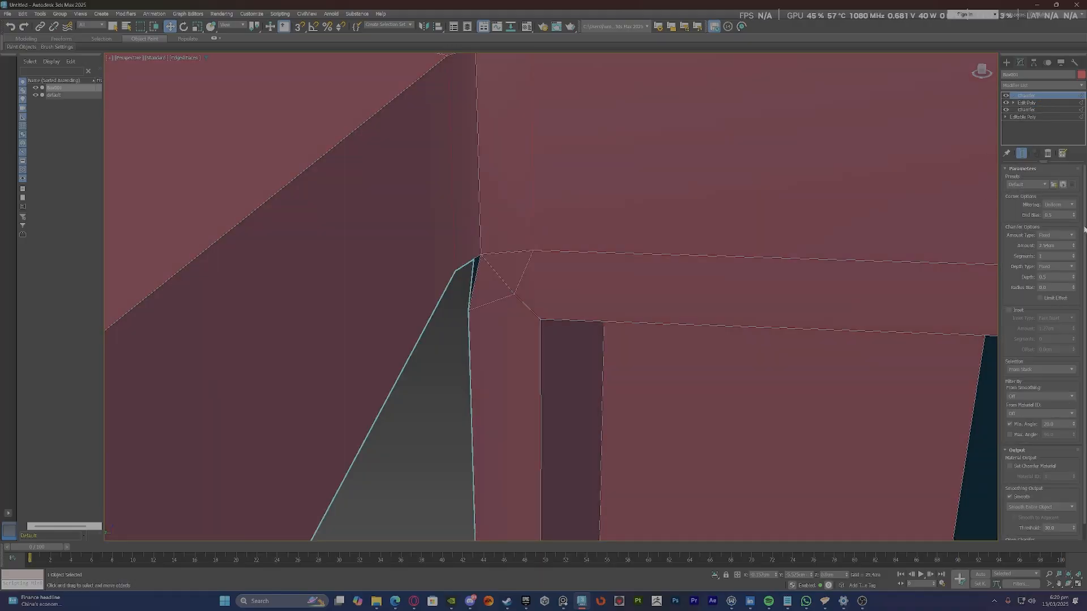
key(z)
scroll(574, 242, up, 10)
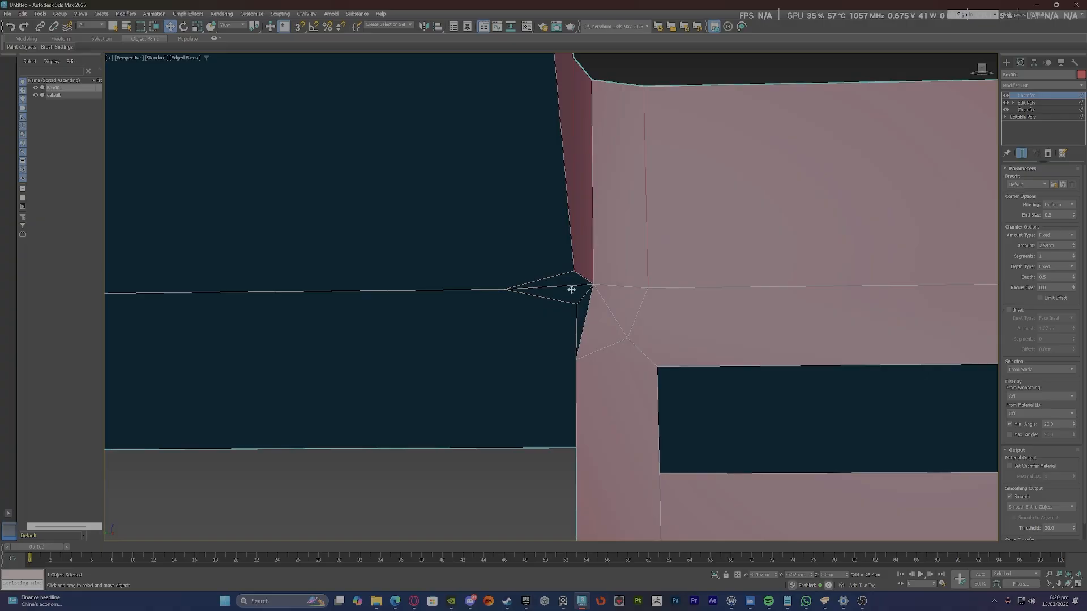
scroll(572, 289, down, 10)
alt+middle_drag(572, 289, 563, 321)
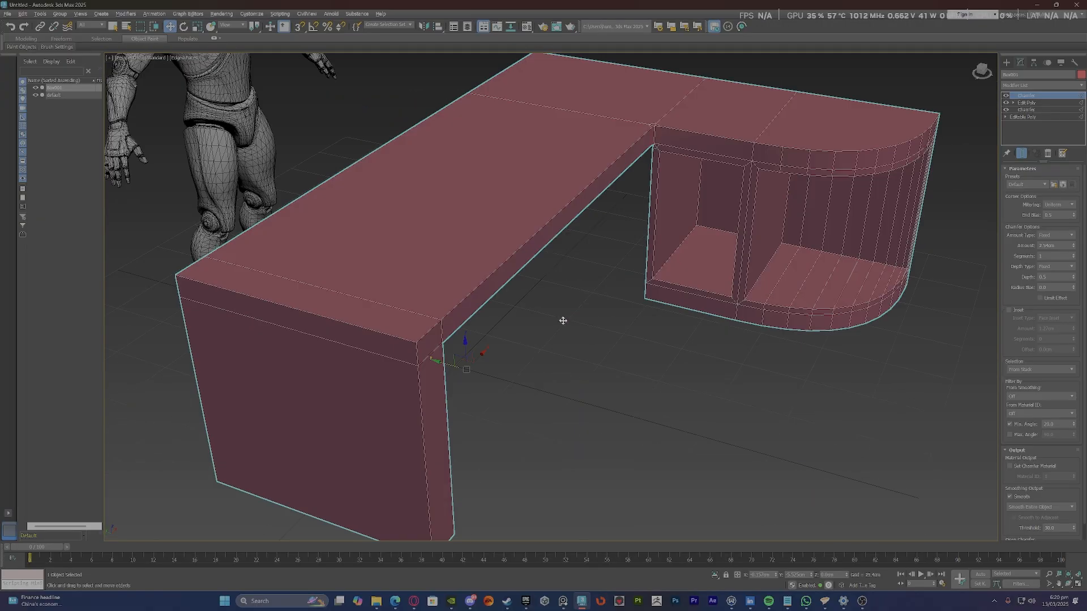
scroll(594, 107, up, 3)
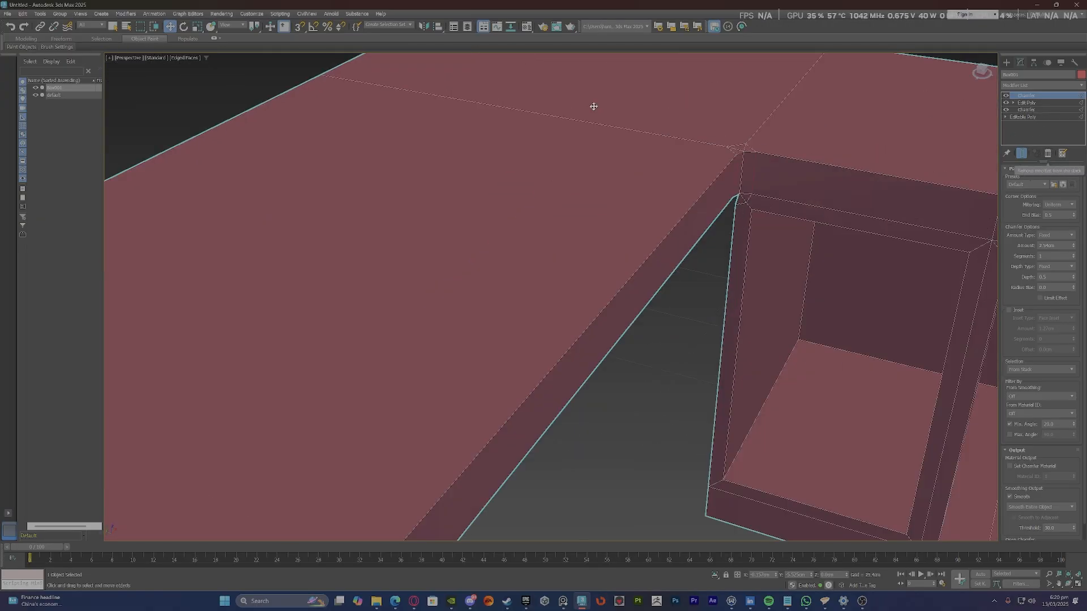
scroll(594, 107, up, 2)
scroll(821, 242, up, 3)
middle_drag(821, 242, 473, 148)
scroll(474, 148, down, 4)
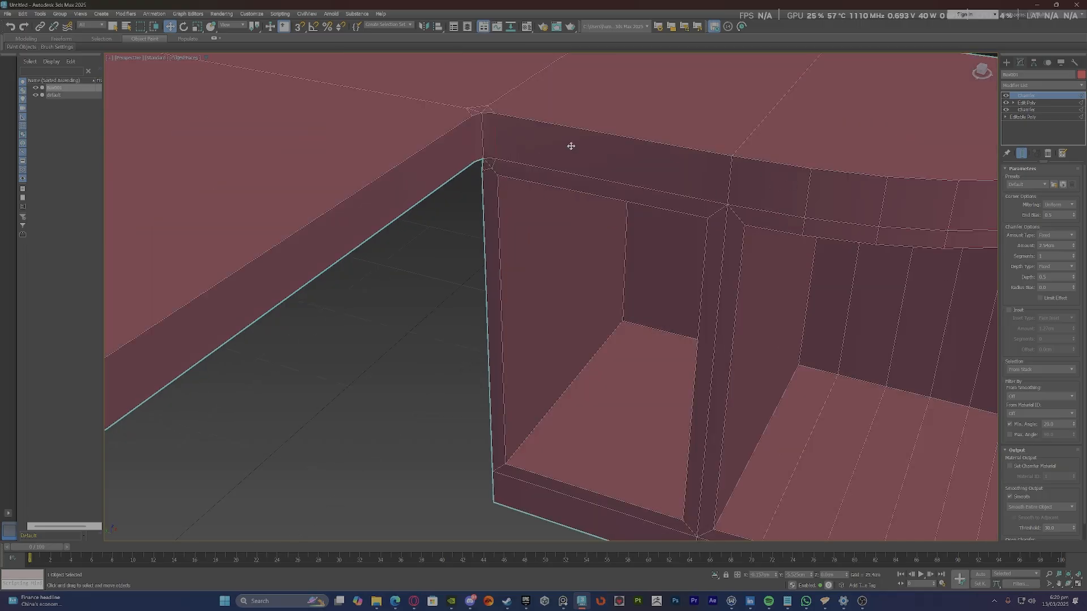
Delete the new Chamfer modifier from the top of the desk's modifier stack.
click(1048, 154)
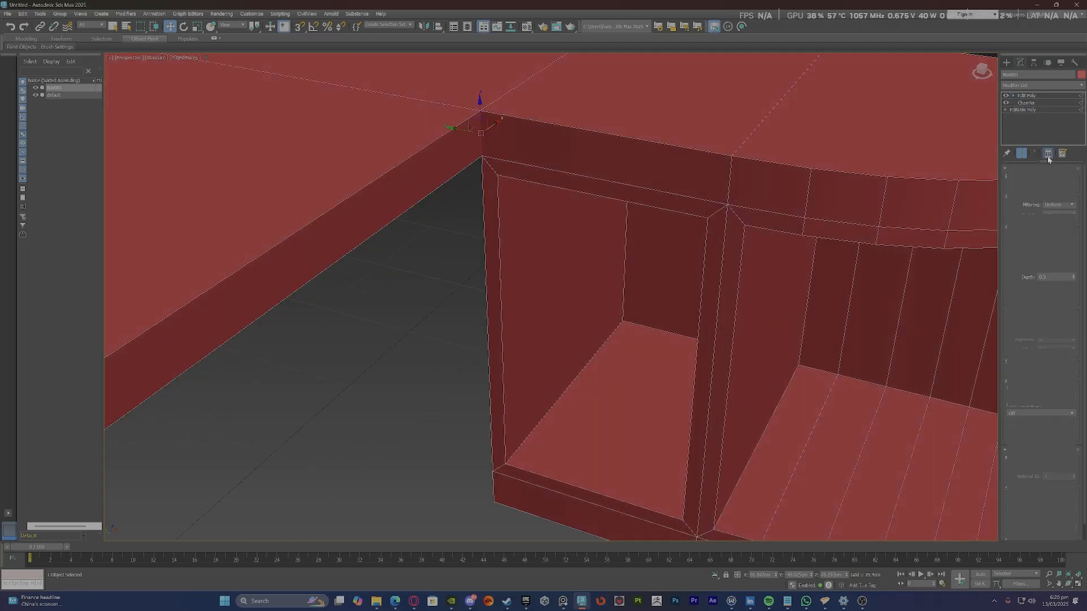
scroll(617, 168, down, 5)
alt+middle_drag(621, 167, 626, 167)
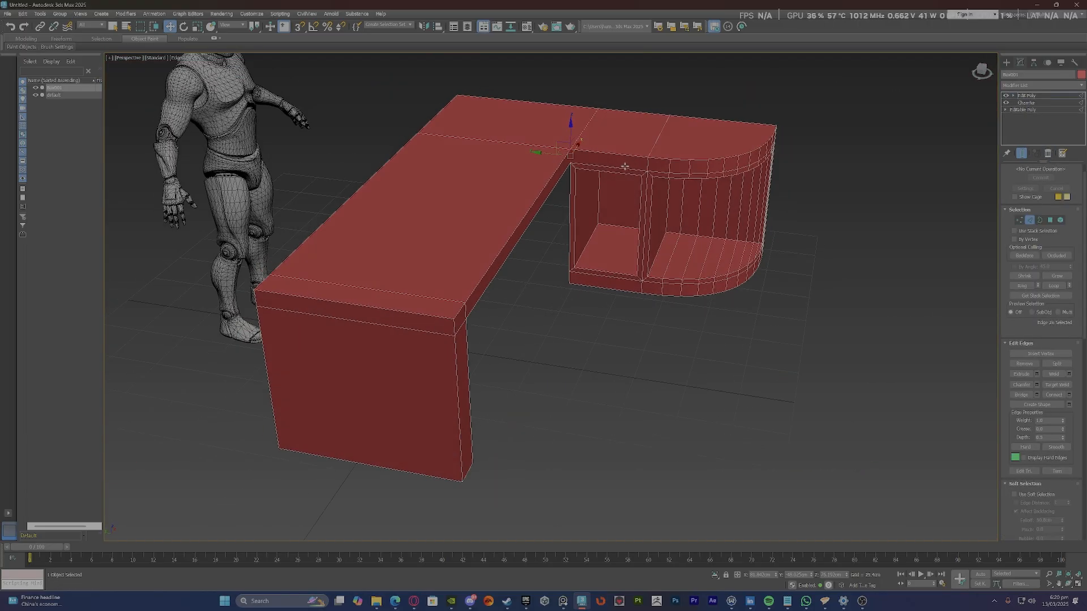
Draw a box snapped along the bottom front edge below the inner compartment, about 5 cm wide and 5.7 cm high.
scroll(625, 167, up, 5)
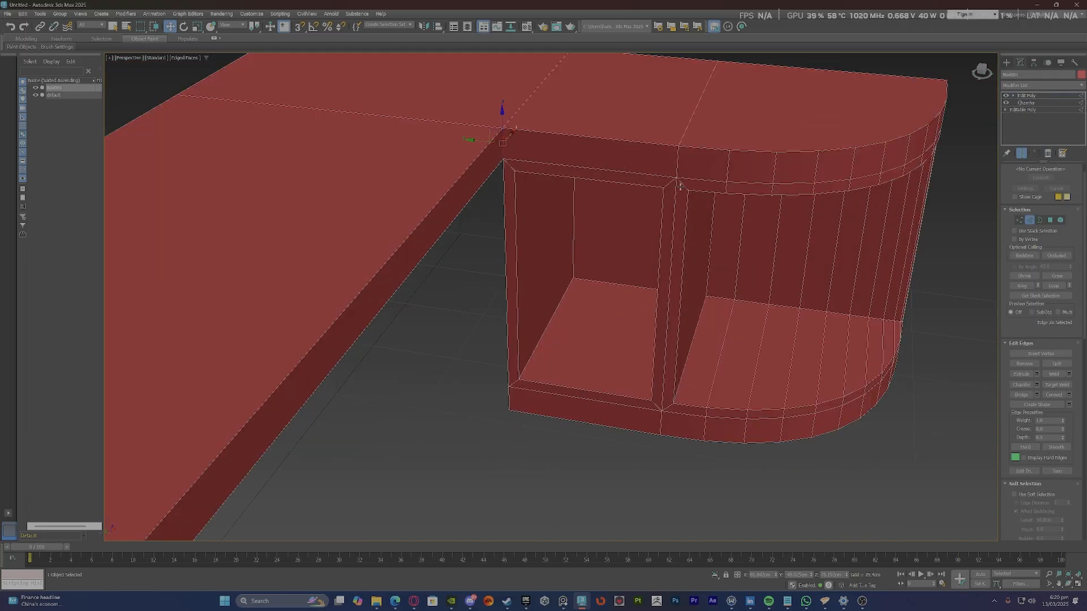
click(1006, 63)
click(1027, 118)
key(s)
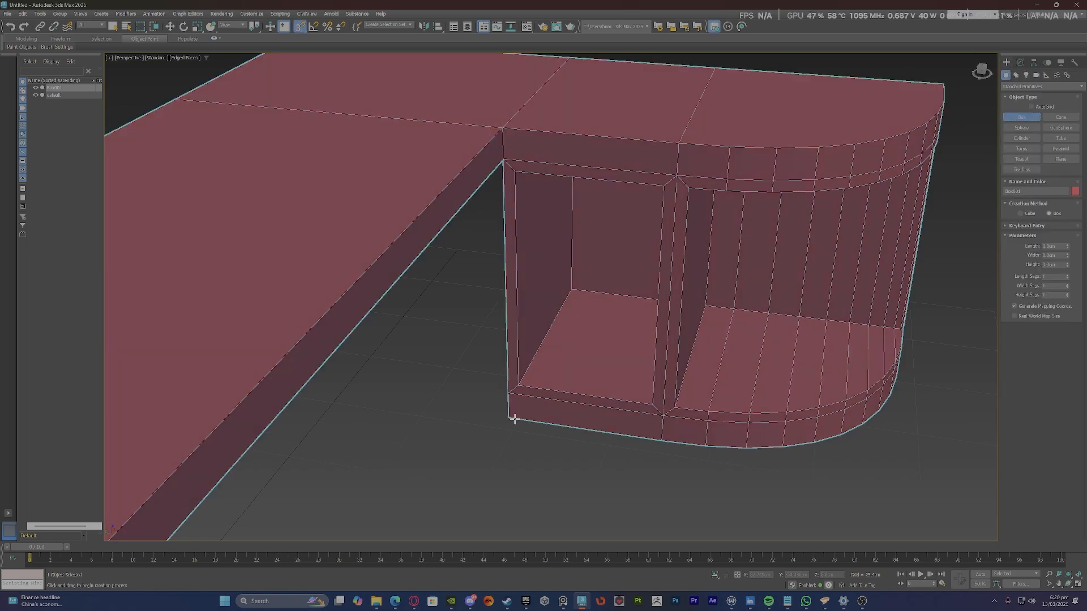
drag(509, 418, 659, 440)
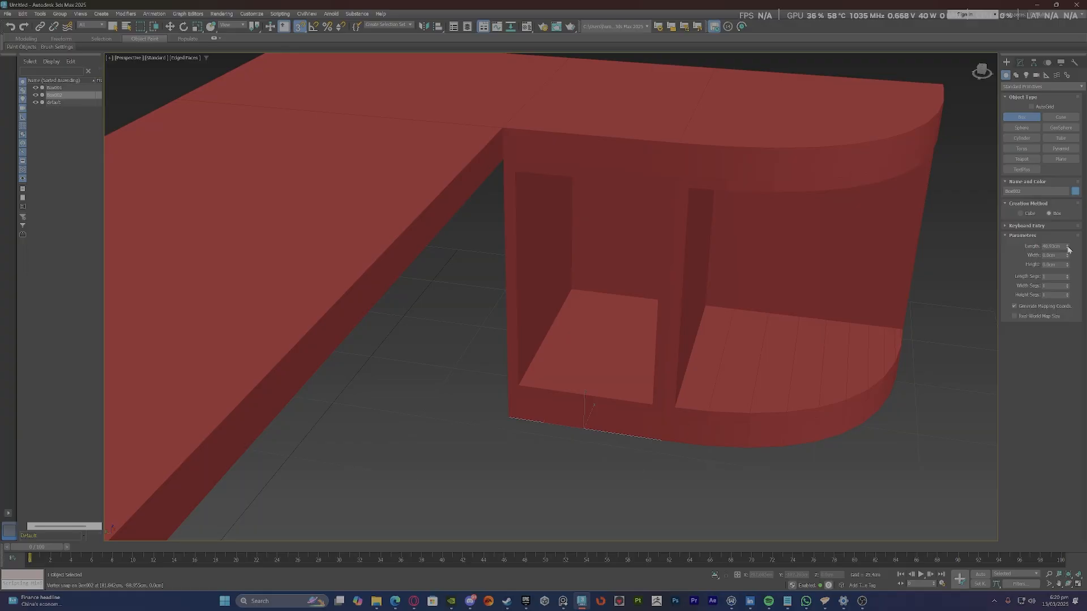
drag(1067, 255, 1073, 202)
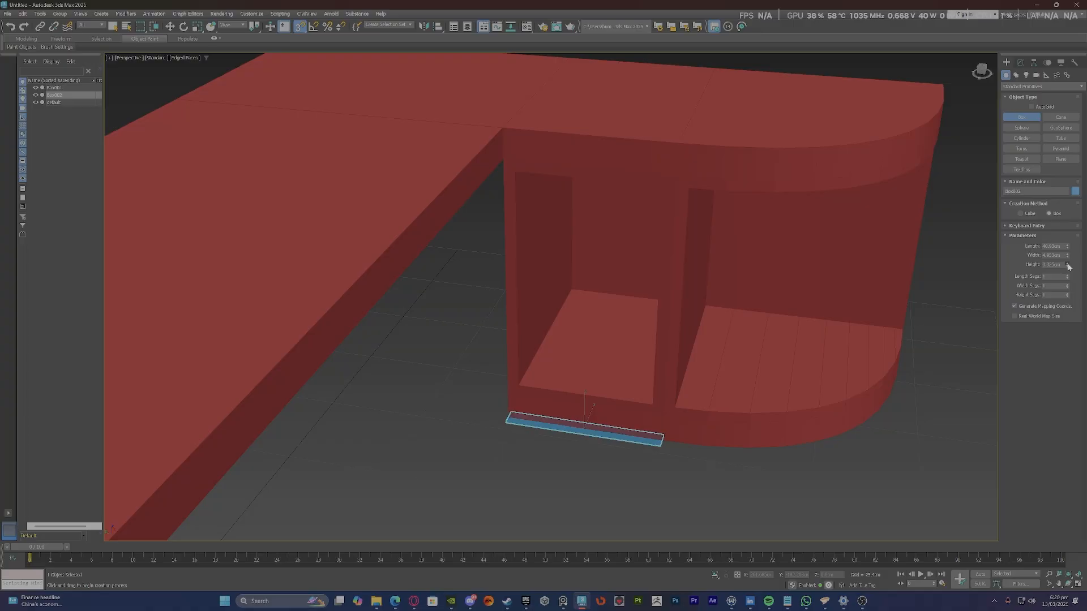
drag(1067, 266, 1074, 200)
Set the new box's length to 100 cm.
scroll(709, 347, up, 5)
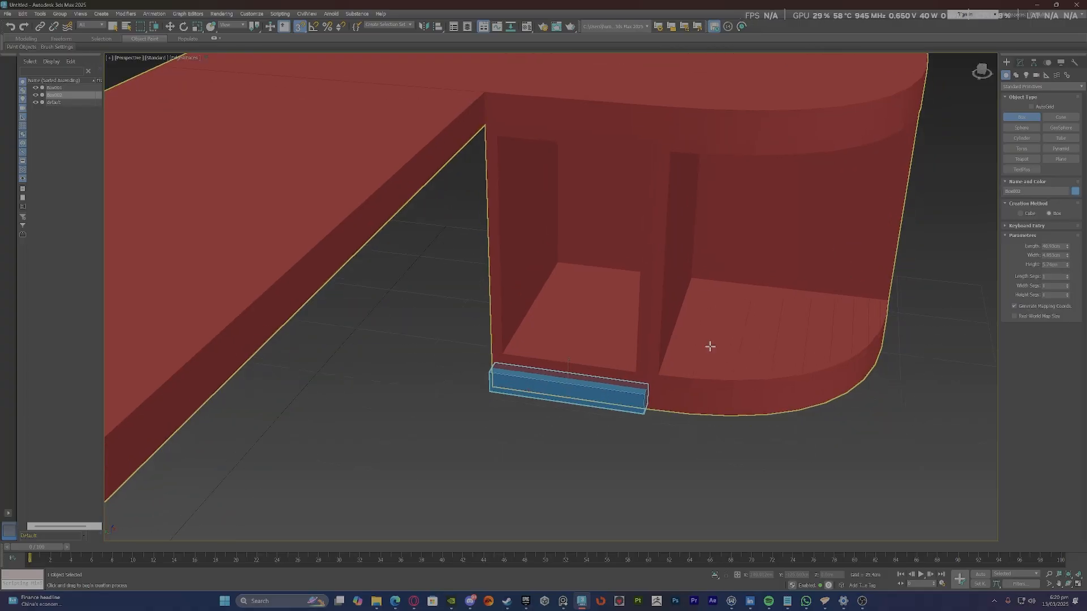
drag(1068, 247, 1067, 242)
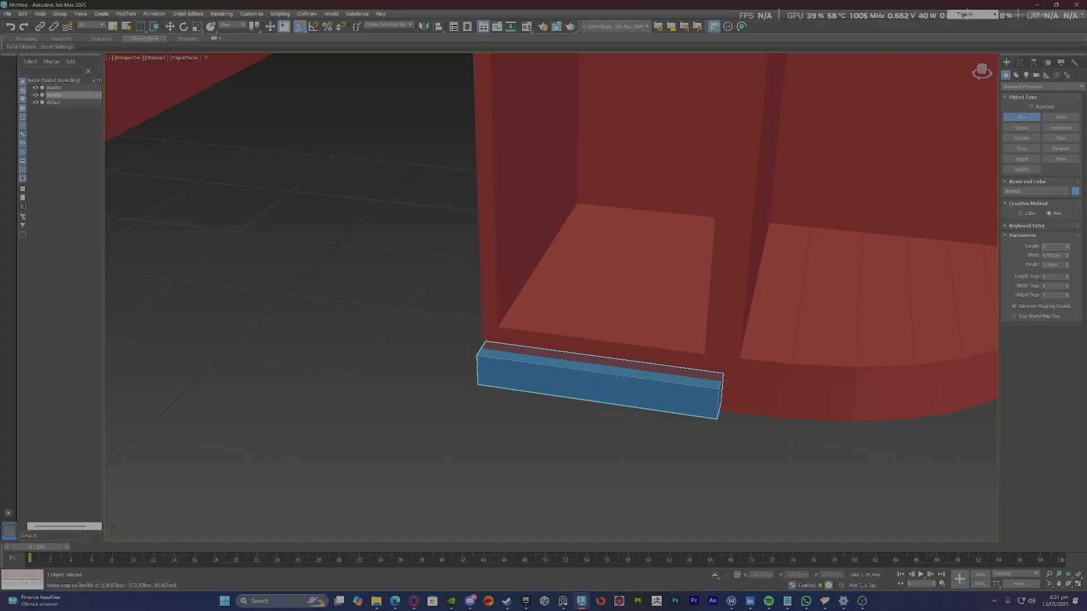
text(0)
key(Return)
scroll(323, 349, up, 4)
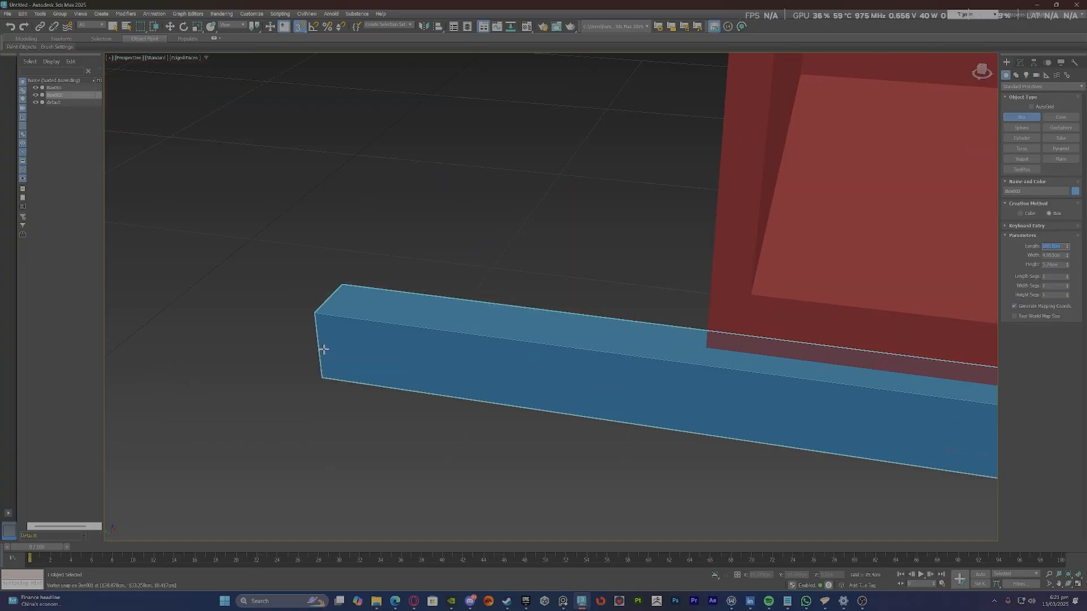
Slide the box lengthwise with vertex snapping so its near end lines up with the pedestal's bottom inner corner.
right_click(375, 330)
right_click(386, 333)
click(380, 352)
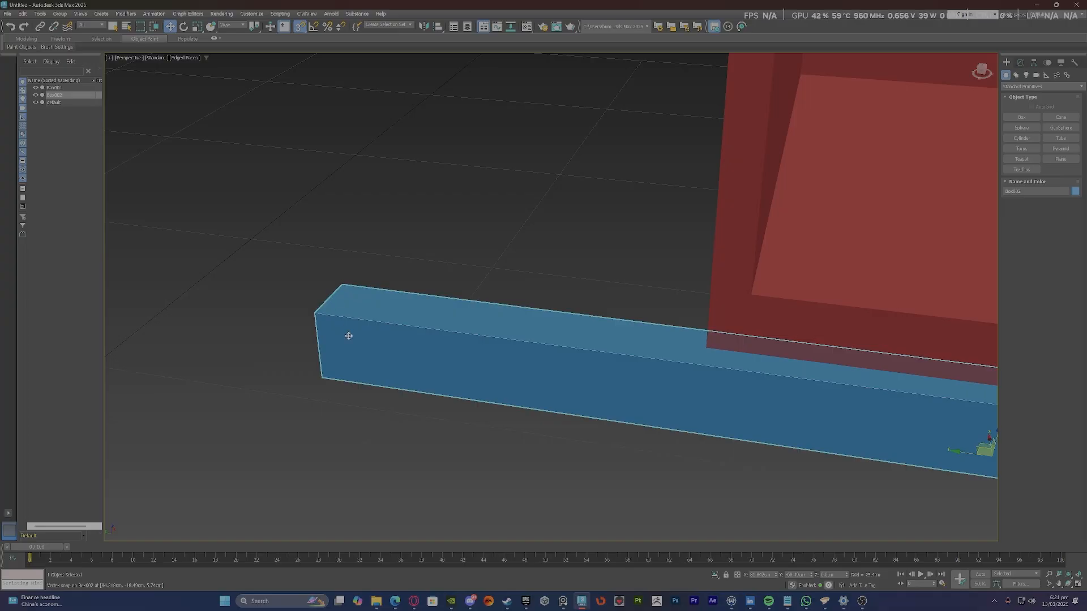
key(F3)
scroll(397, 367, down, 4)
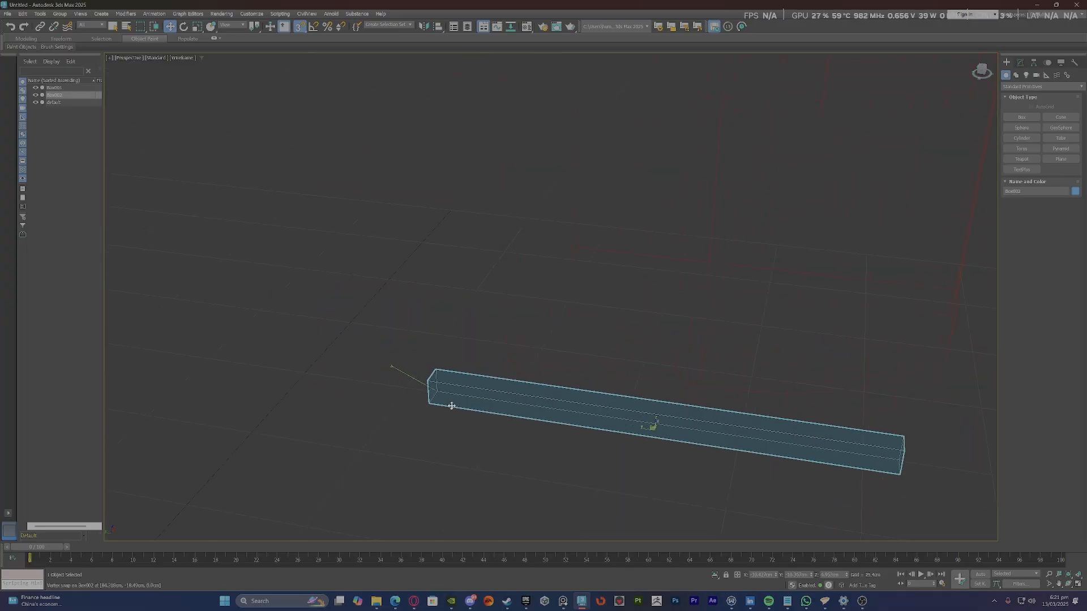
drag(452, 406, 523, 403)
key(F3)
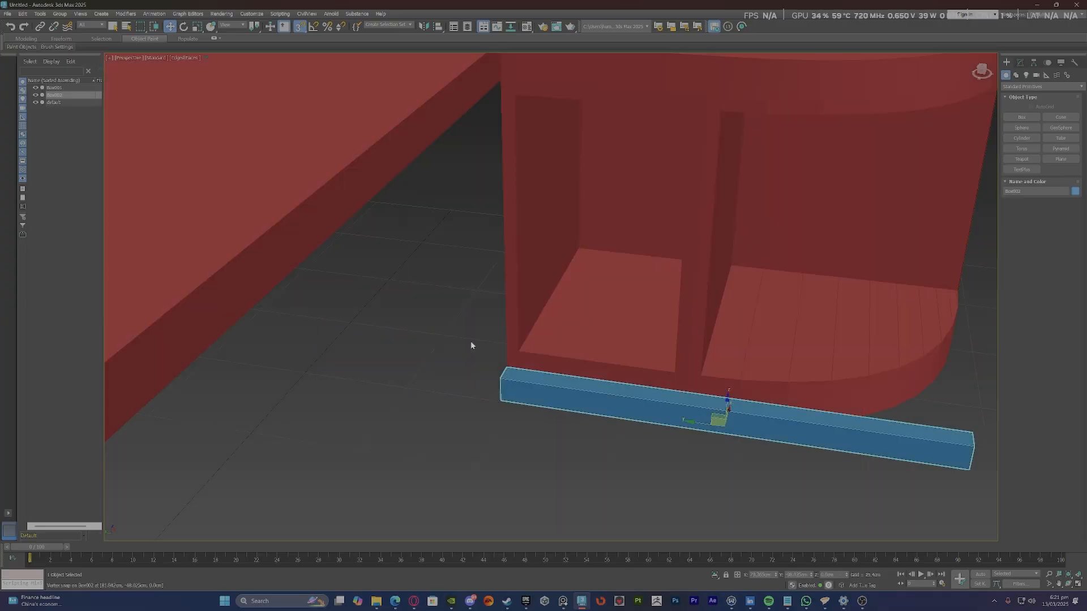
scroll(471, 343, down, 2)
scroll(857, 411, up, 2)
mouse_move(800, 407)
alt+middle_down()
mouse_move(759, 389)
mouse_move(798, 402)
alt+middle_up()
scroll(781, 396, down, 2)
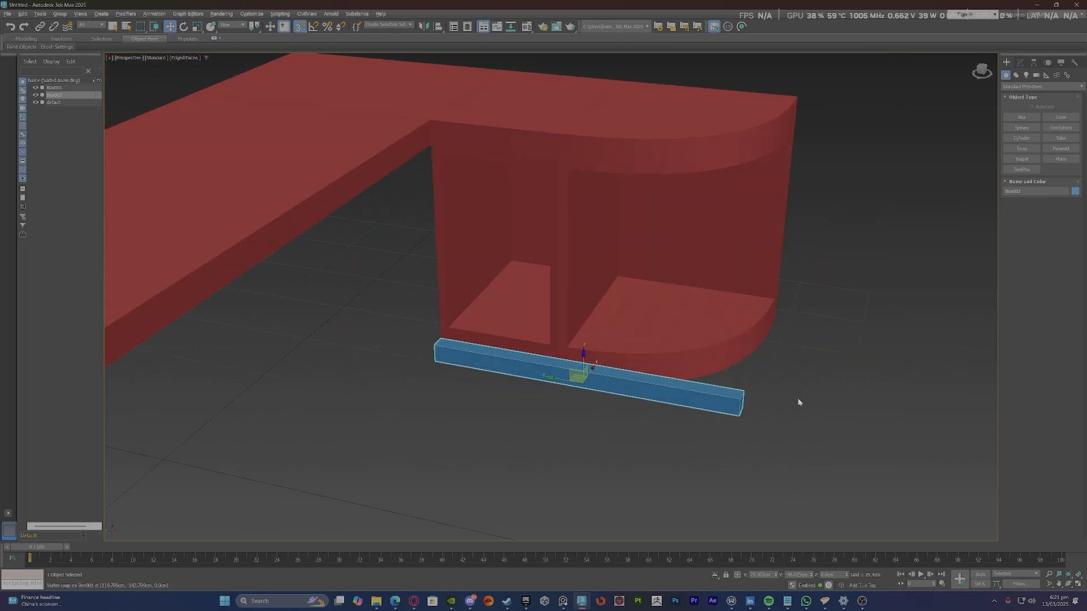
Set the box's length to 125 cm and snap its end back in line with the pedestal's bottom inner corner.
key(1)
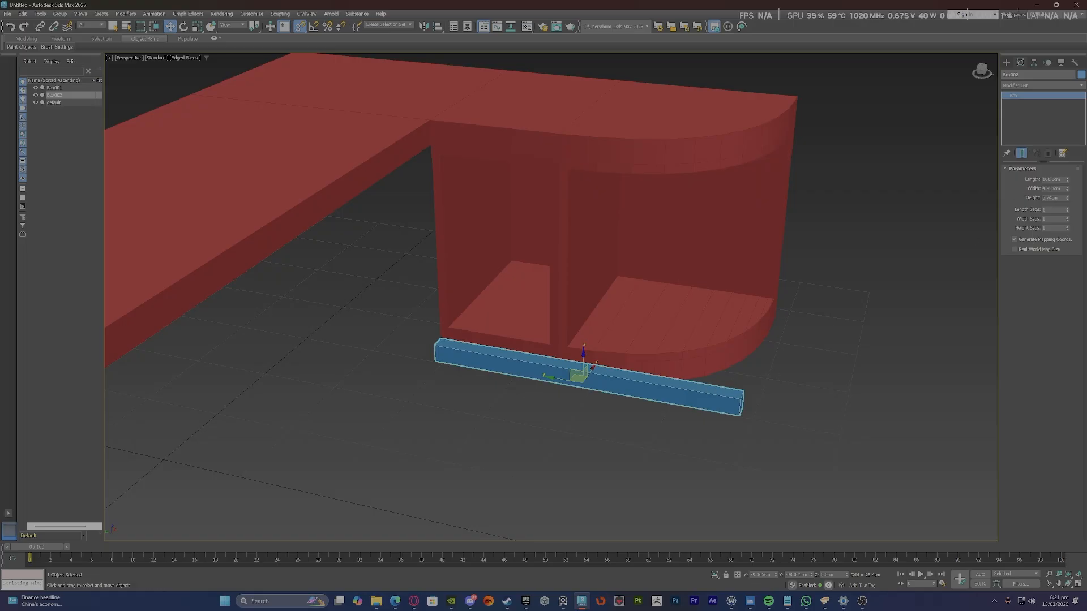
double_click(1052, 179)
text(125)
key(Return)
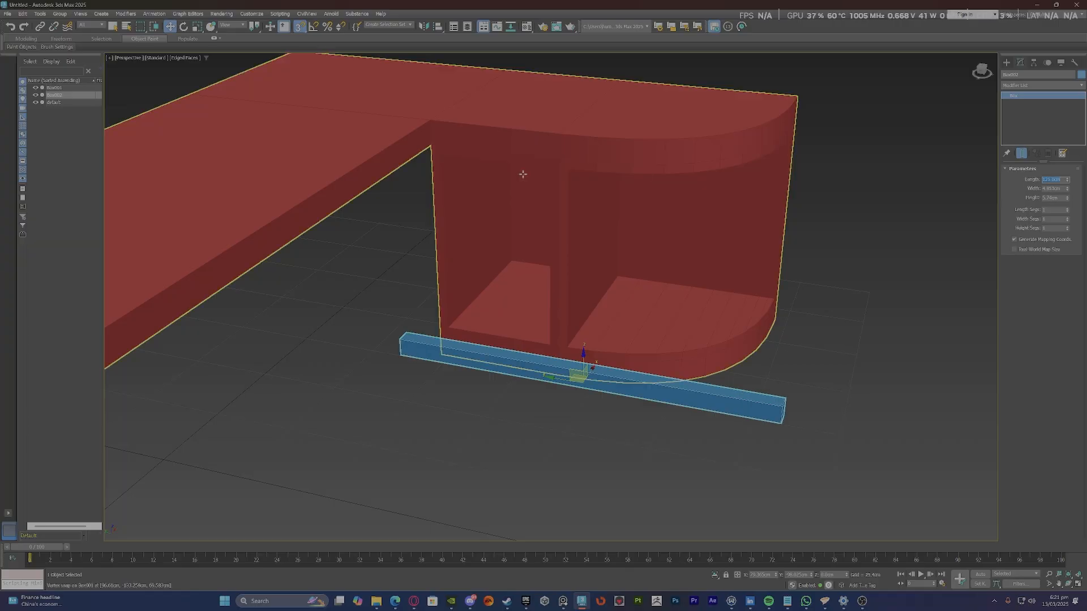
scroll(381, 347, up, 4)
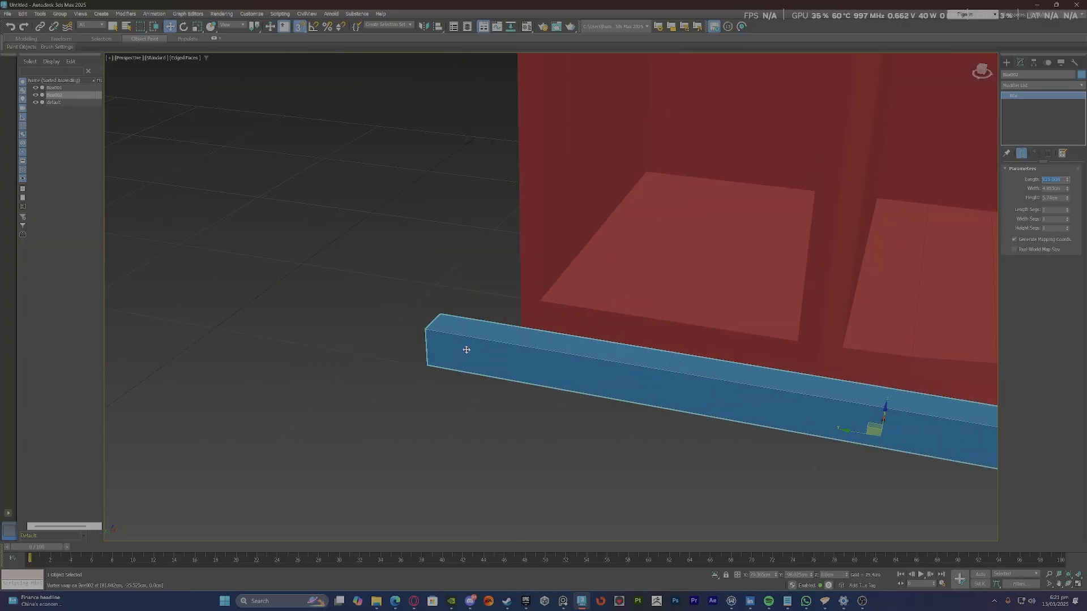
key(F3)
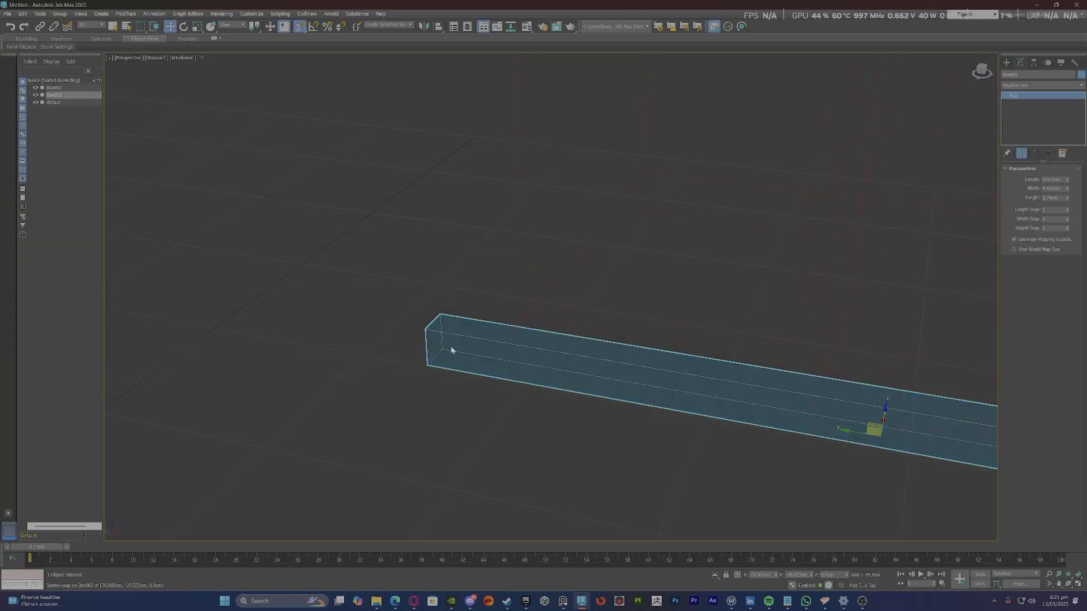
drag(443, 350, 521, 364)
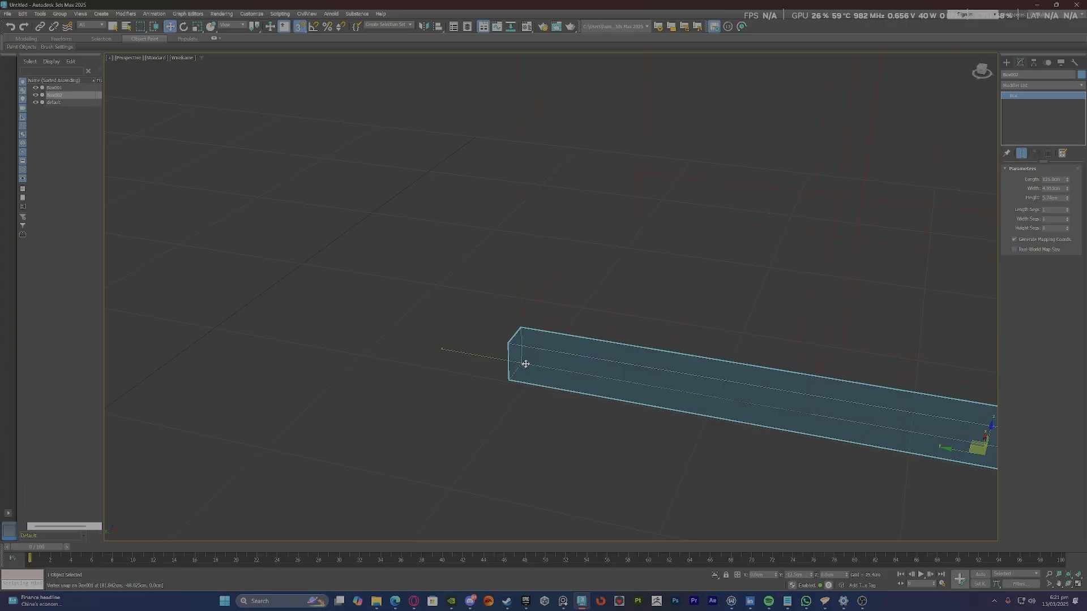
click(445, 359)
key(F3)
scroll(445, 359, down, 6)
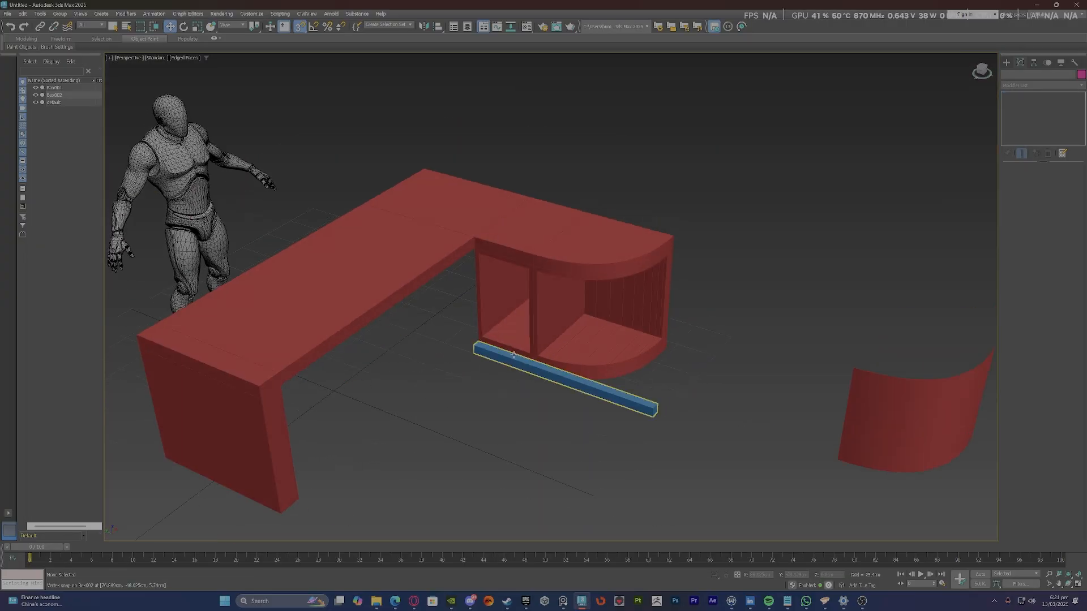
Move the box to the pedestal's back side and snap its end to the bottom back corner.
scroll(489, 354, up, 5)
click(490, 355)
alt+middle_drag(492, 358, 509, 341)
drag(519, 339, 593, 355)
alt+middle_drag(592, 354, 518, 337)
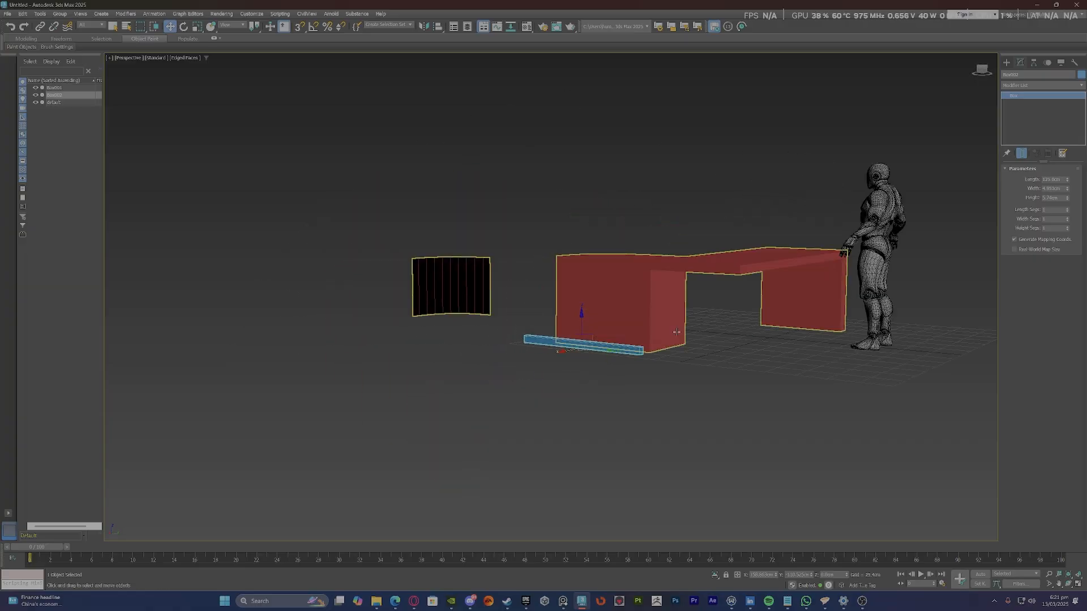
scroll(677, 333, up, 5)
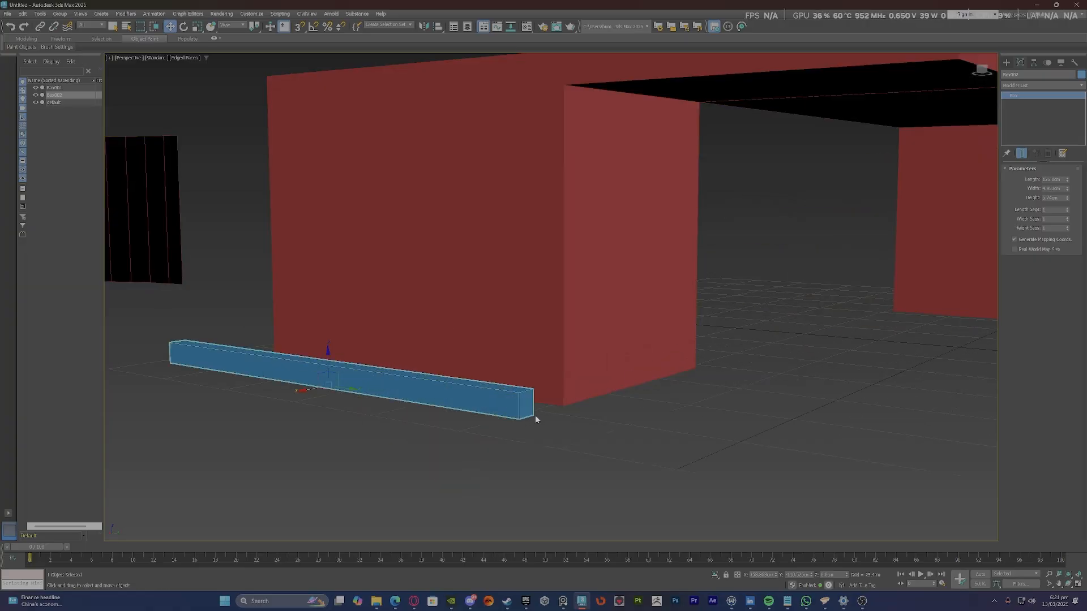
key(s)
drag(532, 414, 565, 414)
scroll(578, 399, down, 4)
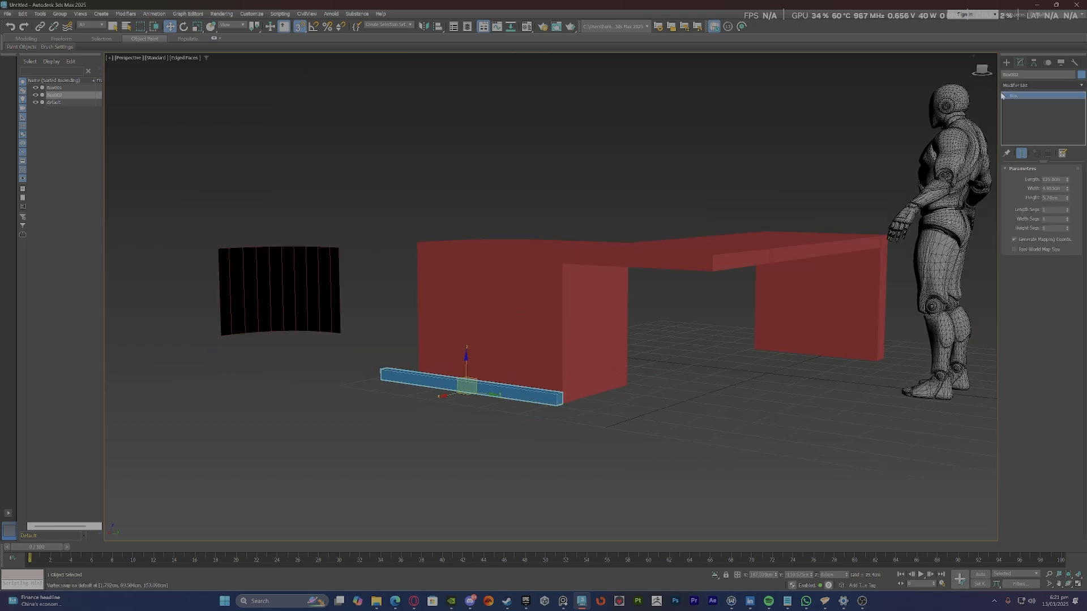
Select the desk object and pick all vertices of the rounded pedestal portion.
alt+middle_drag(430, 297, 562, 296)
click(457, 297)
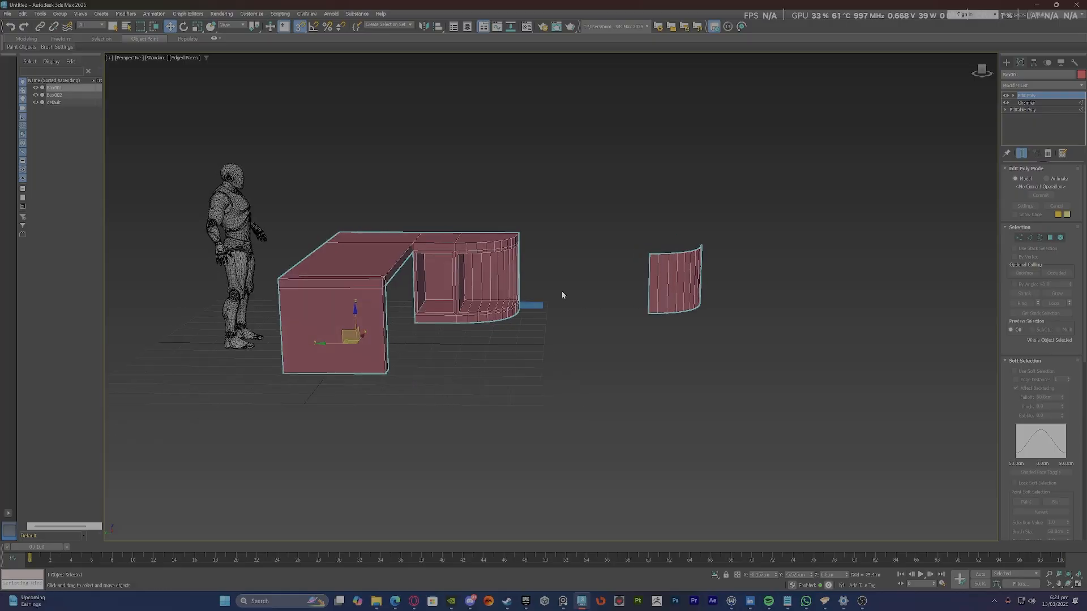
scroll(493, 220, up, 6)
key(1)
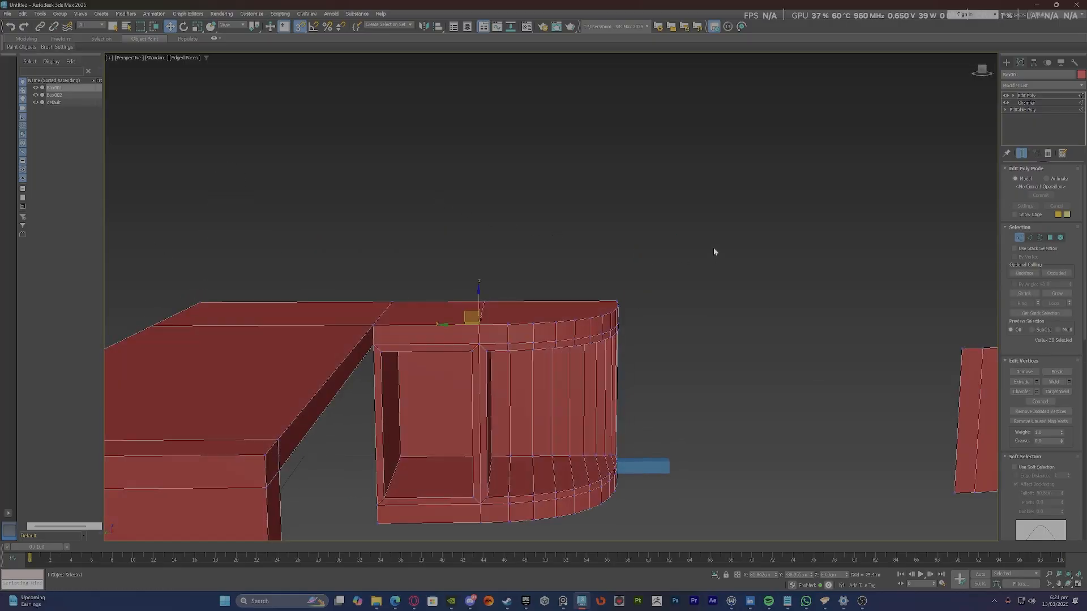
drag(426, 536, 380, 534)
scroll(456, 294, down, 3)
scroll(437, 365, up, 5)
scroll(673, 218, down, 2)
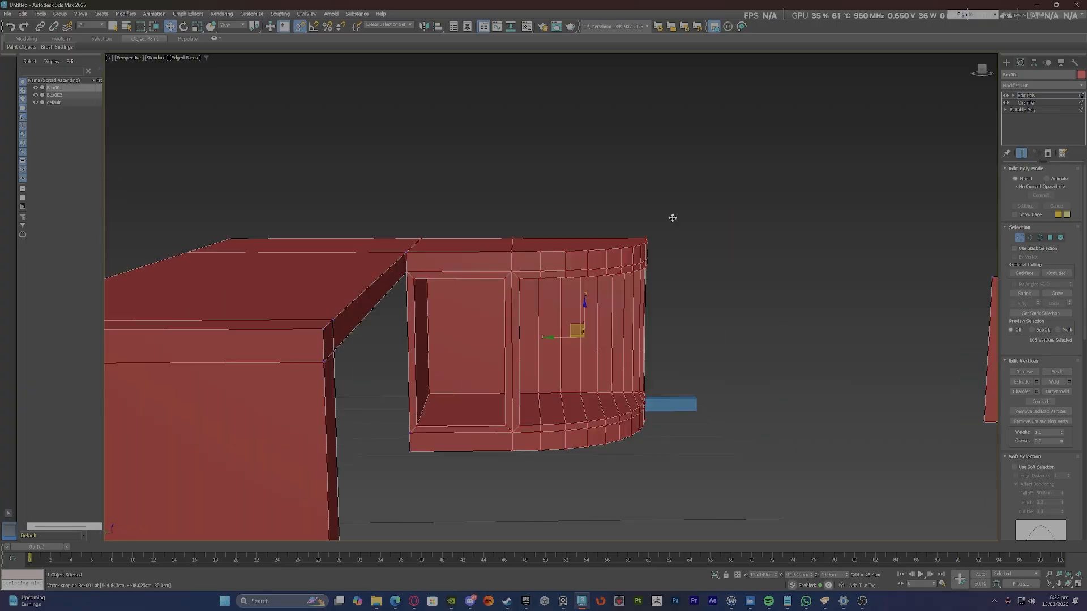
Select all polygons of the rounded pedestal, including the inner compartment's side faces.
key(4)
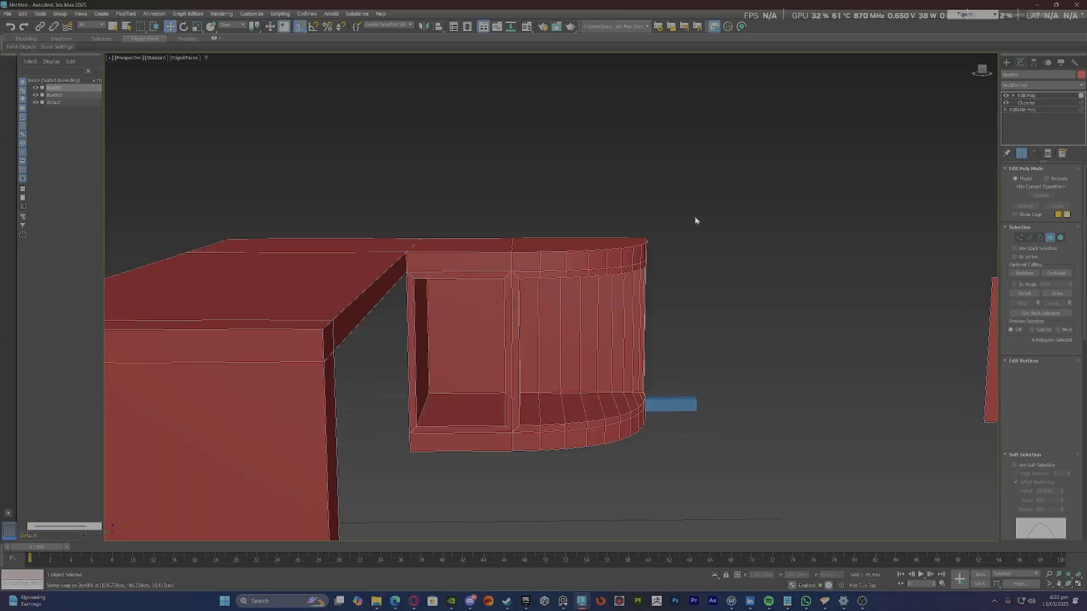
double_click(438, 446)
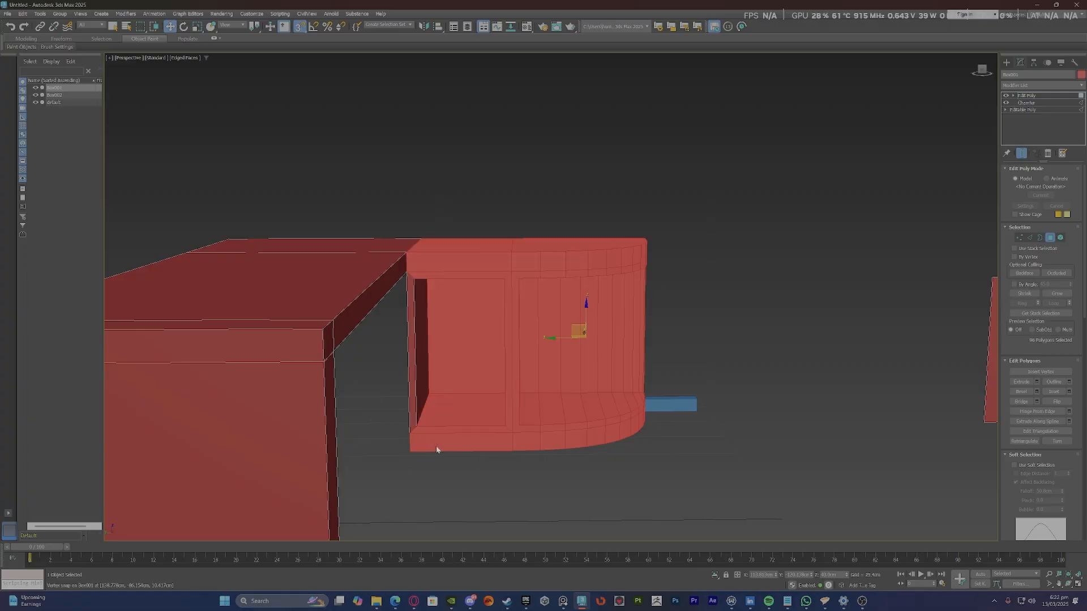
ctrl+drag(450, 358, 458, 339)
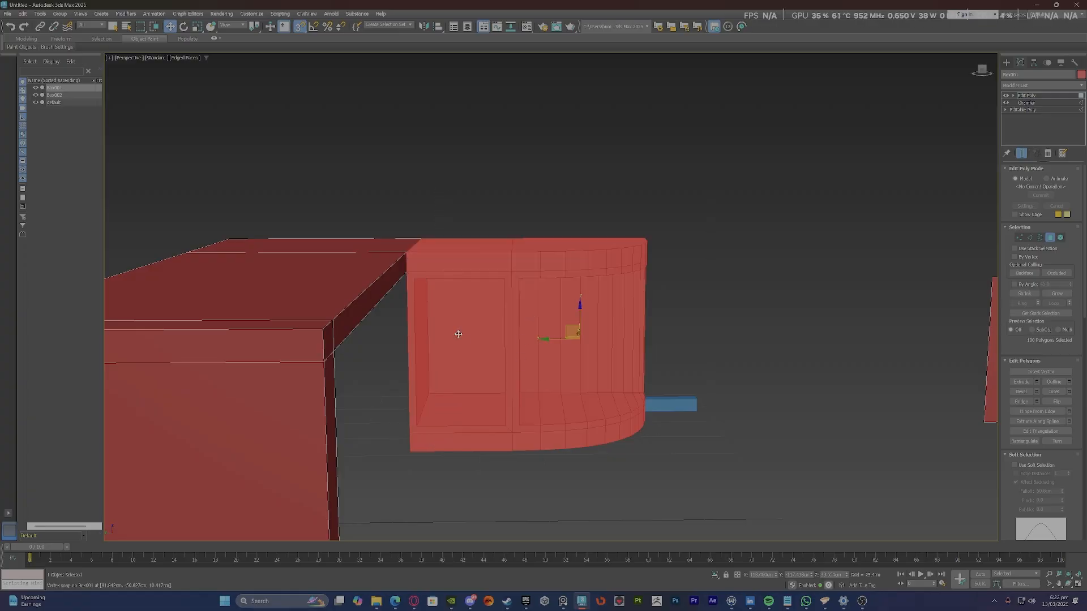
alt+middle_drag(458, 338, 470, 291)
scroll(452, 296, up, 2)
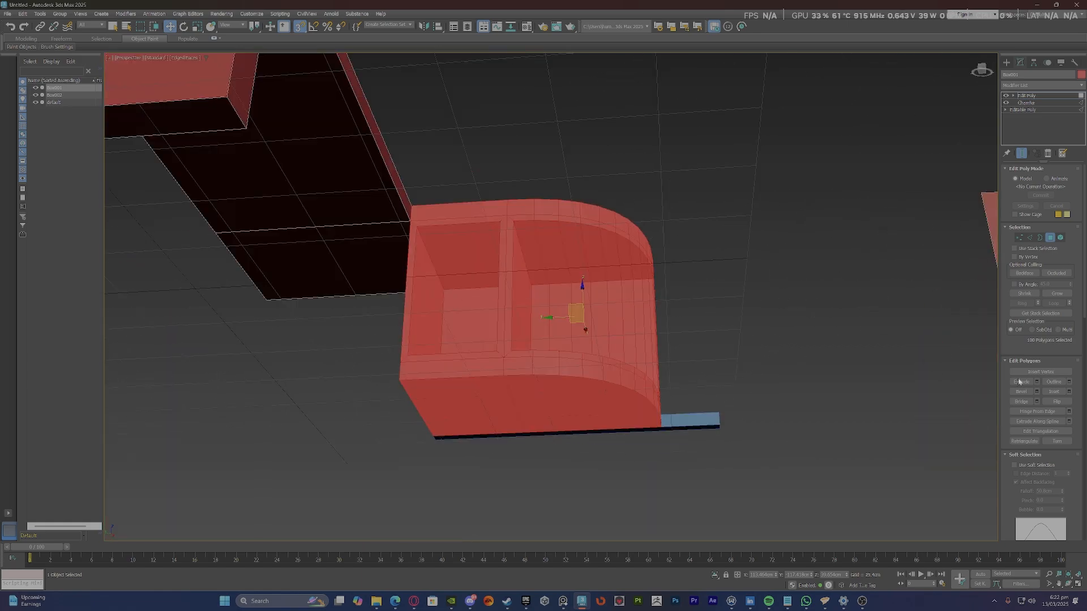
Detach the selected pedestal polygons to an element, with Detach As Clone turned off.
alt+middle_drag(1019, 381, 980, 370)
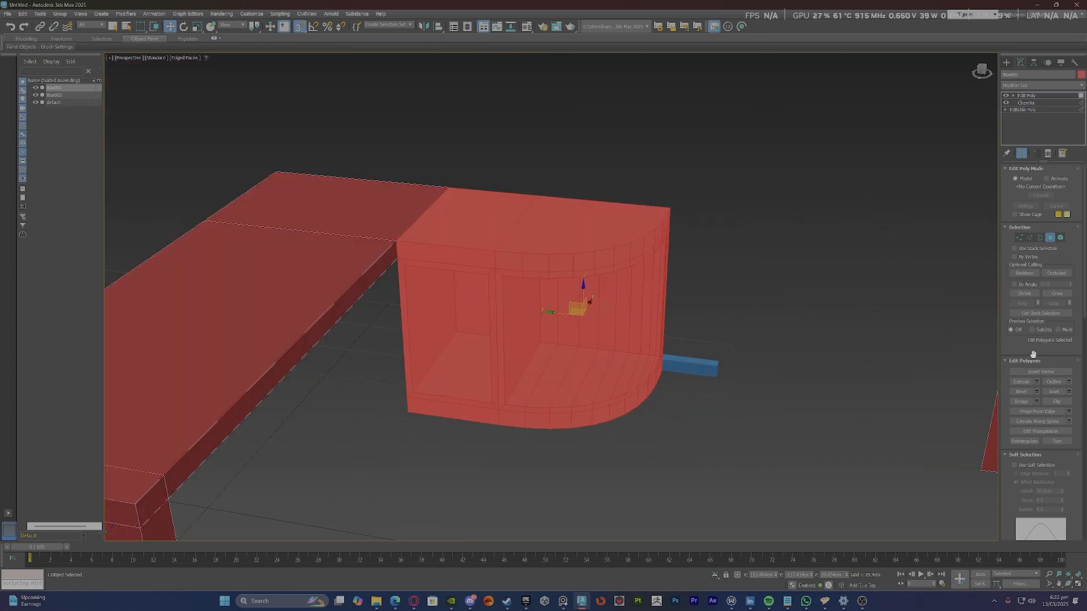
scroll(1033, 354, down, 4)
scroll(1033, 358, down, 6)
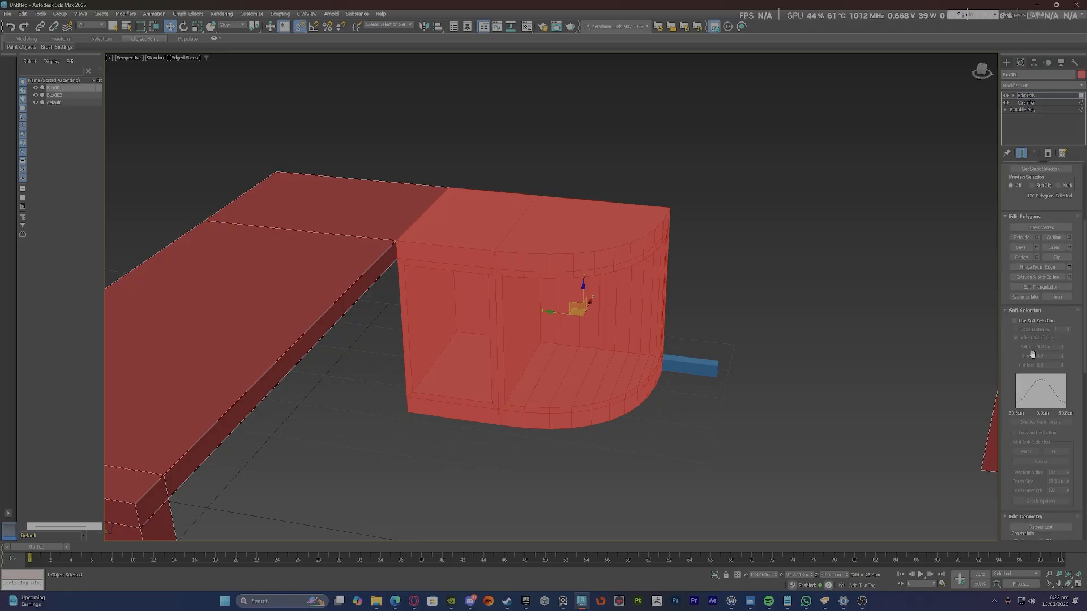
click(1069, 491)
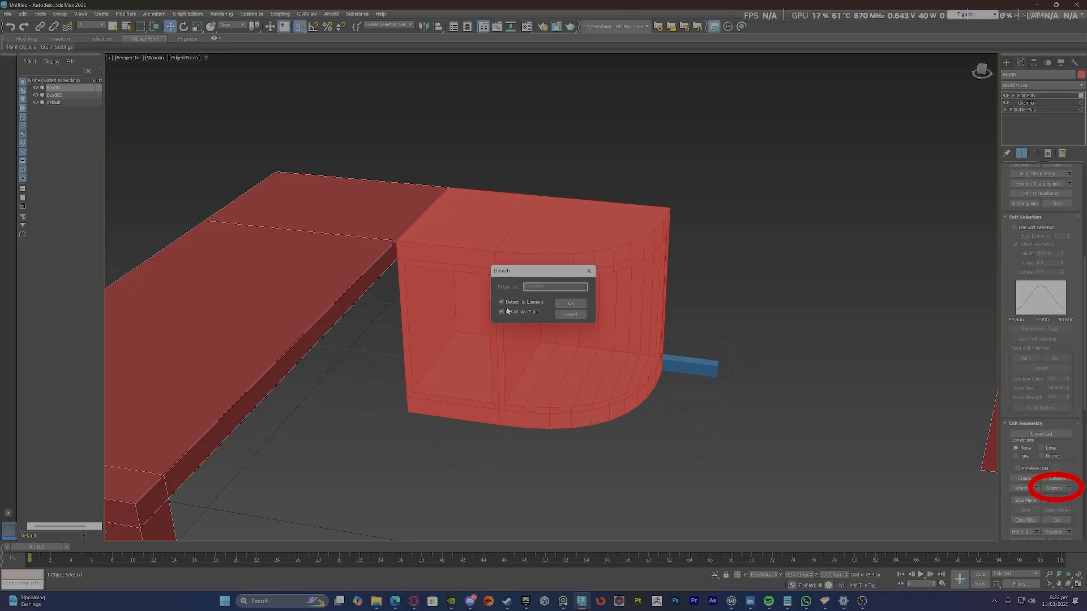
click(502, 312)
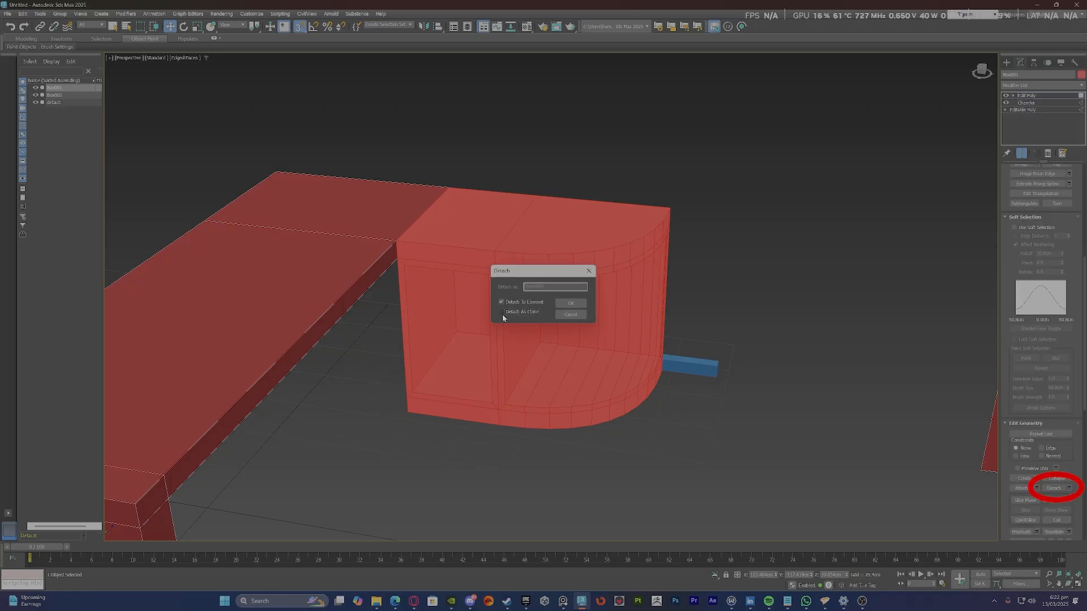
click(568, 303)
Move the detached pedestal away from the desktop, snapping its bottom back corner to the far end of the guide box.
mouse_move(555, 311)
alt+middle_down()
mouse_move(706, 338)
mouse_move(656, 341)
mouse_move(575, 311)
alt+middle_up()
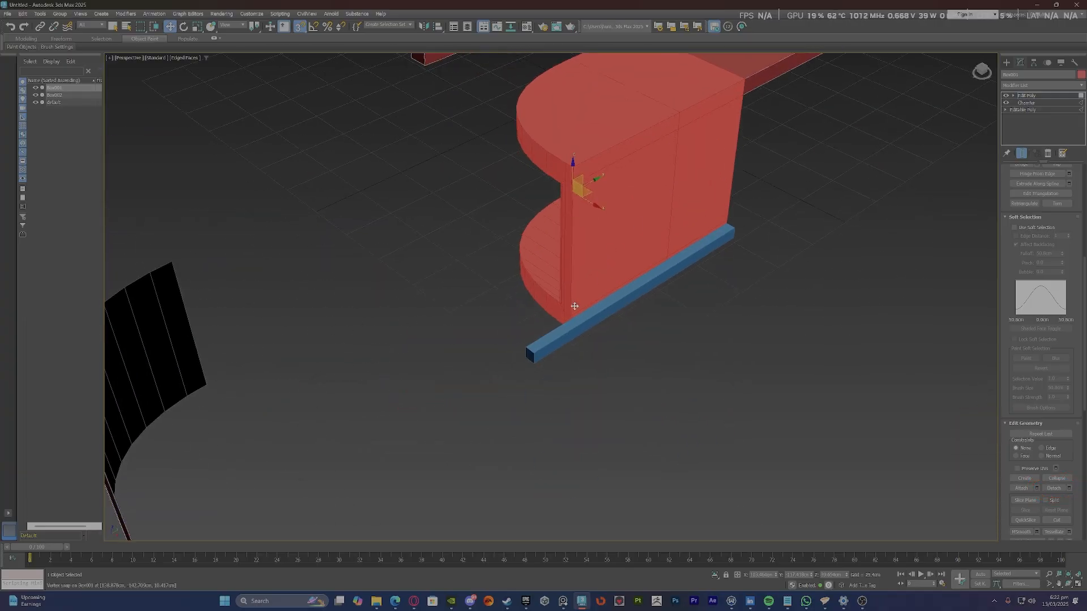
scroll(576, 306, up, 3)
key(F3)
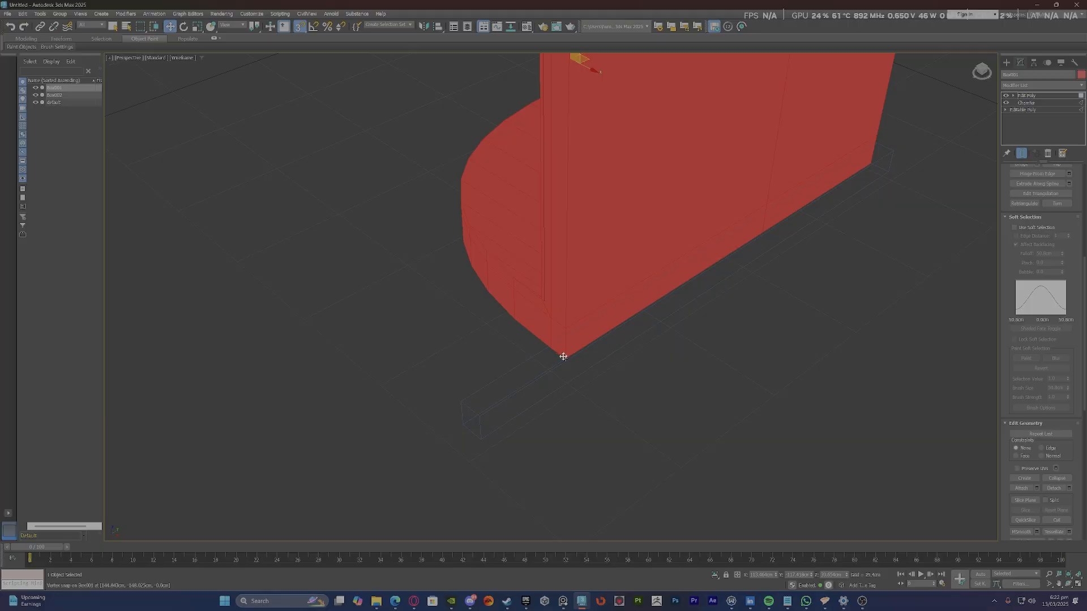
drag(563, 356, 462, 424)
key(F3)
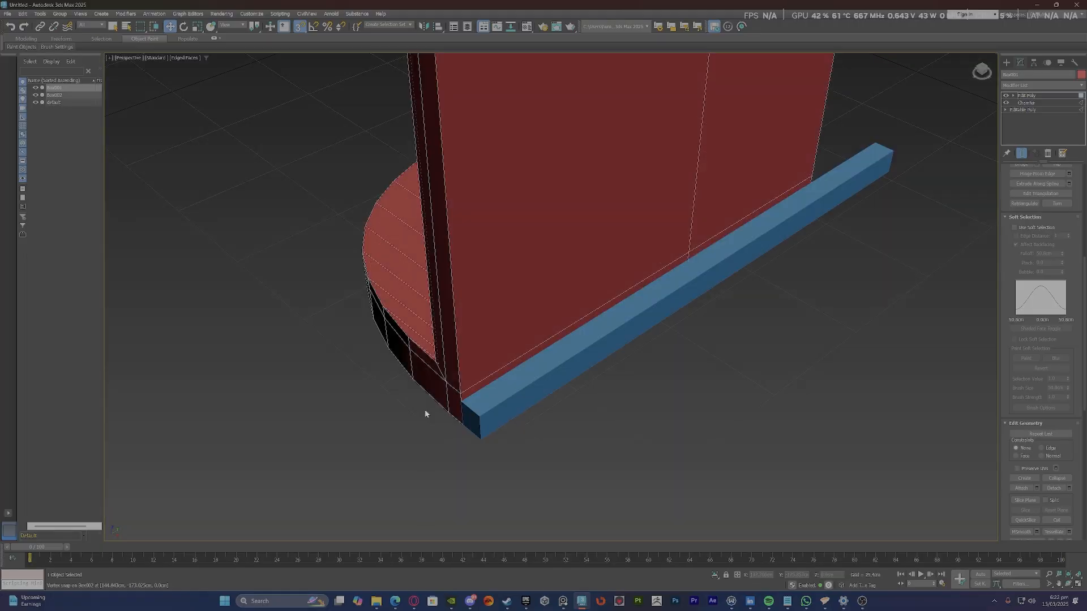
scroll(427, 415, down, 5)
alt+middle_drag(426, 414, 516, 385)
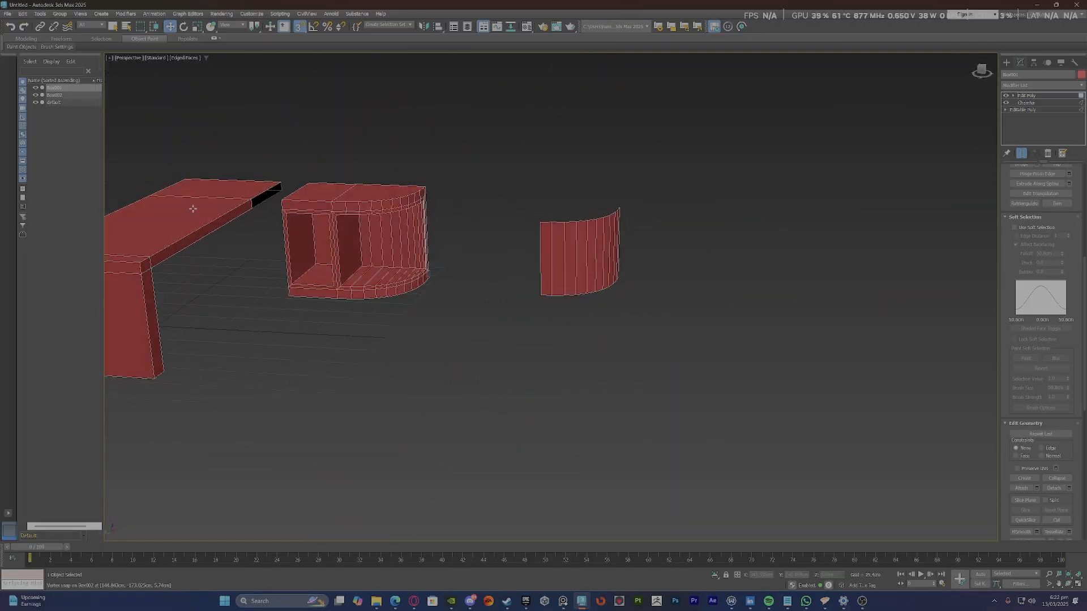
Select the facing open borders on the desktop end and the detached pedestal, and bridge them together.
alt+middle_drag(193, 208, 296, 240)
scroll(308, 215, up, 5)
scroll(296, 240, up, 3)
scroll(439, 318, down, 2)
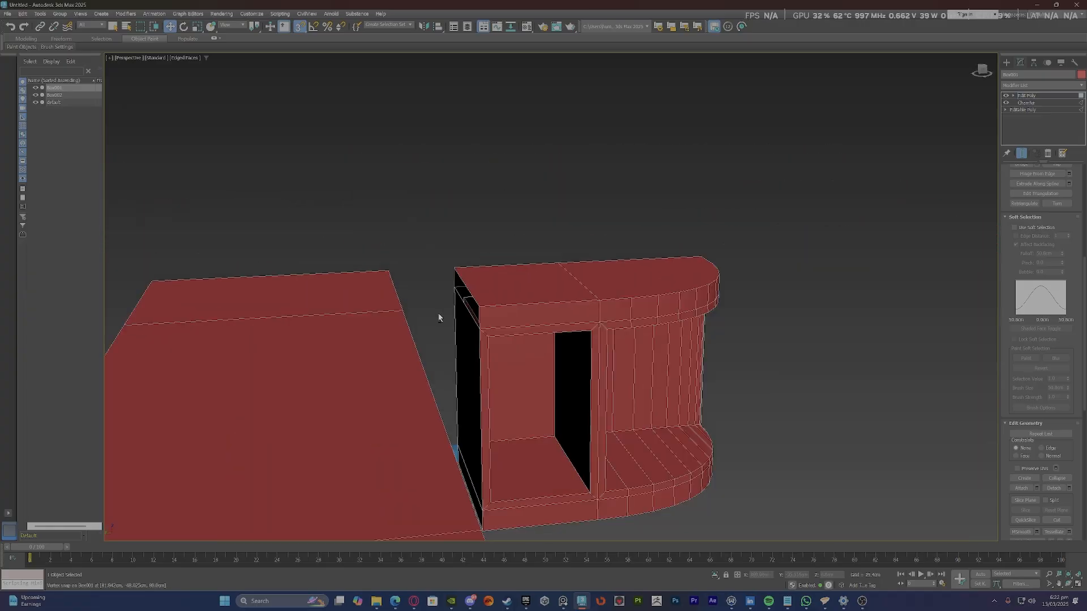
alt+middle_drag(438, 318, 379, 341)
scroll(531, 236, up, 4)
key(2)
key(3)
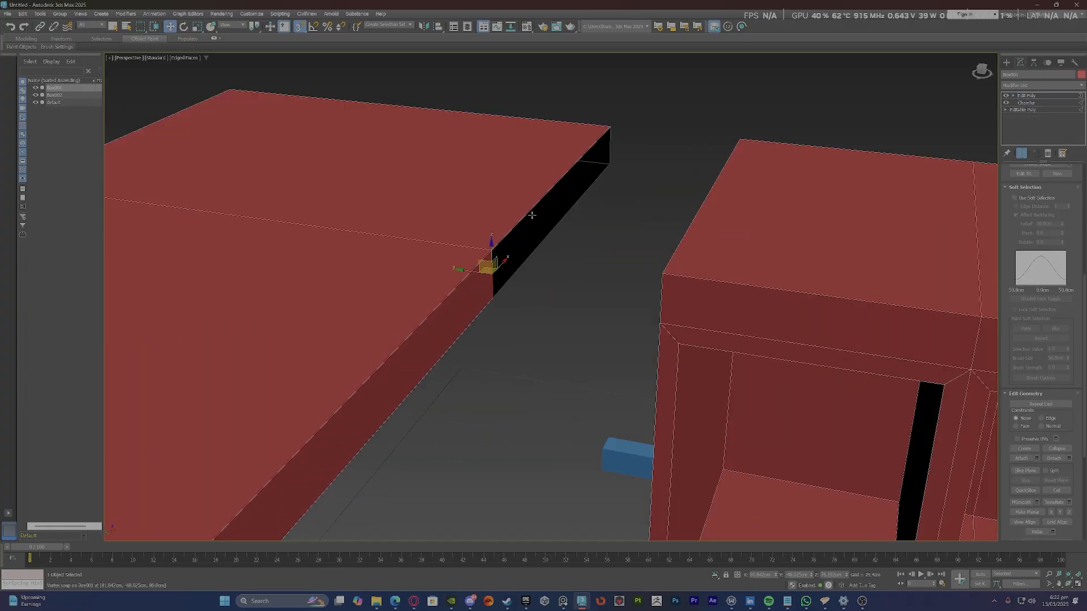
click(532, 214)
alt+middle_drag(531, 214, 641, 244)
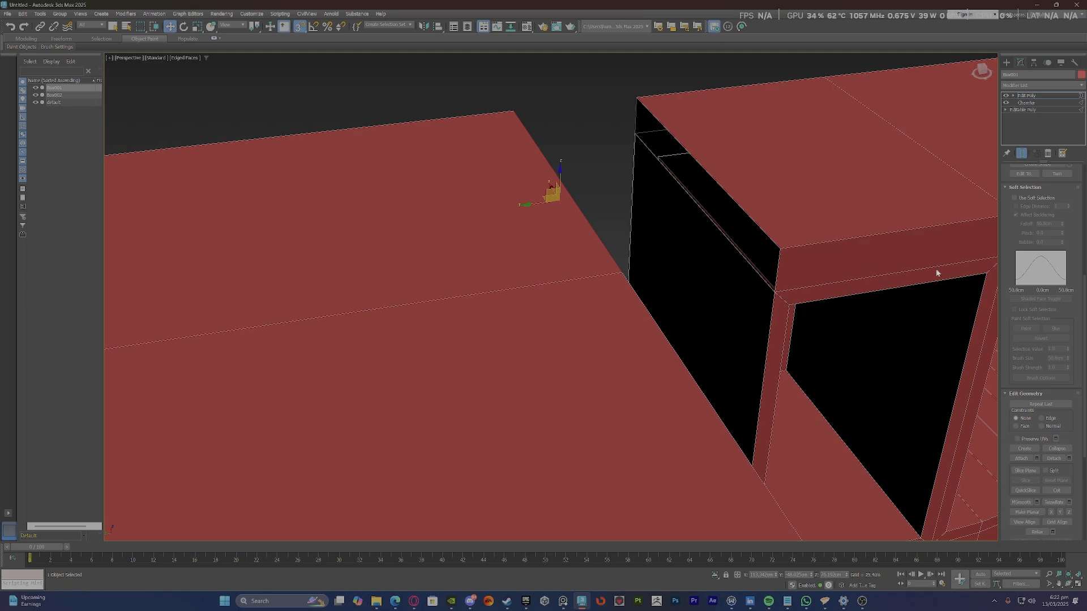
scroll(1047, 201, up, 5)
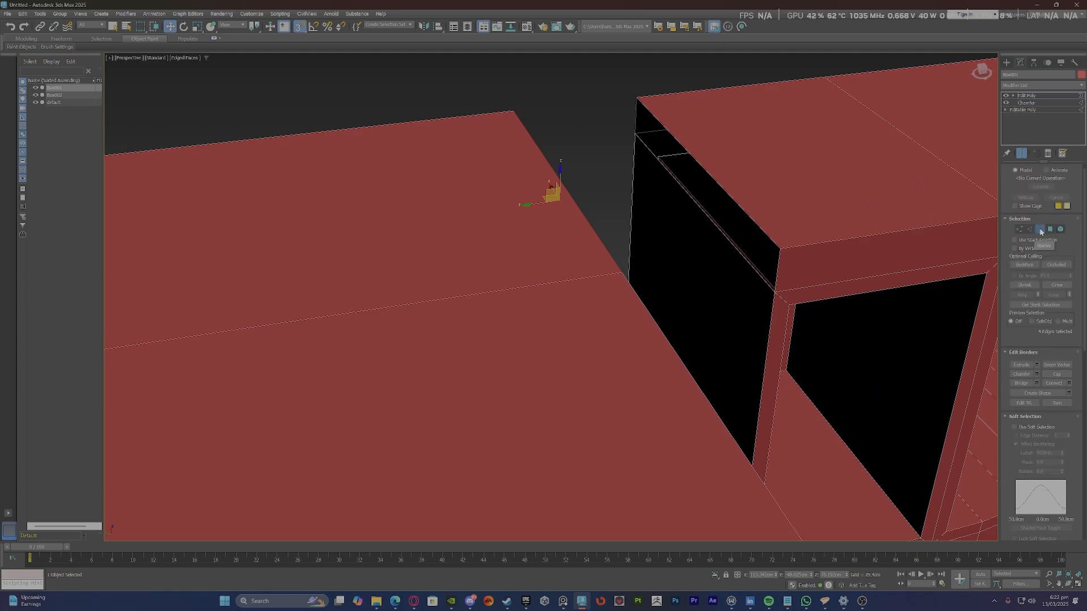
ctrl+click(725, 192)
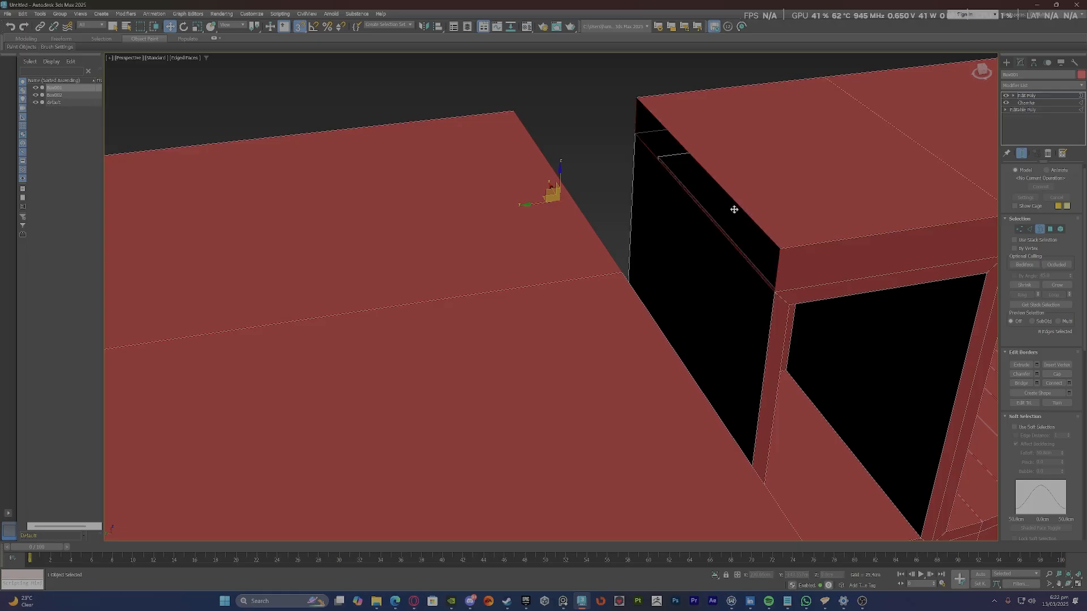
alt+middle_drag(733, 209, 714, 202)
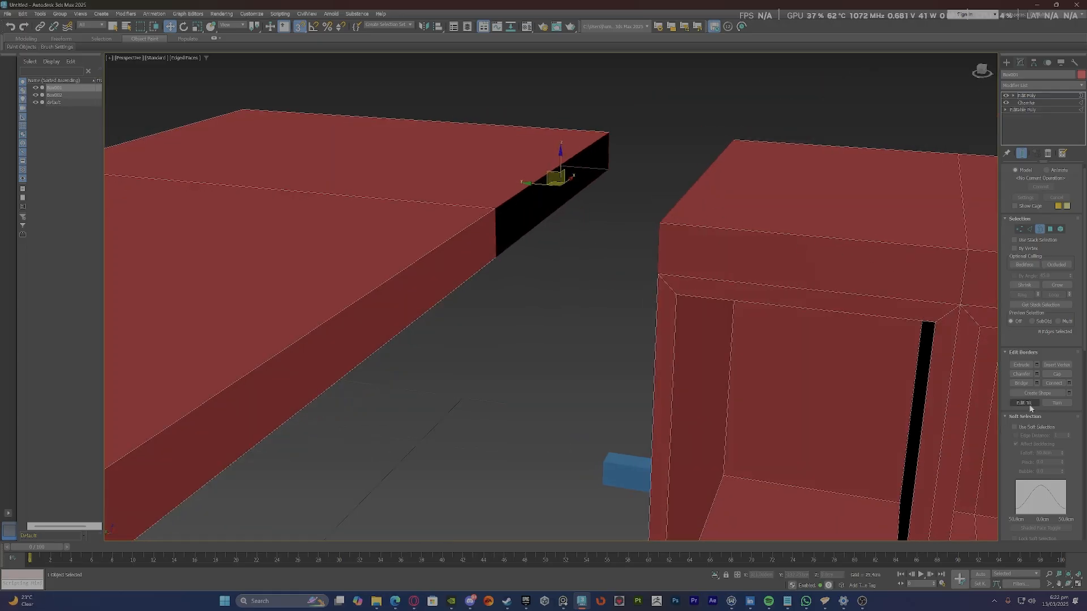
click(1021, 384)
scroll(576, 306, down, 5)
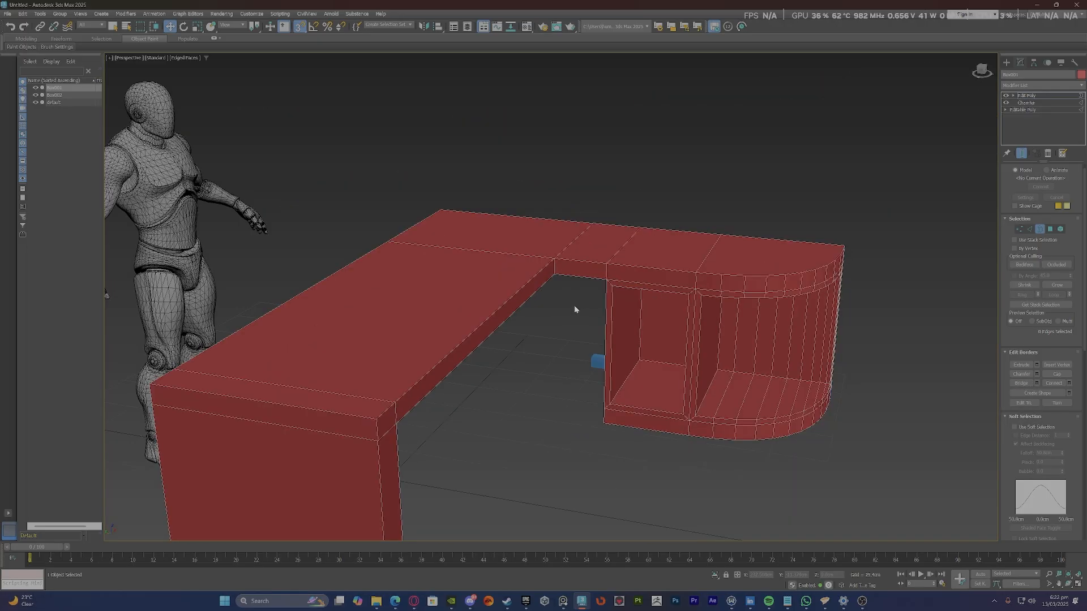
Examine the bridged section between the desktop and pedestal, and the pedestal's curved base, from several angles.
scroll(599, 266, up, 4)
scroll(548, 272, up, 3)
scroll(548, 273, down, 3)
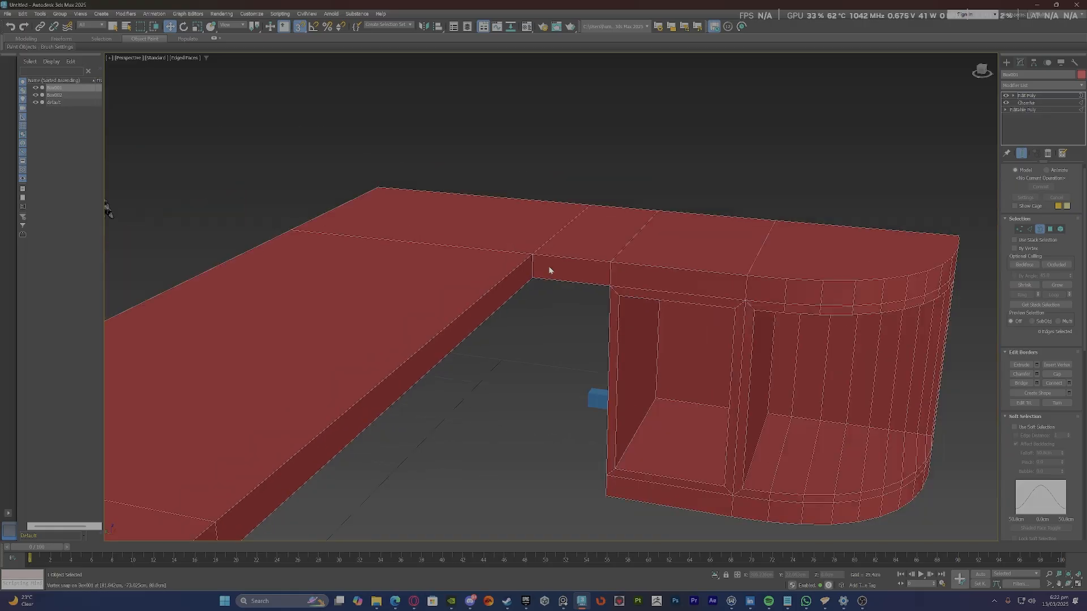
alt+middle_drag(548, 272, 558, 266)
scroll(476, 308, up, 3)
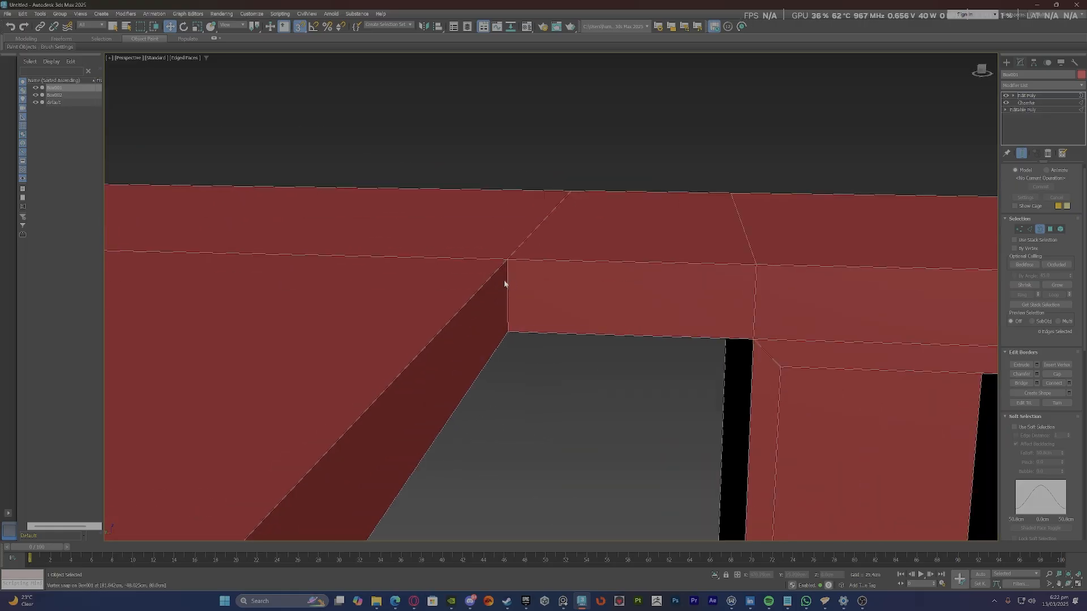
scroll(503, 278, down, 5)
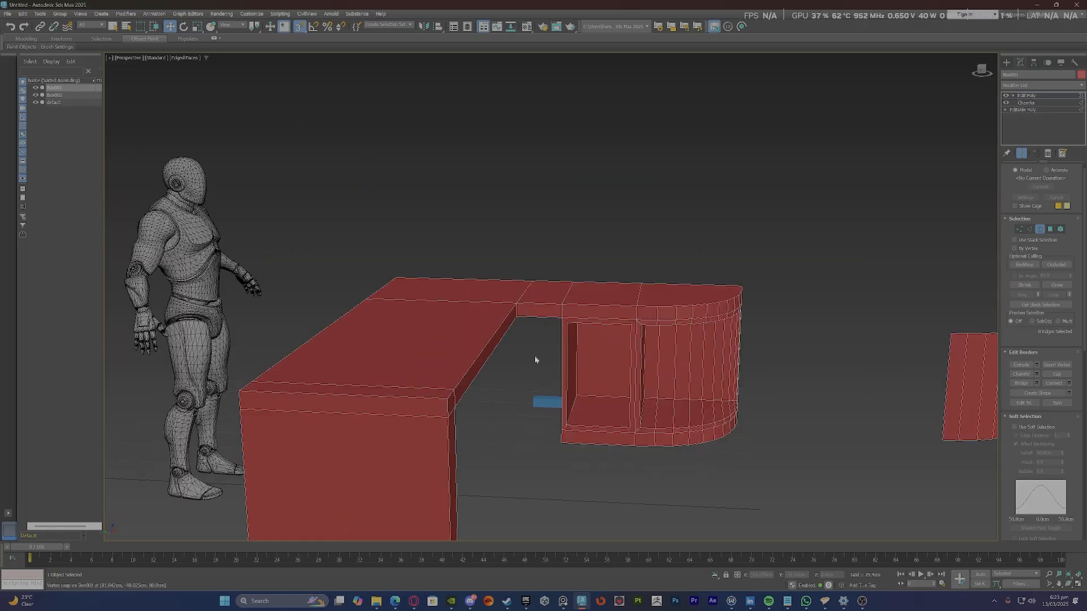
alt+middle_drag(537, 359, 519, 360)
scroll(819, 420, up, 5)
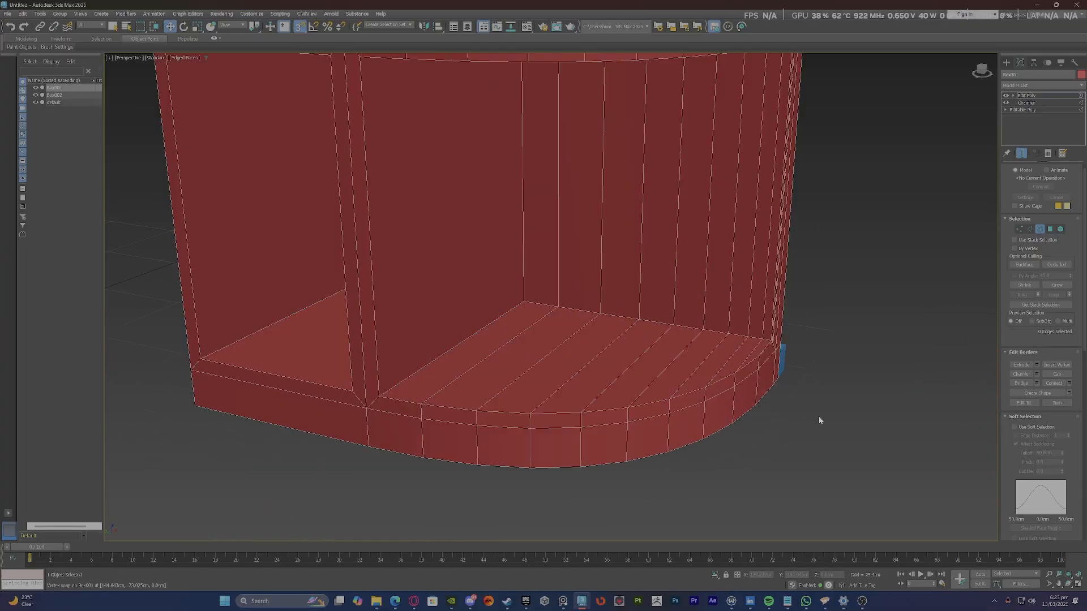
scroll(528, 254, down, 8)
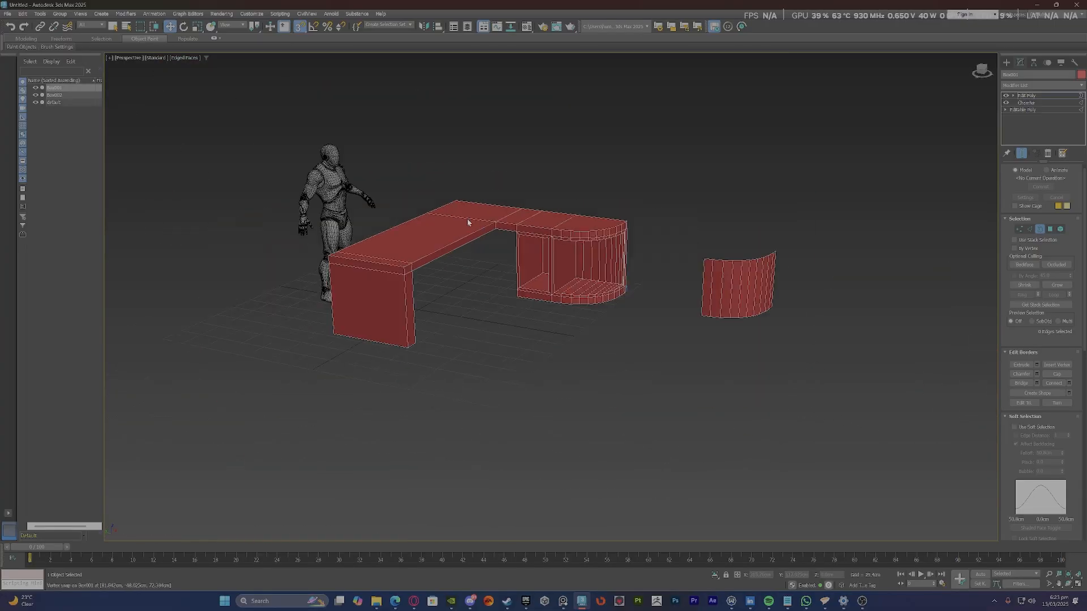
Select the vertical edge at the desk's inner L-corner and apply a Chamfer modifier to it.
scroll(545, 257, up, 6)
key(2)
scroll(539, 264, down, 8)
scroll(544, 260, up, 8)
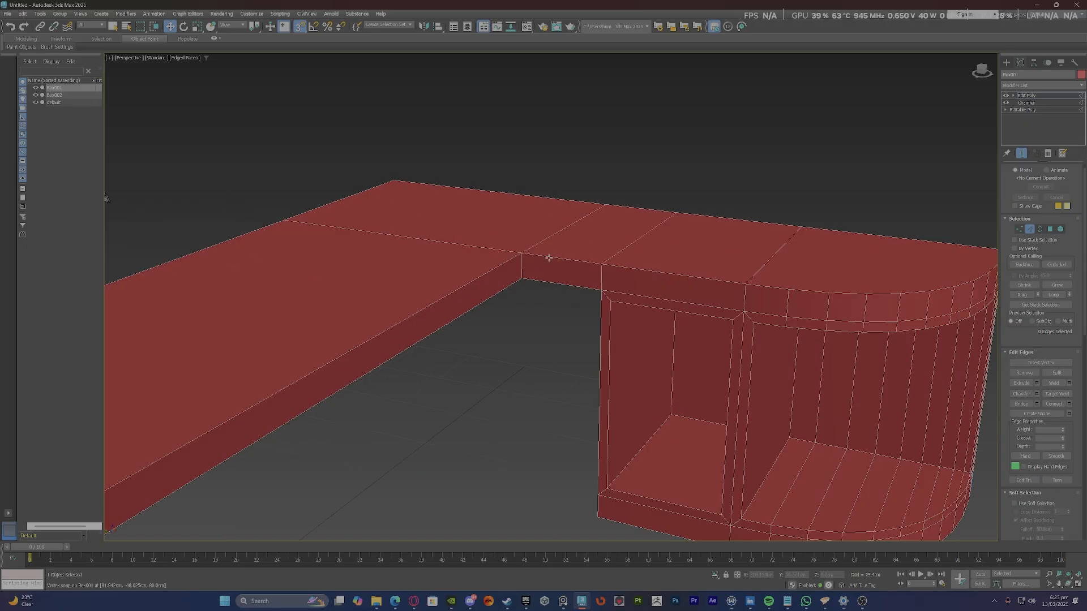
click(519, 259)
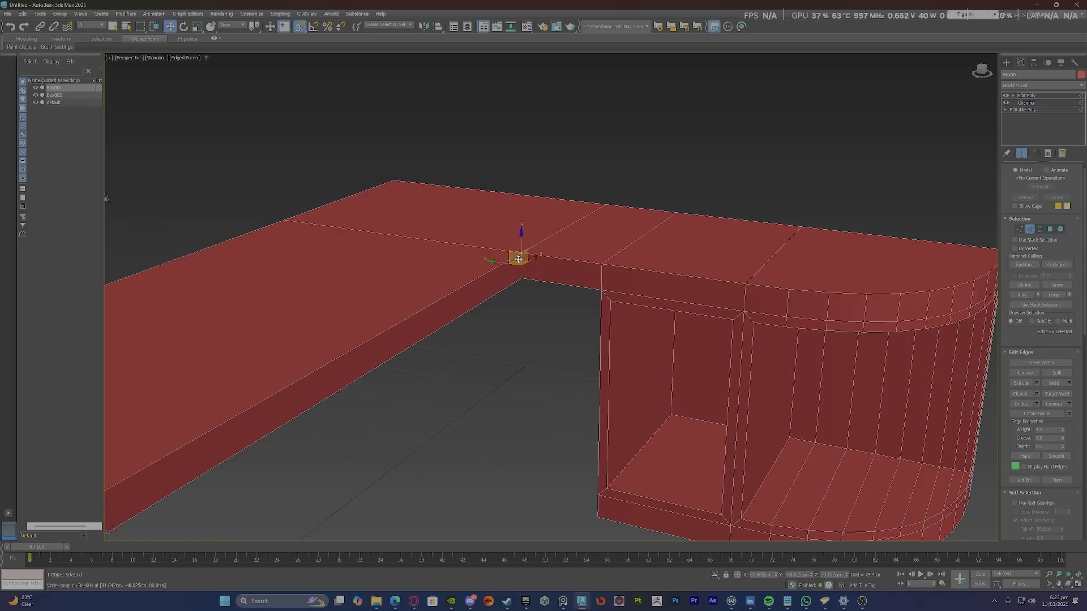
click(1025, 88)
text(chg)
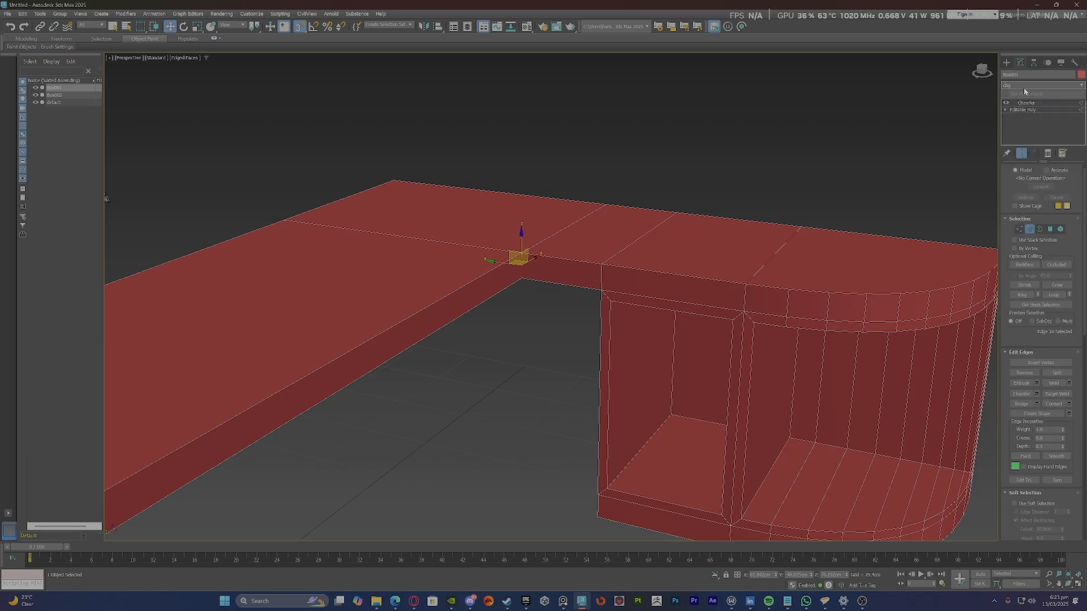
key(BackSpace)
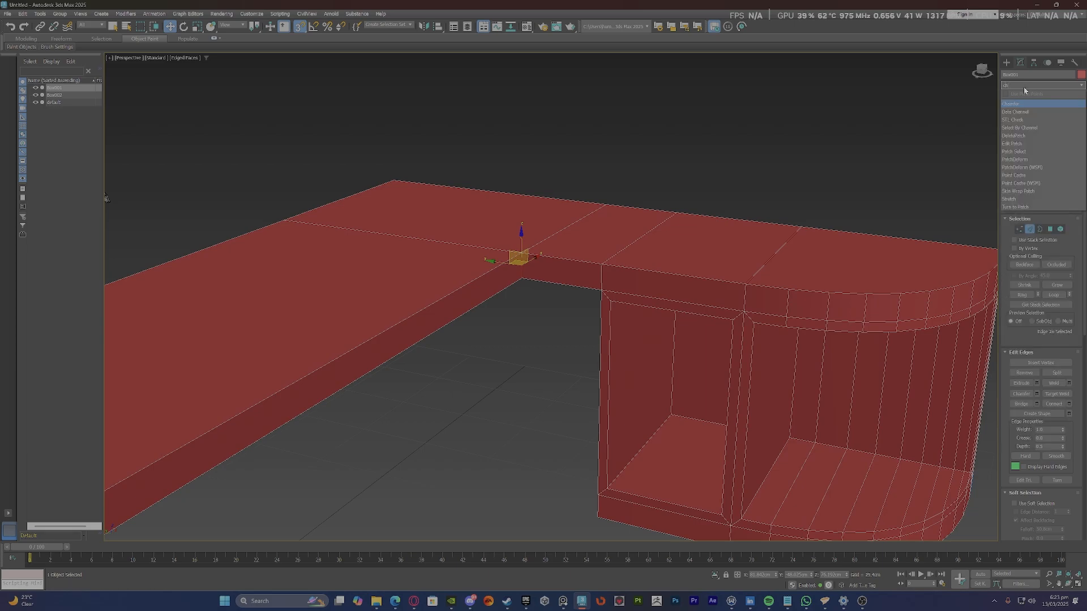
click(1018, 104)
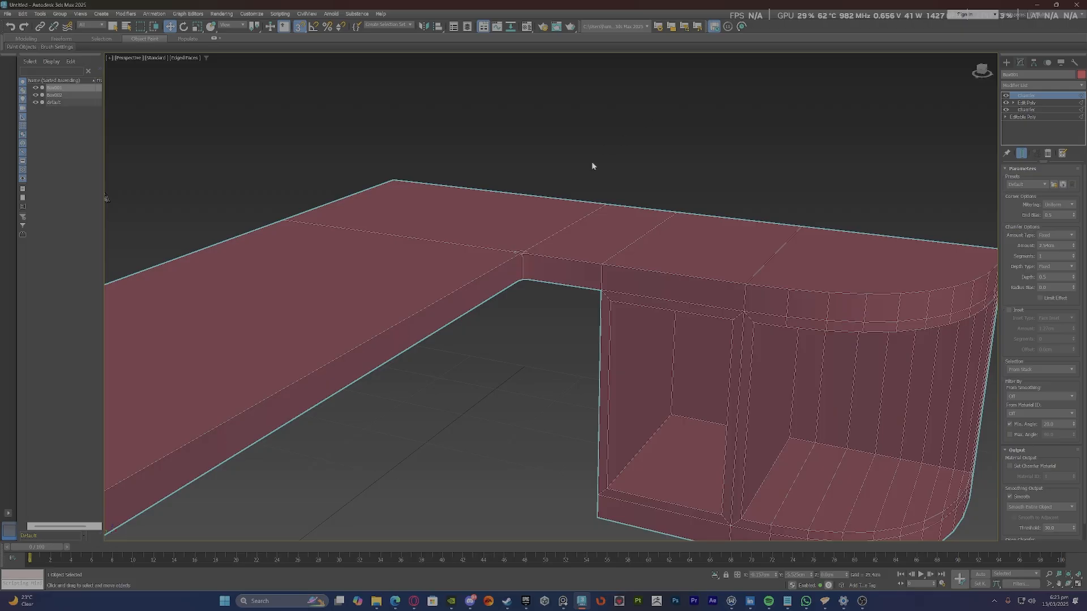
Examine the chamfer at the inner corner up close and within the whole desk.
scroll(522, 297, up, 4)
scroll(543, 287, down, 2)
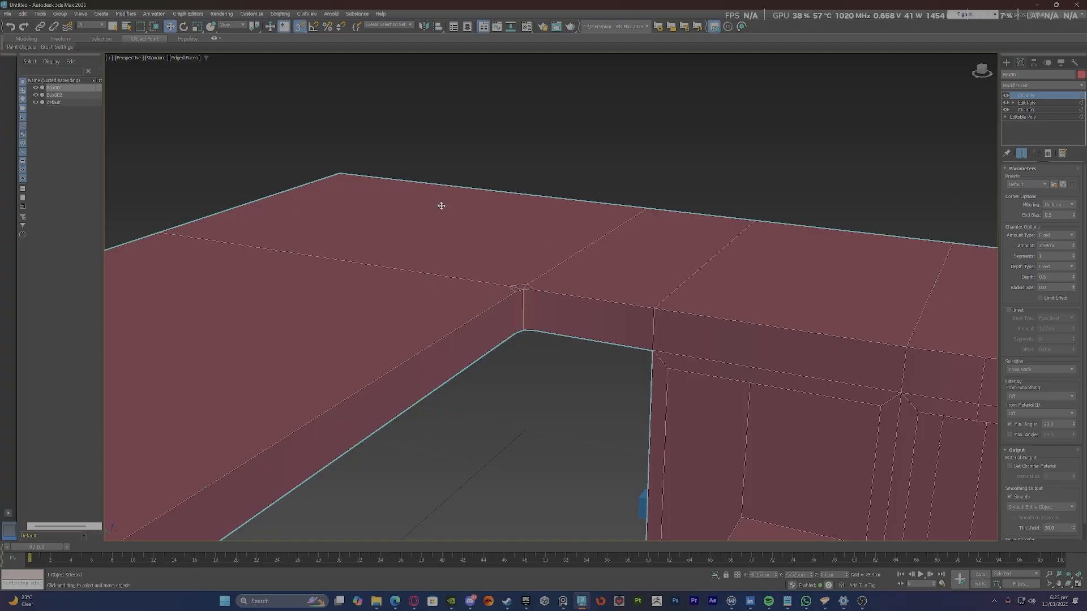
scroll(514, 181, down, 8)
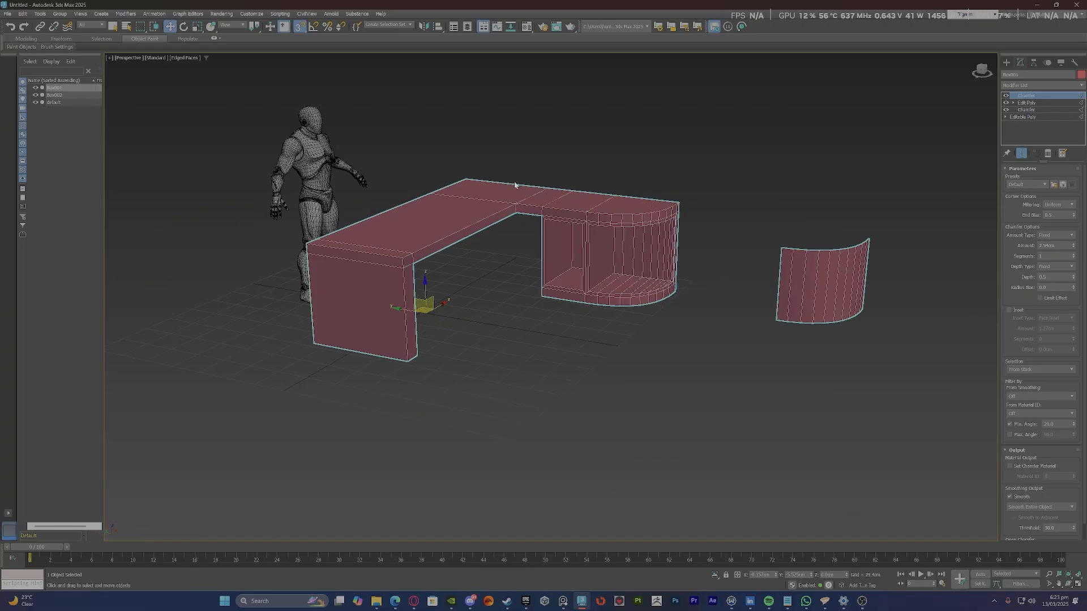
scroll(514, 181, up, 6)
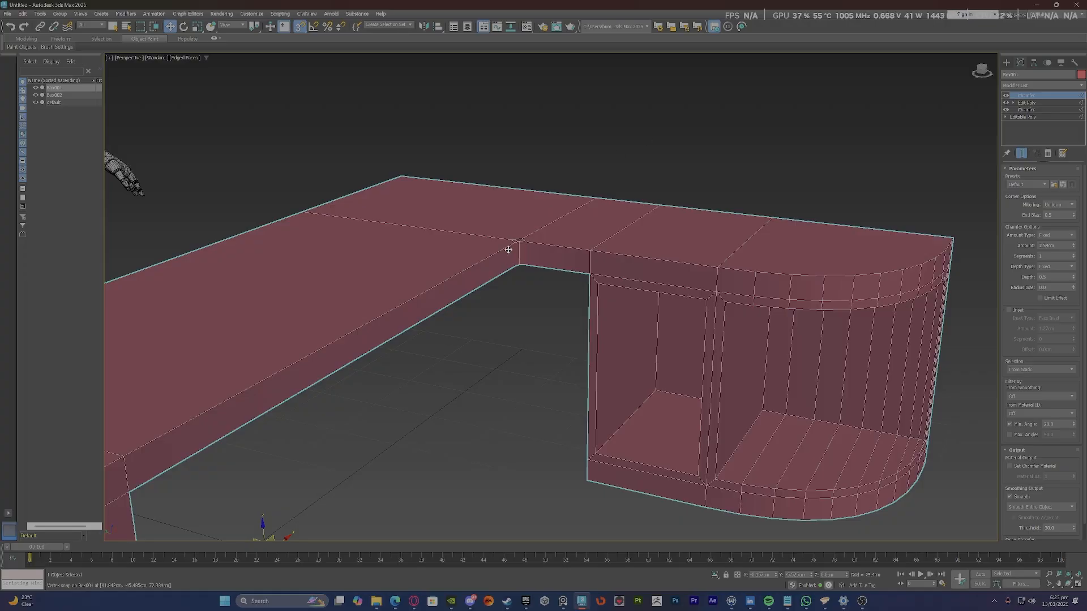
scroll(508, 248, up, 5)
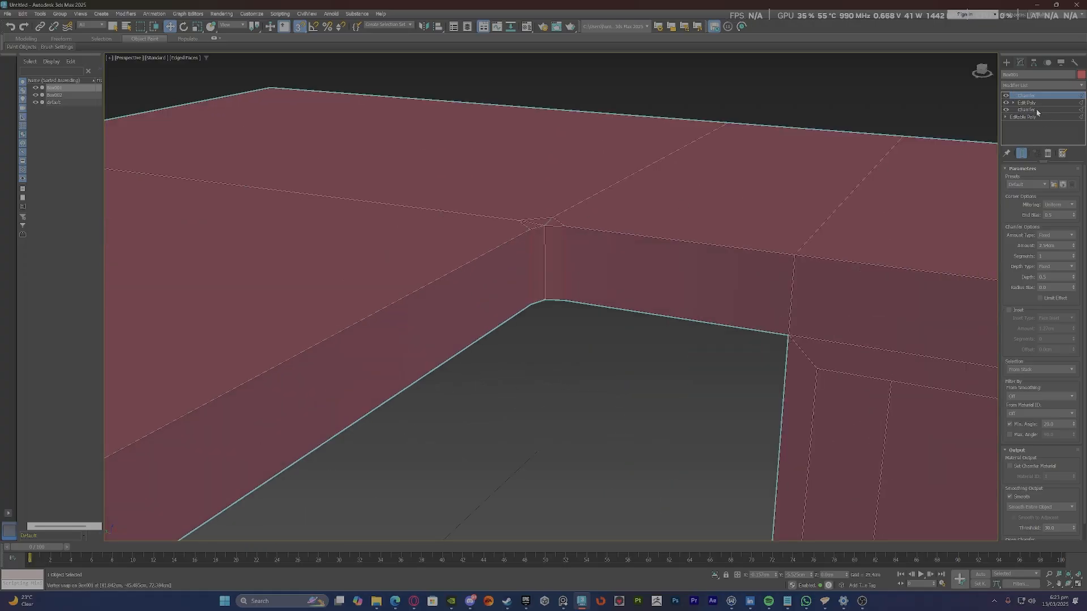
scroll(470, 217, down, 3)
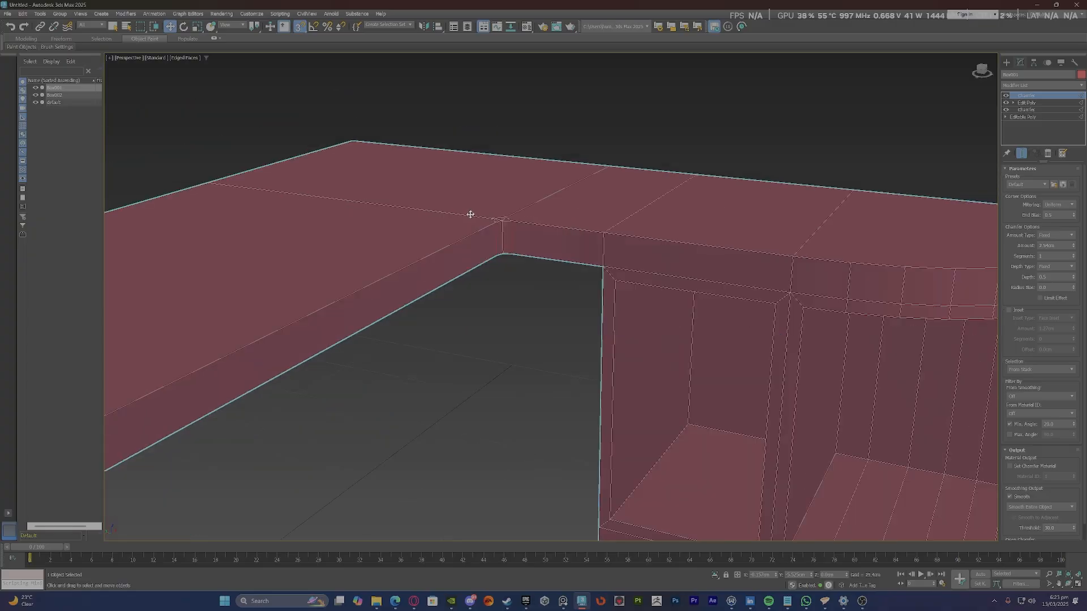
scroll(471, 215, up, 2)
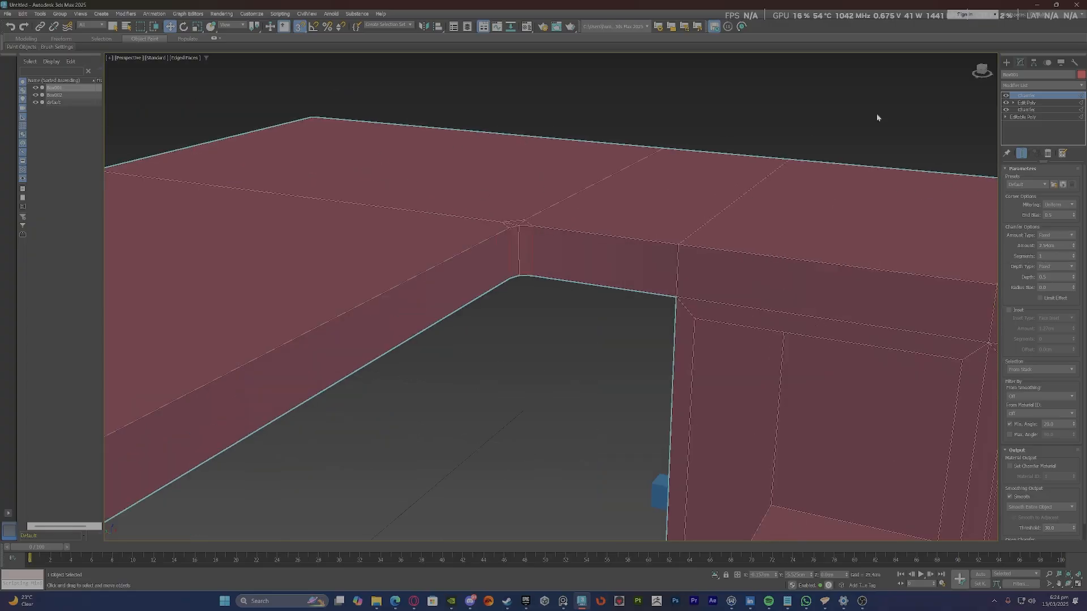
scroll(497, 230, down, 6)
Turn snapping off and clone the whole desk, placing the copy well away from the original along the X axis.
click(490, 378)
click(571, 311)
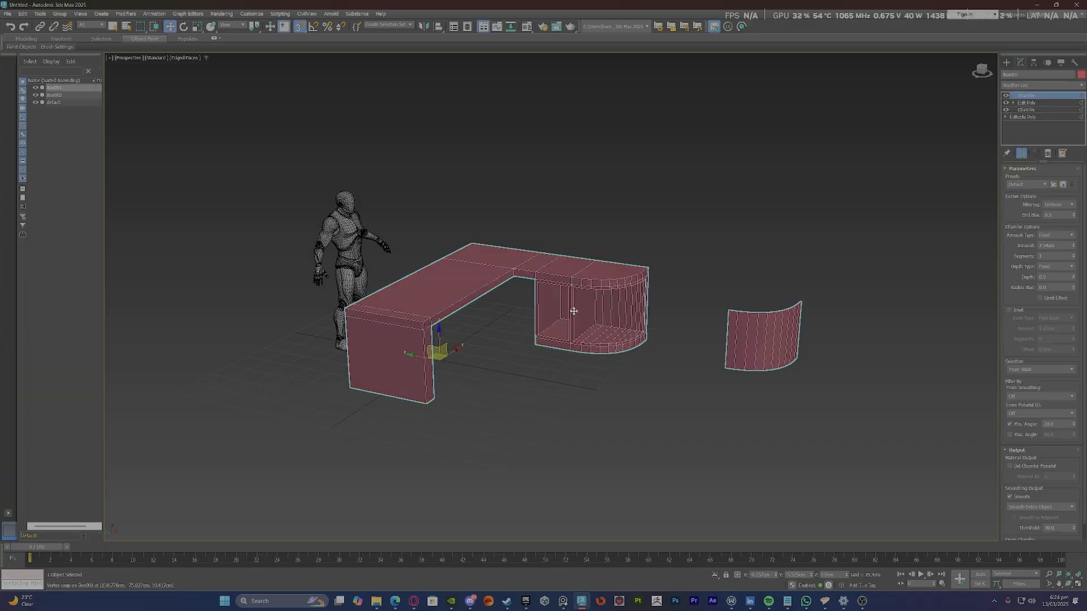
scroll(572, 311, down, 4)
alt+middle_drag(568, 316, 538, 321)
shift+drag(557, 322, 792, 272)
click(566, 336)
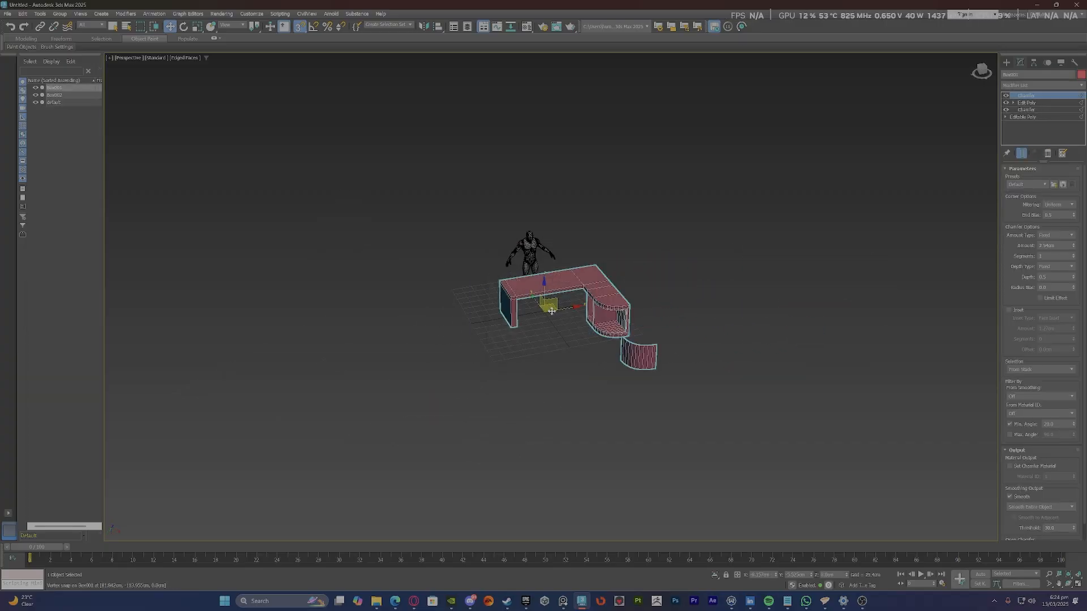
key(s)
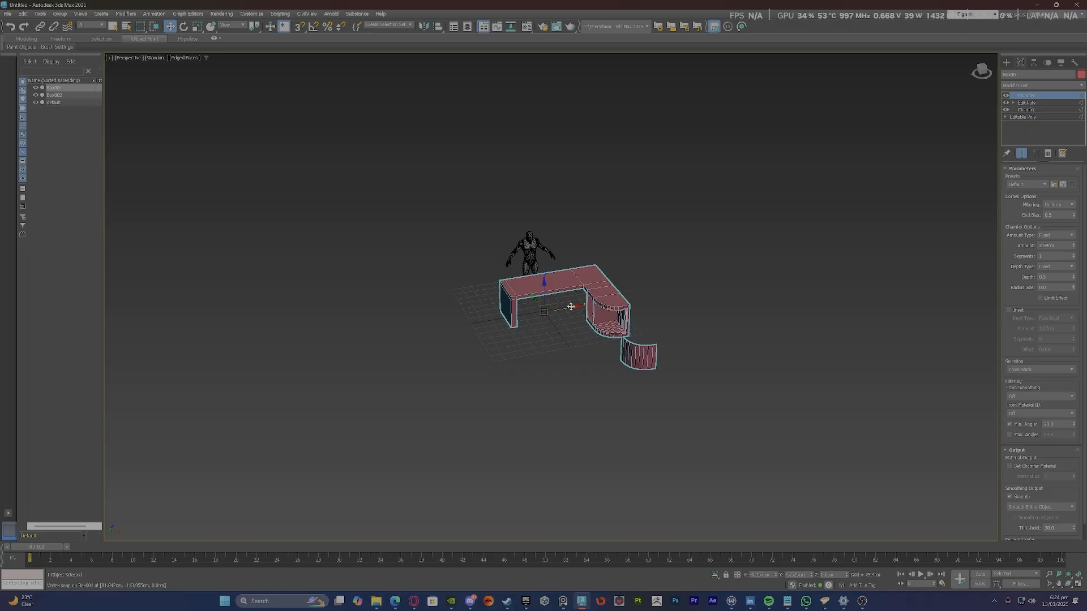
mouse_move(570, 306)
shift+mouse_down()
mouse_move(1019, 260)
mouse_move(1050, 232)
shift+mouse_up()
click(540, 338)
scroll(588, 289, up, 5)
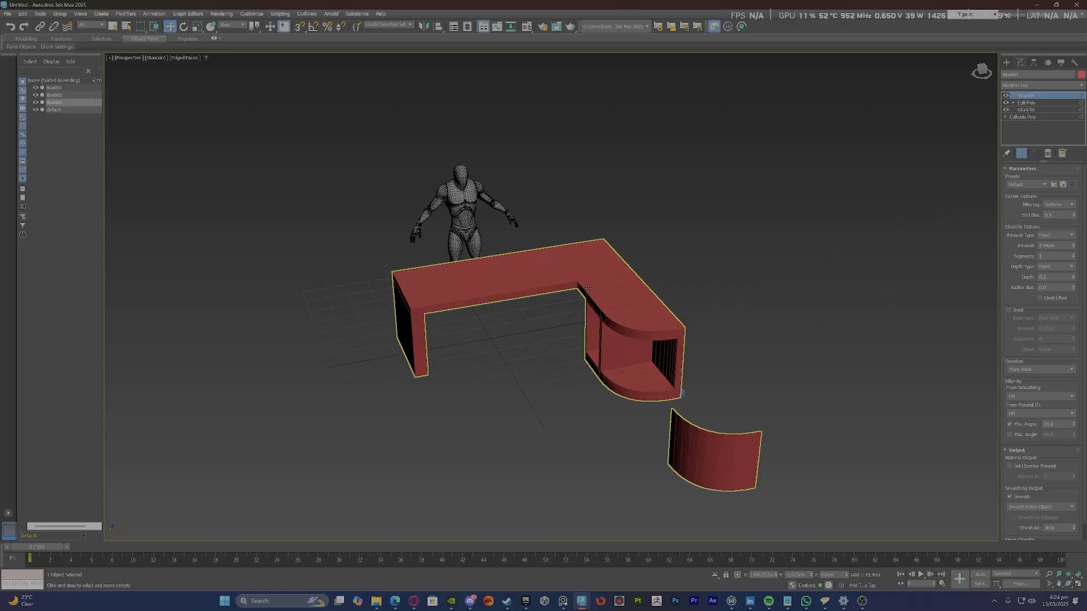
Increase the original desk's inner-corner chamfer amount and its number of segments to form a wide rounded corner.
scroll(588, 288, down, 5)
alt+middle_drag(588, 288, 444, 245)
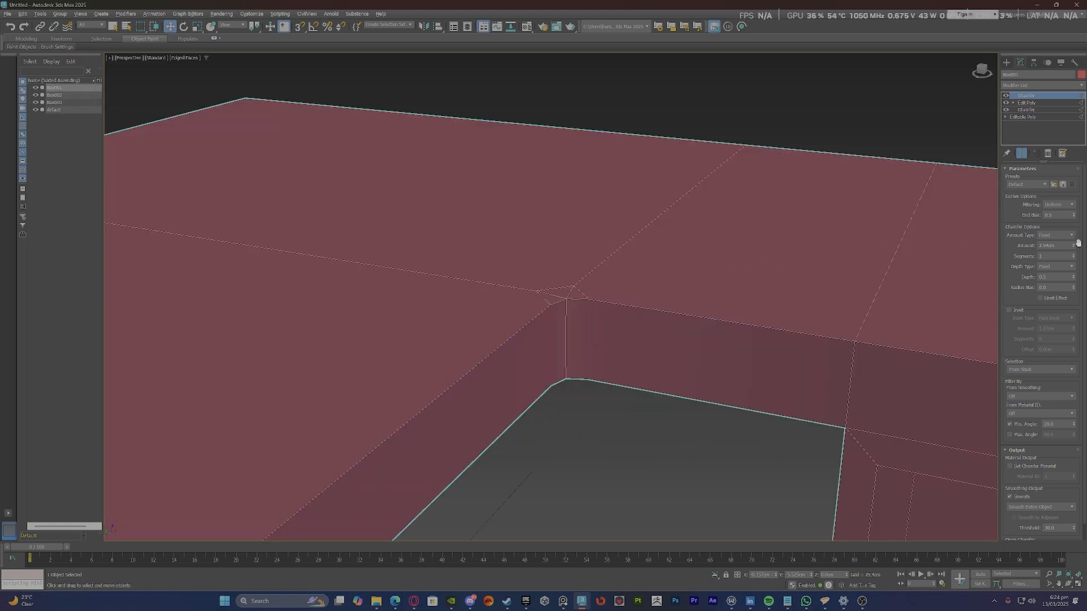
drag(1074, 248, 1056, 124)
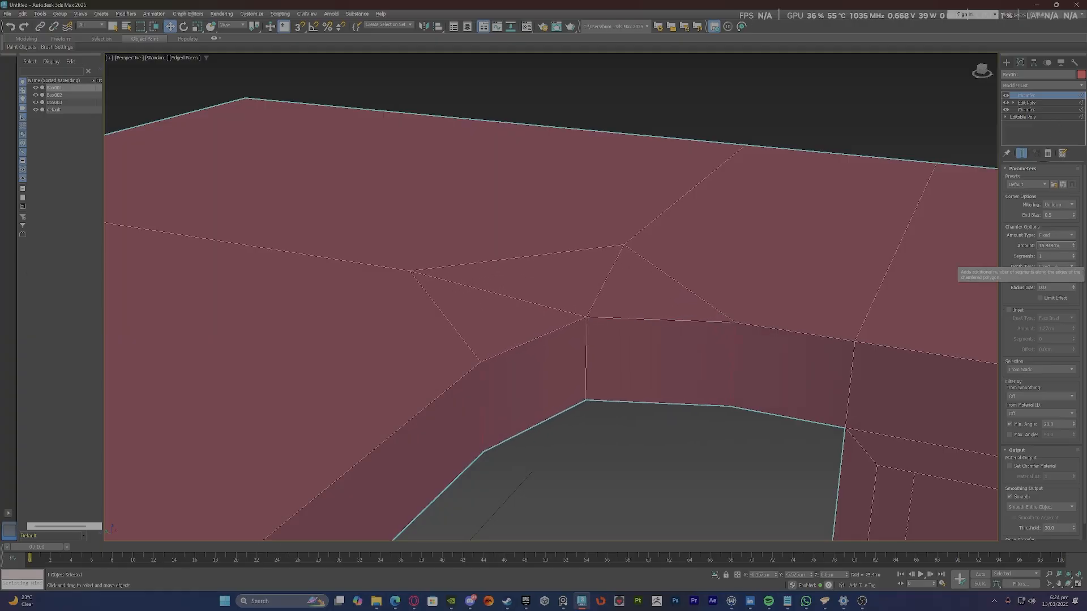
click(1073, 256)
scroll(560, 291, down, 7)
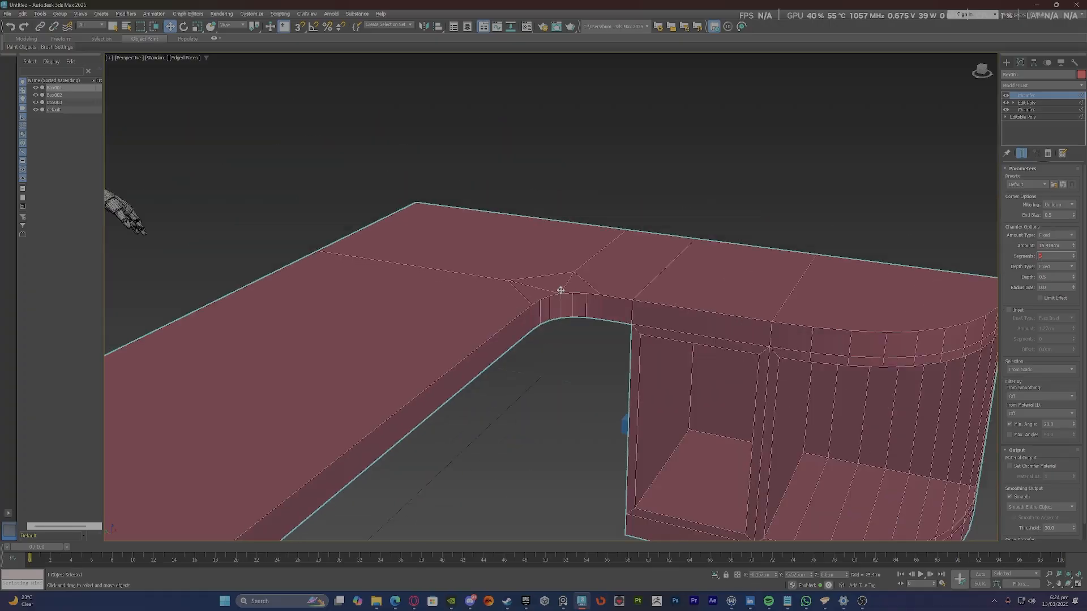
Inspect the rounded inner corner and the surrounding desktop edges from above and up close.
alt+middle_drag(561, 351, 547, 364)
scroll(590, 243, up, 6)
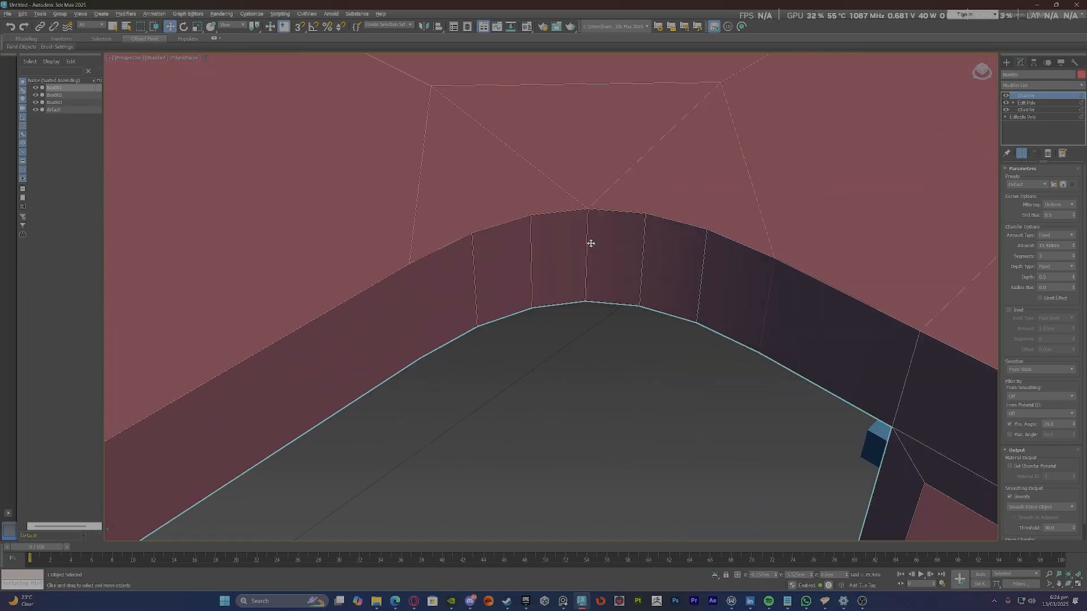
scroll(585, 294, down, 2)
scroll(580, 249, up, 2)
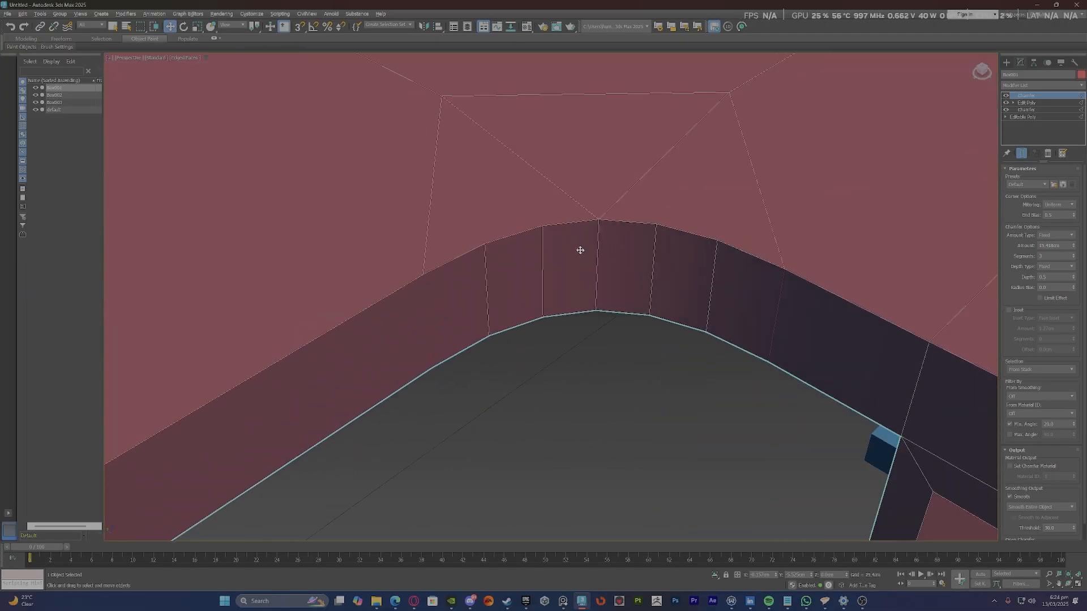
scroll(580, 251, down, 8)
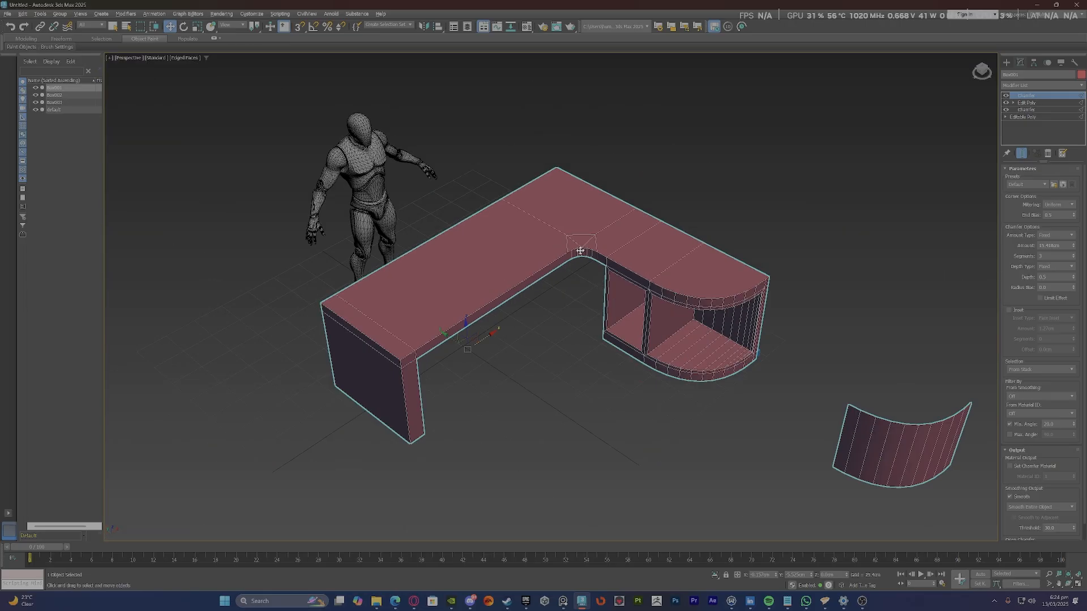
scroll(580, 249, up, 7)
scroll(576, 279, down, 4)
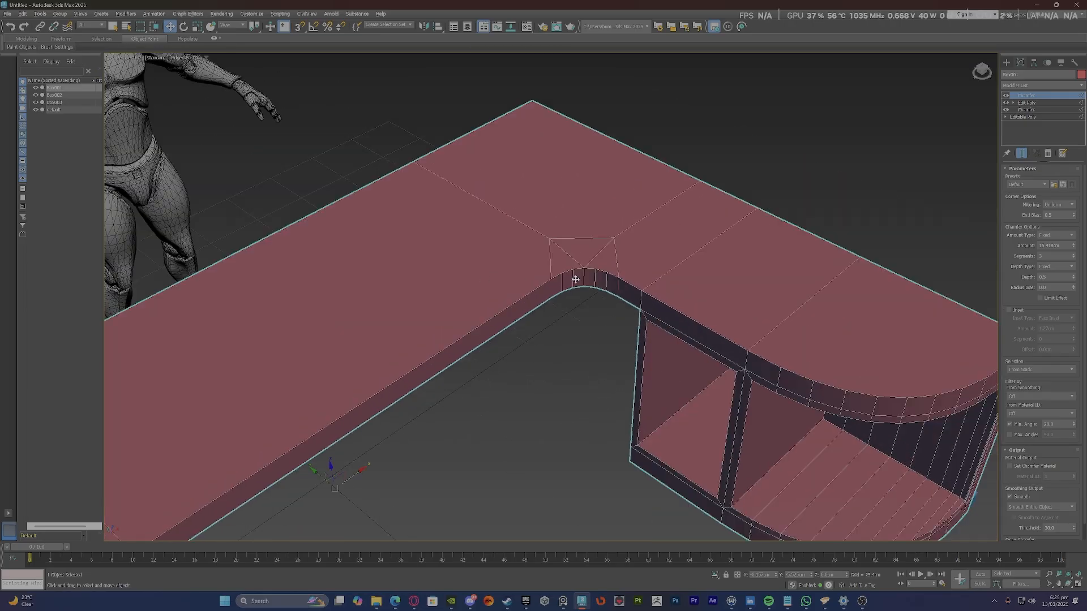
alt+middle_drag(576, 279, 619, 286)
scroll(503, 253, up, 4)
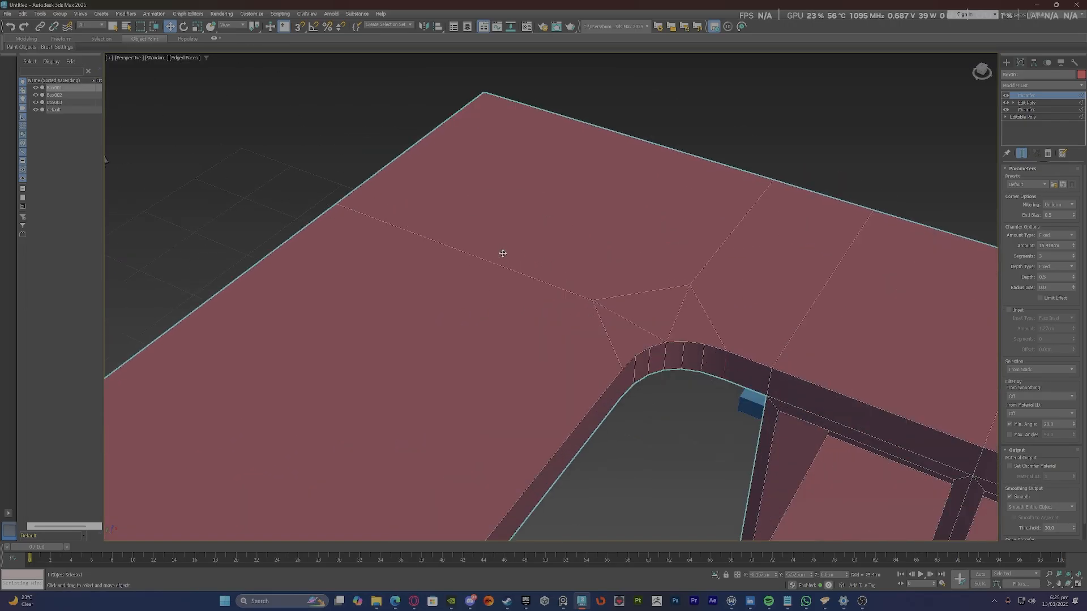
Add an Edit Poly modifier on top of the desk's chamfer.
click(1028, 85)
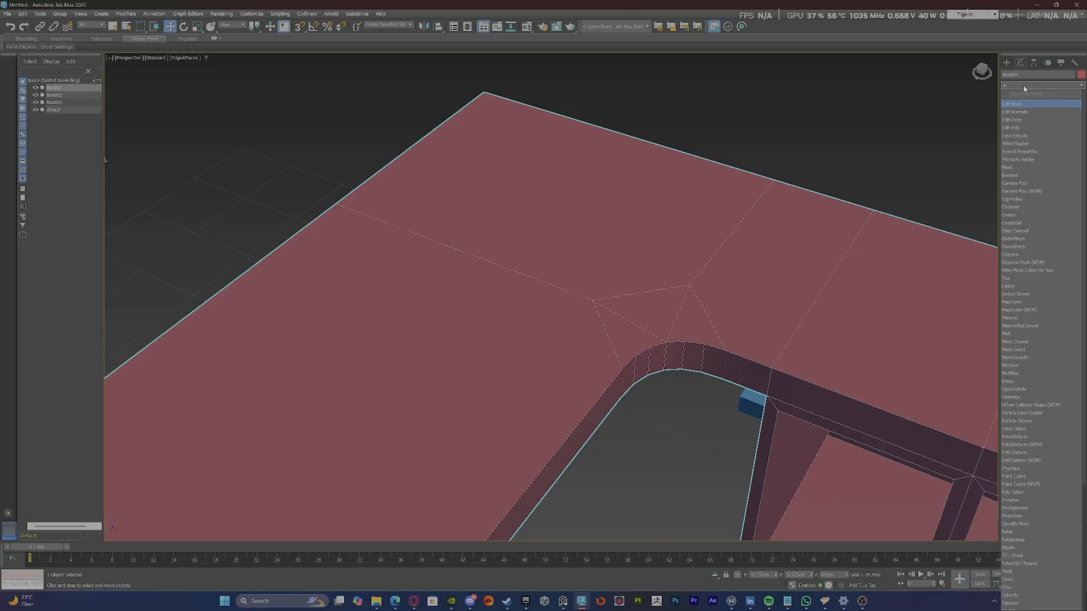
text(ed)
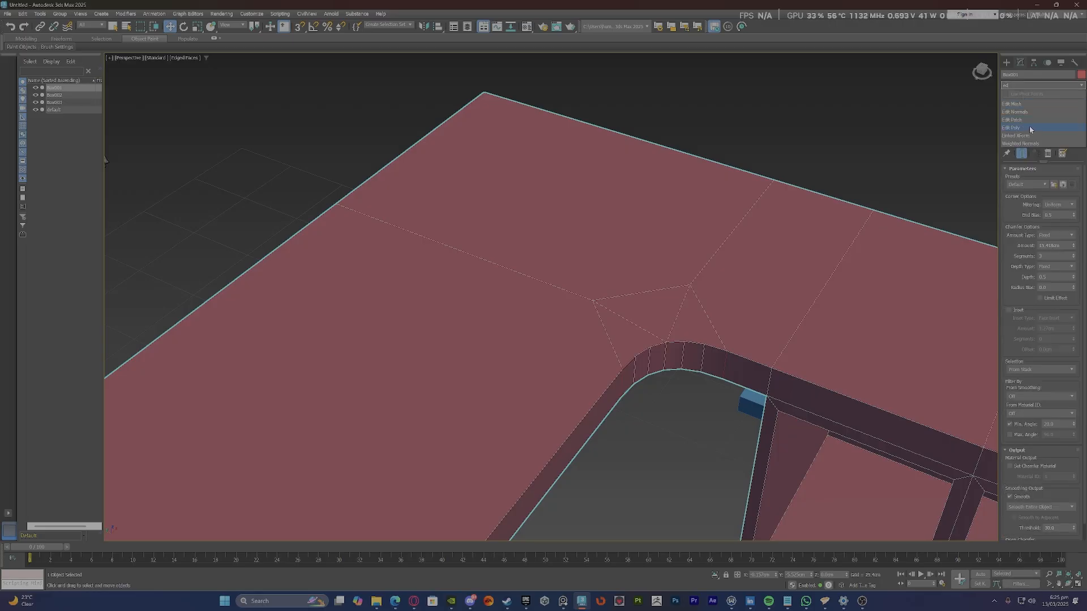
click(1029, 127)
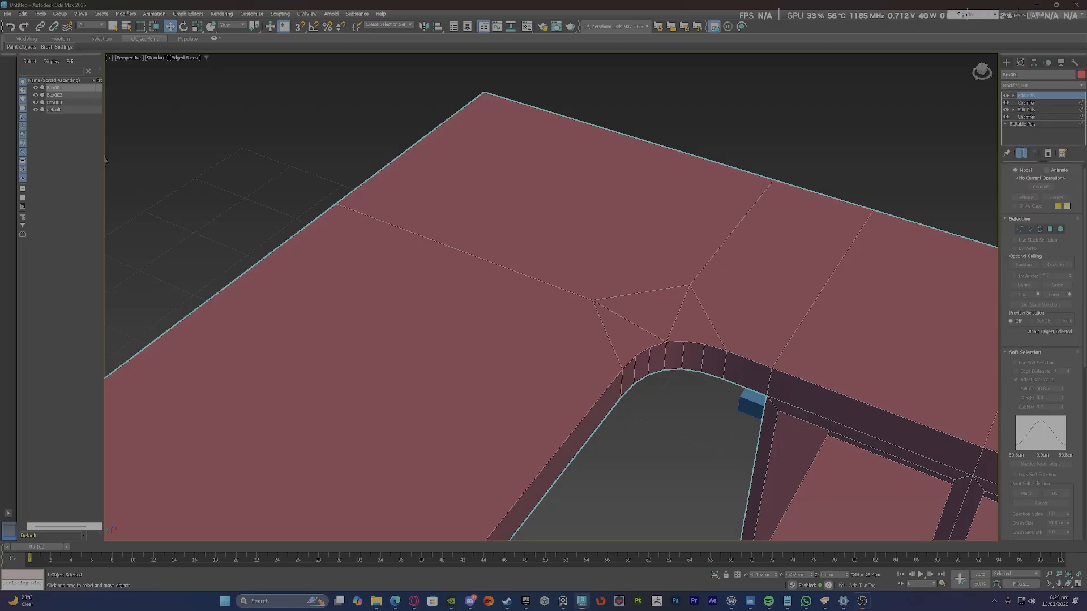
scroll(655, 272, down, 4)
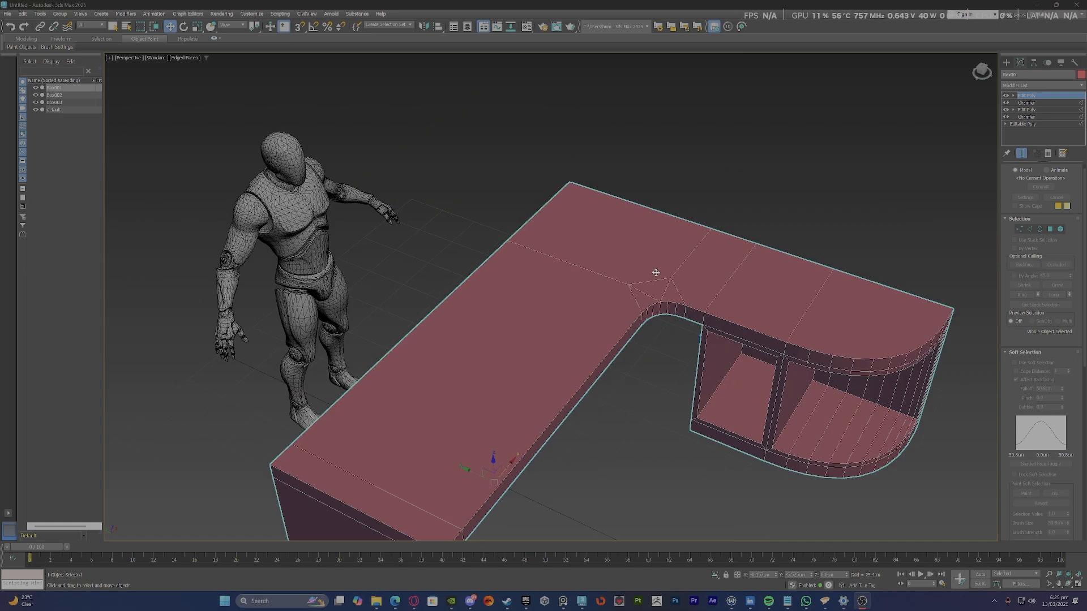
scroll(651, 272, up, 6)
scroll(652, 271, down, 4)
scroll(652, 271, up, 2)
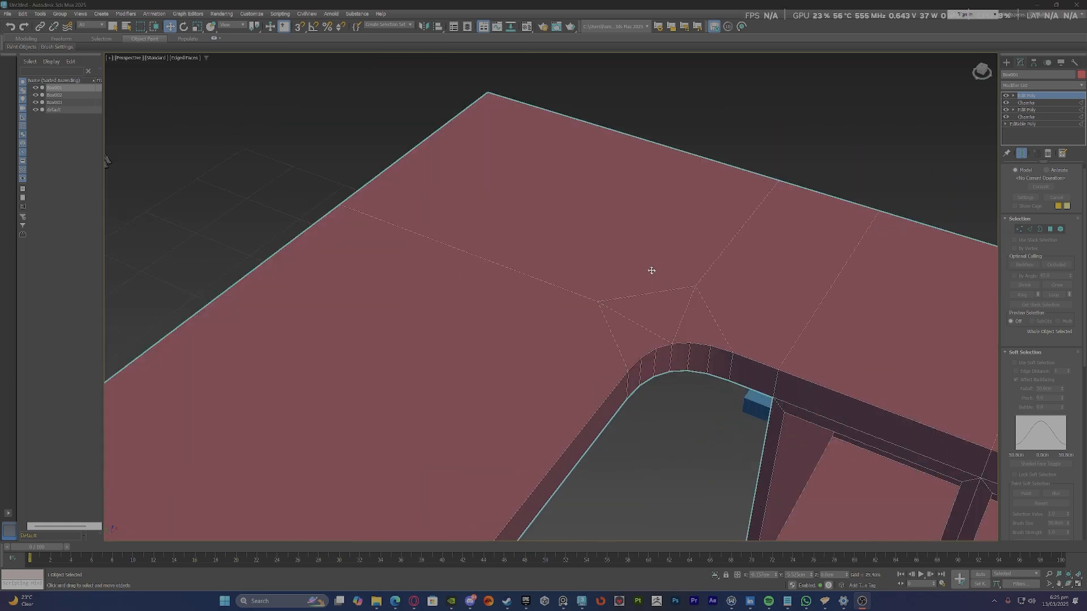
Target-weld the two inner vertices of the desktop's top face near the rounded corner onto the corresponding outer-edge vertices.
click(1019, 230)
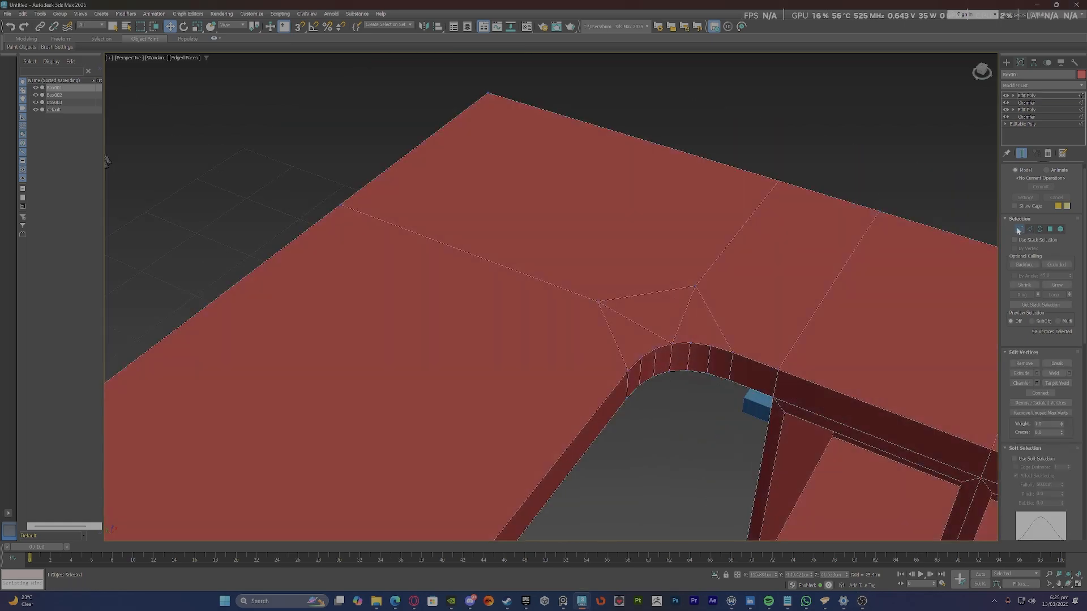
scroll(1048, 358, down, 1)
click(1057, 365)
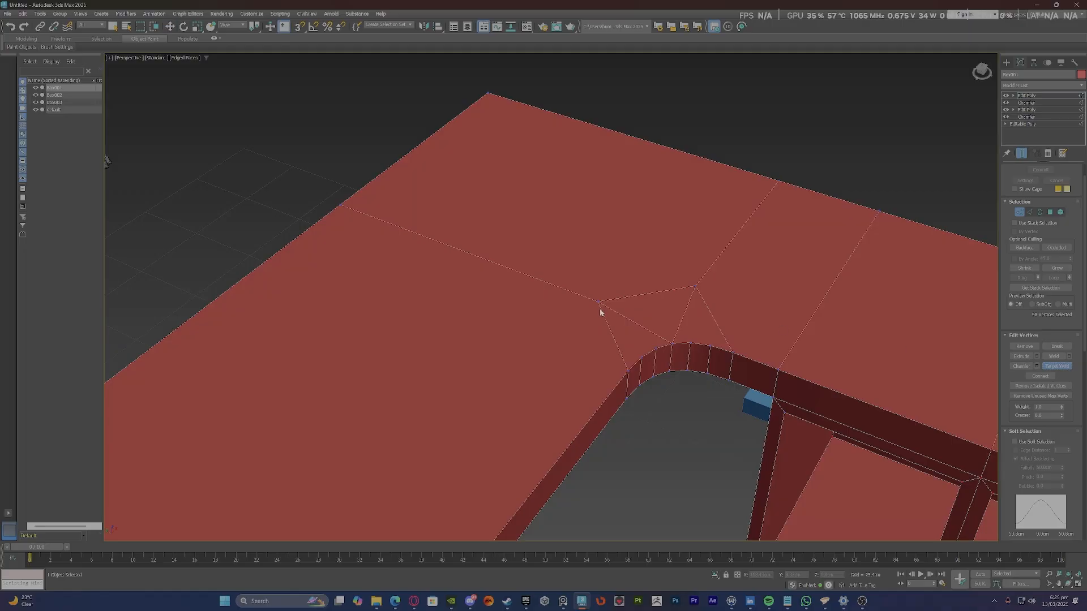
click(599, 304)
click(339, 208)
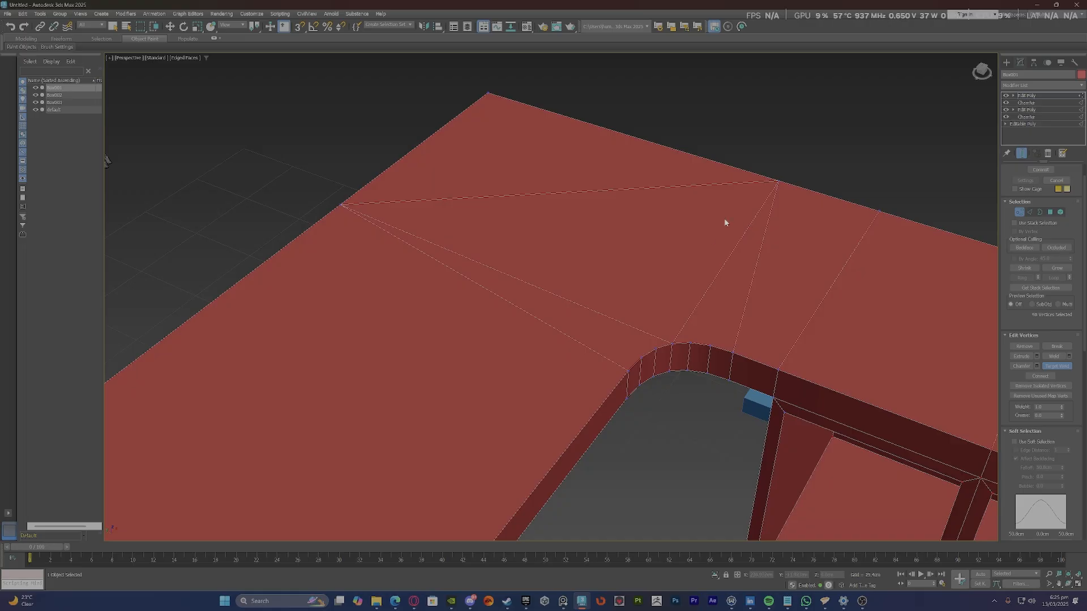
Remove the diagonal edge running across the top face between the two outer-edge vertices.
middle_drag(663, 218, 651, 216)
key(2)
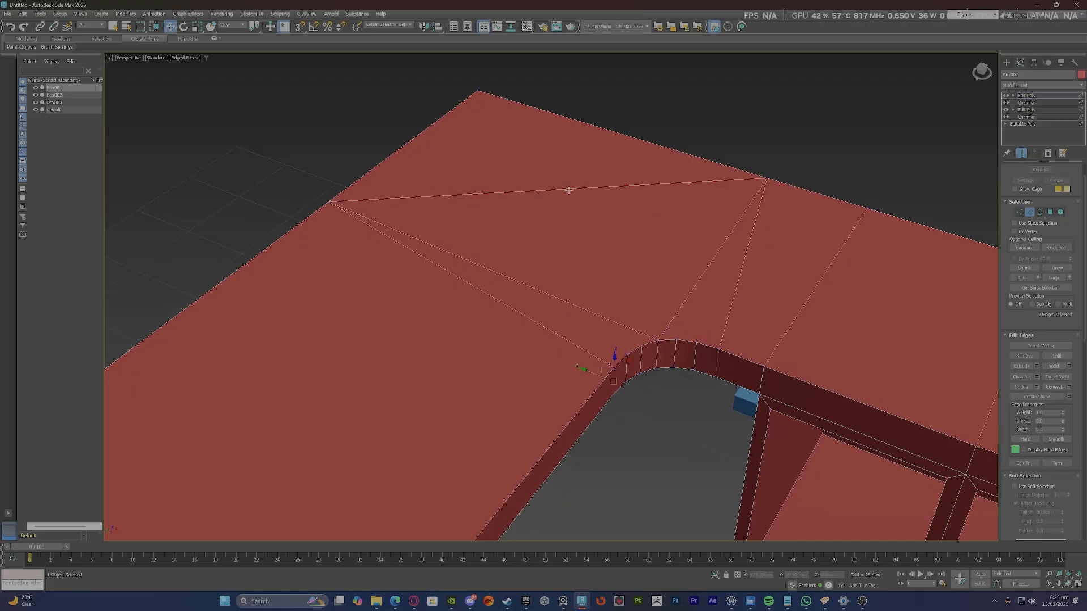
click(569, 191)
click(724, 206)
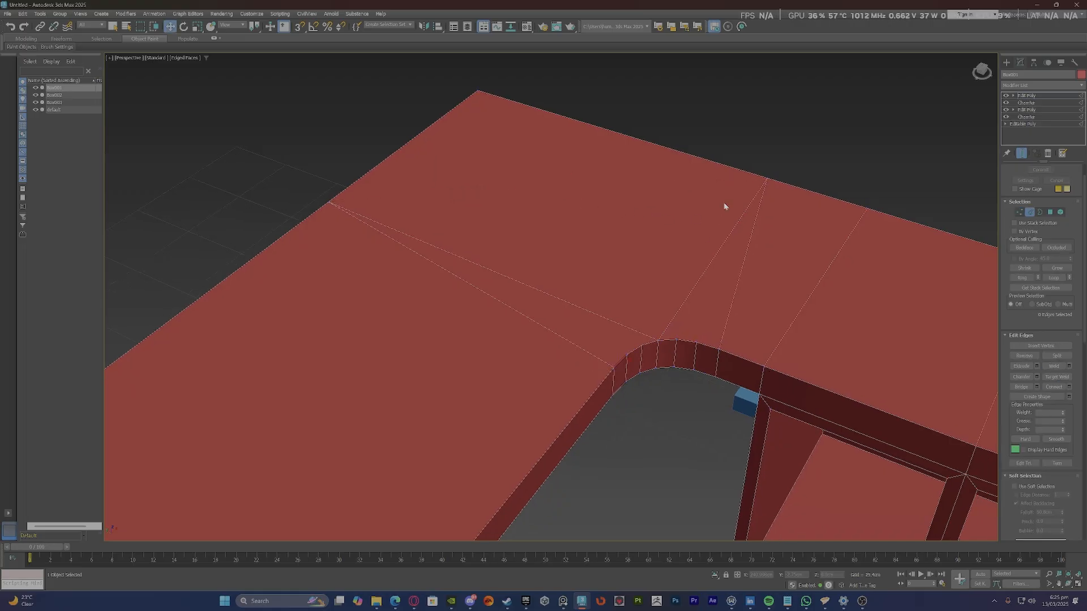
Connect the two arc vertices on the long desktop's side of the rounded corner to that side's outer-edge vertex.
scroll(644, 344, up, 2)
key(1)
click(617, 358)
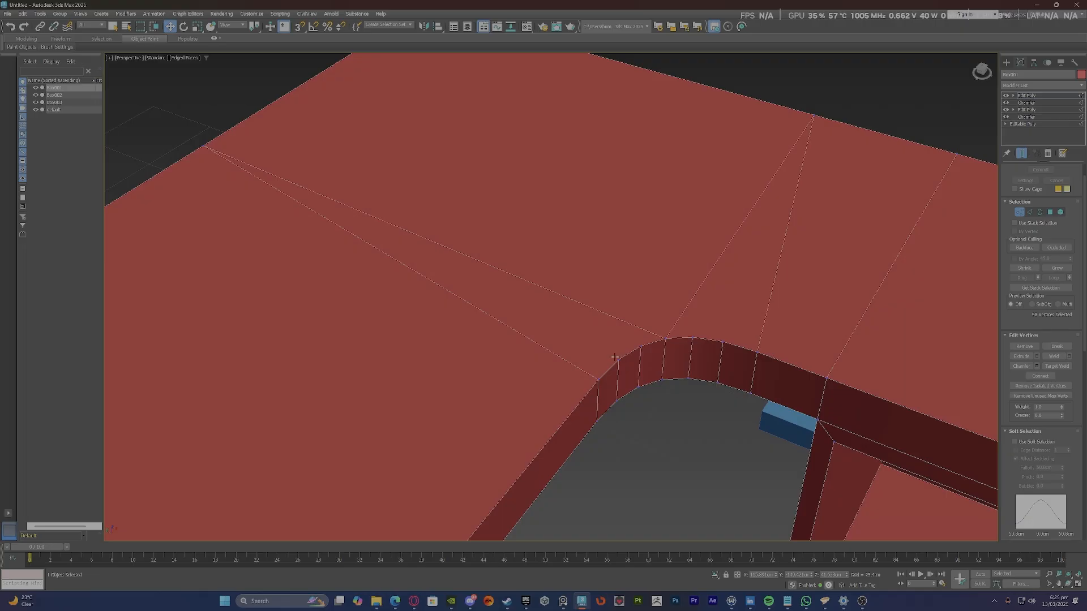
ctrl+click(642, 349)
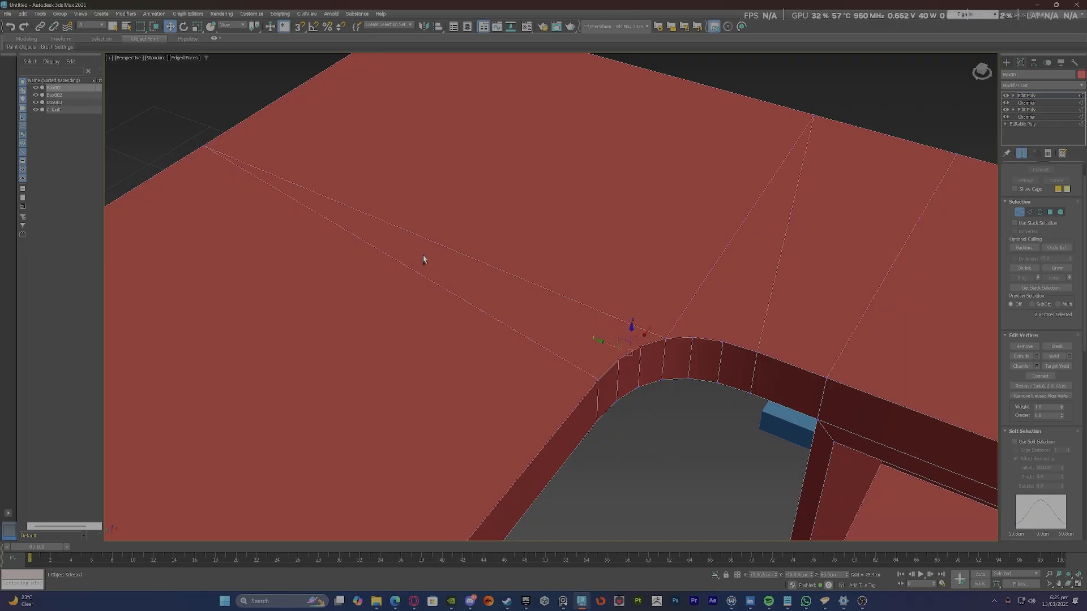
ctrl+click(207, 142)
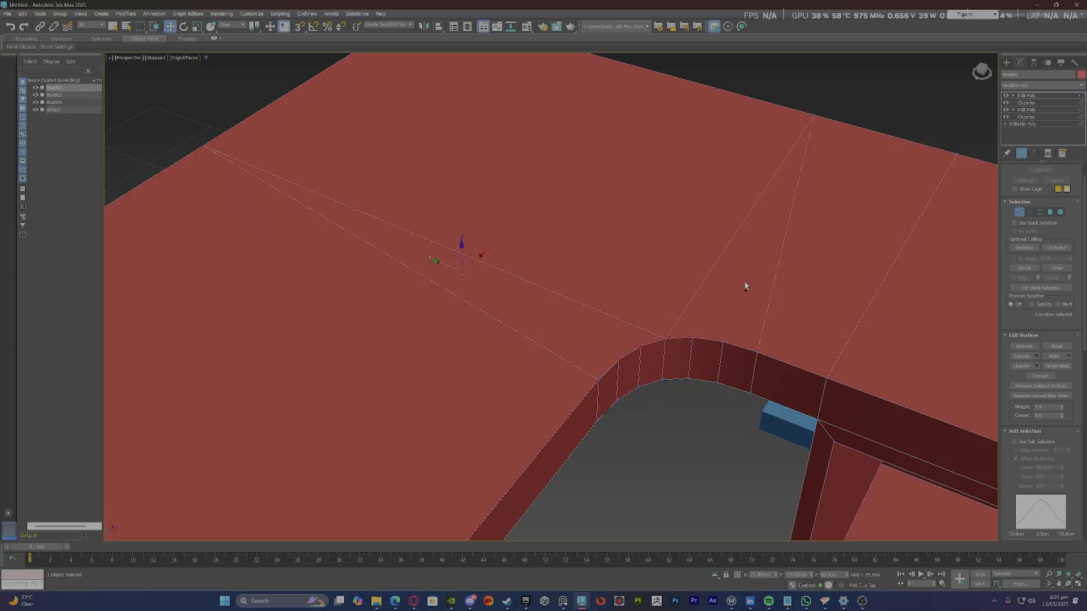
click(1039, 376)
scroll(691, 300, down, 3)
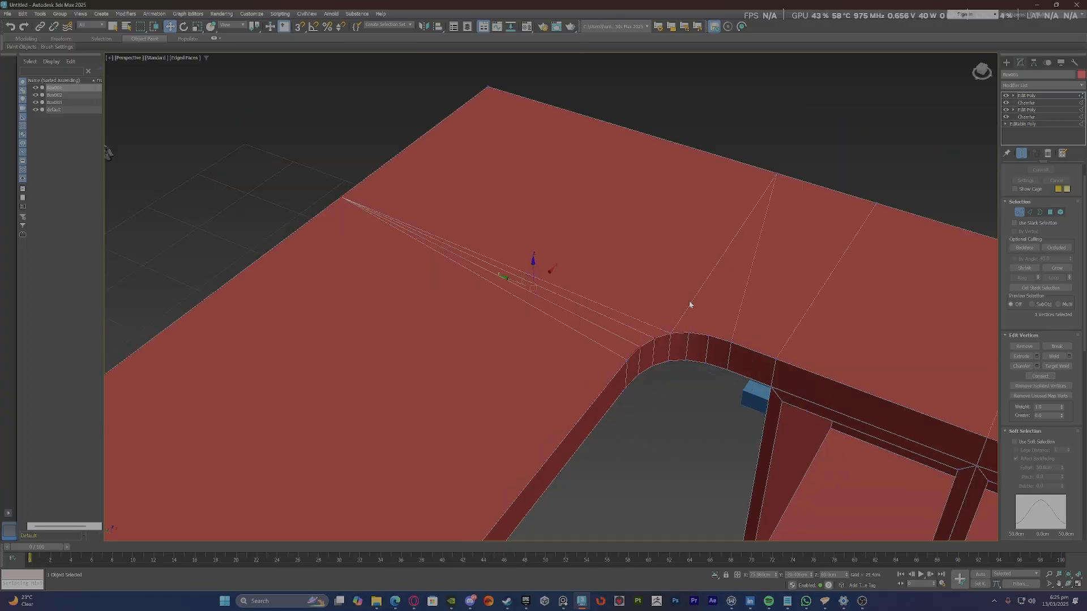
Connect the two arc vertices on the pedestal side of the rounded corner to the outer-edge vertex behind them.
scroll(690, 294, up, 3)
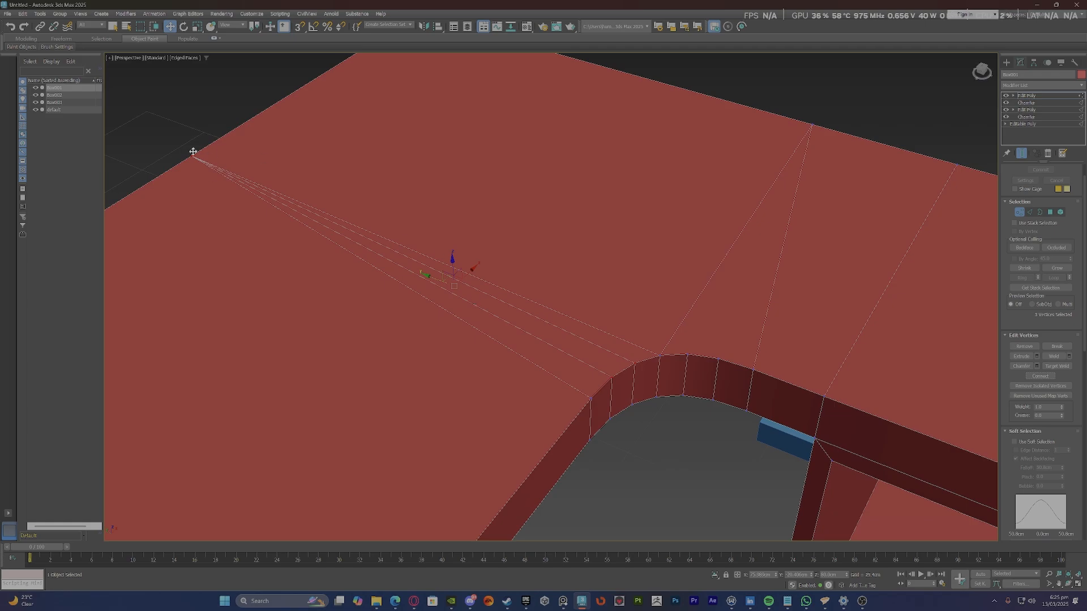
click(687, 355)
ctrl+click(715, 359)
ctrl+click(813, 121)
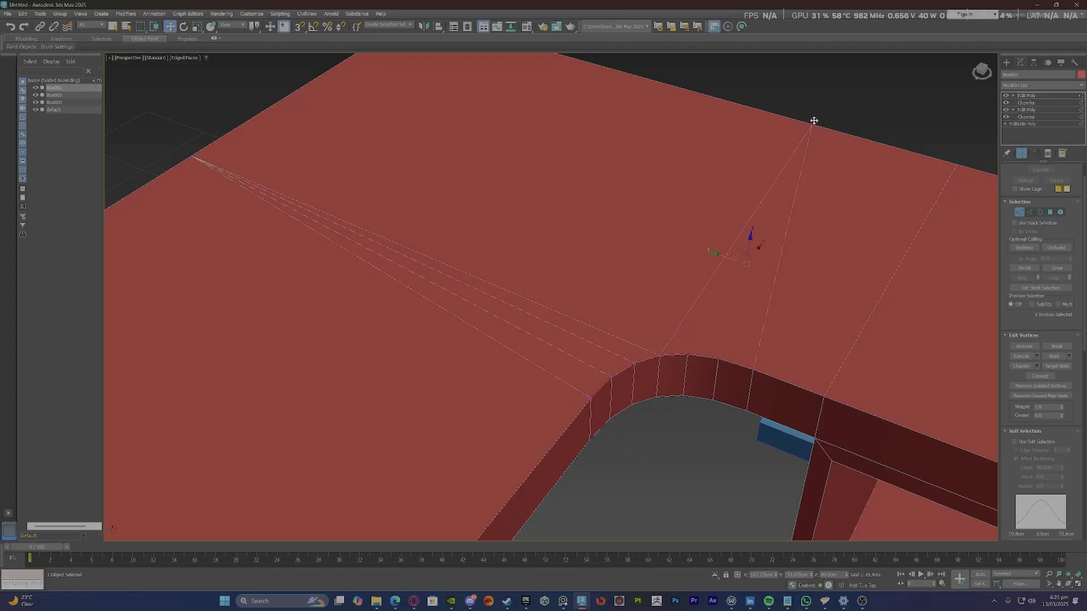
click(1041, 376)
scroll(670, 177, down, 5)
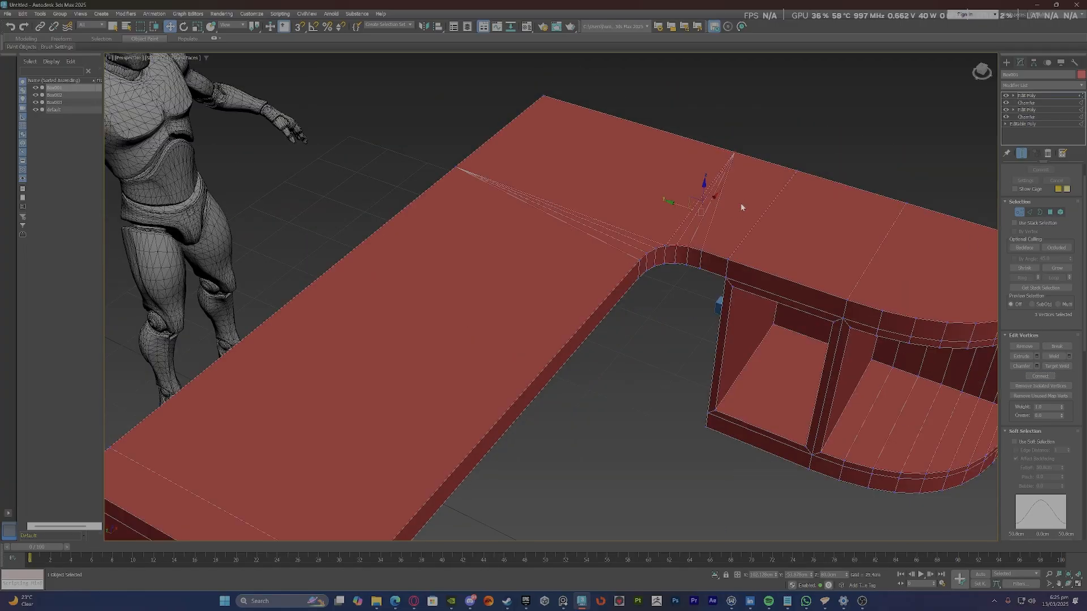
Target-weld the two inner vertices on the desktop's underside near the rounded corner onto the matching outer-edge vertices.
scroll(729, 150, up, 5)
scroll(729, 149, up, 3)
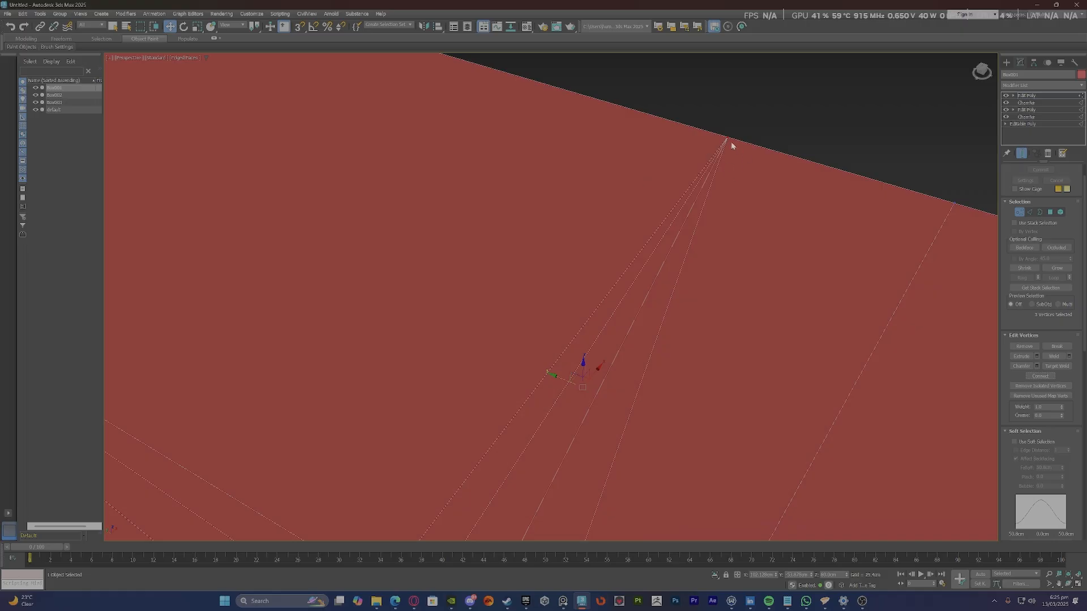
scroll(729, 142, down, 3)
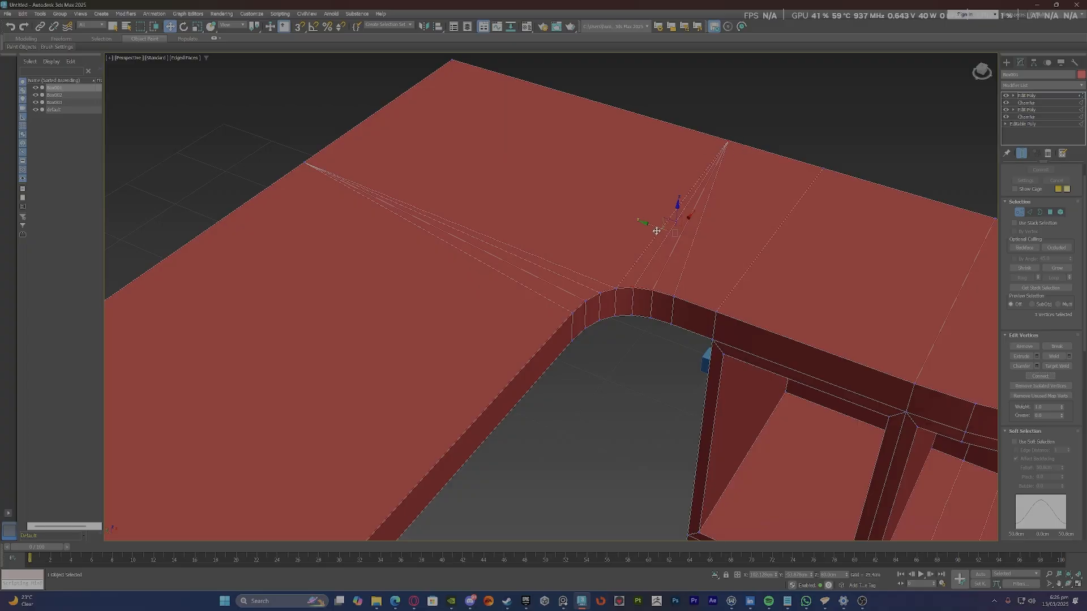
scroll(695, 171, up, 5)
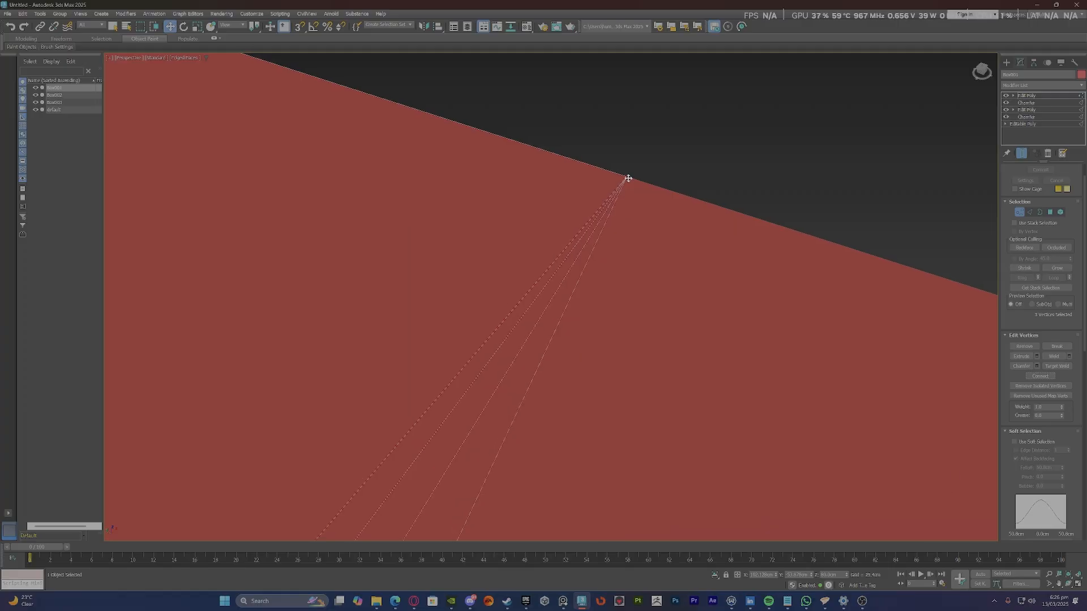
scroll(626, 177, down, 8)
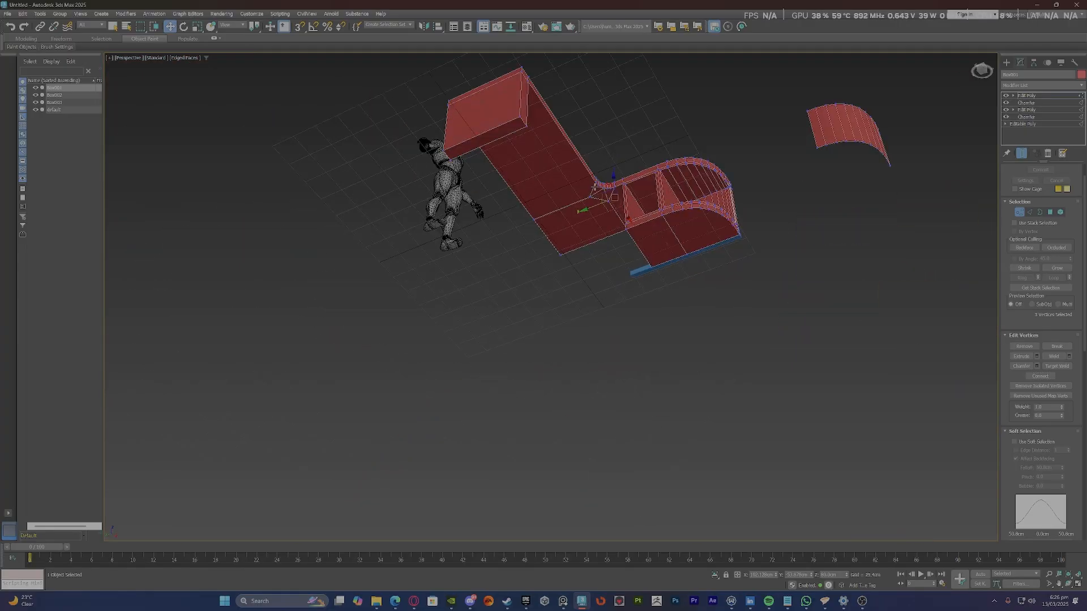
scroll(600, 196, up, 4)
key(6)
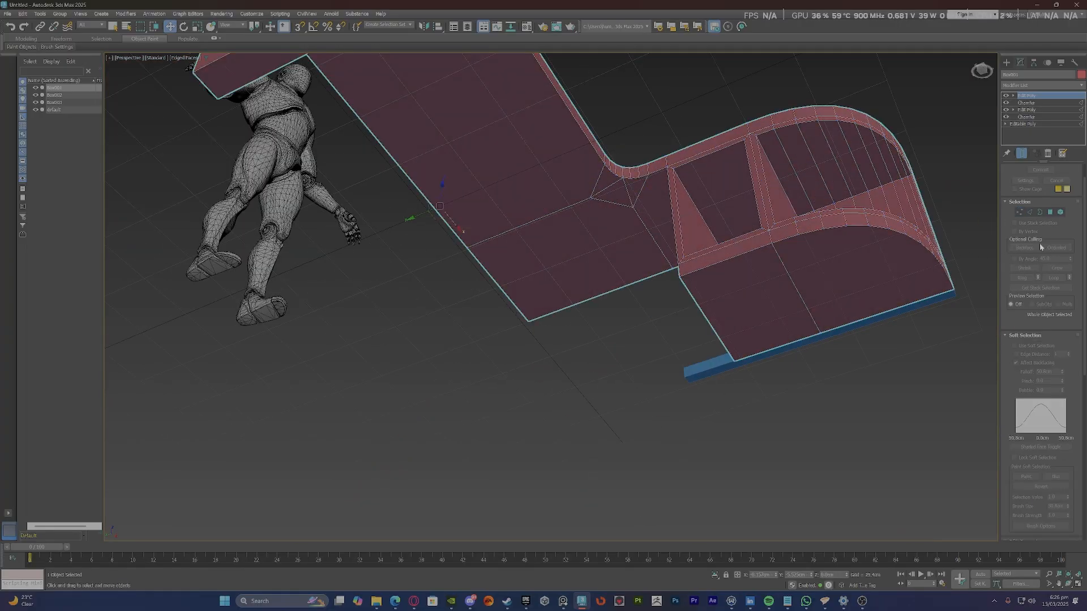
key(1)
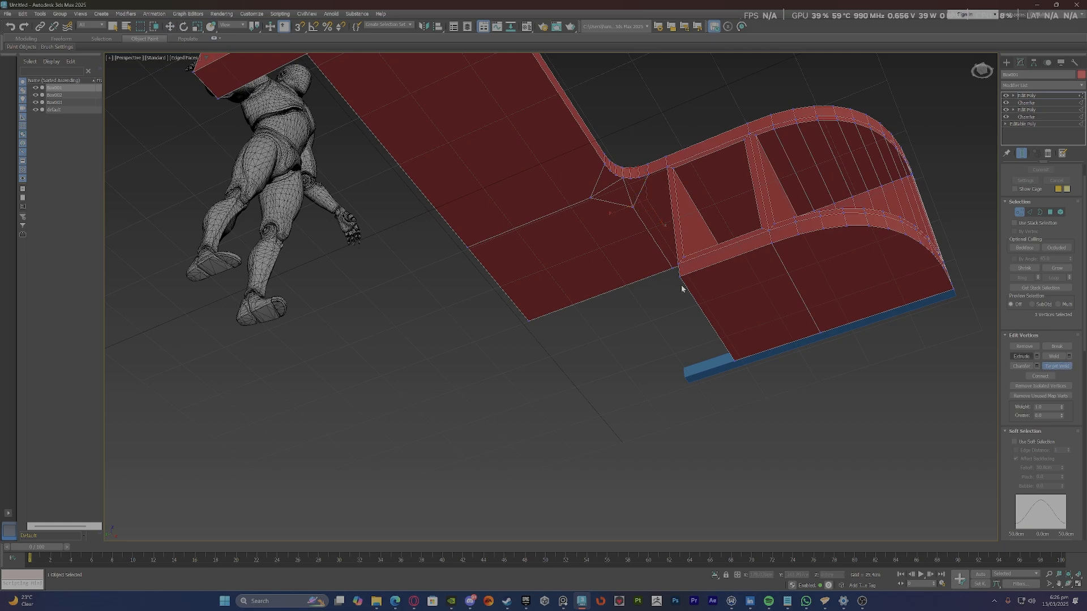
click(465, 250)
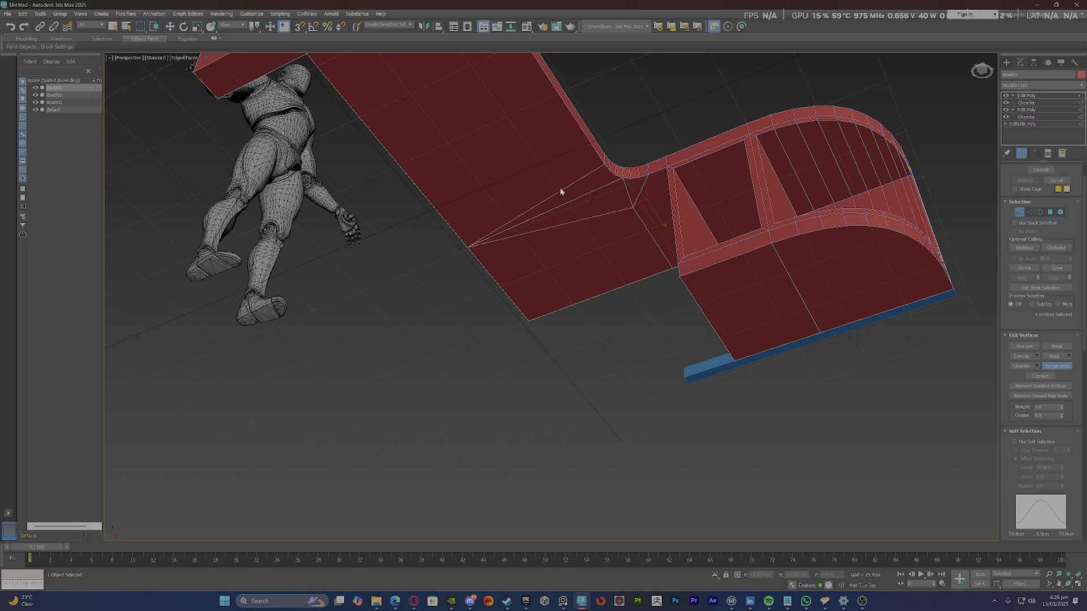
alt+middle_drag(560, 192, 579, 180)
click(658, 283)
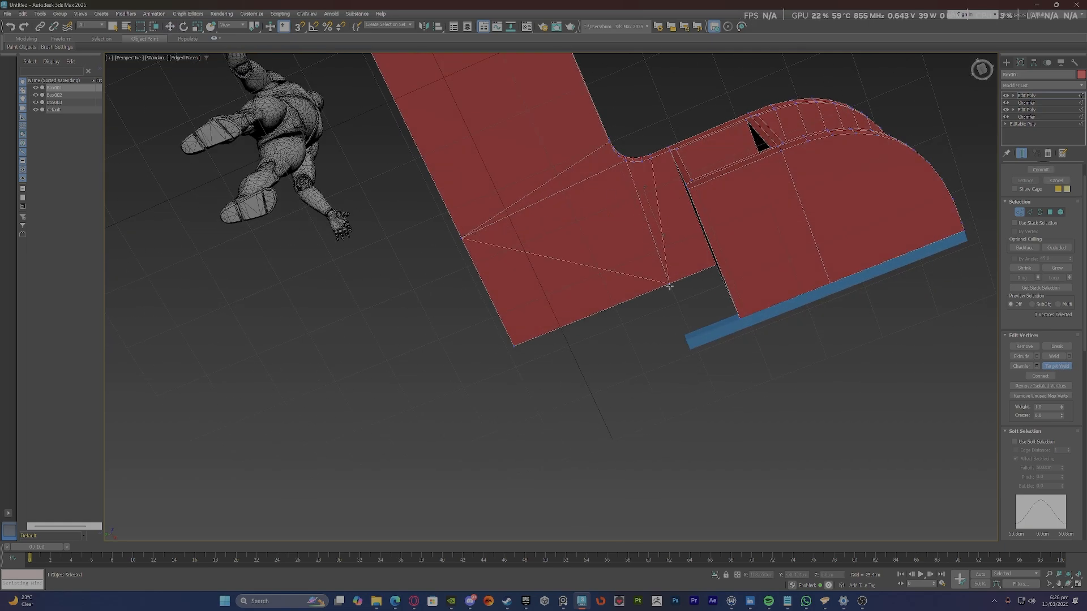
Remove the diagonal edge between the two outer-edge vertices on the desktop's underside.
key(w)
key(2)
click(566, 263)
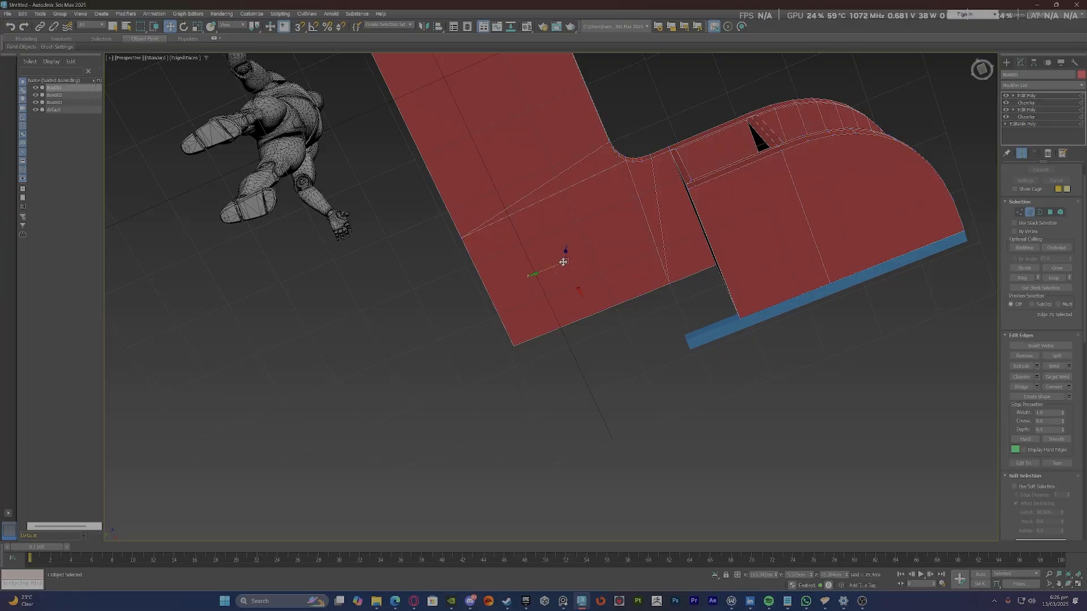
click(707, 219)
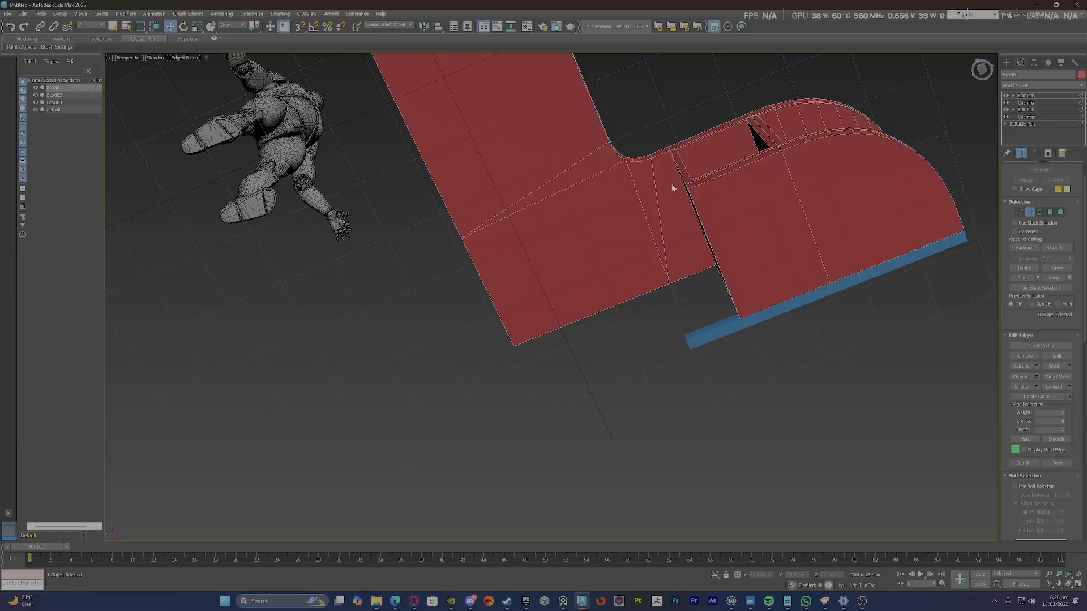
On the underside, connect the arc vertices on the long desktop's side of the rounded corner to that side's outer-edge vertex.
key(1)
scroll(603, 213, up, 3)
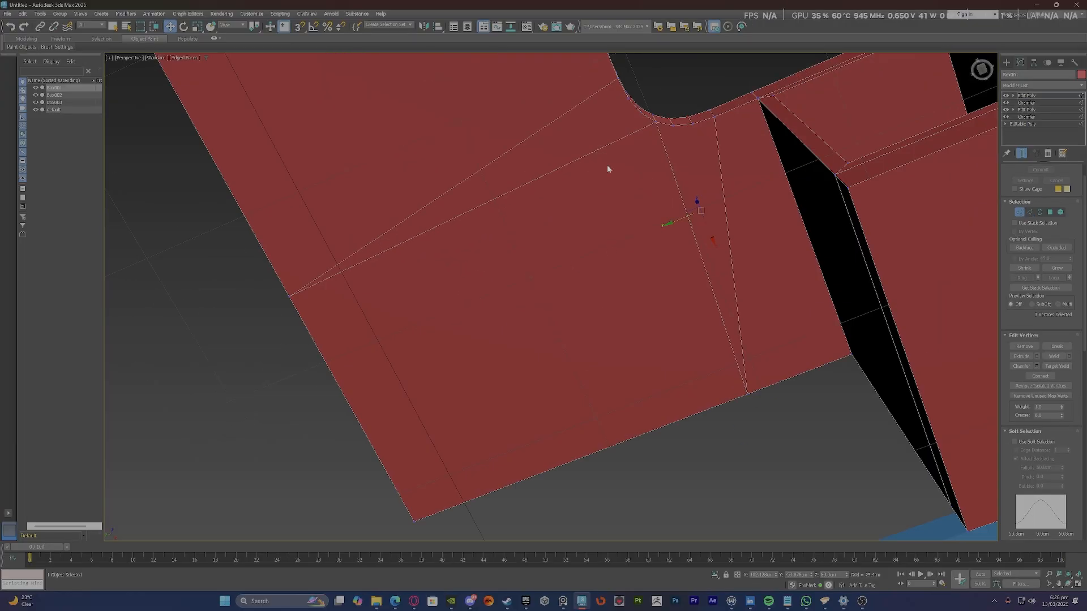
alt+middle_drag(626, 99, 593, 138)
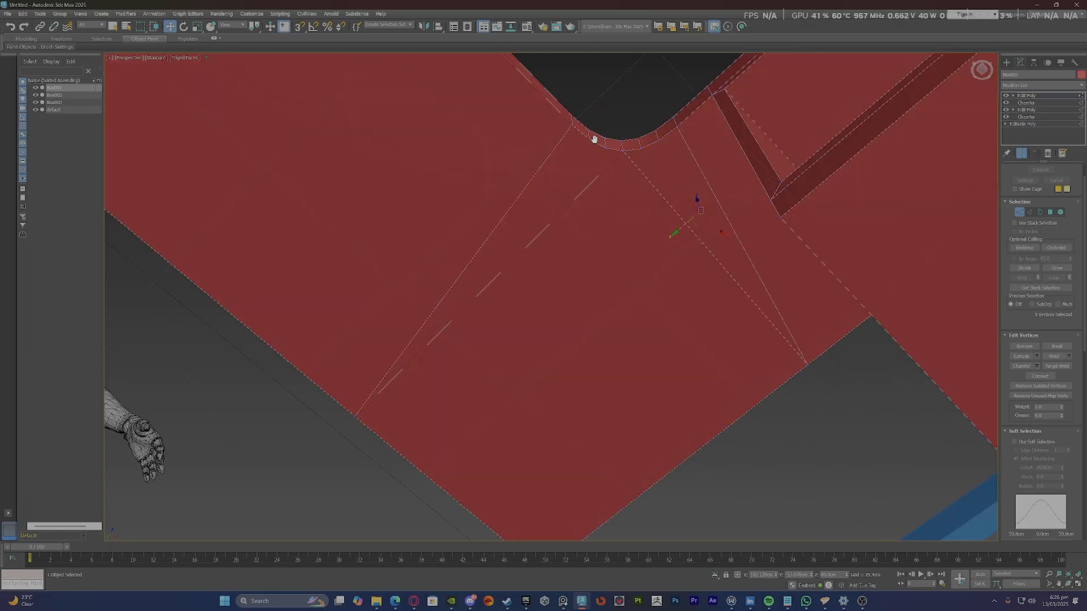
click(591, 142)
click(1039, 376)
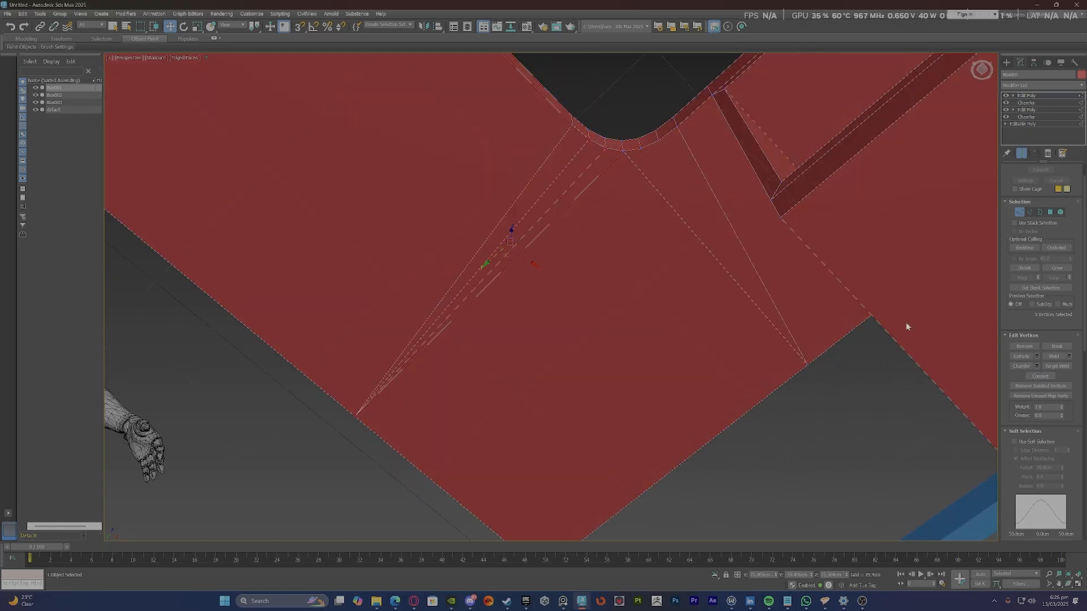
On the underside, connect the arc vertices on the pedestal side of the rounded corner to the outer-edge vertex.
click(649, 145)
ctrl+click(810, 359)
scroll(557, 159, down, 5)
alt+middle_drag(556, 159, 556, 166)
scroll(556, 164, up, 6)
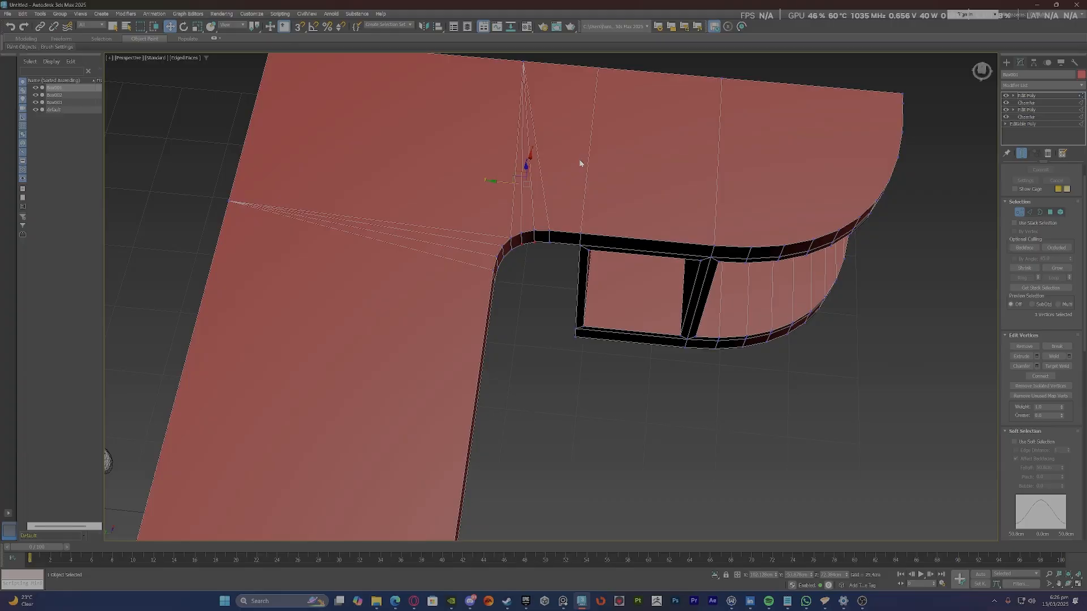
scroll(649, 154, down, 5)
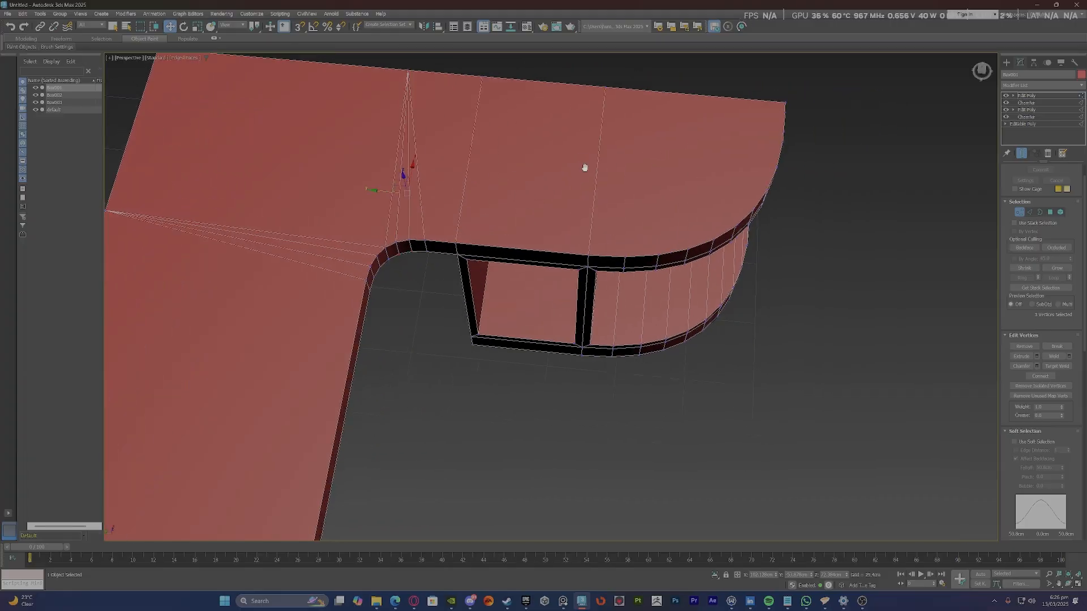
alt+middle_drag(610, 159, 589, 201)
scroll(586, 205, up, 5)
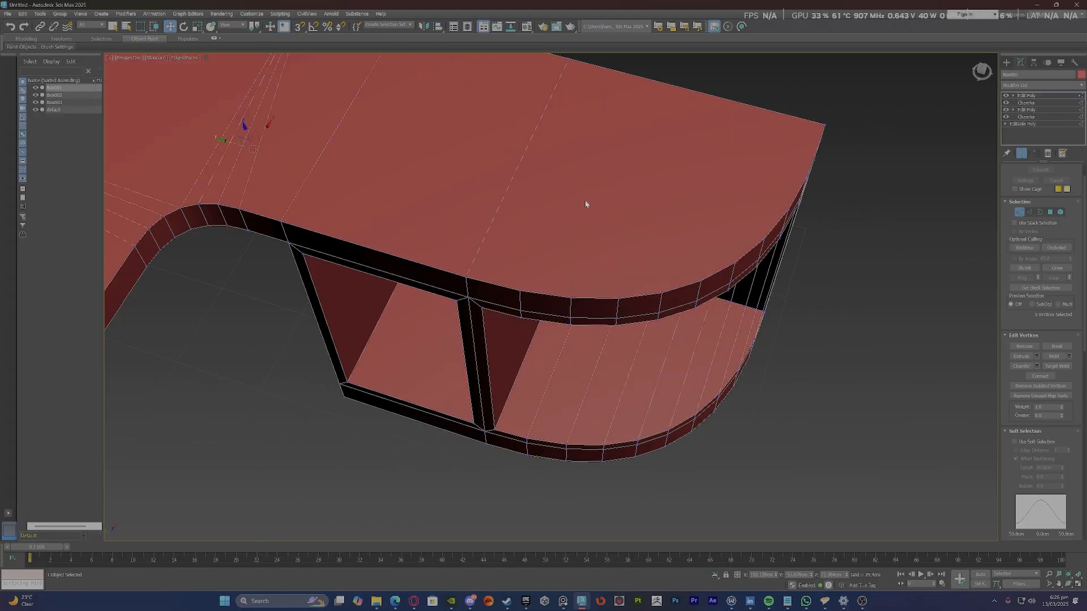
scroll(604, 187, down, 5)
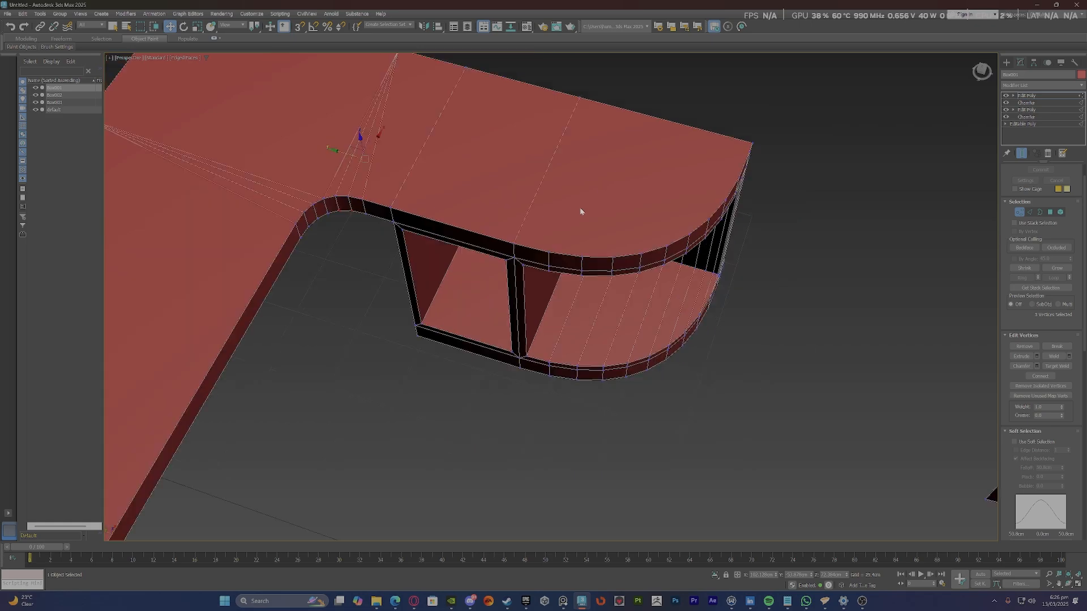
scroll(575, 231, up, 5)
click(540, 318)
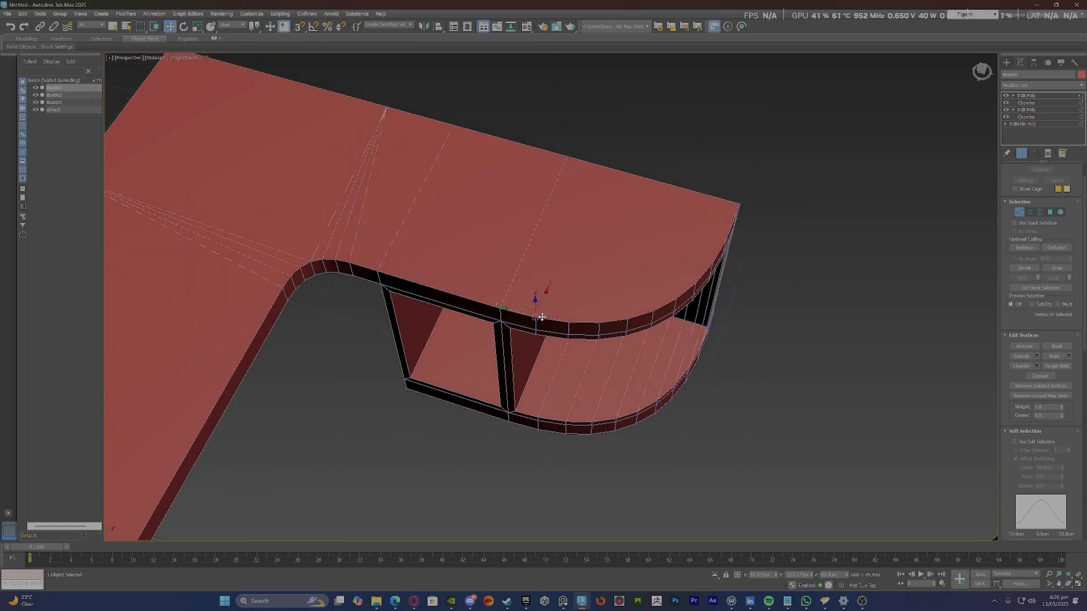
key(4)
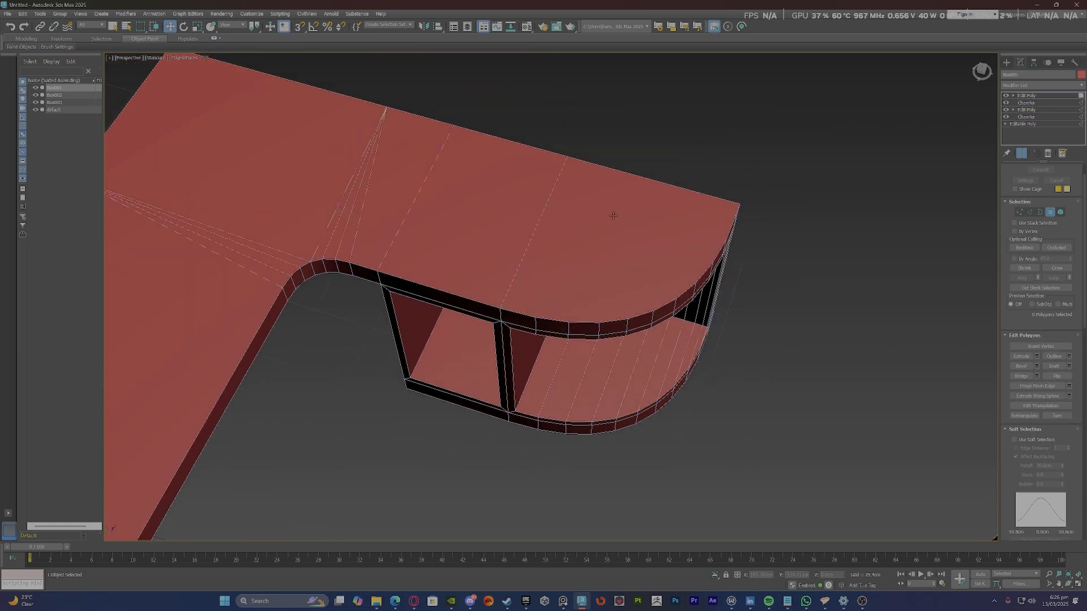
click(588, 219)
alt+middle_drag(588, 219, 622, 306)
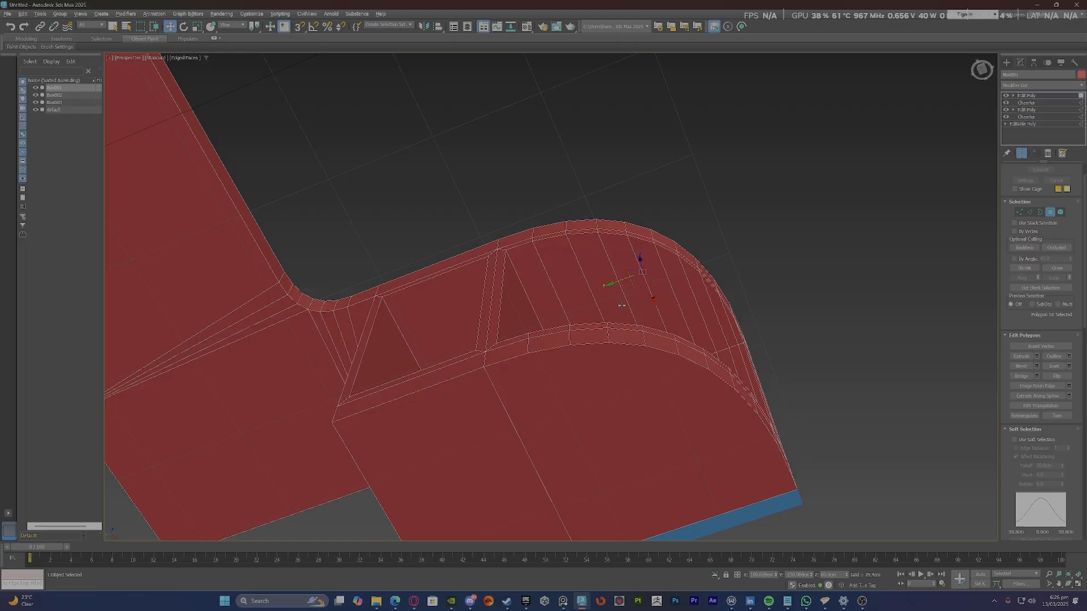
ctrl+click(619, 413)
alt+middle_drag(631, 199, 610, 169)
click(852, 226)
alt+middle_drag(627, 299, 600, 326)
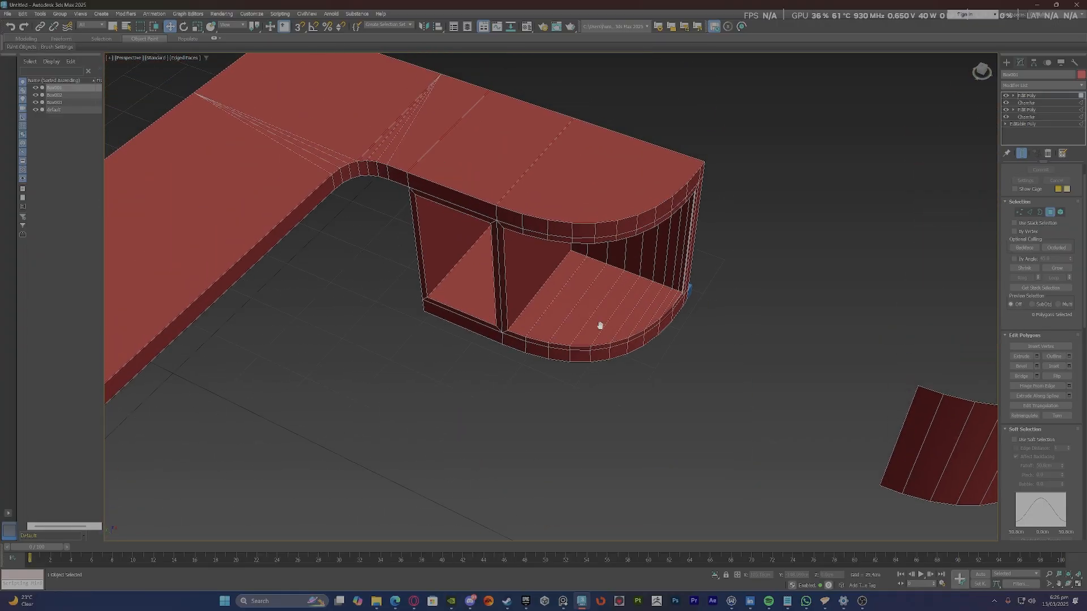
Select the desktop's top polygon over the rounded pedestal end and the matching polygon on the pedestal's underside.
click(597, 173)
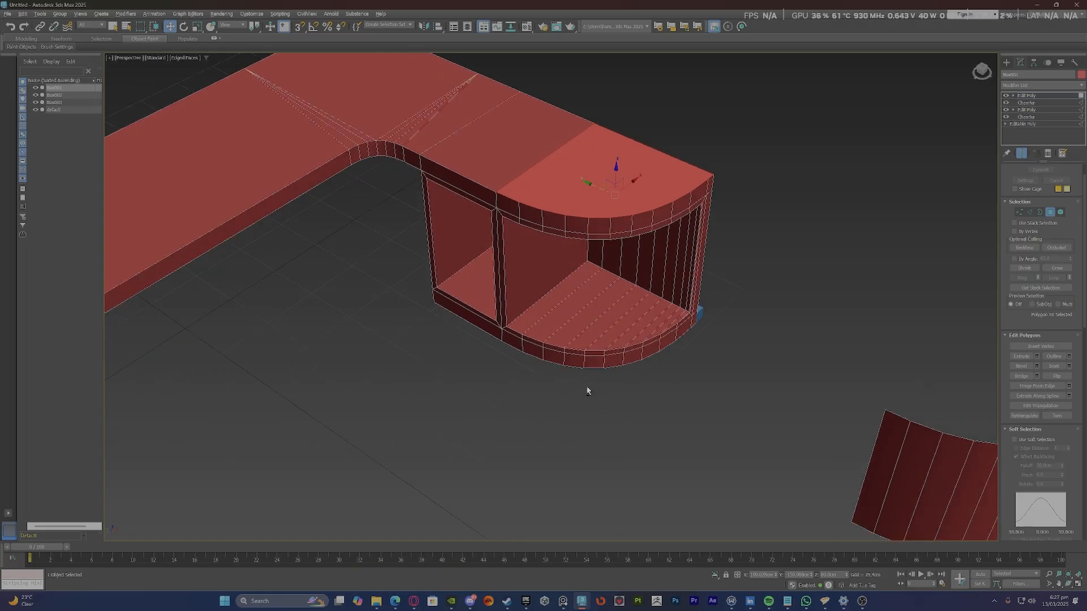
alt+middle_drag(587, 390, 589, 342)
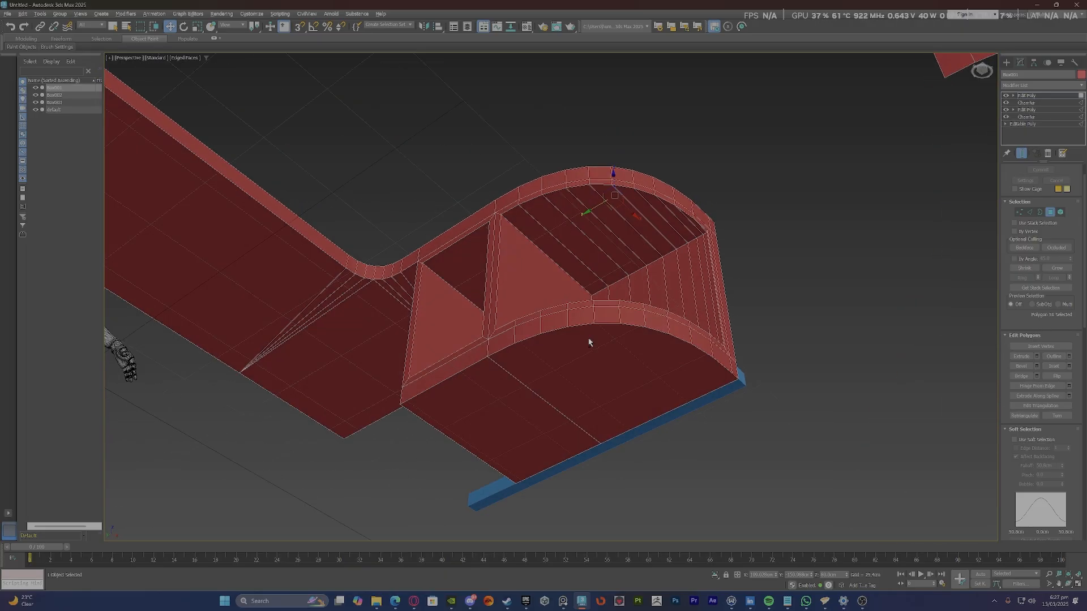
ctrl+click(642, 367)
alt+middle_drag(643, 366, 633, 295)
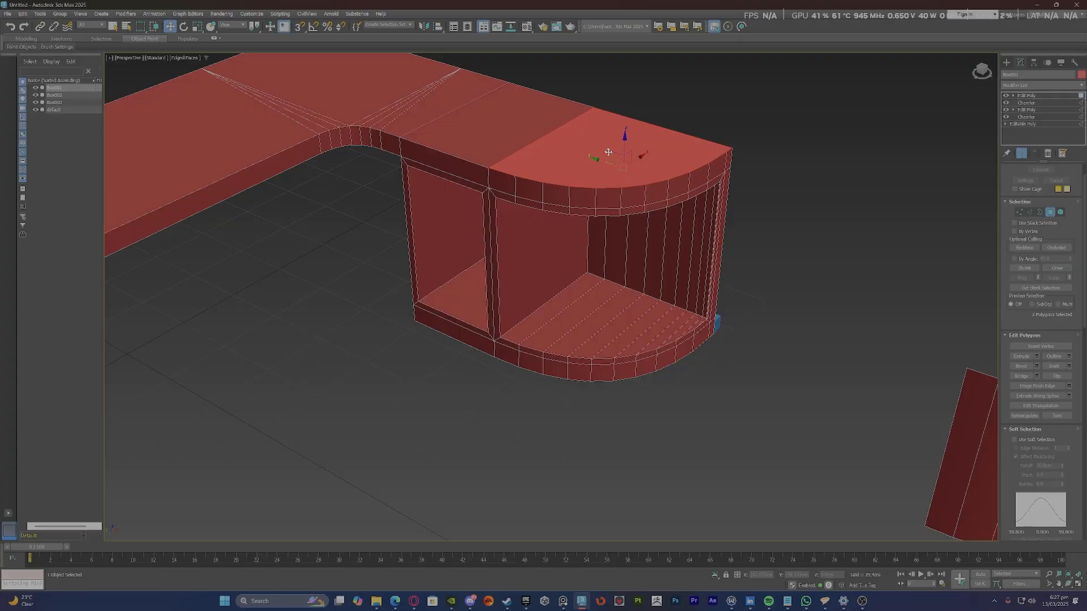
alt+middle_drag(608, 152, 601, 232)
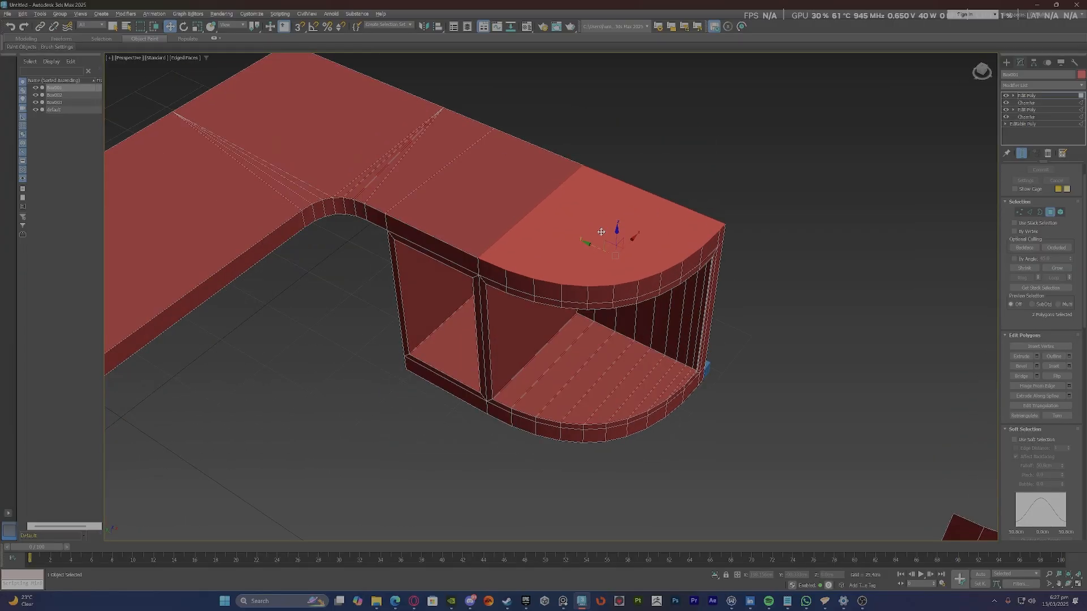
scroll(601, 231, up, 3)
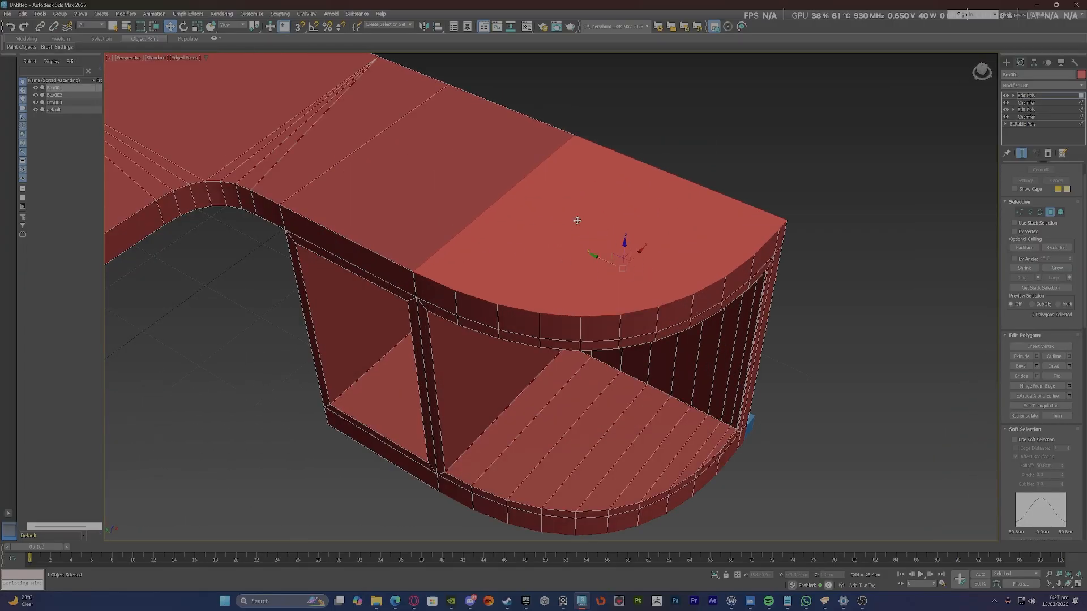
Inset the two selected polygons by scaling them inward, leaving a border of new faces around each.
key(r)
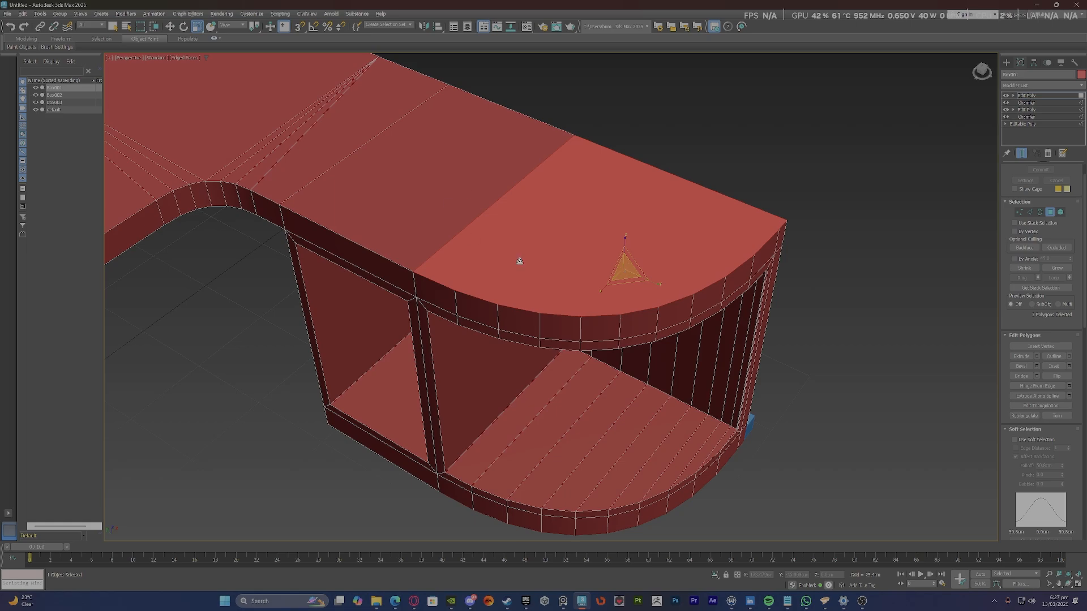
scroll(511, 261, down, 5)
scroll(549, 253, up, 5)
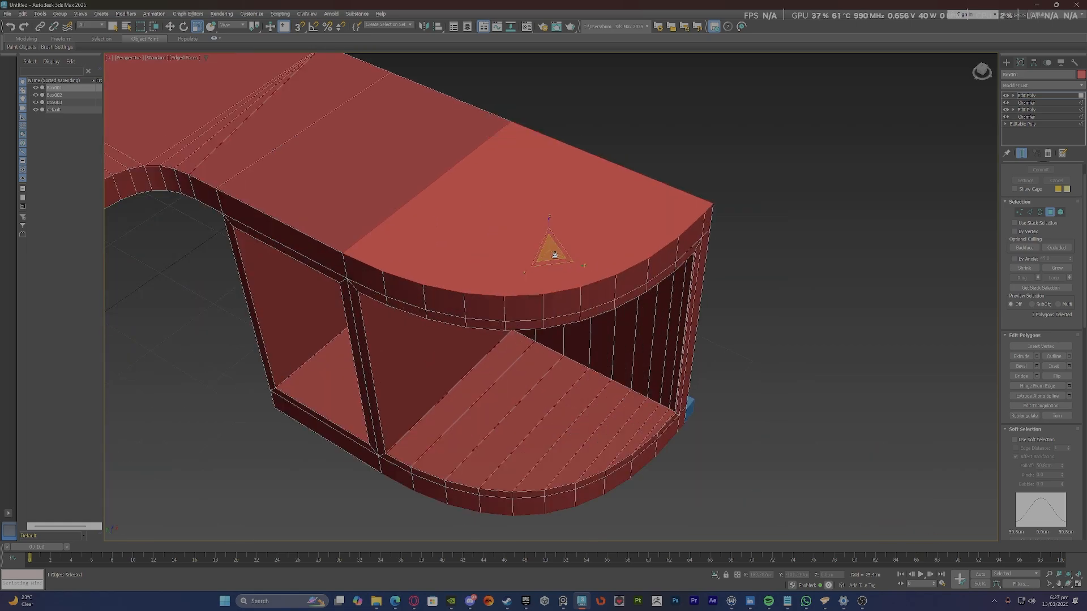
drag(550, 250, 504, 217)
scroll(504, 217, up, 3)
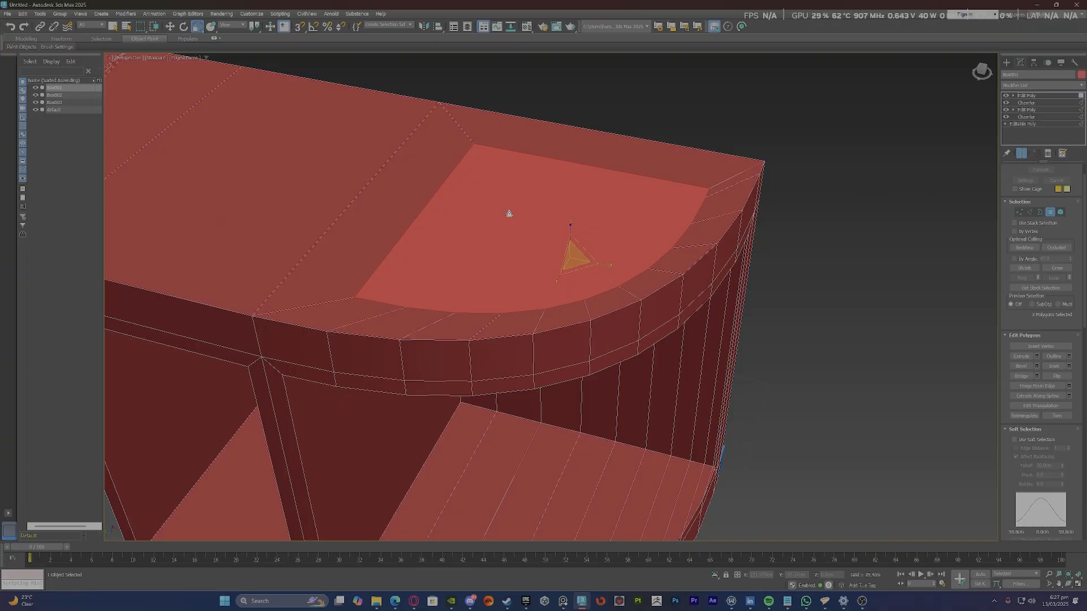
scroll(509, 212, down, 4)
alt+middle_drag(508, 211, 534, 283)
scroll(490, 183, up, 2)
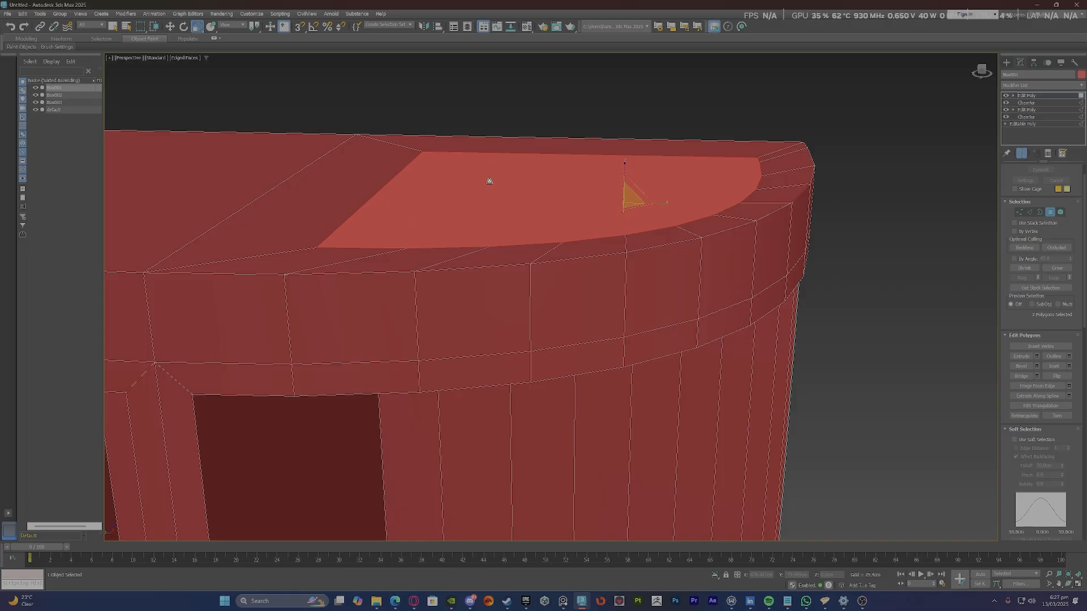
scroll(490, 181, down, 3)
mouse_move(491, 181)
alt+middle_down()
mouse_move(500, 175)
mouse_move(515, 213)
mouse_move(493, 202)
alt+middle_up()
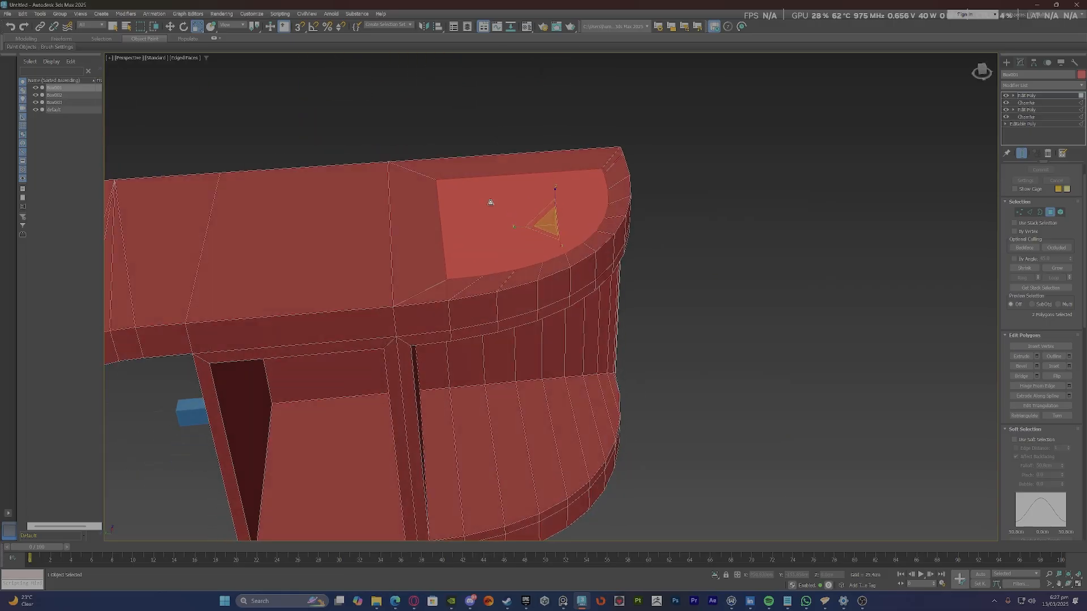
Collapse each of the two inset polygons into a single vertex.
right_click(479, 197)
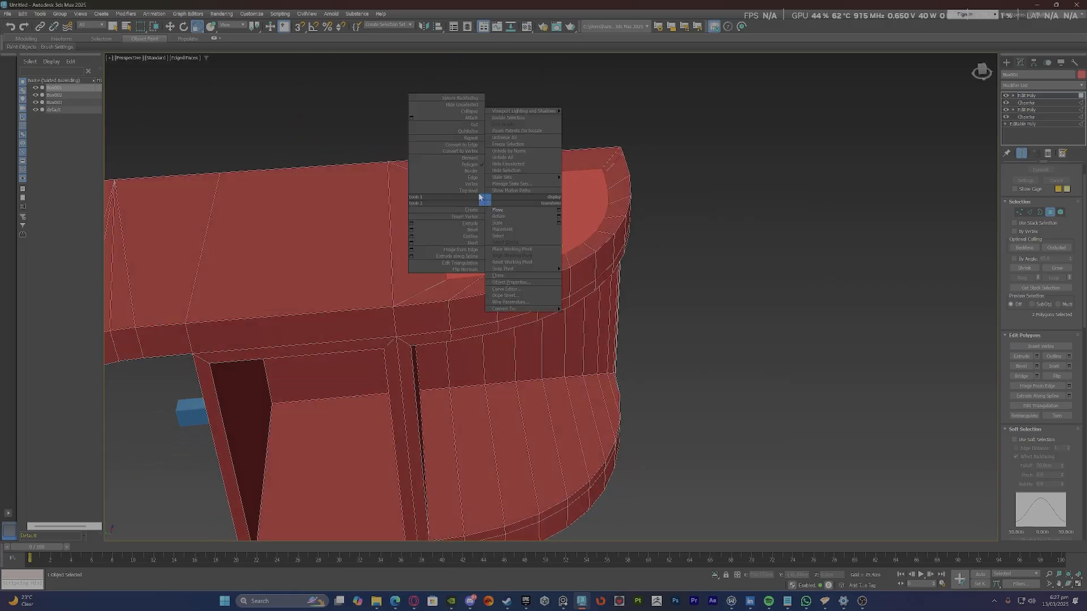
click(460, 117)
scroll(543, 226, up, 3)
Target-weld the collapsed vertices on the rounded end's top and underside onto the divider line's vertices on the straight outer edge.
key(1)
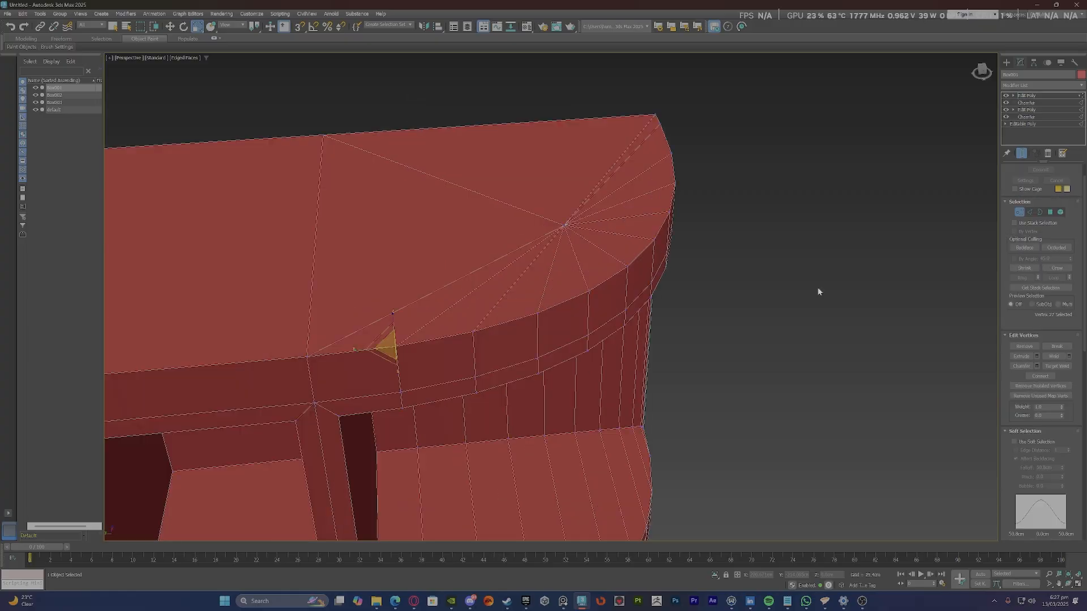
click(1055, 366)
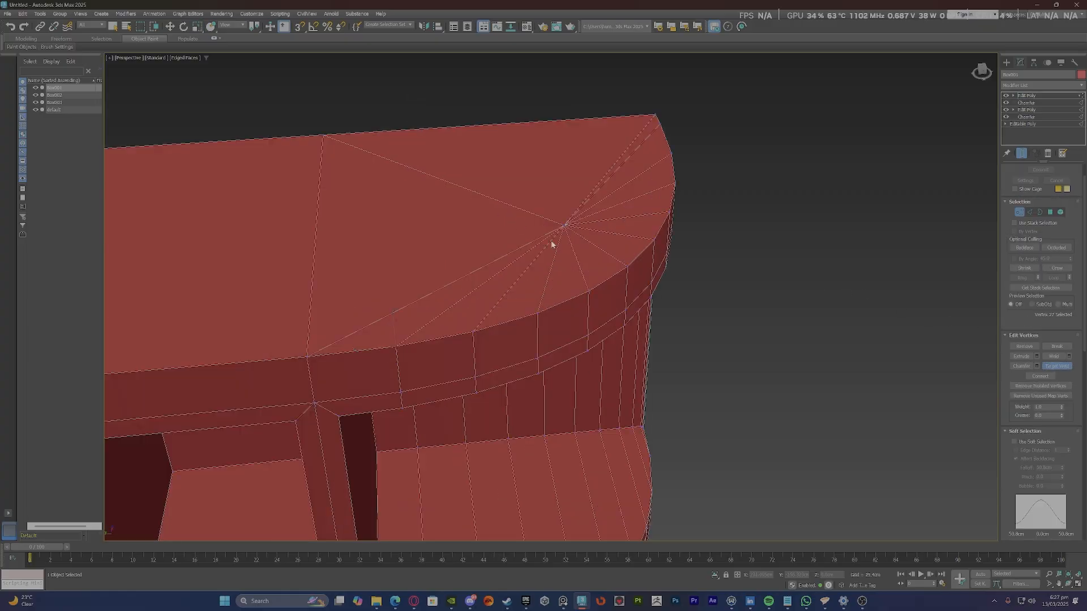
click(321, 136)
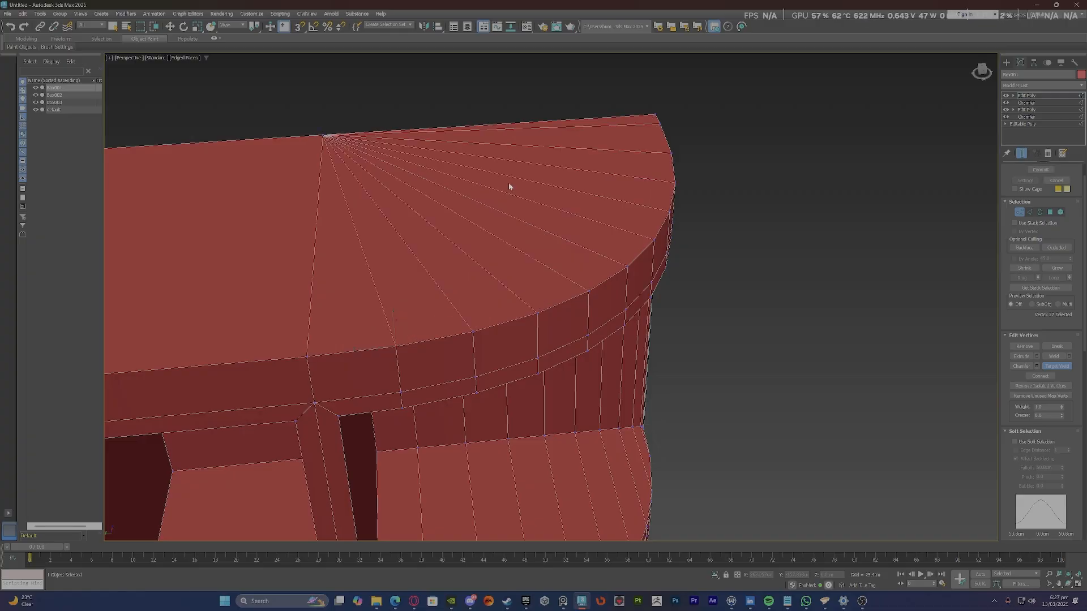
scroll(509, 187, down, 5)
alt+middle_drag(508, 184, 497, 131)
middle_drag(543, 442, 570, 338)
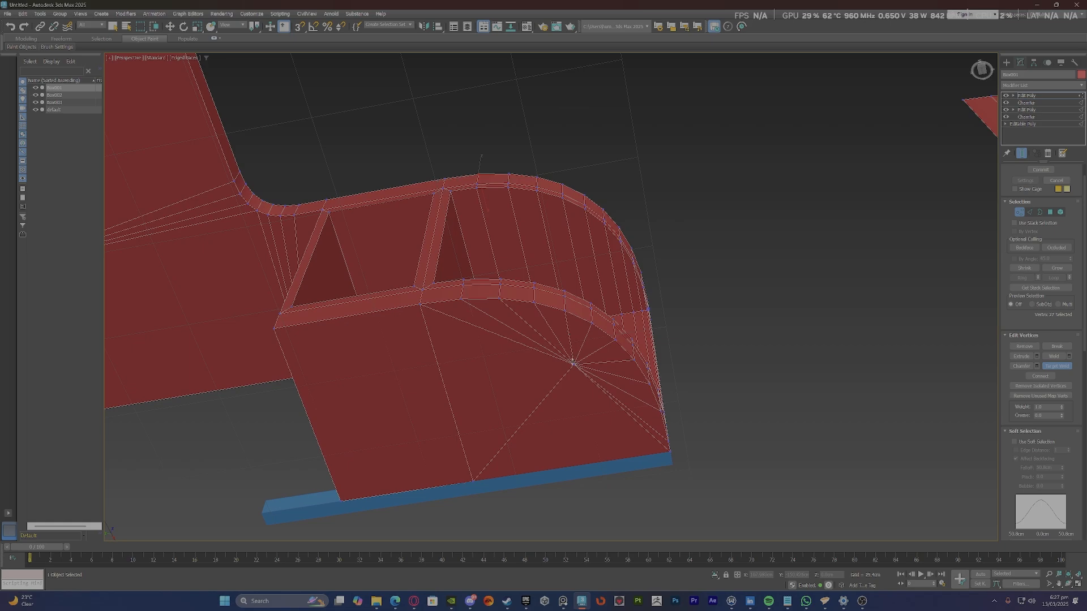
click(474, 480)
scroll(550, 290, down, 5)
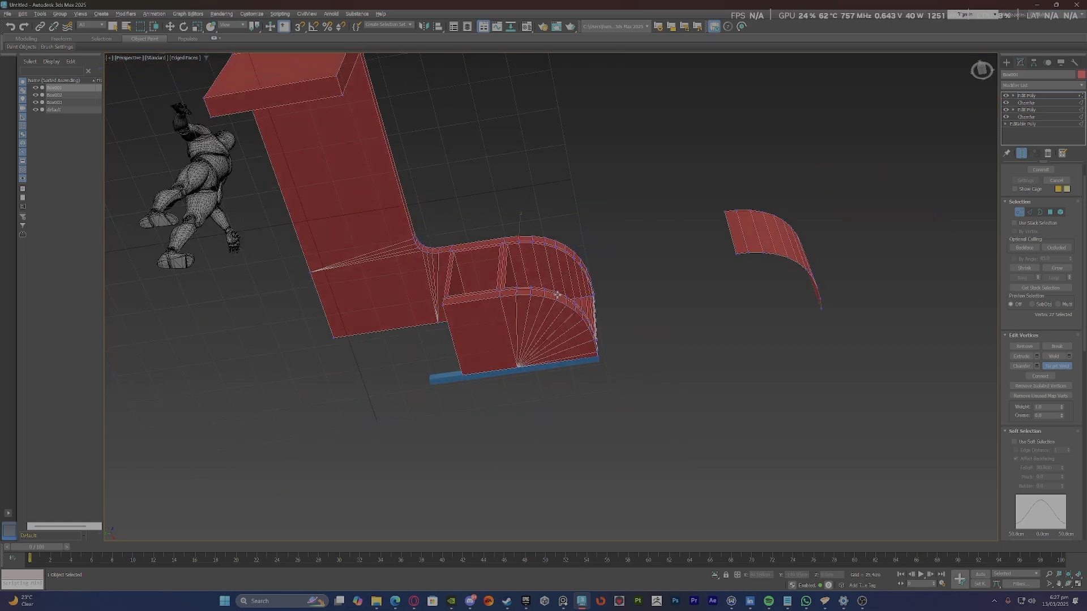
alt+middle_drag(551, 290, 550, 360)
scroll(516, 192, up, 5)
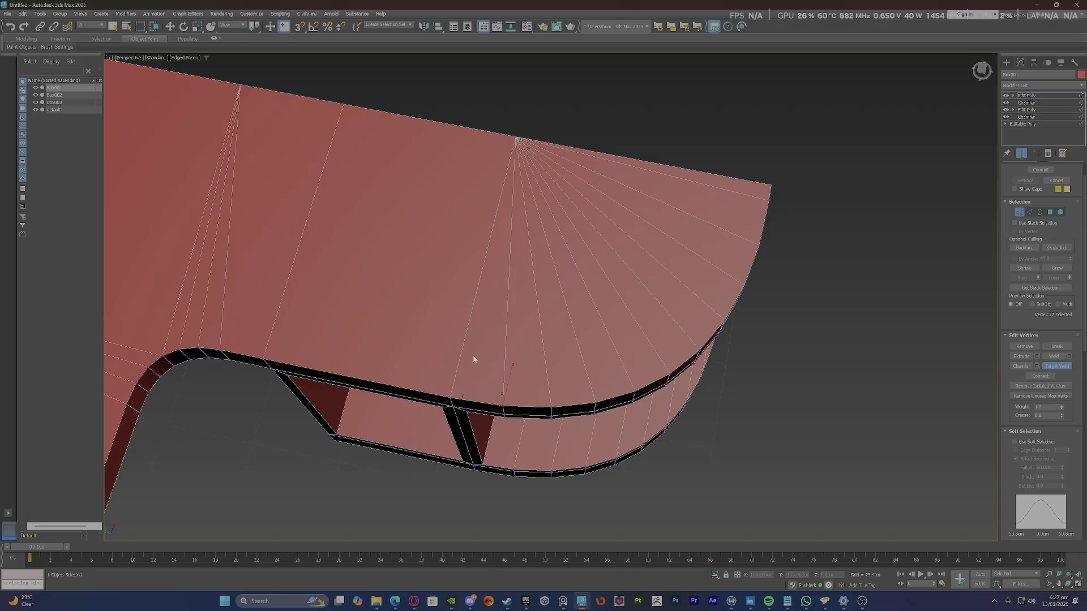
Select the outer top corner edge and the inner corner edge where the desktop meets the side leg.
scroll(475, 357, down, 2)
scroll(549, 236, down, 8)
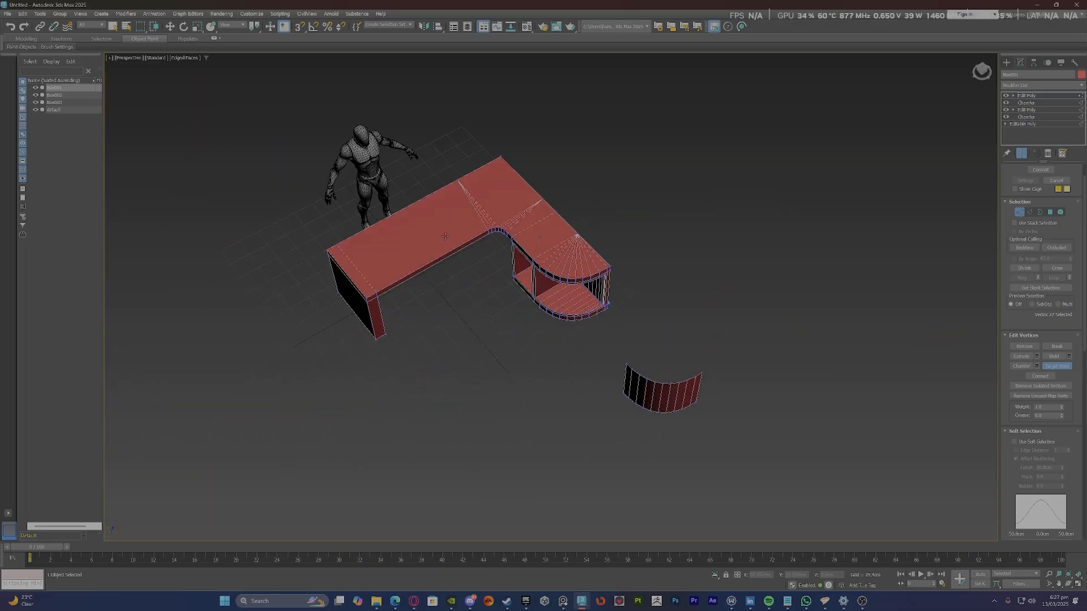
scroll(445, 236, up, 2)
scroll(310, 244, up, 6)
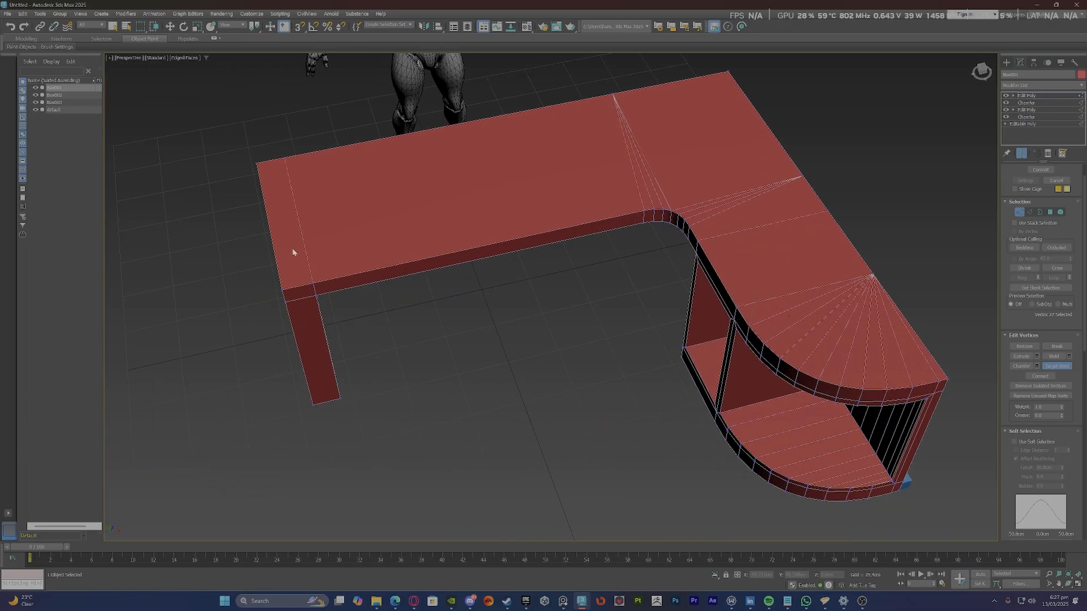
alt+middle_drag(292, 248, 319, 231)
scroll(320, 231, down, 5)
alt+middle_drag(331, 300, 500, 265)
scroll(353, 292, up, 5)
scroll(359, 254, up, 3)
scroll(563, 322, down, 3)
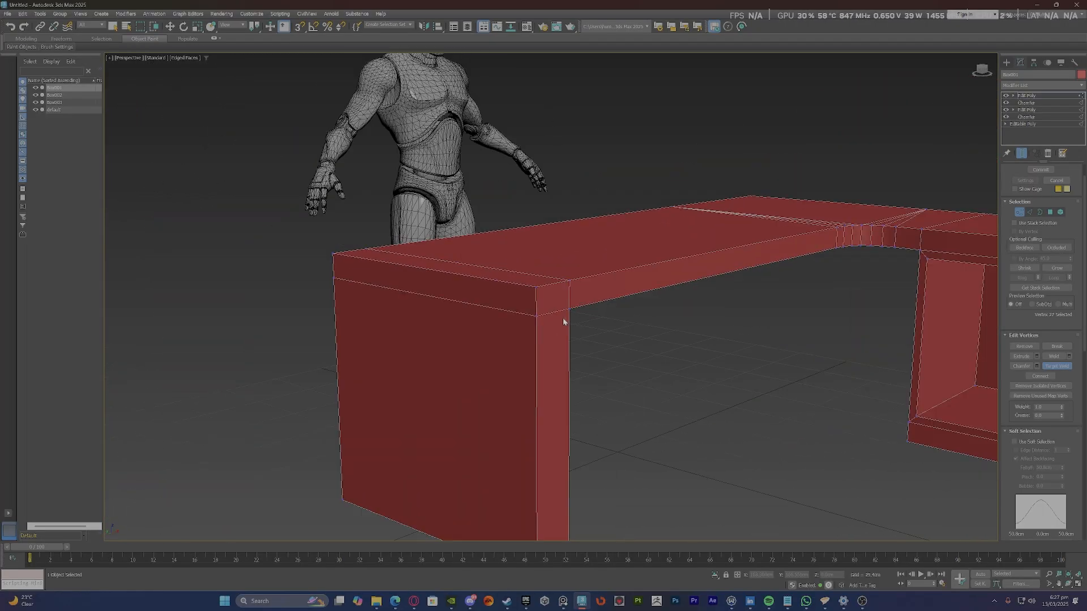
alt+middle_drag(563, 322, 544, 312)
scroll(538, 260, up, 4)
key(2)
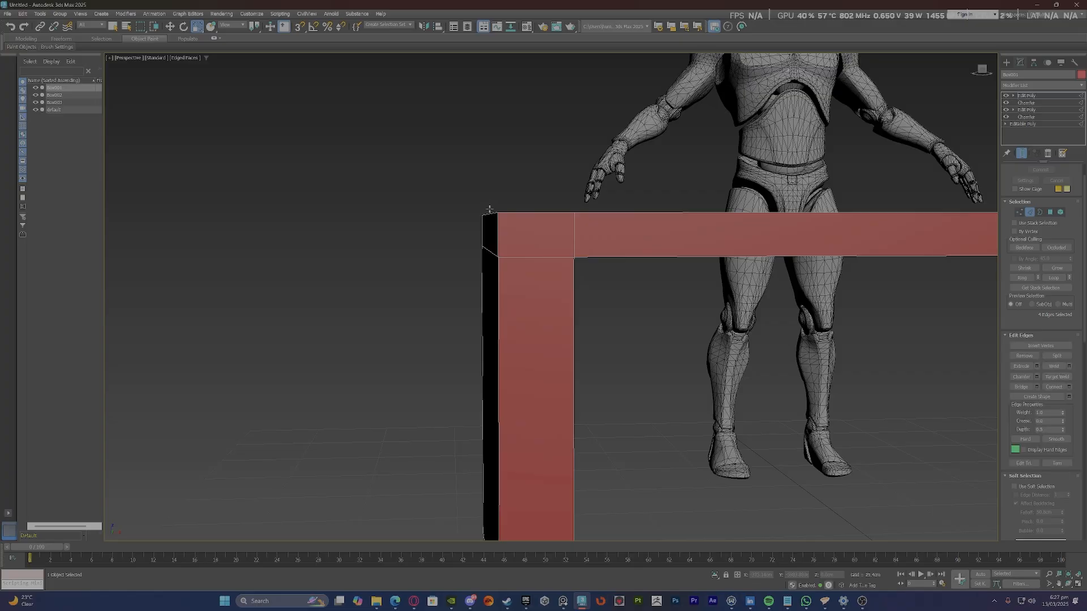
click(491, 214)
alt+middle_drag(597, 267, 560, 247)
ctrl+click(501, 216)
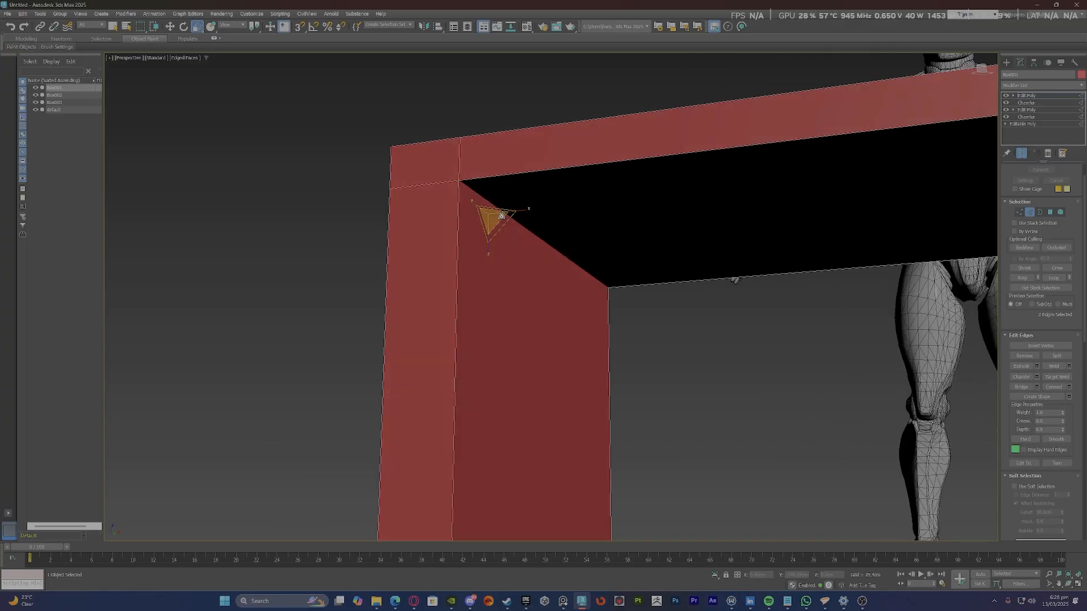
scroll(502, 216, down, 5)
mouse_move(501, 216)
alt+middle_down()
mouse_move(596, 234)
mouse_move(512, 232)
mouse_move(498, 215)
alt+middle_up()
scroll(498, 215, up, 4)
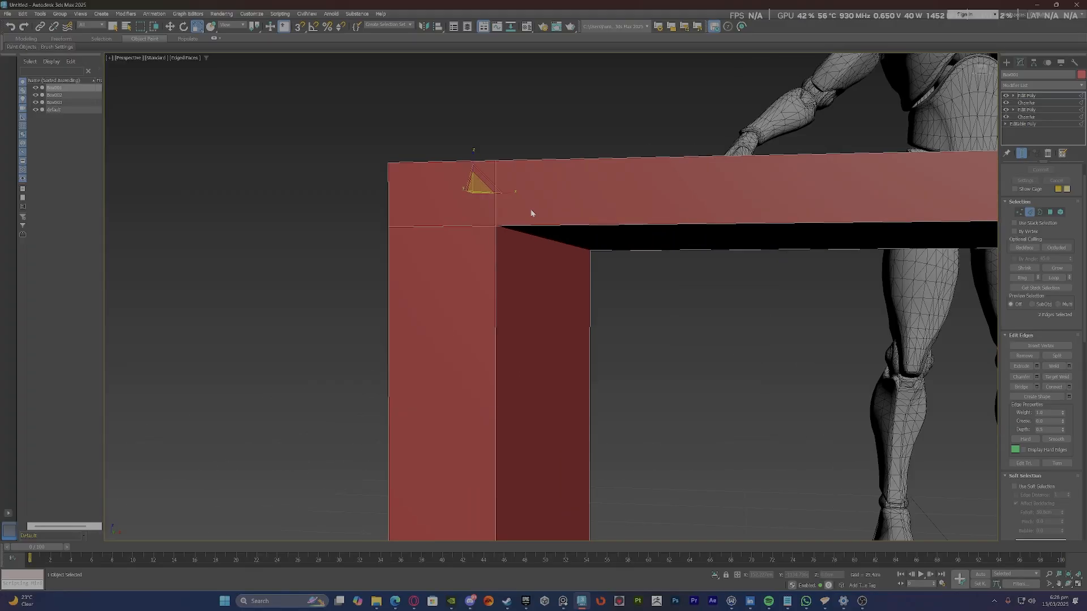
Add a Chamfer modifier to the selected leg corner edges, raising its amount to about 4 cm and increasing the segments.
click(1019, 84)
text(ch)
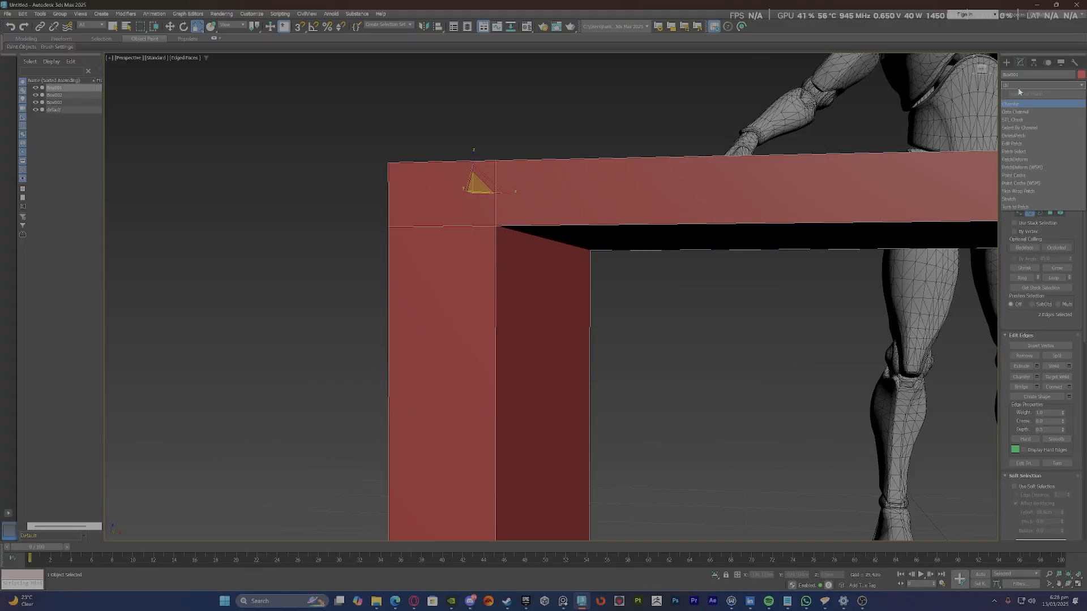
click(1021, 105)
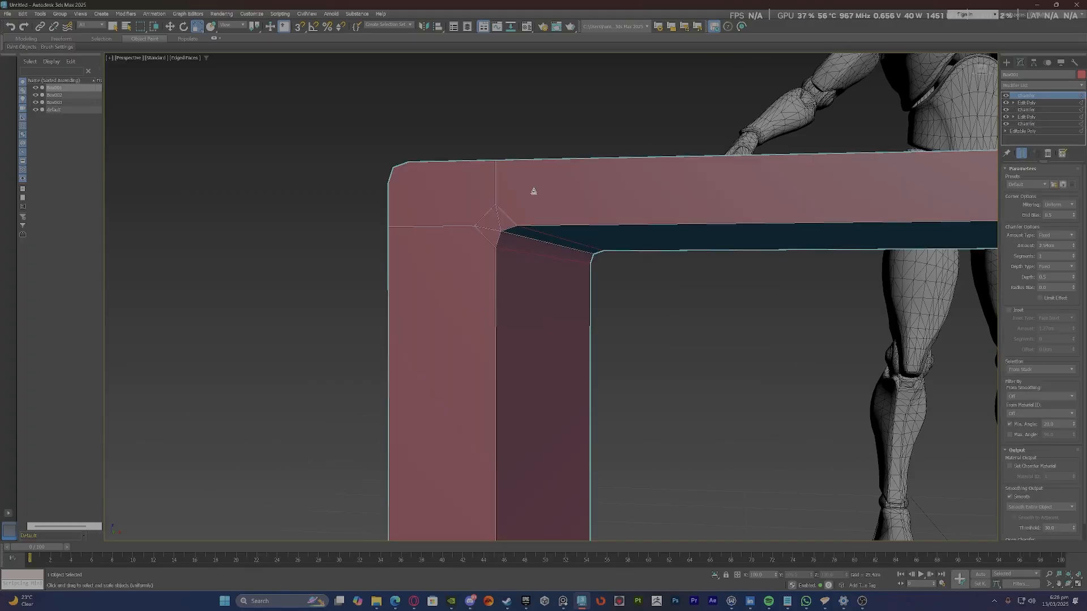
alt+middle_drag(534, 192, 946, 247)
drag(1073, 245, 1073, 229)
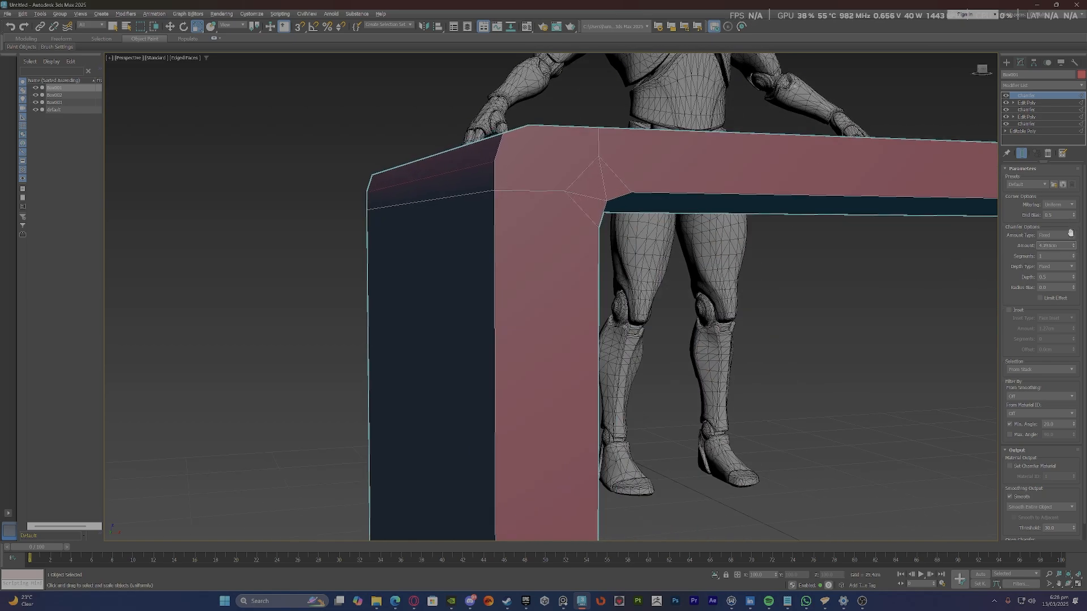
click(1074, 256)
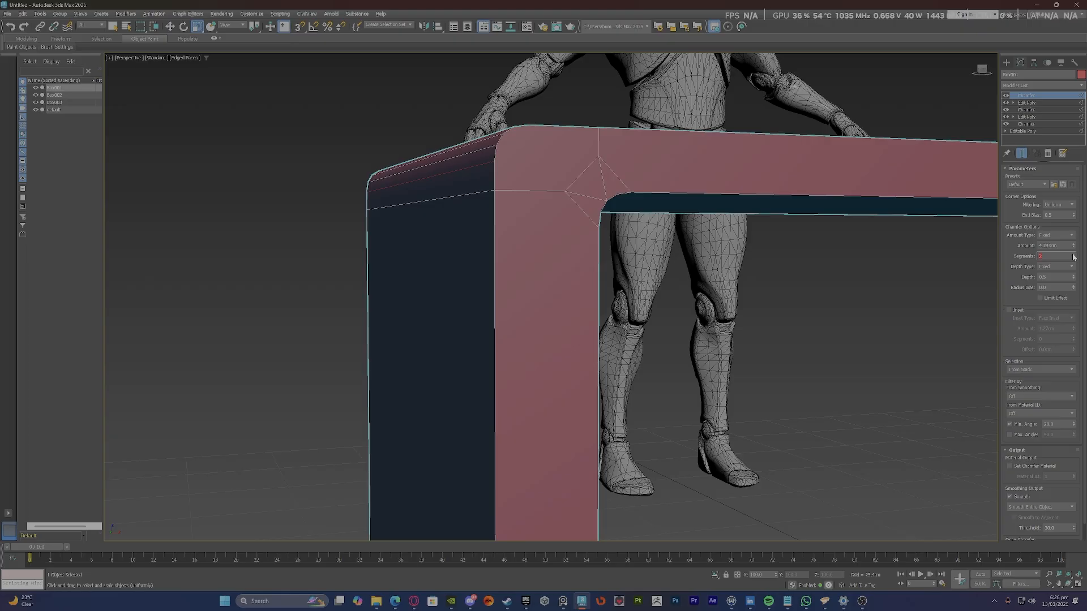
Deselect the desk and examine the rounded corner between the desktop and the side leg.
scroll(529, 160, down, 3)
alt+middle_drag(529, 163, 492, 171)
scroll(641, 117, up, 5)
click(500, 257)
scroll(500, 257, down, 3)
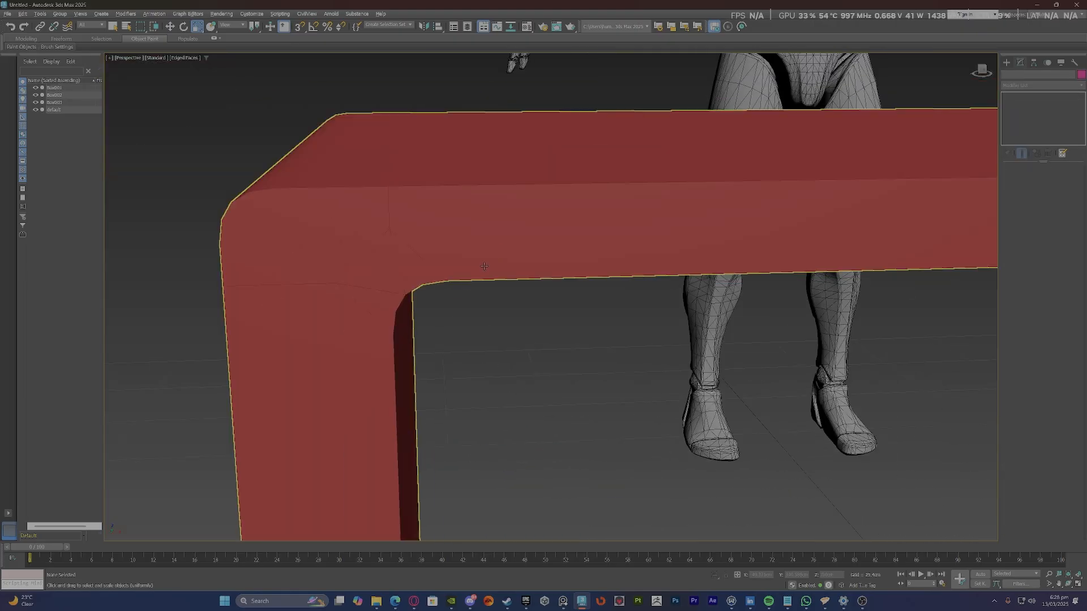
Increase the Chamfer modifier's segments on the side leg's corners and deselect the desk to check the curve.
click(453, 262)
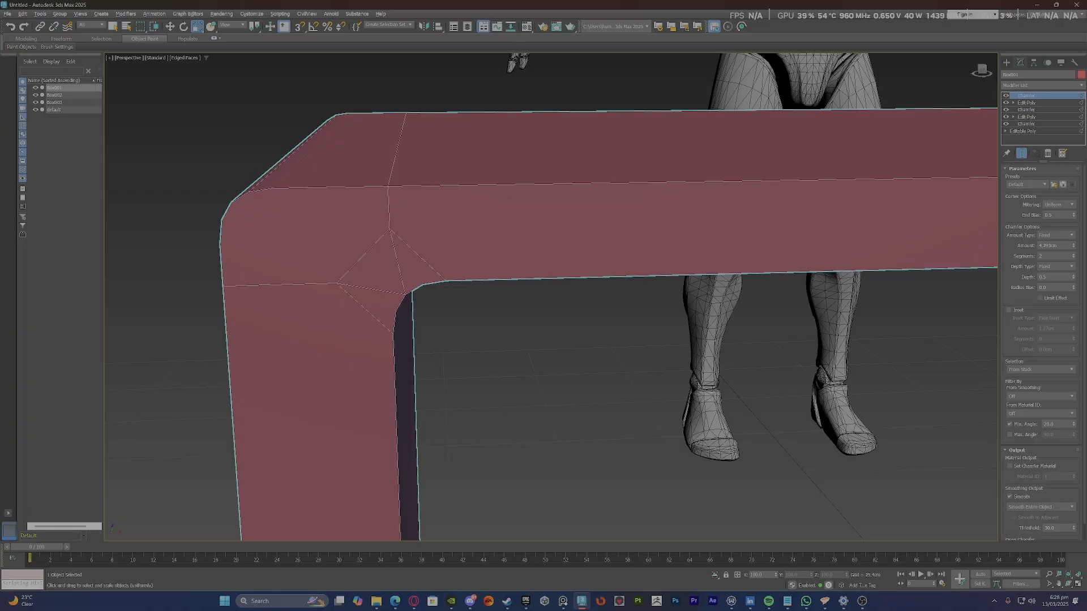
click(1073, 254)
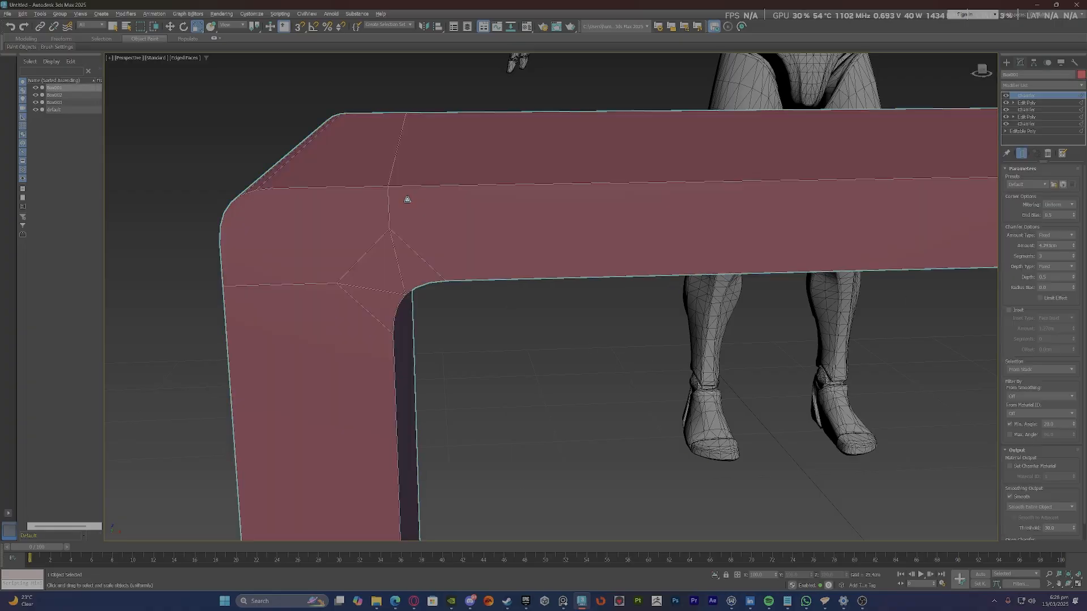
scroll(407, 200, down, 2)
scroll(407, 201, down, 3)
mouse_move(408, 201)
alt+middle_down()
mouse_move(440, 204)
mouse_move(398, 177)
mouse_move(407, 180)
alt+middle_up()
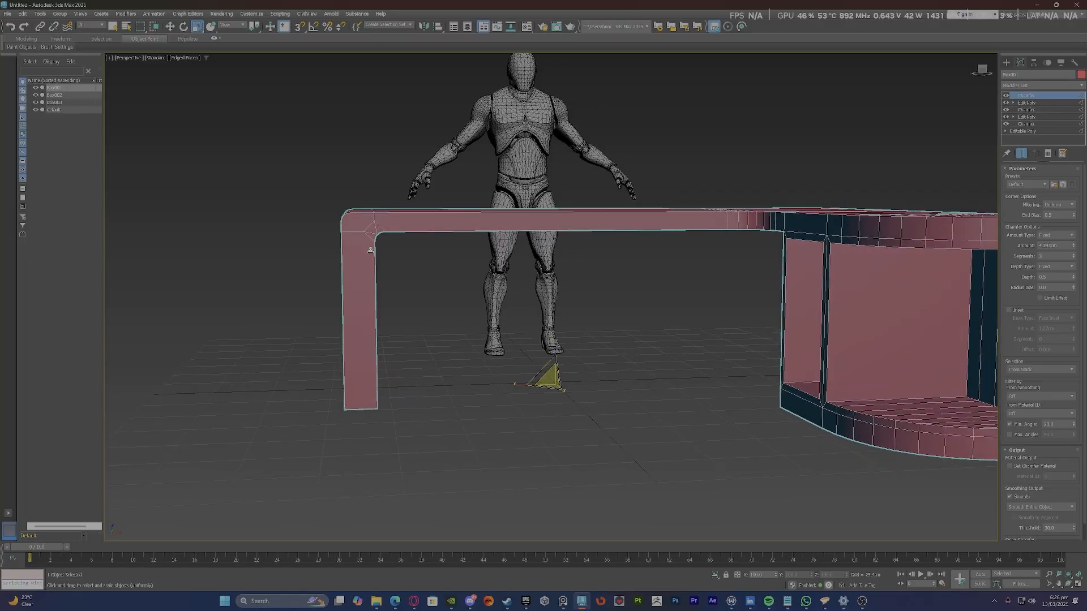
scroll(400, 243, up, 2)
click(405, 244)
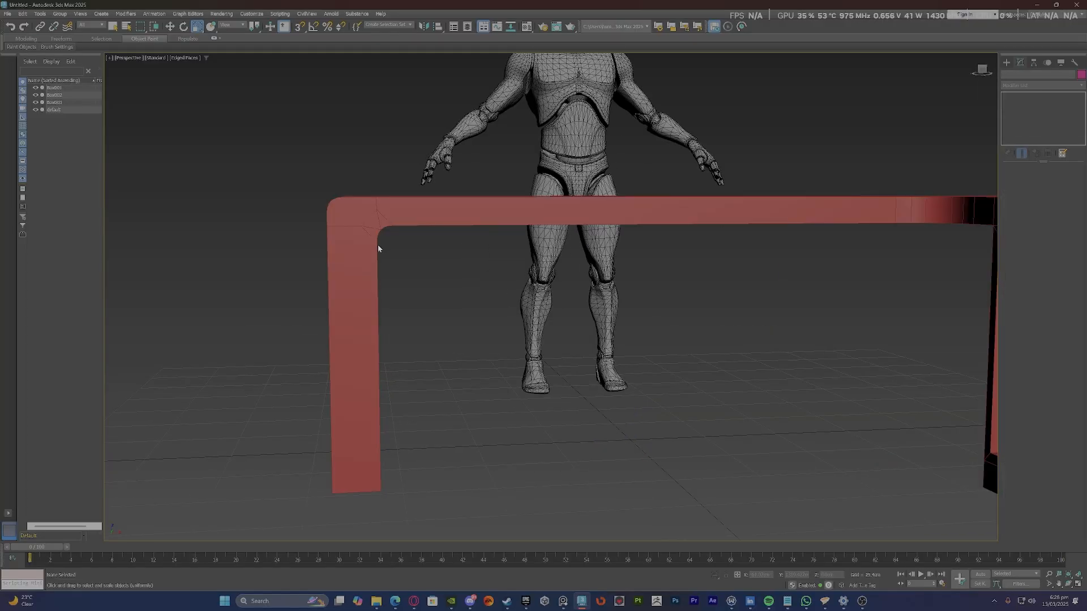
click(377, 247)
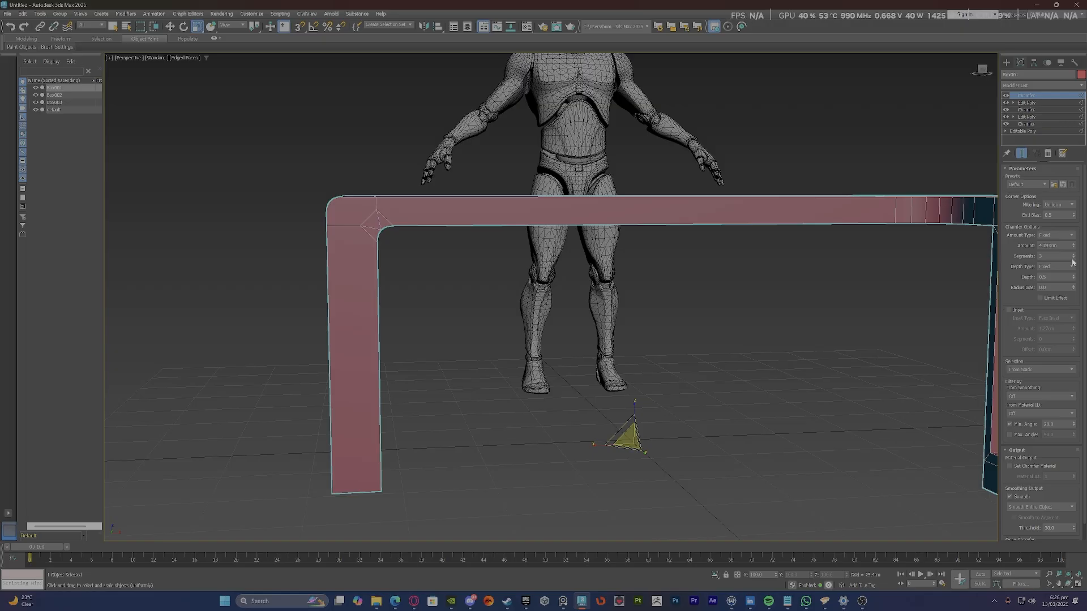
click(456, 273)
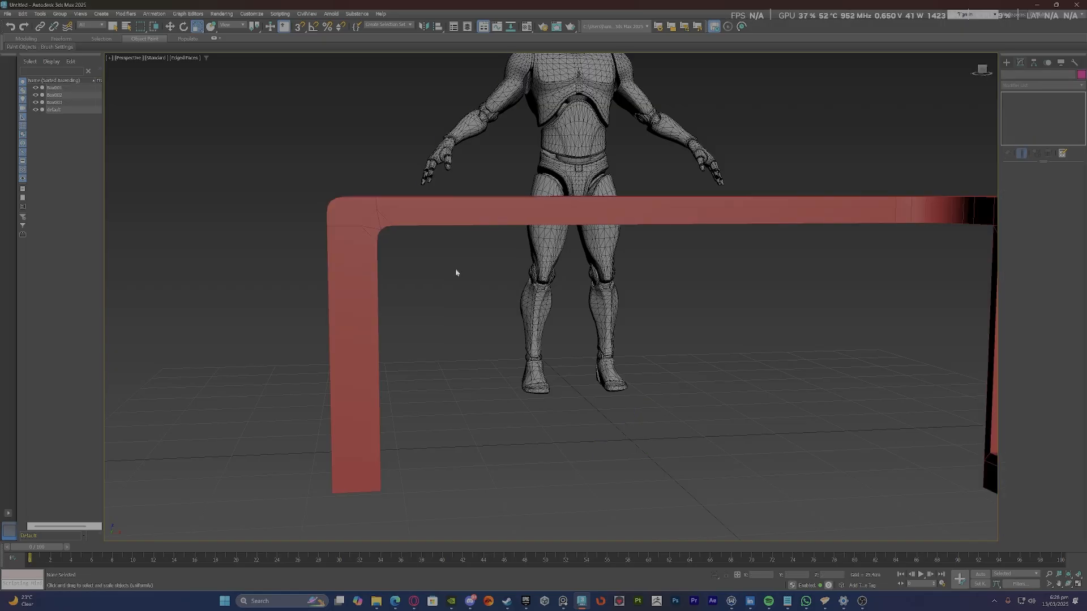
Hide the edge overlay and examine how smooth the inner and outer leg corners look up close and at a distance.
key(F4)
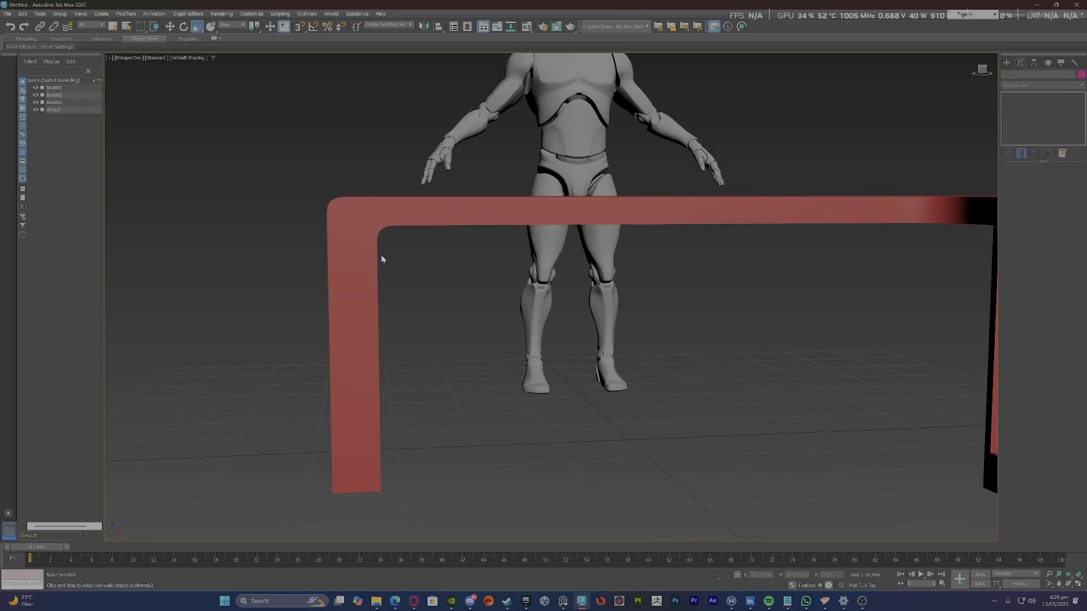
scroll(379, 234, up, 5)
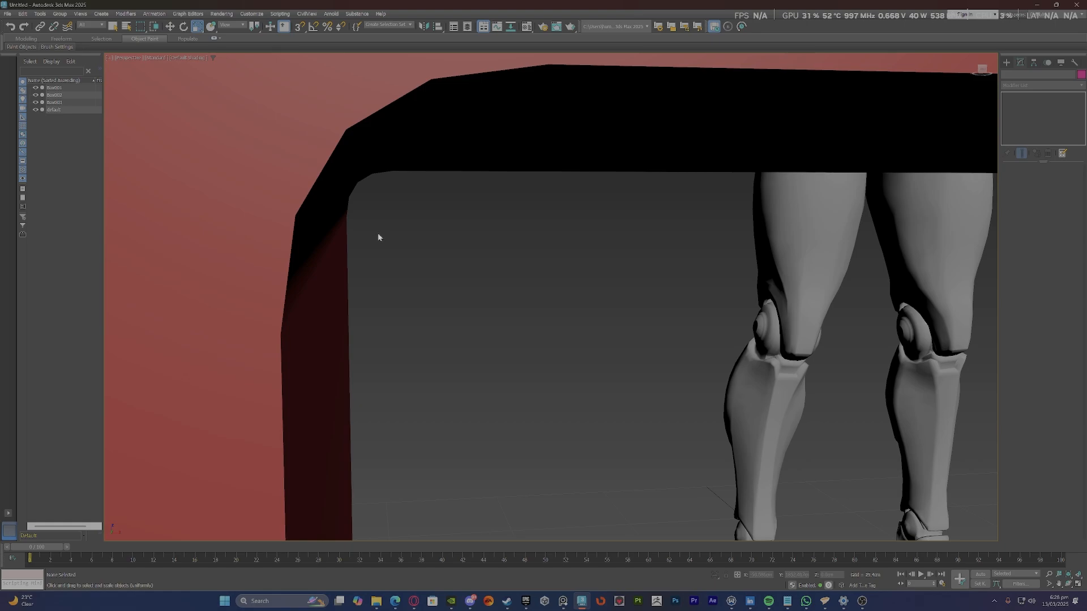
scroll(378, 237, down, 4)
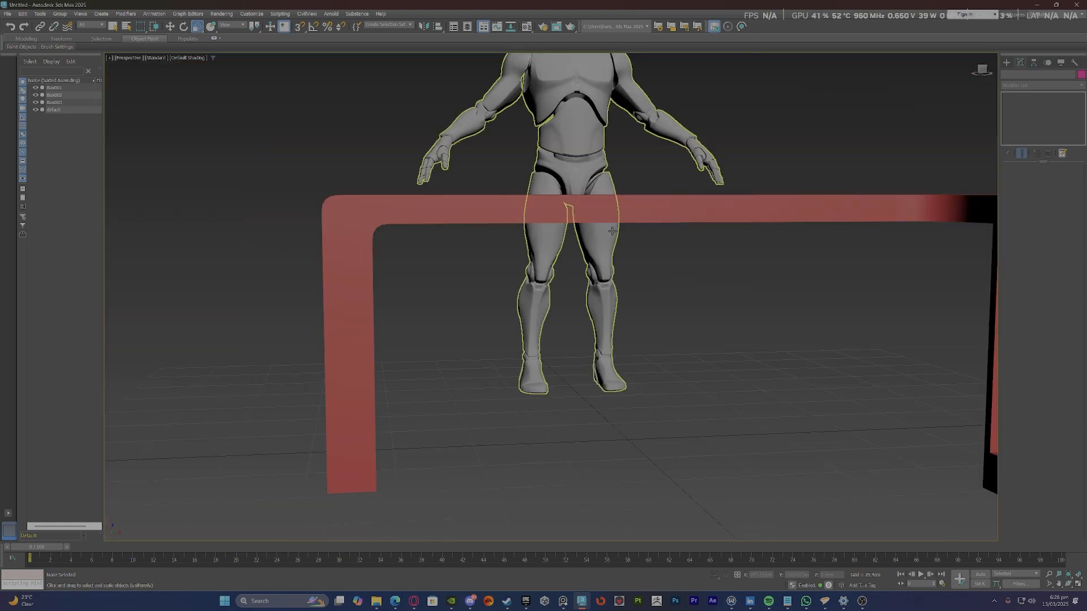
scroll(380, 225, up, 6)
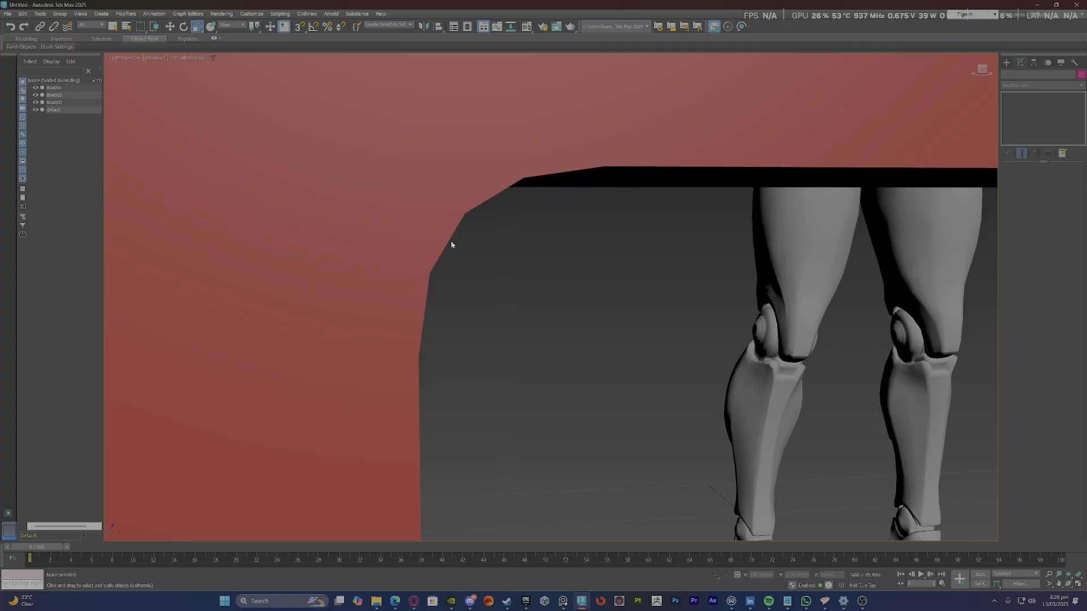
scroll(451, 240, down, 10)
scroll(444, 244, up, 6)
scroll(476, 256, up, 6)
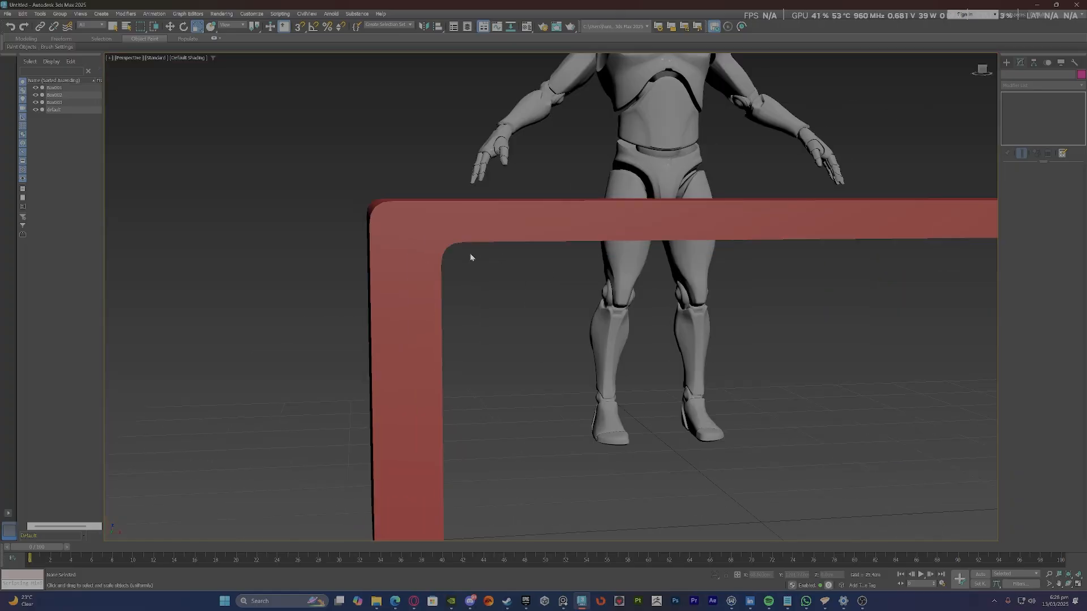
scroll(380, 228, down, 4)
scroll(323, 240, up, 3)
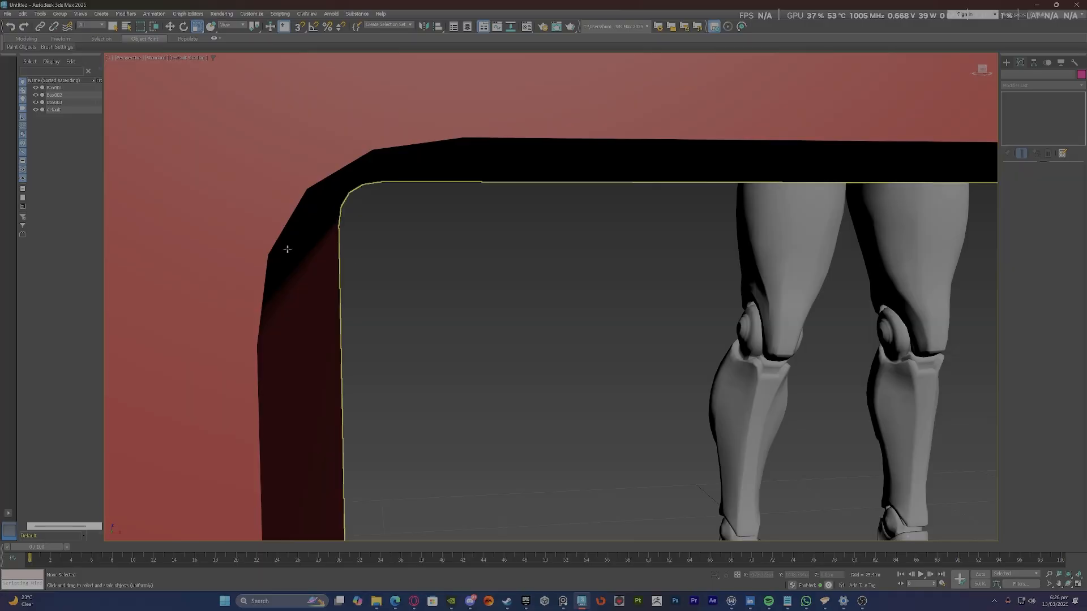
Select the desk again and further increase the Chamfer segments for smoother leg corners.
click(662, 133)
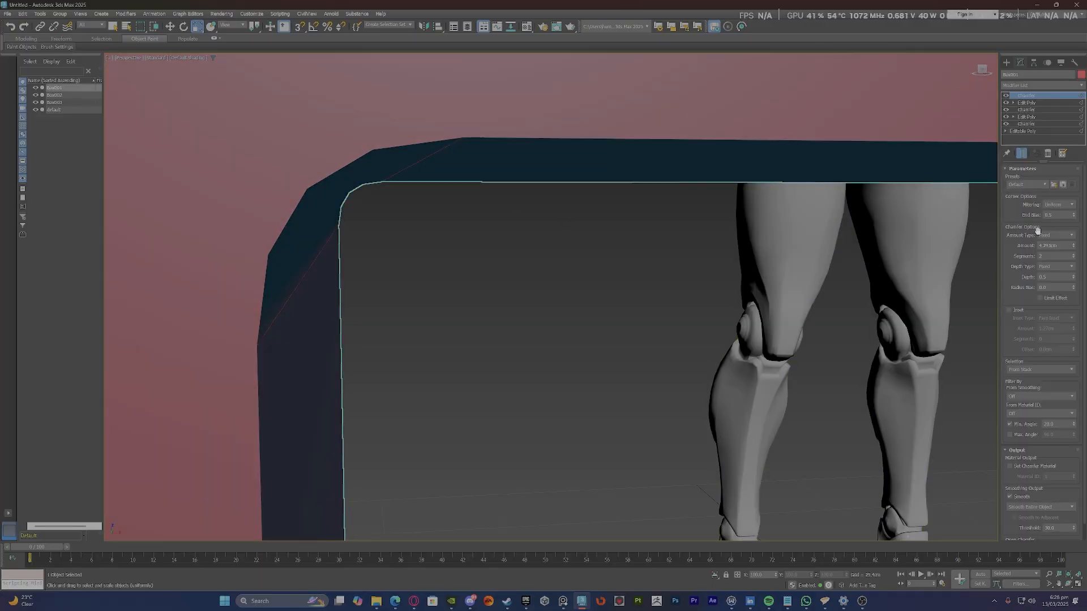
click(1073, 254)
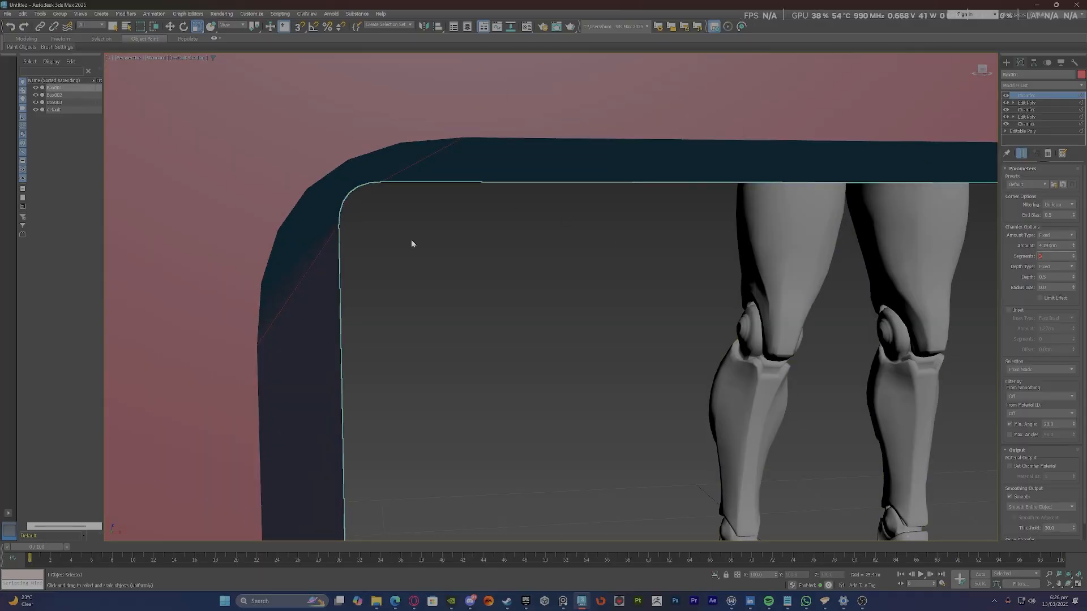
scroll(416, 231, down, 8)
scroll(417, 231, up, 3)
Add an Edit Poly modifier above the Chamfer and show the edged faces again.
click(1041, 85)
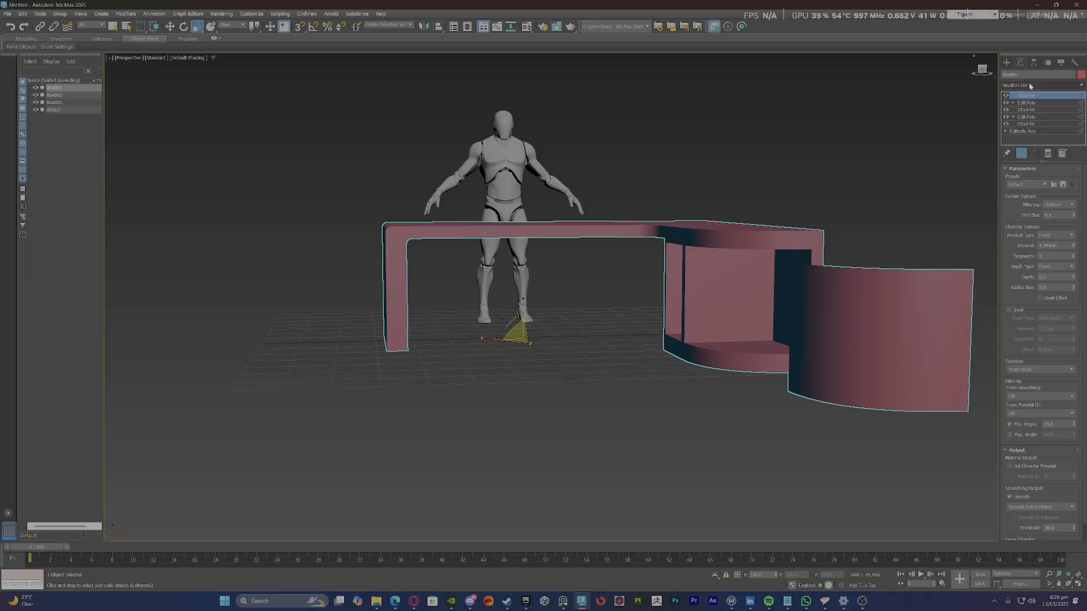
text(ed)
click(1019, 128)
key(F4)
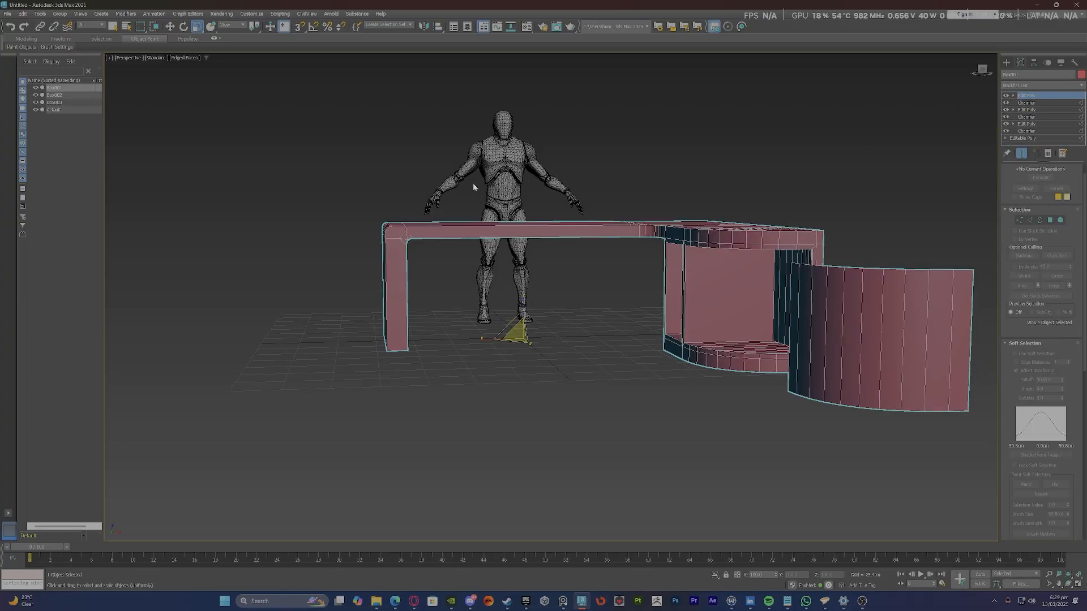
Target-weld the two stray vertices on the leg corner's front face onto the desktop's top edge and the leg's outer edge.
scroll(463, 202, up, 8)
key(1)
scroll(498, 201, down, 3)
click(509, 235)
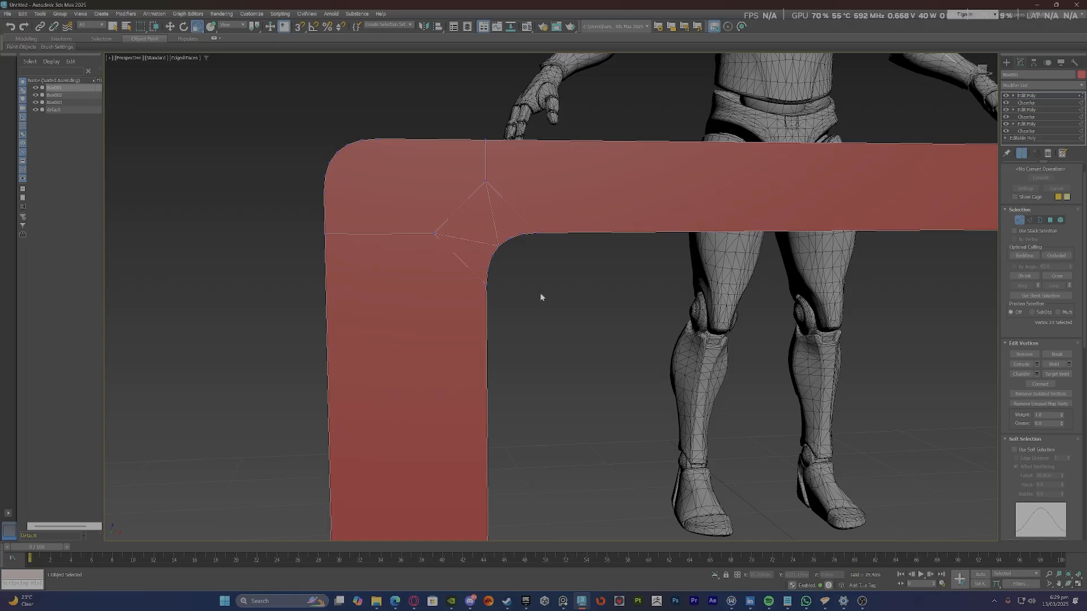
alt+middle_drag(606, 381, 647, 396)
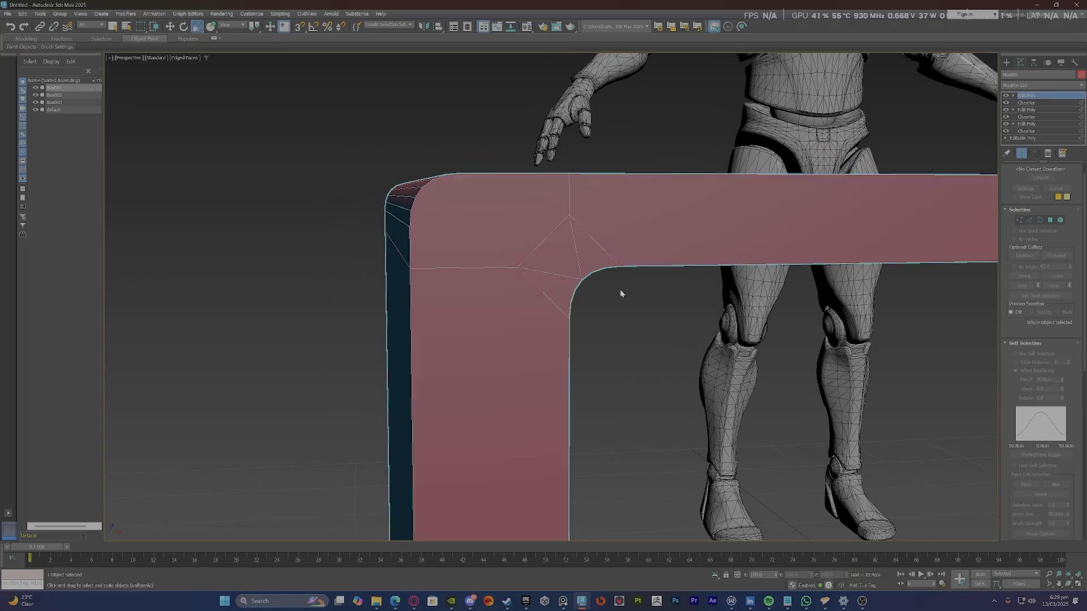
click(1057, 374)
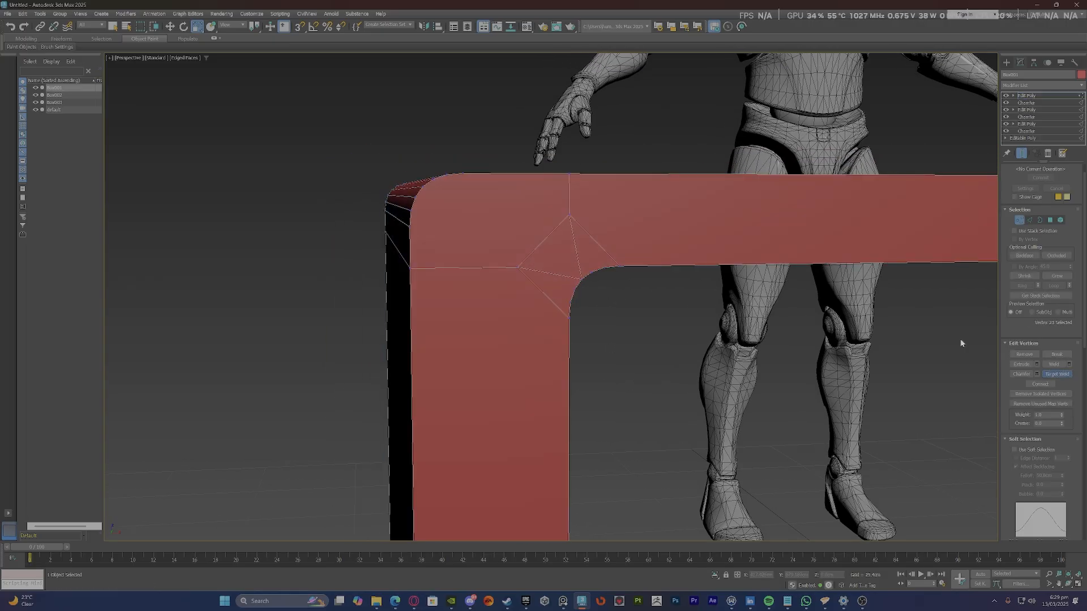
click(569, 216)
click(570, 177)
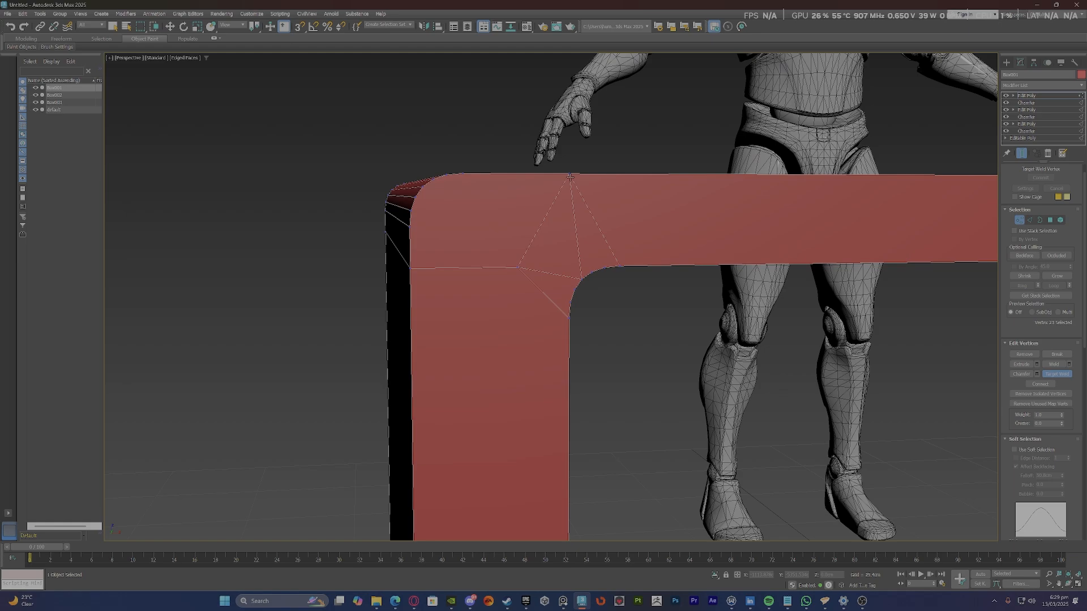
click(516, 272)
click(411, 268)
key(1)
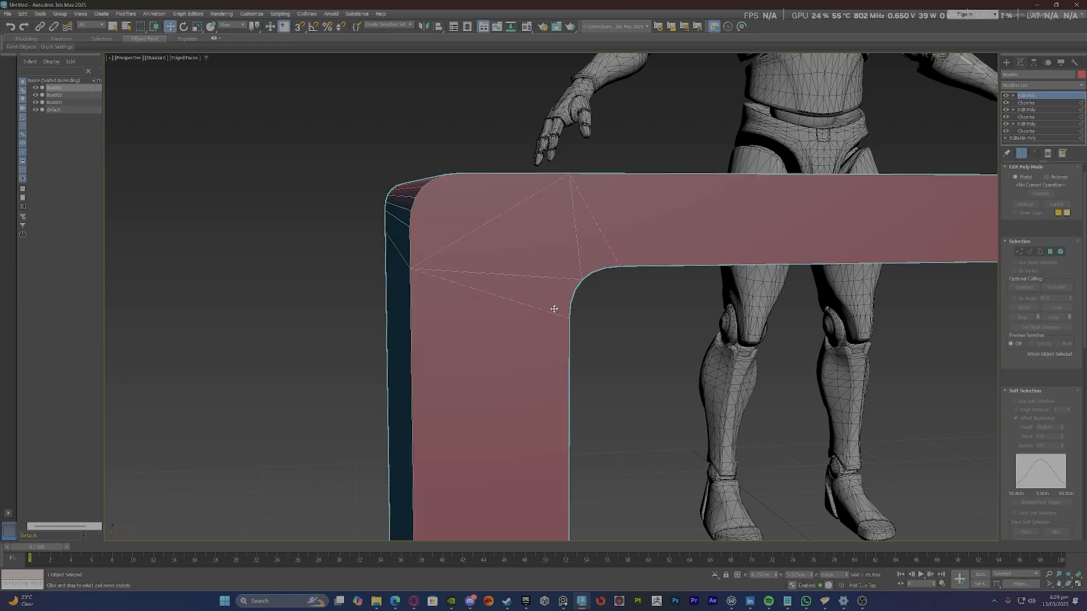
Connect the inner curve's vertices to the welded vertices on the leg's outer edge and the desktop's top edge.
key(1)
ctrl+click(571, 279)
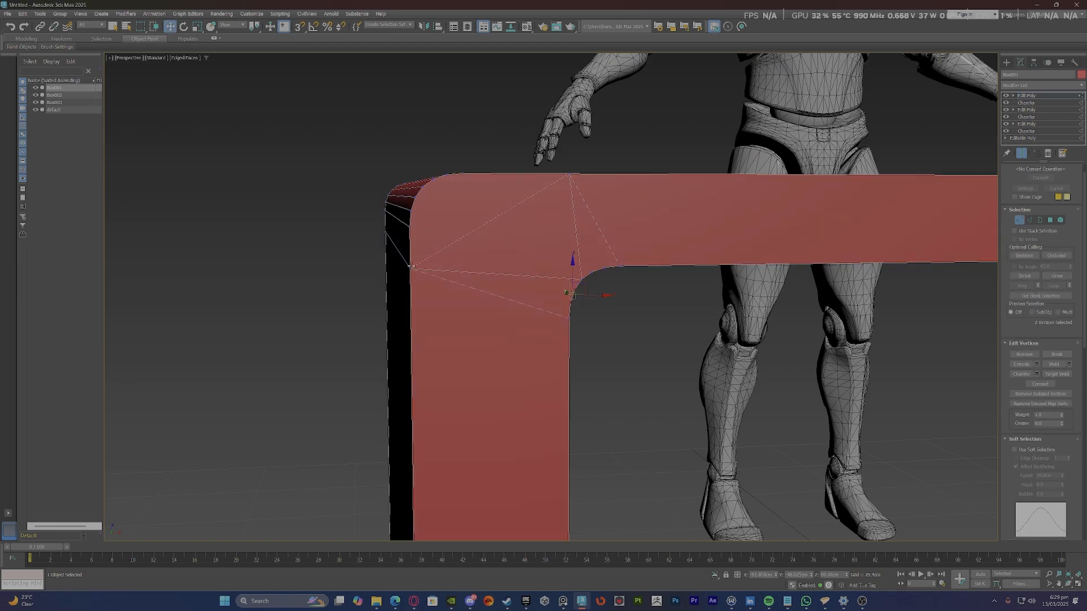
click(1039, 385)
ctrl+click(571, 177)
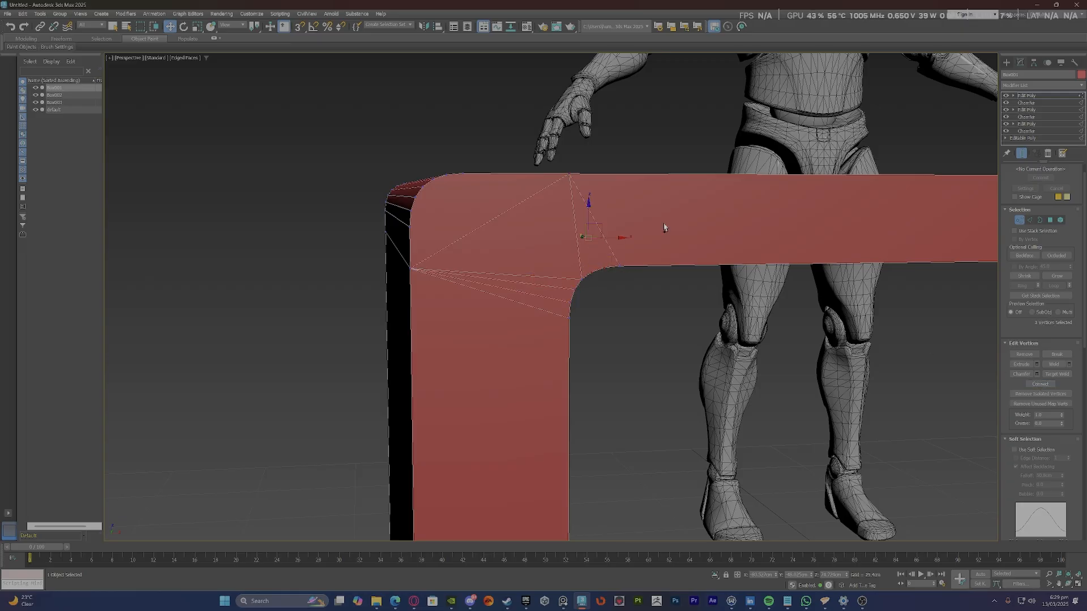
Remove the diagonal edge running across the corner's front face between the two welded vertices.
key(2)
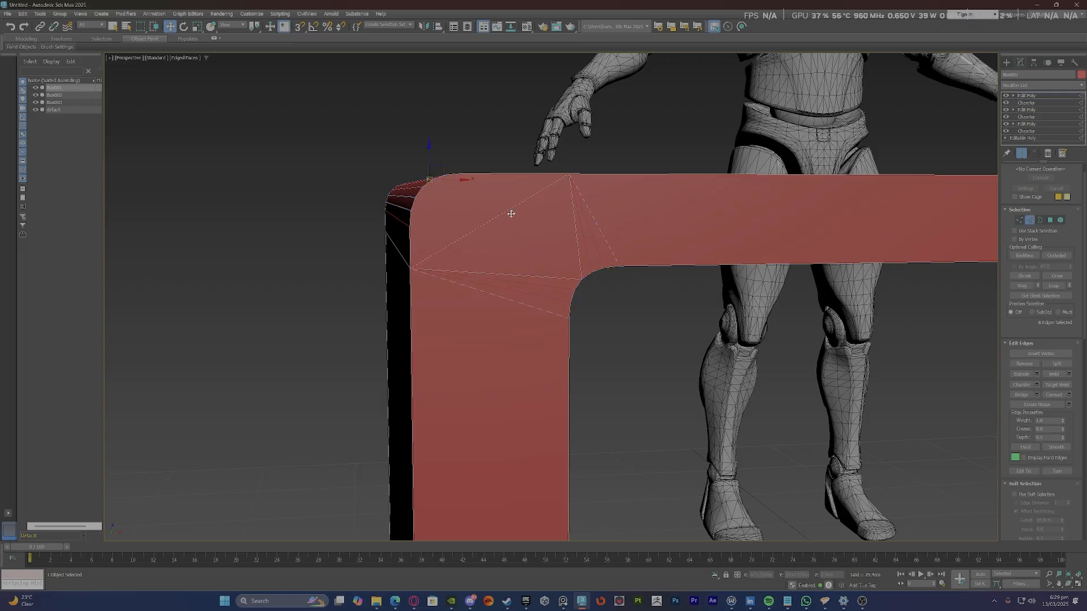
click(511, 213)
click(721, 204)
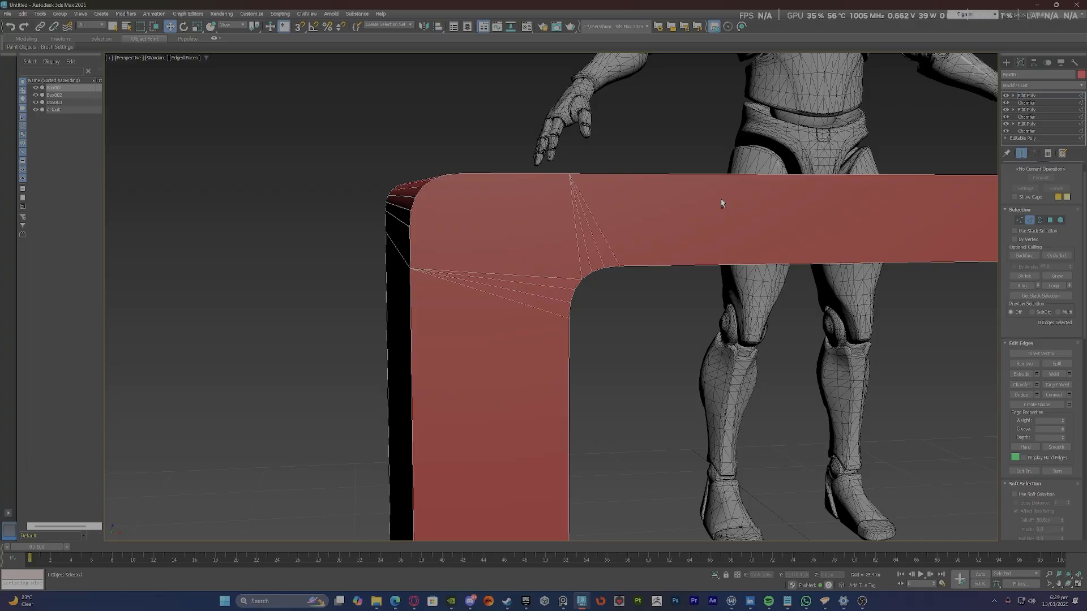
Connect the outer rounded corner's vertices to the middle vertex of the inner curve on the front face.
key(1)
click(410, 224)
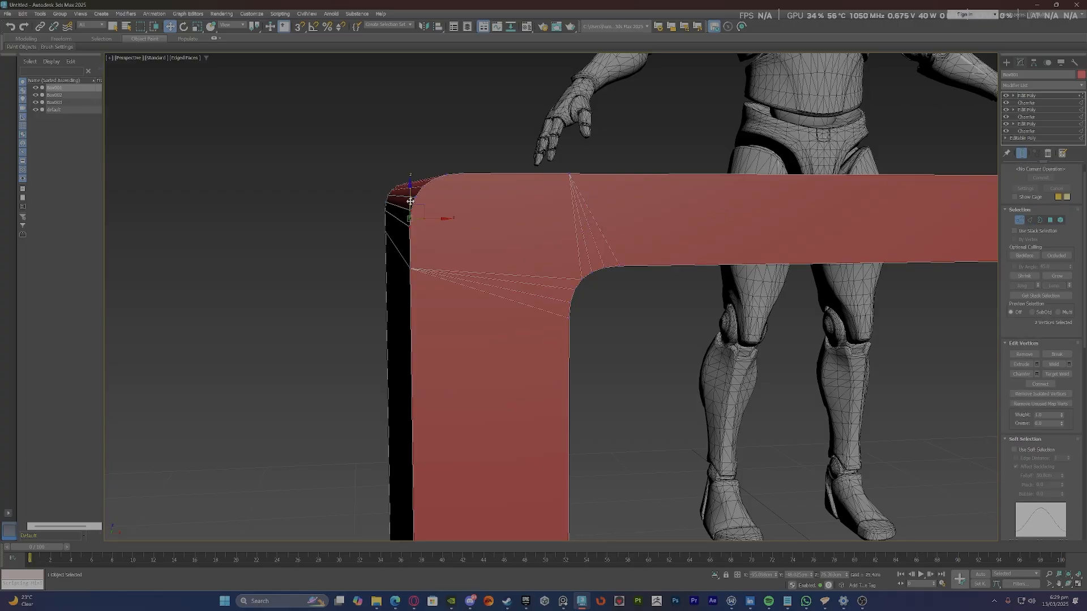
ctrl+click(584, 276)
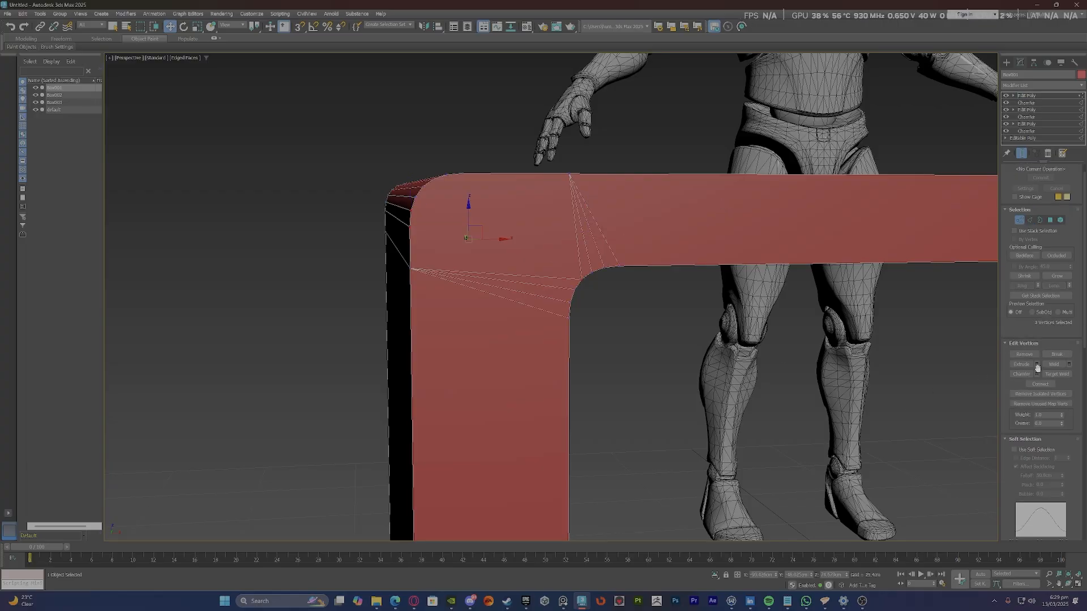
click(1048, 385)
alt+click(575, 294)
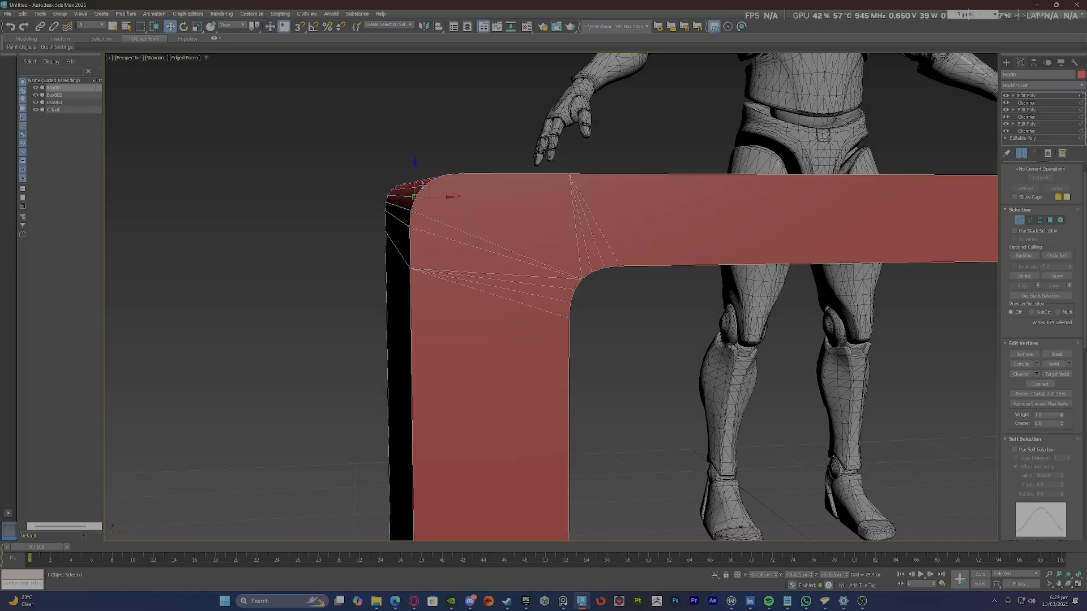
ctrl+click(430, 187)
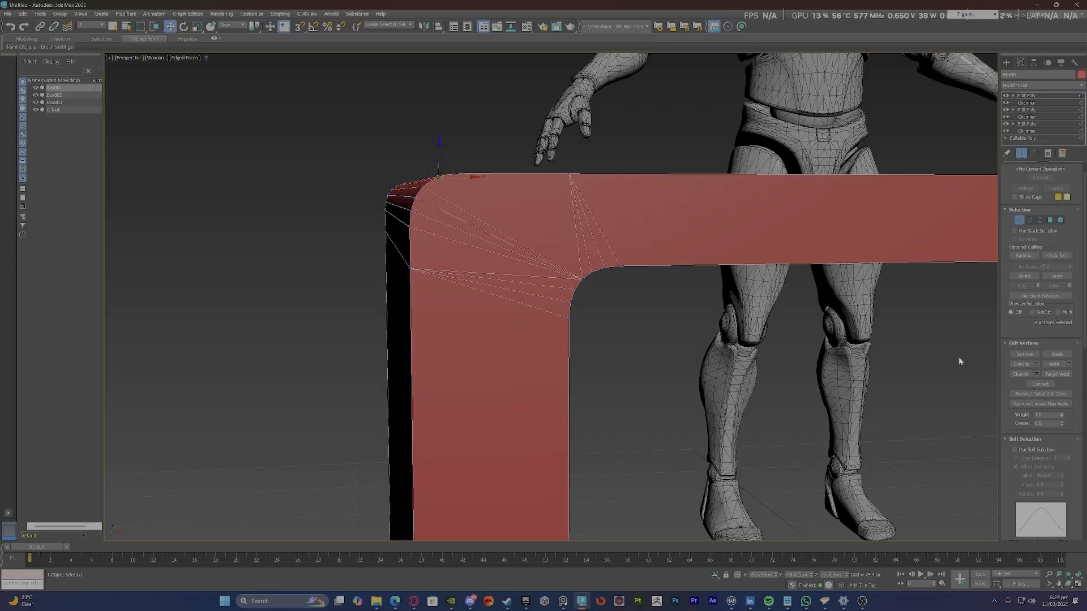
ctrl+click(578, 277)
alt+click(583, 281)
Examine the fanned edges on the leg corner's front face and the outer side from several angles.
scroll(397, 240, down, 6)
mouse_move(398, 241)
alt+middle_down()
mouse_move(429, 244)
mouse_move(403, 245)
mouse_move(404, 229)
alt+middle_up()
scroll(401, 235, up, 4)
scroll(401, 236, up, 2)
scroll(404, 228, up, 5)
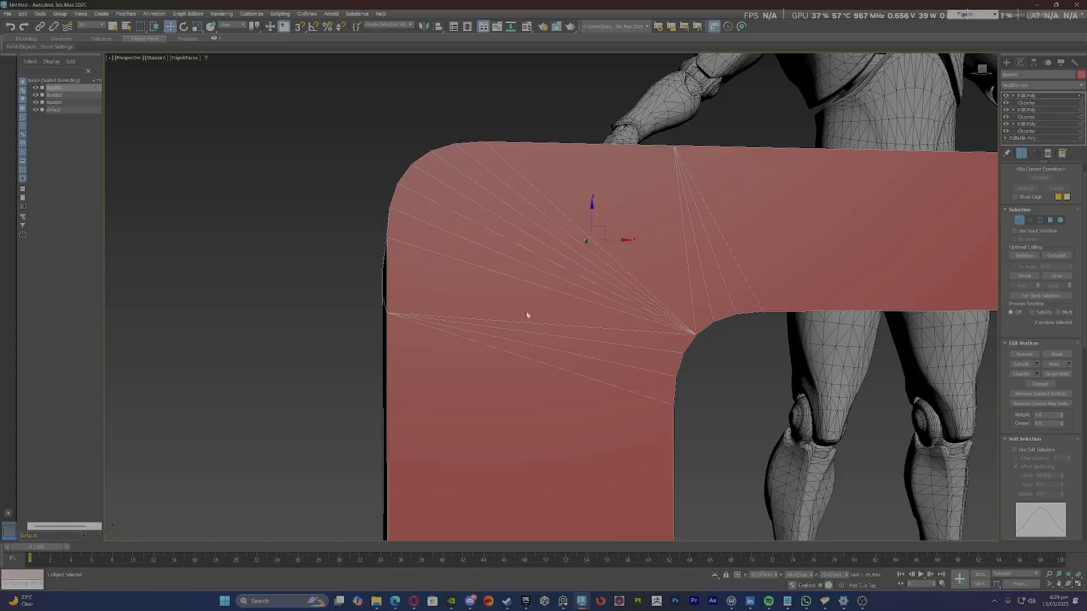
scroll(529, 315, down, 5)
scroll(673, 266, up, 5)
scroll(673, 266, down, 5)
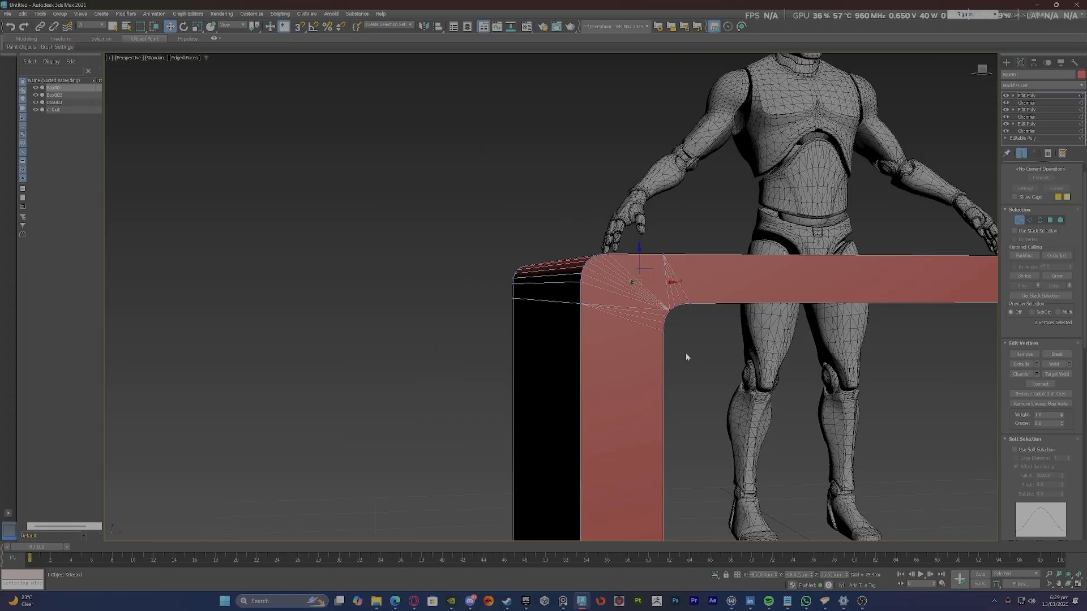
alt+middle_drag(687, 361, 702, 365)
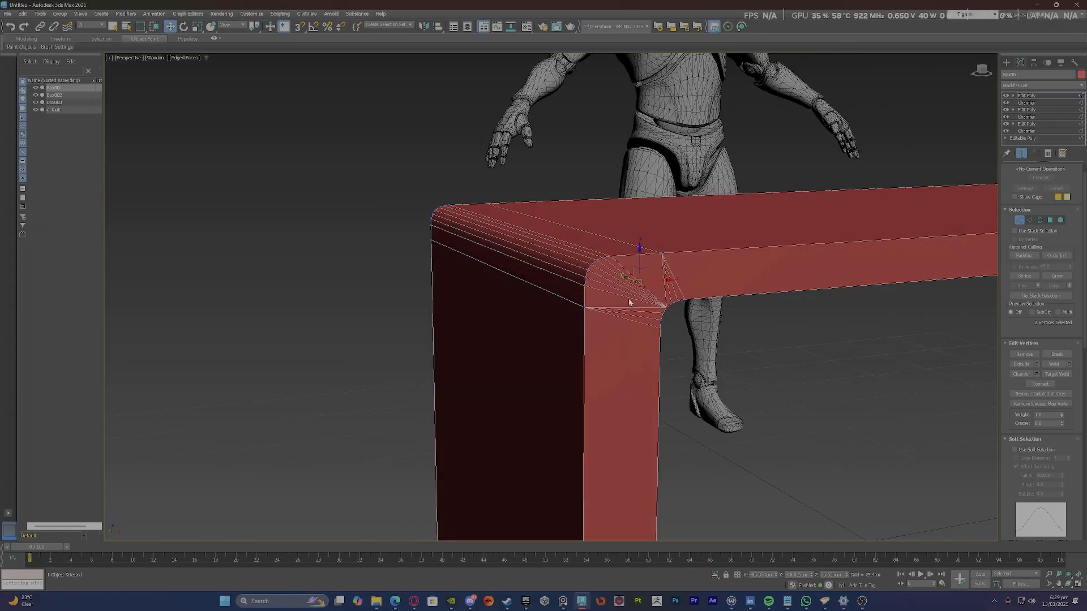
alt+middle_drag(629, 302, 623, 263)
scroll(602, 268, down, 3)
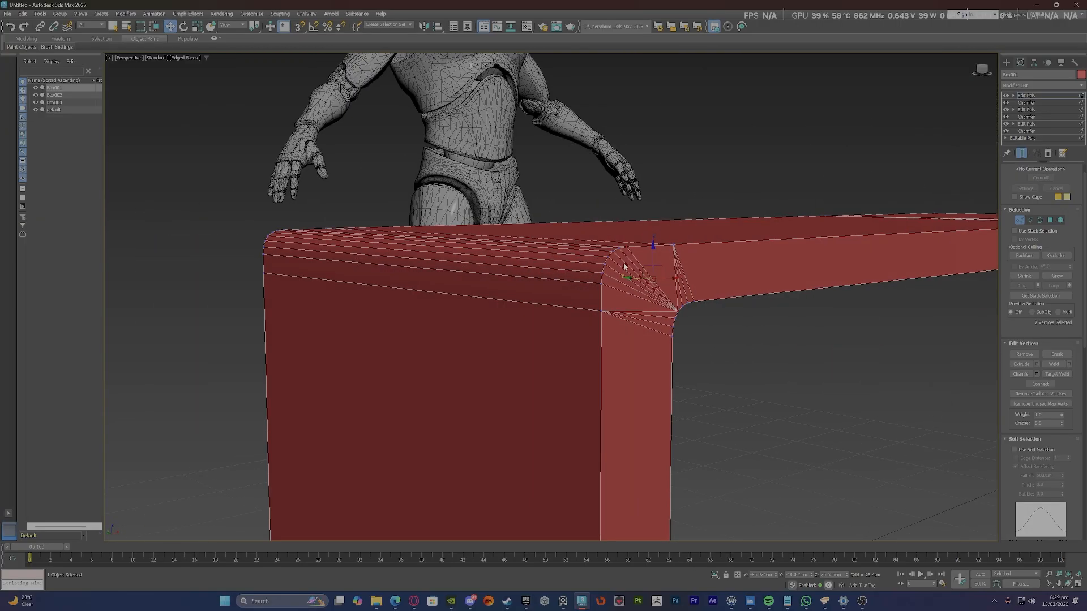
scroll(602, 269, up, 3)
scroll(596, 276, up, 2)
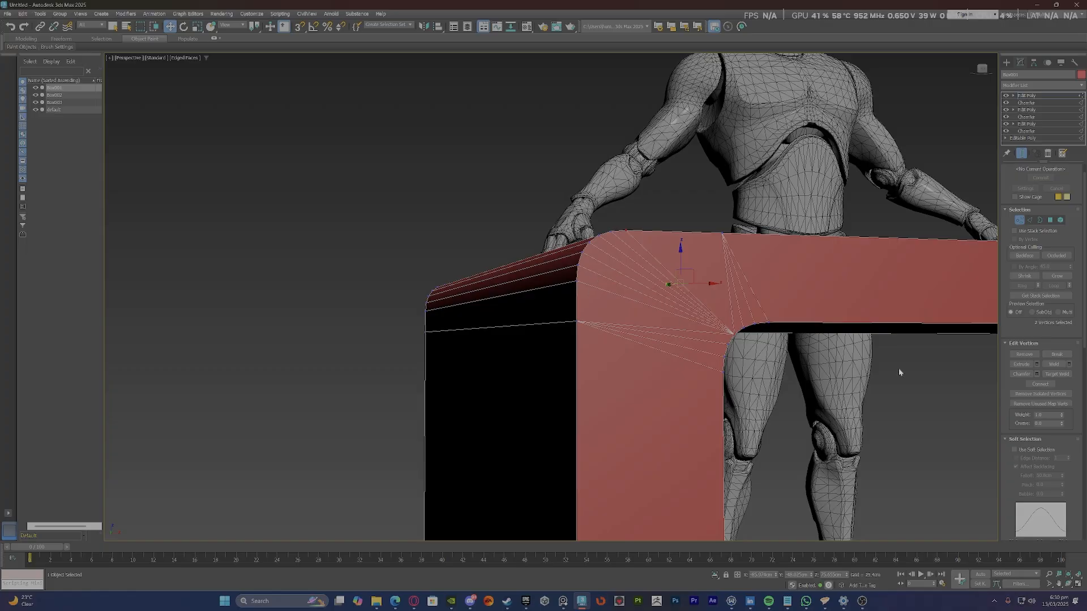
Try to weld the front face's outer-edge vertex to the vertex above it where the leg's rounded corner ends.
click(574, 321)
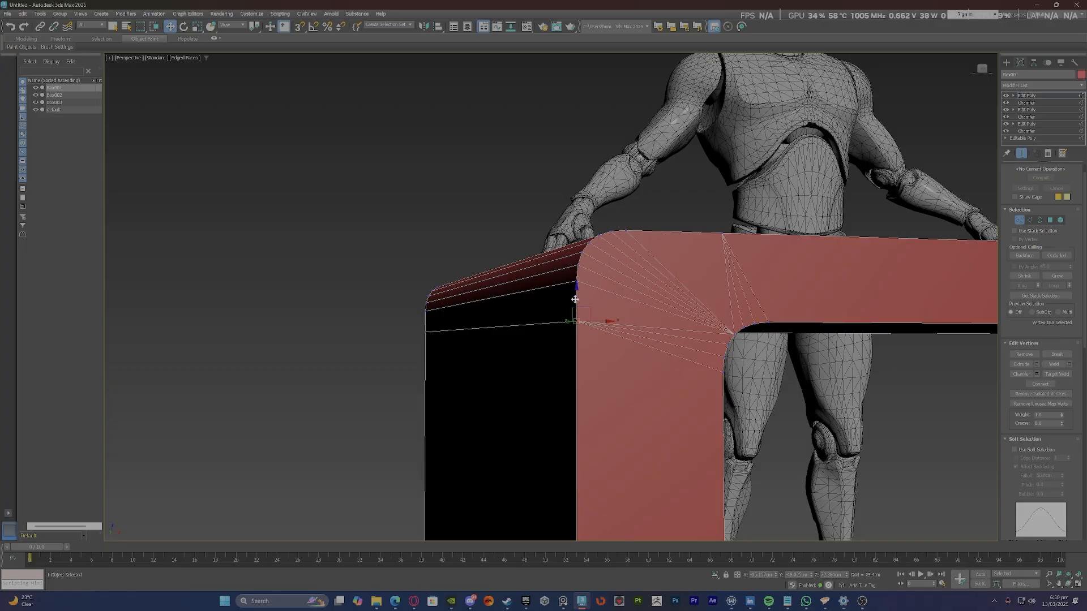
scroll(535, 295, up, 4)
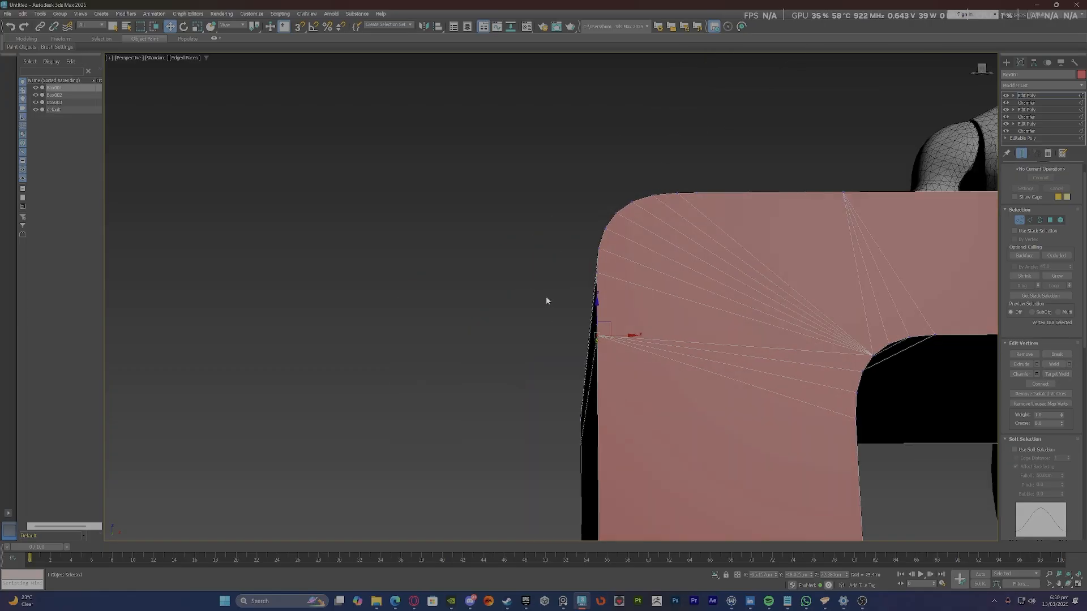
scroll(549, 303, down, 3)
click(1057, 373)
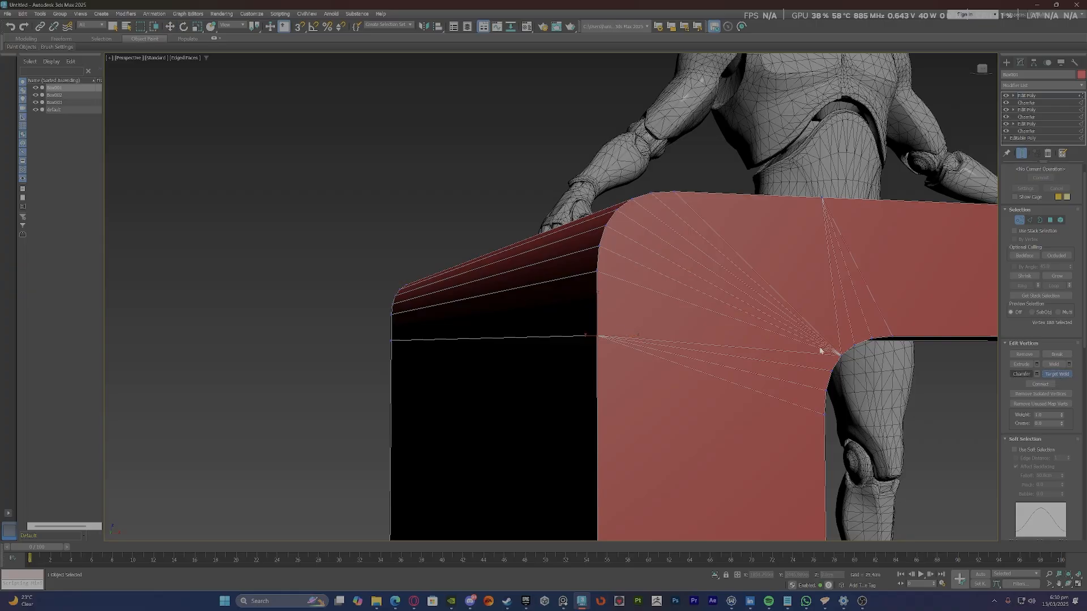
click(598, 333)
click(598, 272)
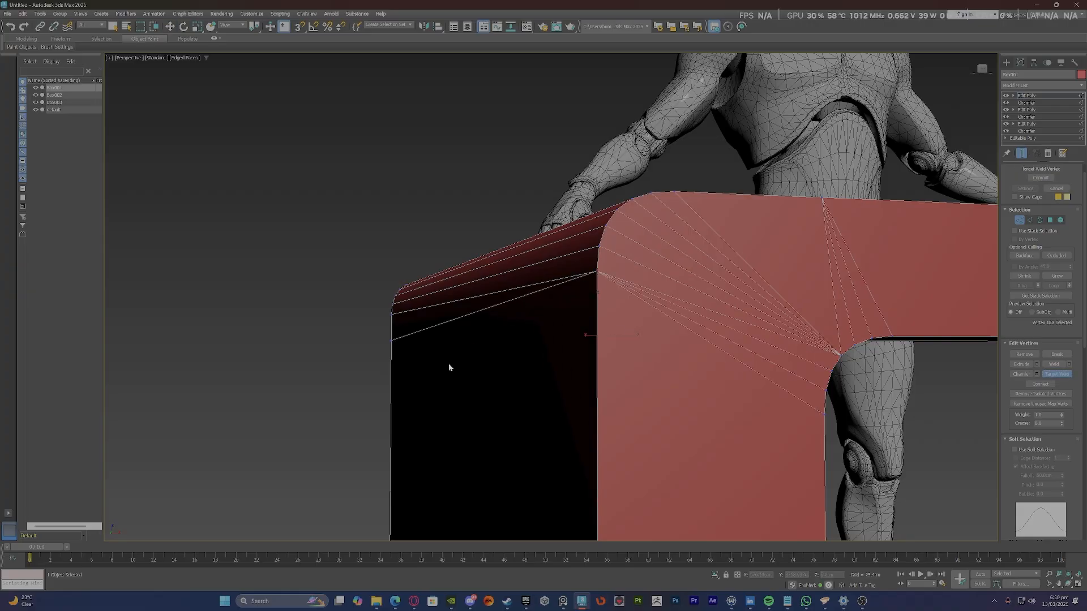
key(ctrl+z)
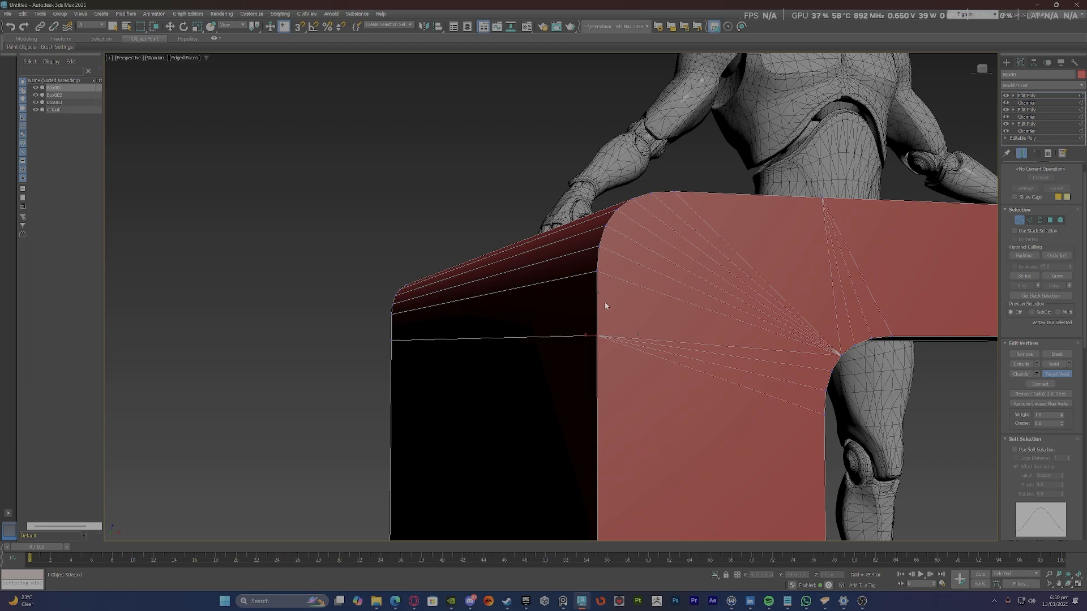
Weld the two loose vertices on the leg corner's back face to the outer-edge vertex and the desktop's top-edge vertex.
scroll(605, 301, down, 4)
alt+middle_drag(713, 315, 631, 274)
scroll(632, 276, down, 4)
alt+middle_drag(650, 330, 615, 321)
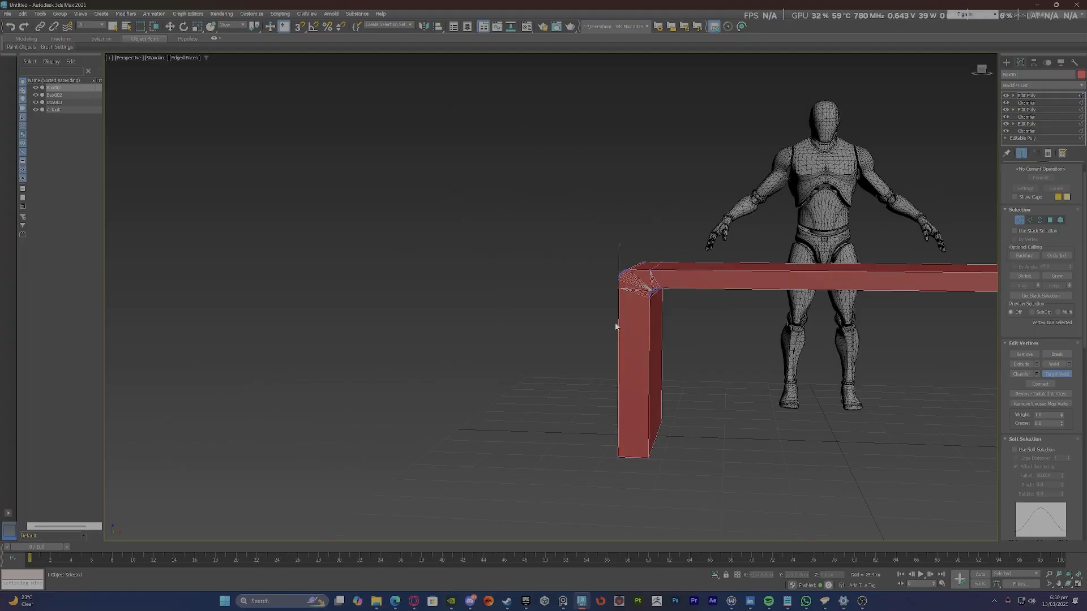
scroll(648, 271, up, 4)
alt+middle_drag(649, 273, 545, 288)
scroll(703, 279, down, 4)
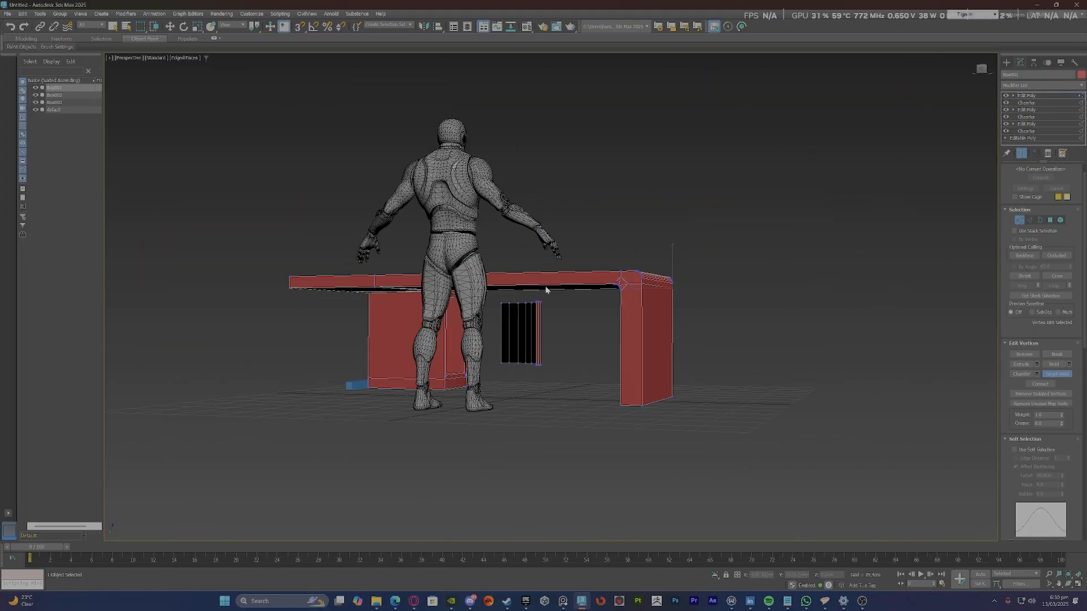
scroll(633, 277, up, 8)
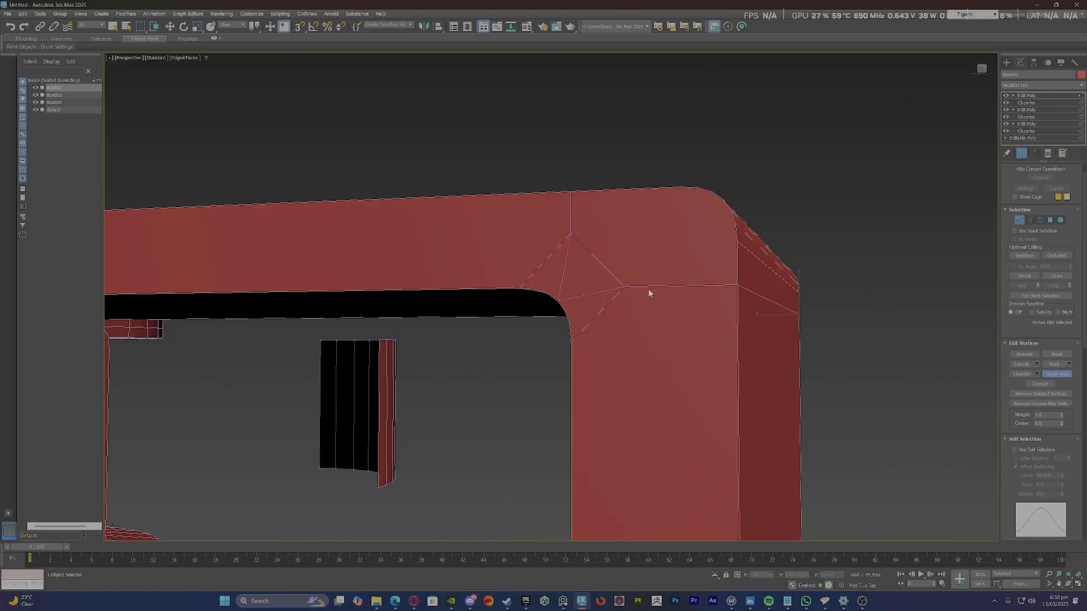
click(734, 287)
alt+middle_drag(590, 249, 623, 273)
scroll(649, 260, up, 3)
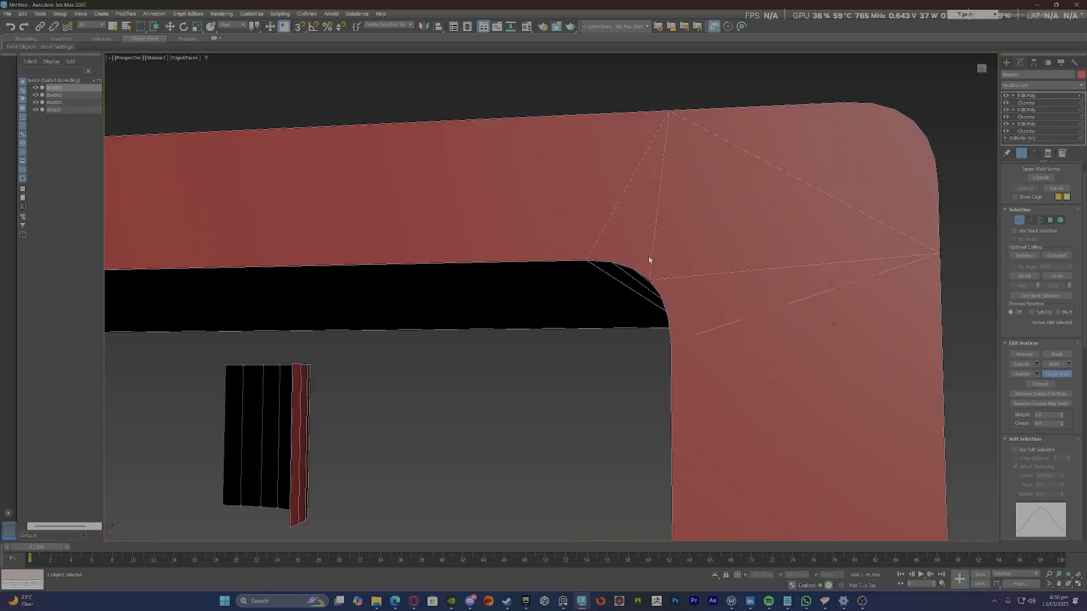
Connect the upper vertices of the back face's inner curve to the vertex on the desktop's top edge.
key(1)
key(1)
click(601, 265)
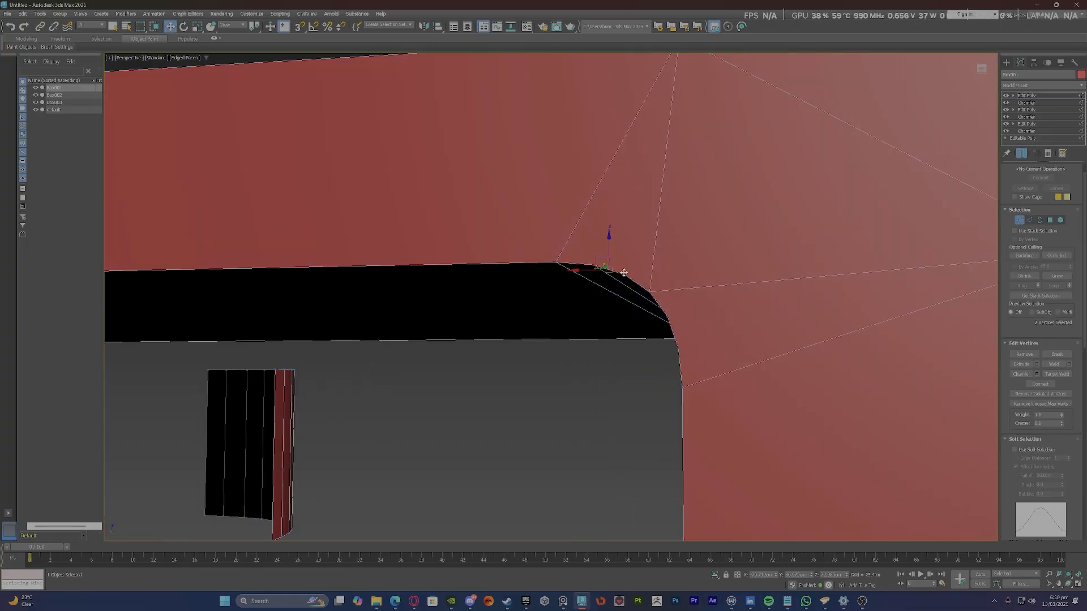
scroll(645, 196, down, 2)
ctrl+click(646, 168)
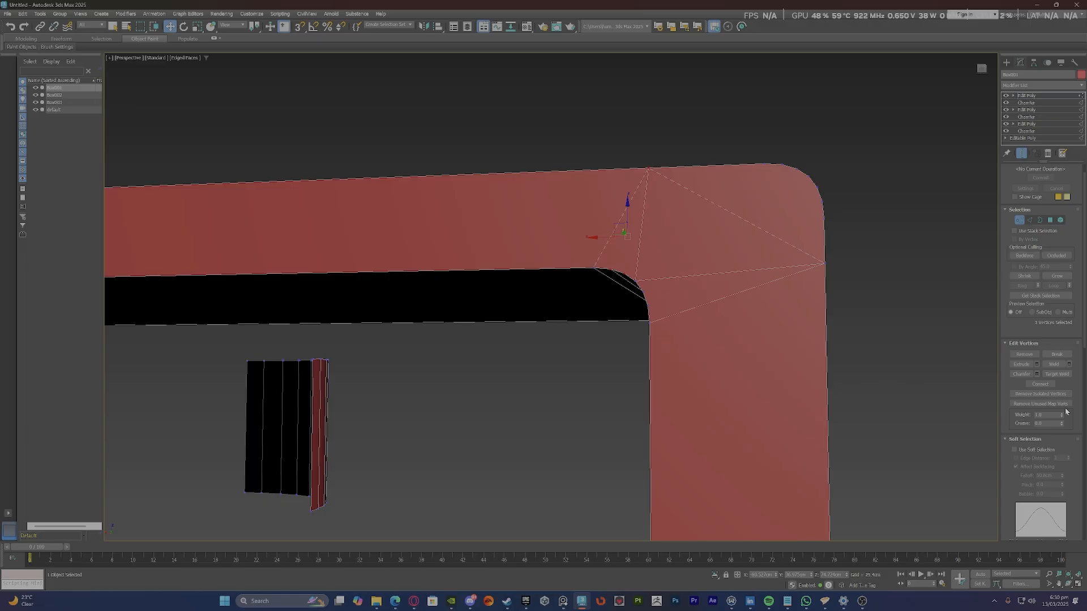
click(1026, 384)
Connect the inner curve's lower vertices to the leg's outer-edge vertex on the back face and remove the diagonal edge across the corner.
click(642, 289)
ctrl+click(822, 274)
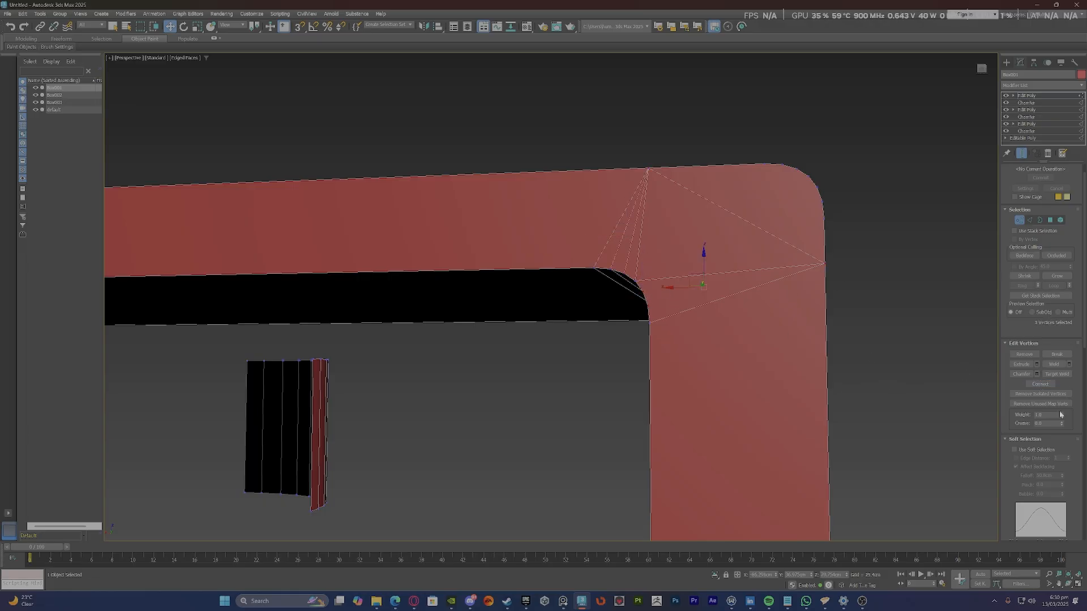
click(1036, 385)
key(2)
click(731, 214)
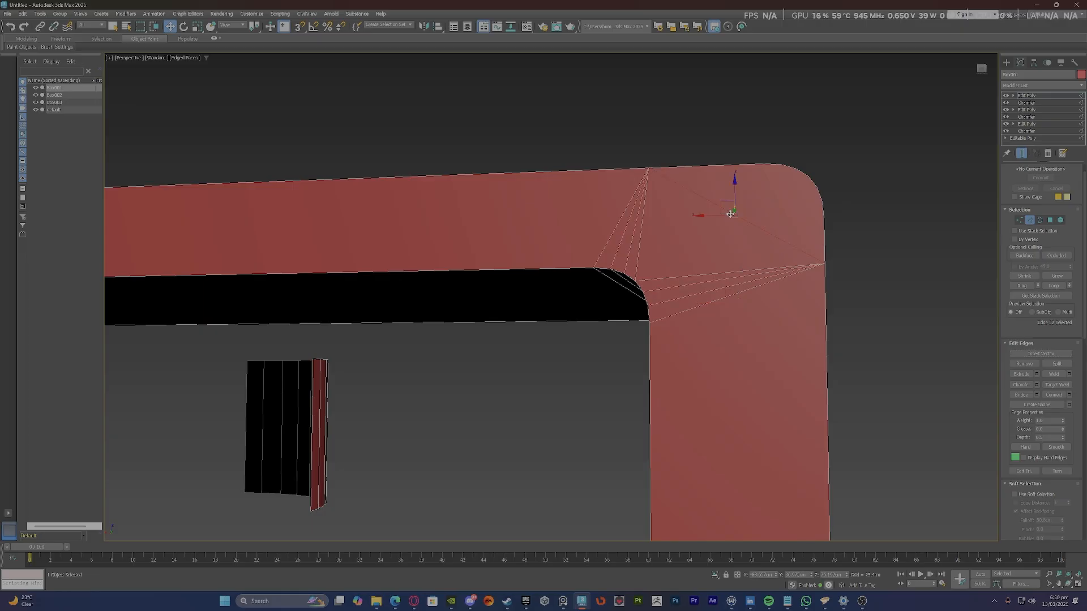
Fan the back face's rounded corner into the inner curve's middle vertex by insetting its polygon, collapsing it and target-welding the resulting vertex.
key(4)
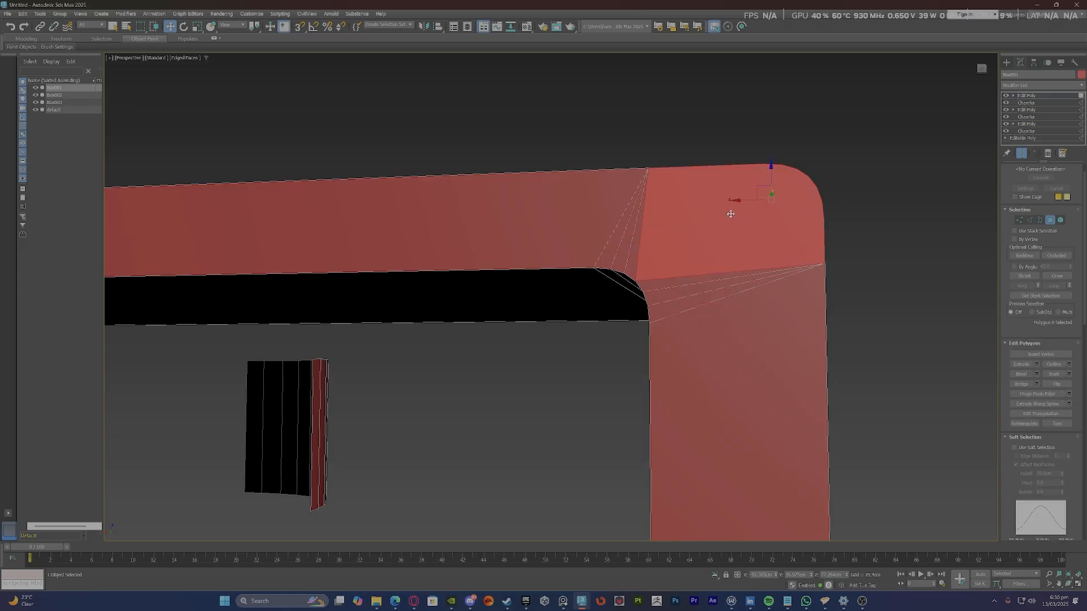
click(777, 211)
key(r)
drag(780, 205, 779, 229)
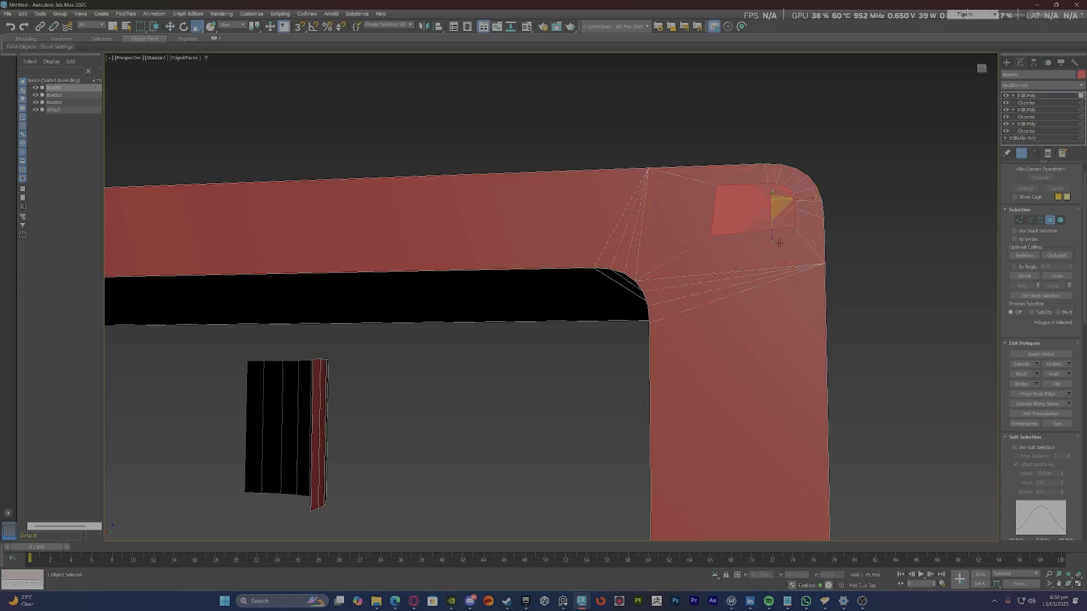
right_click(779, 243)
click(732, 168)
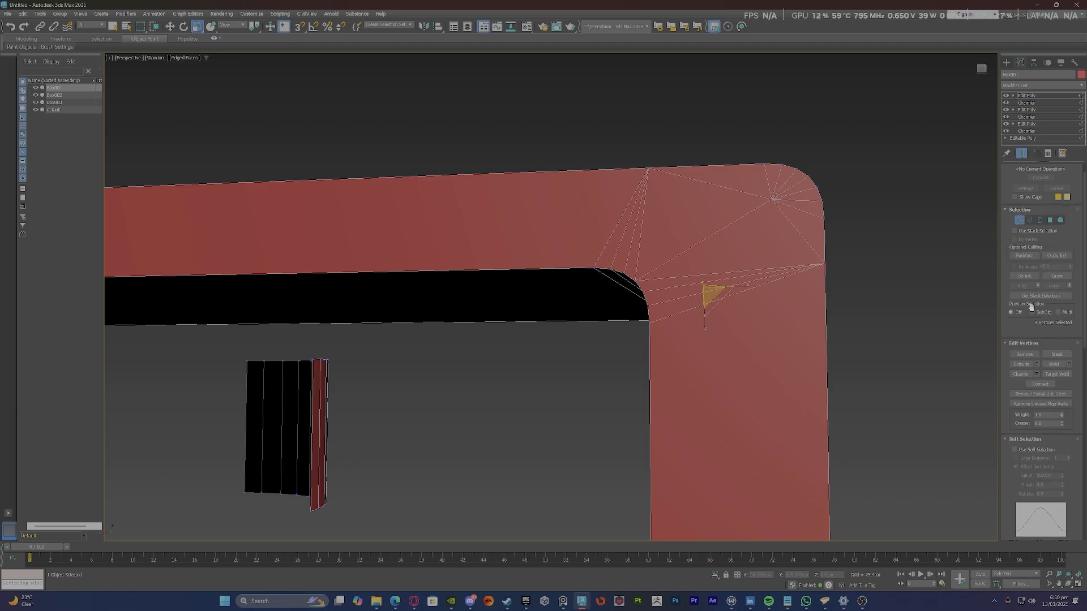
click(1057, 375)
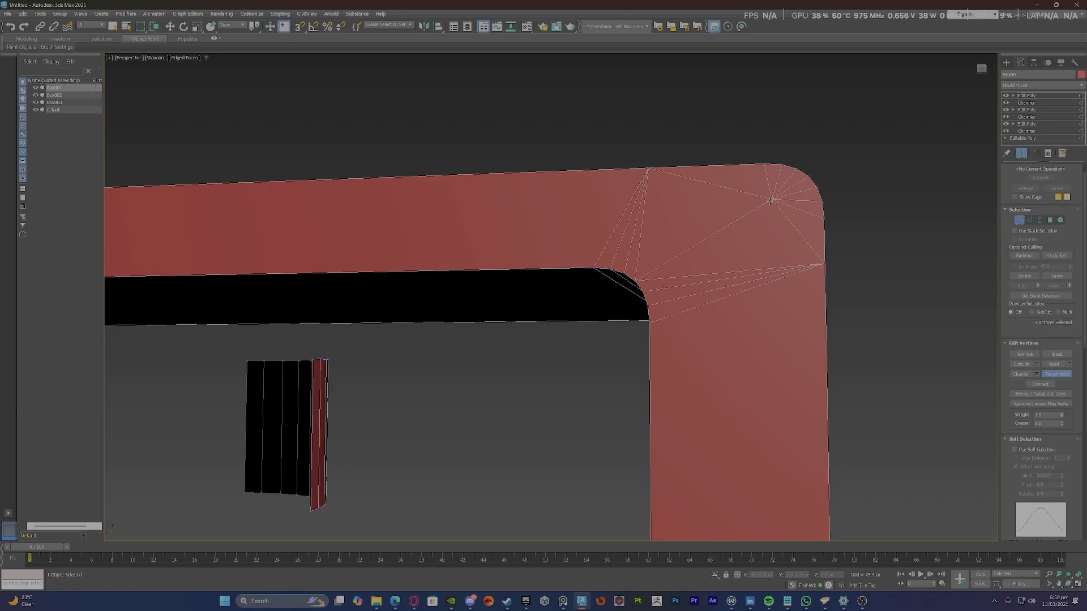
click(639, 282)
Examine the whole desk and the edges around the side leg's rounded corner from several angles.
scroll(668, 288, down, 5)
alt+middle_drag(668, 287, 591, 334)
scroll(618, 306, down, 5)
scroll(759, 318, up, 5)
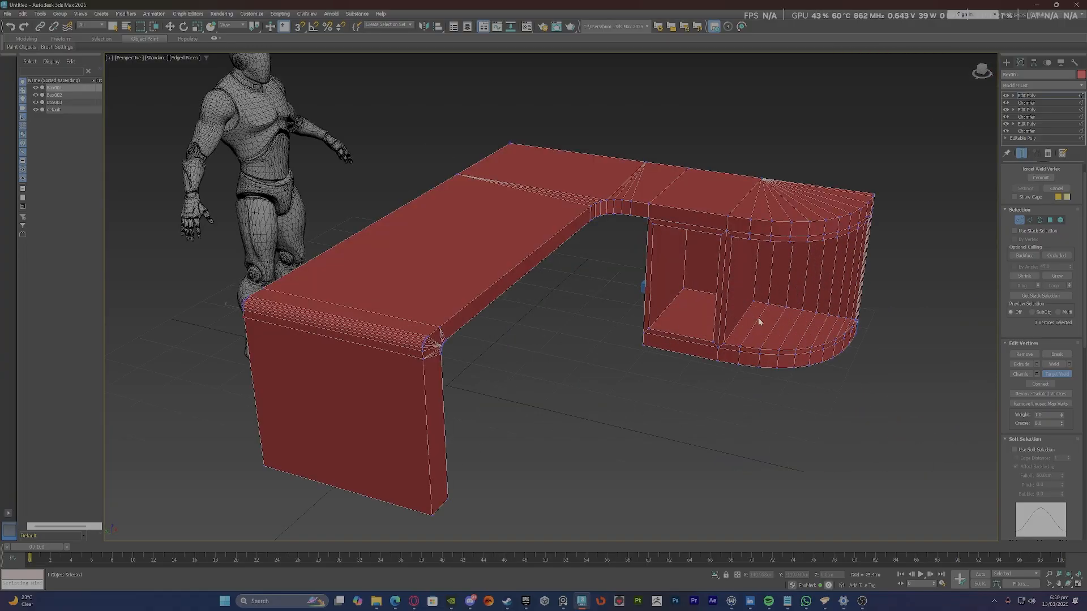
scroll(759, 323, down, 5)
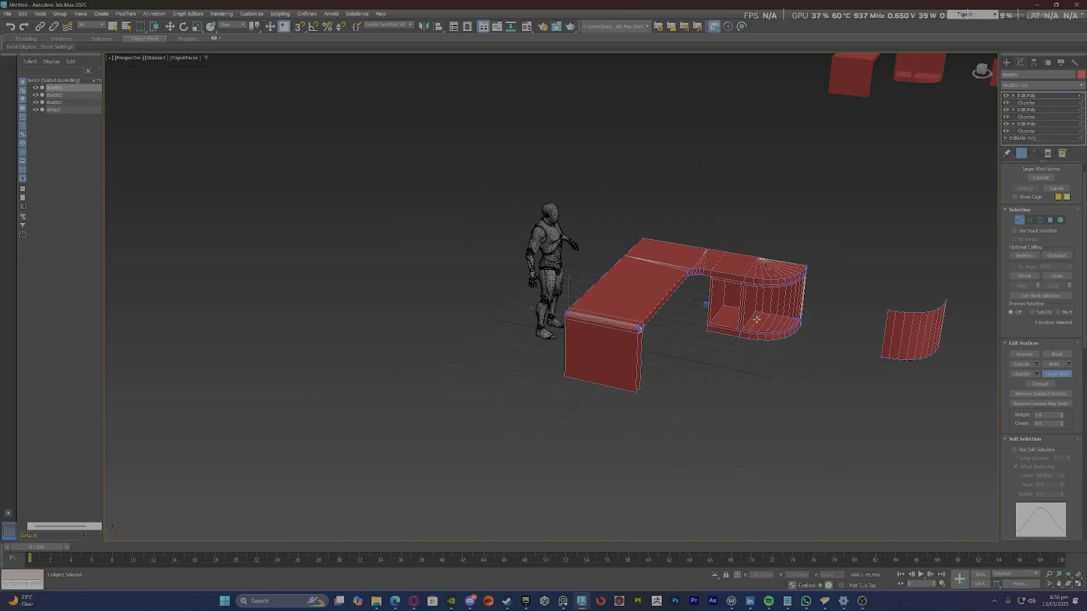
scroll(757, 319, up, 3)
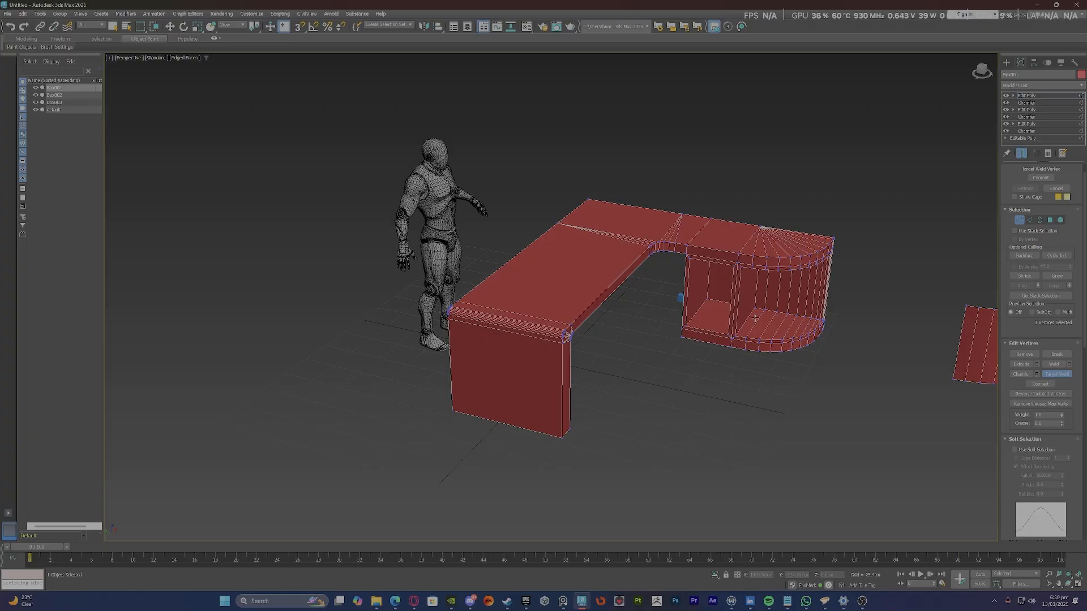
scroll(755, 319, up, 5)
scroll(521, 289, down, 5)
alt+middle_drag(566, 289, 447, 287)
scroll(393, 306, up, 5)
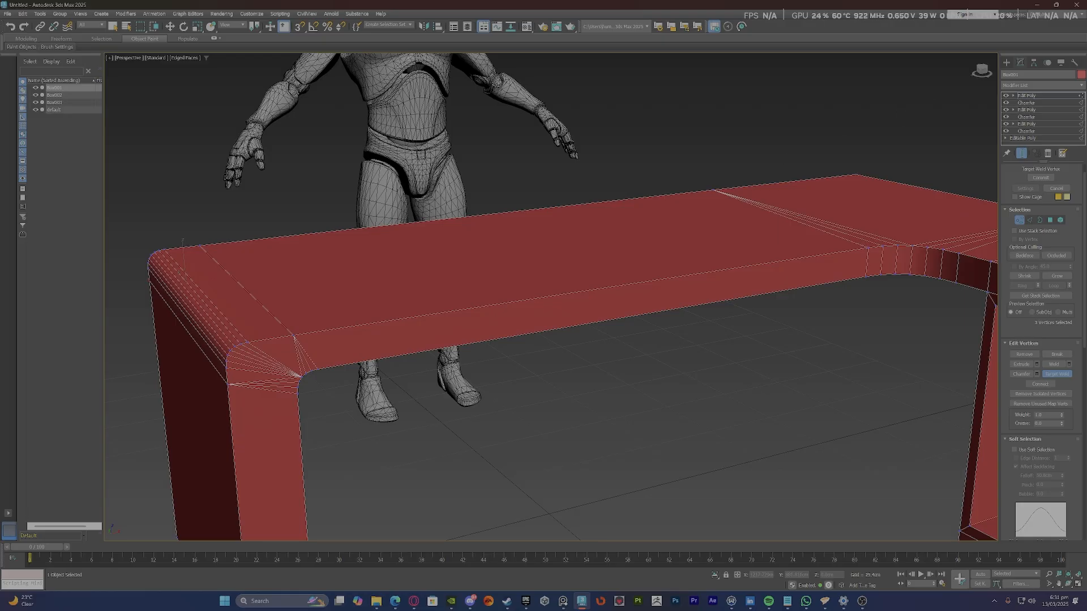
Try adding a Chamfer modifier to the desk while the vertex level of Edit Poly is active.
click(1027, 85)
text(ch)
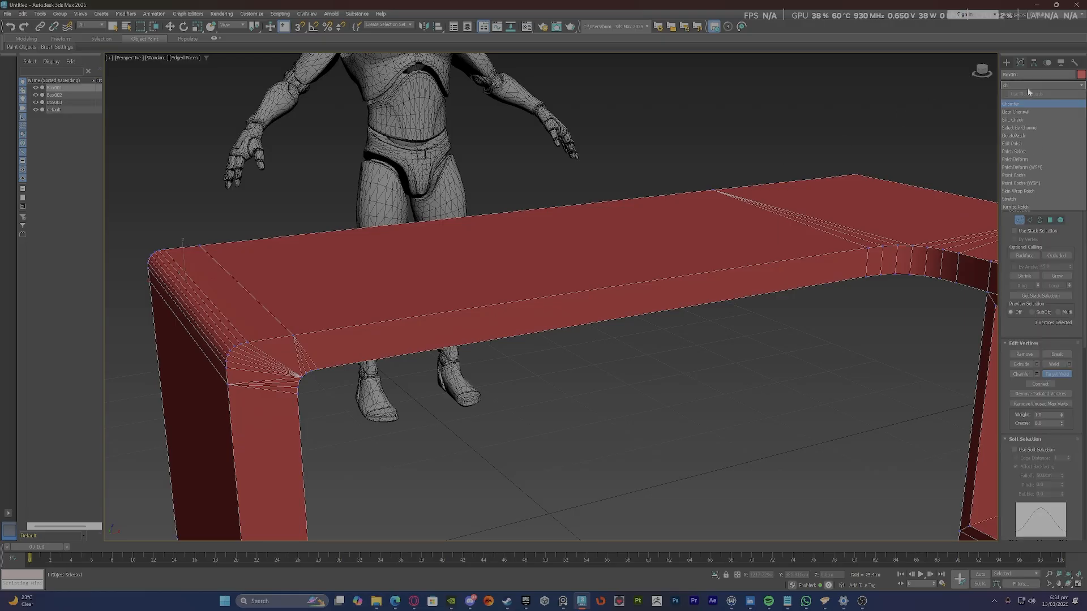
click(1029, 105)
key(z)
scroll(302, 344, up, 5)
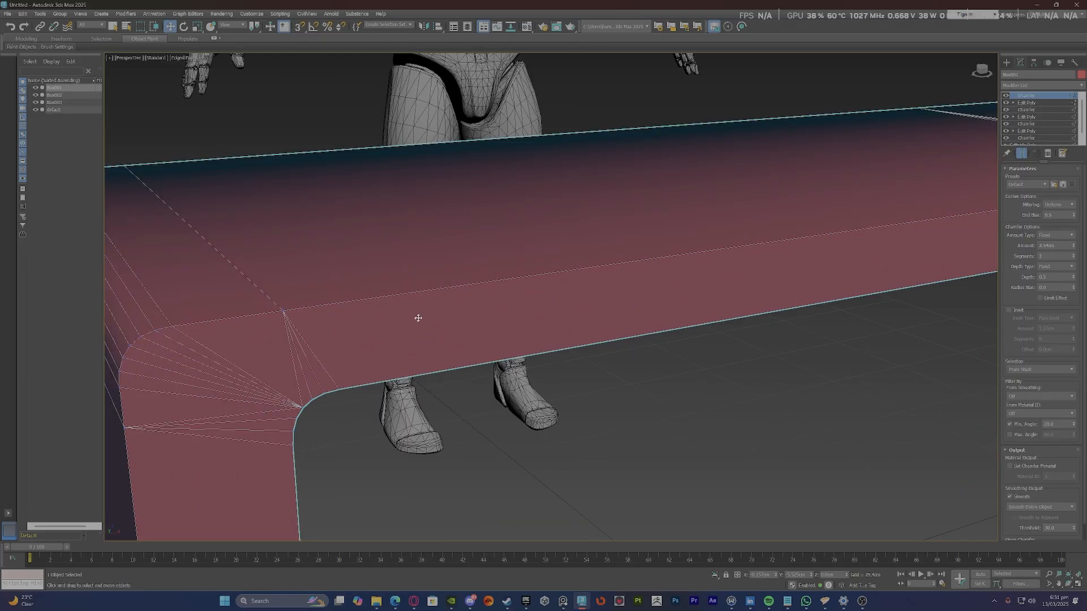
scroll(418, 318, down, 5)
key(ctrl+z)
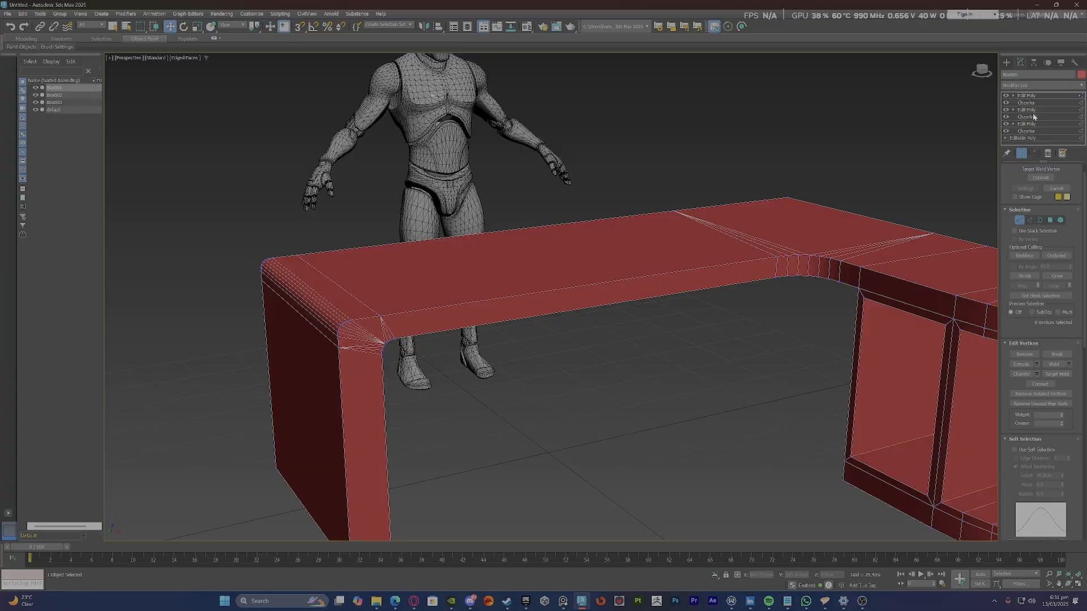
Add a Chamfer modifier to the whole desk from the top level of Edit Poly and reduce its chamfer amount.
click(1040, 96)
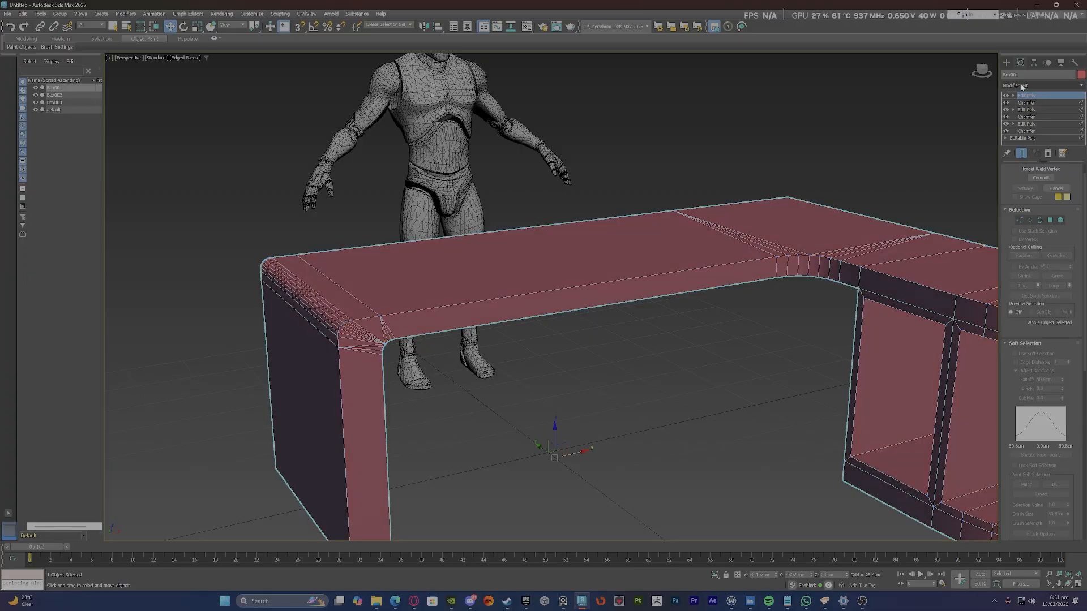
click(1022, 86)
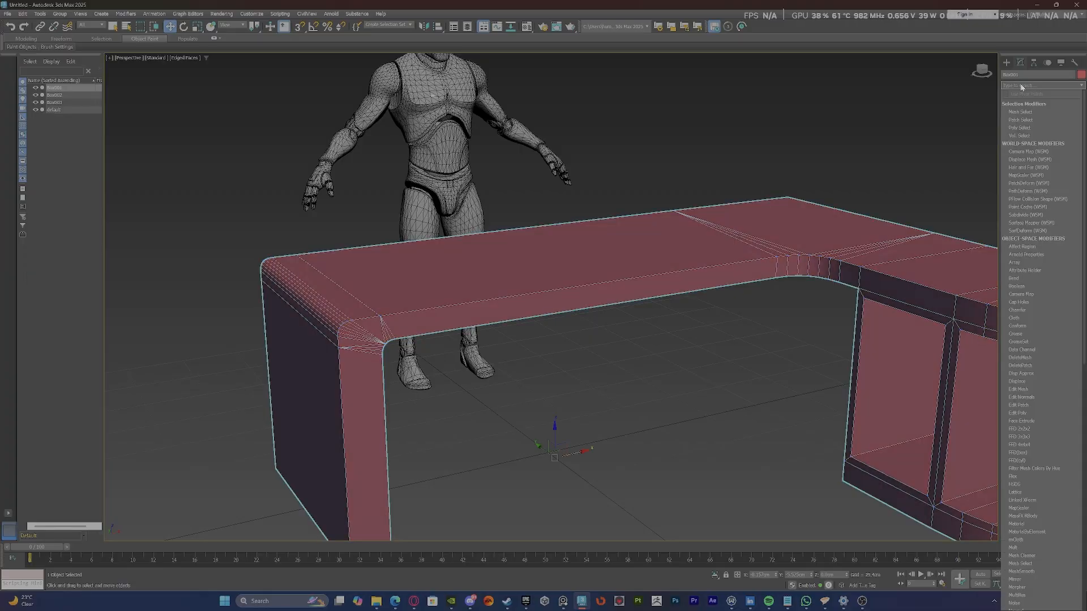
text(ch)
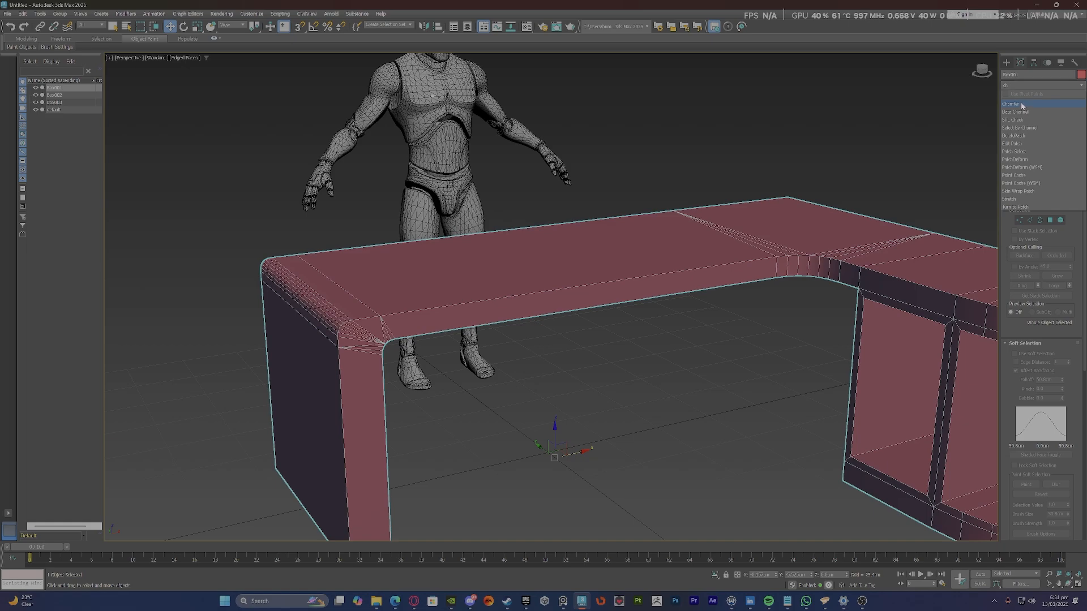
click(1022, 105)
scroll(407, 321, up, 3)
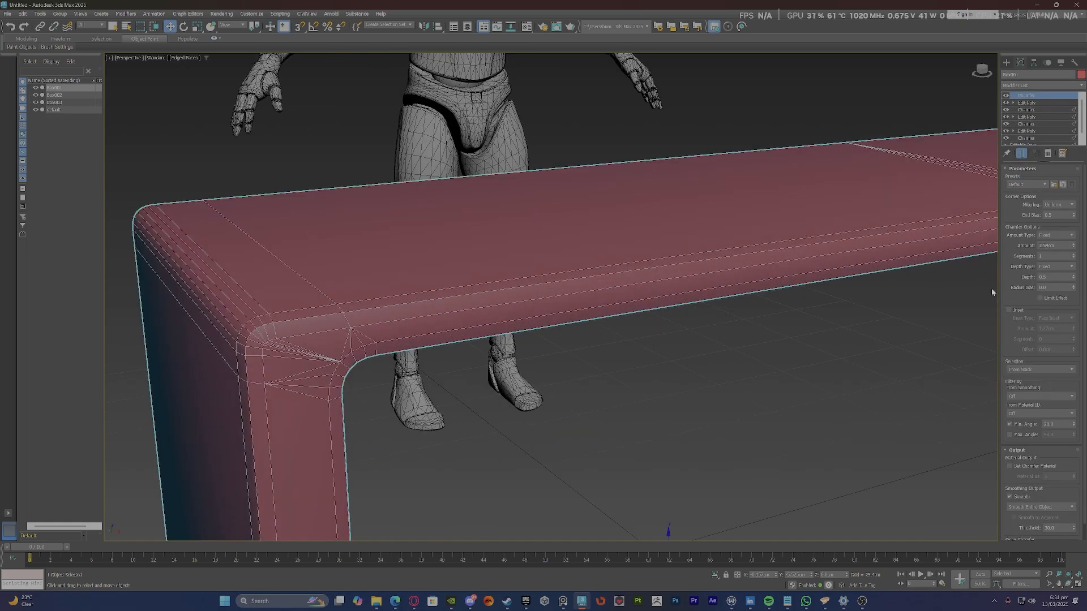
drag(1073, 247, 1071, 266)
Examine the chamfered edges around the pedestal's compartments, divider and inner corners.
scroll(650, 318, down, 10)
alt+middle_drag(650, 318, 662, 247)
scroll(593, 306, up, 10)
scroll(483, 246, up, 5)
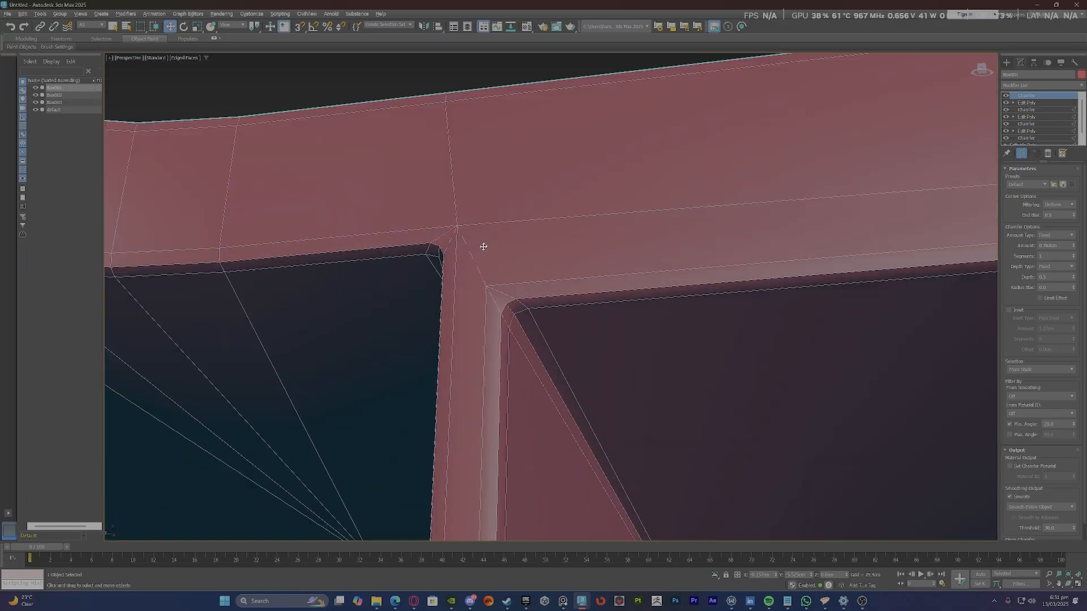
scroll(484, 249, down, 5)
alt+middle_drag(487, 288, 390, 301)
scroll(507, 290, down, 5)
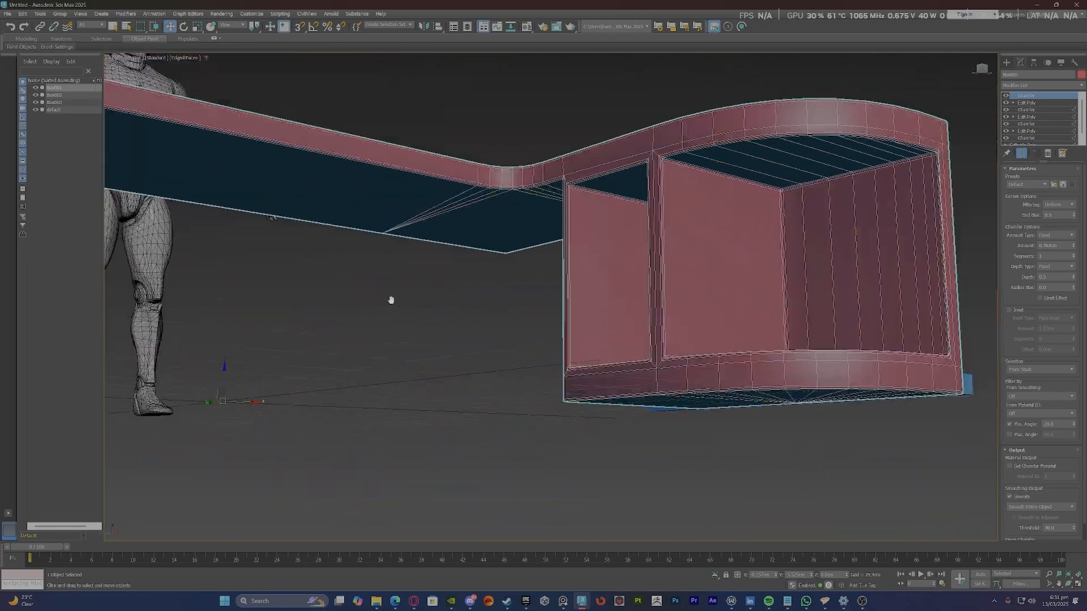
scroll(390, 301, down, 5)
mouse_move(566, 332)
alt+middle_down()
mouse_move(492, 340)
mouse_move(573, 335)
alt+middle_up()
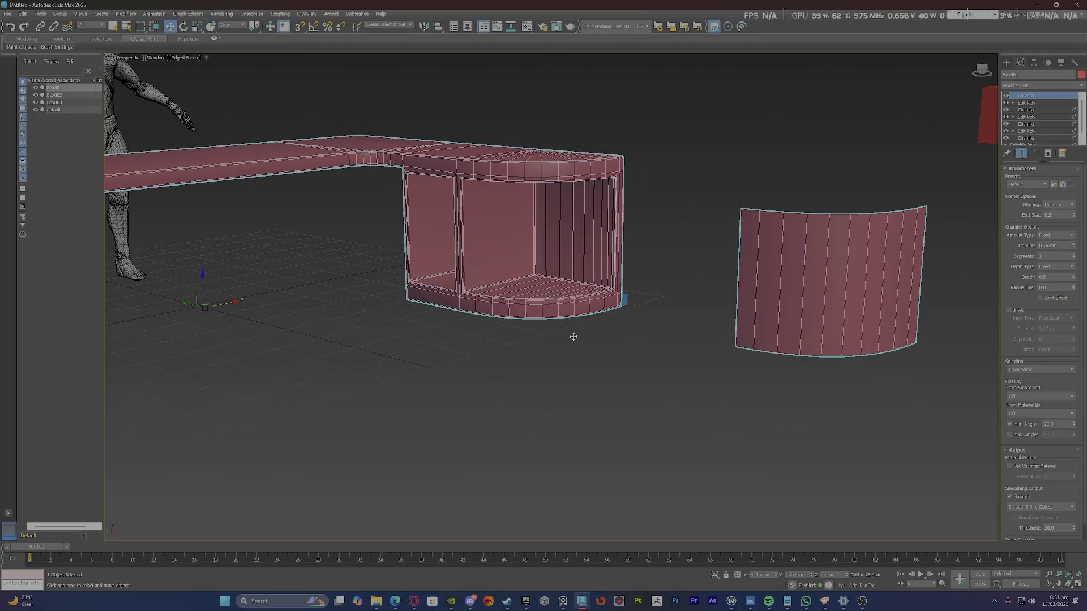
scroll(527, 189, up, 5)
mouse_move(527, 189)
alt+middle_down()
mouse_move(529, 179)
mouse_move(543, 187)
alt+middle_up()
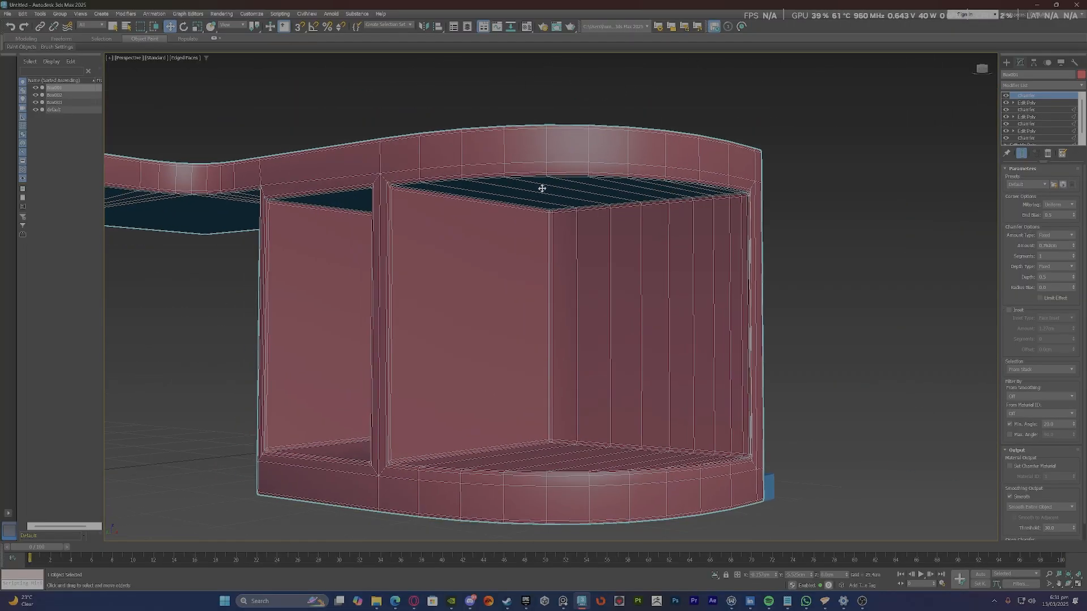
scroll(555, 262, up, 10)
scroll(561, 254, down, 15)
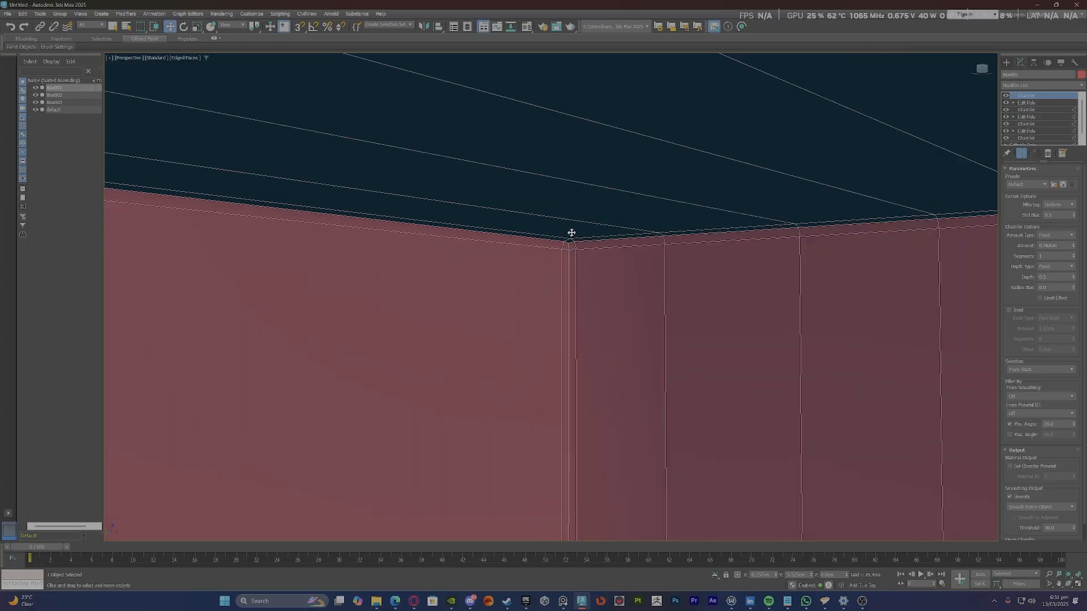
Examine the chamfered edges and fanned topology on the underside of the desktop and pedestal.
alt+middle_drag(553, 223, 557, 240)
scroll(538, 359, up, 5)
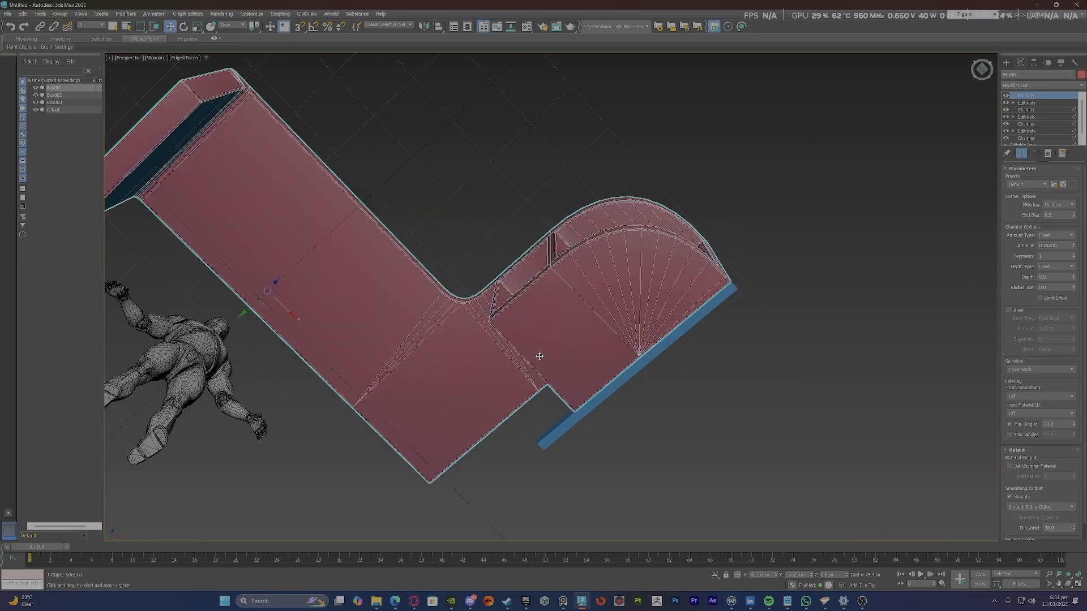
alt+middle_drag(538, 358, 589, 358)
alt+middle_drag(402, 238, 453, 283)
middle_drag(453, 283, 623, 487)
scroll(538, 379, up, 5)
middle_drag(554, 397, 461, 297)
scroll(463, 298, down, 5)
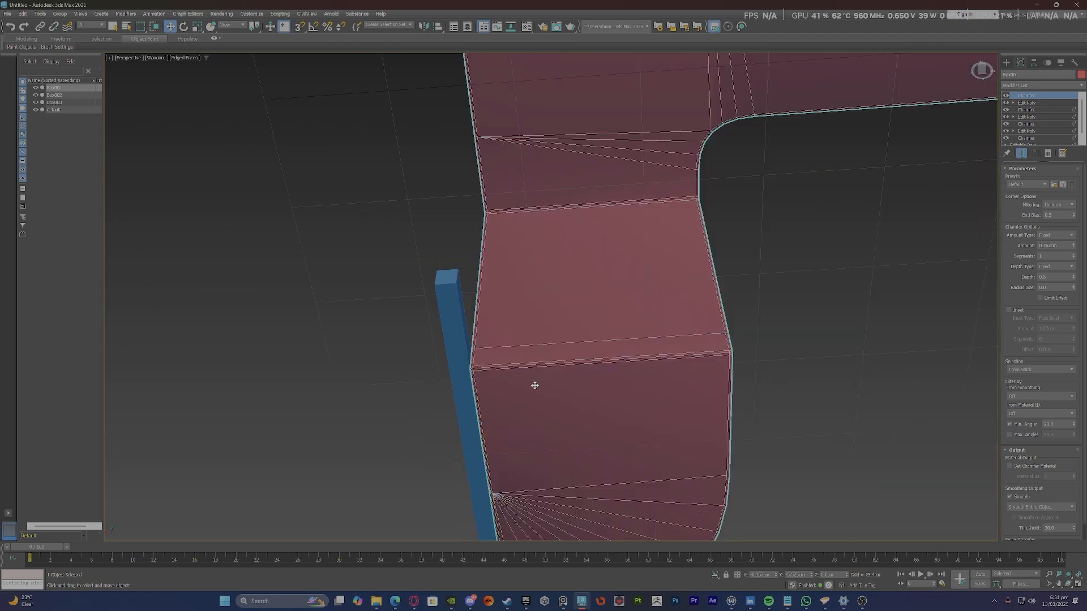
Examine the chamfered edges on the pedestal's back and along the desktop's surface.
alt+middle_drag(534, 384, 432, 418)
middle_drag(740, 241, 599, 288)
scroll(641, 259, up, 5)
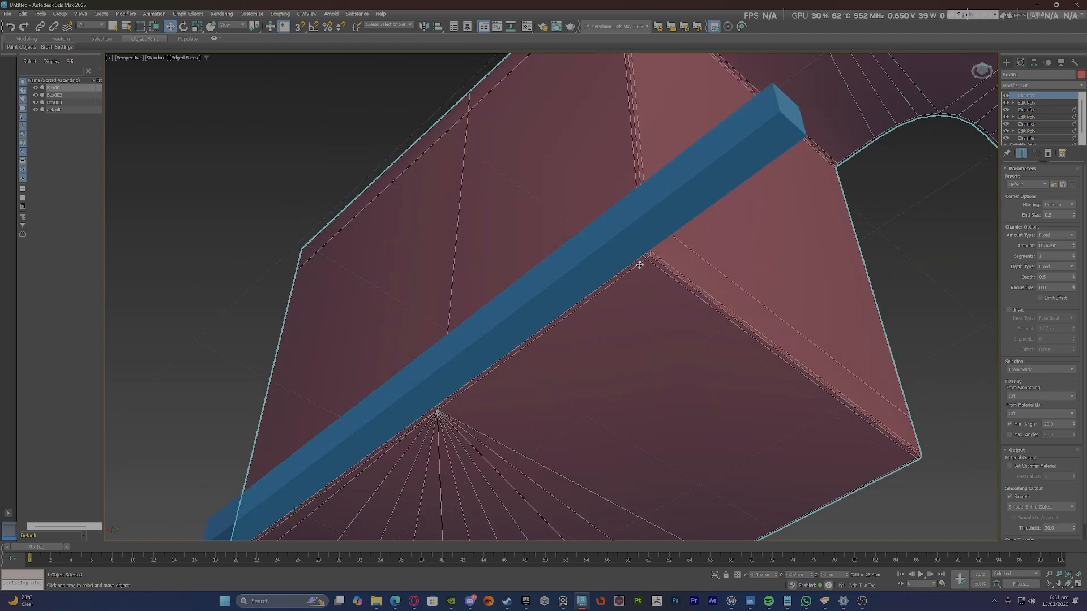
scroll(641, 260, down, 5)
alt+middle_drag(666, 200, 668, 228)
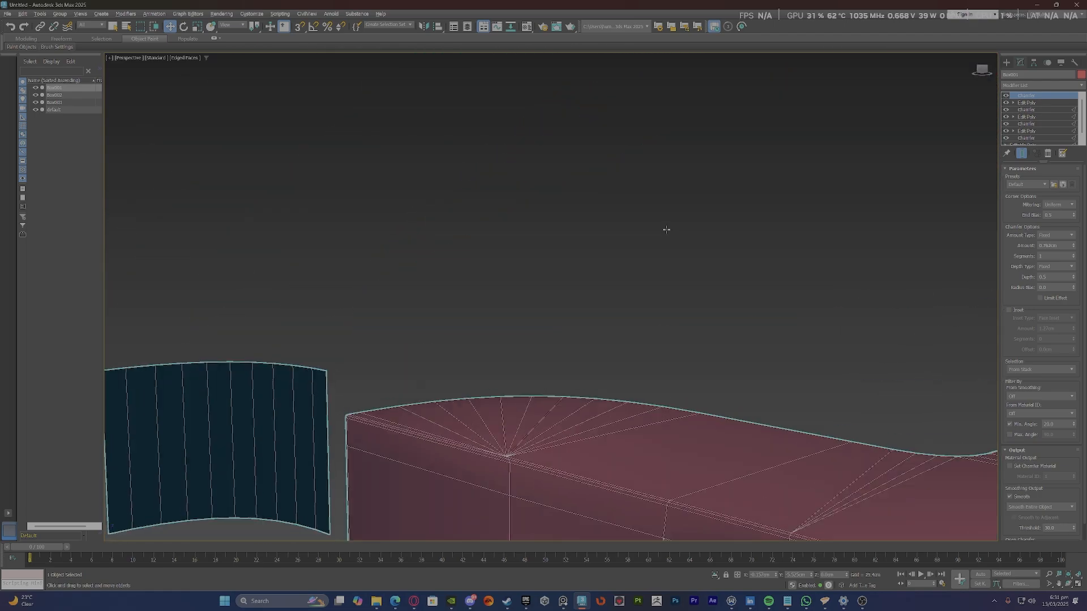
scroll(668, 228, down, 5)
alt+middle_drag(644, 364, 545, 385)
scroll(583, 260, up, 8)
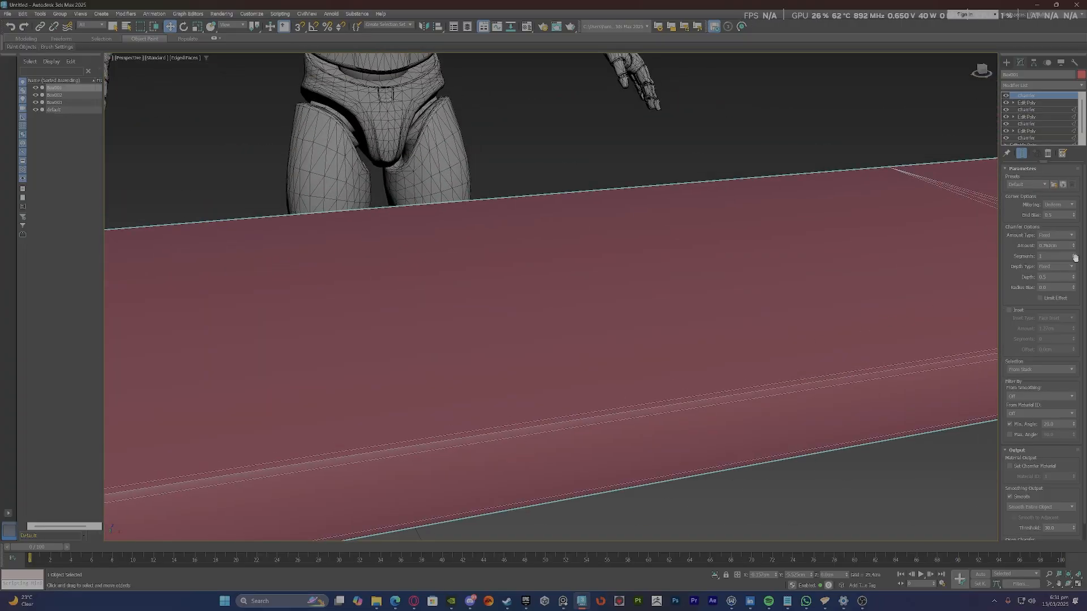
Set the Chamfer modifier's segments to 0 and inspect the desktop's inner curve, rounded leg corner and pedestal.
click(1074, 258)
scroll(488, 358, down, 7)
alt+middle_drag(531, 377, 551, 374)
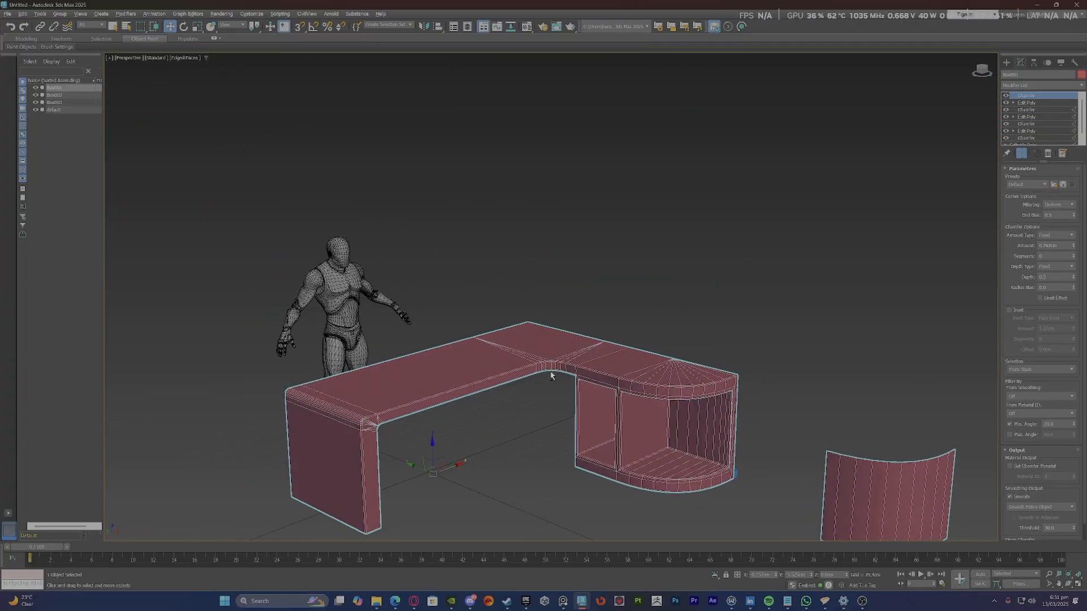
scroll(552, 374, up, 4)
scroll(552, 374, up, 5)
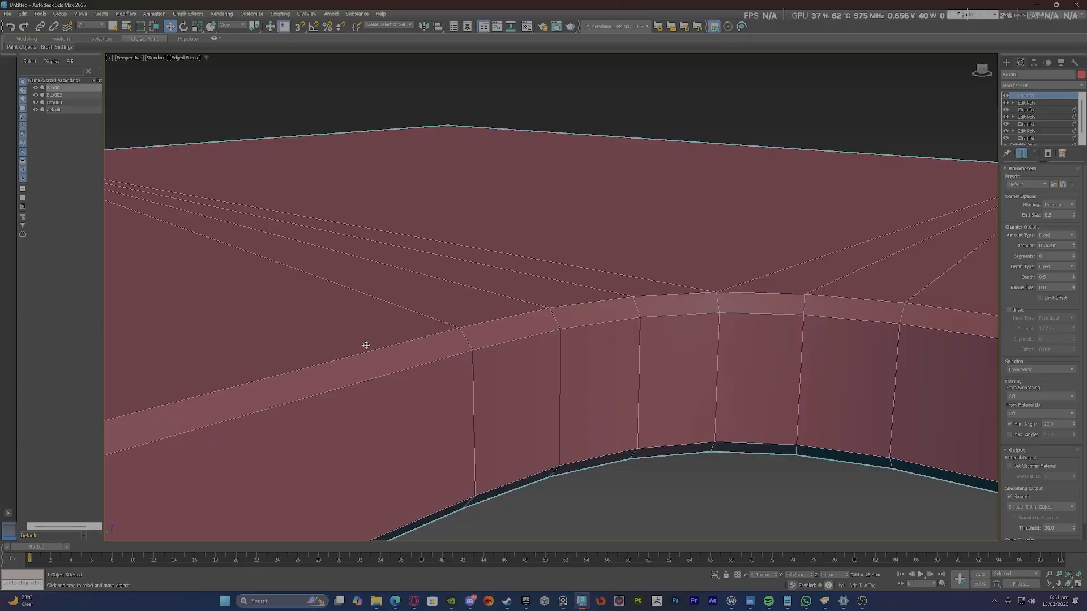
scroll(427, 330, down, 10)
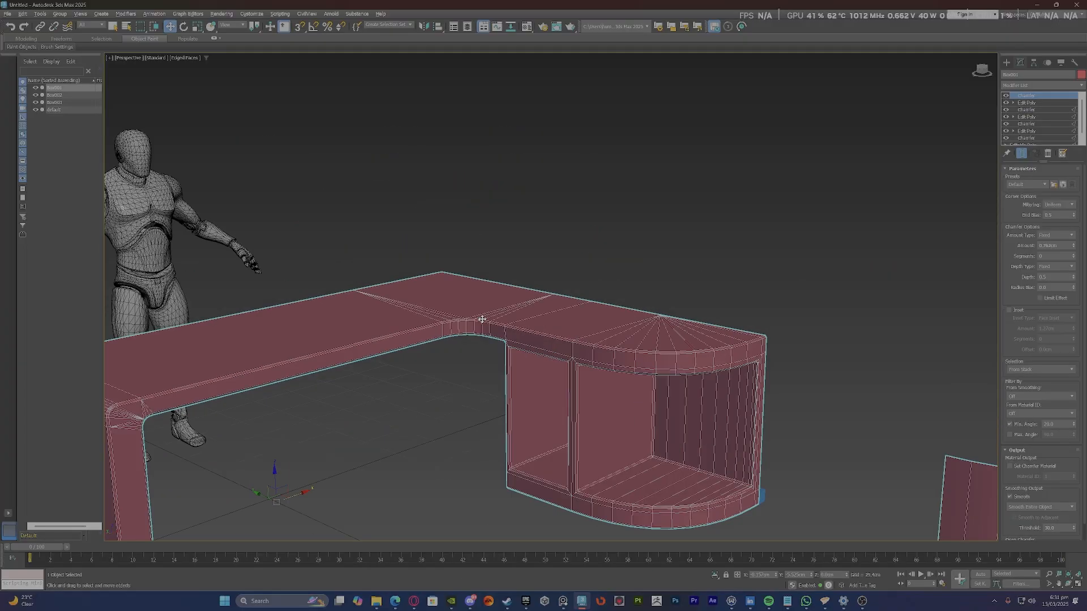
alt+middle_drag(506, 320, 385, 384)
scroll(385, 384, up, 6)
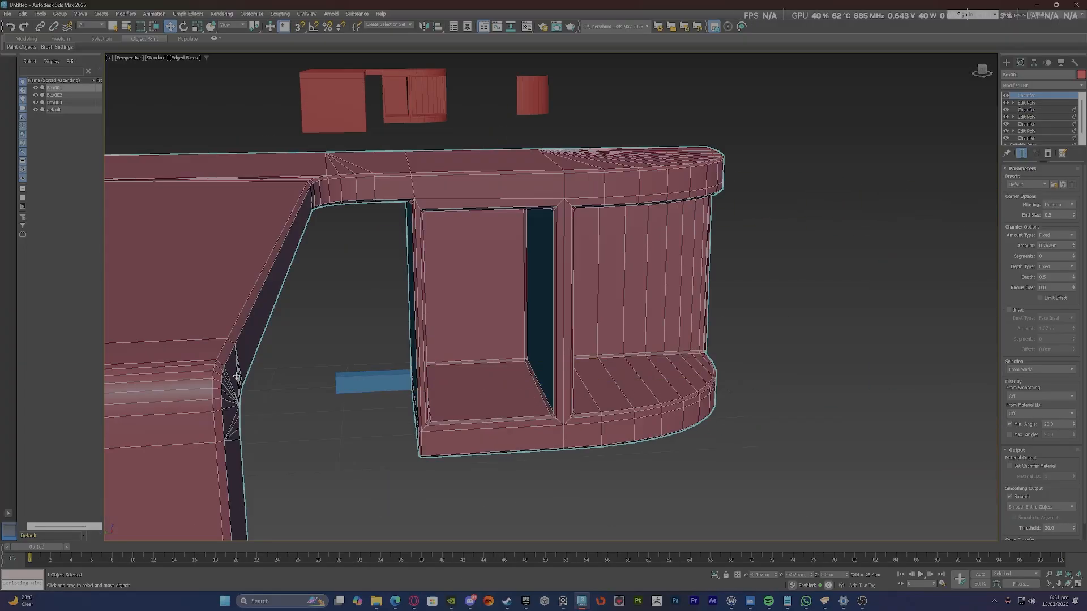
scroll(237, 376, up, 8)
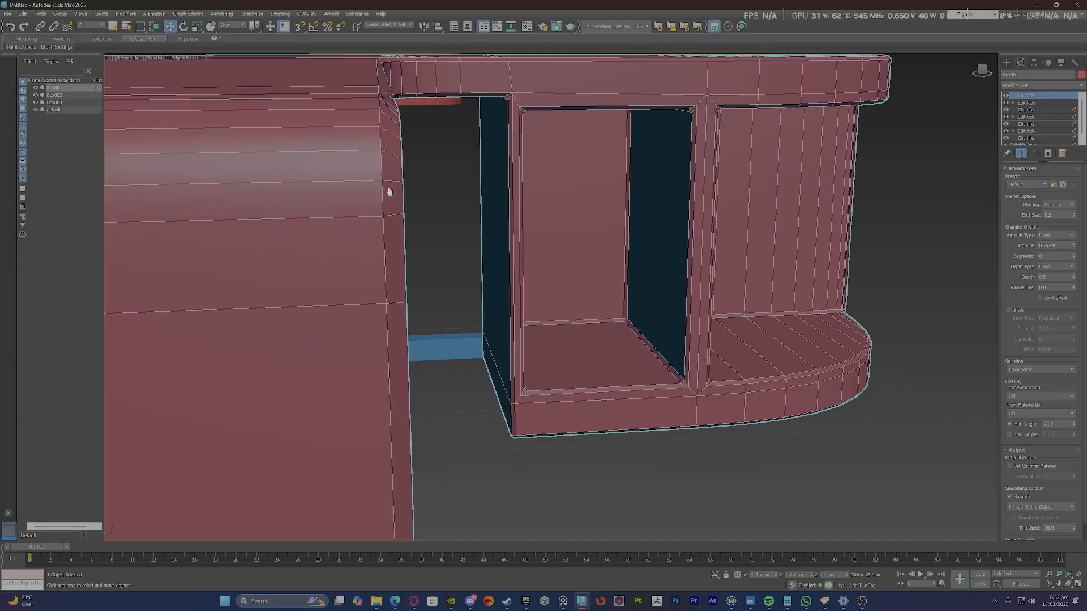
middle_drag(390, 193, 350, 226)
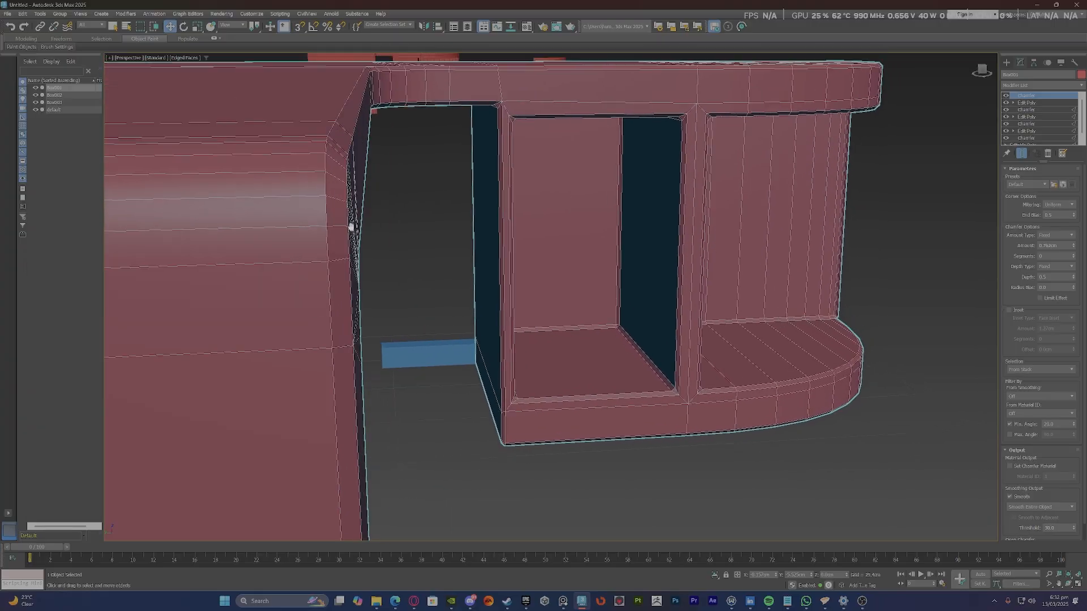
scroll(351, 323, down, 10)
middle_drag(298, 325, 334, 243)
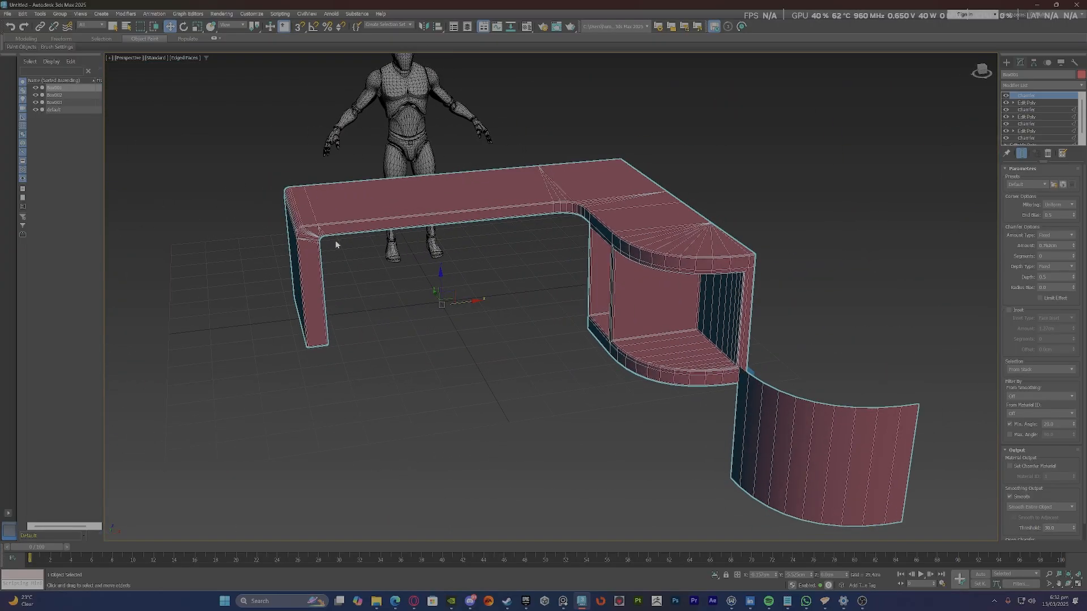
Examine the flat chamfer along the desktop's front edge and leg corner with edge display off and on.
scroll(338, 205, up, 5)
key(F4)
scroll(346, 204, up, 5)
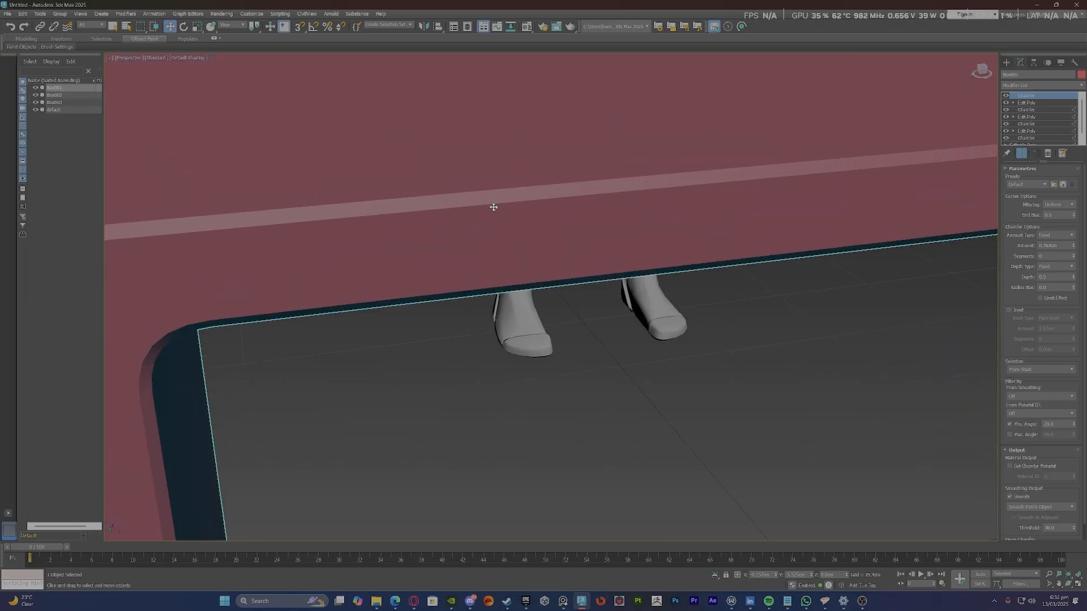
key(F4)
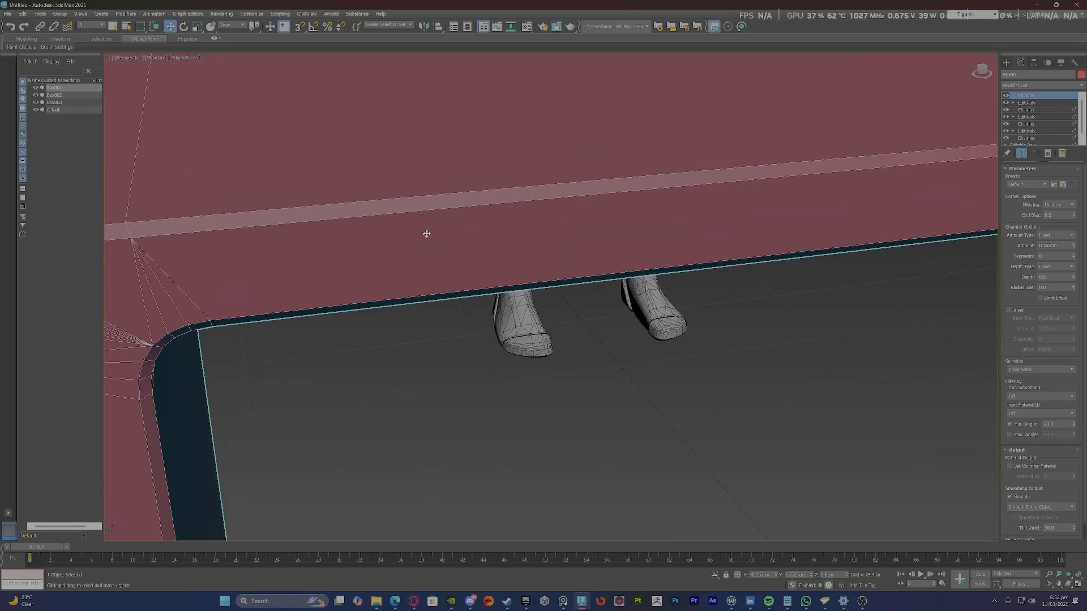
scroll(348, 335, down, 10)
scroll(342, 313, up, 8)
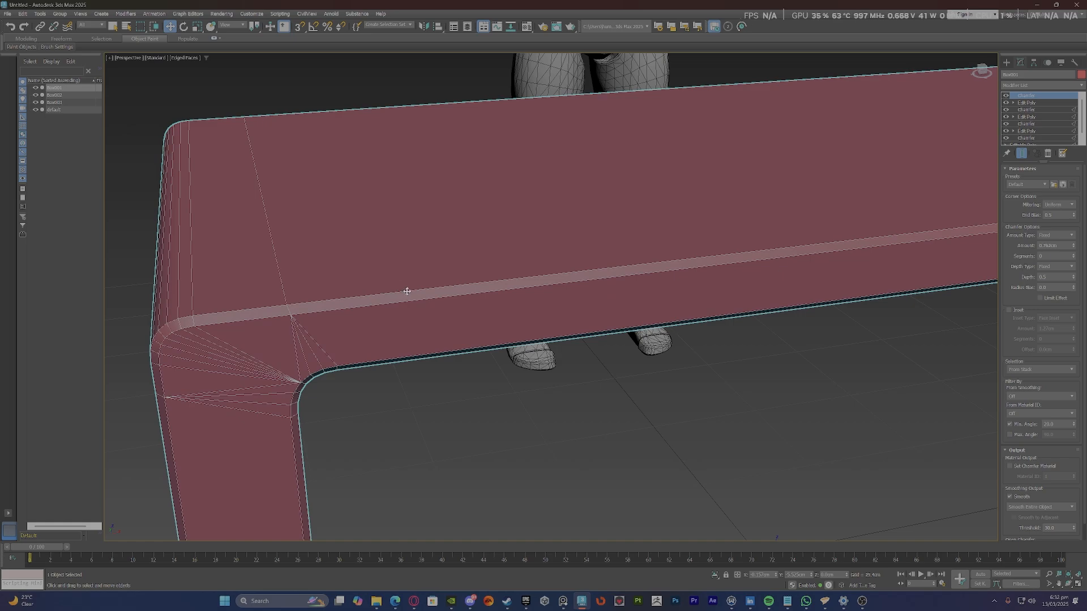
scroll(407, 291, down, 5)
middle_drag(685, 331, 524, 310)
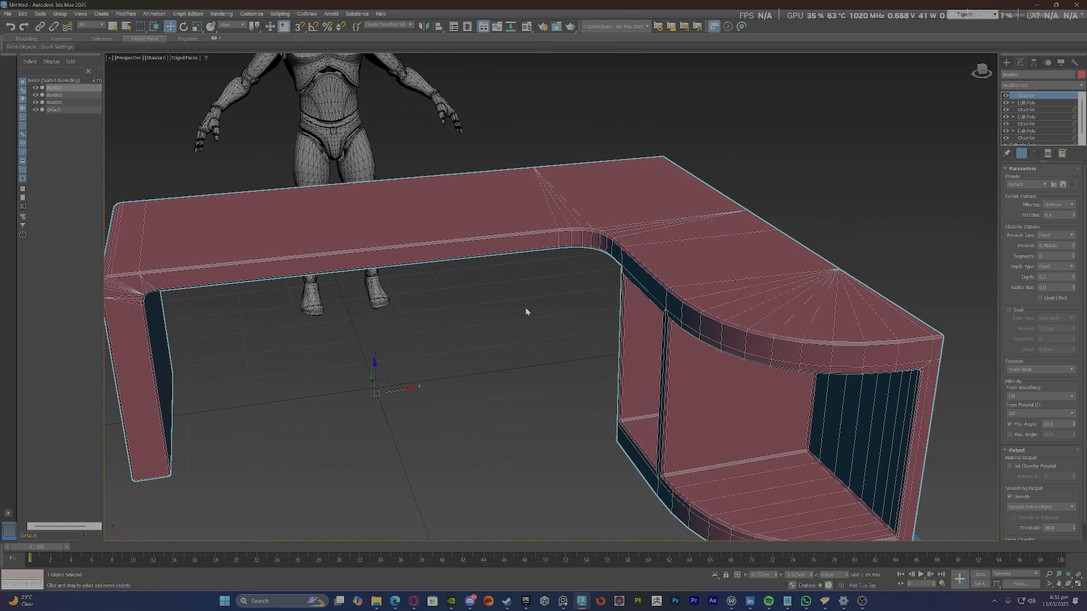
Compare the whole desk with and without its wireframe edges, leaving them hidden, and inspect the deselected desk's shading.
key(F4)
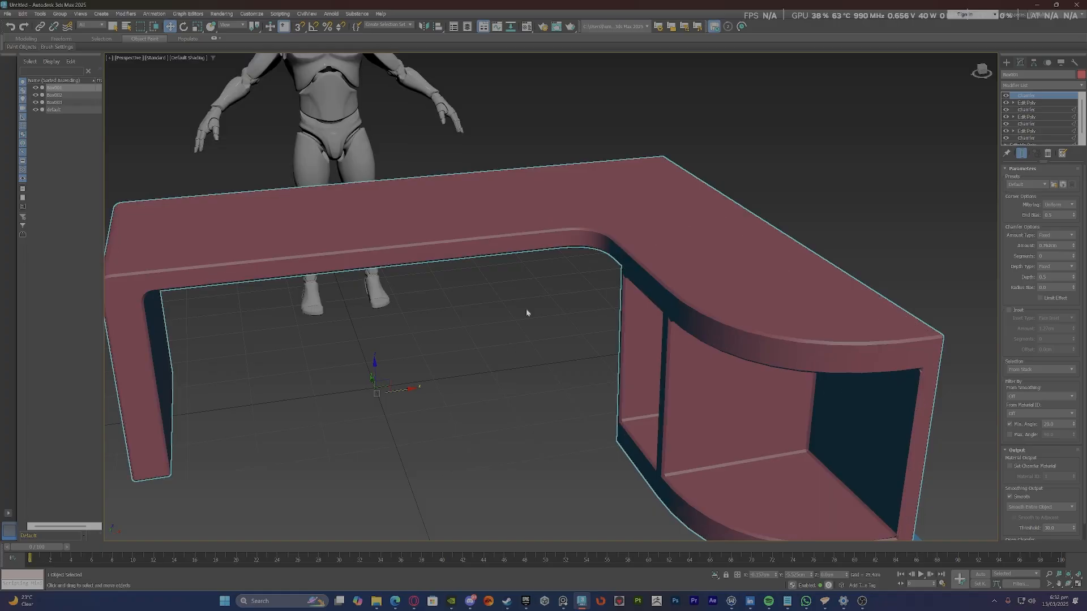
key(F4)
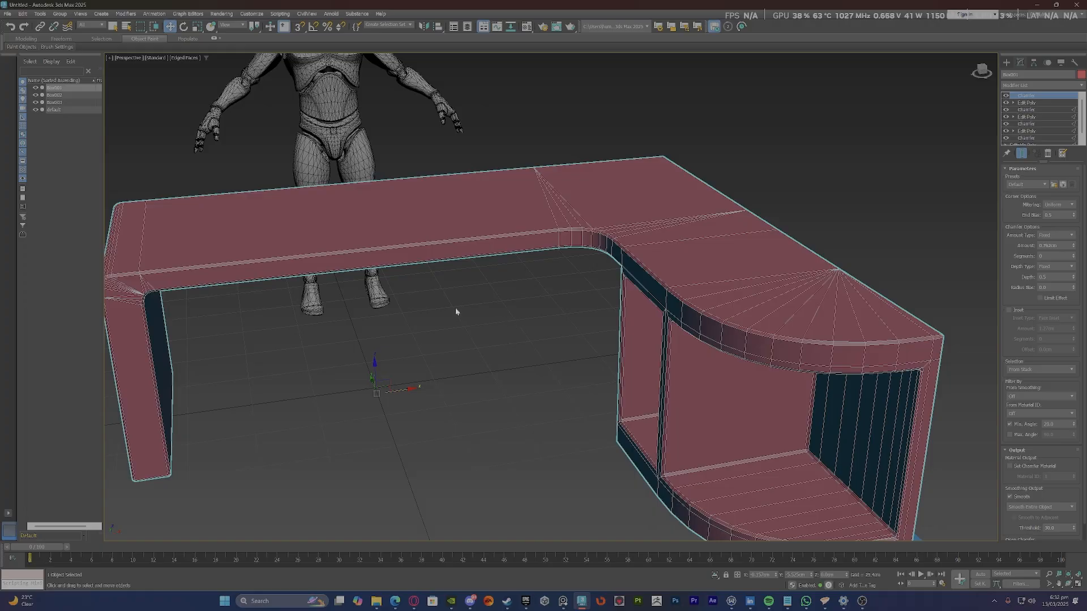
key(F4)
middle_drag(467, 214, 466, 357)
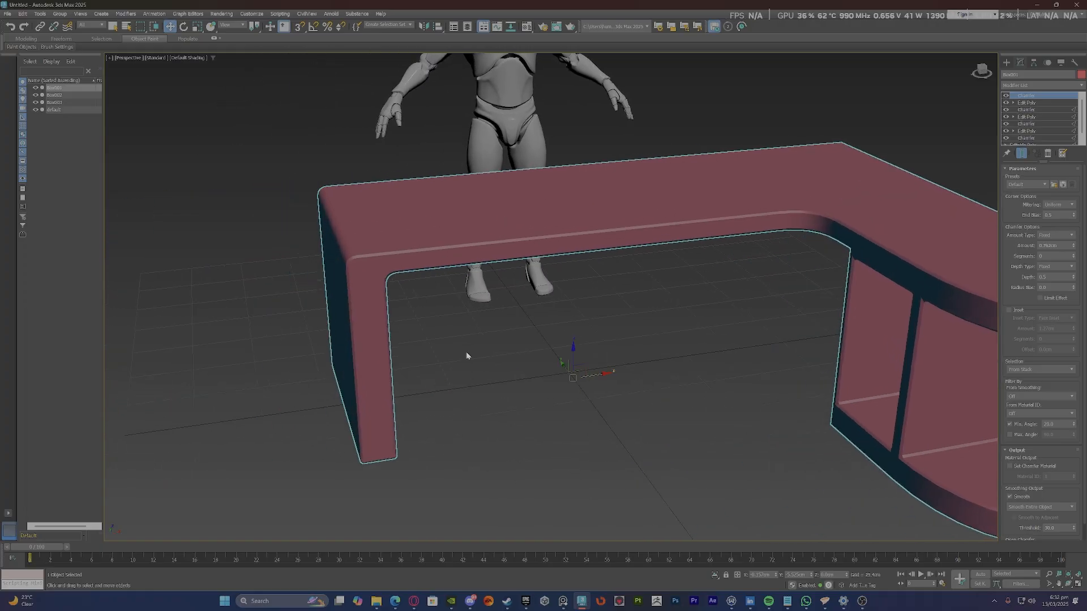
click(466, 354)
middle_drag(701, 298, 605, 265)
scroll(511, 316, down, 5)
scroll(739, 222, up, 5)
scroll(507, 290, down, 1)
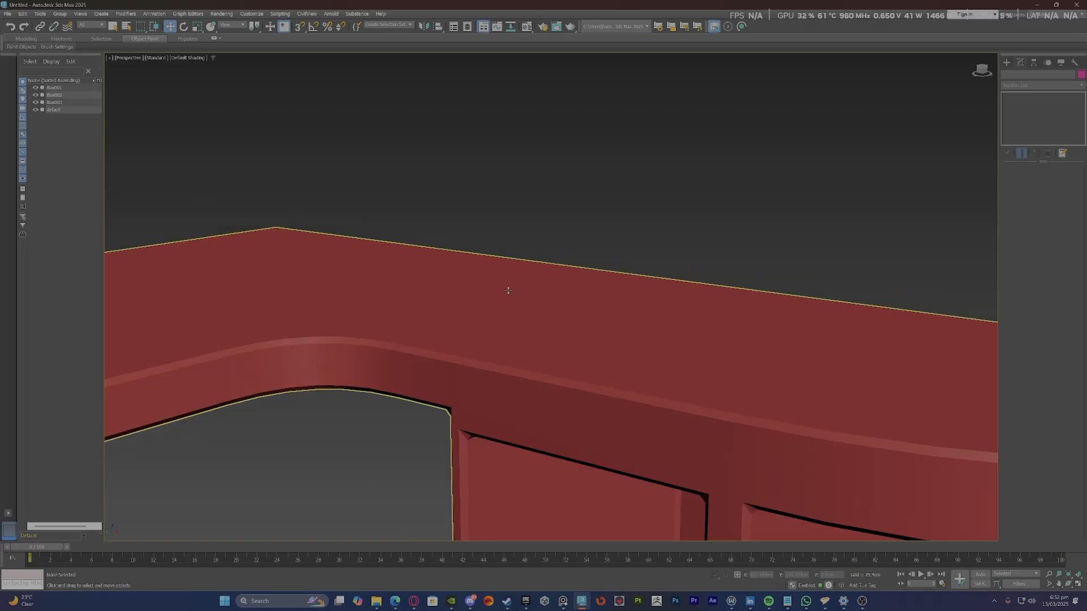
Reselect the desk, reduce its chamfer amount and deselect it to check the thinner front edge.
click(501, 334)
scroll(527, 255, down, 3)
scroll(531, 250, down, 4)
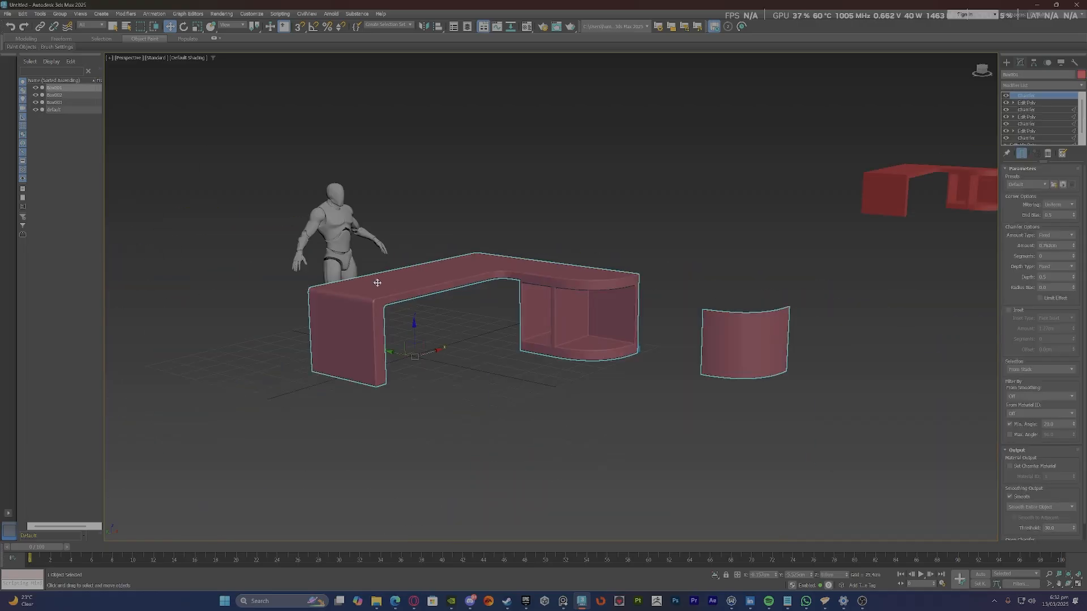
scroll(377, 283, up, 7)
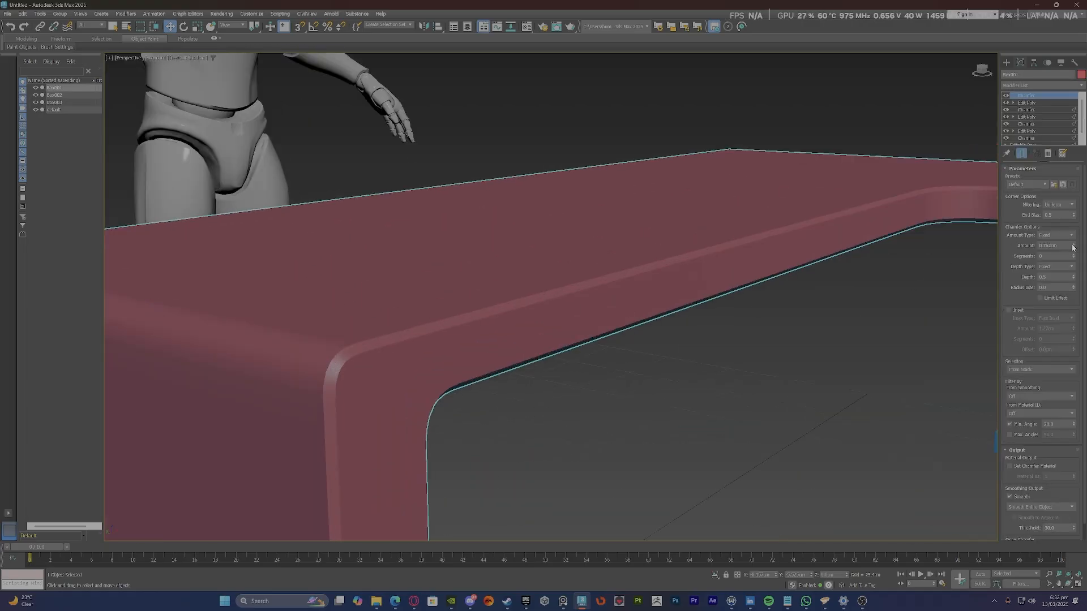
drag(1073, 247, 1075, 248)
click(755, 360)
scroll(747, 357, down, 5)
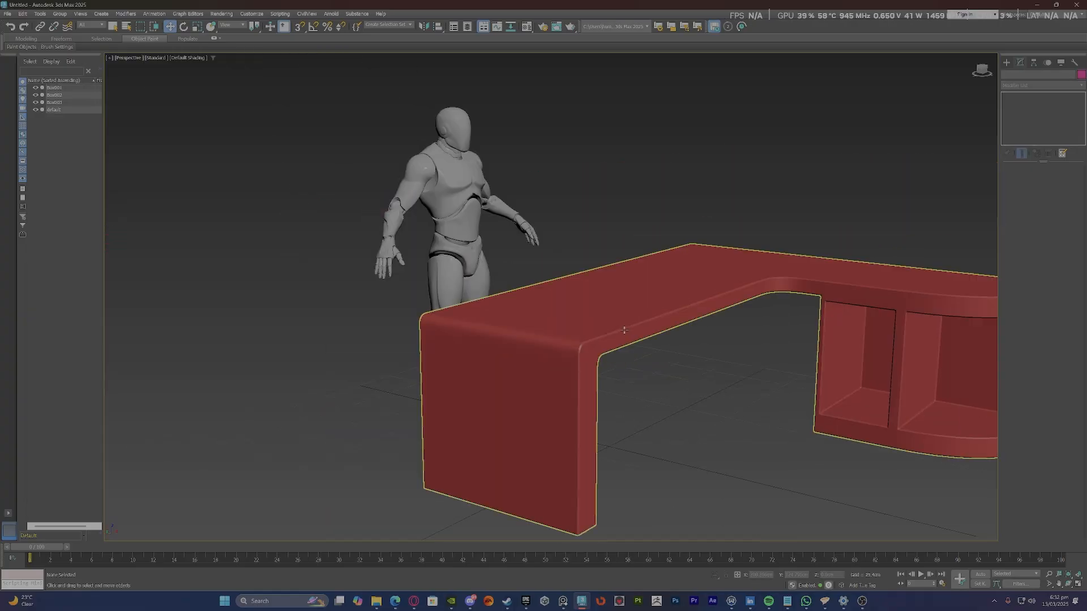
Select the desk, show its wireframe edges and examine the chamfer where the pedestal's curved floor meets the back panel.
middle_drag(785, 311, 424, 196)
scroll(708, 335, up, 6)
click(623, 317)
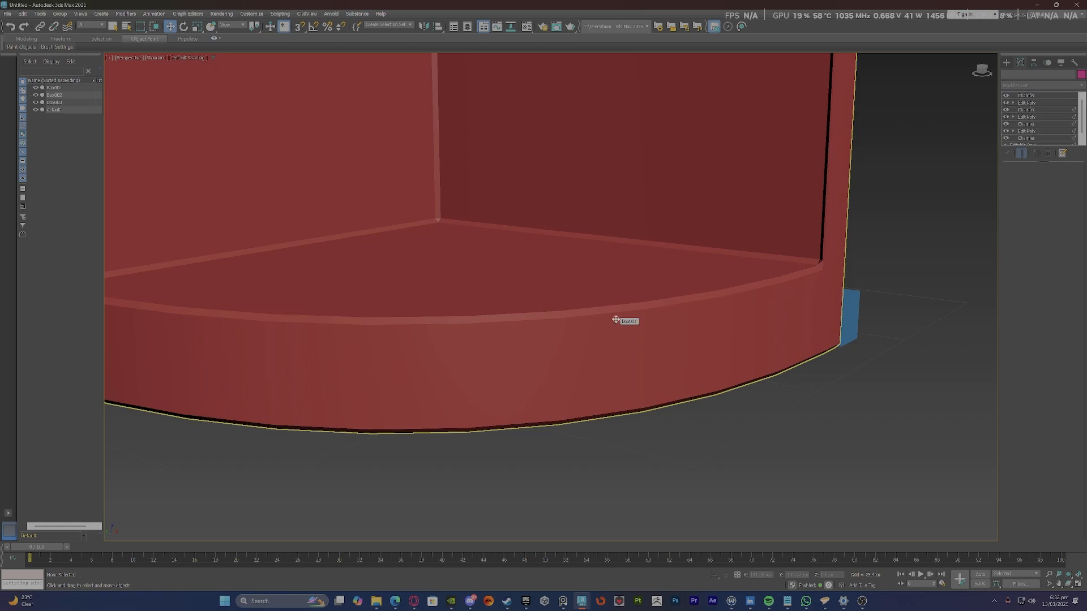
scroll(813, 270, up, 5)
key(F4)
scroll(771, 242, down, 3)
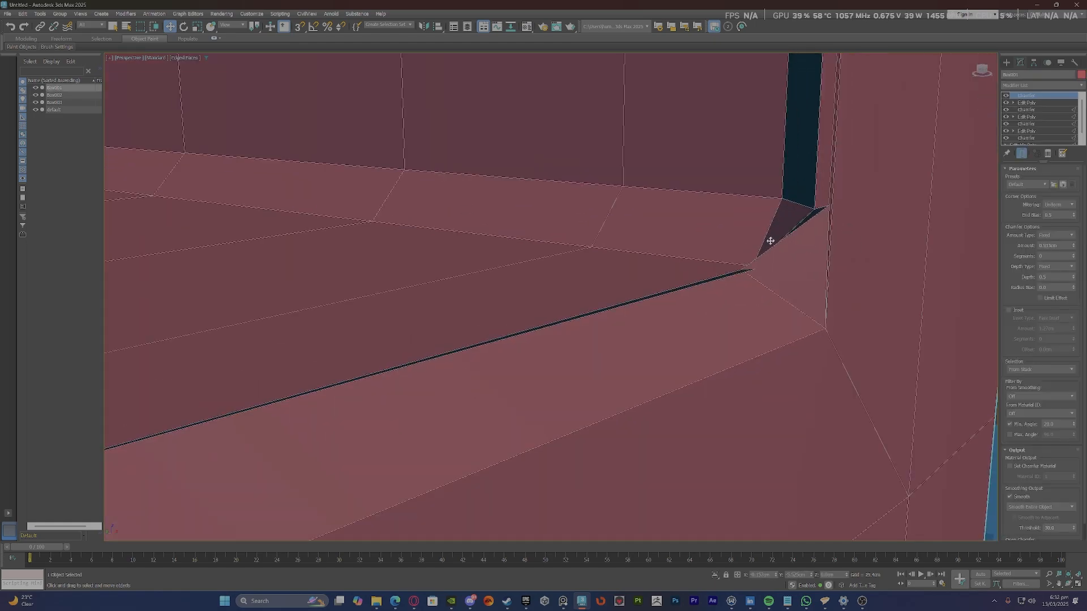
scroll(771, 242, down, 5)
scroll(783, 379, down, 5)
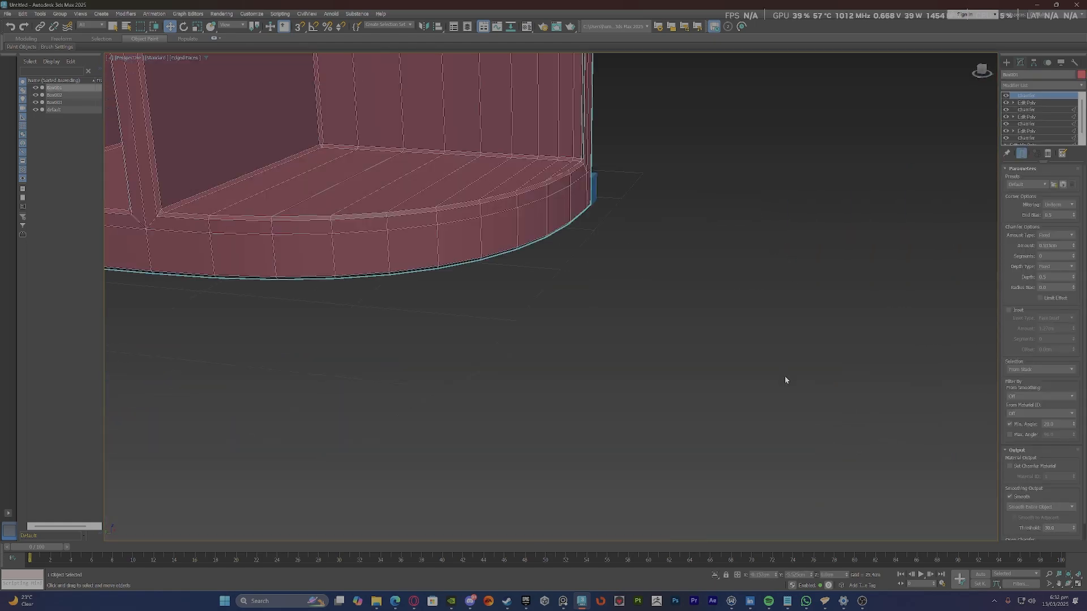
scroll(593, 236, up, 10)
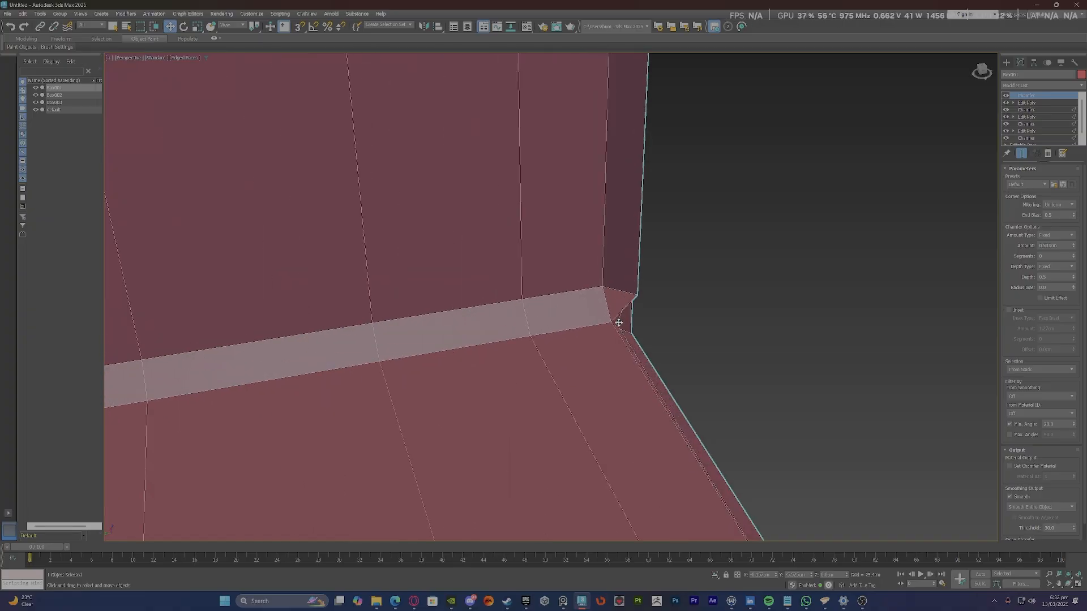
scroll(621, 318, down, 2)
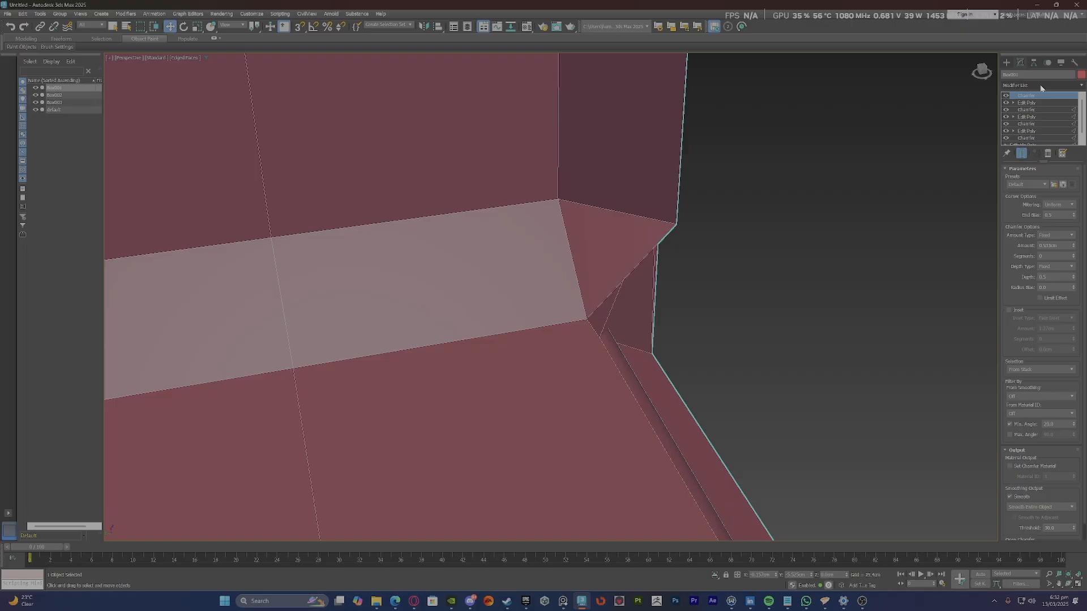
Add an Edit Poly modifier above the Chamfer and select the sliver polygon at the pedestal floor's end corner.
click(1040, 85)
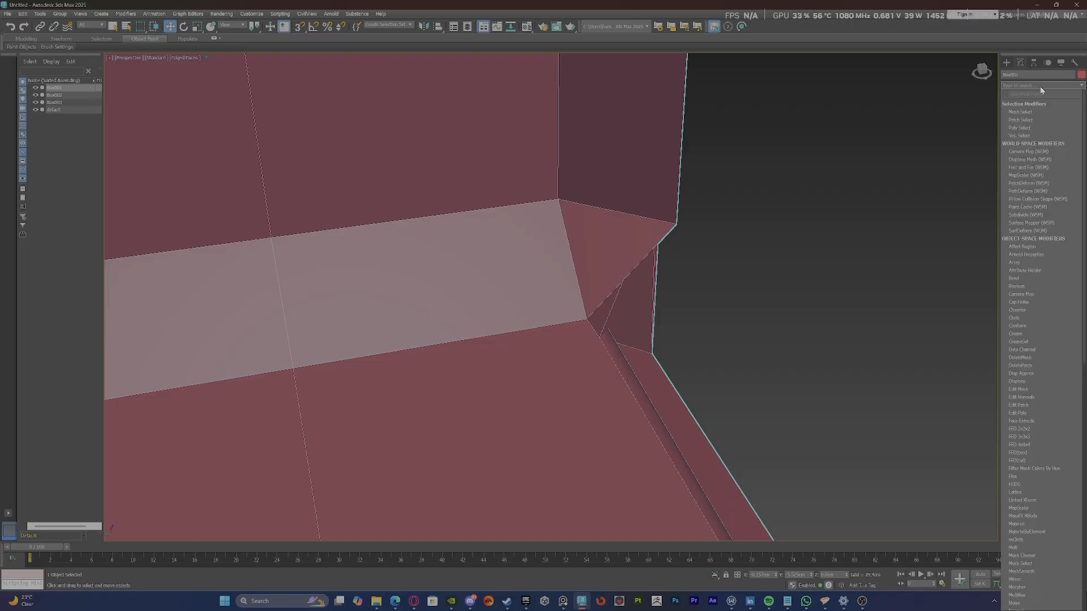
click(1028, 127)
scroll(700, 254, down, 5)
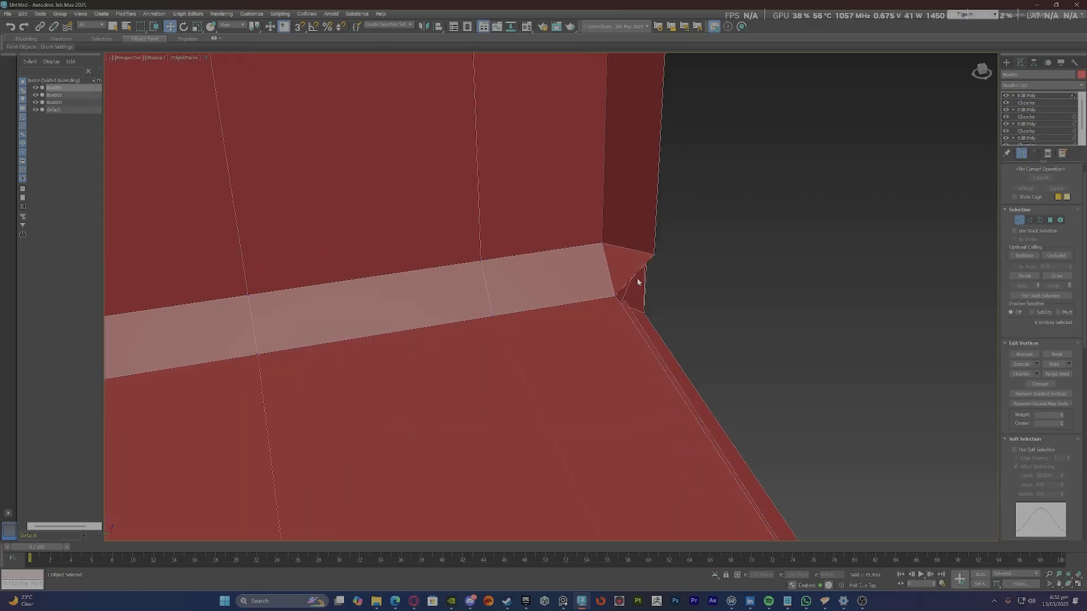
alt+middle_drag(628, 281, 550, 273)
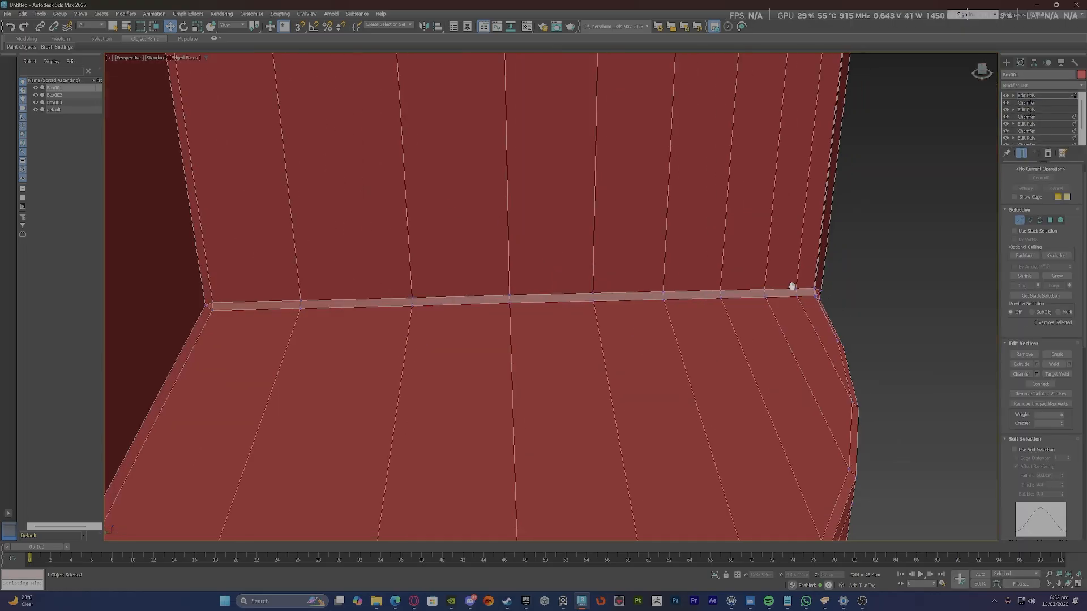
scroll(792, 288, up, 10)
scroll(586, 237, up, 3)
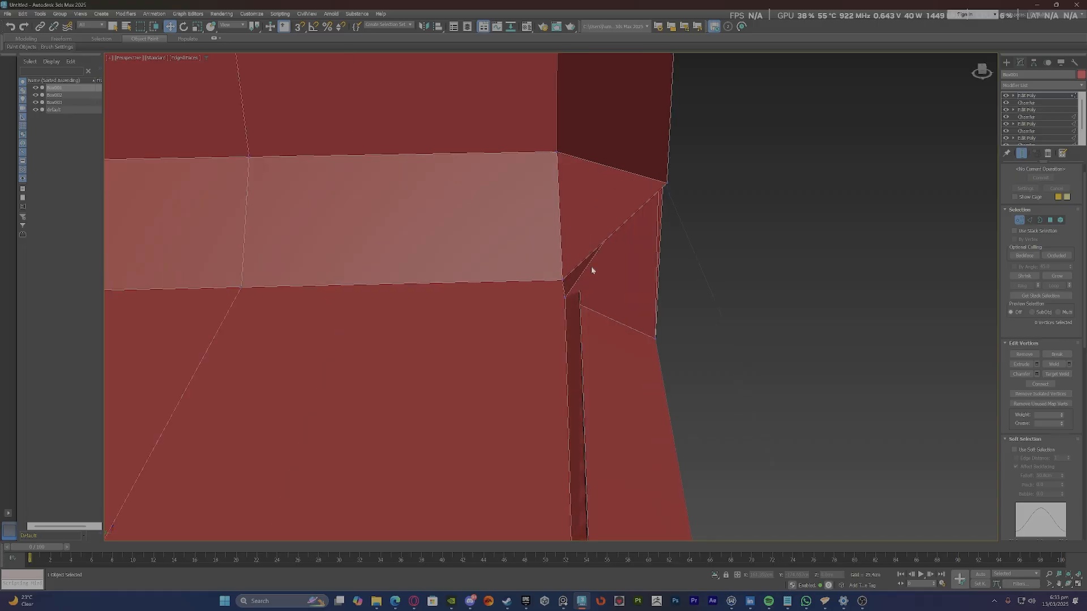
key(4)
click(571, 306)
scroll(570, 306, down, 5)
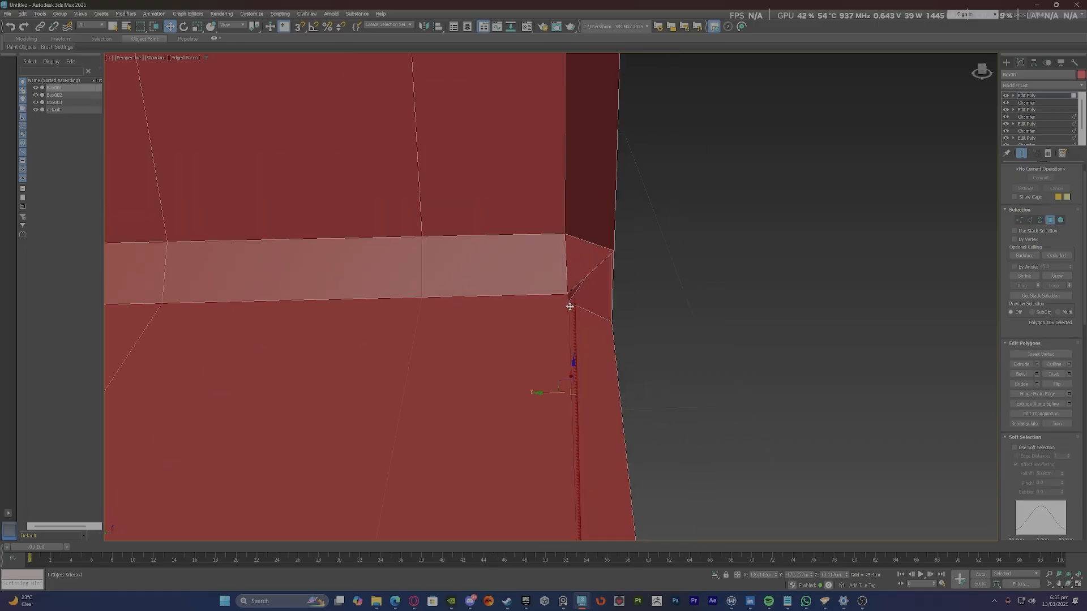
alt+middle_drag(569, 307, 565, 306)
Delete the top Edit Poly and Chamfer modifiers from the desk's stack, trying a smaller chamfer amount in between.
click(1045, 96)
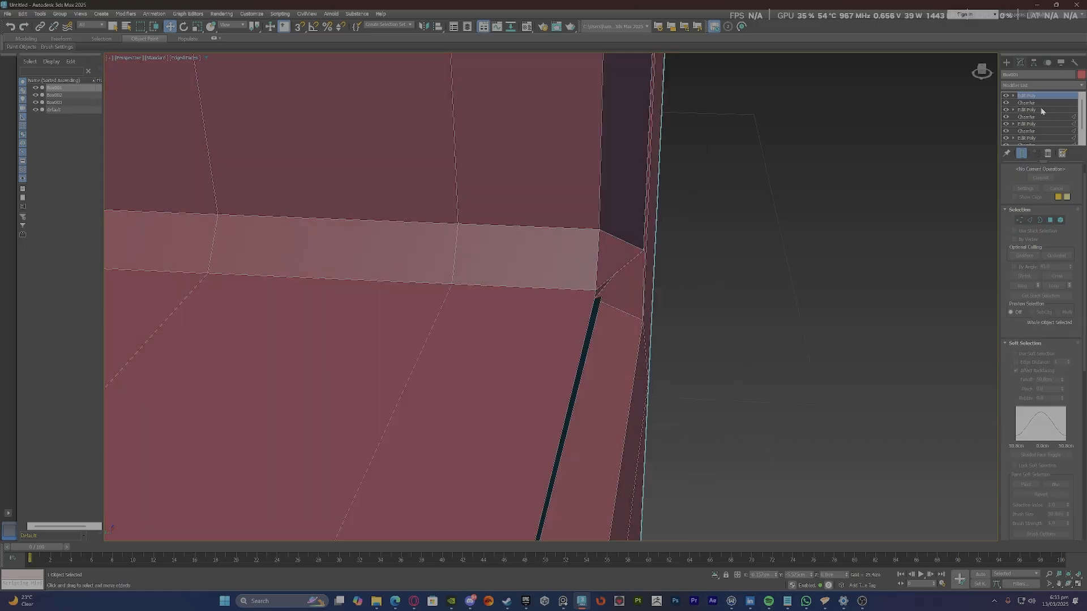
click(1048, 153)
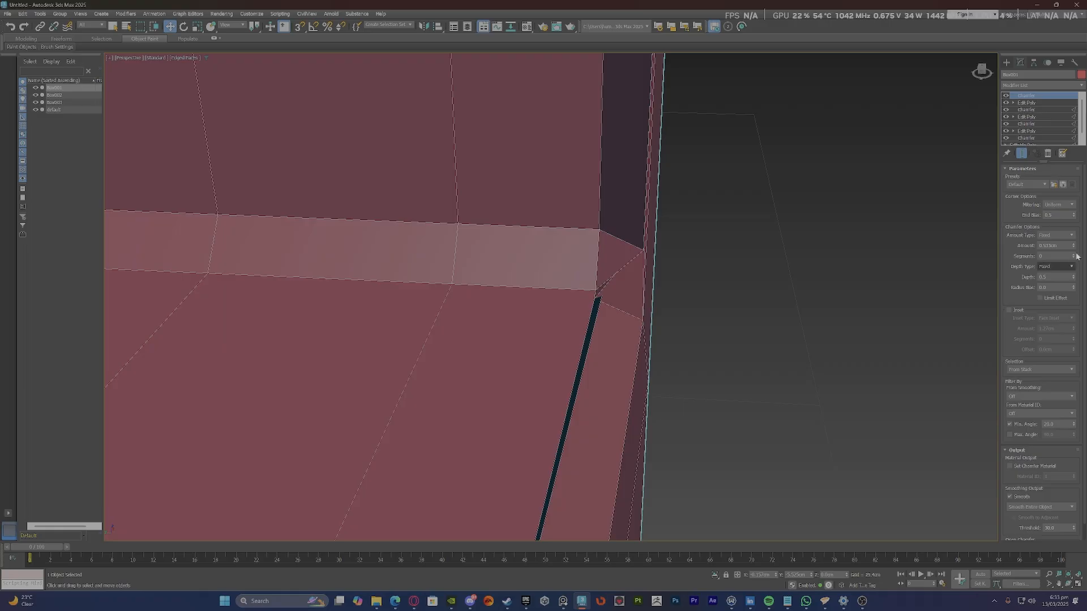
drag(1076, 247, 1073, 245)
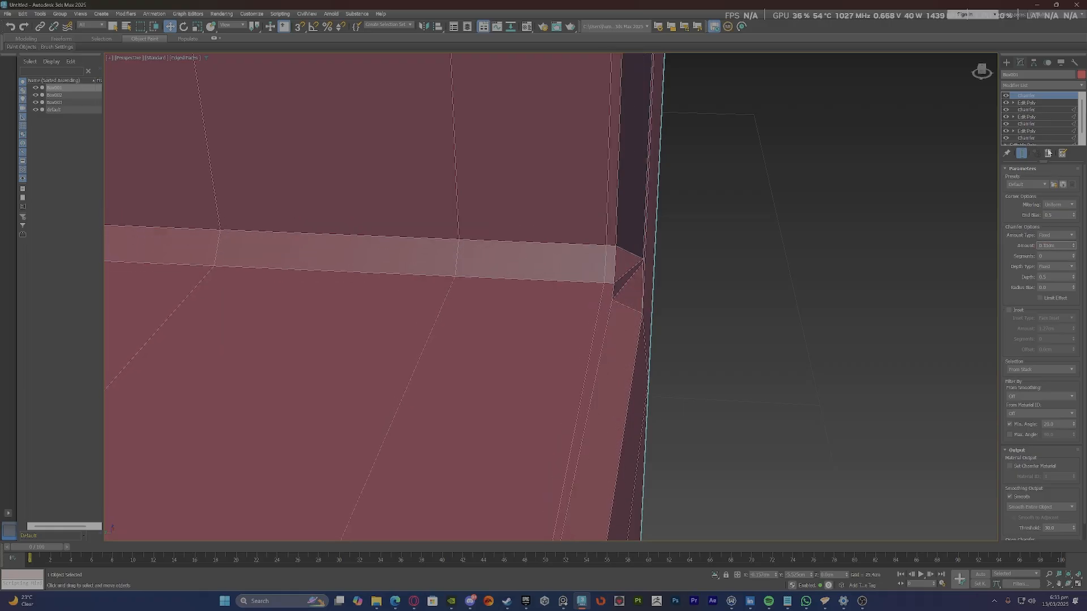
scroll(649, 289, up, 1)
scroll(648, 289, down, 3)
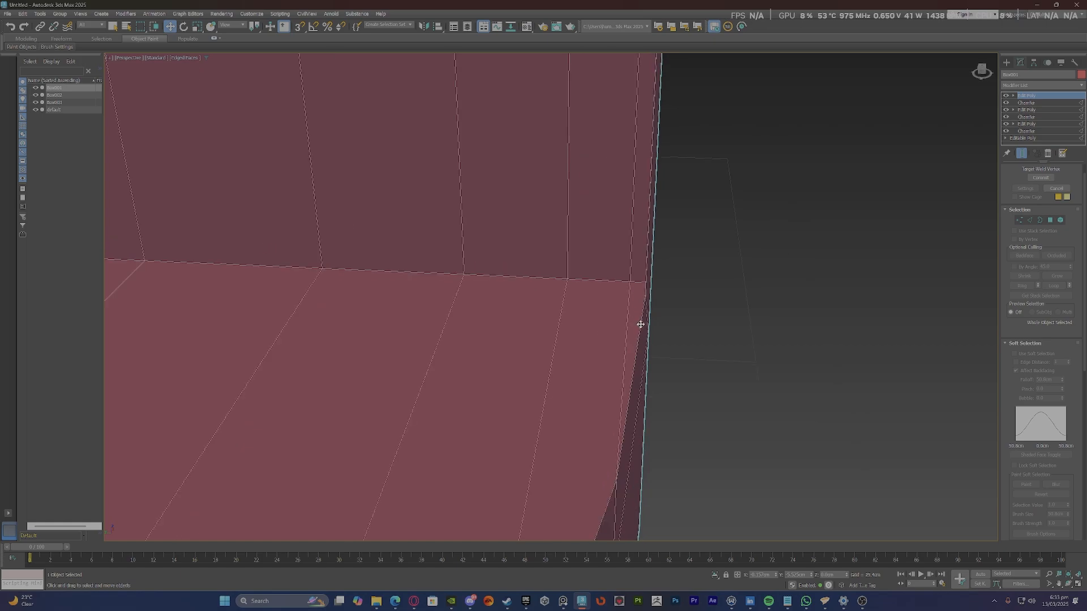
Copy the Chamfer modifier to the top of the desk's modifier stack and add a new Edit Poly above it.
scroll(641, 323, down, 2)
scroll(640, 323, down, 1)
scroll(760, 280, up, 2)
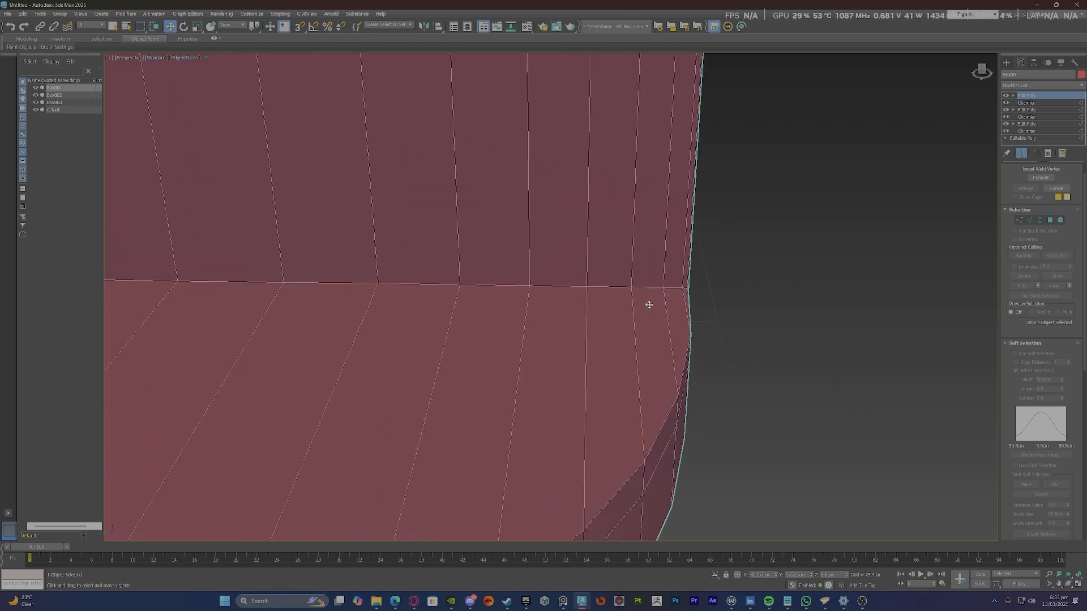
scroll(711, 284, down, 1)
scroll(677, 306, down, 6)
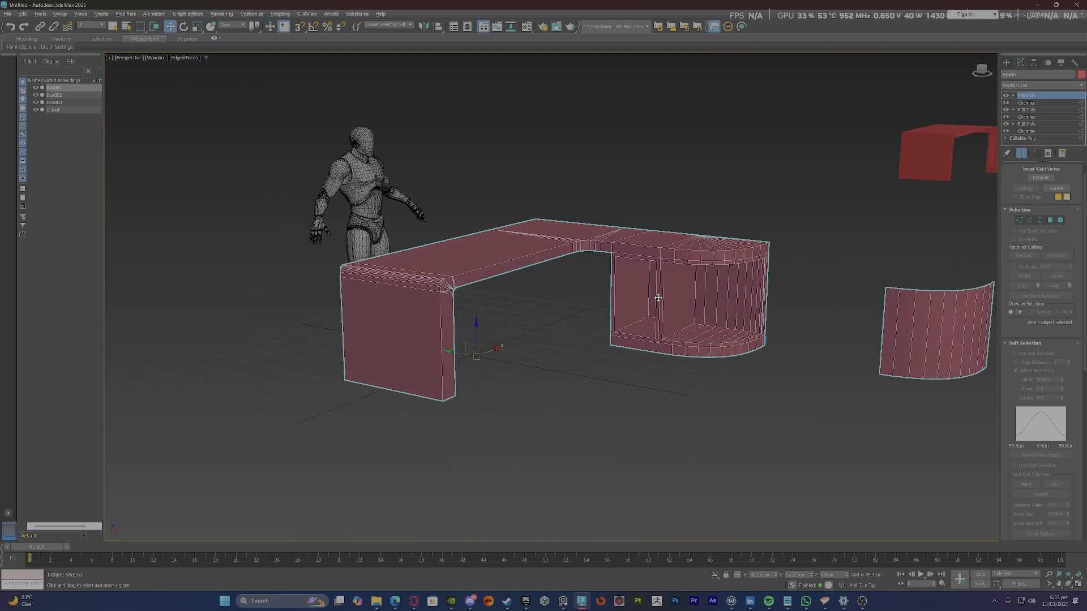
scroll(781, 351, up, 8)
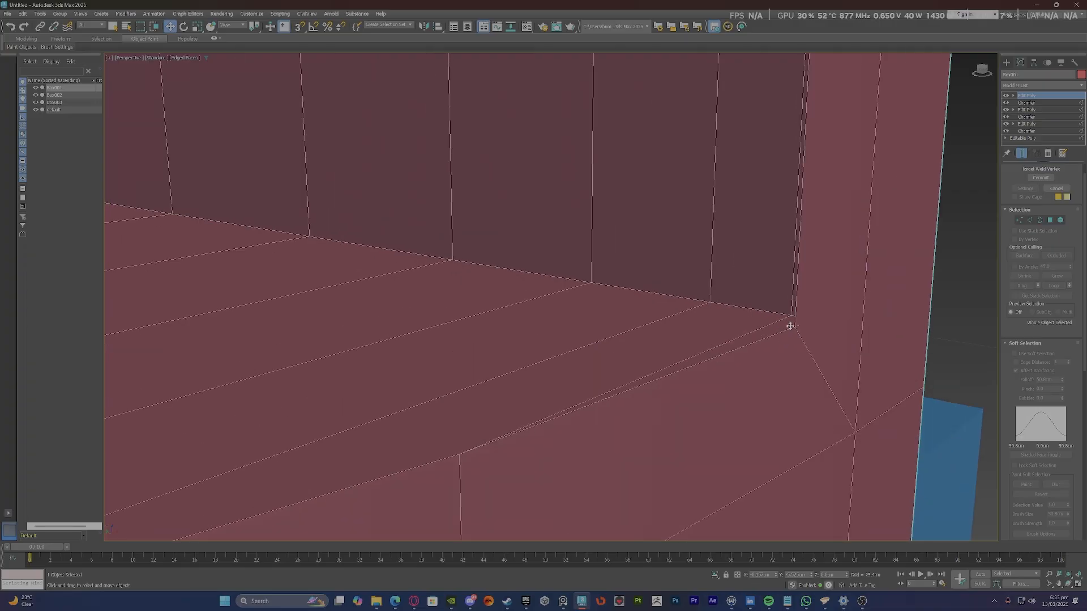
key(1)
key(F3)
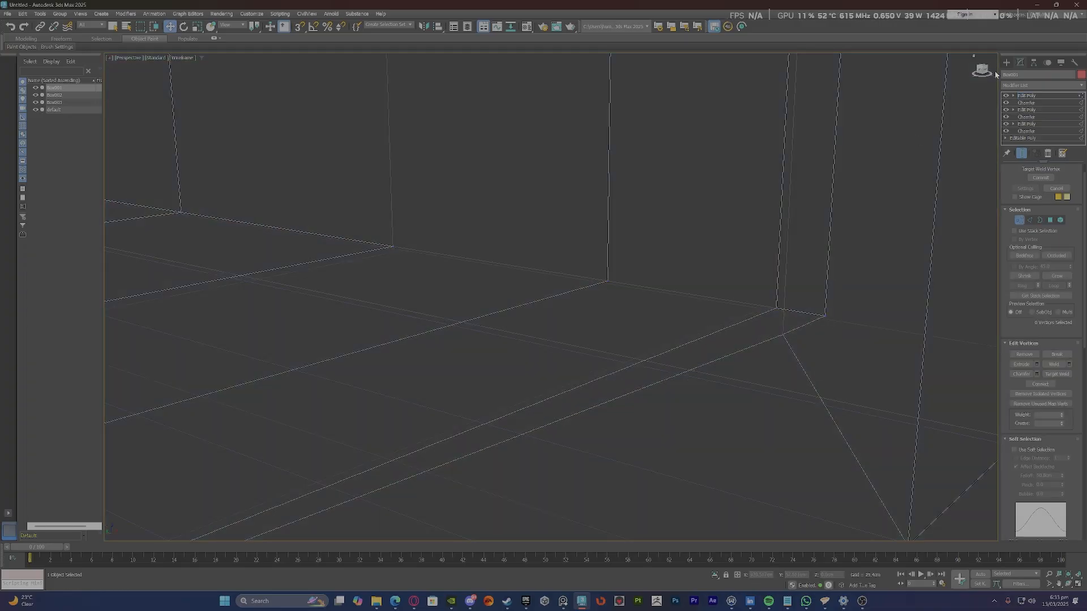
drag(1033, 102, 980, 113)
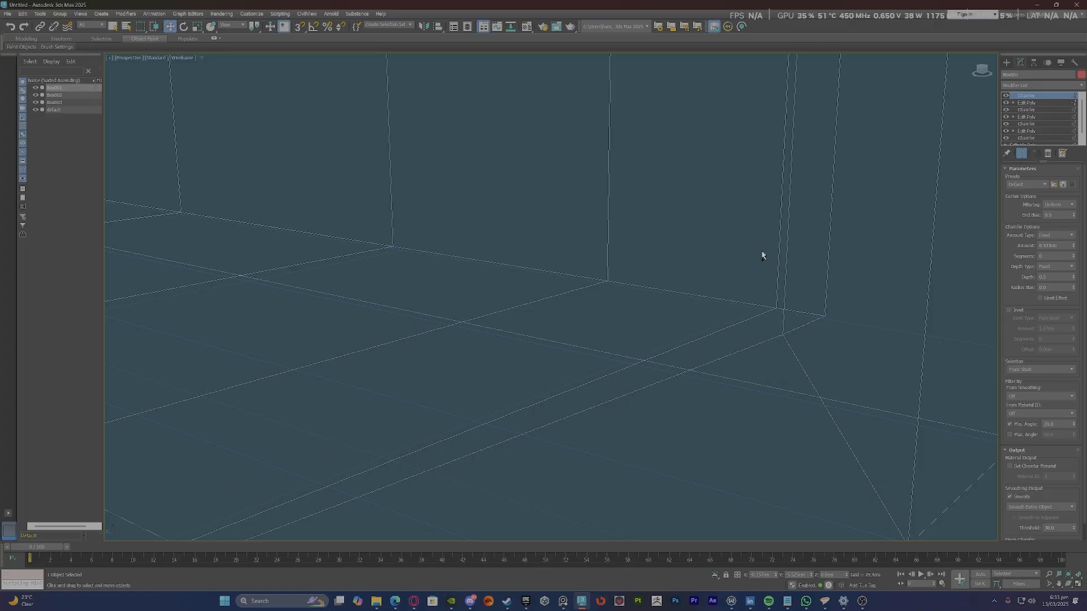
key(ctrl+z)
Delete the small stray chamfer polygon at the lower corner of the curved compartment, where the floor meets the upright.
scroll(754, 294, down, 6)
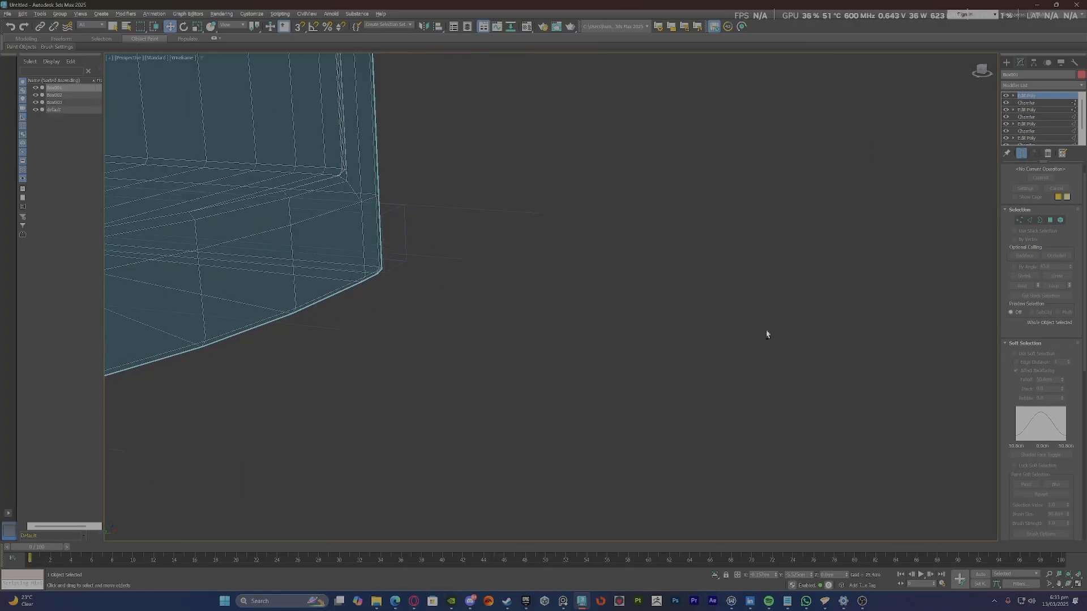
scroll(760, 332, down, 4)
key(F3)
scroll(514, 298, down, 2)
alt+middle_drag(514, 298, 711, 352)
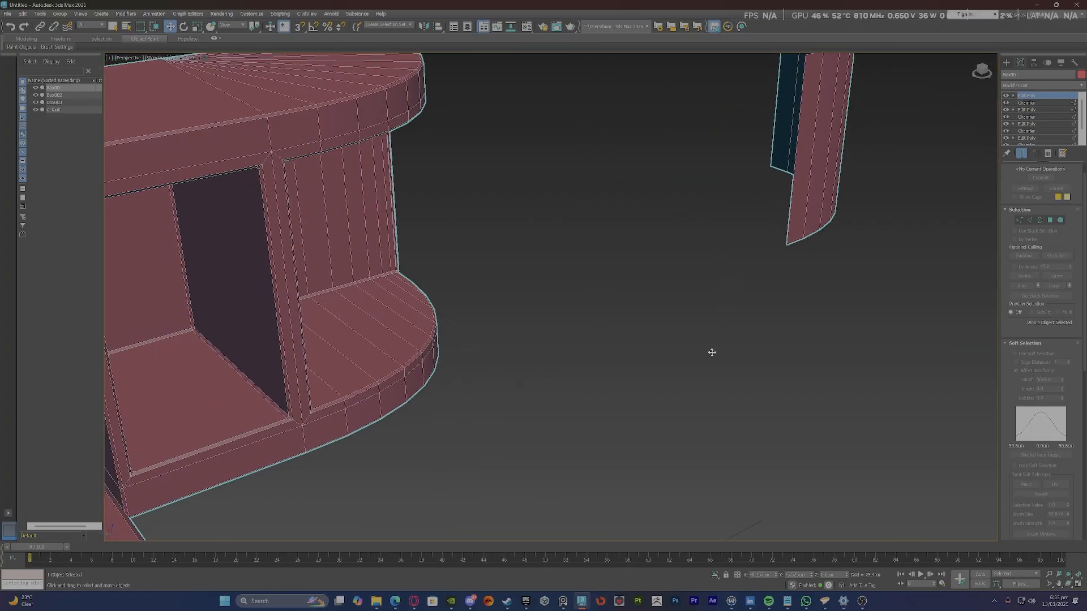
scroll(333, 254, up, 10)
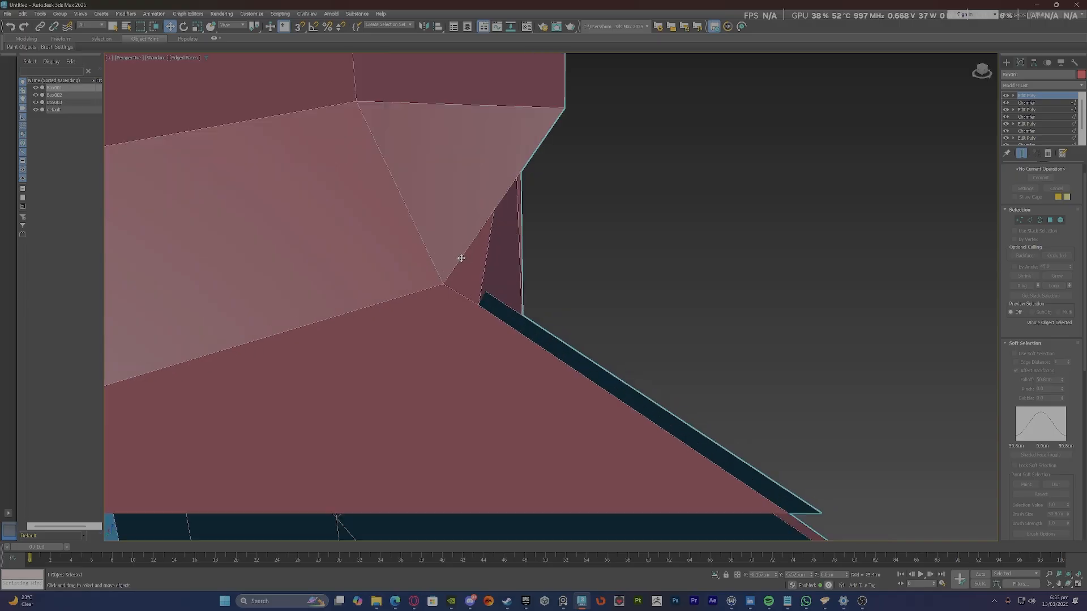
key(4)
key(ctrl+a)
alt+middle_drag(477, 252, 510, 281)
scroll(489, 309, up, 8)
scroll(510, 287, down, 3)
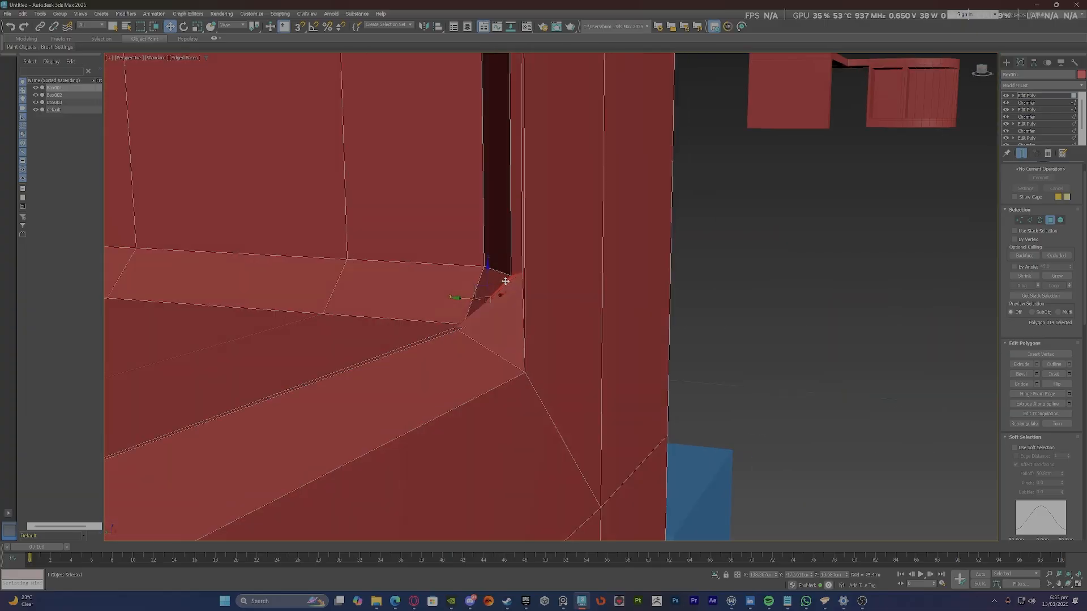
scroll(497, 283, up, 3)
key(Delete)
Target-weld the loose vertex at the lower corner to the neighbouring upright vertex to close the gap left by the polygon.
key(1)
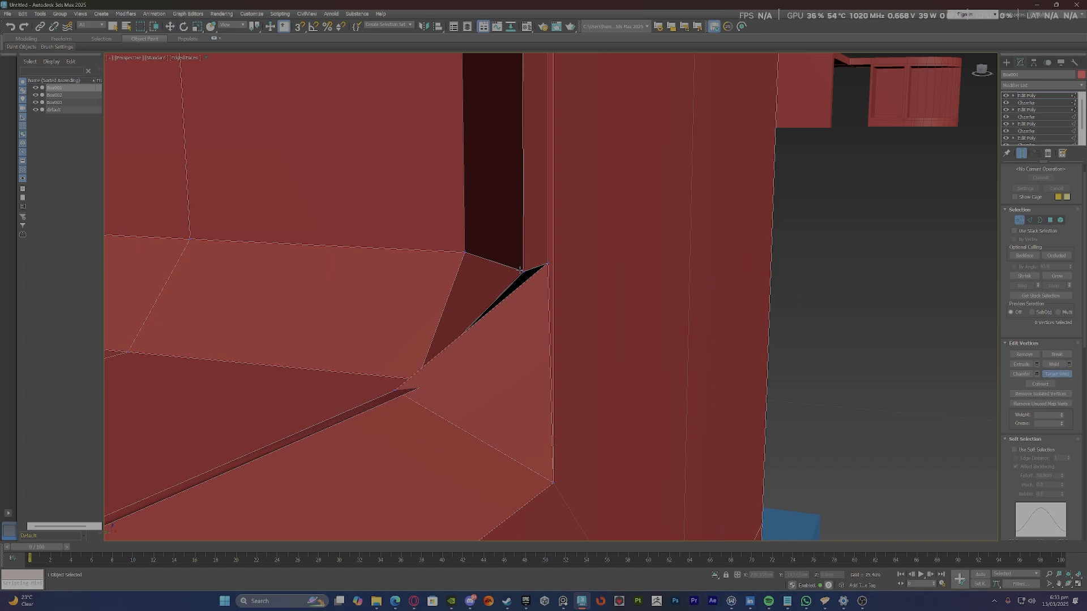
click(547, 261)
scroll(547, 262, down, 10)
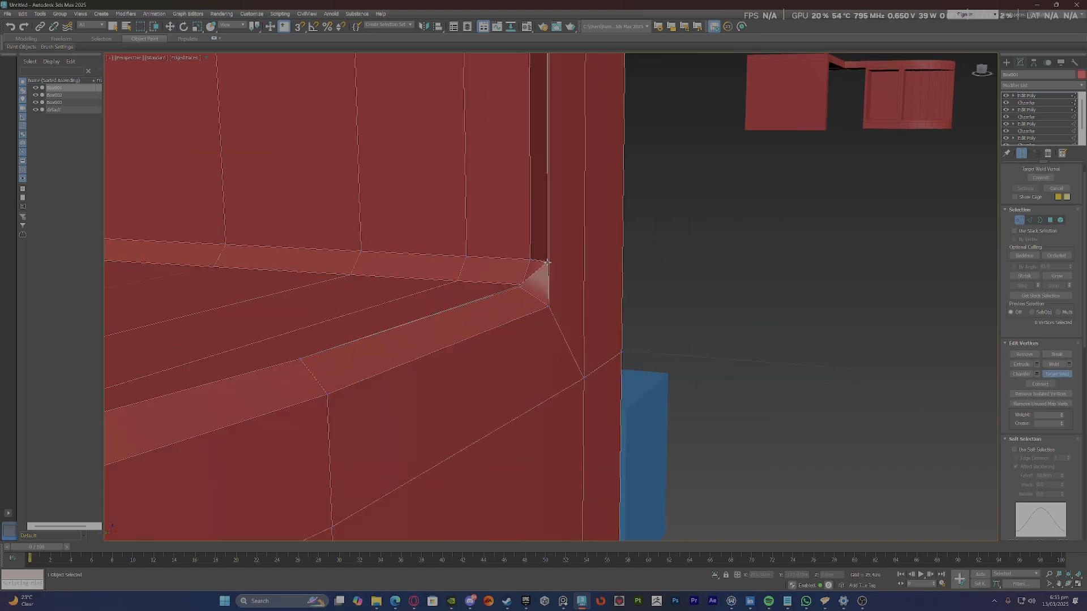
Target-weld the loose floor vertex to the inner corner vertex of the chamfer band at the compartment's lower corner.
scroll(385, 291, up, 10)
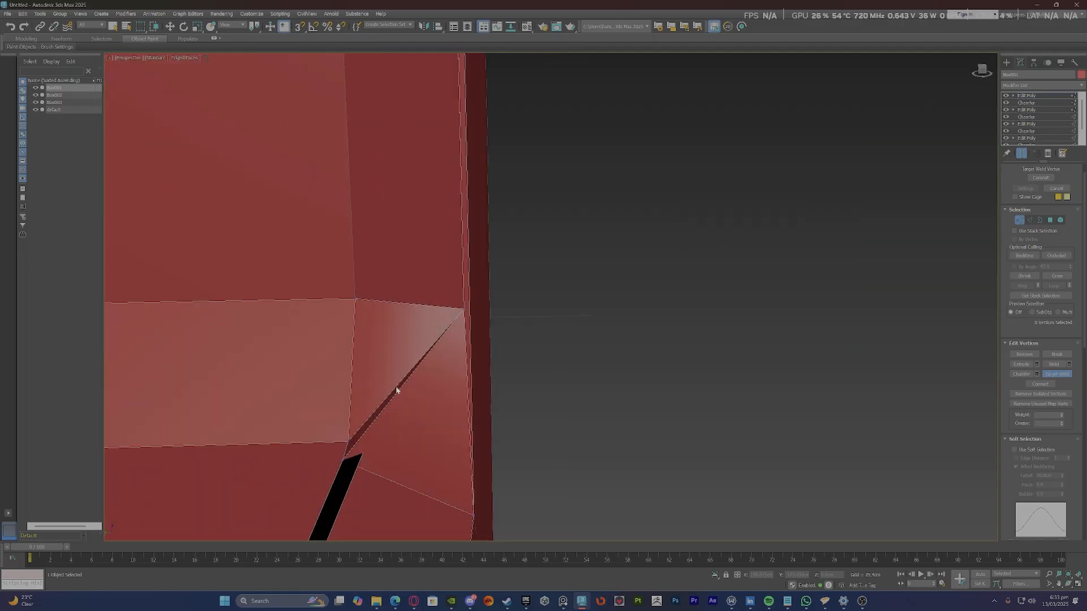
middle_drag(396, 391, 426, 387)
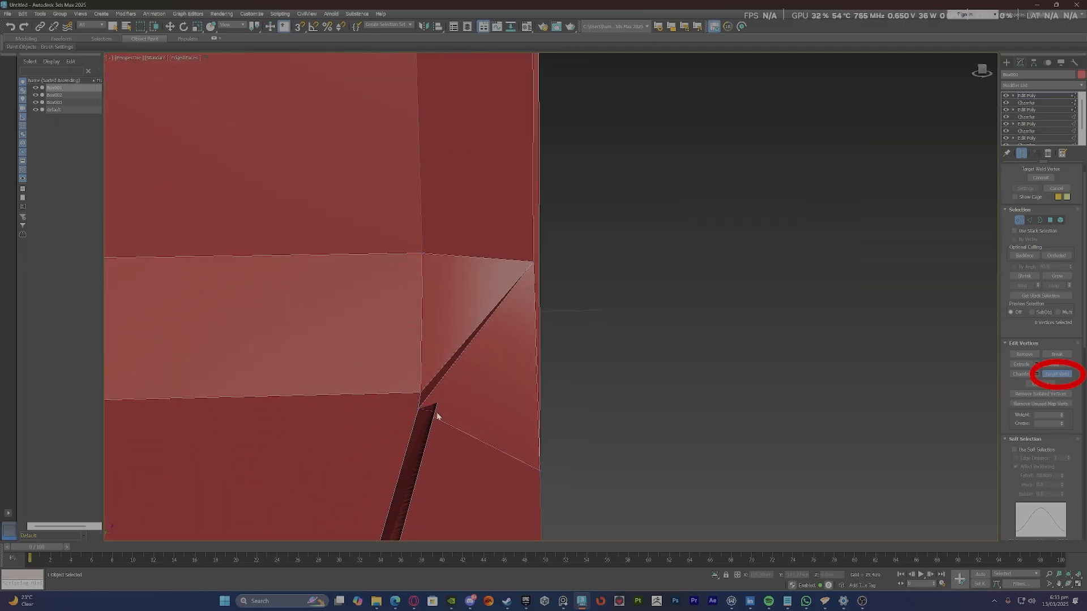
key(F3)
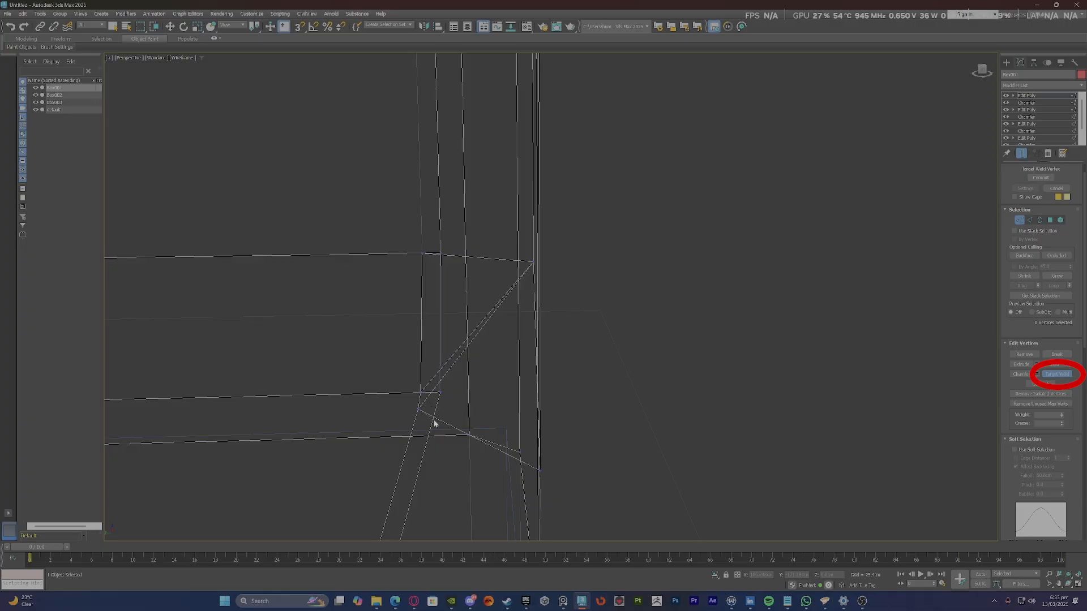
key(4)
key(w)
click(424, 424)
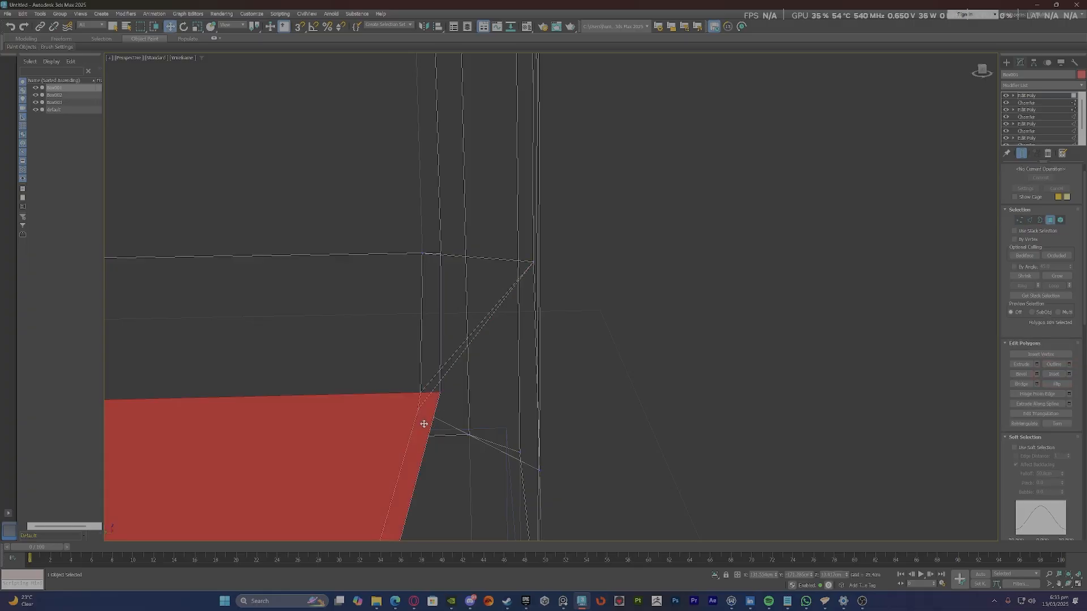
key(F3)
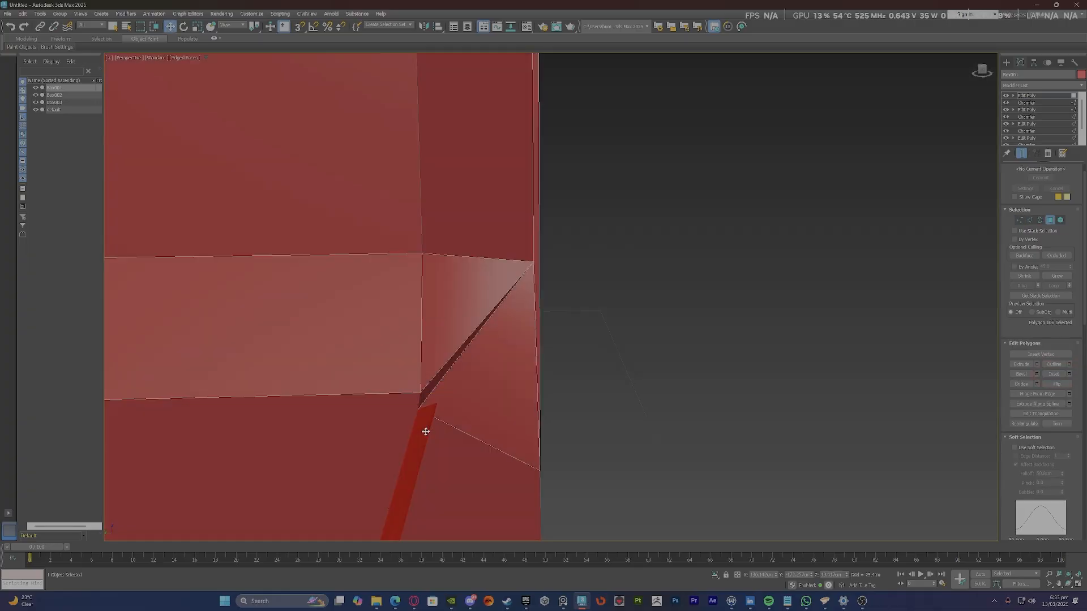
scroll(466, 341, down, 4)
key(F3)
scroll(438, 382, up, 6)
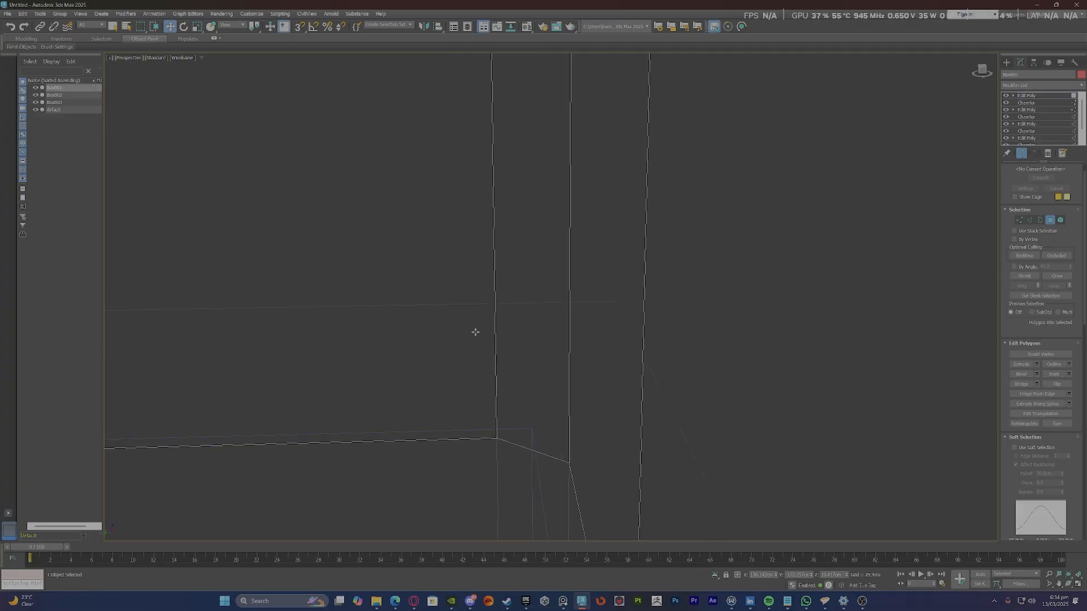
scroll(482, 343, down, 2)
key(1)
scroll(518, 337, down, 3)
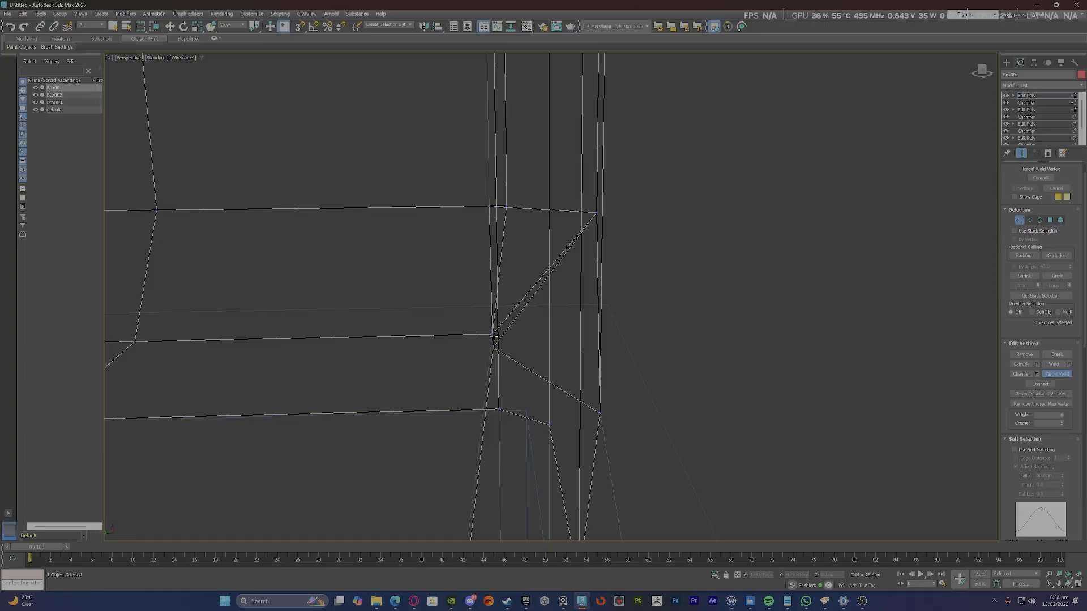
Examine the compartment's upper corner in wireframe and shaded display for split vertices and open gaps.
key(F3)
key(F3)
middle_drag(523, 134, 546, 393)
key(F3)
key(F3)
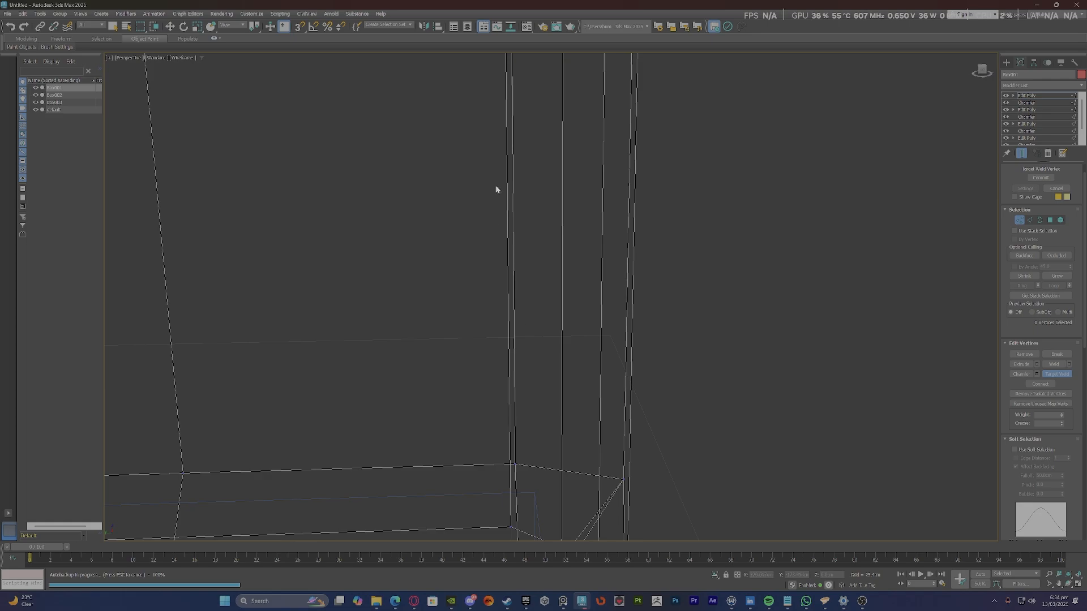
mouse_move(496, 189)
middle_down()
mouse_move(507, 405)
mouse_move(520, 298)
mouse_move(519, 281)
mouse_move(518, 312)
mouse_move(512, 231)
mouse_move(532, 170)
mouse_move(491, 160)
mouse_move(522, 164)
mouse_move(509, 146)
mouse_move(481, 196)
mouse_move(507, 300)
mouse_move(514, 451)
mouse_move(492, 189)
mouse_move(500, 438)
mouse_move(521, 202)
mouse_move(504, 173)
middle_up()
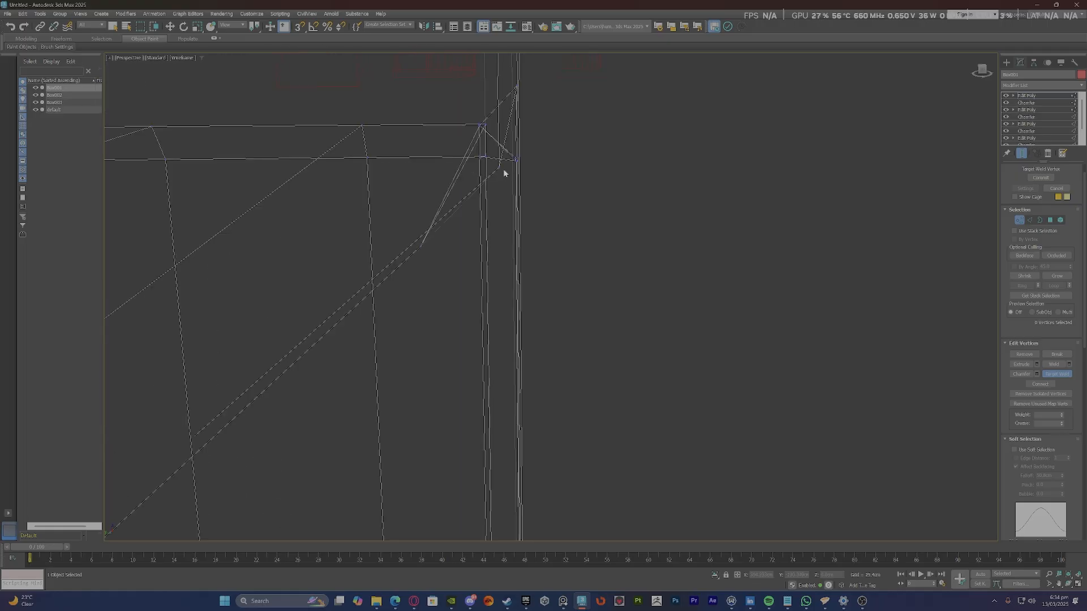
scroll(503, 171, up, 5)
key(F3)
key(F3)
scroll(434, 128, up, 2)
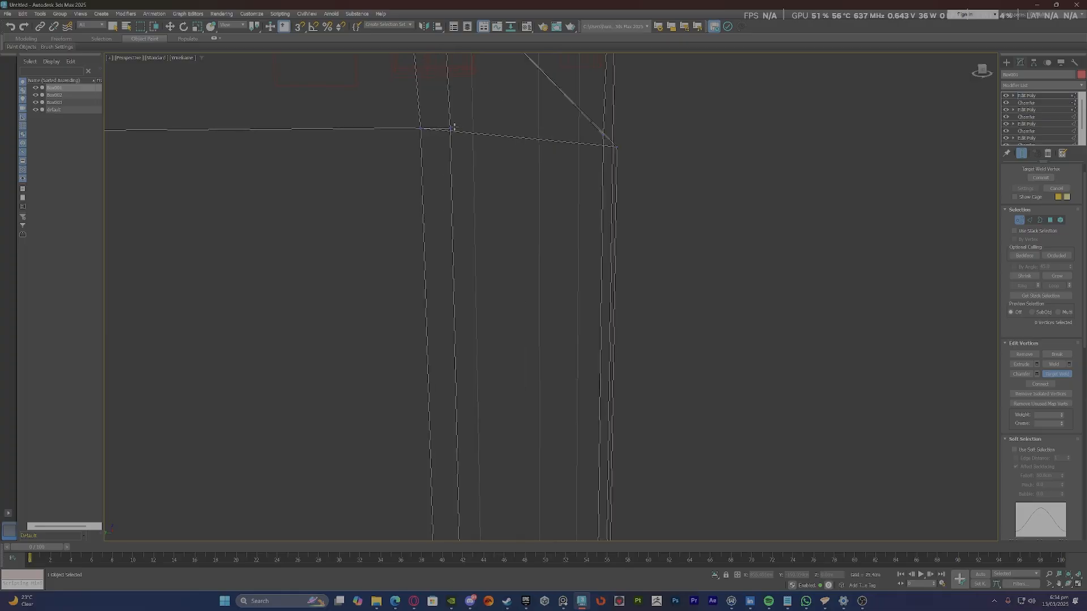
key(F3)
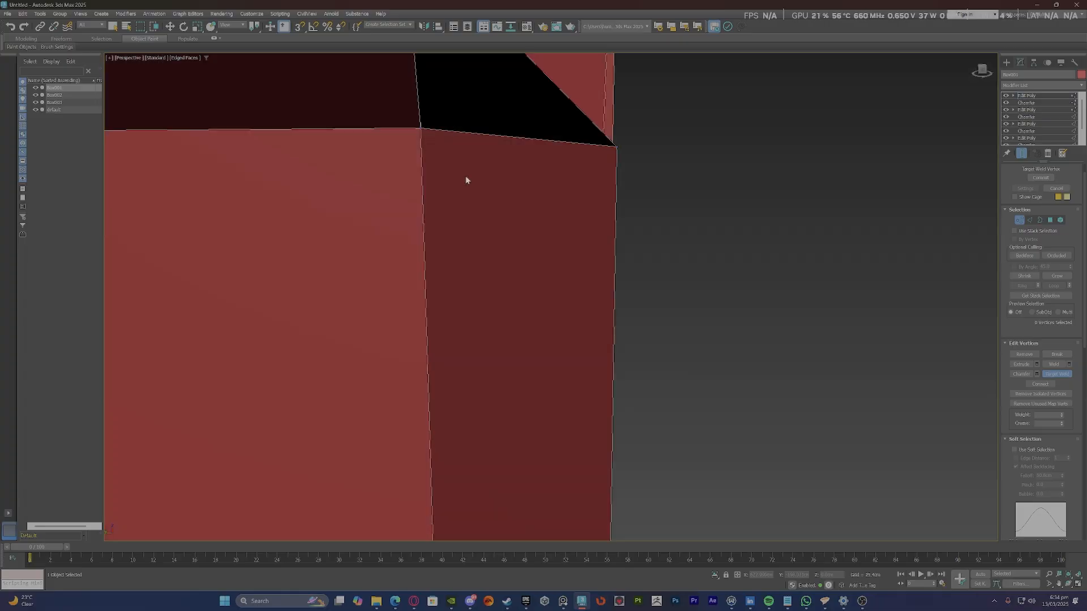
scroll(466, 180, down, 10)
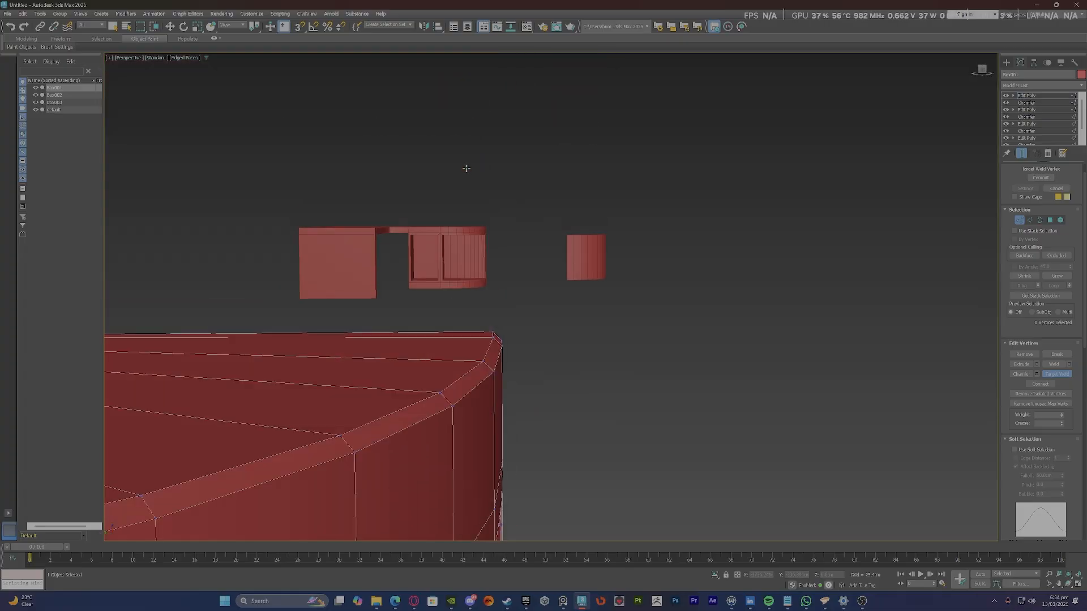
Target-weld the split vertices at the inner upper corner of the curved compartment into one corner point.
scroll(498, 318, down, 8)
alt+middle_drag(485, 342, 482, 287)
middle_drag(481, 287, 520, 156)
scroll(553, 315, up, 12)
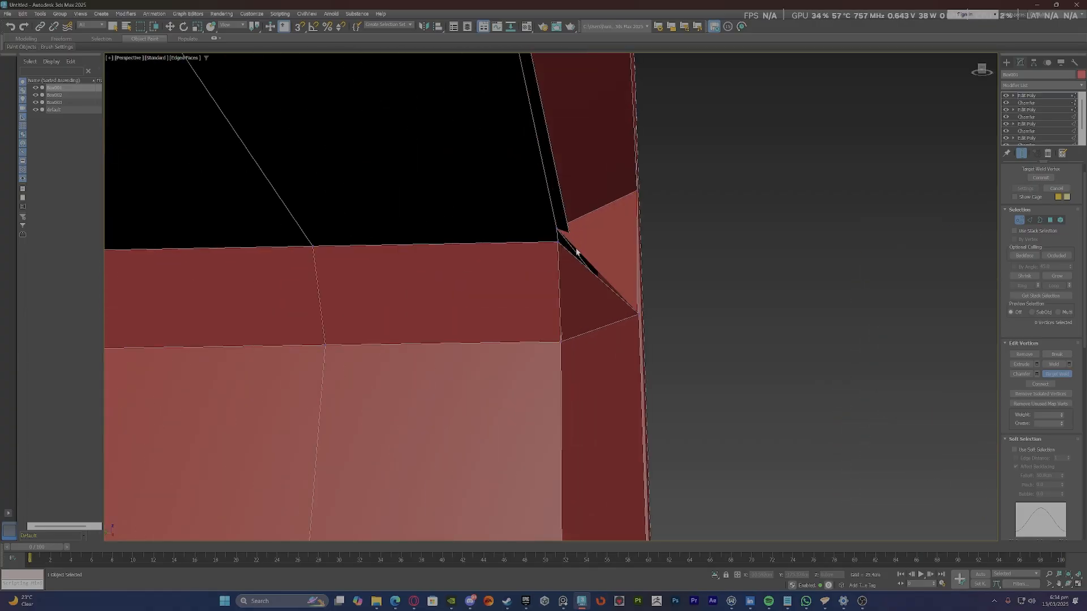
scroll(560, 238, up, 2)
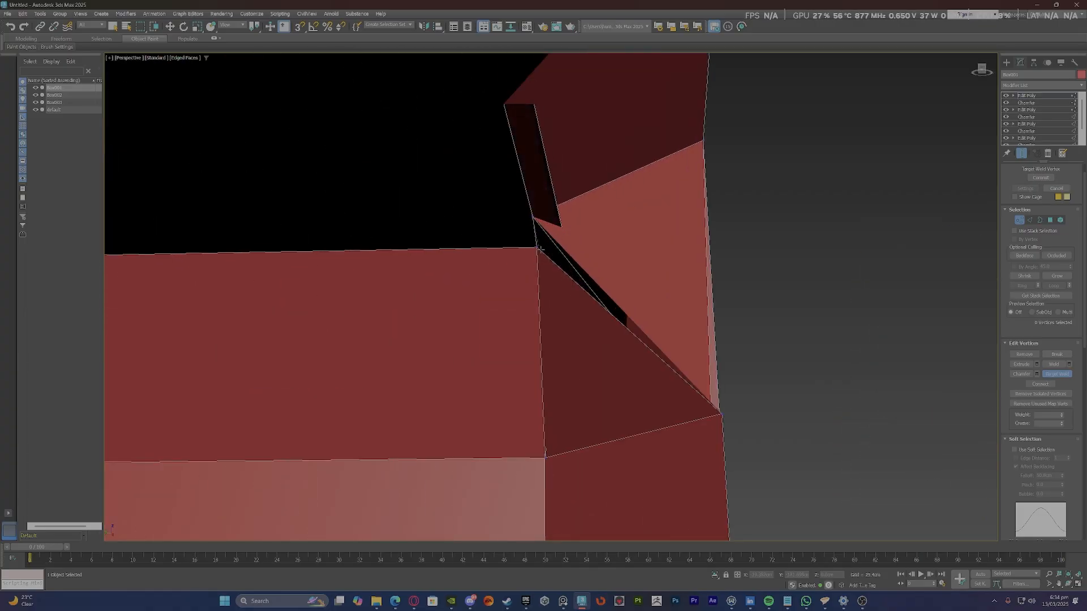
click(539, 249)
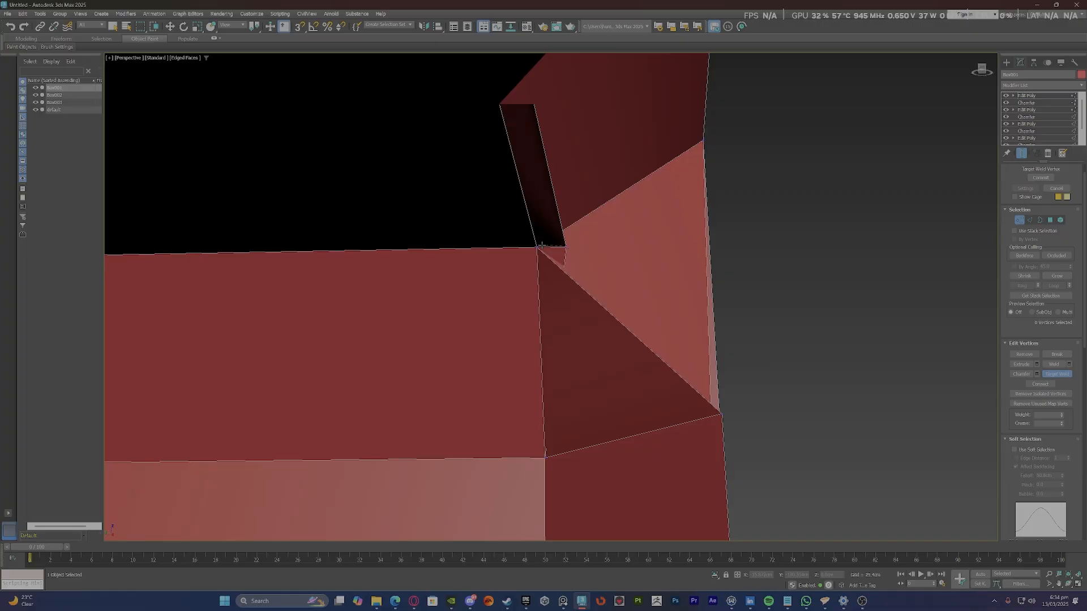
click(542, 245)
scroll(511, 250, down, 2)
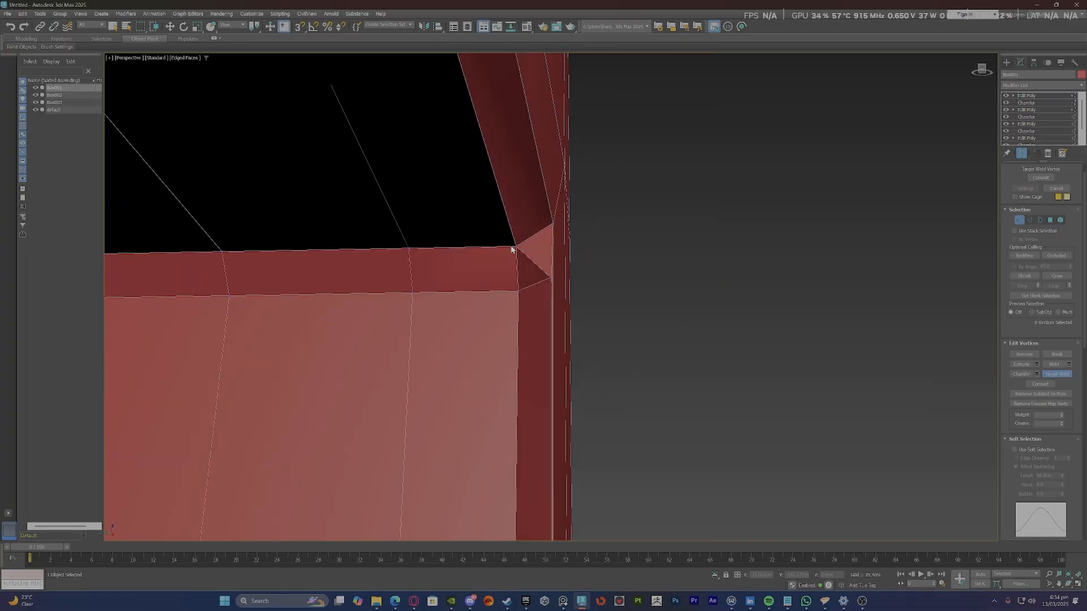
Target-weld the two nearly coincident vertices at the outer end of the upper corner's chamfer.
key(F3)
scroll(511, 250, down, 8)
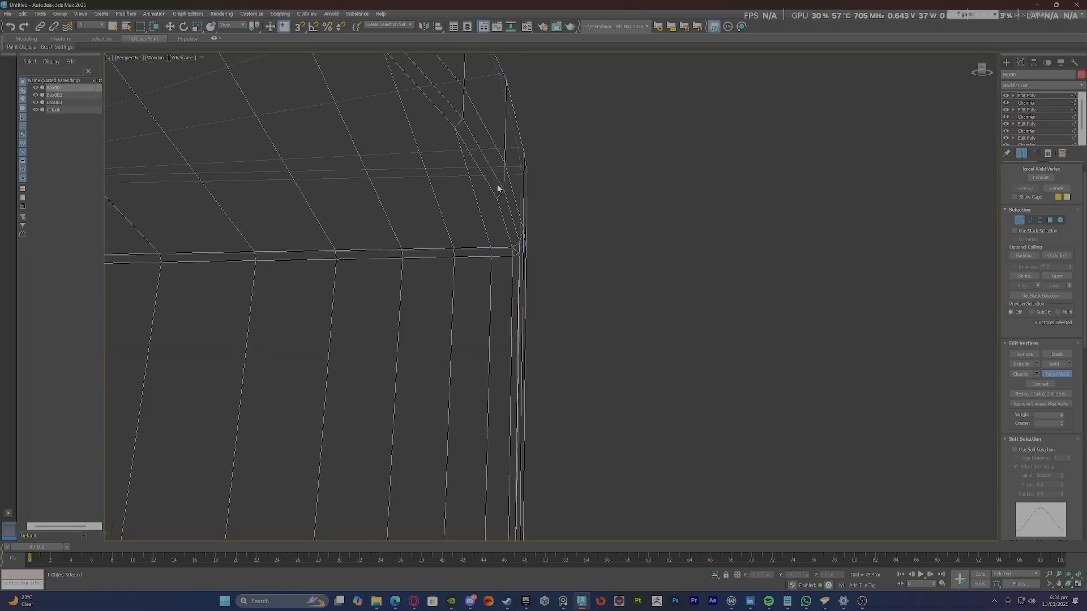
scroll(499, 186, up, 4)
scroll(525, 315, up, 2)
scroll(584, 438, up, 3)
key(F3)
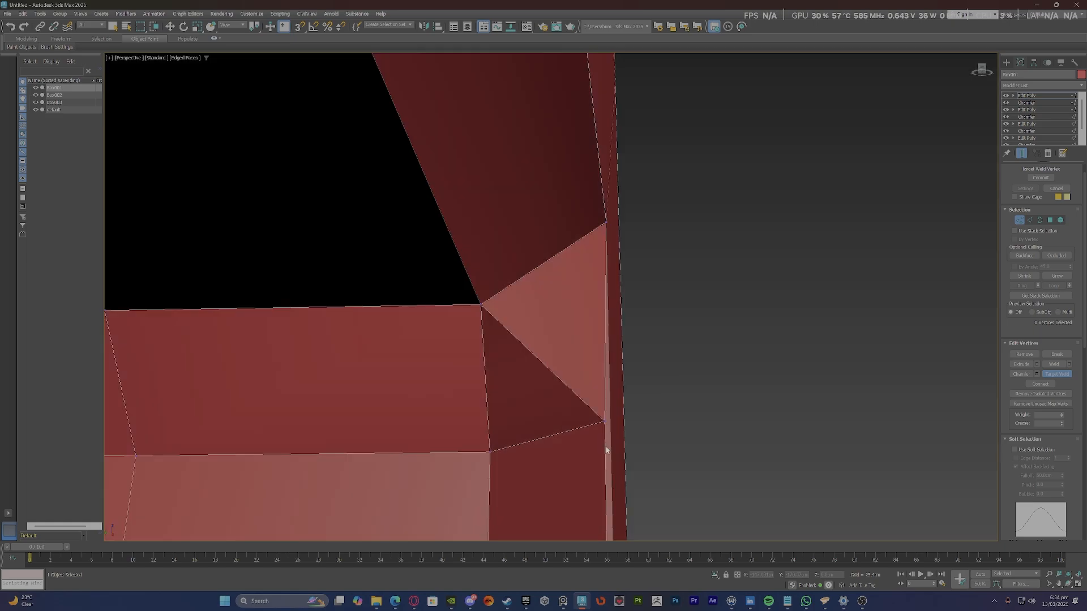
scroll(603, 437, up, 1)
key(F3)
scroll(586, 398, down, 1)
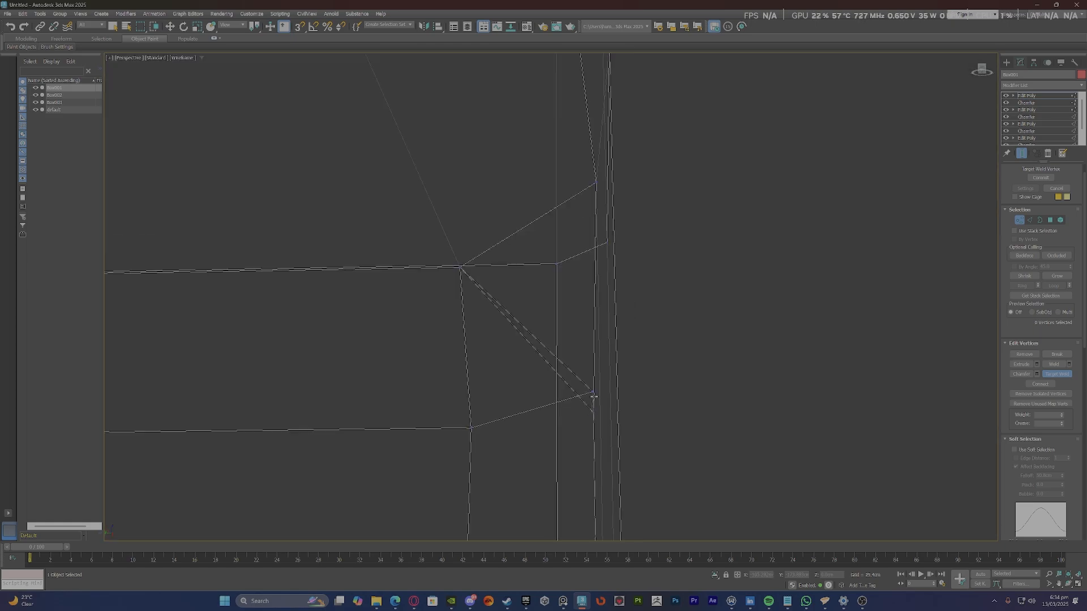
key(F3)
scroll(508, 297, down, 3)
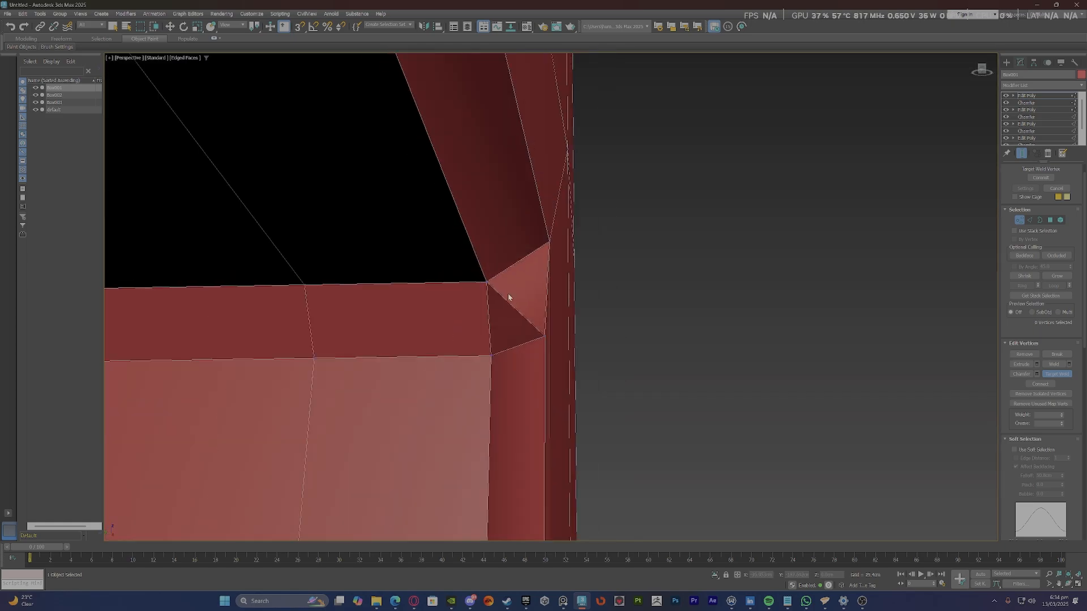
Examine the upper corner's edges and vertices in wireframe from another angle for remaining unwelded points.
scroll(503, 297, up, 4)
scroll(462, 491, up, 2)
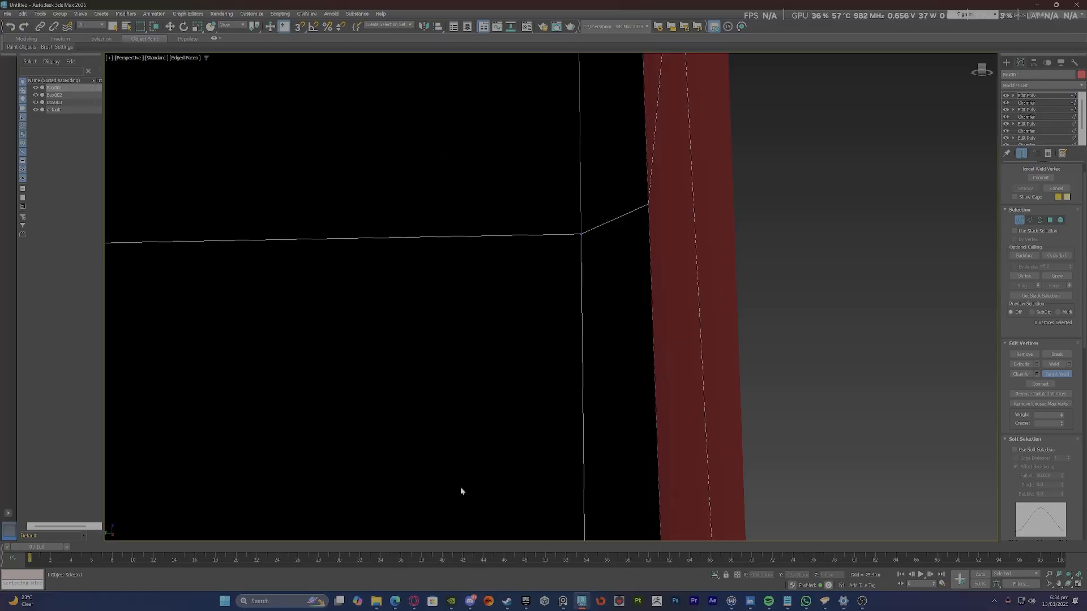
scroll(489, 345, down, 5)
key(F3)
scroll(491, 328, down, 4)
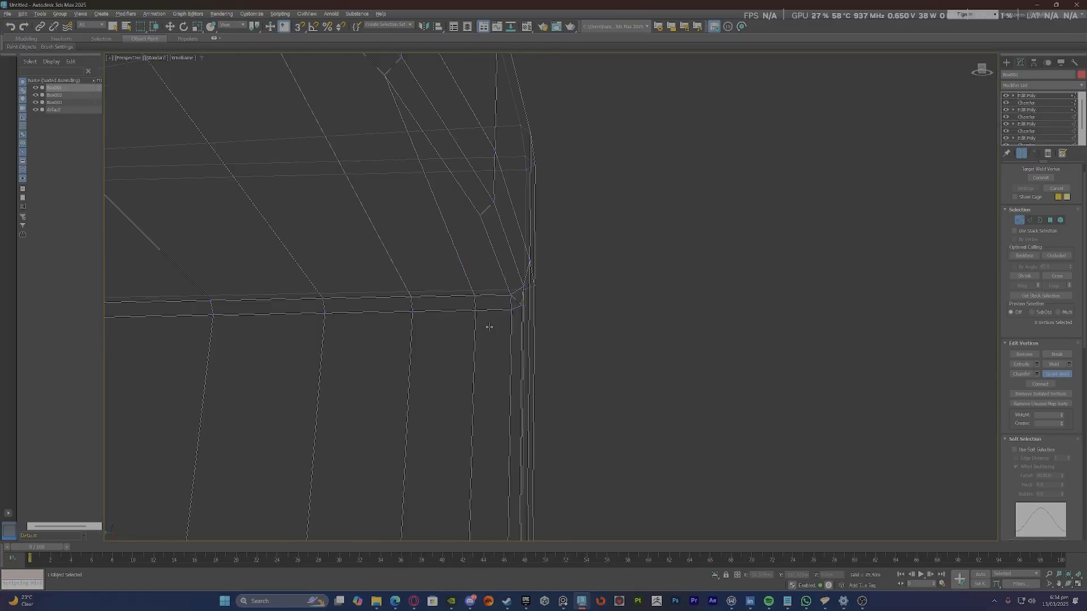
alt+middle_drag(488, 325, 281, 382)
scroll(281, 382, down, 3)
scroll(591, 261, up, 5)
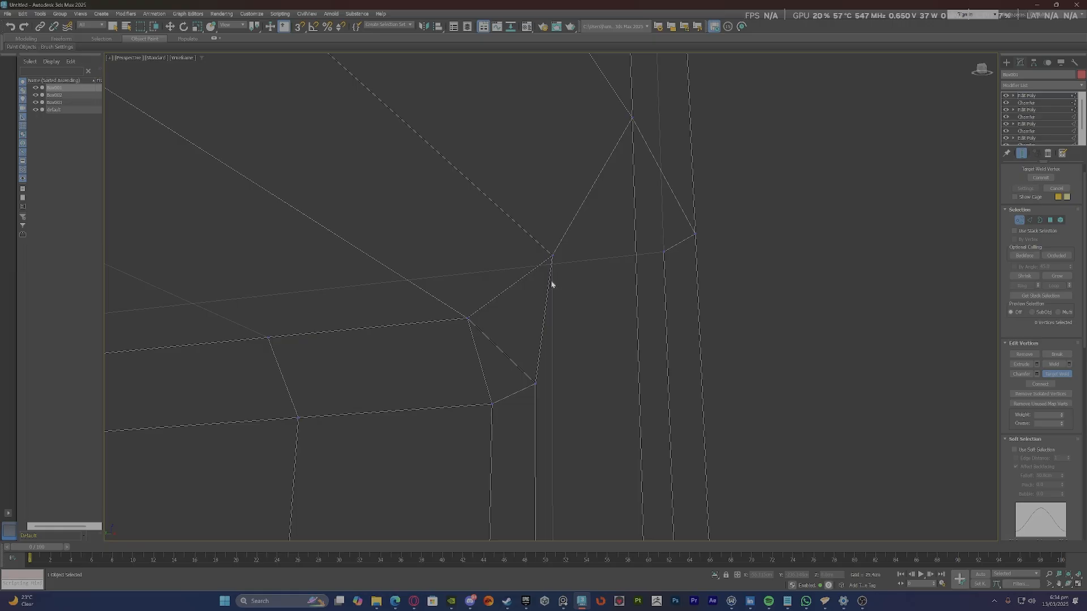
scroll(554, 283, up, 3)
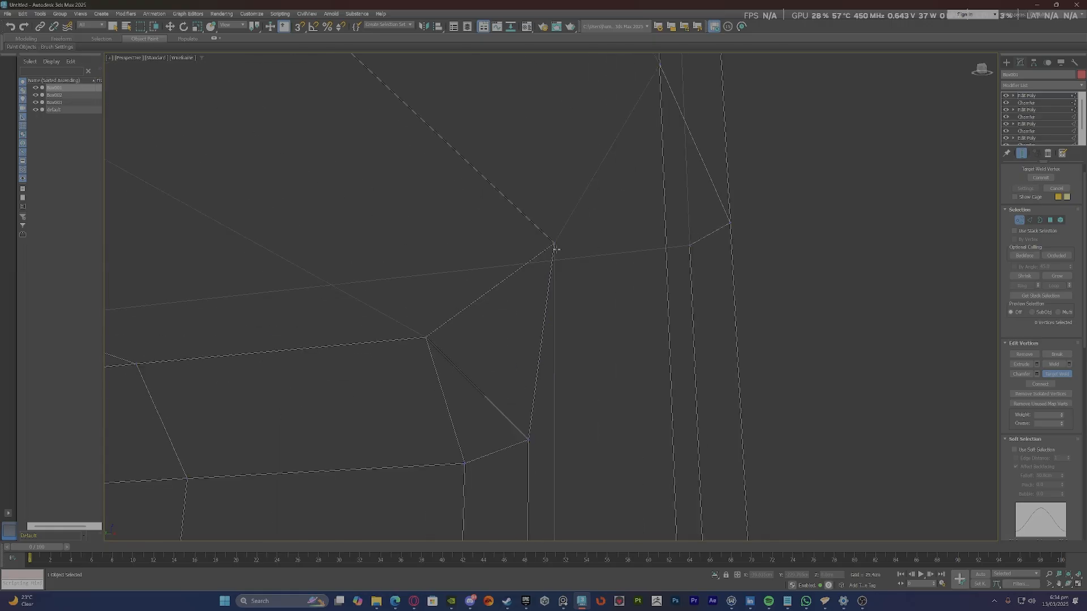
Examine the compartment's upper outer corner in wireframe and shaded display for leftover split vertices.
scroll(556, 249, up, 2)
scroll(556, 249, down, 4)
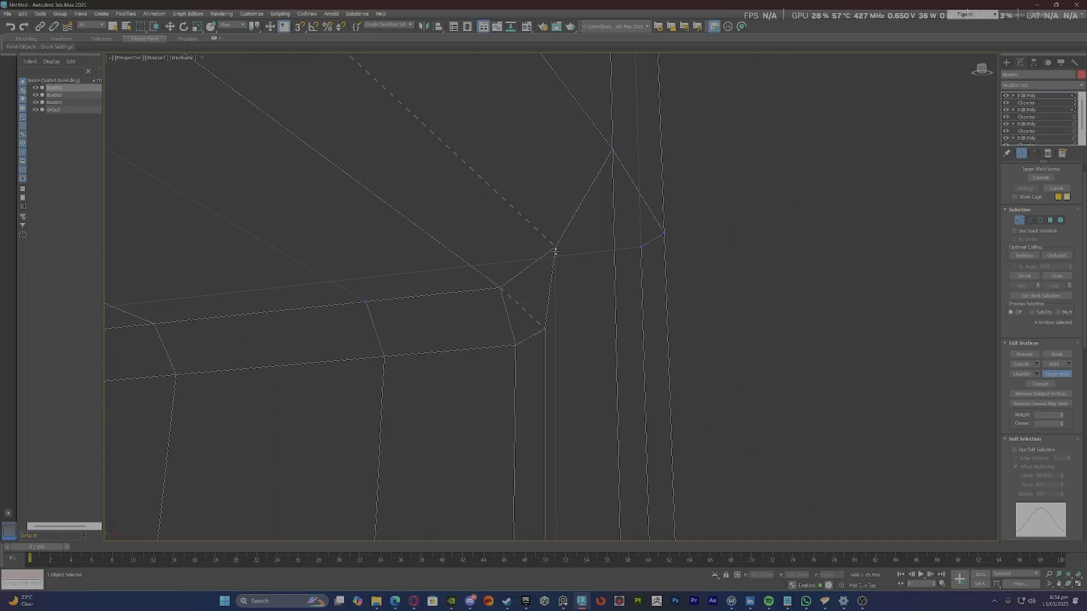
key(F3)
scroll(552, 252, down, 10)
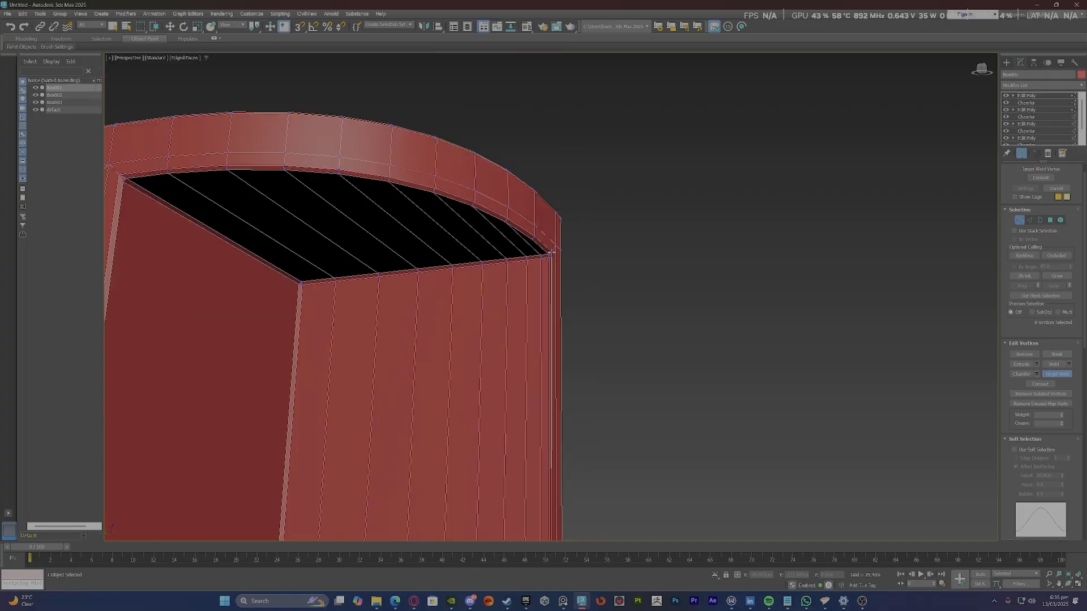
Examine the compartment's lower outer corner up close in shaded and wireframe display for split vertices and gaps.
alt+middle_drag(532, 341, 527, 400)
scroll(558, 235, up, 12)
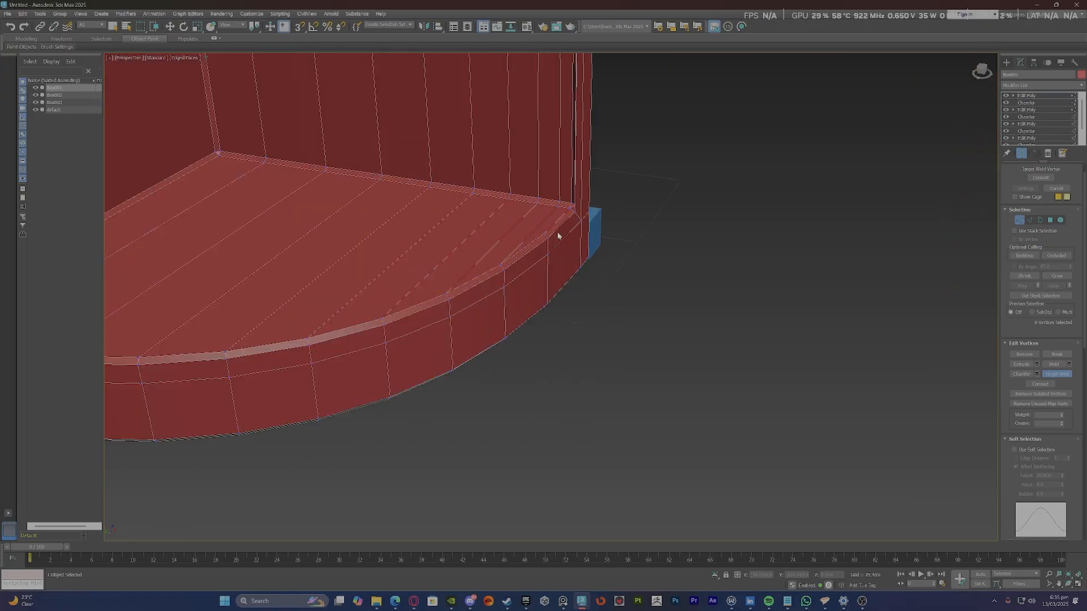
scroll(573, 235, up, 5)
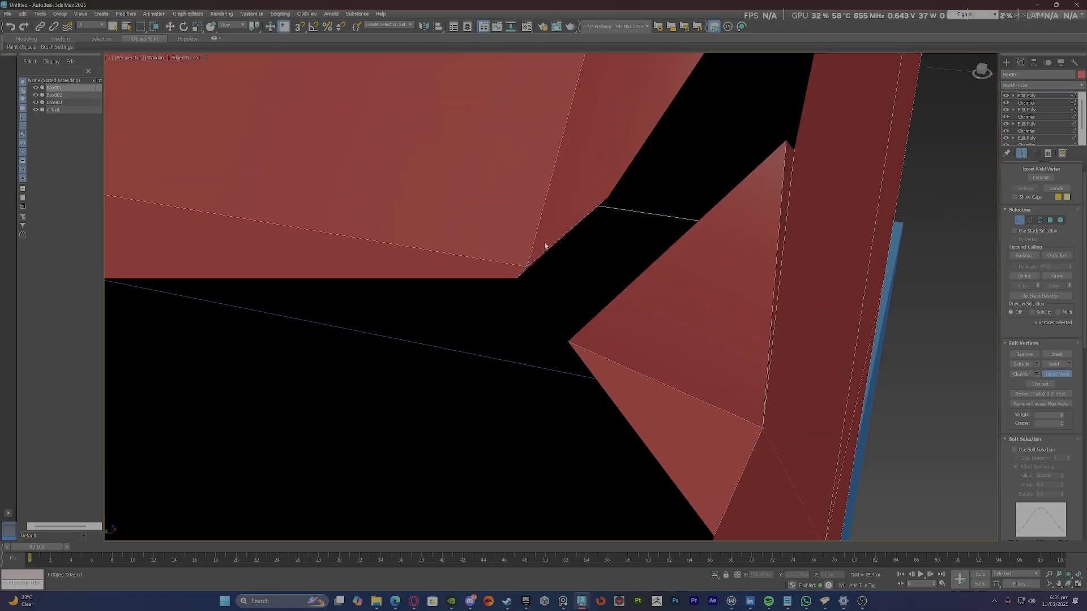
scroll(546, 245, down, 7)
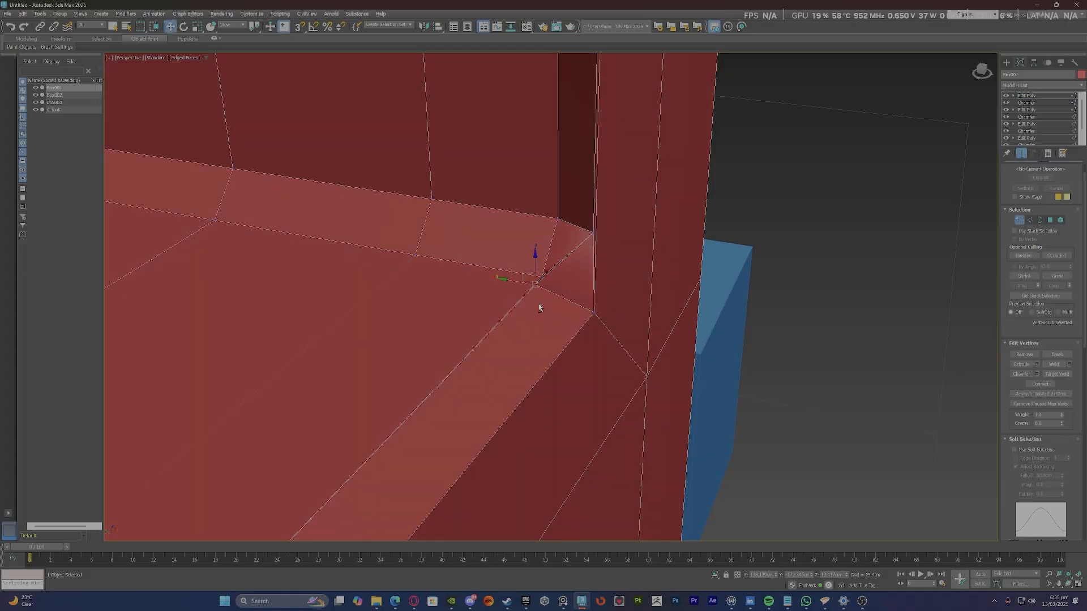
alt+middle_drag(539, 308, 541, 293)
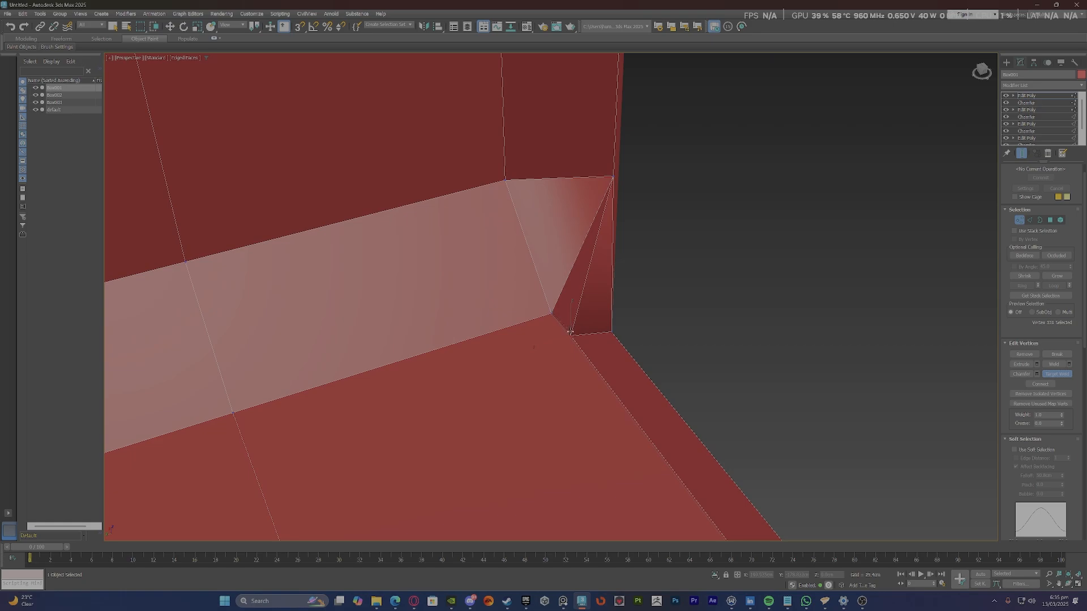
mouse_move(570, 332)
alt+middle_down()
mouse_move(527, 319)
mouse_move(565, 333)
mouse_move(561, 283)
alt+middle_up()
key(F3)
key(F3)
scroll(565, 281, down, 10)
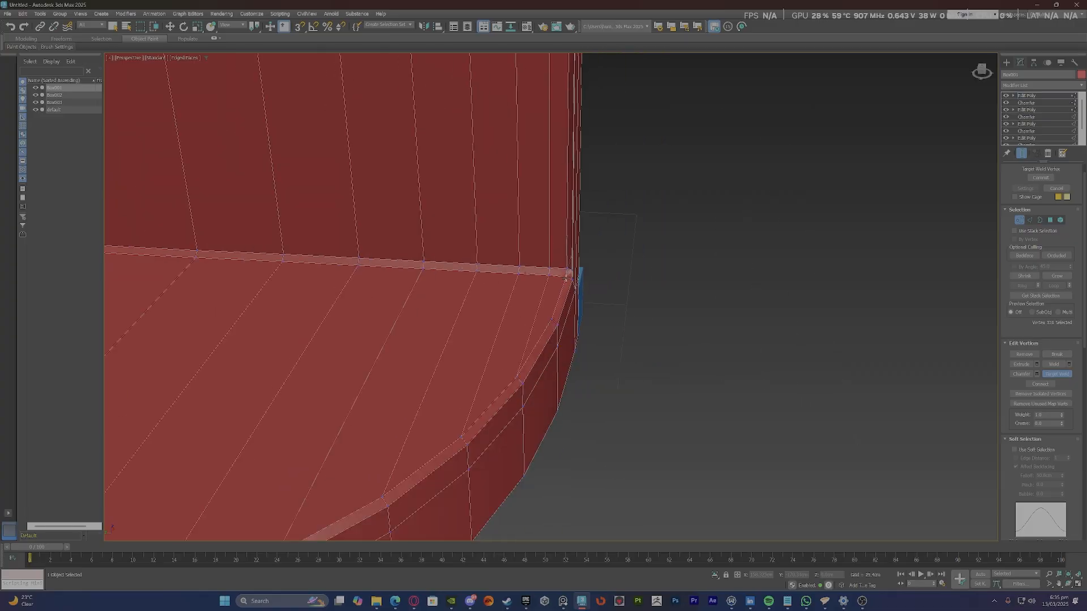
Inspect the chamfered corners around the divider and the back of the curved compartment for remaining mesh errors.
scroll(453, 286, up, 10)
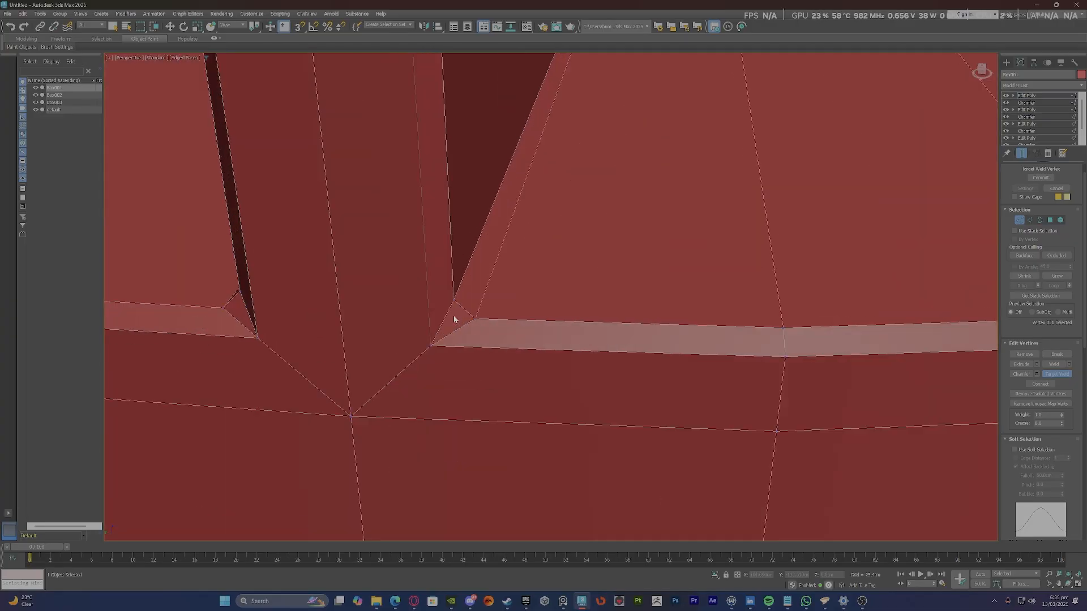
scroll(475, 269, down, 3)
scroll(518, 97, up, 6)
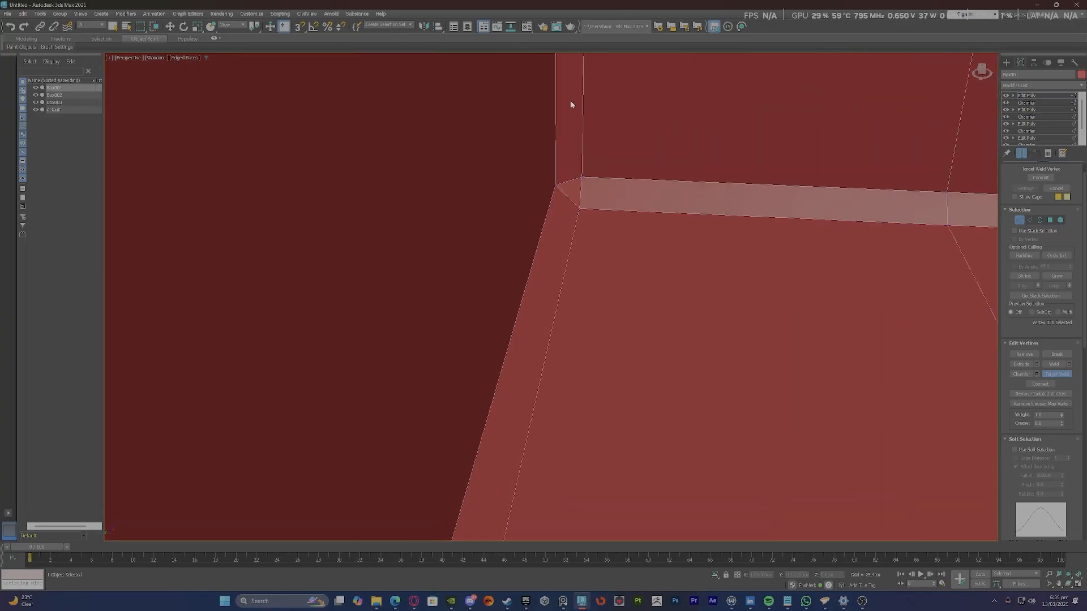
scroll(561, 238, down, 4)
alt+middle_drag(483, 278, 454, 230)
scroll(554, 252, up, 9)
scroll(499, 317, down, 3)
scroll(486, 299, down, 6)
scroll(476, 266, up, 10)
scroll(456, 282, down, 10)
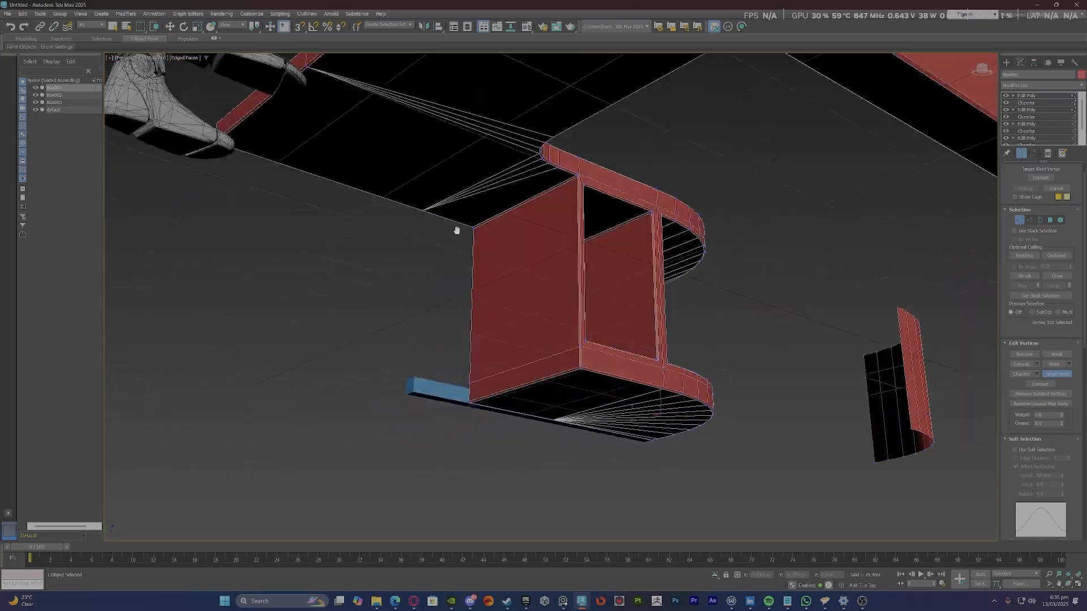
Review the whole desk from below and from the front, including the tabletop's curved edge.
scroll(587, 375, up, 10)
scroll(573, 343, down, 10)
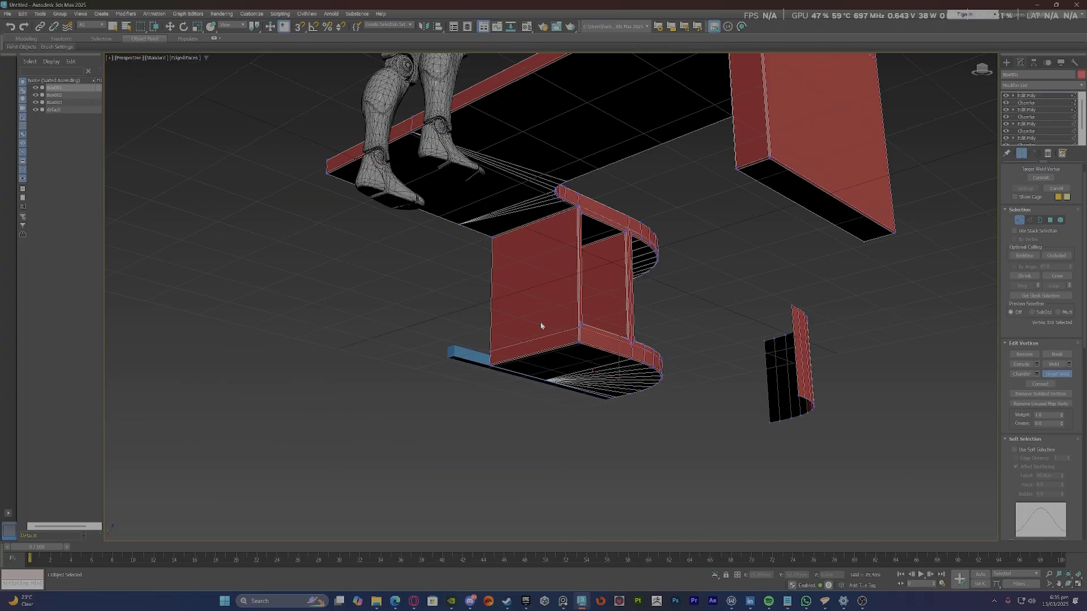
alt+middle_drag(505, 328, 555, 259)
scroll(582, 292, up, 5)
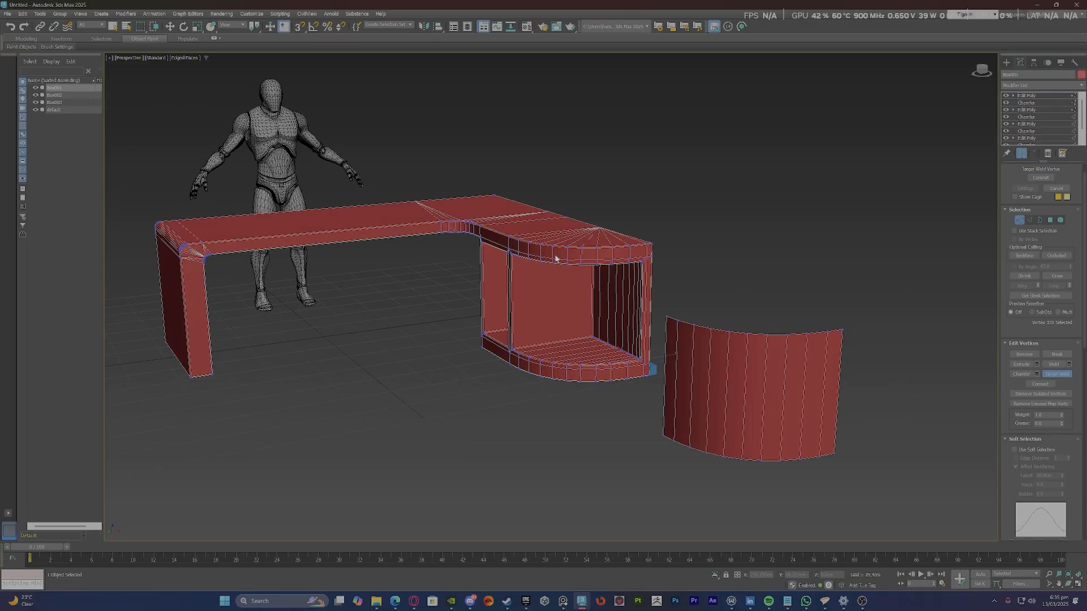
scroll(451, 273, down, 2)
scroll(520, 222, up, 5)
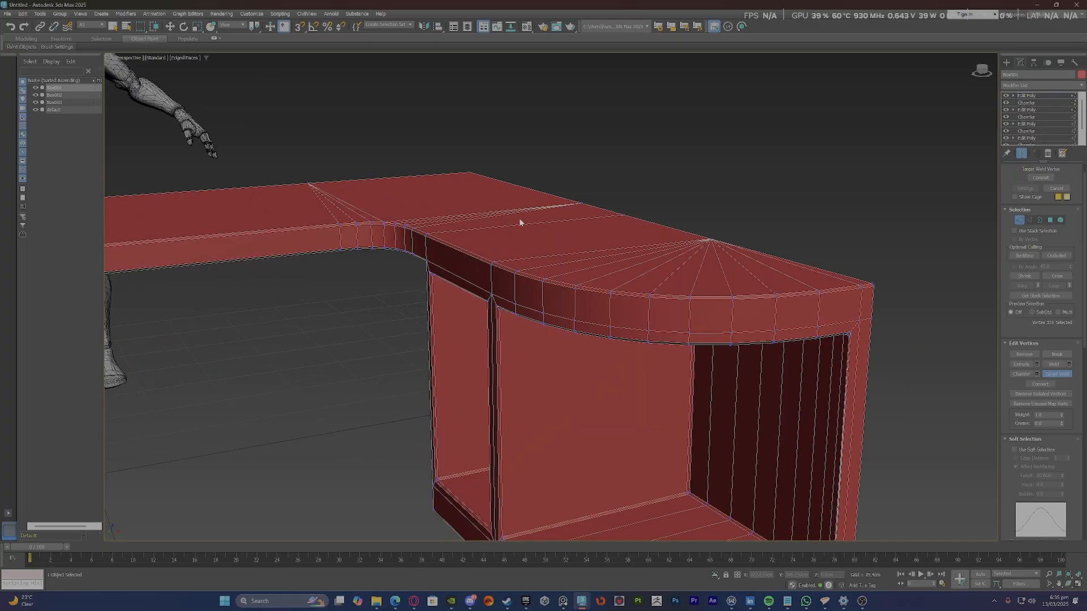
scroll(519, 222, down, 6)
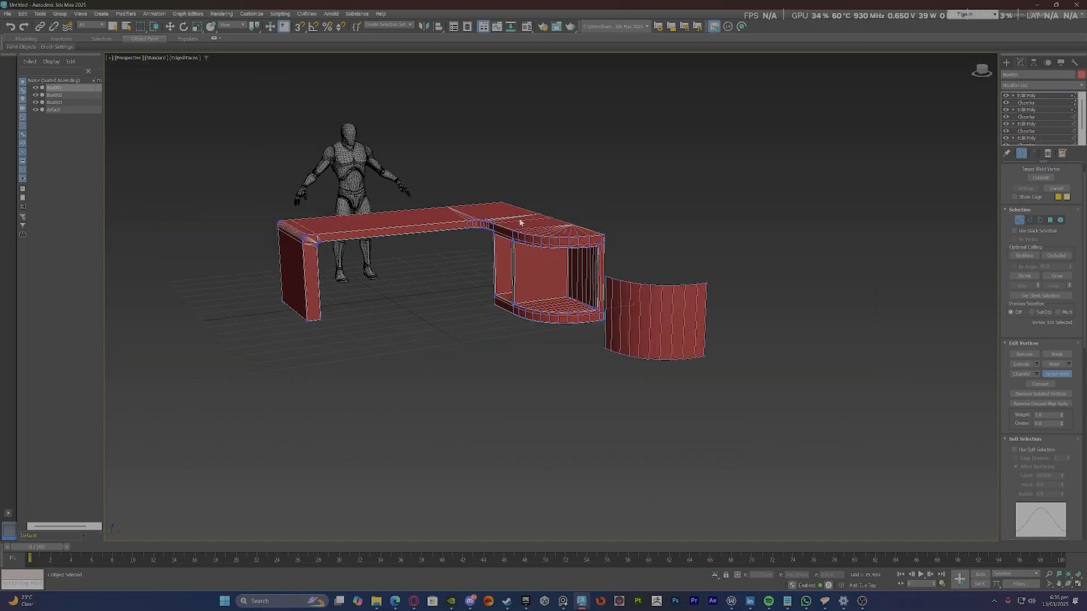
Detach the loose curved panel element beside the desk as a separate object, with Detach To Element turned off.
click(1028, 96)
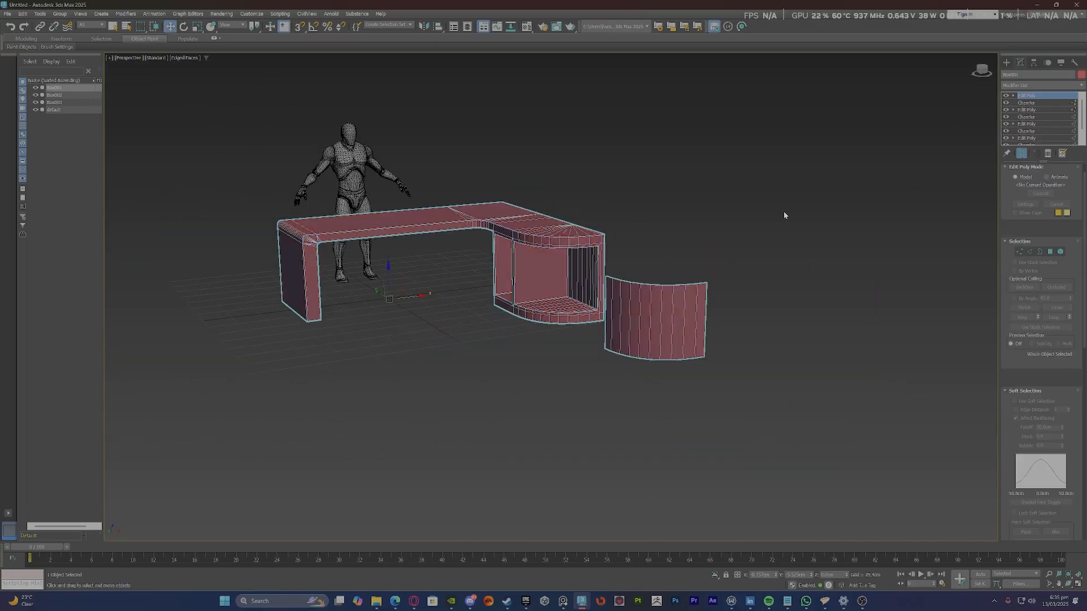
key(5)
click(656, 298)
scroll(1011, 305, down, 5)
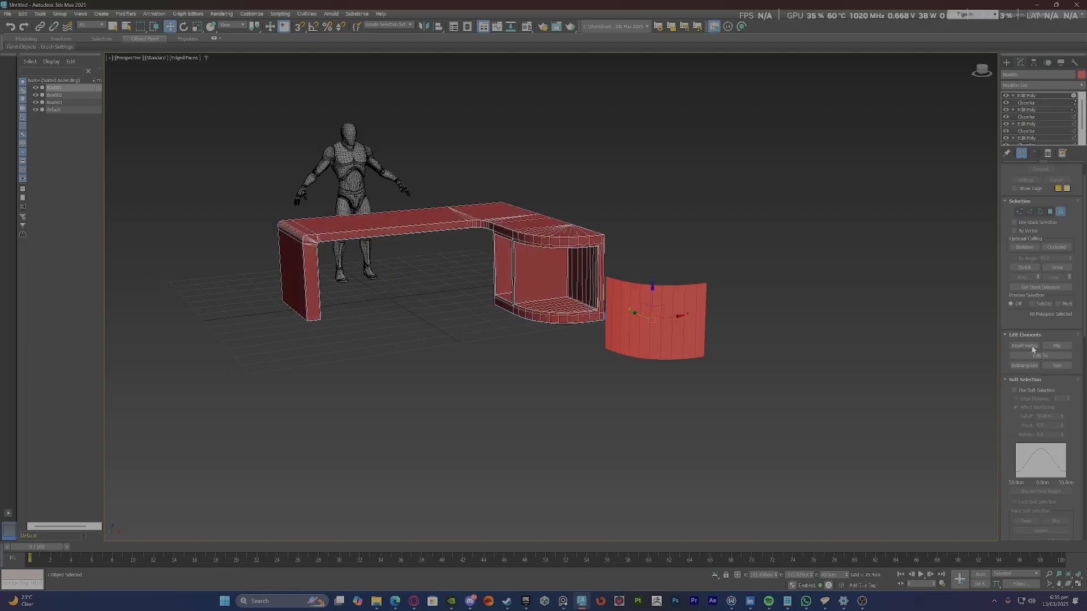
scroll(1053, 442, up, 5)
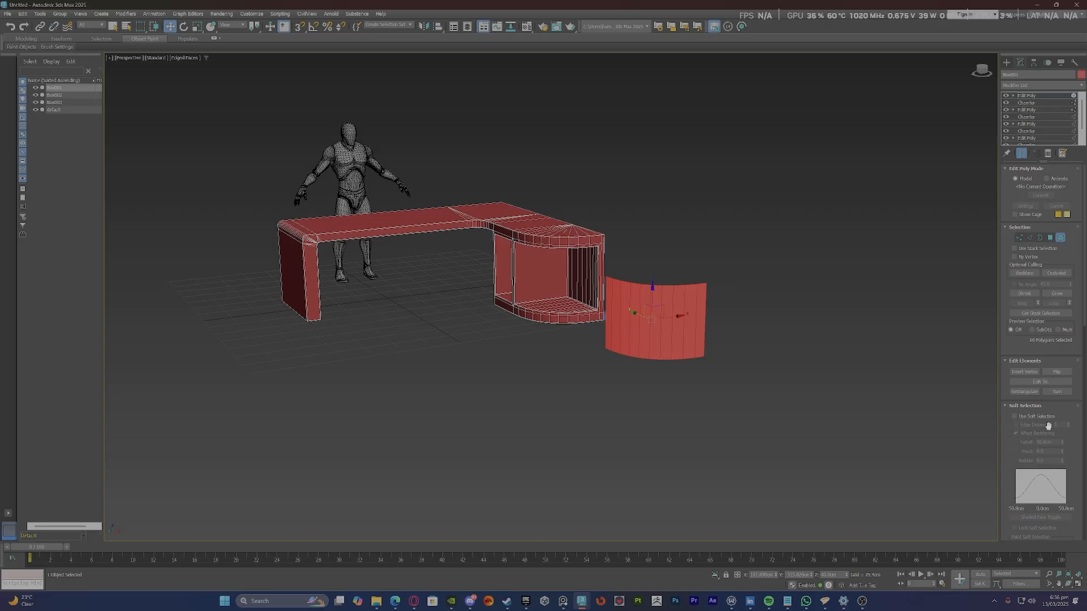
scroll(1048, 426, down, 2)
scroll(1014, 360, down, 5)
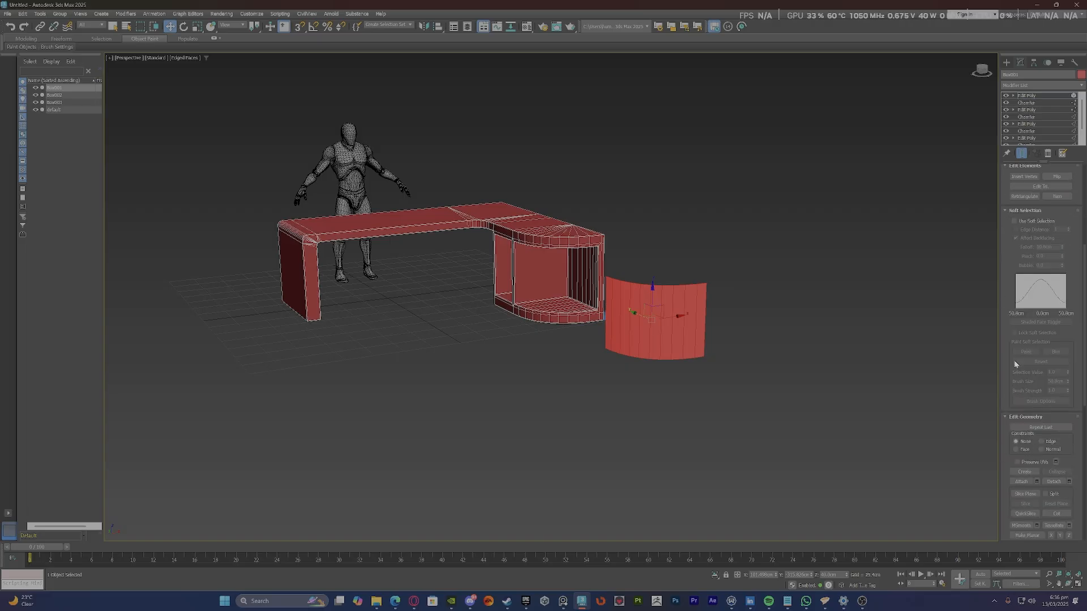
click(1066, 430)
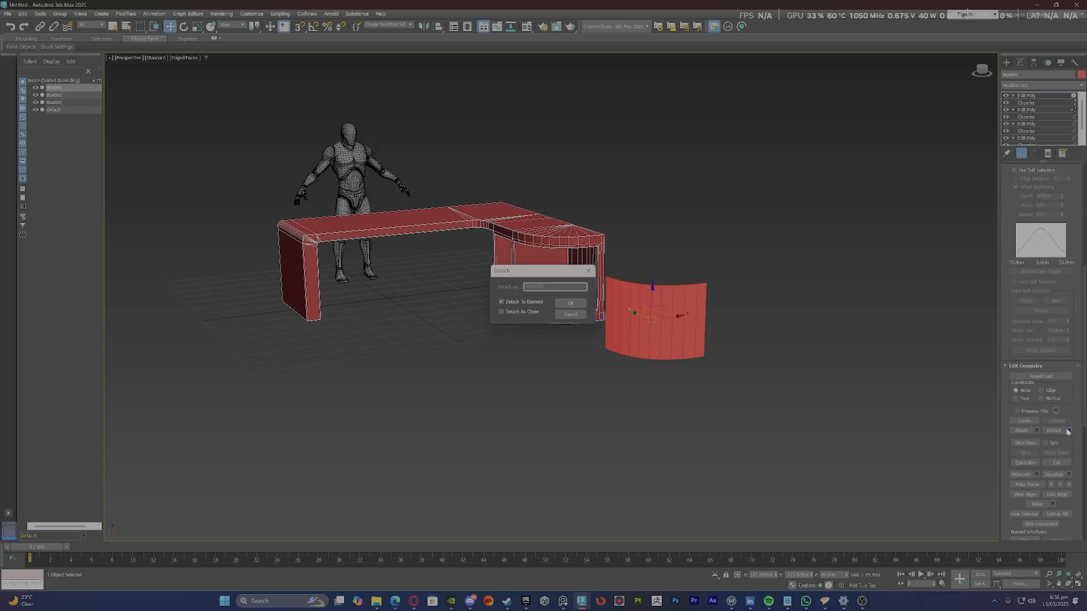
click(501, 302)
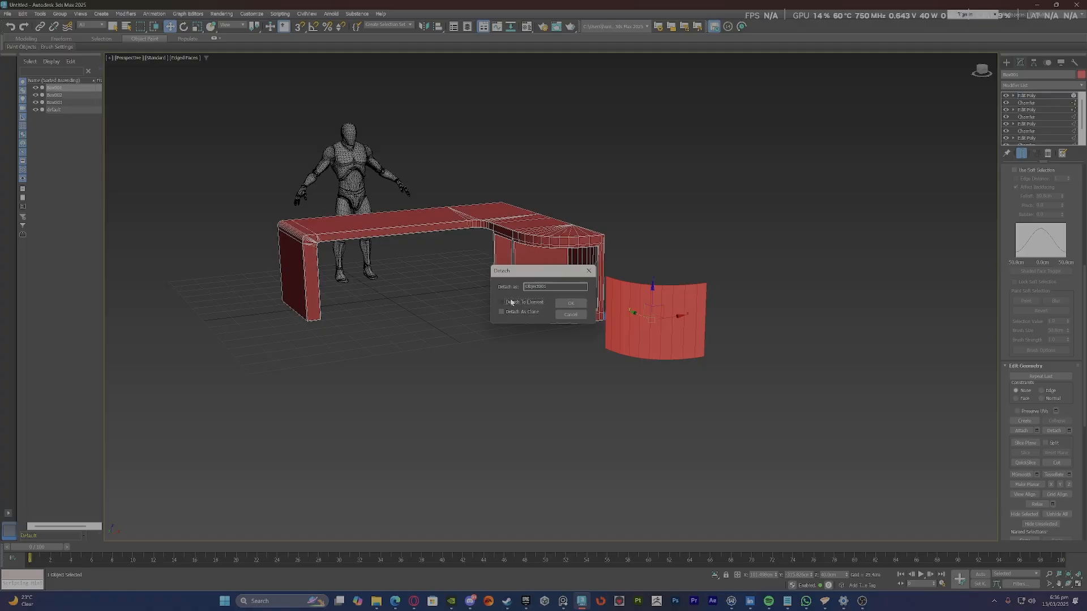
click(570, 304)
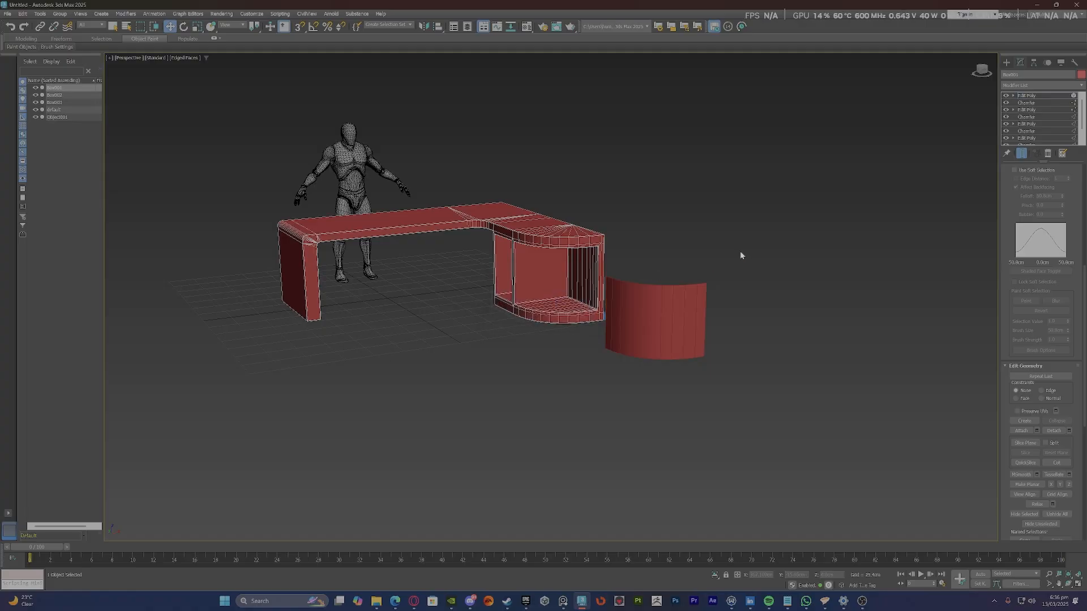
click(1022, 98)
Add a Shell modifier to the detached curved panel and reduce its outer amount to make the panel thinner.
click(668, 320)
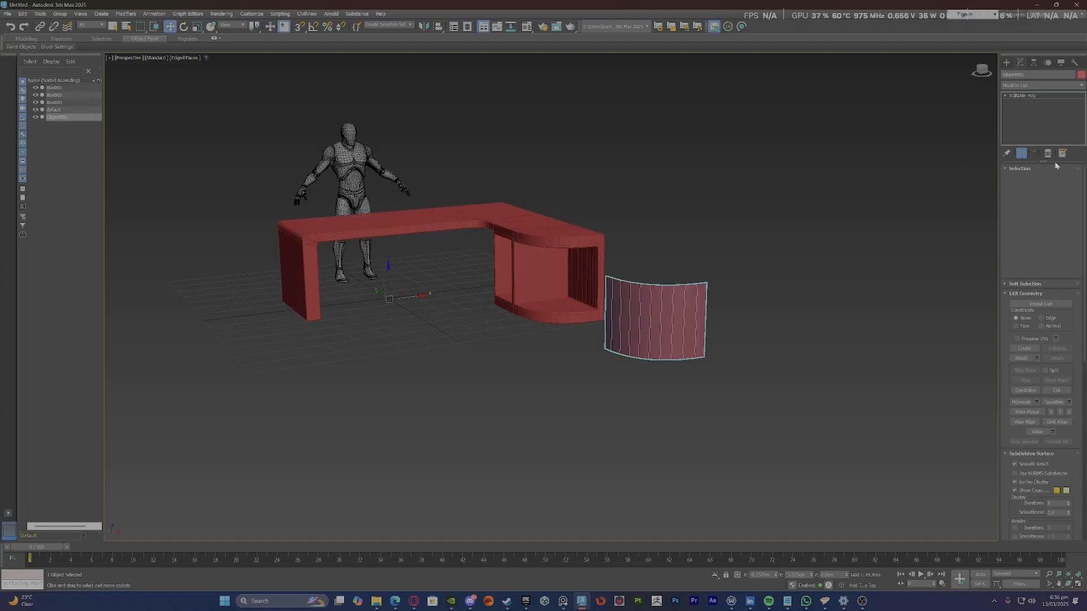
click(1023, 86)
text(sh)
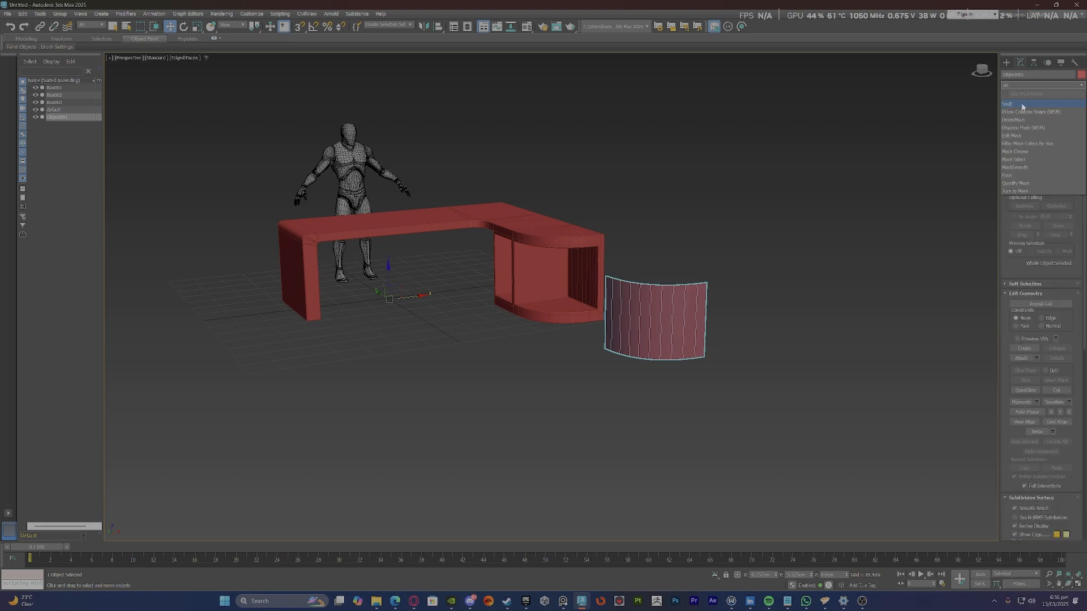
click(1021, 104)
alt+middle_drag(711, 267, 668, 286)
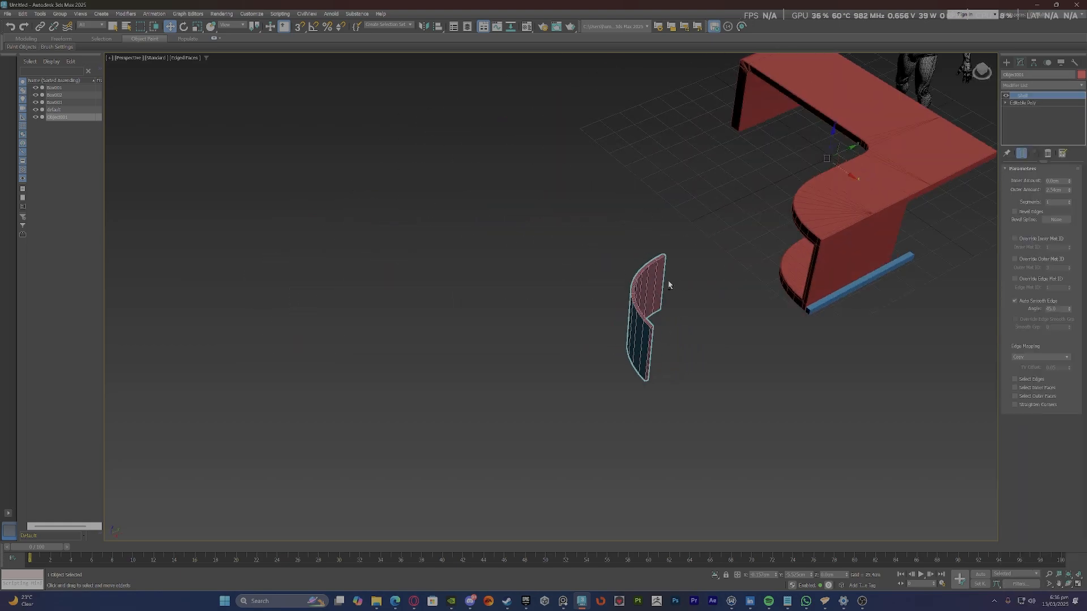
scroll(649, 302, up, 3)
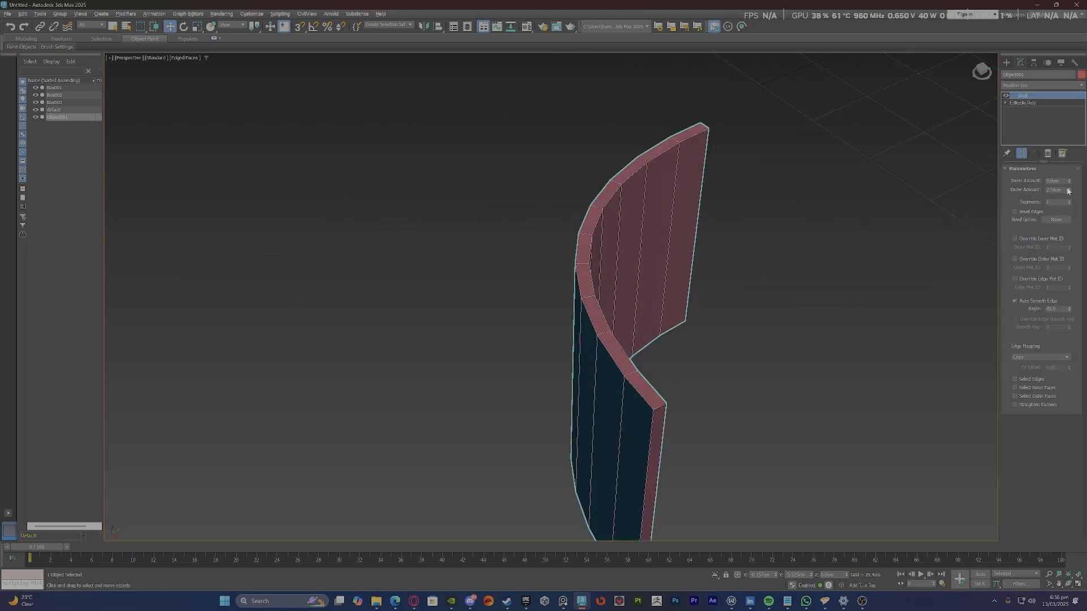
drag(1070, 191, 1070, 206)
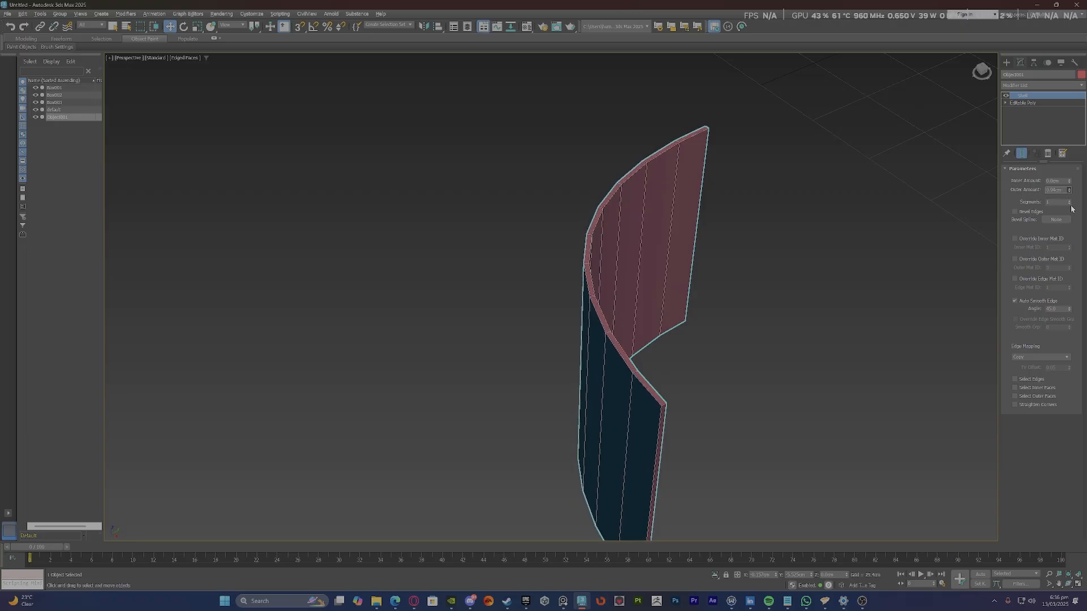
alt+middle_drag(685, 295, 598, 286)
Add a Chamfer modifier above the curved panel's Shell and reduce its amount to about 0.33 cm.
click(1038, 87)
text(ch)
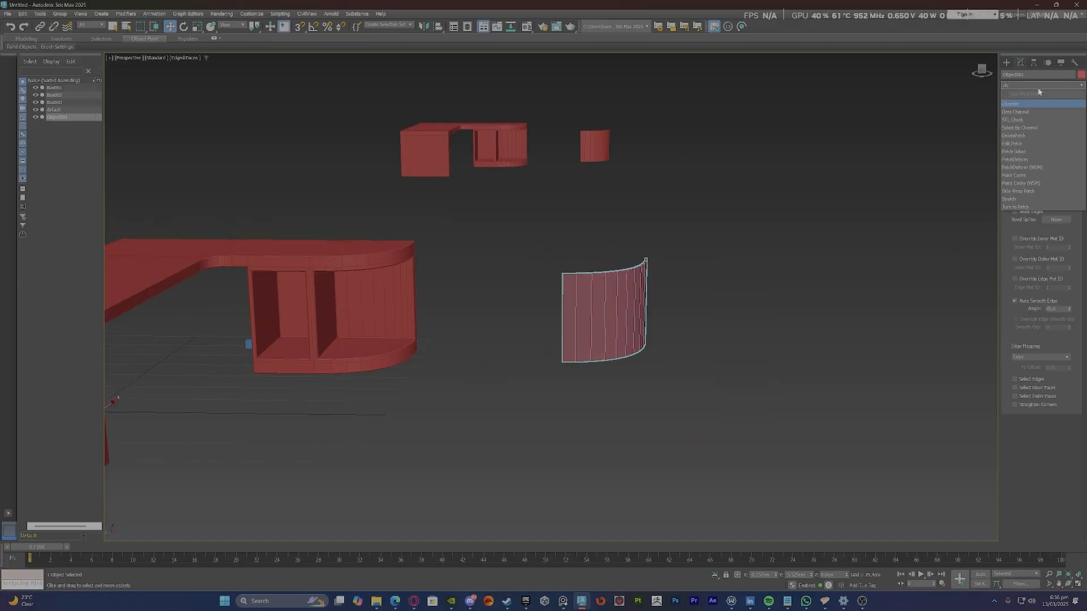
click(1034, 103)
alt+middle_drag(521, 285, 600, 317)
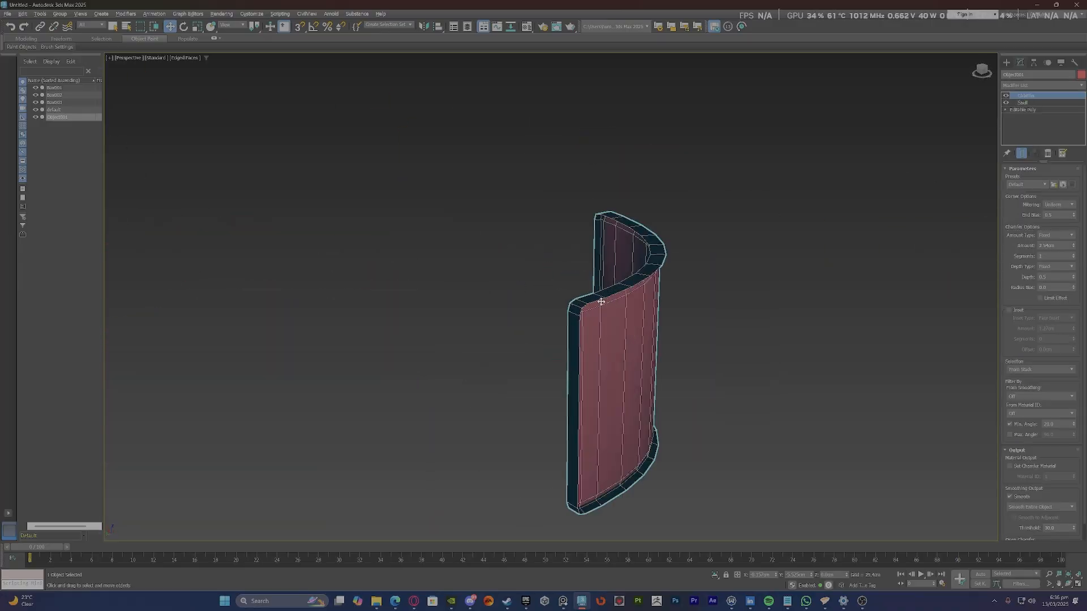
scroll(603, 324, up, 5)
drag(1073, 245, 1067, 268)
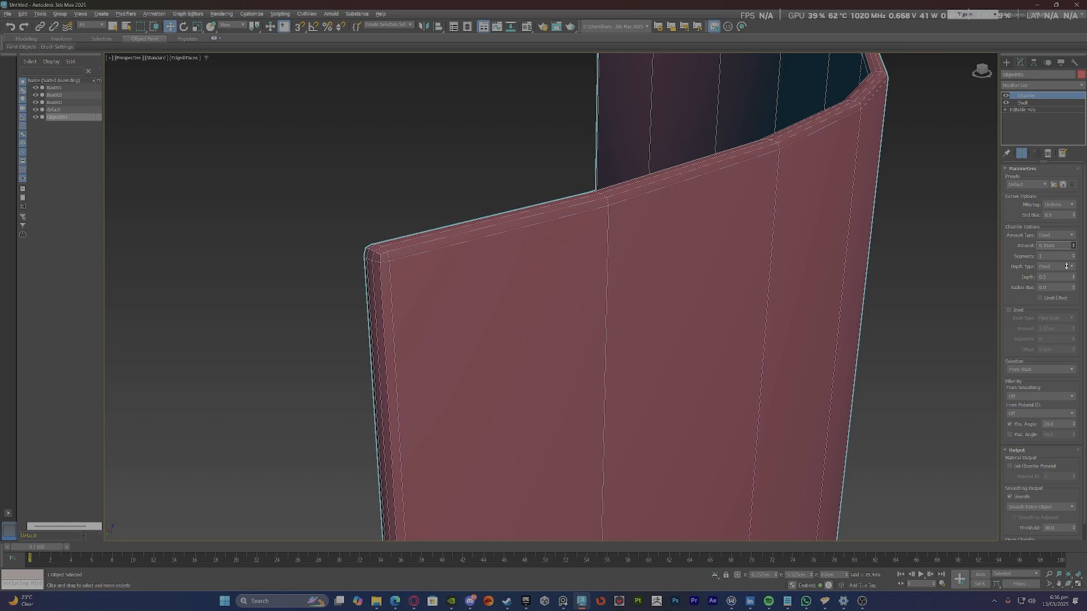
scroll(841, 277, down, 3)
scroll(597, 260, up, 5)
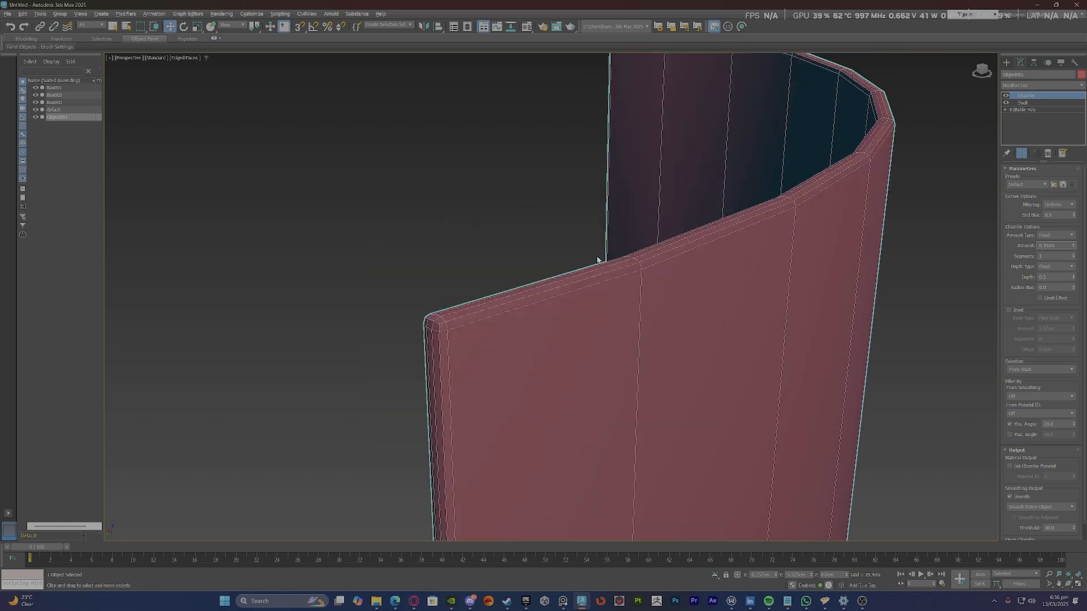
scroll(557, 306, down, 6)
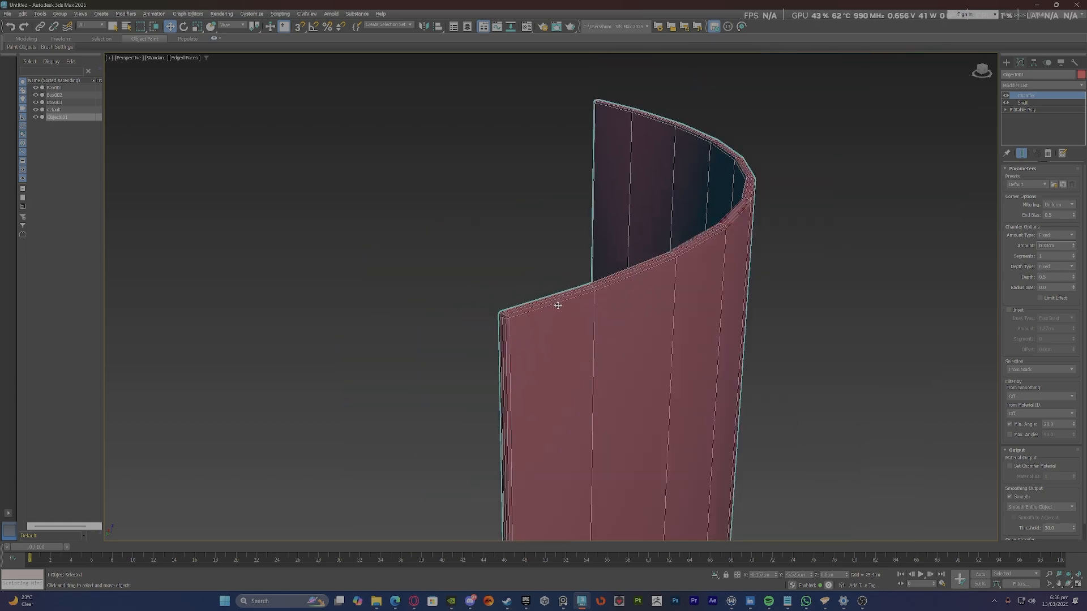
alt+middle_drag(533, 302, 538, 299)
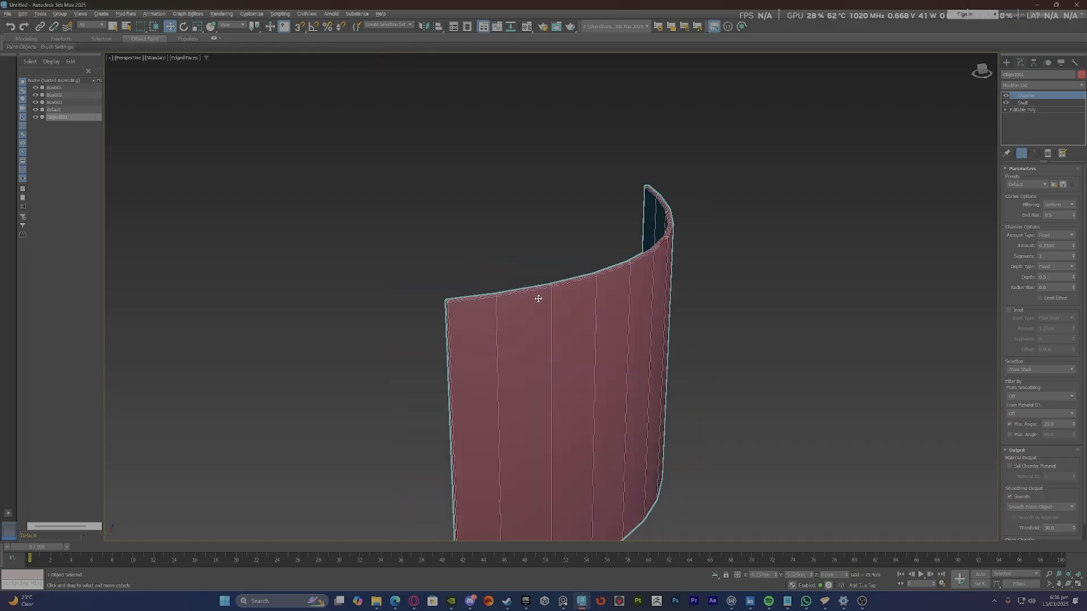
scroll(471, 303, up, 4)
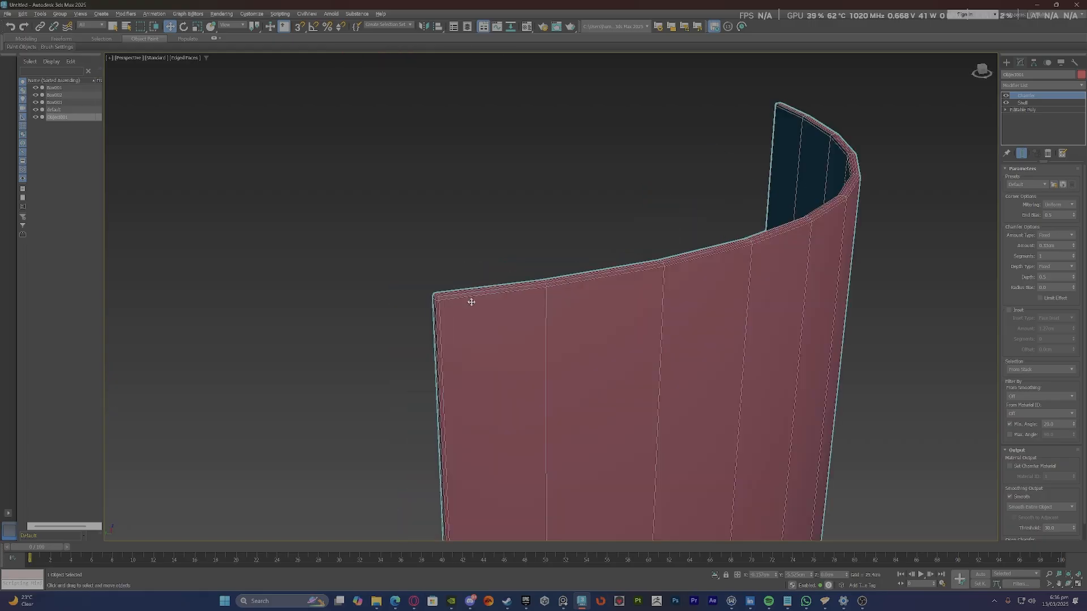
Set the curved panel's chamfer segments to 0 and reduce the chamfer amount slightly.
click(1073, 259)
scroll(650, 323, up, 2)
scroll(957, 177, up, 5)
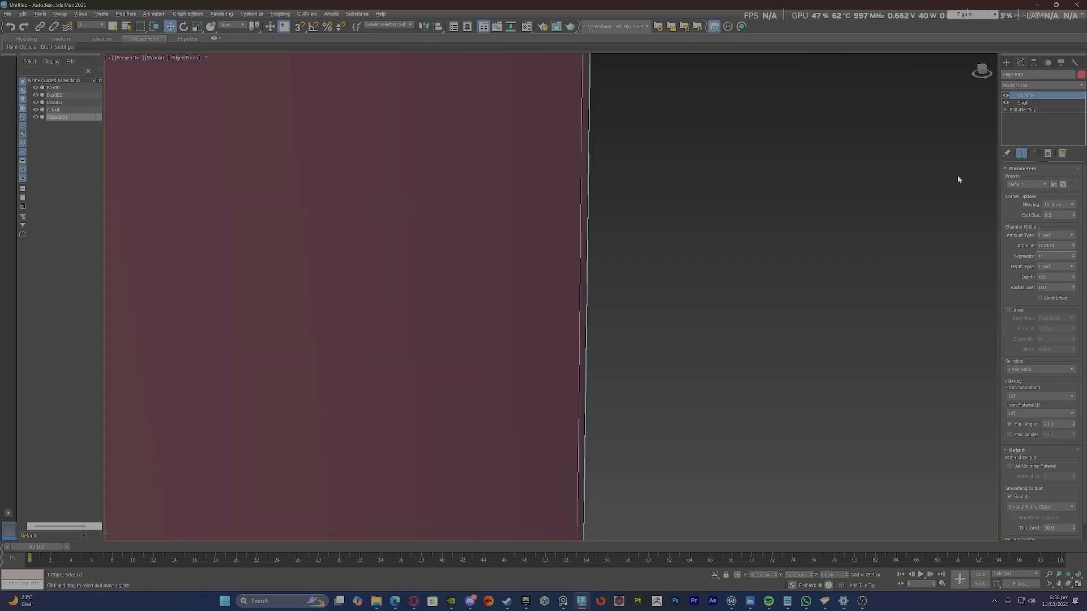
scroll(819, 297, down, 3)
drag(1073, 245, 1072, 246)
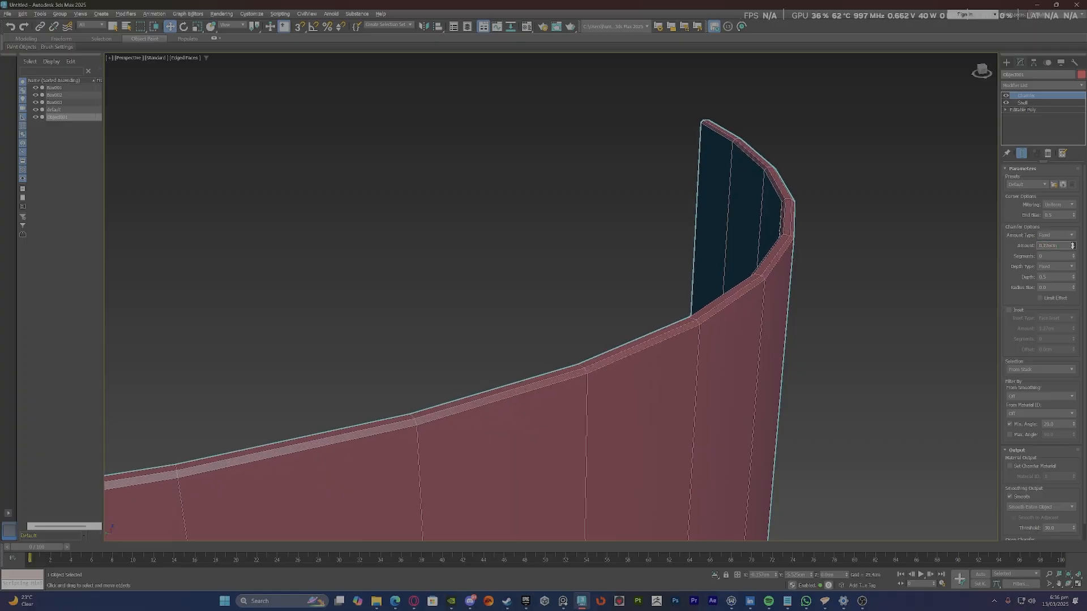
Check the curved panel's chamfered corners and add an Edit Poly modifier above its Chamfer.
scroll(939, 256, down, 6)
scroll(686, 345, up, 8)
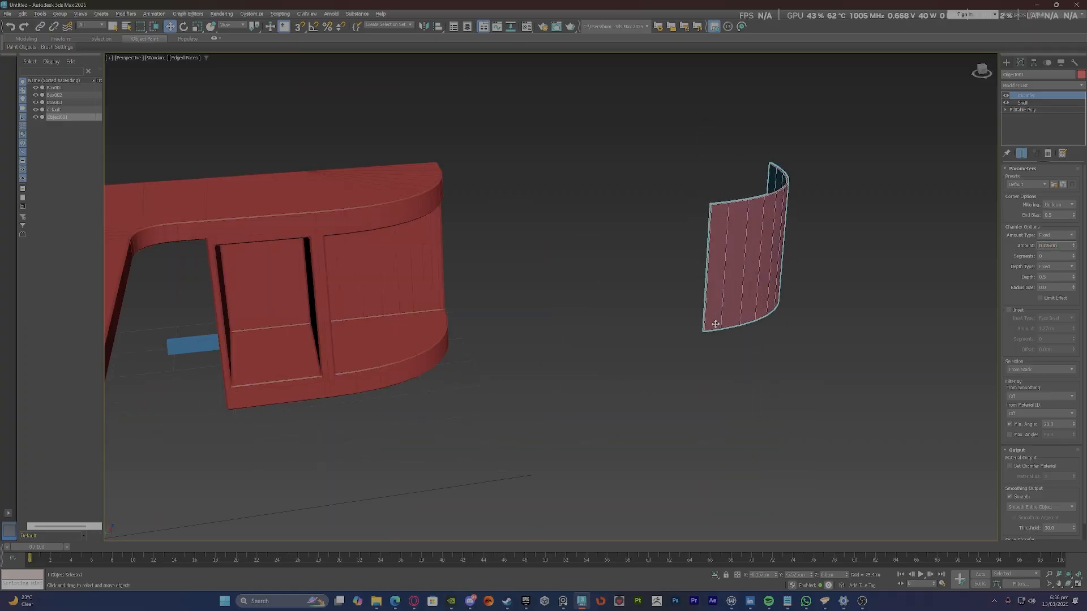
scroll(686, 345, up, 3)
scroll(634, 341, down, 2)
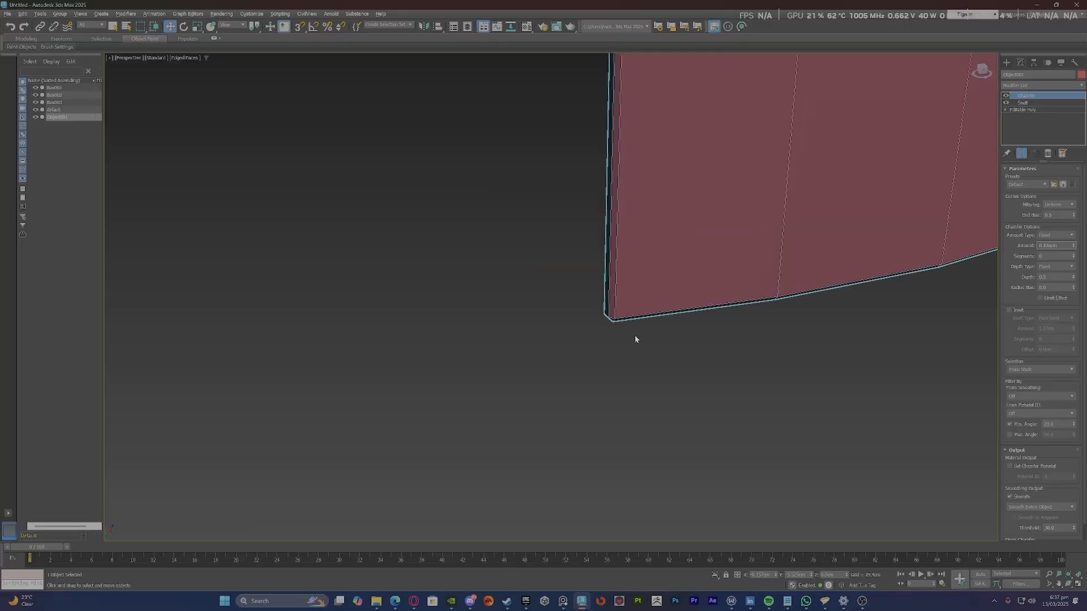
scroll(617, 319, down, 2)
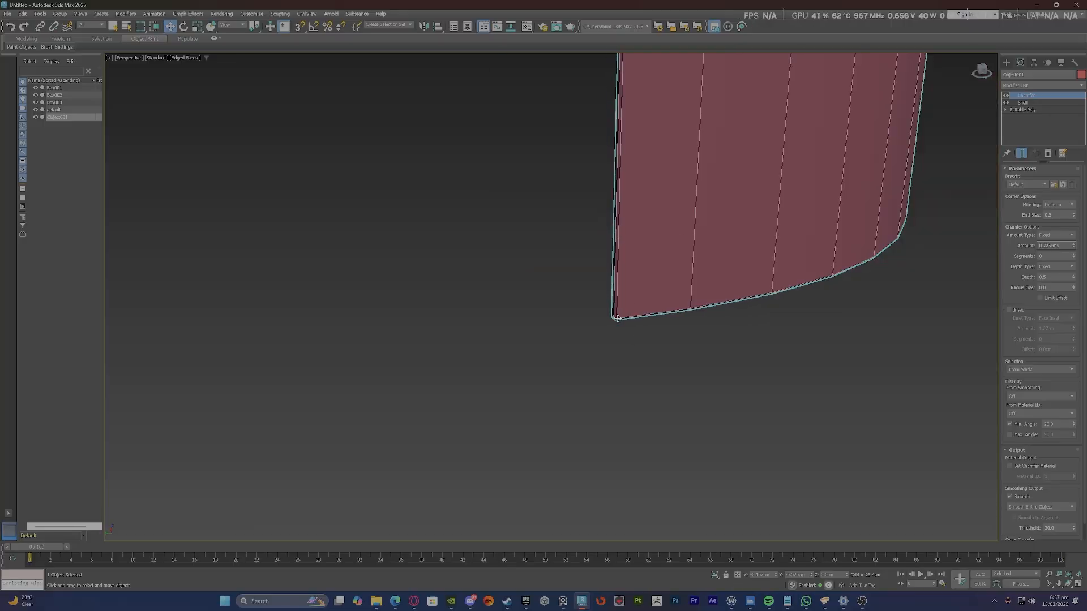
scroll(575, 337, down, 5)
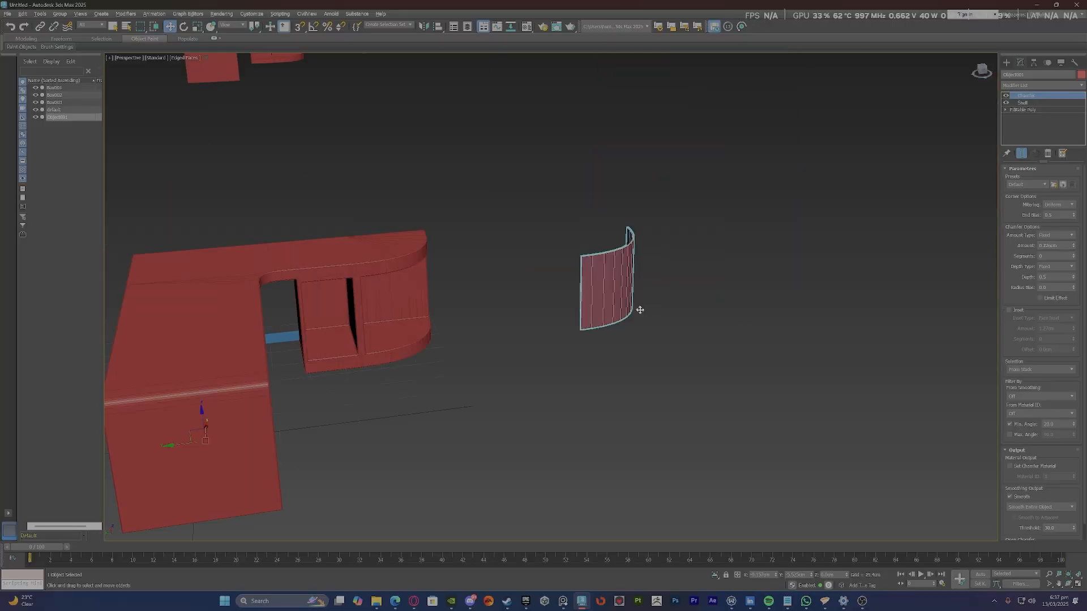
click(1016, 86)
text(ed)
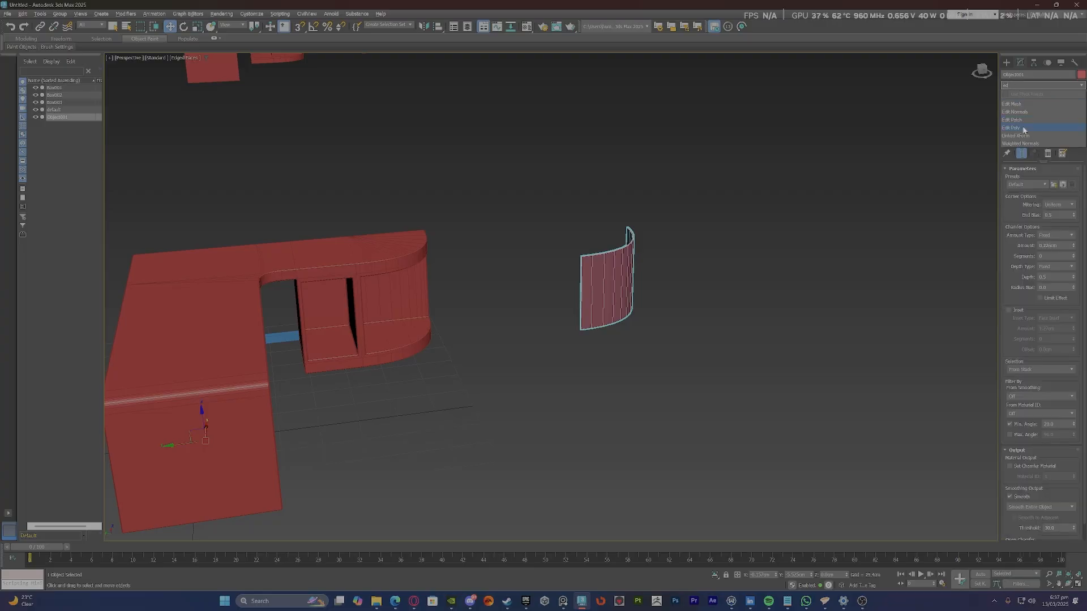
click(1023, 129)
Turn on snapping and move the curved panel by its lower corner into the opening of the desk's curved compartment.
scroll(577, 300, up, 4)
scroll(591, 465, up, 3)
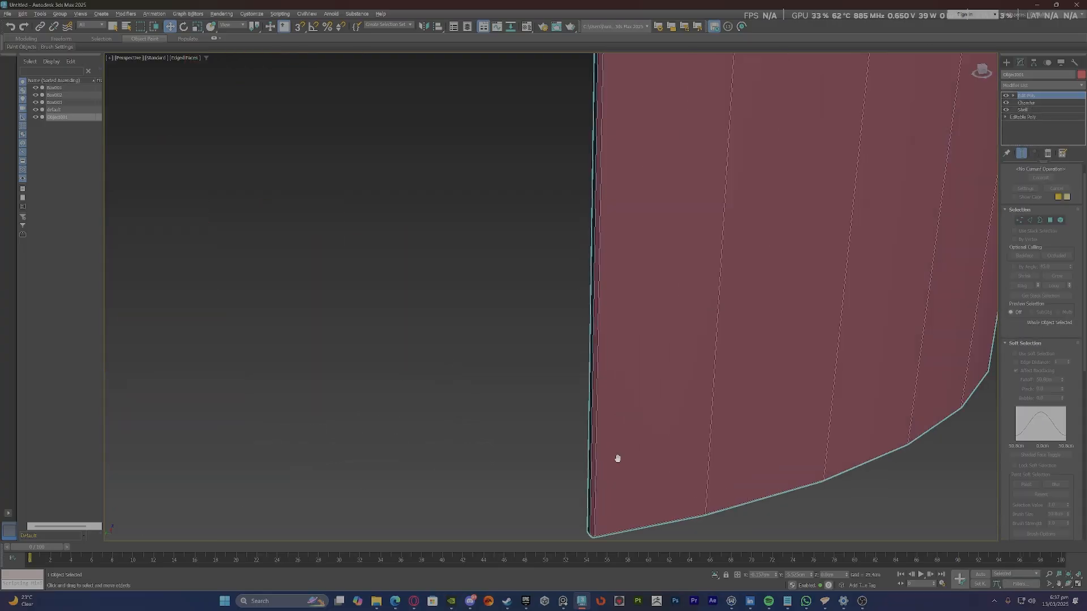
scroll(617, 459, down, 2)
scroll(626, 418, up, 2)
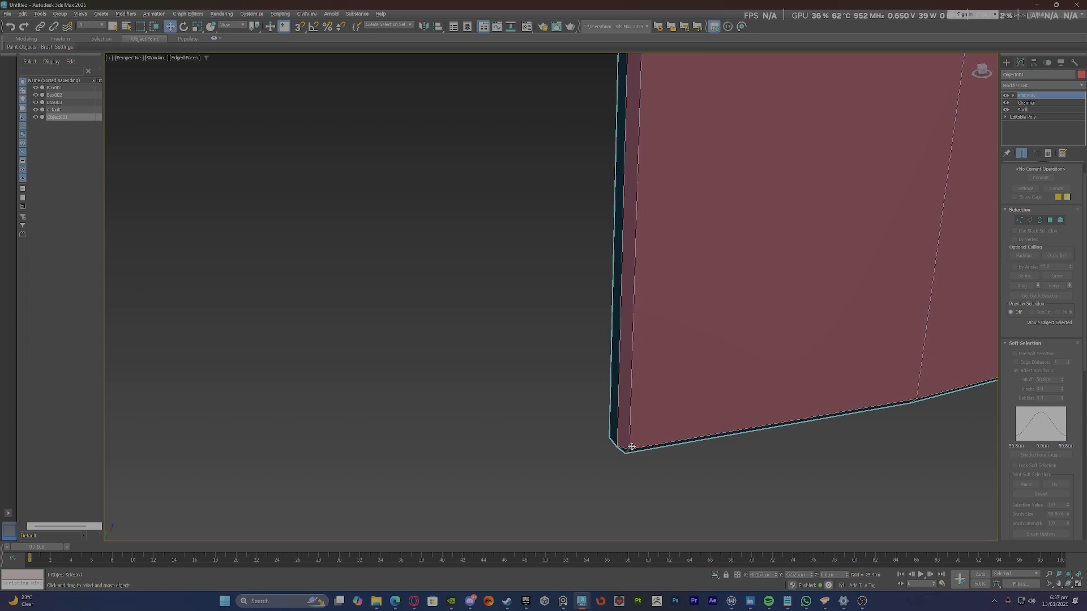
key(s)
drag(629, 444, 292, 402)
scroll(604, 385, down, 5)
scroll(605, 385, down, 3)
scroll(260, 445, up, 5)
scroll(306, 403, up, 5)
scroll(363, 409, down, 4)
alt+middle_drag(364, 408, 492, 291)
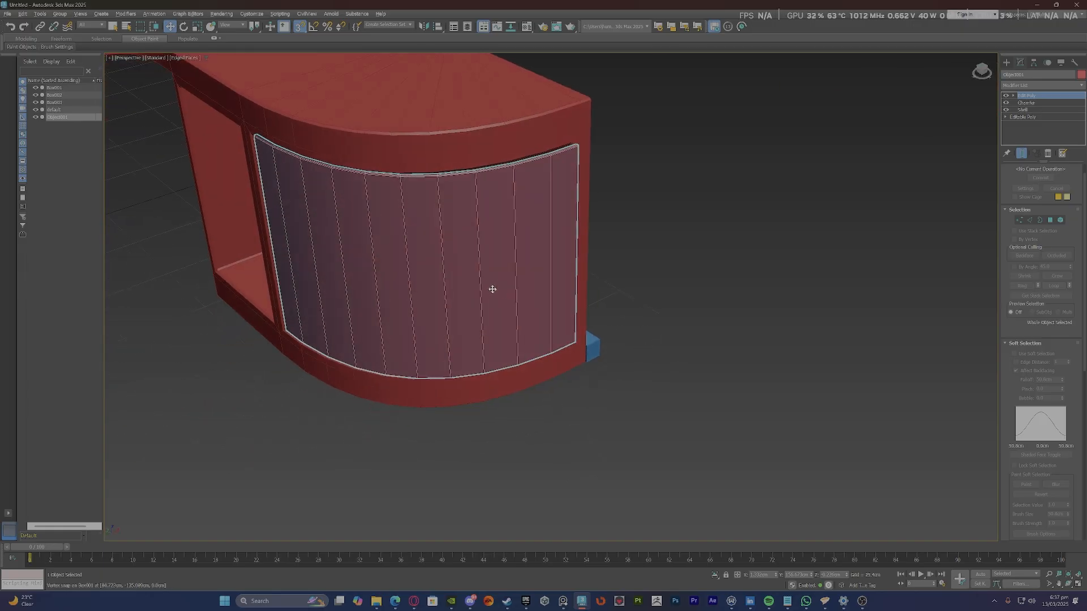
Adjust the curved panel's position in the opening by snapping from its other lower corner.
scroll(573, 320, up, 5)
scroll(573, 320, up, 3)
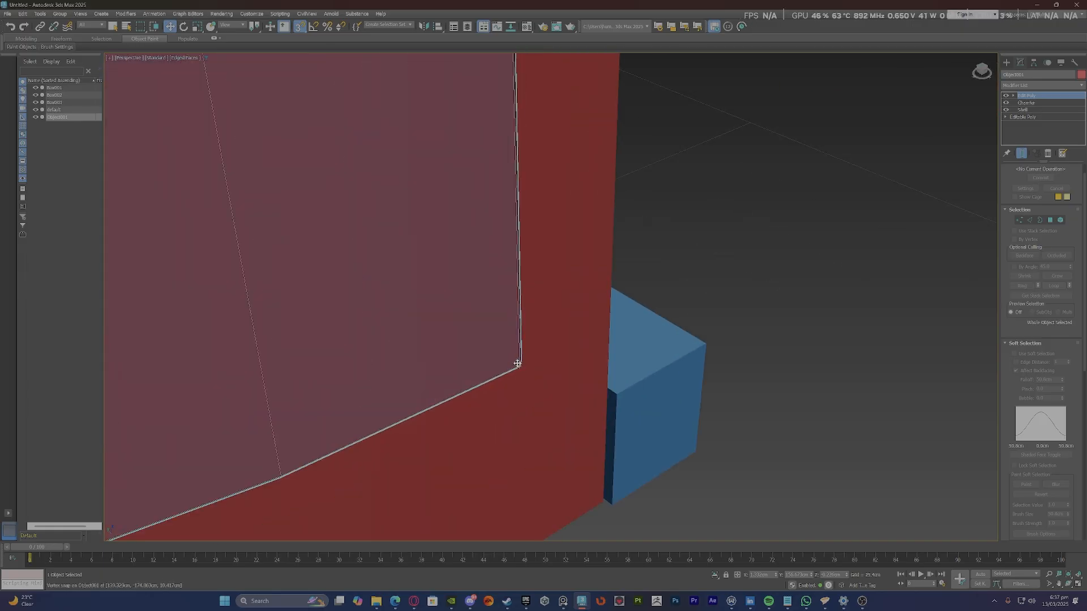
drag(518, 364, 477, 370)
scroll(453, 366, down, 10)
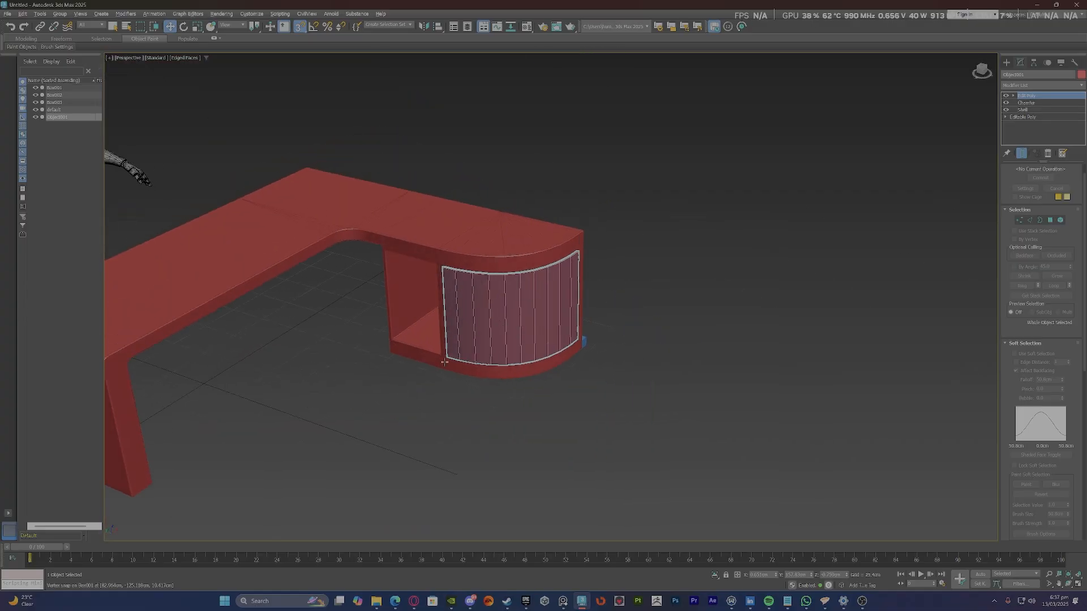
scroll(444, 362, up, 10)
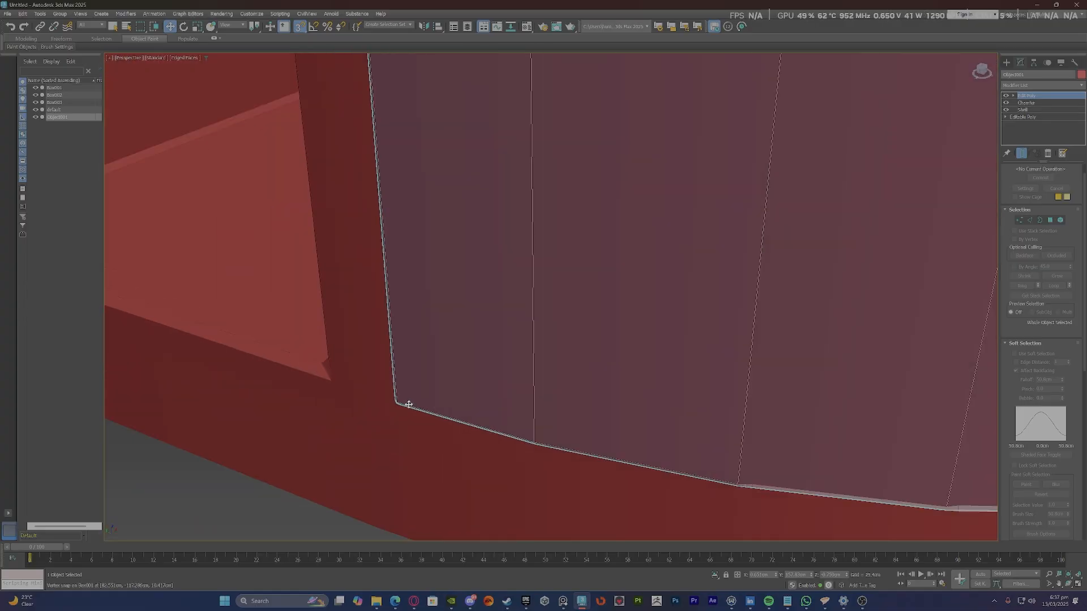
Hide the edged-face display and examine how the curved door fits in its compartment from several angles.
key(F4)
scroll(408, 404, down, 8)
alt+middle_drag(409, 405, 445, 381)
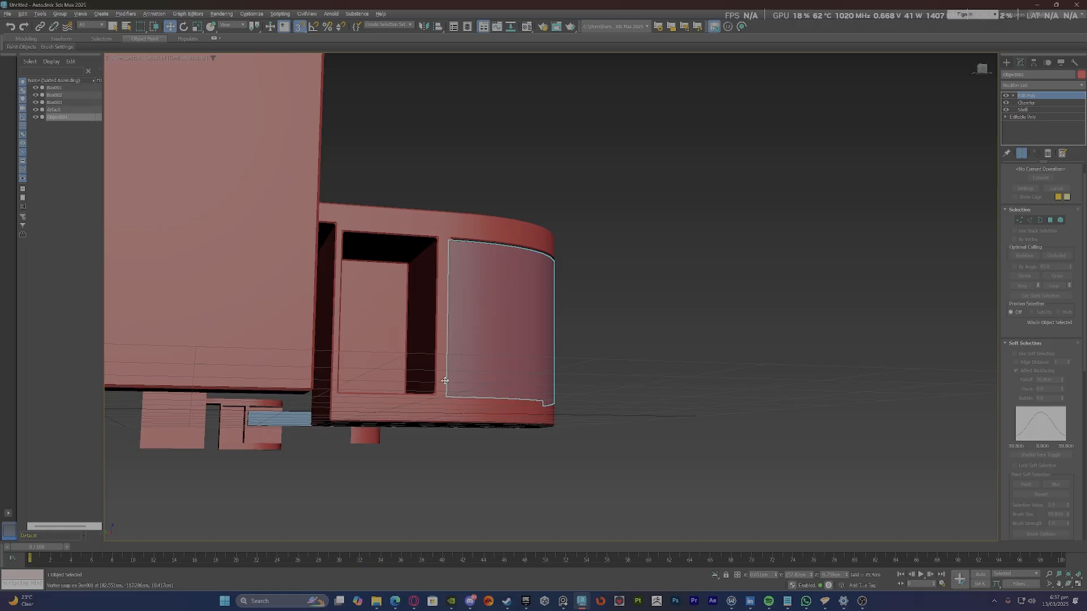
click(671, 366)
scroll(456, 243, up, 3)
click(532, 307)
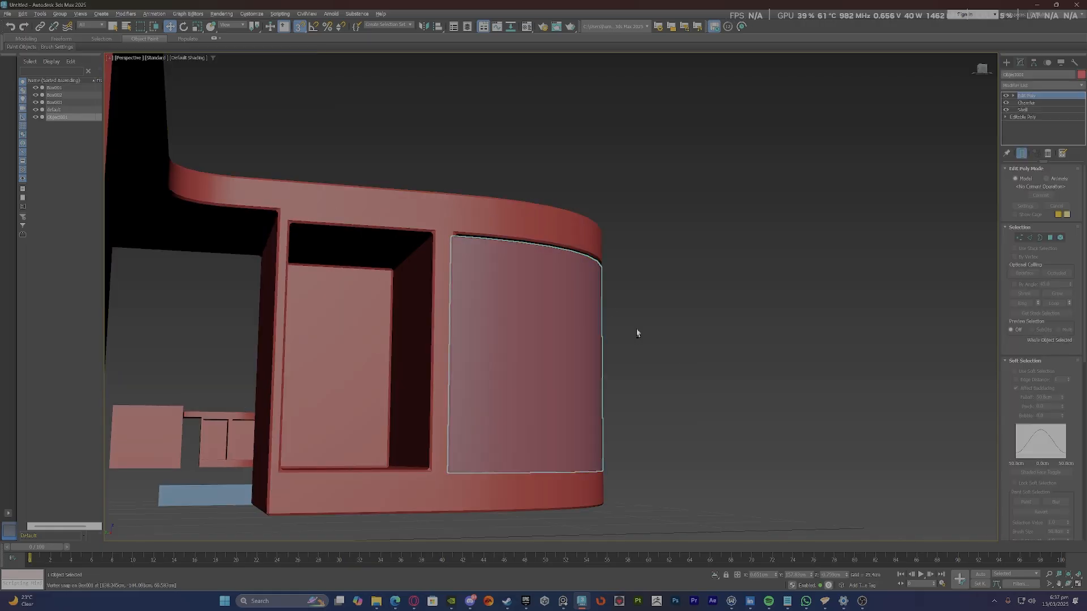
alt+middle_drag(637, 333, 601, 338)
scroll(637, 401, down, 2)
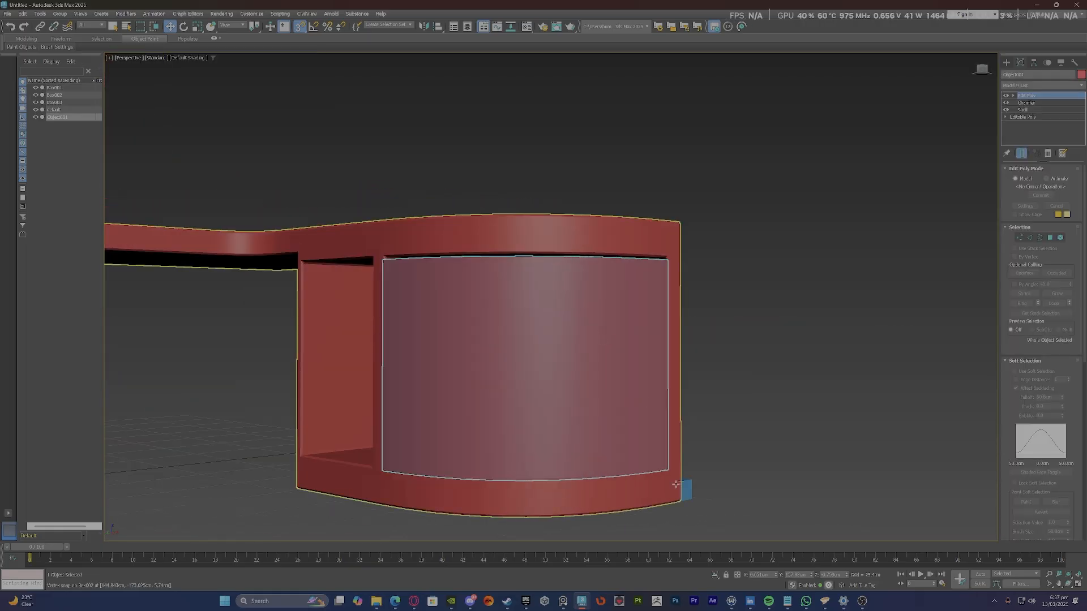
scroll(662, 453, up, 2)
scroll(626, 393, down, 2)
scroll(575, 336, down, 3)
right_click(574, 337)
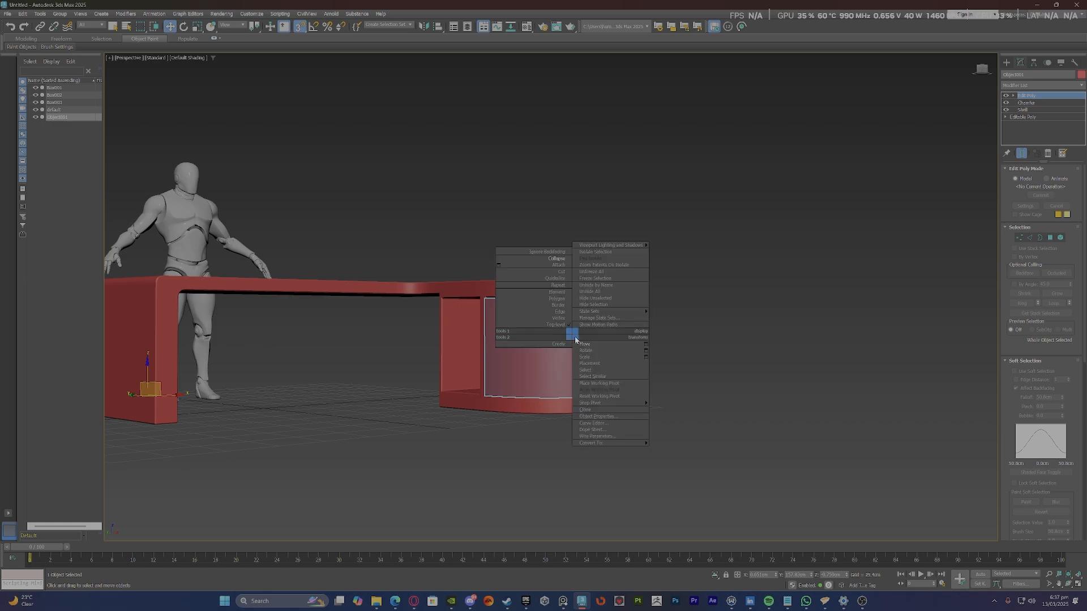
click(756, 195)
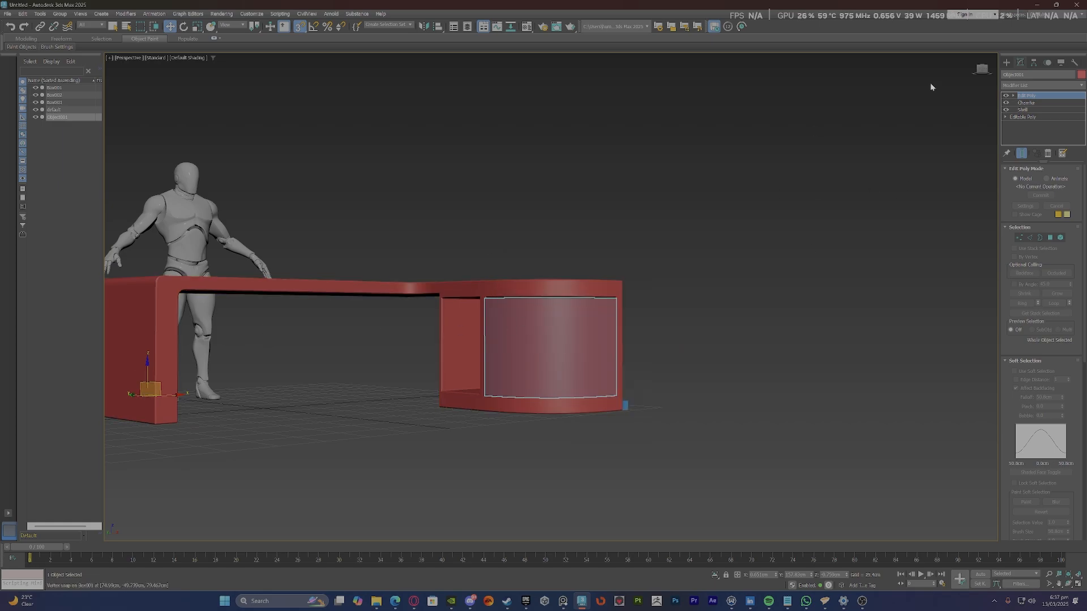
Center the curved door's pivot to the object using Affect Pivot Only.
click(1033, 62)
click(1038, 119)
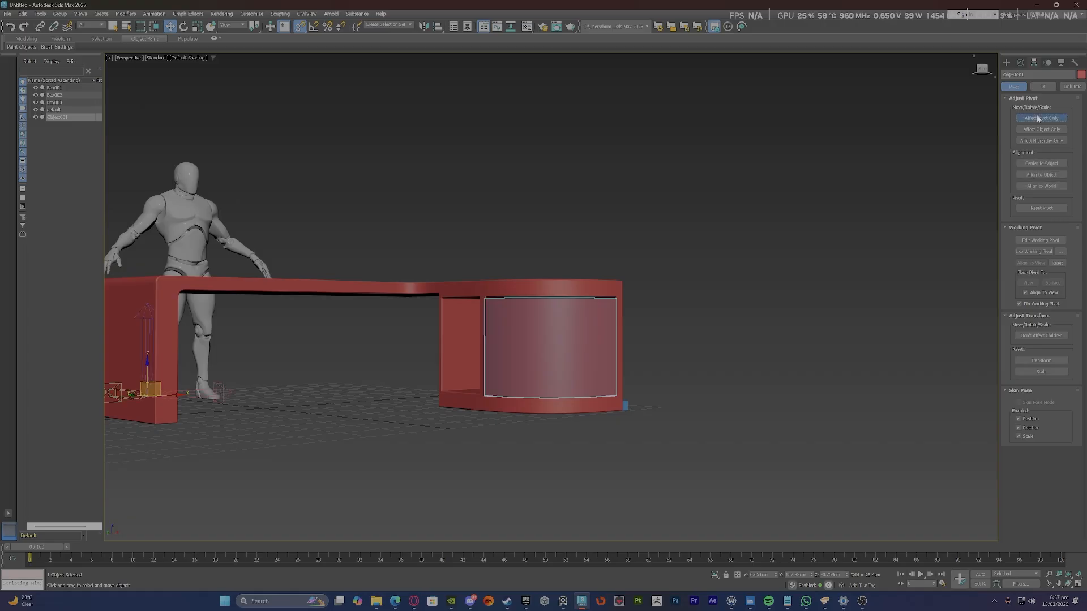
click(1040, 165)
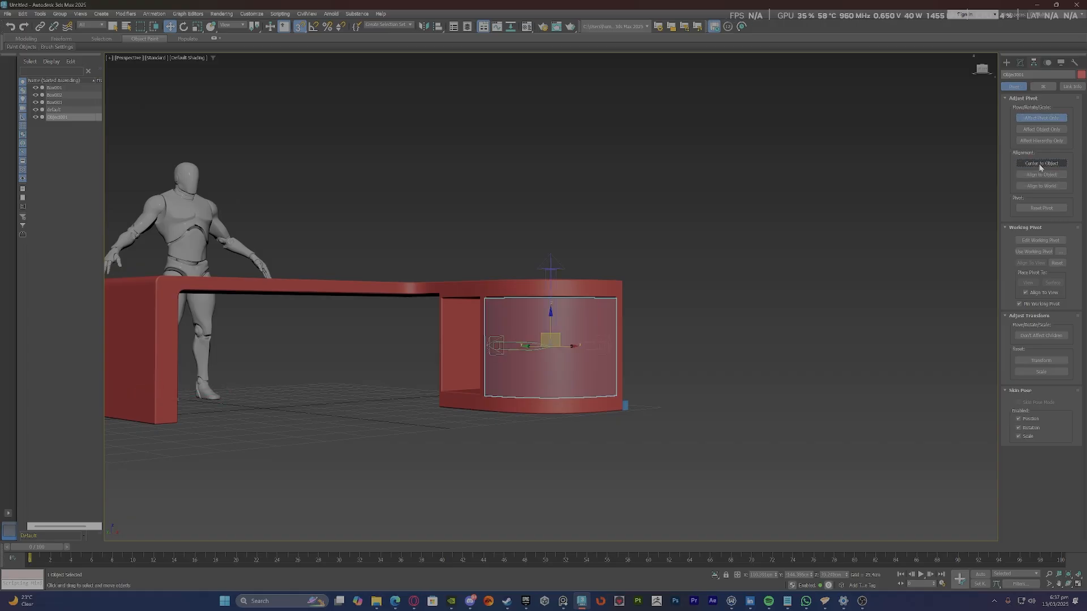
click(1022, 62)
Raise the curved door slightly with snapping off to even the gaps above and below it.
scroll(558, 357, up, 4)
scroll(544, 307, up, 2)
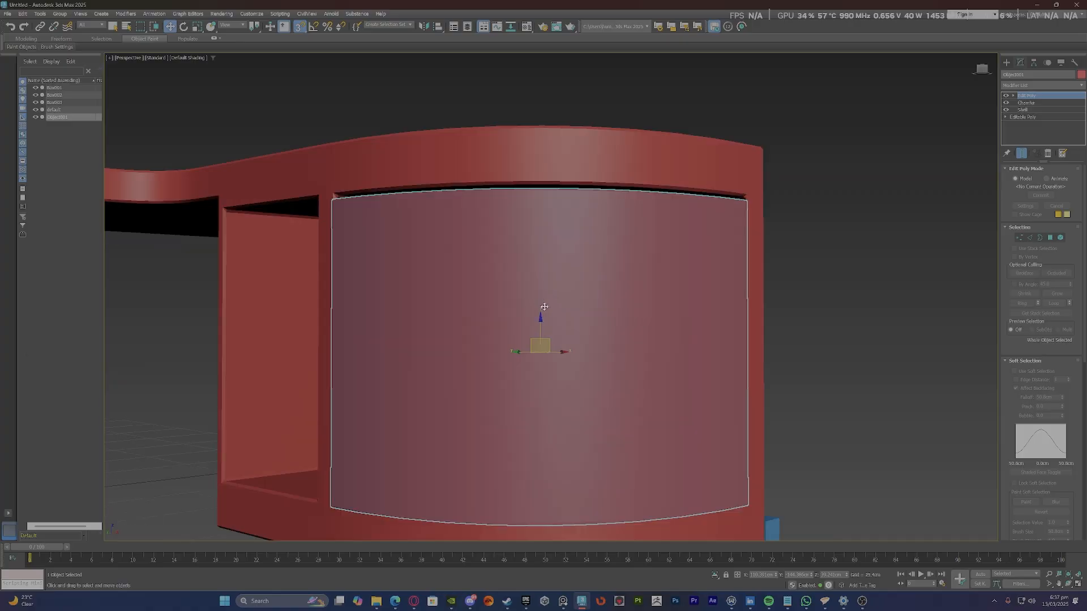
drag(540, 322, 541, 288)
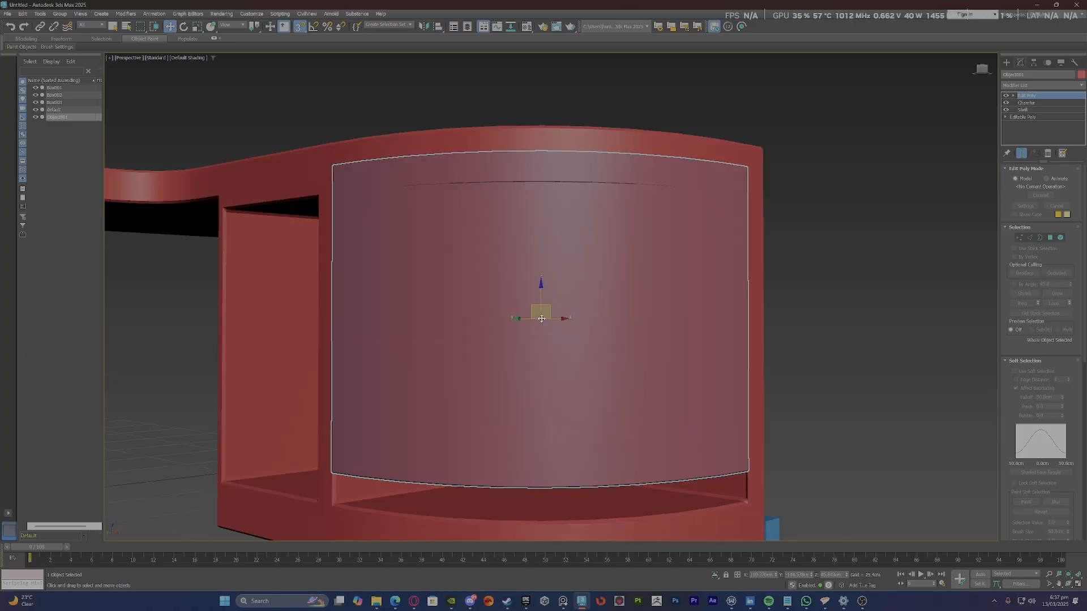
key(ctrl+z)
drag(543, 326, 541, 321)
alt+middle_drag(541, 321, 563, 325)
scroll(452, 209, down, 3)
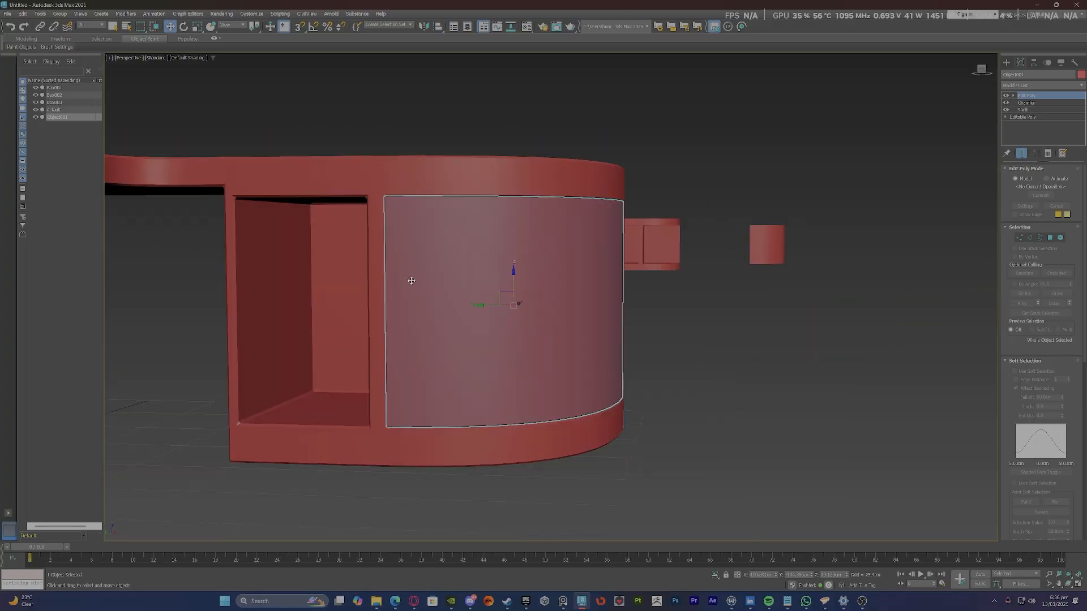
Select the vertices along the curved door's vertical edge beside the open shelf and move them slightly inward.
key(1)
drag(400, 449, 400, 447)
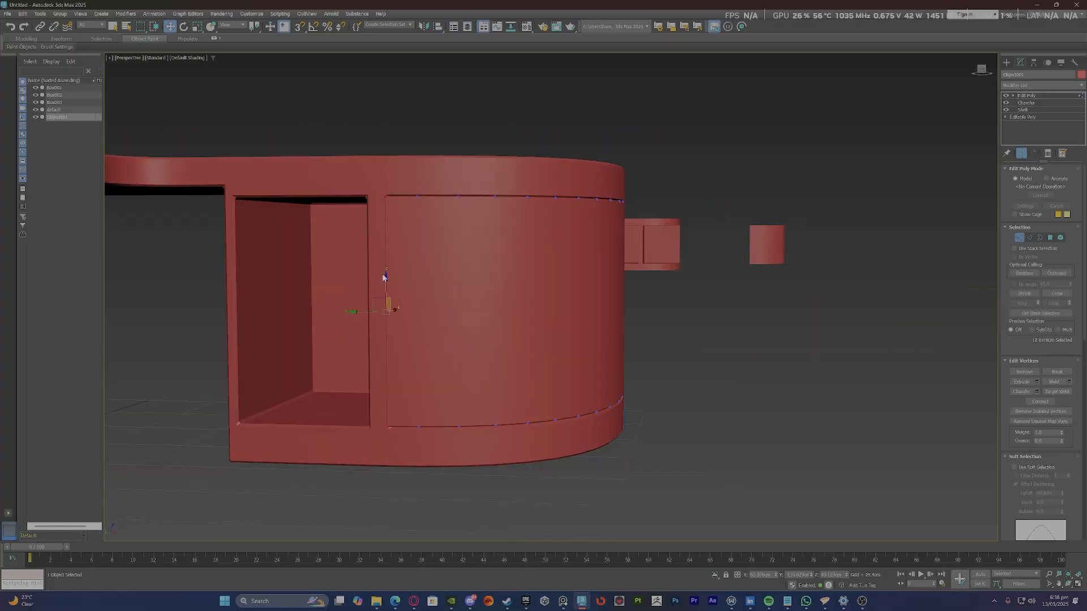
scroll(382, 286, up, 4)
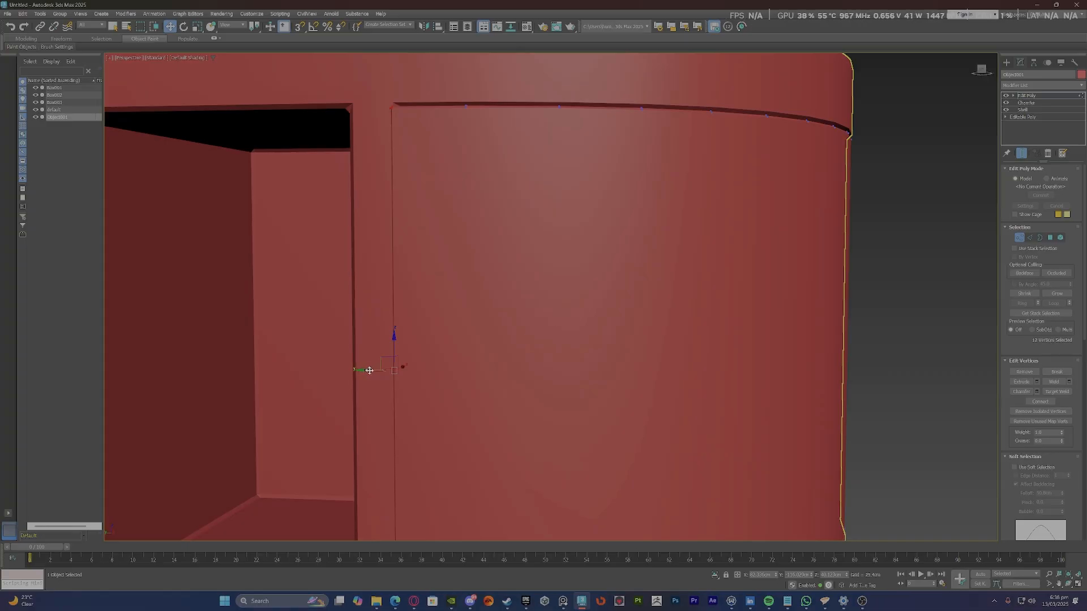
drag(371, 370, 378, 369)
scroll(518, 342, down, 5)
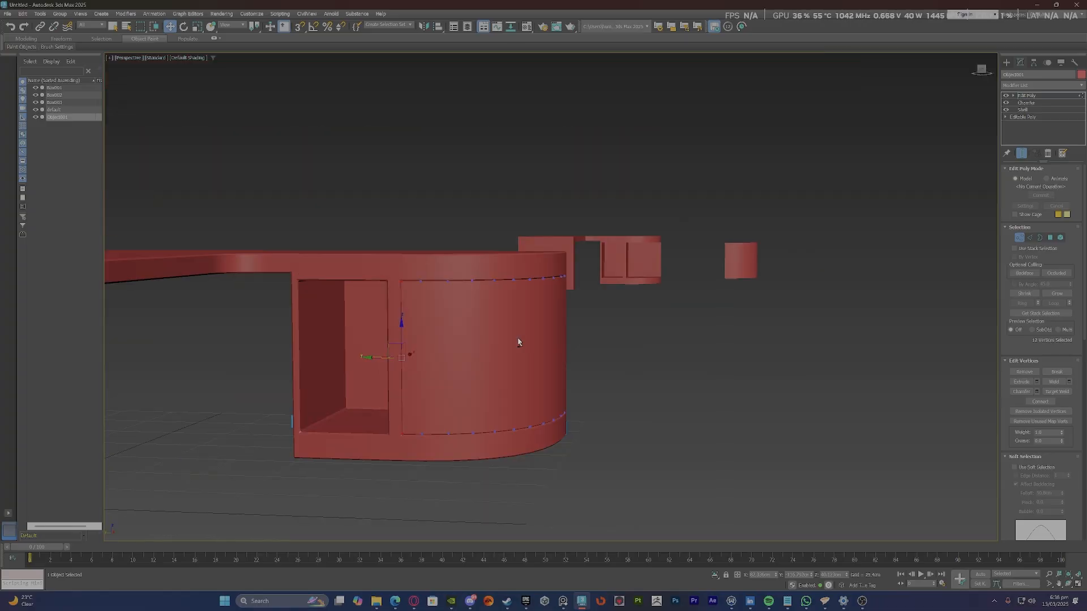
Select the vertices along the curved door's opposite vertical edge and nudge them slightly along X to adjust the side gap.
mouse_move(518, 339)
alt+middle_down()
mouse_move(478, 337)
mouse_move(522, 328)
alt+middle_up()
drag(653, 213, 568, 468)
scroll(572, 327, up, 6)
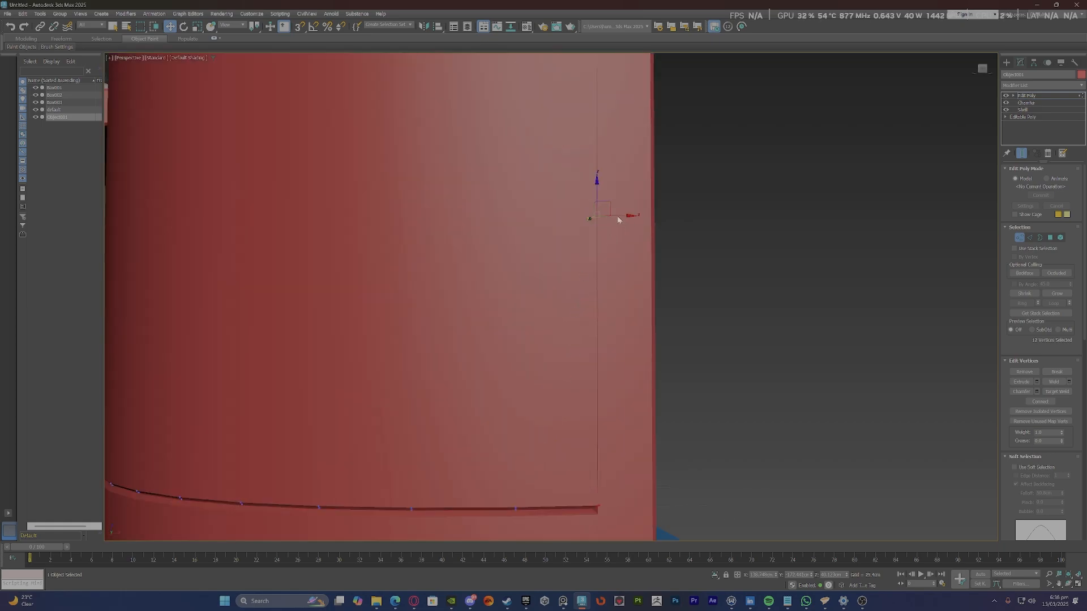
drag(610, 217, 612, 215)
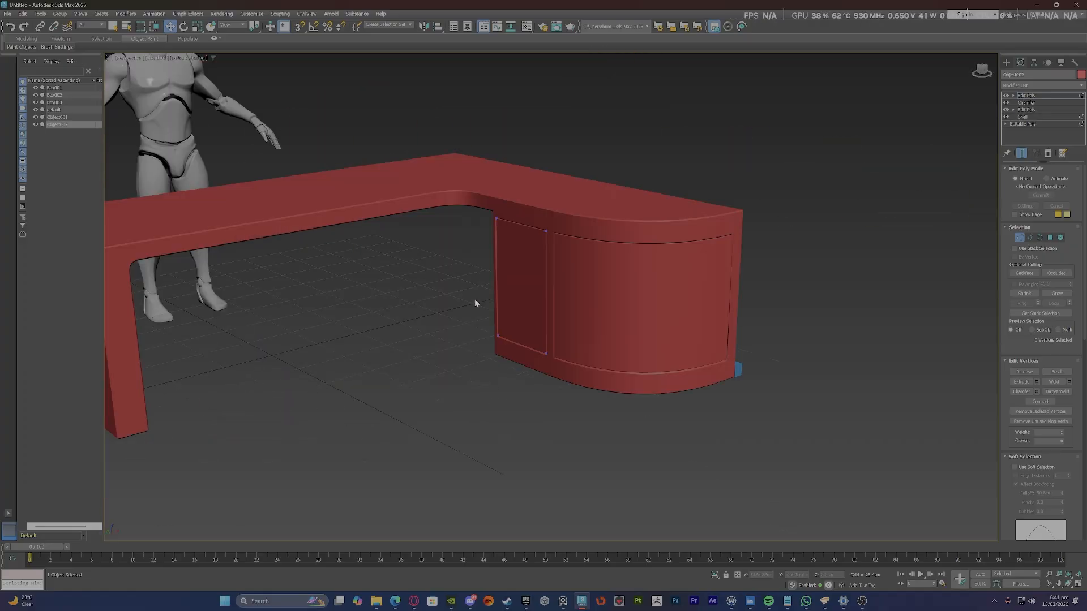
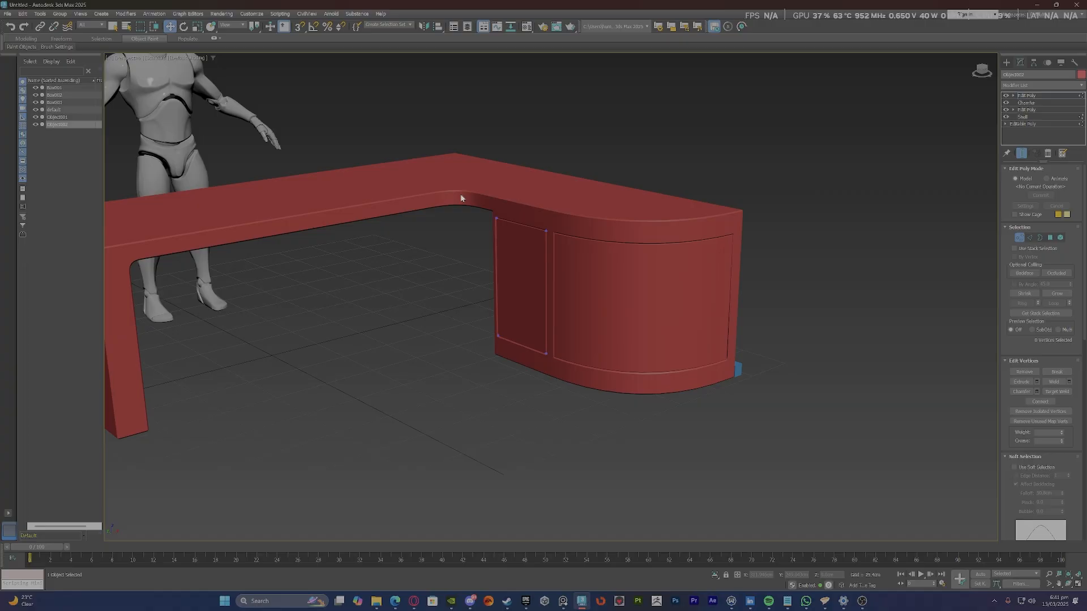
Examine the desk's chamfered edges and the fit of the flat and curved cupboard doors from several angles.
scroll(461, 198, up, 10)
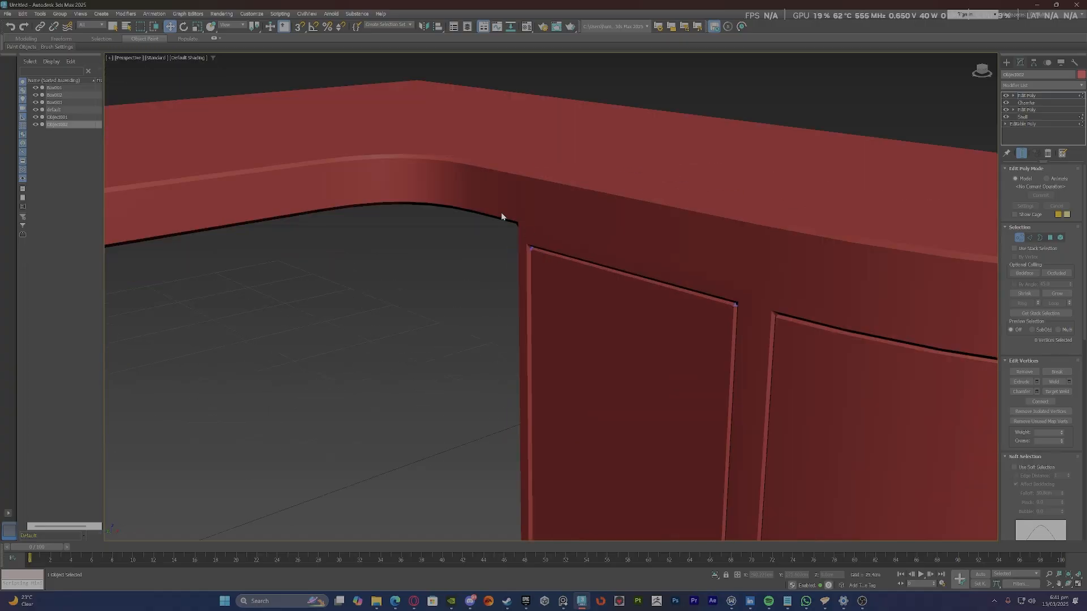
scroll(501, 216, down, 12)
mouse_move(501, 215)
alt+middle_down()
mouse_move(556, 181)
mouse_move(497, 211)
alt+middle_up()
scroll(546, 227, up, 10)
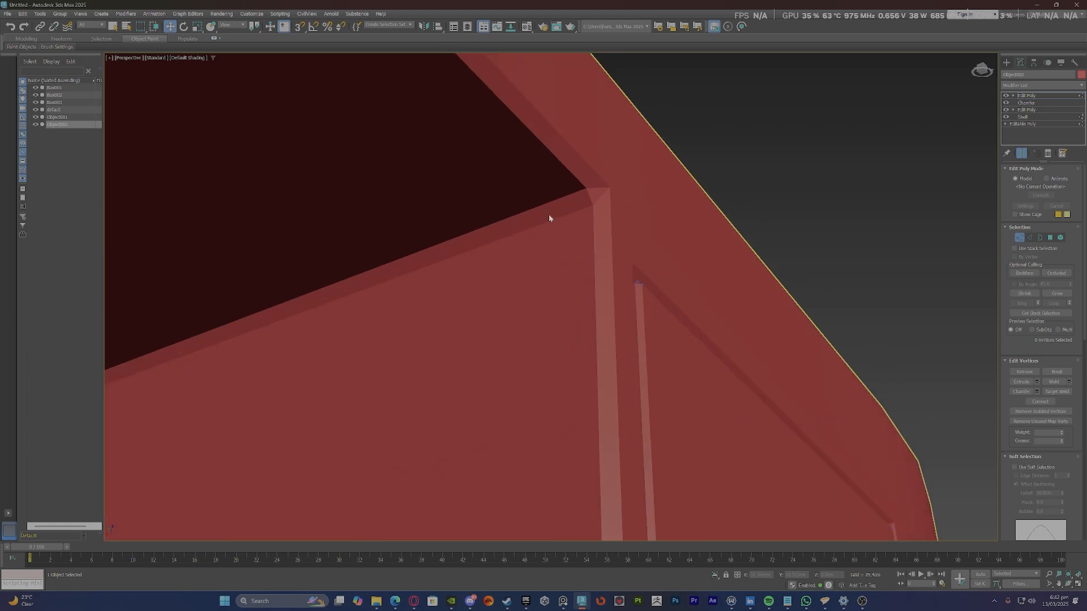
scroll(546, 220, down, 5)
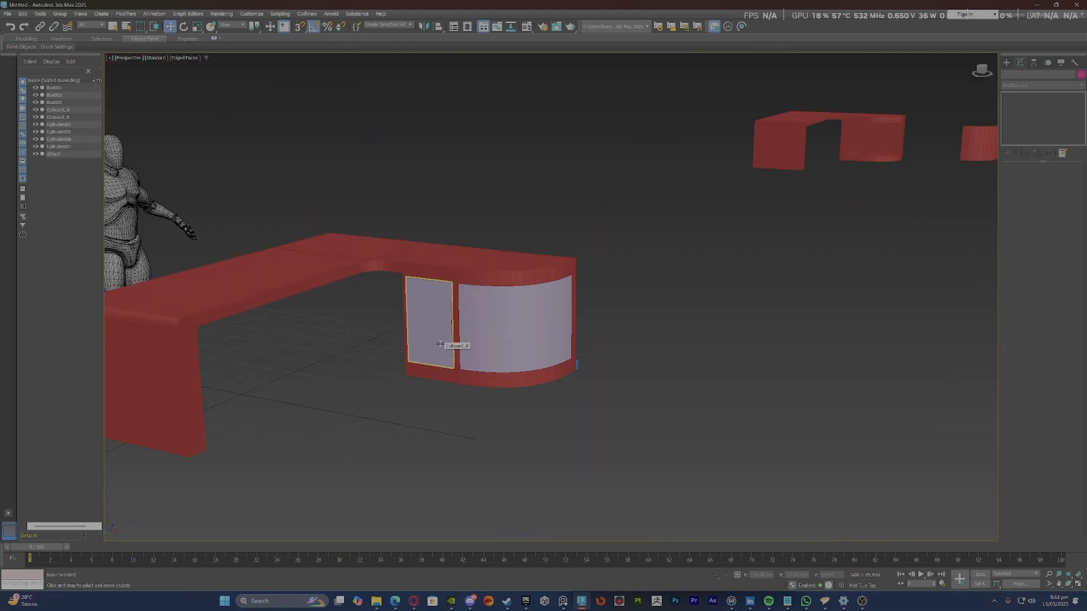
scroll(456, 332, up, 5)
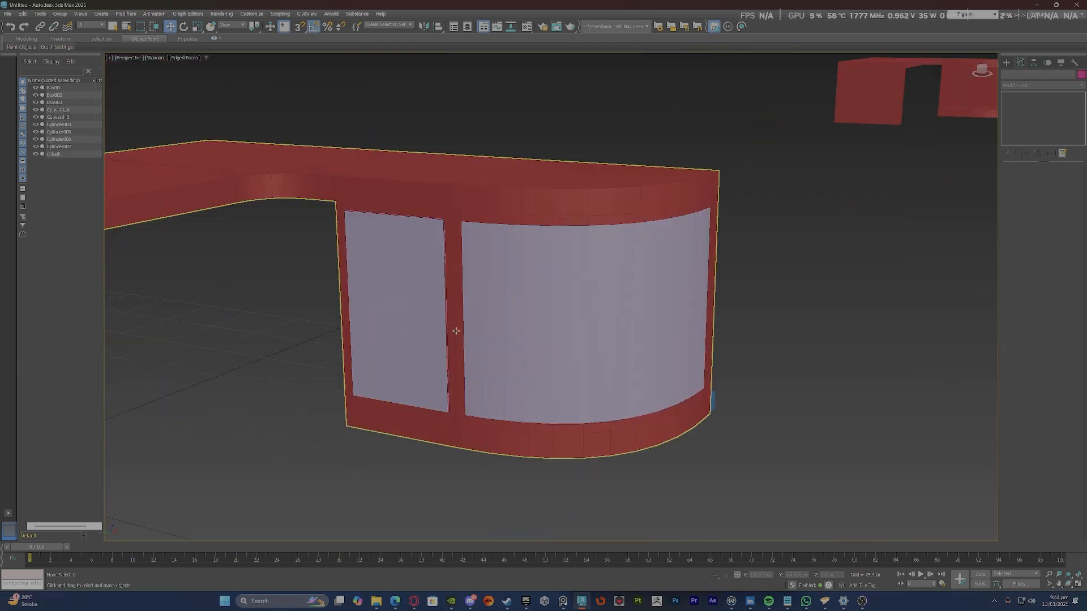
scroll(456, 333, down, 3)
alt+middle_drag(456, 332, 477, 309)
scroll(477, 309, down, 4)
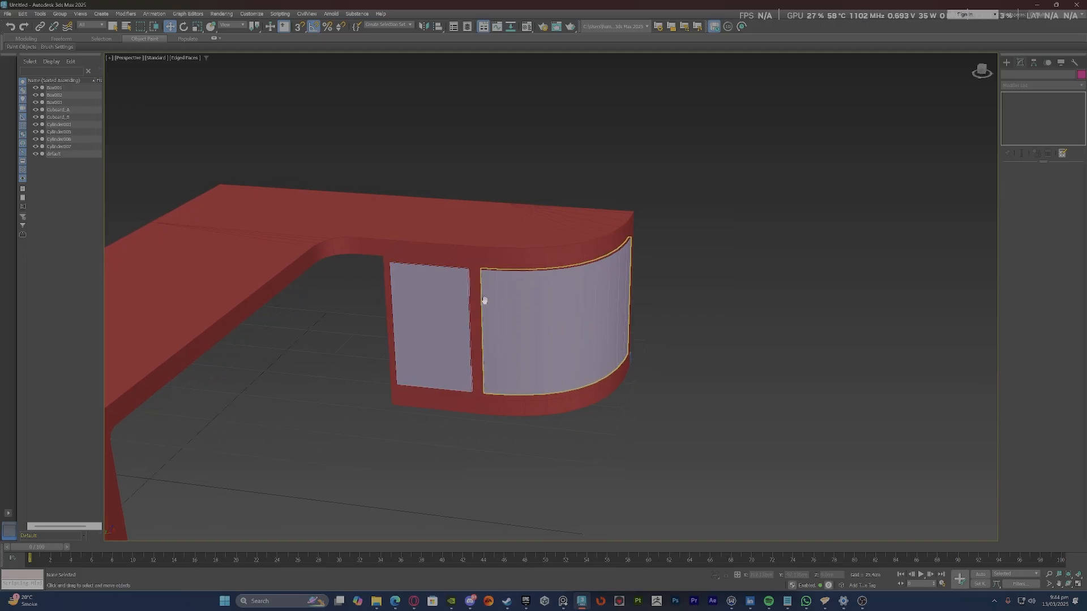
scroll(403, 393, down, 6)
Start the Line spline tool and turn on snapping with grid points as a snap target.
scroll(402, 394, up, 10)
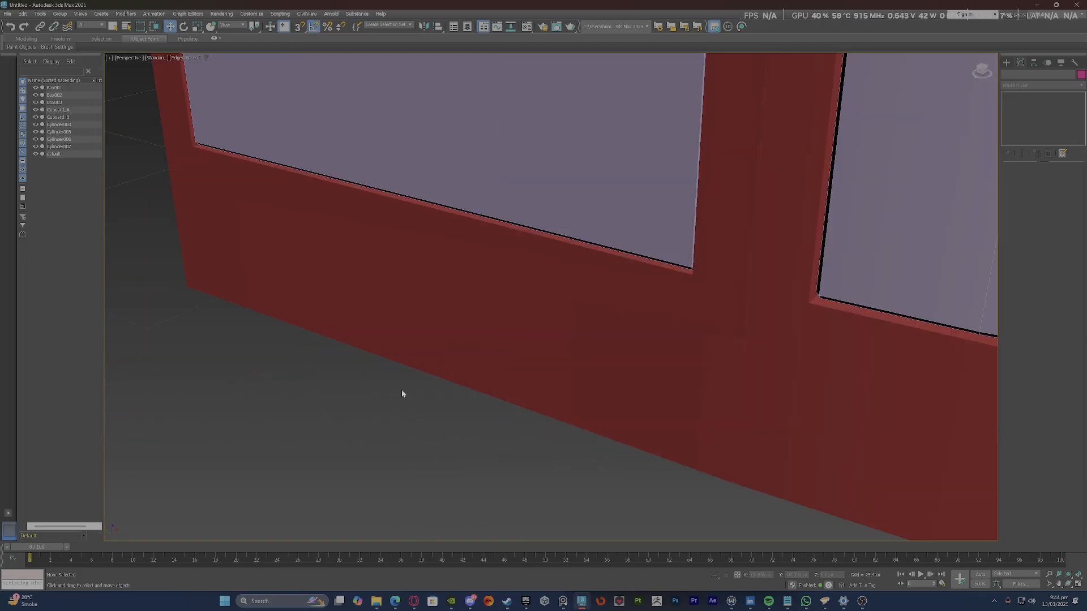
scroll(401, 394, down, 3)
middle_drag(386, 425, 540, 372)
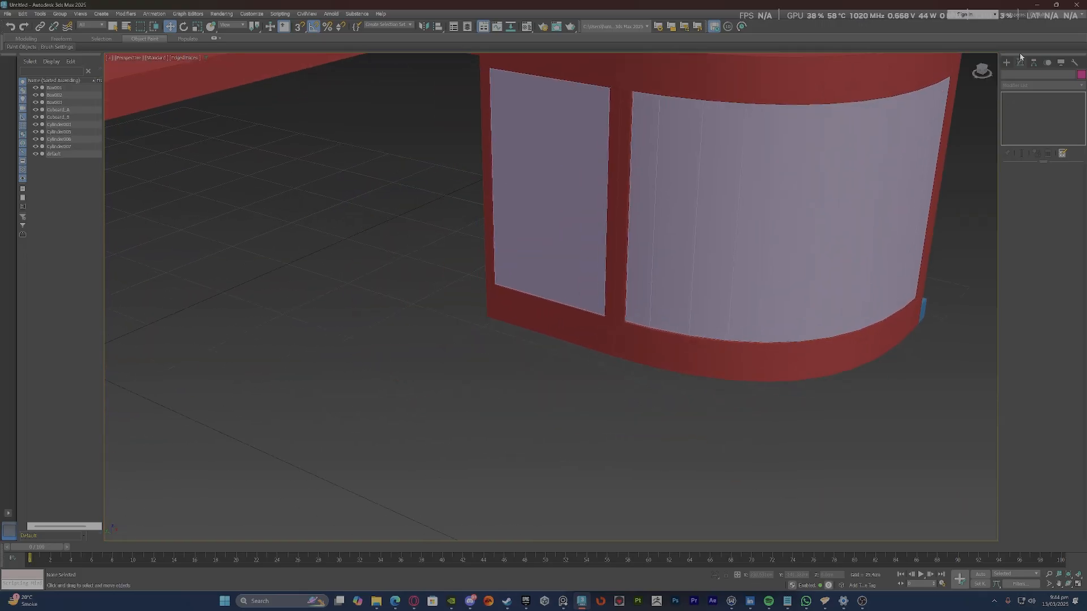
click(1006, 62)
click(1016, 75)
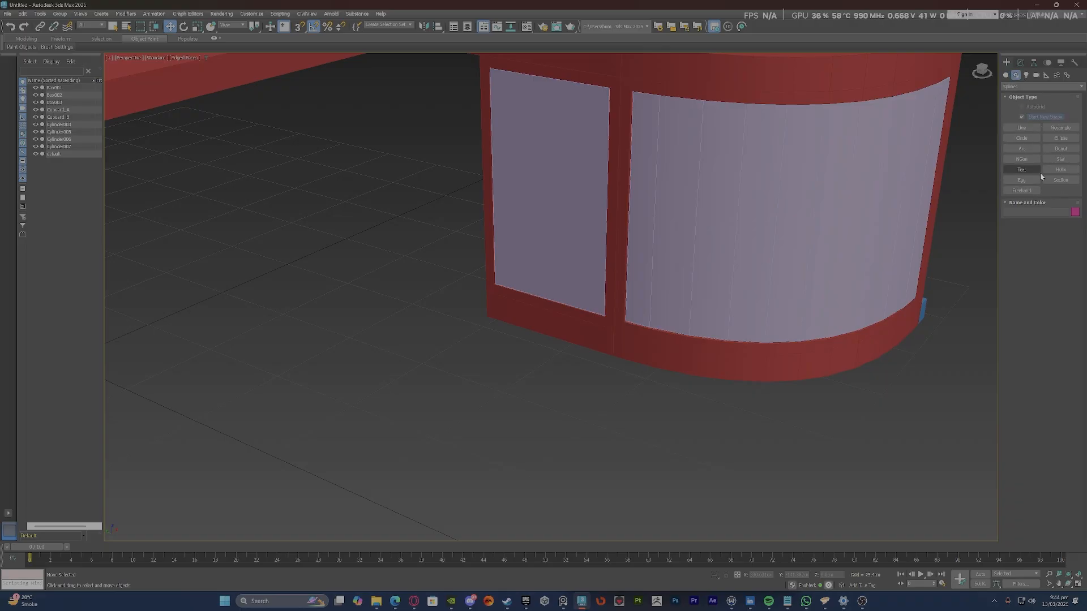
click(1020, 128)
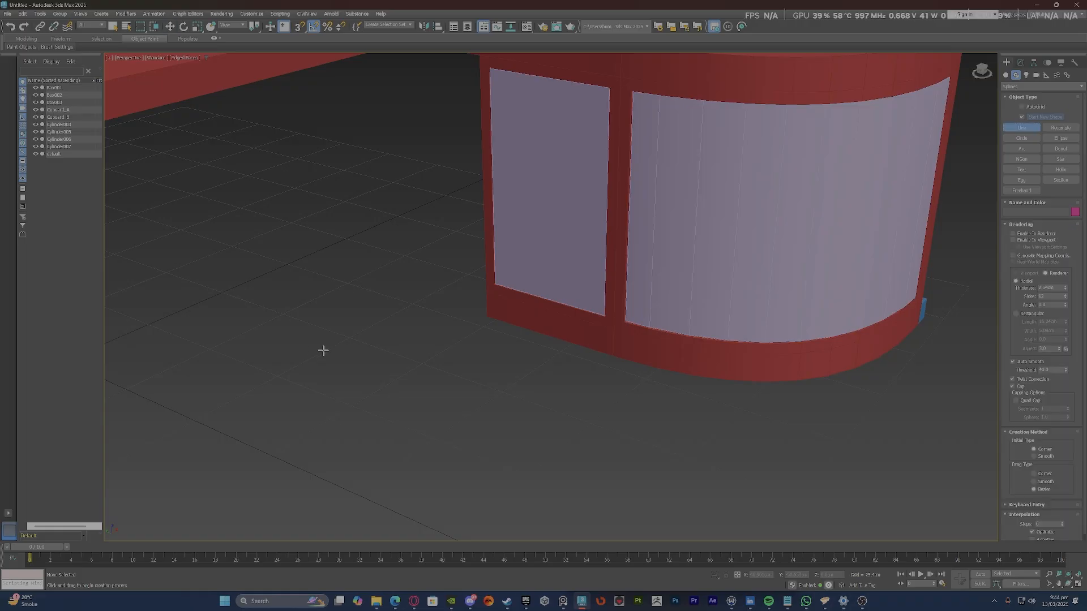
scroll(413, 364, down, 5)
scroll(368, 394, up, 3)
scroll(368, 394, up, 3)
key(s)
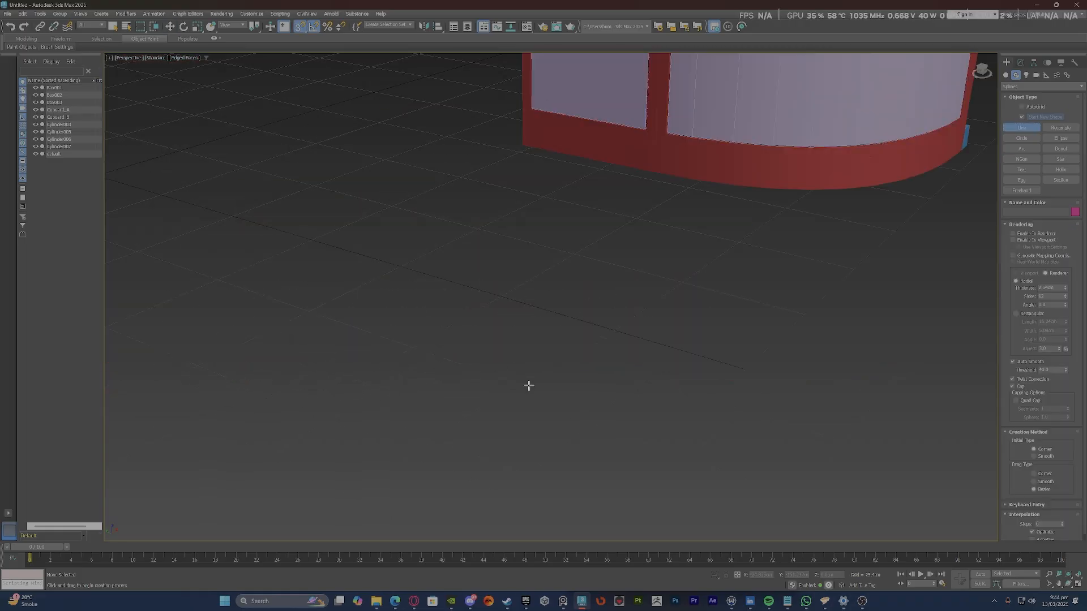
key(s)
key(s)
right_click(298, 29)
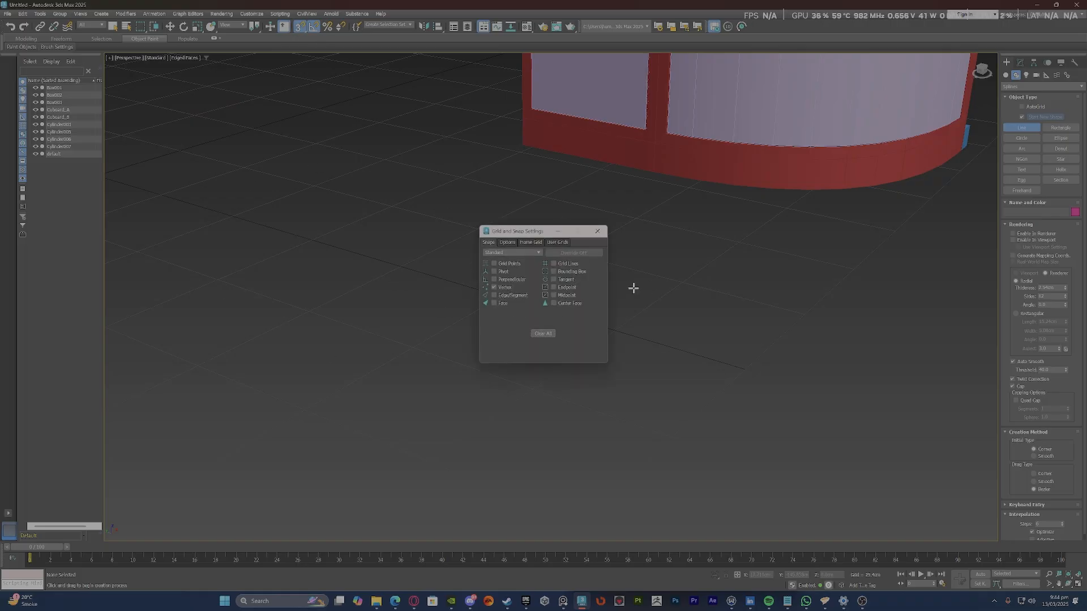
click(495, 263)
click(597, 231)
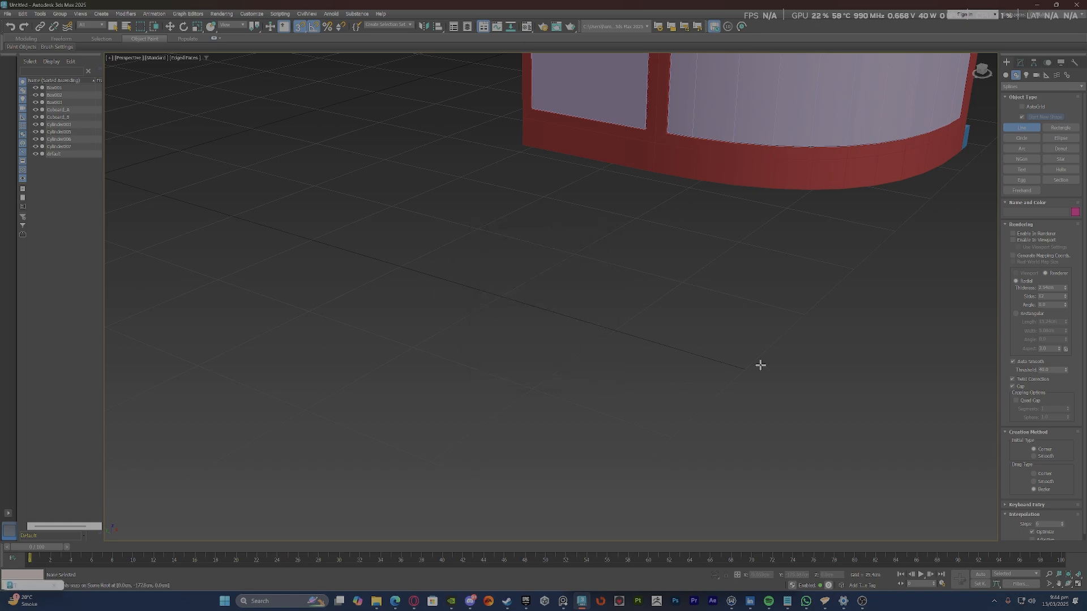
Draw an open U-shaped line of three straight segments between grid points in front of the cupboard.
click(805, 312)
click(745, 369)
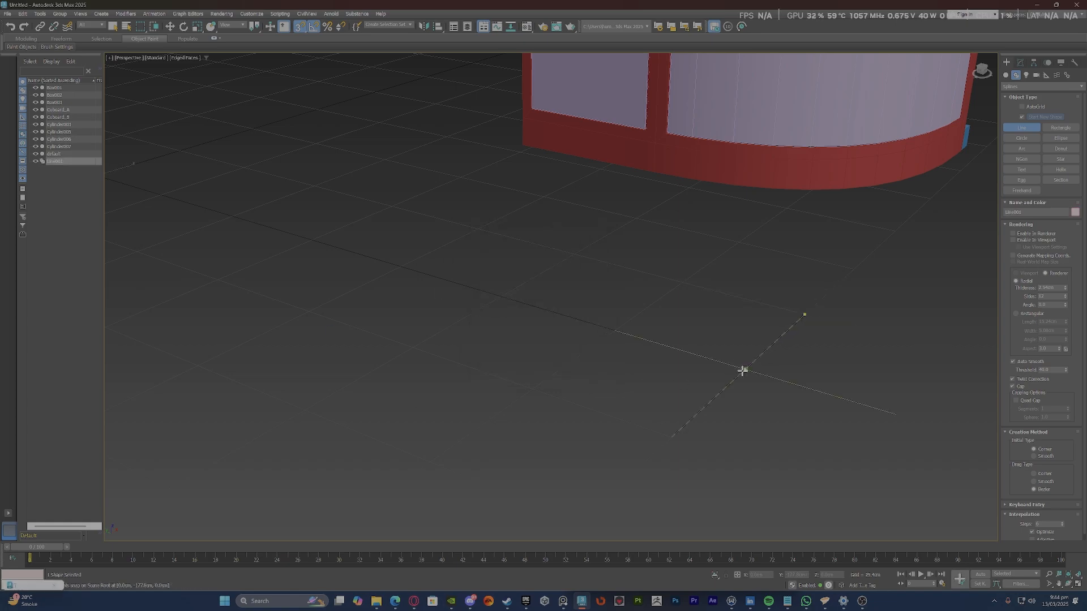
click(502, 296)
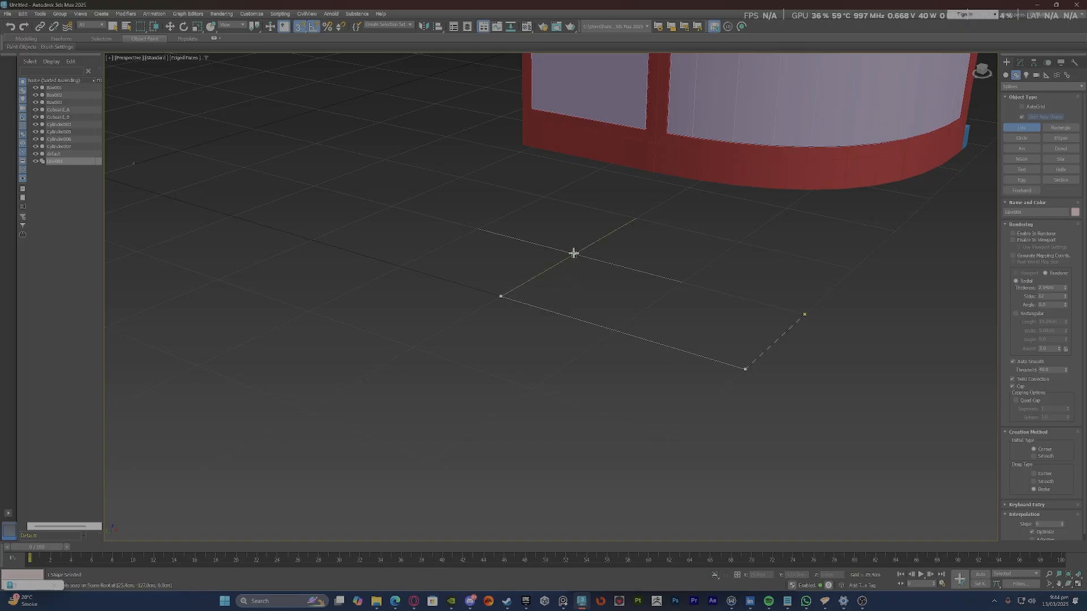
click(575, 253)
right_click(560, 388)
scroll(560, 388, down, 3)
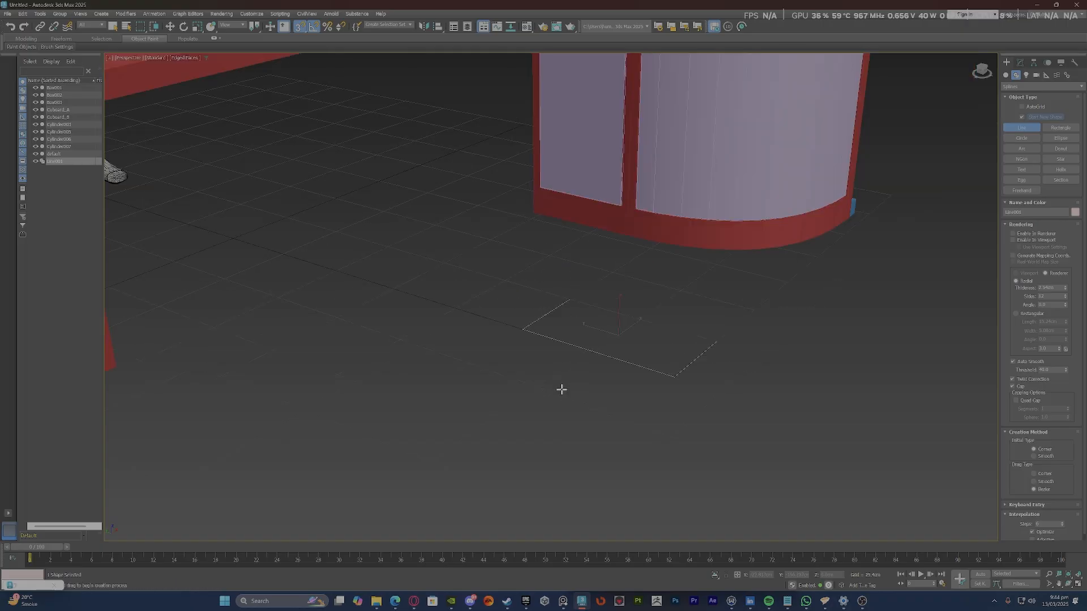
scroll(643, 393, up, 5)
Select the two corner vertices of the U-shaped line and fillet the corner farther from the desk.
key(w)
key(1)
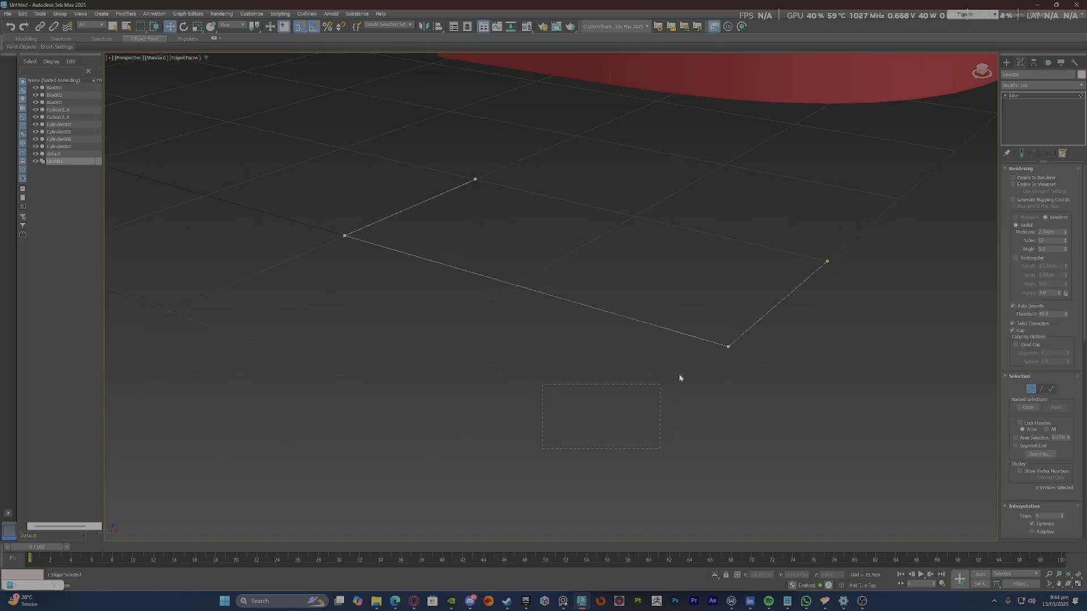
drag(777, 310, 778, 310)
scroll(521, 421, down, 4)
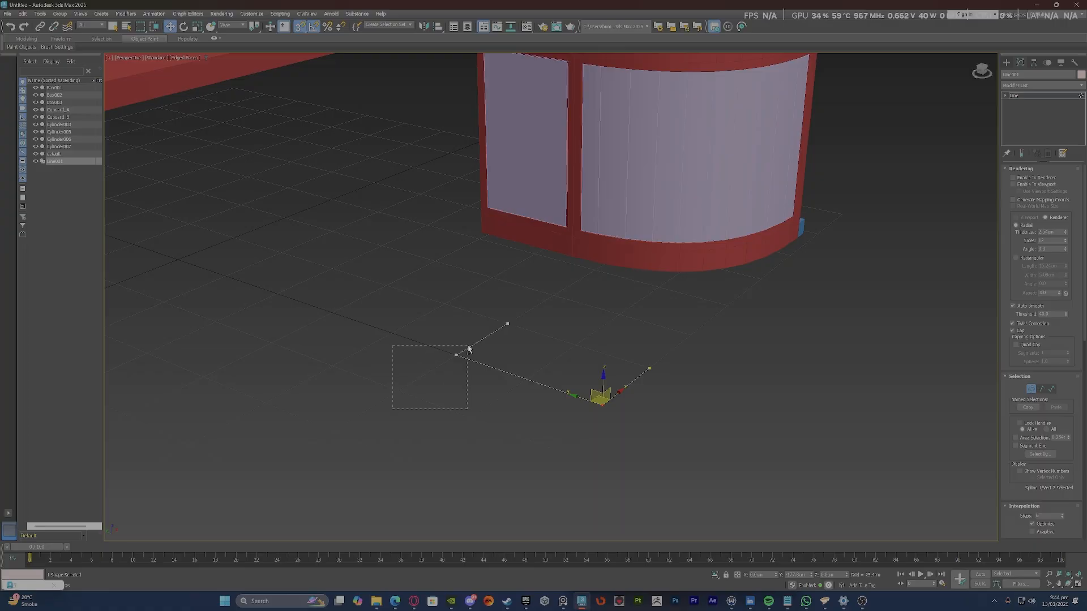
ctrl+drag(468, 350, 468, 347)
scroll(577, 383, up, 2)
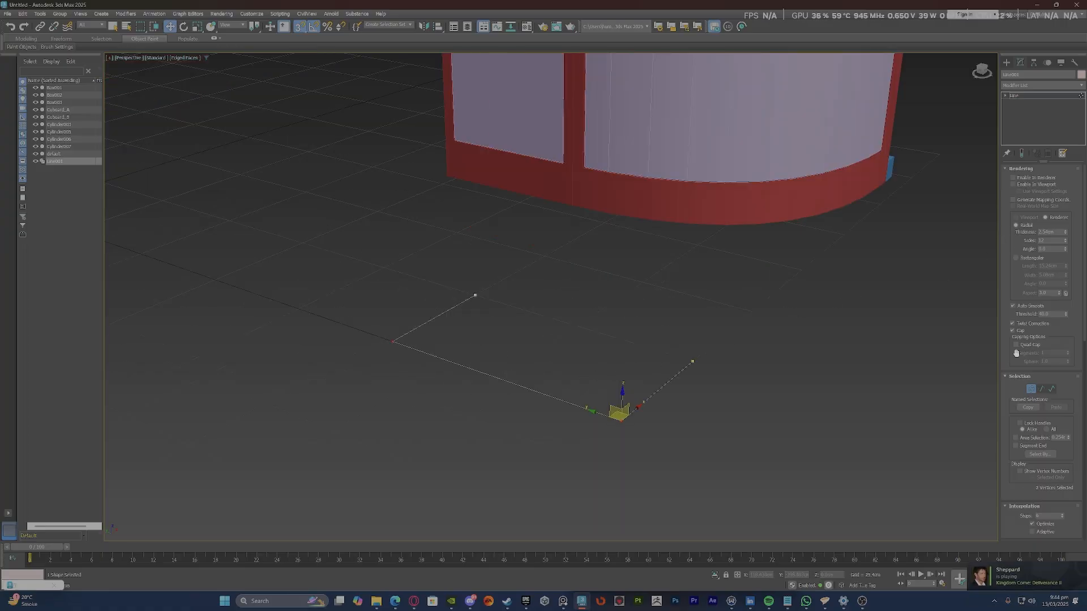
scroll(1018, 303, down, 5)
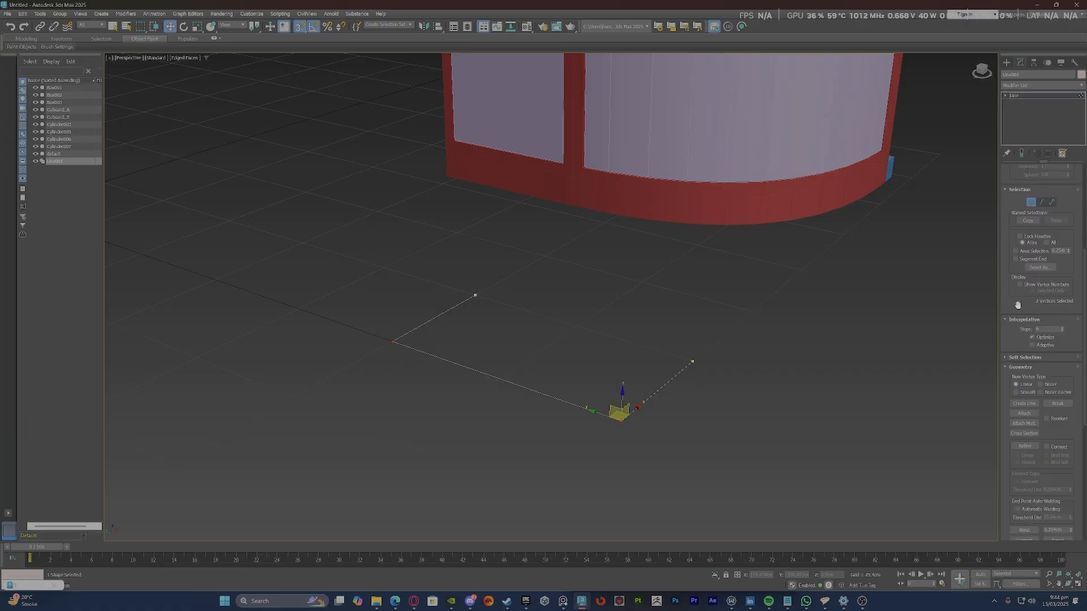
scroll(1018, 306, down, 5)
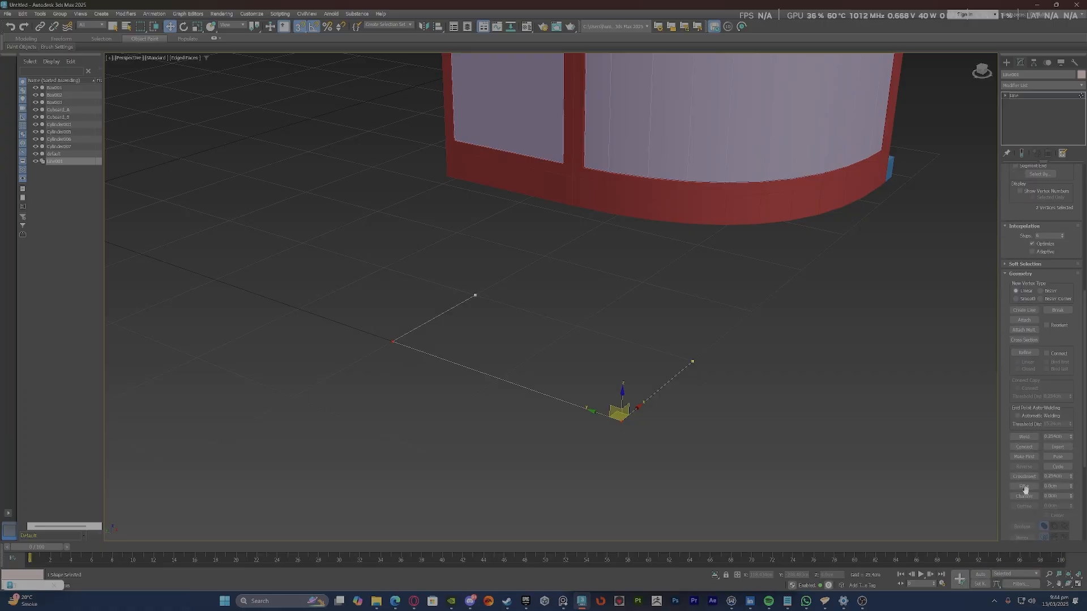
click(1024, 487)
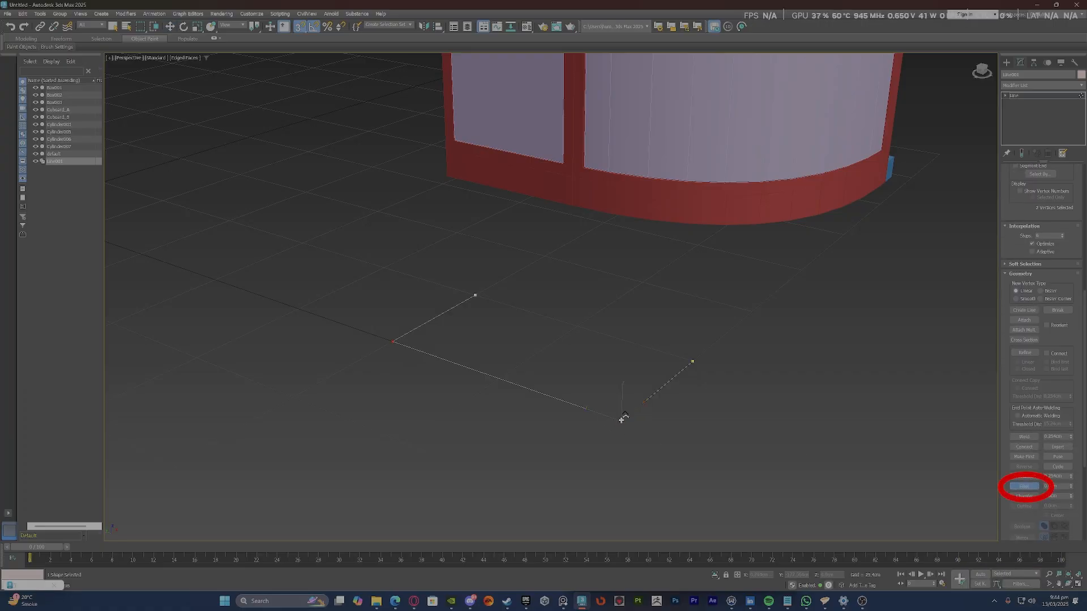
mouse_move(622, 419)
mouse_down()
mouse_move(606, 398)
mouse_move(611, 407)
mouse_up()
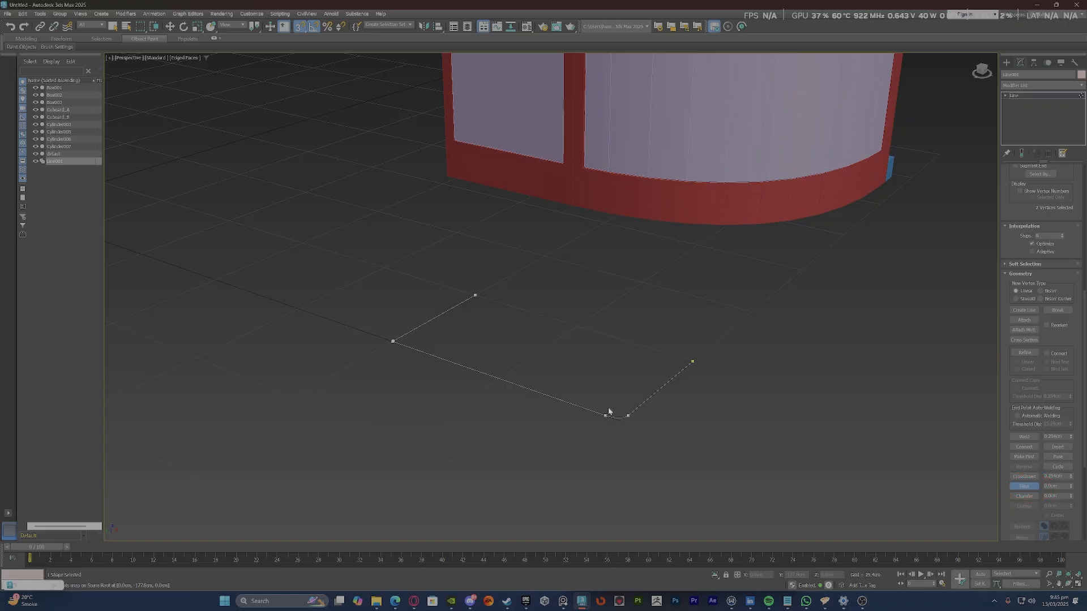
Fillet the corners of the U-shaped line one at a time, keeping the radius small.
alt+middle_drag(608, 408, 557, 417)
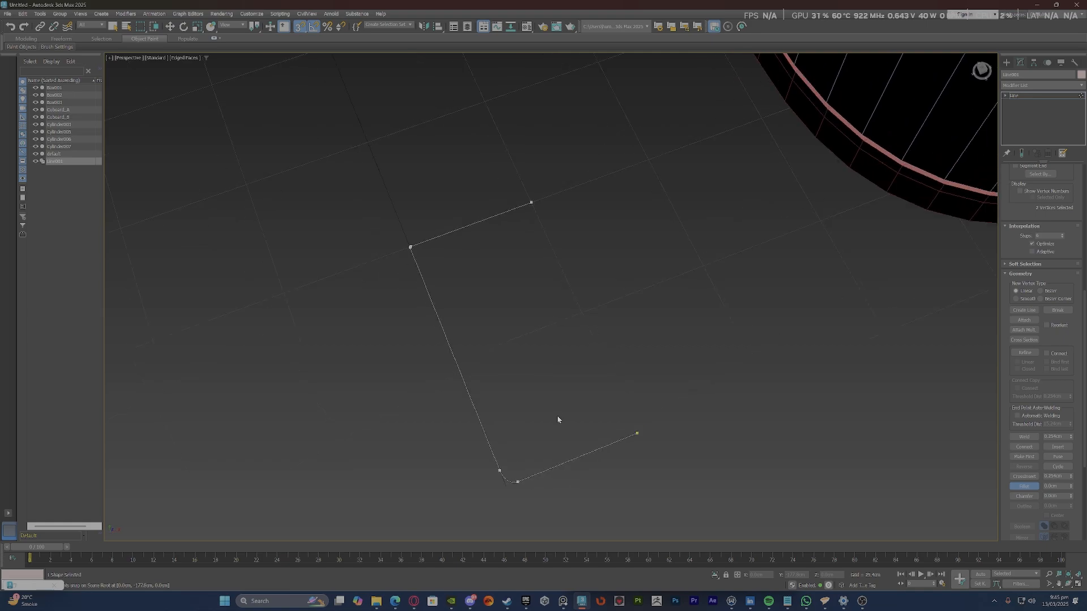
scroll(400, 248, up, 5)
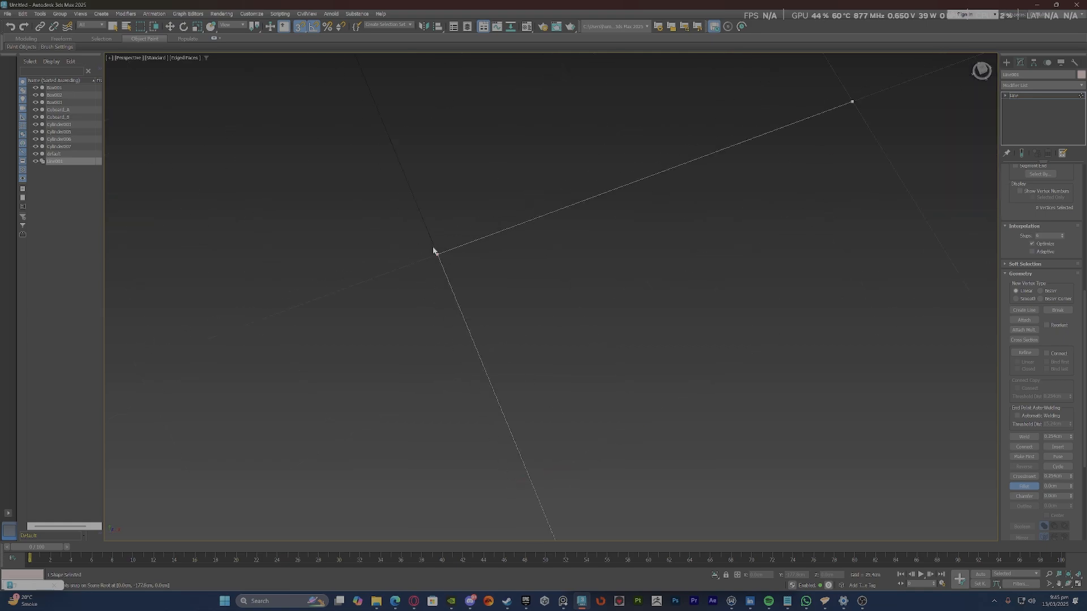
drag(439, 254, 436, 244)
drag(438, 208, 435, 153)
scroll(490, 272, down, 5)
scroll(559, 462, up, 4)
mouse_move(499, 312)
mouse_down()
mouse_move(491, 296)
mouse_move(492, 306)
mouse_up()
scroll(487, 283, down, 3)
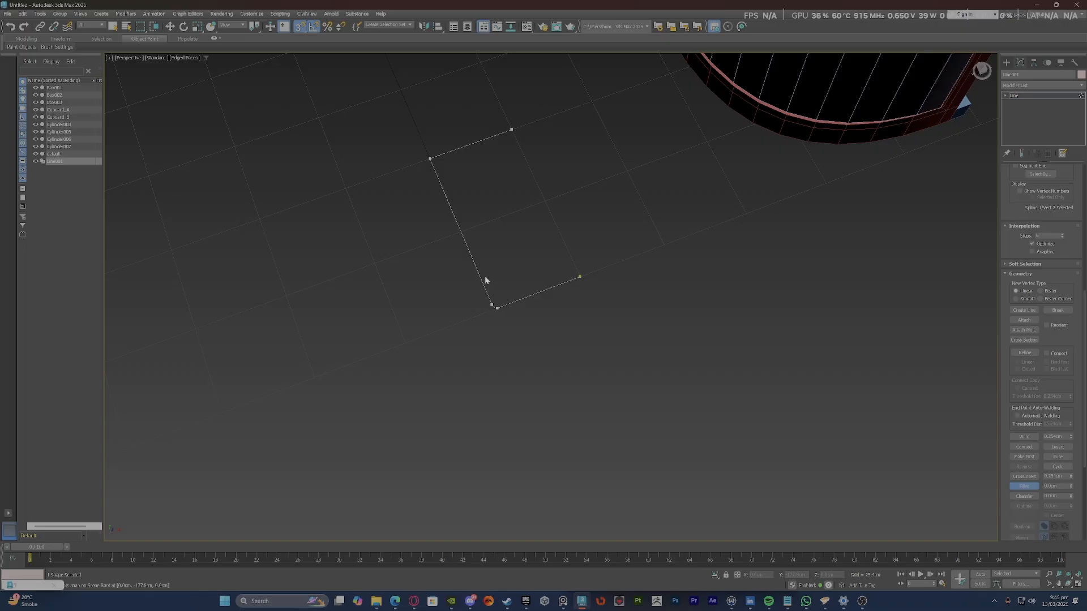
Leave vertex editing and rotate the whole U-shaped line so it stands upright.
middle_drag(485, 279, 568, 355)
click(1030, 95)
scroll(470, 375, down, 5)
scroll(568, 356, up, 5)
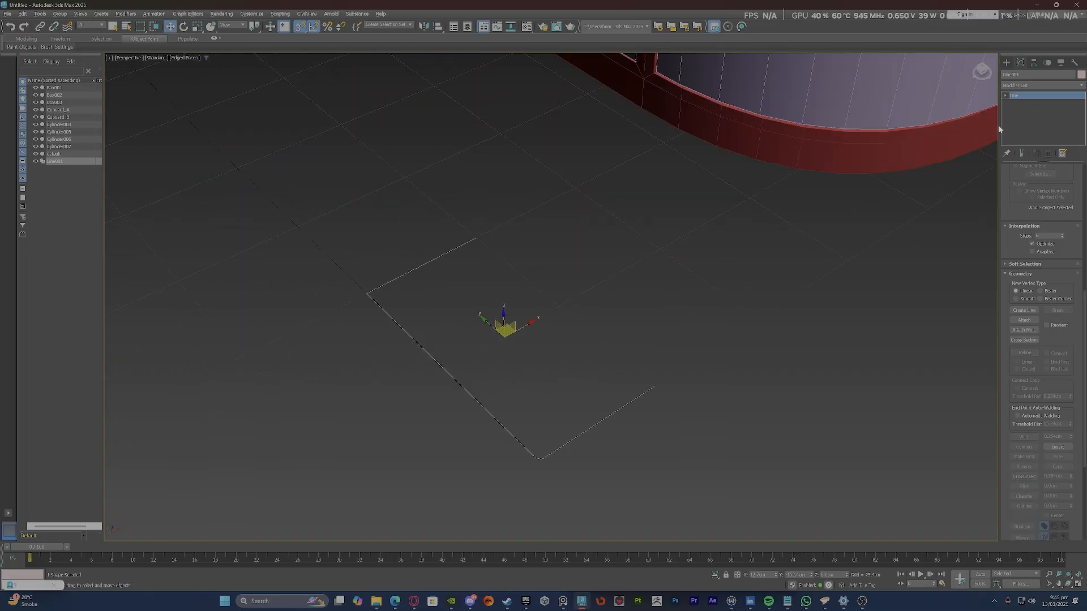
key(e)
drag(517, 338, 539, 355)
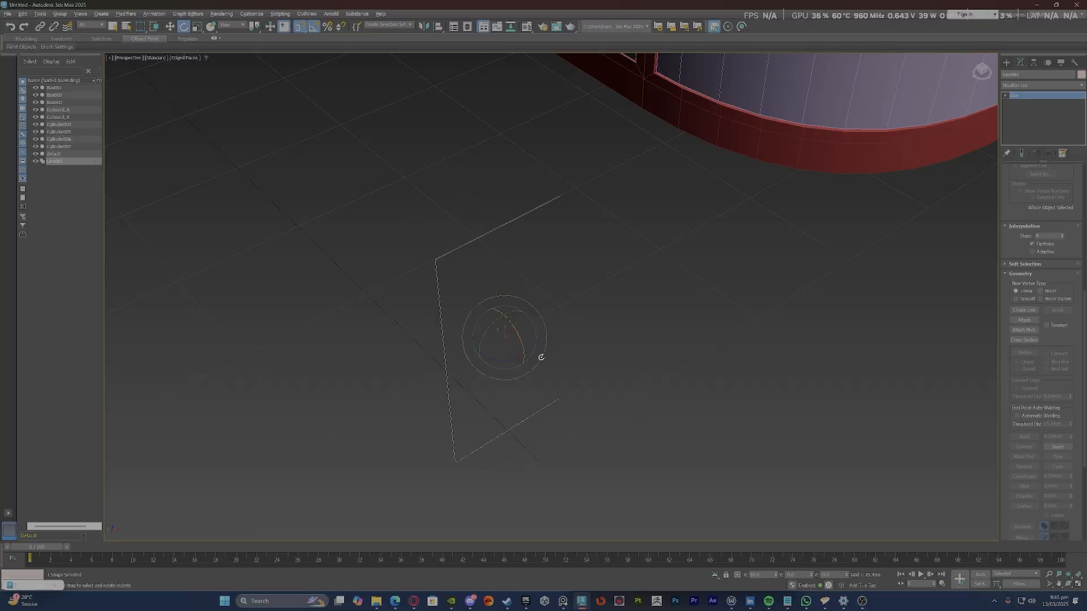
key(shift+z)
key(w)
Enable the line's thickness in both the renderer and the viewport to form a round-bar handle.
scroll(999, 218, up, 6)
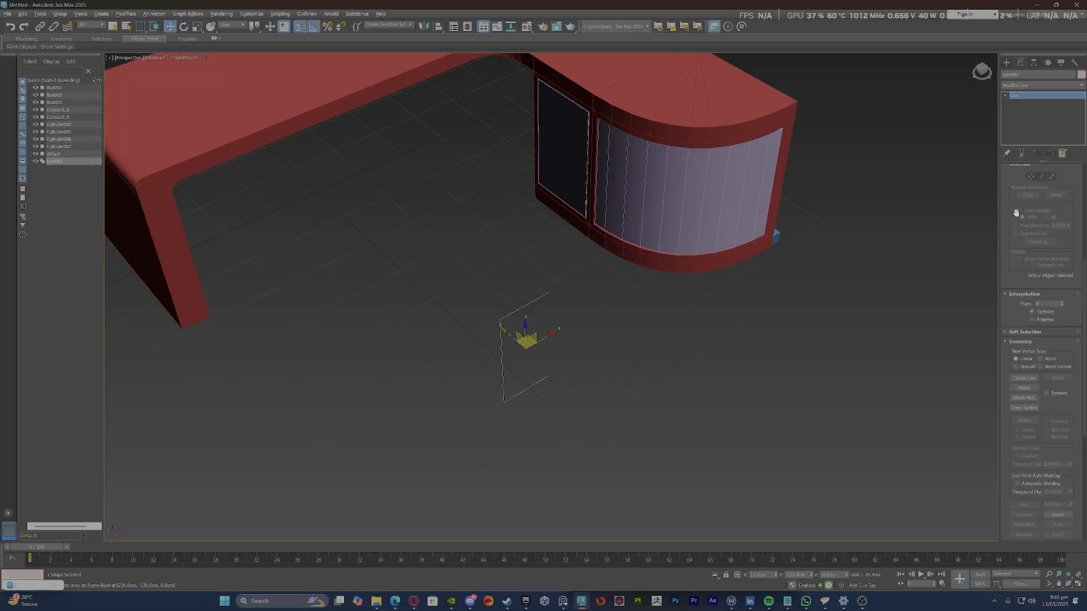
scroll(1048, 193, up, 4)
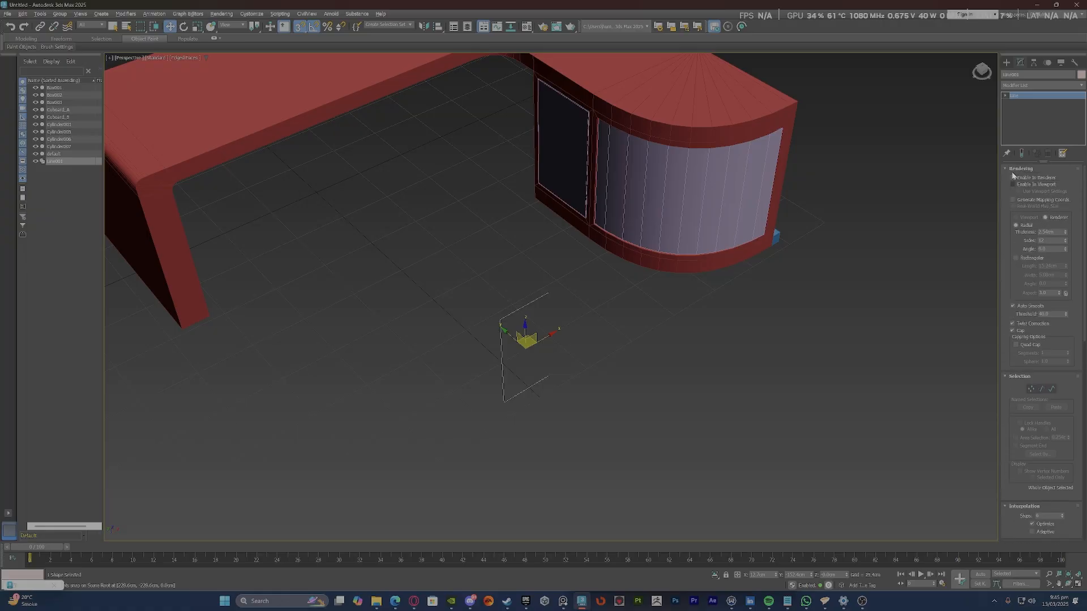
click(1013, 178)
click(1013, 185)
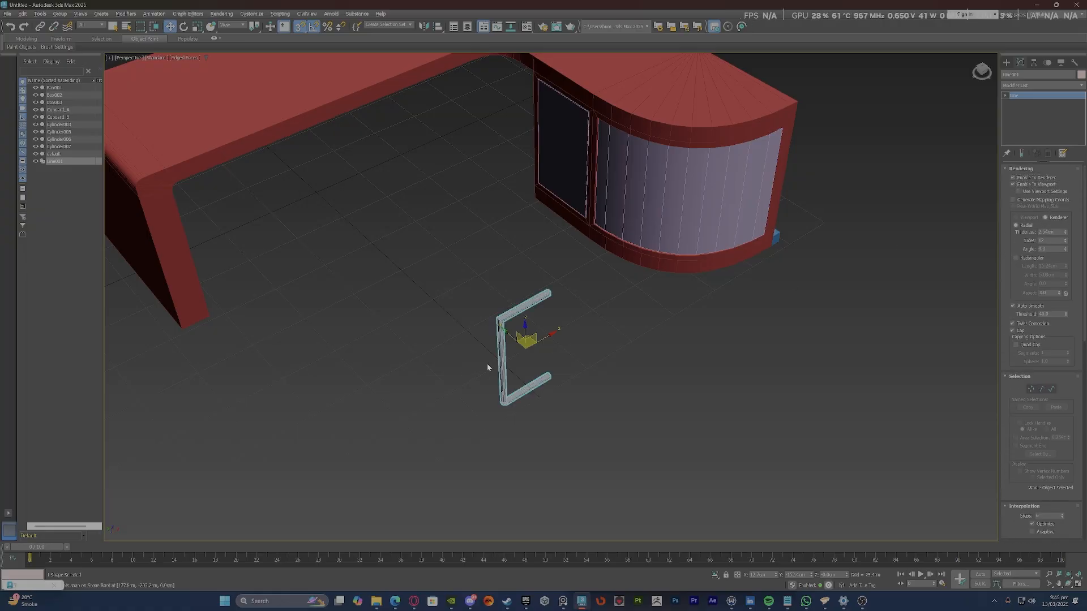
scroll(487, 367, up, 6)
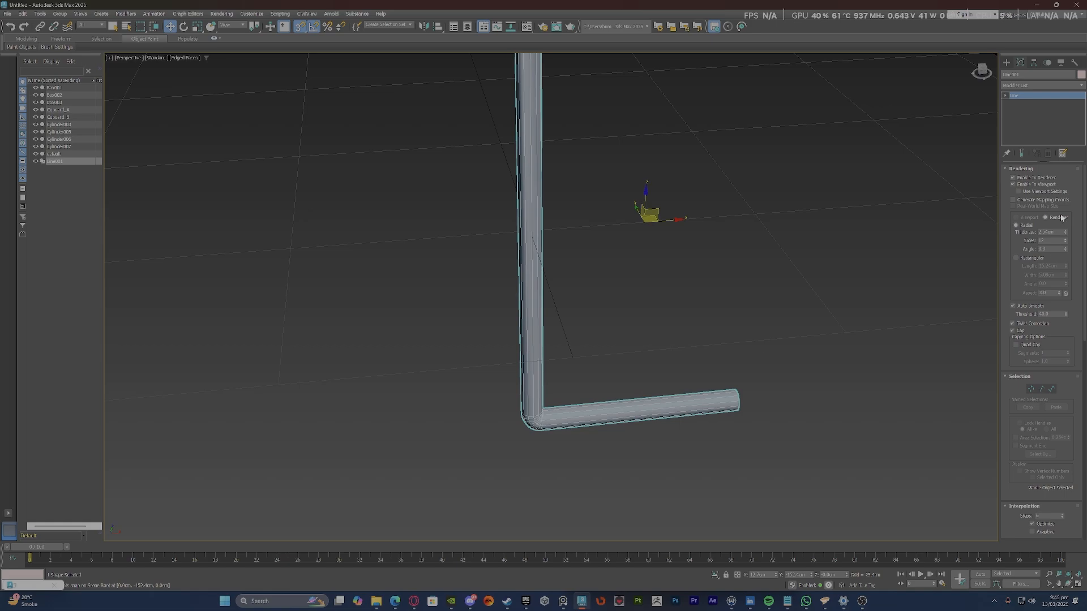
Scale the handle down uniformly and move it up to the cupboard in front of the doors.
scroll(614, 412, down, 5)
key(r)
drag(624, 329, 641, 424)
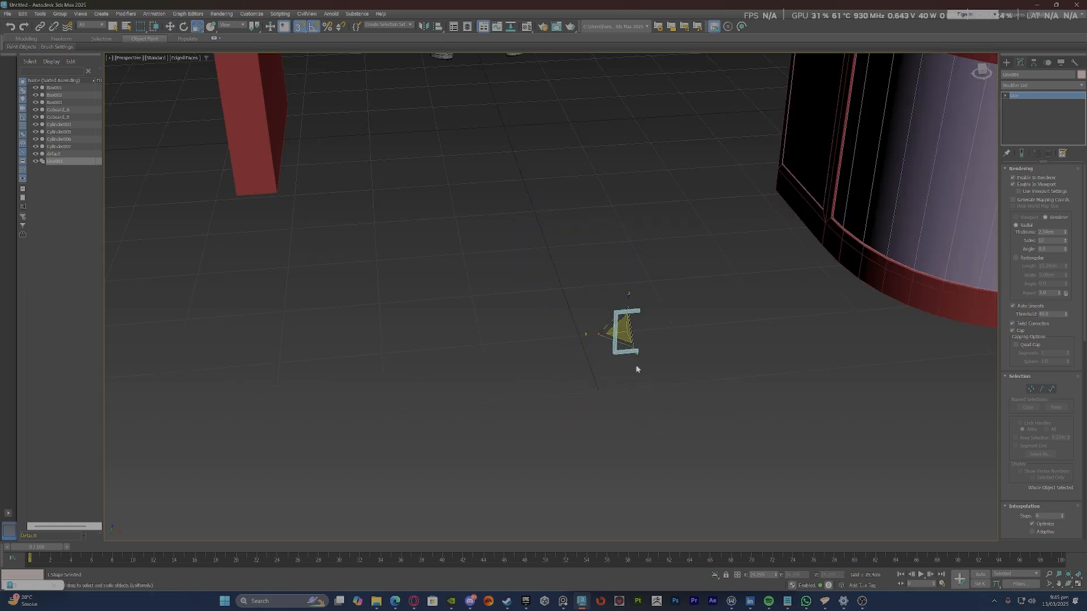
key(w)
middle_drag(633, 346, 539, 410)
drag(516, 381, 660, 215)
alt+middle_drag(660, 215, 700, 368)
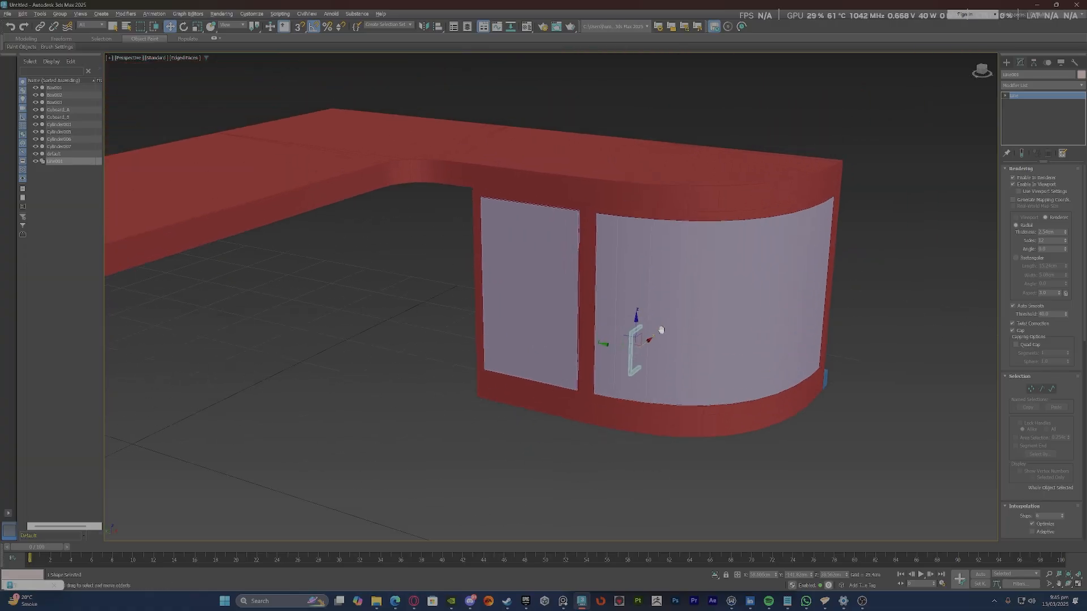
Move the handle along Y and X to the flat door, near its outer vertical edge.
scroll(700, 368, up, 6)
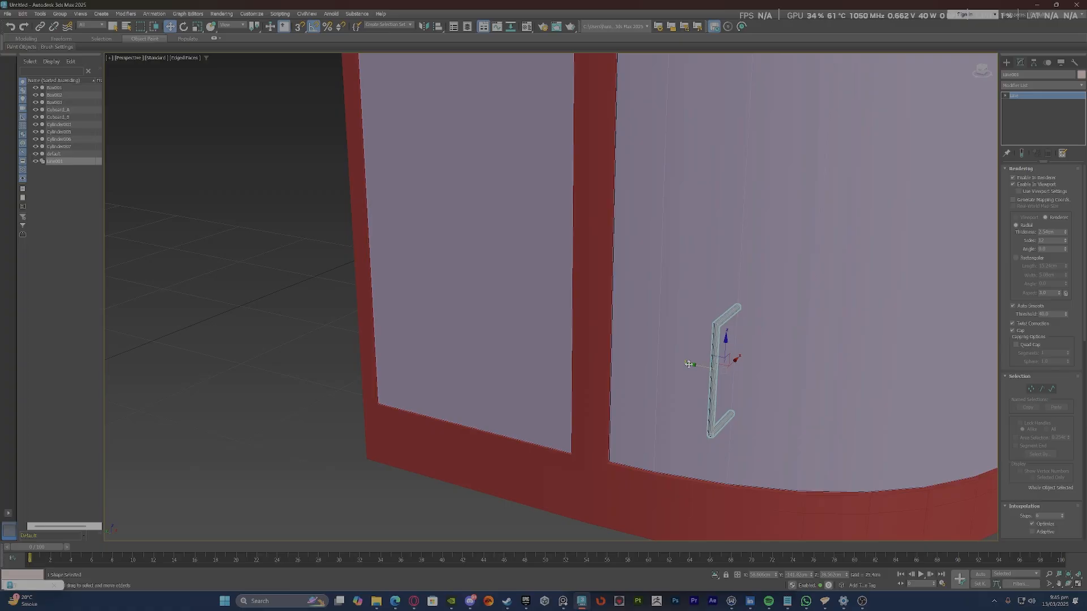
drag(688, 364, 335, 291)
alt+middle_drag(335, 291, 324, 300)
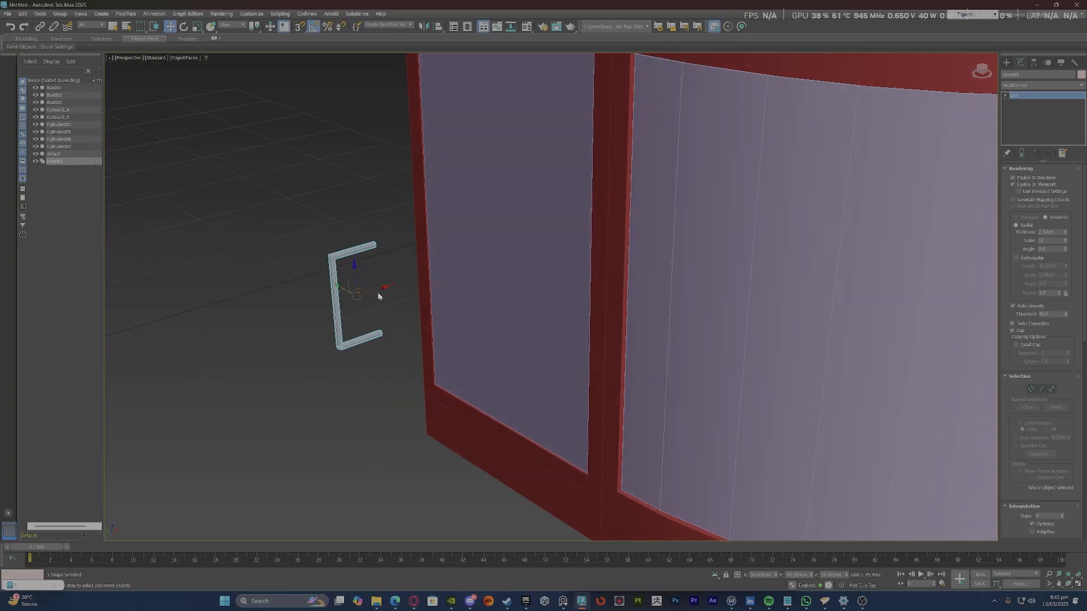
drag(378, 287, 475, 243)
scroll(475, 242, up, 4)
scroll(832, 341, down, 3)
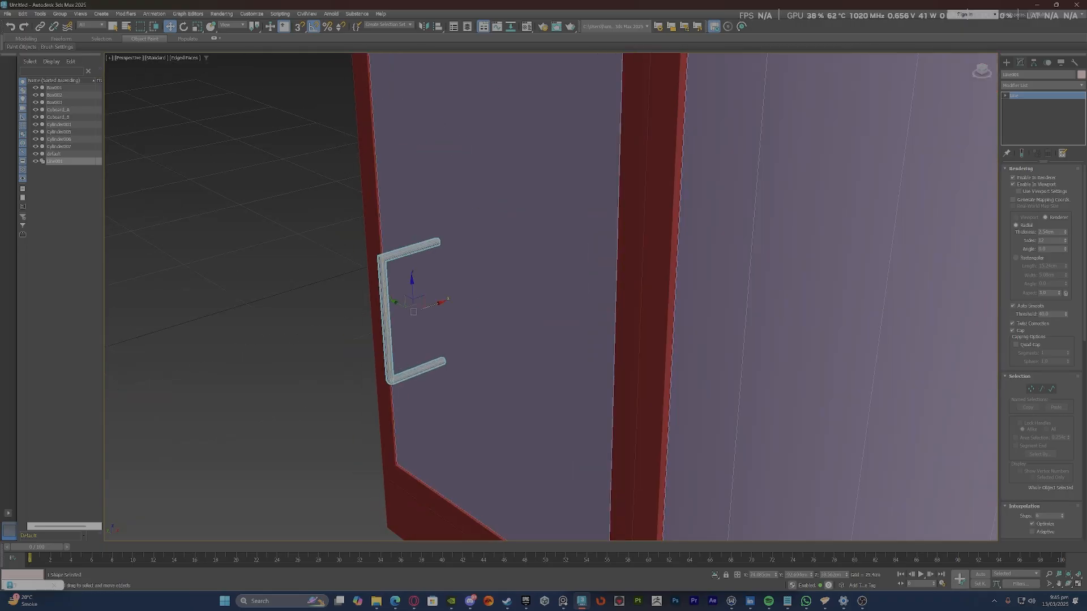
Set the handle's radial rendering thickness to 3 cm.
text(3)
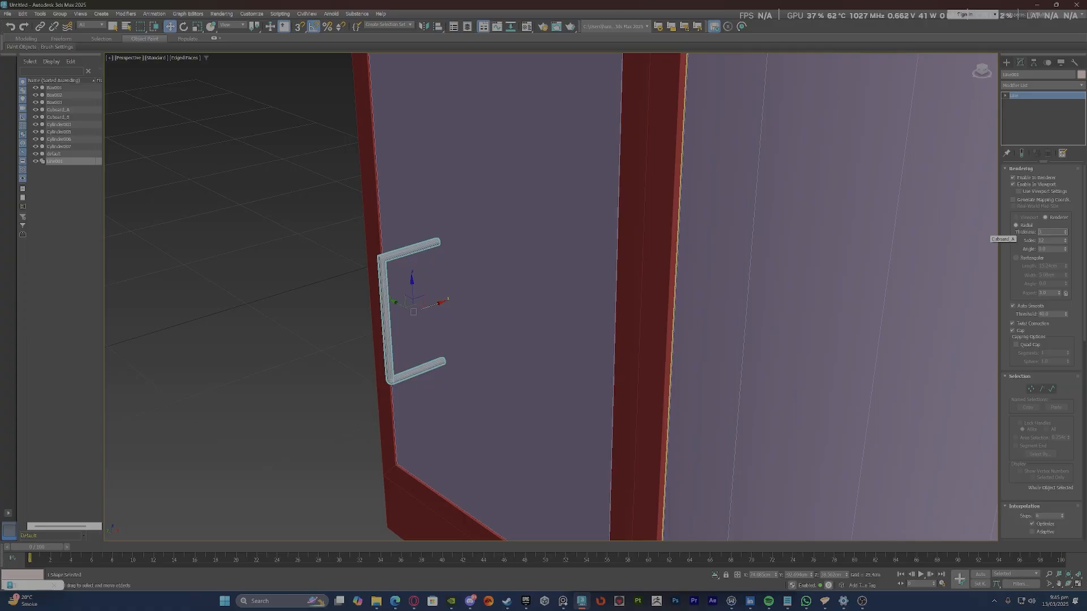
key(Return)
scroll(374, 268, up, 4)
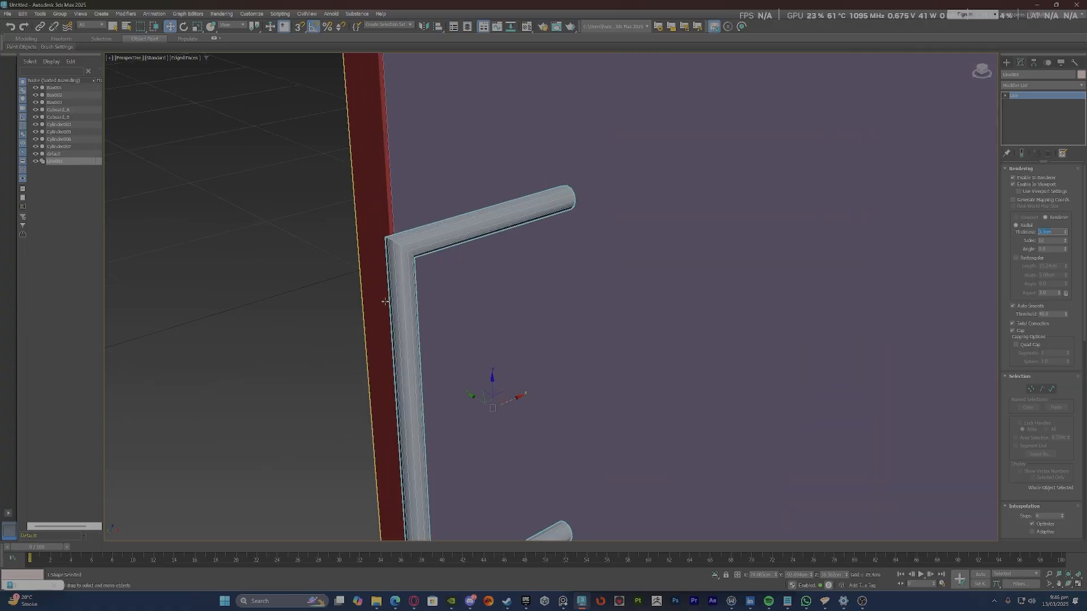
scroll(385, 301, down, 4)
scroll(404, 352, up, 3)
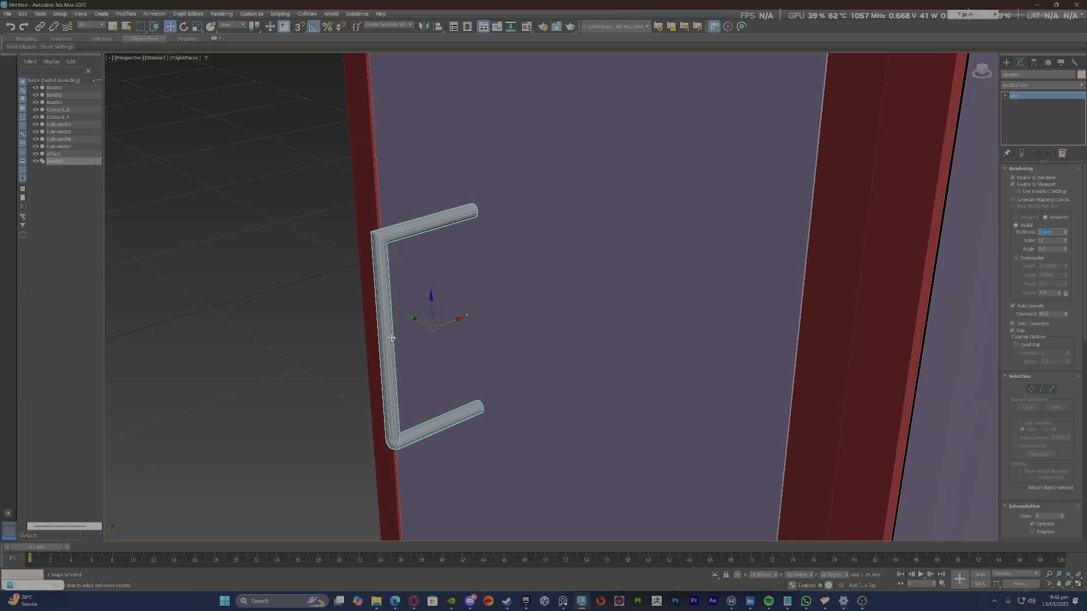
right_click(389, 335)
mouse_move(430, 444)
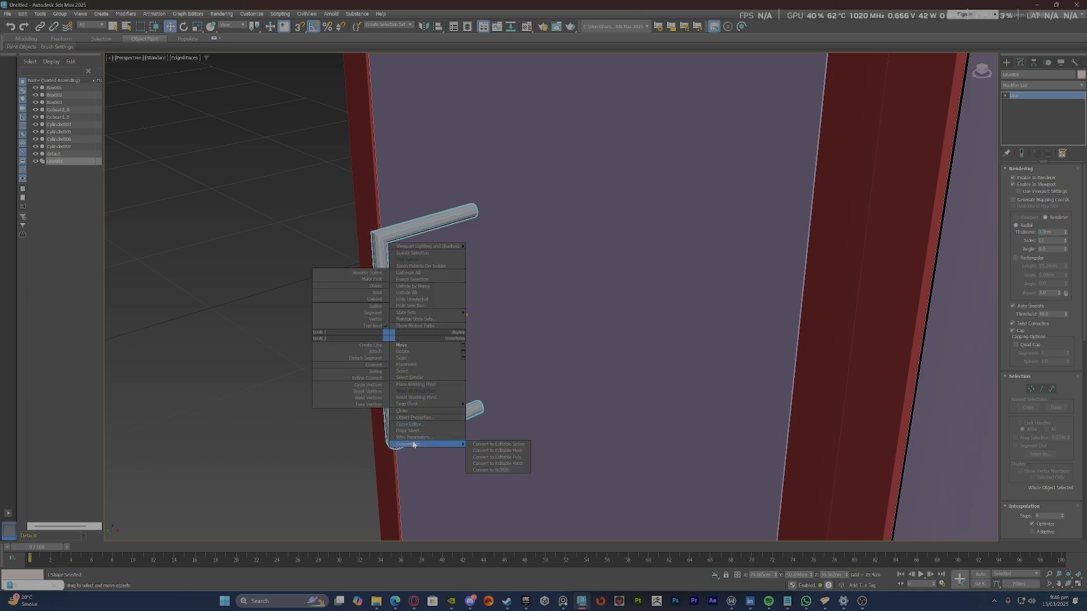
click(494, 457)
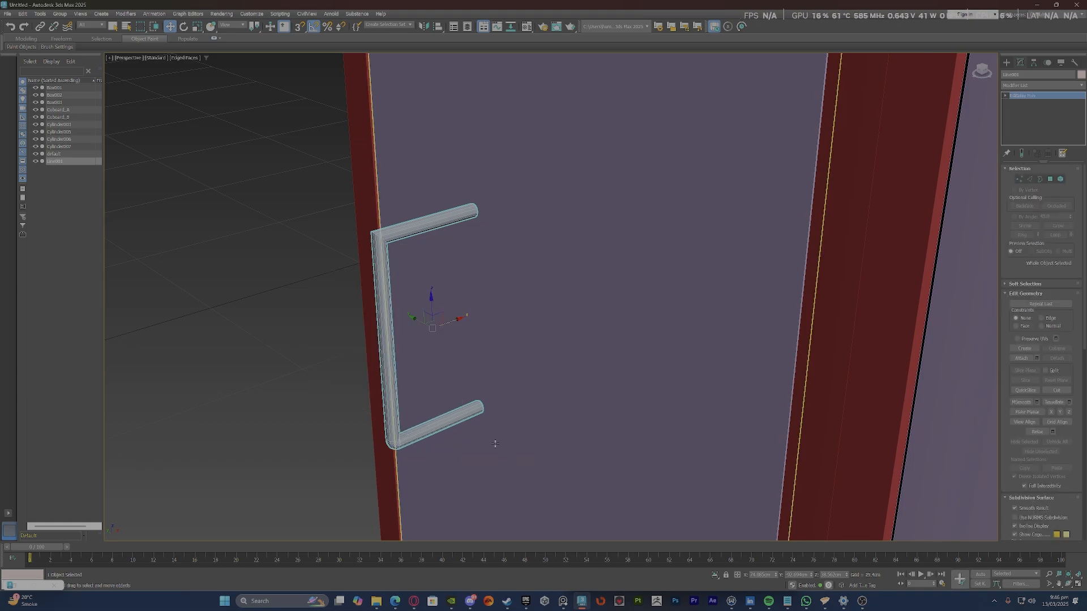
drag(263, 329, 416, 374)
alt+middle_drag(413, 410, 393, 415)
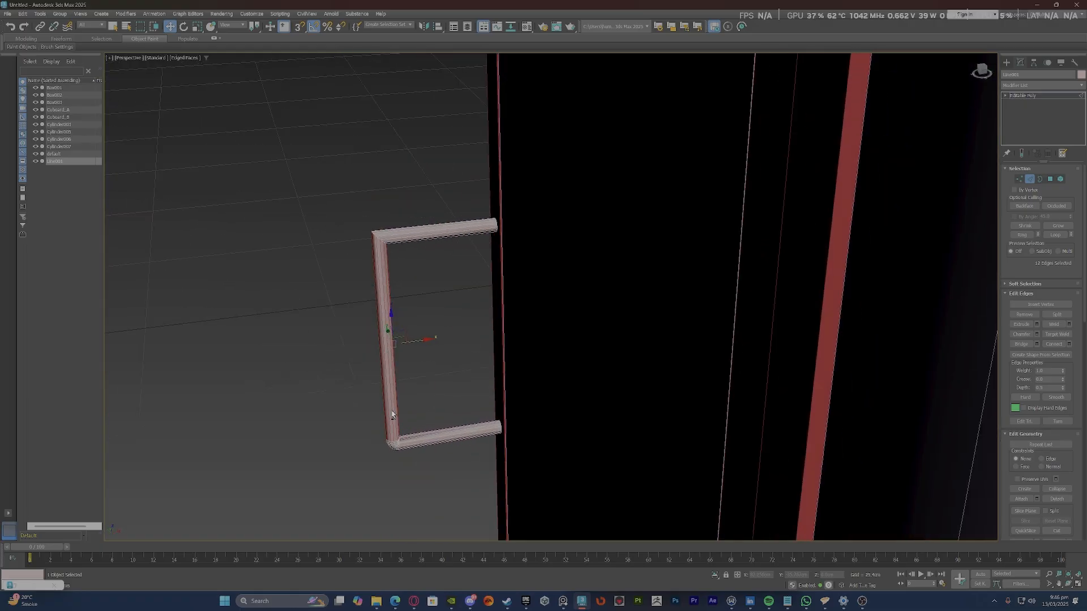
scroll(396, 430, up, 6)
key(ctrl+d)
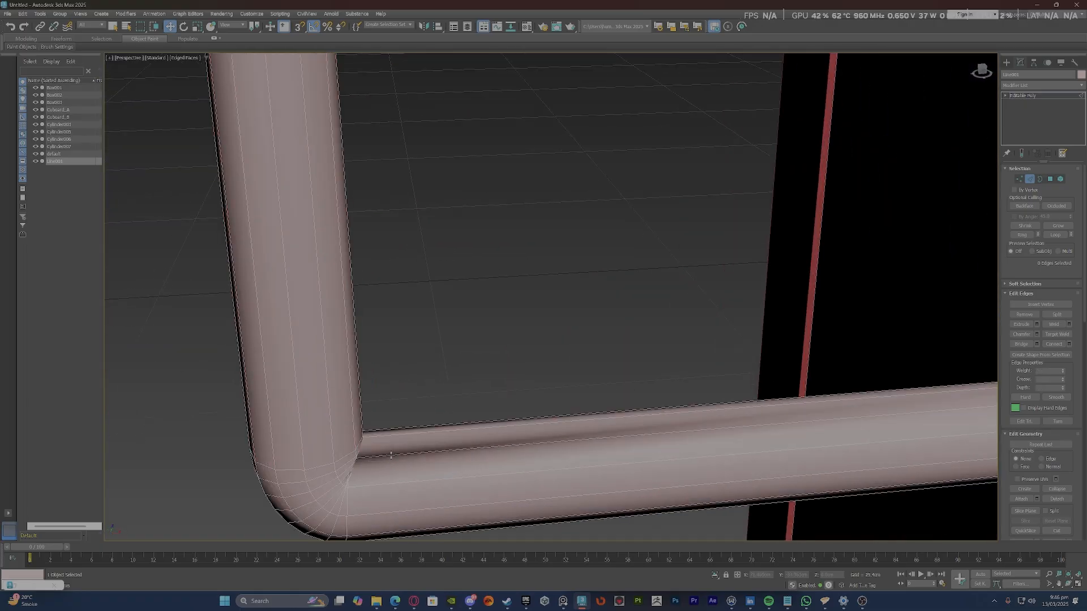
scroll(418, 391, down, 2)
key(ctrl+z)
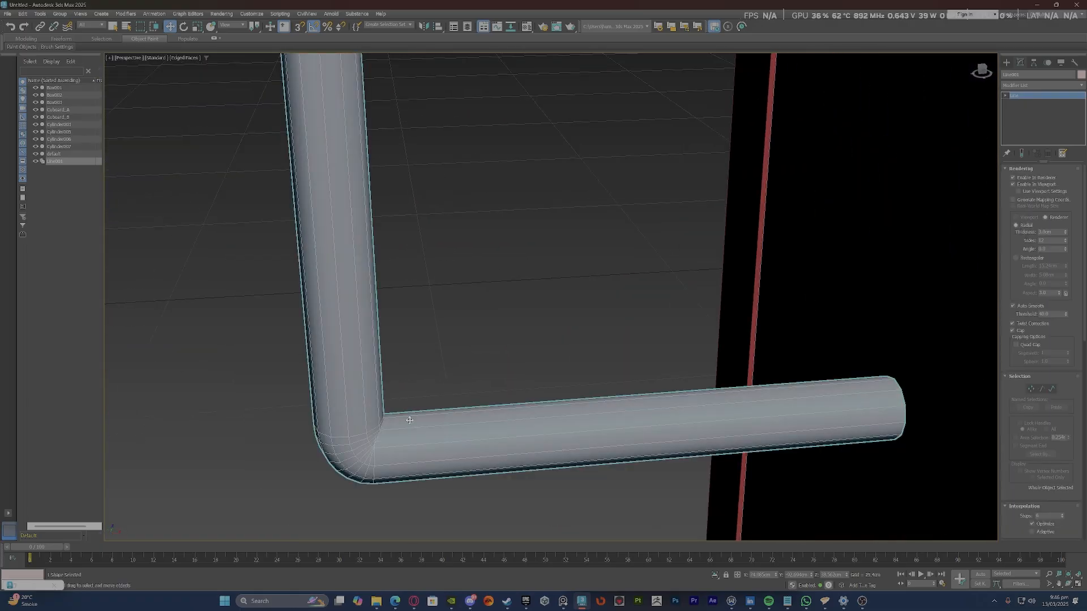
Reduce the handle's radial rendering thickness slightly, and move the whole handle along X so its ends enter the flat door.
scroll(380, 435, up, 3)
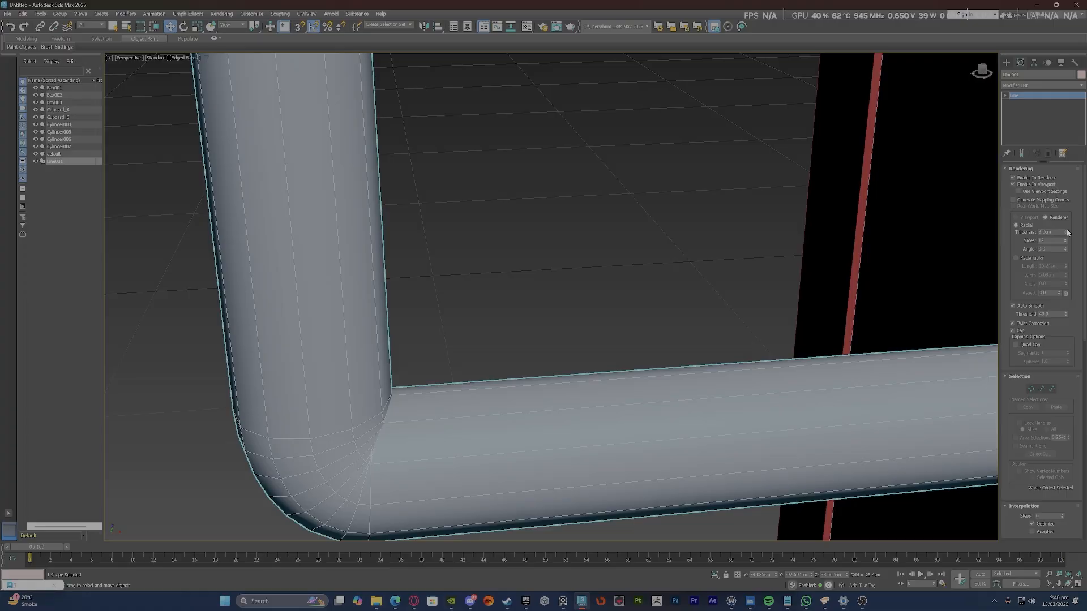
drag(1066, 234, 1070, 249)
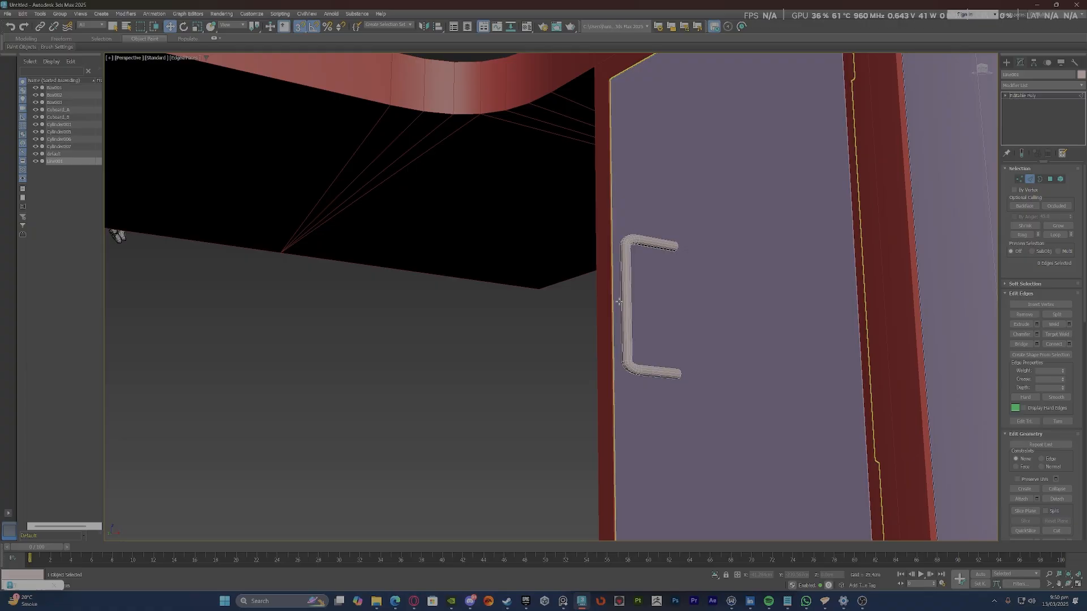
alt+middle_drag(618, 302, 583, 314)
middle_drag(583, 315, 428, 358)
click(1032, 97)
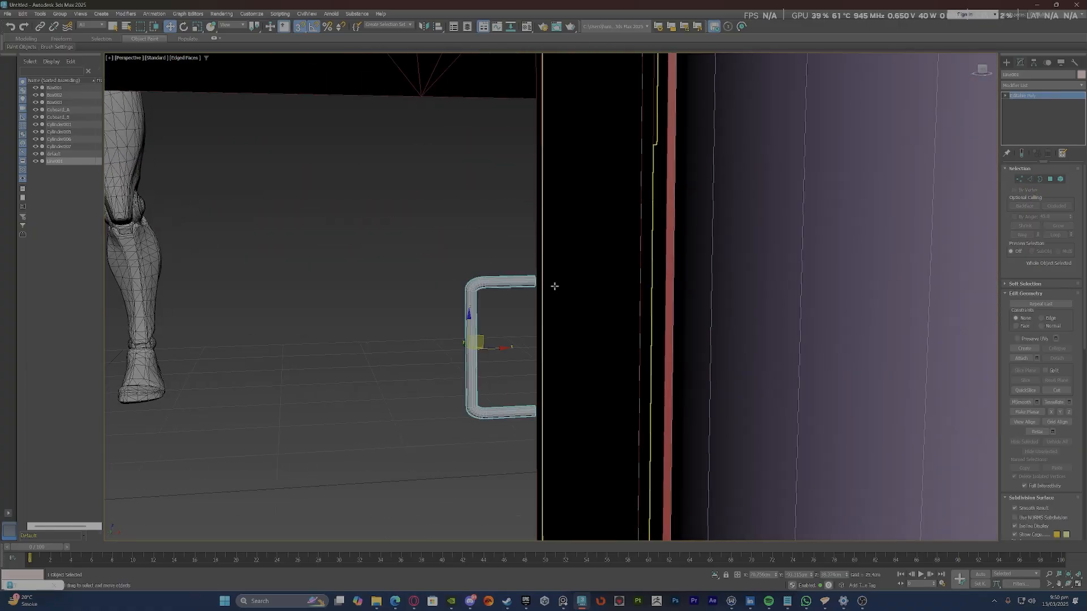
alt+middle_drag(500, 318, 515, 318)
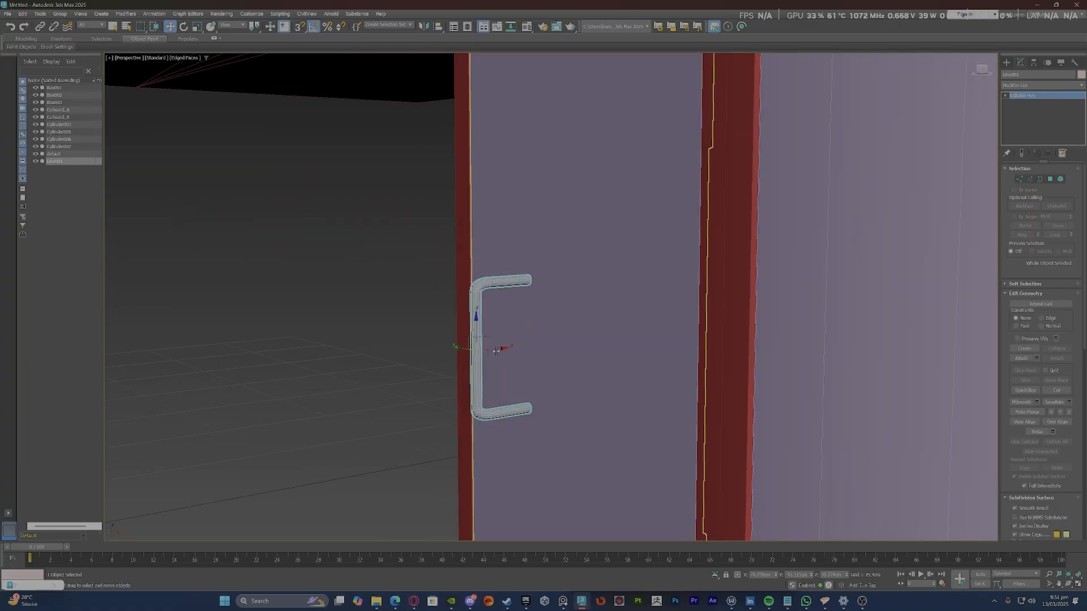
drag(495, 351, 461, 328)
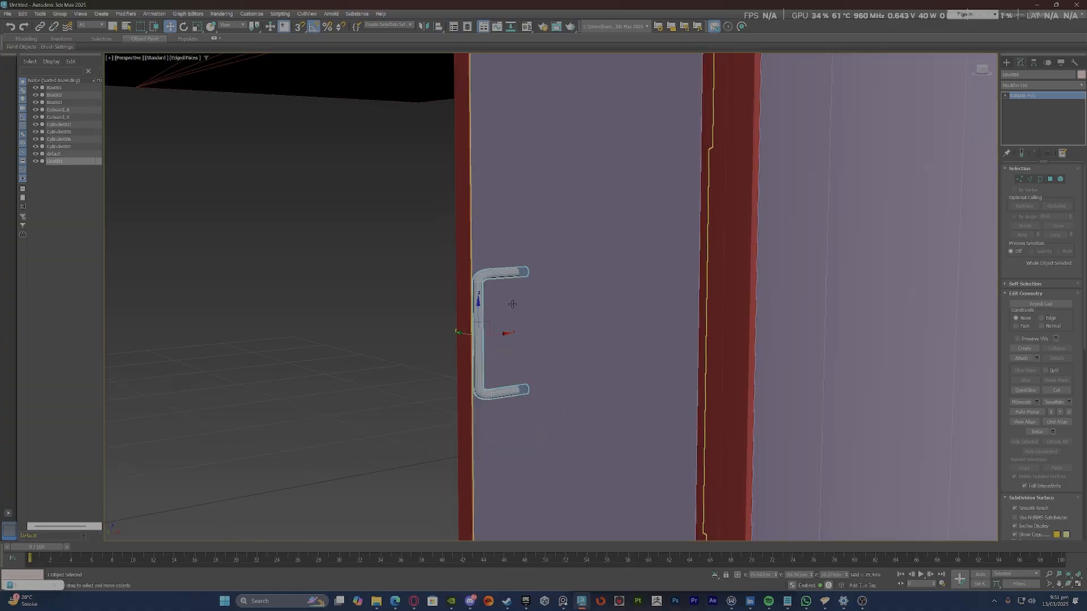
Delete the cap polygons at both ends of the handle.
scroll(512, 306, up, 3)
scroll(532, 318, down, 2)
key(4)
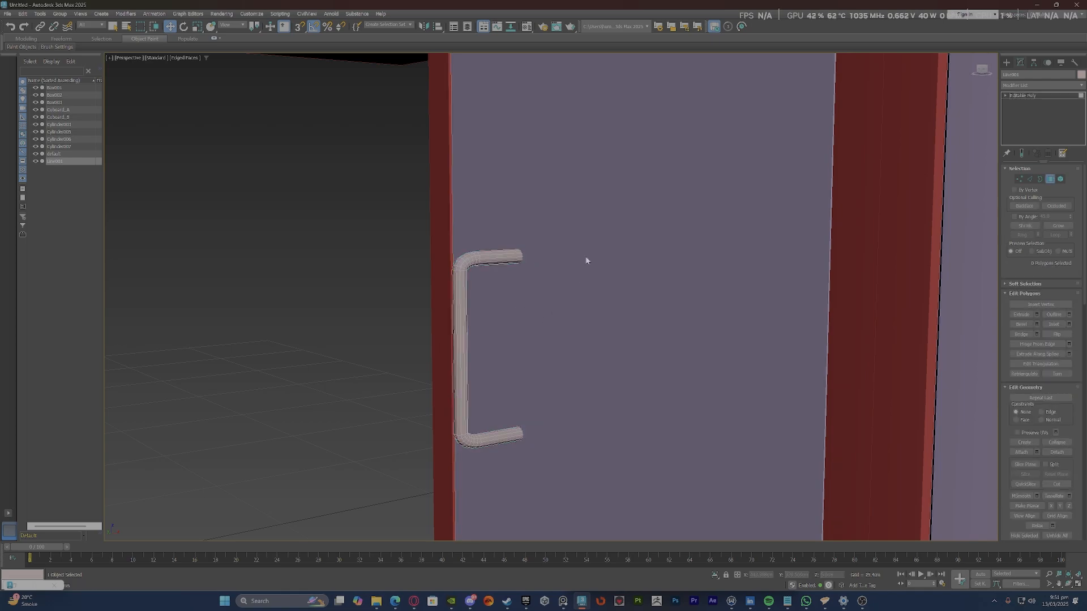
drag(524, 449, 512, 447)
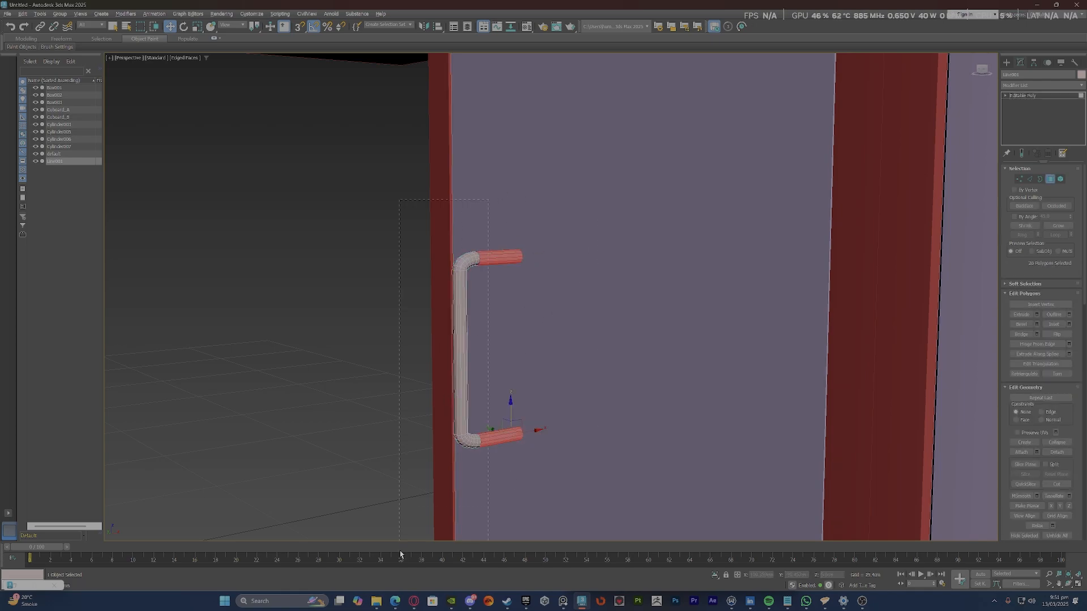
alt+drag(400, 555, 400, 554)
key(F3)
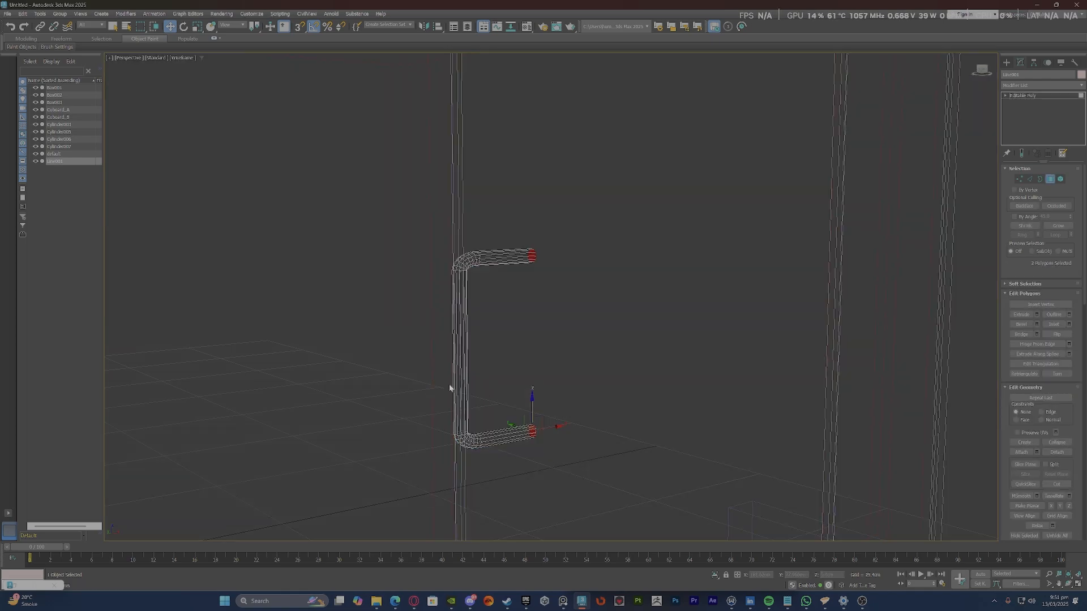
key(Delete)
Select the open borders at both handle ends and move them along X toward the grip to shorten the arms.
key(3)
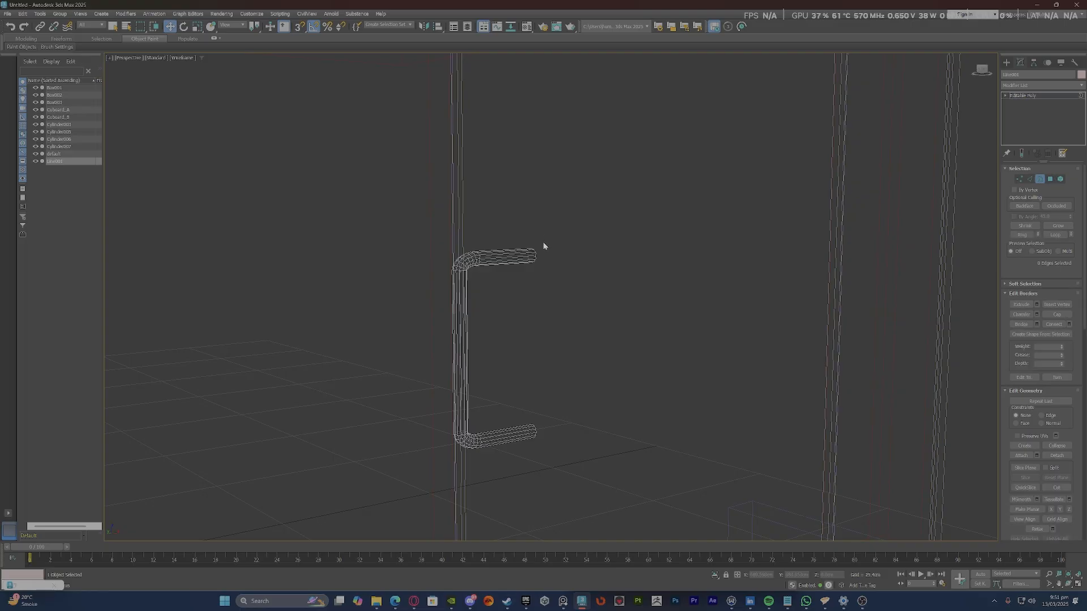
click(538, 257)
scroll(536, 458, up, 5)
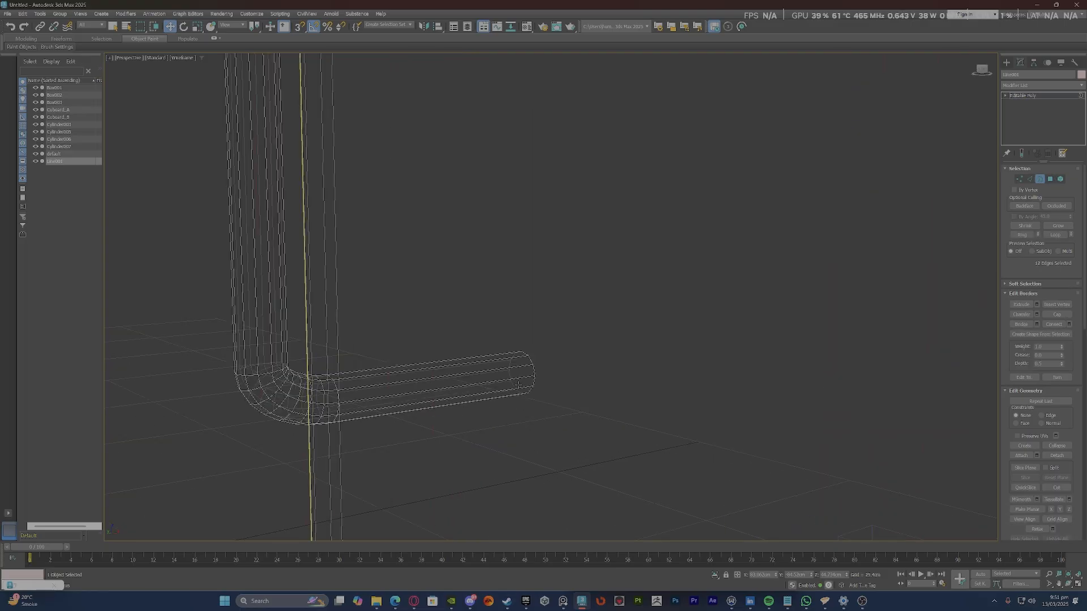
ctrl+click(532, 369)
scroll(497, 422, down, 2)
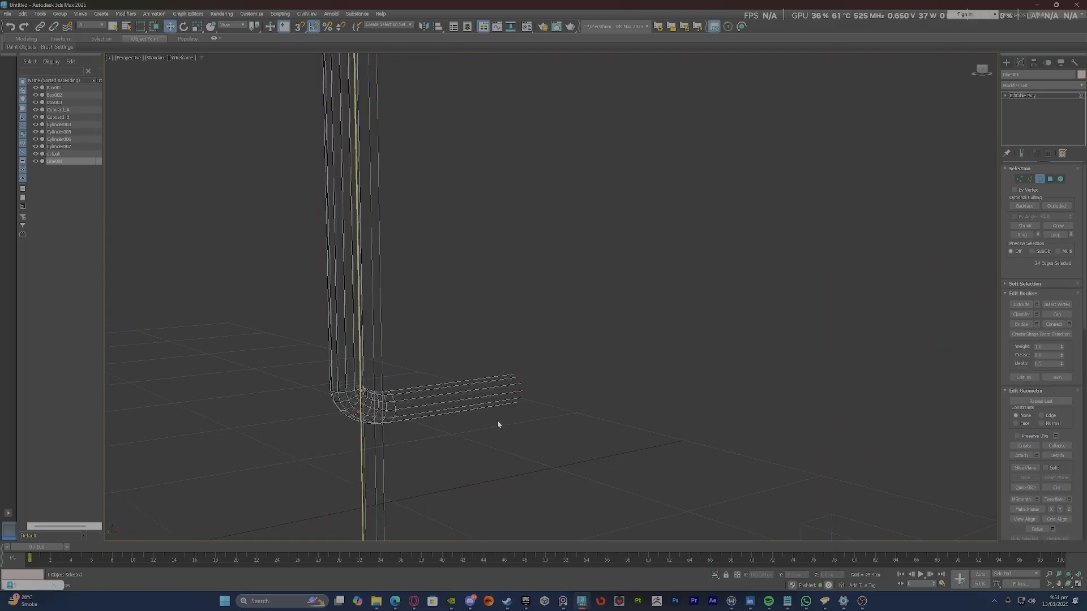
key(F3)
scroll(476, 317, down, 4)
scroll(498, 215, up, 3)
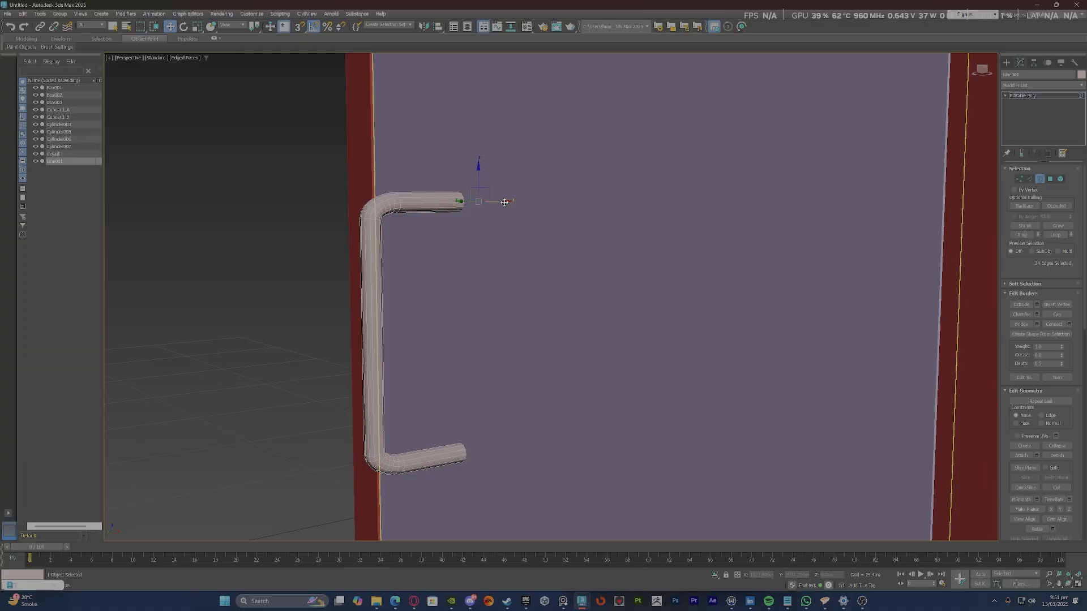
drag(496, 202, 467, 208)
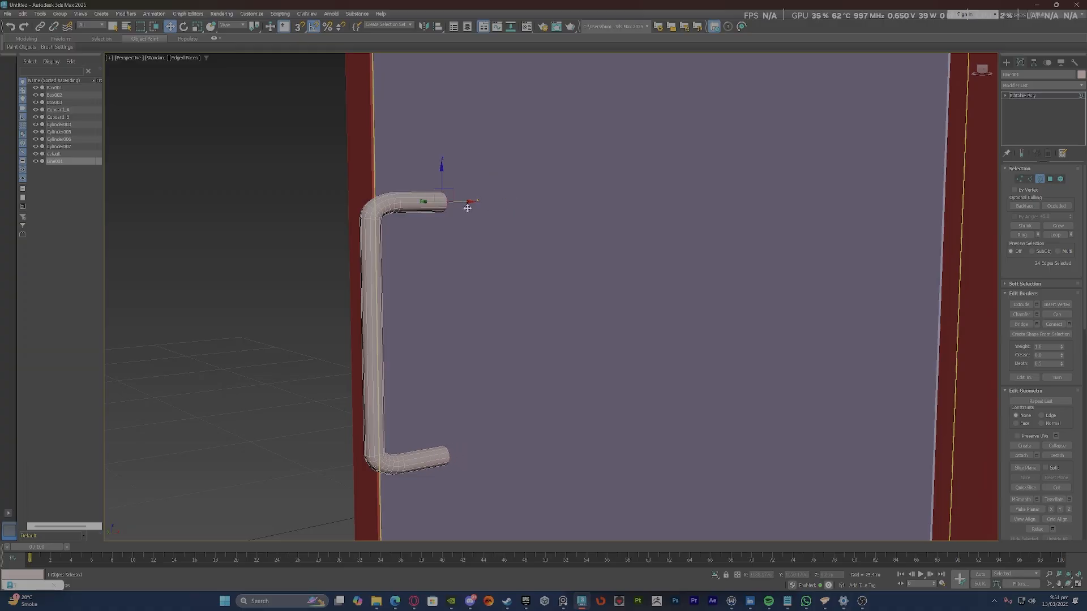
Extend both end borders outward as a wider ring and extrude them a short distance along X into round collars.
key(r)
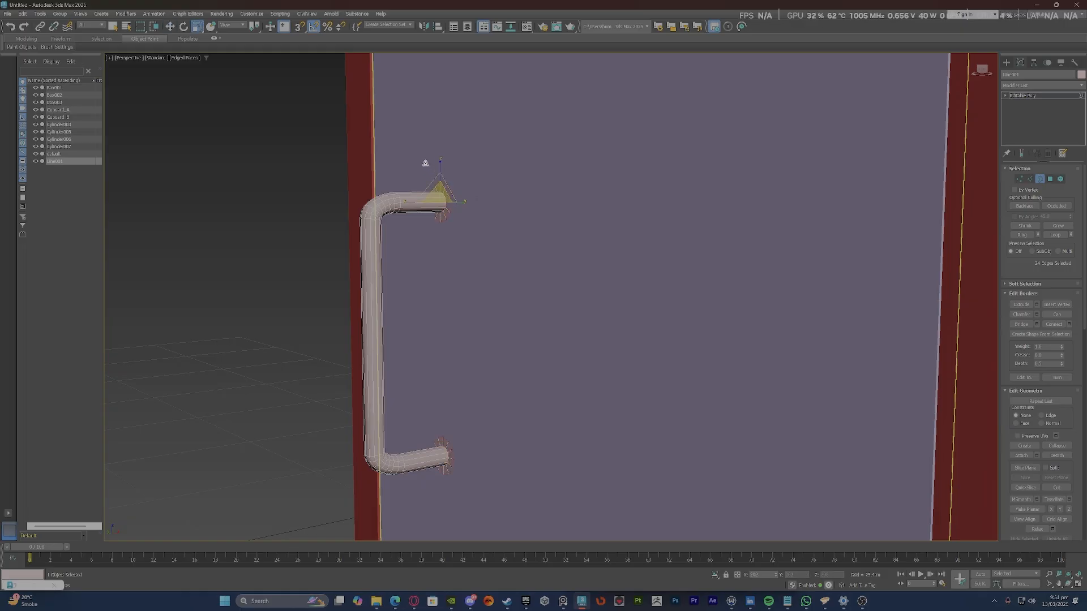
key(w)
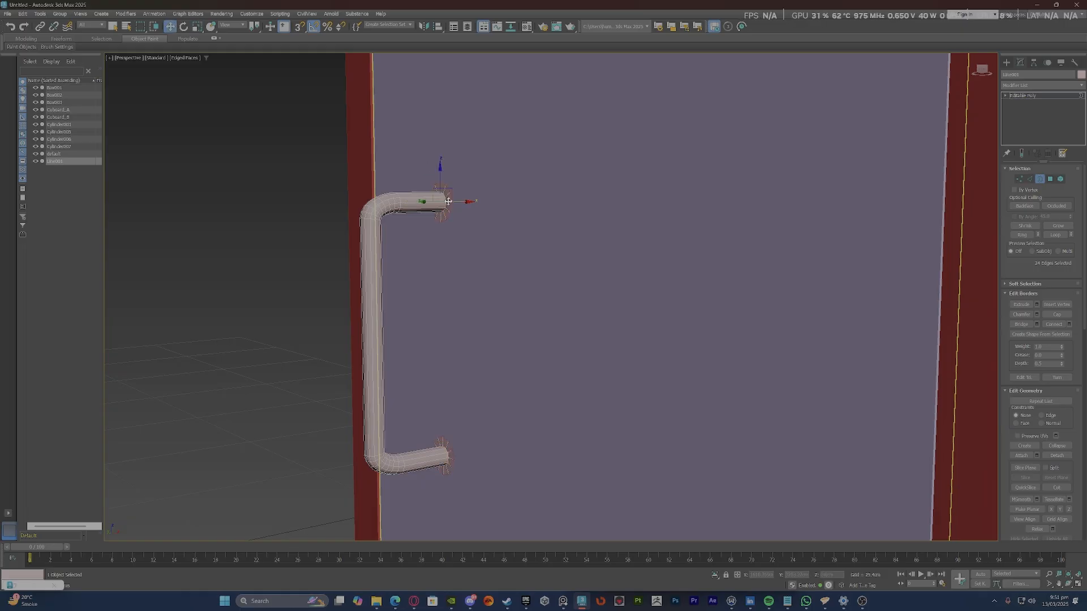
shift+drag(451, 201, 456, 201)
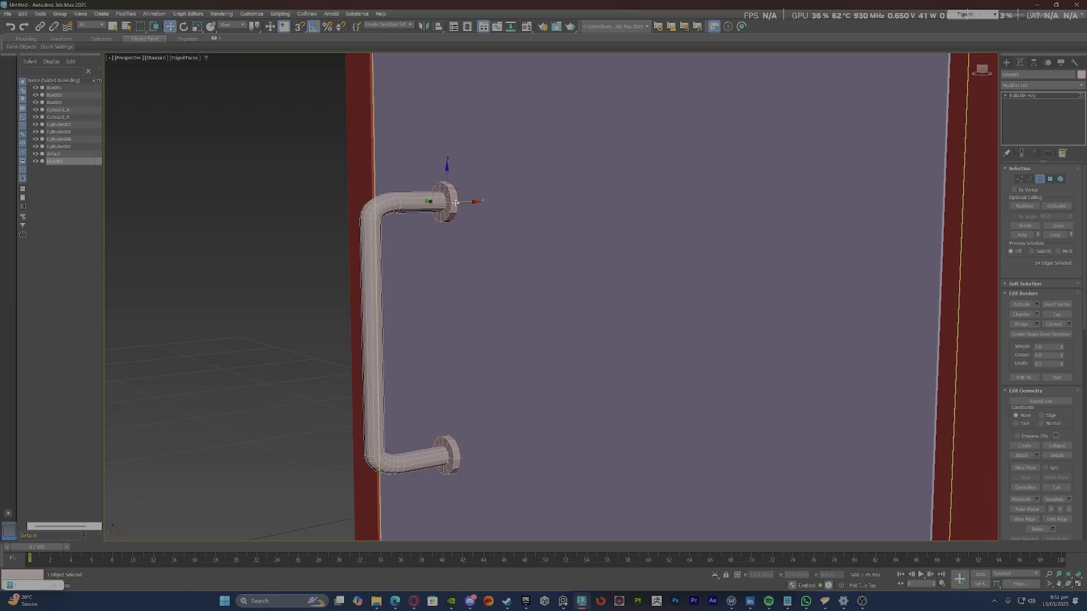
Add a second, wider tier to both collars, and move the whole handle slightly along X toward the door.
key(r)
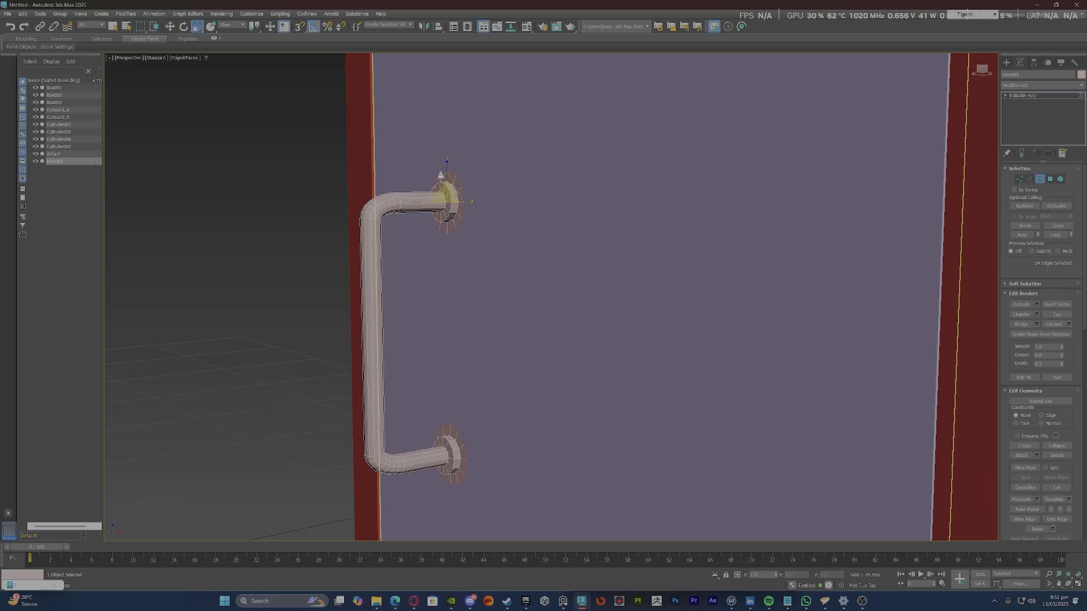
key(w)
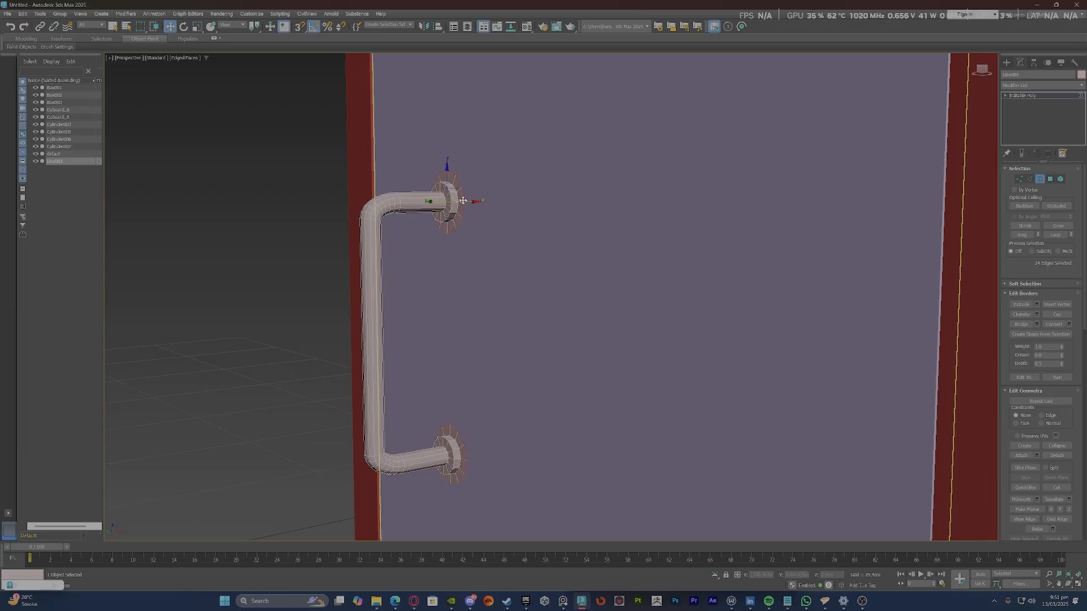
drag(470, 201, 487, 201)
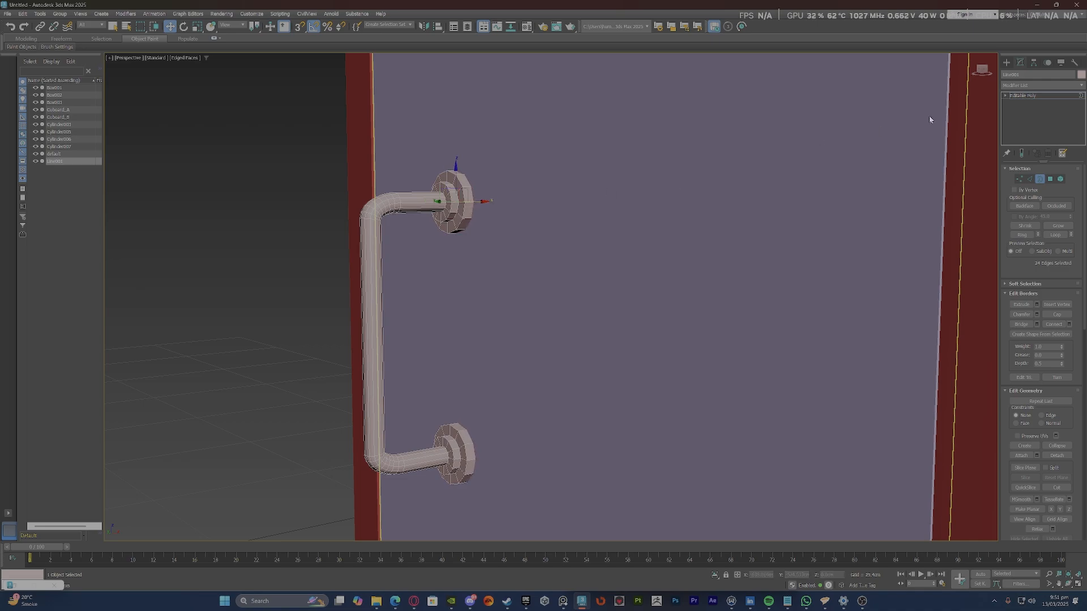
key(3)
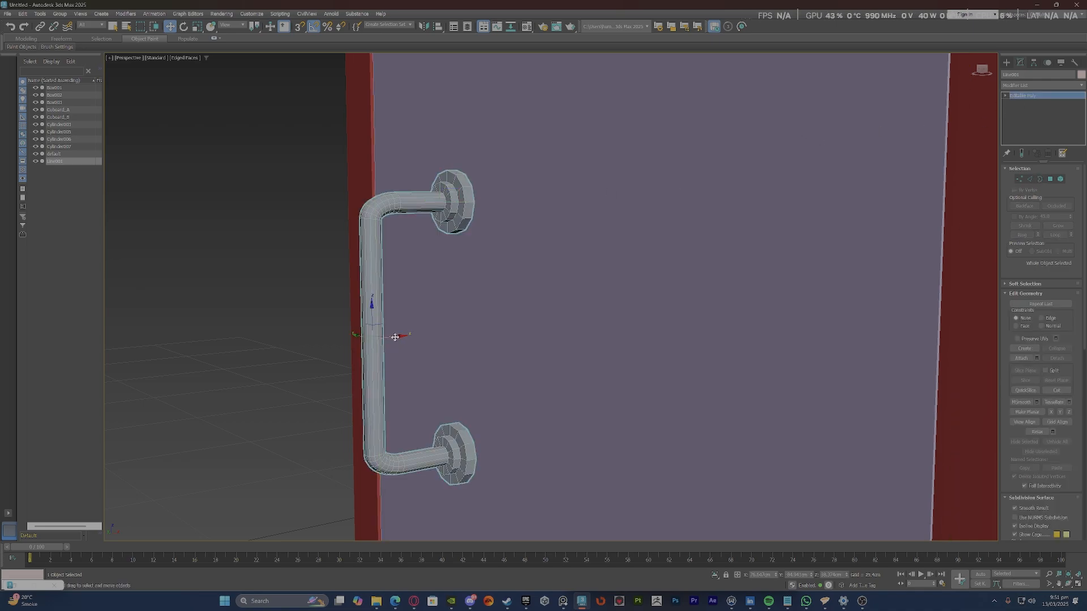
drag(395, 338, 400, 335)
Apply a Chamfer modifier to the edge loops around the tiers of both handle flanges.
scroll(468, 216, up, 3)
key(2)
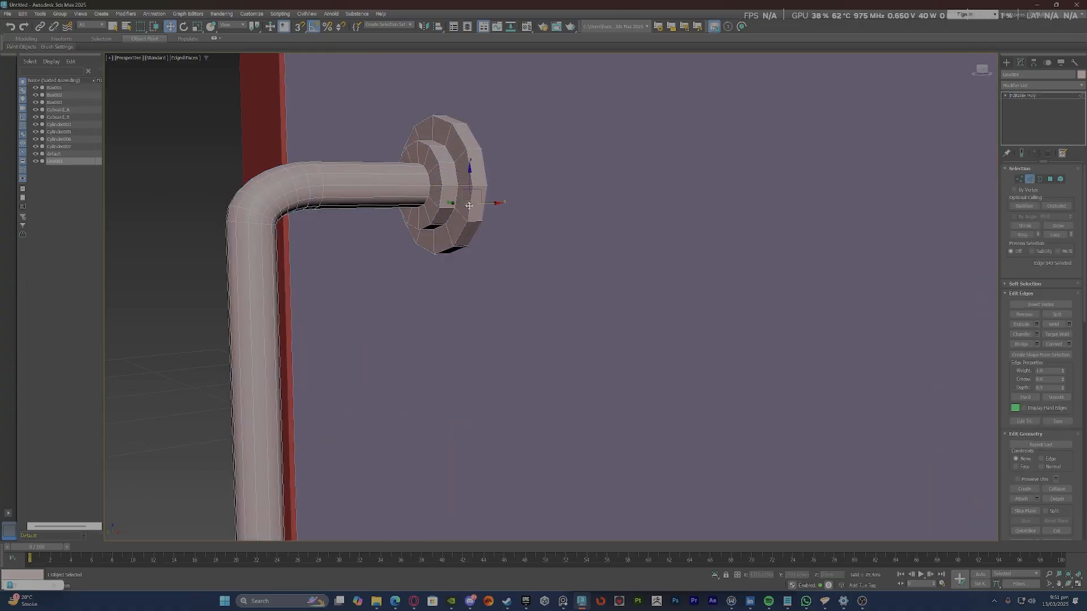
ctrl+double_click(453, 203)
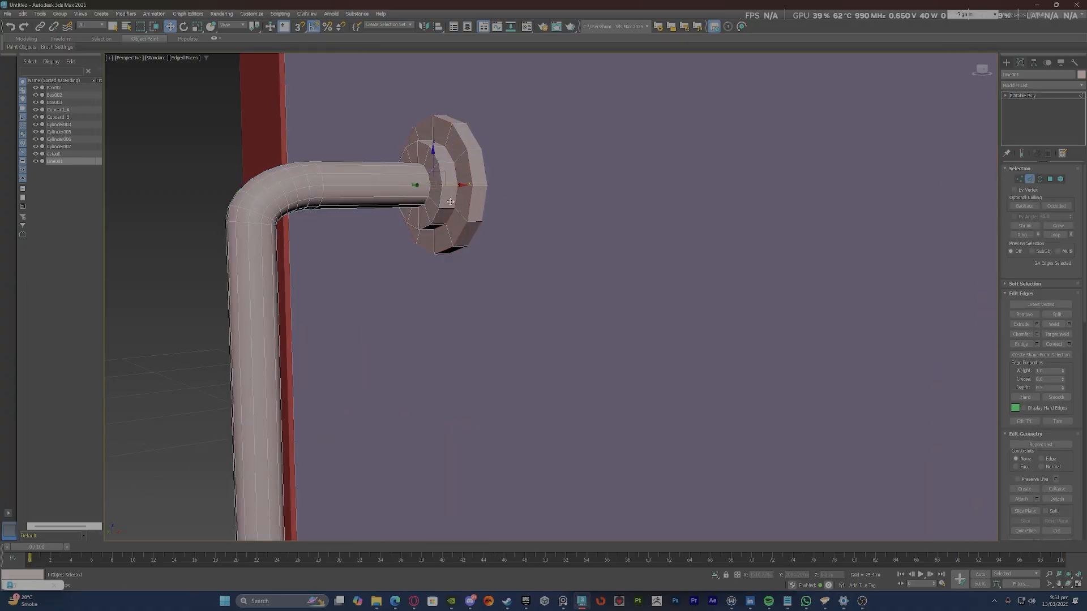
ctrl+double_click(441, 198)
ctrl+click(429, 193)
ctrl+double_click(430, 194)
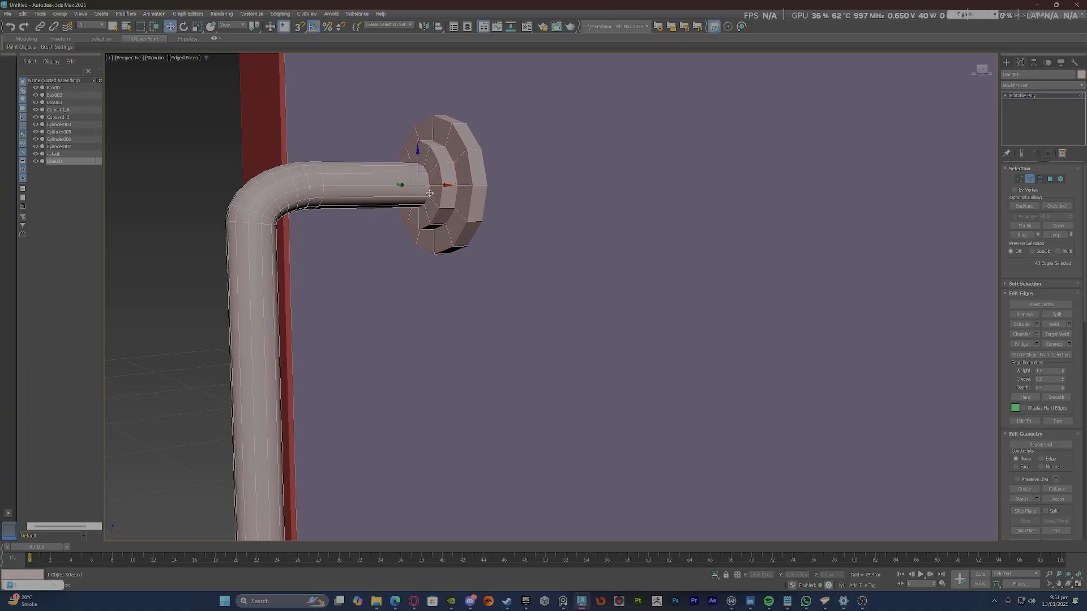
scroll(429, 194, down, 4)
scroll(458, 430, up, 4)
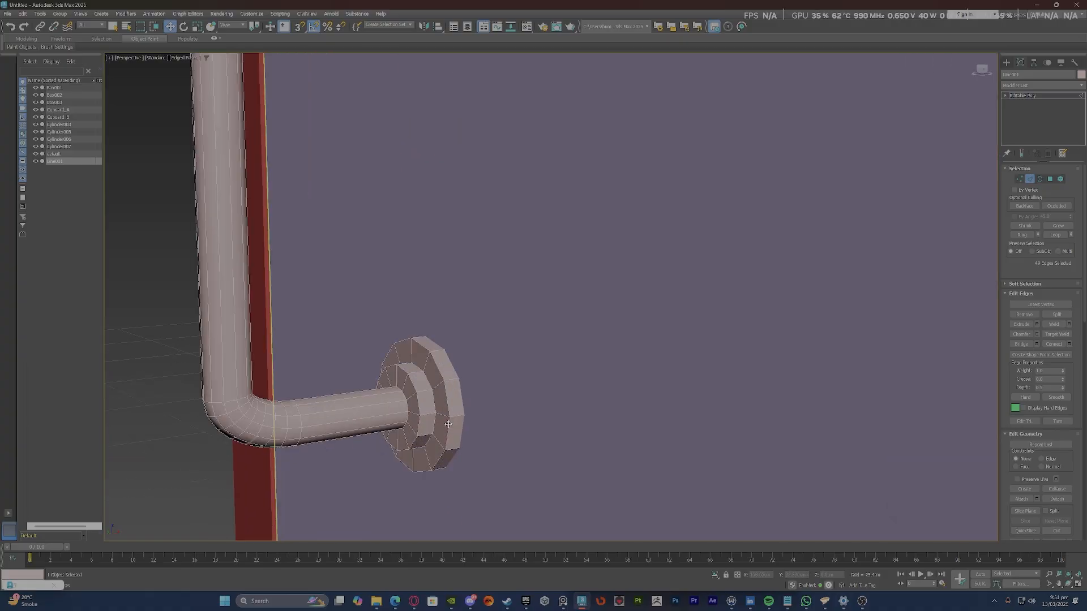
ctrl+double_click(406, 418)
click(1023, 85)
text(c)
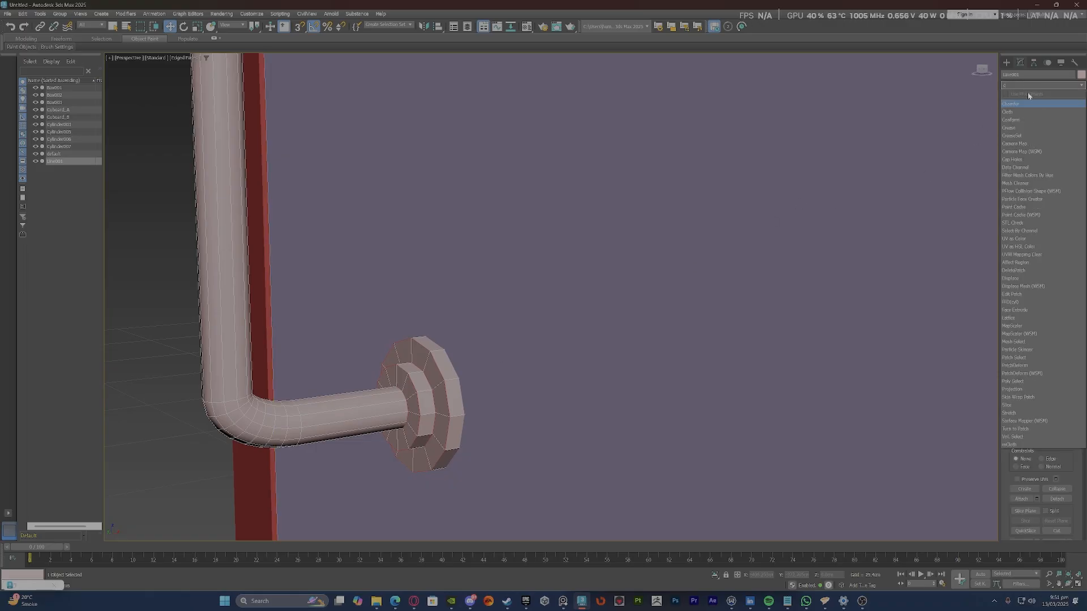
click(1017, 105)
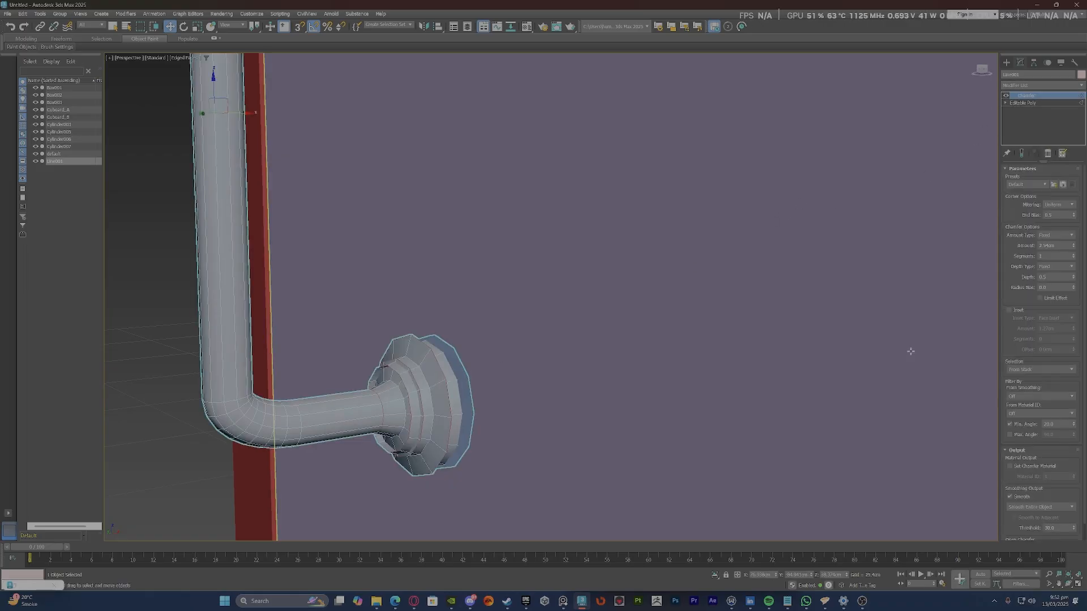
Reduce the Chamfer modifier's amount and increase its segments by one to smooth the flange edges.
drag(1074, 246, 1076, 268)
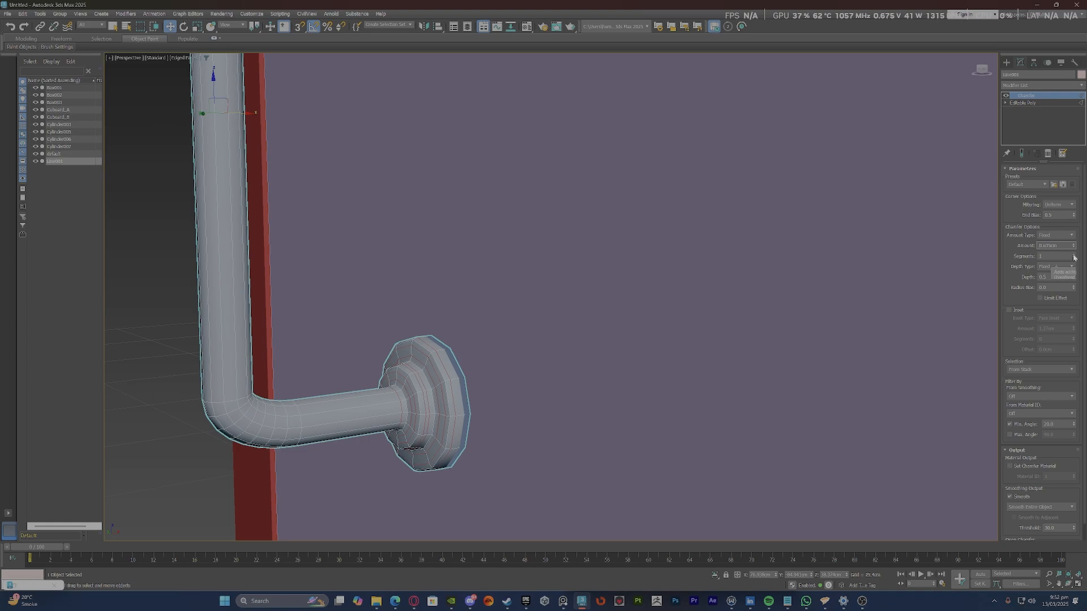
click(1073, 255)
scroll(447, 424, up, 8)
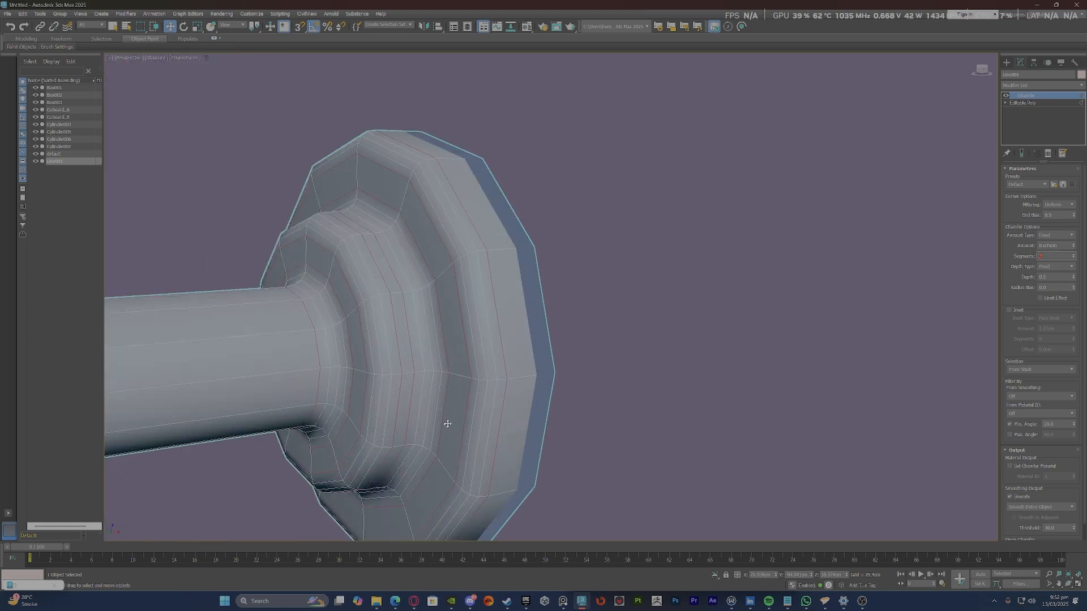
scroll(490, 392, down, 3)
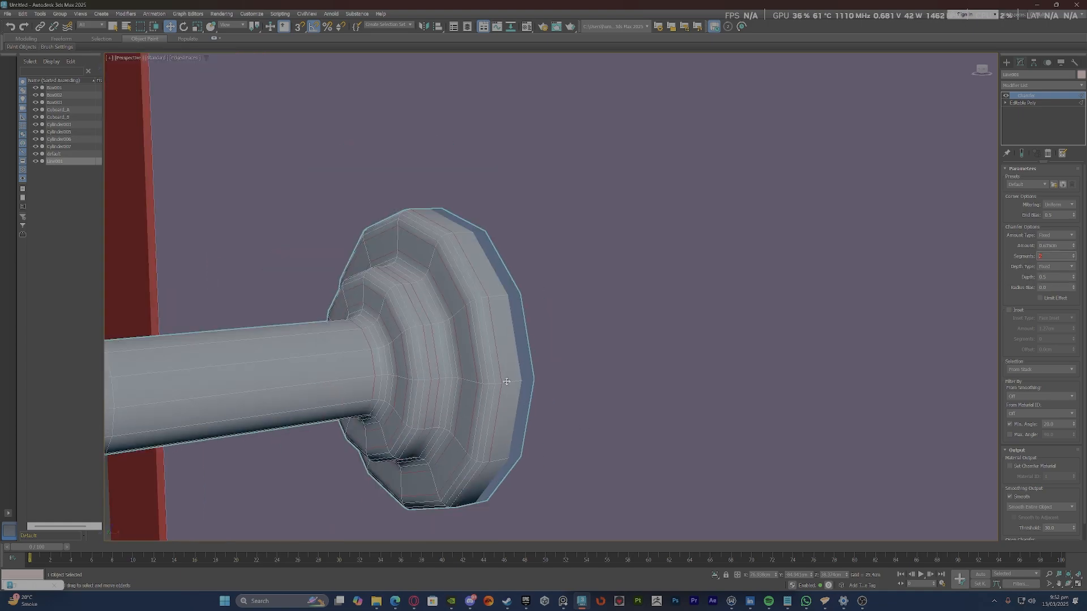
scroll(506, 381, down, 3)
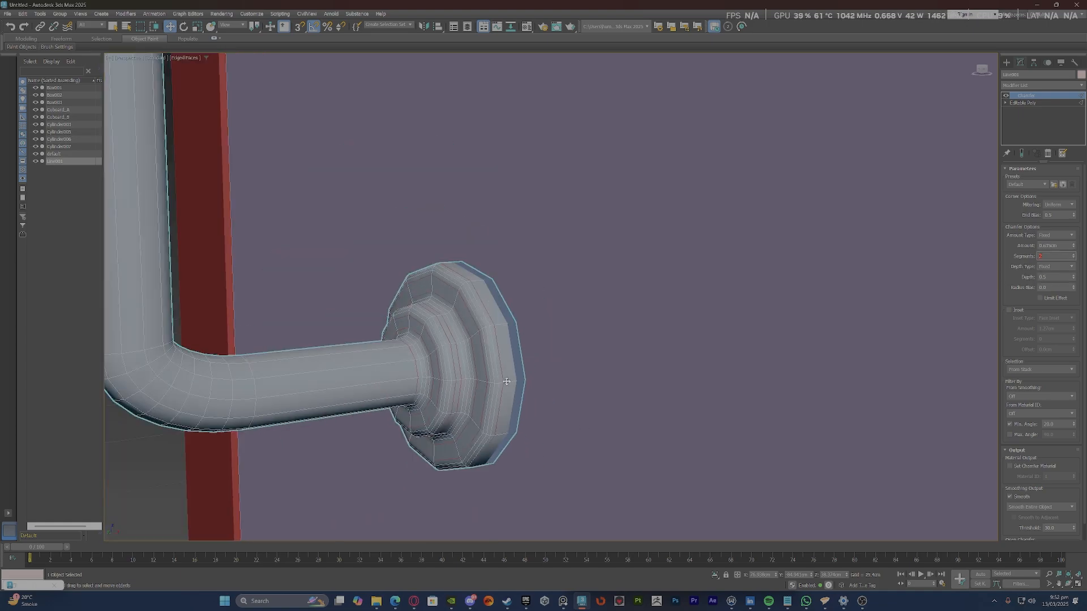
Lower the handle flanges' Chamfer segments to 0 and slightly adjust the chamfer amount.
click(1074, 258)
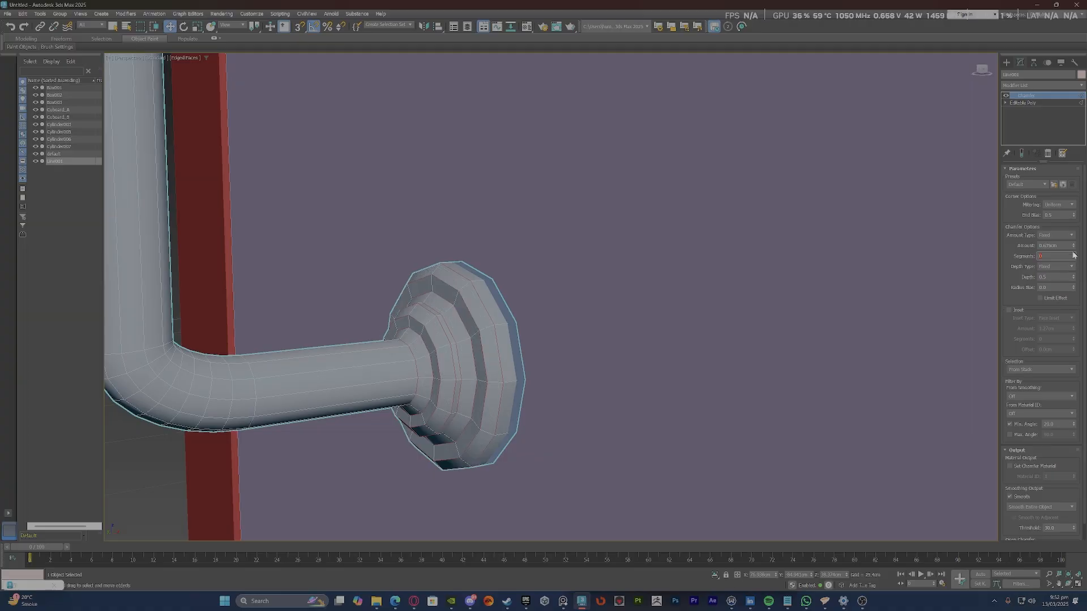
click(1074, 255)
click(1074, 258)
drag(1074, 248, 1072, 244)
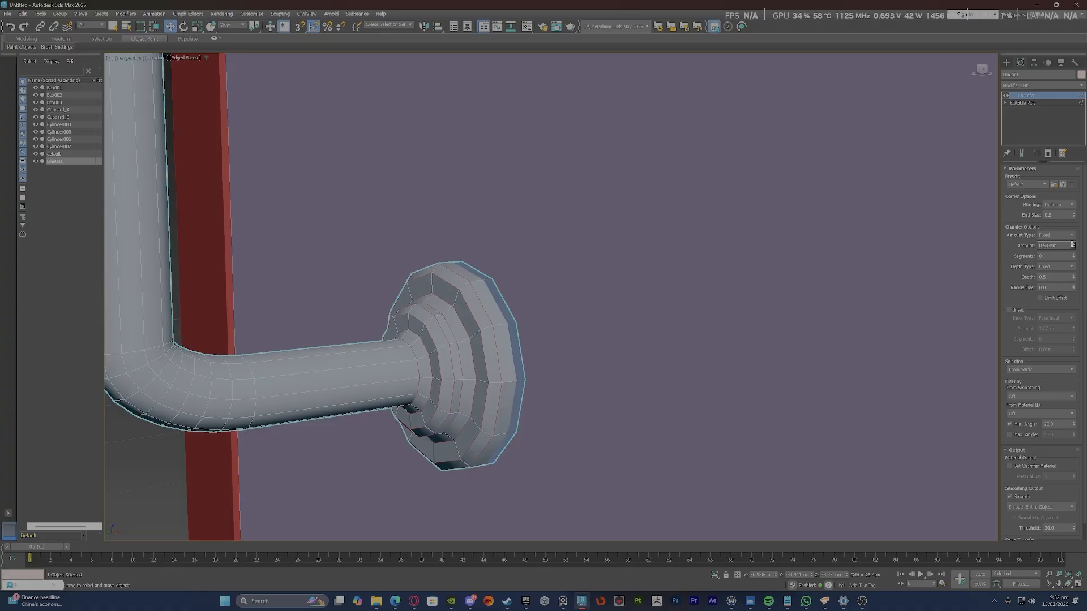
scroll(472, 328, down, 10)
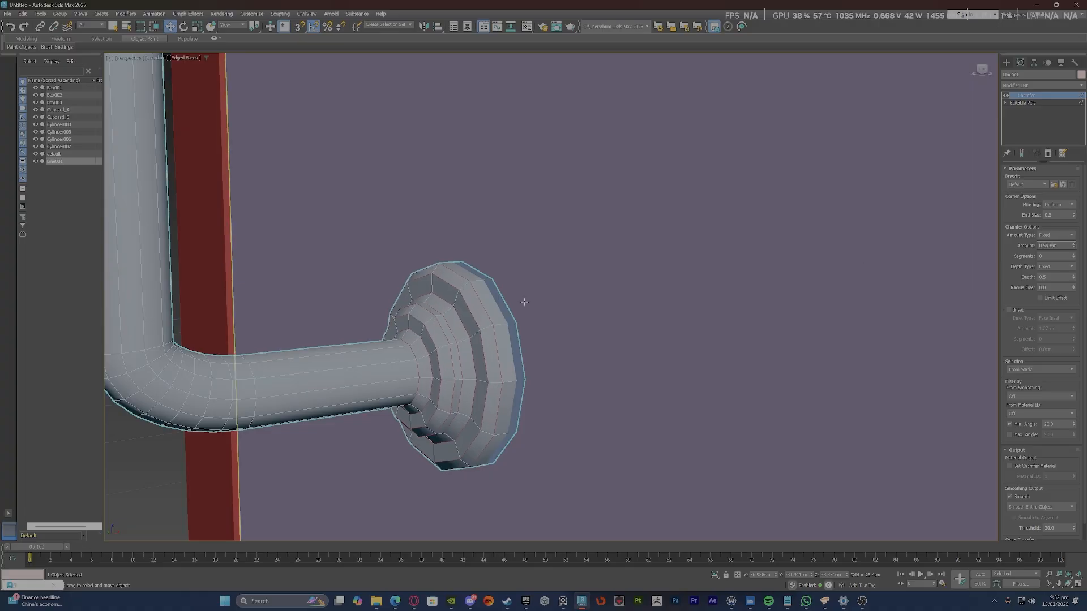
scroll(471, 327, up, 3)
scroll(471, 327, up, 10)
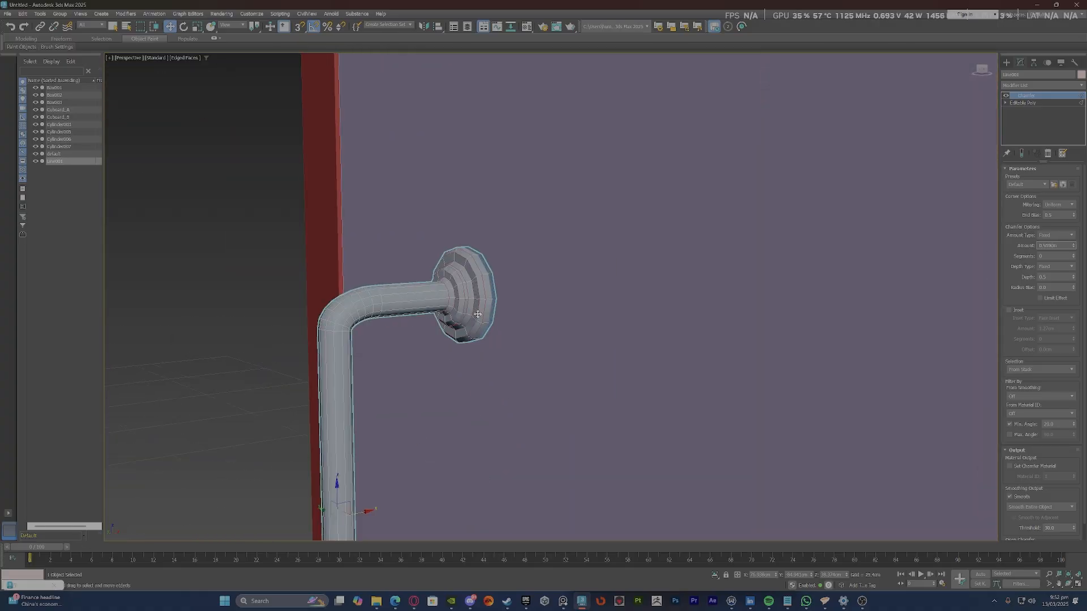
scroll(478, 315, up, 5)
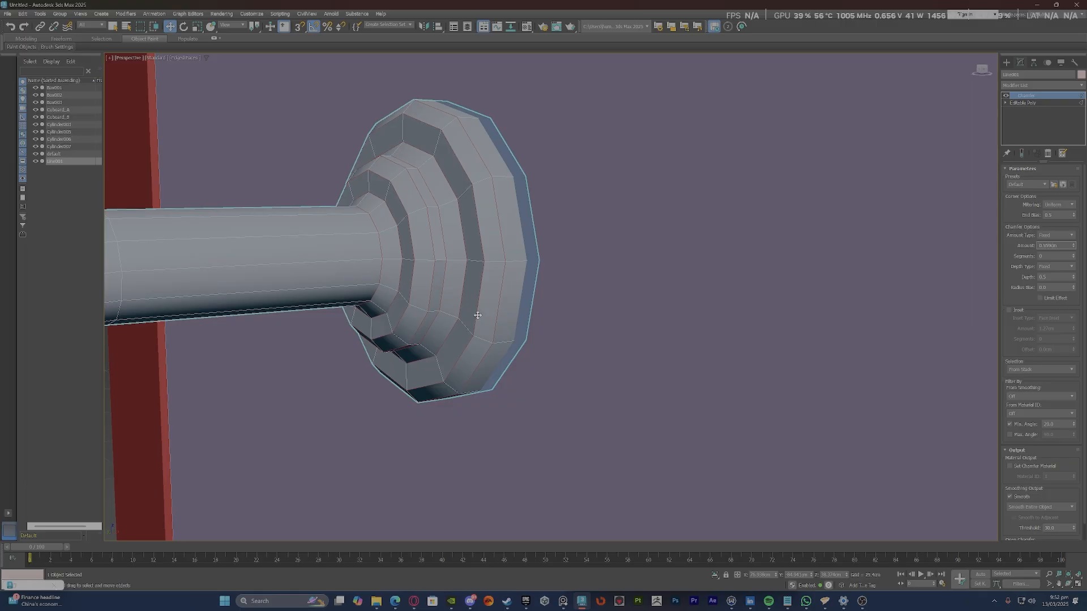
Try a higher segment count on the flange chamfers and return it to 0.
click(1074, 254)
click(1074, 255)
click(1074, 254)
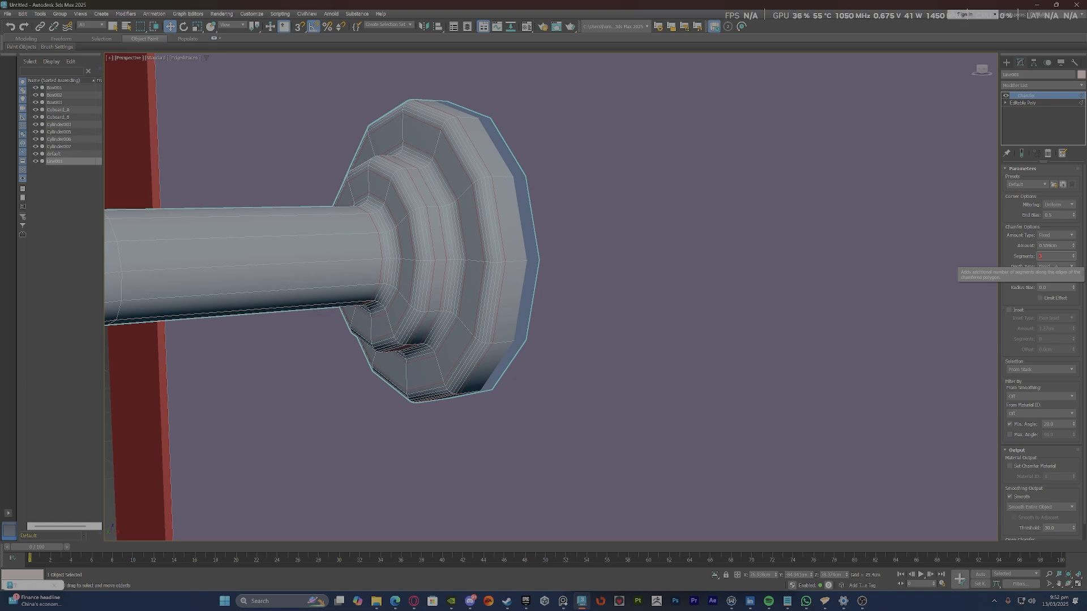
click(1073, 259)
click(1074, 259)
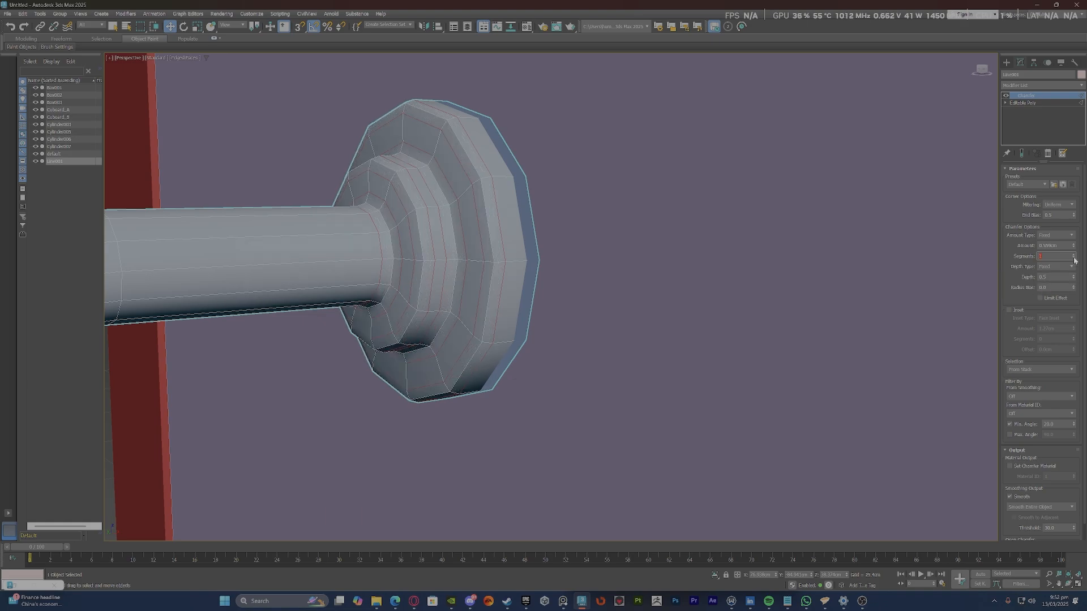
click(1074, 259)
scroll(418, 304, down, 5)
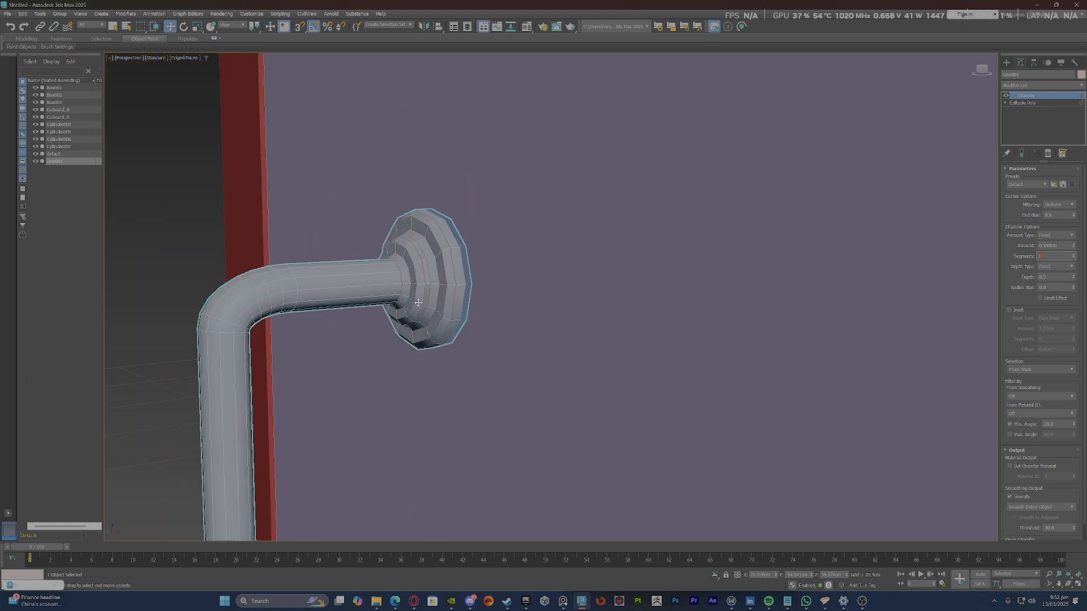
Examine the chamfered handle up close and how it sits against the cupboard door and the whole desk.
click(225, 286)
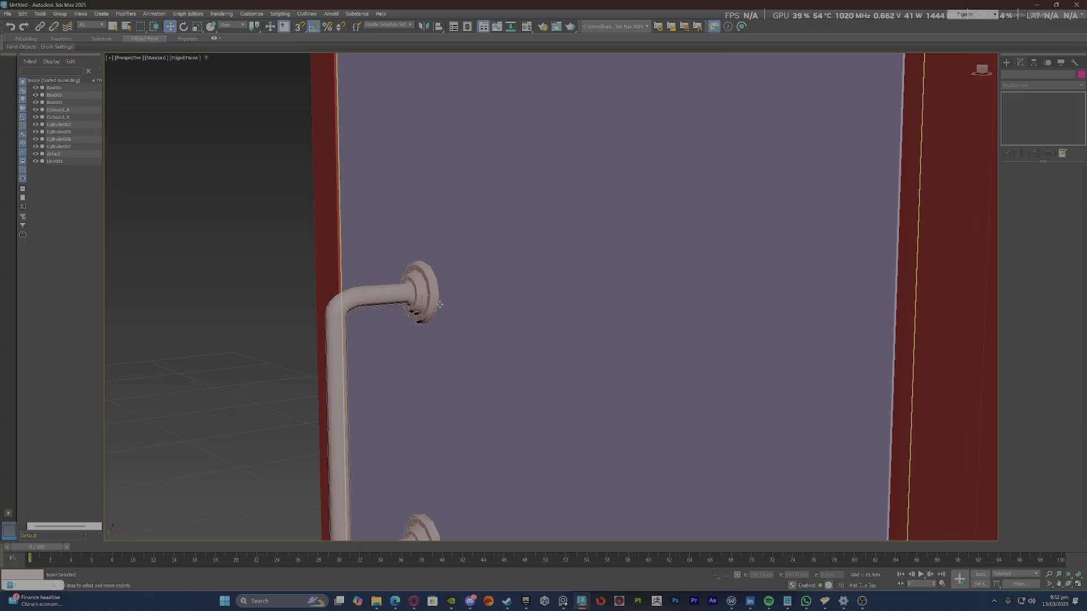
scroll(415, 272, up, 8)
scroll(415, 273, down, 10)
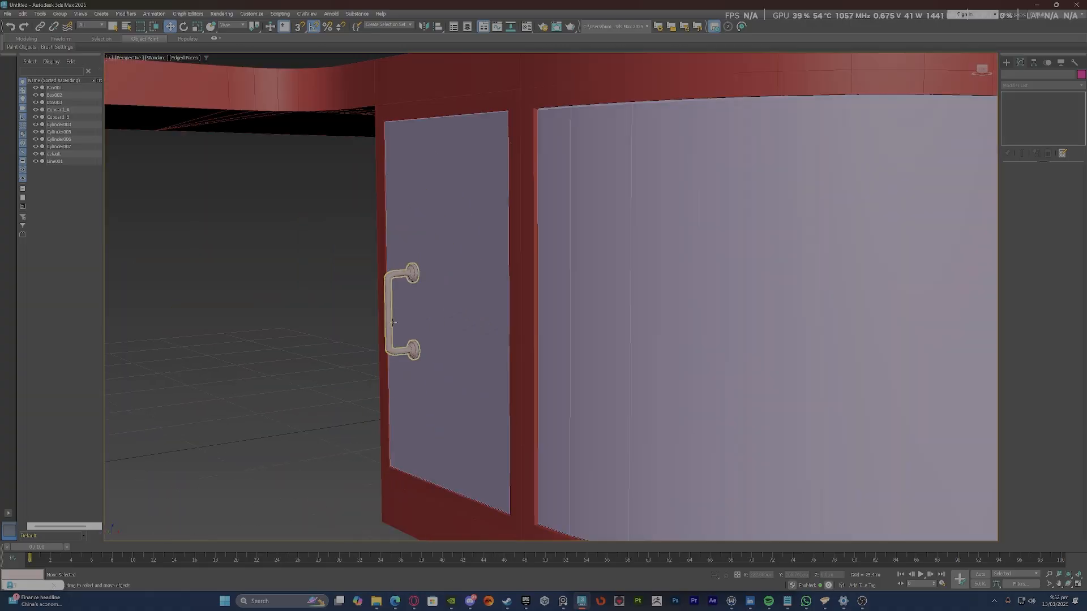
scroll(413, 323, up, 10)
click(425, 291)
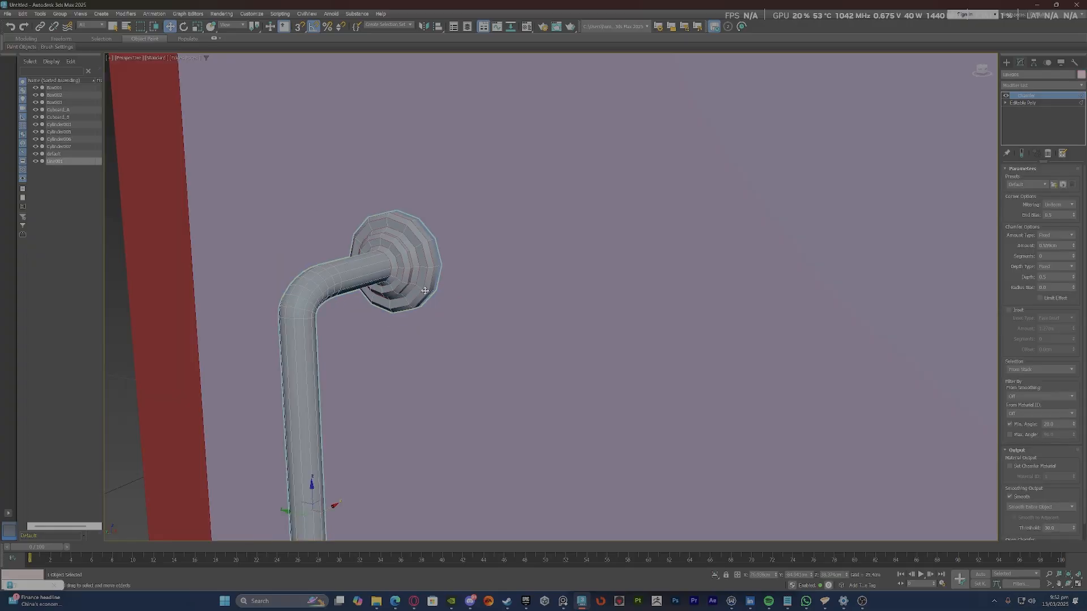
scroll(426, 290, down, 5)
middle_drag(399, 334, 401, 259)
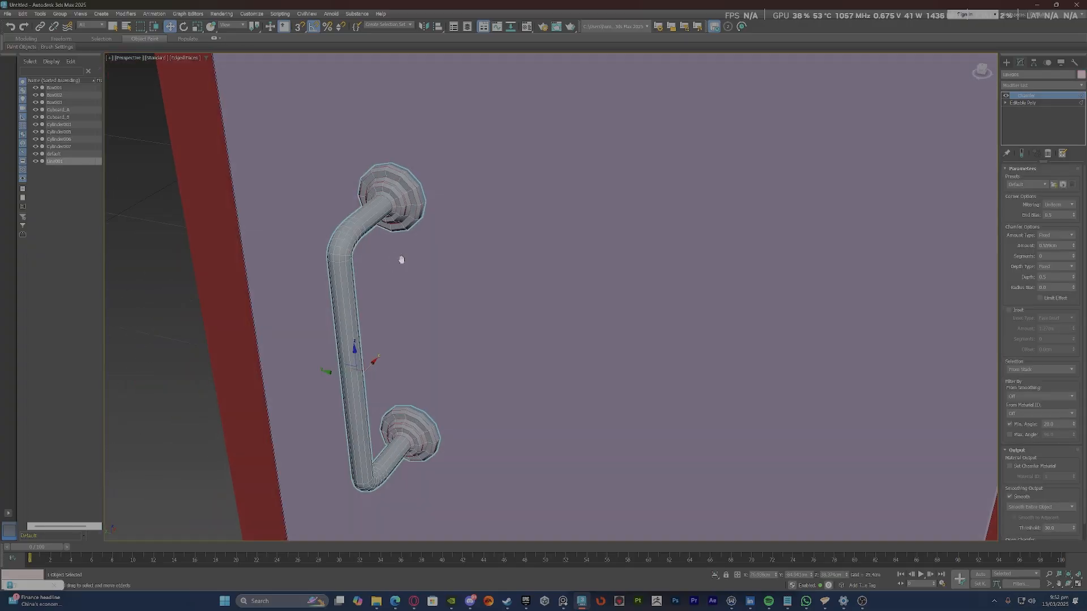
scroll(399, 261, down, 6)
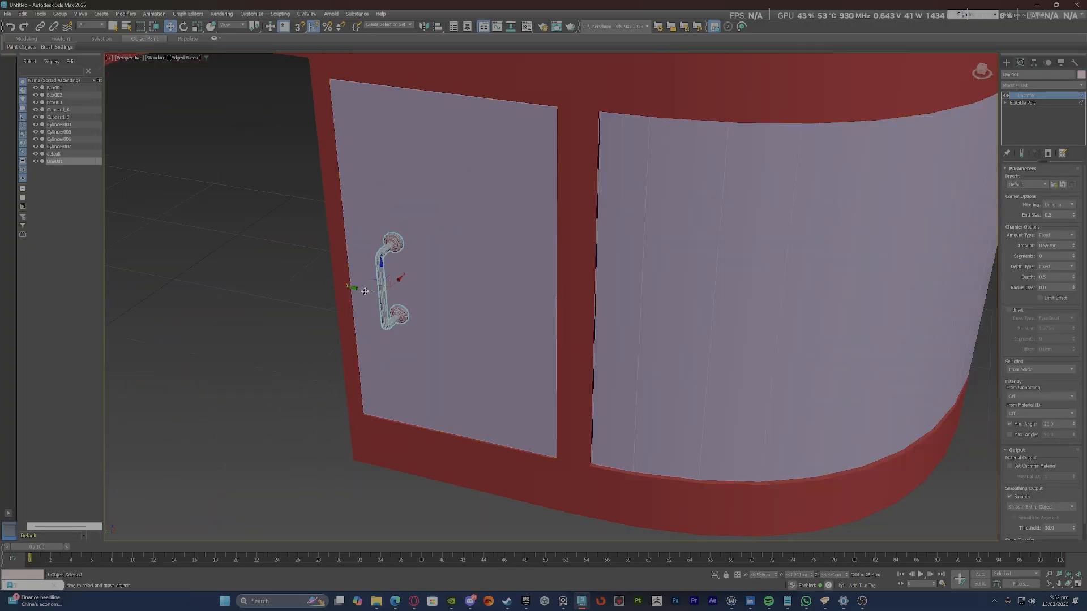
alt+middle_drag(342, 284, 328, 298)
scroll(326, 300, up, 2)
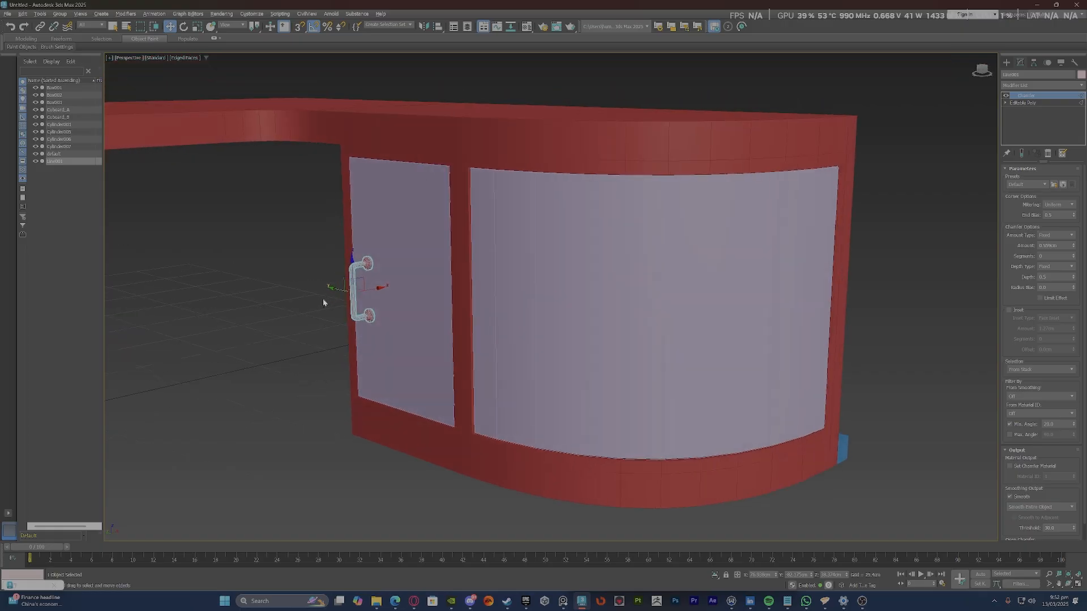
scroll(329, 300, down, 4)
scroll(337, 294, up, 6)
scroll(356, 283, down, 5)
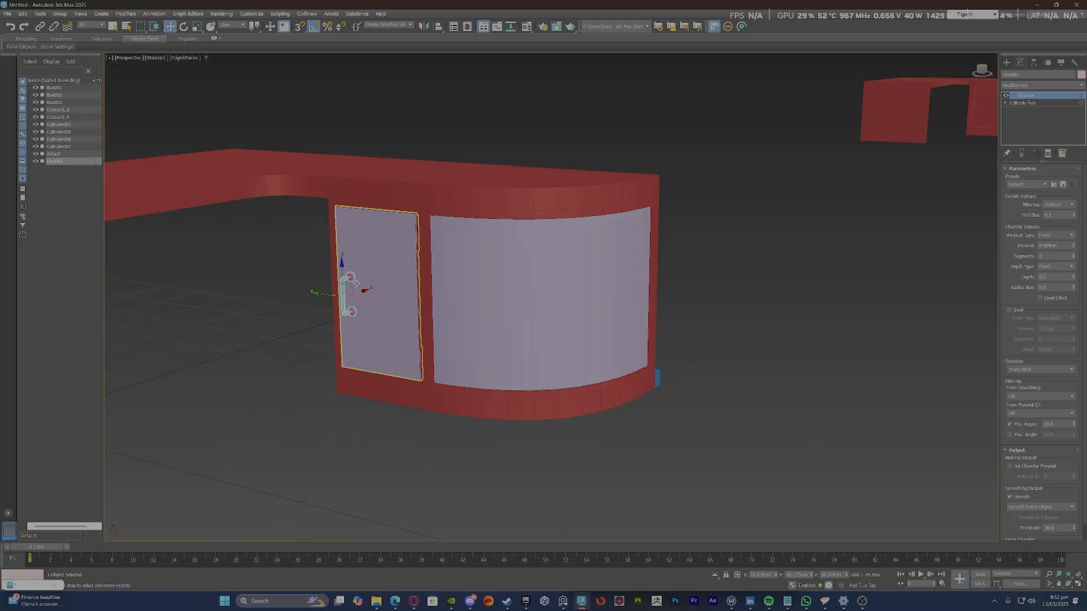
alt+middle_drag(356, 283, 295, 292)
scroll(354, 284, up, 5)
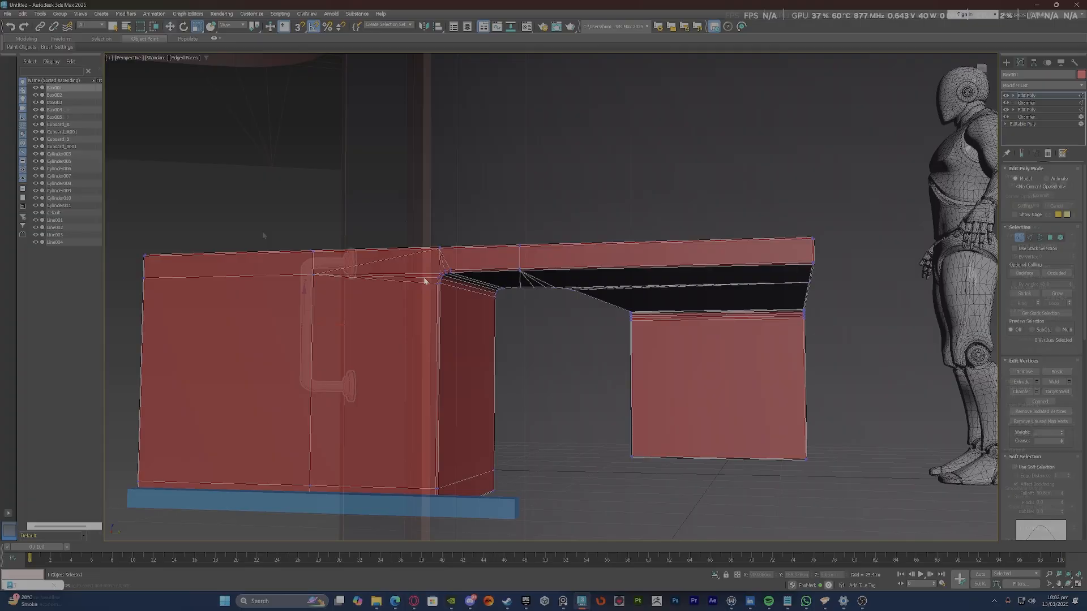
Collapse the desk body's whole modifier stack into an editable poly.
alt+middle_drag(424, 280, 315, 295)
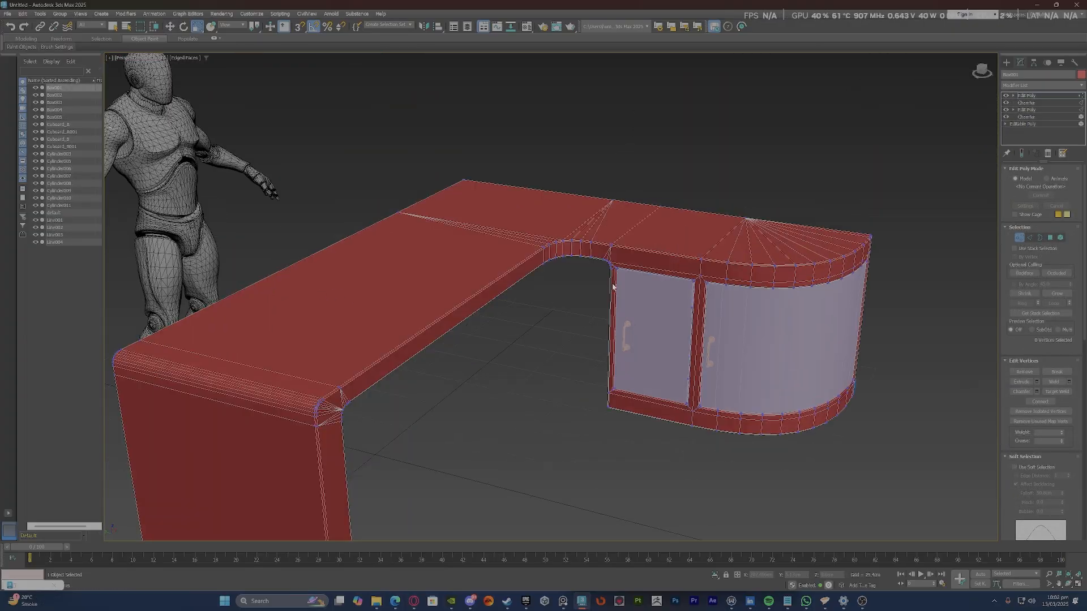
click(1028, 96)
right_click(1029, 99)
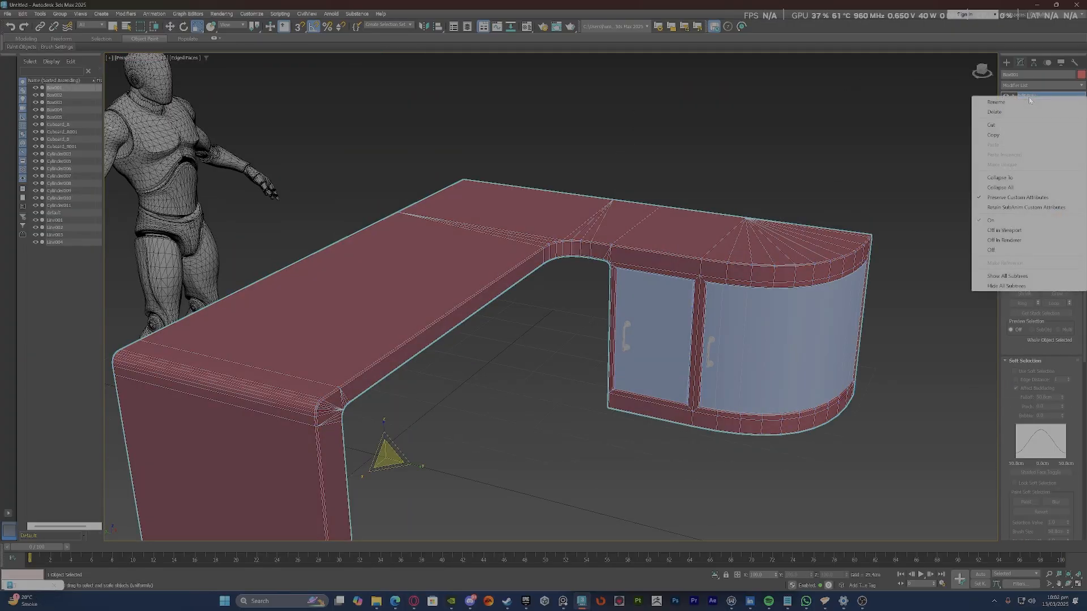
click(1000, 187)
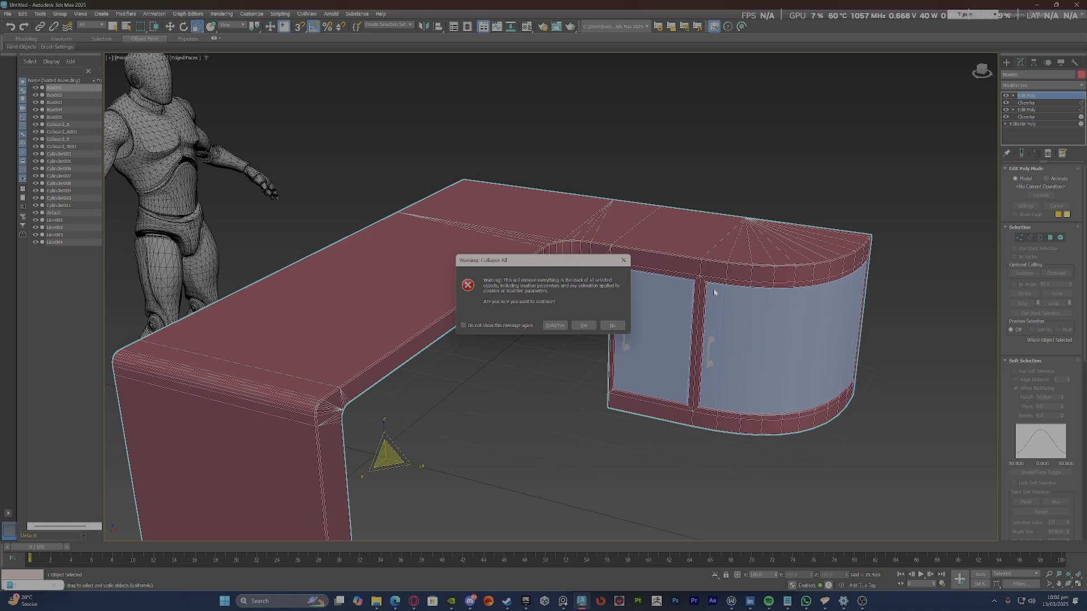
click(583, 325)
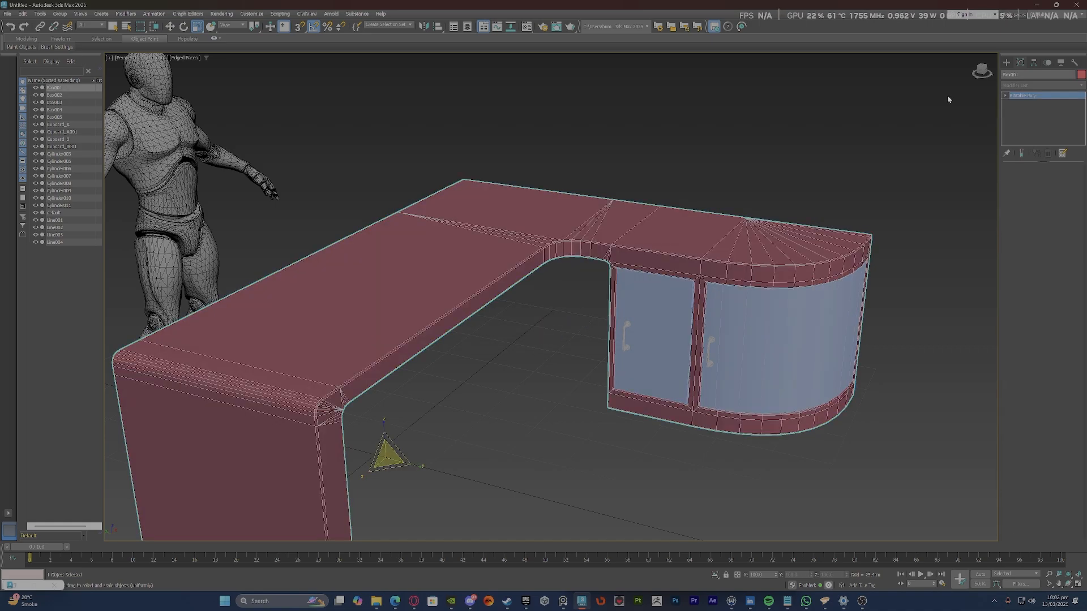
Apply an Unwrap UVW modifier to the desk body and open its UV editor.
click(1019, 85)
text(un)
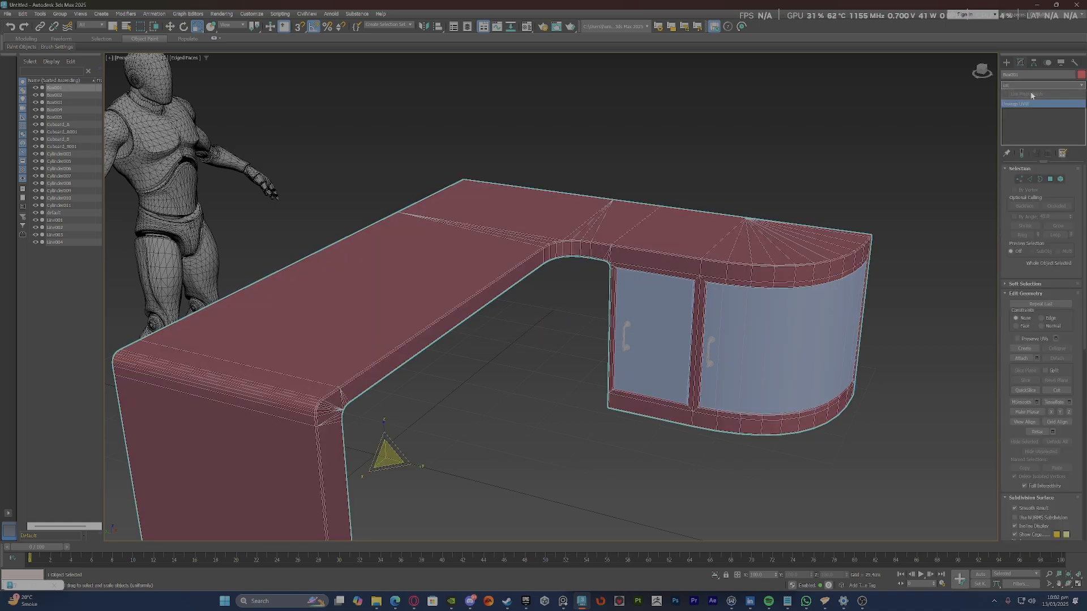
click(1032, 104)
scroll(791, 190, down, 3)
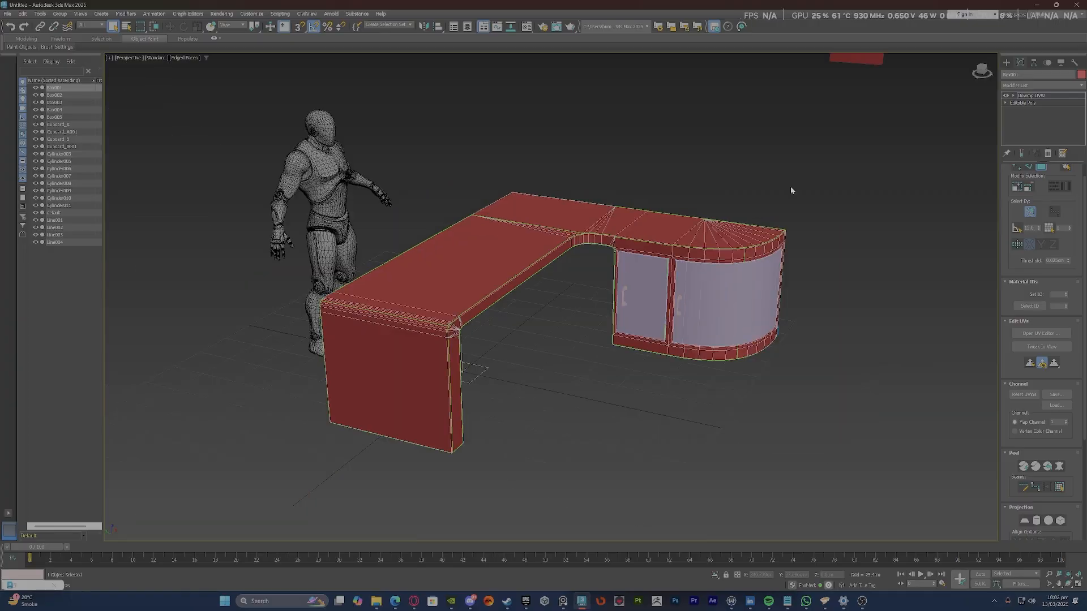
click(1042, 334)
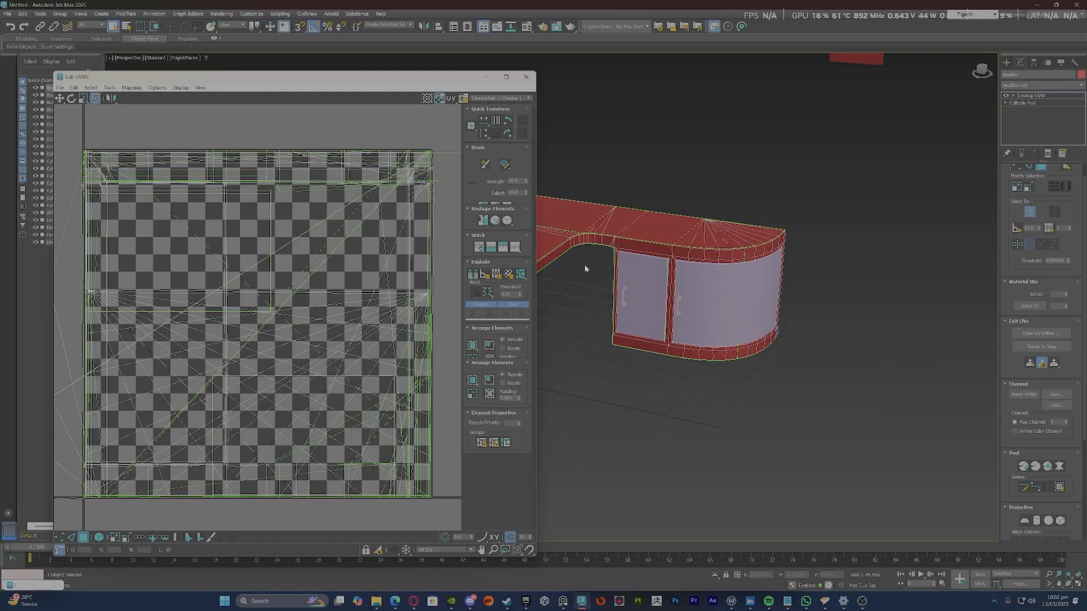
Select all of the desk's UV polygons and flatten them by polygon angle.
scroll(308, 355, down, 7)
key(3)
drag(372, 281, 122, 455)
key(3)
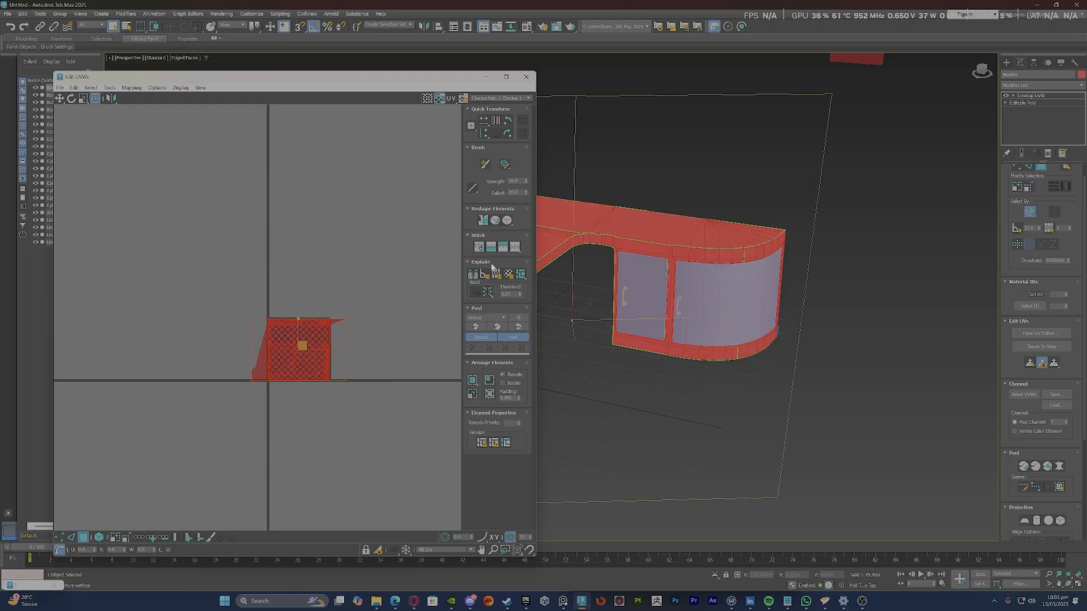
click(484, 276)
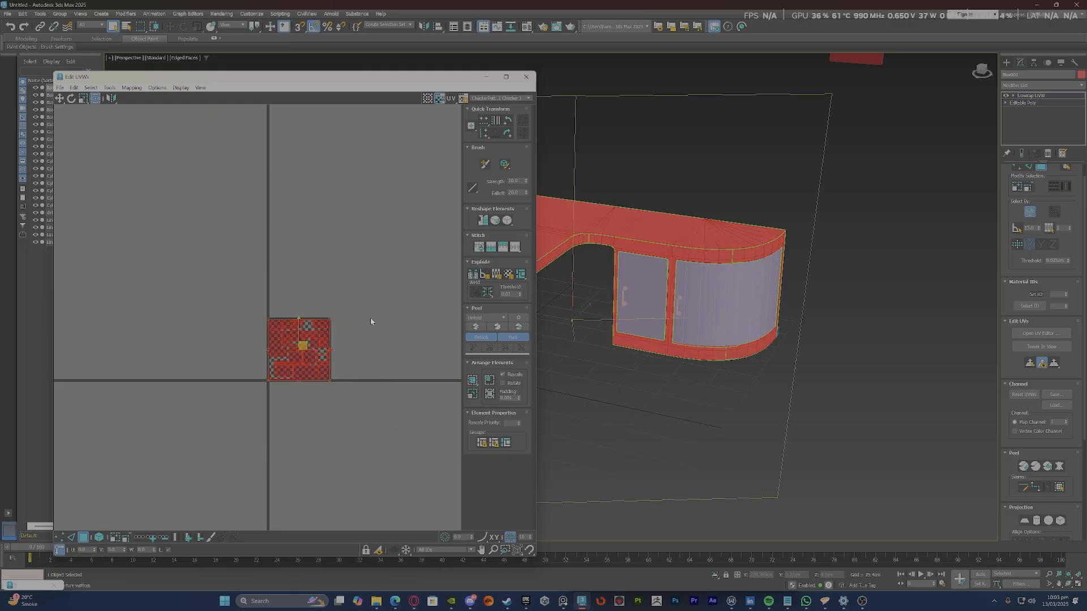
Move all the flattened desk UV shells outside the checkered UV tile.
scroll(370, 322, up, 5)
drag(248, 304, 57, 188)
middle_drag(278, 238, 396, 252)
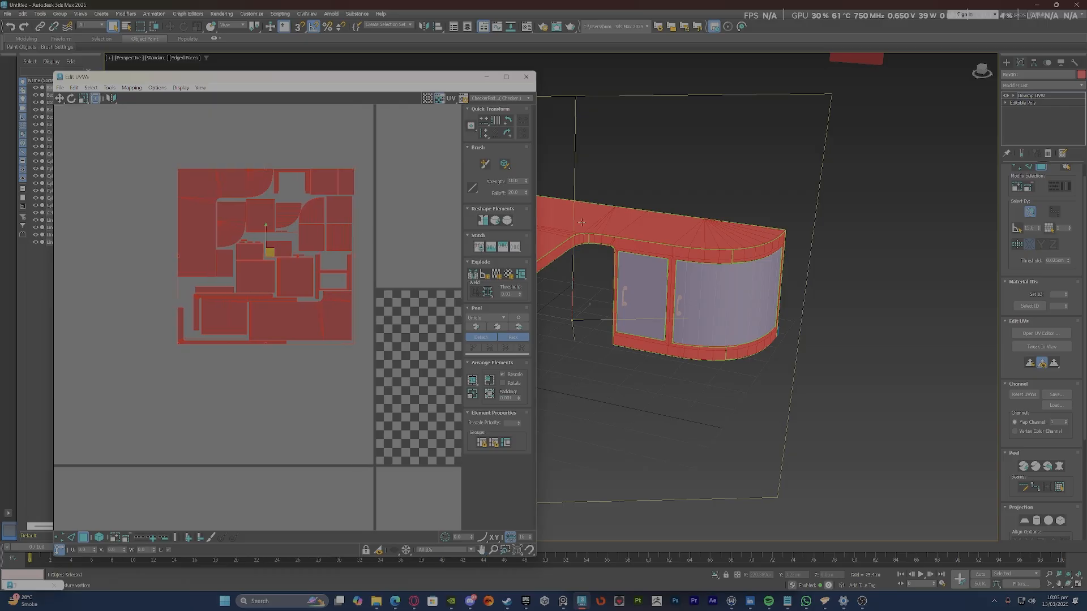
Select the UV shell of the desk's top surface and move it onto the checkered UV tile.
click(682, 231)
scroll(582, 229, up, 8)
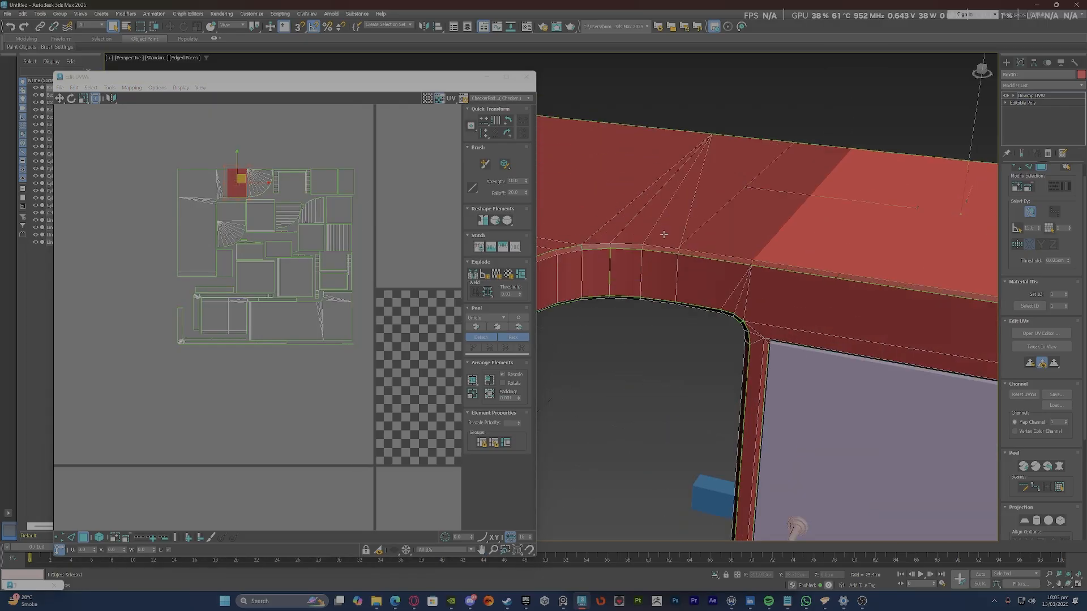
double_click(191, 204)
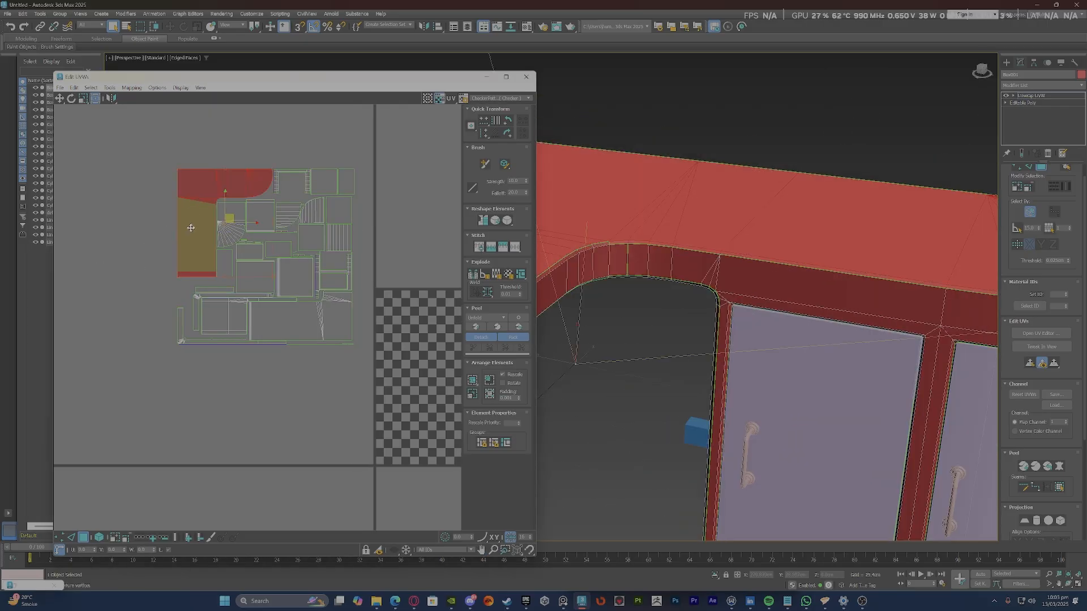
scroll(190, 223, down, 3)
drag(190, 223, 332, 264)
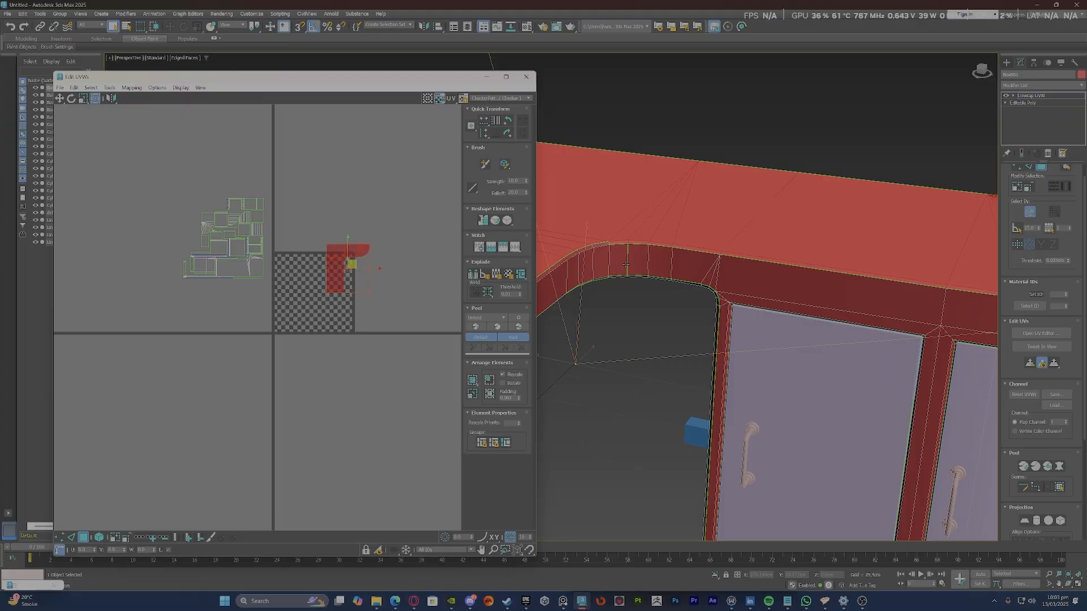
Stitch the neighbouring side panel to the short lower end edge of the desktop's UV shell.
key(z)
scroll(335, 287, up, 5)
scroll(344, 303, up, 3)
key(2)
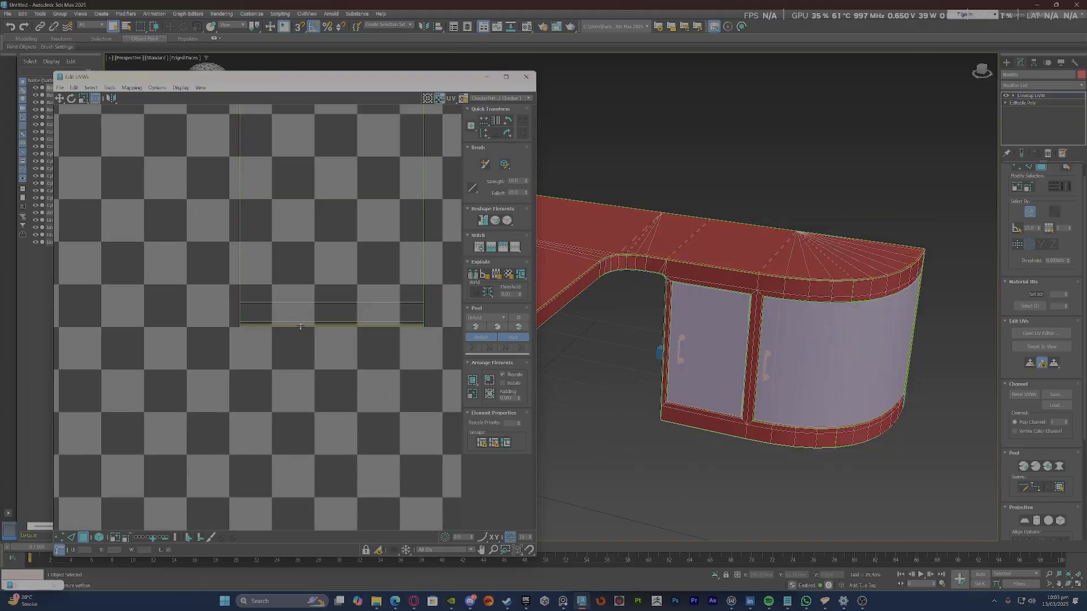
scroll(300, 323, up, 2)
click(319, 327)
right_click(318, 327)
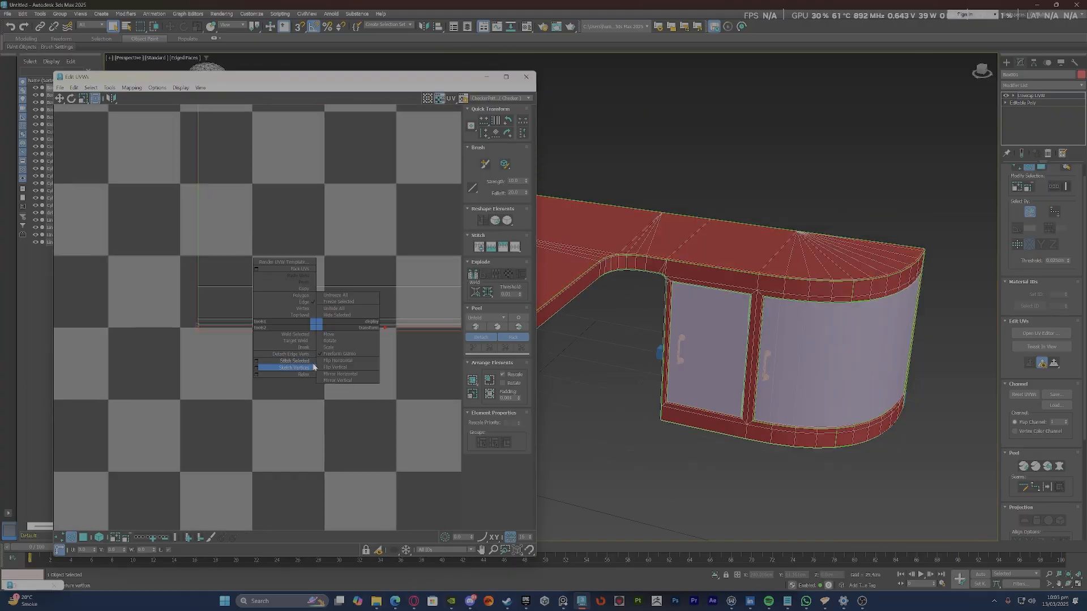
click(313, 368)
scroll(257, 375, down, 5)
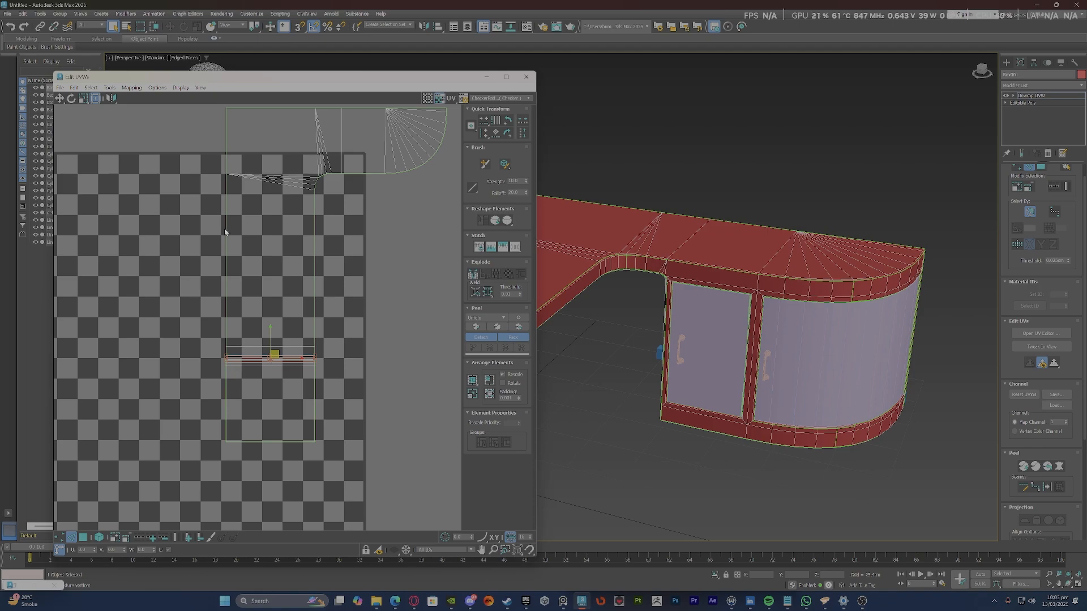
scroll(315, 187, up, 5)
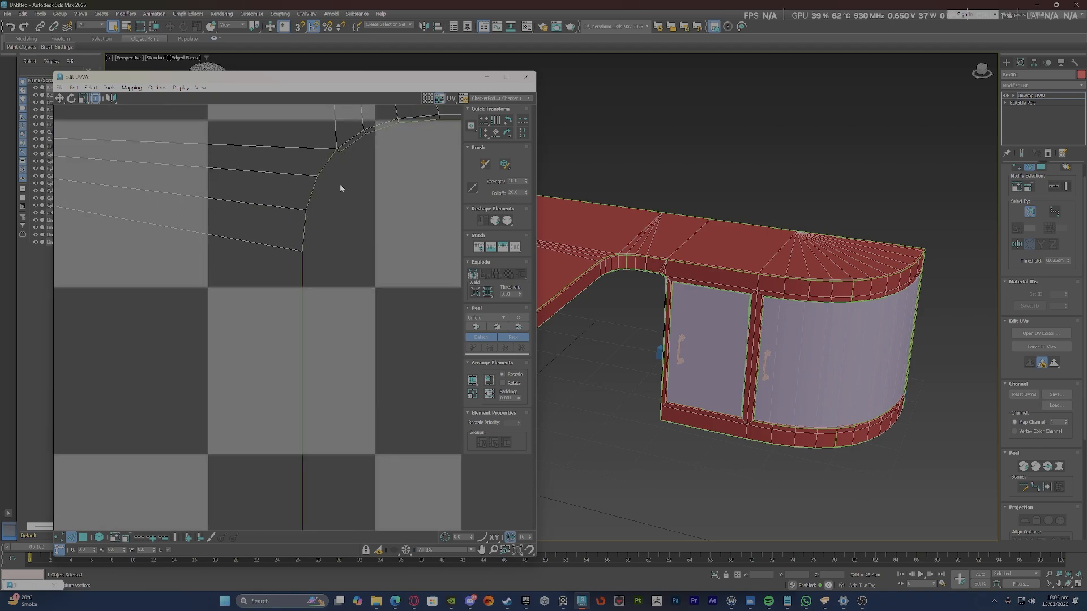
scroll(340, 187, down, 5)
scroll(334, 227, down, 2)
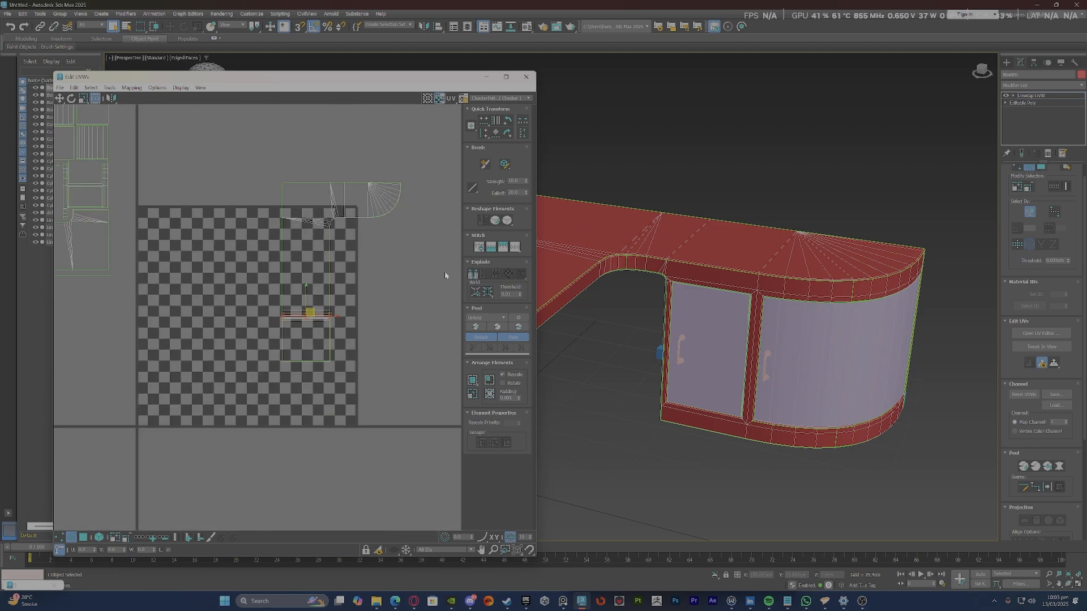
middle_drag(608, 265, 636, 260)
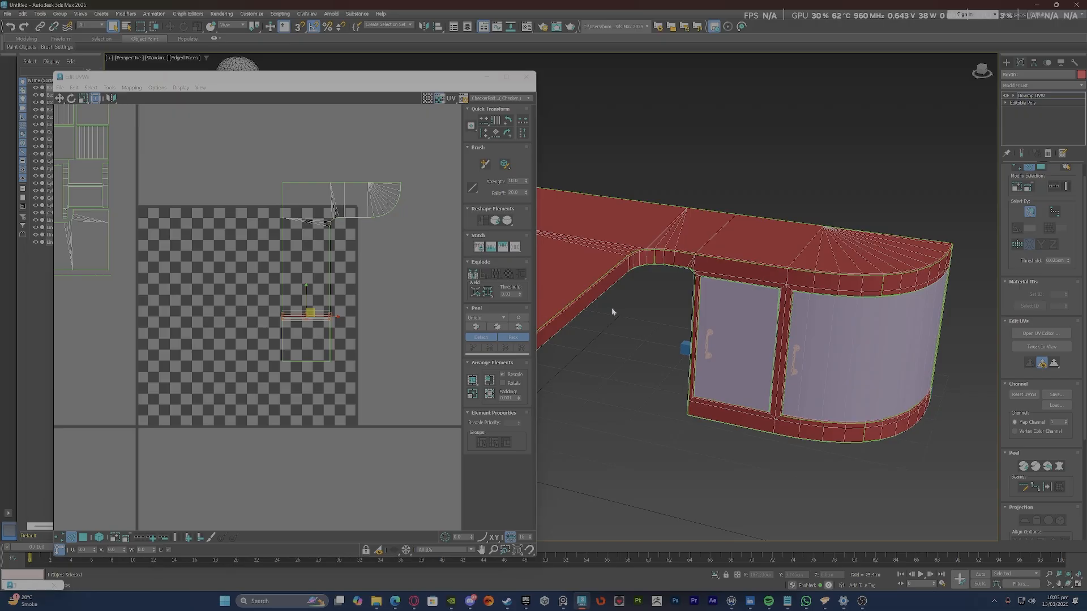
Stitch the narrow bevel and inner side strip to the desktop's UV shell at a short edge of the inside corner curve.
middle_drag(611, 307, 738, 290)
scroll(738, 289, down, 4)
key(3)
click(710, 288)
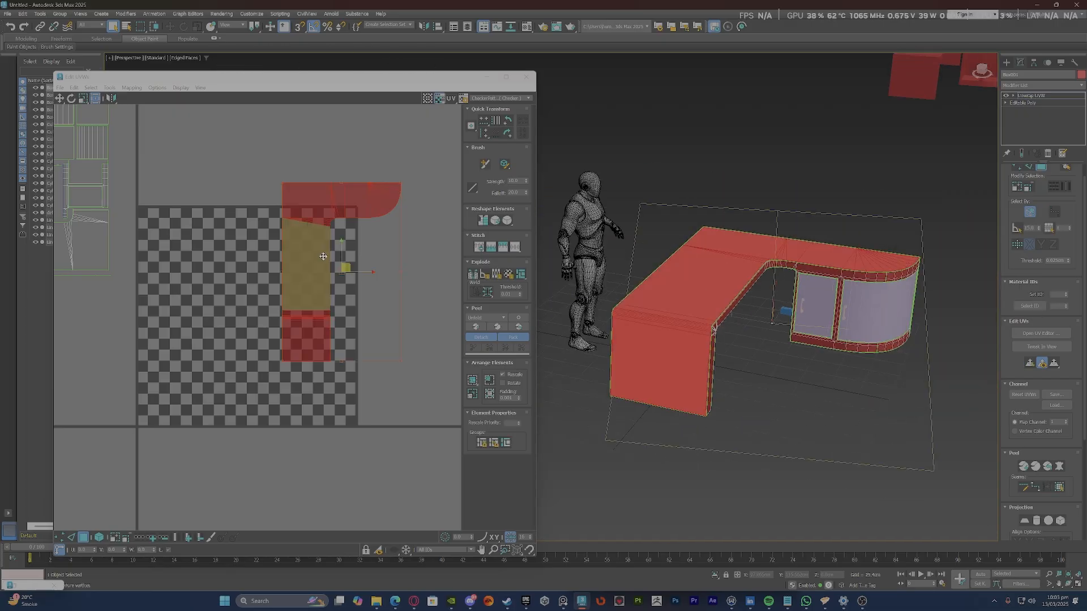
scroll(323, 257, up, 12)
key(2)
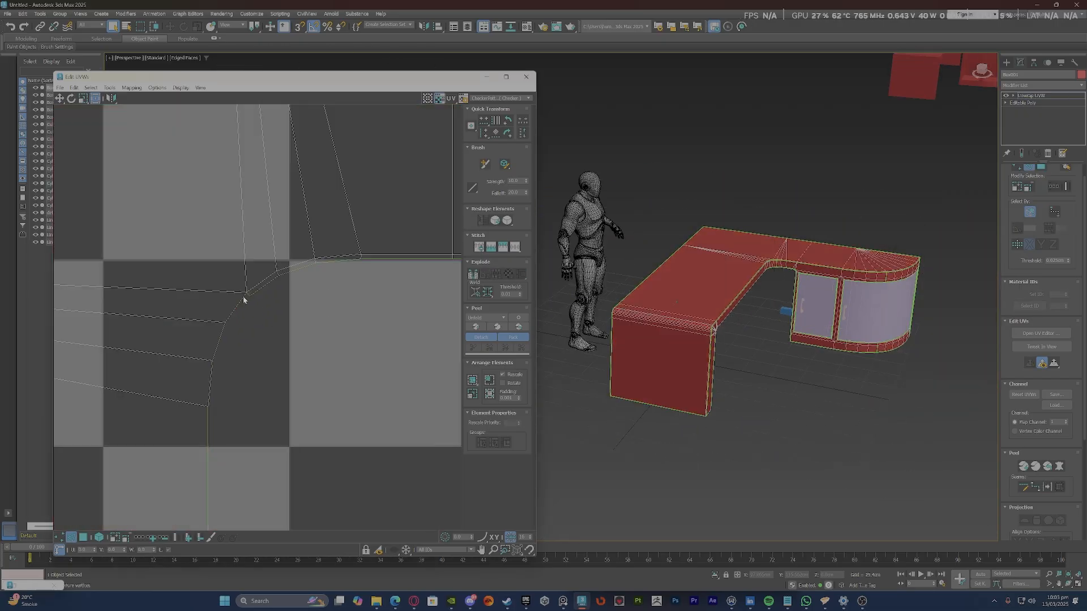
scroll(248, 297, up, 3)
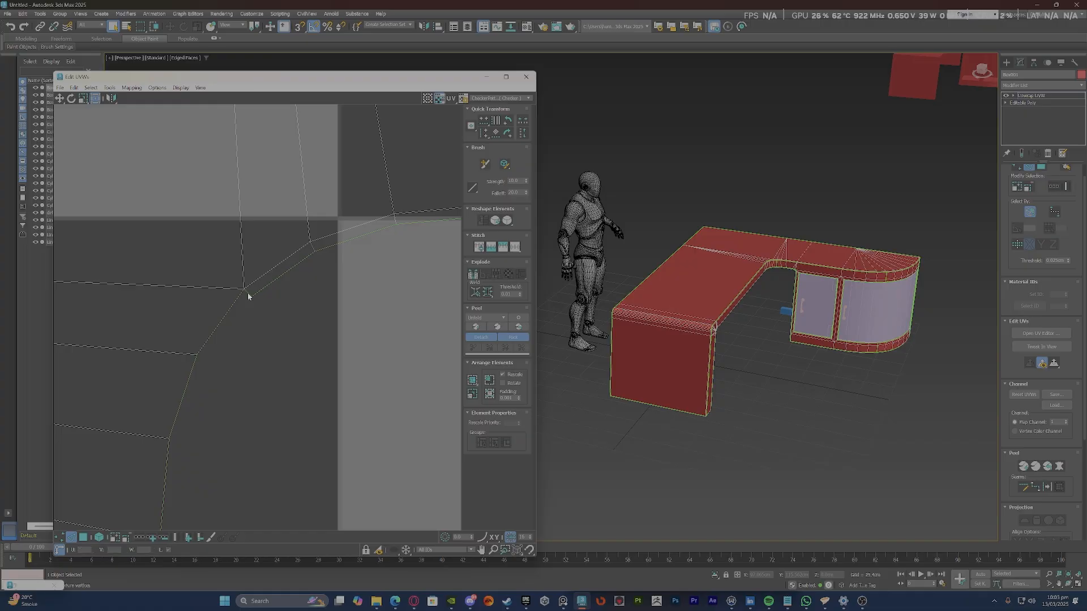
click(248, 292)
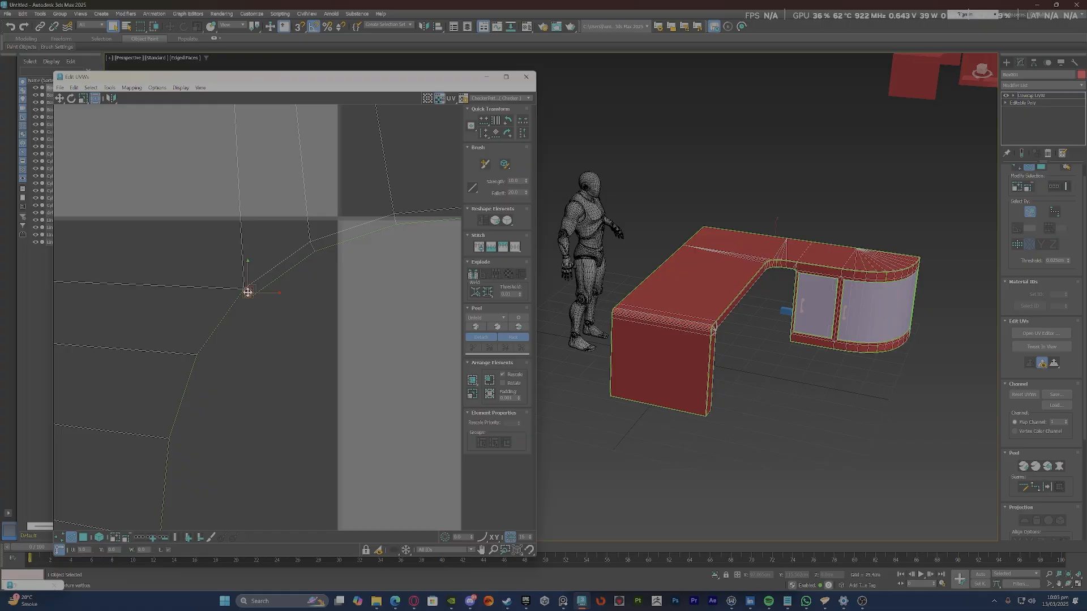
right_click(289, 333)
click(269, 367)
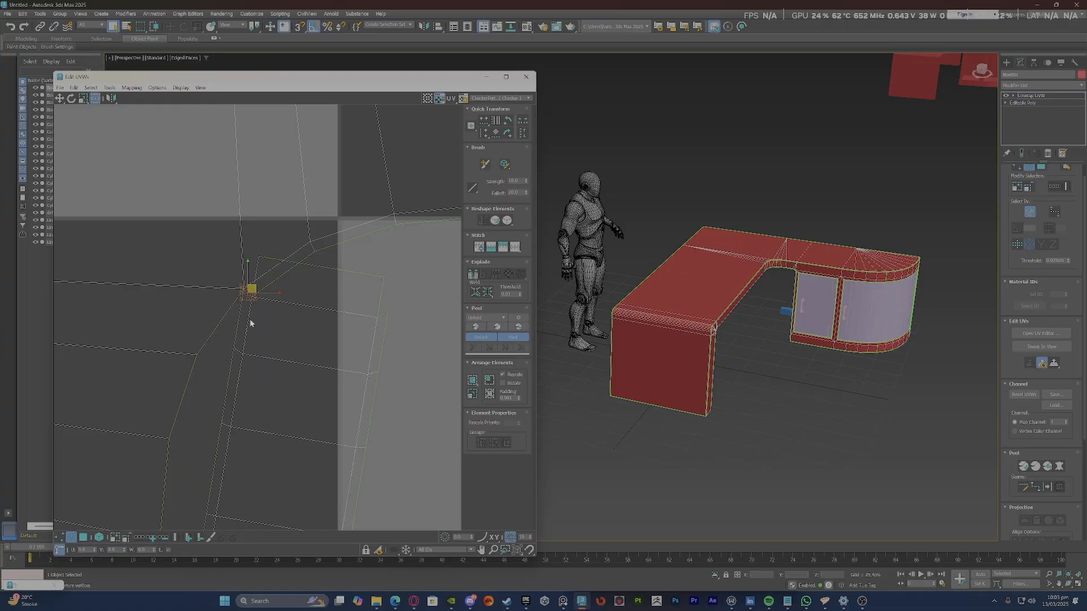
Select the wide inner side strip's UV polygons running from the inside corner along the straight edge of the desk.
scroll(222, 304, up, 1)
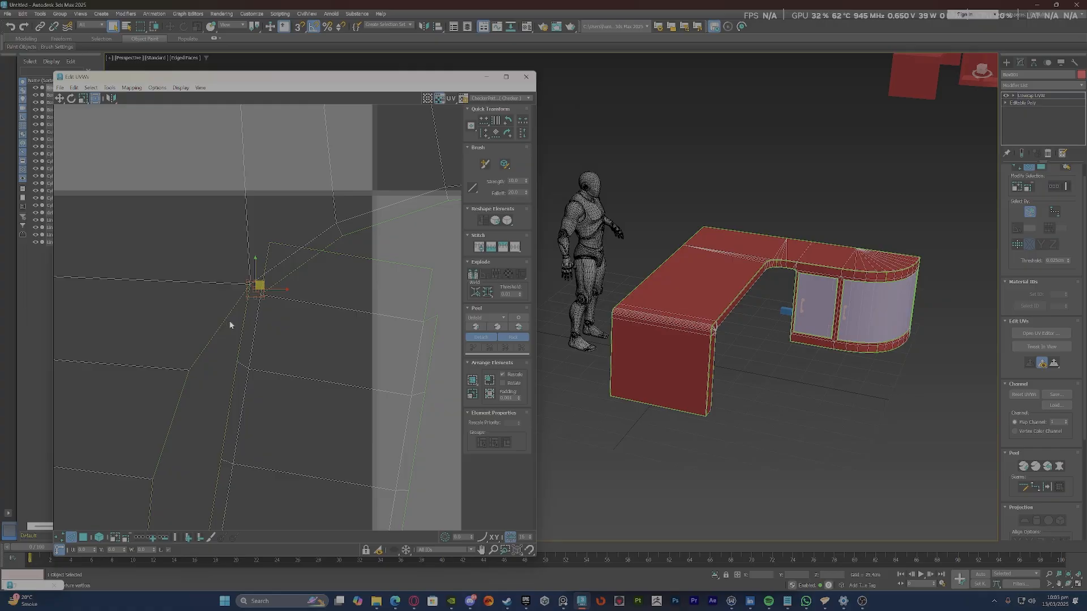
scroll(229, 323, down, 2)
scroll(238, 321, down, 2)
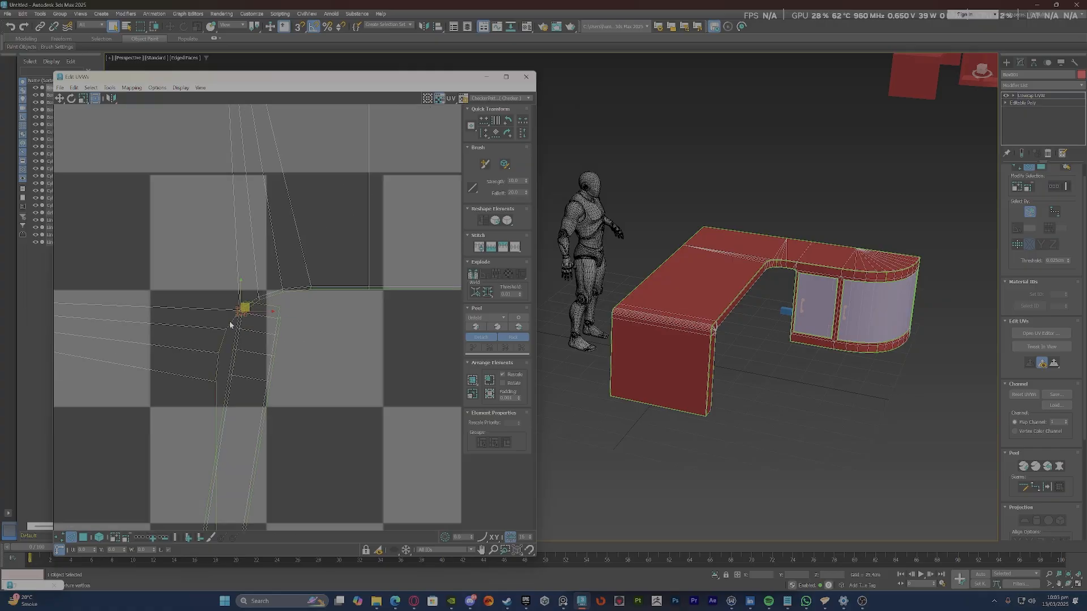
scroll(230, 321, up, 3)
key(3)
click(320, 281)
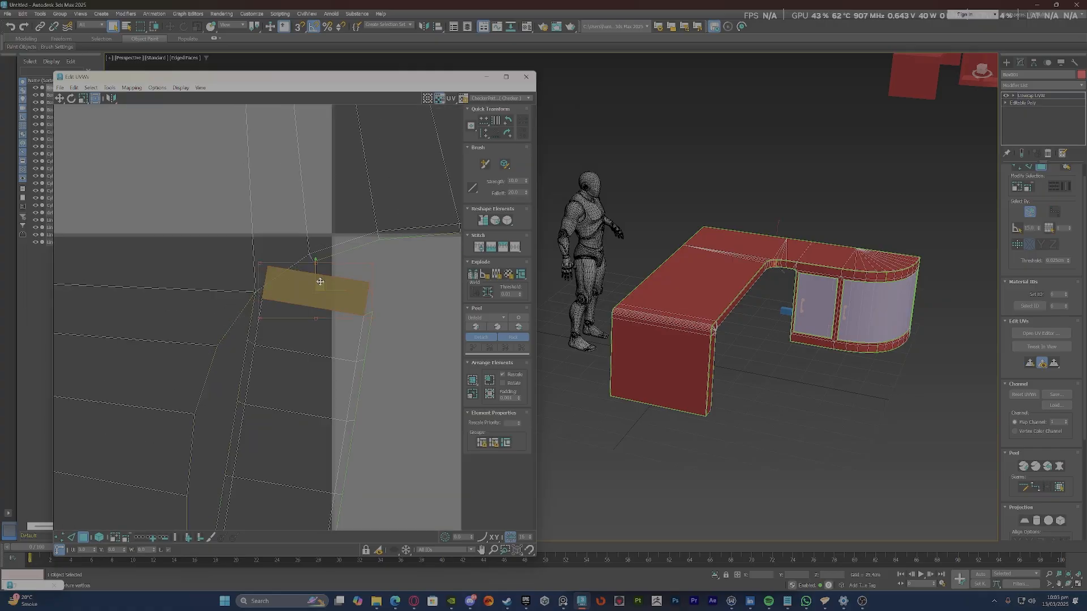
shift+click(286, 361)
scroll(284, 361, down, 5)
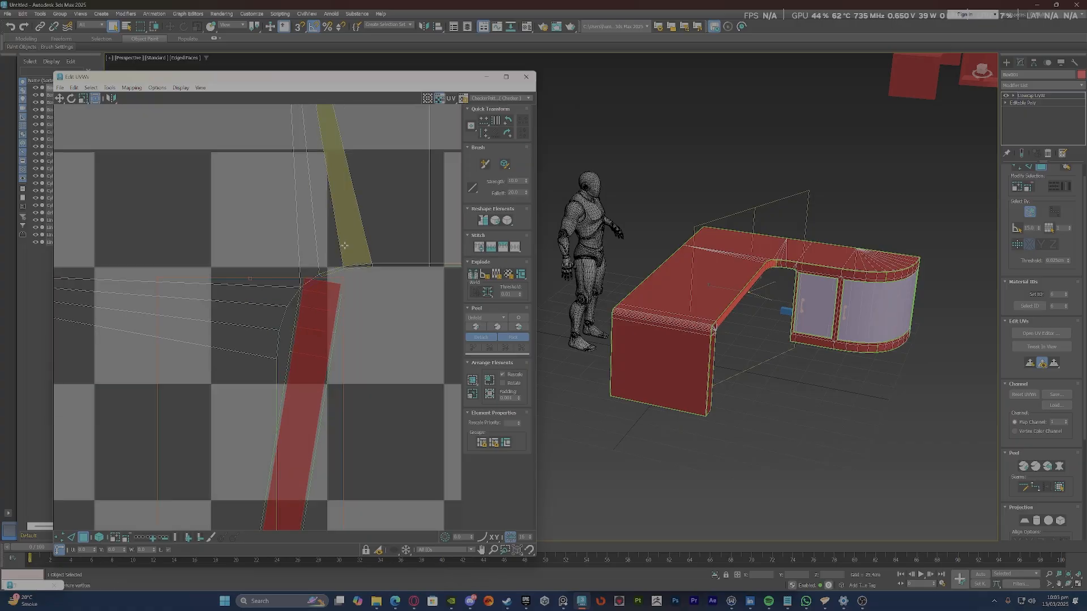
Add the side strip's long polygon beyond the fan-shaped corner to the UV selection.
scroll(767, 273, up, 6)
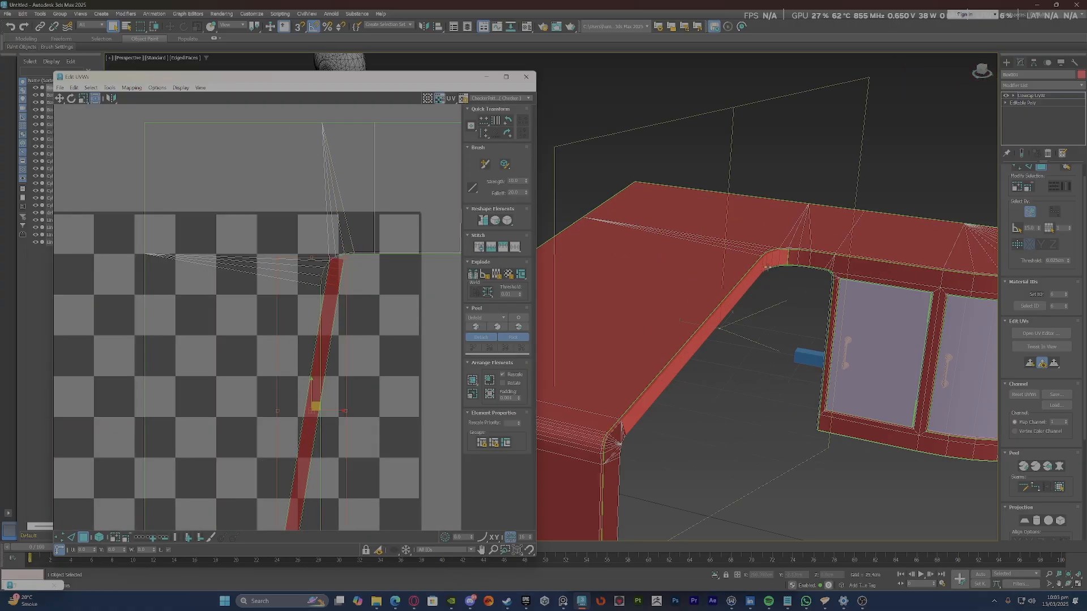
scroll(373, 289, down, 3)
scroll(343, 420, up, 2)
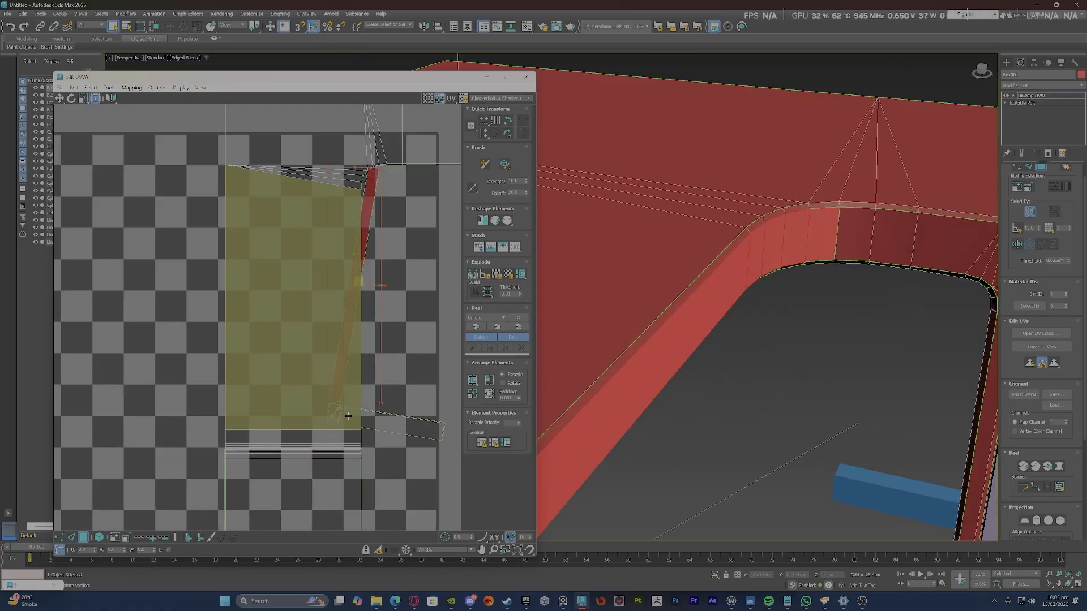
middle_drag(419, 391, 408, 333)
scroll(408, 335, up, 1)
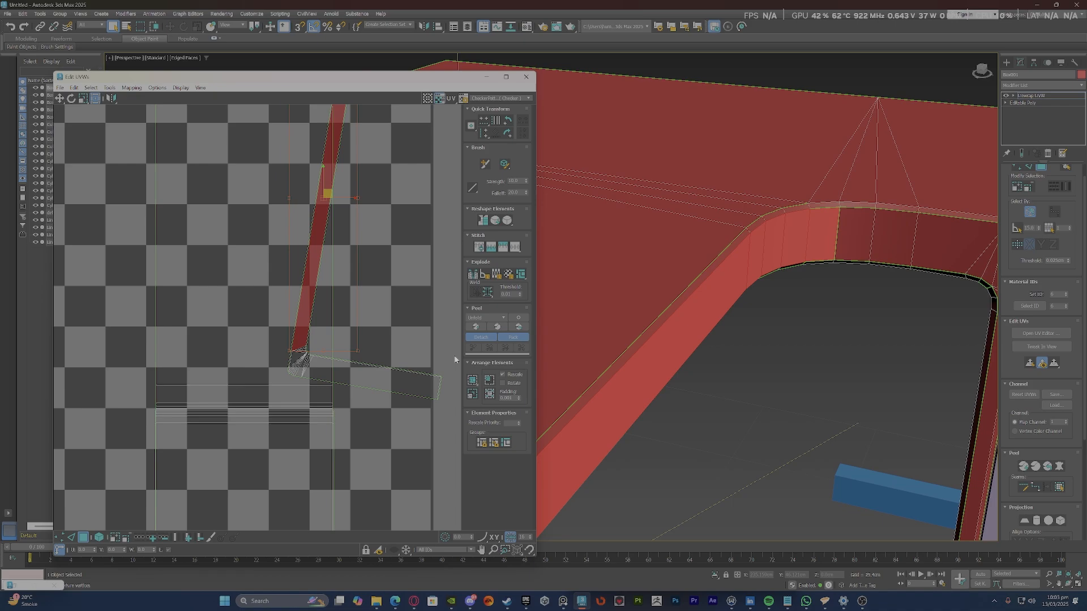
ctrl+click(368, 375)
scroll(447, 380, up, 5)
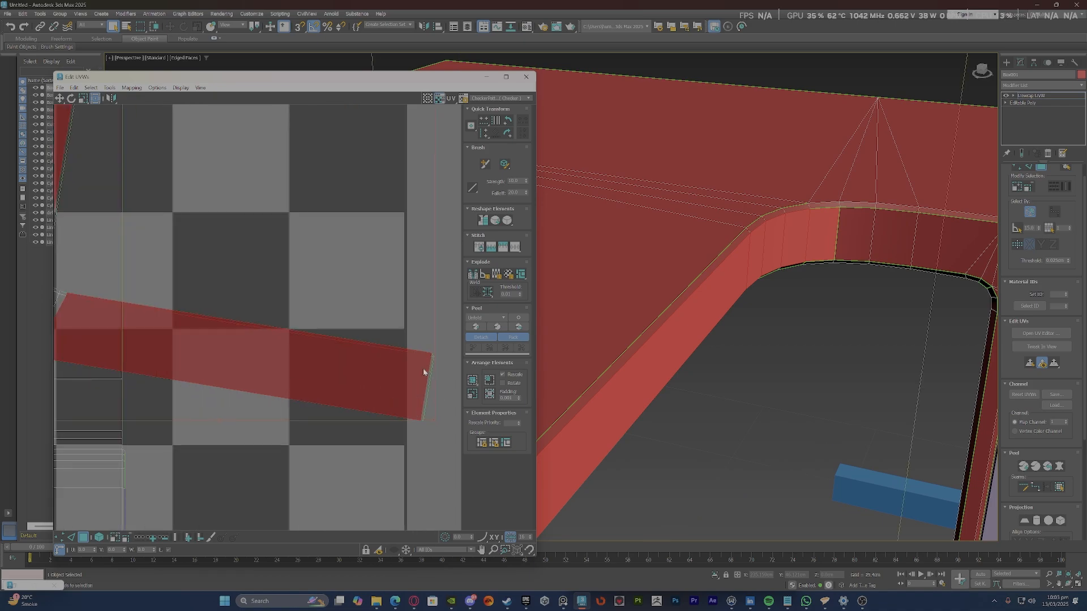
scroll(424, 372, down, 5)
ctrl+click(204, 286)
scroll(382, 339, up, 4)
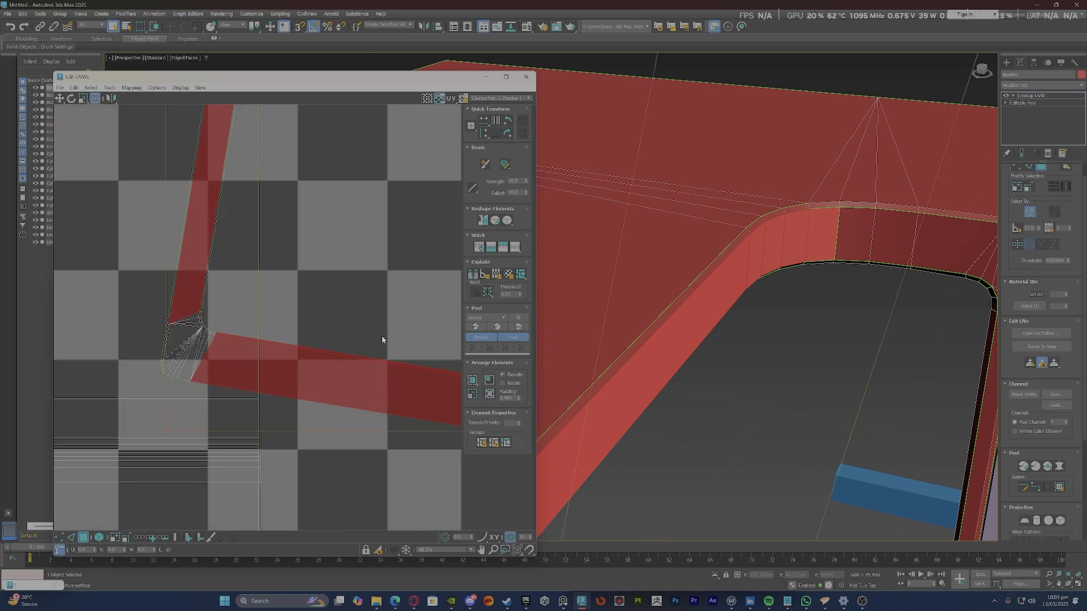
scroll(279, 327, down, 3)
drag(347, 358, 390, 359)
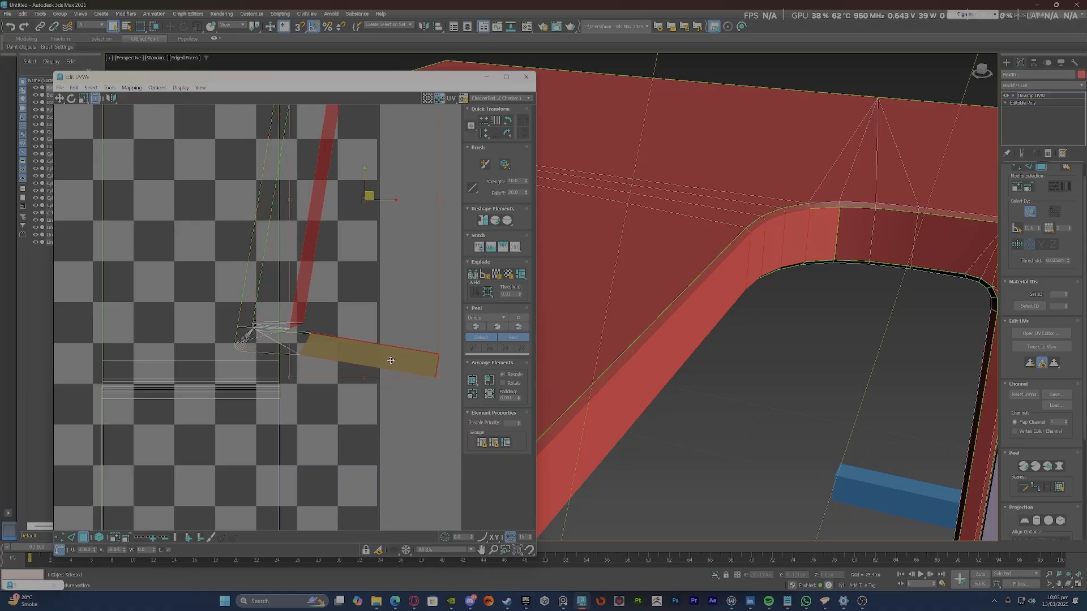
key(ctrl+z)
Add the fan-shaped corner polygons joining the two strips to the selection and exclude the large desktop polygon.
scroll(349, 343, down, 3)
scroll(333, 323, up, 2)
scroll(287, 339, up, 2)
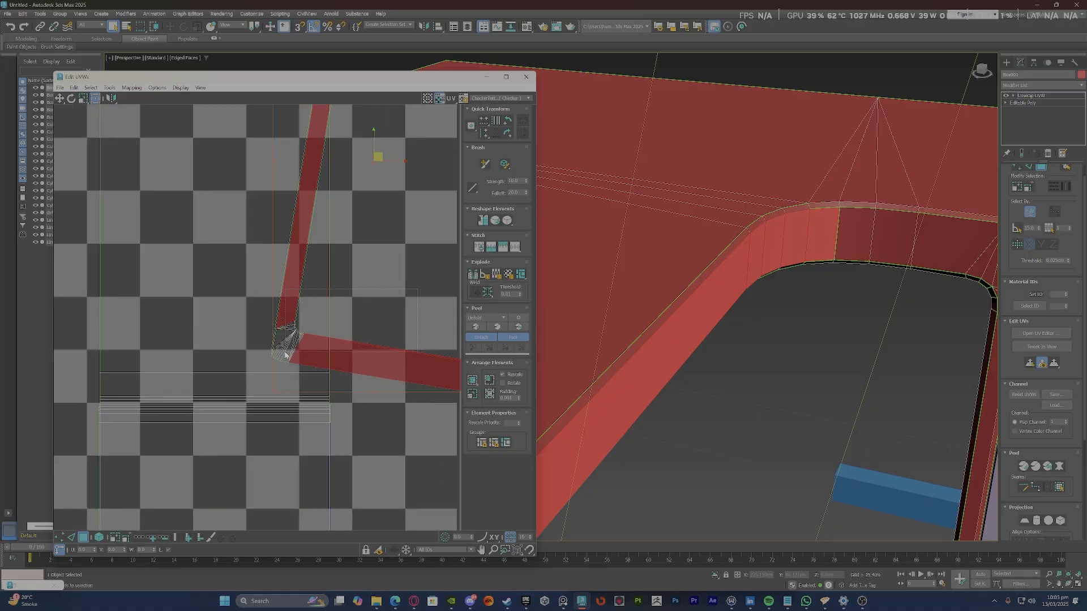
ctrl+drag(286, 353, 281, 355)
alt+click(131, 214)
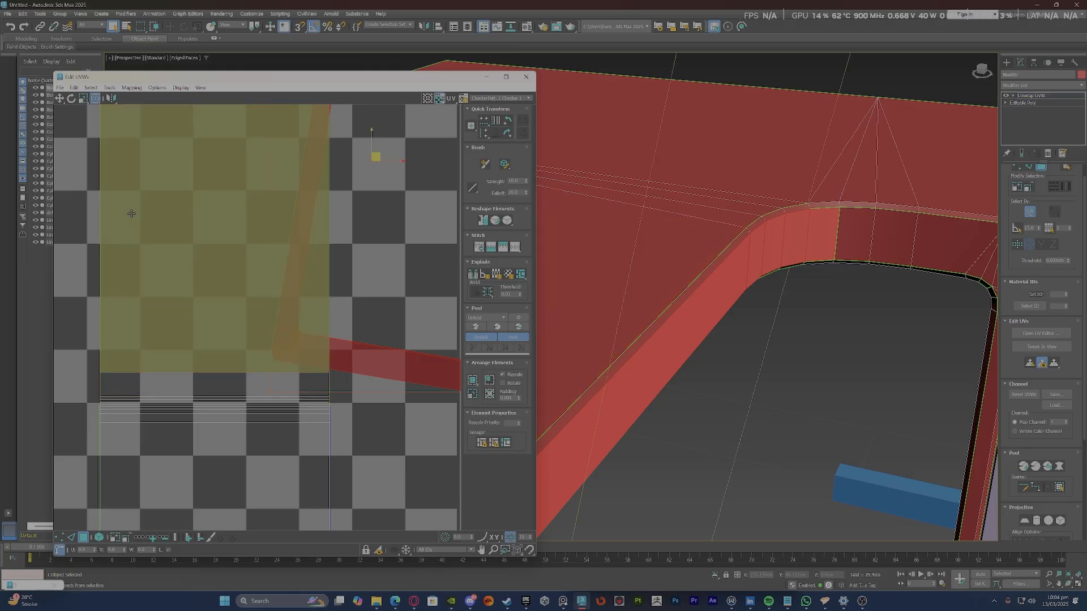
Break the selected side strip off the desktop's UV shell and move it outside the checkered UV tile.
scroll(317, 396, down, 3)
scroll(322, 248, up, 5)
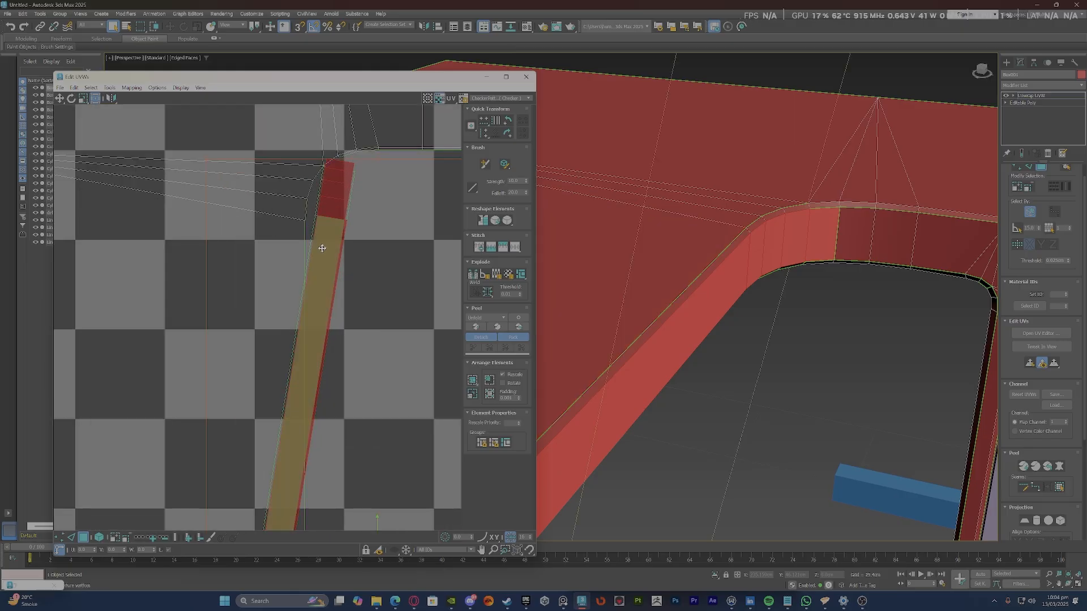
scroll(322, 248, down, 5)
scroll(309, 300, up, 2)
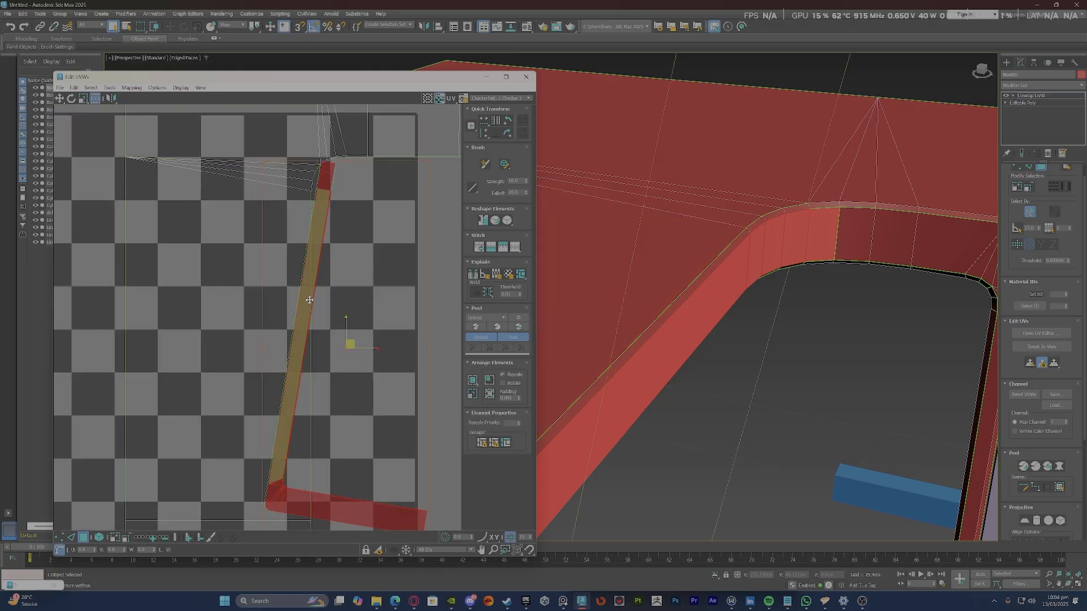
right_click(308, 300)
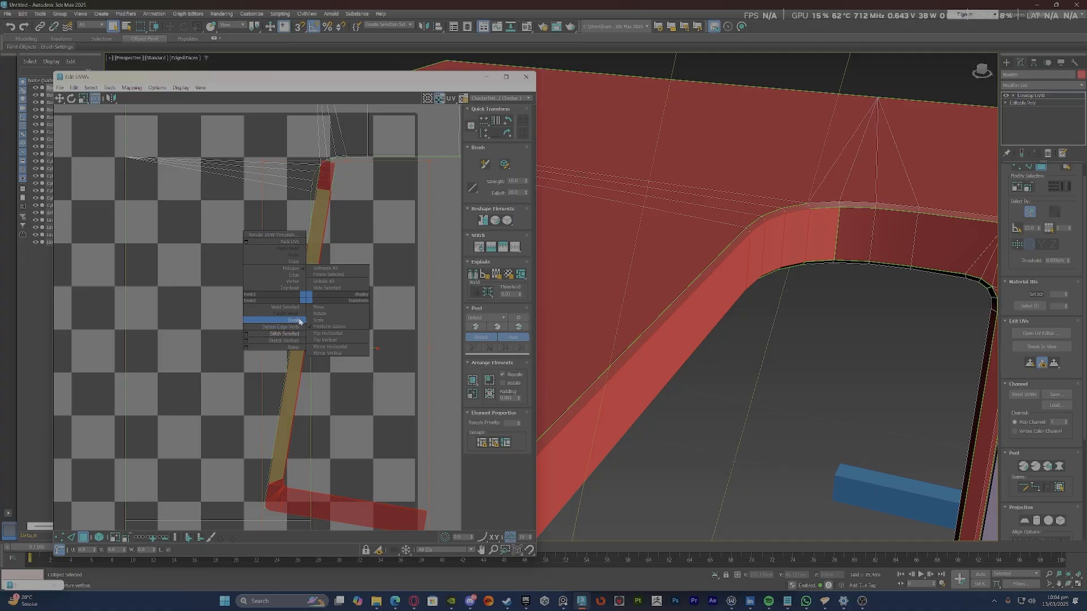
click(300, 321)
drag(352, 505, 512, 368)
Select the inner border edges of the desktop's UV shell and stitch them to the narrow bevel strip.
scroll(327, 169, up, 2)
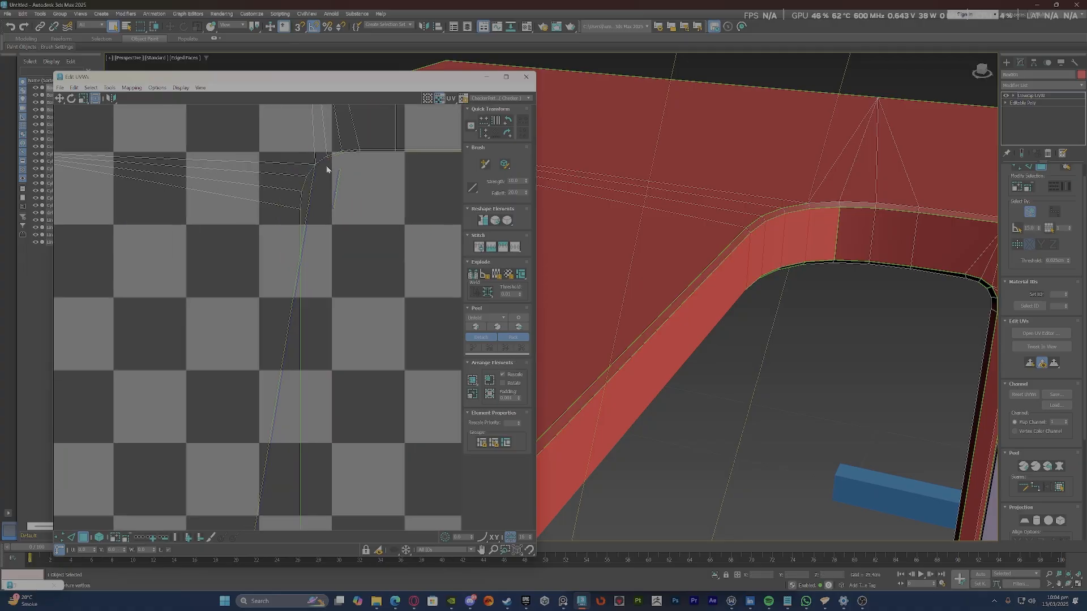
scroll(326, 167, up, 4)
key(1)
scroll(327, 158, up, 2)
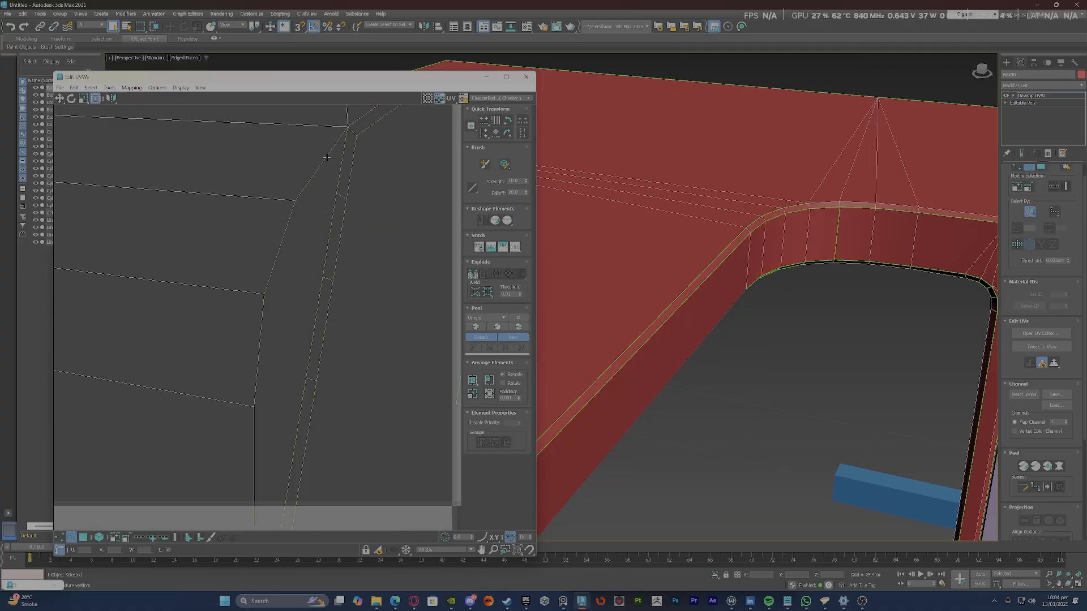
double_click(327, 158)
scroll(326, 158, down, 8)
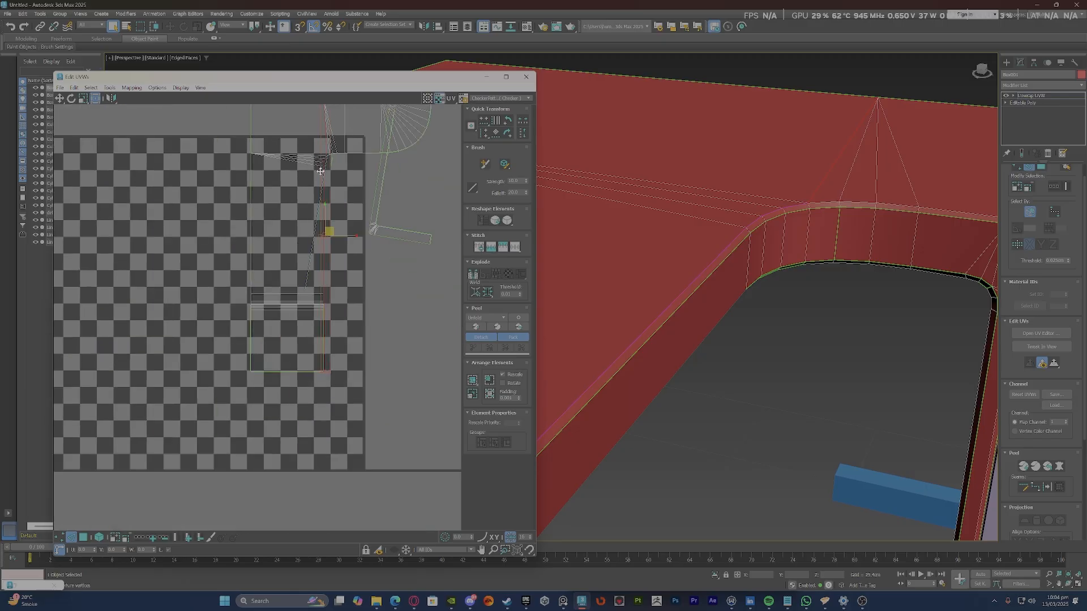
scroll(318, 336, up, 1)
scroll(318, 337, up, 1)
right_click(338, 310)
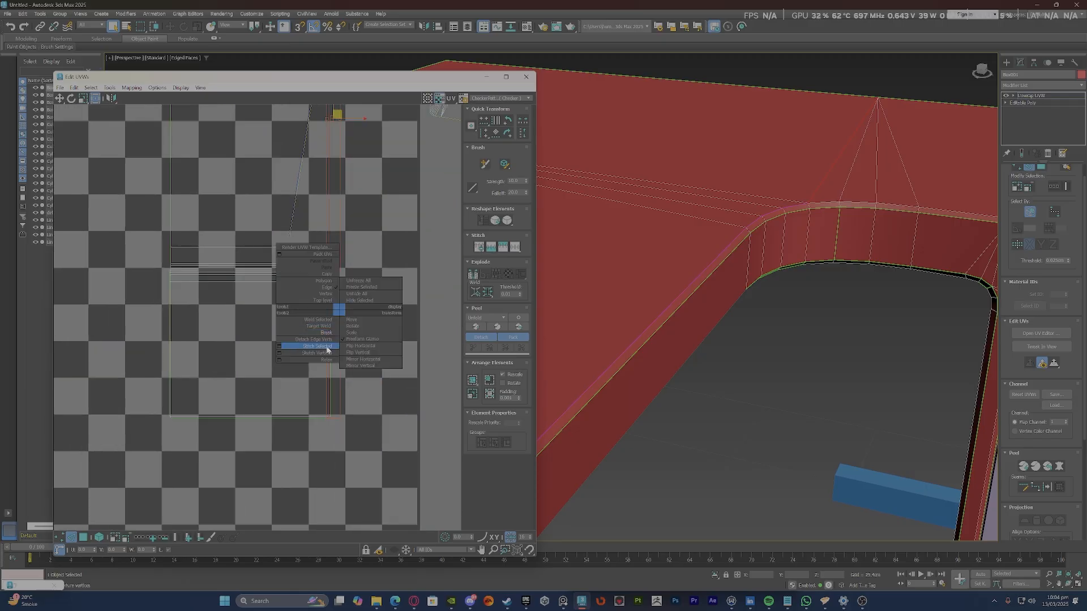
click(326, 345)
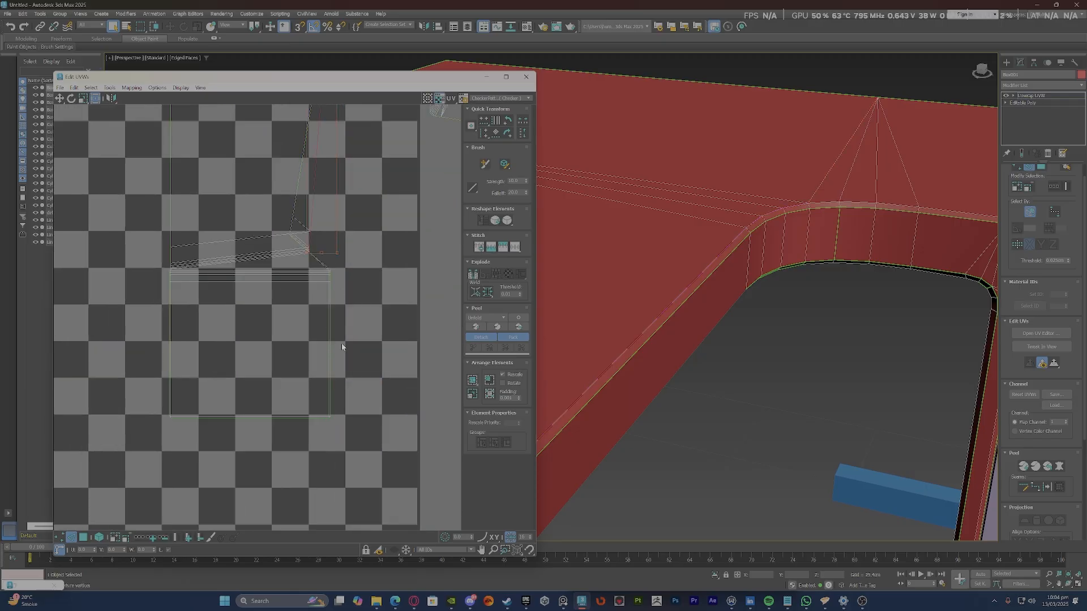
Select the entire desktop UV shell and relax it to even out the distortion from stitching.
scroll(341, 346, down, 3)
scroll(311, 245, up, 1)
key(3)
double_click(319, 227)
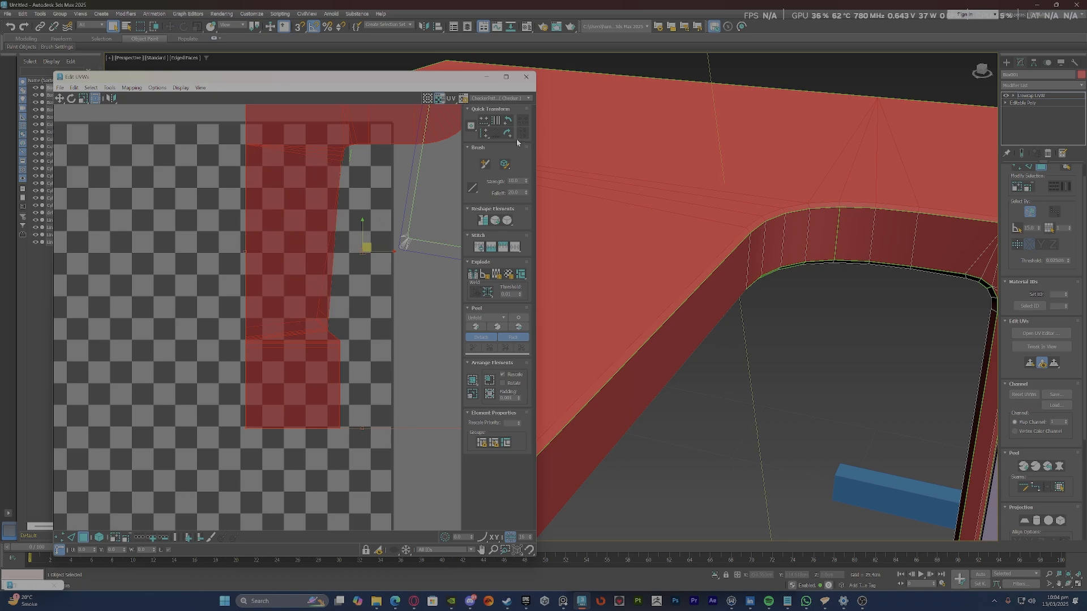
click(507, 222)
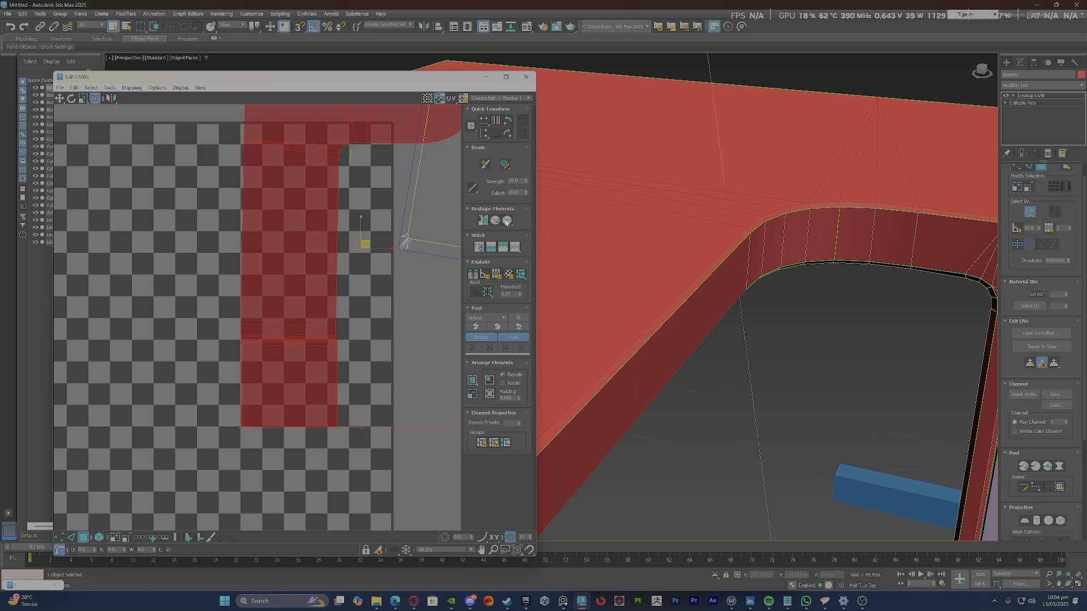
Select the bevel strip's edge at the lower bend of the desktop's UV shell and stitch it.
scroll(348, 382, up, 2)
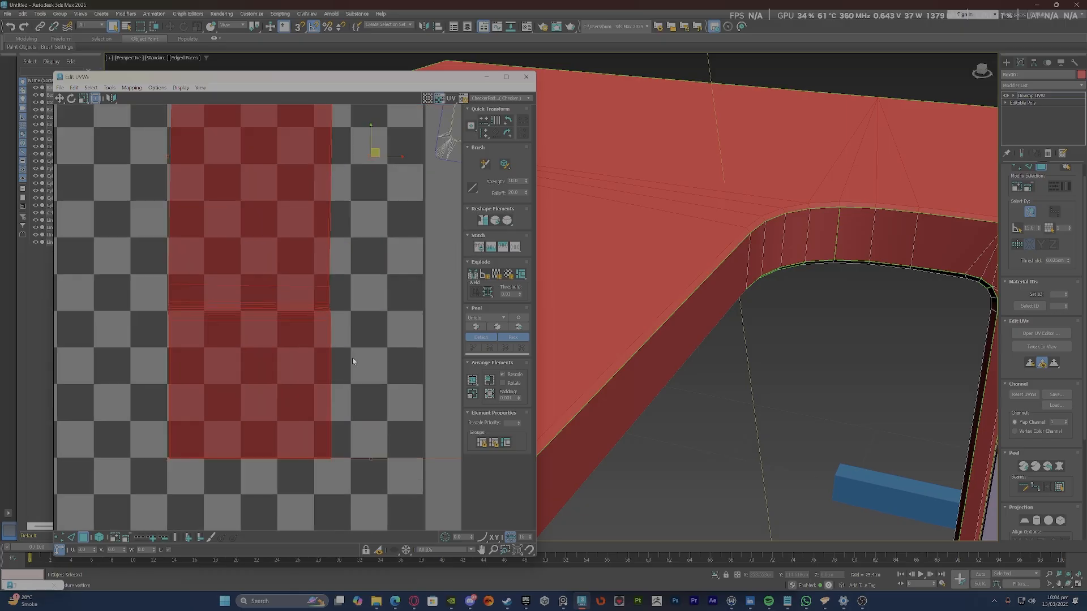
click(353, 358)
scroll(330, 291, up, 4)
scroll(331, 312, up, 5)
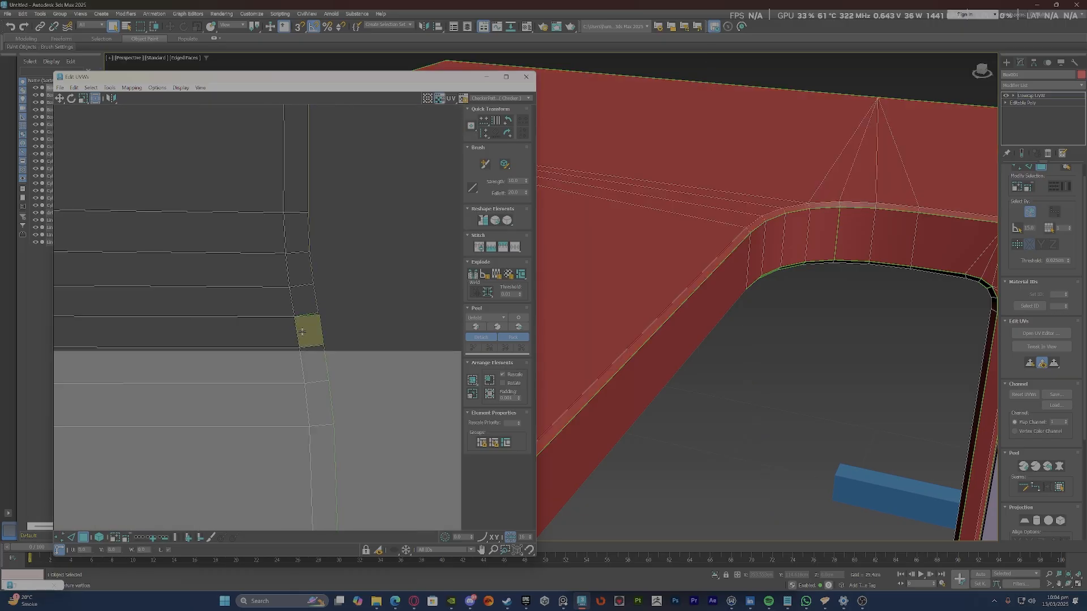
key(2)
key(2)
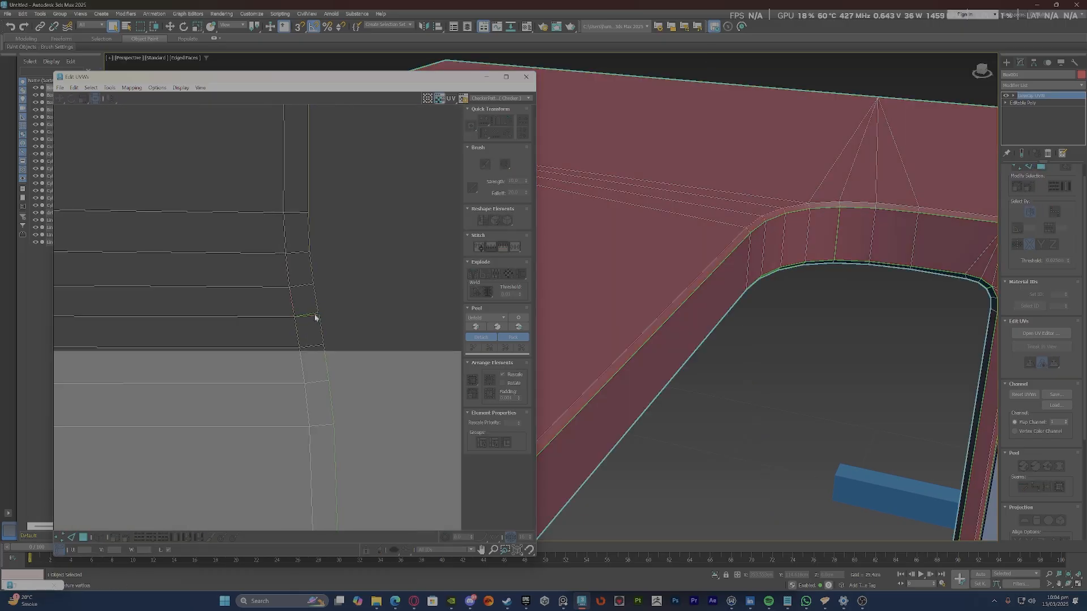
key(1)
click(311, 314)
right_click(311, 315)
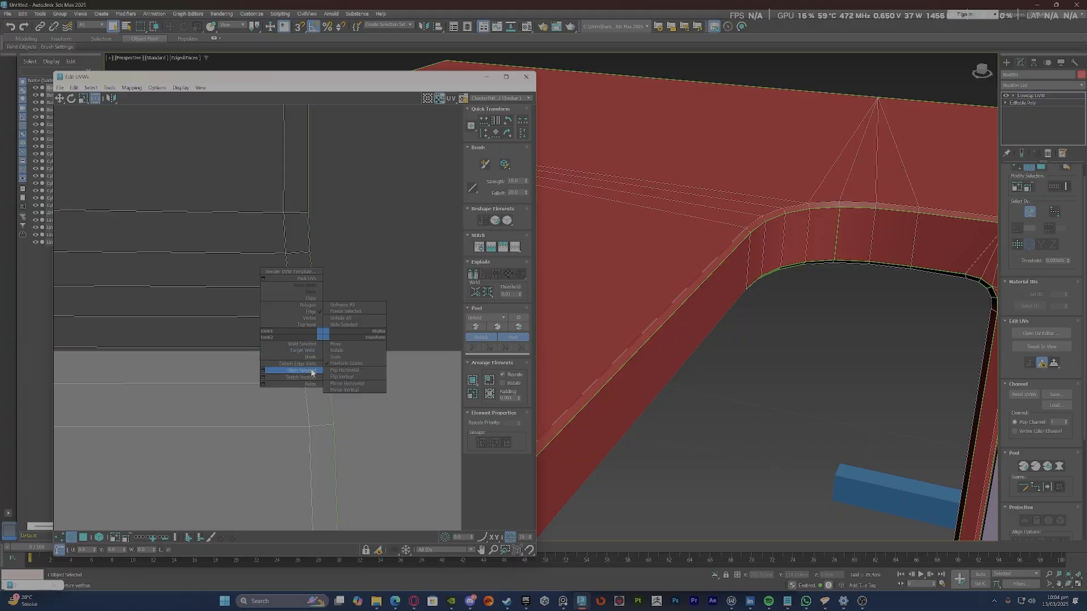
click(293, 371)
Examine the bevel strip's edges along the straight side and lower bend of the desktop's UV shell.
scroll(271, 304, down, 3)
scroll(271, 304, down, 4)
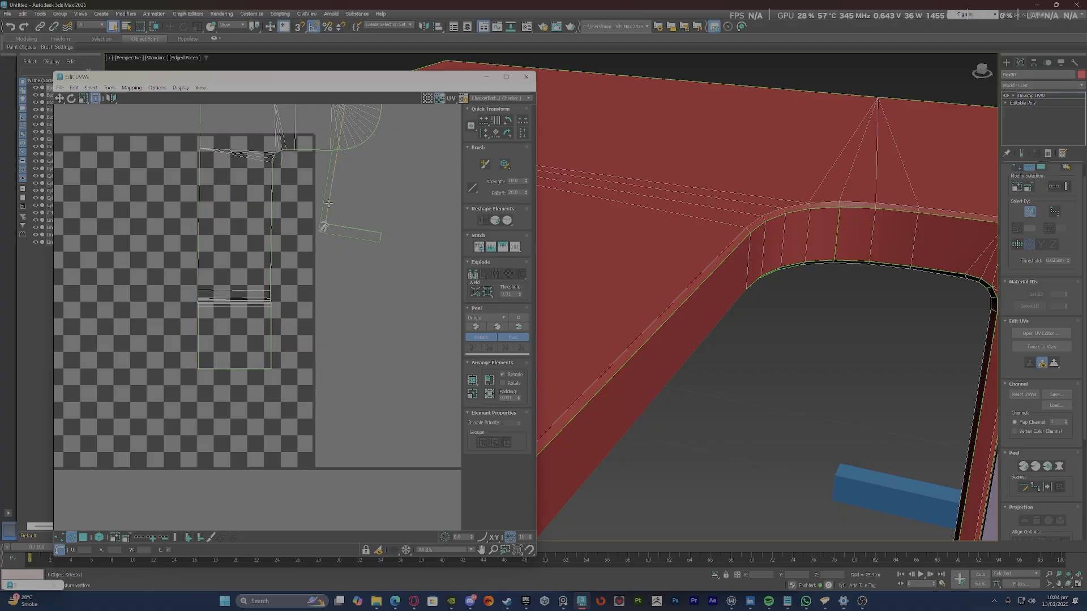
scroll(270, 266, down, 5)
scroll(270, 269, up, 6)
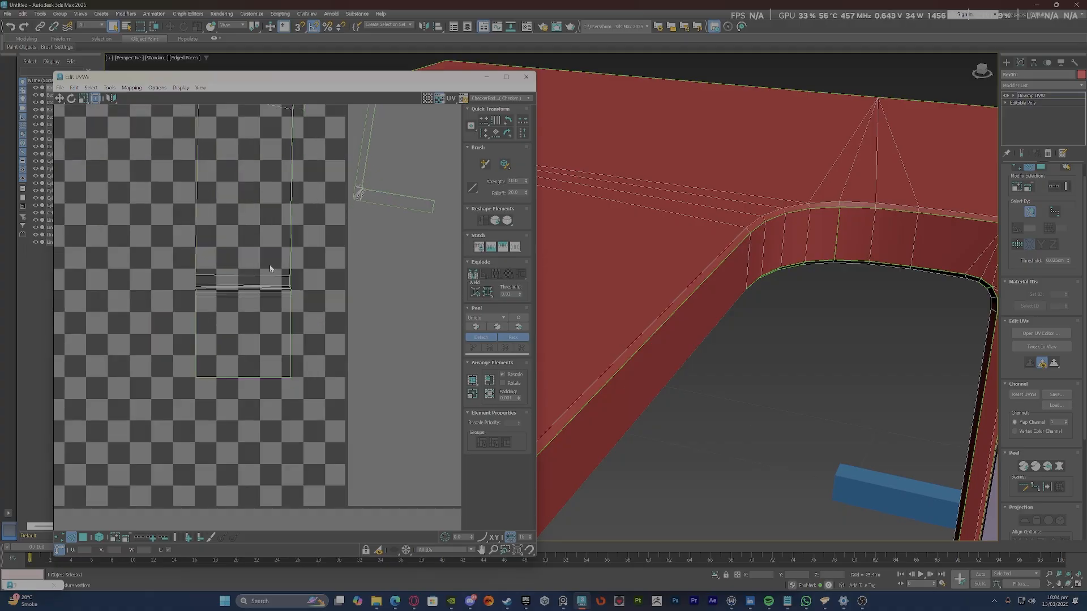
scroll(271, 269, up, 1)
scroll(295, 328, up, 6)
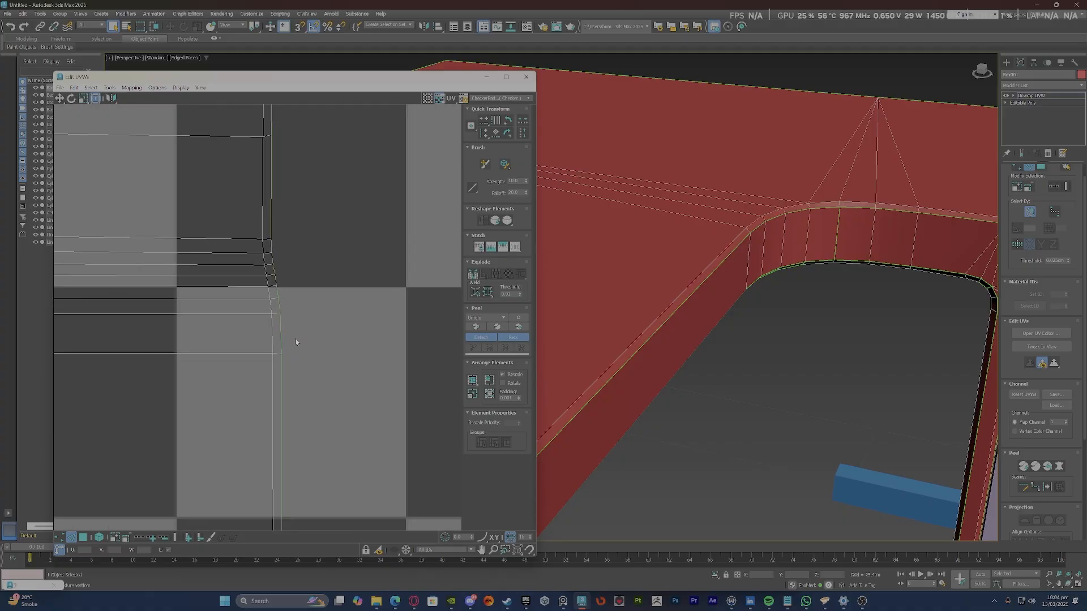
scroll(296, 339, down, 6)
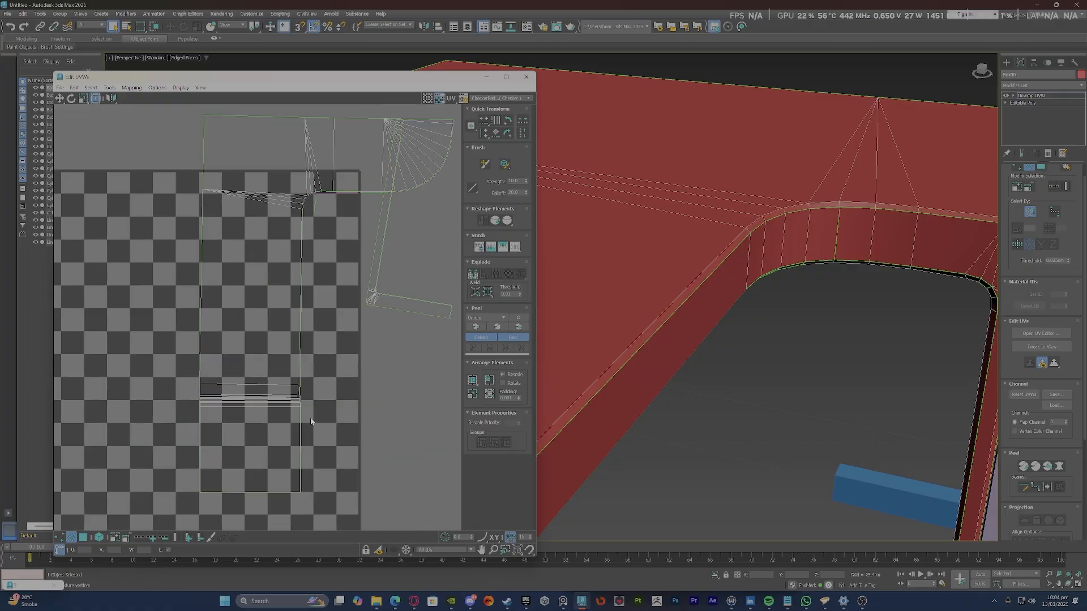
Examine the inner corner and bevel edges of the desktop's UV shell for unstitched gaps.
scroll(310, 421, up, 5)
scroll(277, 311, down, 6)
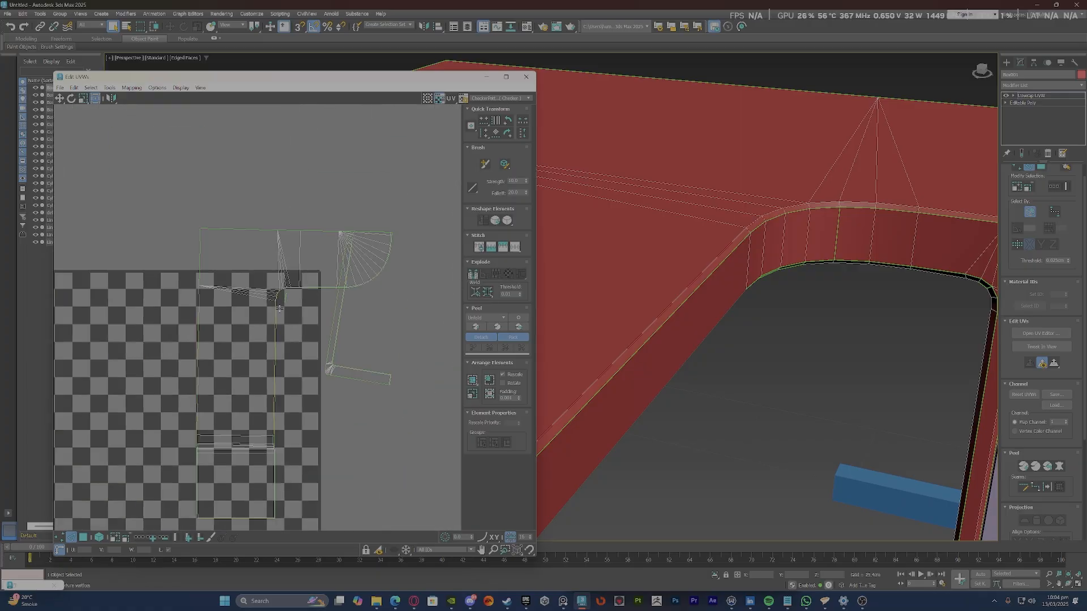
scroll(280, 306, up, 5)
scroll(365, 347, down, 5)
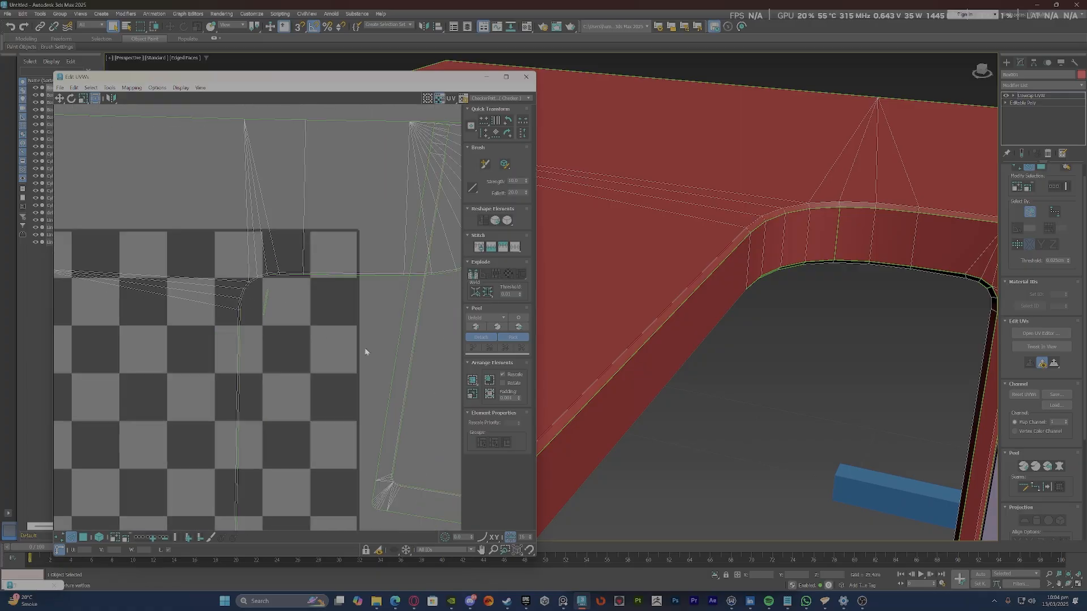
scroll(342, 321, up, 3)
scroll(332, 384, up, 3)
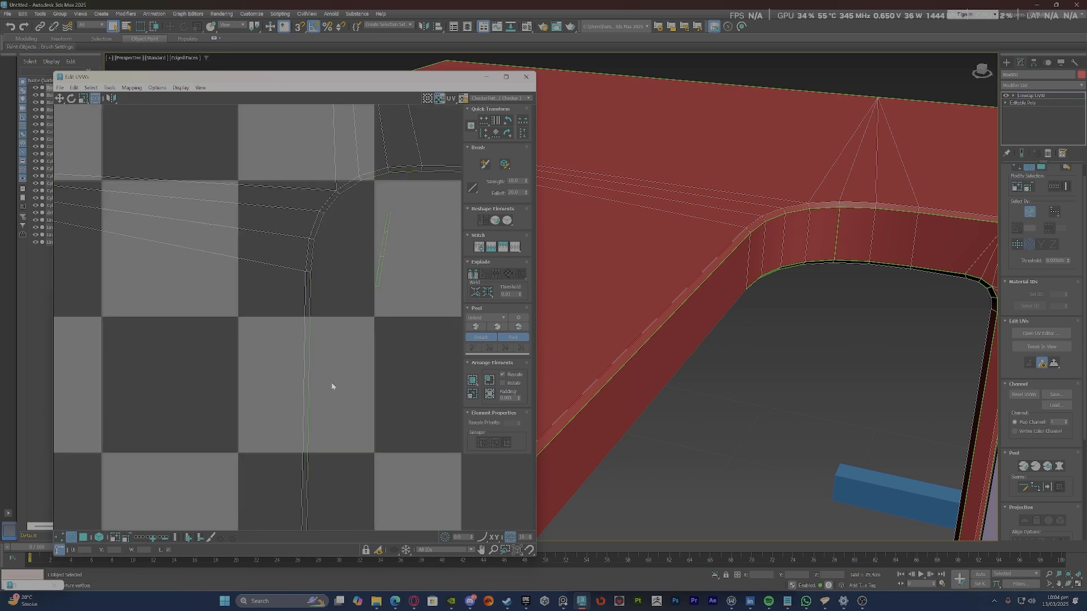
scroll(283, 280, down, 6)
scroll(284, 280, up, 3)
Select the entire desktop UV shell and inspect the matching desk faces and the remaining shells.
key(3)
double_click(389, 206)
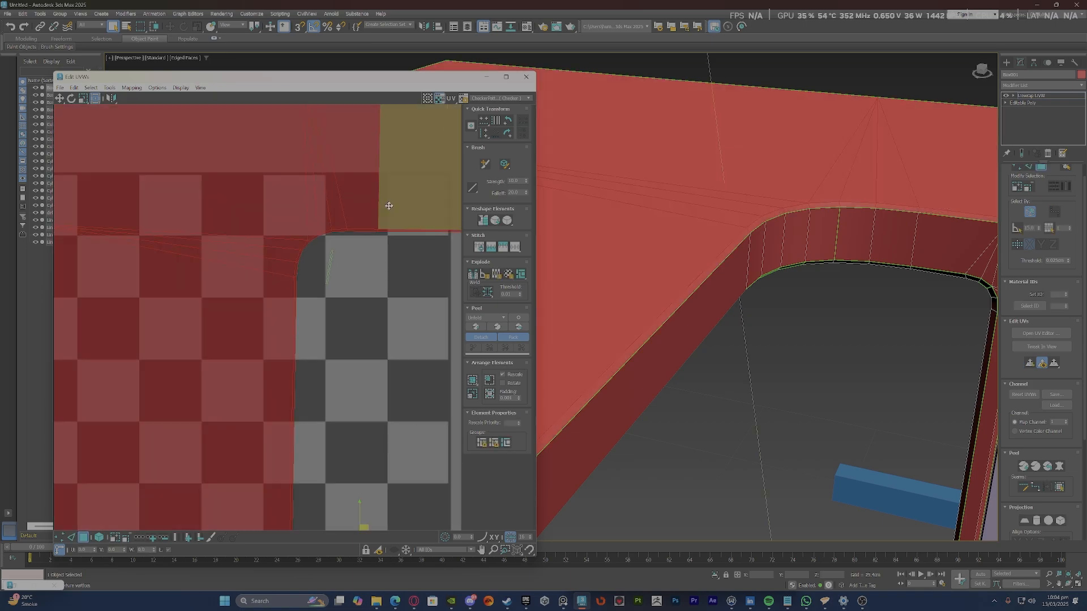
scroll(876, 243, down, 8)
middle_drag(878, 244, 592, 241)
scroll(760, 247, up, 2)
scroll(749, 247, down, 3)
alt+middle_drag(592, 318, 582, 288)
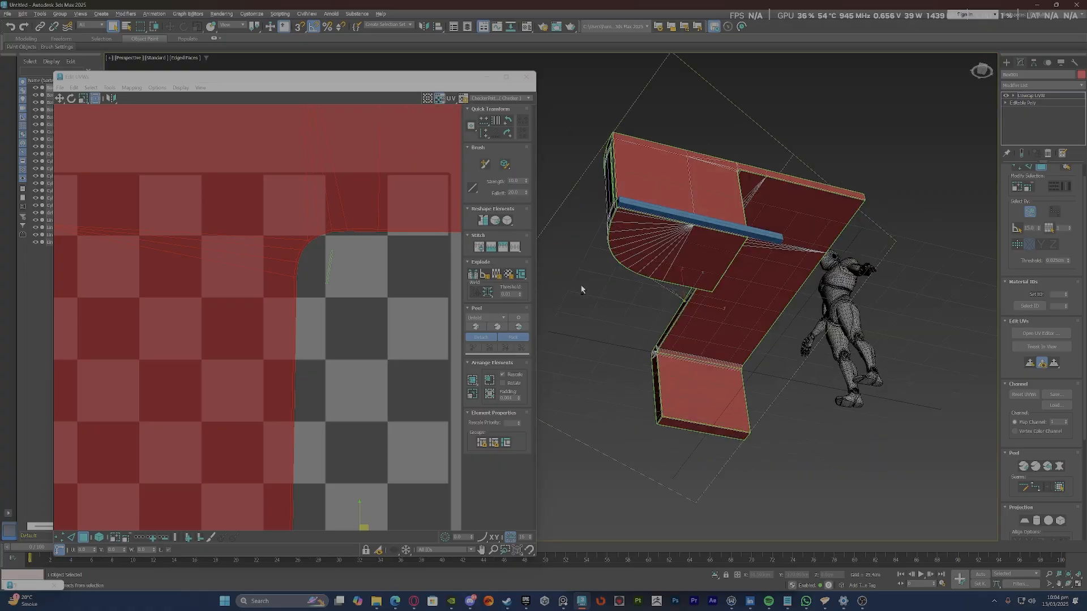
scroll(580, 287, down, 5)
middle_drag(305, 274, 287, 280)
scroll(373, 311, down, 6)
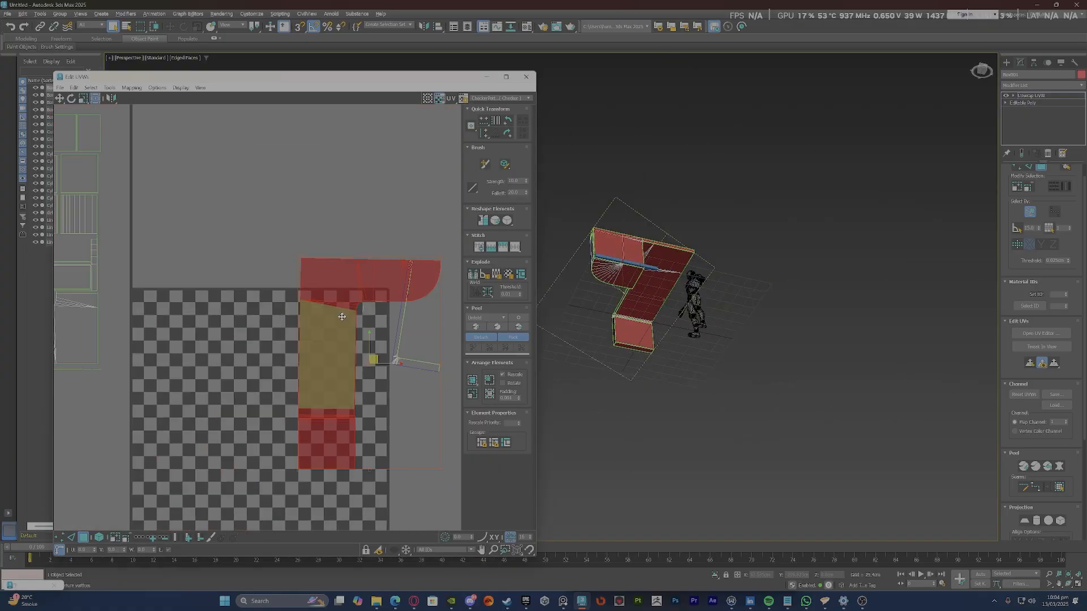
Select the desk's end panel face and move its UV shell to the empty space below the checker tile.
click(633, 342)
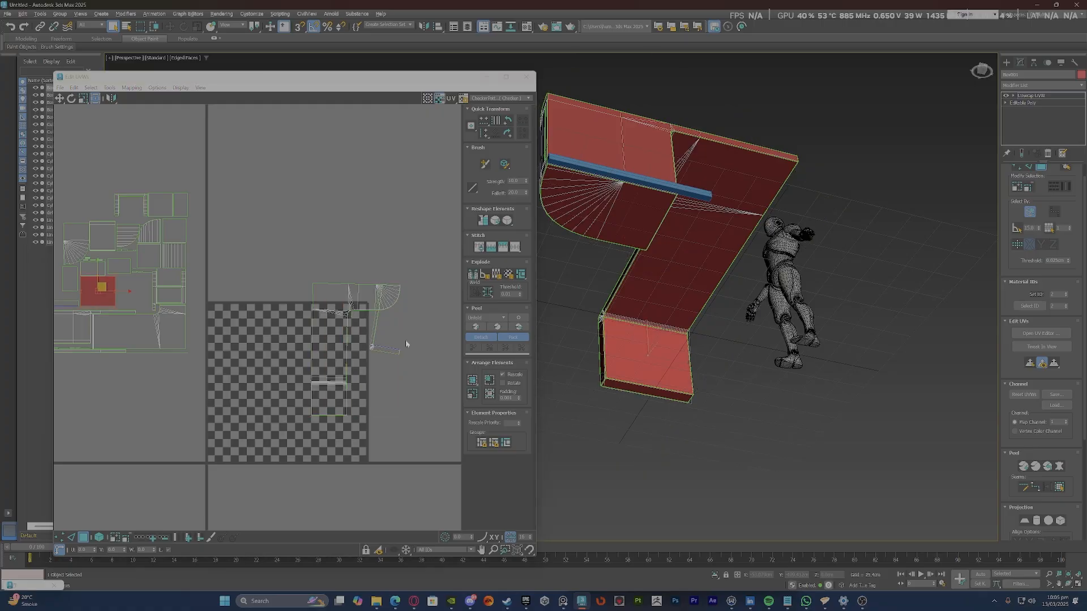
scroll(113, 306, down, 1)
right_click(95, 297)
click(107, 308)
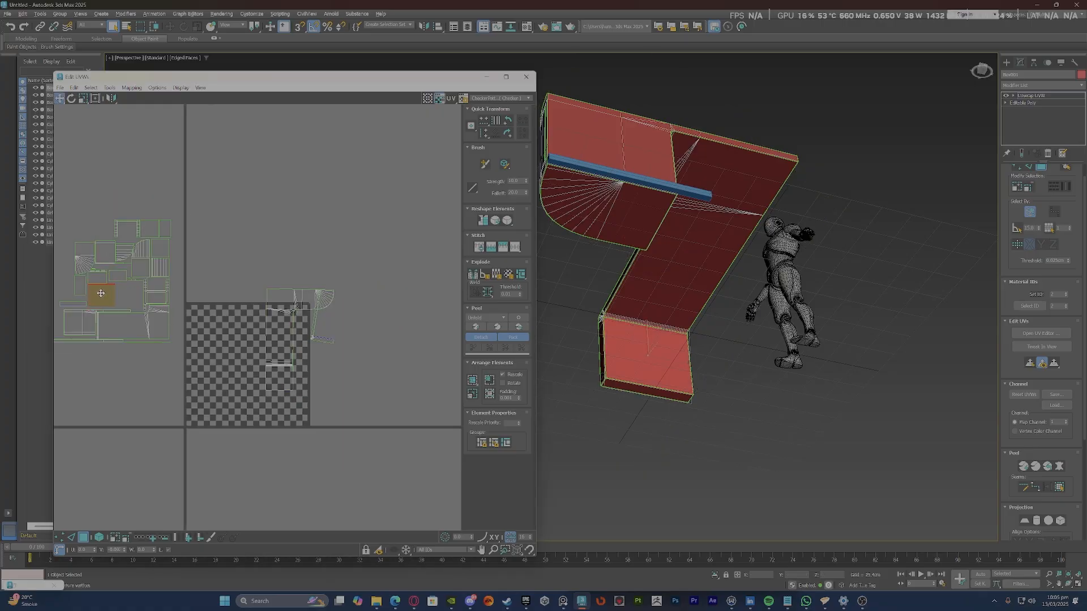
middle_drag(204, 434, 194, 397)
scroll(258, 396, up, 5)
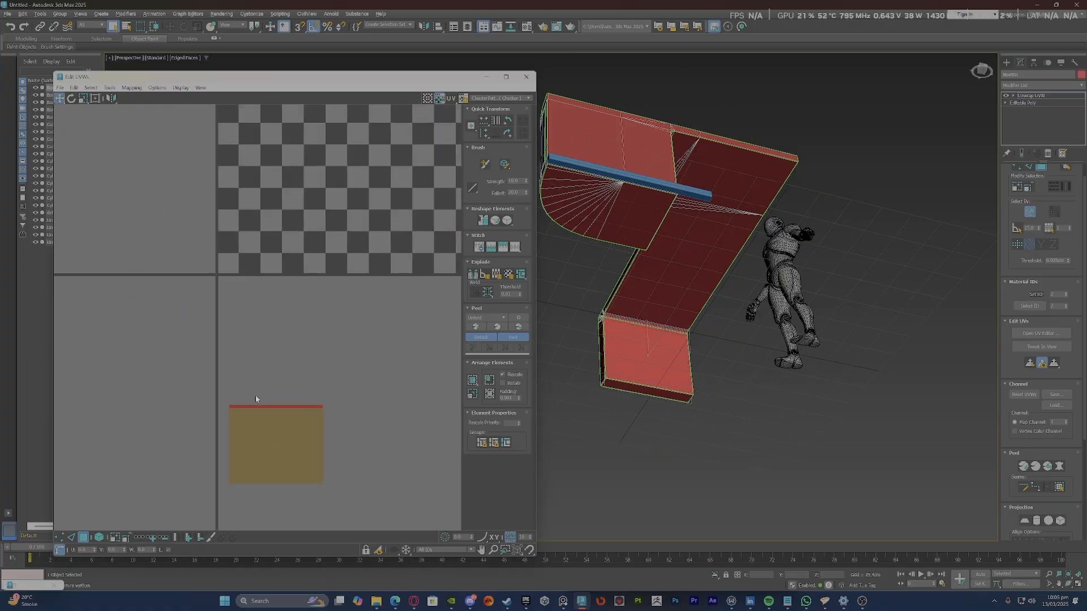
Select the bevelled border edge of the end panel's UV shell and stitch it to the adjoining large desk shell.
click(280, 388)
scroll(632, 295, up, 5)
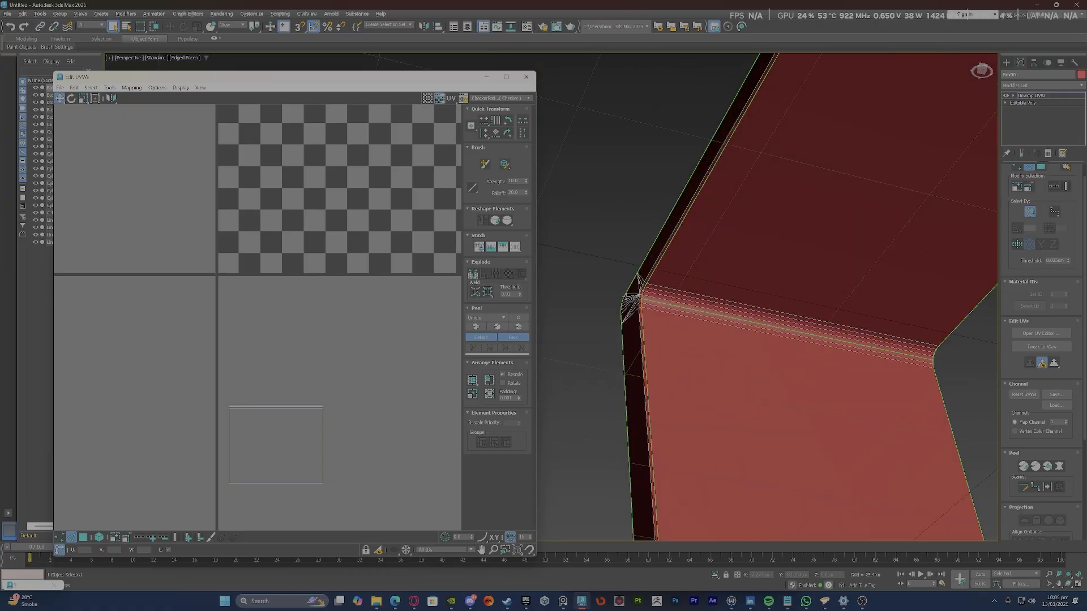
scroll(286, 424, up, 3)
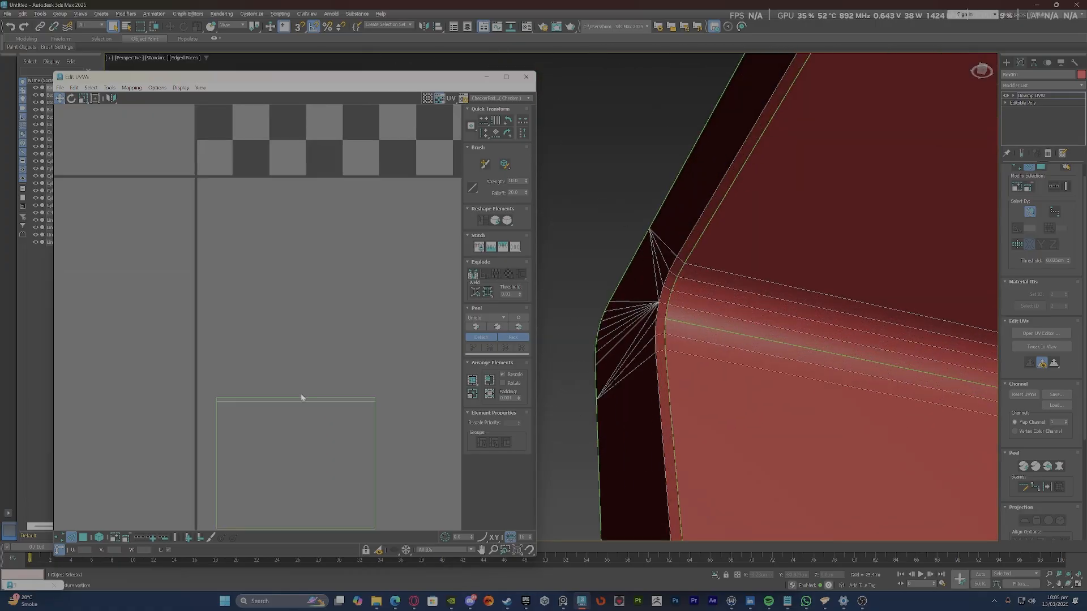
click(303, 397)
right_click(301, 395)
click(288, 439)
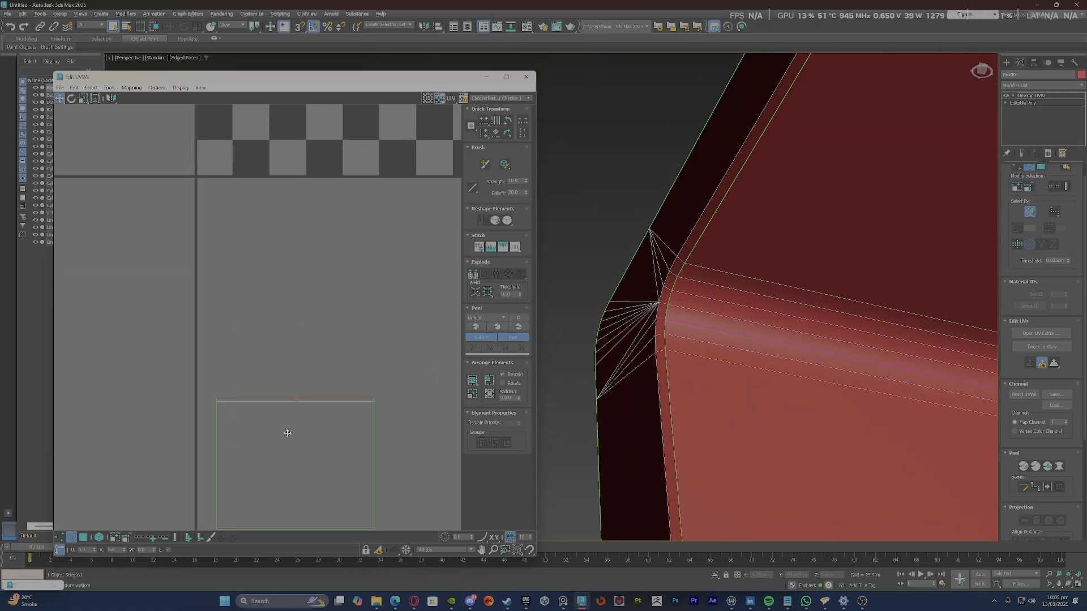
scroll(283, 433, down, 3)
scroll(244, 258, up, 2)
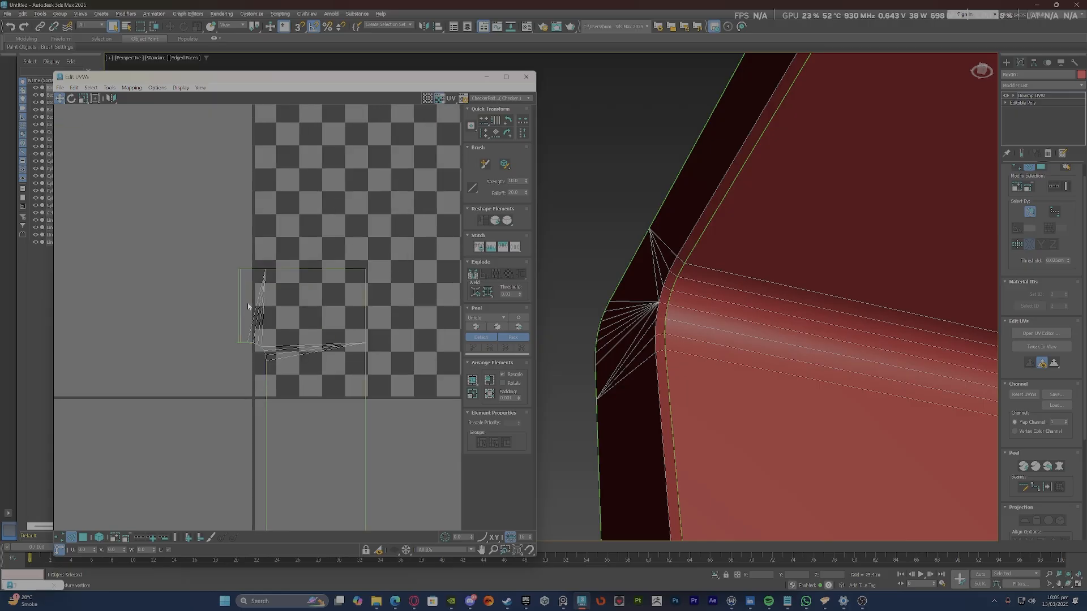
Select the entire newly stitched shell and check which desk faces it covers on the model.
scroll(248, 306, up, 3)
key(3)
click(235, 289)
click(218, 279)
scroll(196, 286, down, 2)
click(293, 299)
double_click(293, 299)
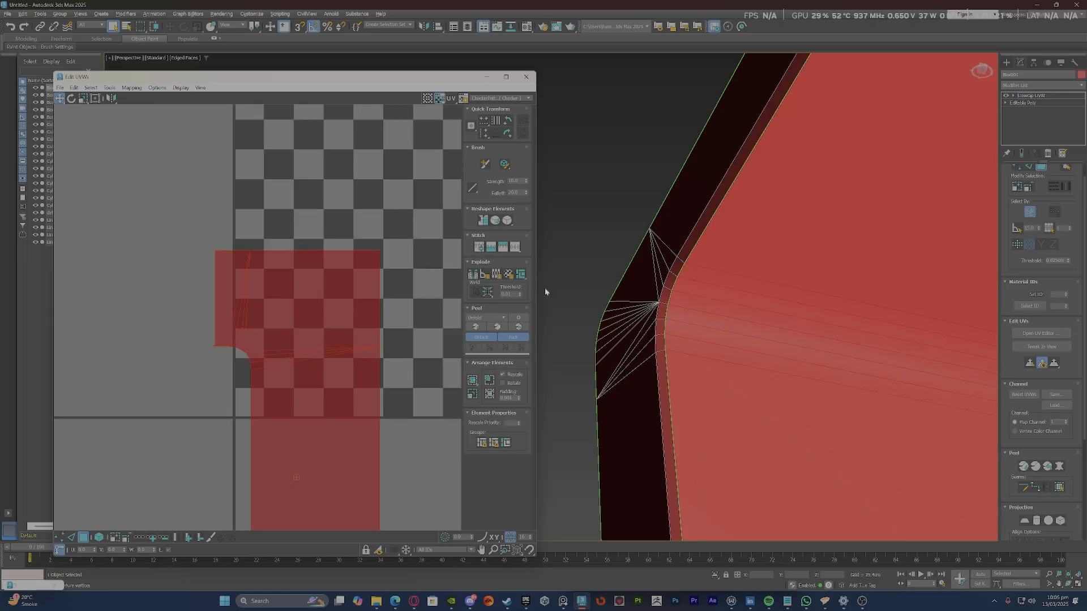
scroll(547, 292, down, 4)
alt+middle_drag(621, 257, 626, 362)
scroll(188, 295, up, 2)
scroll(191, 295, up, 2)
click(229, 291)
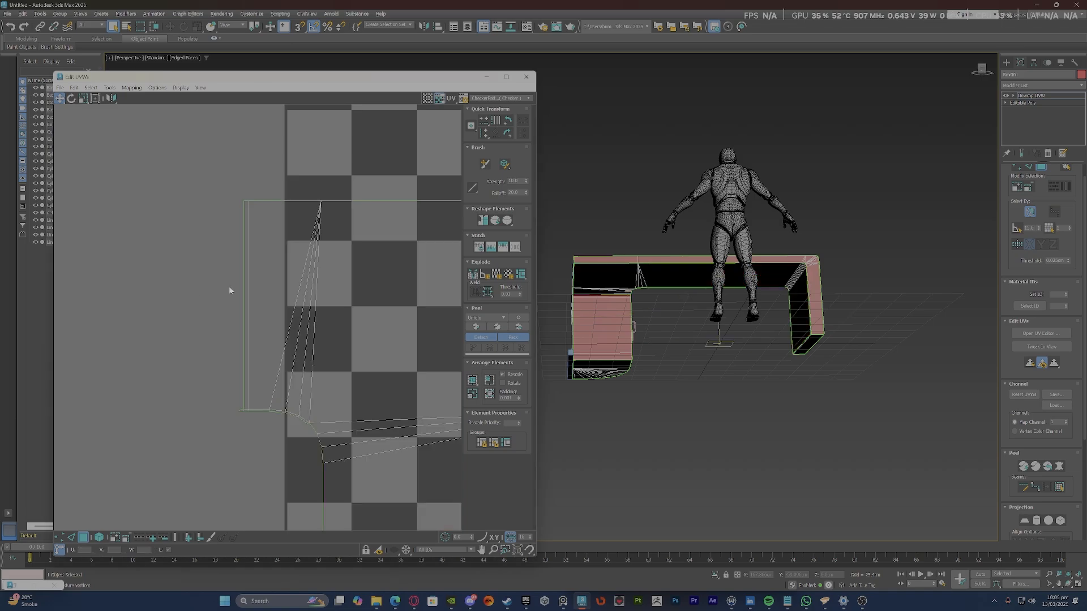
Select the bevel edge at the shell's curved inner corner and stitch it.
scroll(300, 447, up, 6)
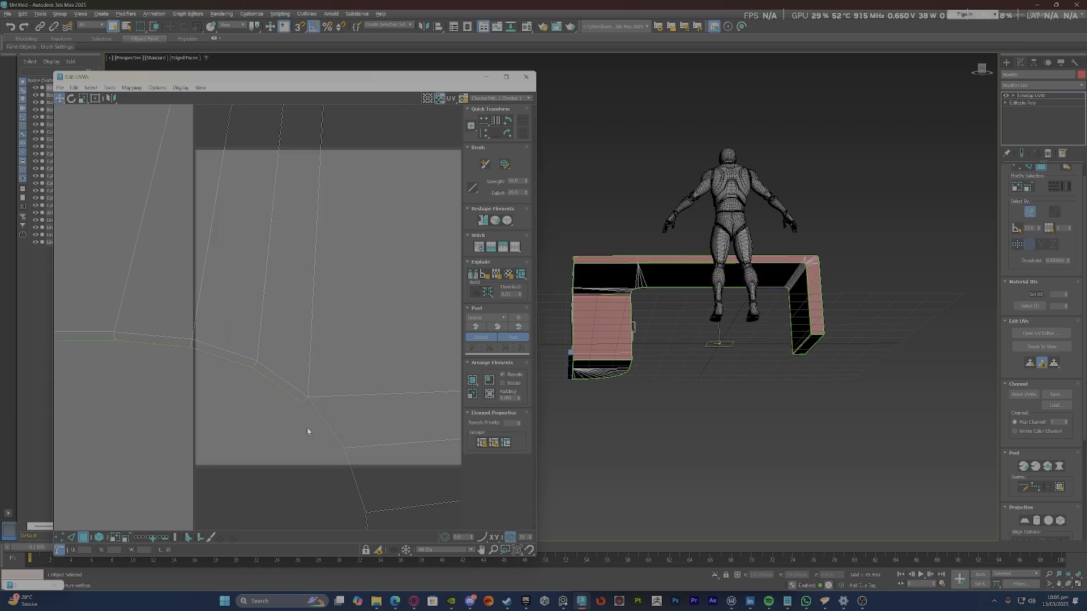
key(1)
click(303, 382)
right_click(303, 382)
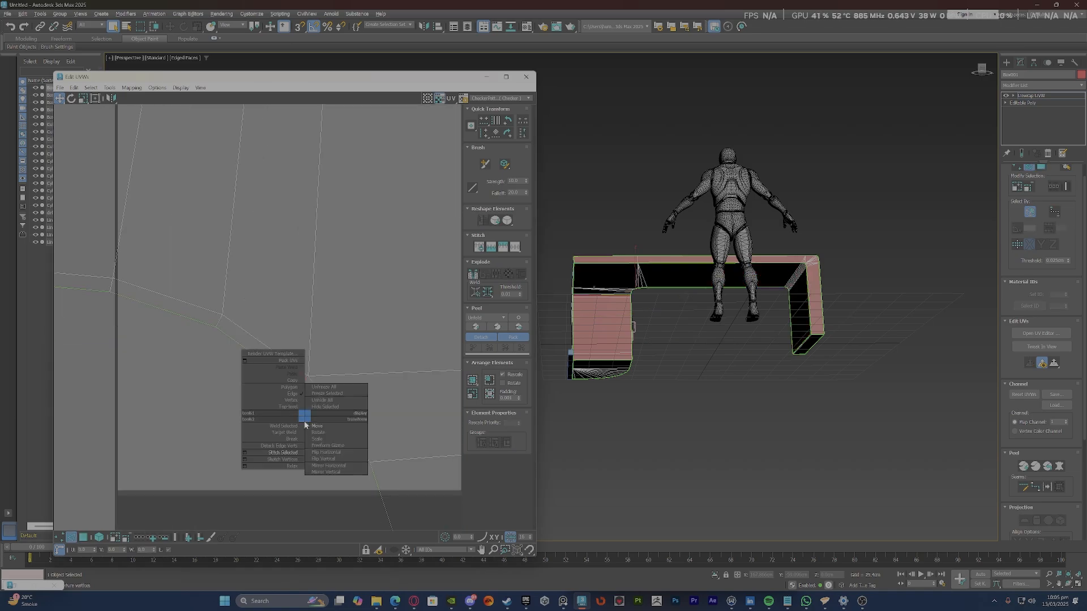
click(287, 455)
scroll(319, 332, down, 5)
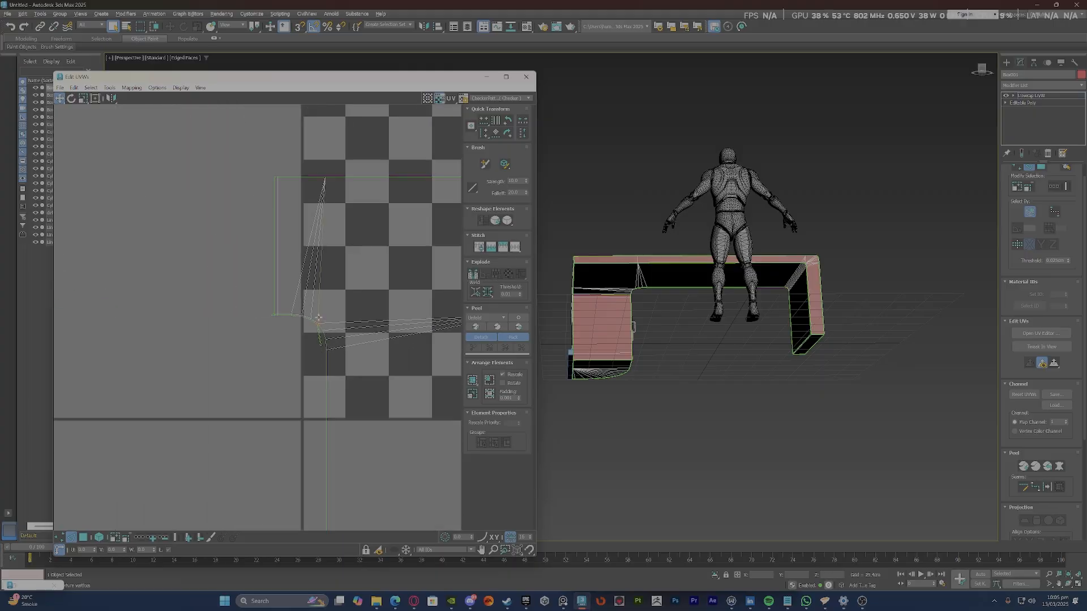
Try to stitch the whole edge loop running through the bevel at the shell's curved corner.
scroll(323, 318, up, 5)
double_click(315, 296)
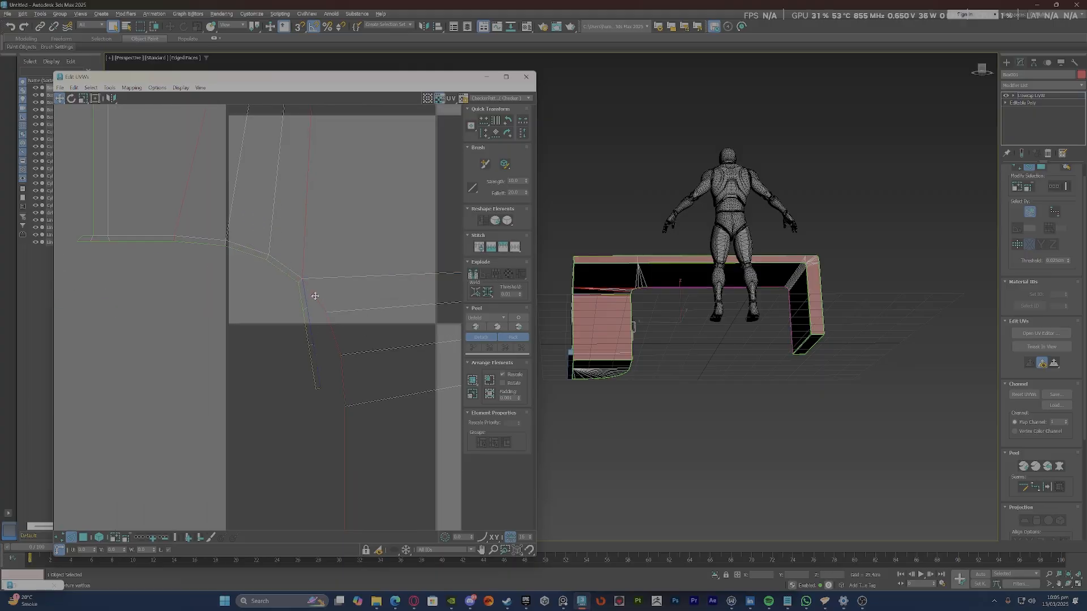
right_click(320, 354)
click(296, 395)
scroll(311, 359, down, 5)
scroll(311, 359, down, 3)
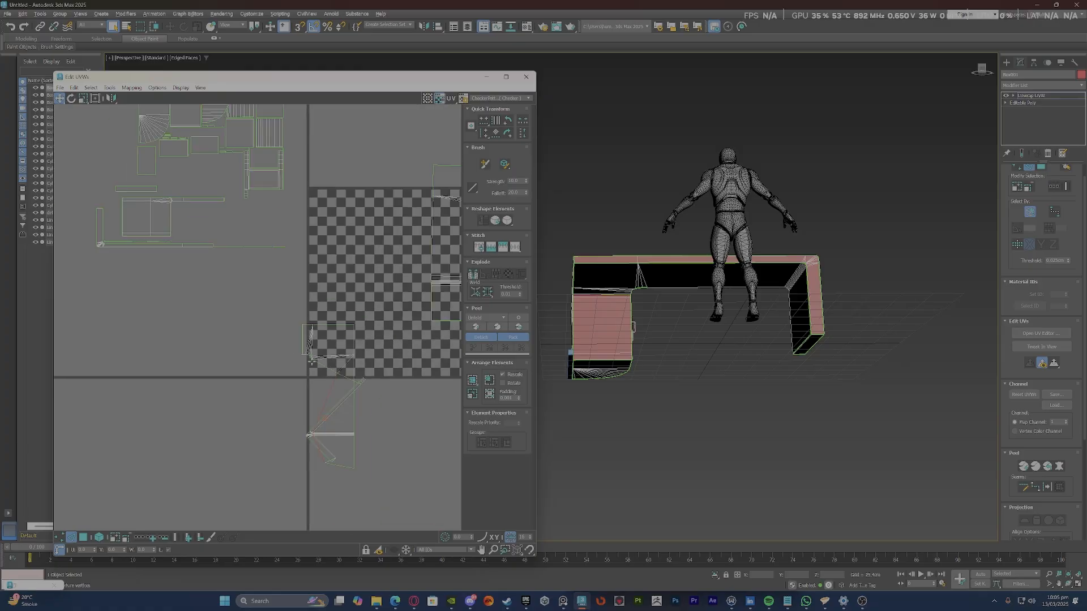
scroll(314, 382, up, 3)
key(ctrl+z)
Select only the bevel strip's edge just below the curved corner and stitch it.
scroll(310, 341, up, 7)
scroll(315, 330, up, 4)
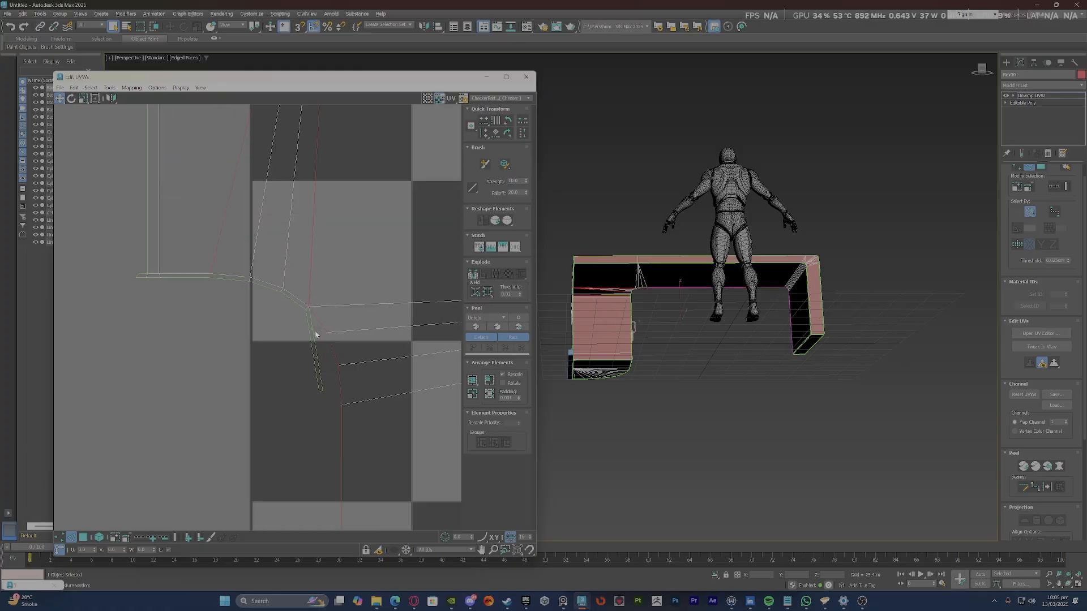
click(315, 330)
scroll(309, 323, up, 2)
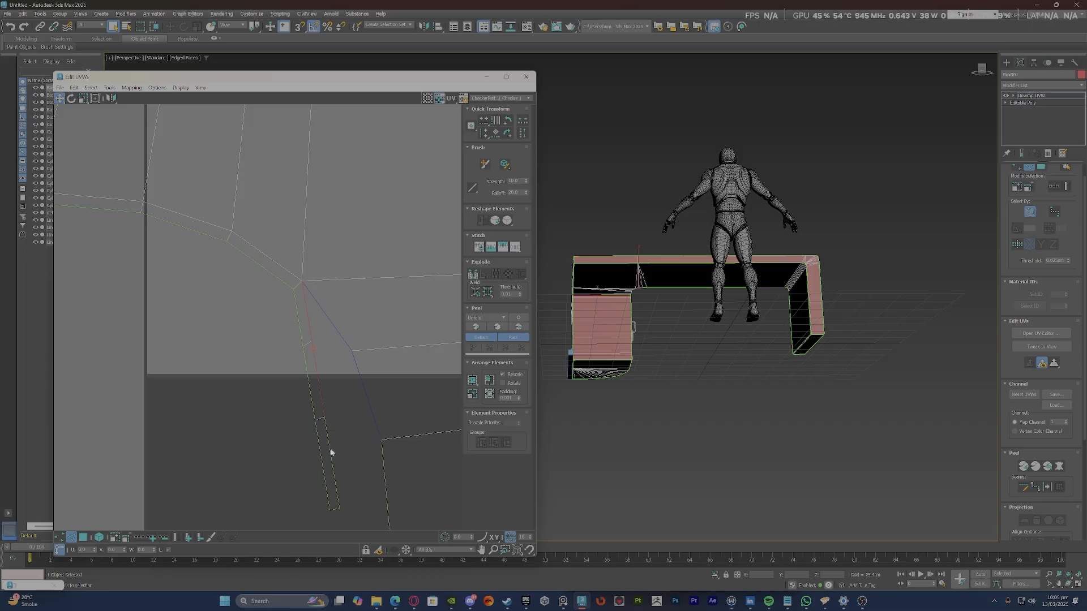
right_click(260, 415)
click(246, 443)
scroll(266, 385, down, 10)
Select the entire stitched shell and relax it to smooth the curved corner.
click(287, 321)
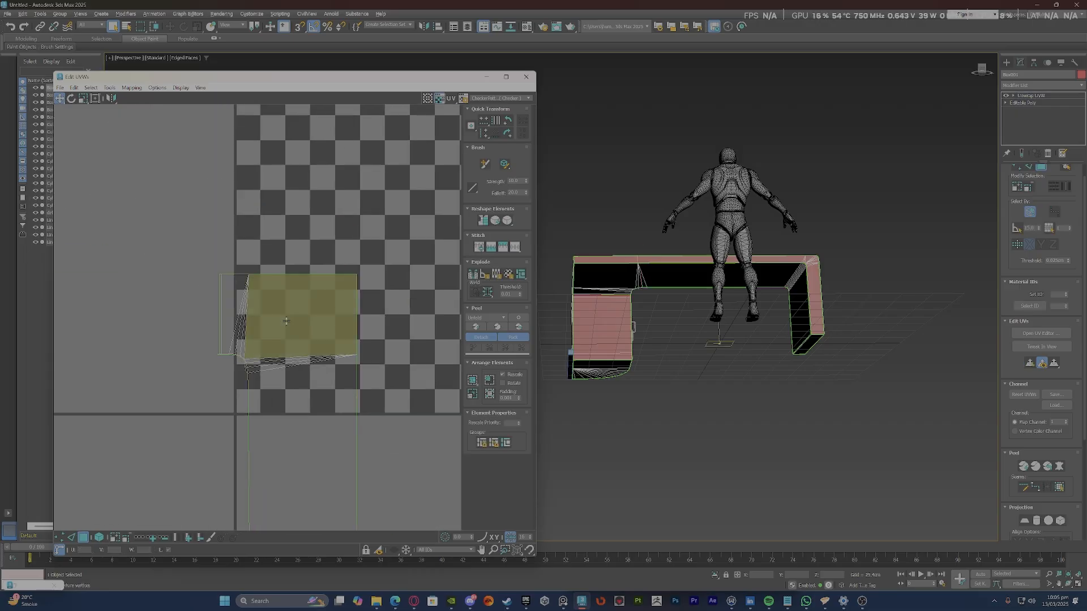
click(287, 321)
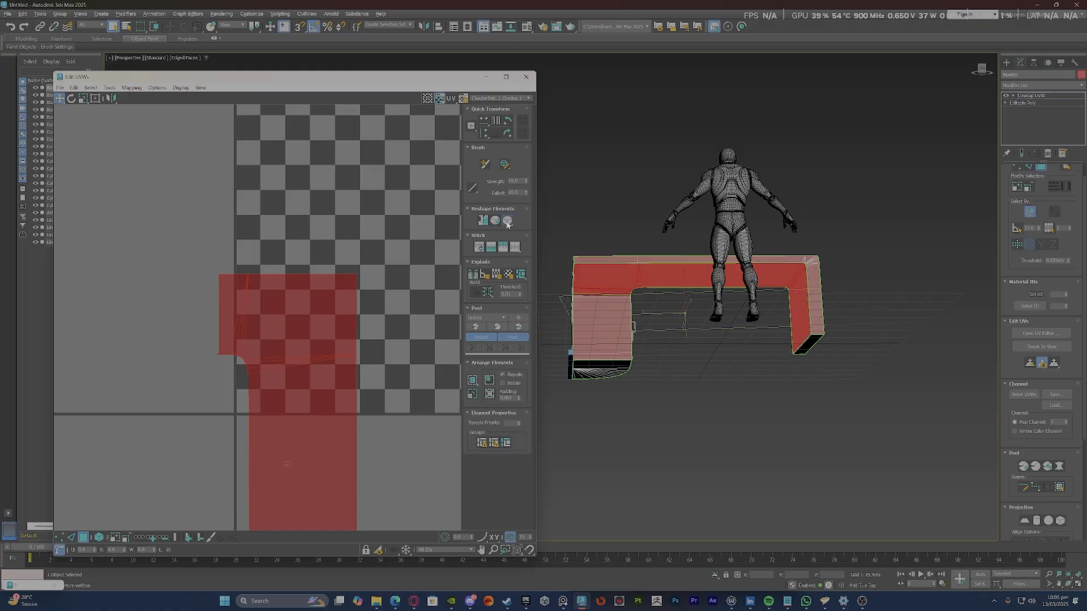
scroll(288, 379, up, 10)
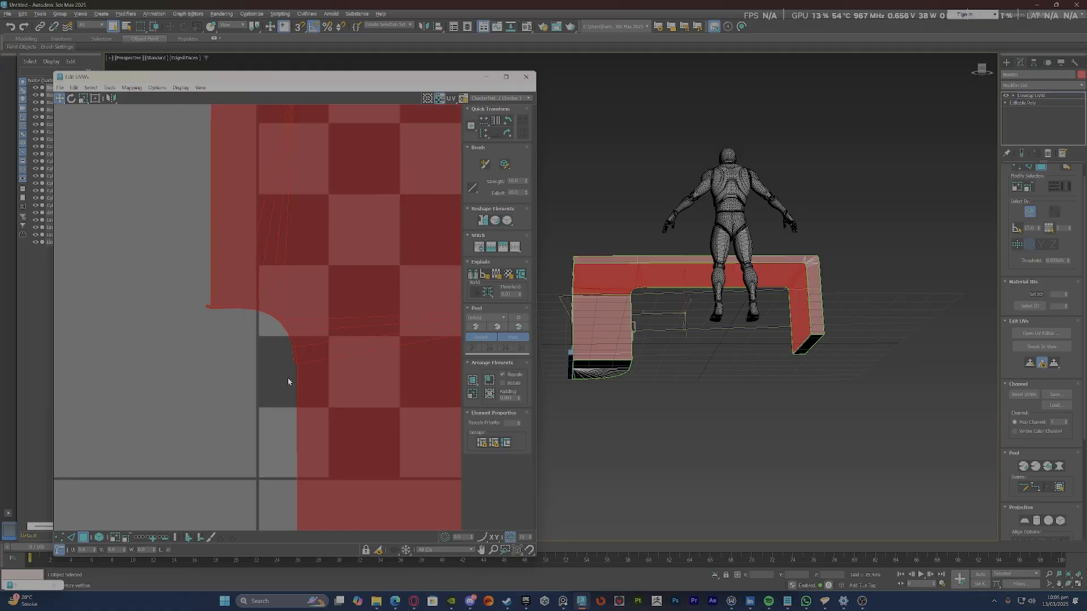
Select the short end edge of the bevel strip below the curved corner and stitch it to its neighbouring shell.
click(298, 358)
key(2)
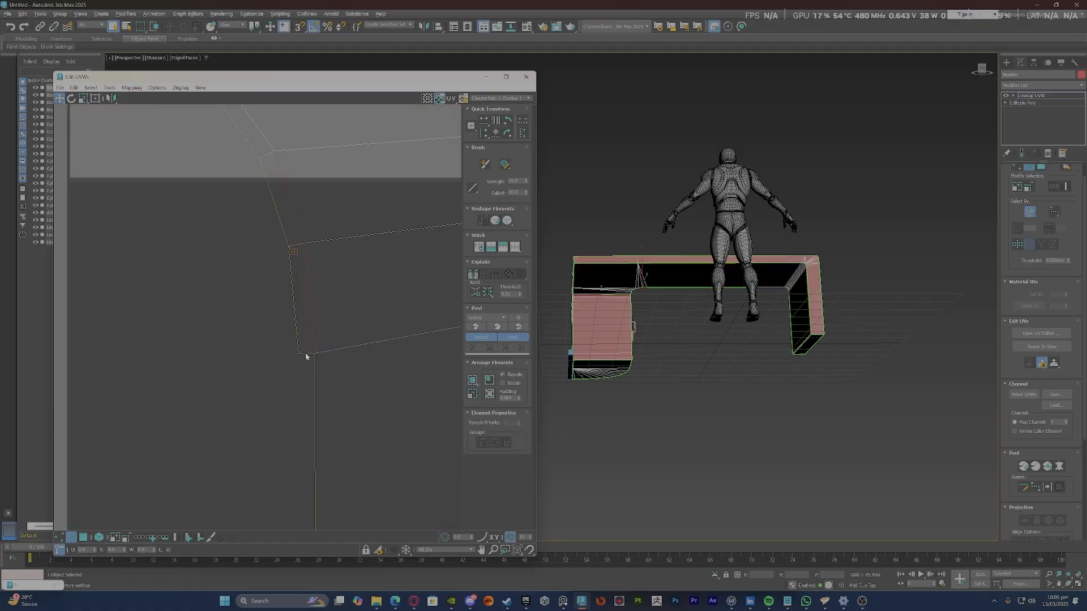
key(2)
scroll(305, 356, down, 5)
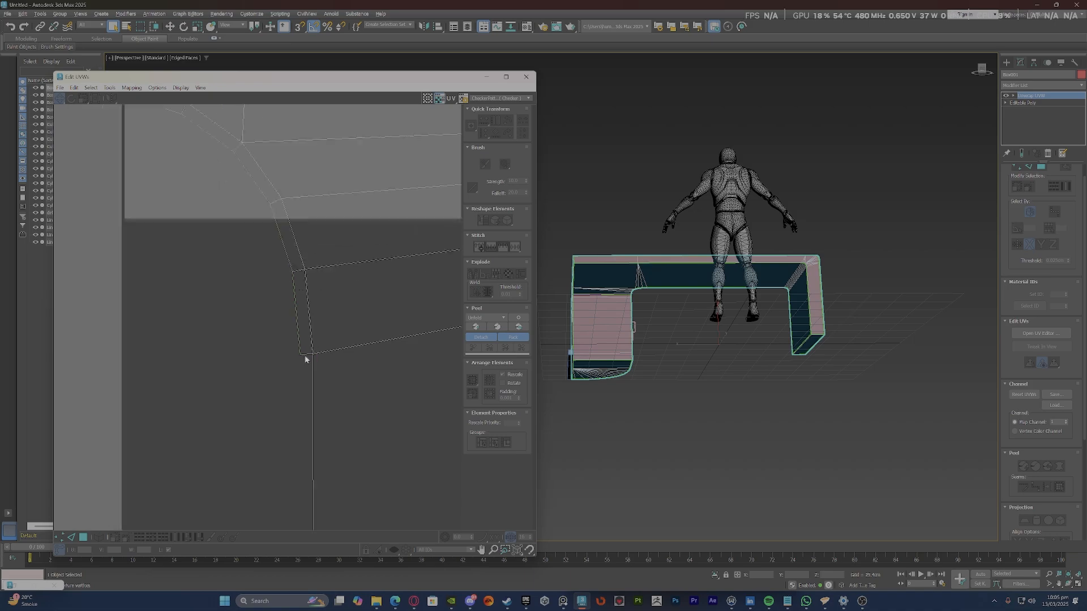
scroll(306, 345, up, 4)
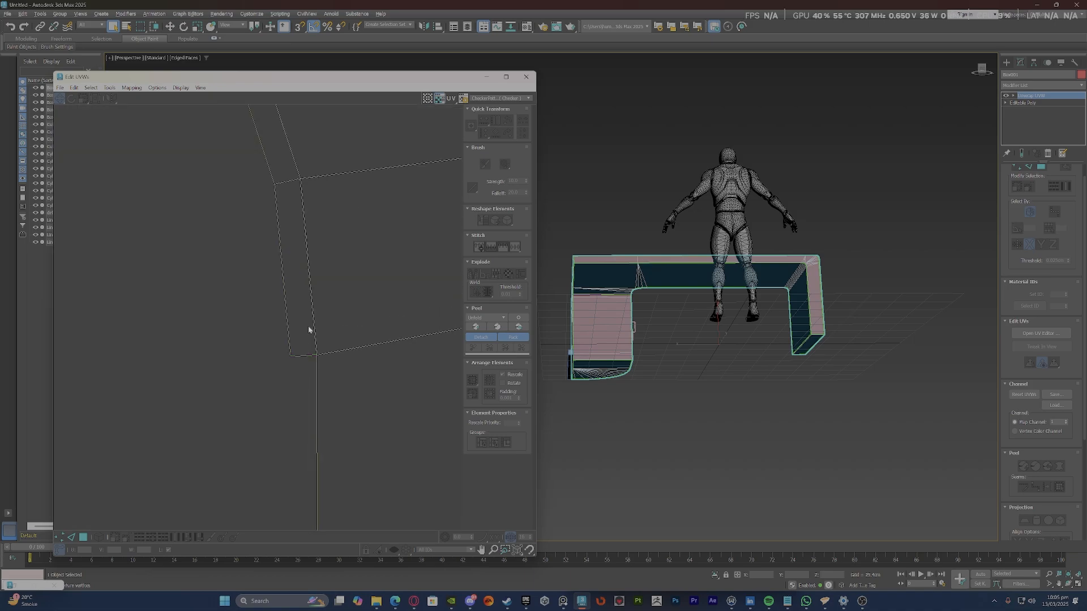
scroll(298, 369, up, 2)
key(1)
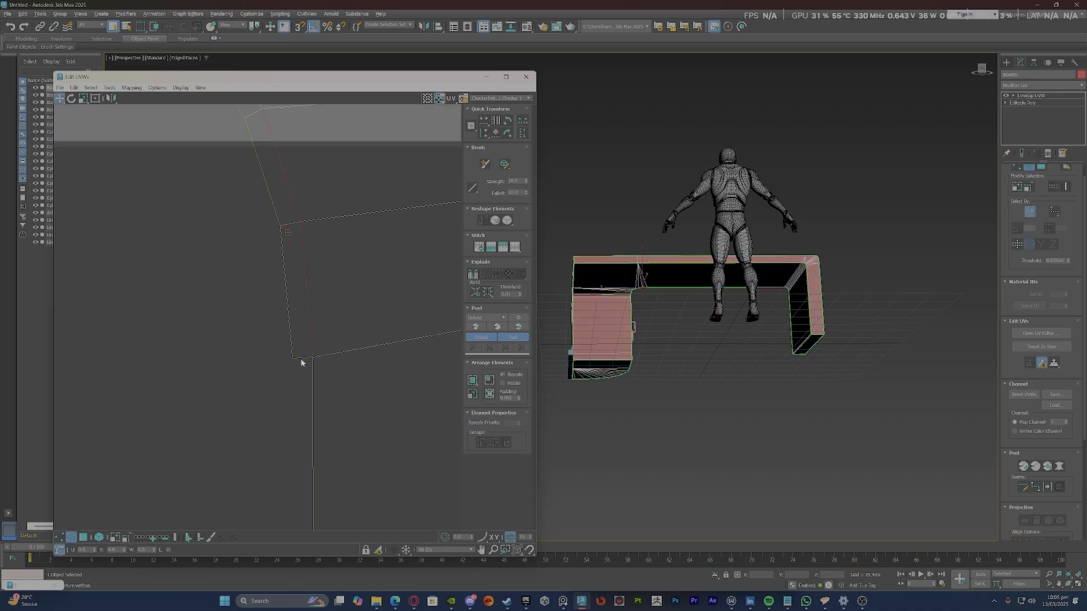
click(302, 358)
right_click(303, 359)
click(226, 418)
scroll(266, 345, down, 3)
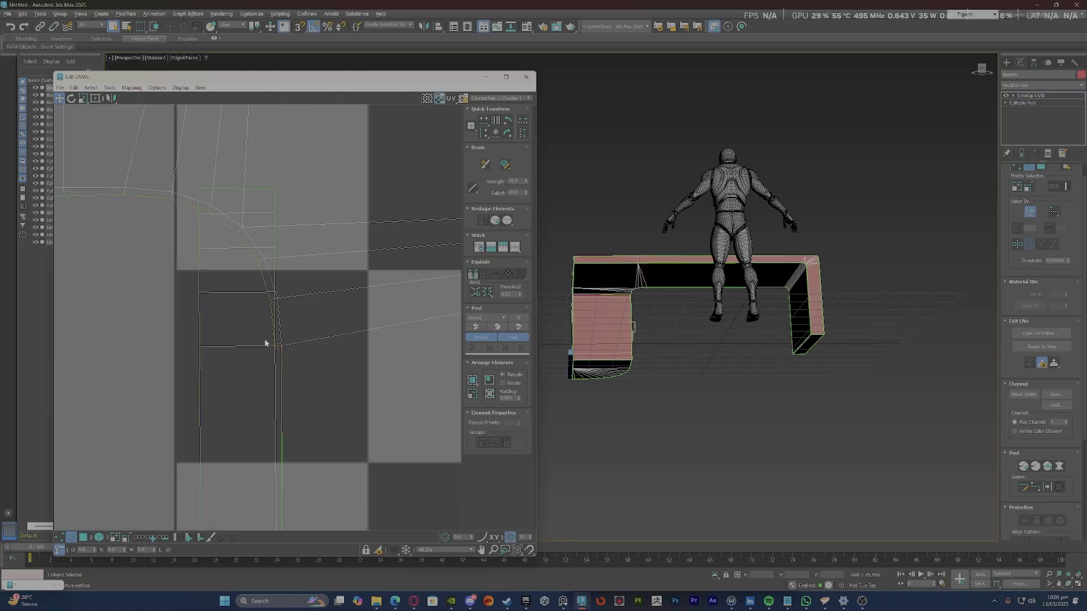
scroll(201, 263, up, 3)
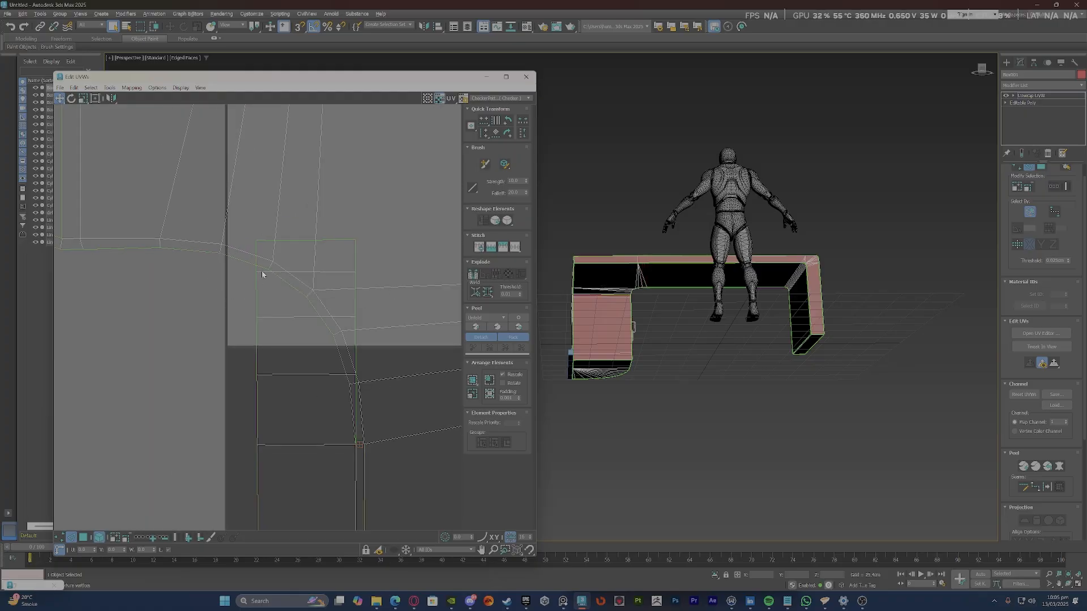
Select the loop of bevel strip faces overlapping the shell's curved corner.
key(3)
click(256, 307)
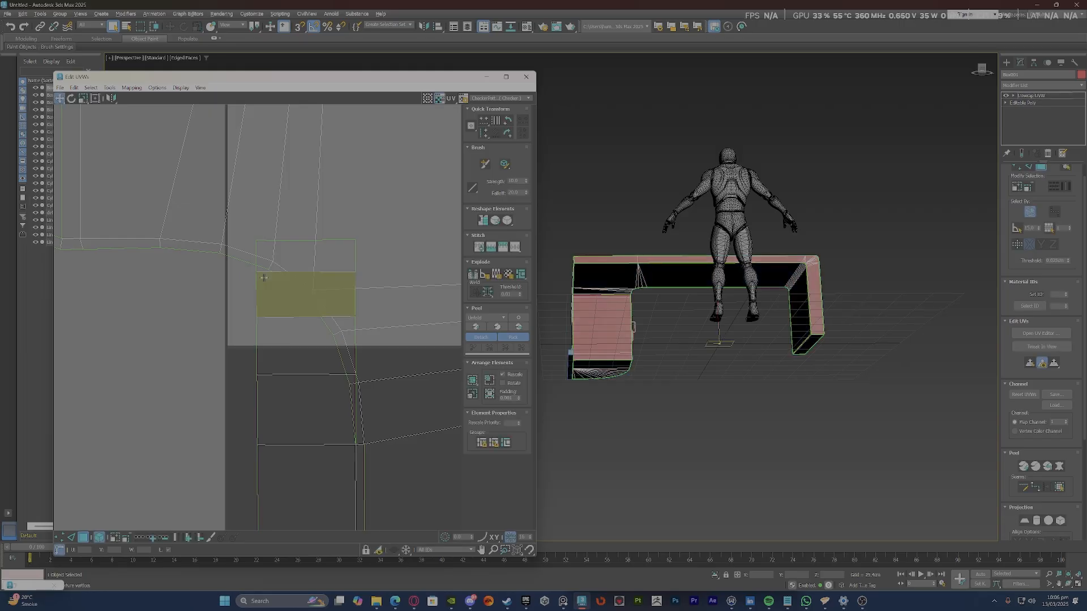
double_click(269, 306)
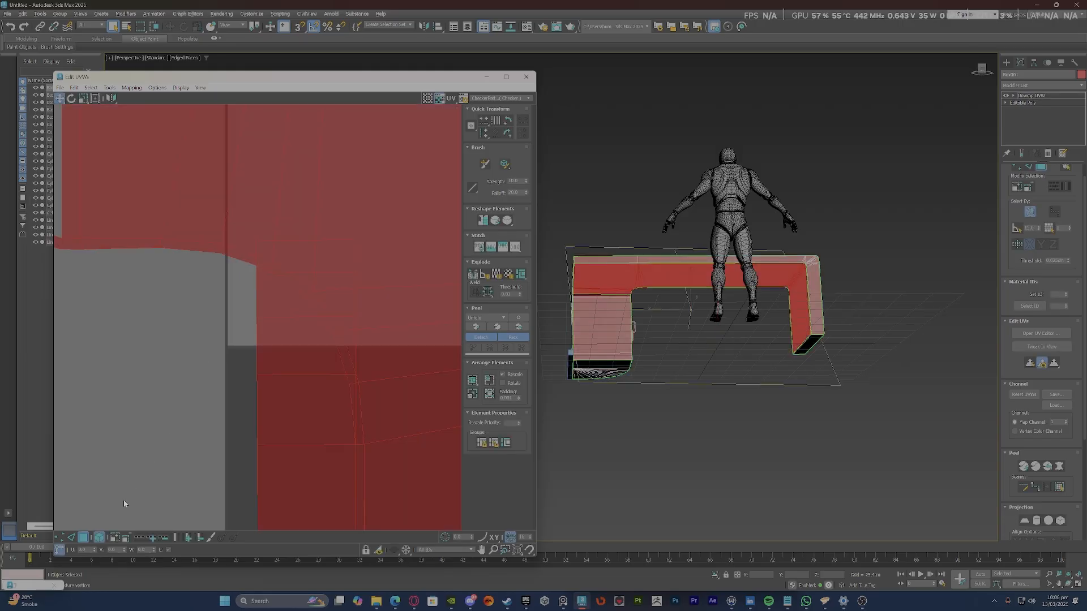
click(175, 311)
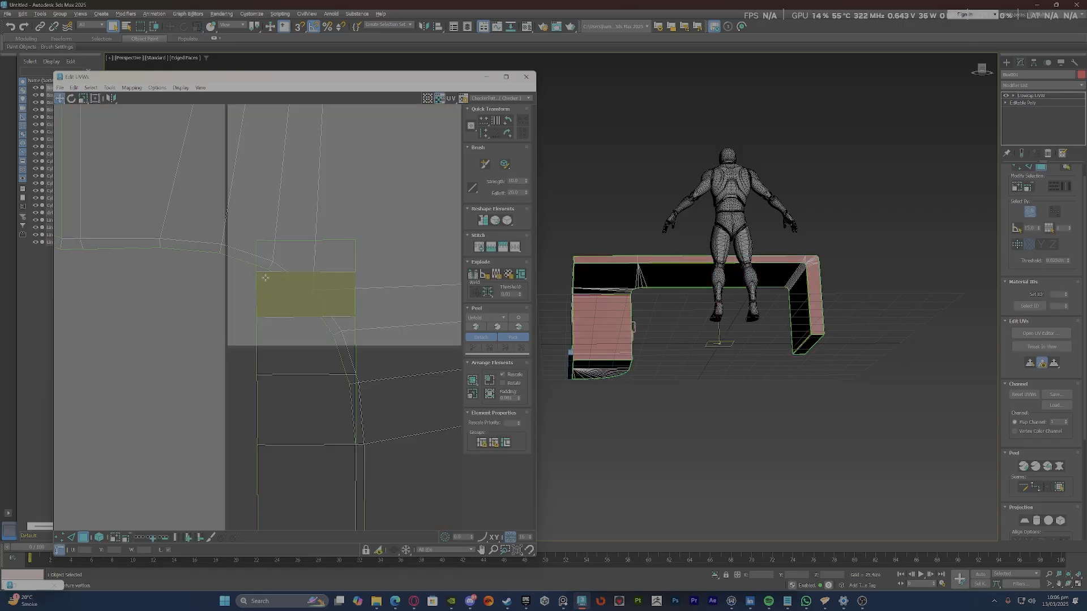
click(259, 270)
shift+click(267, 301)
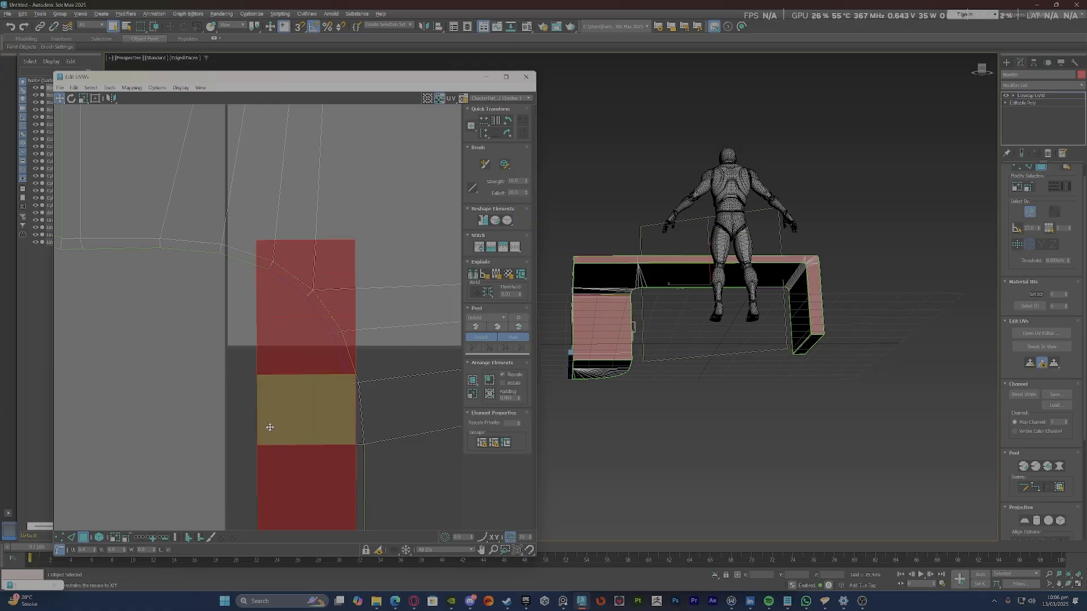
Extend the face selection through the strip's lower corner, the horizontal strip and its narrow end face, leaving out the large overlapping panel.
scroll(283, 281, down, 4)
scroll(283, 282, down, 5)
scroll(279, 462, up, 5)
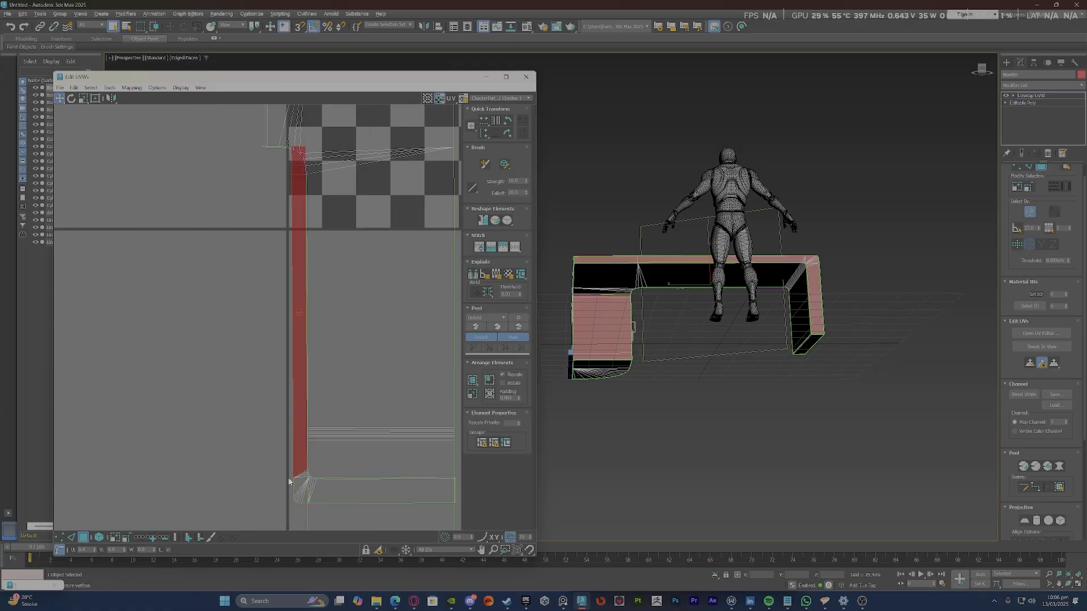
middle_drag(269, 417, 204, 451)
scroll(238, 485, up, 2)
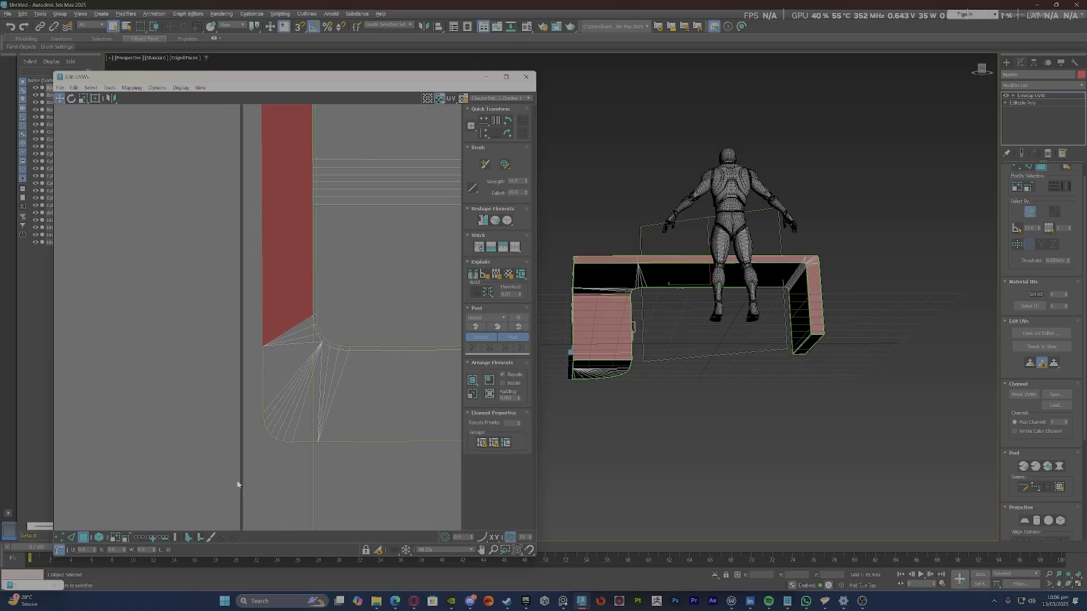
ctrl+click(300, 342)
scroll(134, 427, down, 3)
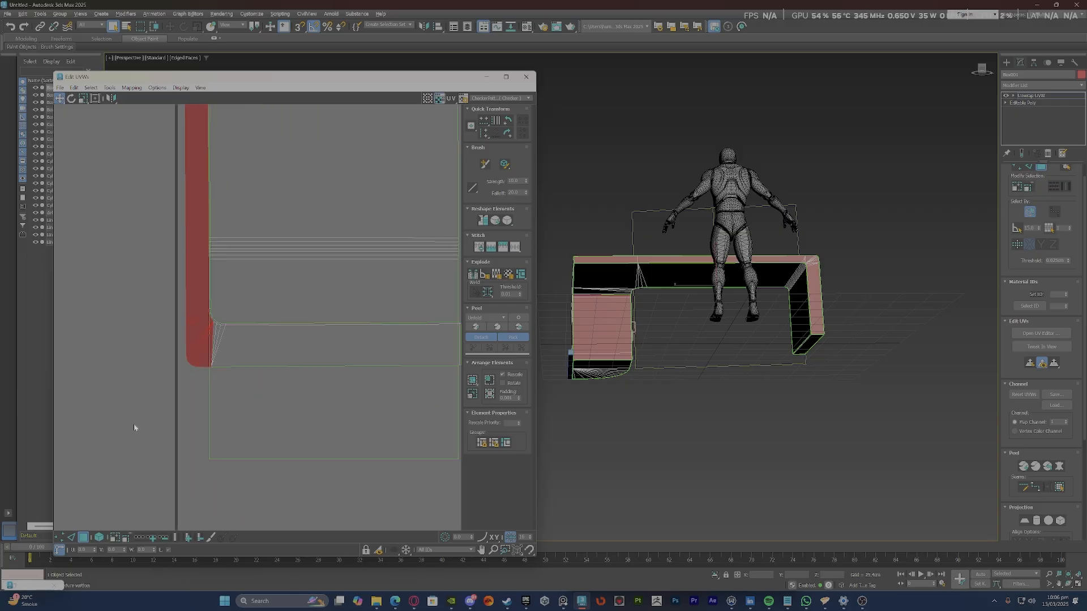
ctrl+click(285, 354)
scroll(227, 392, down, 2)
alt+click(318, 415)
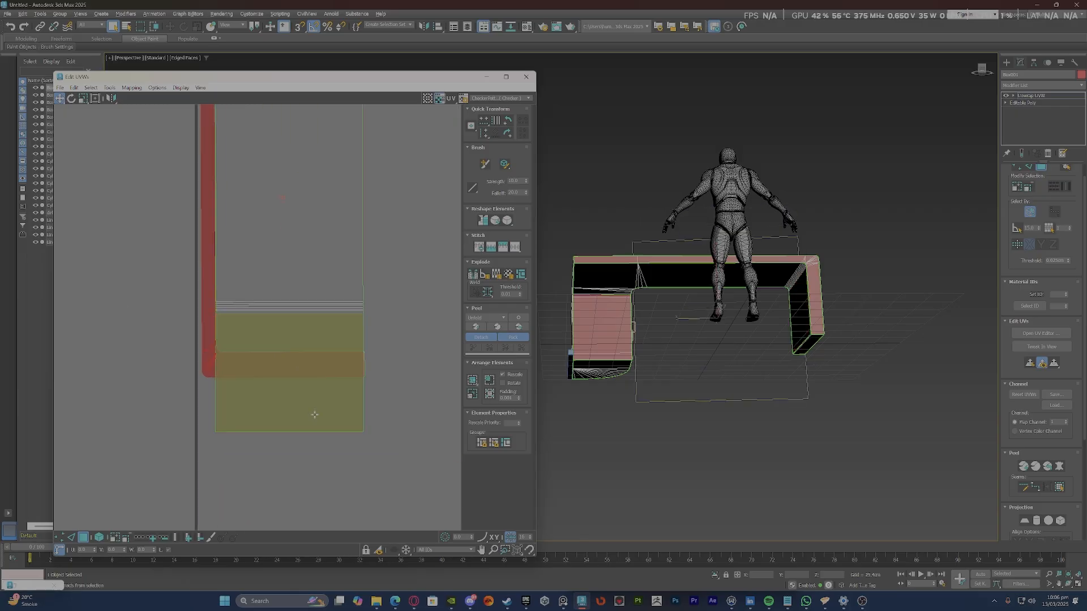
scroll(378, 355, up, 3)
scroll(363, 374, up, 3)
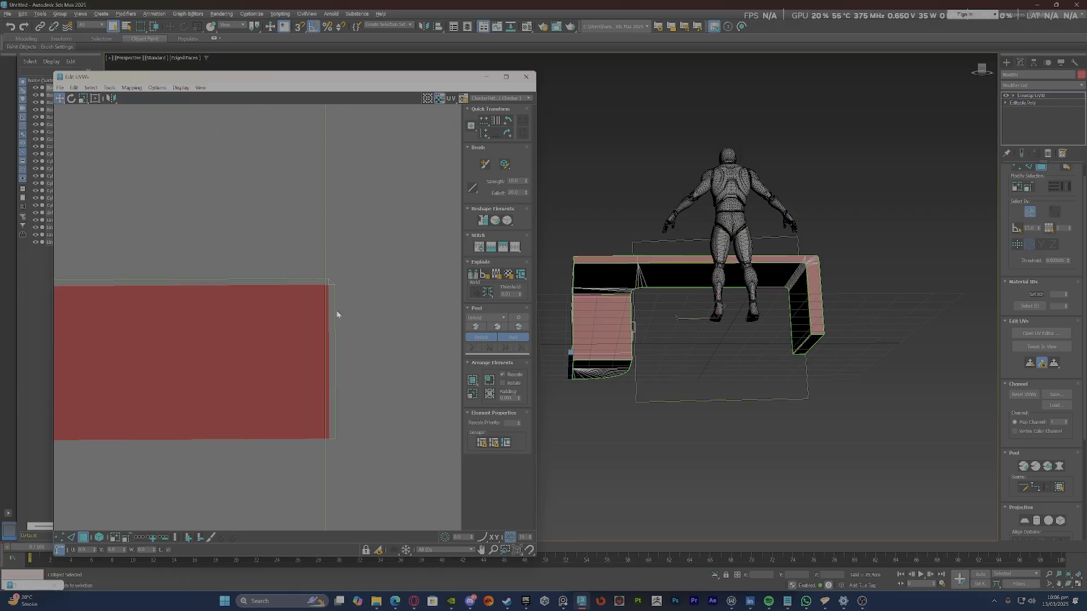
ctrl+click(333, 299)
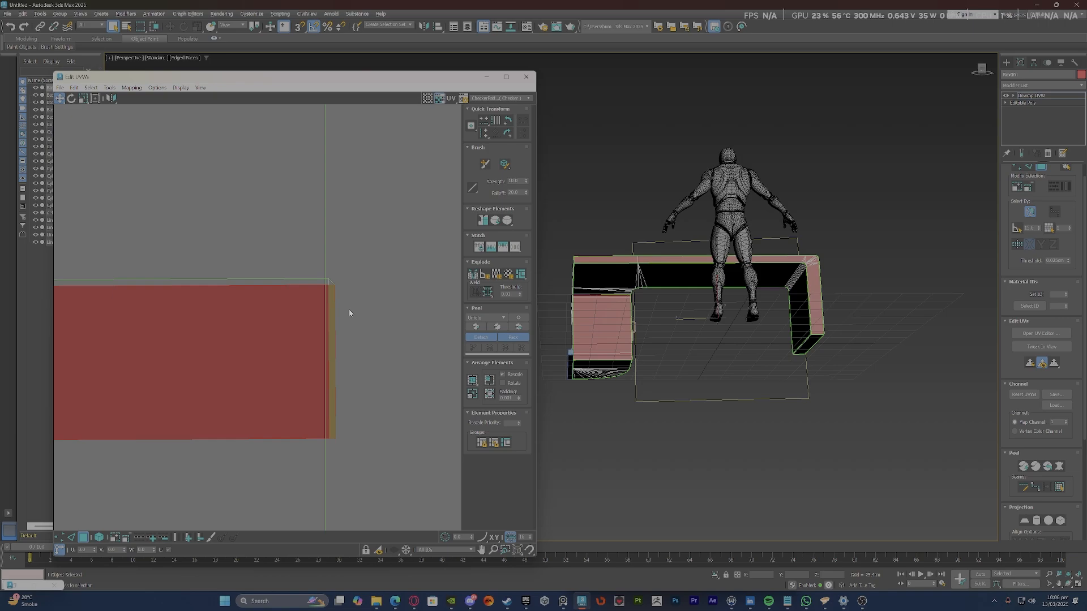
scroll(348, 310, down, 5)
Separate the selected L-shaped strip from the shell and move it clear of the other UVs.
right_click(145, 288)
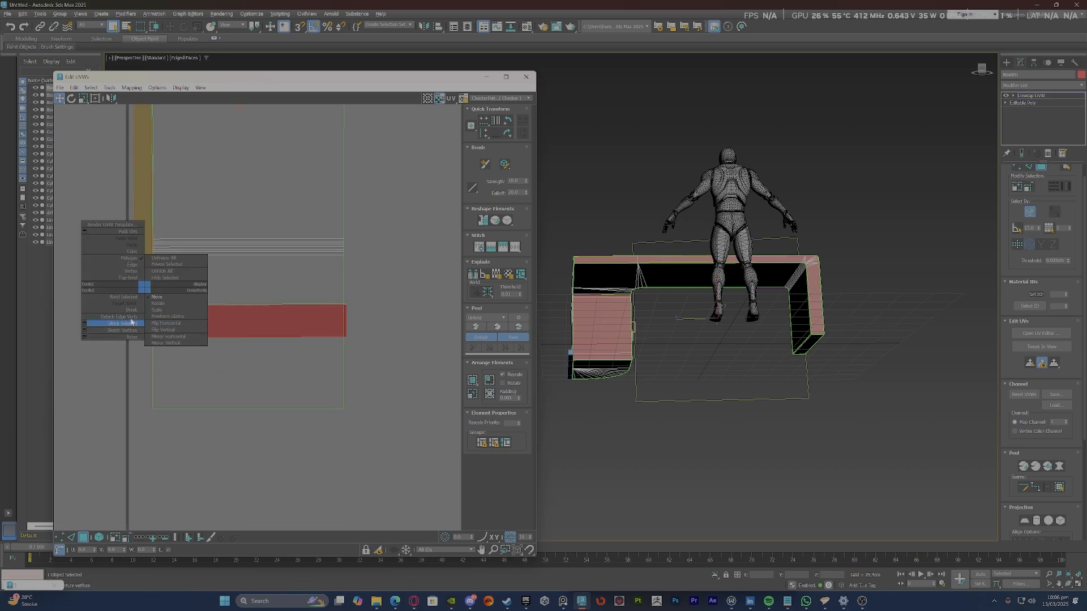
click(123, 323)
drag(137, 298, 2, 382)
scroll(170, 335, down, 4)
middle_drag(220, 341, 359, 345)
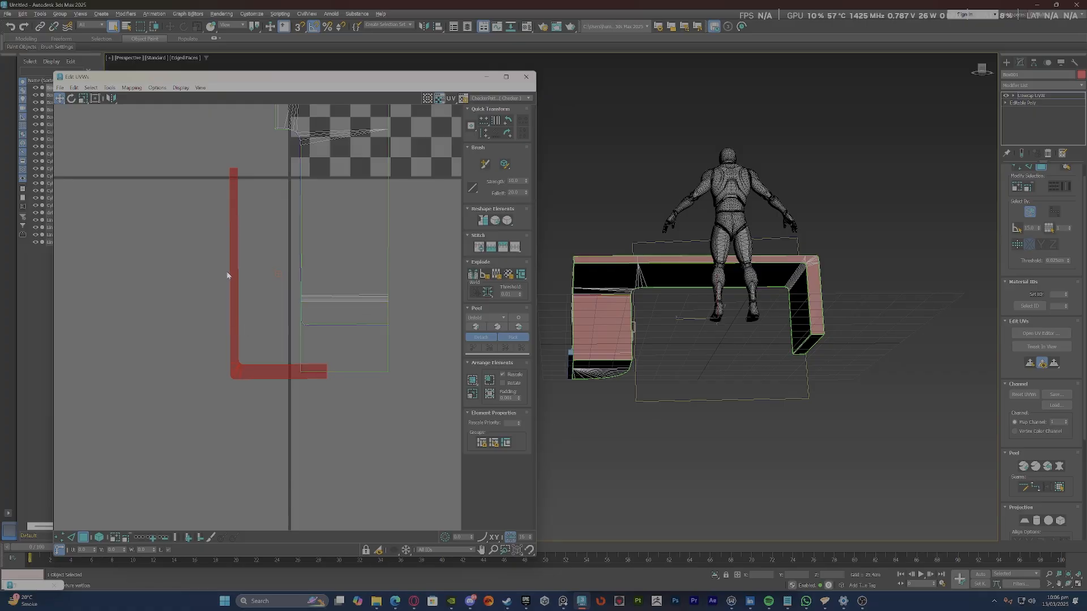
drag(233, 276, 98, 310)
Select the long straight edge just below the shell's curved bevel corner and stitch it to its neighbour.
scroll(296, 151, up, 5)
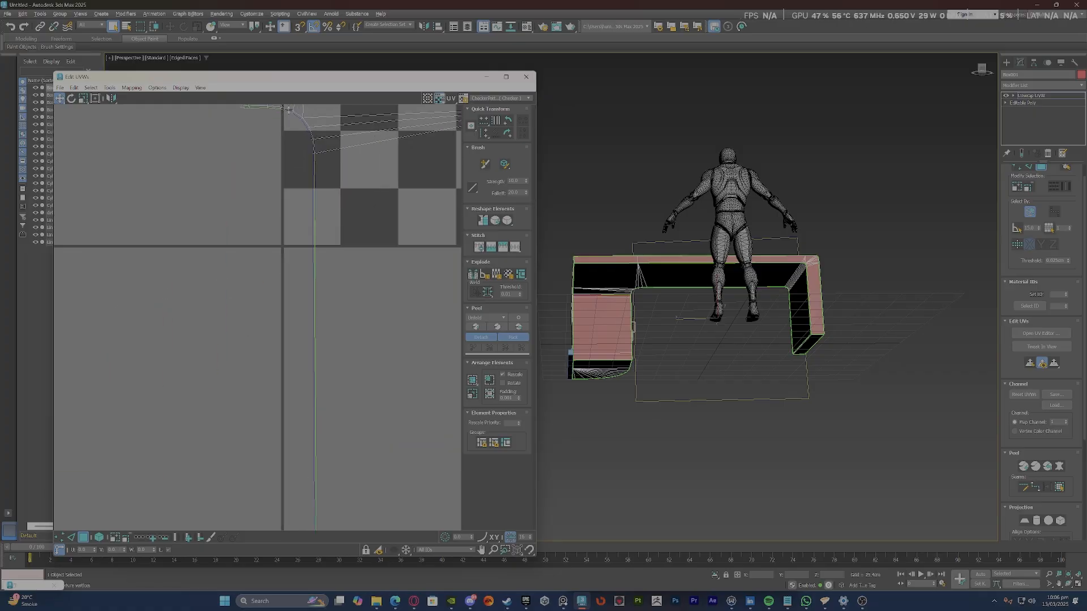
scroll(300, 116, up, 5)
middle_drag(329, 164, 336, 229)
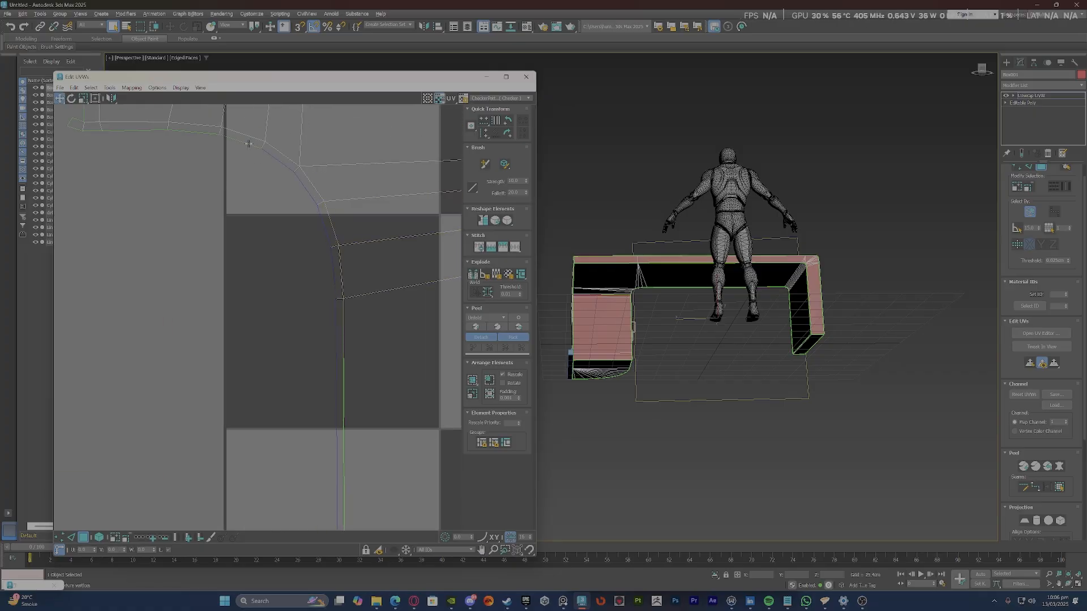
scroll(249, 142, up, 3)
key(2)
scroll(280, 243, down, 2)
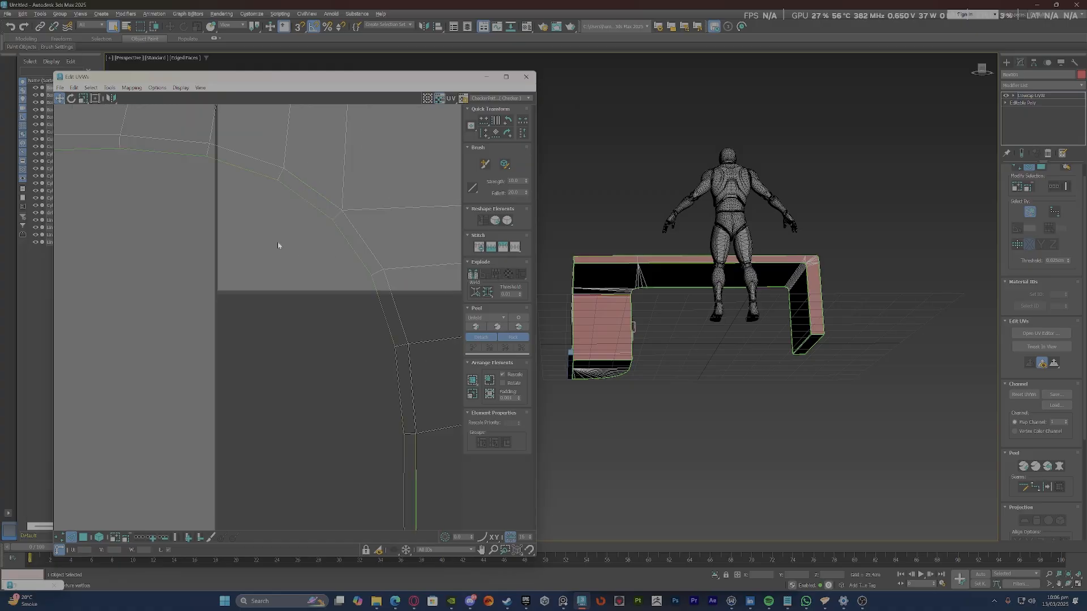
scroll(386, 387, up, 5)
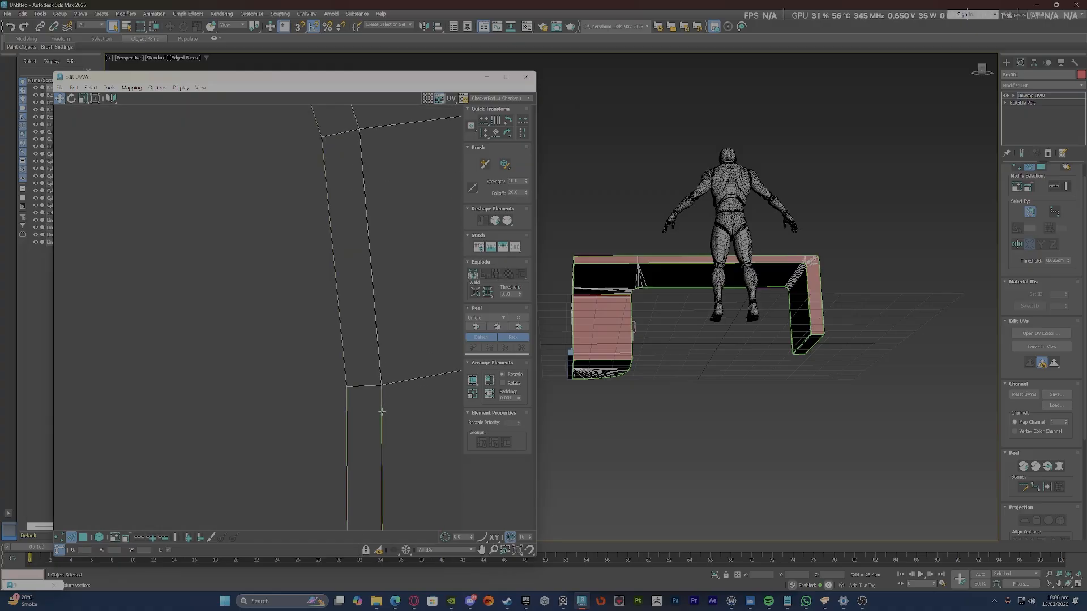
scroll(250, 284, down, 5)
right_click(250, 285)
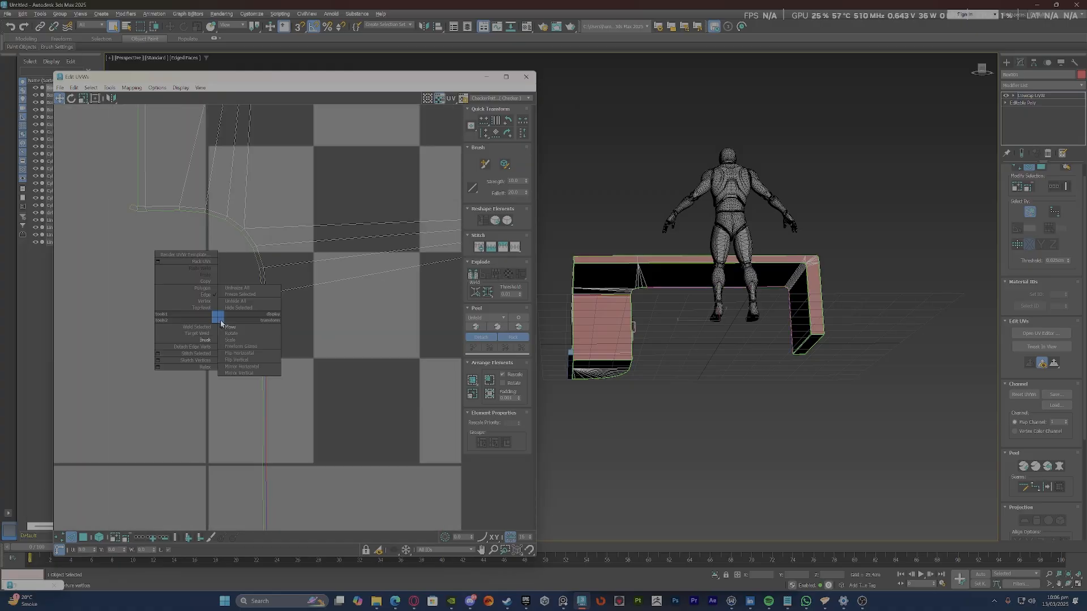
click(209, 348)
Select the whole stitched desk shell and relax it.
scroll(210, 349, down, 7)
middle_drag(209, 349, 227, 226)
scroll(273, 378, down, 1)
scroll(267, 368, up, 3)
key(3)
click(305, 311)
double_click(305, 311)
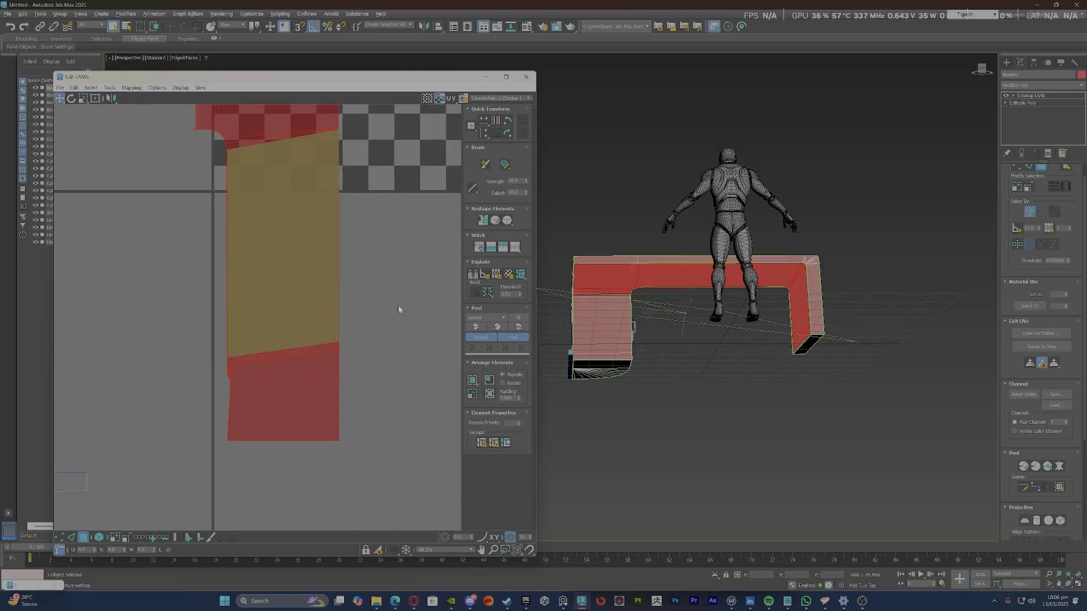
click(508, 221)
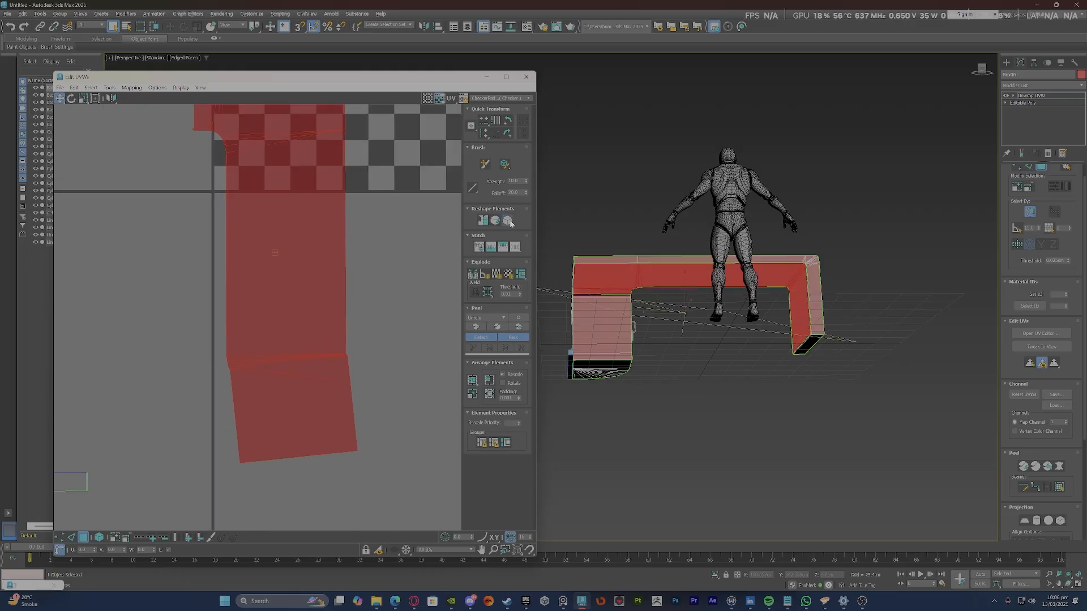
Select the outer edge just below the lower bend of the shell and stitch it to its matching edge.
click(270, 340)
scroll(270, 340, up, 4)
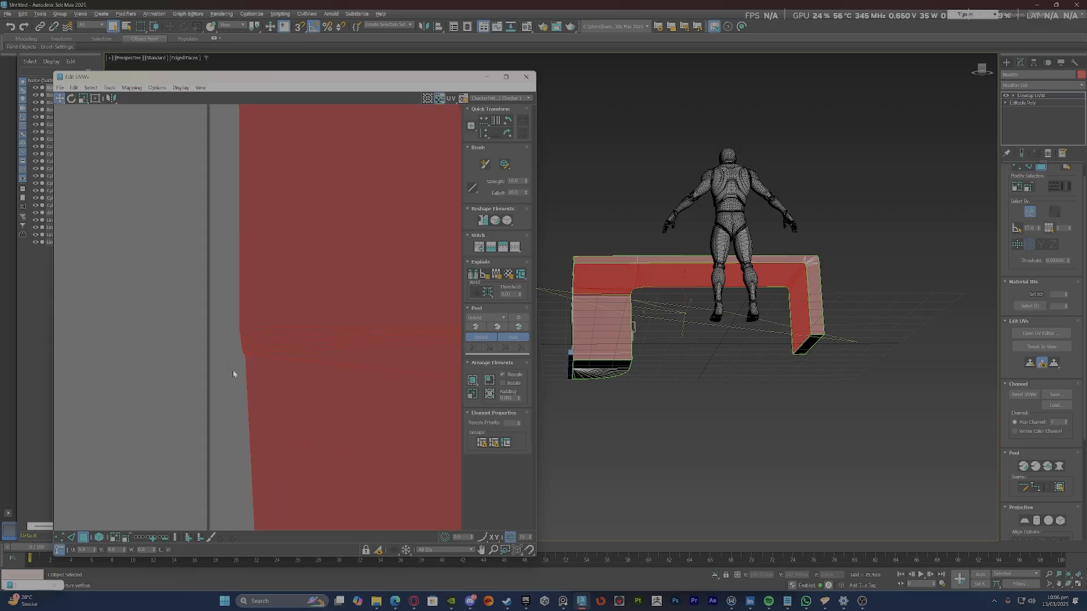
key(2)
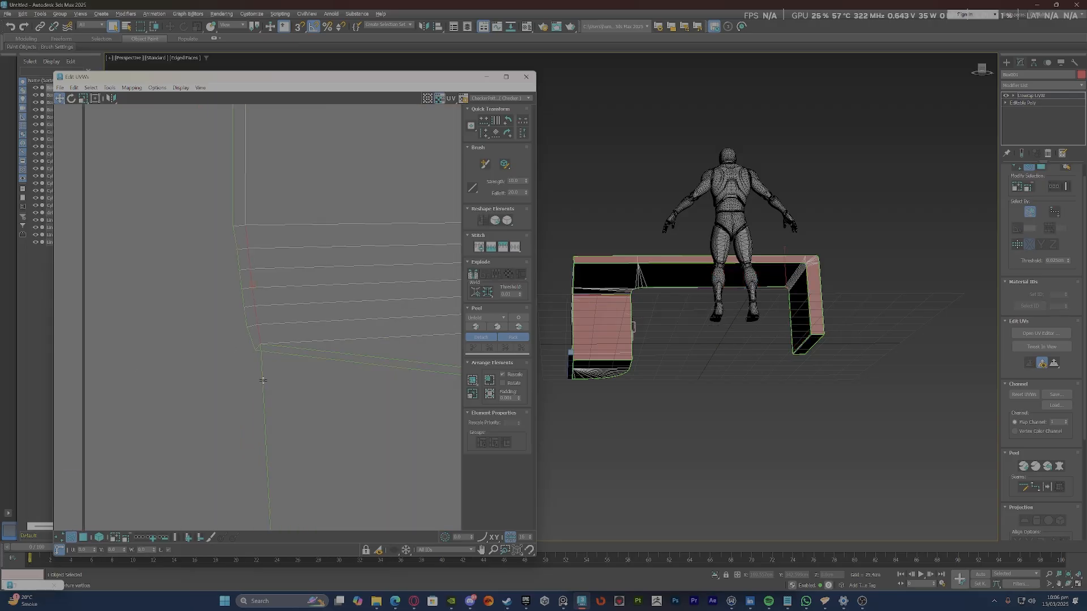
click(263, 379)
right_click(263, 380)
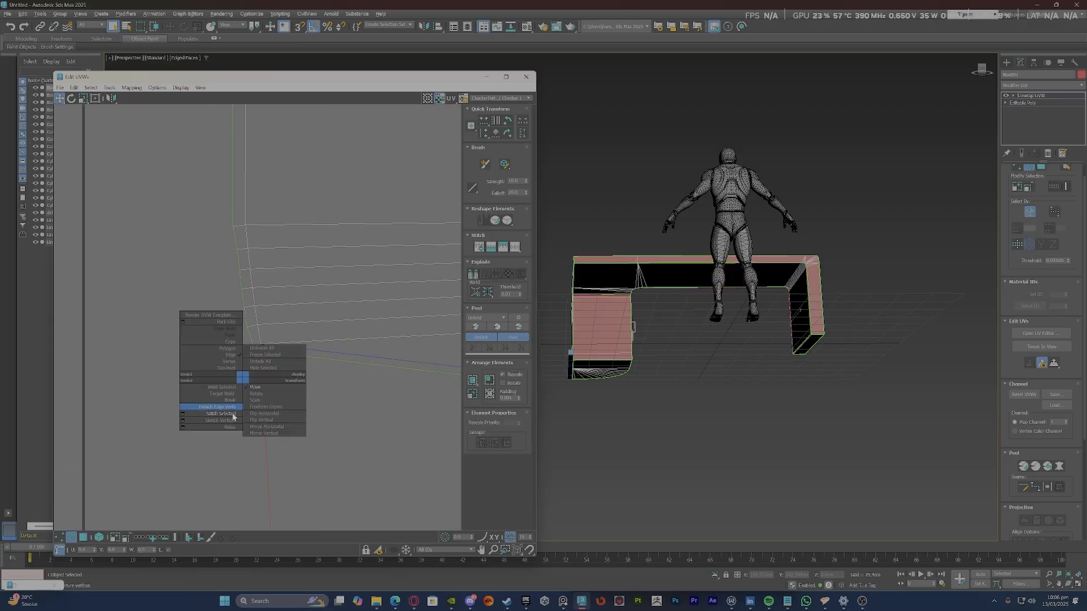
click(214, 413)
Reselect the entire shell, including the newly stitched strip, and relax it to reduce the distortion around the lower bend.
scroll(183, 353, down, 5)
click(300, 298)
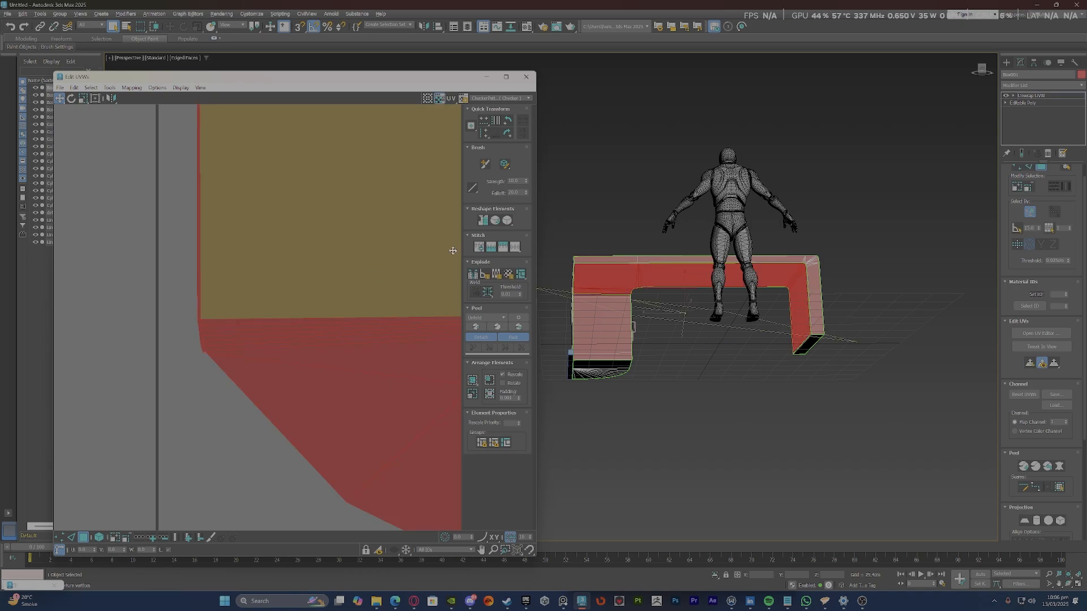
click(506, 224)
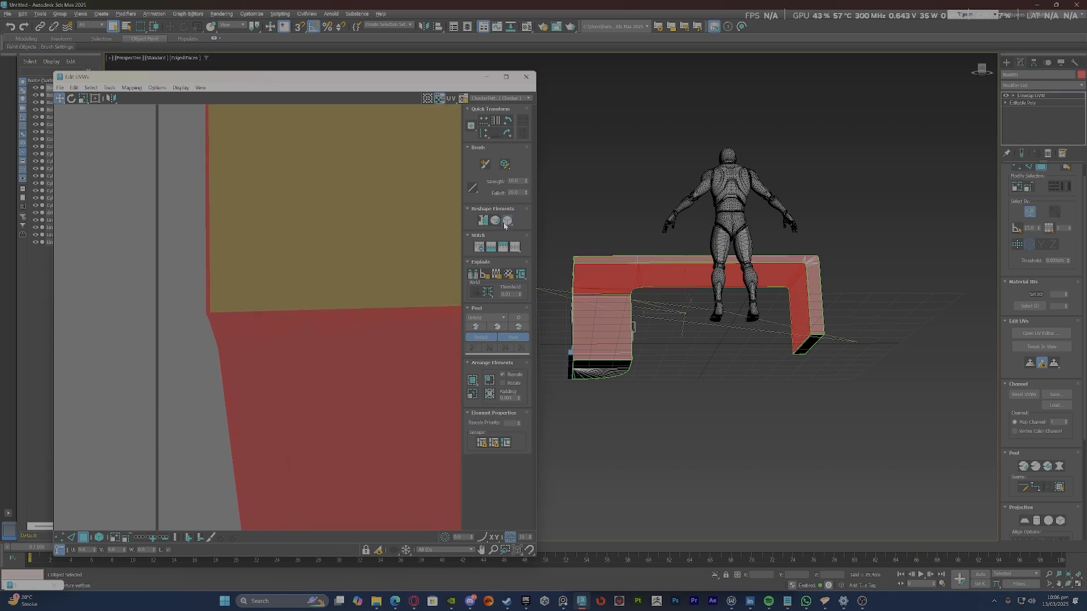
scroll(238, 380, down, 5)
scroll(237, 381, up, 5)
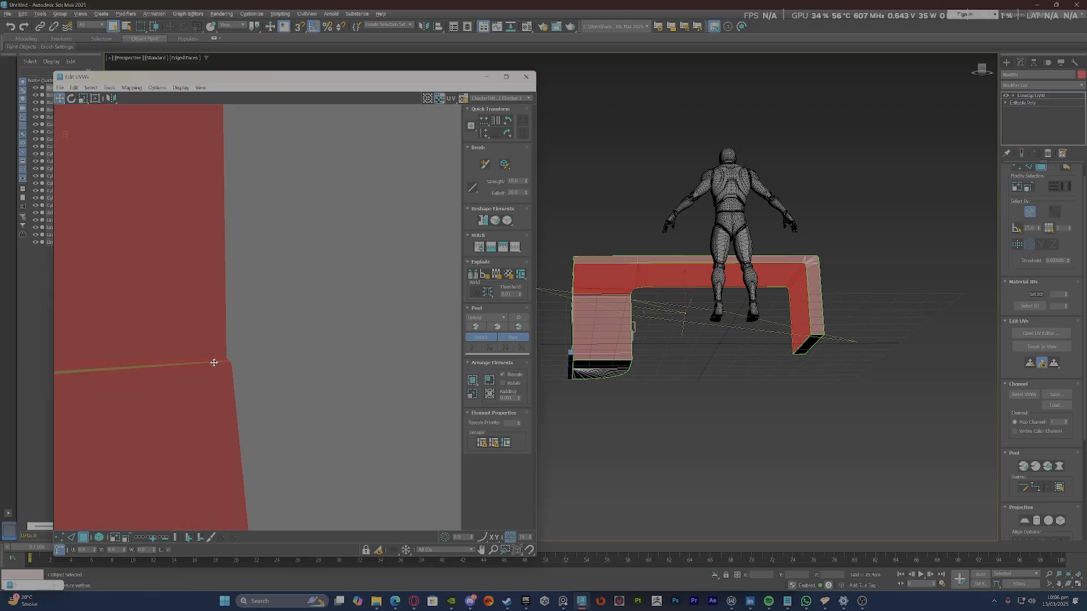
Relax the selected shell repeatedly to straighten the bulge on its outer edge at the lower bend.
click(502, 225)
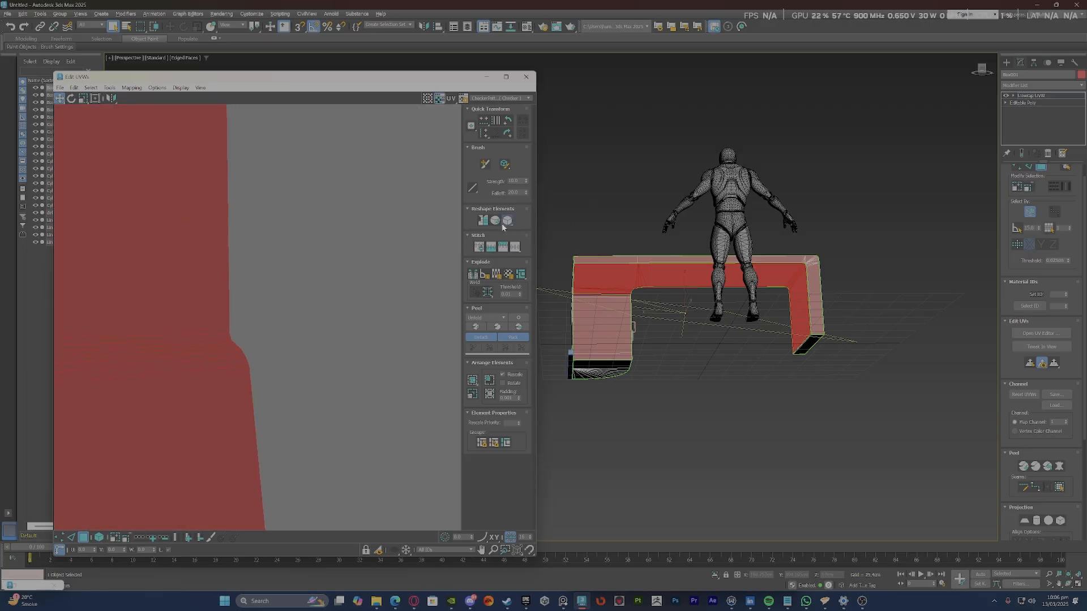
click(502, 225)
click(502, 225)
click(502, 225)
click(502, 225)
click(502, 224)
click(502, 225)
click(502, 225)
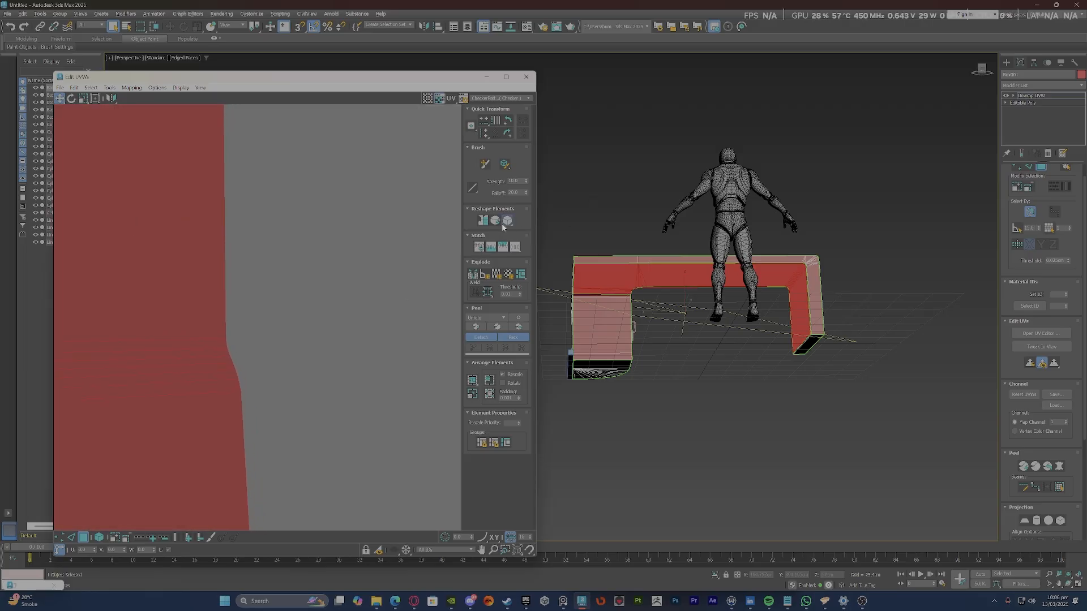
click(503, 225)
click(502, 225)
click(502, 225)
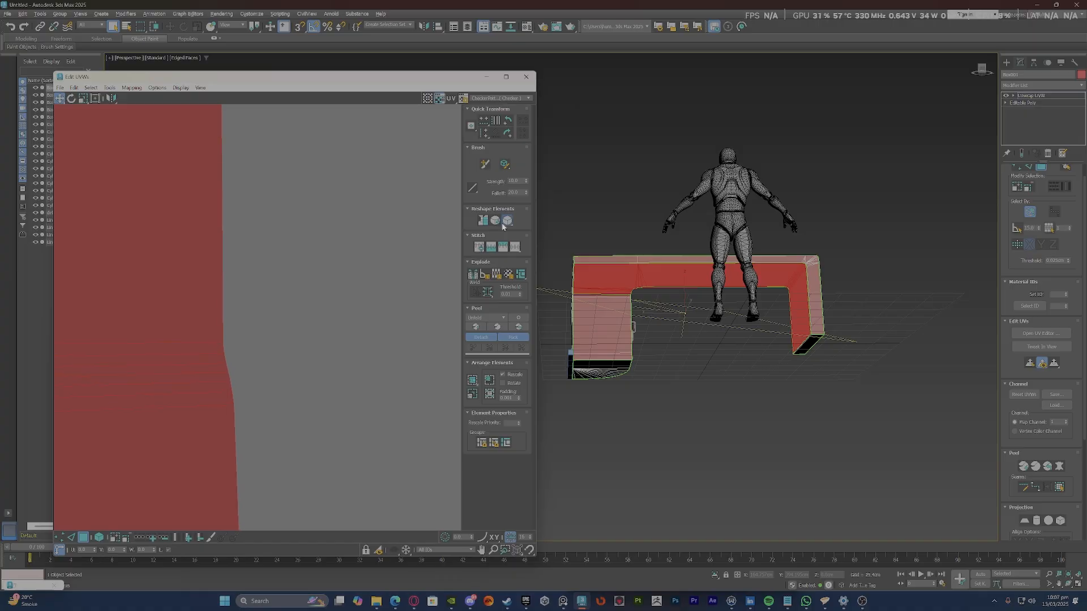
click(502, 225)
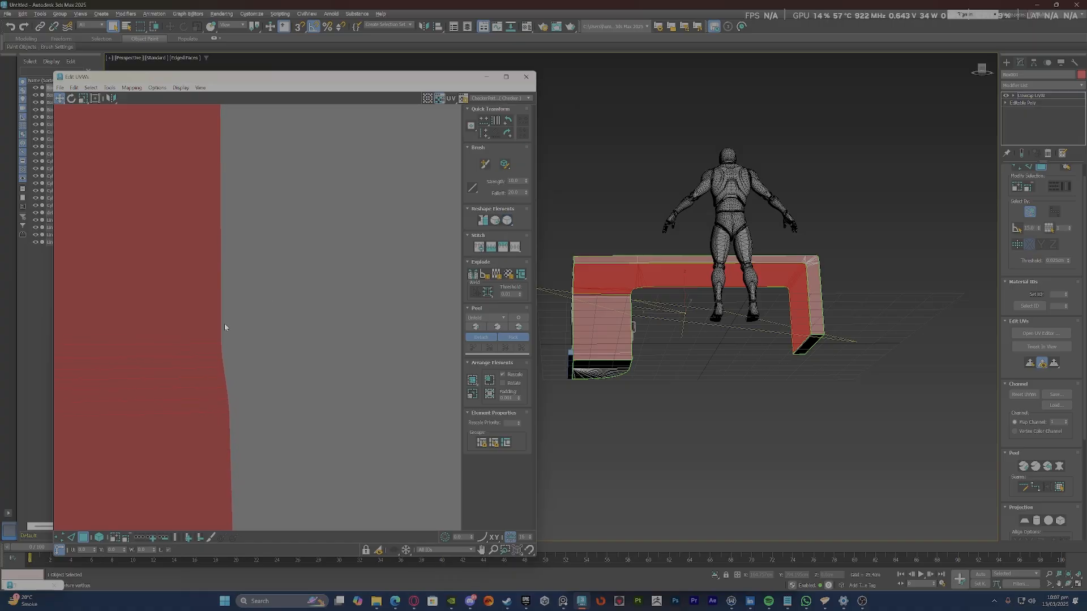
Keep relaxing the full shell until its lower section lines up with the long straight section.
scroll(224, 323, down, 10)
scroll(196, 300, up, 2)
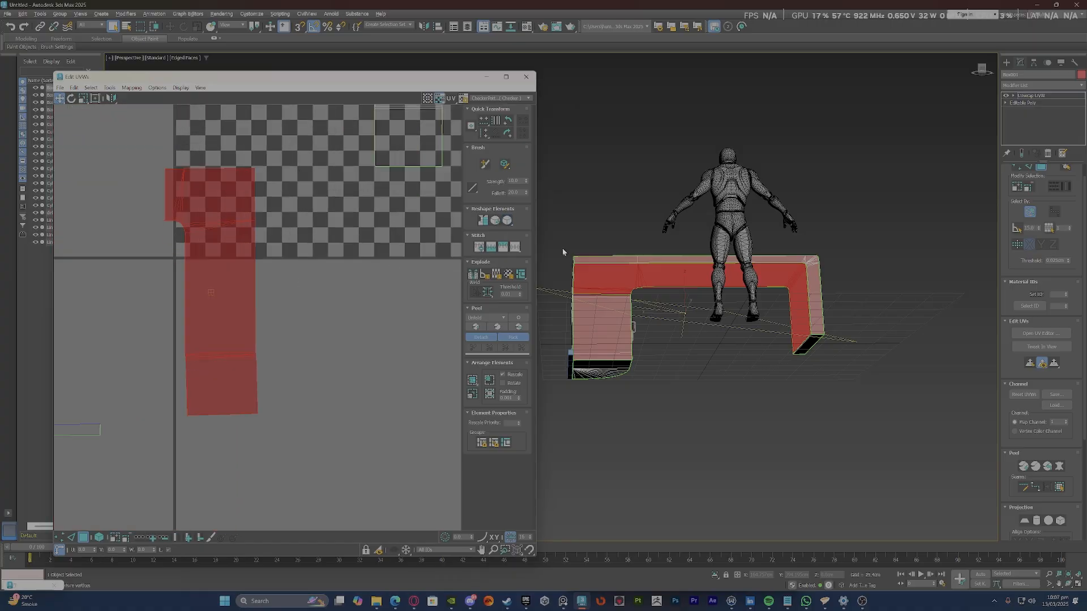
click(508, 223)
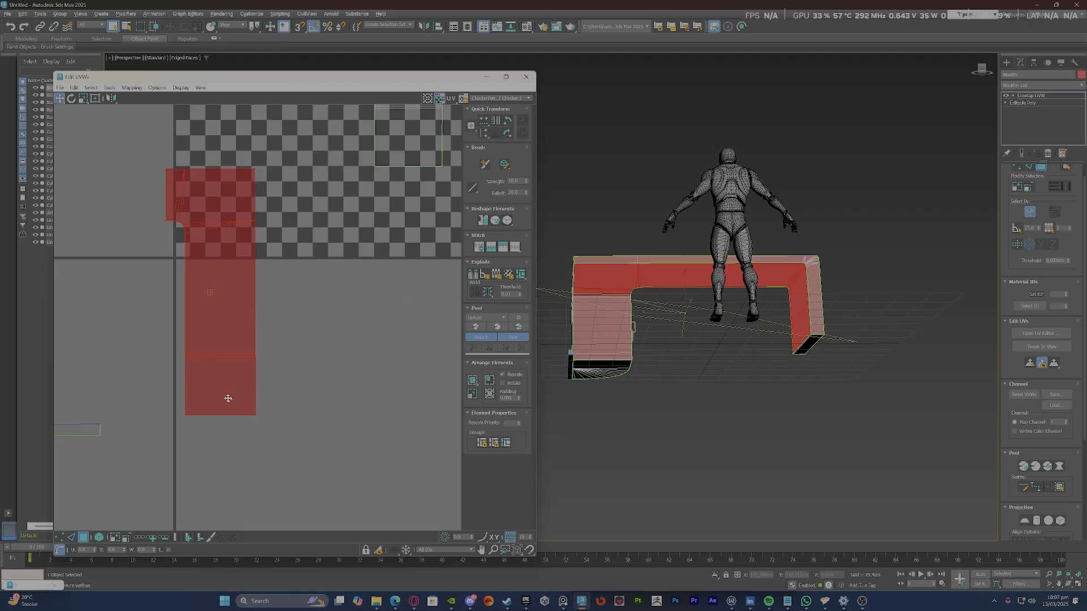
scroll(189, 356, up, 10)
scroll(189, 357, down, 7)
scroll(350, 318, up, 1)
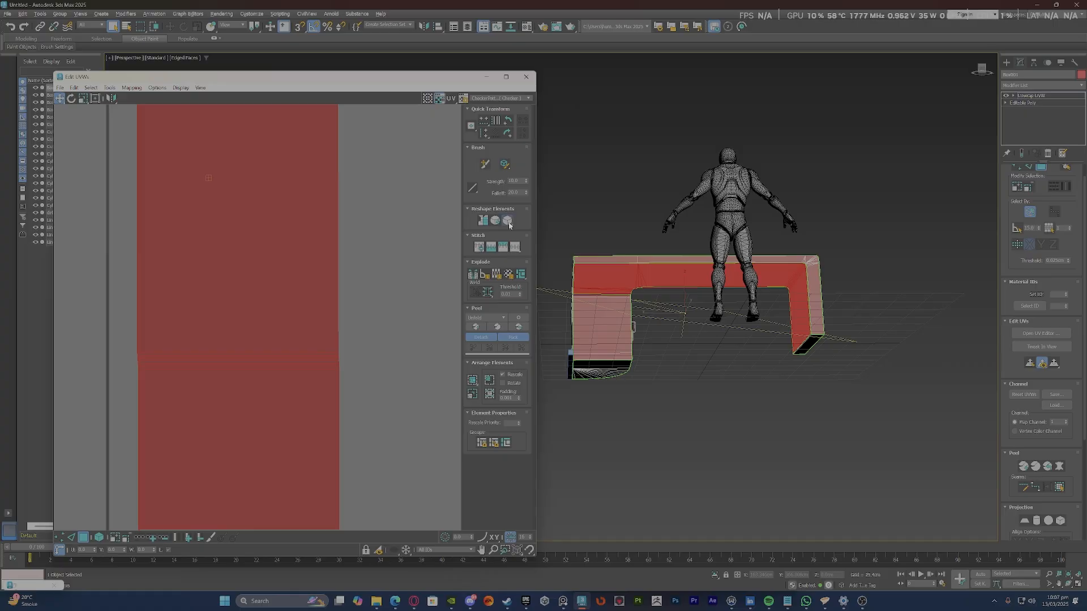
Select the outer vertical edge of the shell's short upper arm and stitch it to its matching edge.
scroll(238, 314, down, 5)
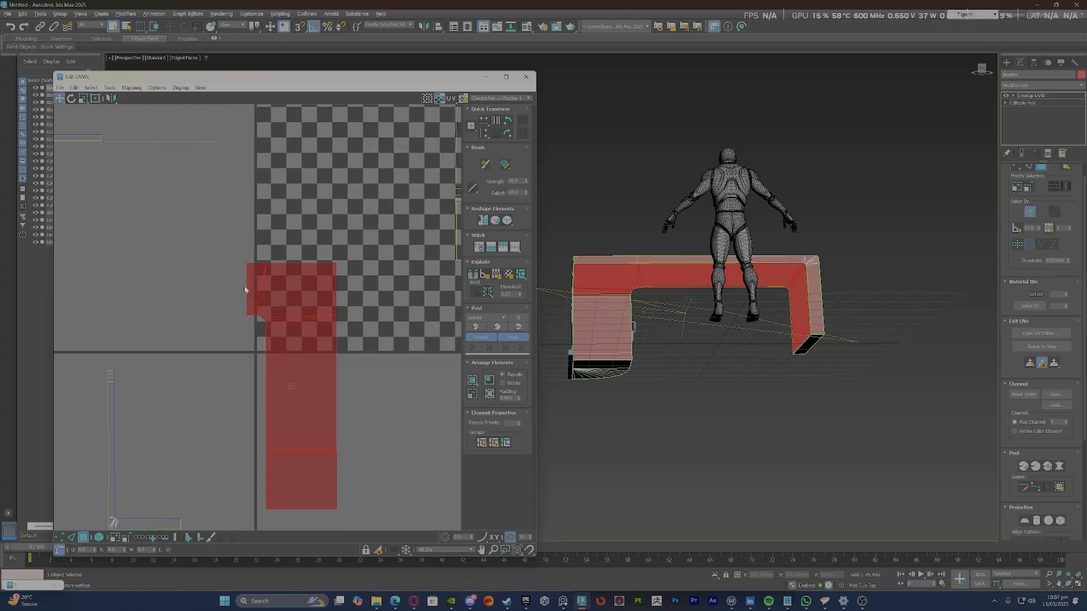
scroll(228, 314, up, 5)
key(2)
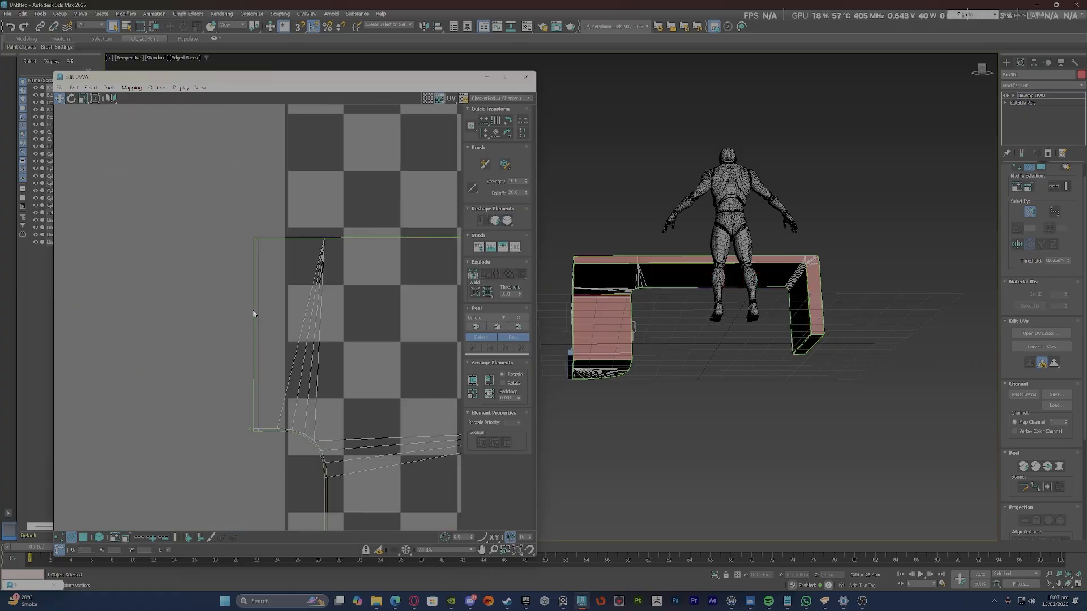
right_click(253, 310)
click(215, 348)
scroll(234, 426, up, 5)
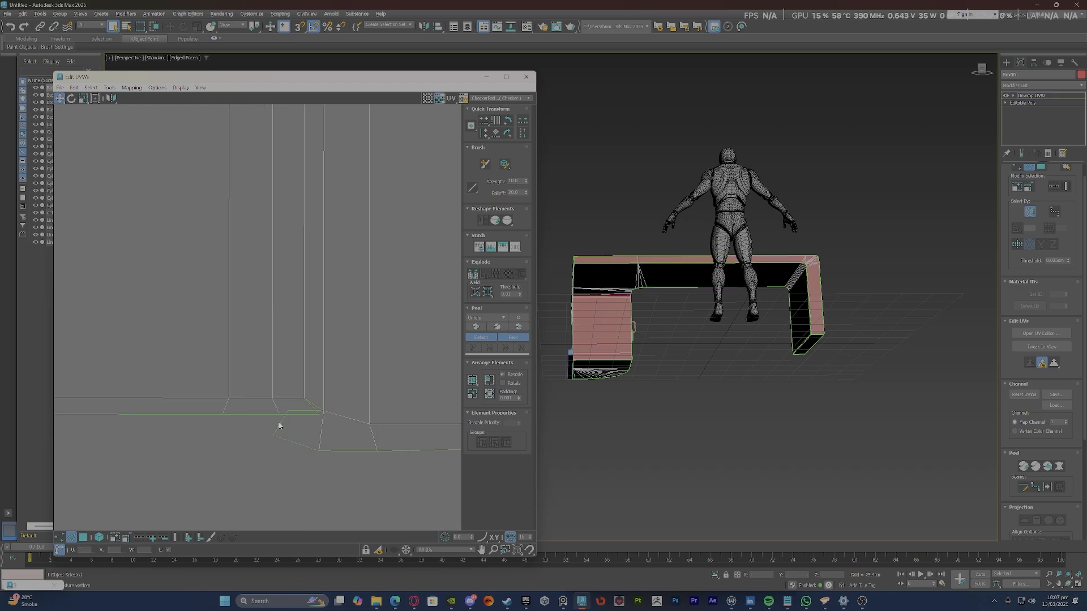
Stitch the remaining open edge at the short arm's lower corner and relax the whole shell.
right_click(260, 426)
click(233, 459)
scroll(248, 425, down, 4)
scroll(322, 361, down, 5)
key(3)
double_click(324, 359)
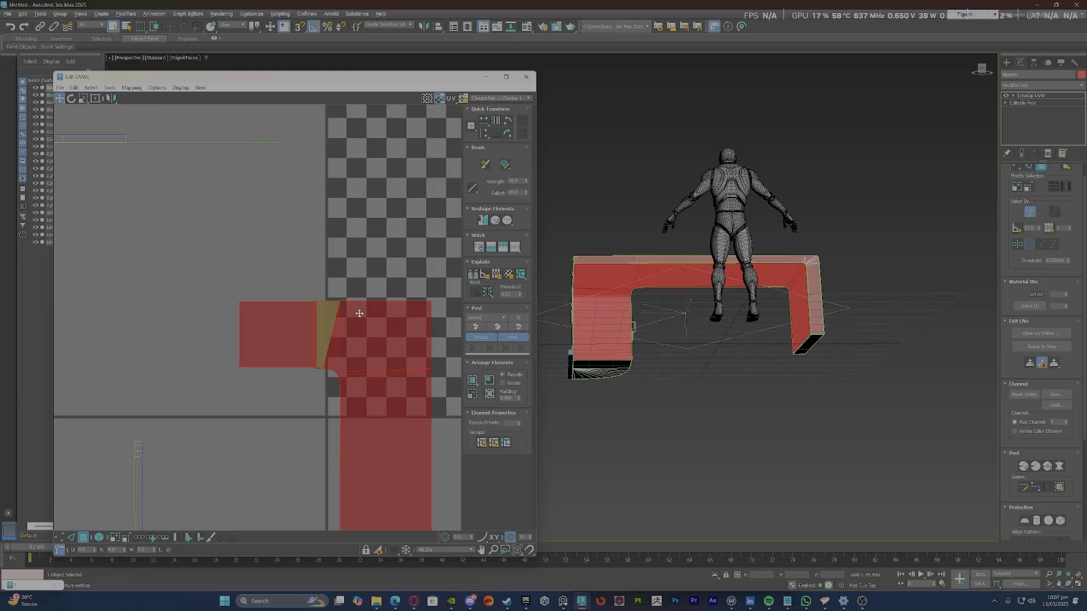
click(507, 222)
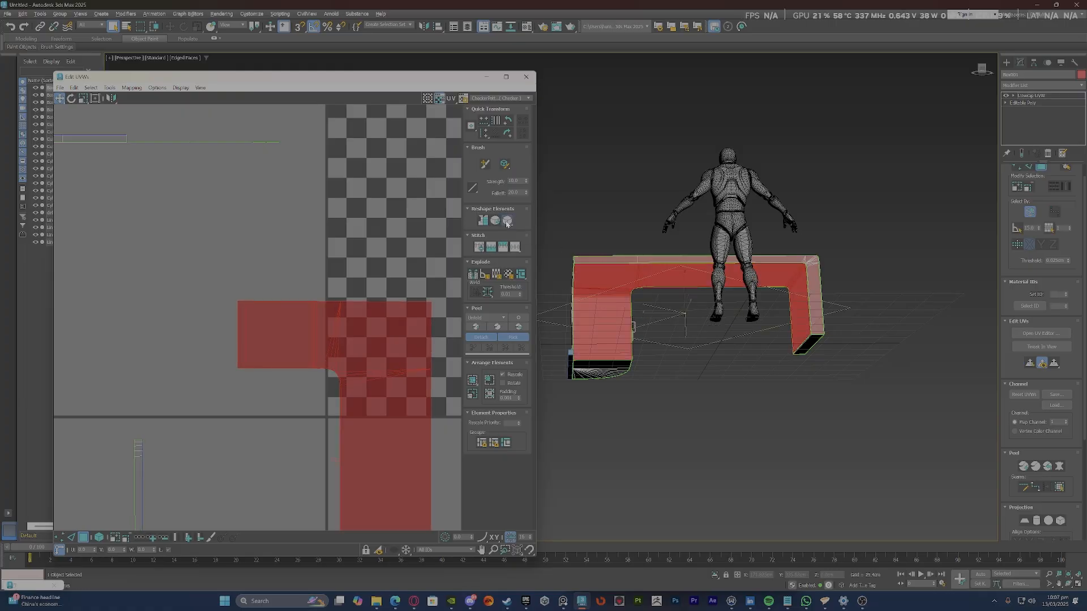
Stitch the outer end edge of the shell's short arm to the rounded end section and relax the combined shell.
click(155, 256)
scroll(252, 323, up, 5)
key(2)
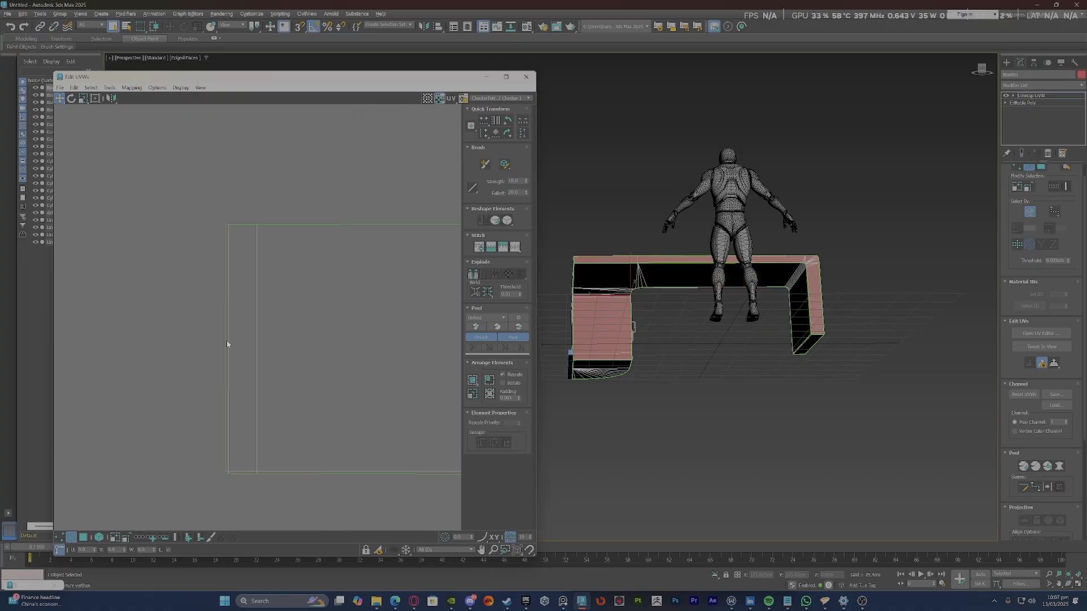
click(227, 342)
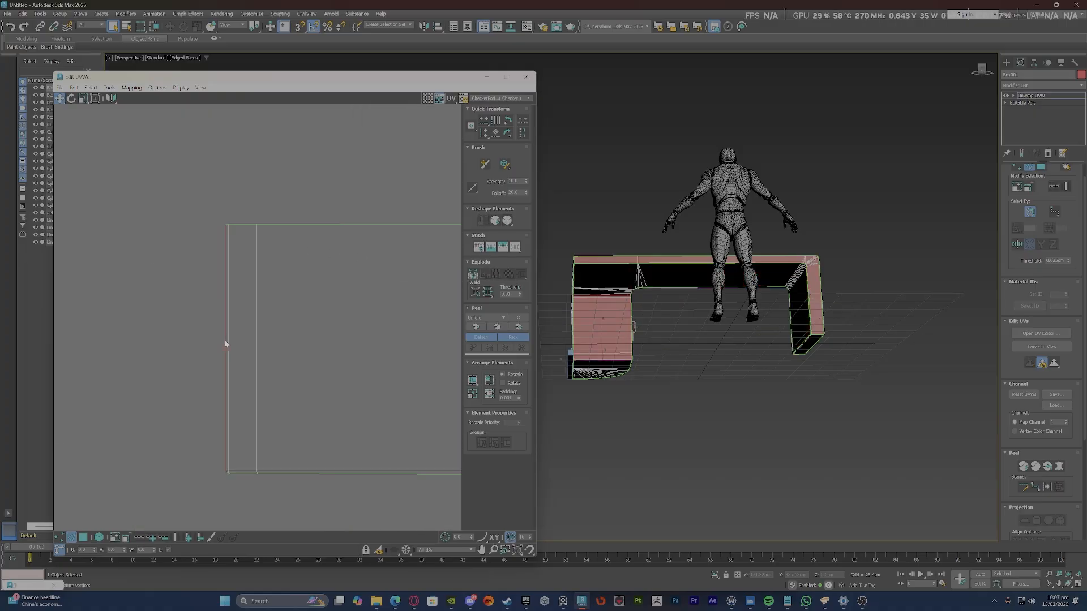
right_click(198, 321)
click(168, 357)
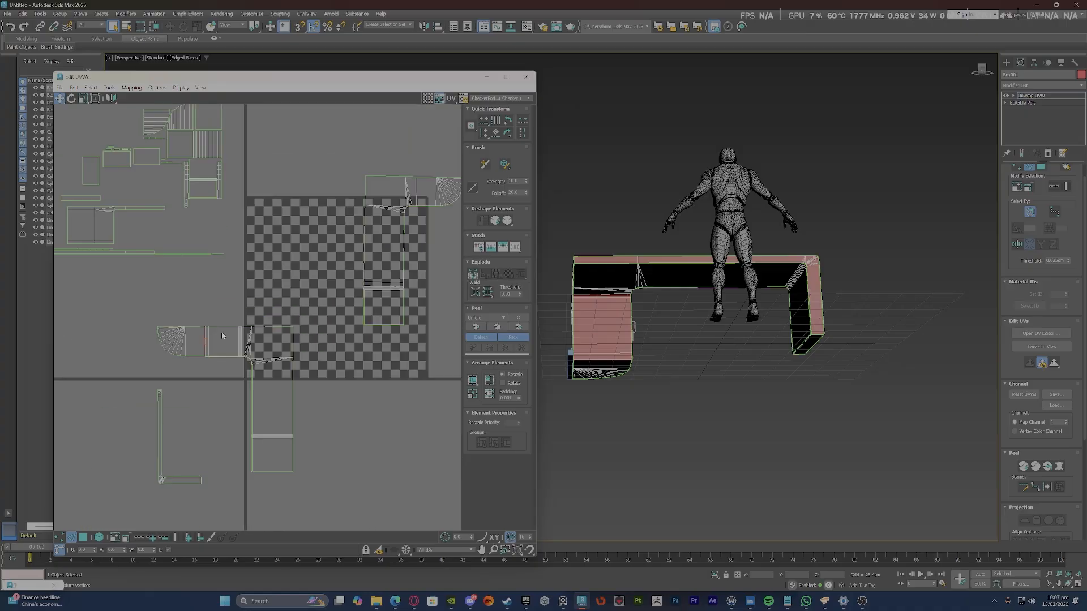
double_click(242, 327)
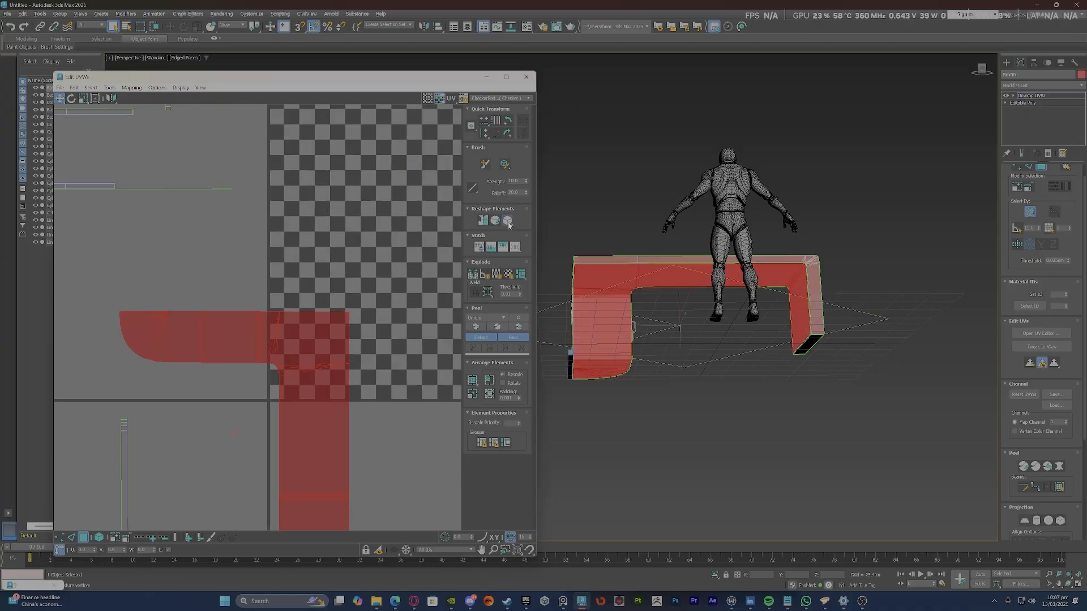
Select the rectangular underside face next to the cupboard's curved end on the model to locate it in the UV layout.
scroll(562, 236, up, 2)
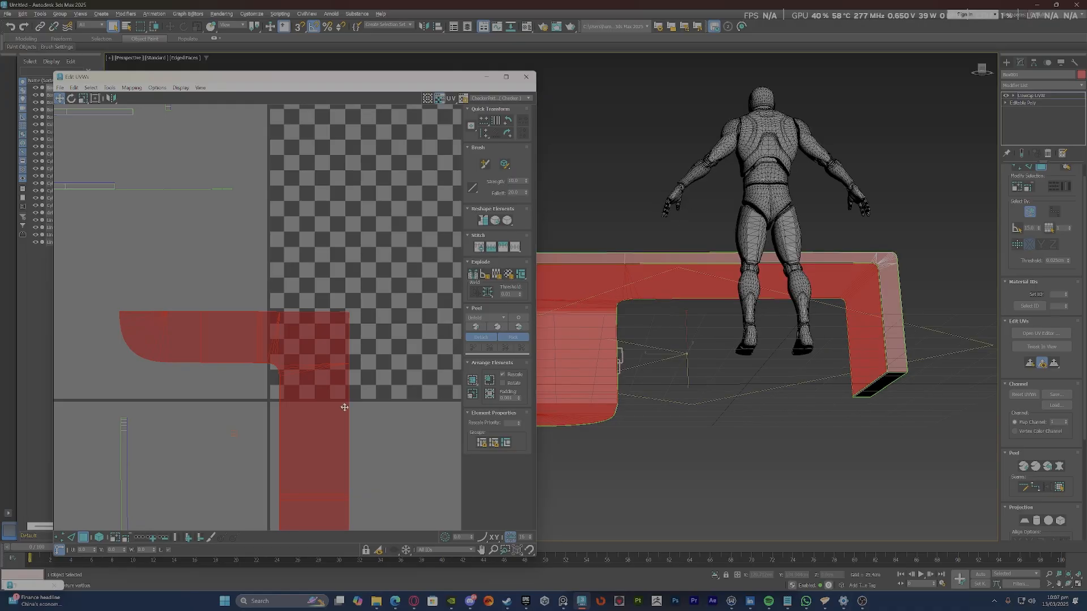
click(568, 446)
scroll(574, 406, up, 5)
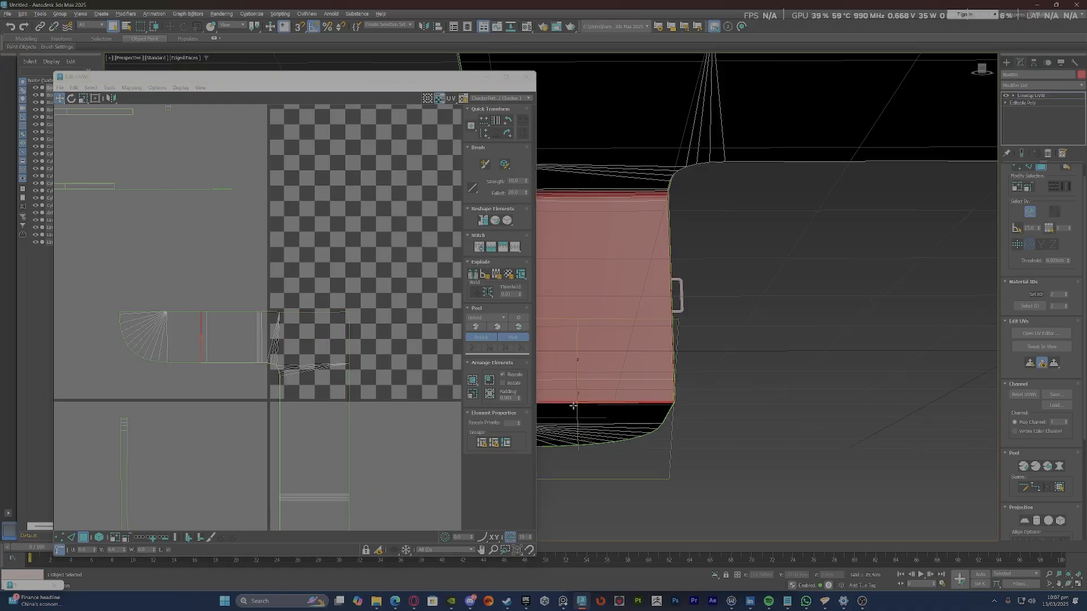
scroll(576, 406, down, 5)
alt+middle_drag(576, 406, 646, 371)
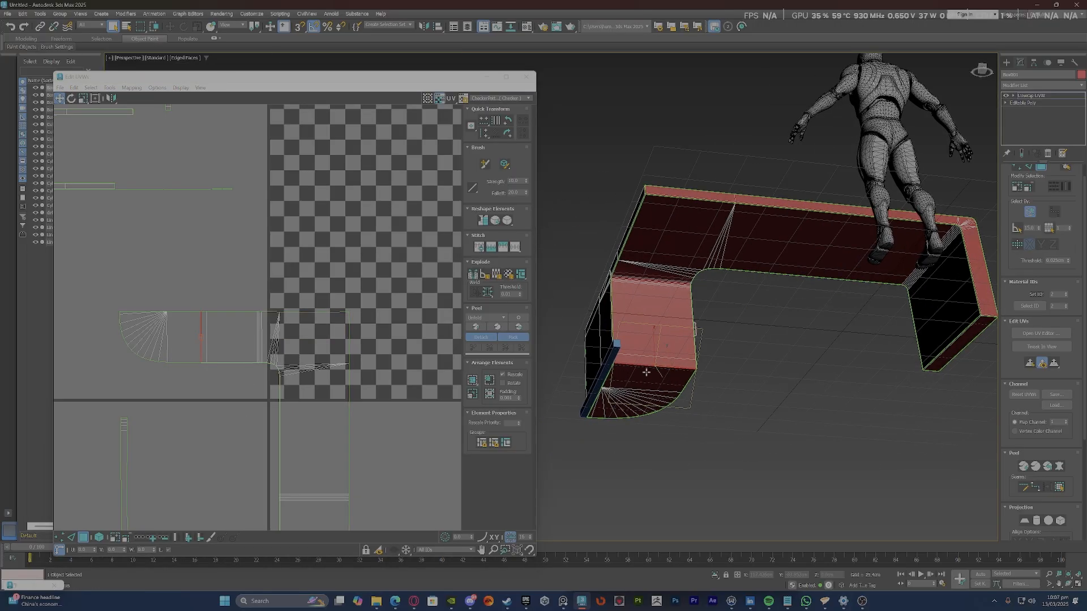
click(641, 385)
scroll(623, 404, up, 3)
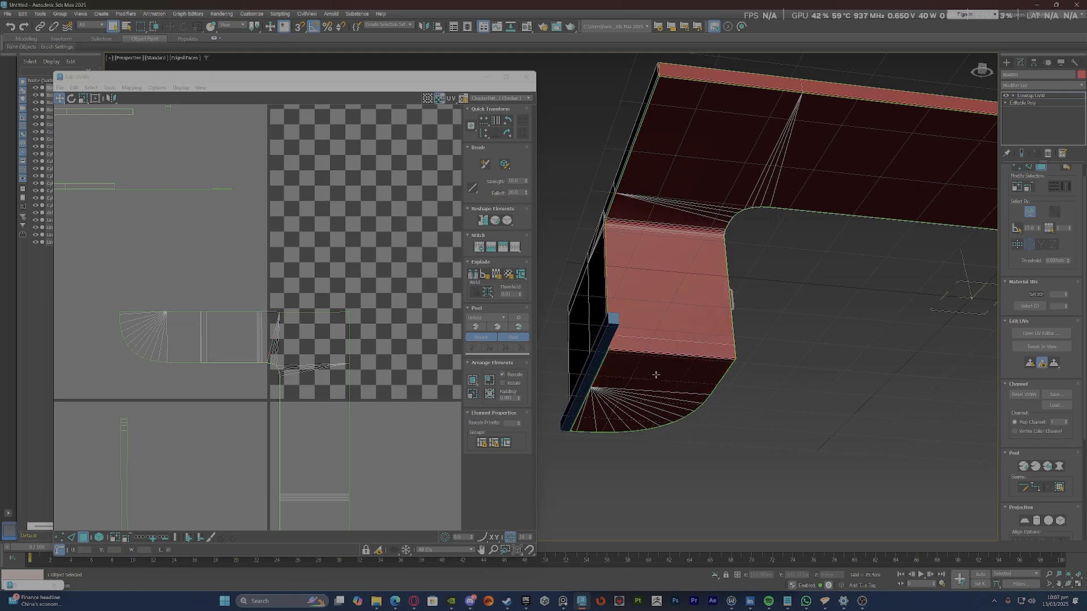
click(641, 384)
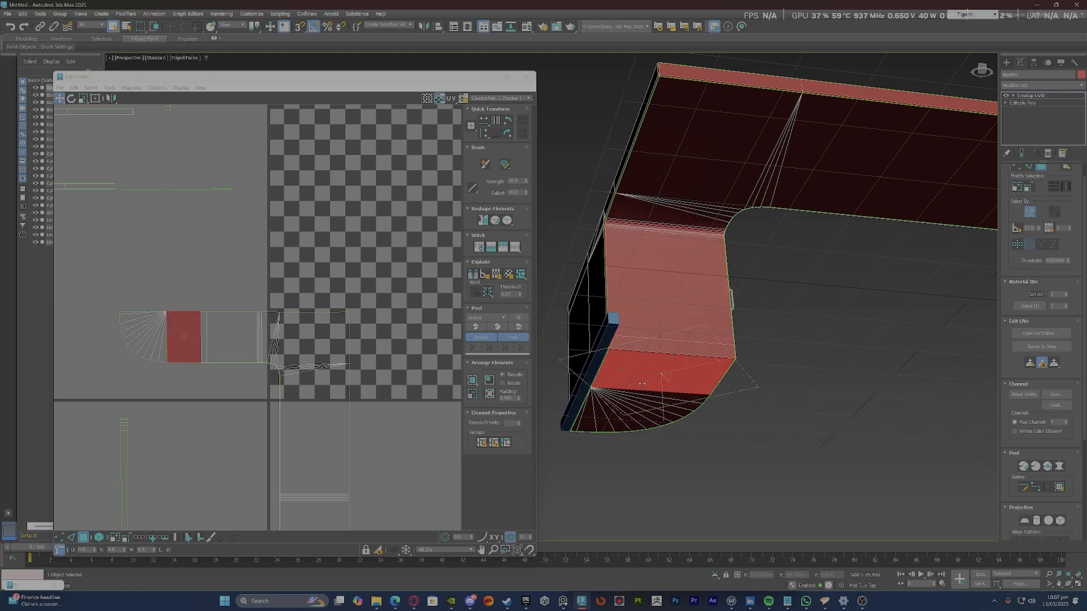
Select the fan of triangular faces at the cupboard's curved end plus the adjoining rectangular face to check their place in the shell.
click(597, 413)
ctrl+click(587, 420)
ctrl+click(577, 423)
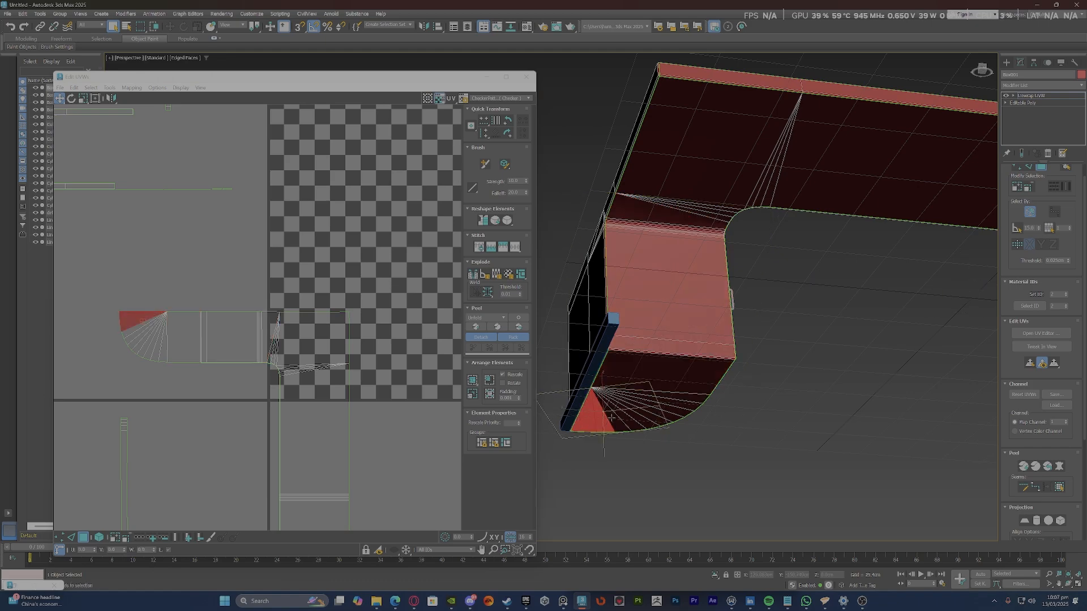
ctrl+click(611, 416)
ctrl+click(626, 414)
ctrl+click(633, 411)
ctrl+click(641, 408)
ctrl+click(648, 405)
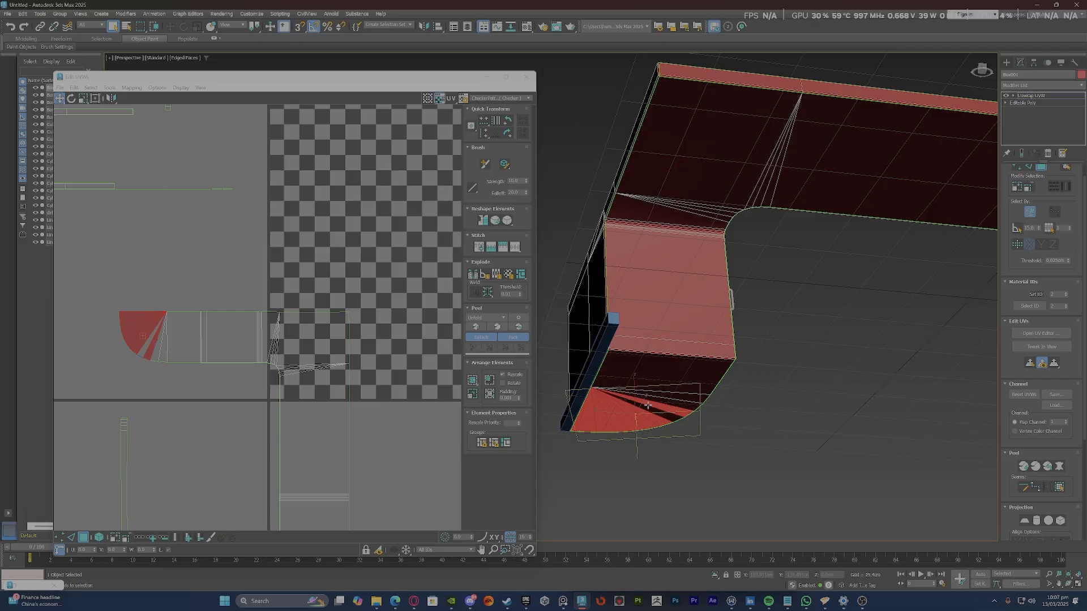
ctrl+click(649, 408)
ctrl+click(660, 400)
ctrl+click(664, 395)
ctrl+click(667, 378)
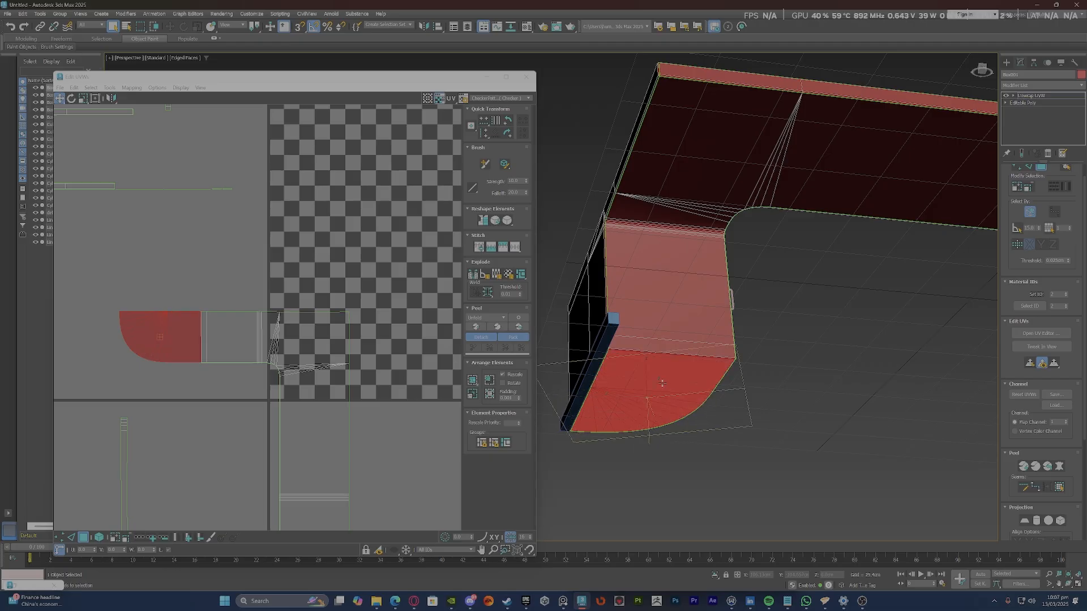
Select the completed shell with the rounded end and move it clear of the other shells, beyond the checker tile's right side.
scroll(177, 308, down, 6)
scroll(187, 306, up, 4)
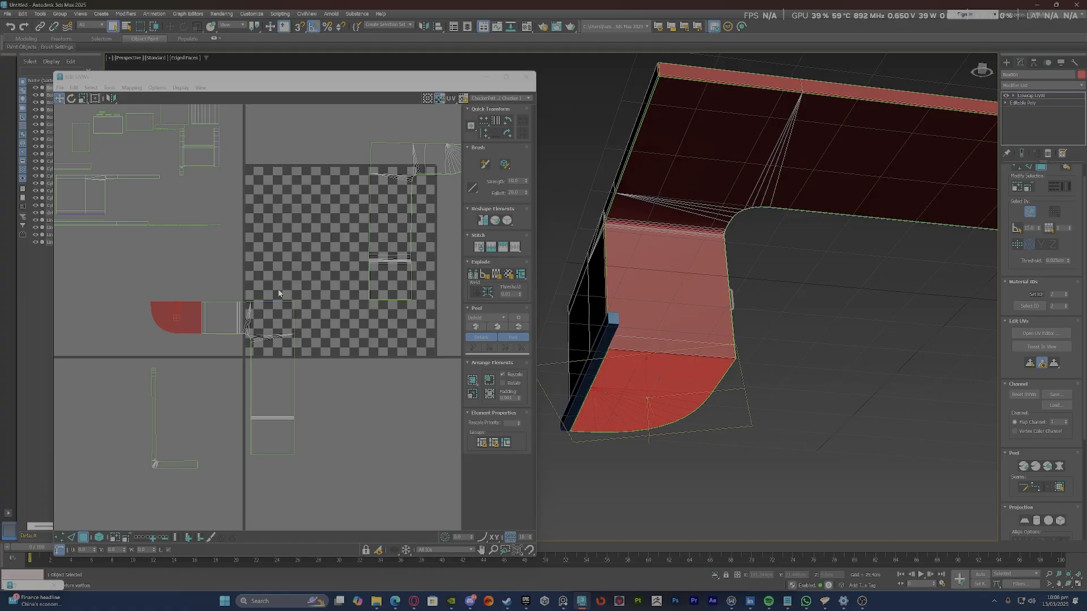
scroll(281, 295, down, 2)
click(348, 217)
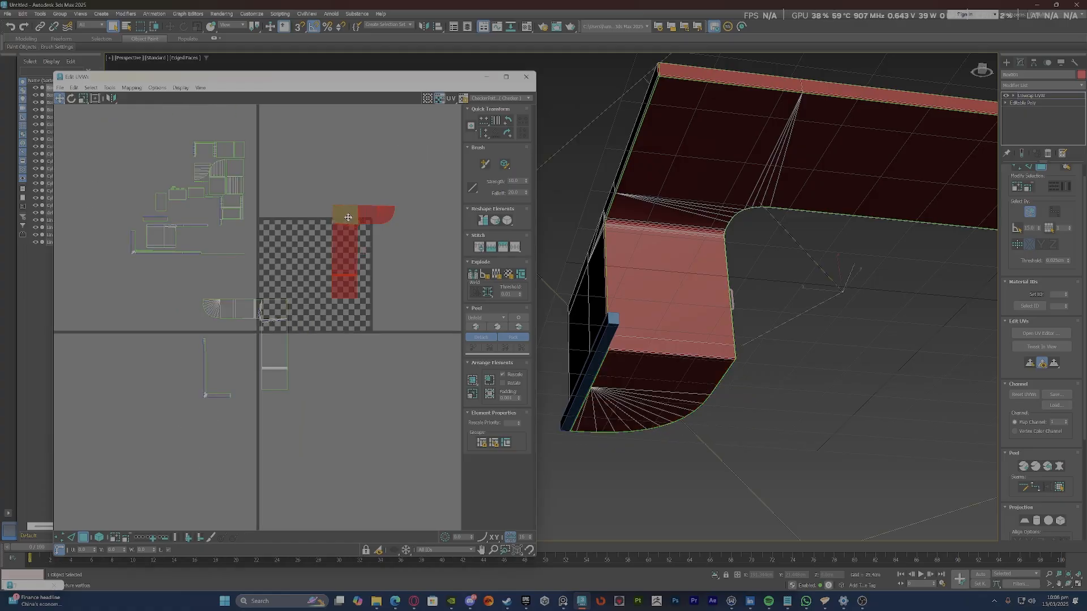
click(274, 307)
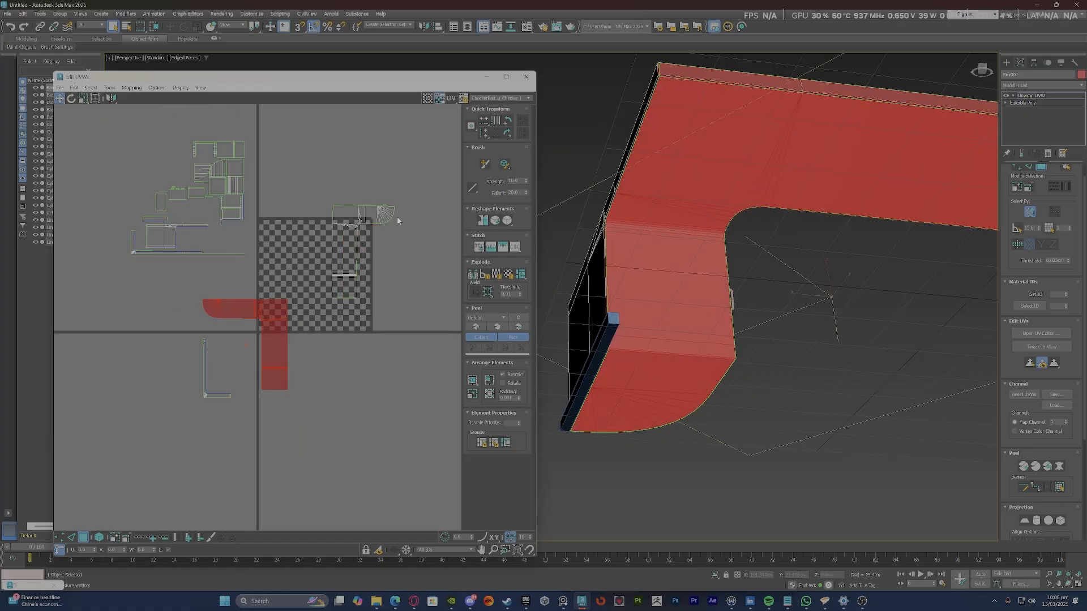
scroll(398, 220, up, 2)
scroll(347, 237, down, 2)
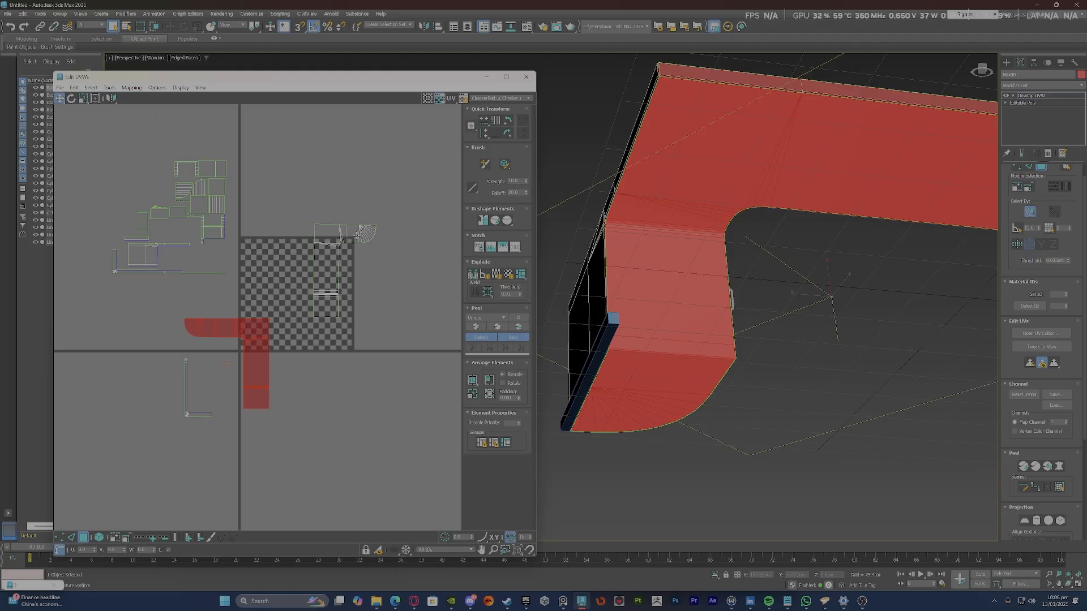
click(310, 215)
click(255, 348)
double_click(255, 348)
drag(255, 349, 439, 258)
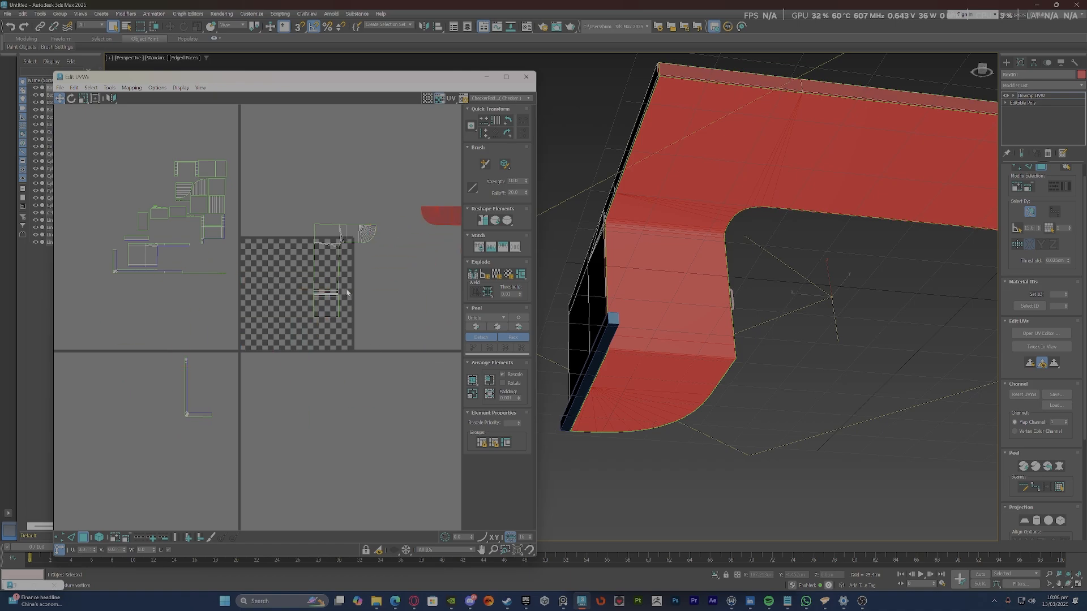
scroll(347, 292, down, 4)
scroll(389, 372, down, 2)
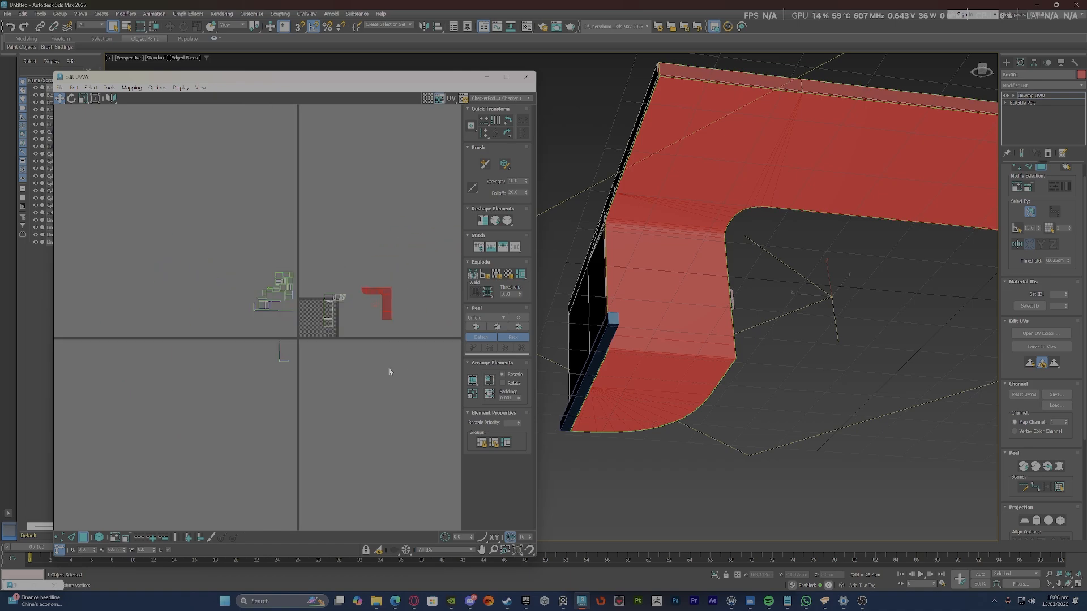
Select the desk's outer side panel on the model and move its UV shell to the empty area below the checker tile.
click(565, 326)
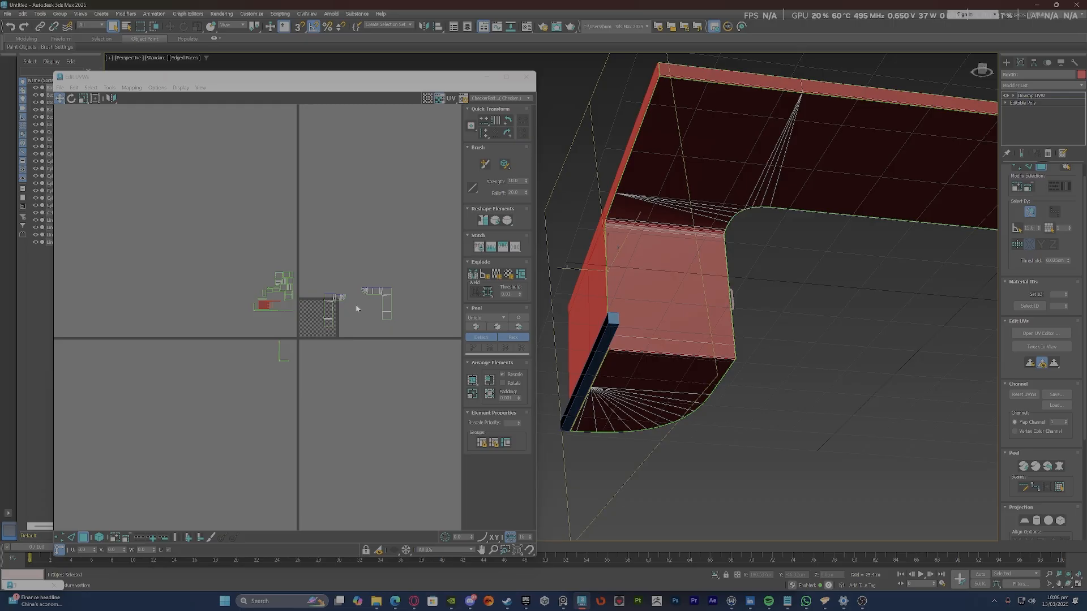
scroll(356, 308, down, 2)
scroll(272, 301, up, 3)
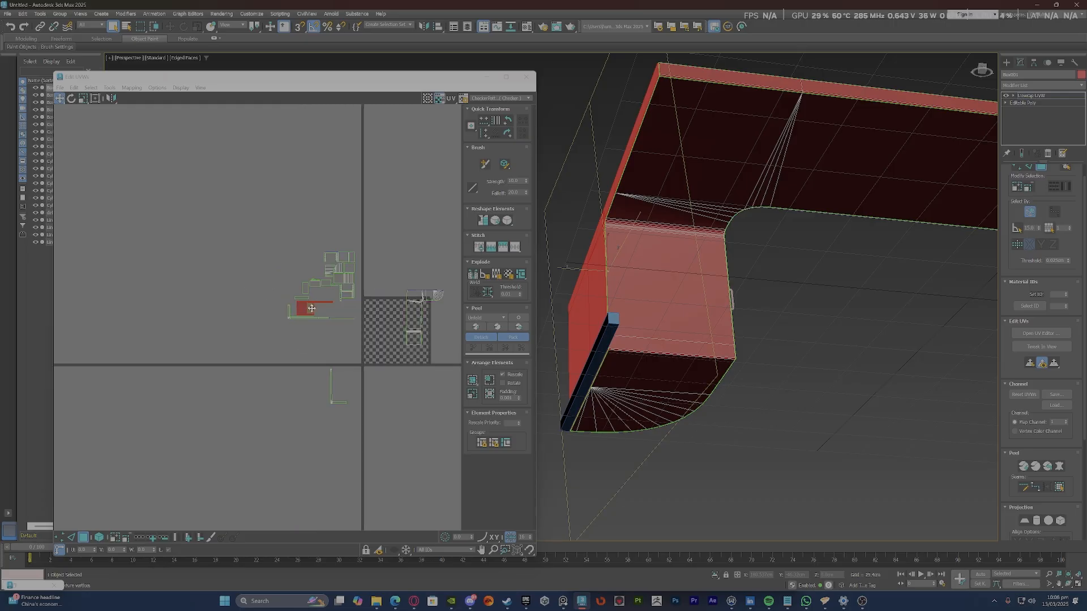
scroll(361, 381, up, 8)
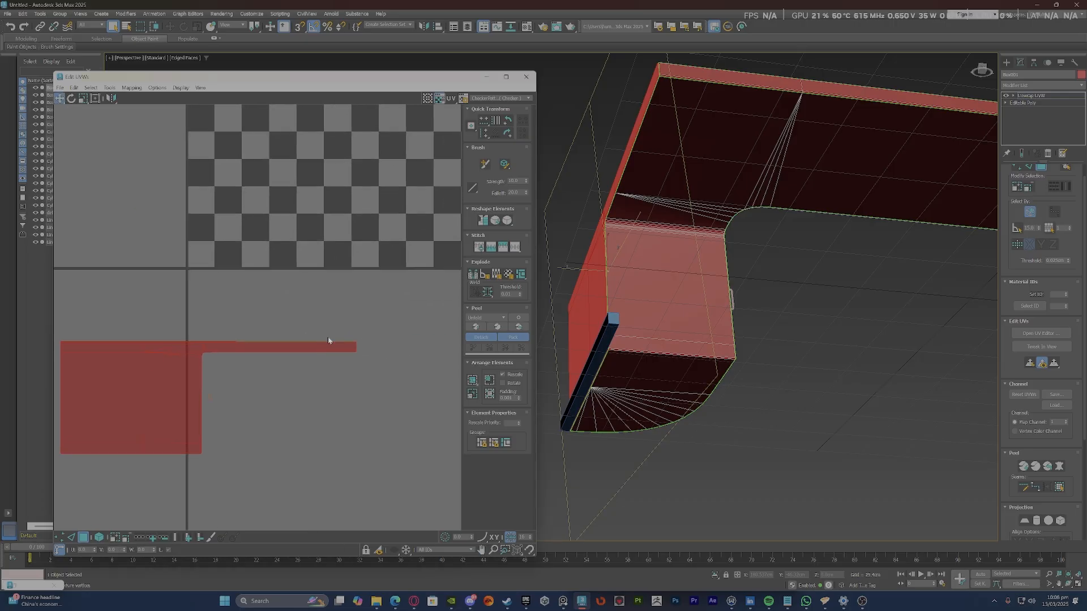
Select the end edge of the side panel shell's narrow strip and stitch it to its matching edge.
scroll(342, 364, up, 4)
click(311, 355)
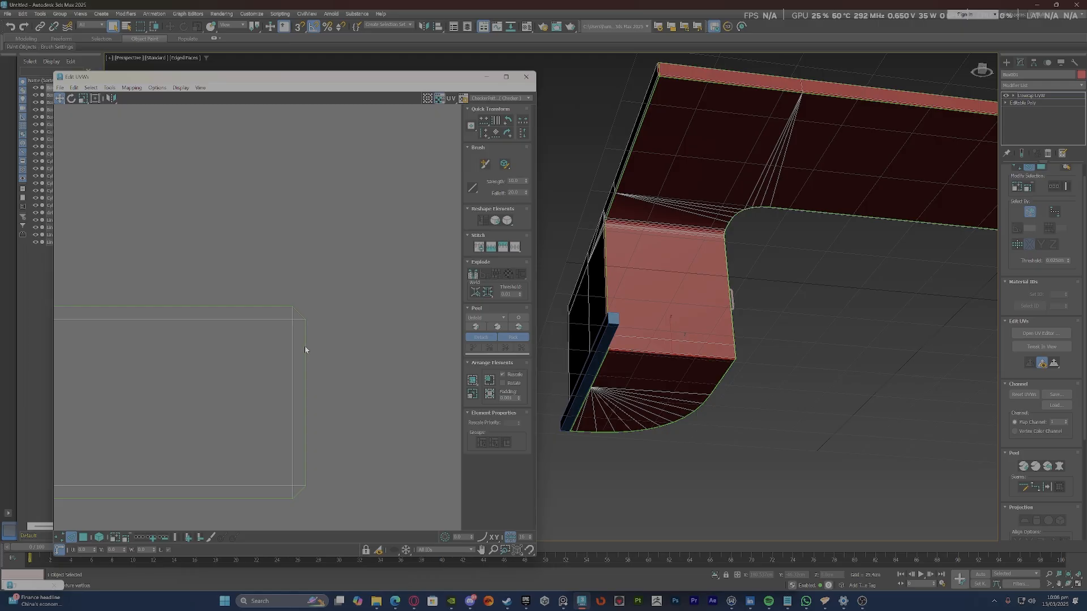
click(305, 346)
scroll(306, 347, down, 2)
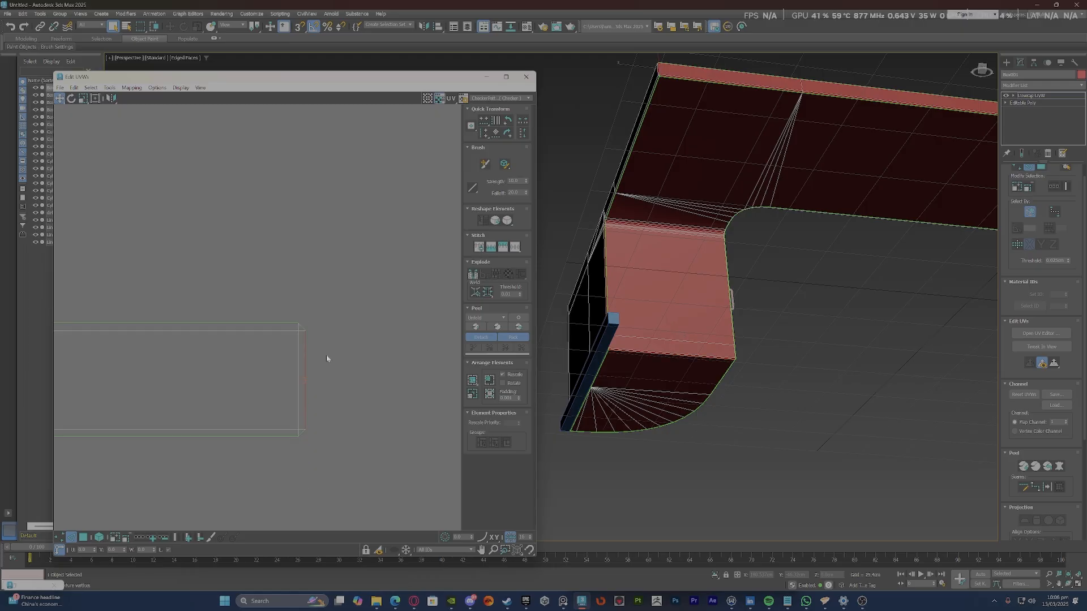
right_click(324, 353)
click(296, 391)
Stitch the open diagonal edges at the upper and lower corners of the newly joined strip section.
scroll(302, 325, up, 3)
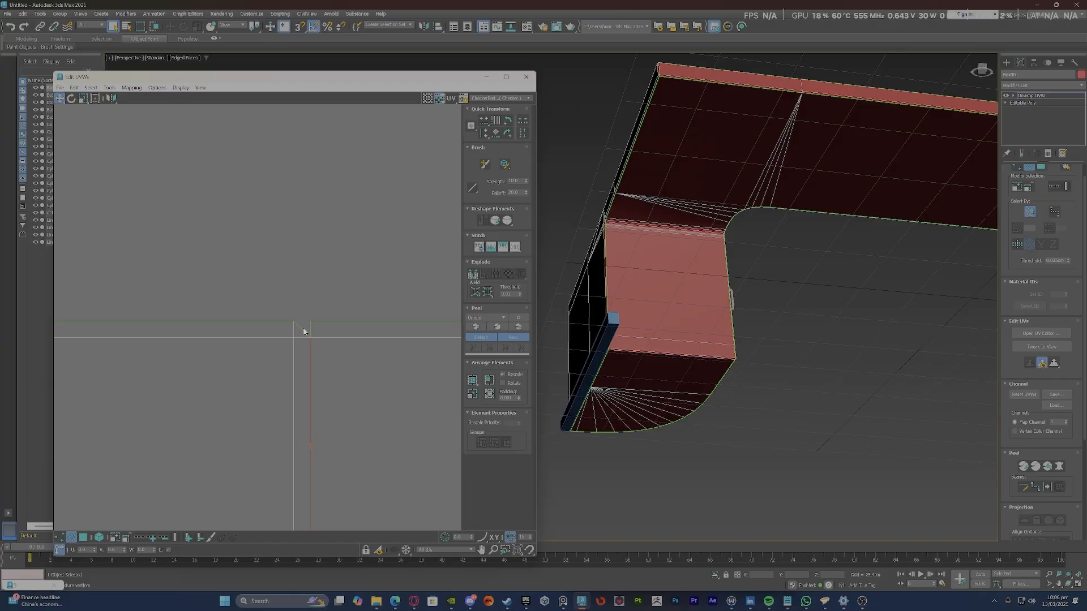
right_click(302, 329)
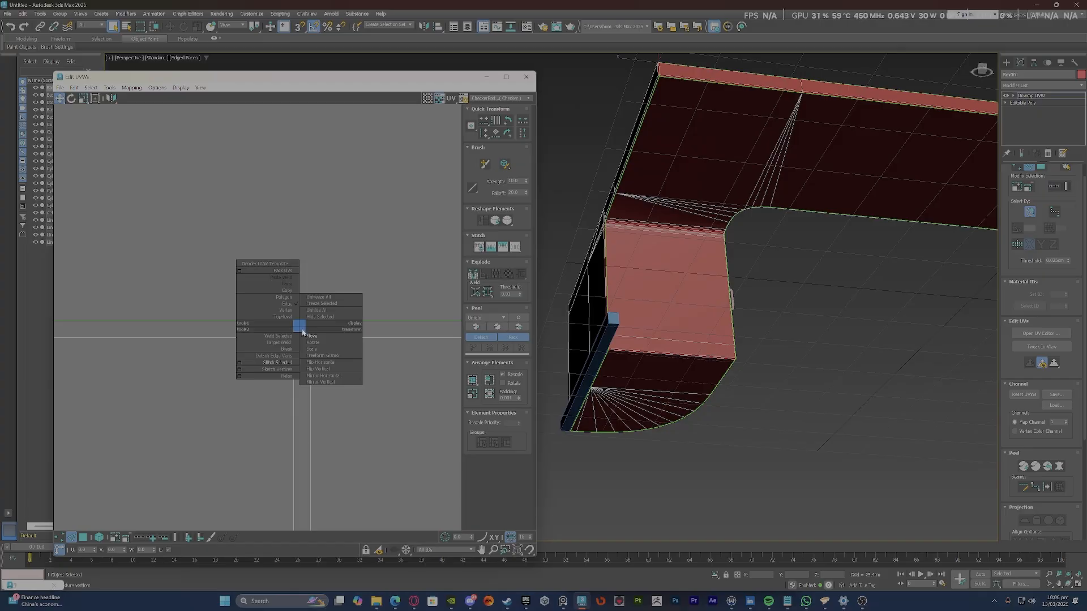
click(288, 369)
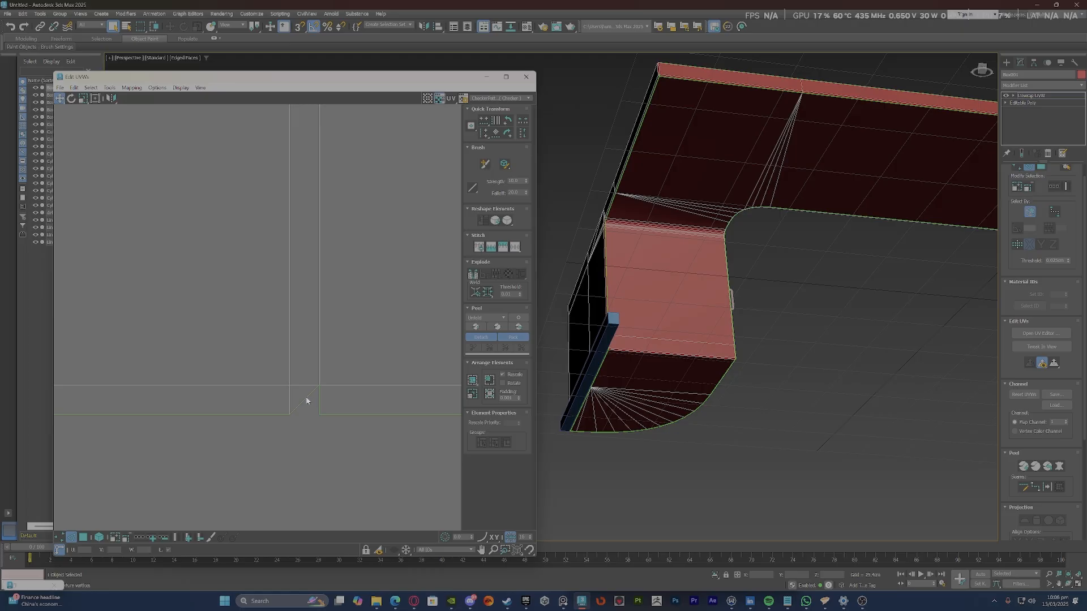
click(304, 398)
right_click(302, 391)
click(285, 429)
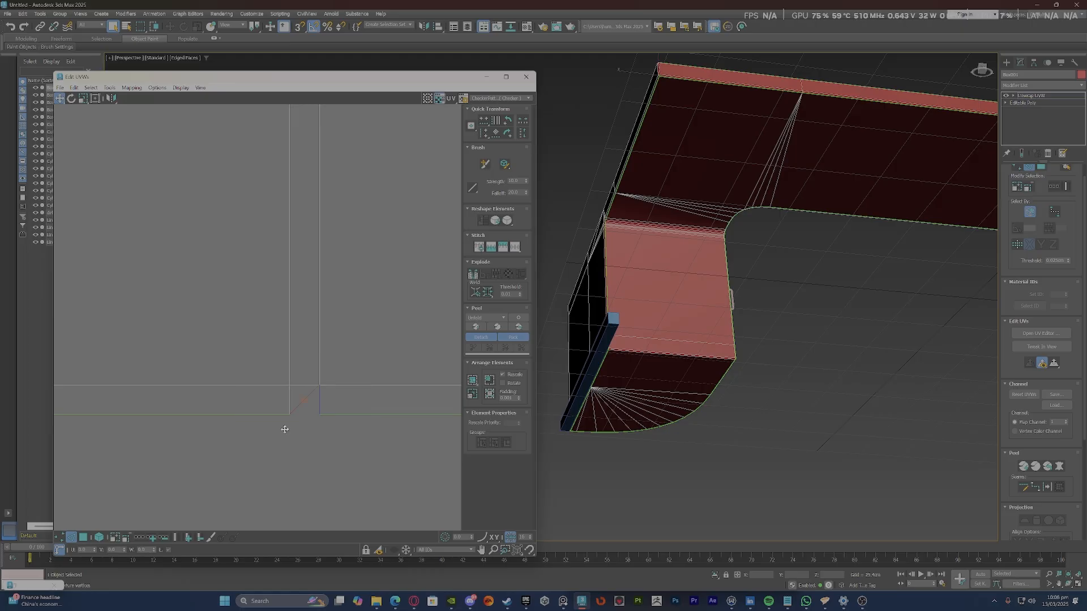
Select the stitched side panel shell and examine its bent corner and the joint between the strip and the wide panel.
scroll(258, 369, down, 10)
scroll(312, 368, up, 2)
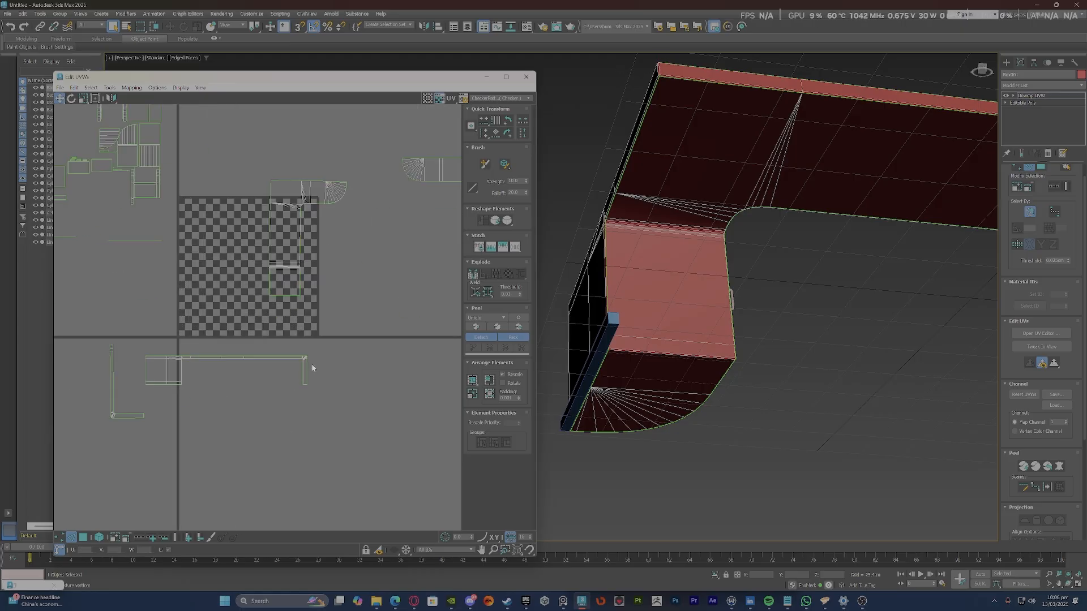
scroll(308, 363, up, 8)
key(3)
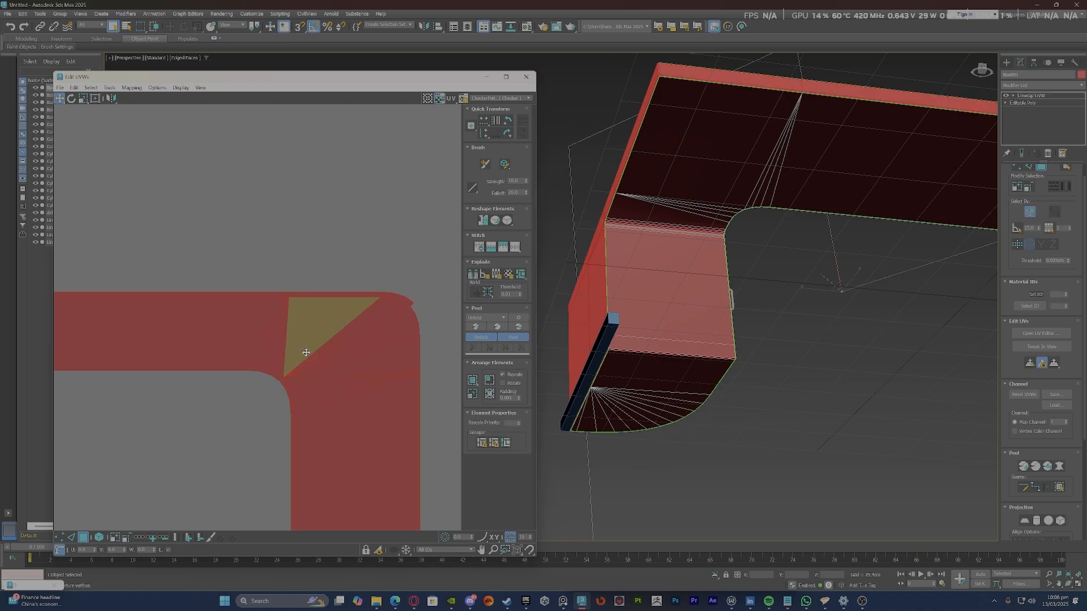
scroll(317, 340, down, 8)
scroll(322, 320, up, 6)
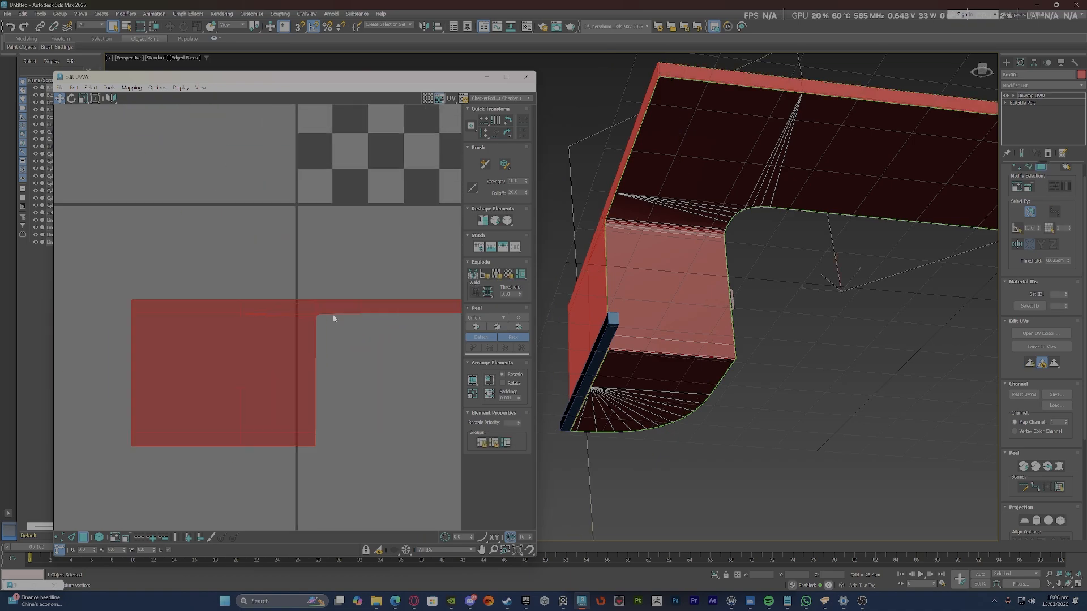
scroll(334, 318, up, 6)
click(348, 352)
scroll(256, 290, down, 8)
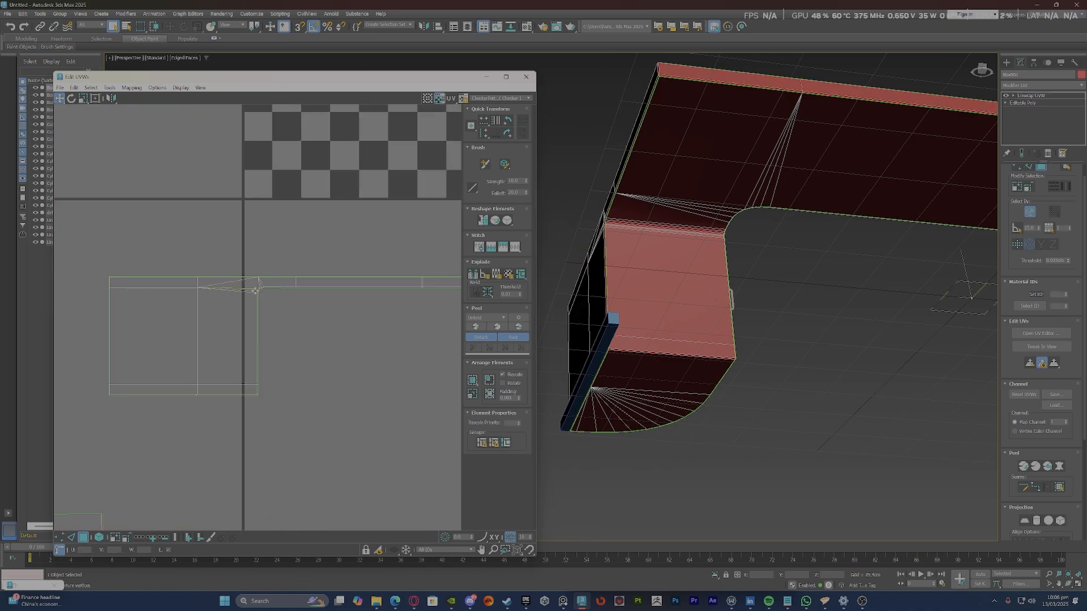
scroll(256, 290, down, 6)
click(289, 372)
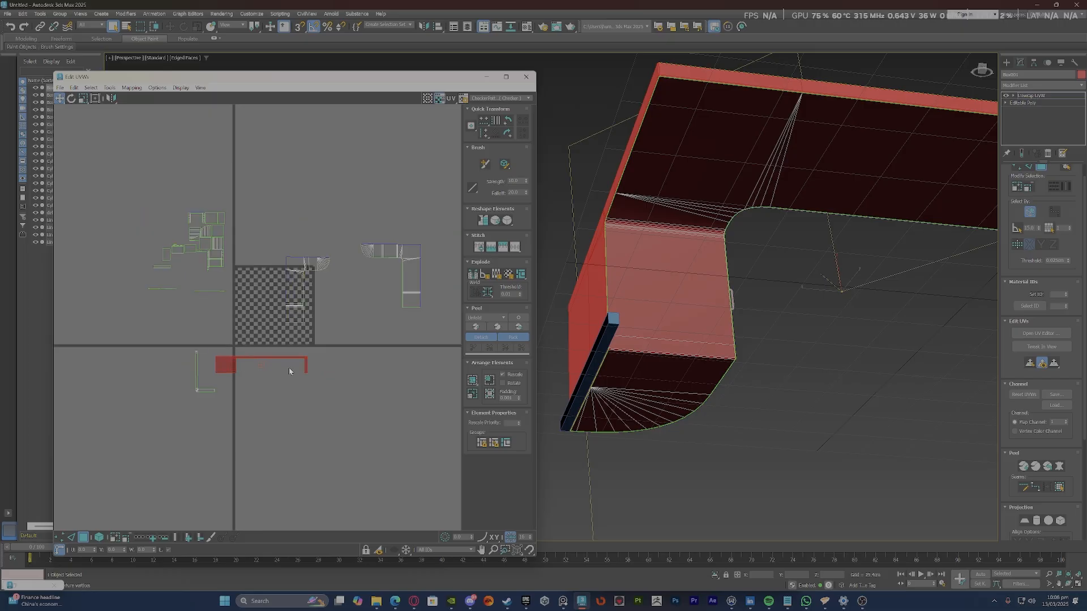
Select the top end edge of the narrow L-shaped shell and stitch it to its matching edge.
scroll(438, 370, down, 2)
scroll(630, 309, down, 4)
alt+middle_drag(668, 300, 566, 354)
scroll(252, 390, up, 8)
click(277, 384)
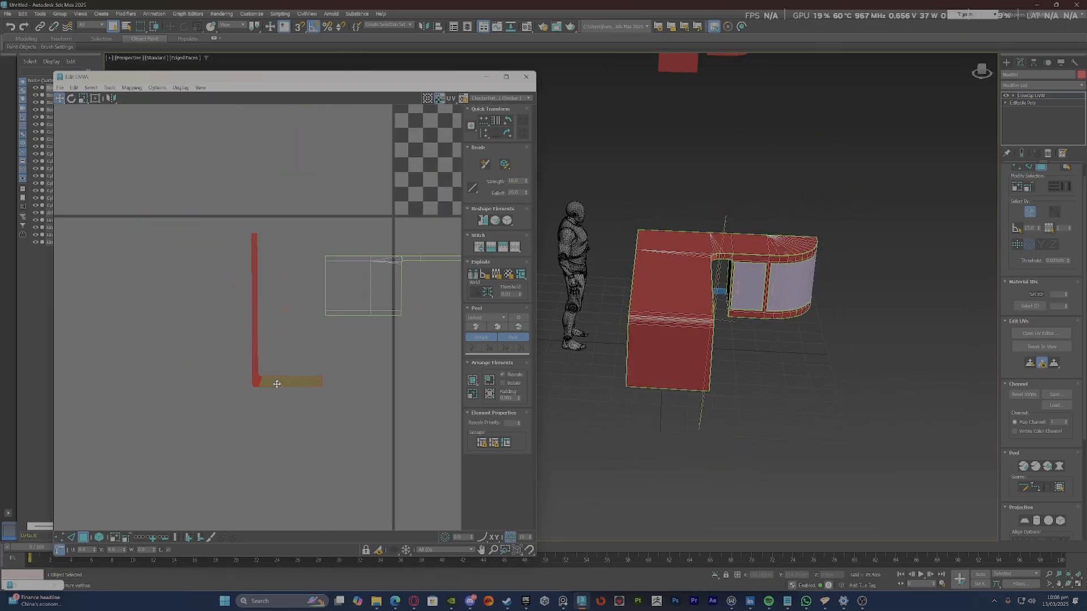
scroll(238, 242, up, 12)
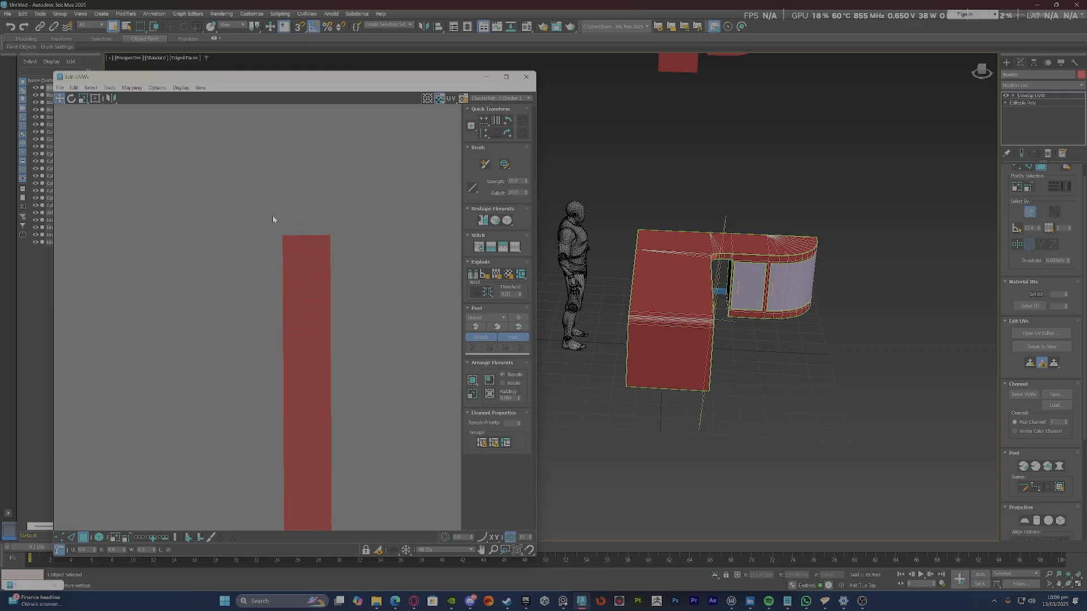
key(2)
right_click(314, 250)
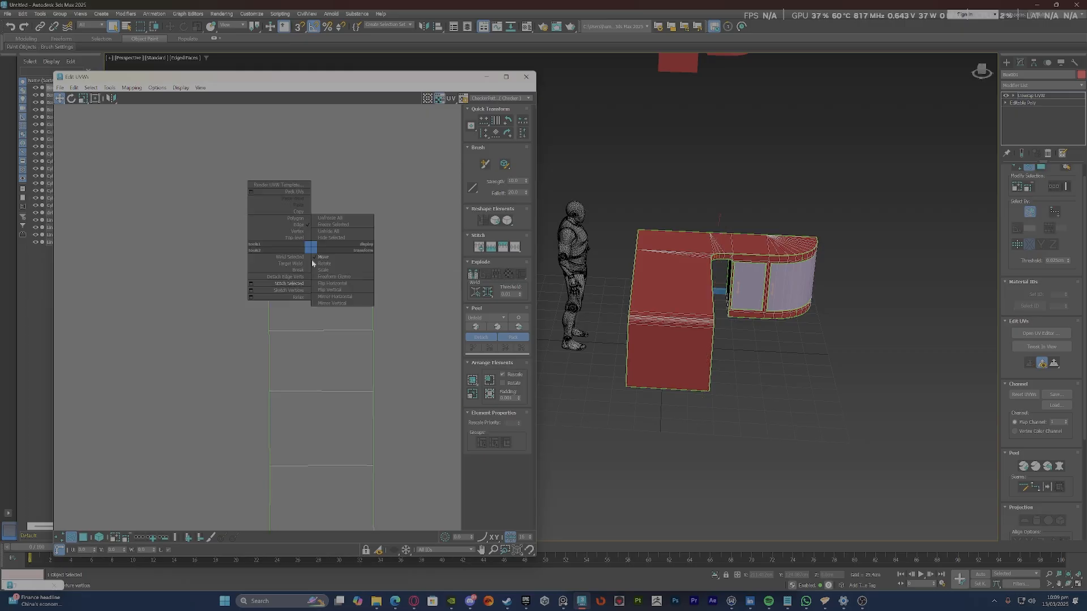
Stitch the top end edges of the vertical UV strip to their matching edges, extending the strip upward.
click(300, 280)
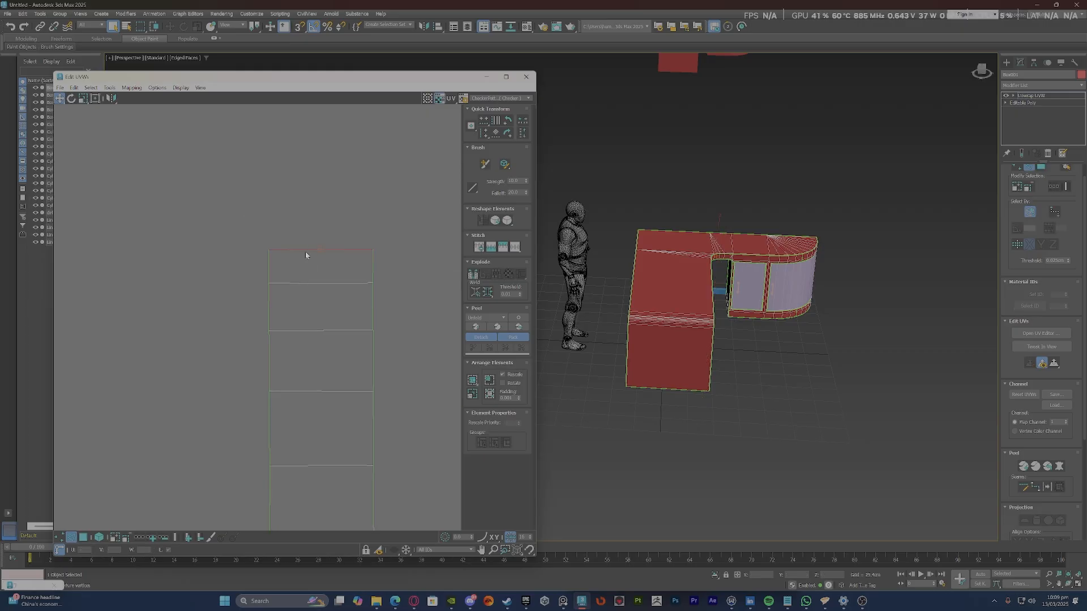
right_click(305, 252)
click(287, 286)
scroll(290, 288, down, 6)
Select the whole frame-shaped UV shell as polygons and relax it.
key(3)
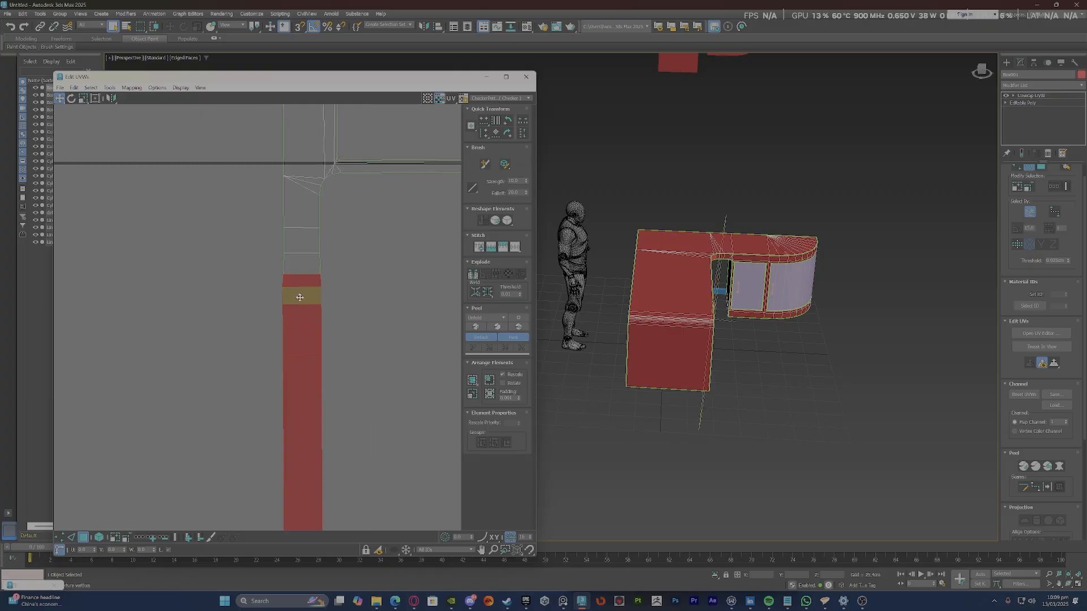
scroll(292, 312, down, 8)
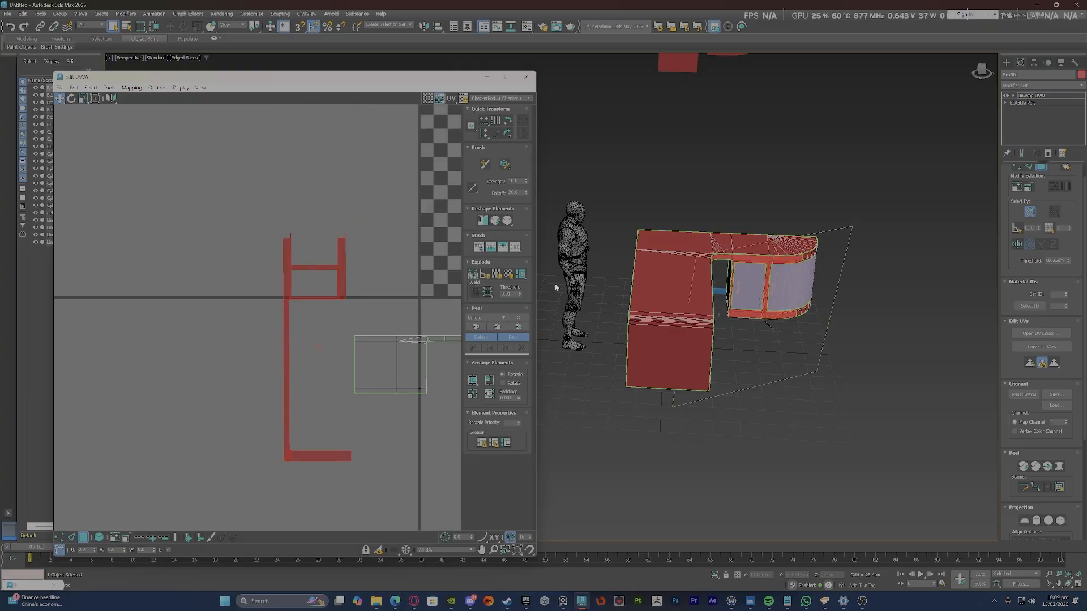
click(507, 222)
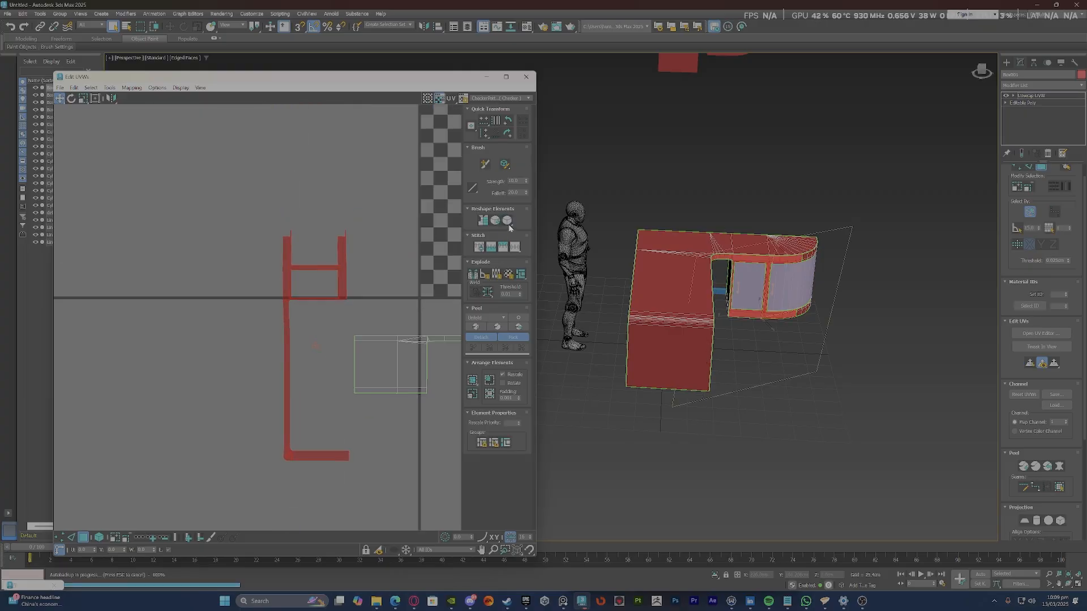
Select the two edges across the top of the relaxed shell's vertical strip and stitch them to their matching pieces.
scroll(281, 223, up, 8)
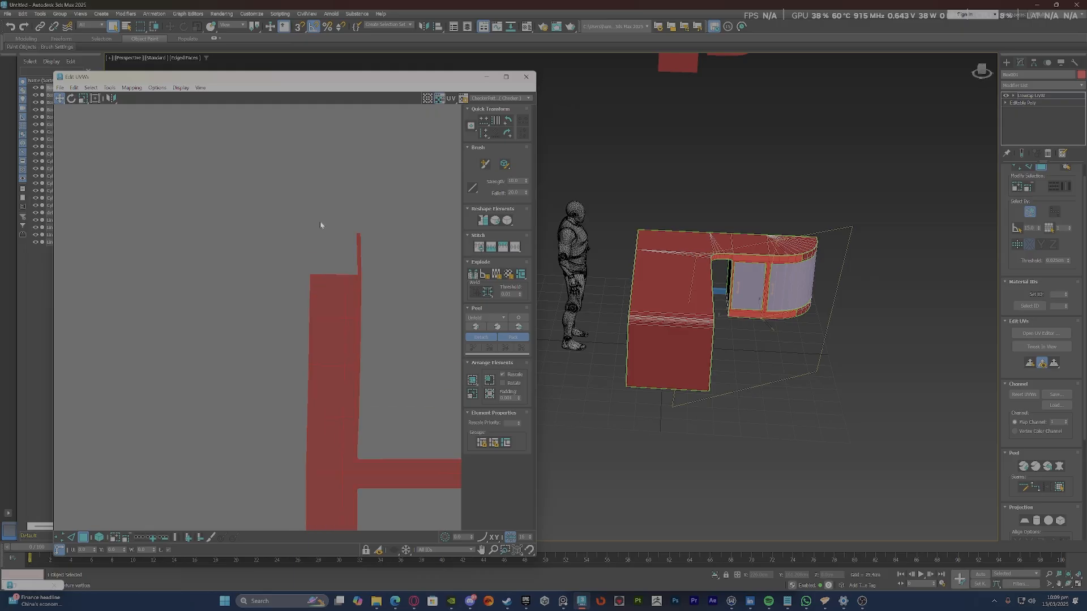
key(1)
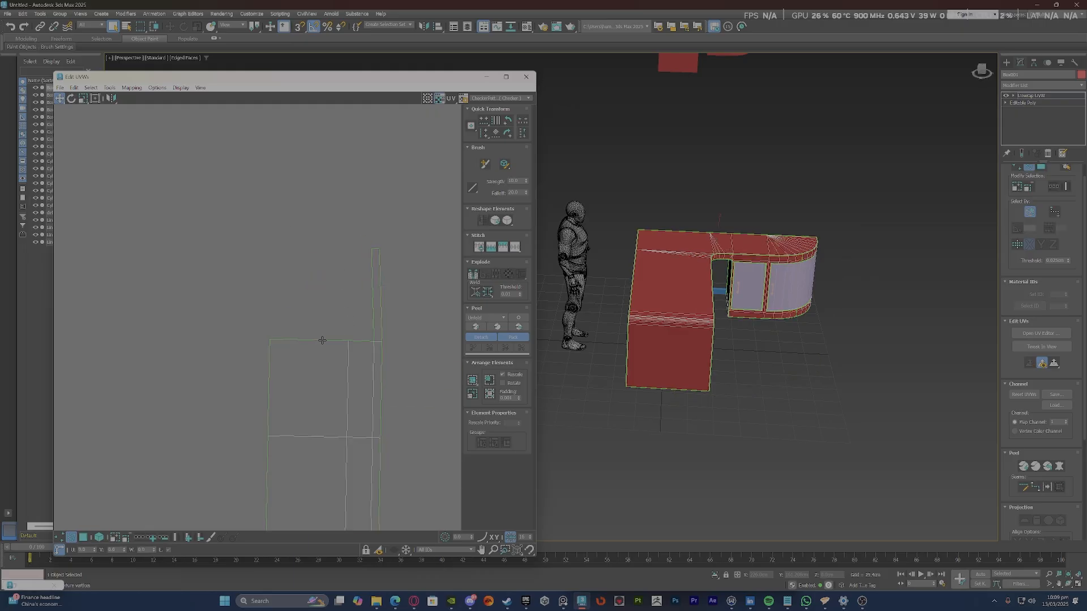
click(322, 340)
ctrl+click(359, 341)
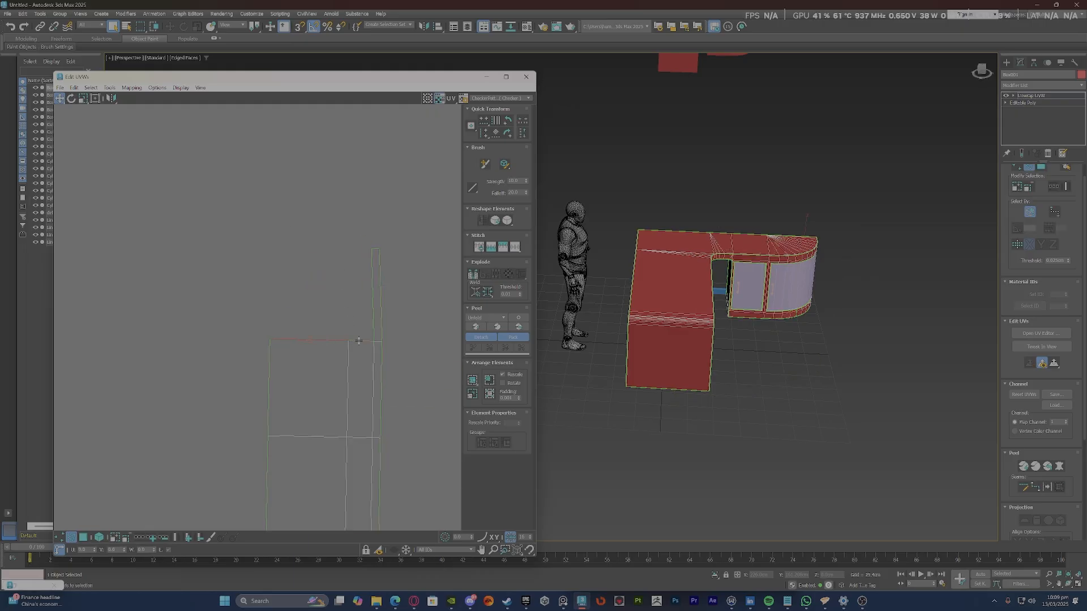
right_click(324, 357)
click(288, 389)
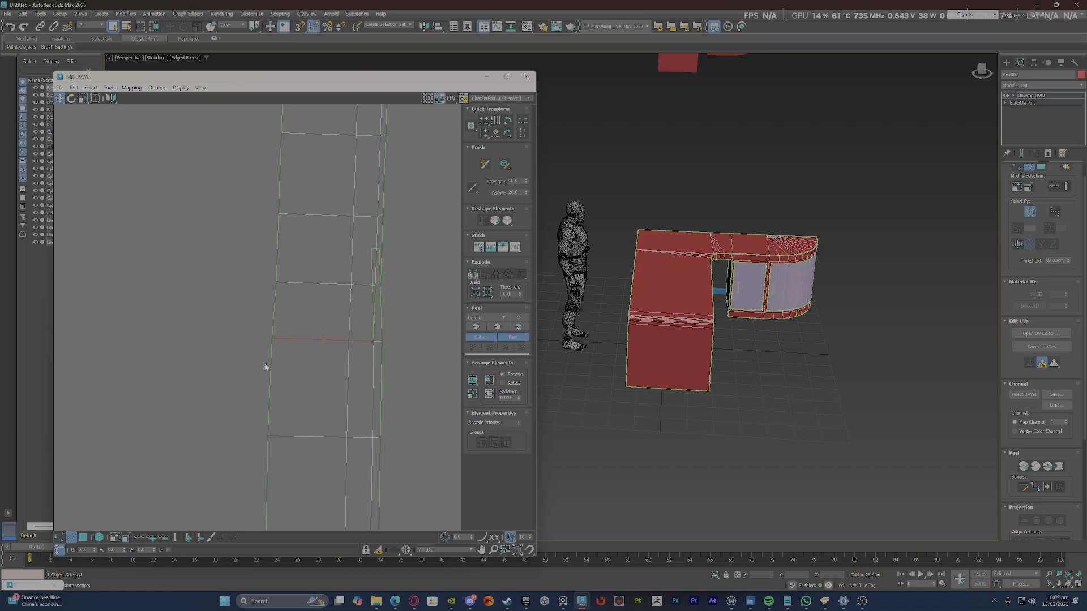
Stitch the long open edge of the narrow sliver beside the extended vertical strip.
scroll(371, 306, up, 2)
click(379, 272)
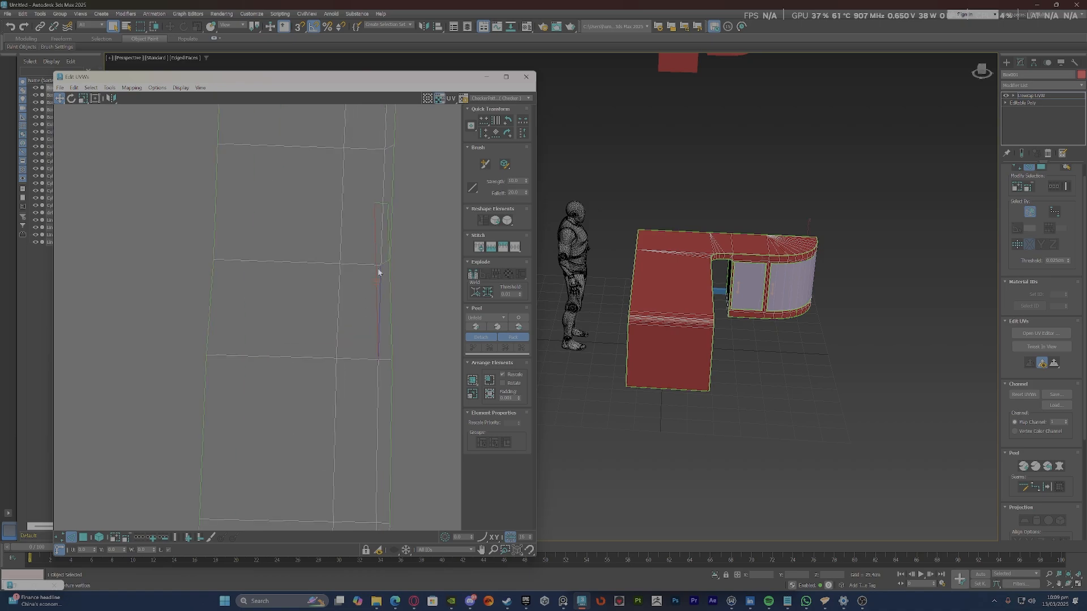
right_click(366, 312)
click(323, 344)
Stitch the split ends of the frame's right-hand UV strip together, including the remaining open edge beside the join.
scroll(271, 284, down, 11)
scroll(365, 300, up, 6)
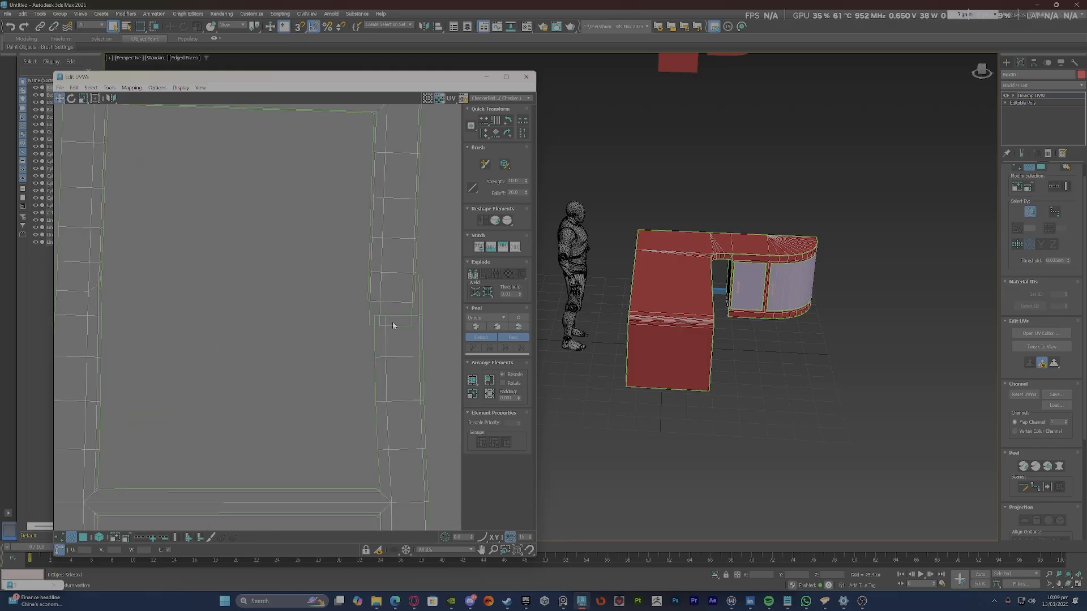
right_click(394, 334)
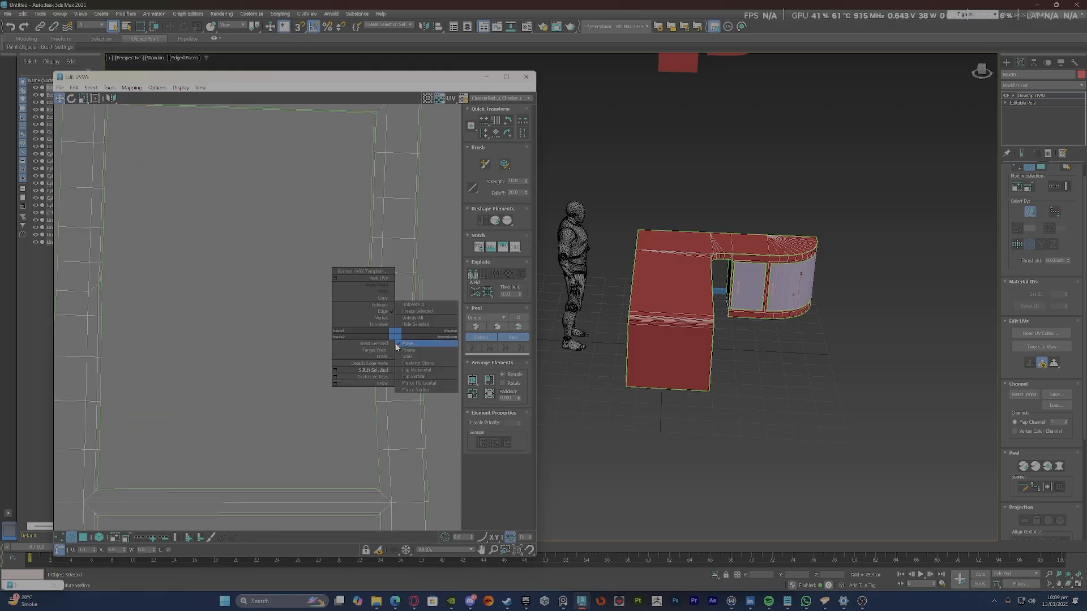
click(387, 372)
right_click(417, 320)
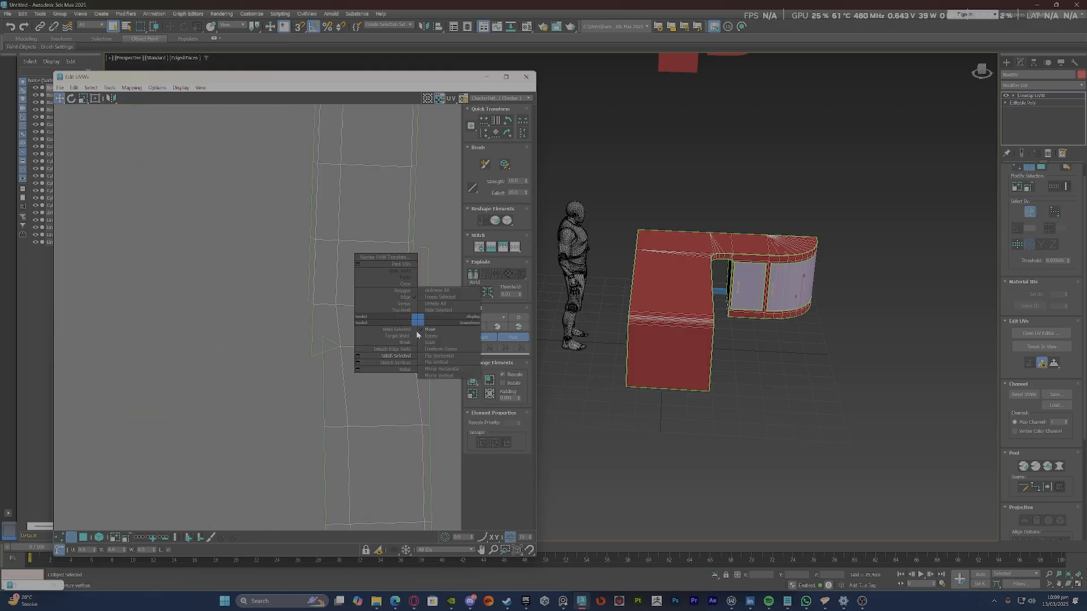
click(398, 351)
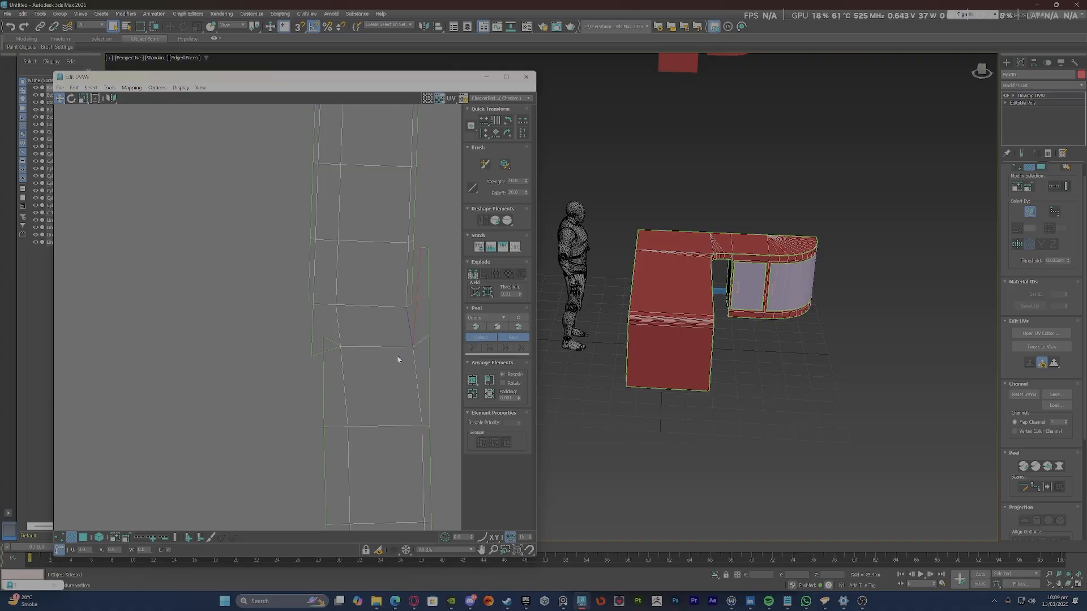
Select the full stitched frame shell and relax it again.
scroll(356, 352, up, 5)
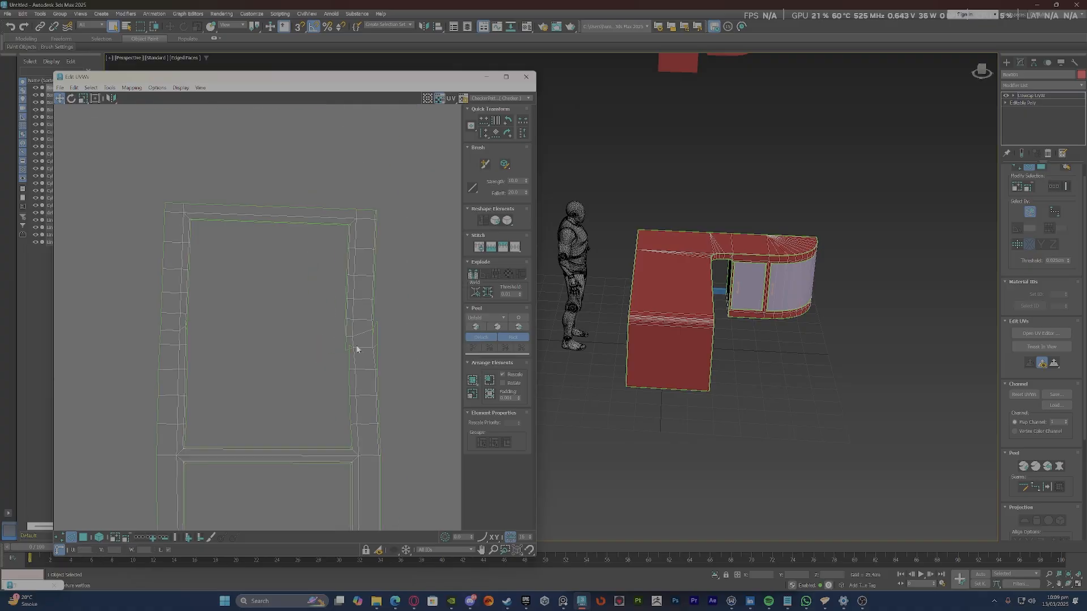
click(508, 222)
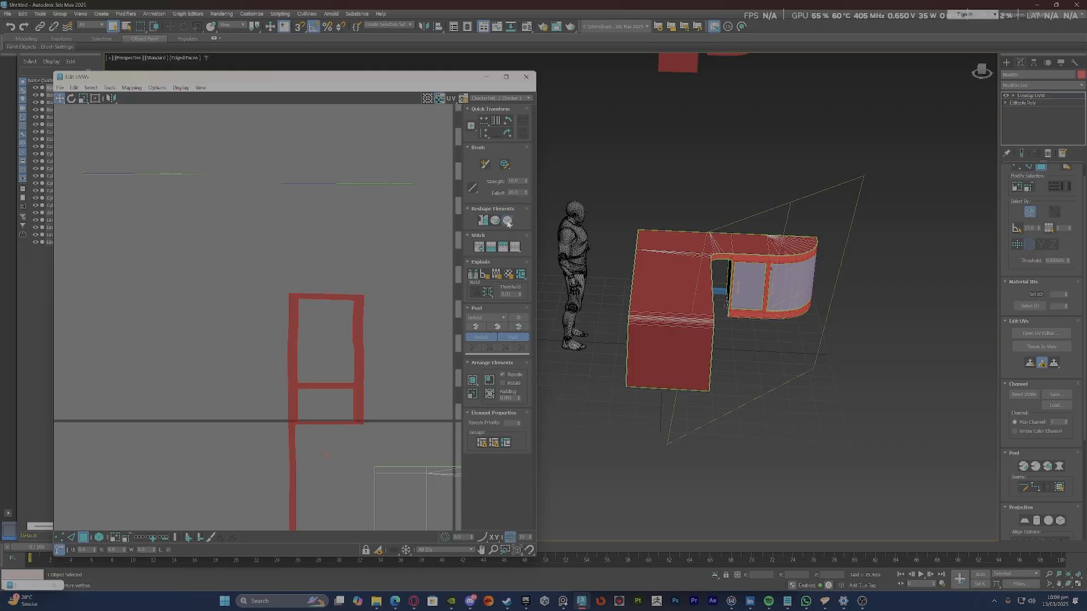
scroll(265, 406, up, 3)
Try to stitch the small triangle's edge at the inner corner where the crossbar meets the right-hand strip.
click(357, 357)
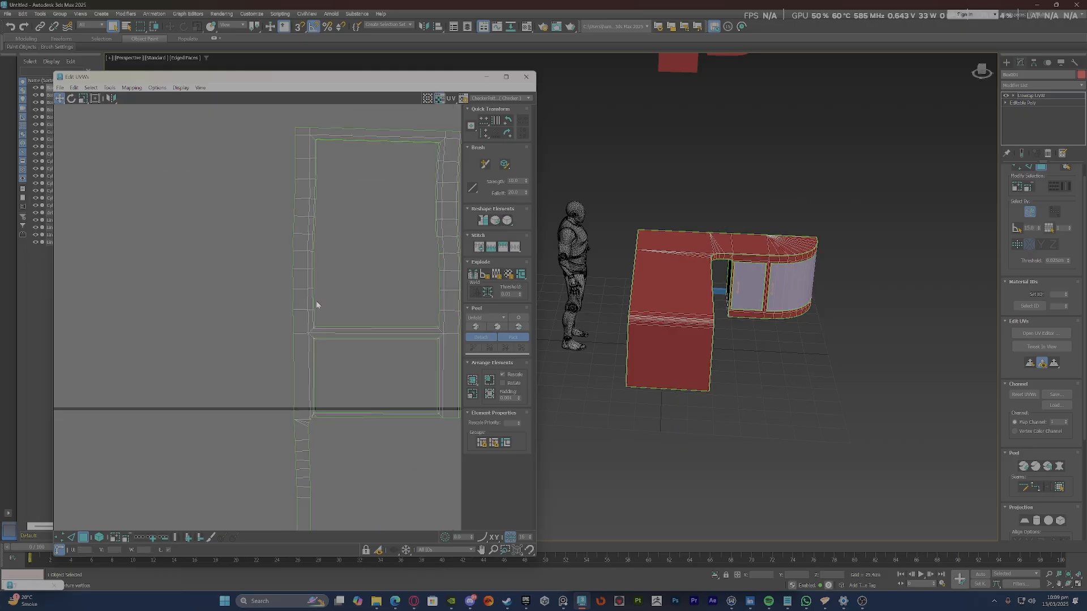
middle_drag(405, 311, 323, 323)
scroll(374, 333, up, 3)
scroll(356, 366, up, 2)
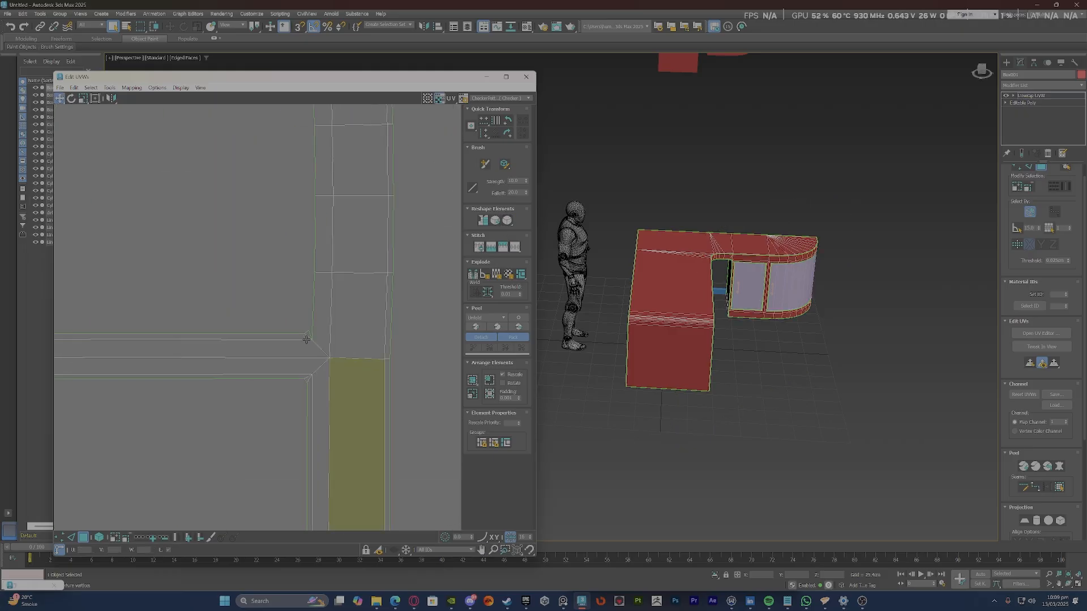
scroll(306, 338, up, 4)
scroll(321, 332, up, 2)
key(2)
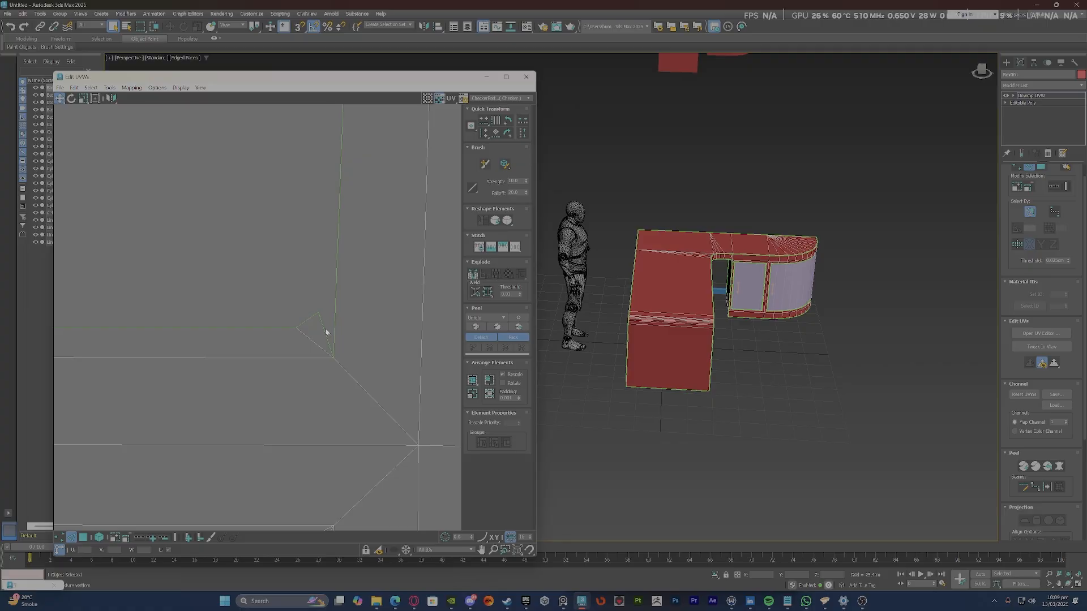
right_click(323, 327)
click(311, 362)
scroll(345, 395, down, 5)
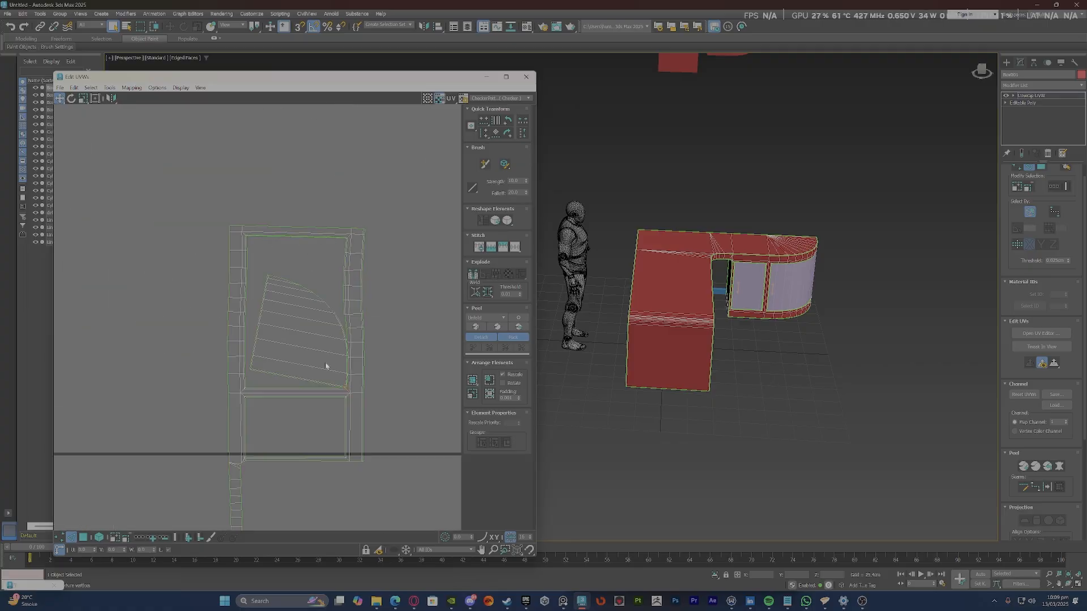
Examine how the corner triangle and the thin polygon strip along the crossbar connect to the frame.
scroll(344, 396, up, 6)
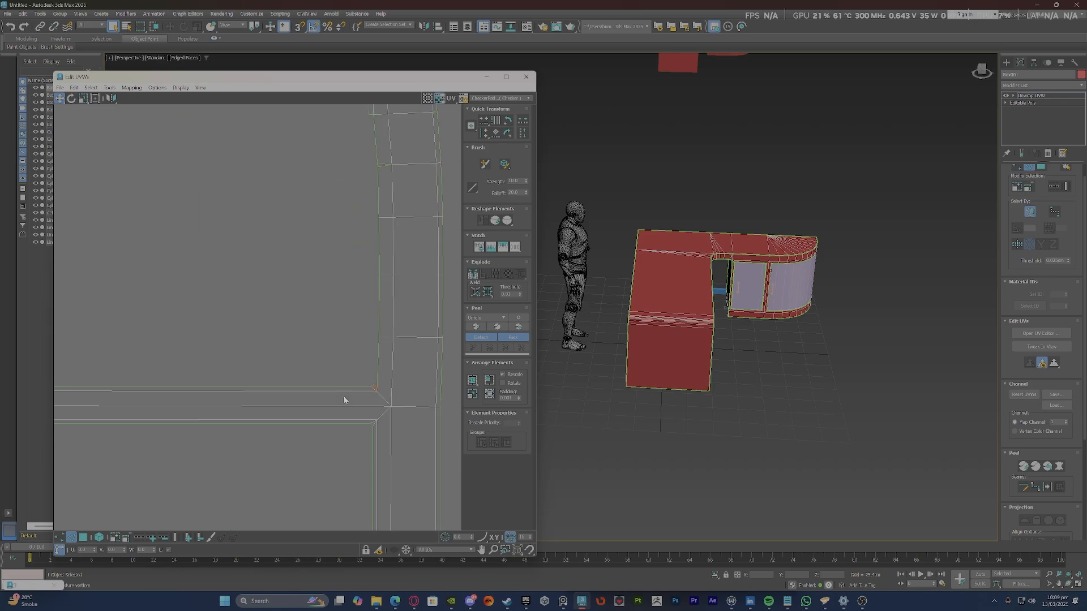
click(403, 373)
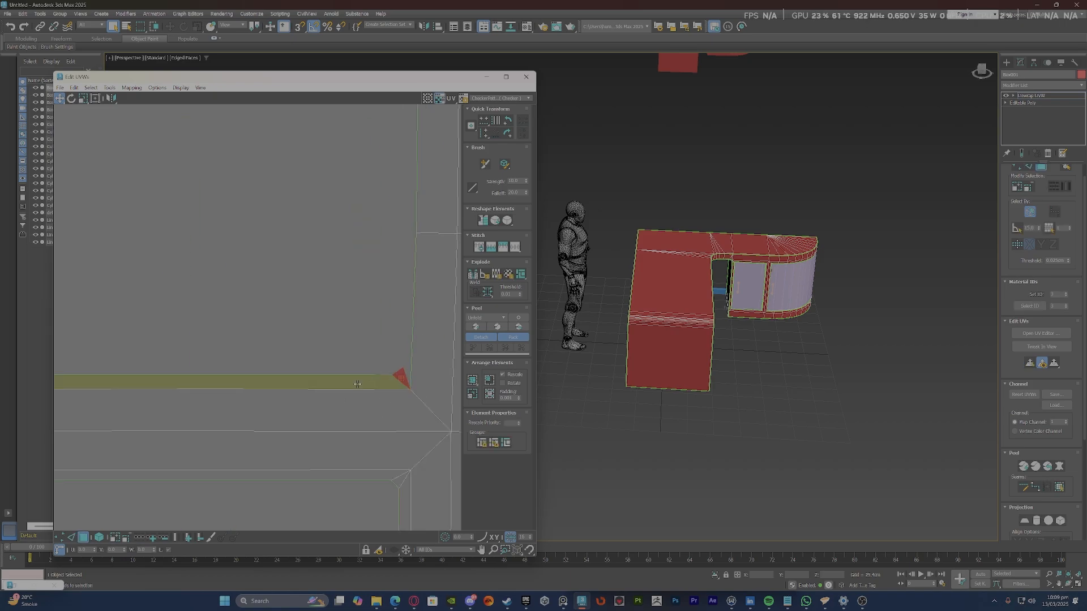
click(358, 385)
scroll(396, 356, down, 3)
scroll(308, 350, up, 5)
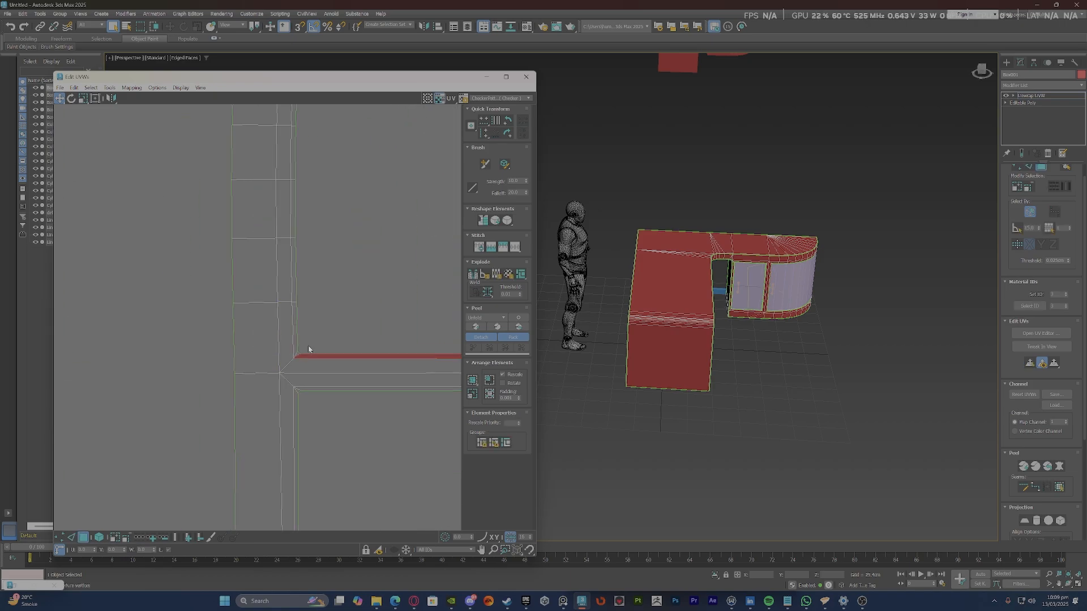
scroll(317, 356, down, 5)
middle_drag(364, 359, 253, 327)
scroll(331, 329, up, 5)
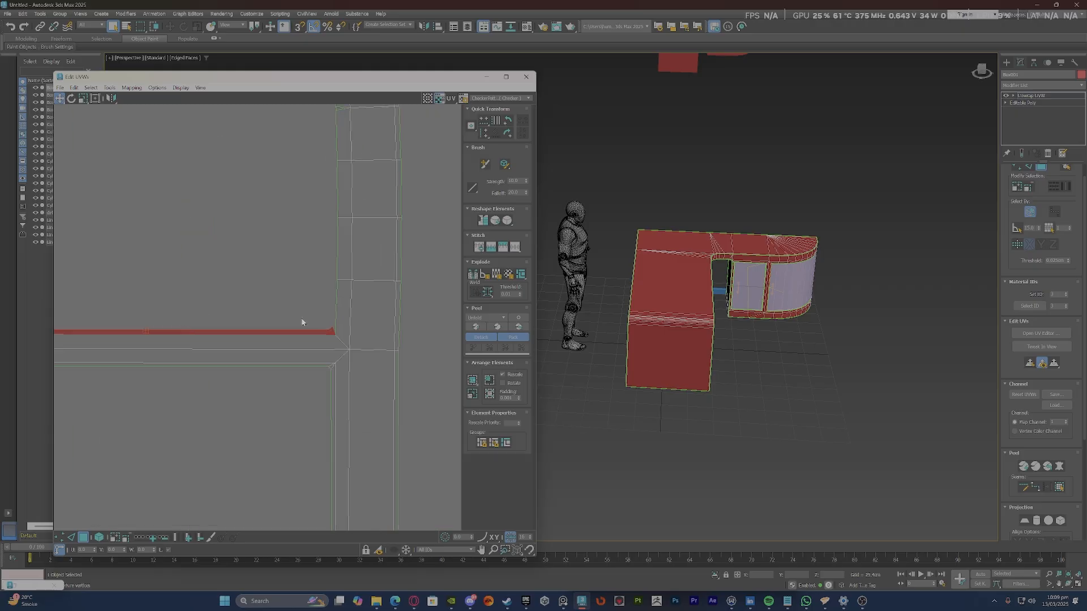
Stitch the crossbar's corner edge at the frame's right-hand inner corner to its matching edge.
scroll(301, 322, up, 3)
key(2)
scroll(356, 337, up, 3)
click(354, 335)
right_click(353, 334)
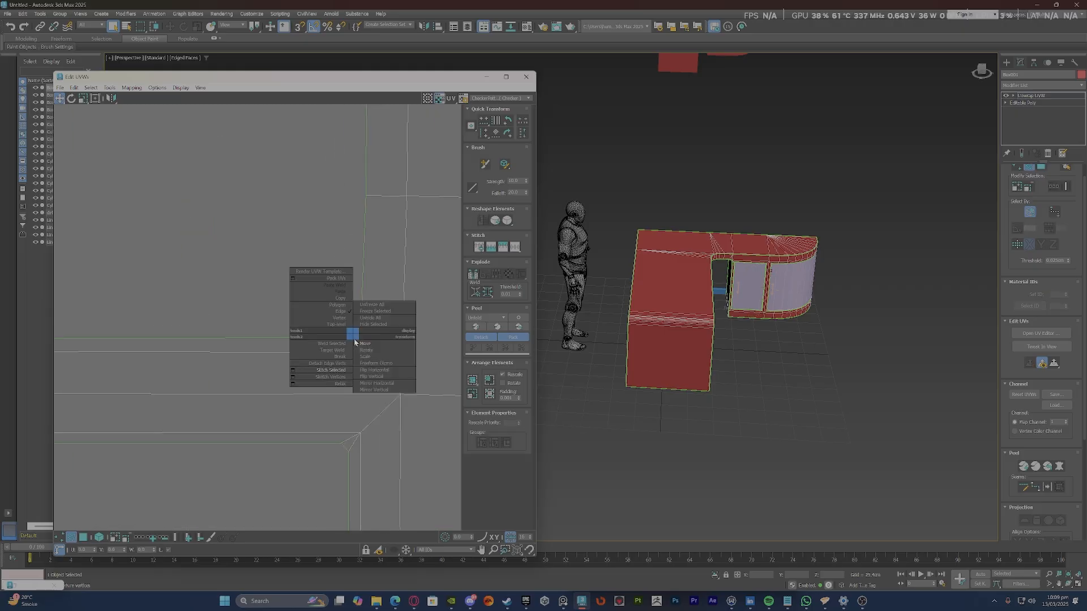
click(338, 371)
scroll(339, 371, down, 4)
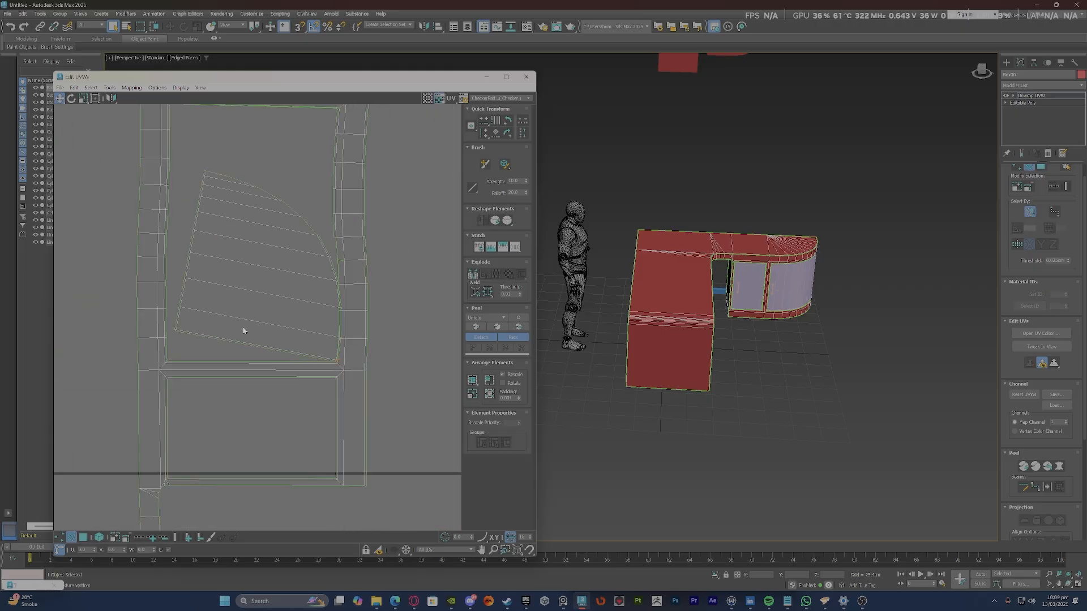
Select the quarter-circle polygons inside the frame, separate them from the shell, and move them outside it.
scroll(231, 235, up, 2)
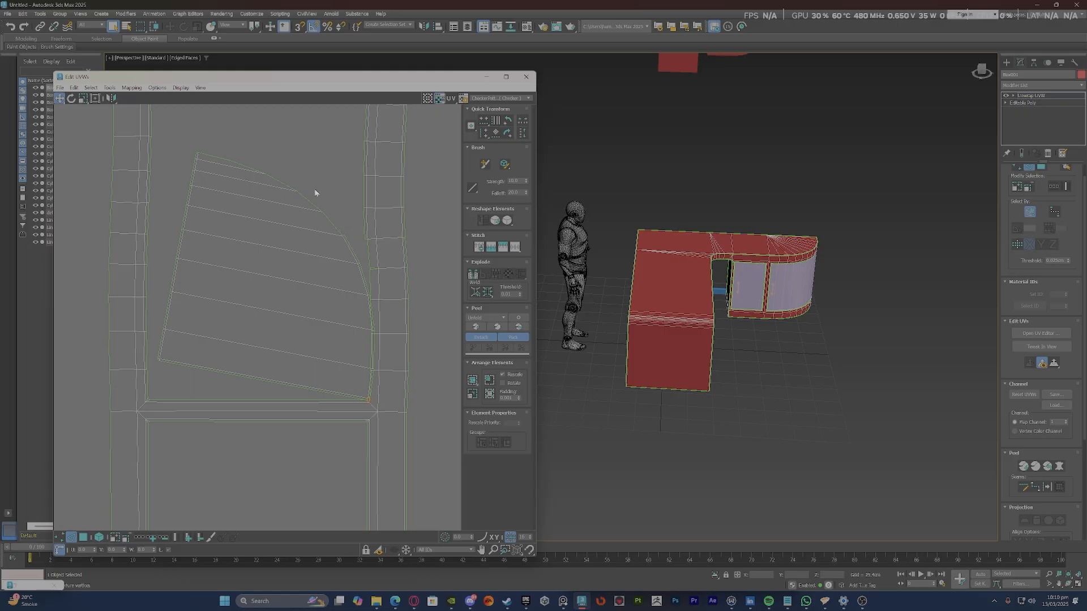
key(3)
drag(310, 159, 168, 368)
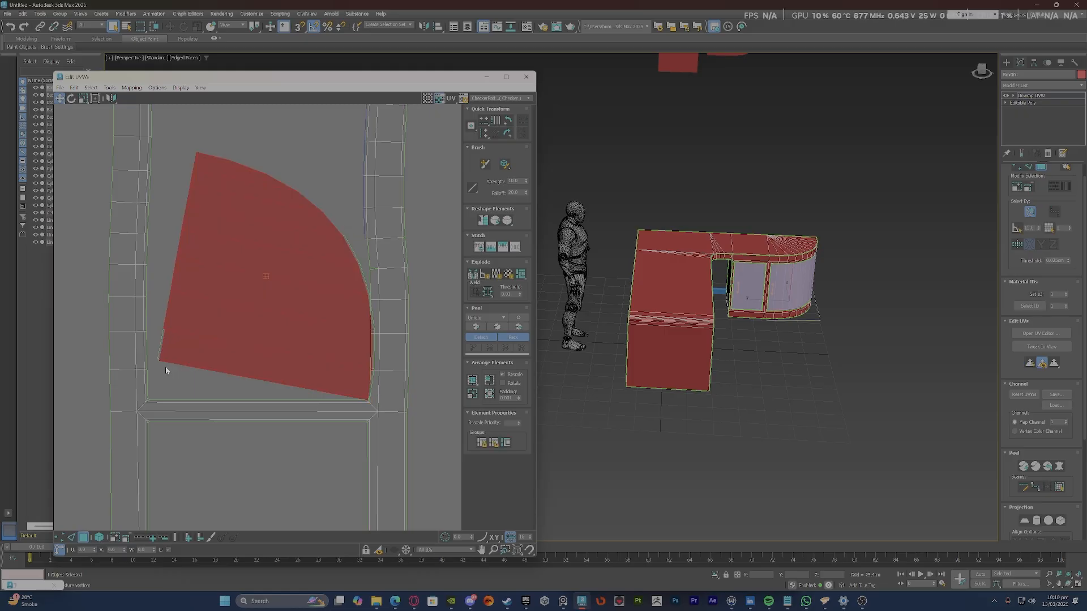
right_click(249, 333)
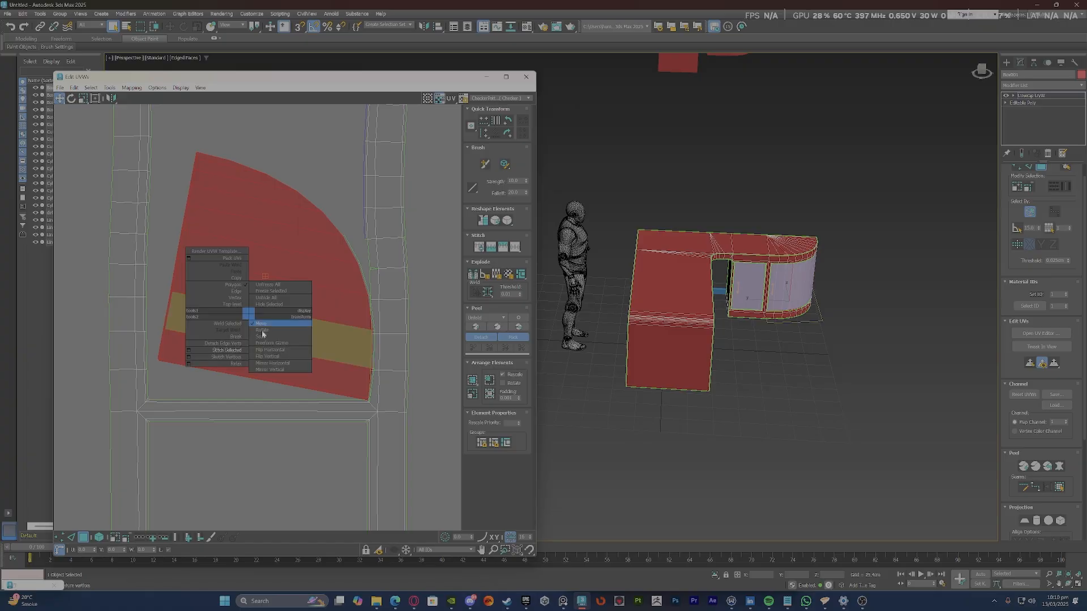
click(235, 342)
scroll(234, 338, down, 4)
drag(249, 320, 104, 267)
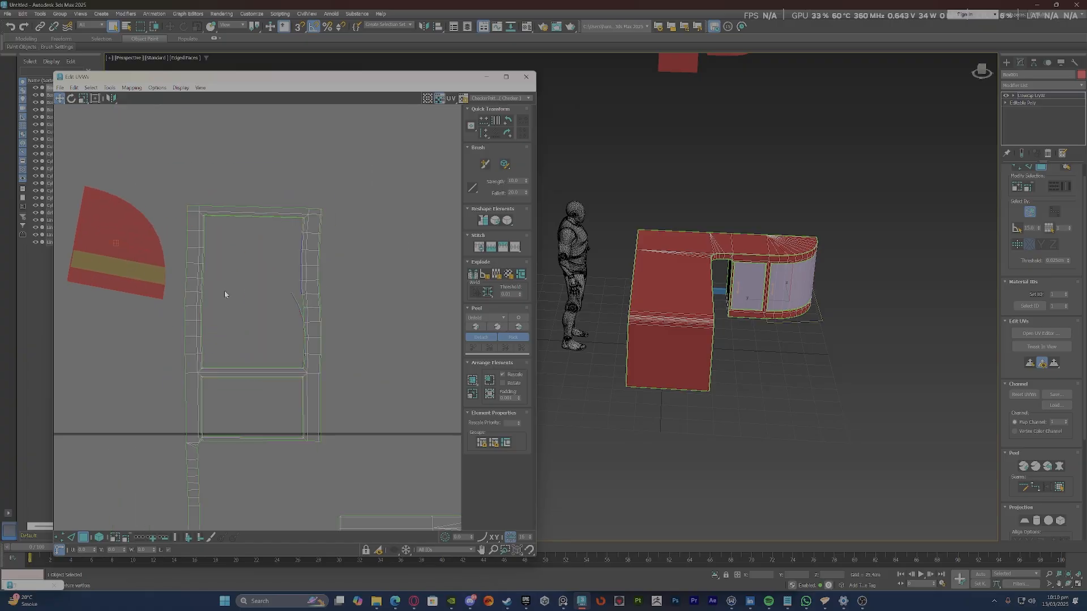
Stitch the inner border edges of the frame's right-hand strip to their matching sliver pieces.
scroll(310, 346, up, 3)
scroll(300, 283, up, 5)
key(2)
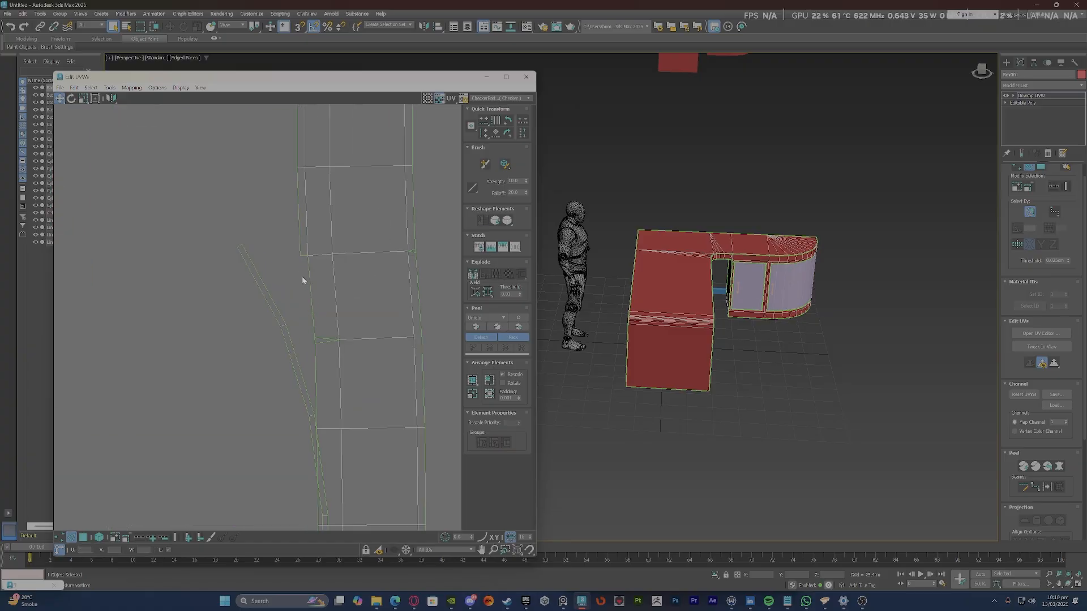
scroll(310, 279, down, 2)
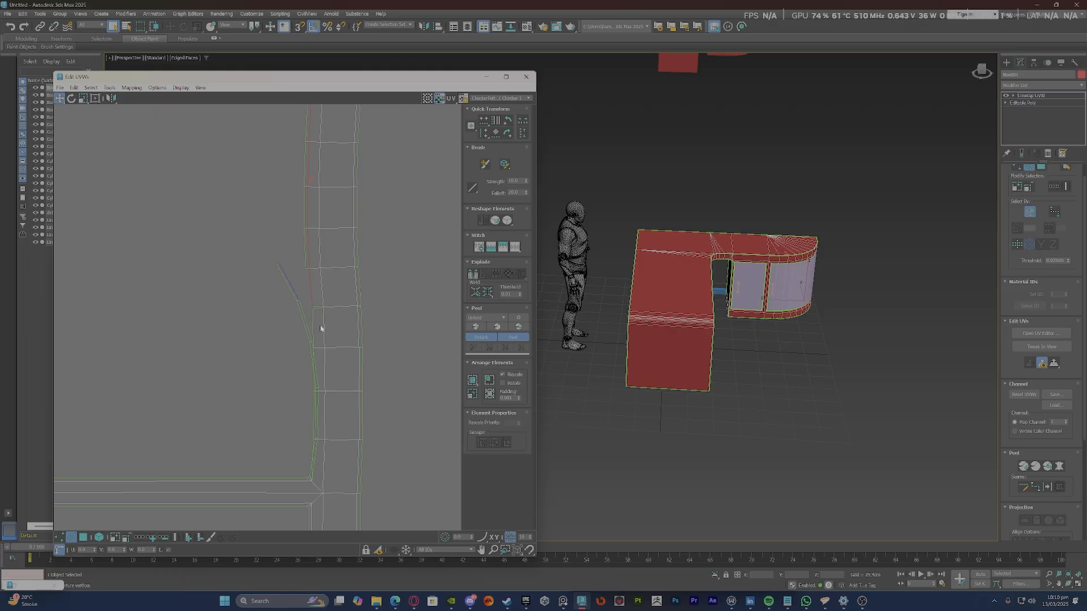
scroll(309, 309, up, 2)
right_click(334, 343)
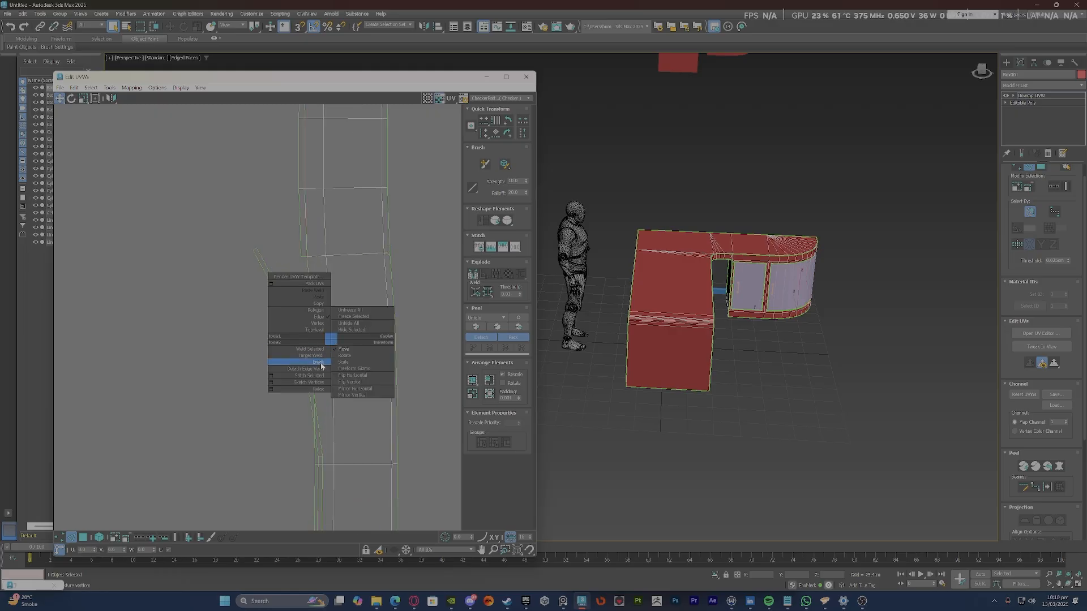
click(317, 369)
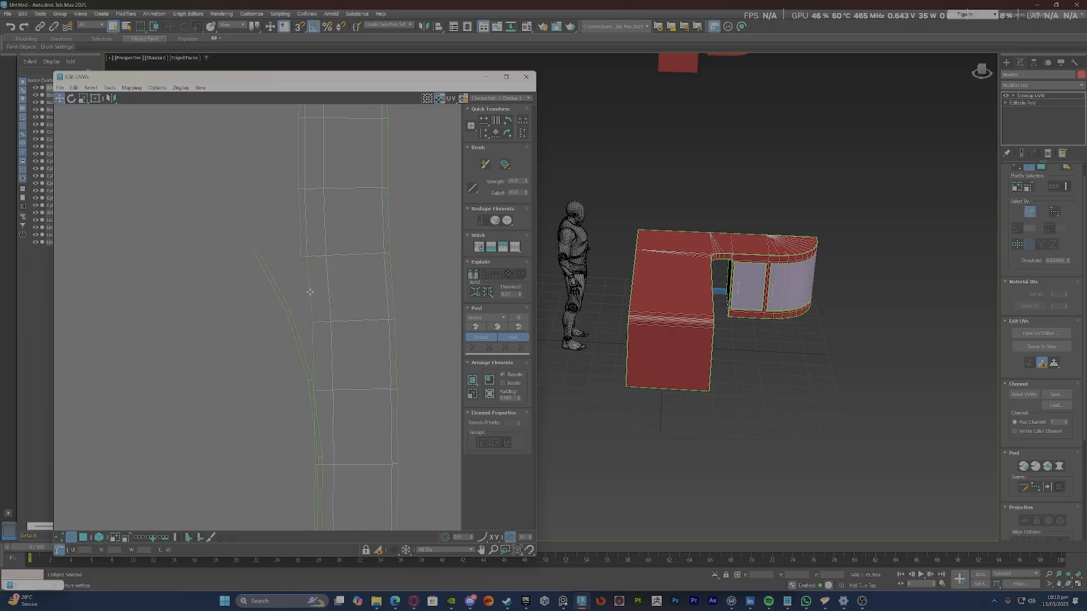
Stitch the selected inner edge of the frame's curved strip to its sliver piece and select the whole frame shell.
scroll(309, 295, down, 4)
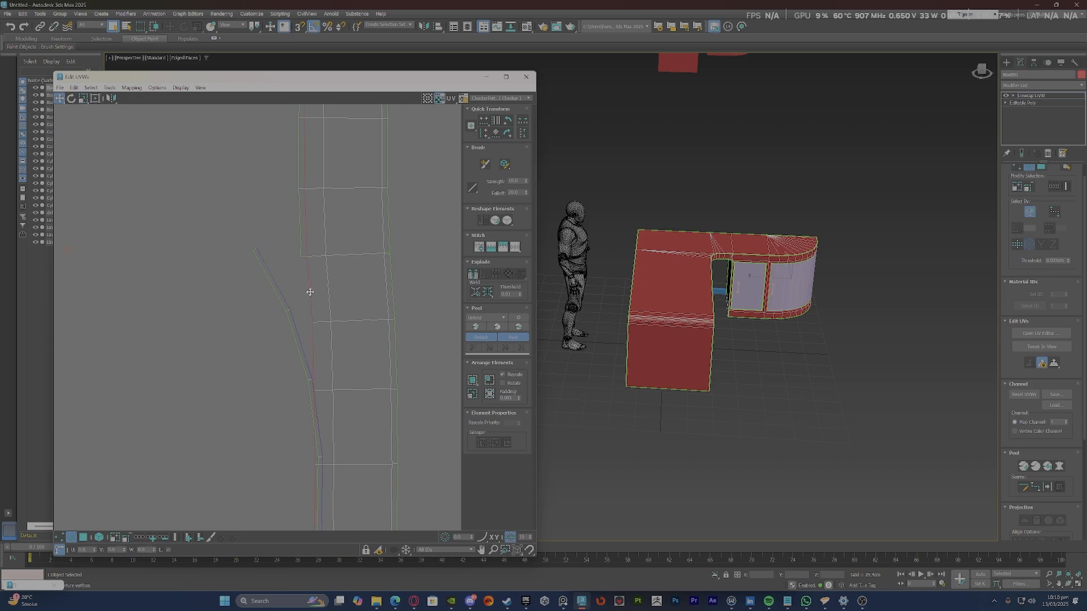
right_click(279, 312)
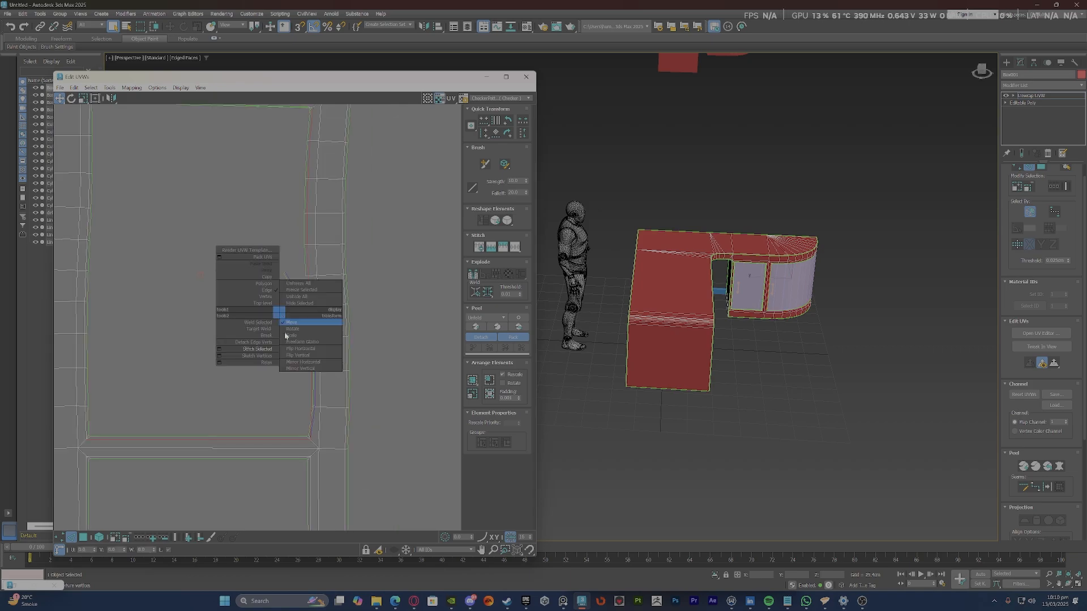
click(259, 350)
click(328, 303)
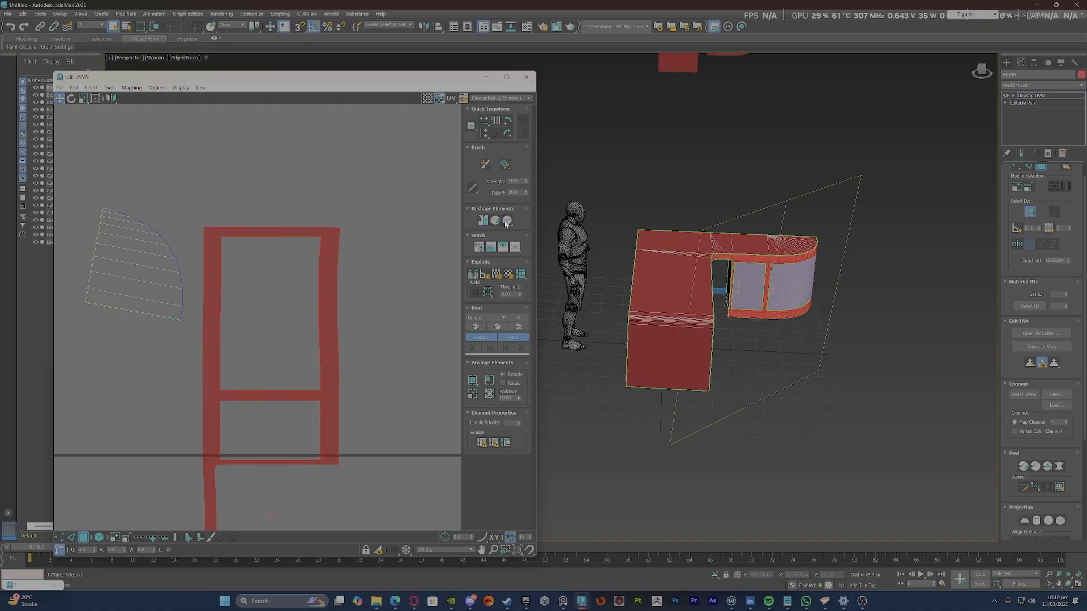
Examine how the counter's side panel and window frame correspond to their UV shells by selecting each in turn.
alt+middle_drag(655, 284, 551, 270)
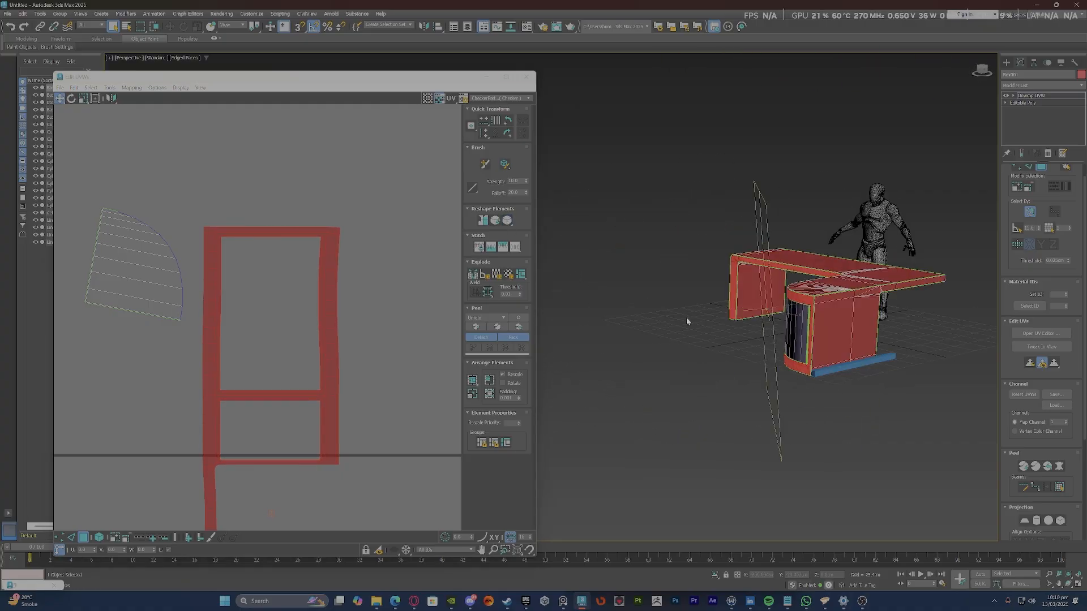
click(824, 326)
scroll(297, 306, down, 4)
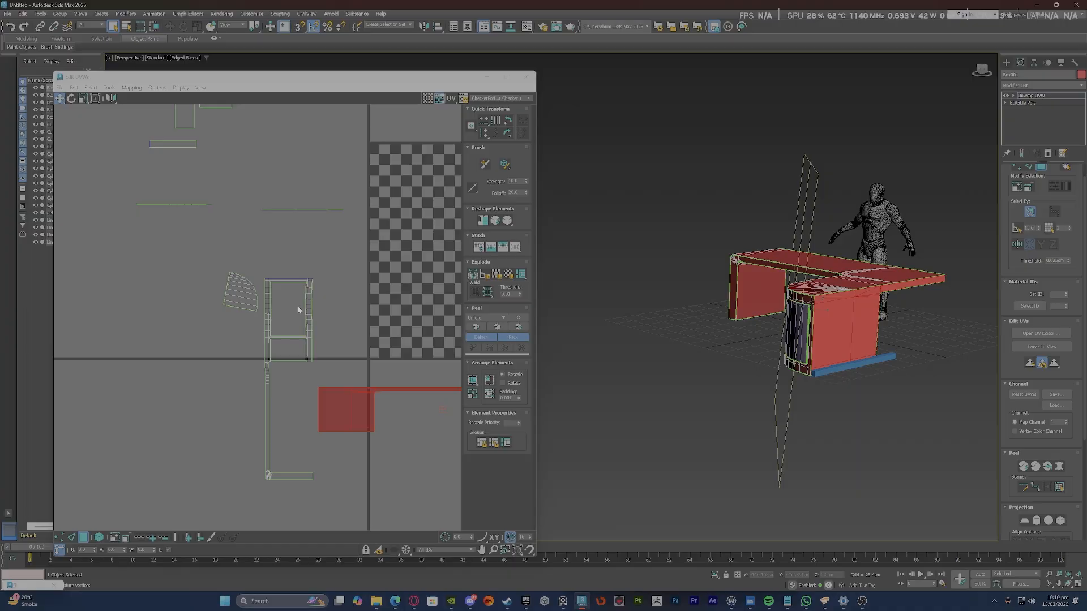
scroll(297, 306, down, 1)
scroll(297, 306, up, 3)
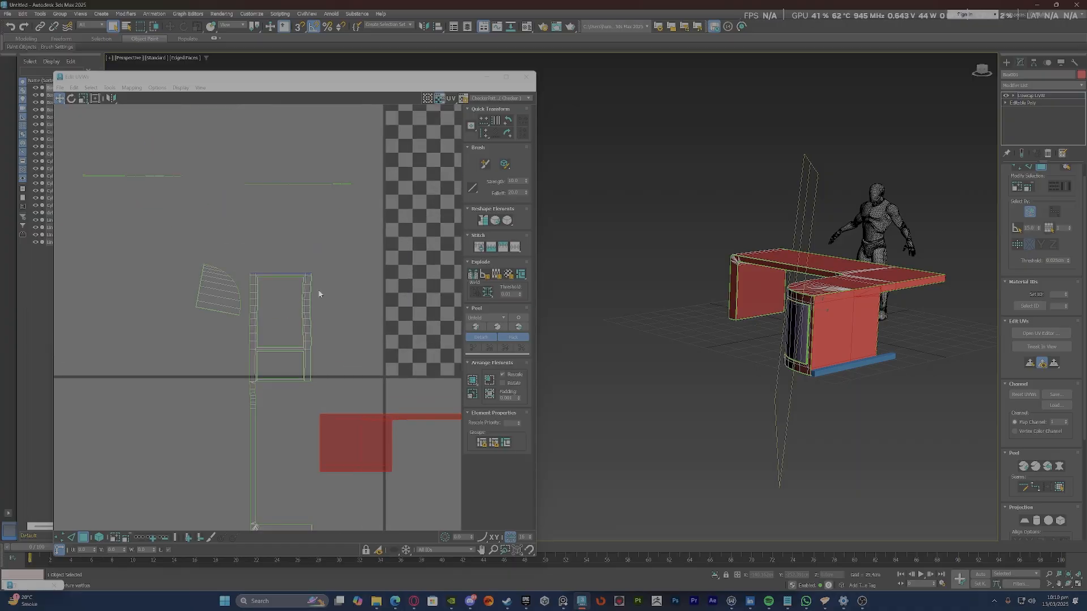
scroll(318, 294, up, 3)
scroll(248, 236, up, 3)
click(255, 277)
click(258, 284)
scroll(268, 271, down, 5)
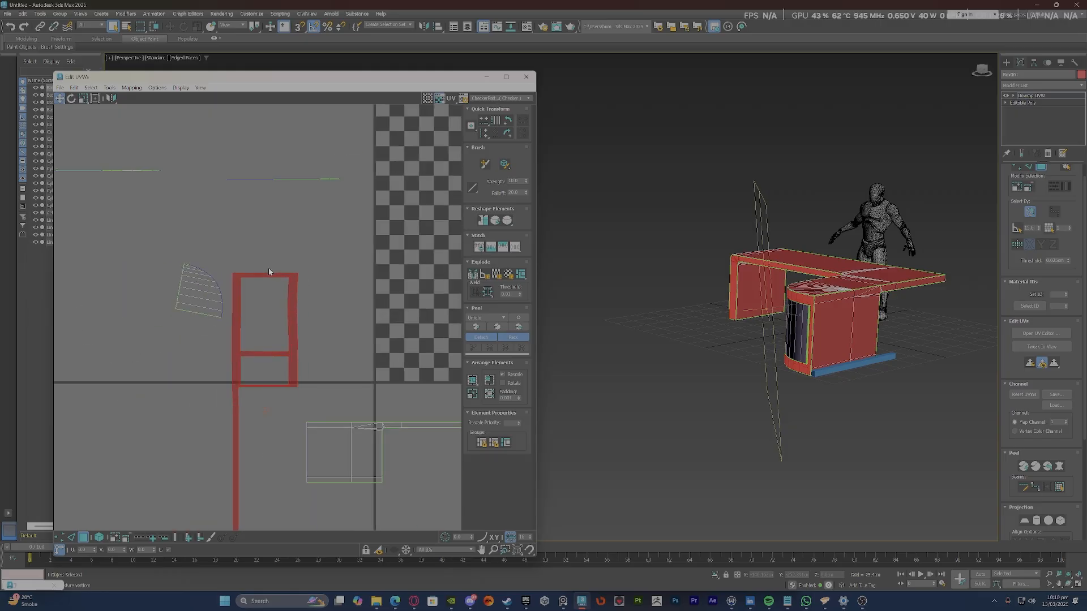
scroll(268, 269, down, 2)
middle_drag(310, 397, 219, 340)
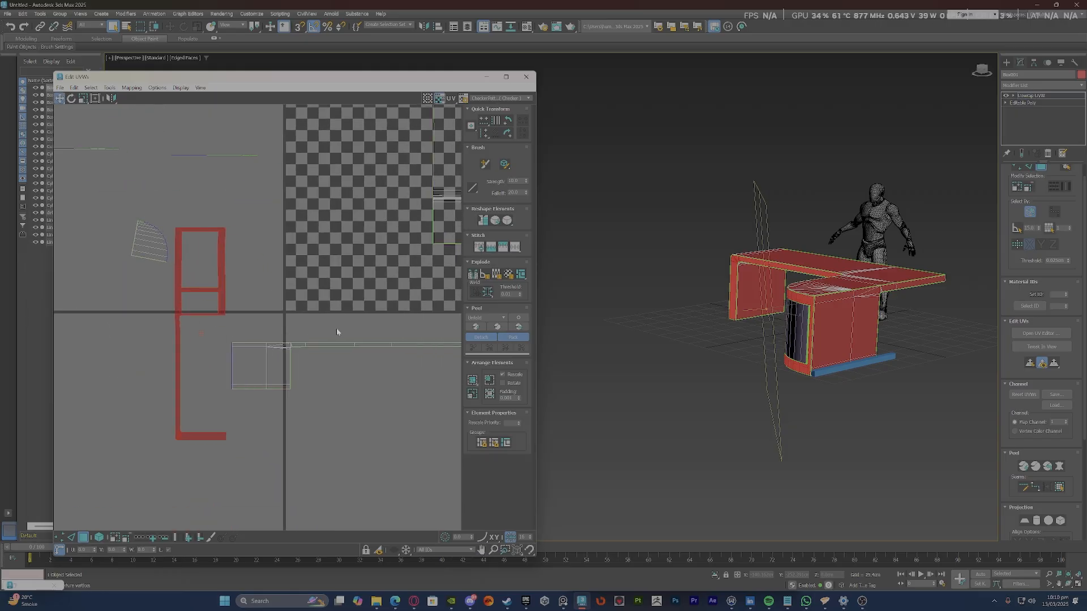
click(337, 332)
scroll(283, 332, down, 2)
scroll(222, 292, up, 2)
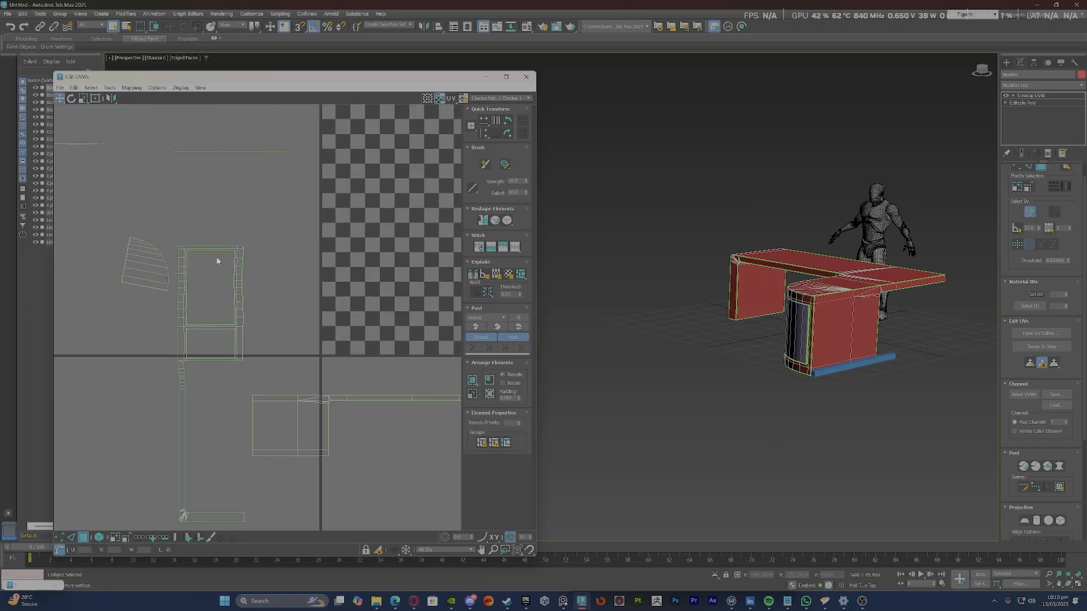
click(238, 264)
scroll(155, 249, down, 1)
scroll(142, 252, up, 2)
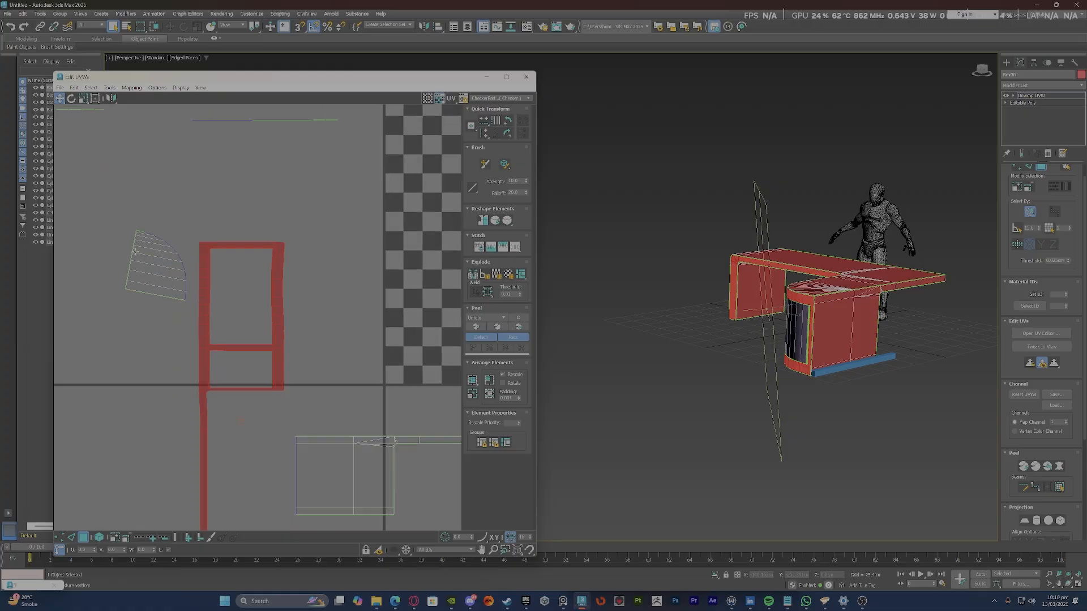
Select the quarter-circle shell and move it farther away from the window frame.
click(170, 286)
scroll(178, 292, down, 3)
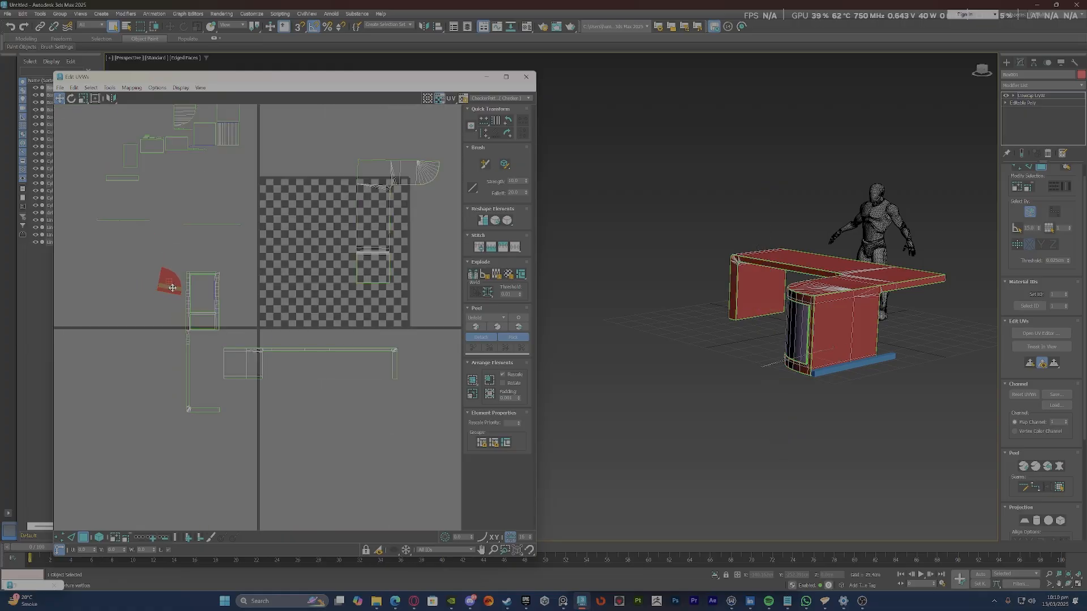
drag(178, 292, 110, 268)
scroll(109, 267, up, 4)
middle_drag(127, 317, 206, 332)
scroll(122, 276, up, 4)
Stitch the quarter-circle's straight base edge to its rectangular panel, and stitch the panel's long side edge to its matching piece.
key(2)
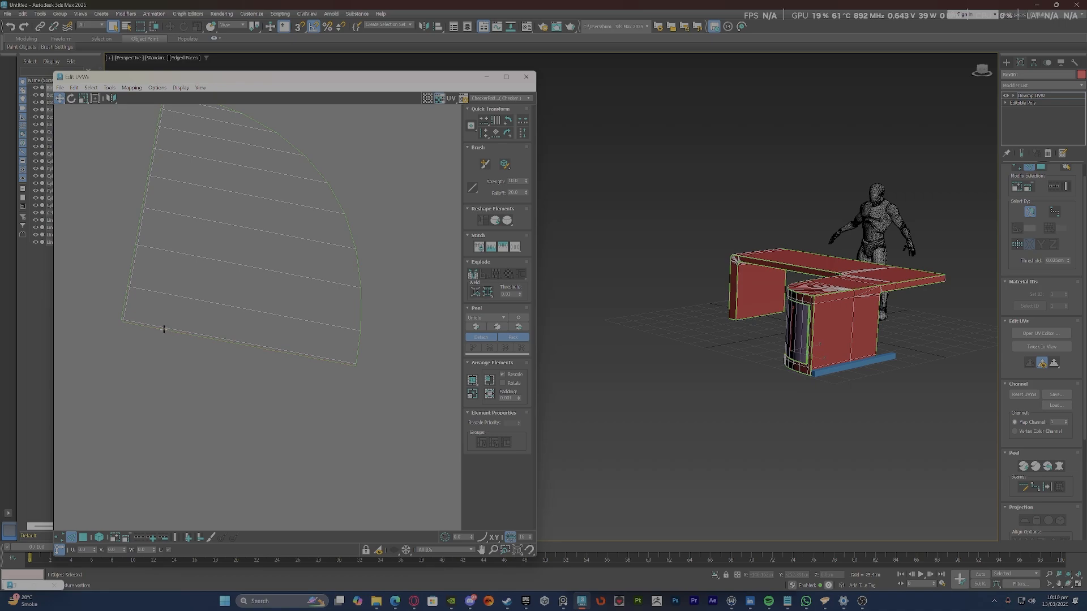
right_click(169, 364)
click(164, 401)
scroll(247, 328, down, 4)
scroll(206, 340, up, 5)
click(198, 360)
right_click(196, 358)
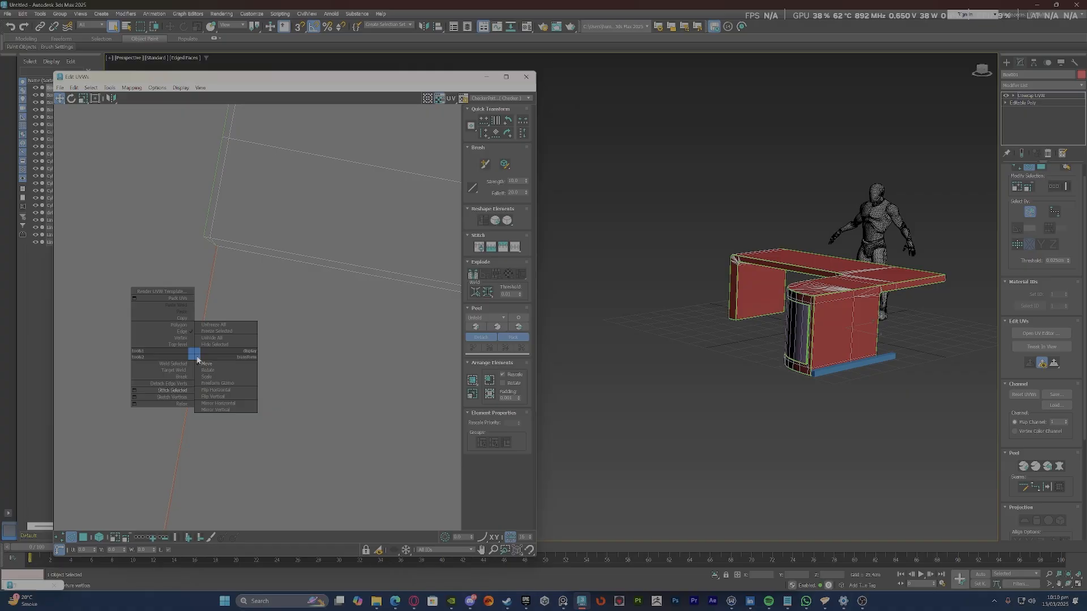
click(185, 391)
scroll(180, 337, down, 8)
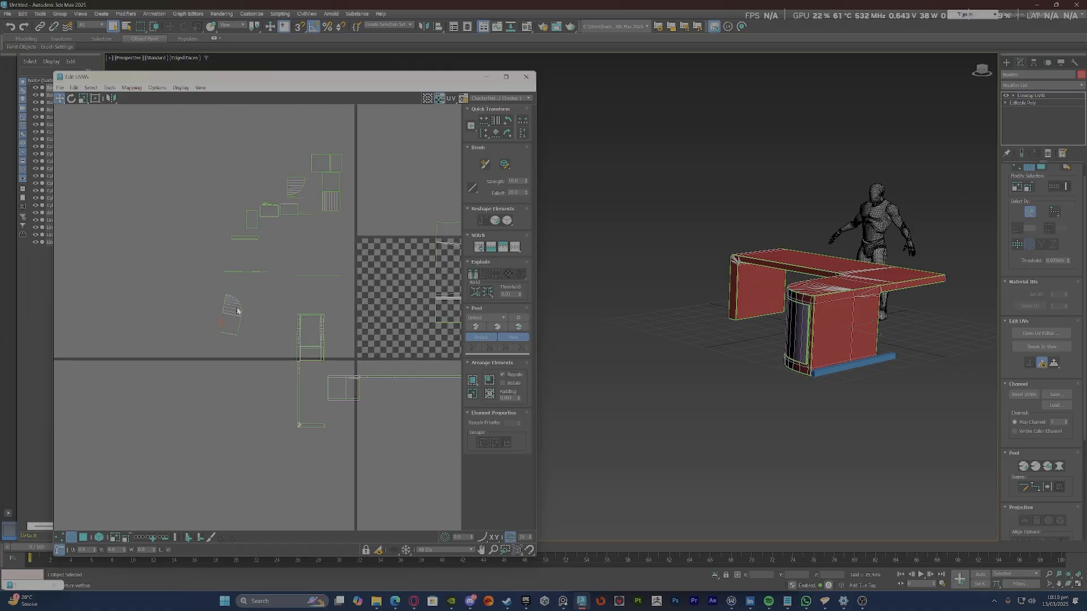
key(3)
scroll(226, 306, up, 2)
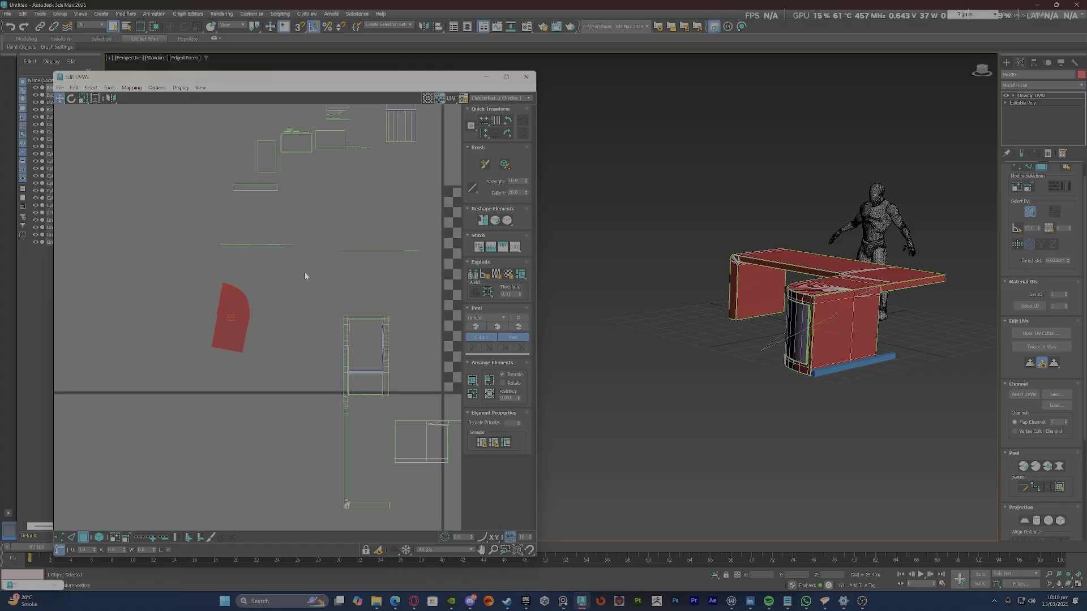
Stitch the striped curved panel's side edge to the quarter-circle shell and move the joined shell clear of the other pieces.
key(2)
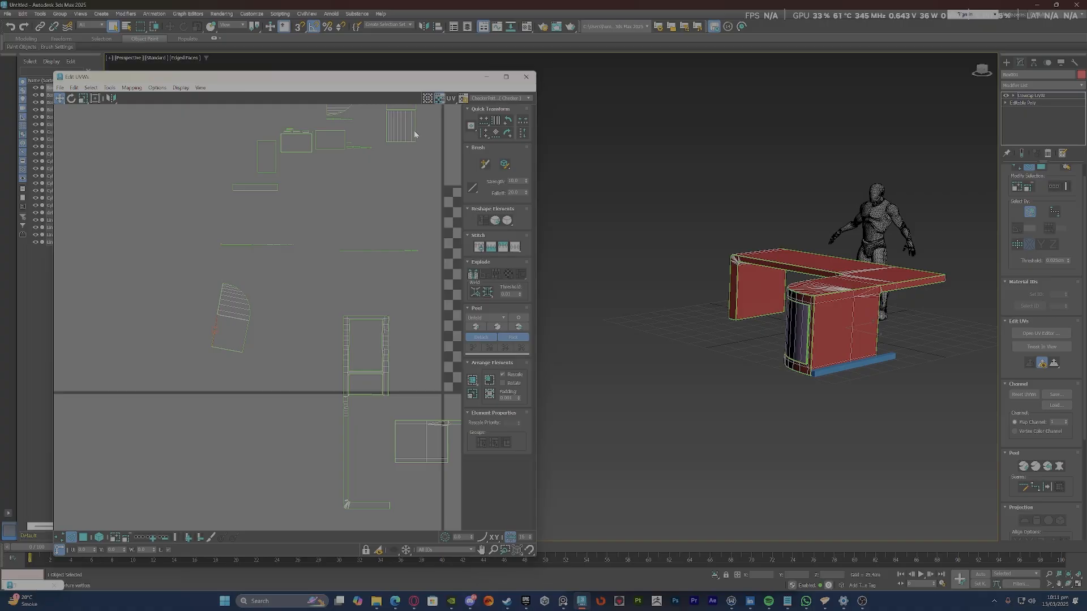
right_click(413, 129)
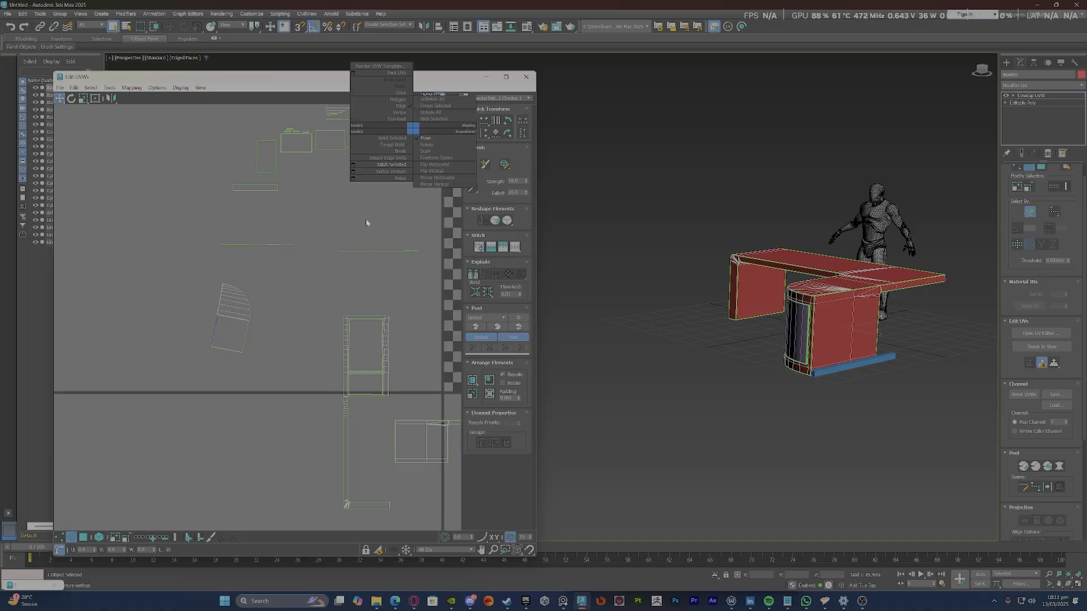
click(386, 168)
scroll(235, 334, down, 3)
scroll(308, 245, up, 2)
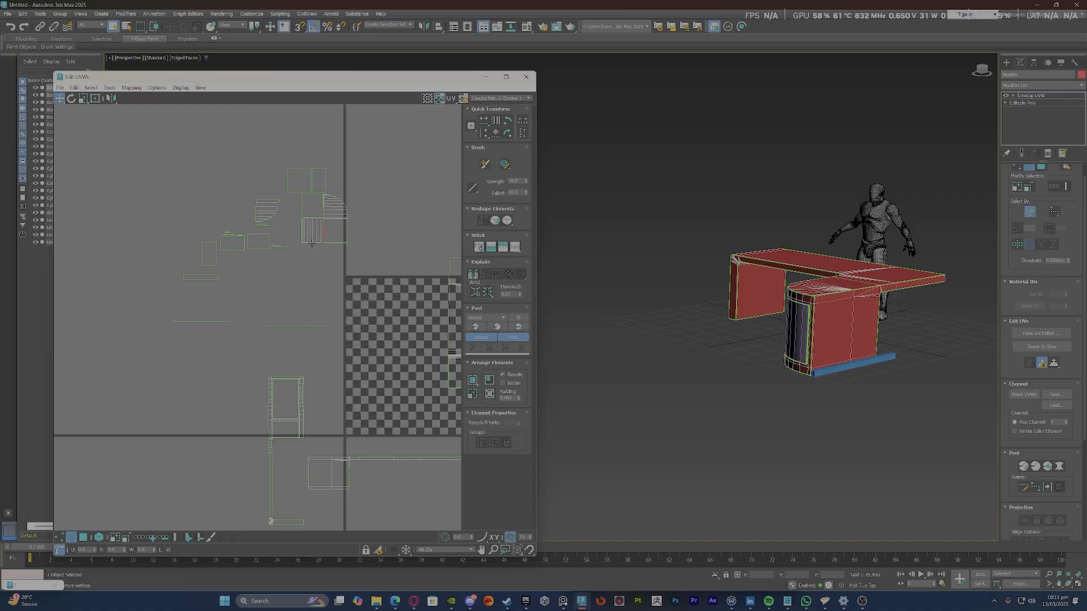
key(3)
drag(347, 223, 387, 264)
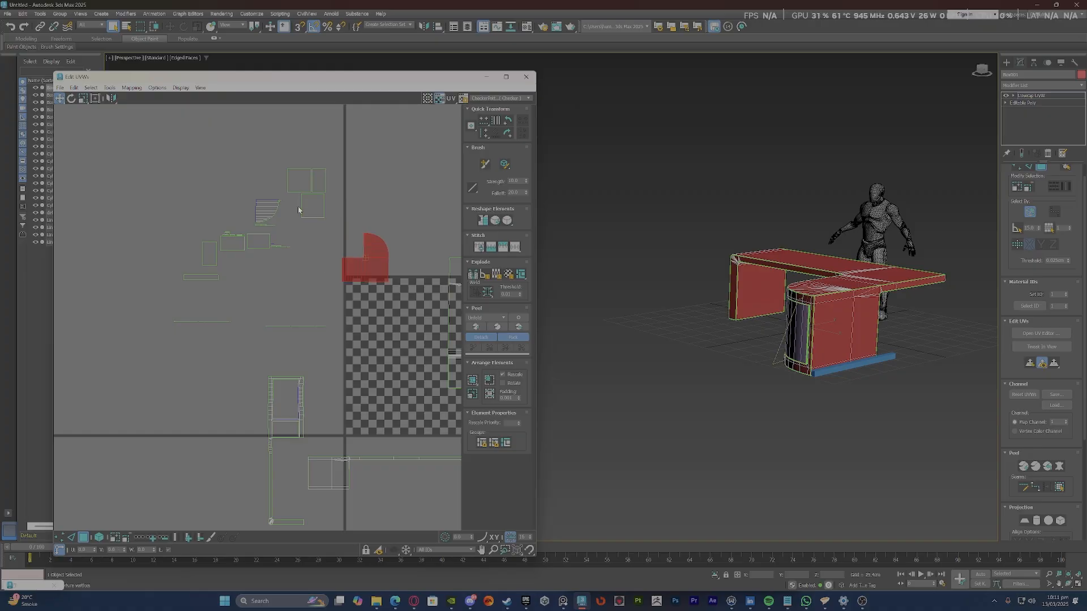
Stitch the remaining quarter-circle's flat edge to the joined shell and move the combined shell onto the border of the checkered tile.
scroll(316, 239, up, 2)
click(316, 239)
key(1)
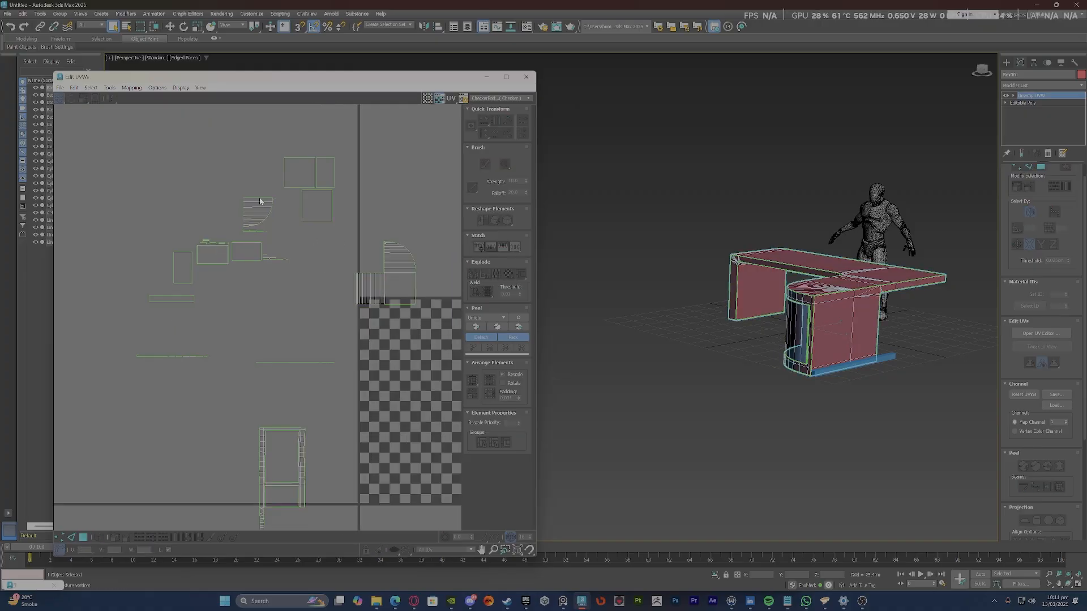
click(239, 233)
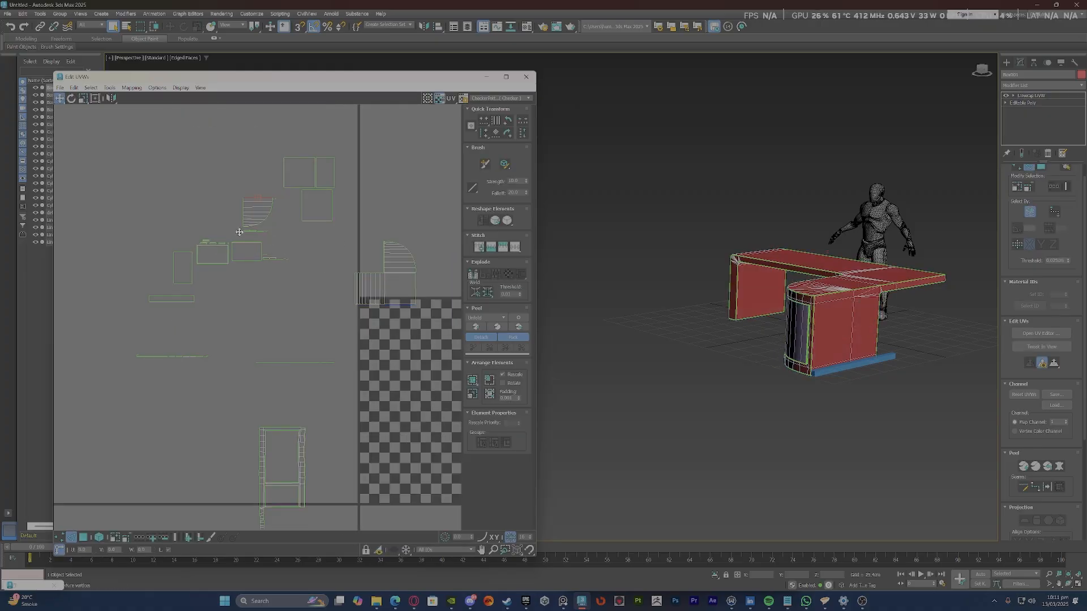
key(3)
click(256, 178)
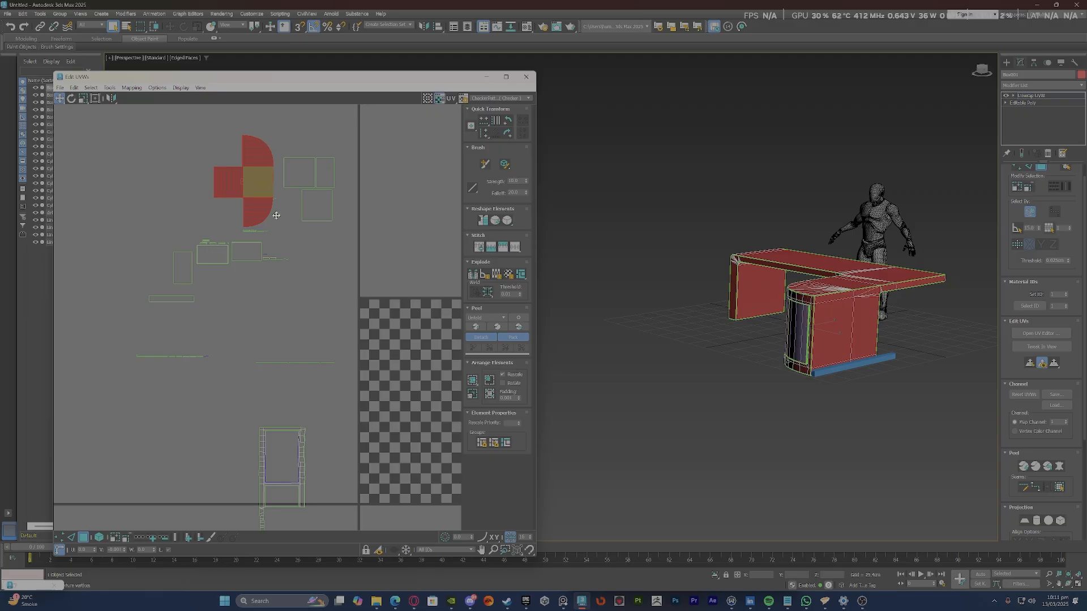
drag(277, 215, 399, 354)
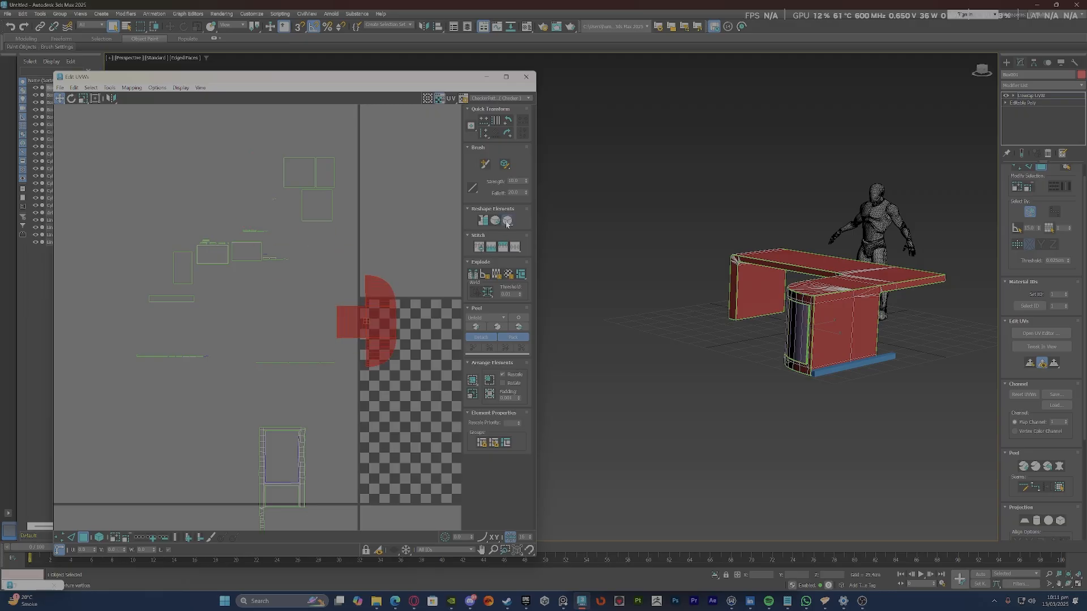
Examine the combined shell's bevel strips and corner edges, along with the loose sliver pieces around it.
scroll(362, 322, up, 10)
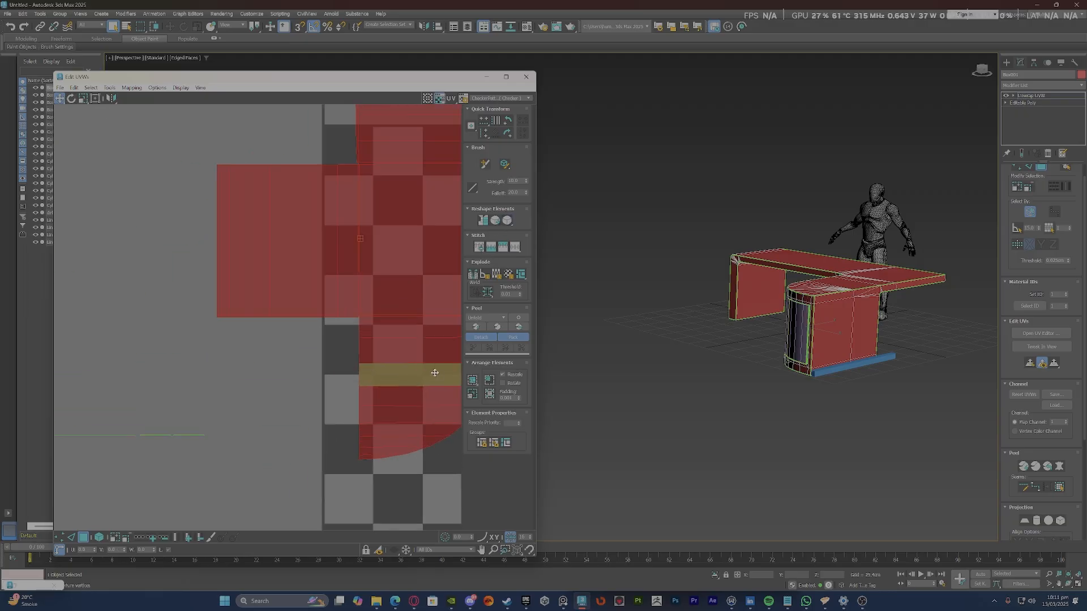
scroll(117, 316, up, 3)
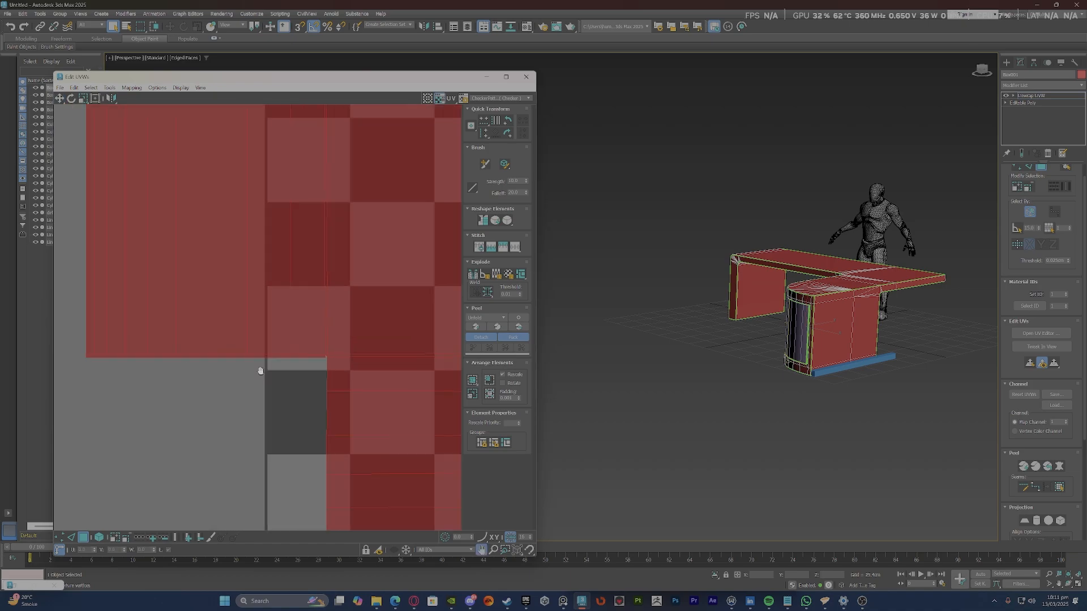
scroll(222, 362, down, 12)
scroll(222, 362, up, 15)
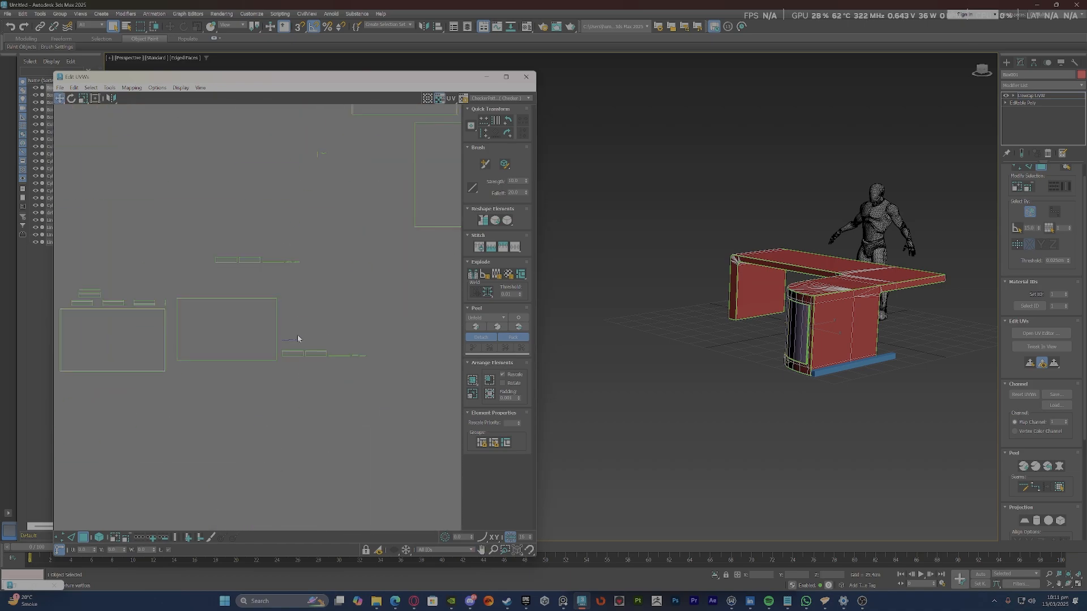
scroll(185, 315, down, 10)
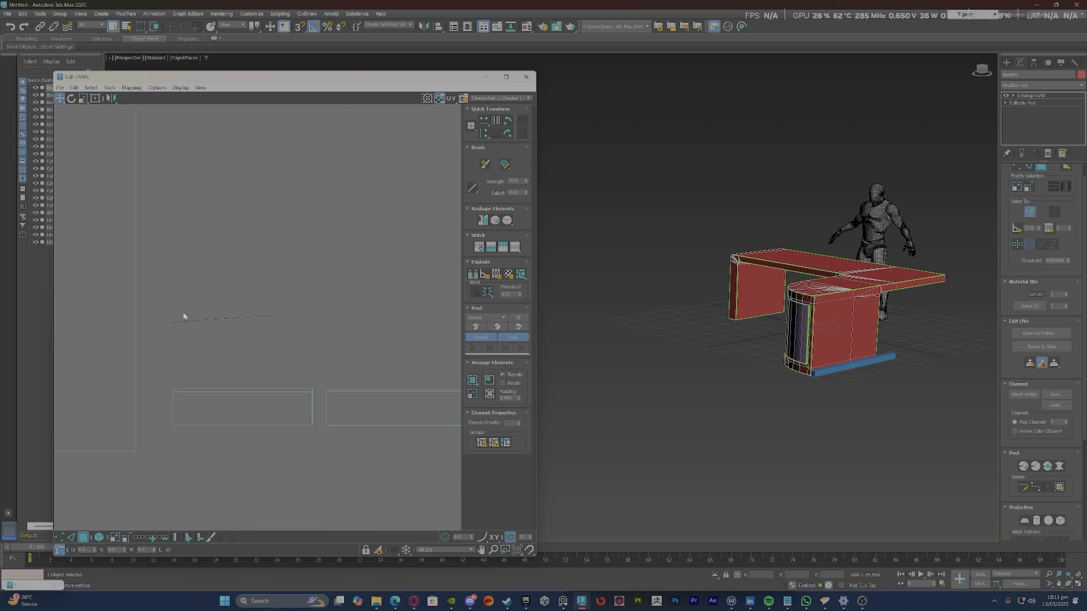
scroll(249, 403, up, 5)
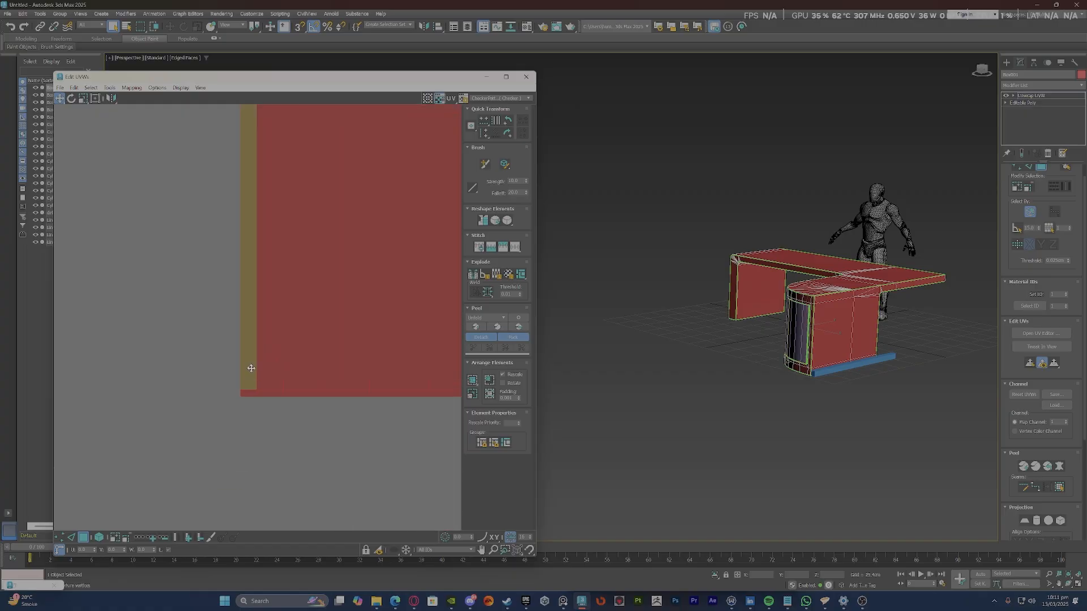
click(251, 408)
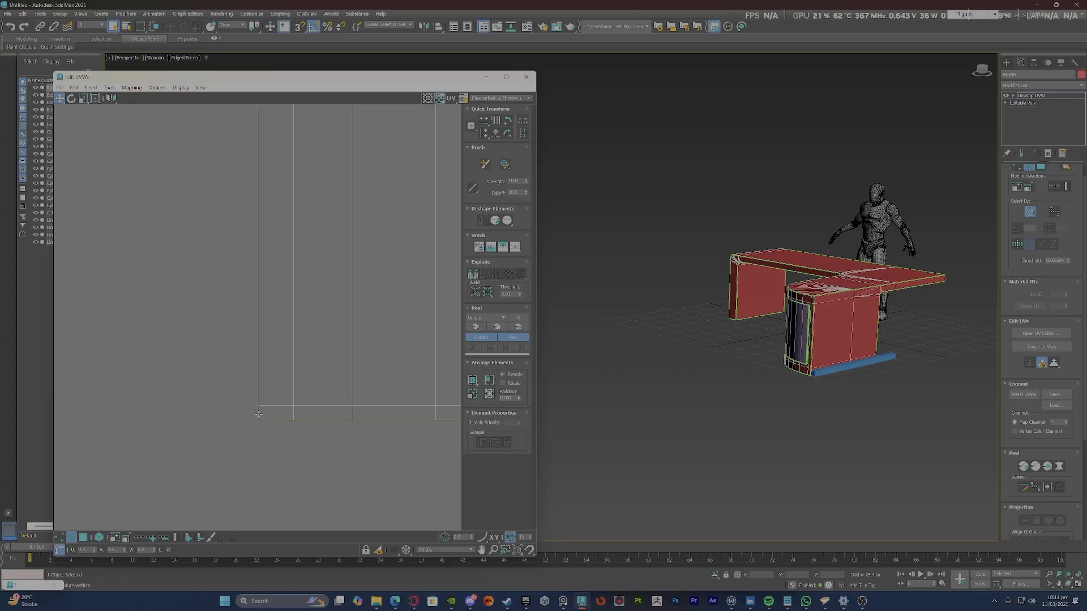
scroll(259, 415, down, 8)
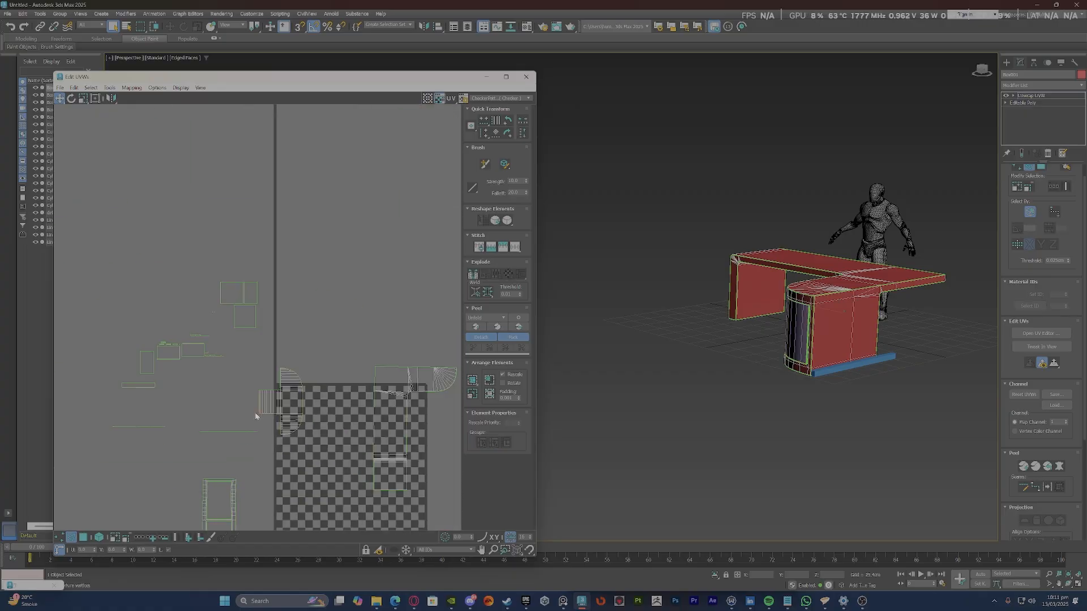
scroll(249, 415, up, 5)
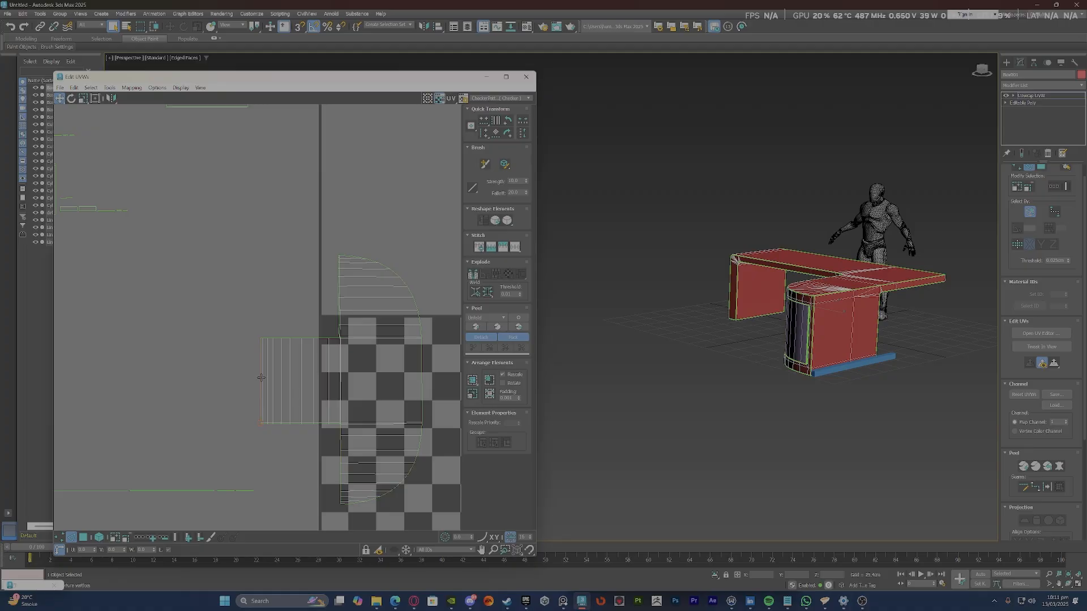
scroll(274, 333, up, 3)
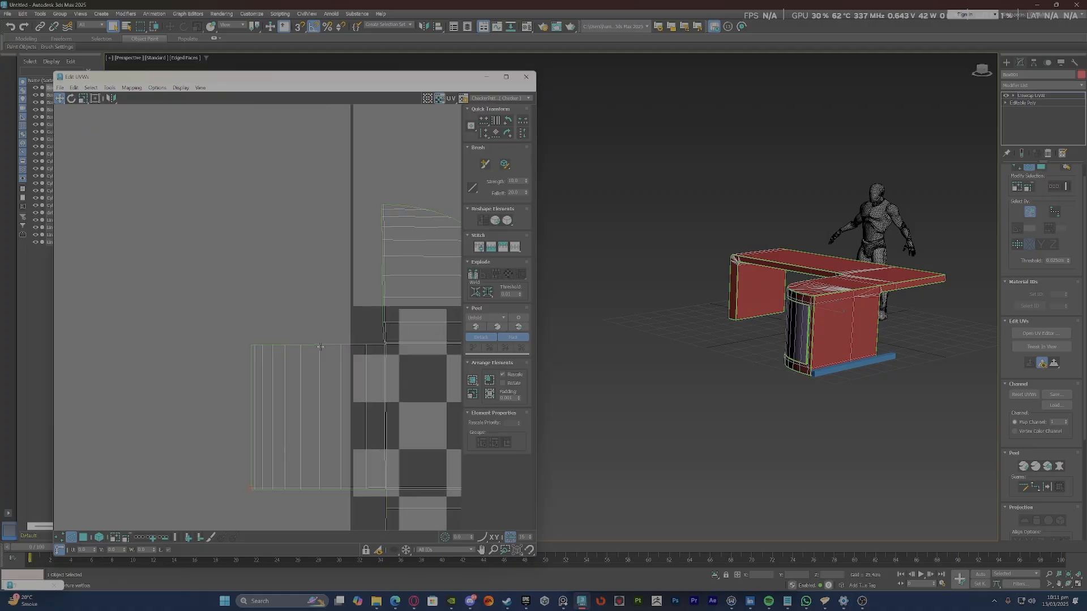
Stitch the small corner edge where the striped panel meets the upper quarter-circle's bevel strip.
scroll(376, 345, up, 8)
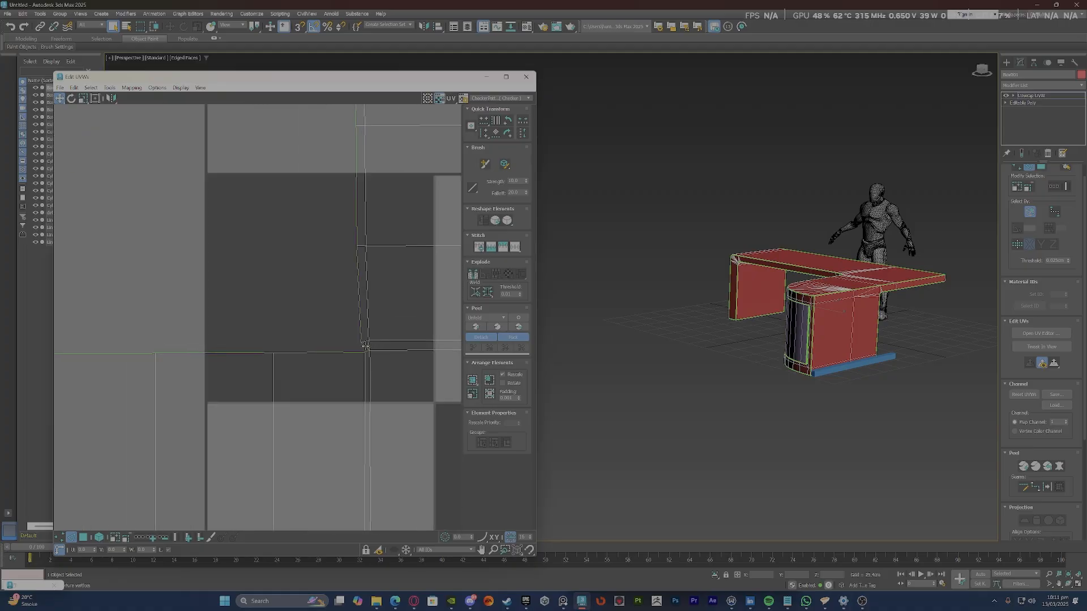
right_click(363, 348)
click(347, 377)
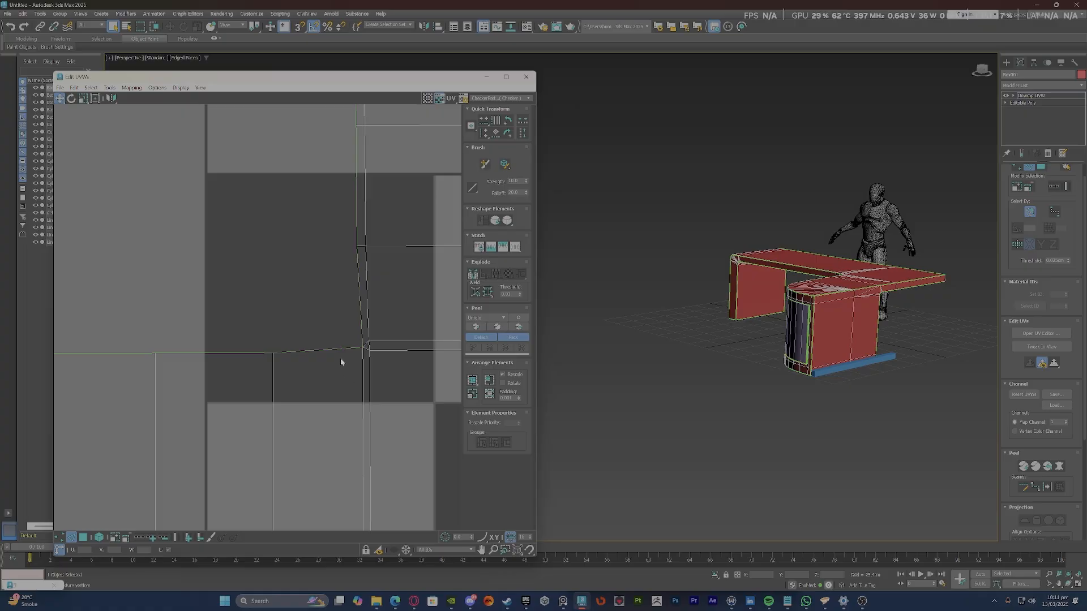
scroll(340, 365, down, 5)
scroll(340, 408, up, 6)
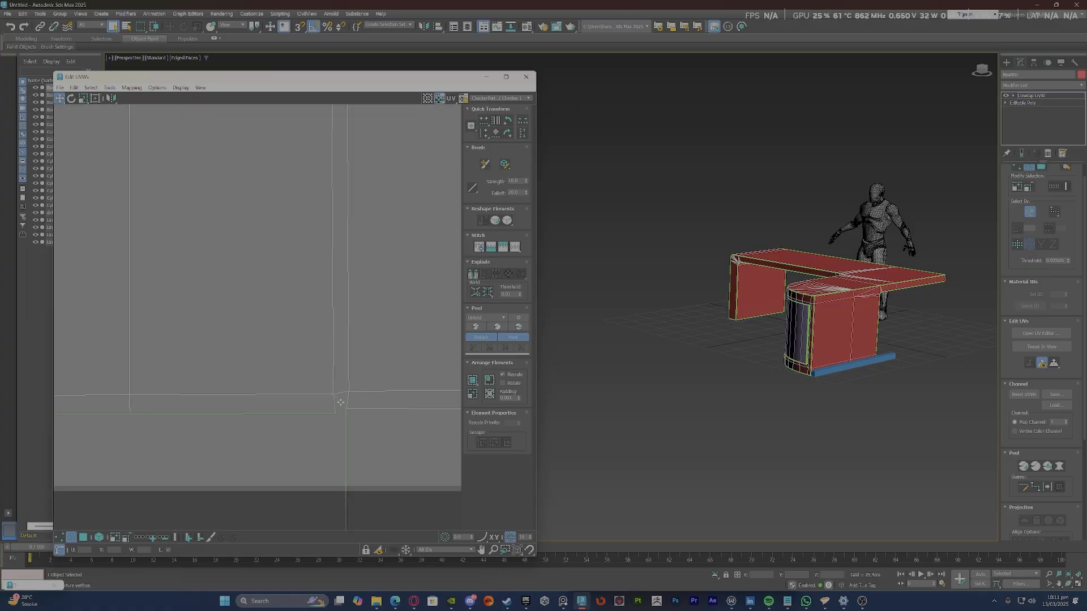
Stitch the small corner edge where the striped panel meets the lower quarter-circle's bevel strip.
click(340, 403)
right_click(339, 401)
click(319, 435)
scroll(265, 385, down, 5)
scroll(265, 382, down, 4)
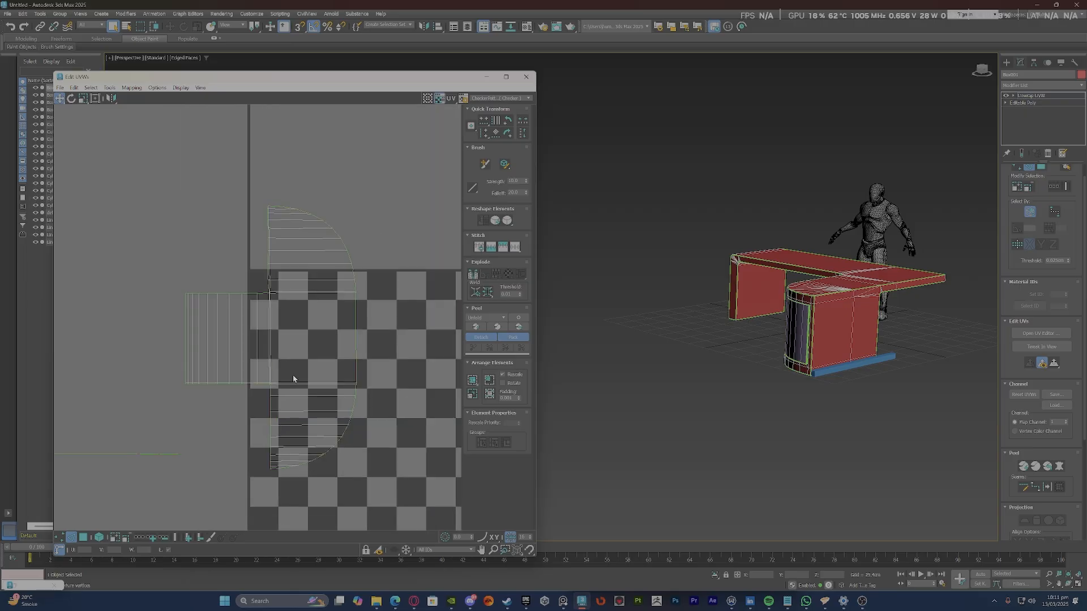
scroll(302, 395, up, 1)
scroll(283, 262, down, 3)
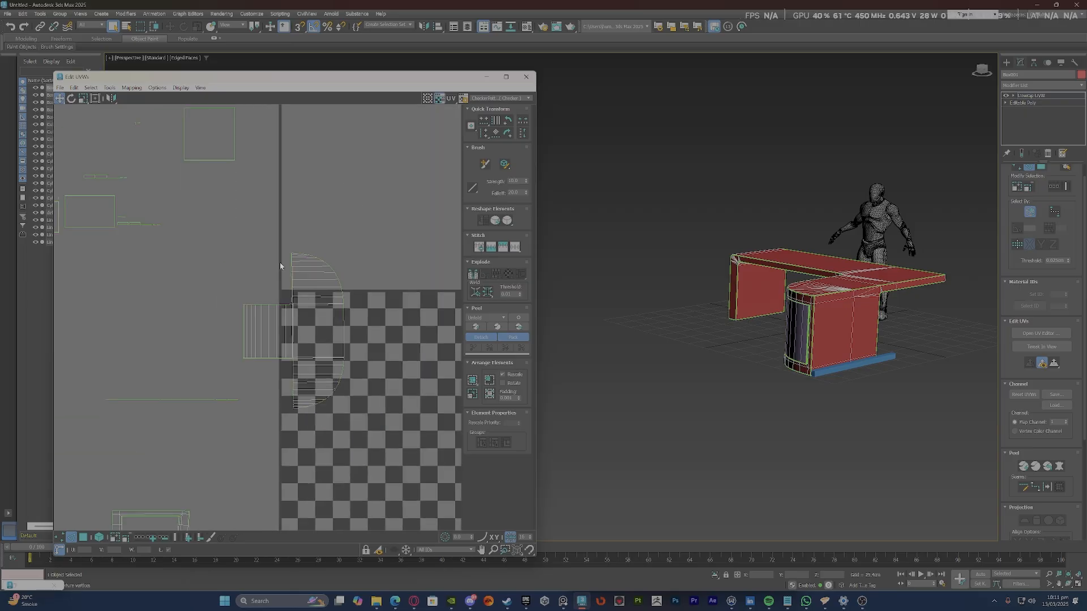
scroll(327, 346, up, 5)
scroll(264, 304, down, 3)
scroll(241, 385, down, 4)
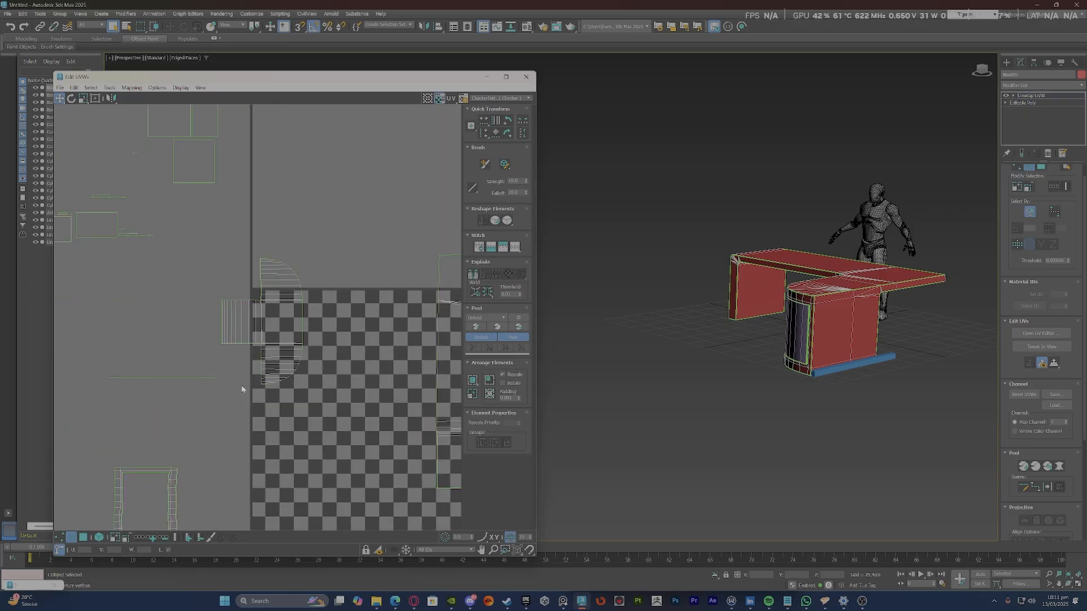
Try to stitch the thin sliver faces beside the small rectangular panel to their matching piece, and undo it.
click(260, 360)
scroll(249, 354, up, 6)
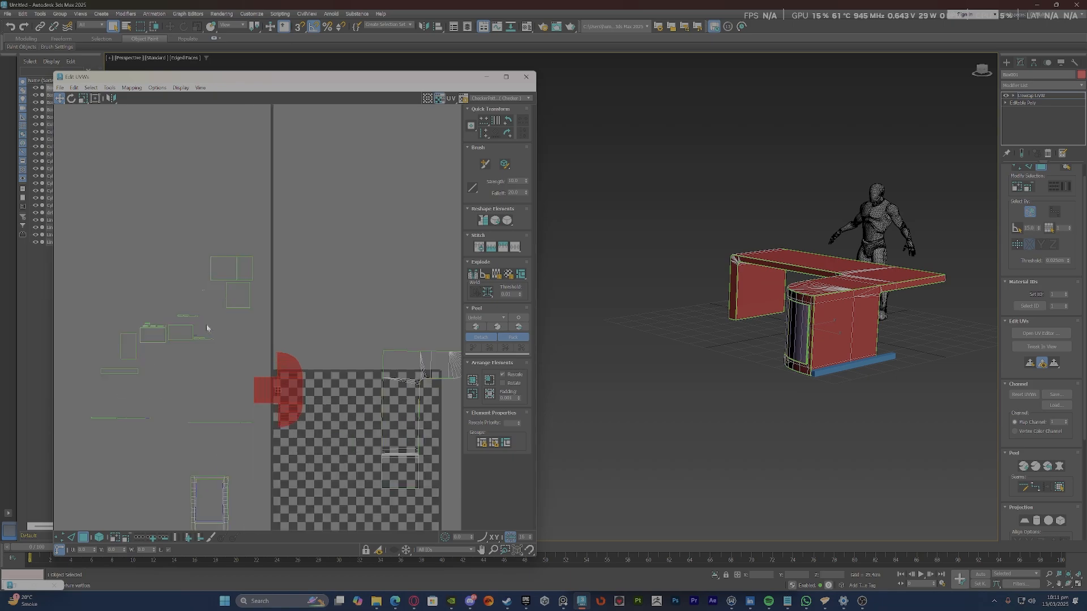
scroll(206, 332, down, 1)
scroll(206, 328, down, 2)
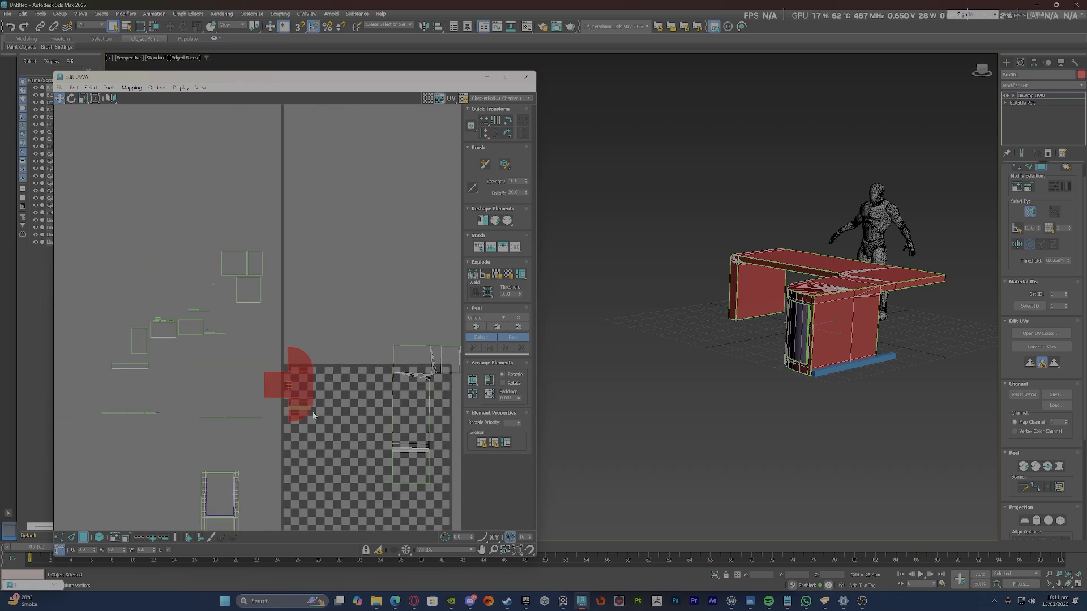
right_click(296, 383)
click(200, 351)
scroll(208, 320, up, 1)
scroll(207, 331, up, 5)
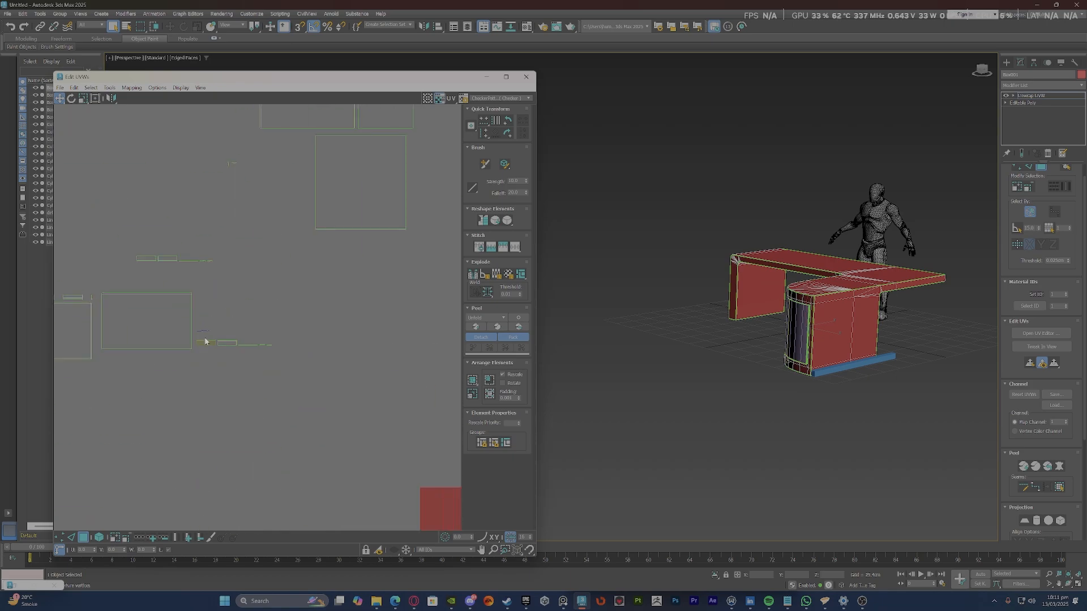
drag(260, 297, 166, 339)
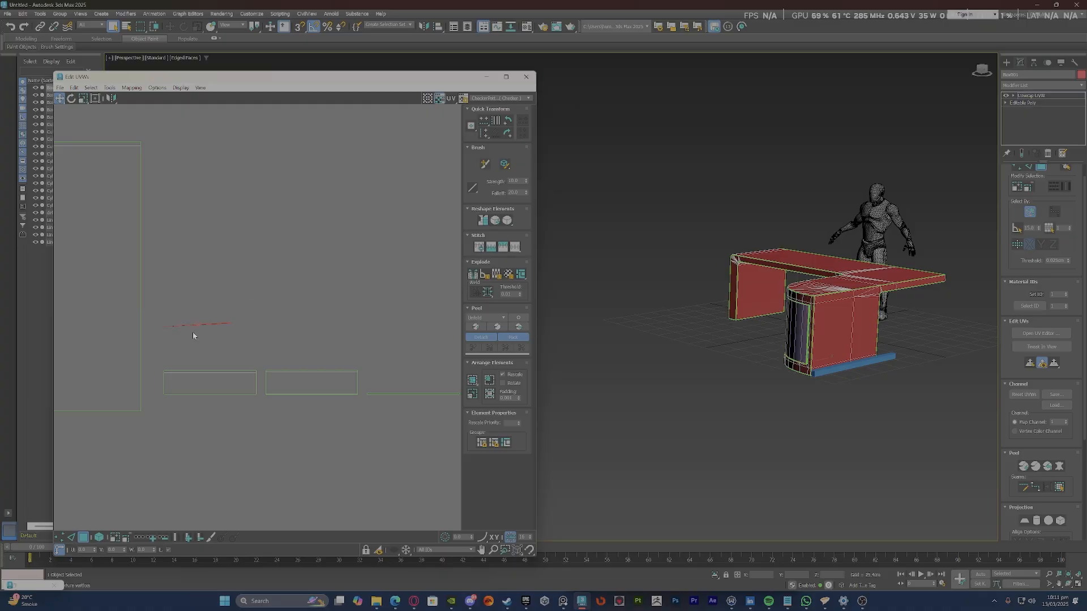
scroll(212, 334, down, 2)
right_click(208, 327)
click(197, 365)
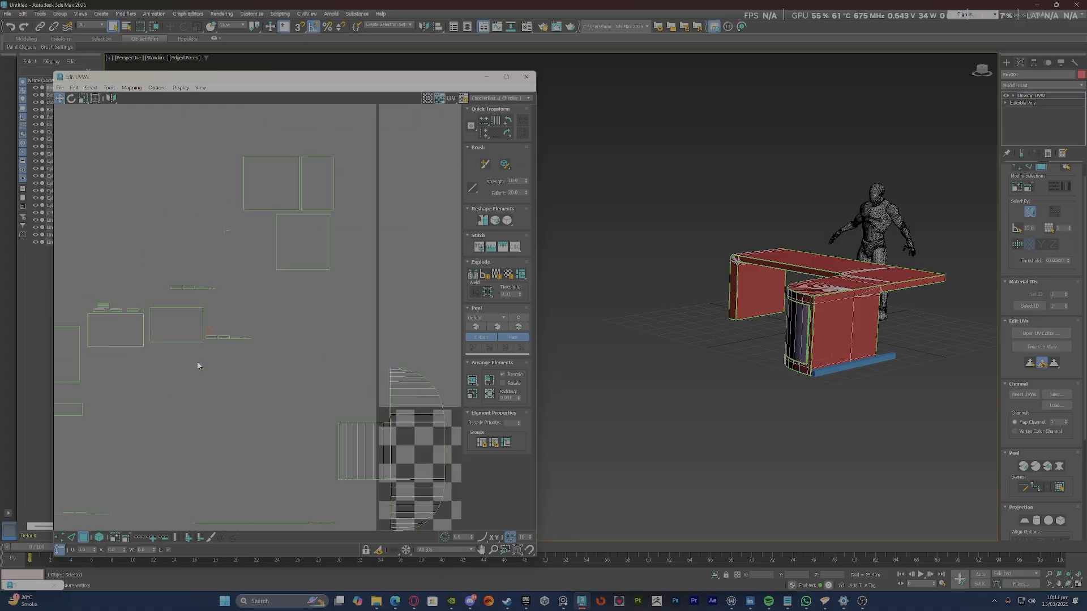
scroll(240, 348, down, 2)
key(ctrl+z)
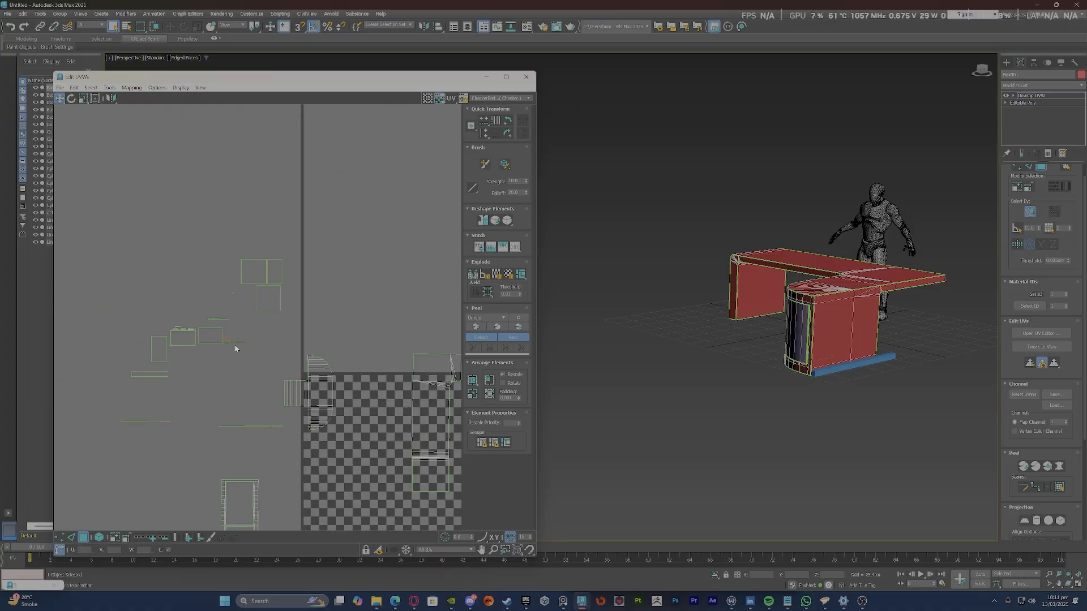
Move the combined striped panel and quarter-circle shell up off the checkered tile into the empty area above it.
middle_drag(238, 355, 237, 285)
scroll(226, 283, down, 1)
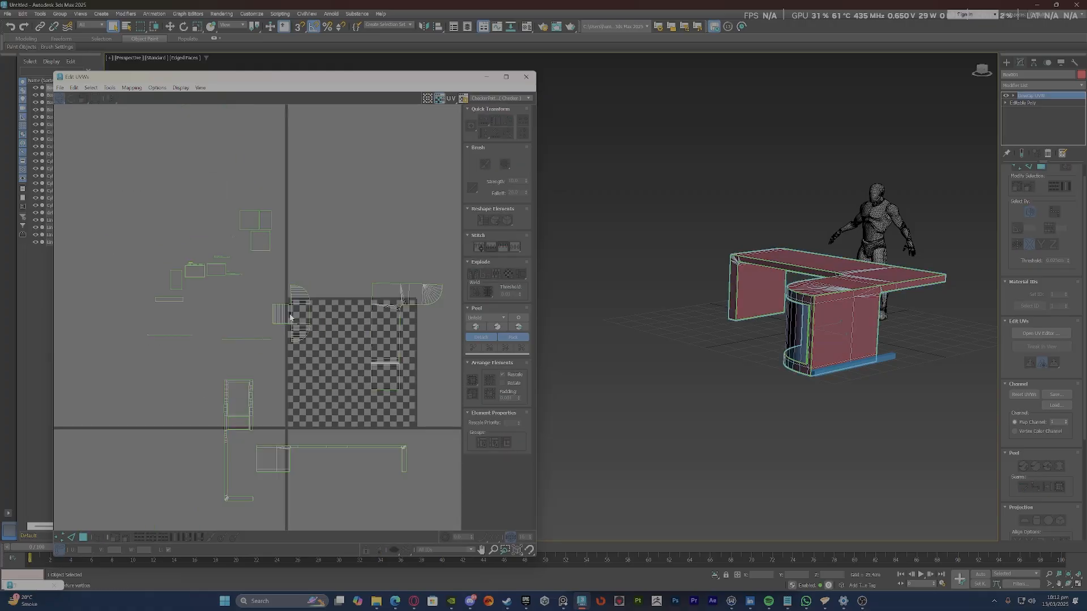
scroll(302, 299, up, 3)
key(3)
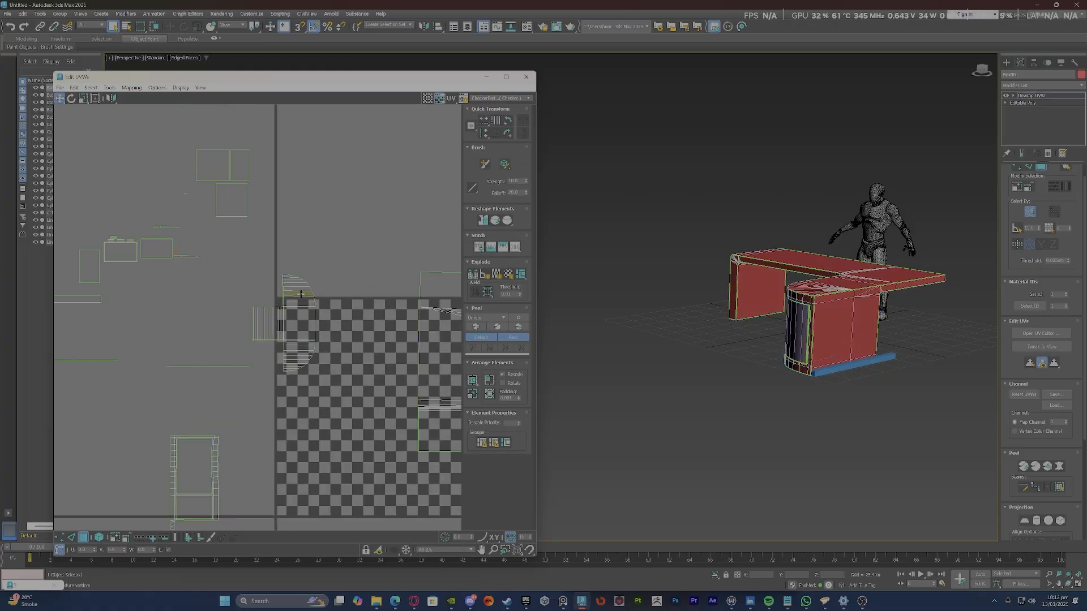
double_click(300, 294)
drag(302, 319, 381, 191)
scroll(221, 166, up, 3)
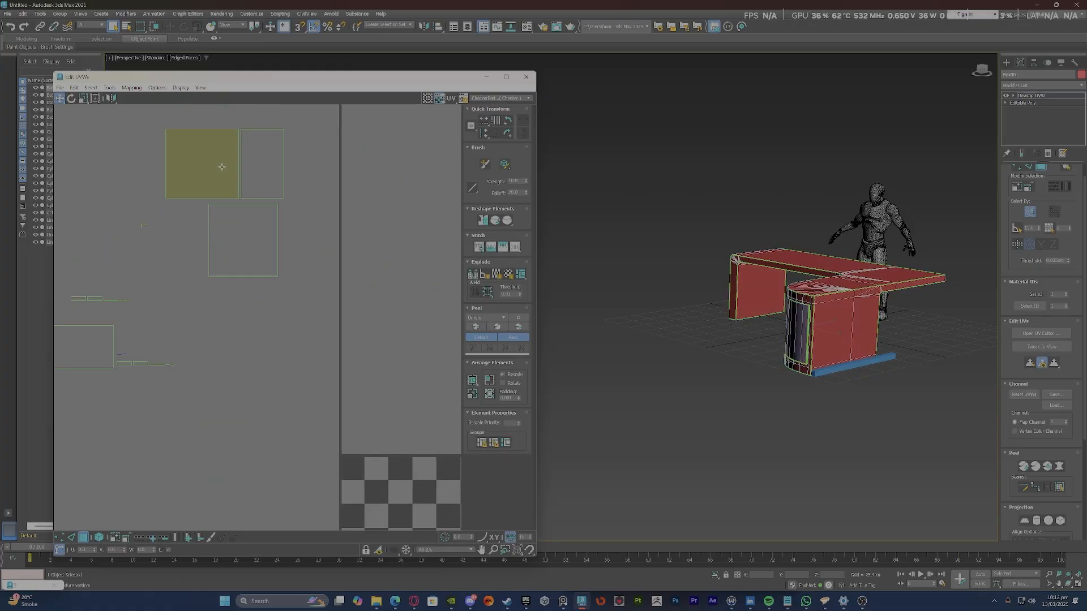
Try to stitch the upper square panel to its neighbours using its whole face as the selection, and undo it.
click(221, 167)
alt+middle_drag(702, 300, 755, 305)
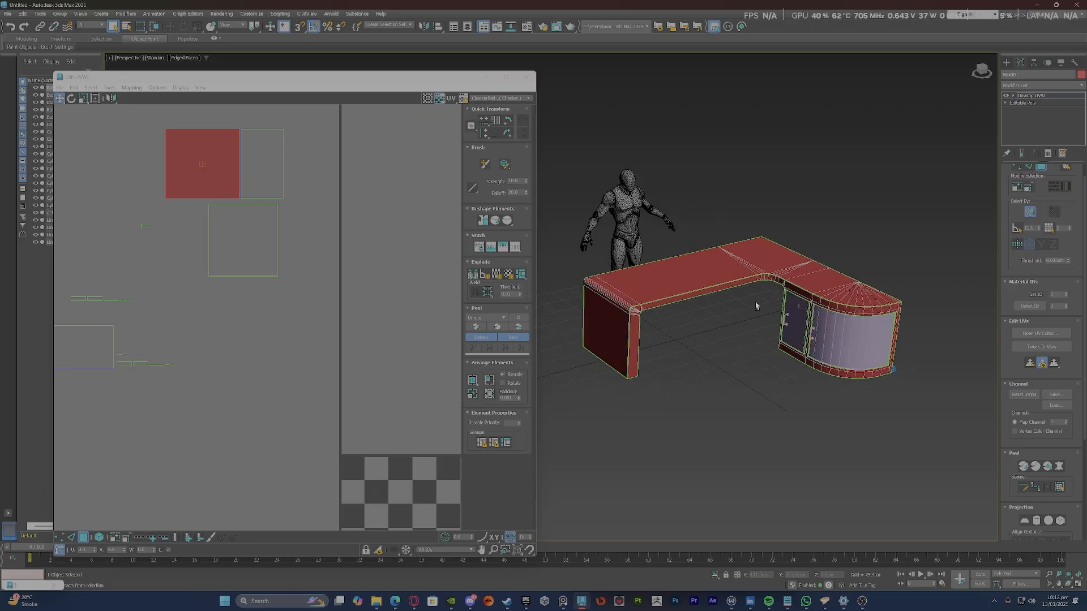
middle_drag(267, 209, 394, 285)
right_click(297, 225)
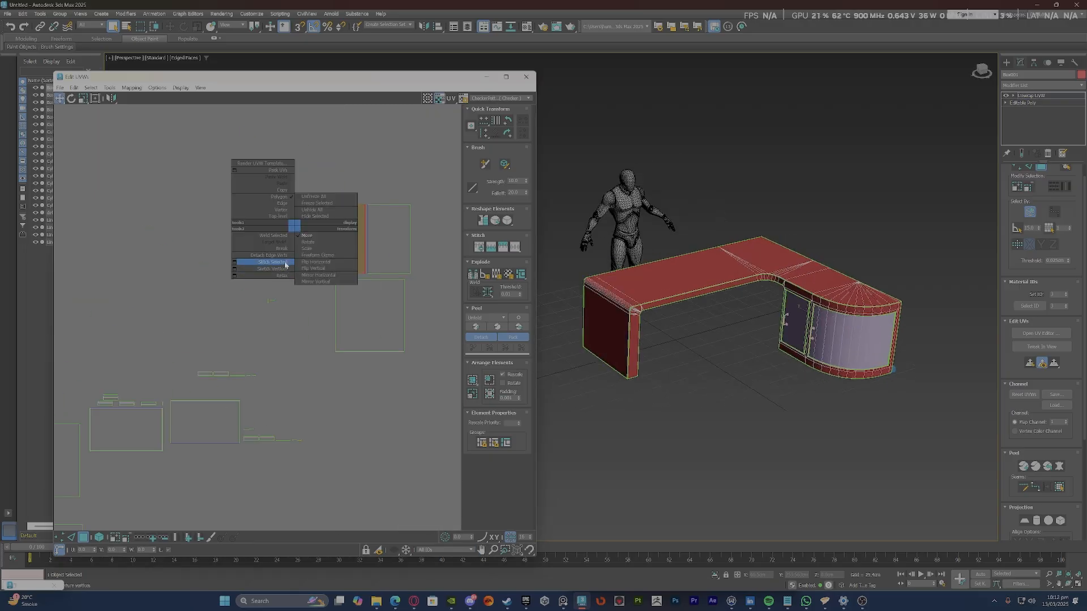
click(265, 265)
key(ctrl+z)
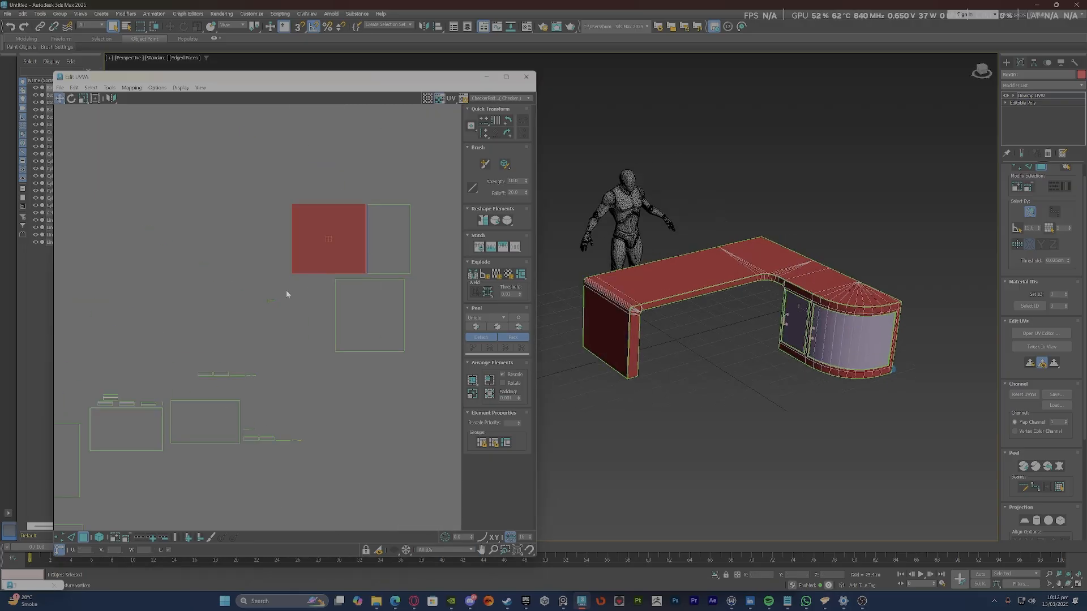
Try to stitch the upper square panel along its top edge.
key(2)
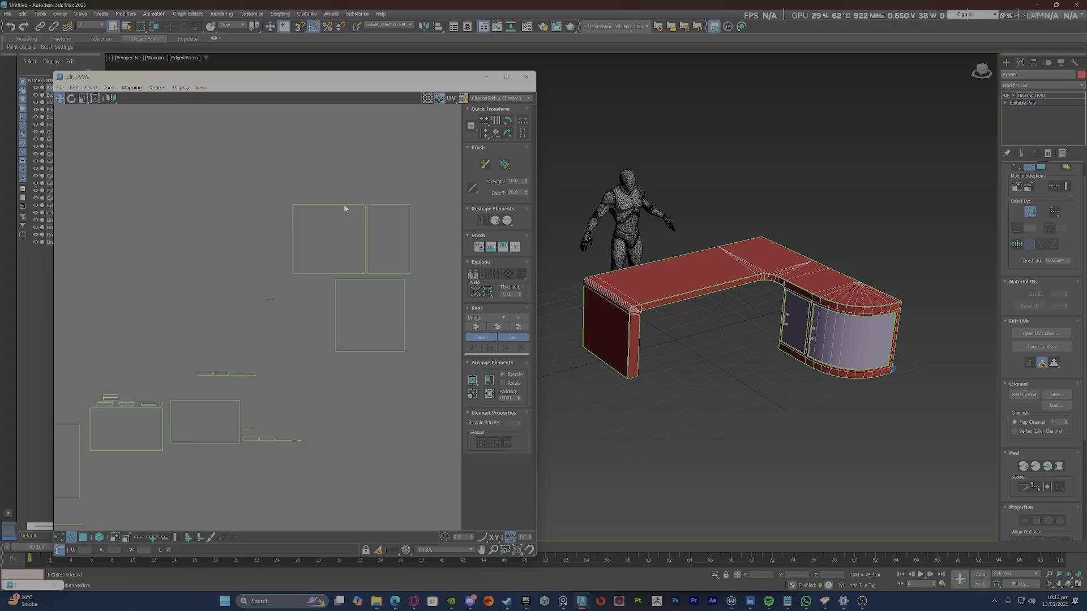
scroll(344, 208, up, 5)
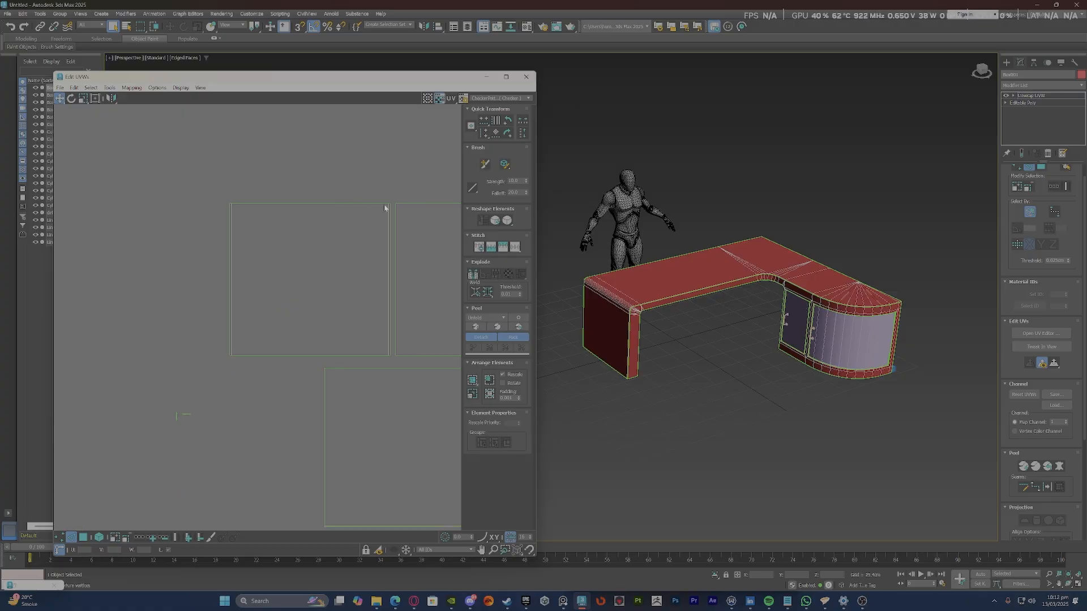
right_click(343, 200)
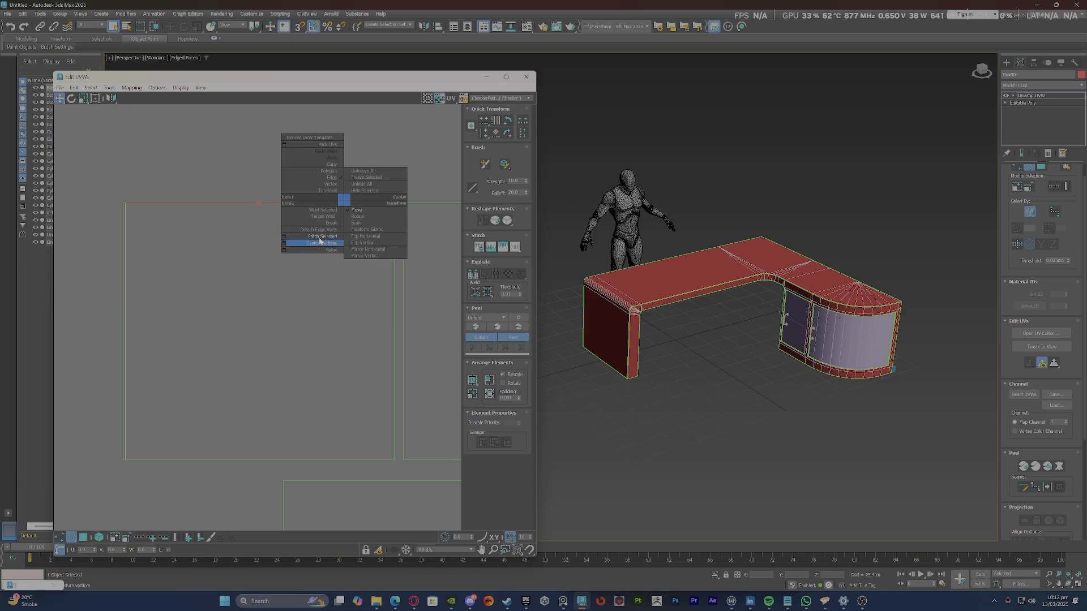
scroll(321, 240, down, 6)
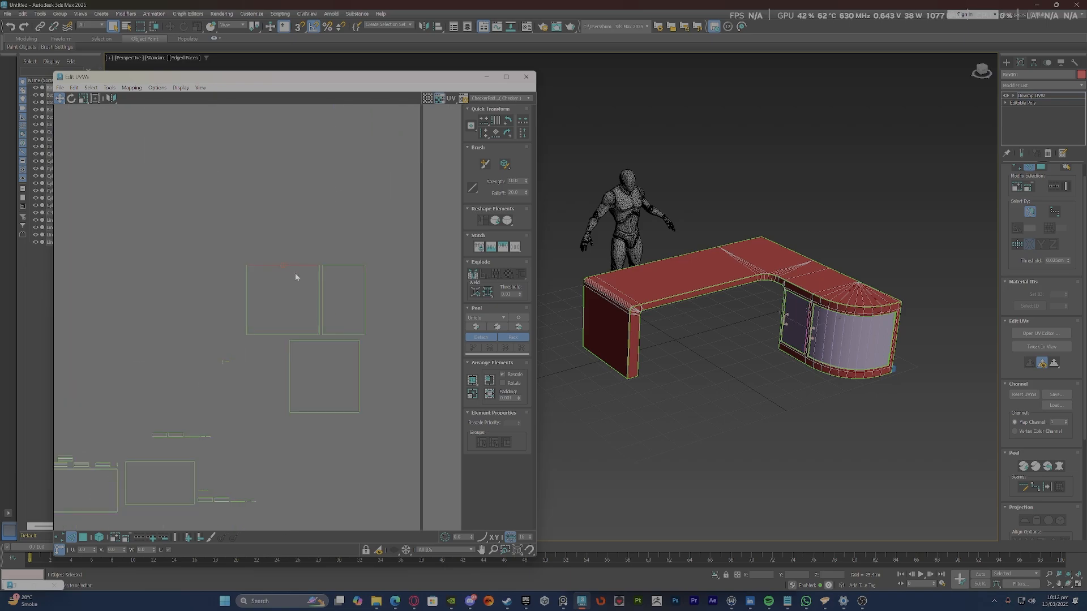
Stitch the upper square panel's bottom edge to its matching shorter panel.
scroll(295, 276, up, 1)
click(271, 350)
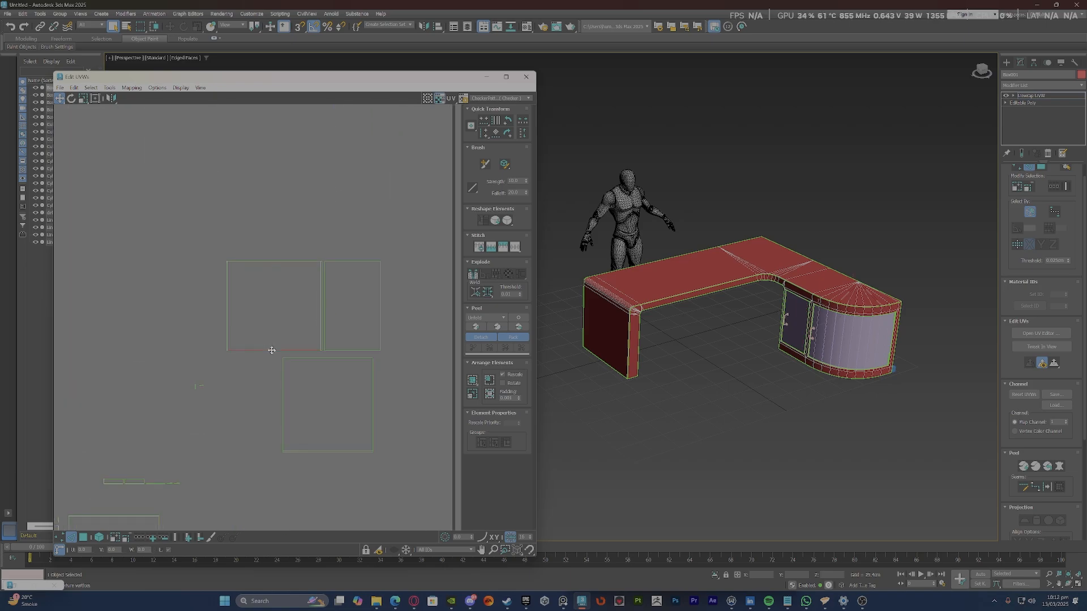
right_click(271, 351)
click(257, 389)
Stitch the shorter panel's bottom edge to the other square panel, forming a vertical strip of three panels.
scroll(253, 390, up, 3)
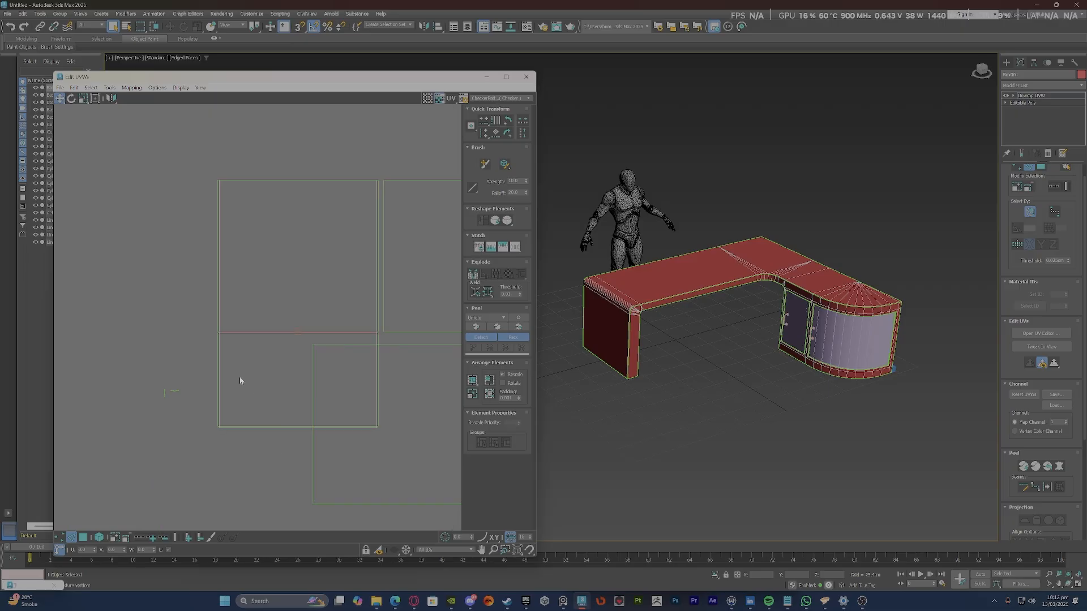
click(247, 427)
right_click(247, 428)
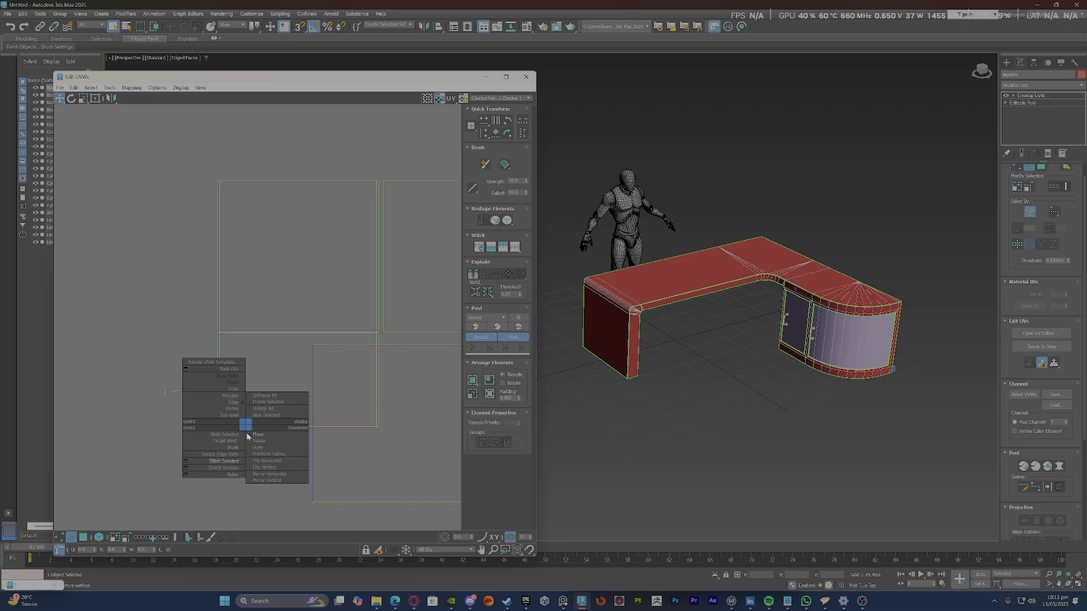
click(226, 457)
scroll(254, 283, down, 4)
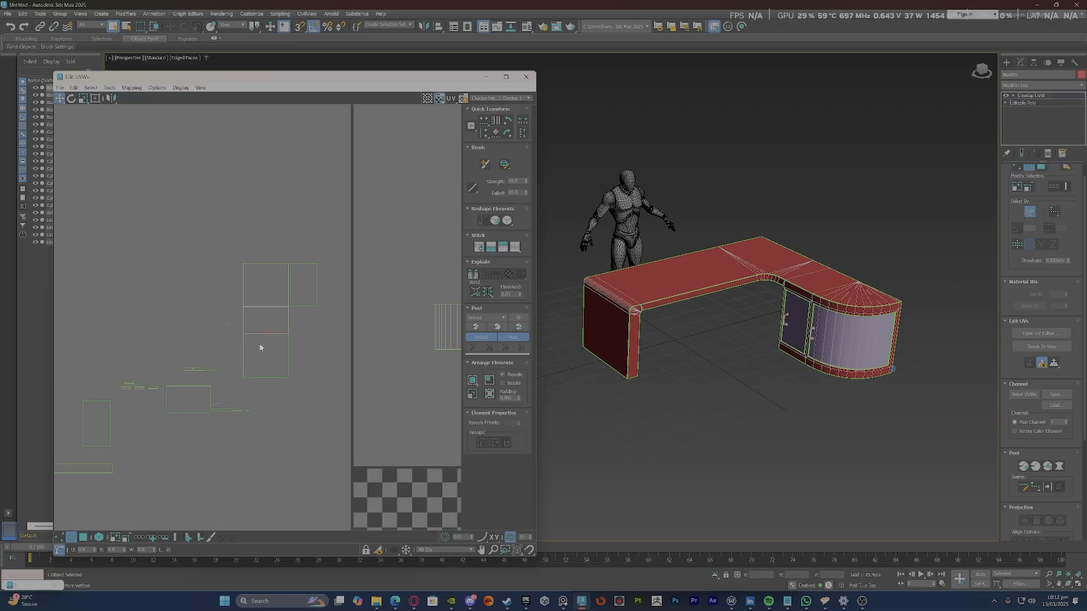
Try to stitch the three-panel strip's bottom edge to the window frame shell, and undo it.
scroll(260, 347, up, 2)
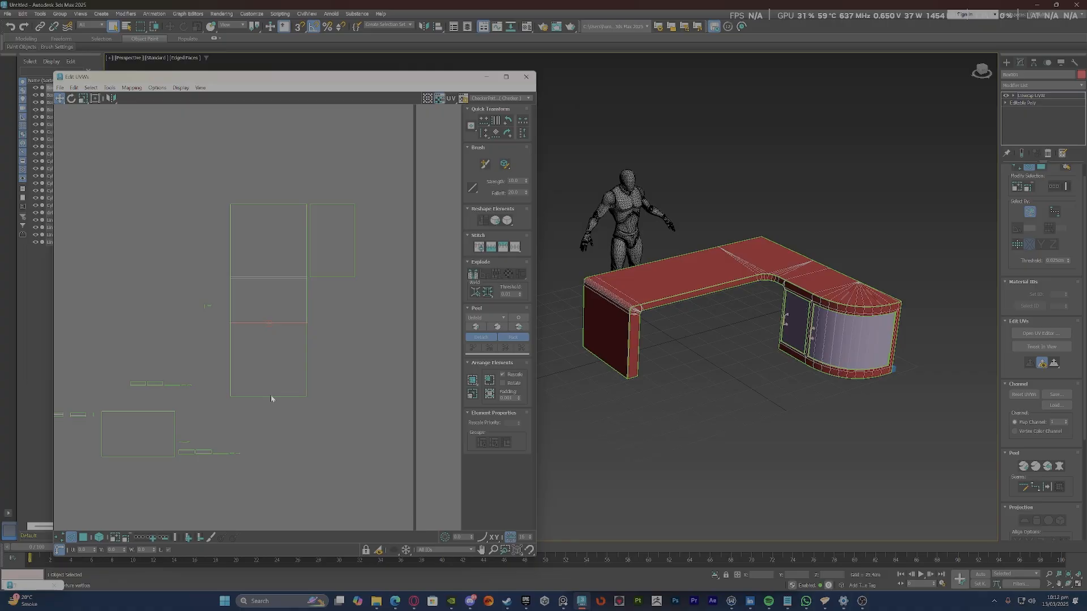
right_click(272, 397)
click(265, 431)
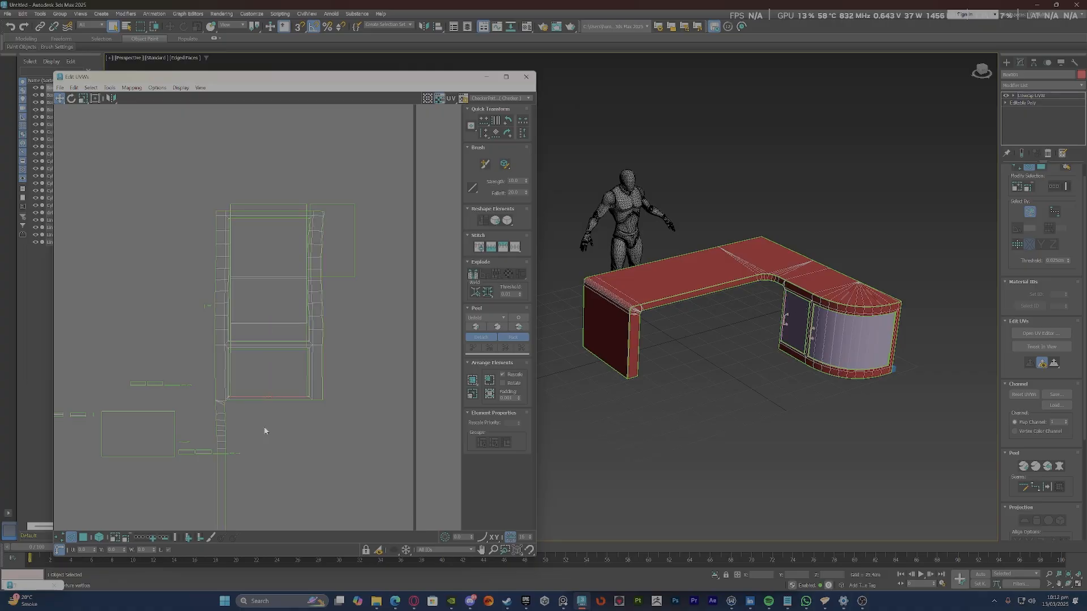
key(ctrl+z)
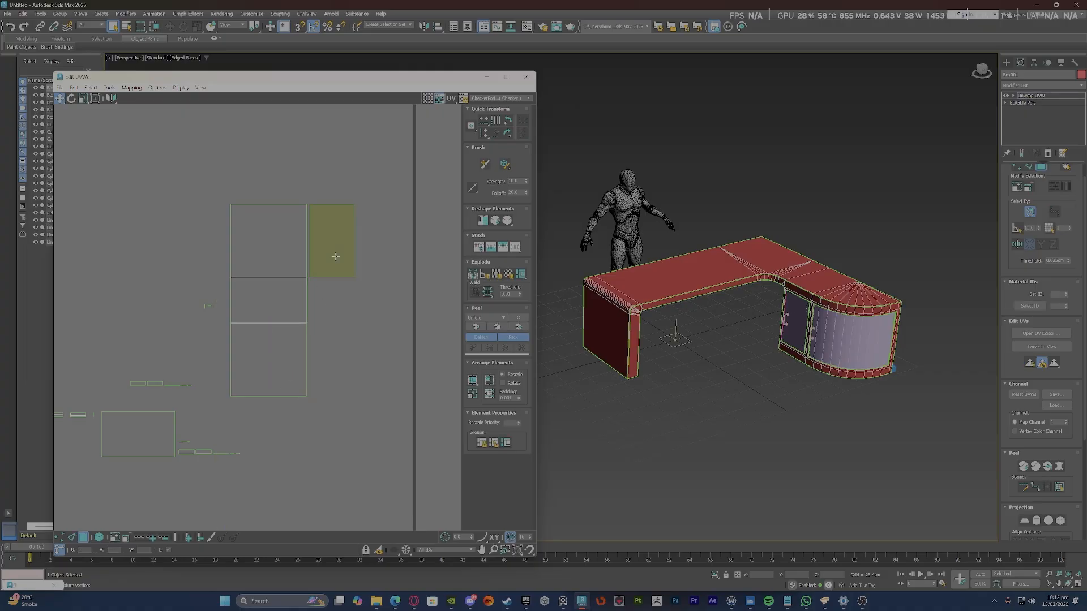
Try to stitch the separate narrow panel to the three-panel strip using its whole face as the selection.
click(330, 264)
mouse_move(668, 317)
alt+middle_down()
mouse_move(703, 327)
mouse_move(662, 331)
alt+middle_up()
scroll(227, 276, up, 2)
key(2)
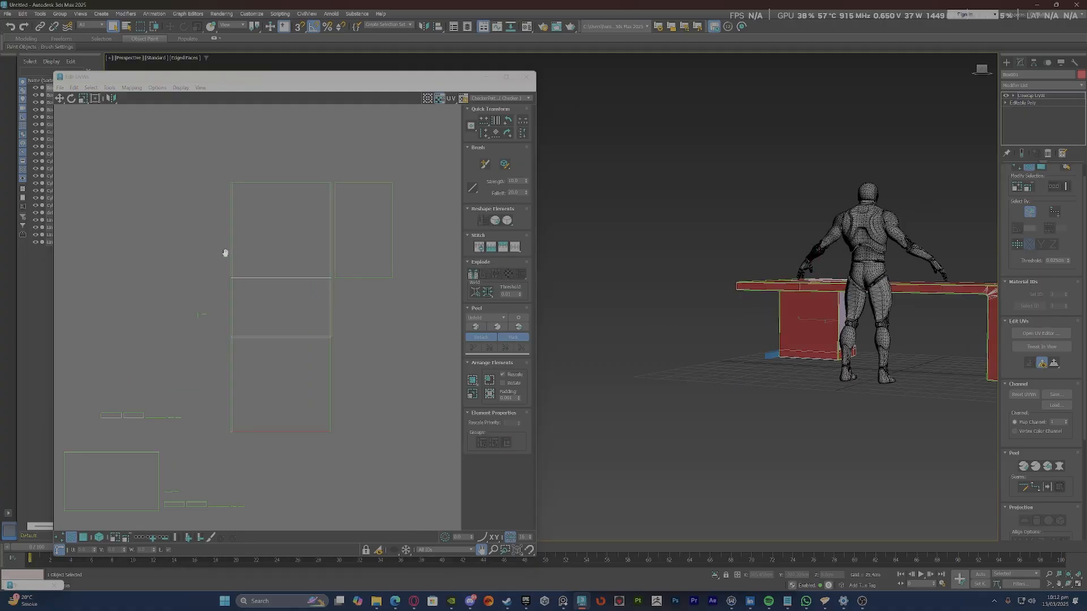
scroll(237, 290, down, 1)
key(3)
click(343, 244)
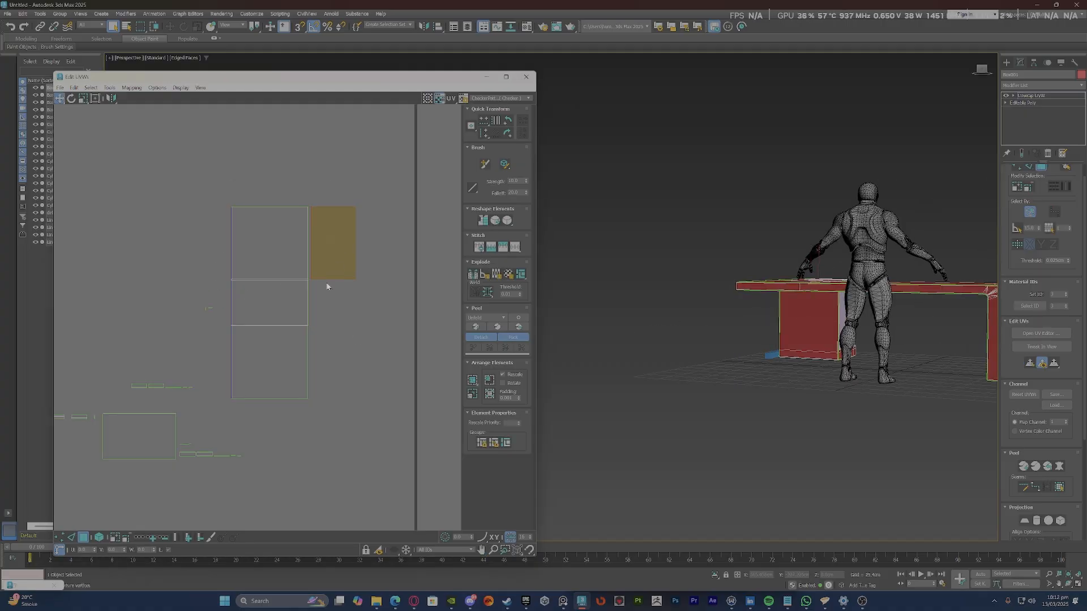
right_click(346, 261)
click(328, 291)
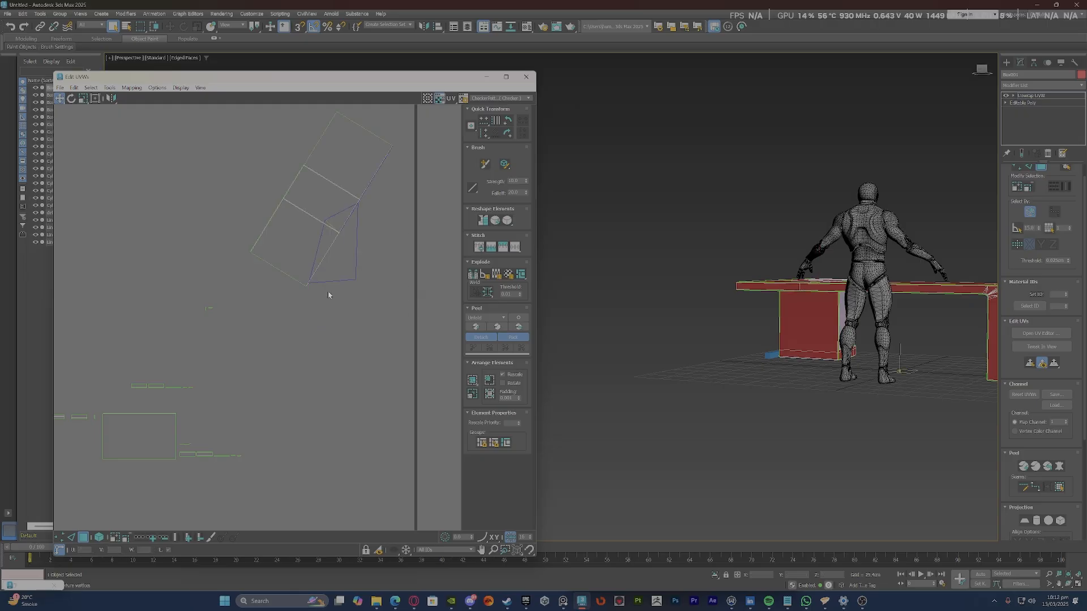
Try relaxing the distorted joined shell, and undo both the relax and the narrow panel's stitch.
key(3)
key(3)
double_click(359, 183)
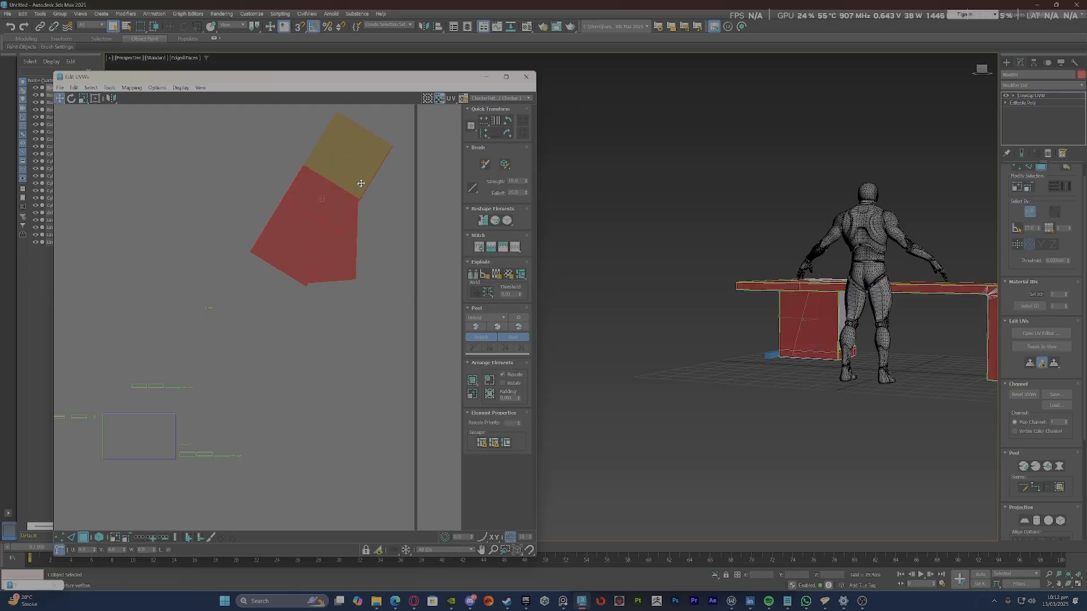
click(495, 220)
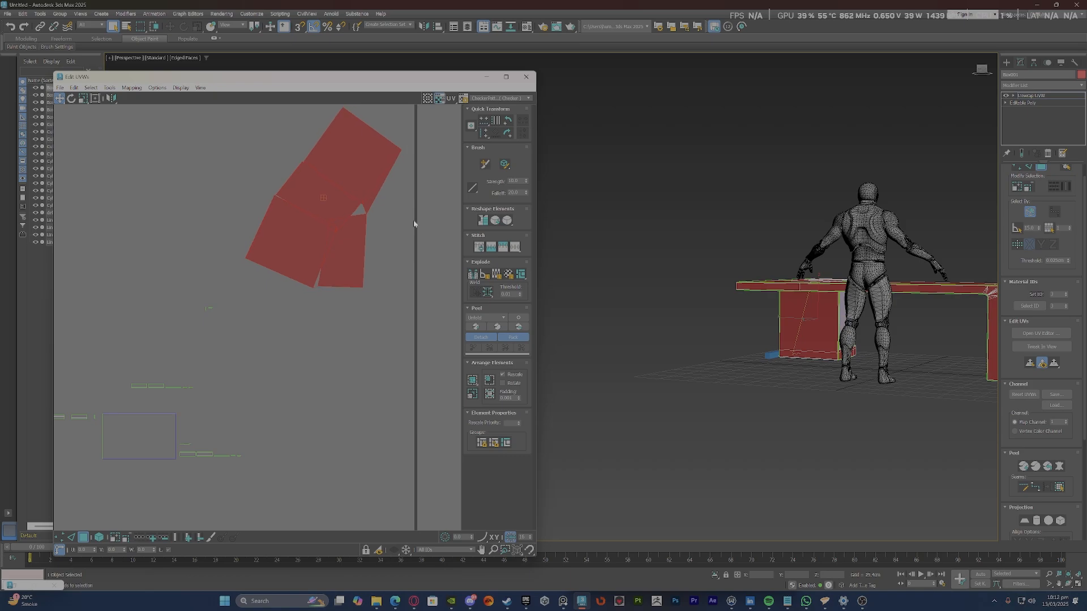
key(ctrl+z)
key(ctrl+z)
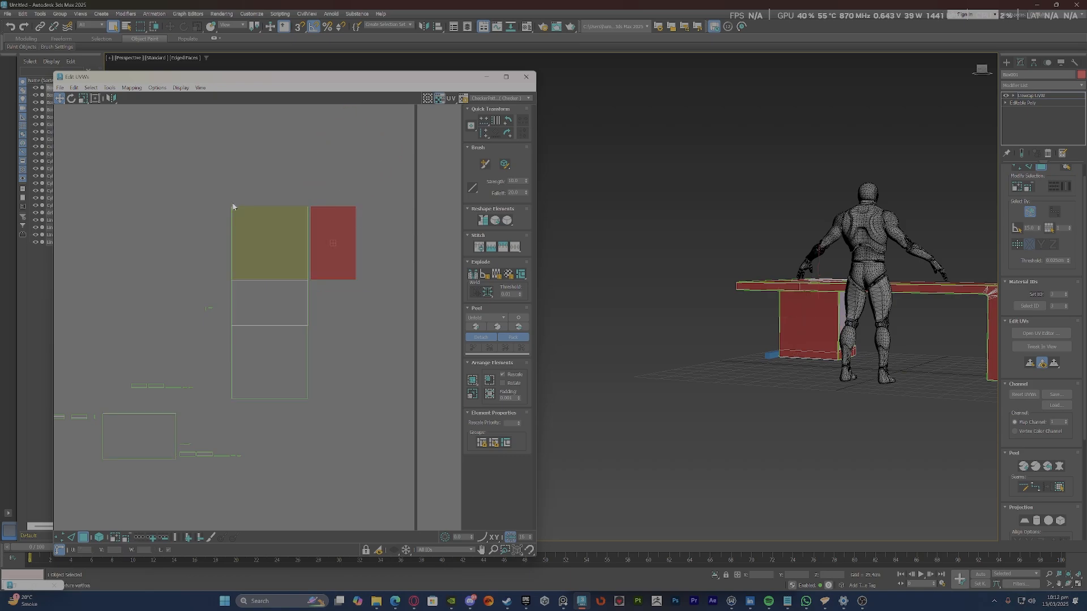
Stitch the upper square panel's left edge to the narrow panel and select the whole joined shell.
click(220, 233)
scroll(223, 228, up, 3)
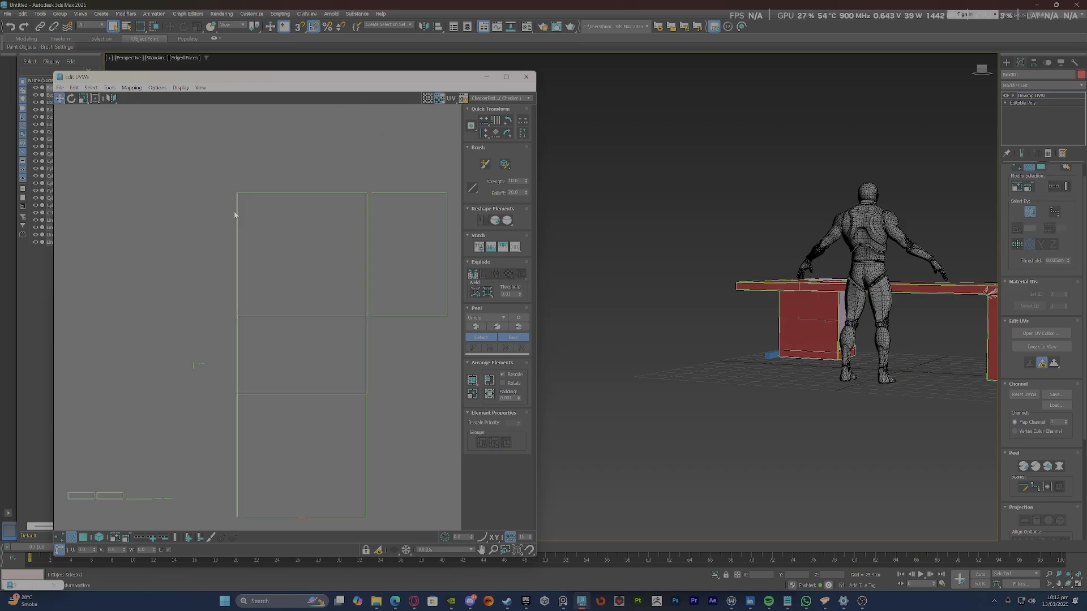
click(236, 218)
right_click(204, 217)
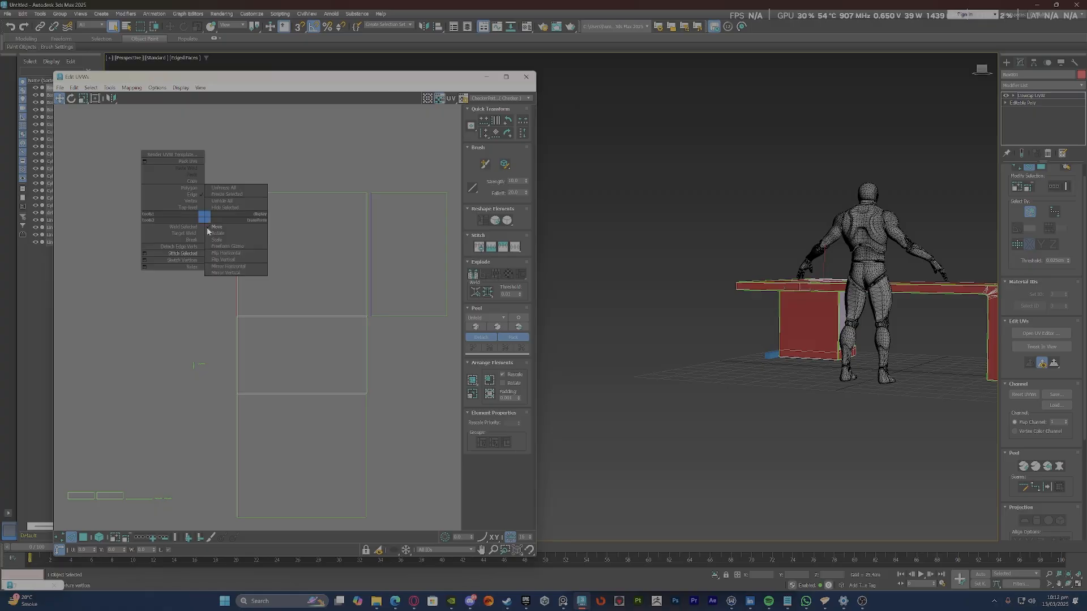
click(196, 252)
key(3)
double_click(315, 261)
scroll(316, 261, down, 2)
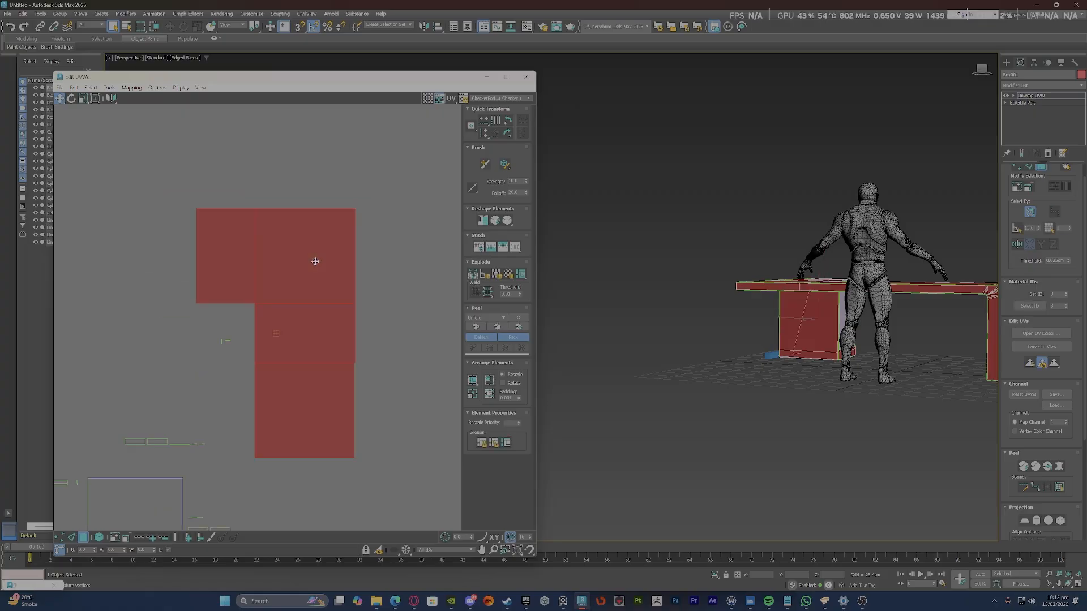
Stitch the separate rectangular panel to the four-panel shell by its bottom edge, and select the whole joined shell.
scroll(315, 261, down, 3)
scroll(223, 305, up, 2)
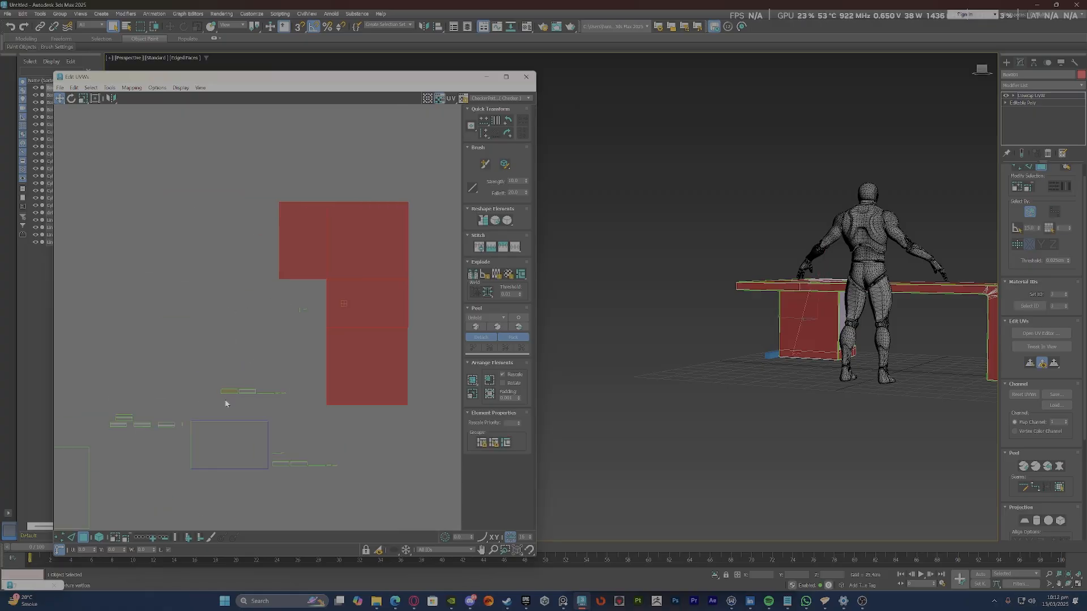
key(2)
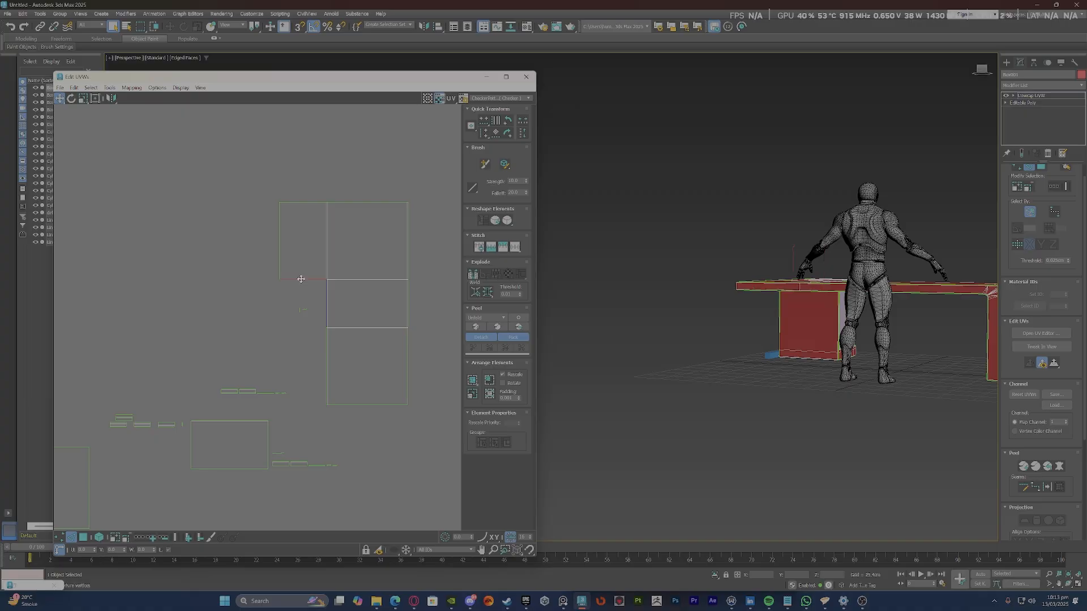
click(232, 469)
right_click(232, 469)
click(209, 504)
scroll(282, 266, down, 4)
key(3)
click(305, 349)
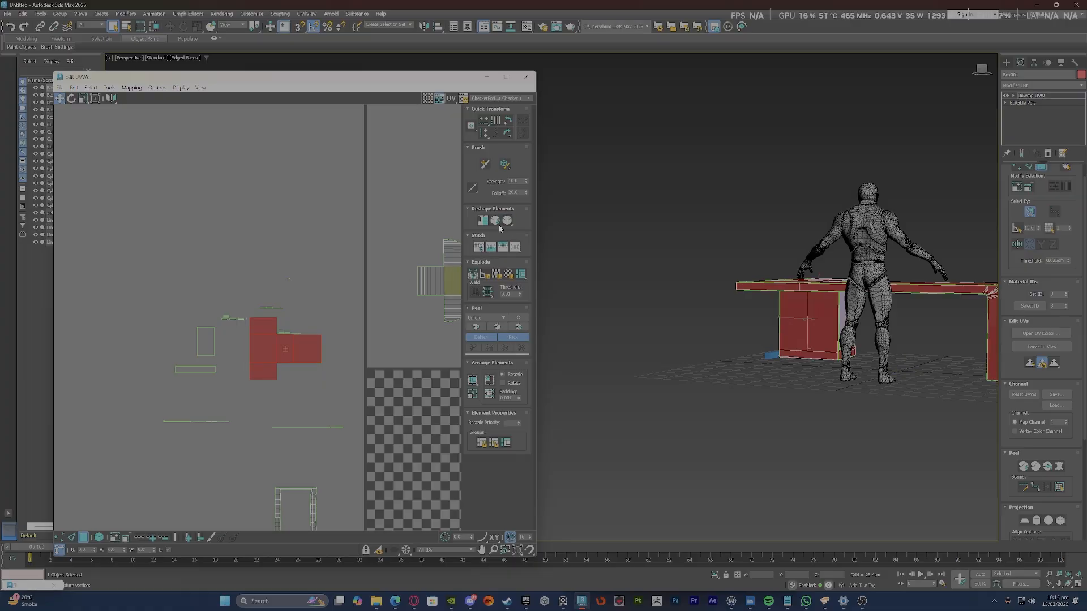
Move the joined five-panel shell over to the half-round shell, and select the leftover small rectangular panel.
drag(252, 364, 396, 272)
scroll(397, 269, down, 3)
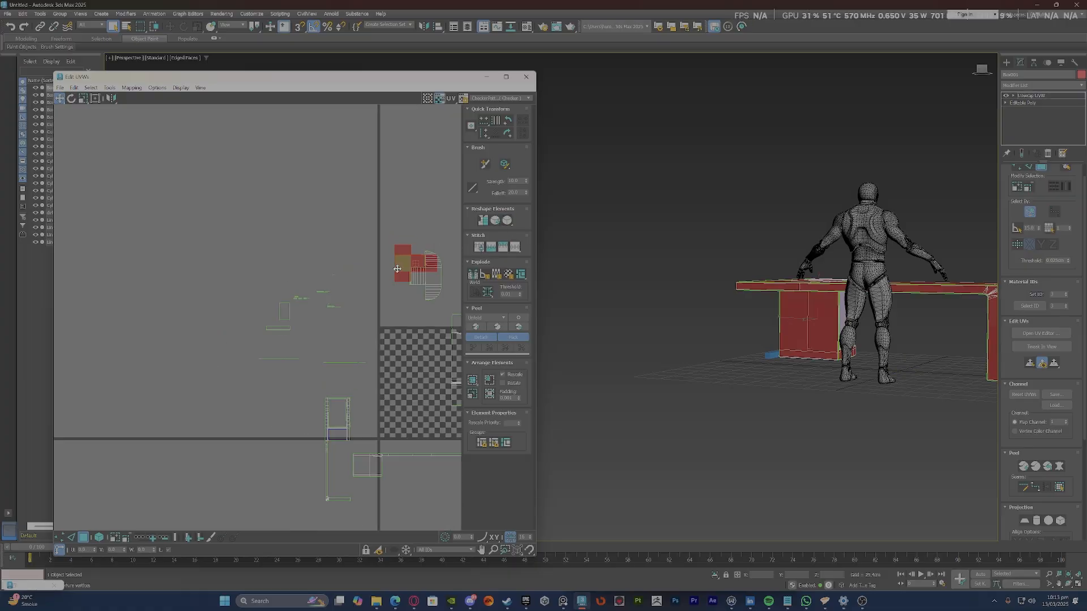
click(284, 310)
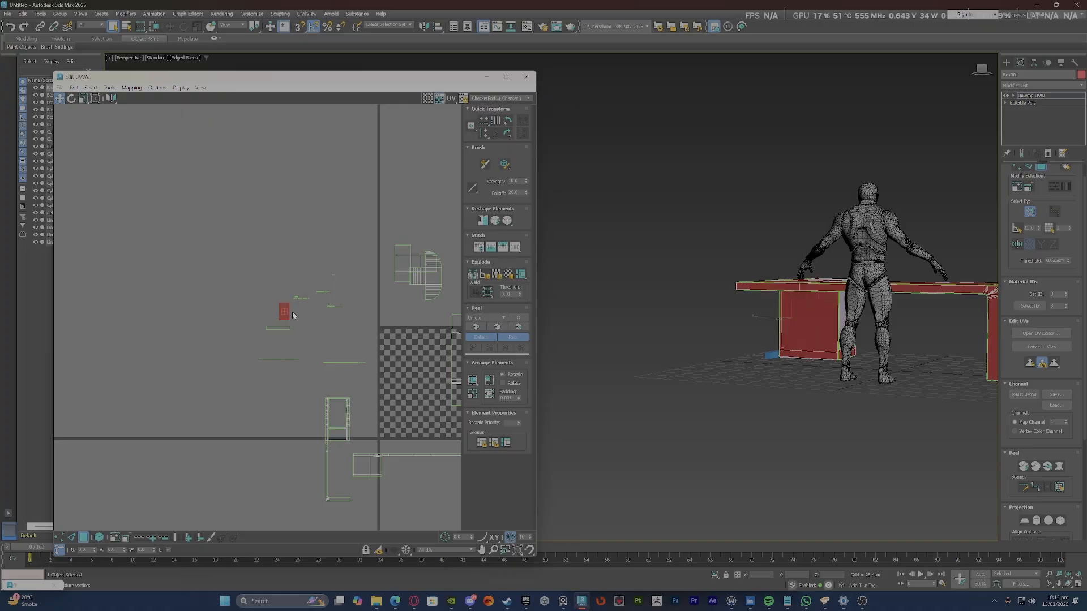
scroll(309, 318, down, 2)
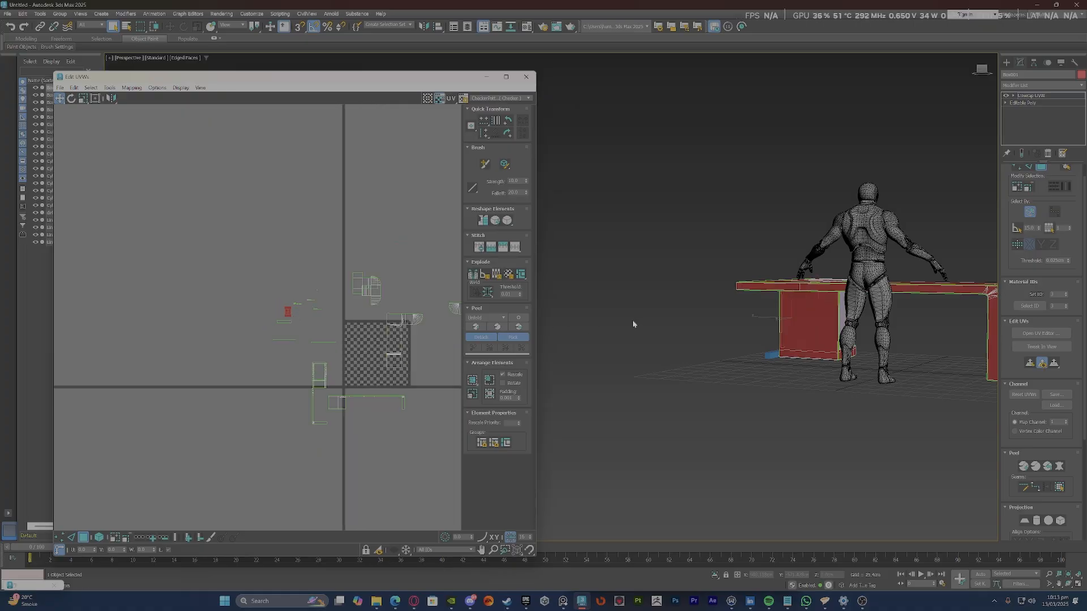
Switch the viewport to wireframe around the cabinet doors, and move the five-panel shell clear above the half-round shell.
alt+middle_drag(633, 324, 779, 363)
key(F3)
scroll(402, 305, up, 1)
scroll(389, 303, up, 2)
key(3)
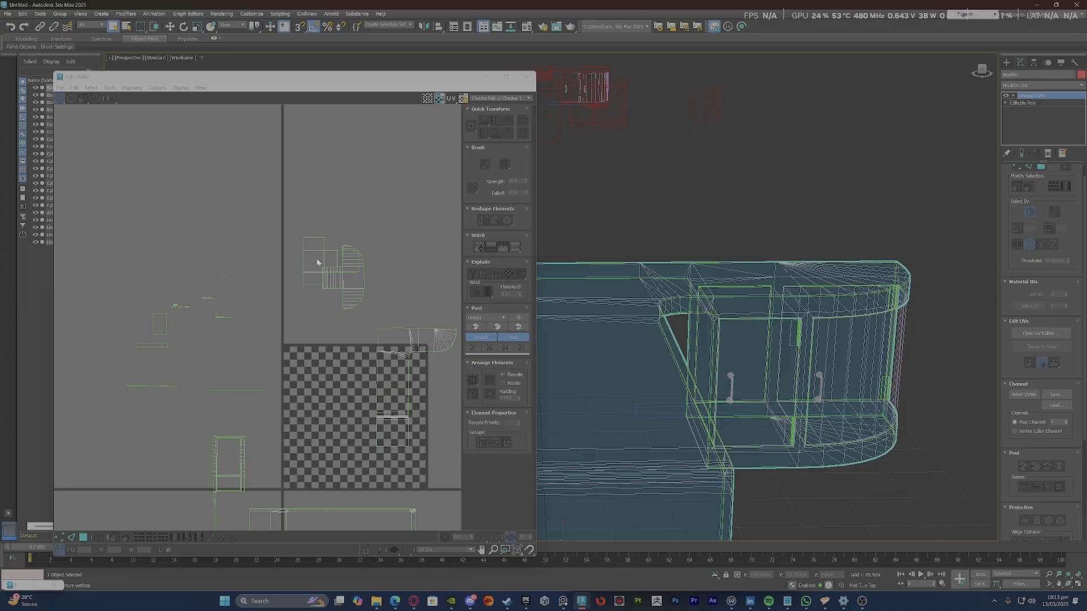
key(3)
double_click(321, 246)
drag(320, 252, 313, 204)
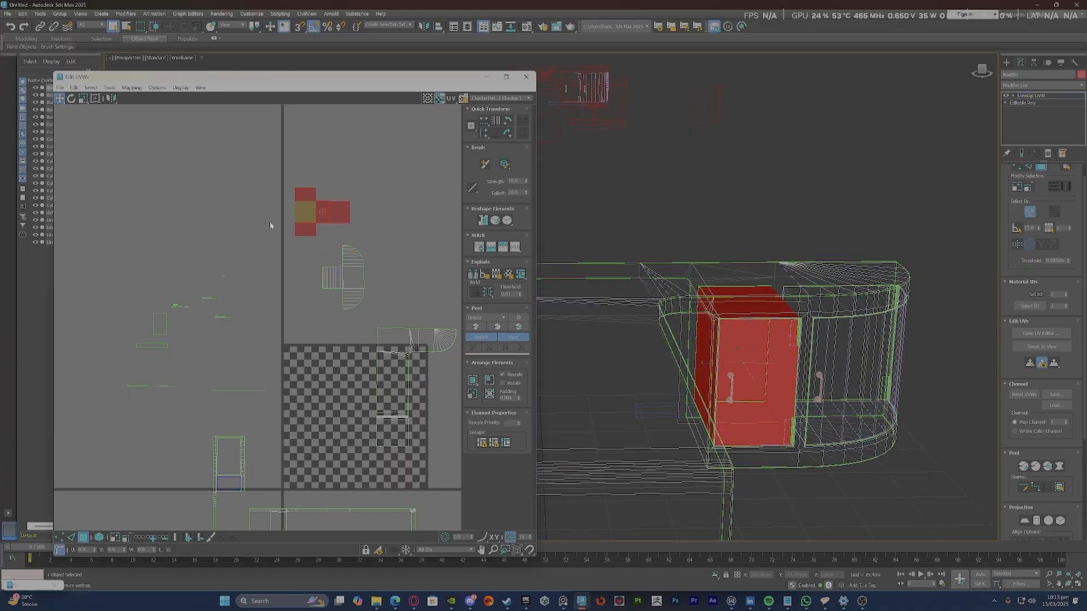
Try to stitch the leftover rectangular back panel to the five-panel shell using its whole face as the selection.
scroll(154, 318, up, 2)
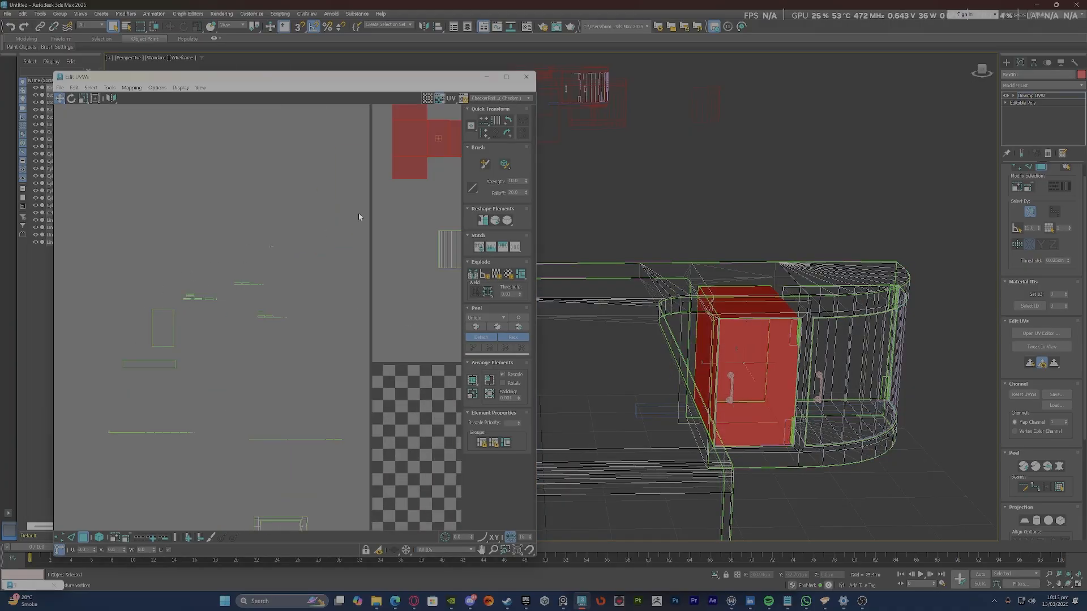
click(174, 333)
click(165, 333)
scroll(164, 331, down, 3)
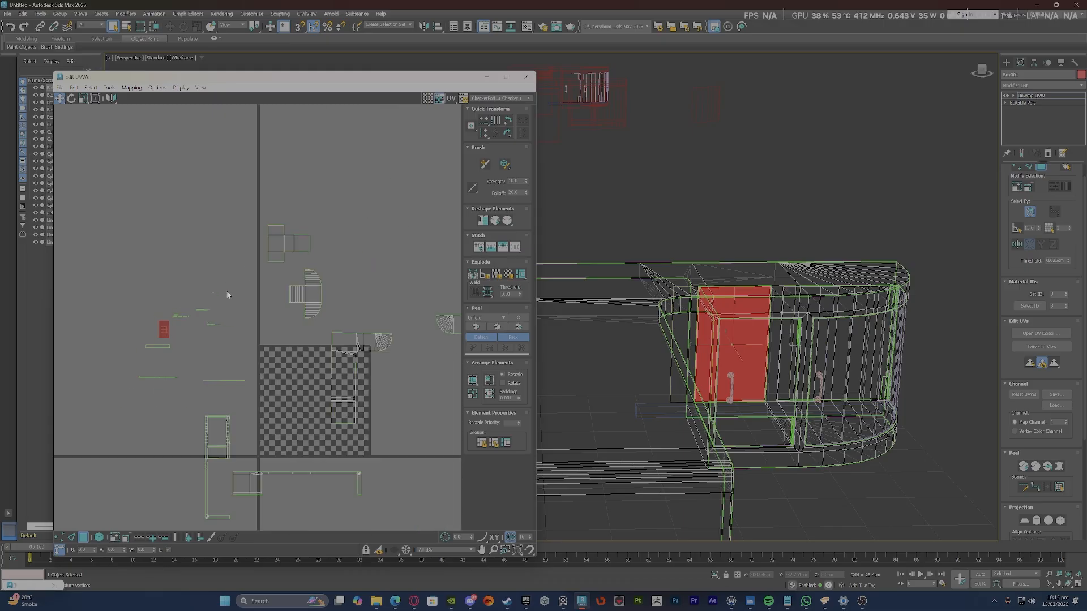
scroll(286, 247, up, 1)
right_click(146, 317)
click(122, 347)
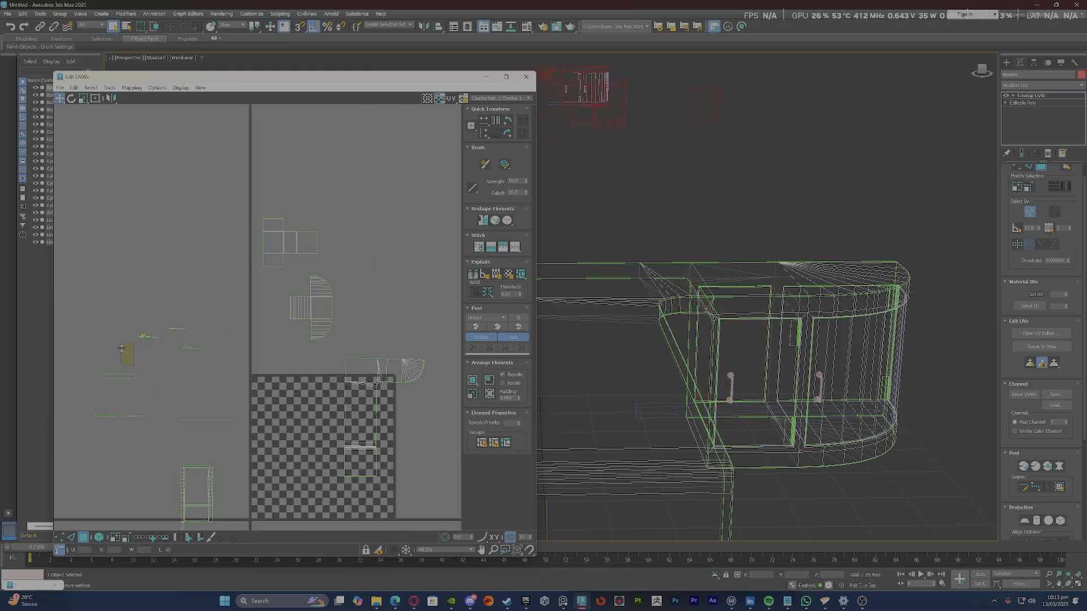
scroll(121, 357, up, 2)
click(133, 356)
right_click(138, 351)
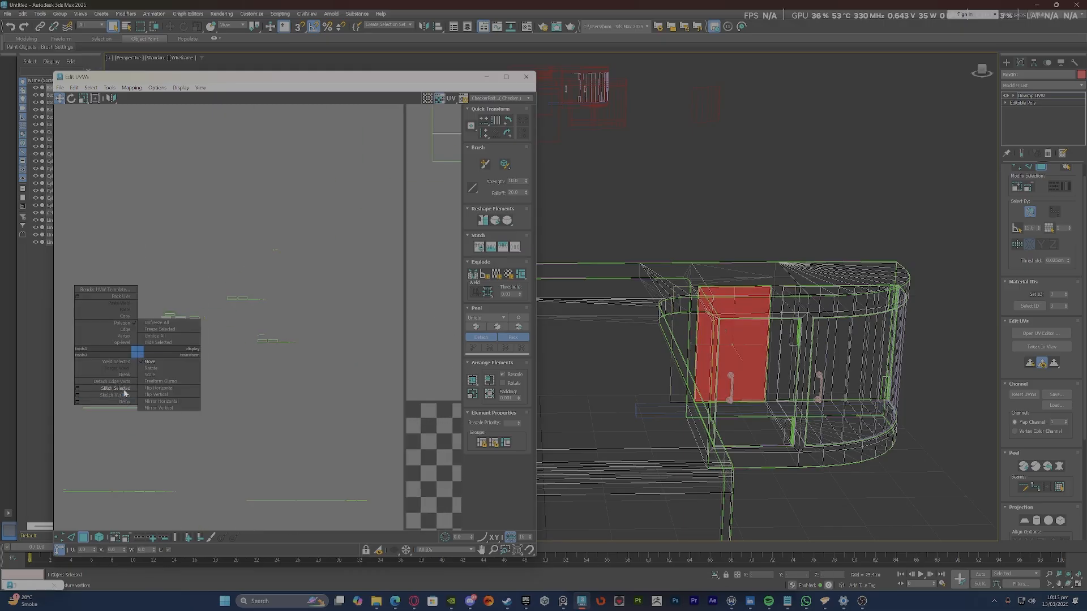
click(124, 391)
Select the left outer edge of the five-panel shell's central panel to locate it on the cabinet model.
scroll(125, 391, down, 2)
scroll(322, 219, up, 2)
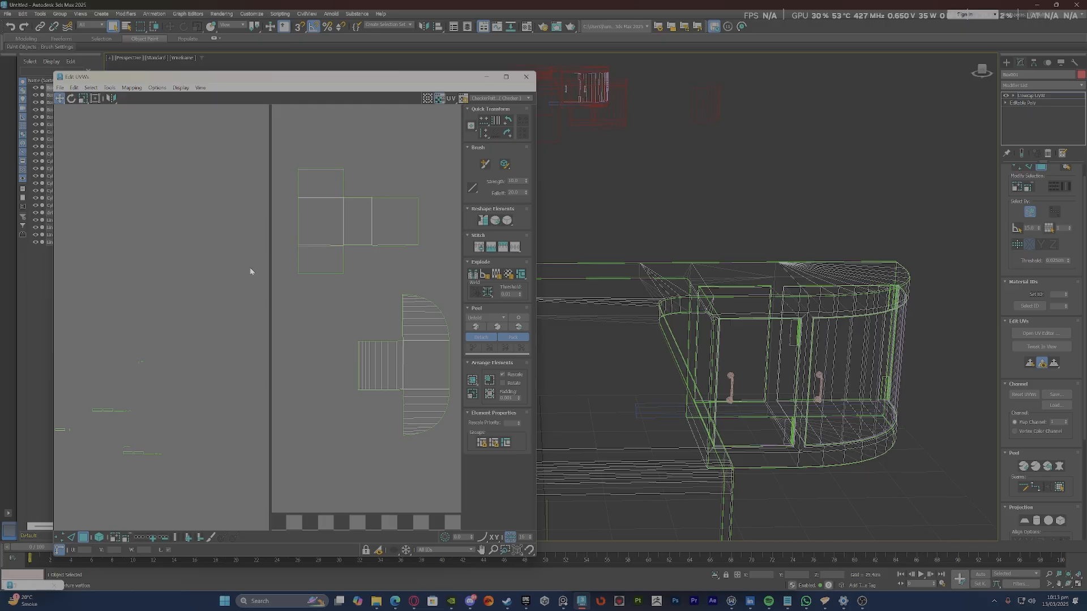
scroll(399, 220, up, 2)
key(2)
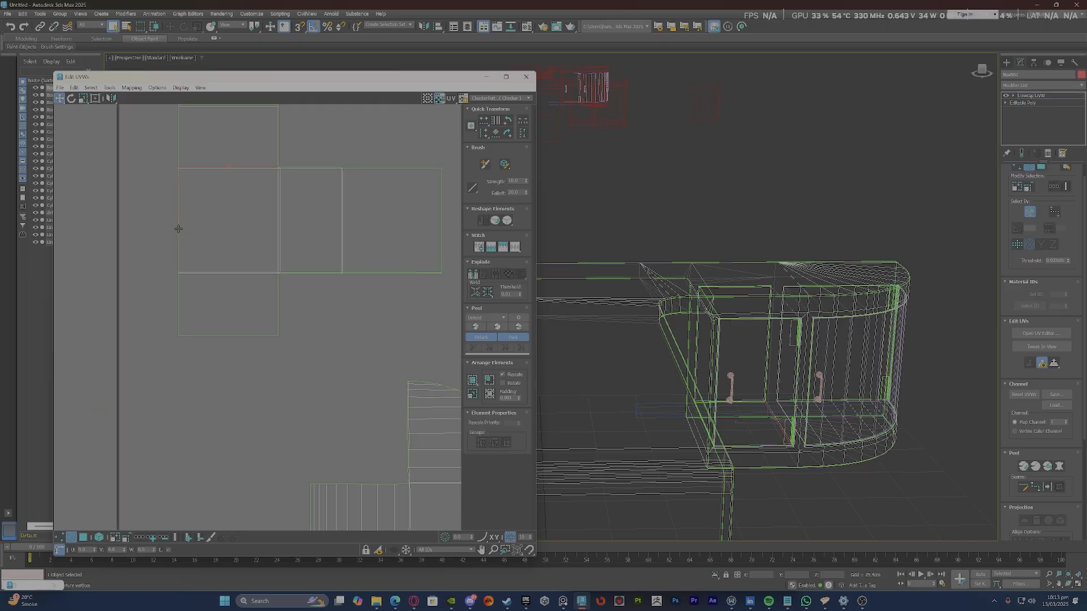
click(178, 228)
scroll(723, 335, up, 3)
scroll(353, 258, down, 2)
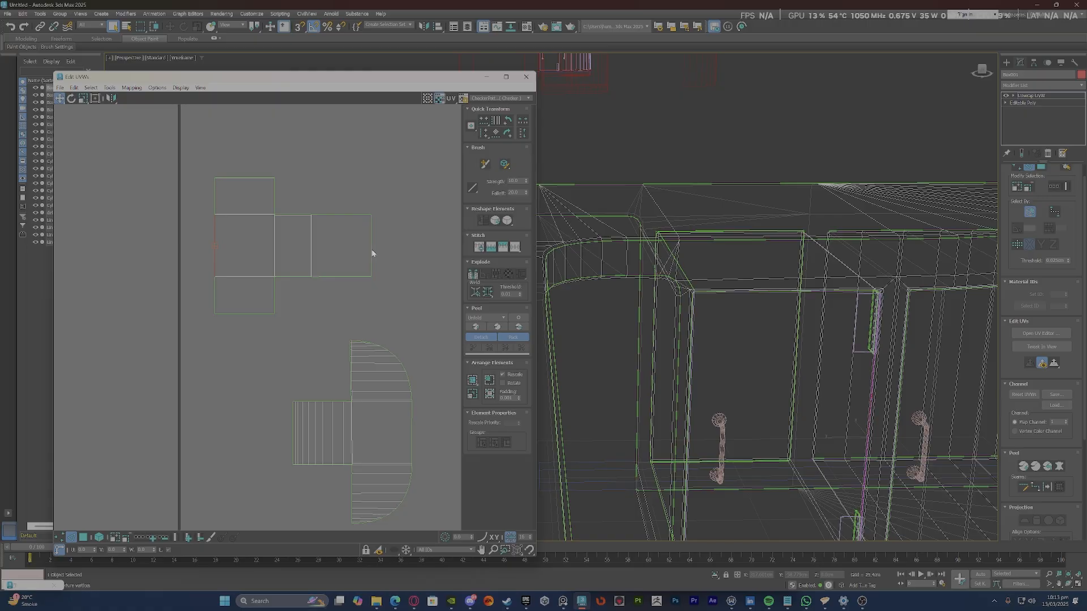
Hide the five-panel shell's end panel through its outer edge, and select the remaining four-panel shell on the cabinet.
click(372, 250)
right_click(369, 248)
click(418, 240)
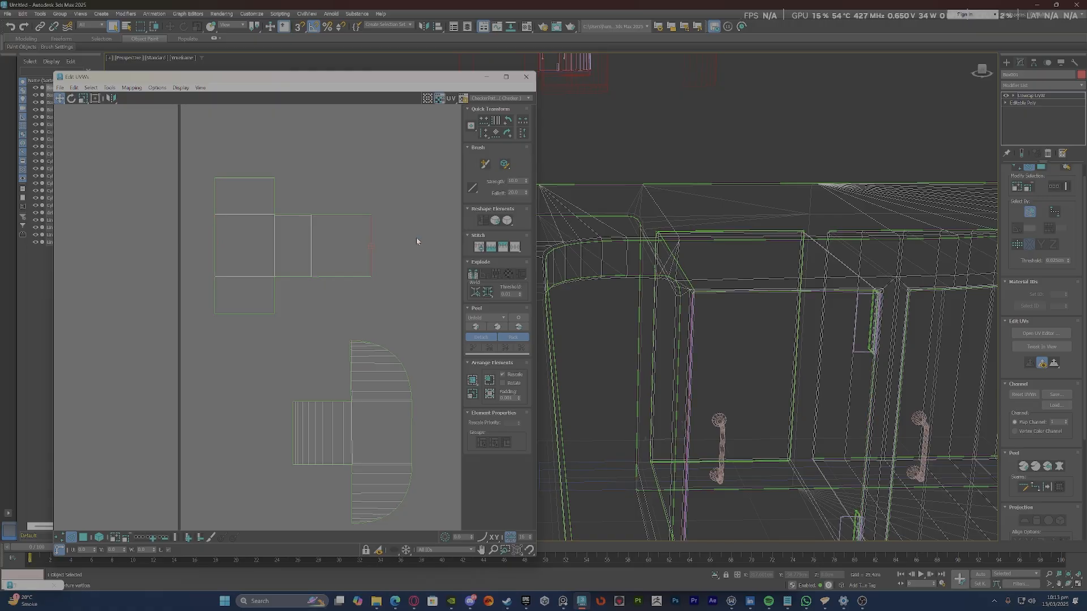
scroll(685, 320, up, 2)
alt+middle_drag(686, 320, 715, 332)
scroll(691, 340, down, 3)
double_click(675, 342)
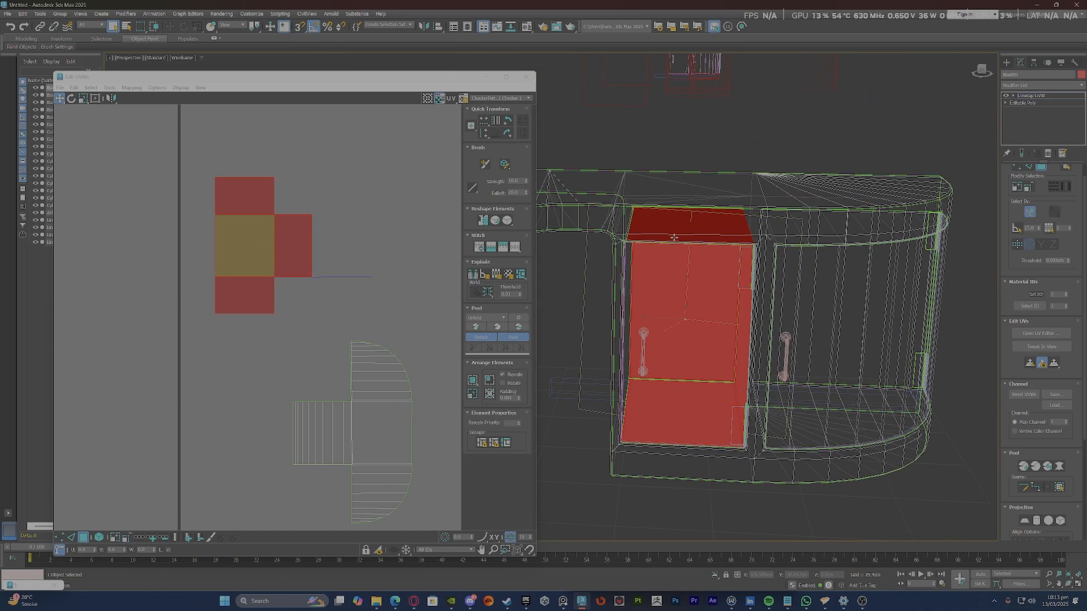
alt+middle_drag(675, 238, 664, 256)
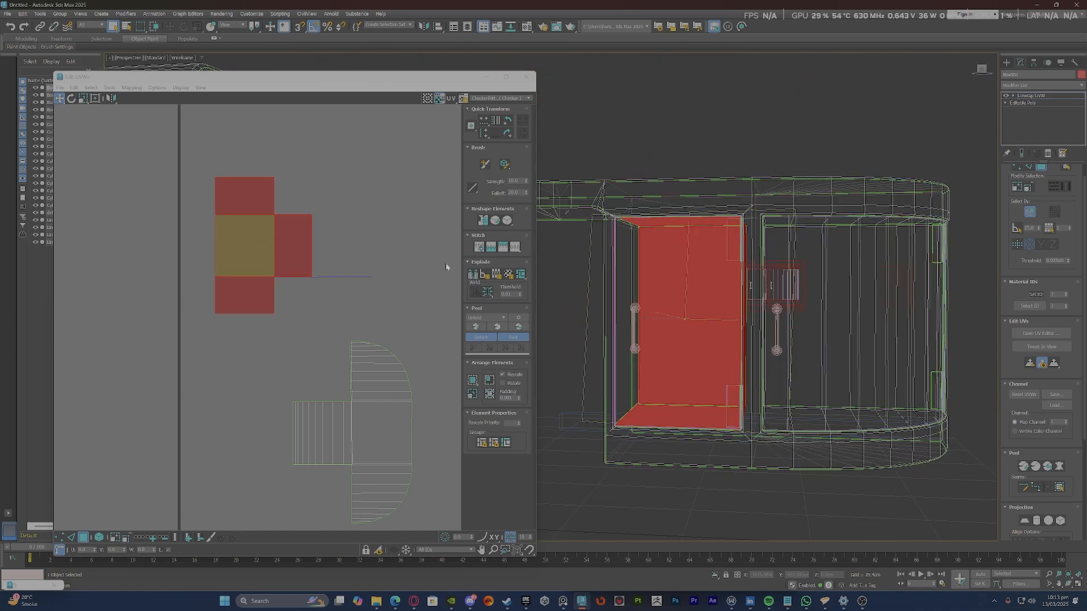
Try to stitch the stray edge extending from the four-panel shell's lower corner, and undo it.
scroll(332, 283, up, 6)
click(277, 233)
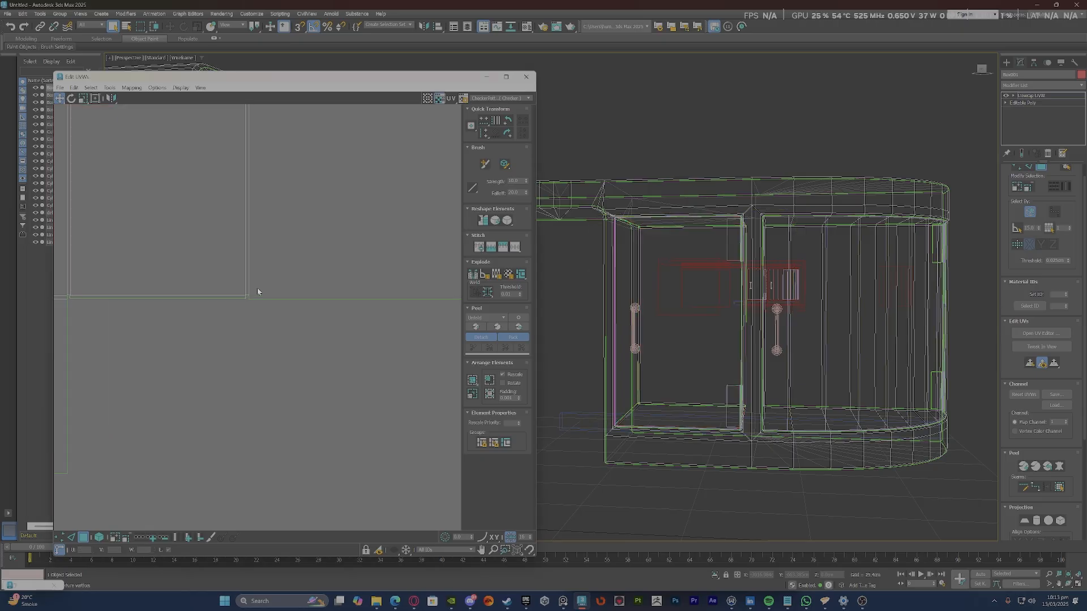
scroll(256, 293, up, 3)
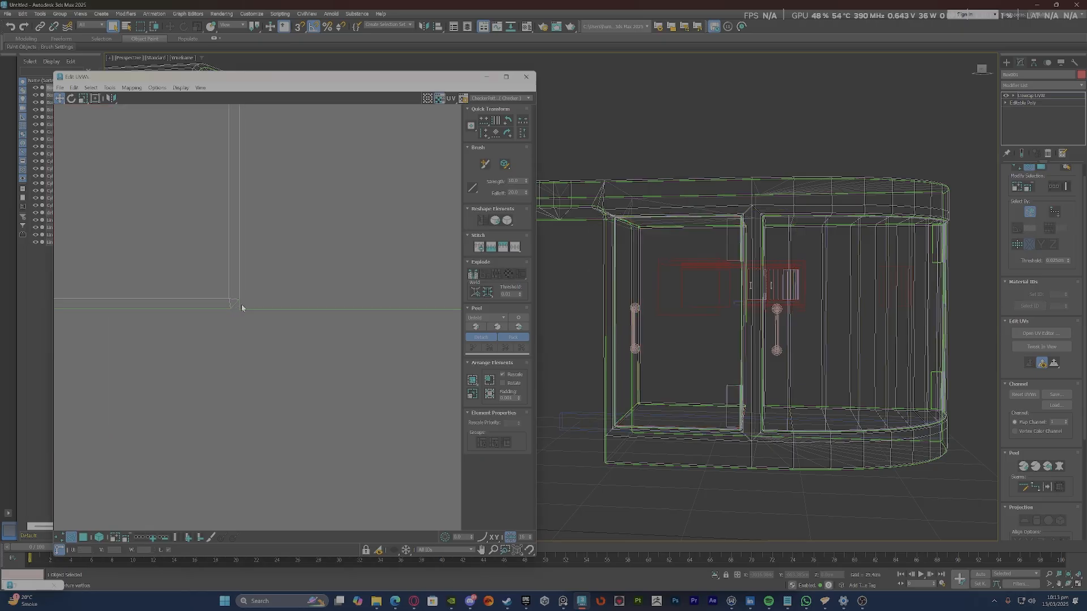
right_click(239, 307)
click(226, 338)
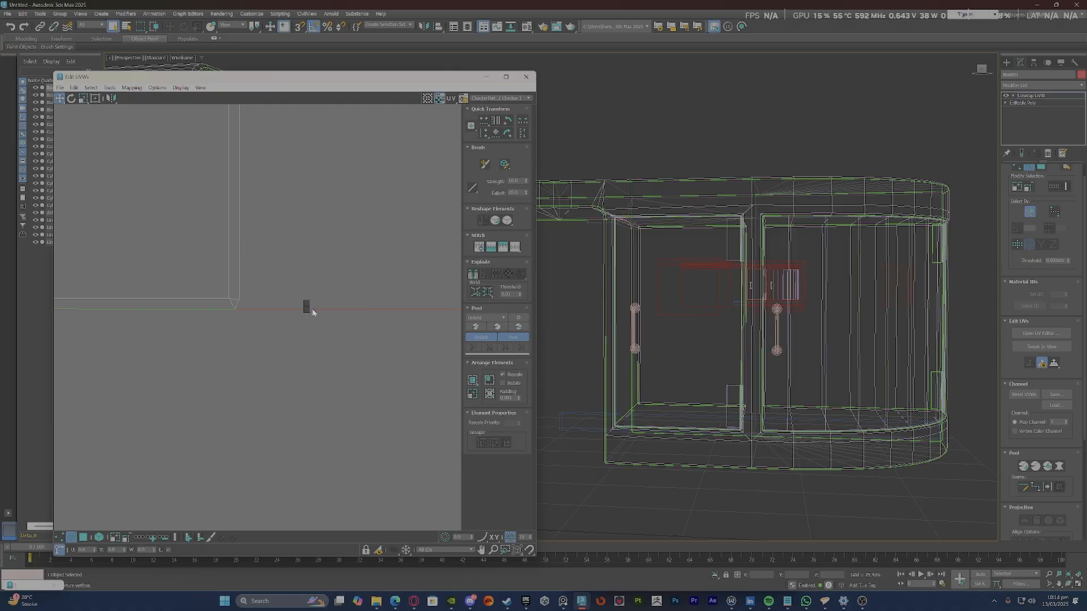
right_click(311, 308)
click(287, 339)
scroll(317, 308, down, 5)
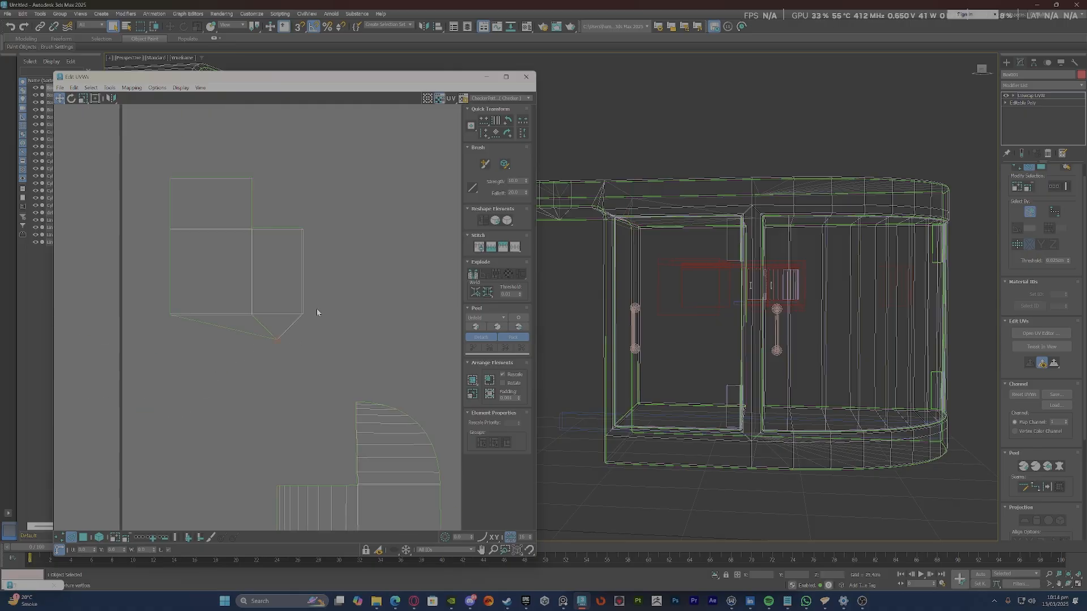
scroll(340, 289, down, 3)
scroll(341, 285, up, 3)
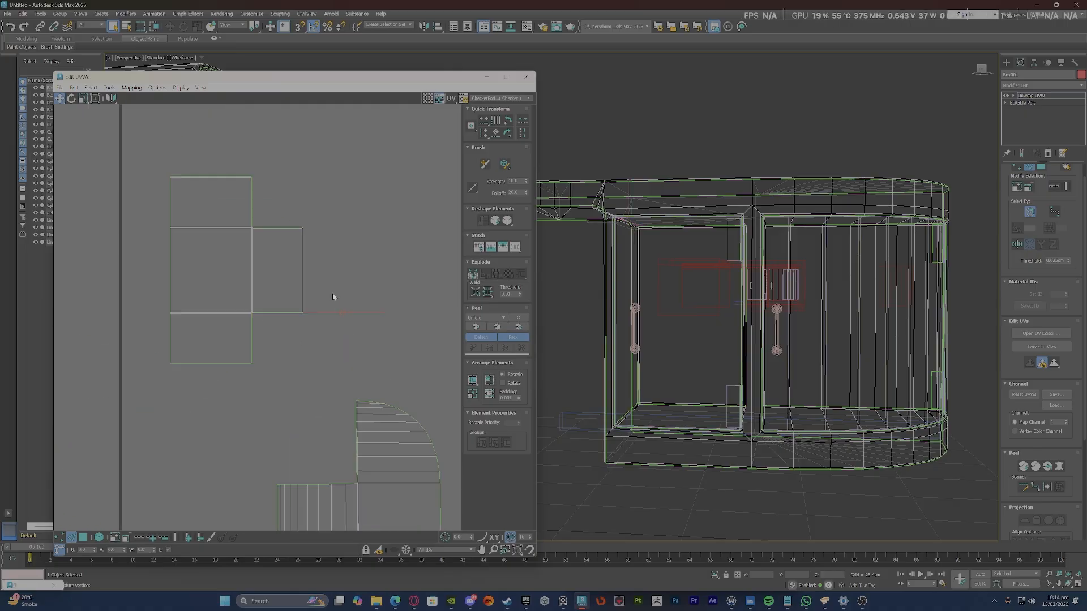
Select the leftover back panel and a small strip shell to examine which parts of the cabinet they cover.
scroll(332, 298, down, 7)
scroll(224, 366, up, 3)
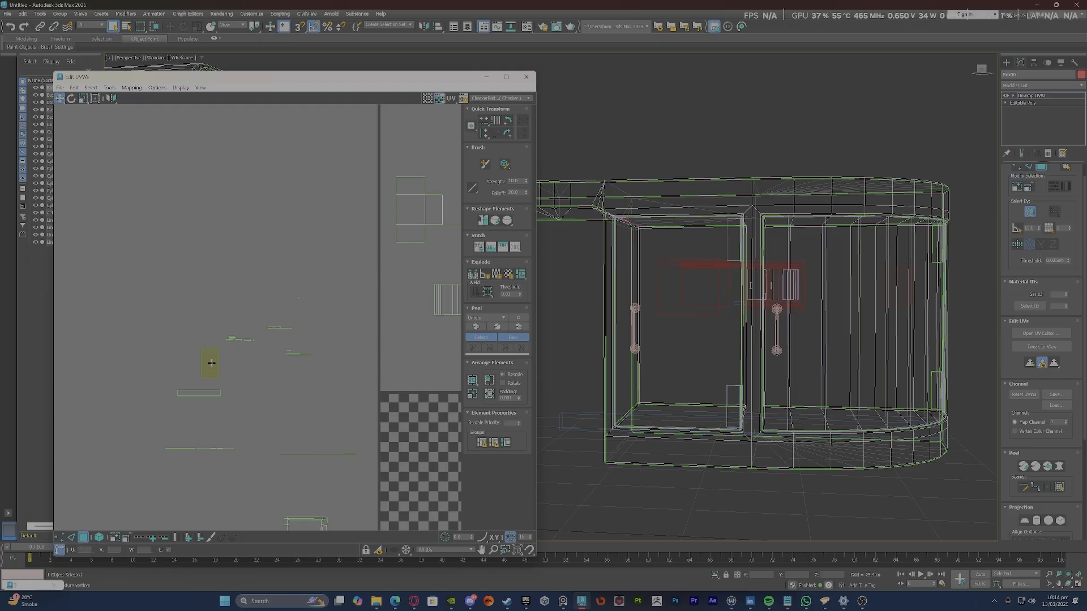
click(210, 363)
scroll(211, 363, down, 4)
scroll(219, 358, up, 6)
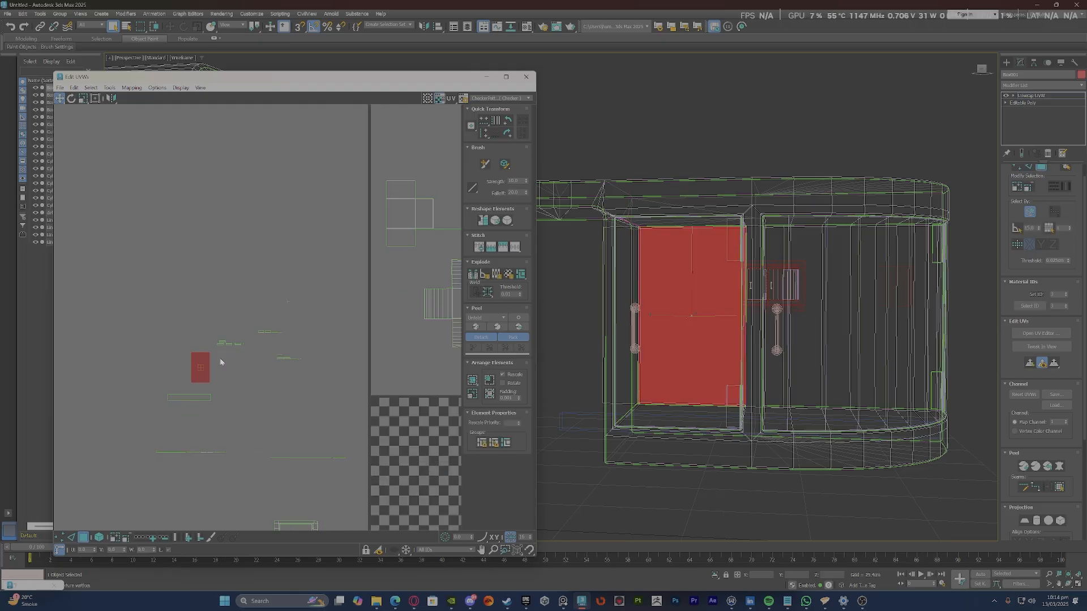
click(224, 320)
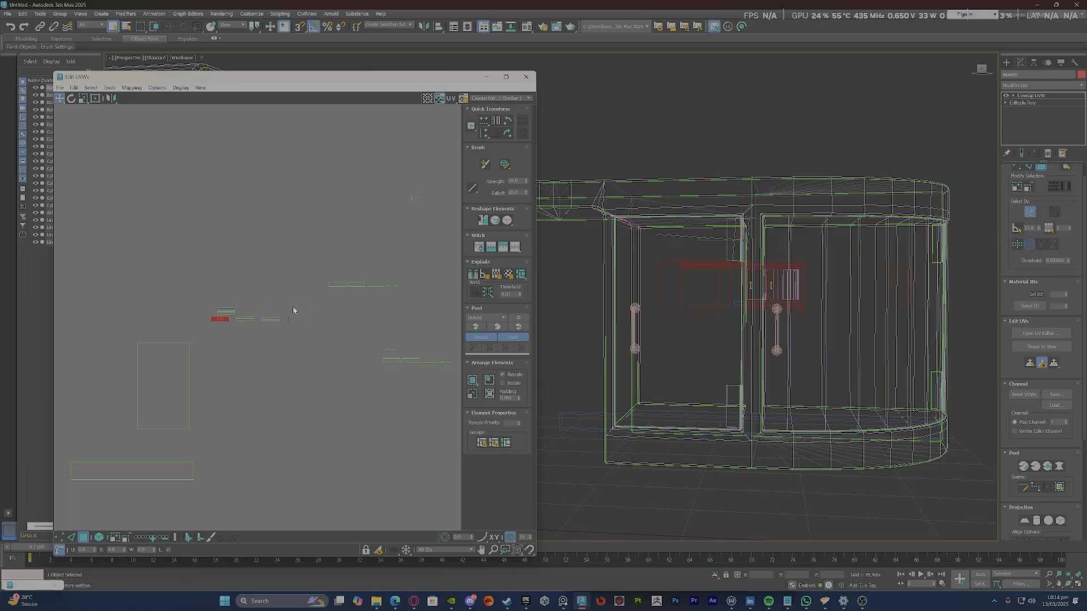
middle_drag(311, 308, 334, 316)
alt+middle_drag(629, 283, 753, 317)
scroll(400, 320, down, 5)
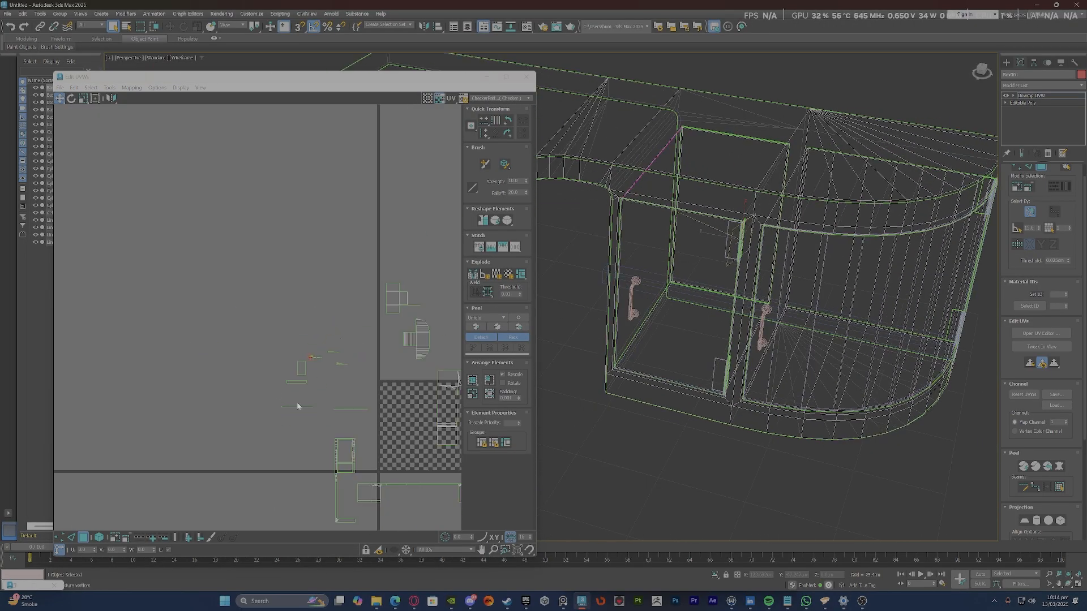
scroll(298, 405, up, 4)
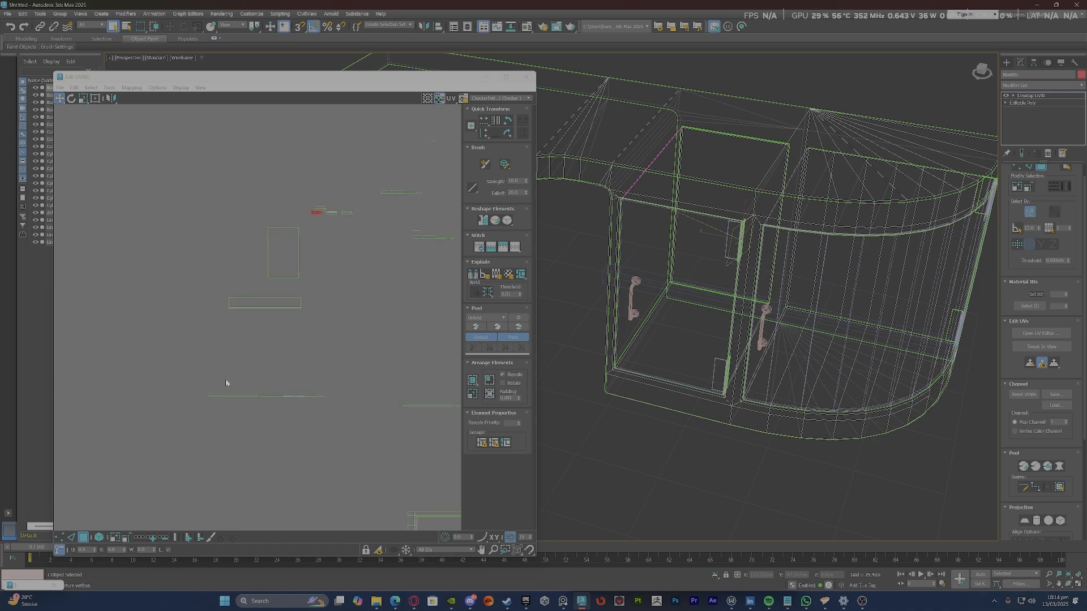
Select all UV shells and pack them into the checkered UV tile.
scroll(226, 383, down, 6)
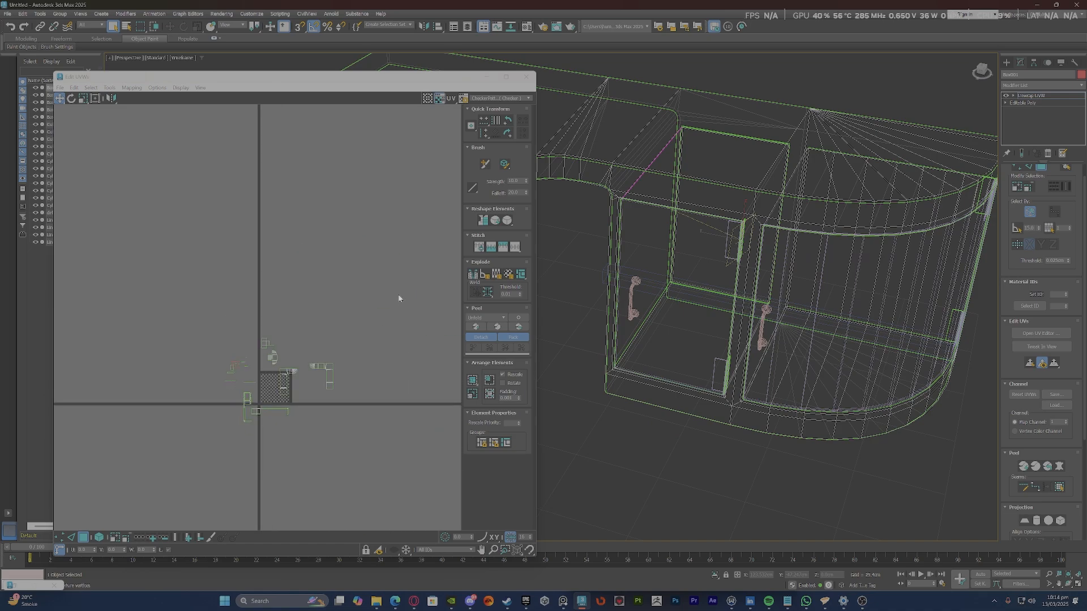
drag(399, 298, 196, 489)
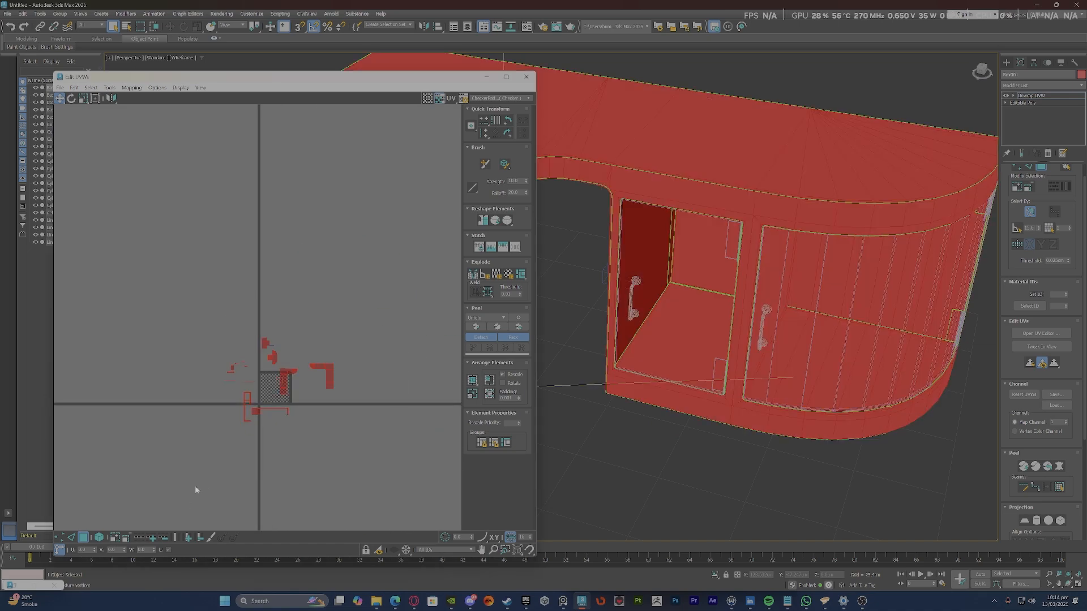
click(472, 380)
scroll(274, 394, up, 7)
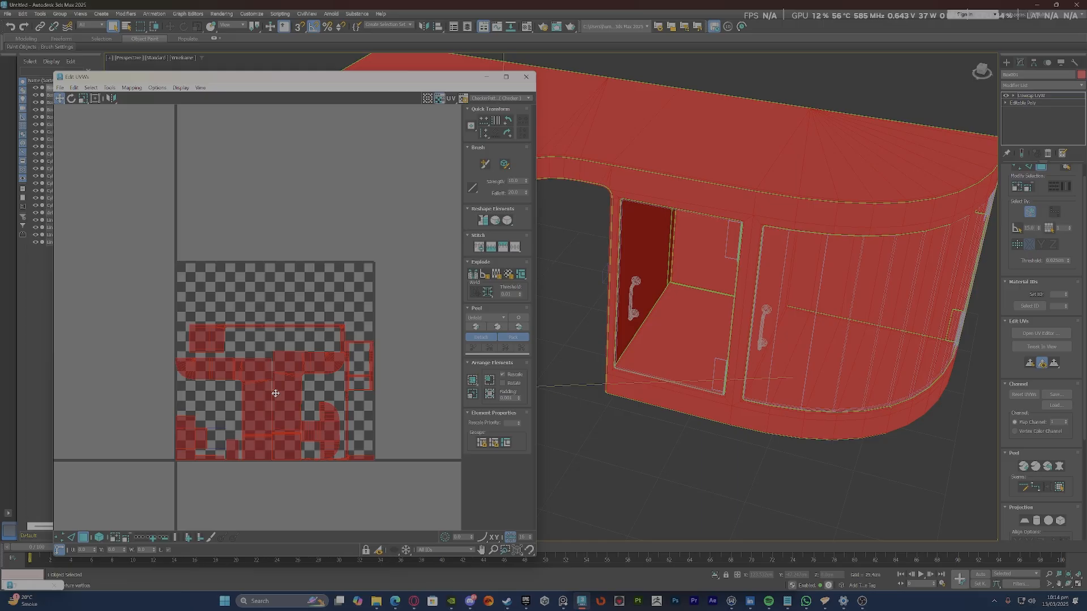
Select the packed cabinet-interior shell and the L-shaped counter shell in turn to check their placement and model faces.
click(274, 342)
scroll(229, 374, up, 1)
scroll(189, 464, up, 2)
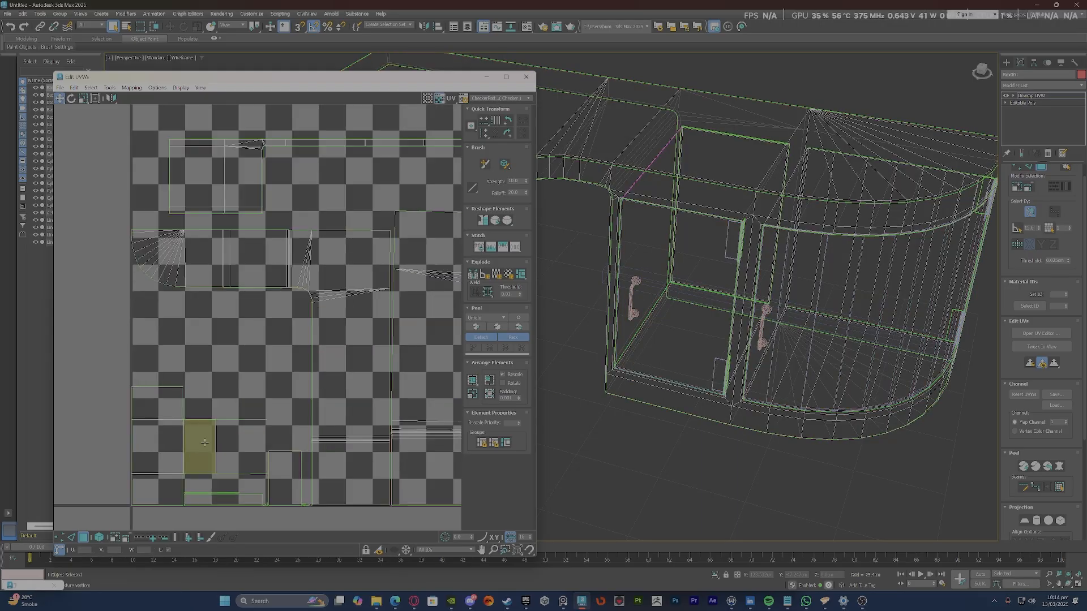
click(191, 455)
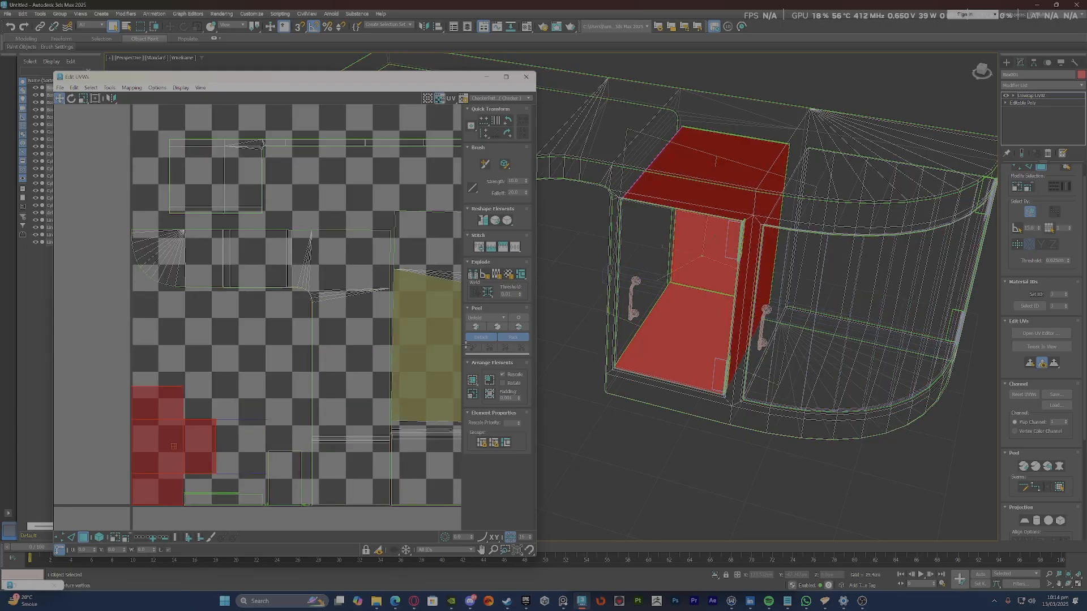
scroll(657, 329, up, 5)
scroll(280, 389, down, 6)
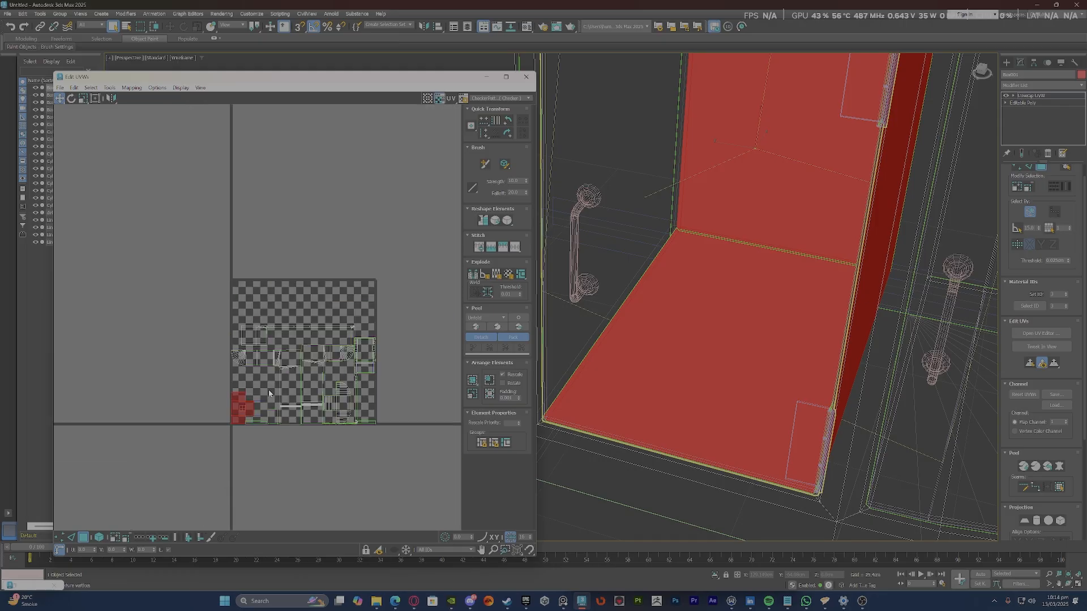
click(269, 374)
click(267, 360)
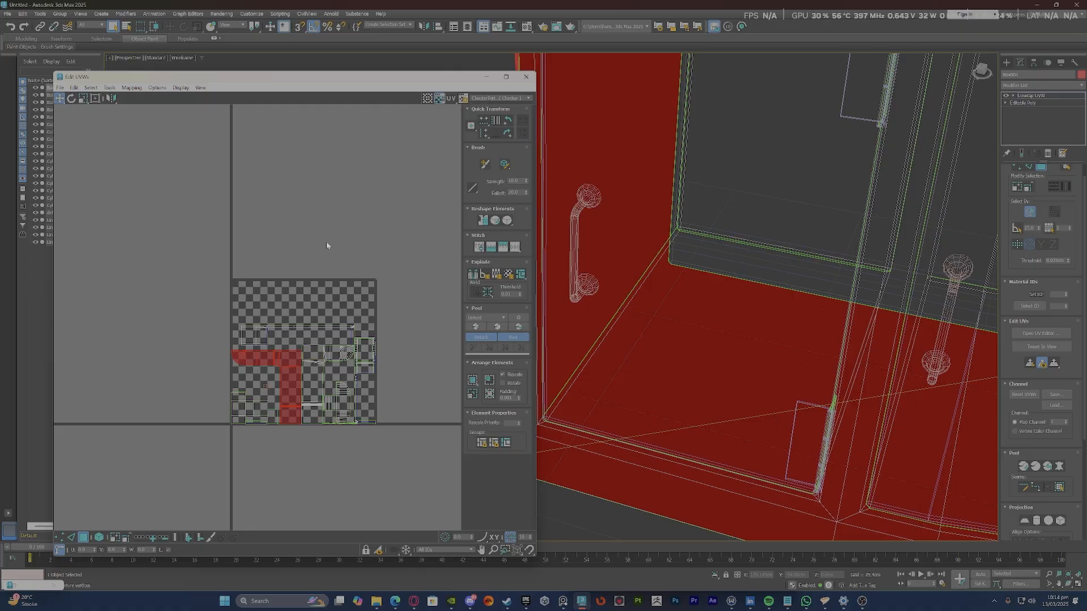
Select pieces of the packed L-shaped counter shell in turn to examine which model faces they cover.
click(278, 325)
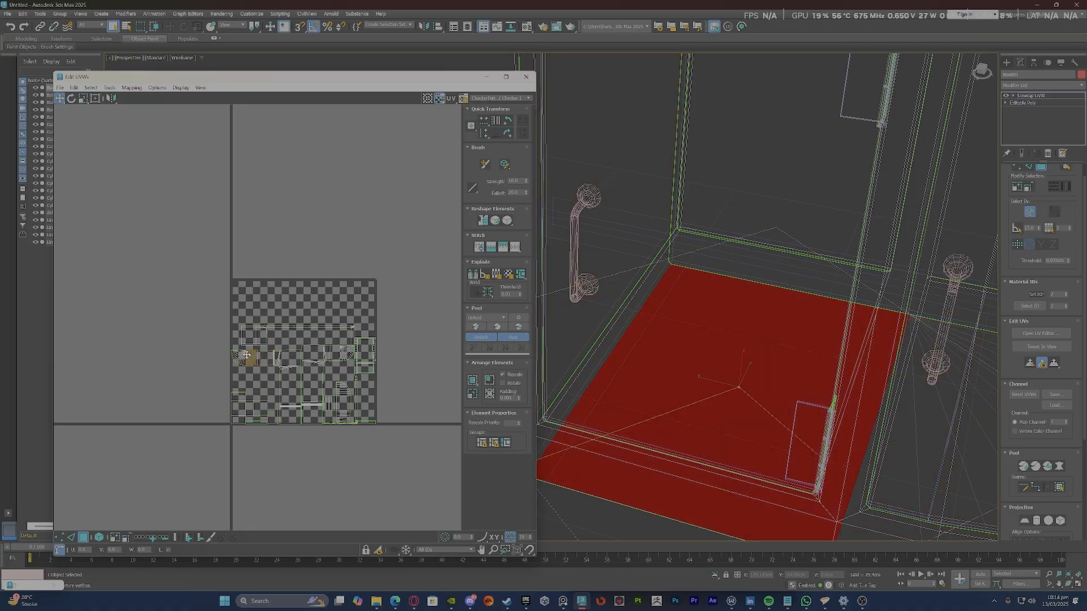
click(251, 357)
click(288, 253)
click(291, 359)
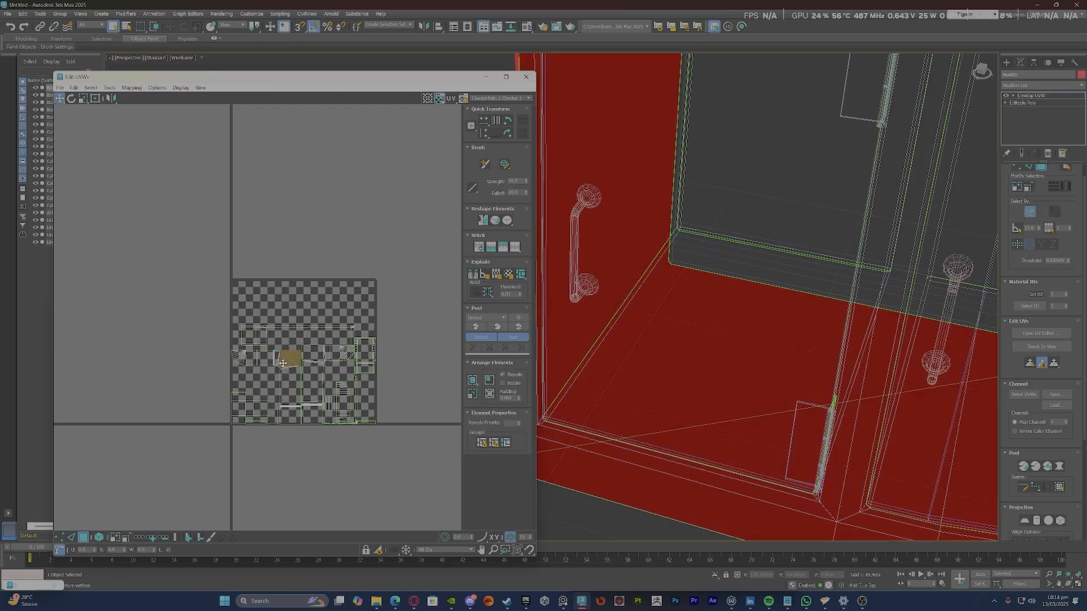
click(265, 259)
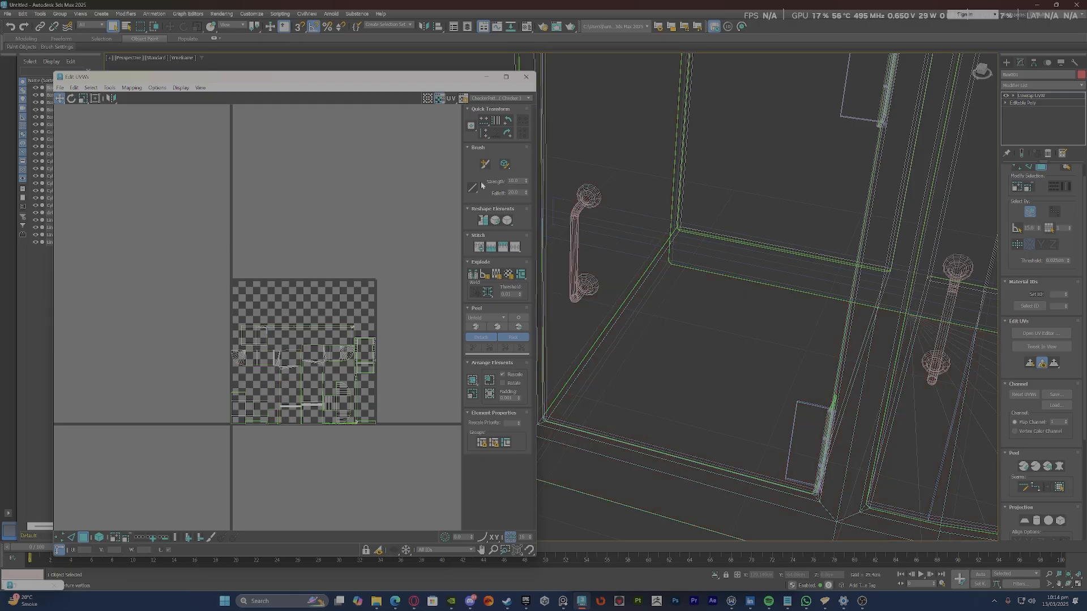
Close the UV editor and collapse the counter's whole modifier stack, confirming the warning.
click(532, 77)
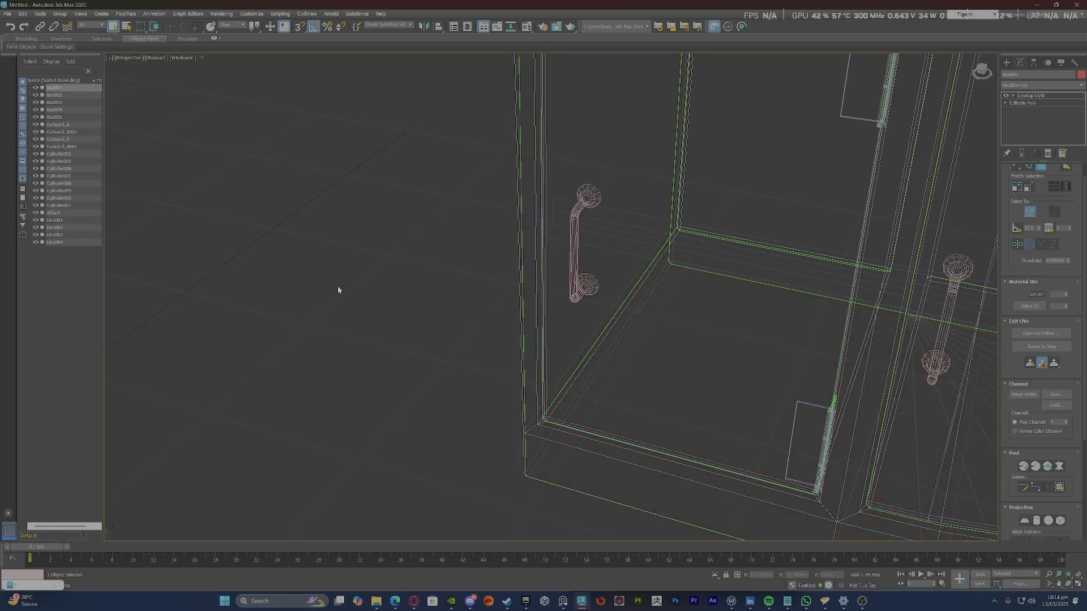
scroll(340, 283, down, 3)
right_click(1019, 96)
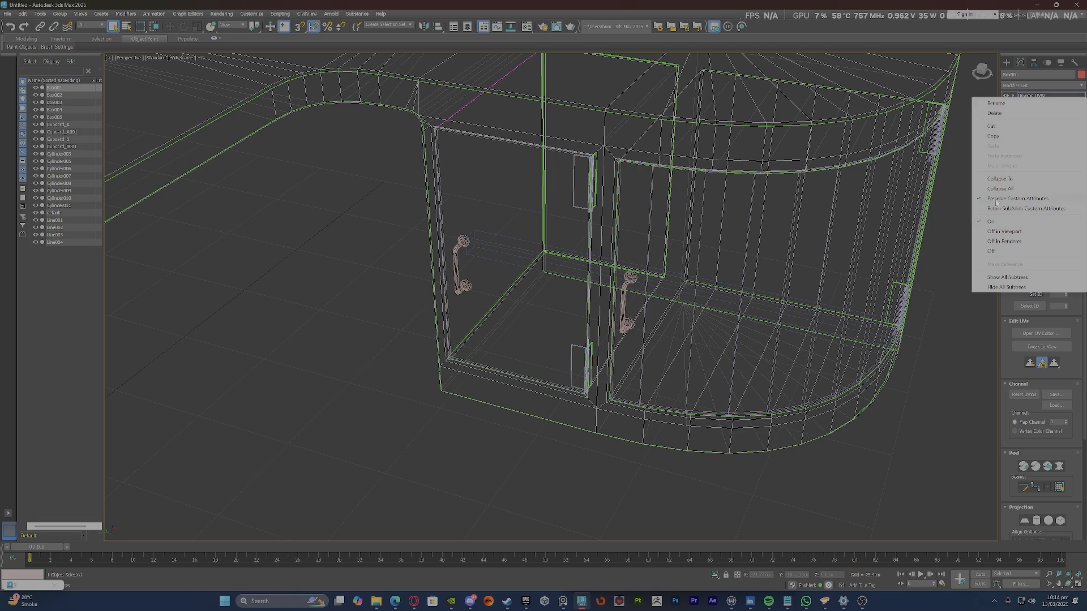
click(1001, 190)
click(583, 326)
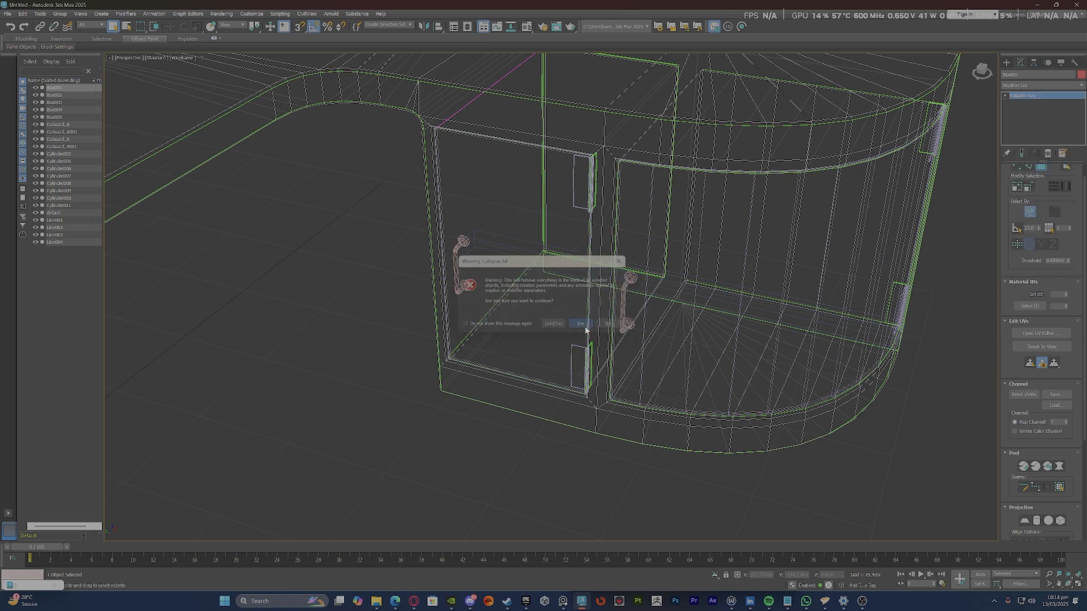
Select the curved cabinet door and collapse its whole modifier stack, confirming the warning.
click(685, 349)
click(685, 350)
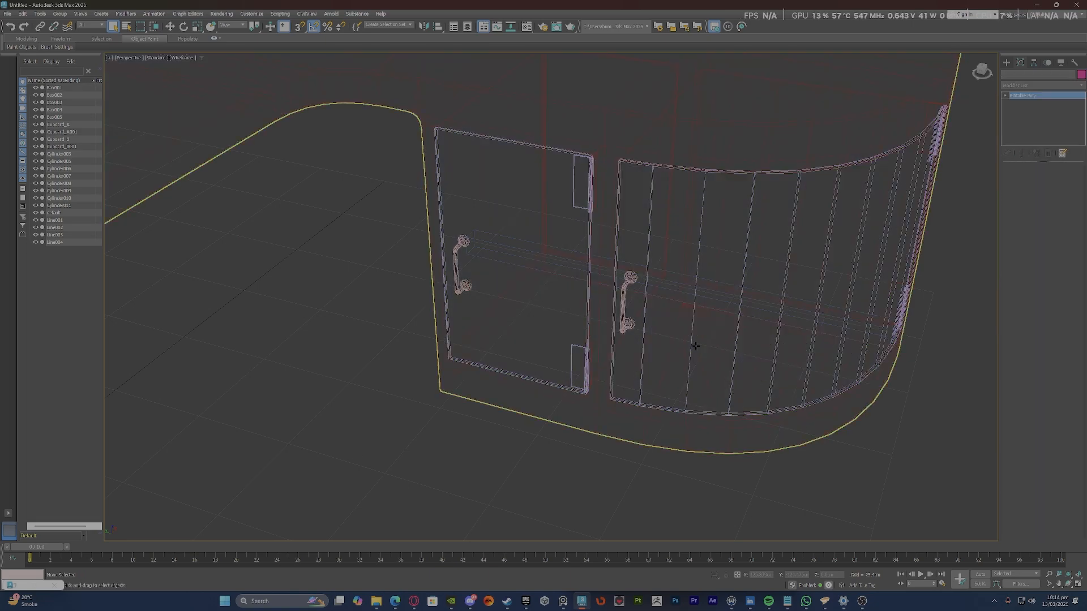
scroll(722, 344, down, 5)
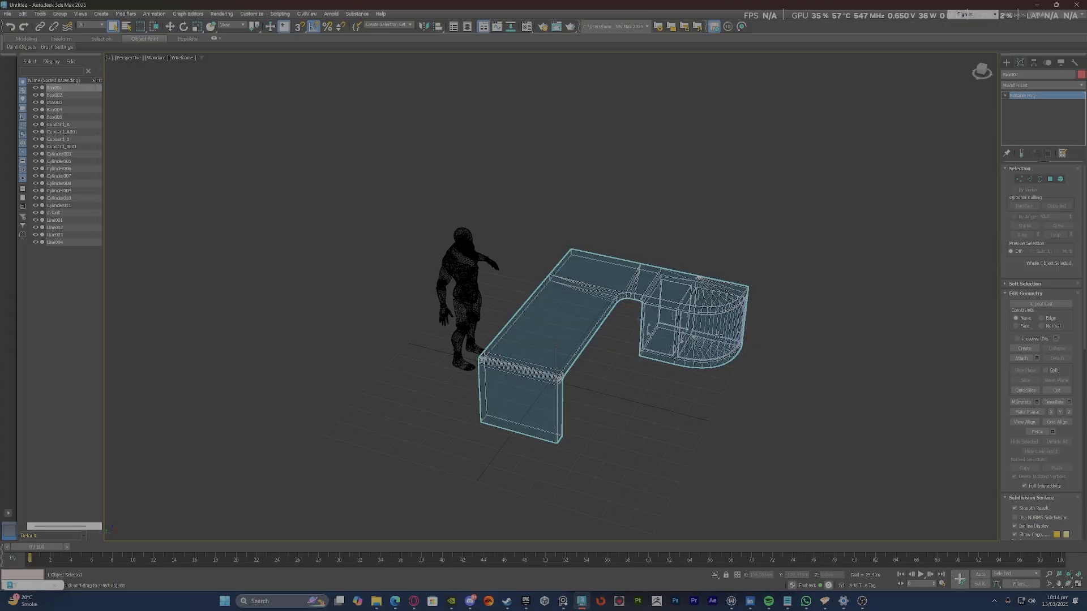
scroll(717, 336, up, 6)
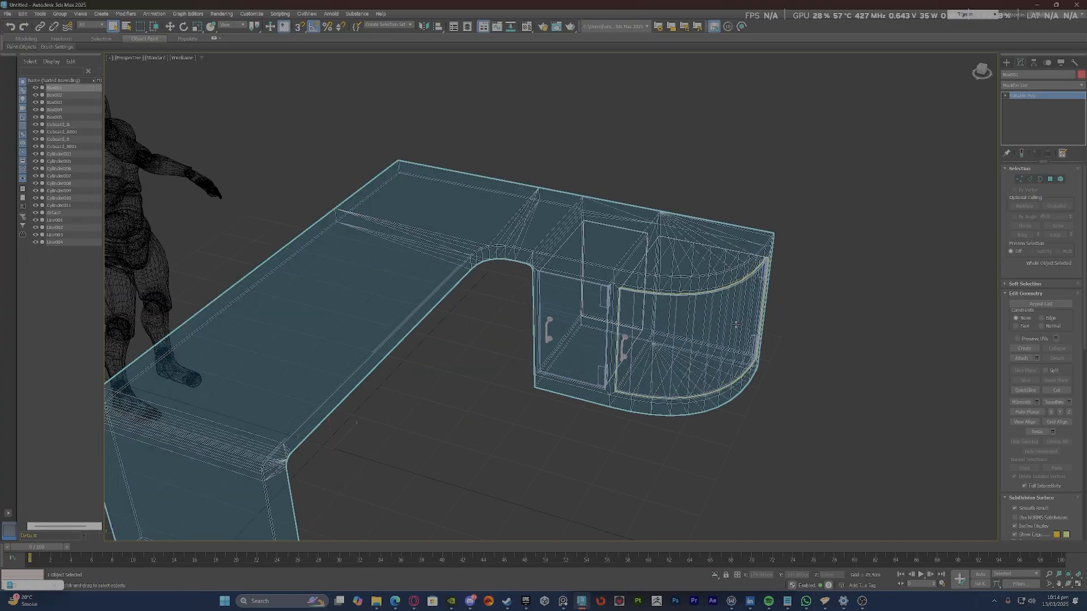
click(736, 324)
right_click(1029, 95)
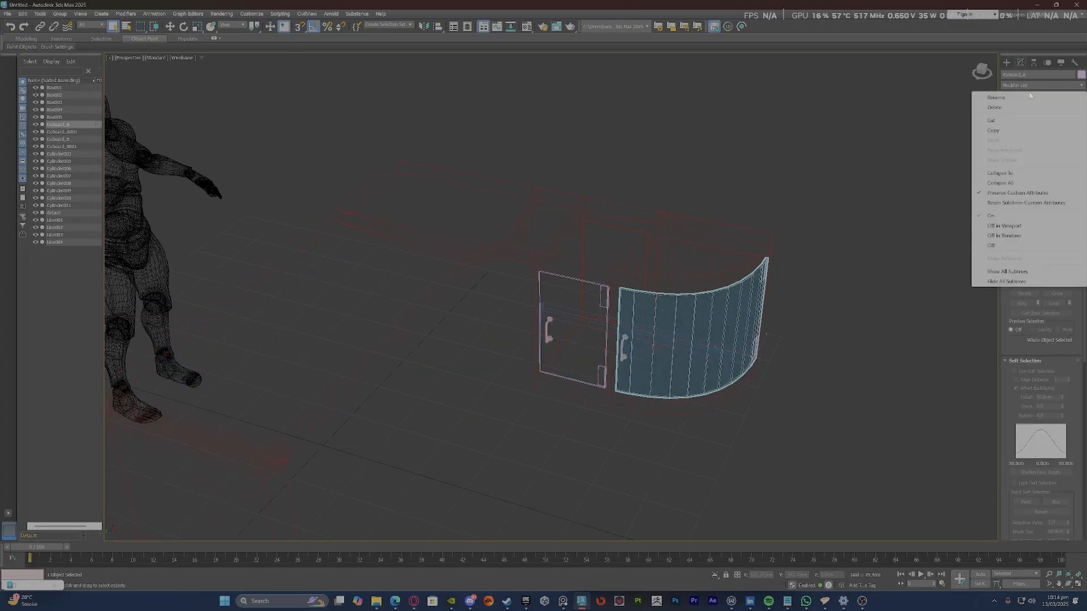
click(582, 324)
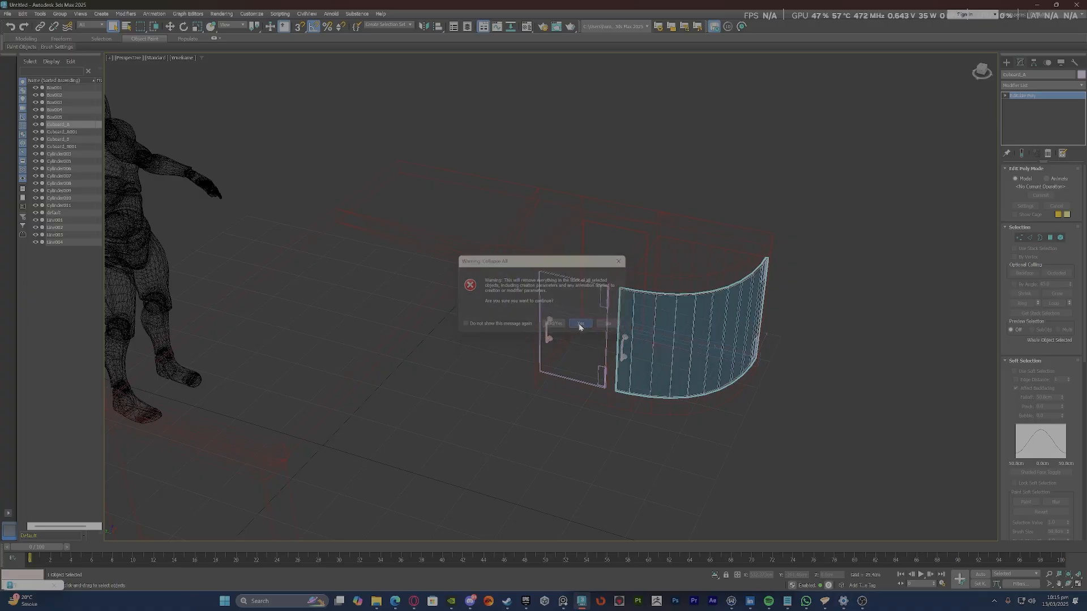
Add an Unwrap UVW modifier to the curved door and open its UV editor.
click(1017, 86)
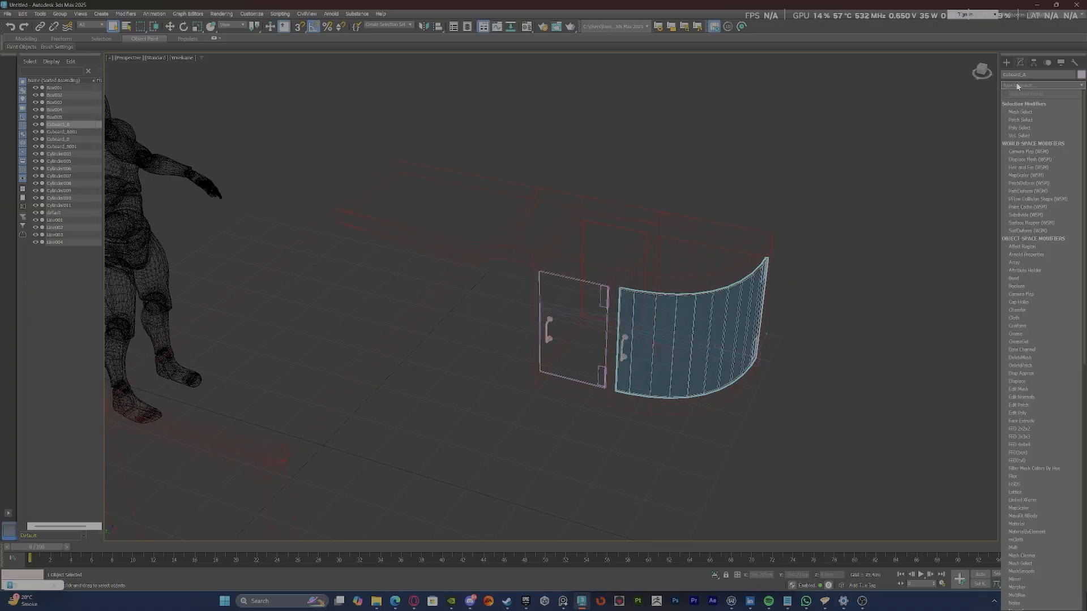
text(un)
click(1035, 104)
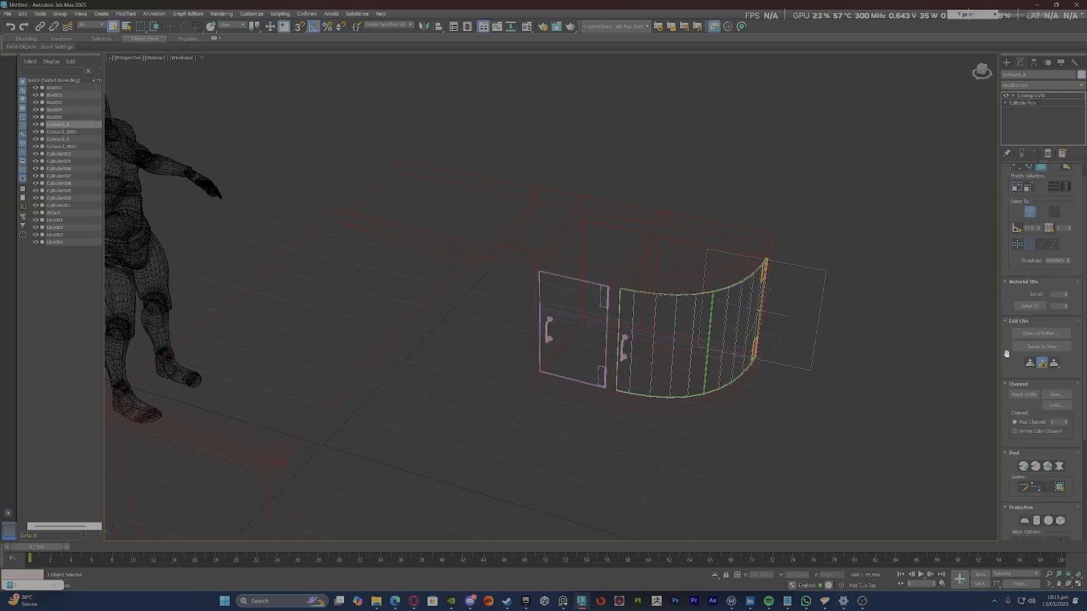
click(1037, 334)
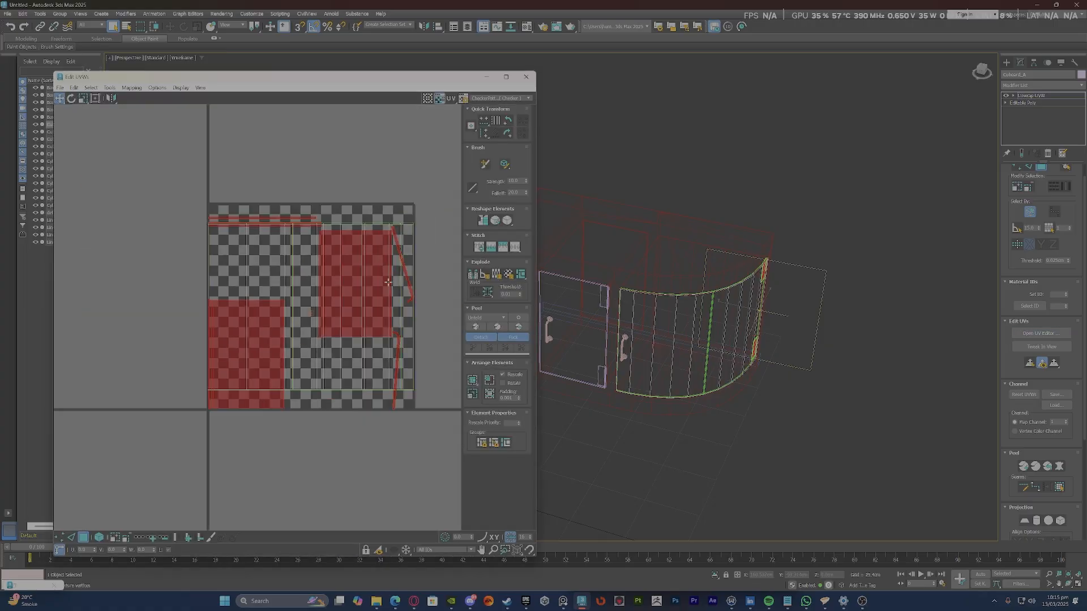
click(428, 266)
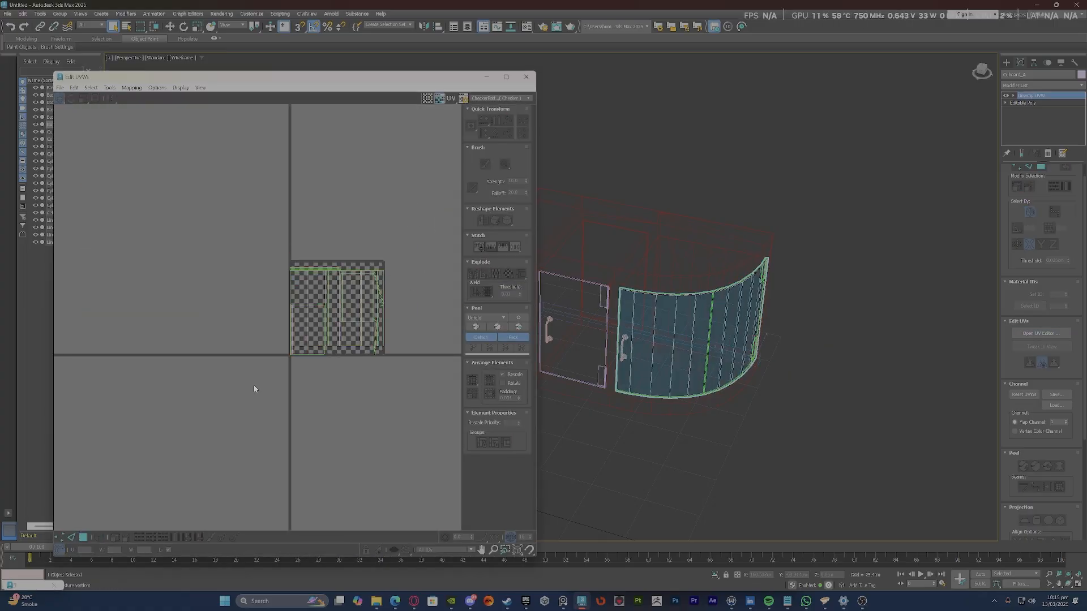
Select the five-panel shell on the handle side of the curved door and move it outside the checkered UV tile.
key(ctrl+a)
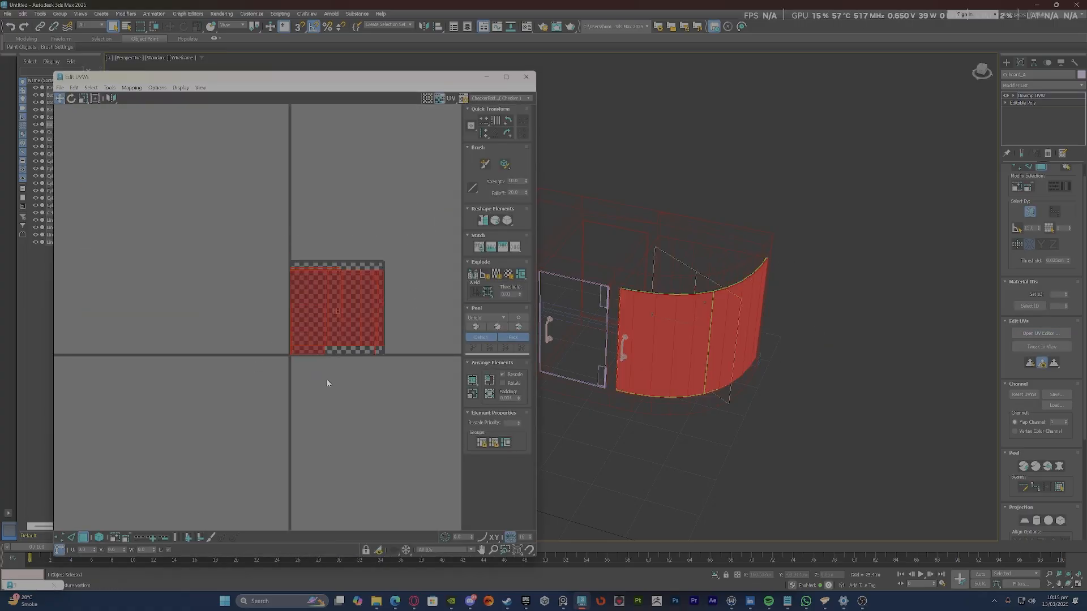
click(327, 384)
click(689, 342)
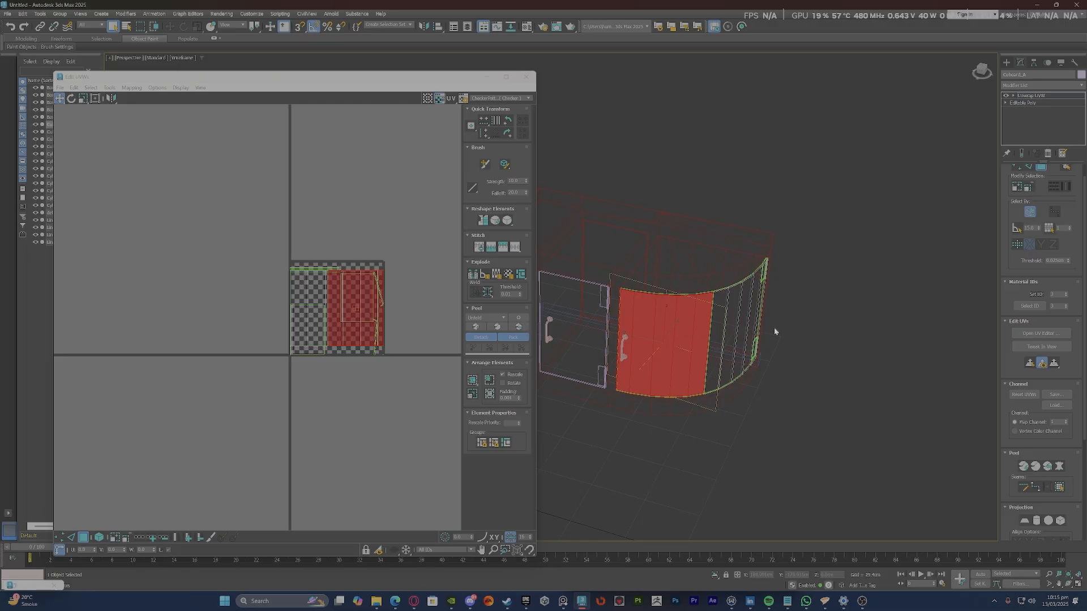
right_click(351, 338)
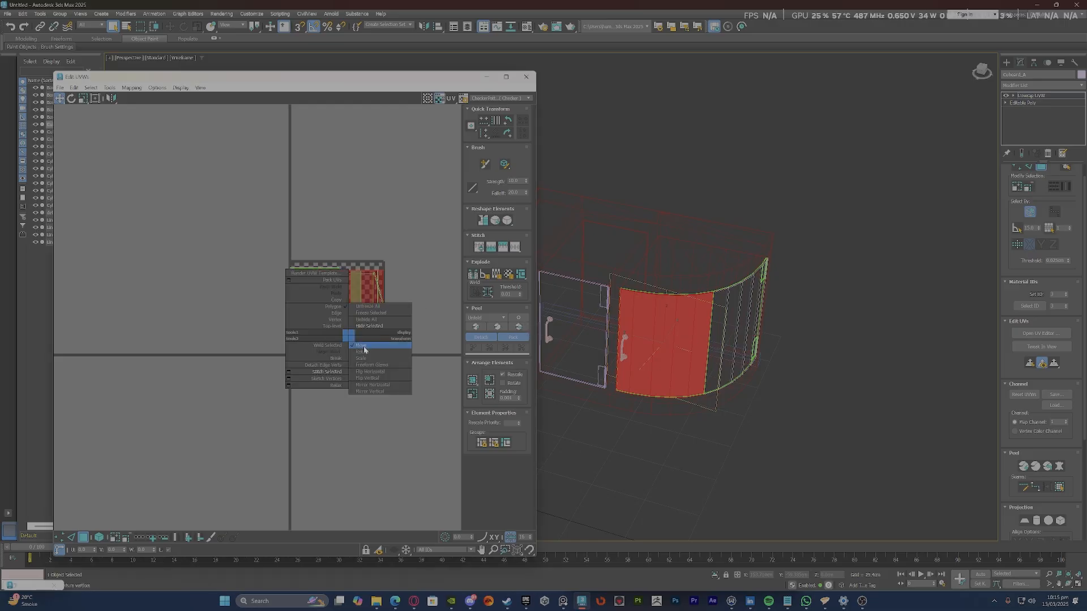
click(364, 340)
drag(306, 308, 98, 296)
Stitch the moved five-panel shell along its right border edge to the adjoining door panels.
scroll(99, 296, up, 4)
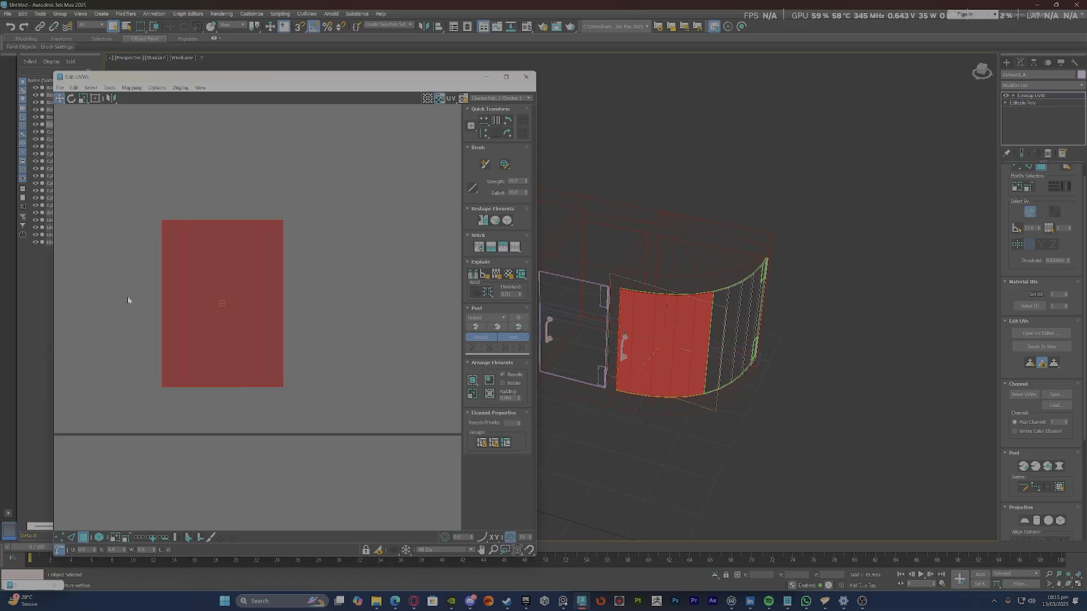
key(2)
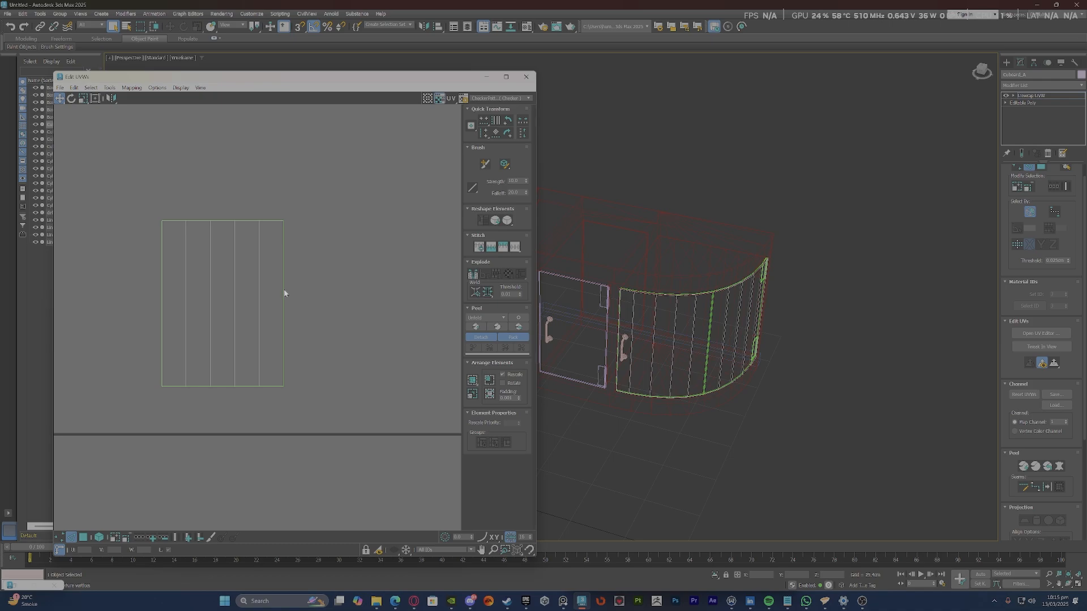
right_click(323, 289)
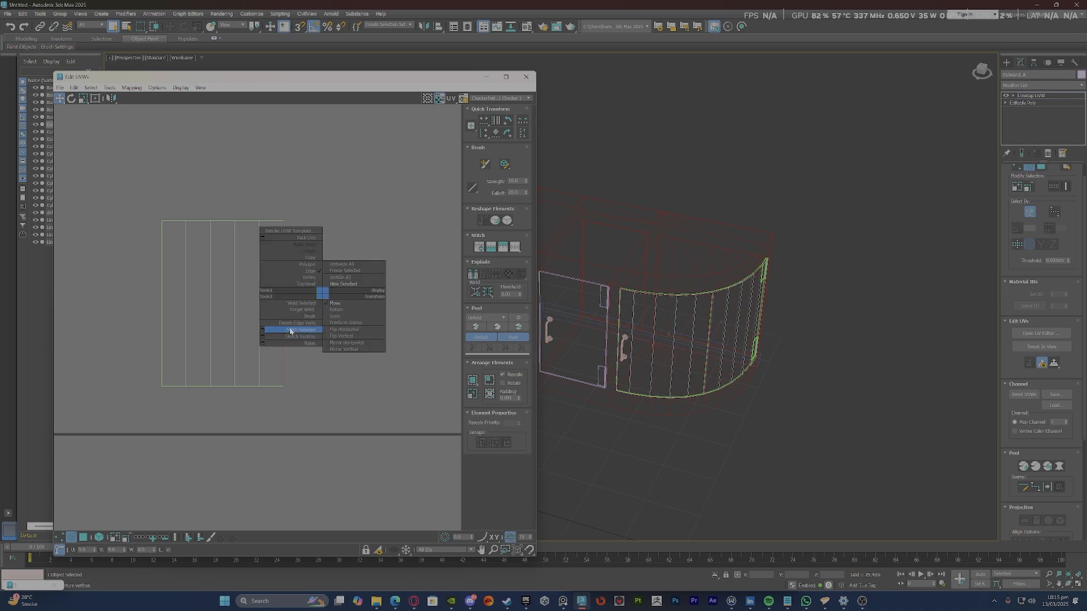
click(290, 331)
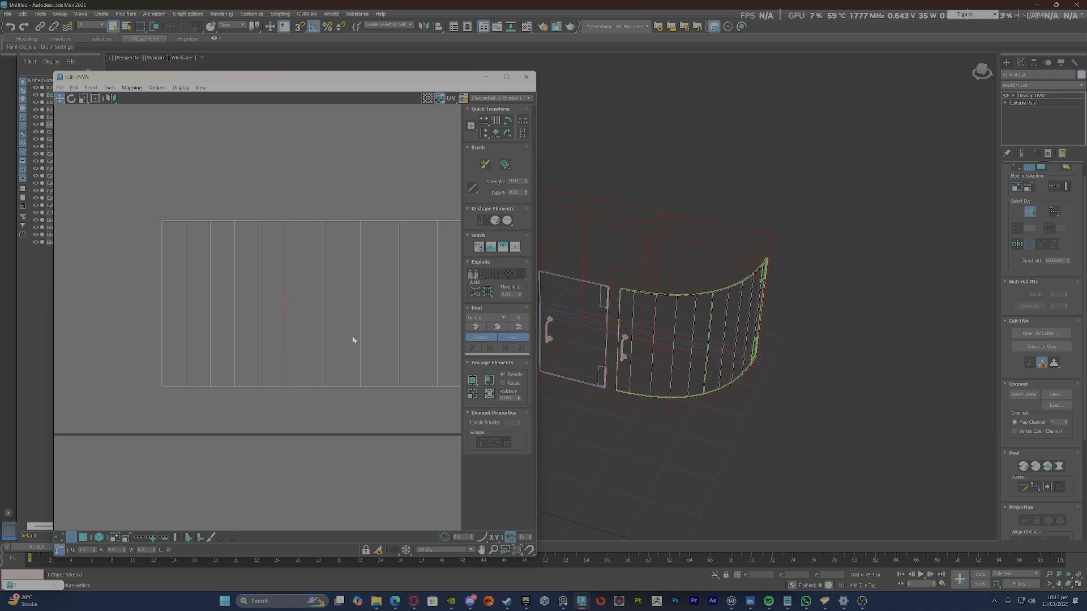
click(469, 602)
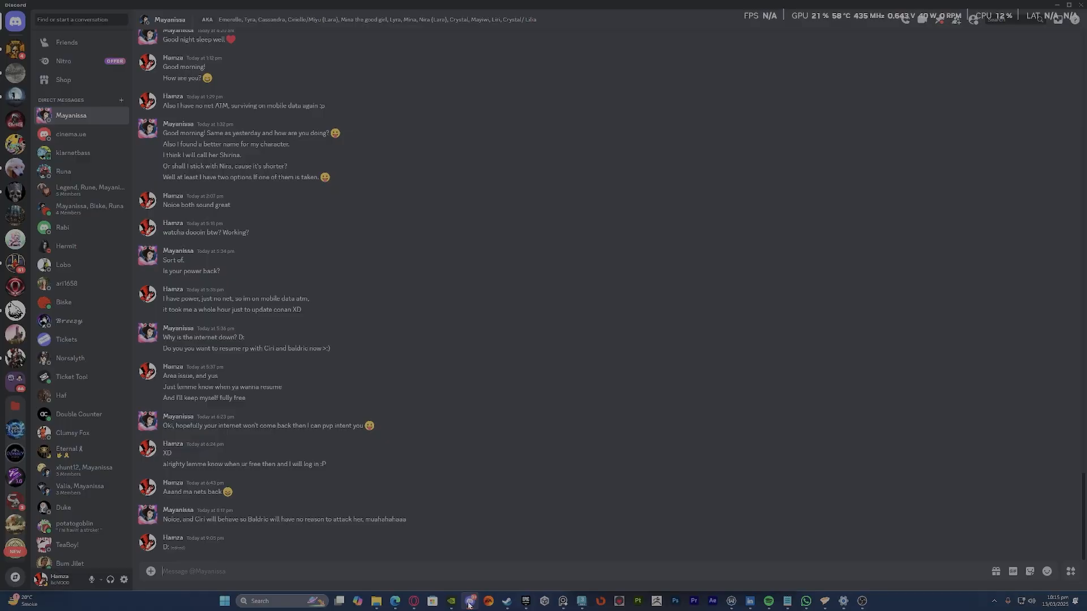
click(469, 603)
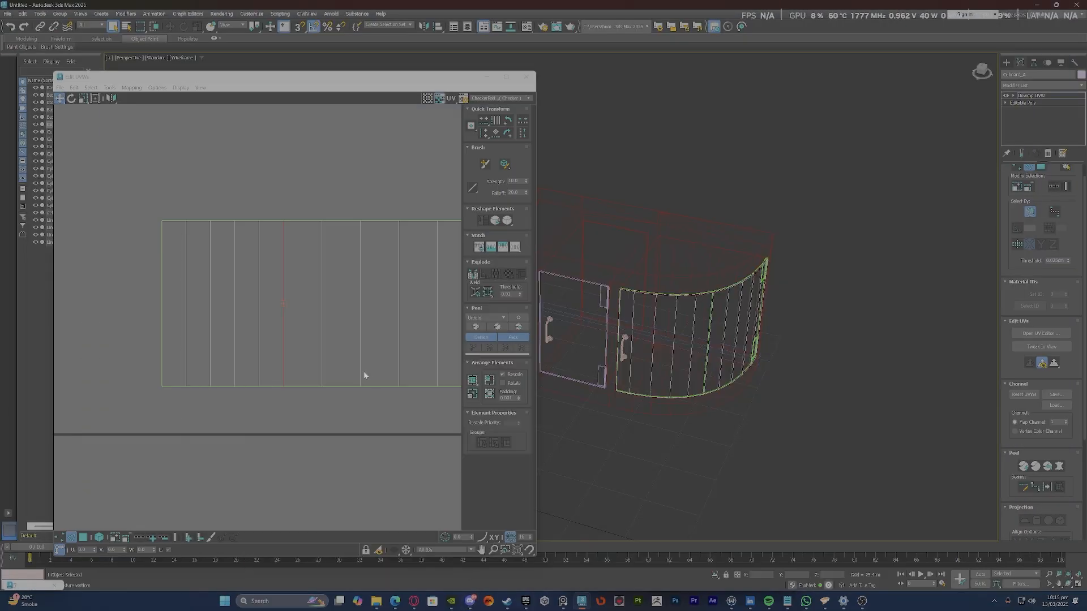
Select the long edge at the right end of the enlarged panel shell and stitch it to its neighbouring piece.
scroll(262, 294, up, 3)
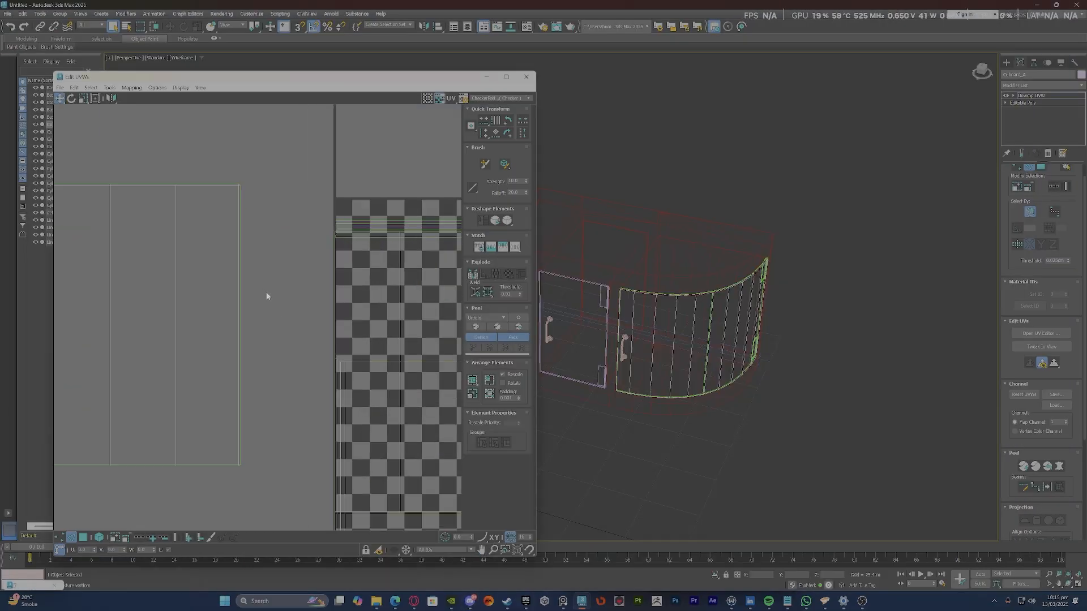
scroll(253, 283, up, 2)
key(ctrl+b)
key(ctrl+b)
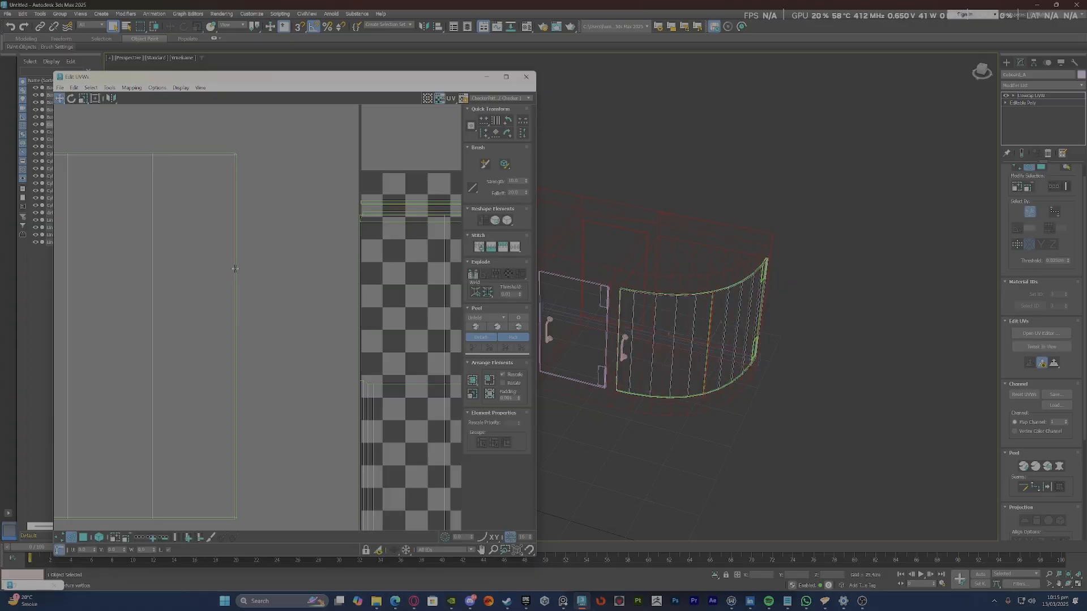
right_click(237, 269)
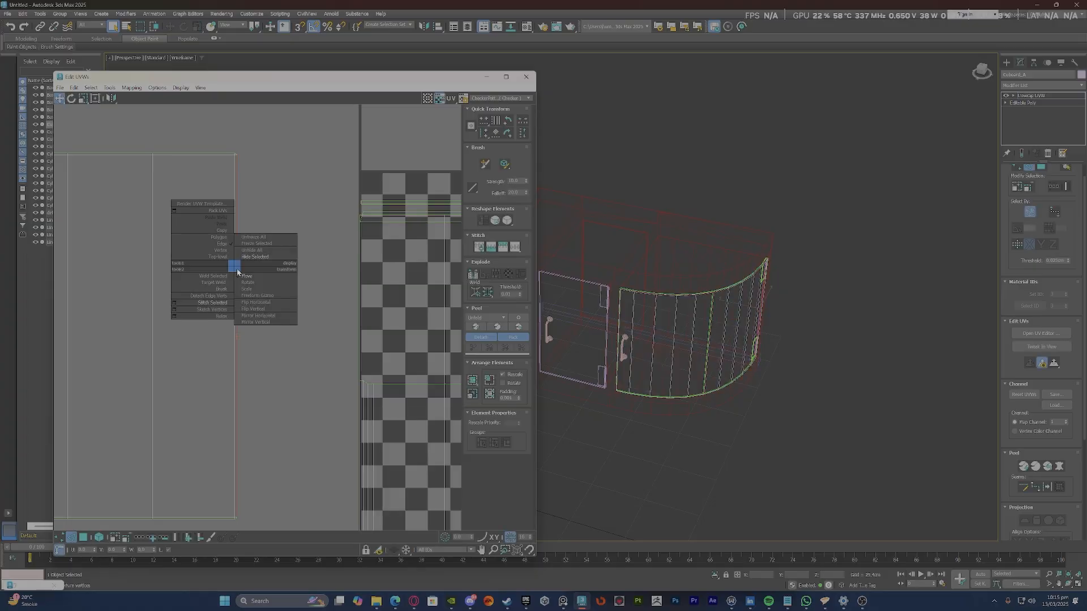
click(226, 303)
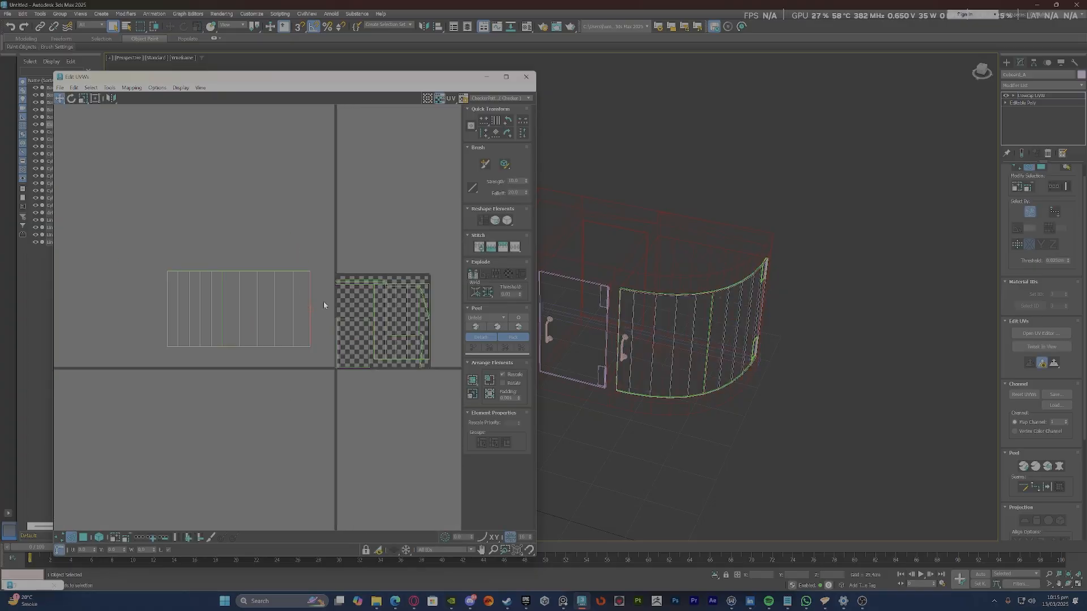
Select the whole stitched shell and examine its coverage on the front and back of the curved door.
click(235, 311)
double_click(235, 311)
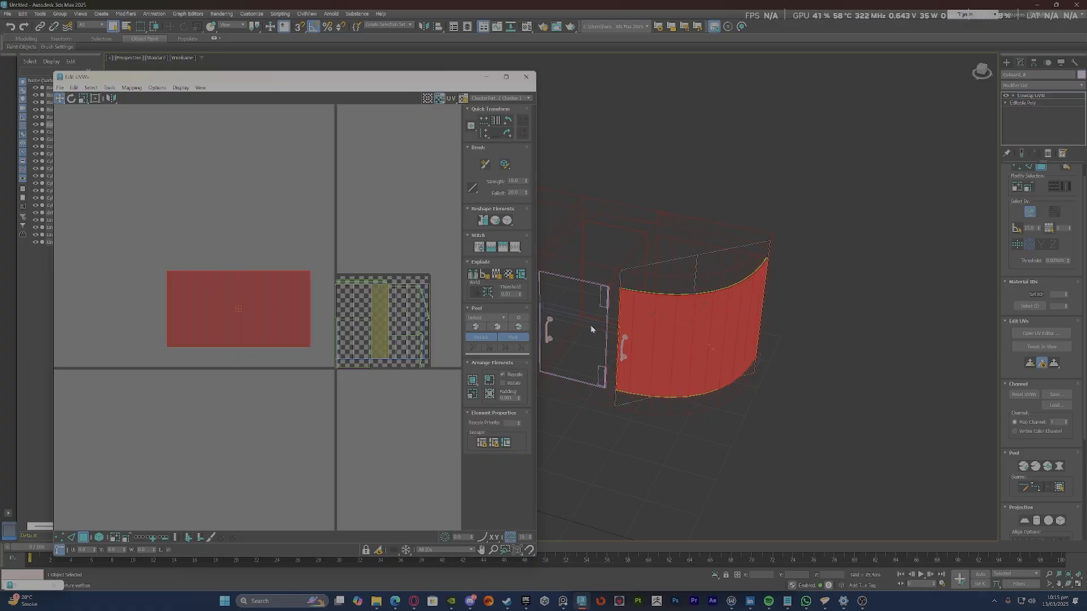
alt+middle_drag(589, 325, 591, 238)
Apply Stitch Selected again to the long edges around the thin strip at the panel shell's right end.
scroll(238, 281, up, 8)
click(369, 249)
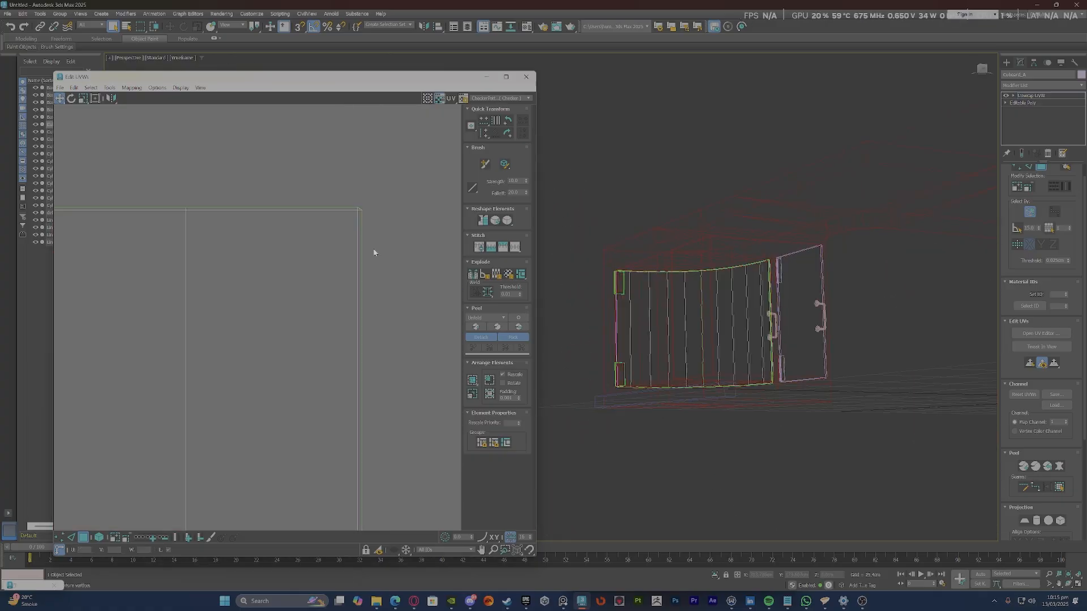
right_click(362, 240)
click(344, 273)
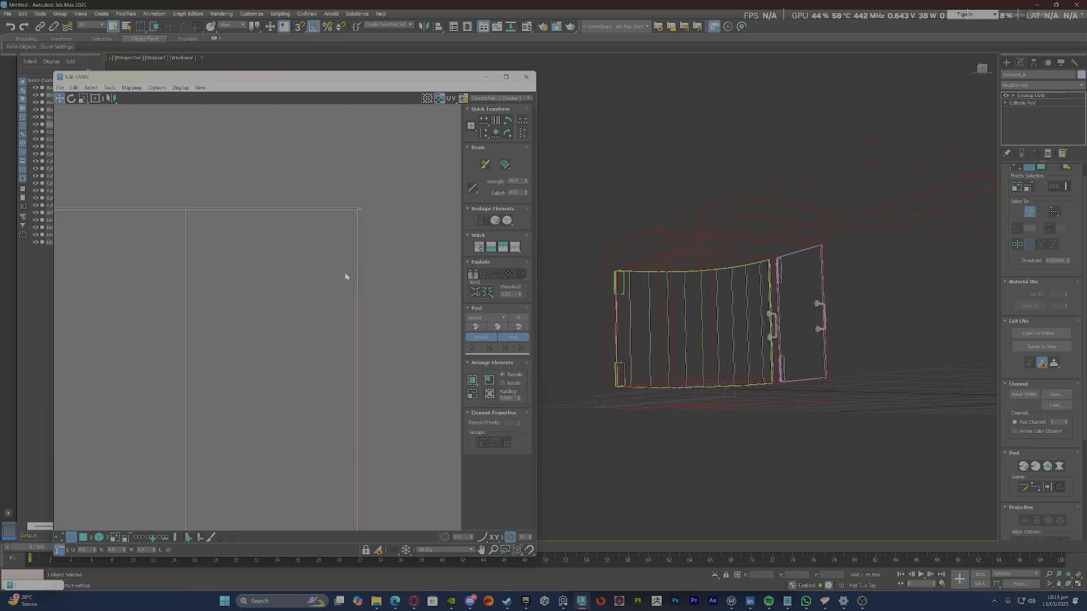
scroll(367, 248, down, 3)
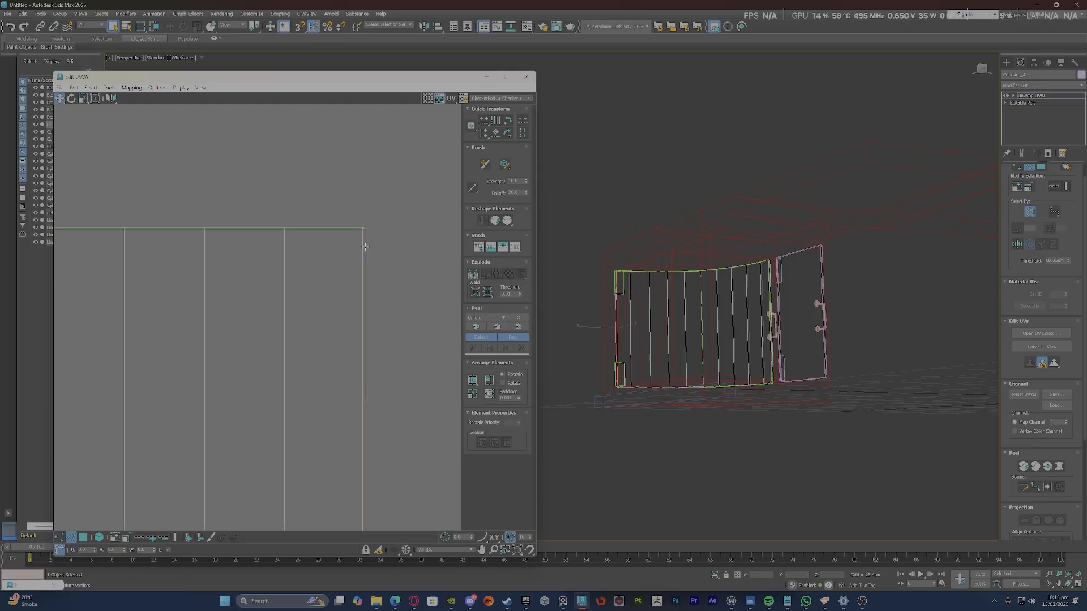
right_click(366, 246)
click(352, 279)
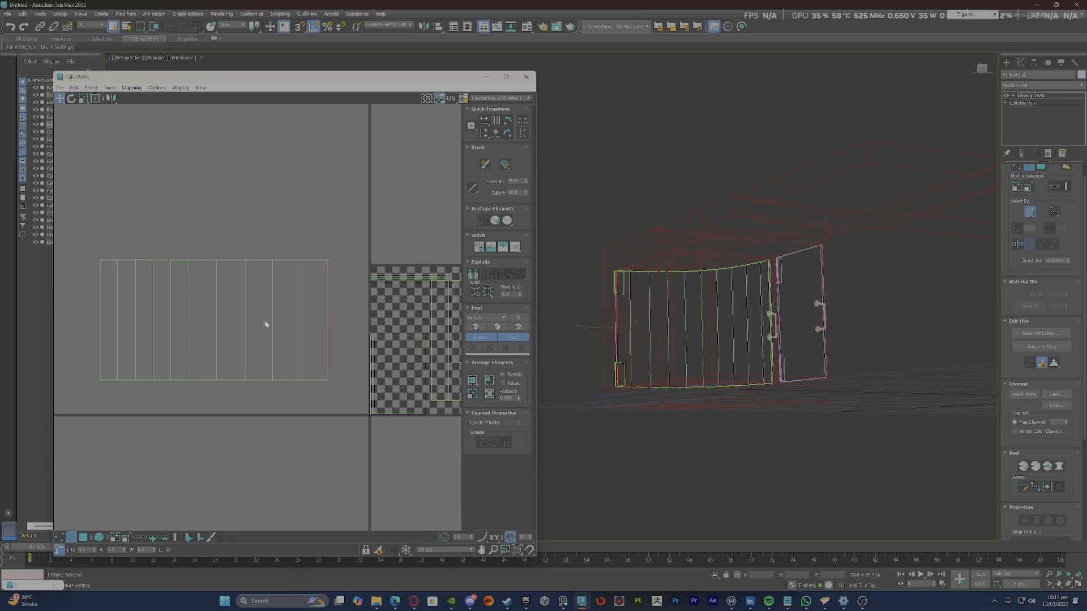
Select the complete panel shell to check which curved door faces it covers, and inspect its left end edge.
key(3)
double_click(240, 315)
middle_drag(354, 320, 358, 350)
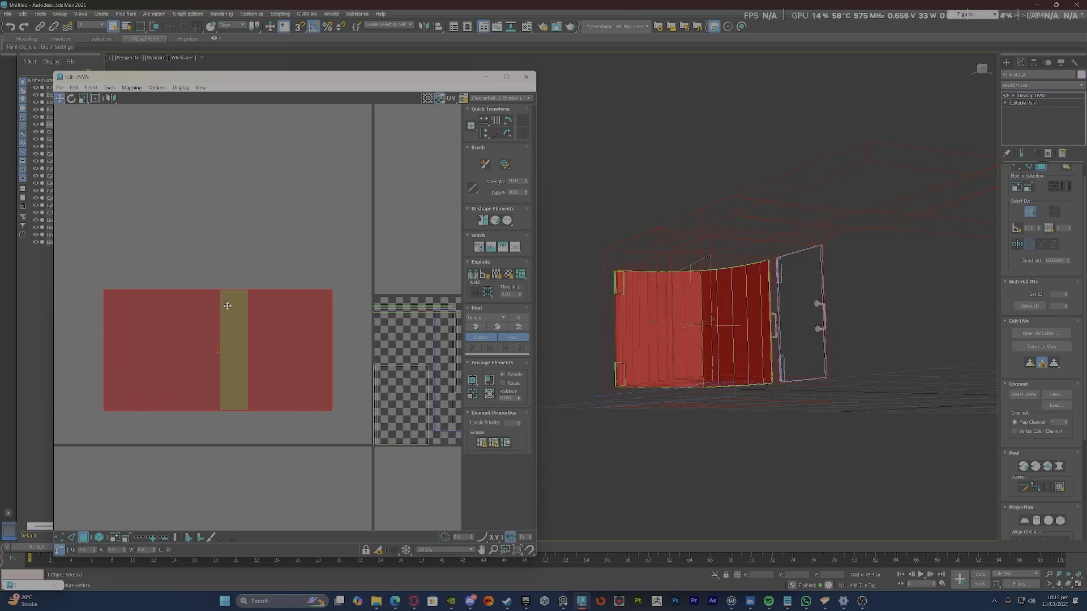
click(89, 334)
scroll(89, 334, up, 4)
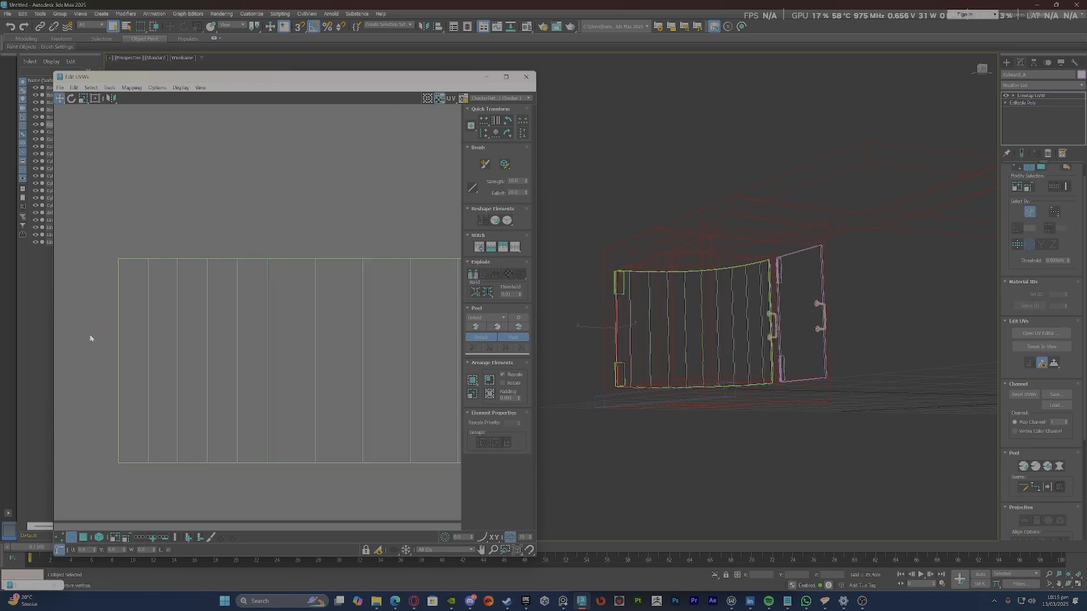
Stitch the left end edge of the curved door's panel shell to its neighbouring piece.
right_click(121, 337)
click(113, 374)
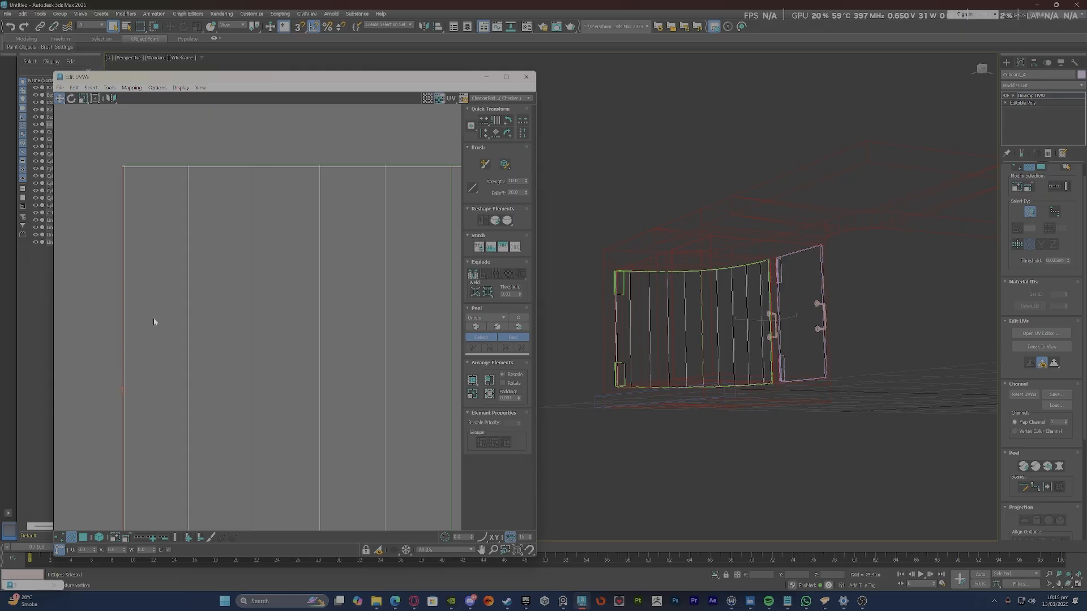
scroll(154, 322, down, 5)
key(3)
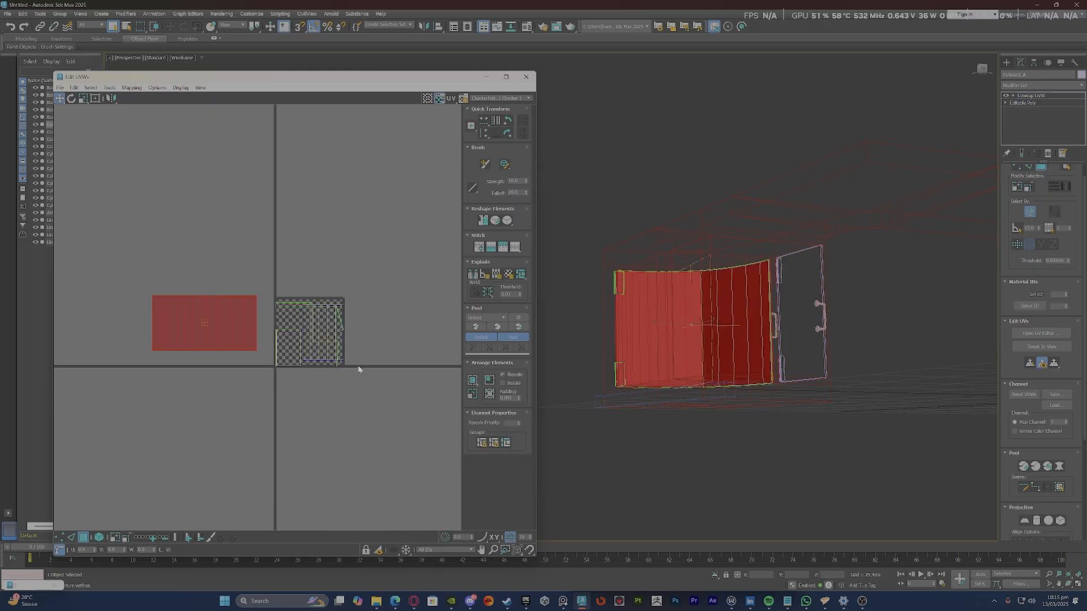
Move the neighbouring piece out of the checker tile to the empty space below and stitch it to the panel shell's end edge.
scroll(357, 369, up, 2)
click(300, 340)
drag(303, 346, 195, 468)
scroll(171, 430, up, 1)
right_click(175, 428)
click(168, 463)
scroll(272, 402, down, 2)
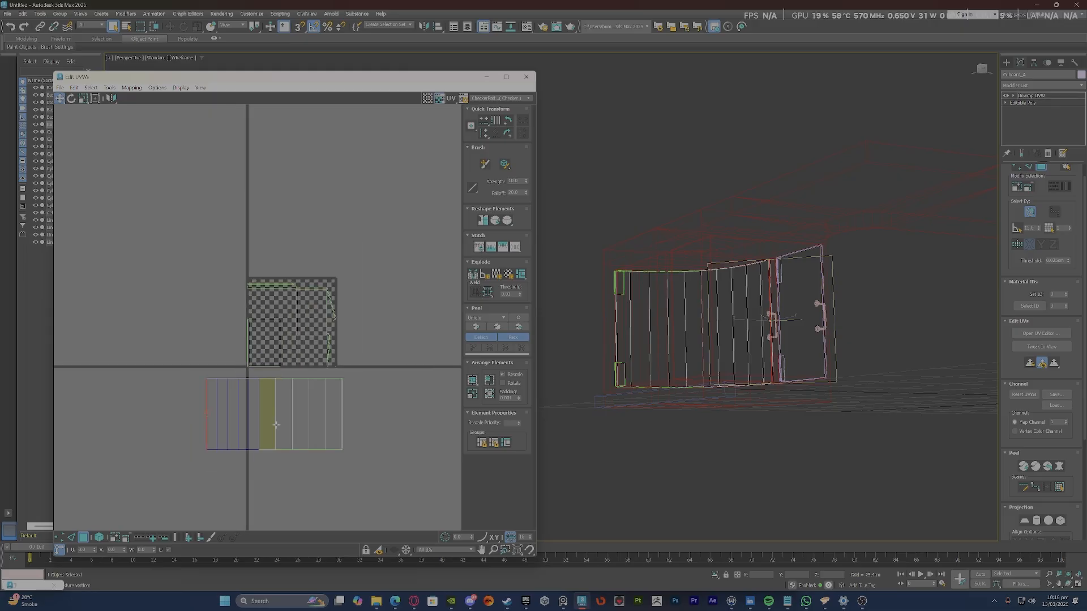
Select the whole panel shell and examine up close which faces of the curved door it covers.
click(252, 414)
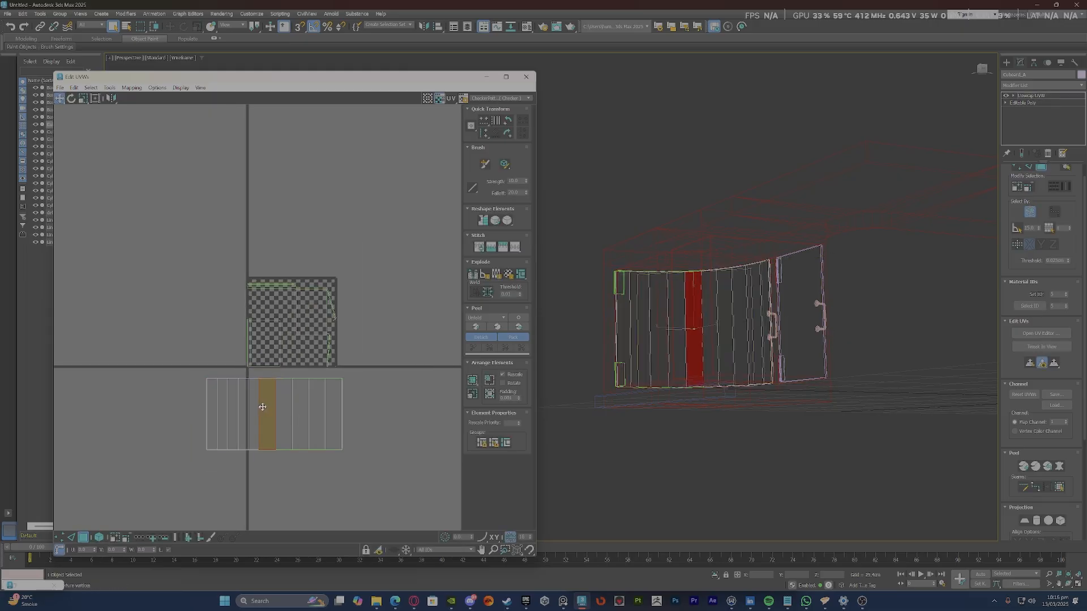
double_click(262, 405)
alt+middle_drag(639, 326, 532, 349)
scroll(347, 309, up, 3)
scroll(677, 279, up, 10)
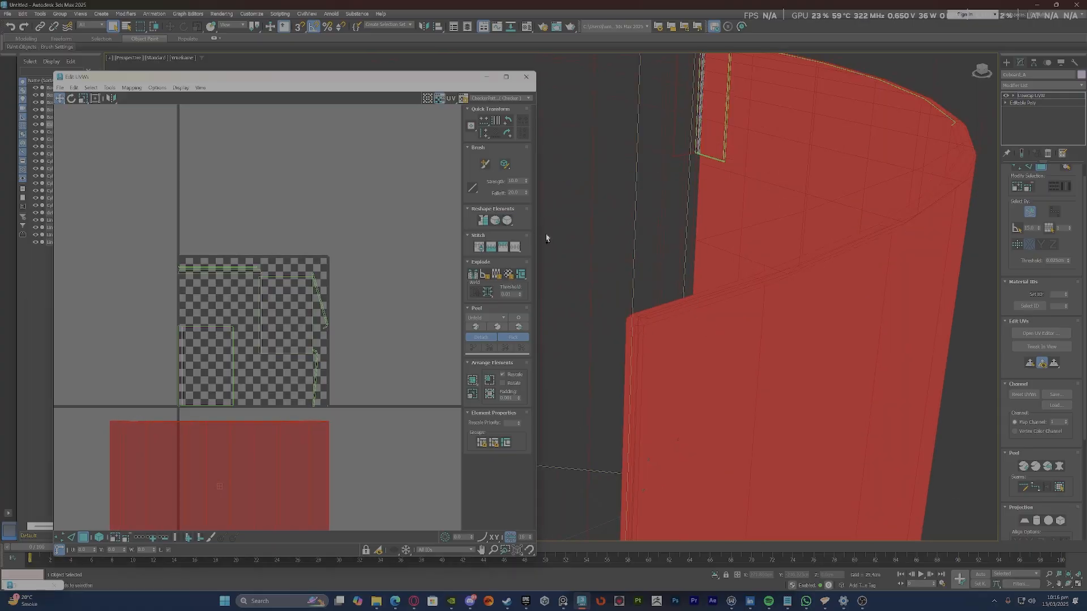
Select the border edges running along the curved door's upper and lower rims and break the UVs there.
key(2)
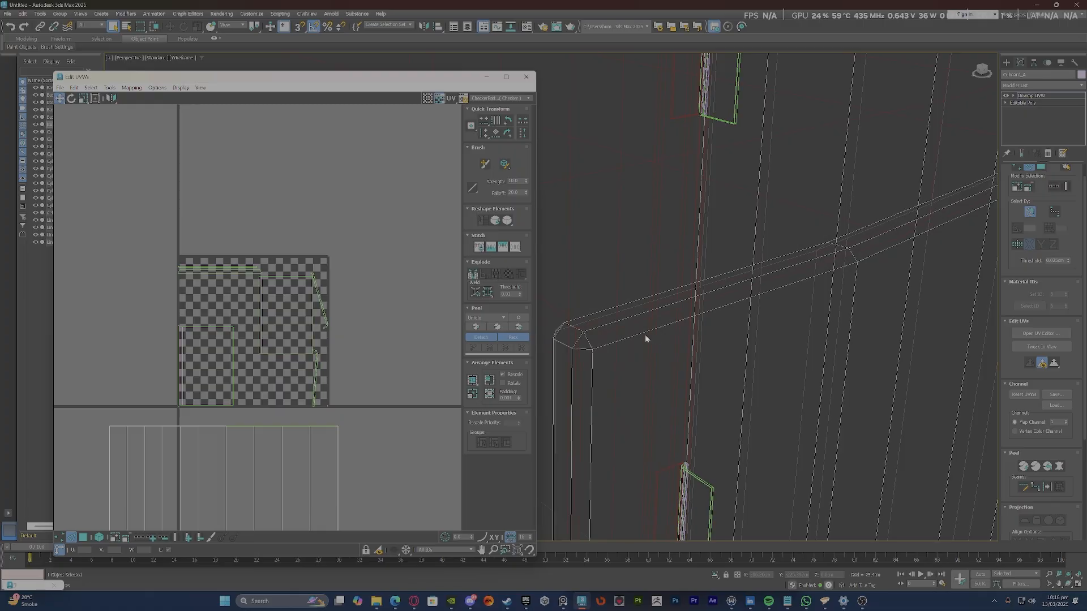
click(644, 332)
scroll(622, 345, down, 10)
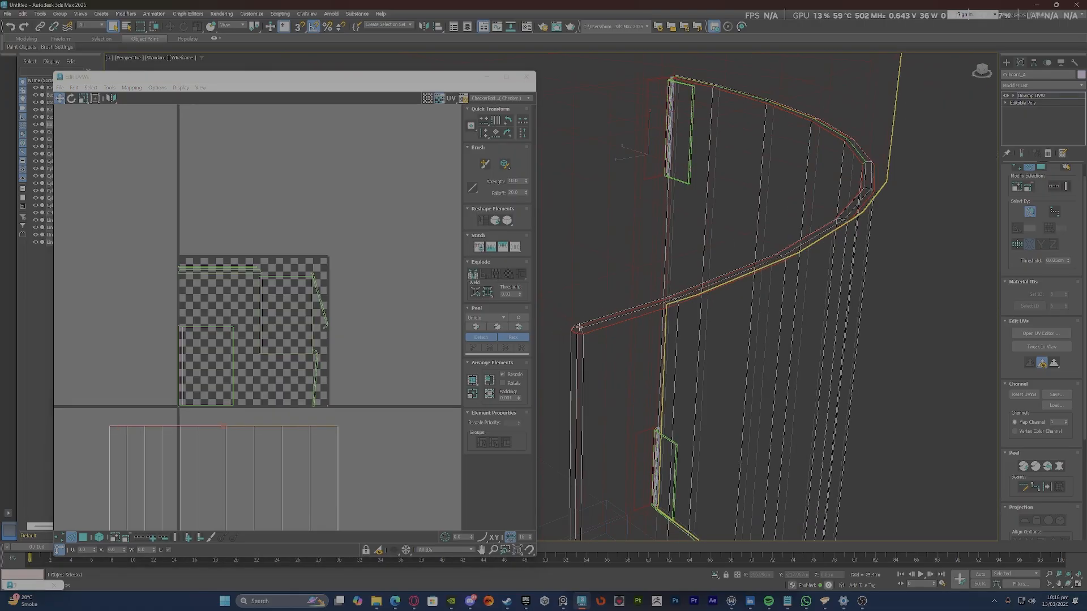
scroll(553, 517, up, 6)
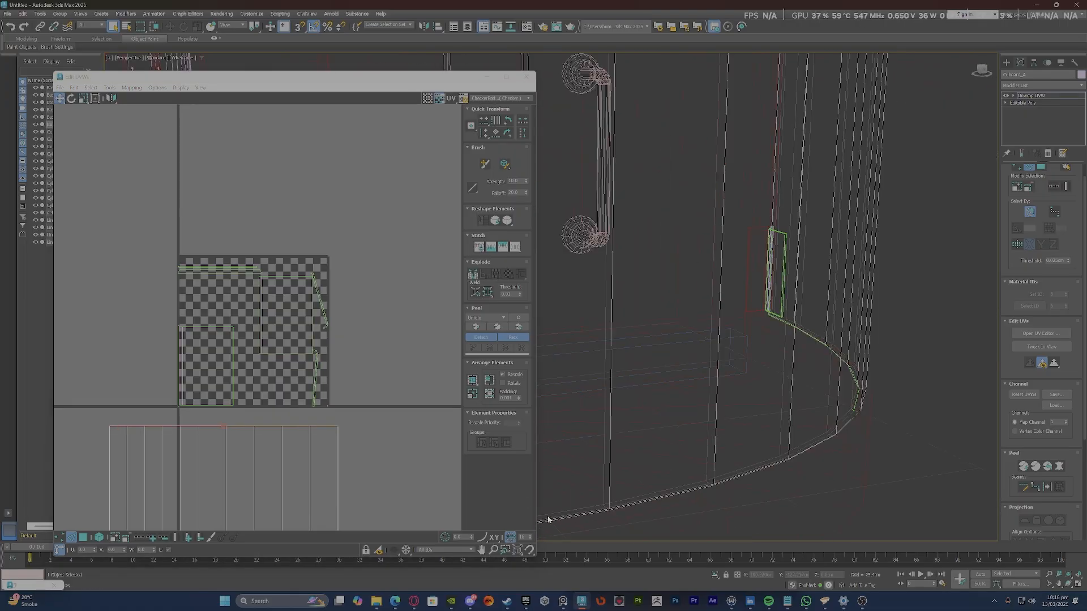
scroll(606, 461, up, 2)
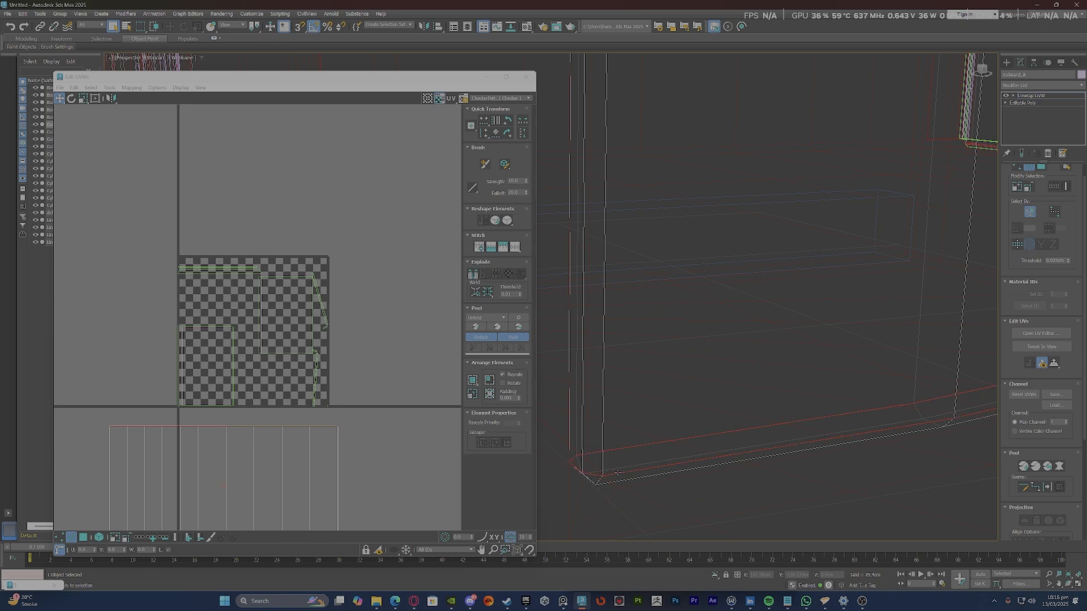
scroll(221, 338, down, 3)
right_click(243, 401)
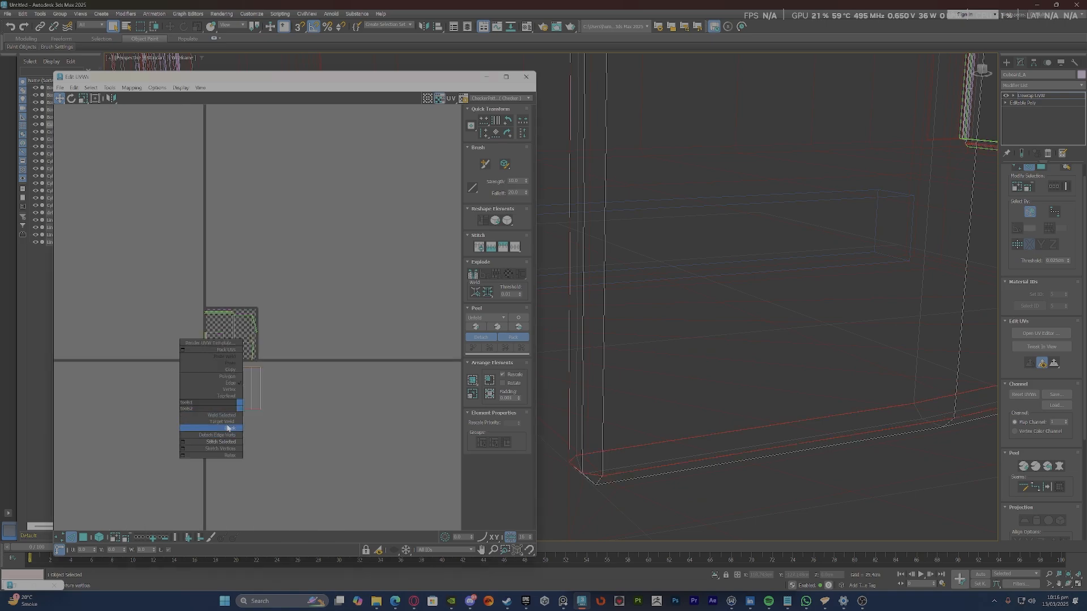
click(228, 428)
Select all of the curved door's UV faces and relax them.
scroll(223, 394, up, 4)
click(208, 383)
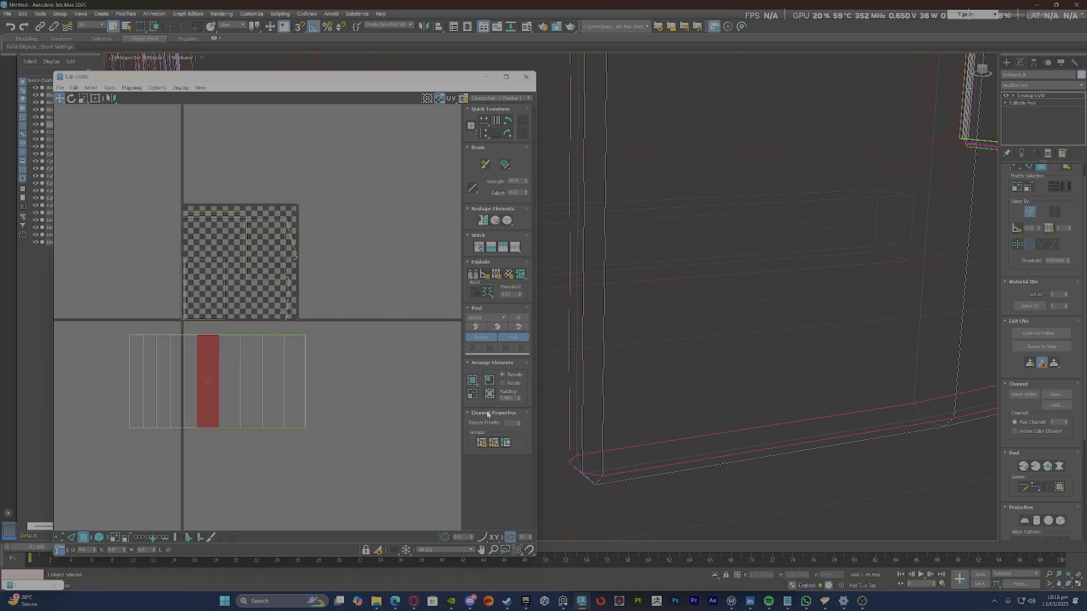
key(ctrl+a)
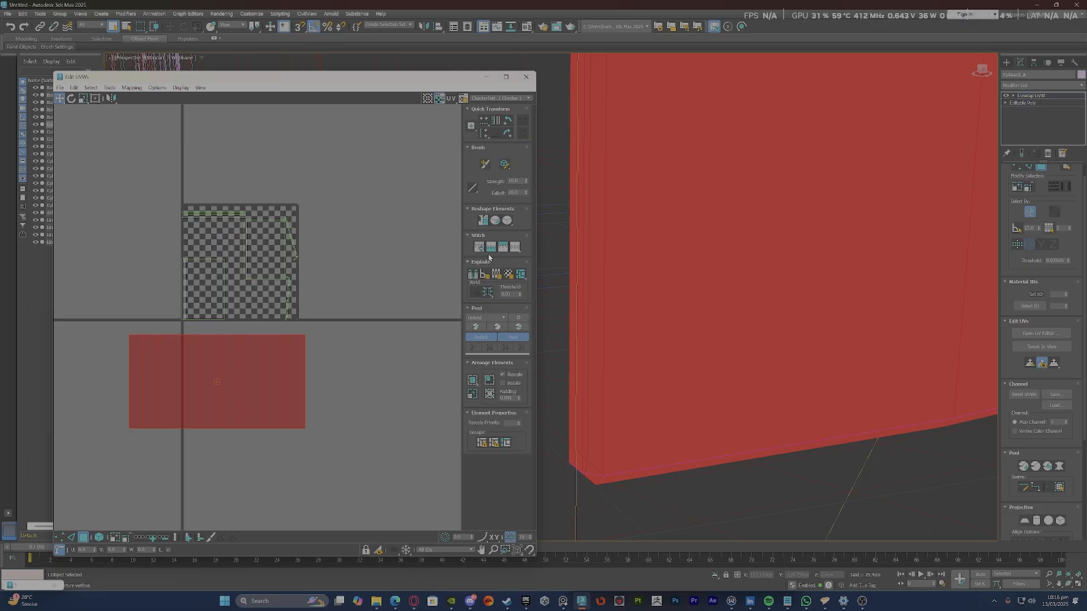
click(511, 219)
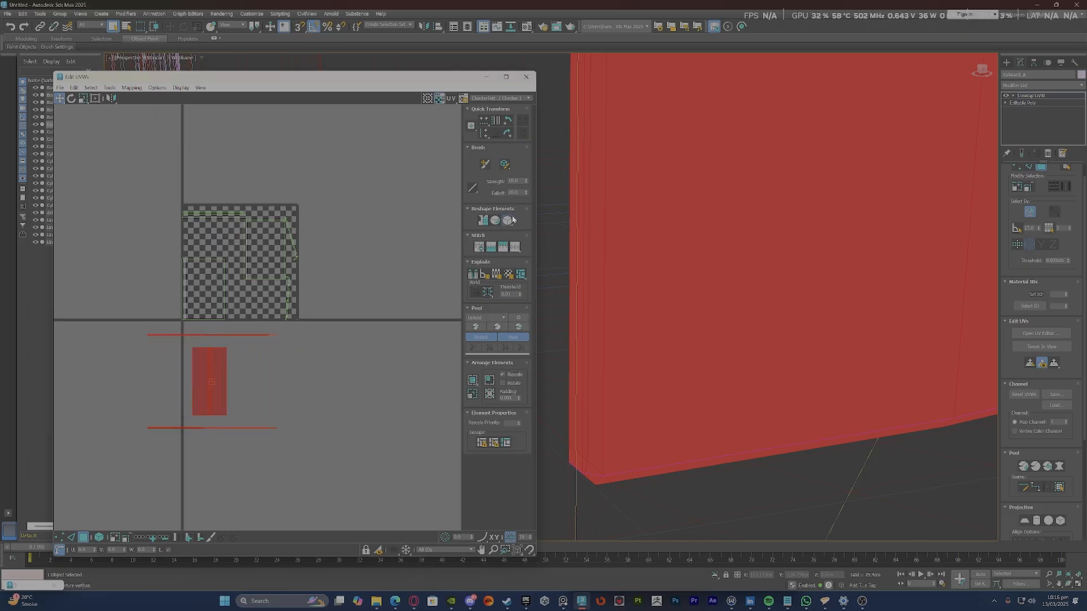
scroll(267, 334, up, 3)
scroll(267, 334, down, 1)
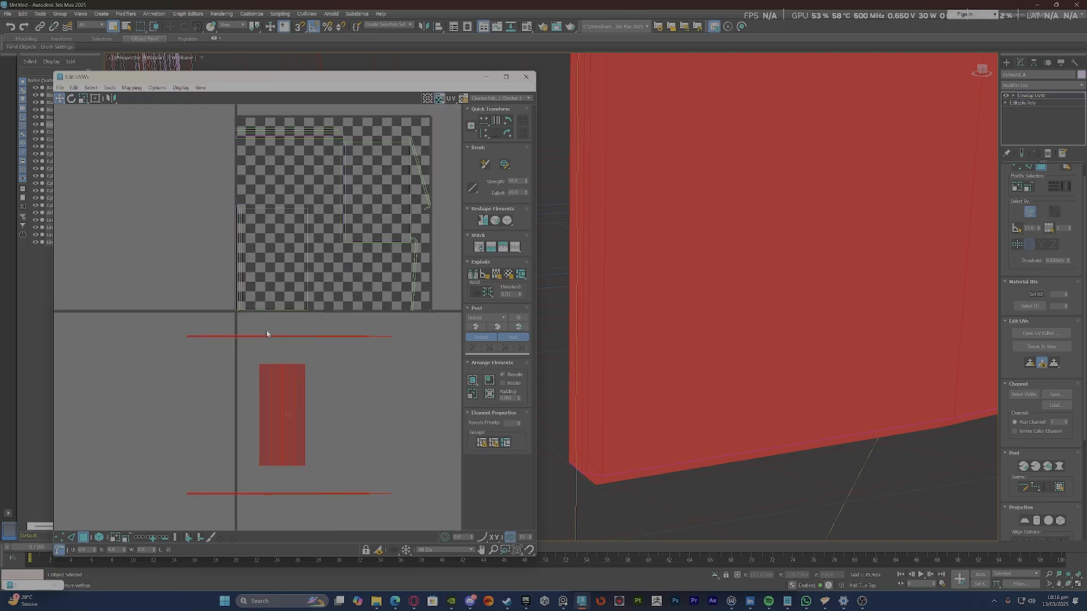
Flatten the selected door faces into separate pieces and move them into the empty space left of the checker tile.
scroll(267, 334, down, 5)
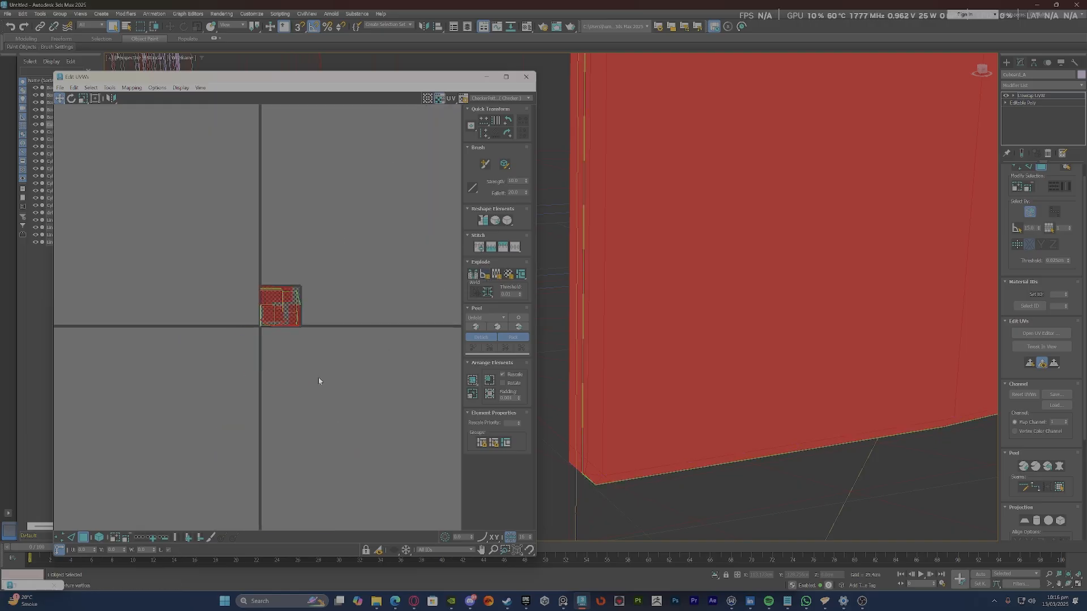
scroll(278, 311, up, 3)
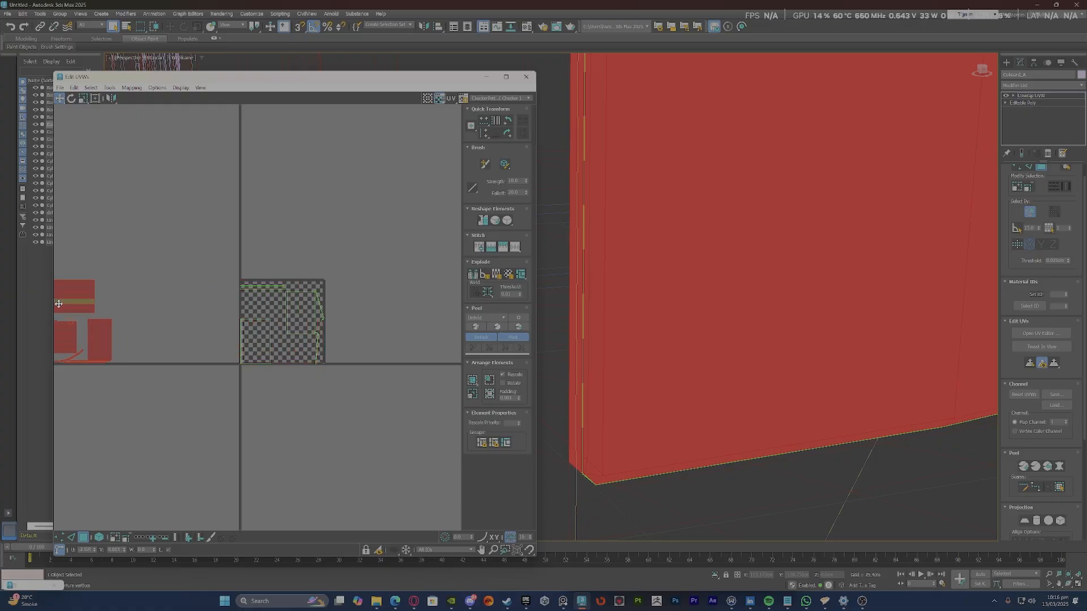
middle_drag(242, 300, 484, 299)
scroll(203, 286, up, 2)
click(211, 283)
middle_drag(335, 264, 245, 254)
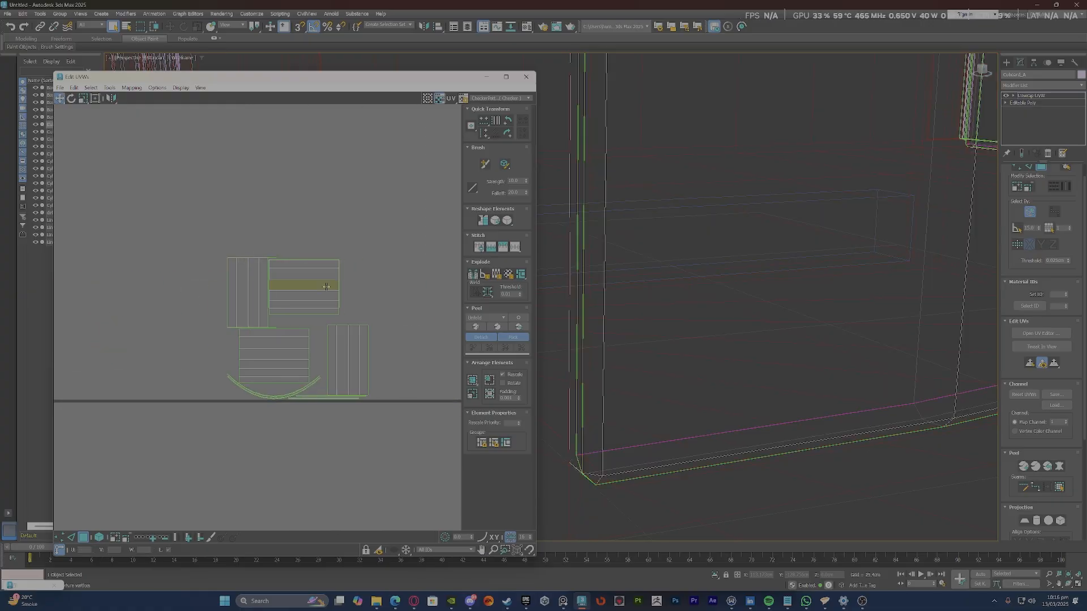
Stitch the left side edge of the upper horizontally divided panel to its curved rim strip.
scroll(331, 286, up, 3)
scroll(322, 328, down, 2)
scroll(272, 273, up, 2)
key(2)
scroll(235, 291, up, 3)
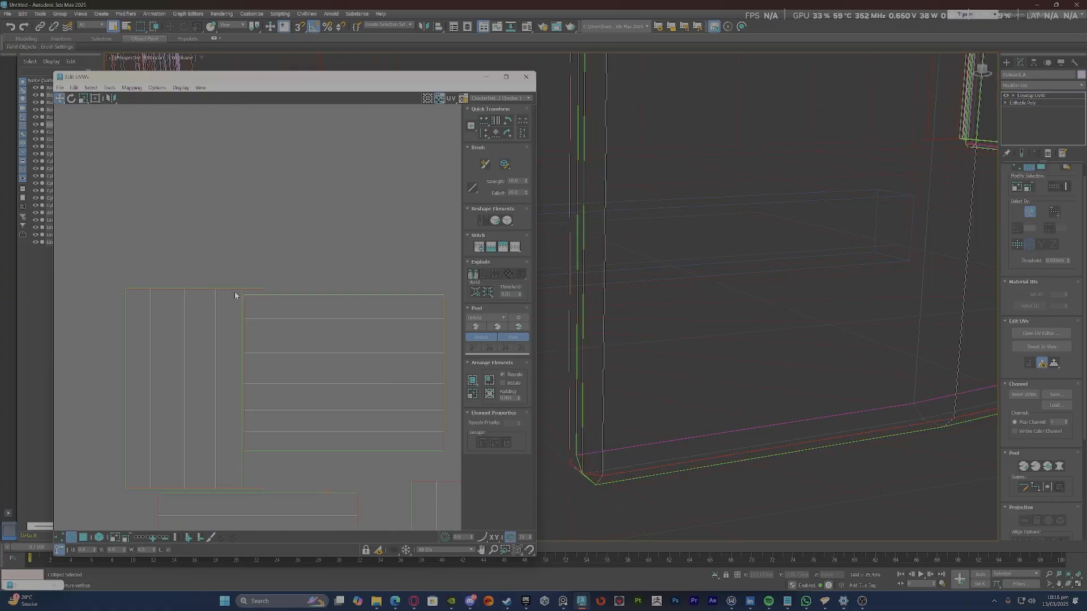
scroll(253, 291, up, 2)
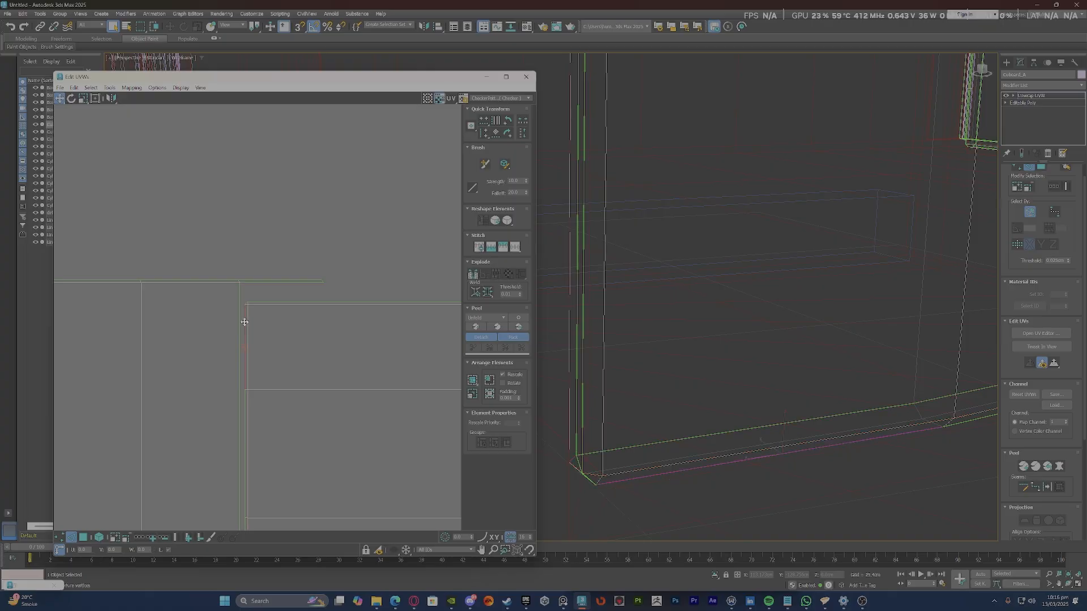
right_click(244, 317)
click(228, 358)
scroll(228, 356, down, 3)
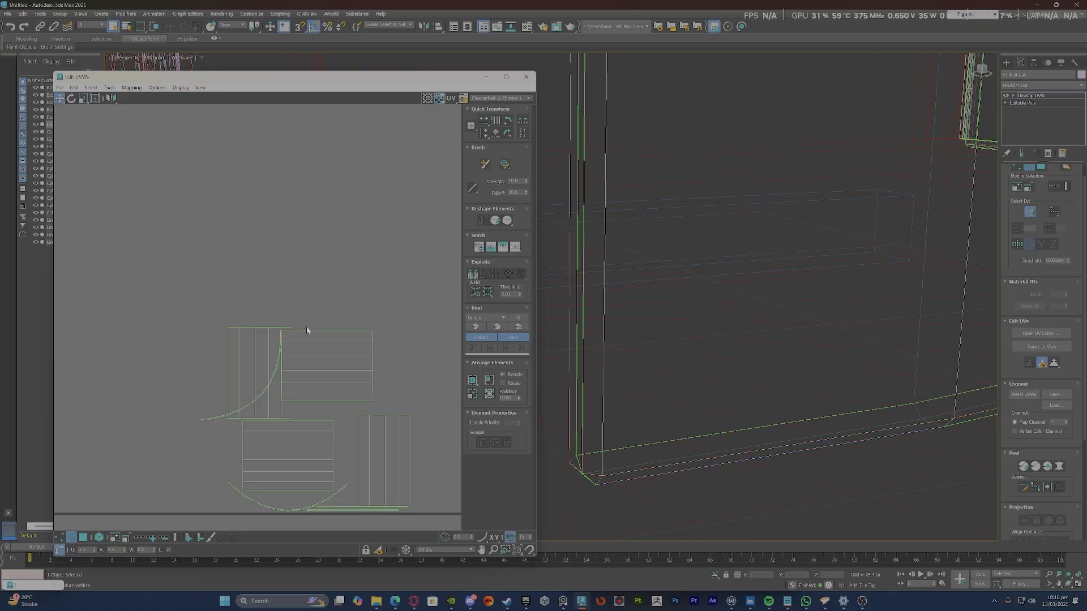
Move the panel shell with its attached curved strip up and right, clear of the other door pieces.
key(3)
click(325, 348)
drag(334, 340, 393, 229)
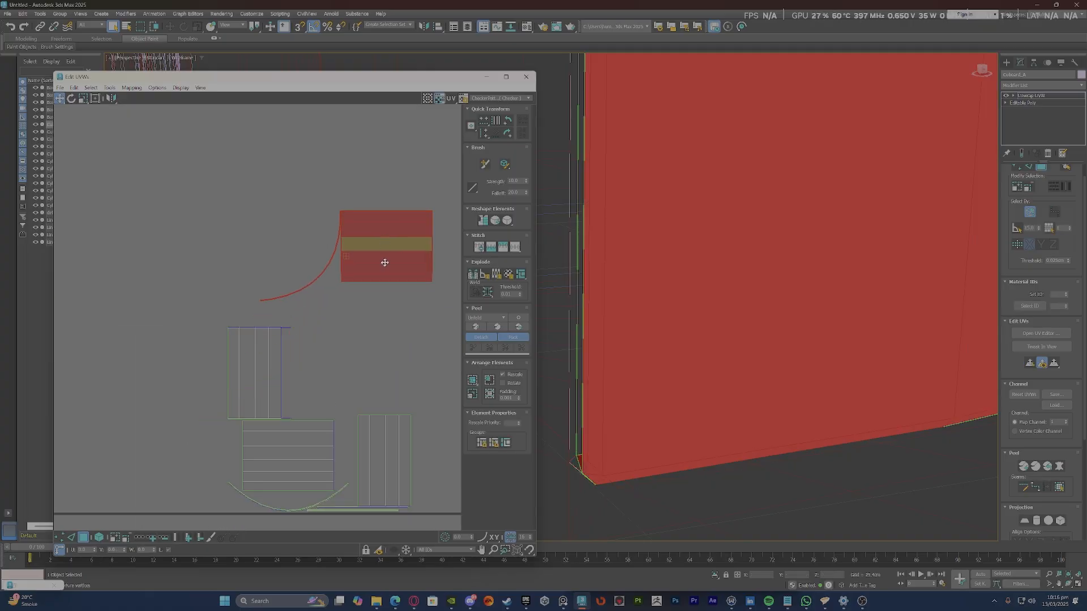
Stitch the neighbouring panel piece to the moved shell's lower edge, and repeat the stitch on the new lower edge.
scroll(362, 338, up, 3)
click(339, 287)
right_click(327, 317)
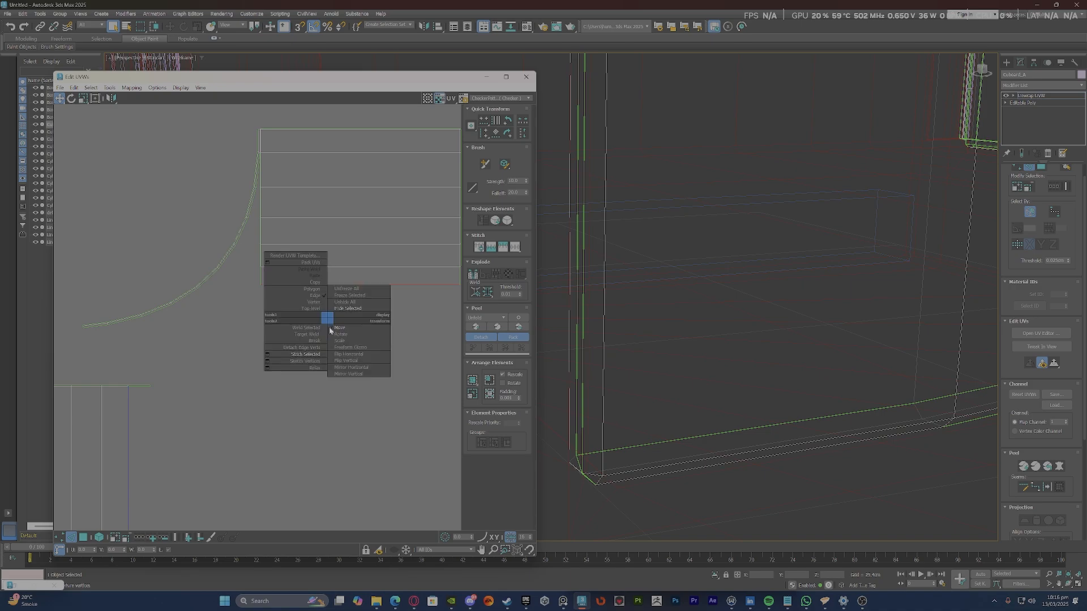
click(314, 354)
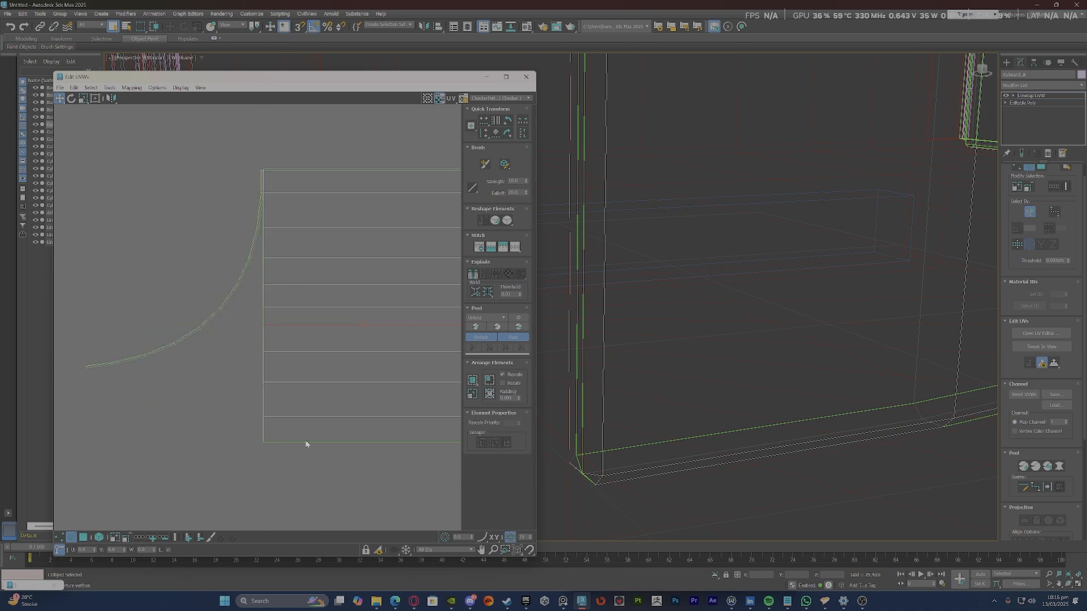
right_click(307, 442)
click(283, 478)
Stitch the next two door pieces in turn onto the lower end of the lengthened panel shell.
scroll(311, 371, up, 3)
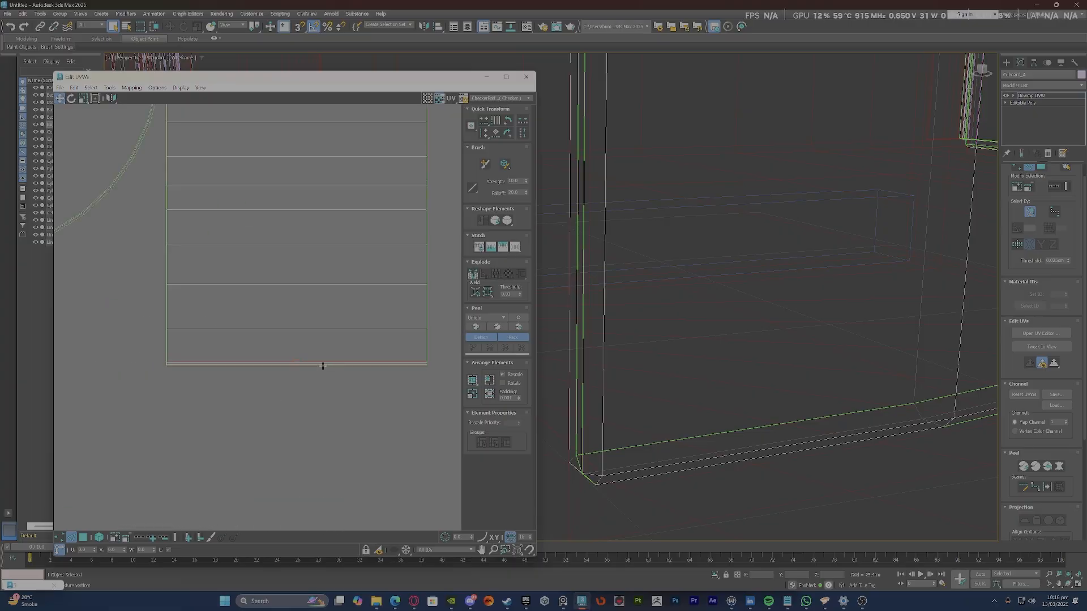
right_click(321, 364)
click(285, 308)
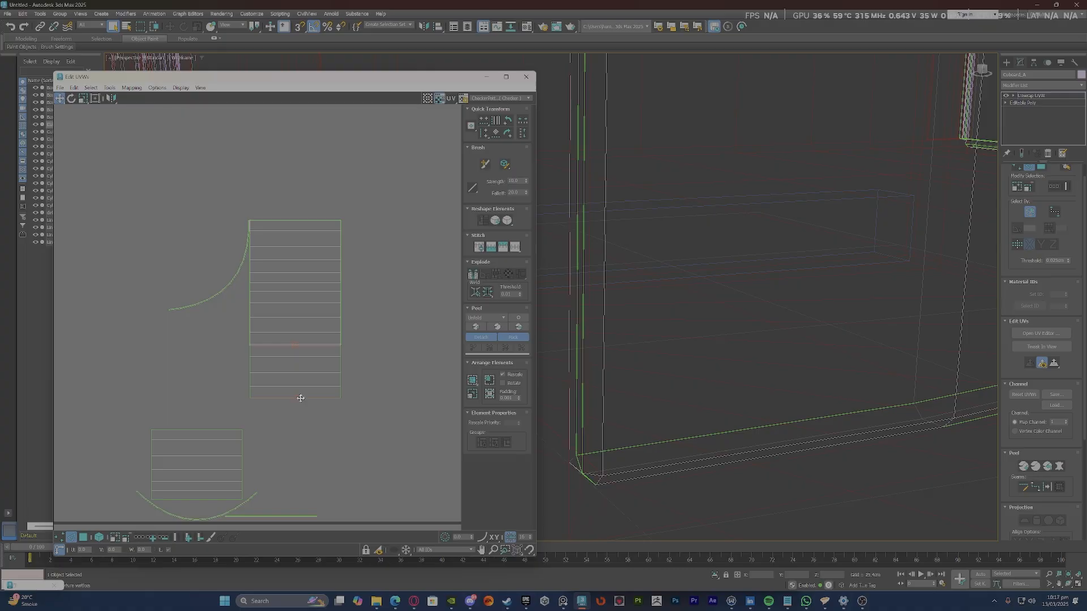
right_click(301, 399)
click(283, 432)
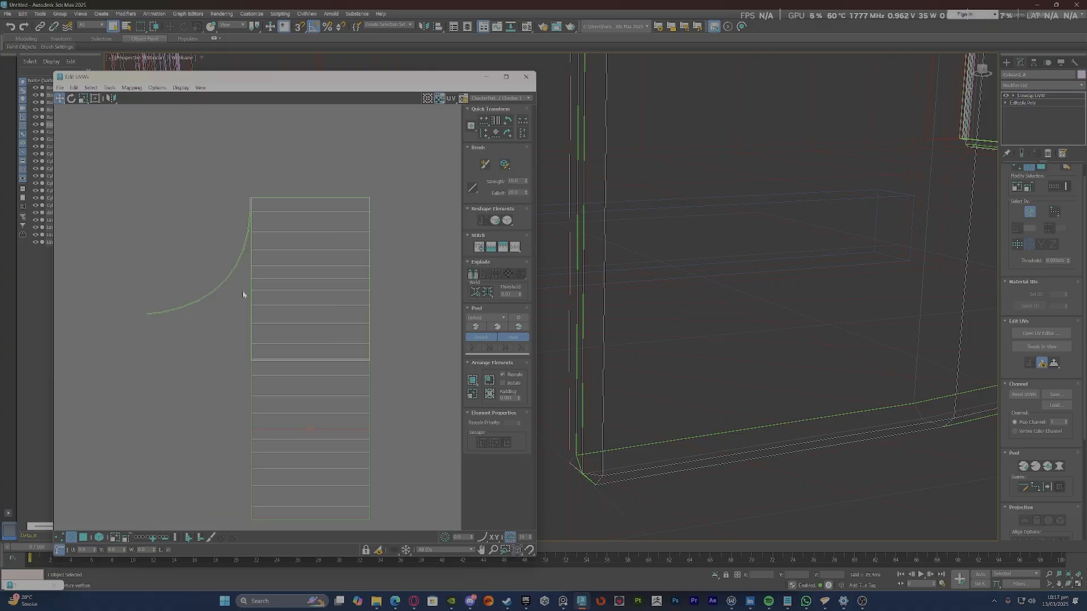
Stitch the panel shell's upper left side edges to the adjoining edges of the curved rim strip.
scroll(243, 294, up, 6)
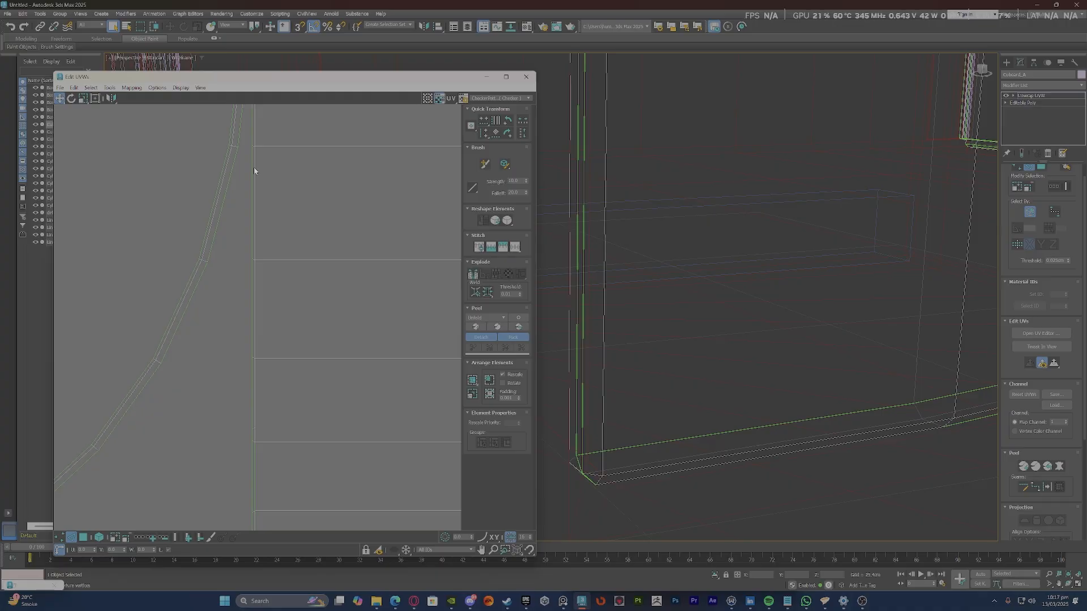
scroll(253, 231, down, 5)
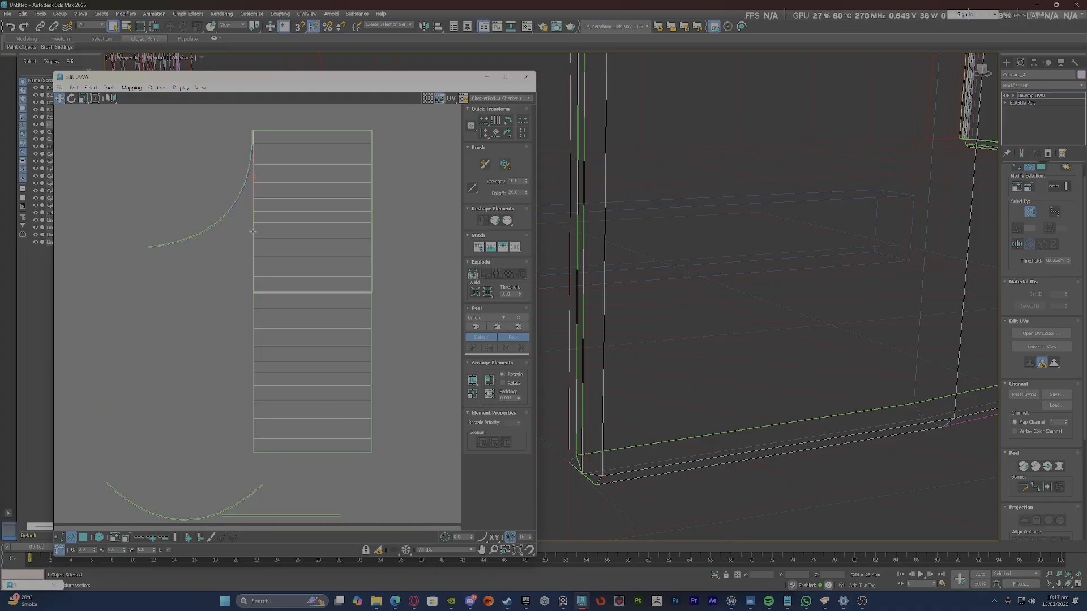
right_click(214, 252)
click(194, 291)
scroll(250, 268, up, 3)
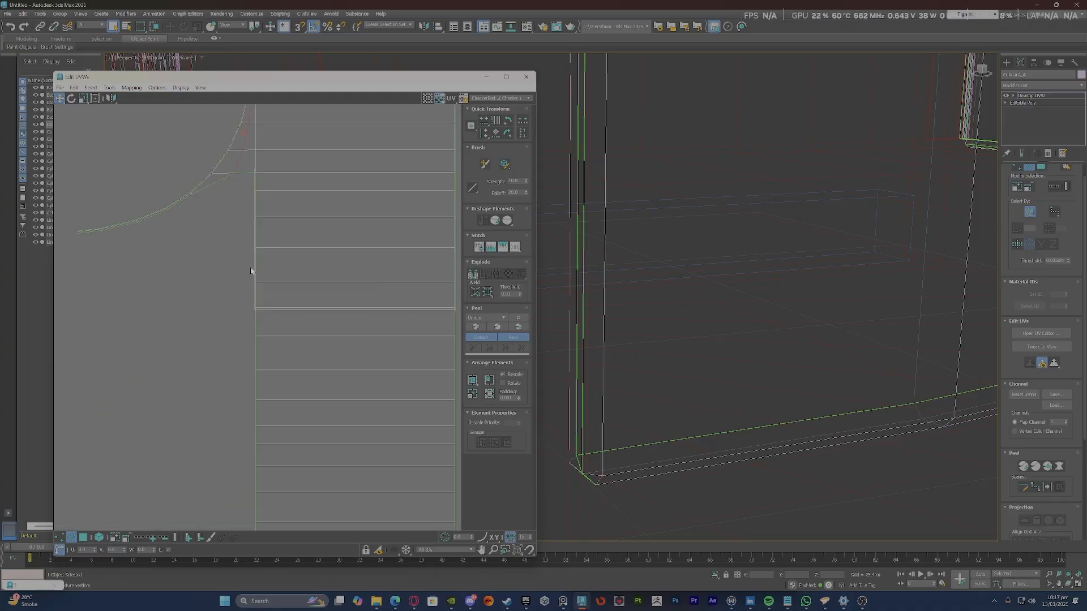
Select the complete long panel shell and relax it together with the attached curved strip.
scroll(259, 164, up, 3)
scroll(233, 227, down, 3)
key(3)
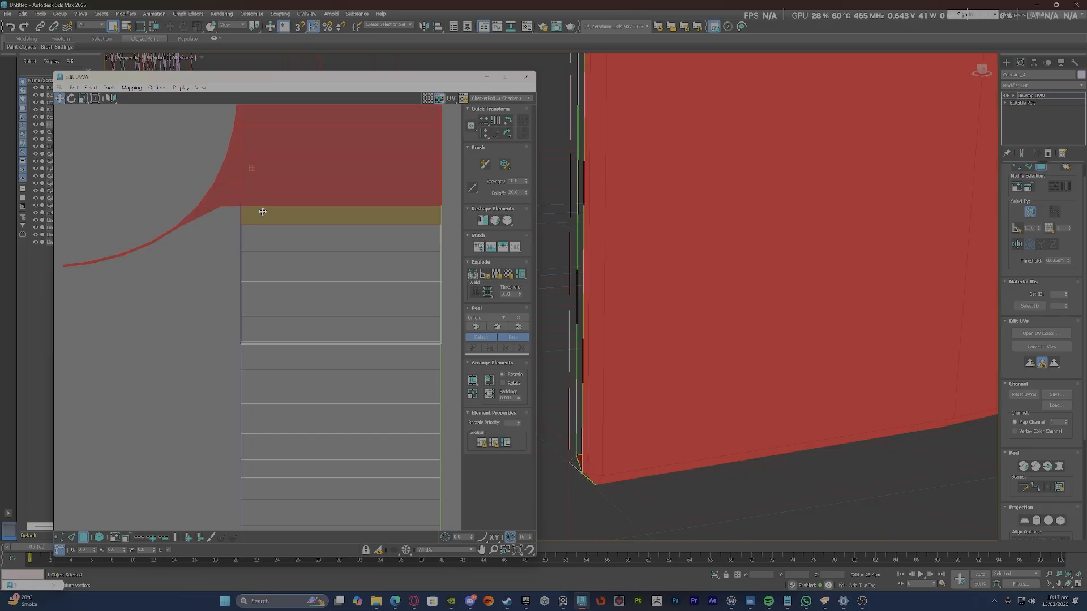
click(263, 211)
click(512, 221)
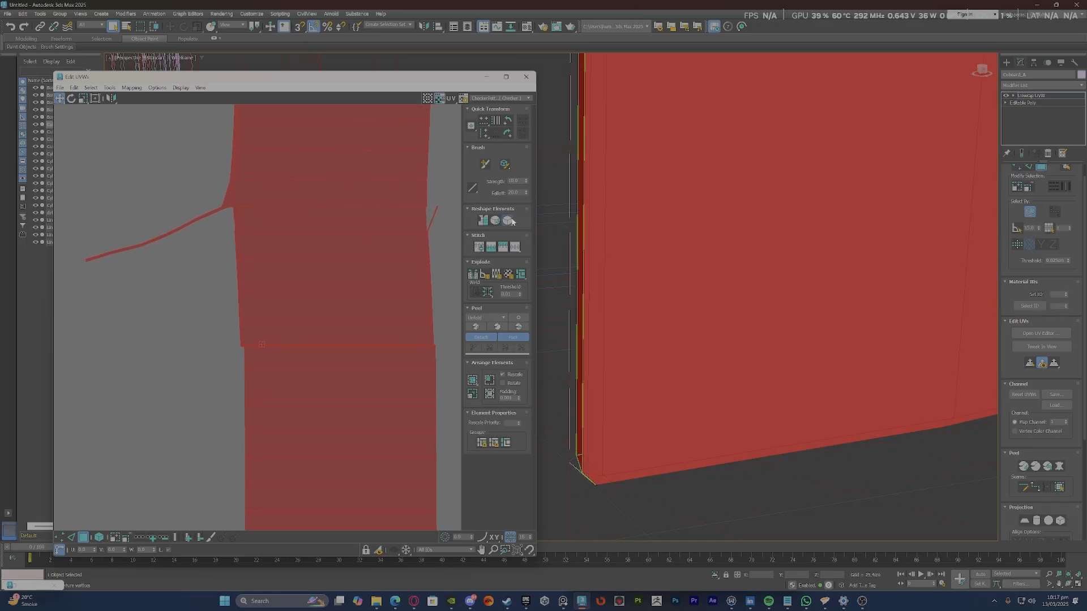
Stitch the open left side edge of the relaxed shell just below where the curved strip branches off.
scroll(179, 203, up, 3)
click(181, 205)
scroll(282, 229, up, 3)
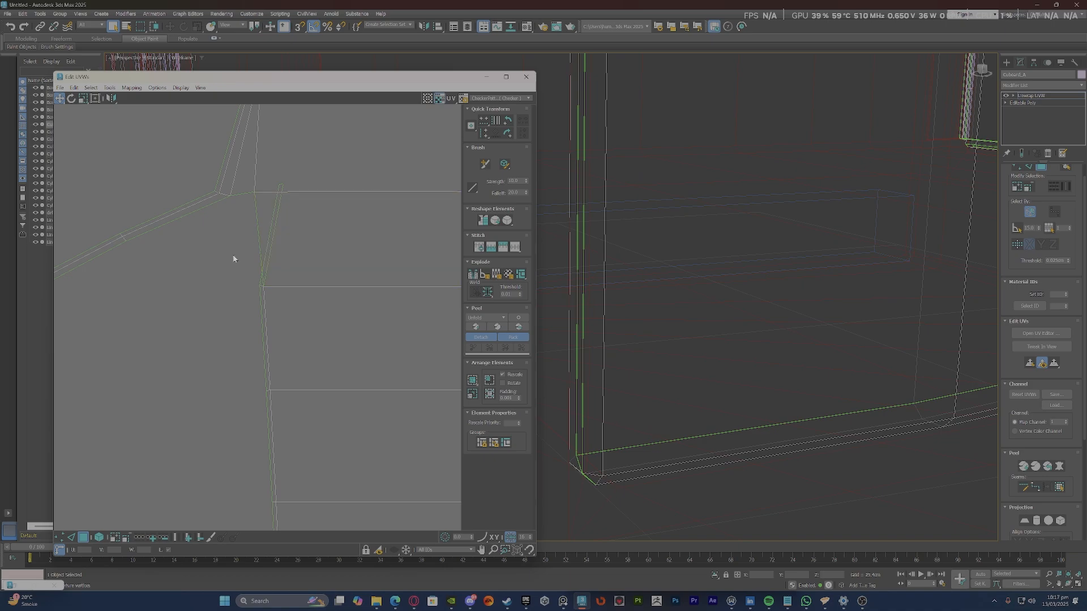
key(2)
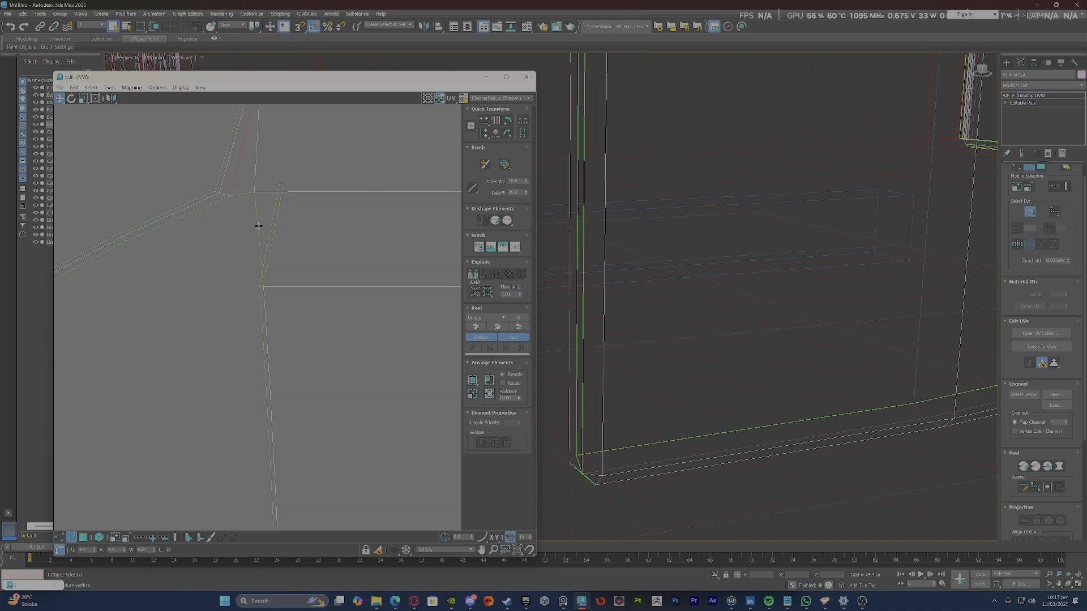
click(258, 226)
right_click(221, 237)
click(212, 273)
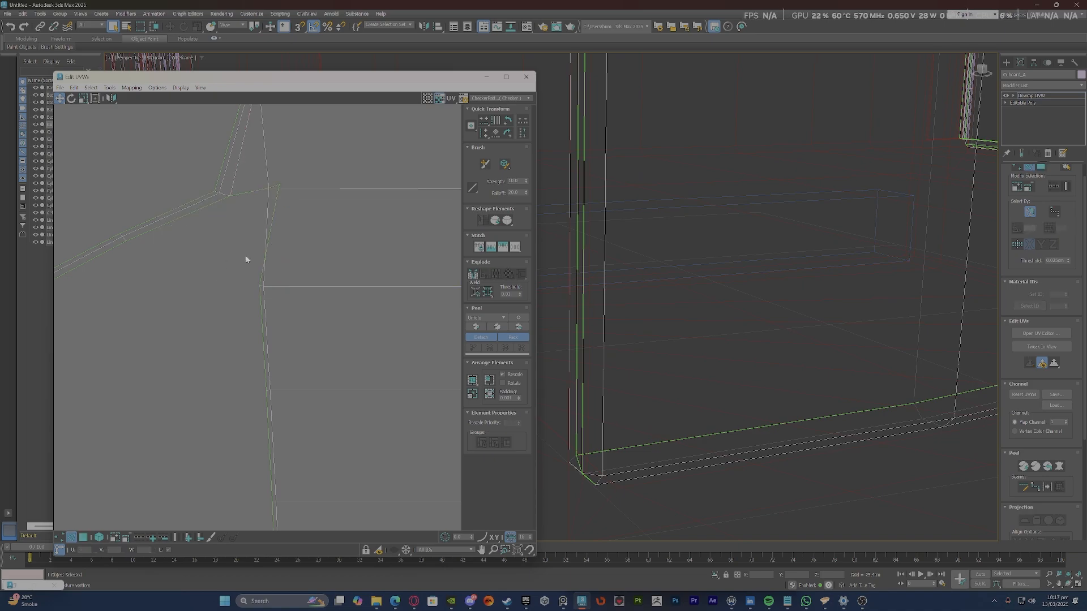
Select the whole door panel shell and relax it around the point where the curved strip branches off.
key(3)
scroll(334, 223, down, 2)
double_click(334, 223)
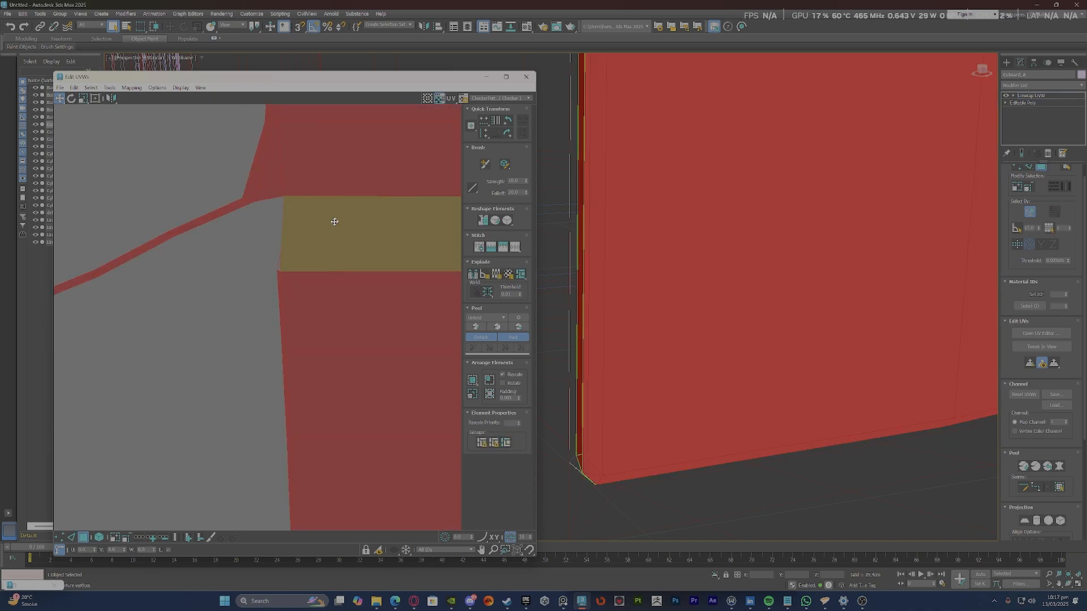
click(508, 223)
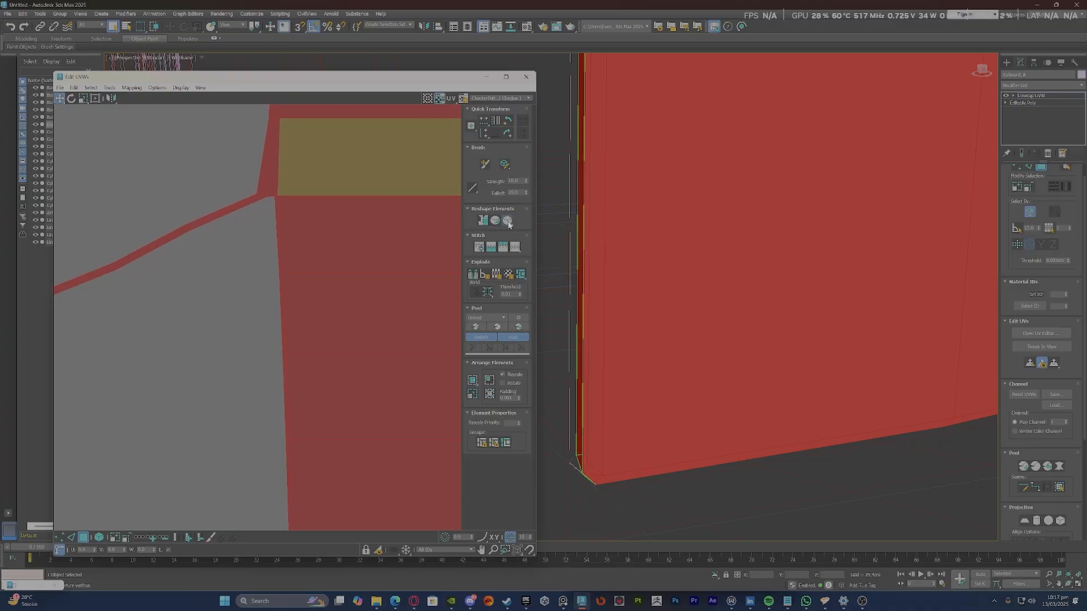
Stitch the short open edge at the junction of the panel shell and the branching curved strip.
scroll(315, 189, up, 3)
click(189, 240)
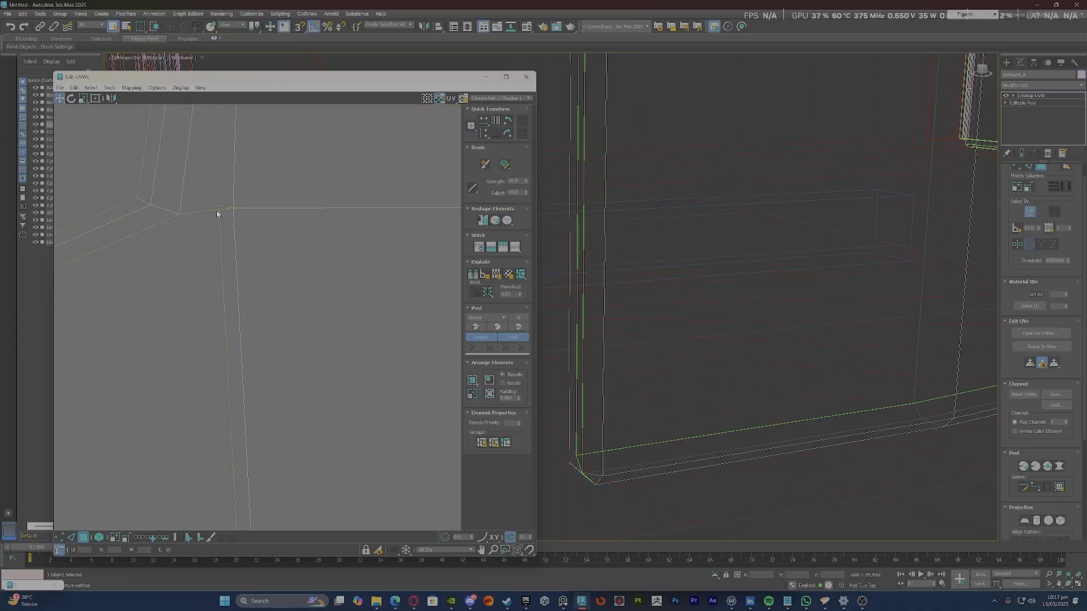
key(2)
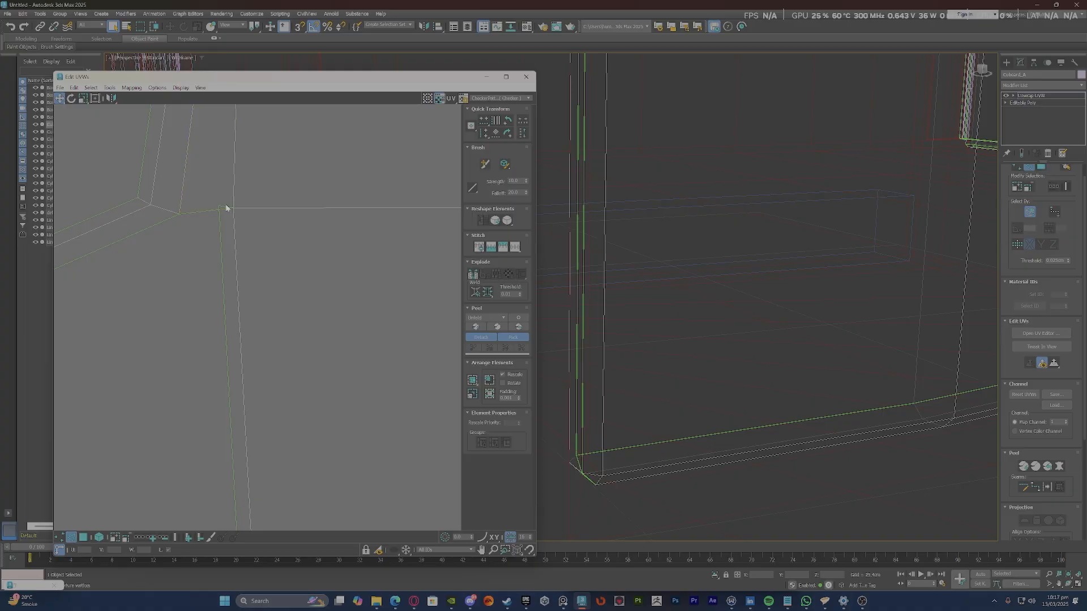
right_click(226, 207)
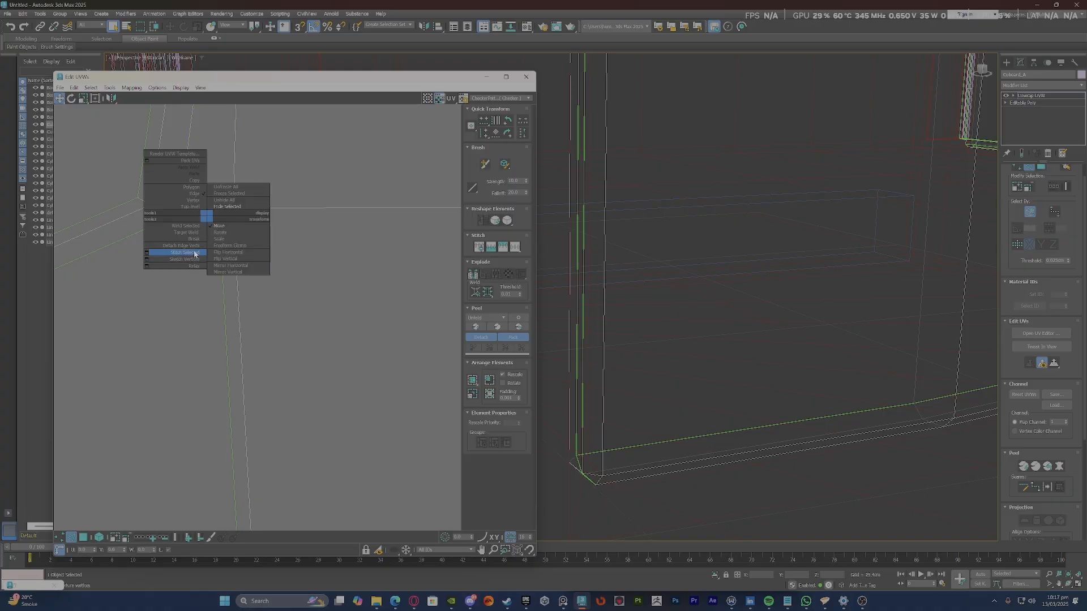
click(212, 255)
scroll(228, 185, down, 6)
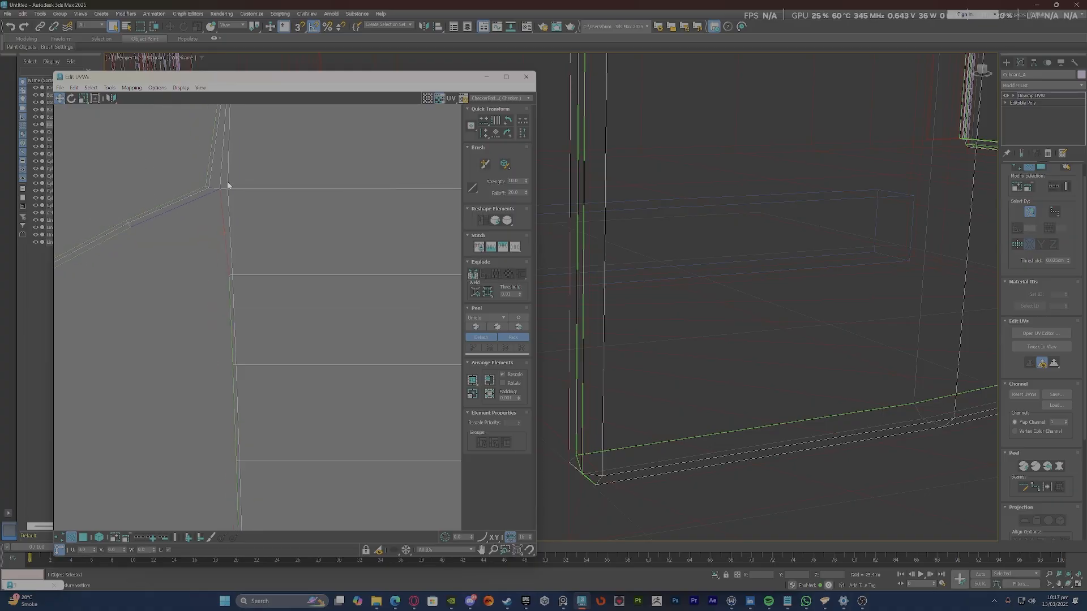
Stitch the remaining open left side edges of the panel shell to the matching edges of the curved strip.
scroll(221, 198, up, 4)
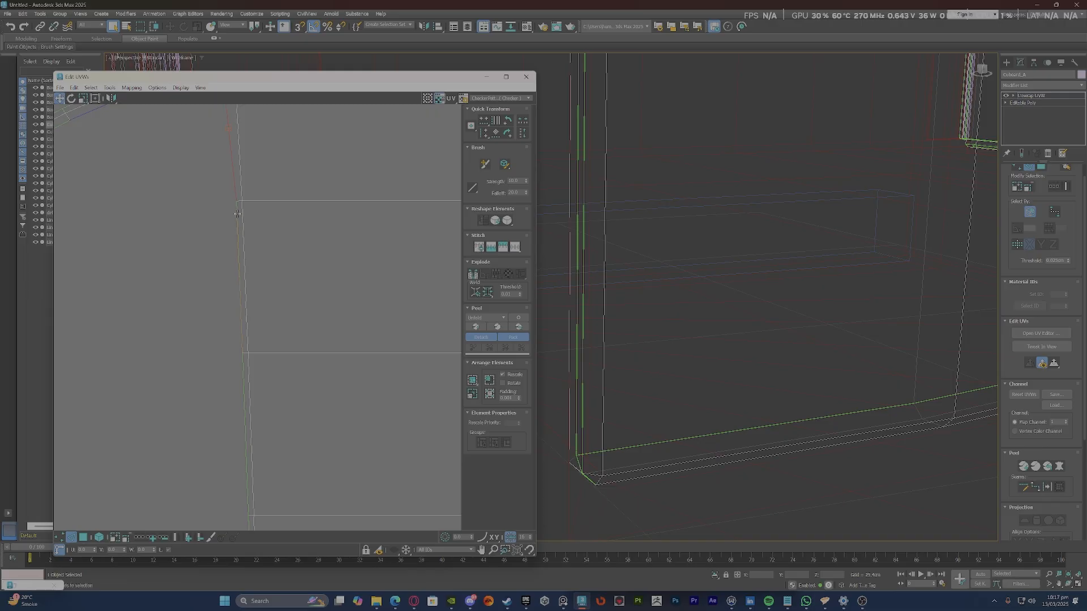
scroll(236, 214, down, 3)
right_click(205, 217)
click(181, 251)
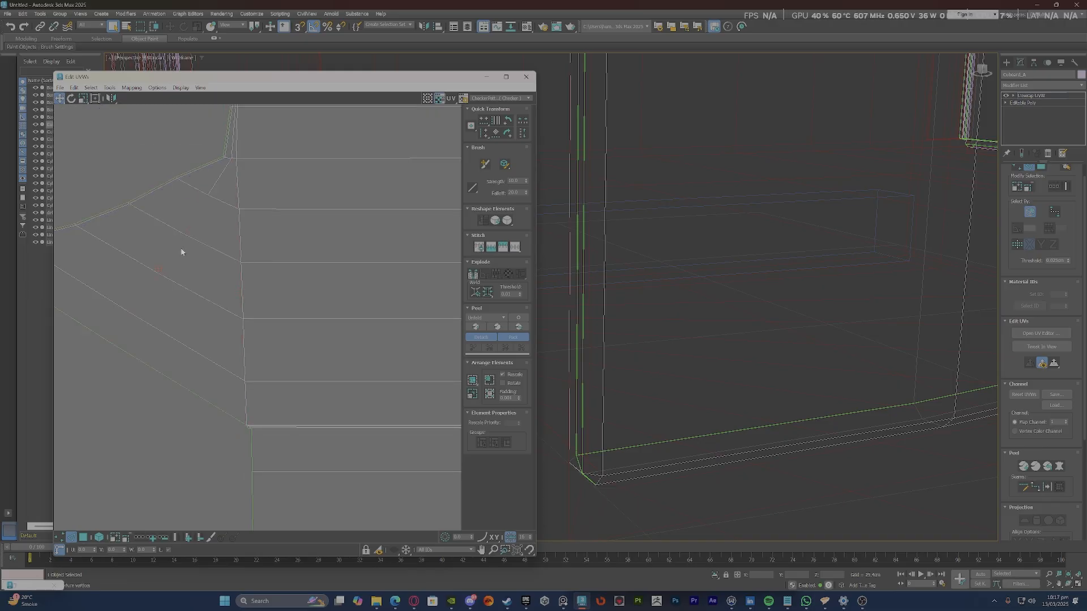
Select the full stitched shell and relax it to smooth out the pointed bulge on its left side.
scroll(243, 267, down, 5)
key(3)
click(274, 270)
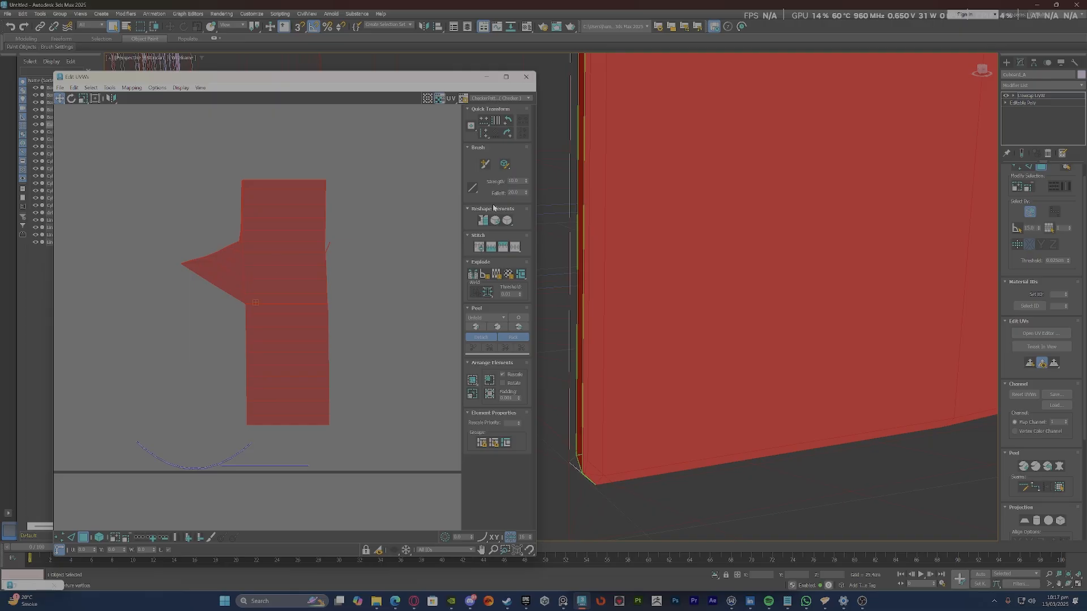
click(508, 222)
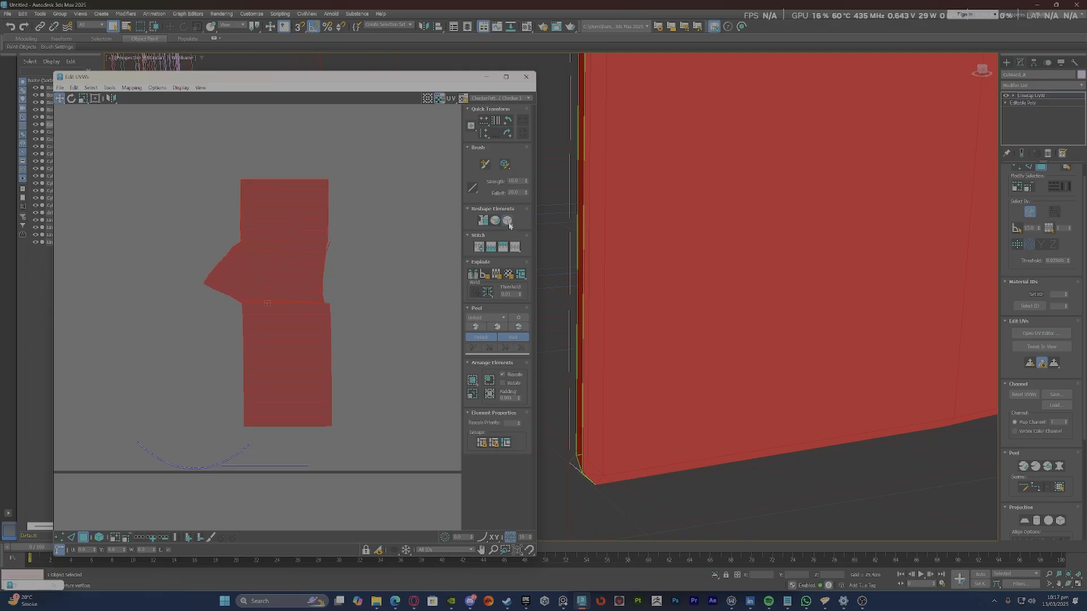
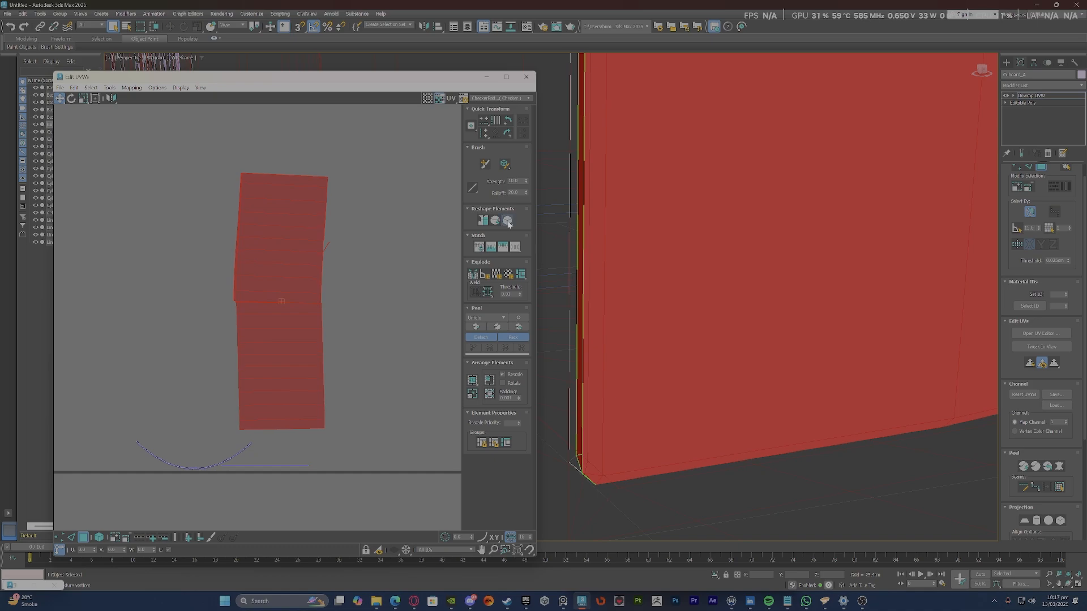
Examine the left and right borders of the relaxed shell around its middle joint for open or misaligned edges.
click(296, 323)
scroll(240, 308, up, 6)
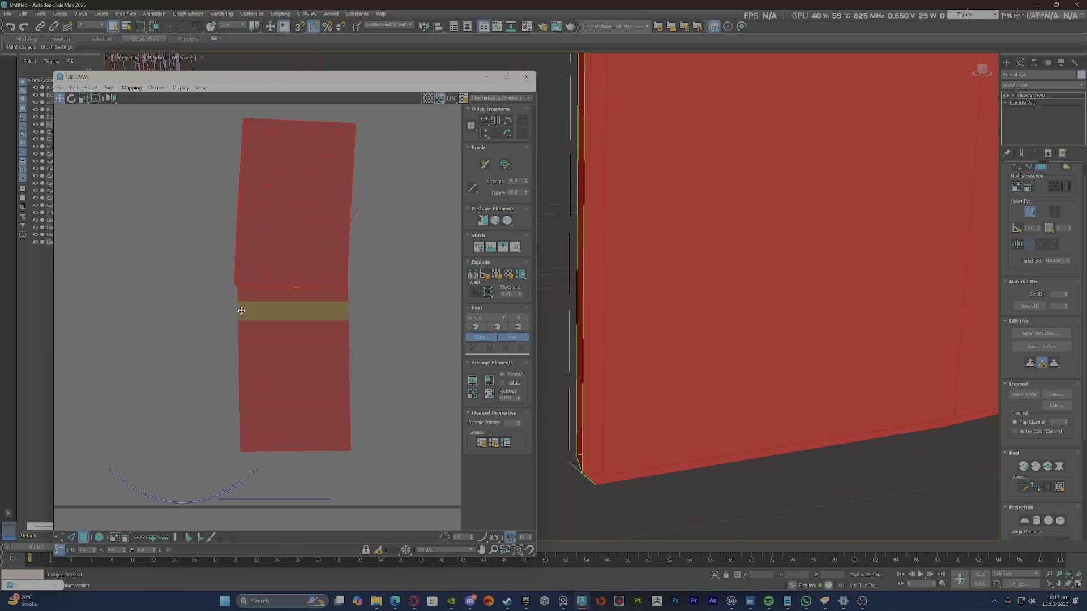
scroll(214, 301, up, 7)
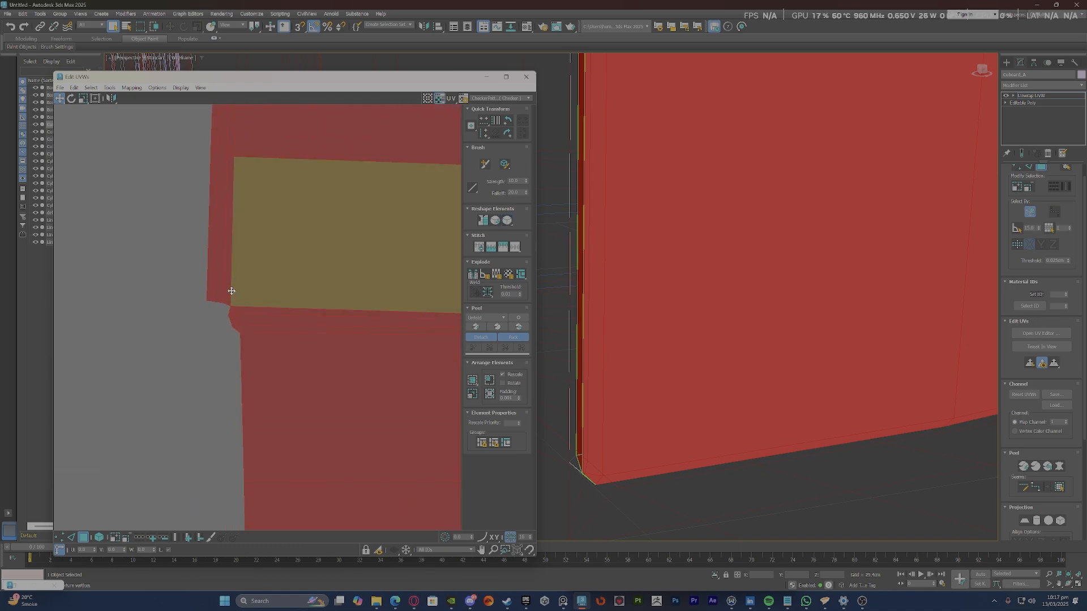
key(2)
scroll(203, 354, down, 6)
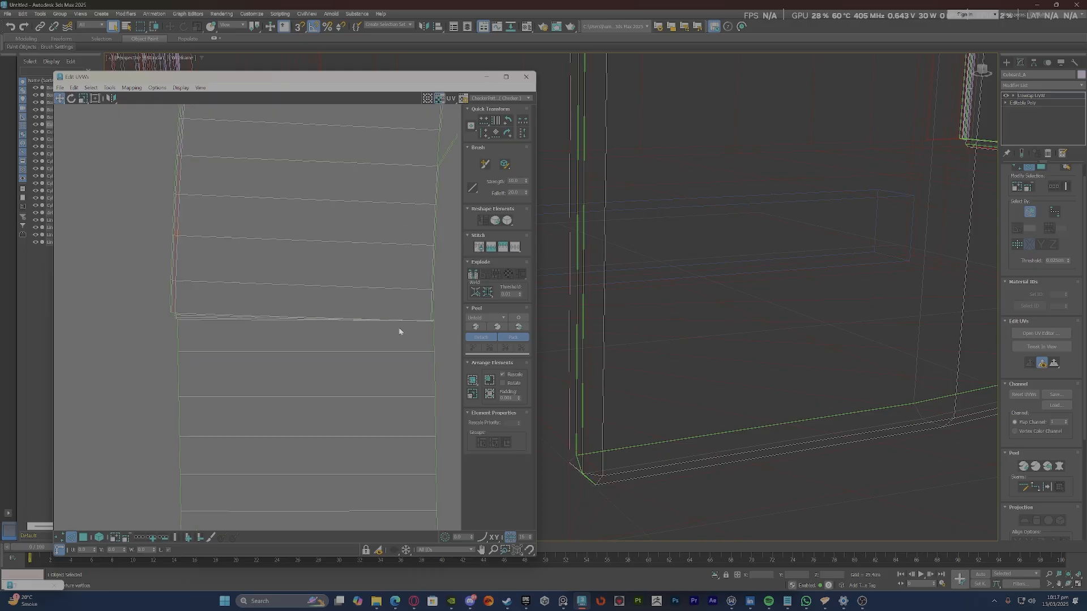
scroll(423, 308, up, 6)
middle_drag(436, 316, 284, 295)
scroll(296, 338, up, 3)
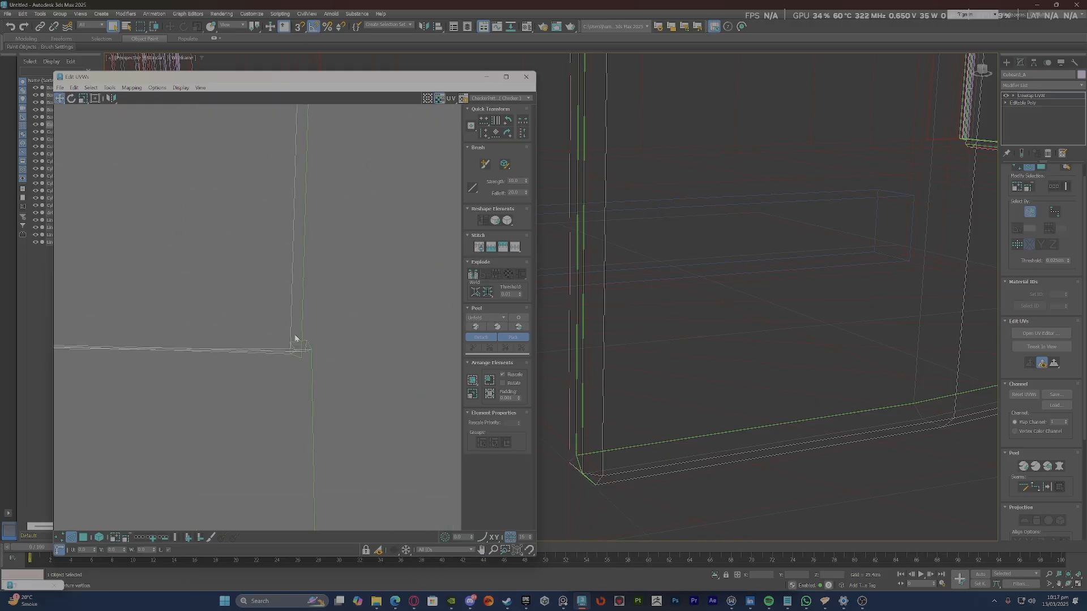
scroll(338, 340, down, 5)
Relax the whole shell repeatedly to even out the overlapping rows at the middle joint.
key(3)
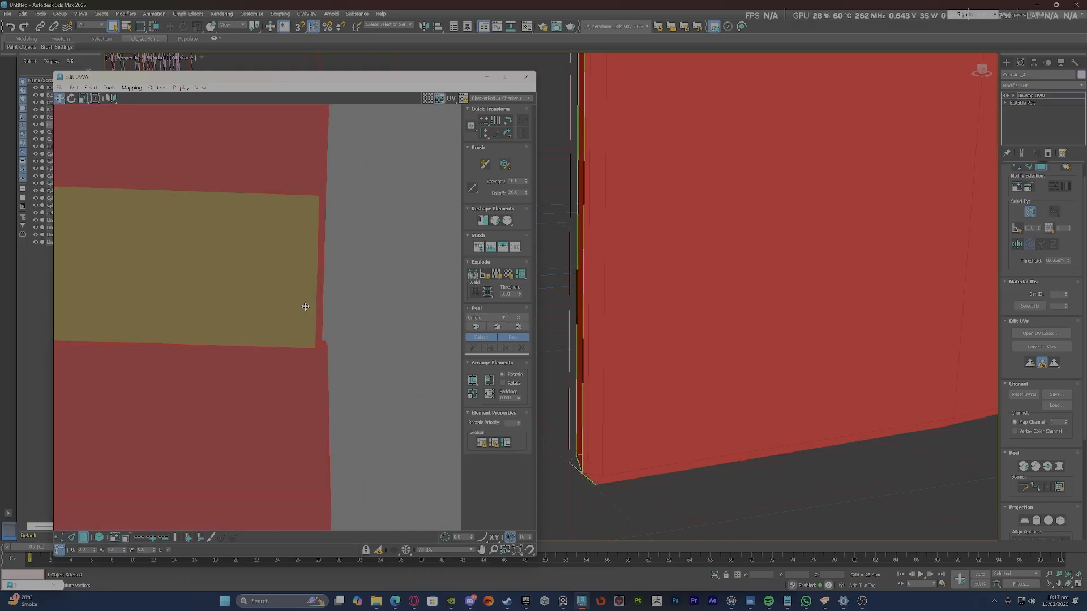
click(507, 222)
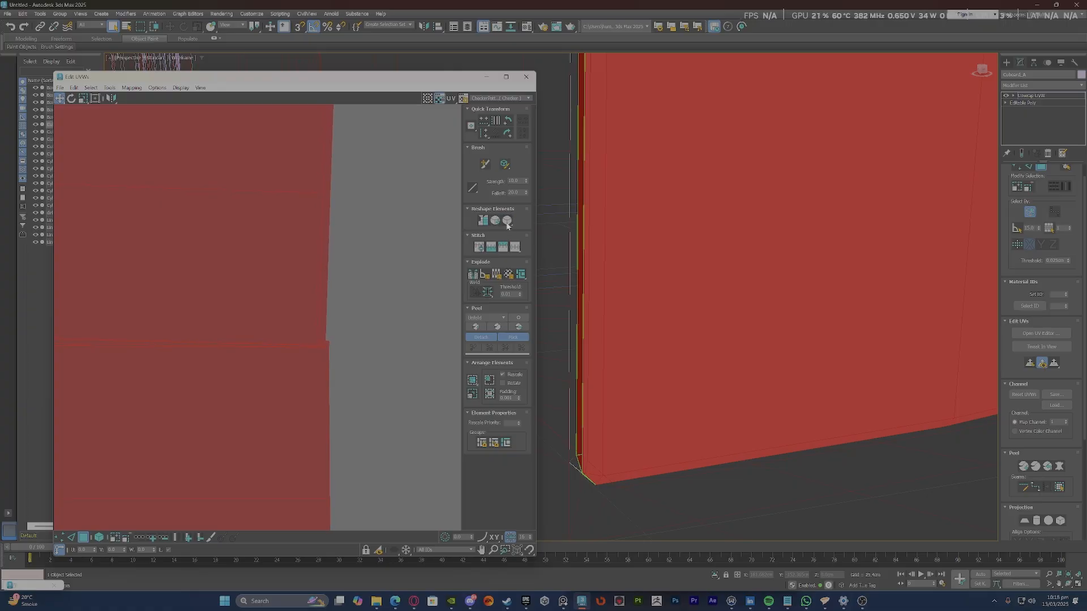
click(507, 225)
click(507, 225)
click(507, 225)
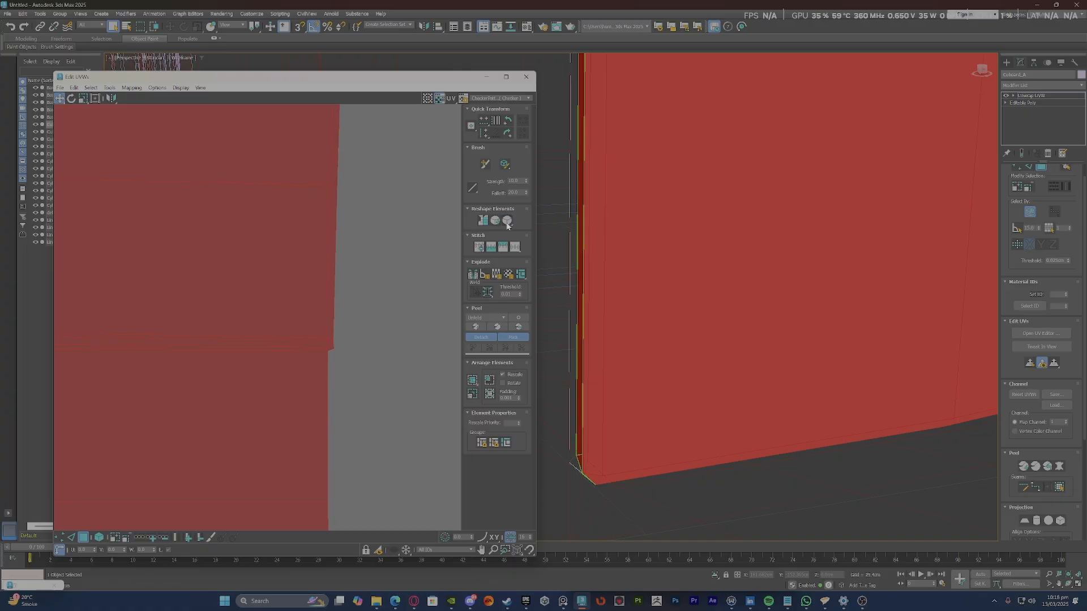
click(507, 225)
click(507, 225)
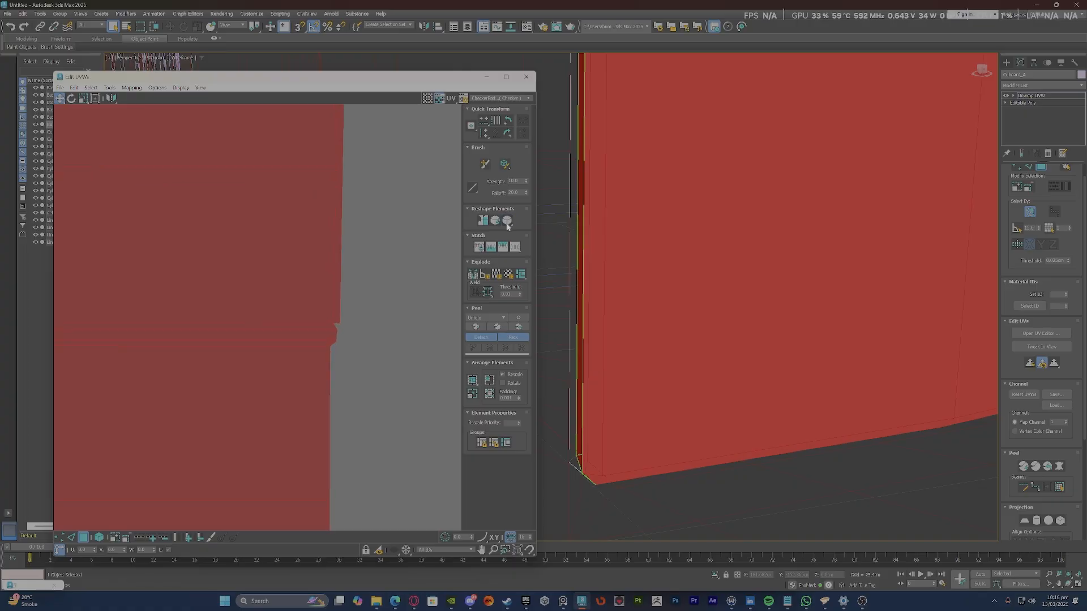
click(507, 225)
Stitch the short open edge on the right border of the shell at the middle joint.
click(328, 323)
key(1)
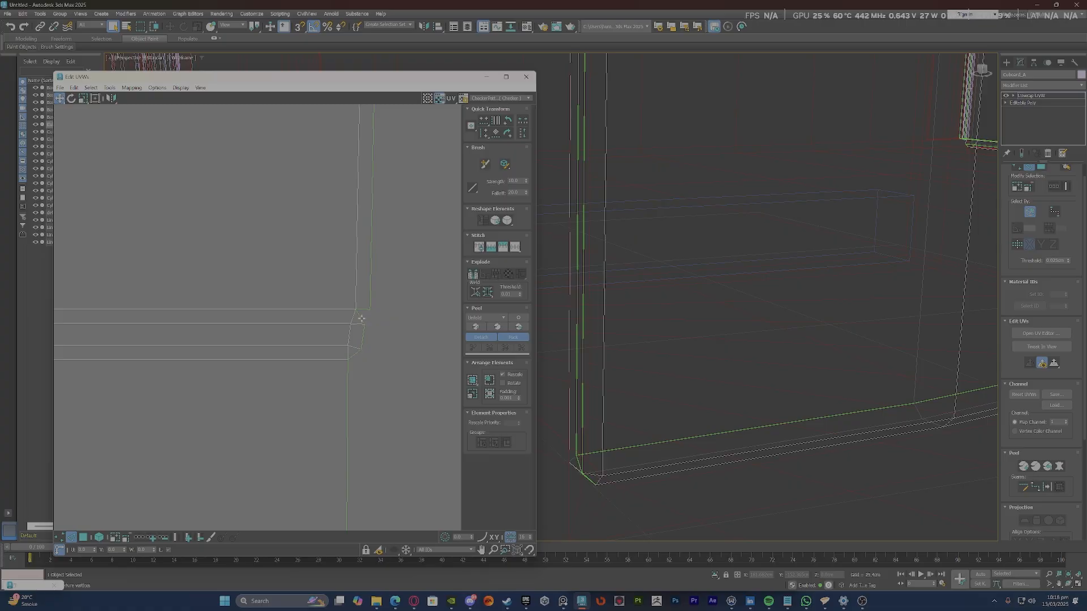
right_click(362, 319)
click(344, 349)
scroll(376, 295, down, 8)
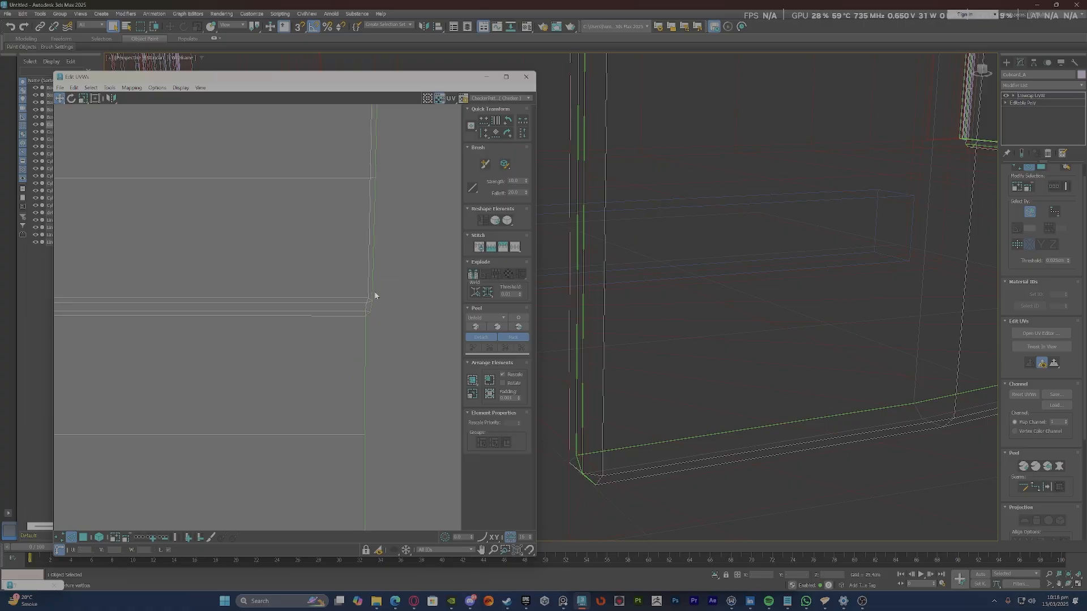
Stitch the short open edge at the left corner of the shell's middle joint.
scroll(376, 295, down, 4)
scroll(274, 291, up, 10)
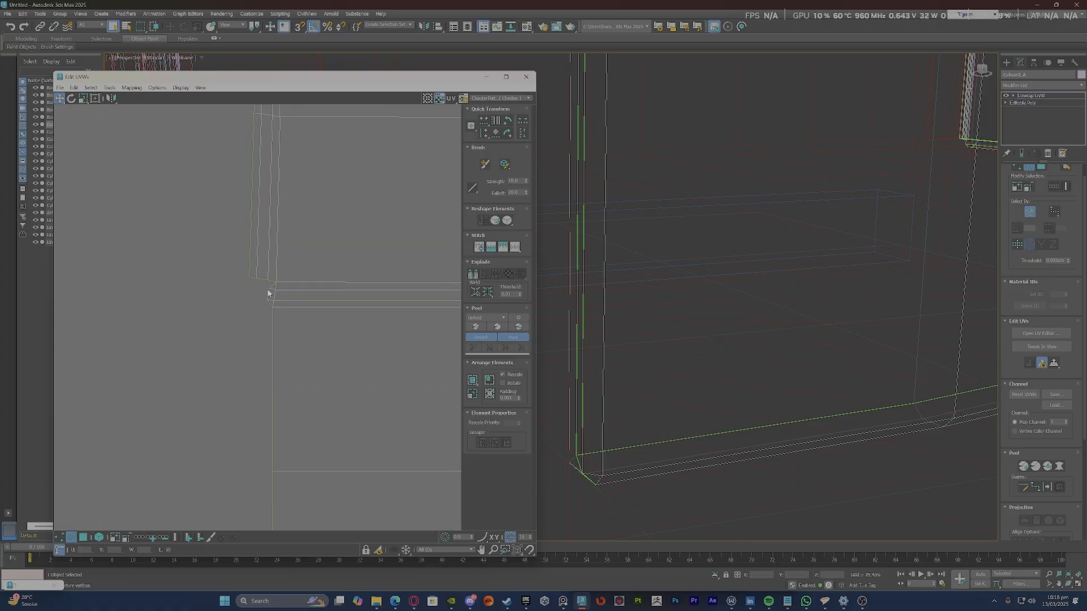
right_click(275, 287)
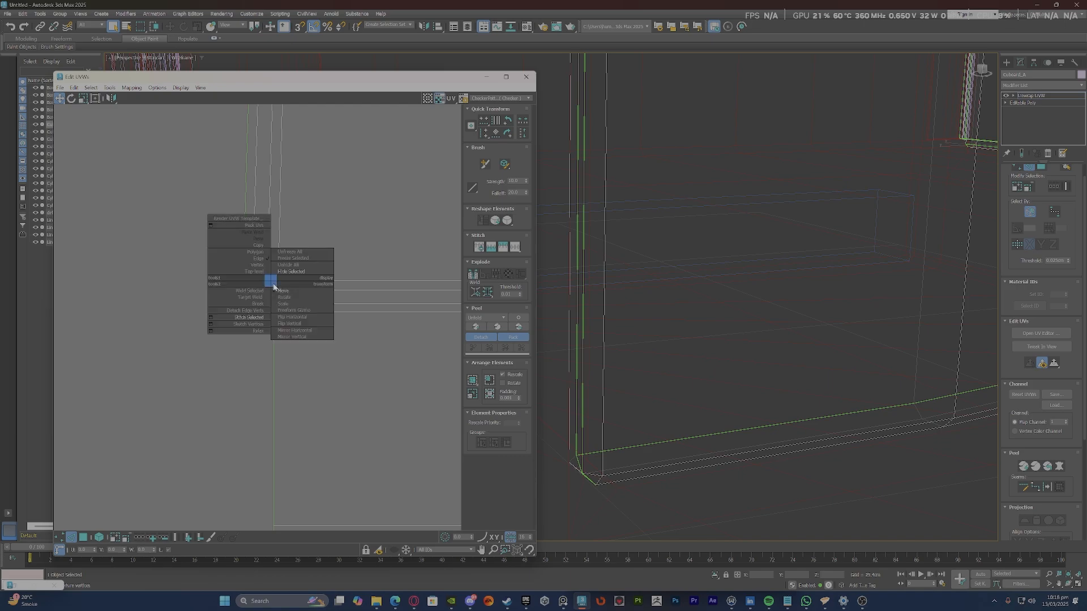
click(269, 316)
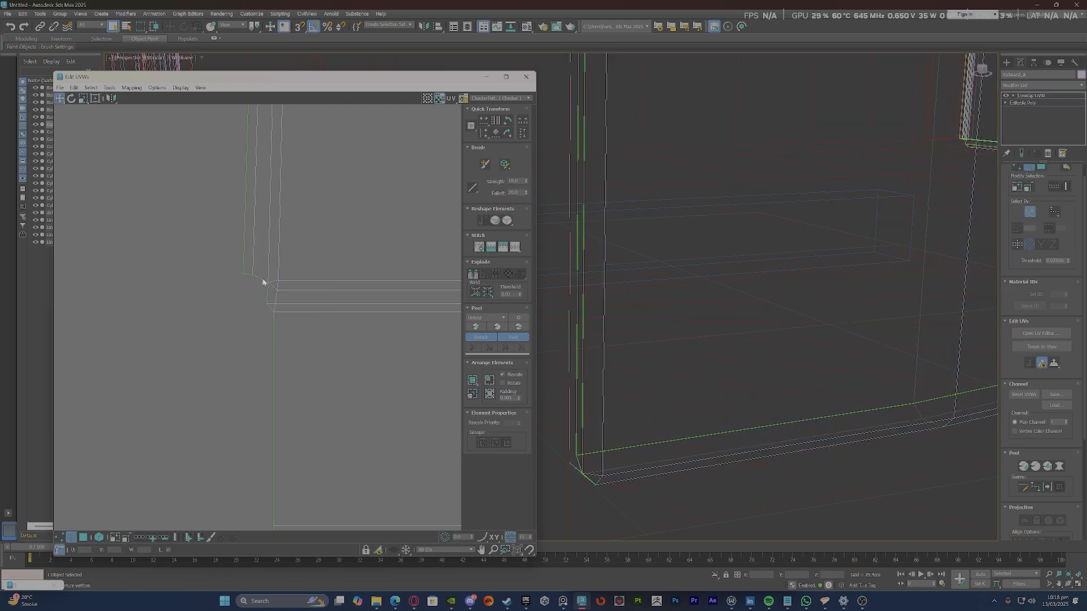
Try to stitch the outer rim strip's lower end edges to the shell at the left corner of the middle joint.
right_click(248, 298)
click(231, 335)
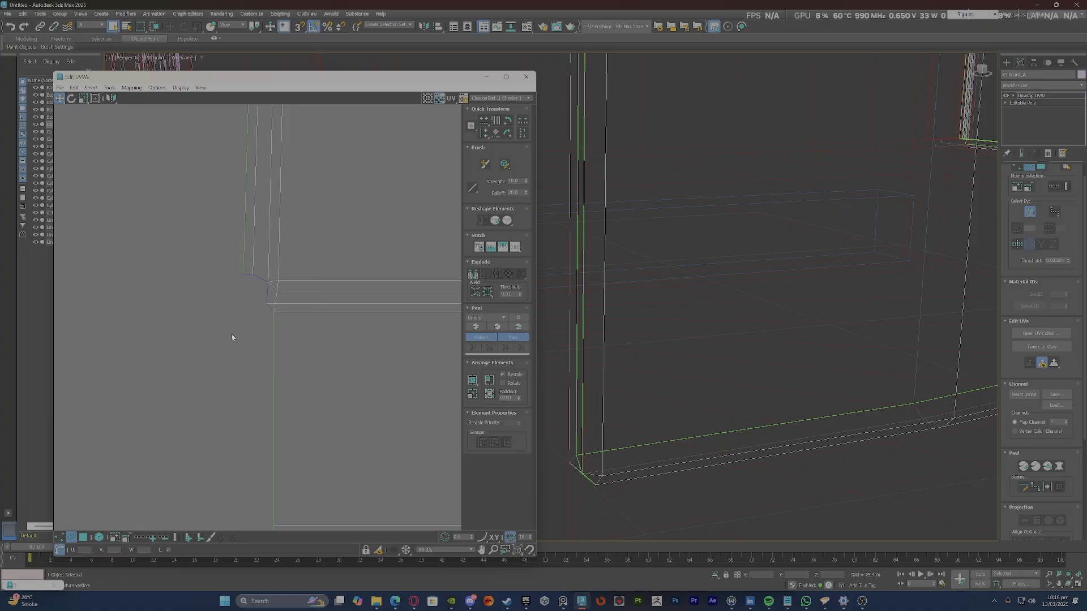
right_click(252, 288)
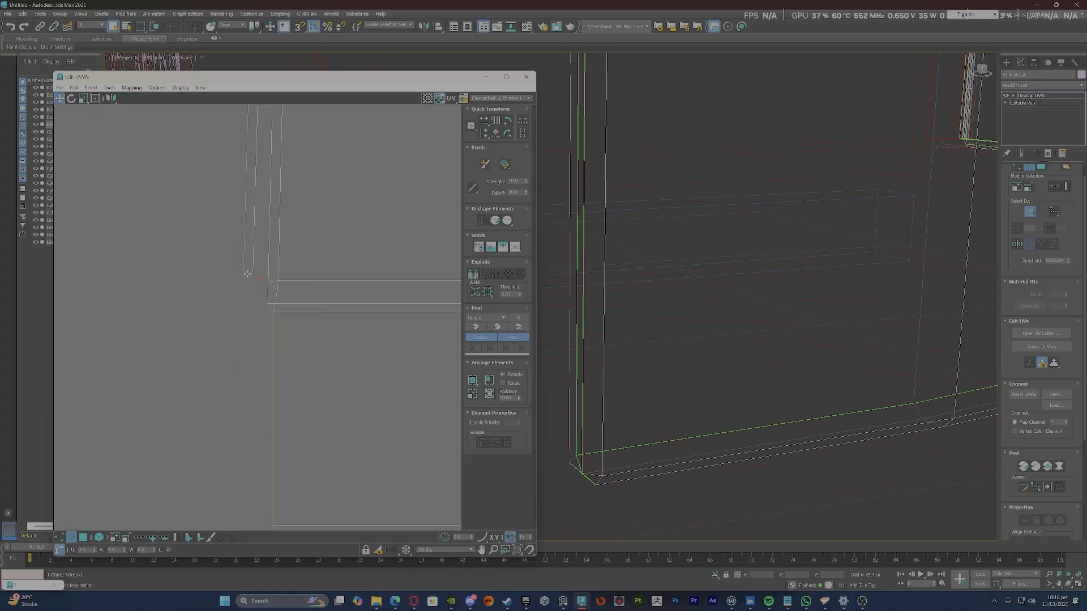
right_click(238, 314)
click(209, 346)
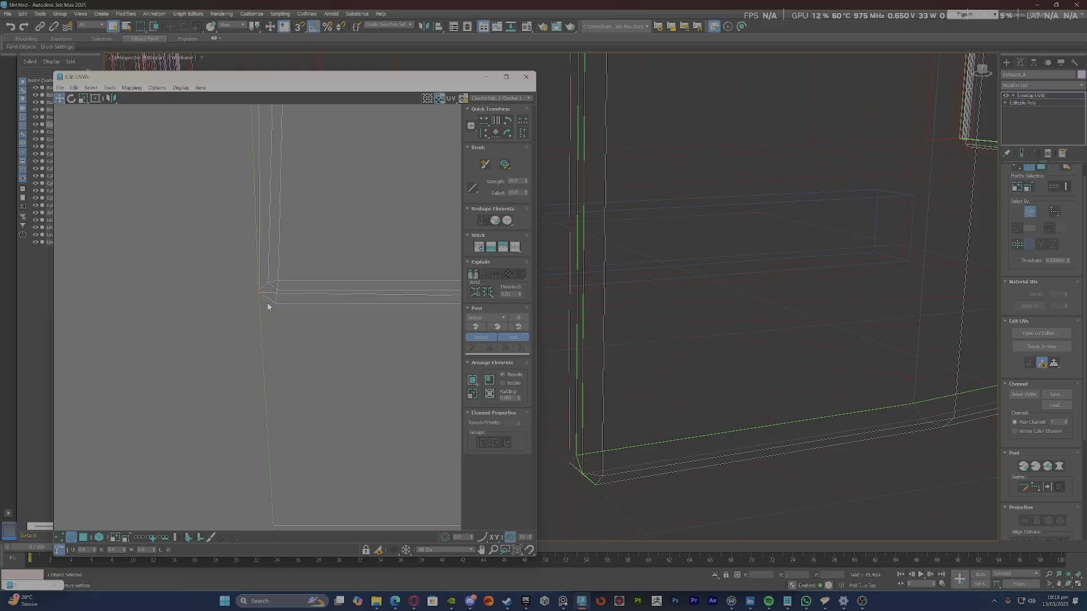
drag(266, 303, 268, 285)
scroll(268, 285, down, 3)
scroll(249, 288, up, 4)
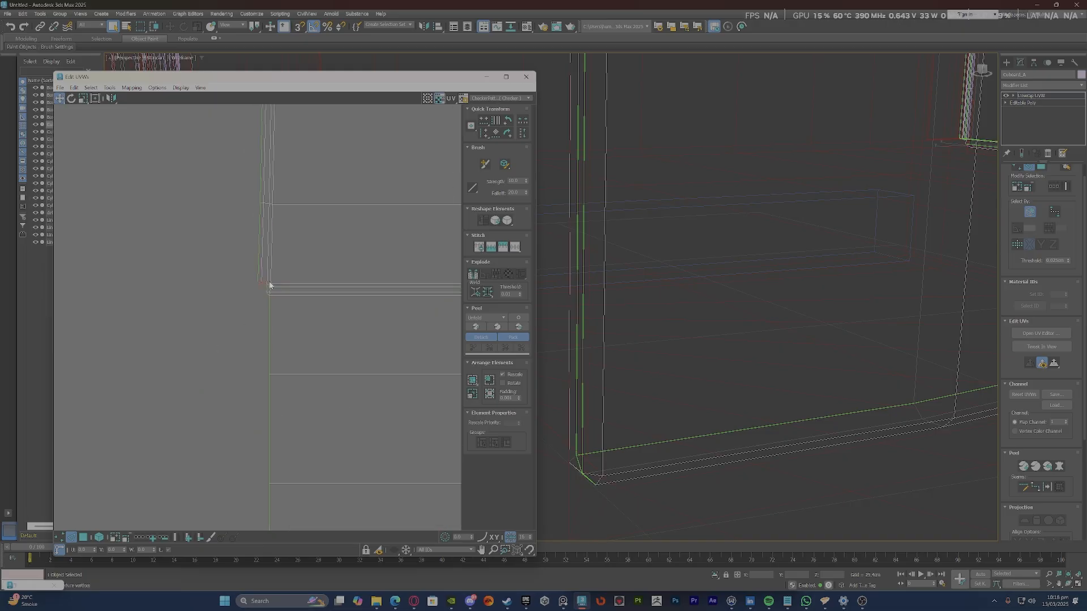
Stitch the small flap sticking out of the shell's upper right side to the adjoining border edge.
scroll(247, 254, down, 12)
scroll(240, 278, up, 3)
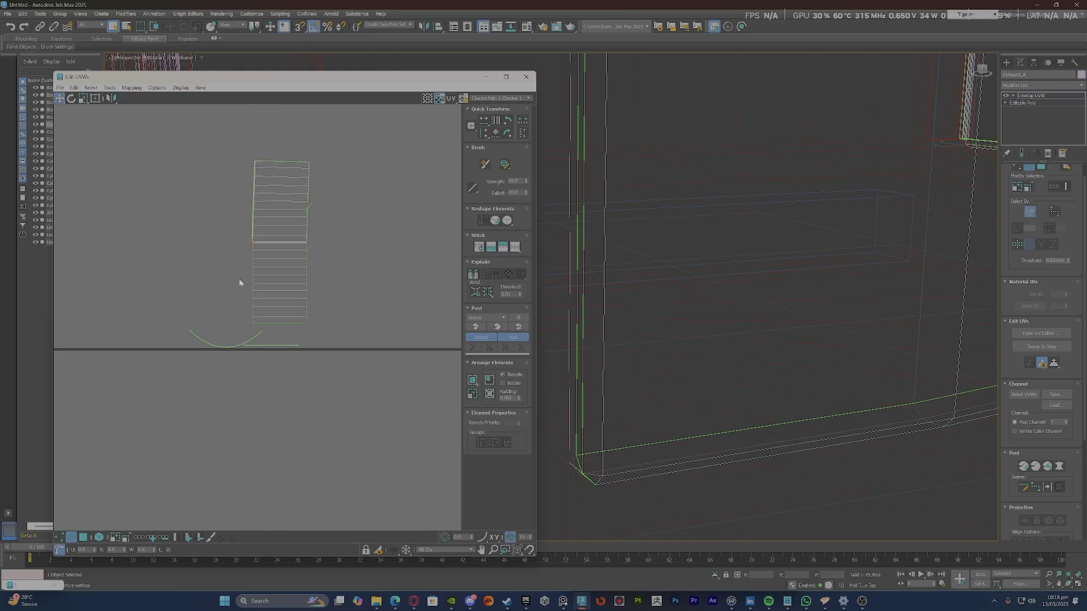
key(3)
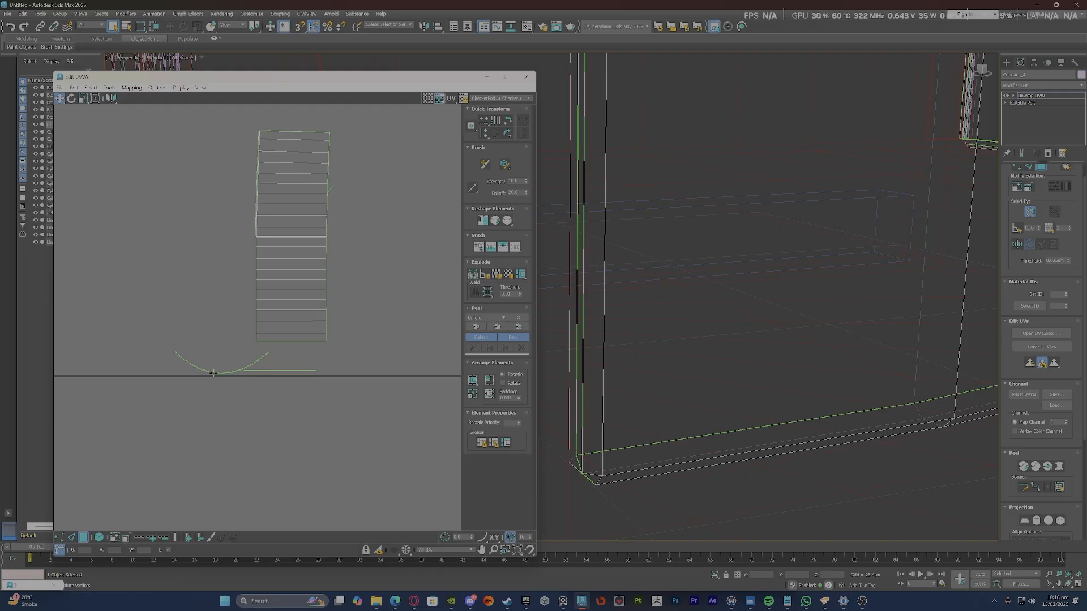
click(274, 372)
scroll(334, 202, up, 8)
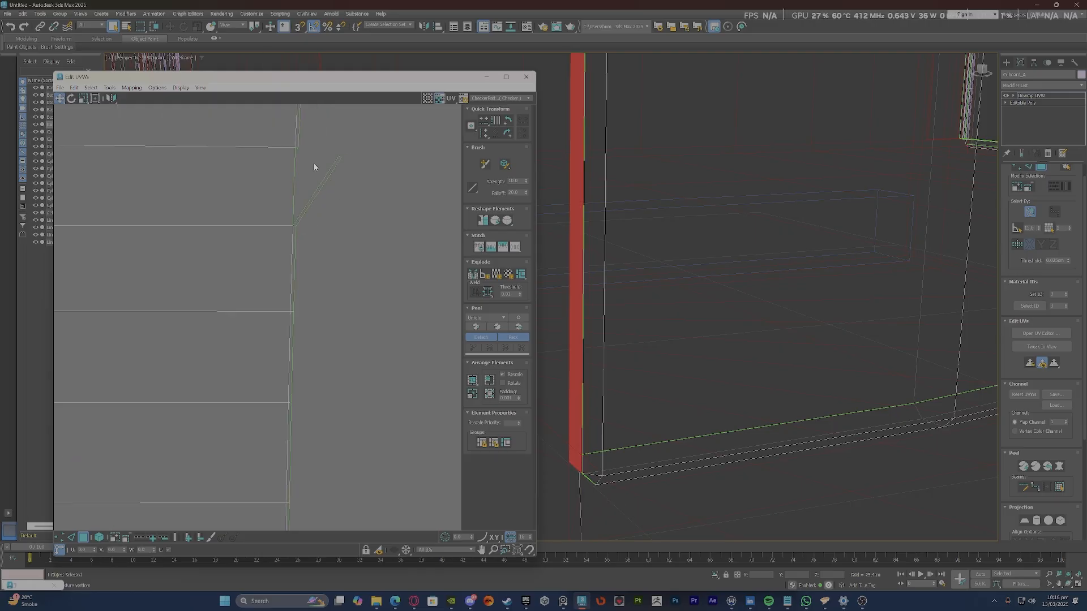
scroll(286, 162, up, 3)
click(283, 161)
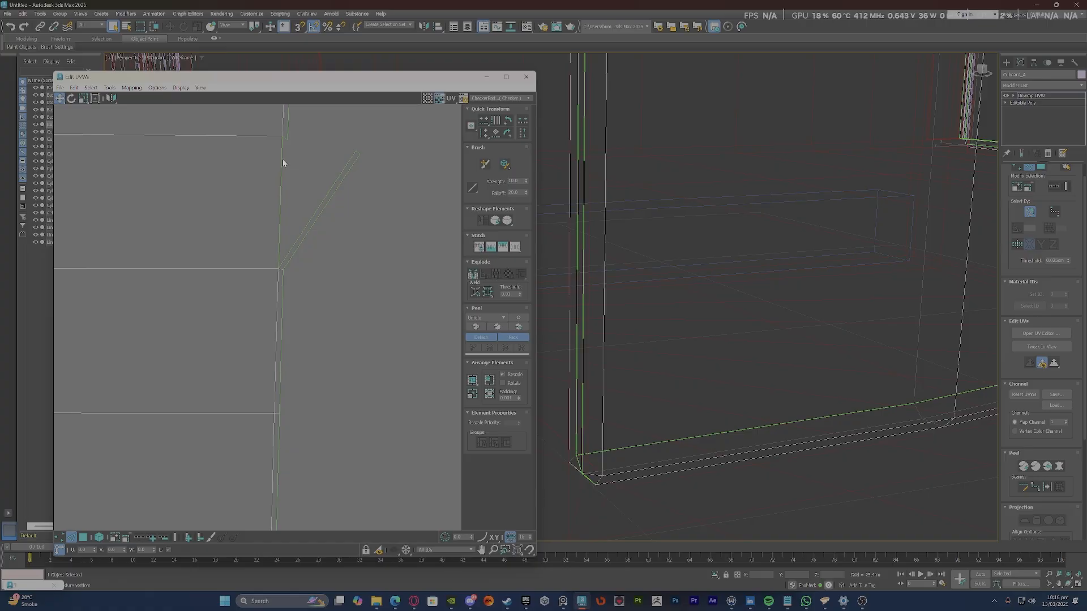
right_click(303, 166)
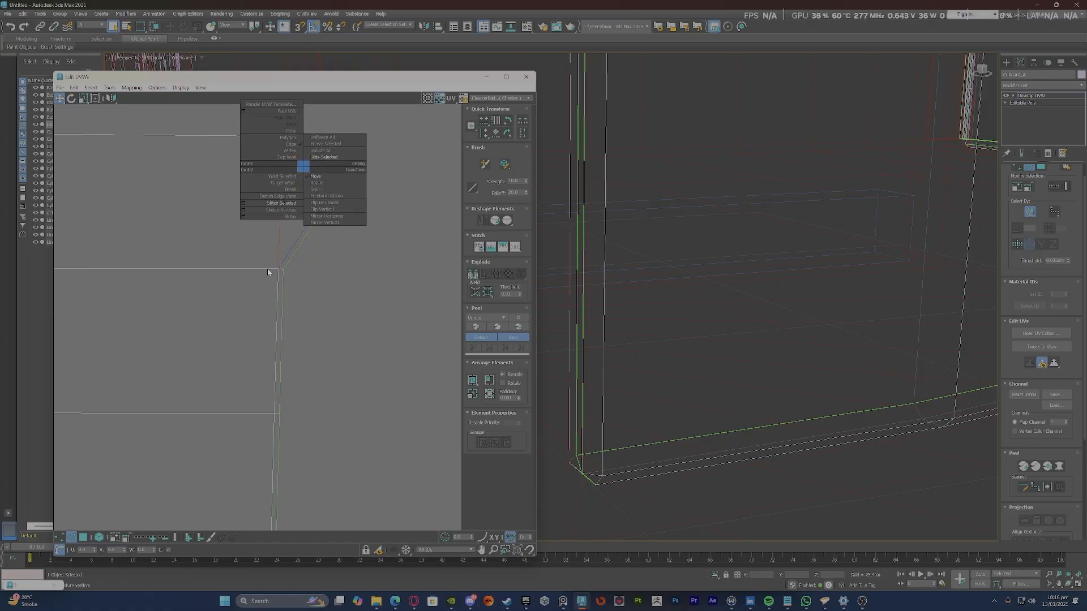
click(283, 203)
Select all polygons of the layout and relax them to flatten the stitched flap on the right border.
scroll(283, 215, down, 4)
click(208, 185)
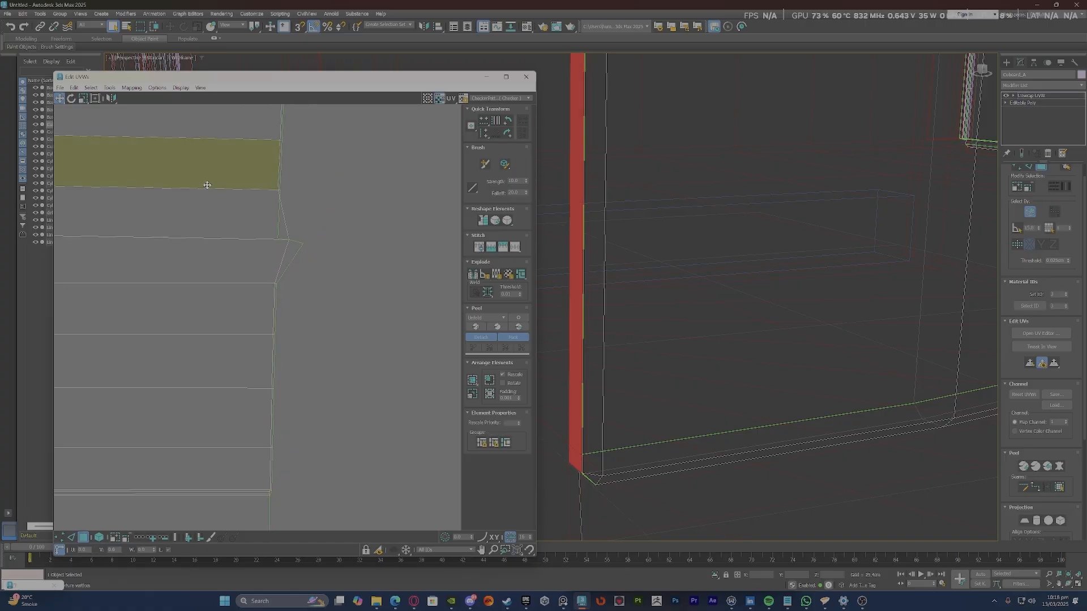
key(ctrl+a)
click(505, 222)
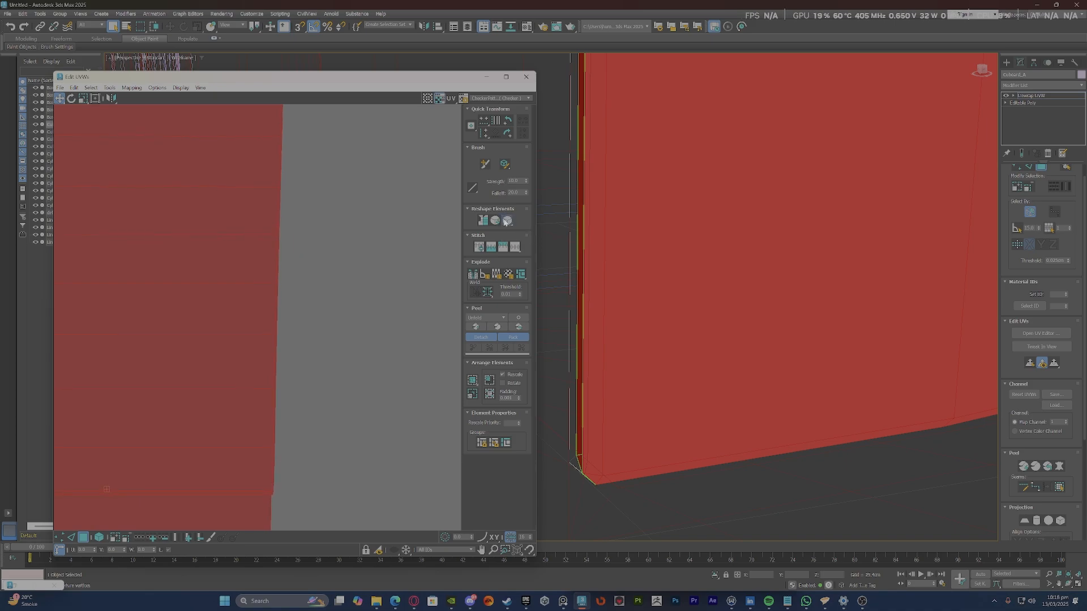
Try to stitch the short open edge at the right corner of the shell's middle joint.
scroll(299, 247, down, 5)
scroll(300, 250, up, 5)
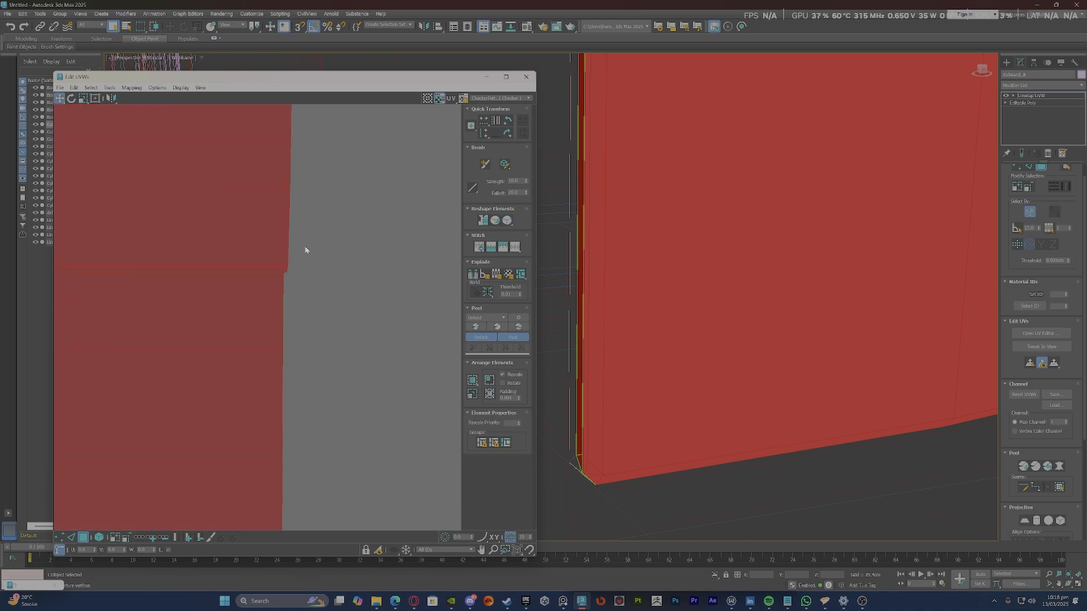
key(2)
right_click(299, 297)
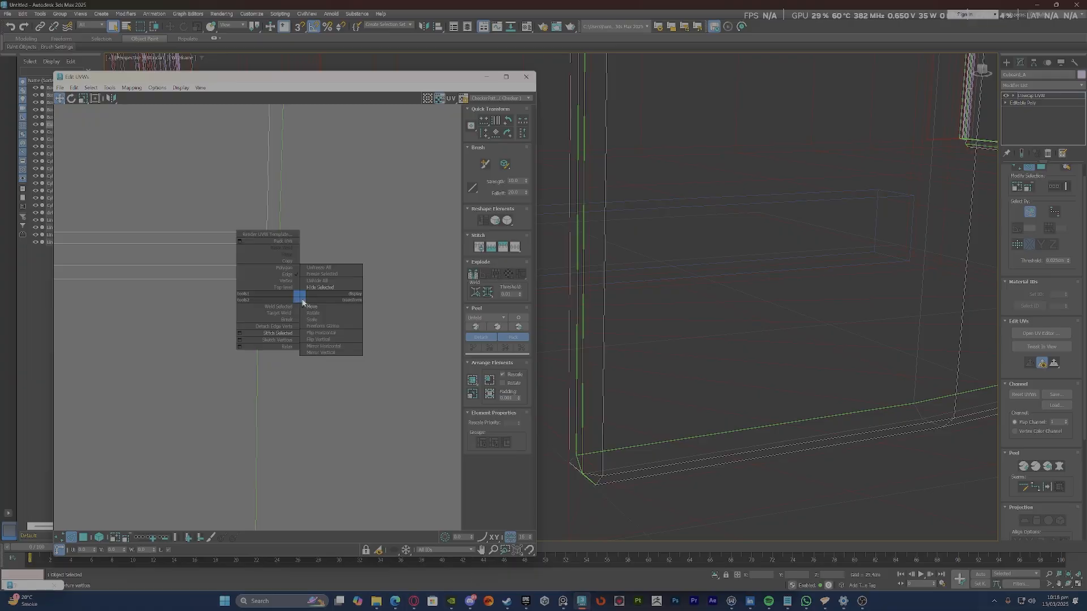
click(277, 334)
scroll(308, 278, down, 6)
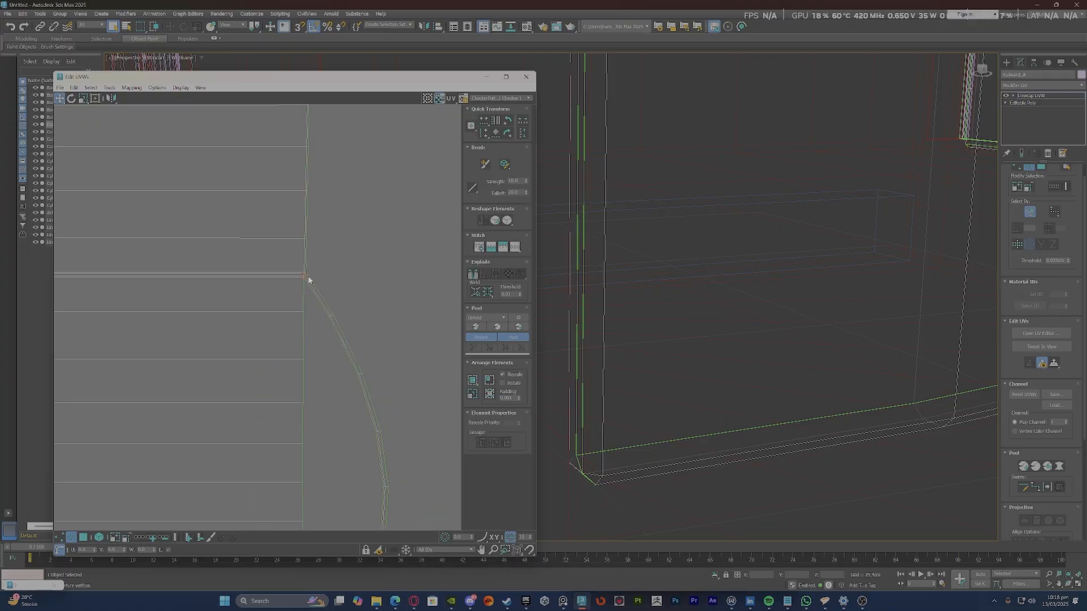
Try to stitch the small corner edge and the outer rim strip's end edge at the joint's left corner.
scroll(182, 279, up, 6)
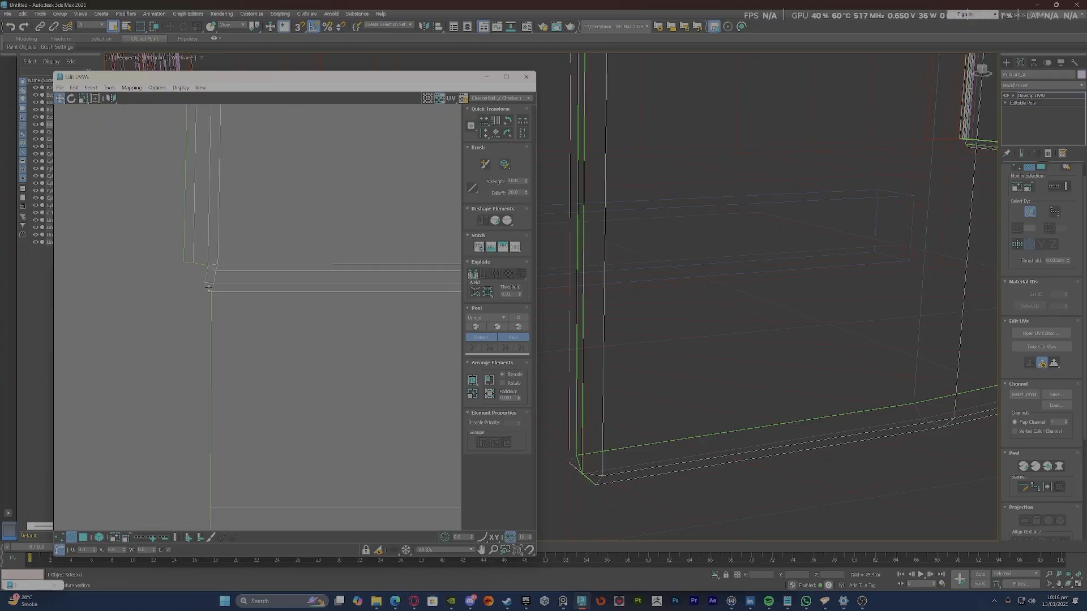
right_click(184, 303)
click(157, 347)
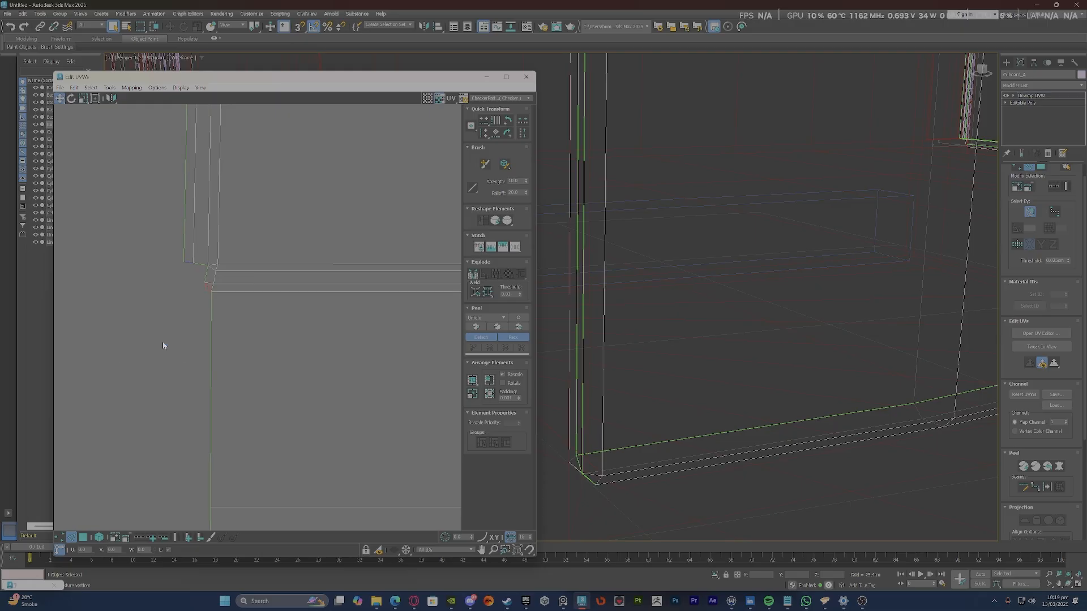
scroll(203, 277, down, 2)
scroll(183, 276, up, 2)
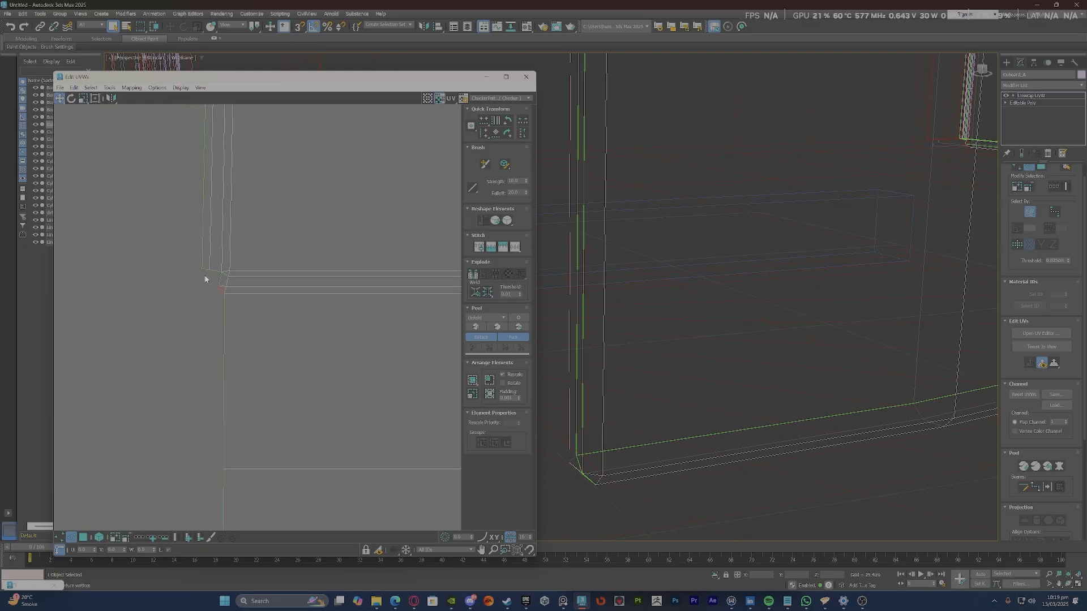
right_click(143, 307)
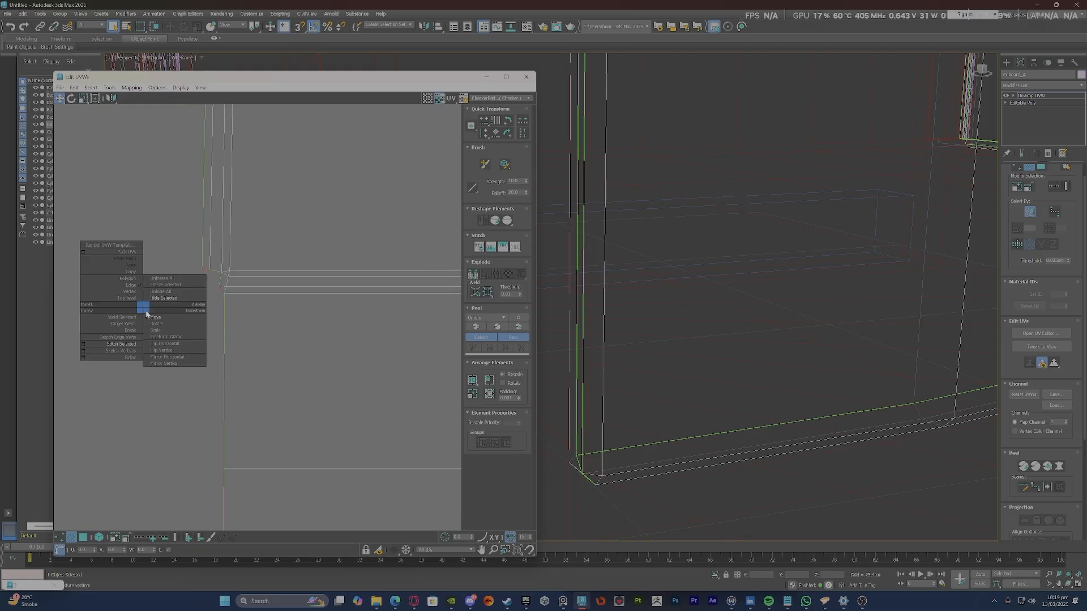
click(134, 342)
scroll(205, 276, down, 3)
Stitch the curved rim strip's end to the shell at the right corner of the middle joint.
scroll(205, 275, up, 6)
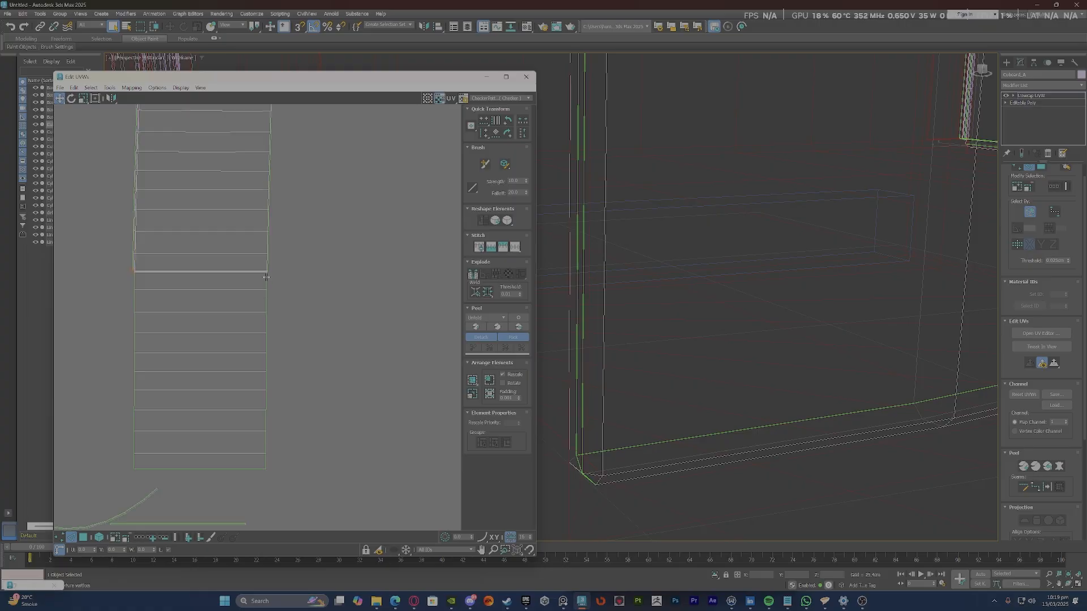
right_click(262, 299)
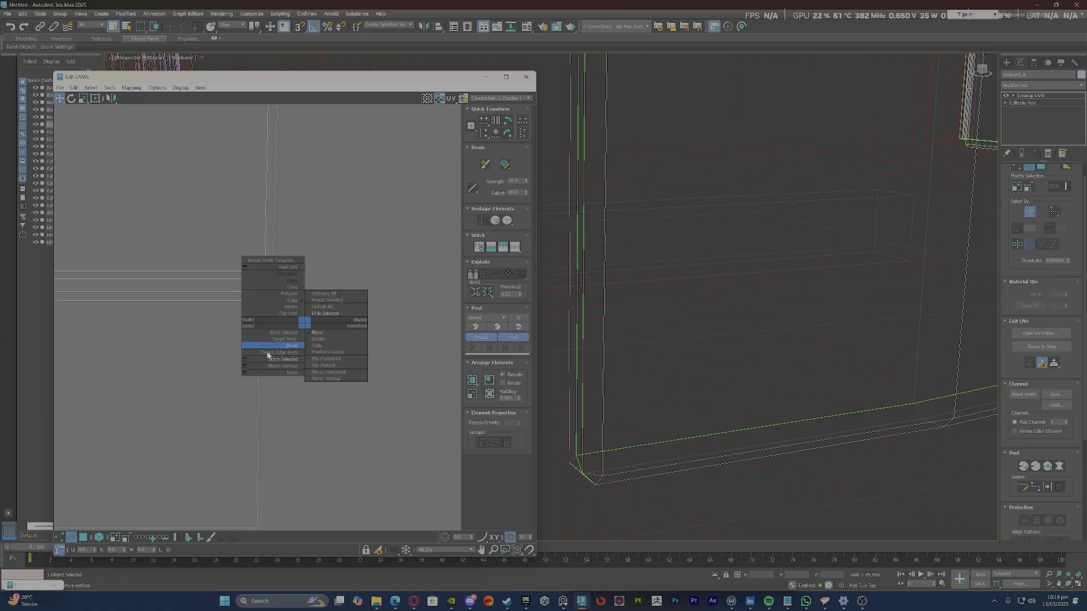
click(274, 357)
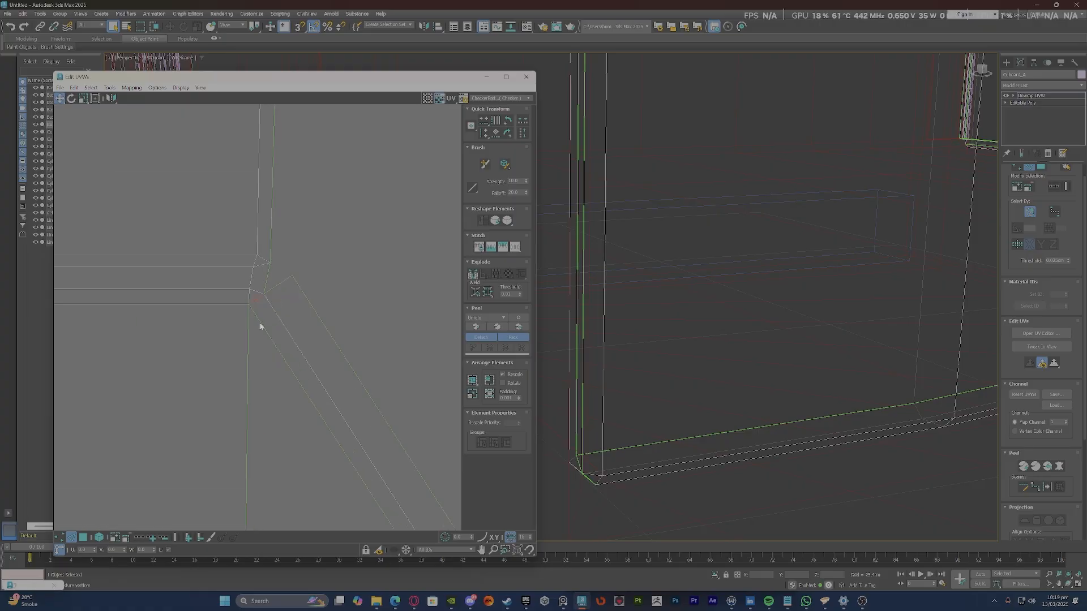
Stitch the lower panel's entire right border to the curved rim strip.
double_click(248, 326)
scroll(284, 216, down, 10)
right_click(290, 297)
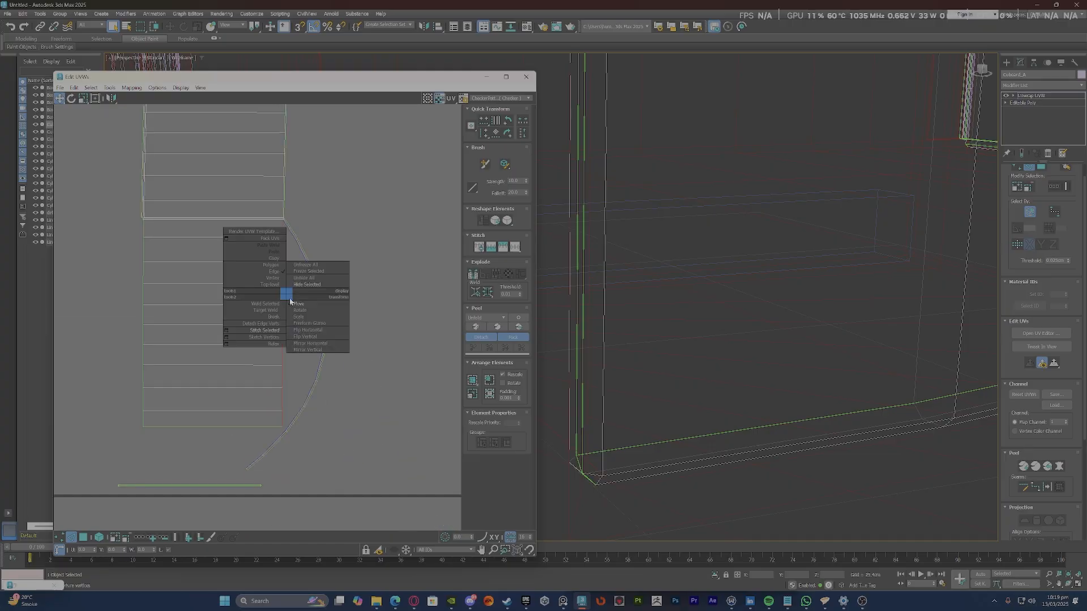
click(275, 335)
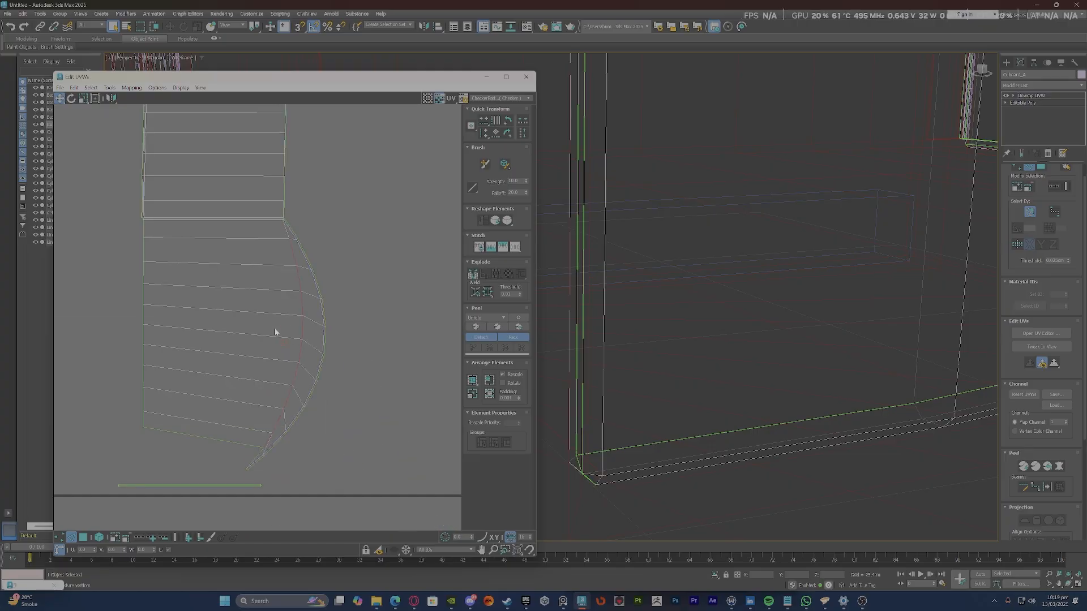
Select all polygons of the shell and relax them to straighten the lower panel with its attached rim strip.
key(3)
double_click(281, 256)
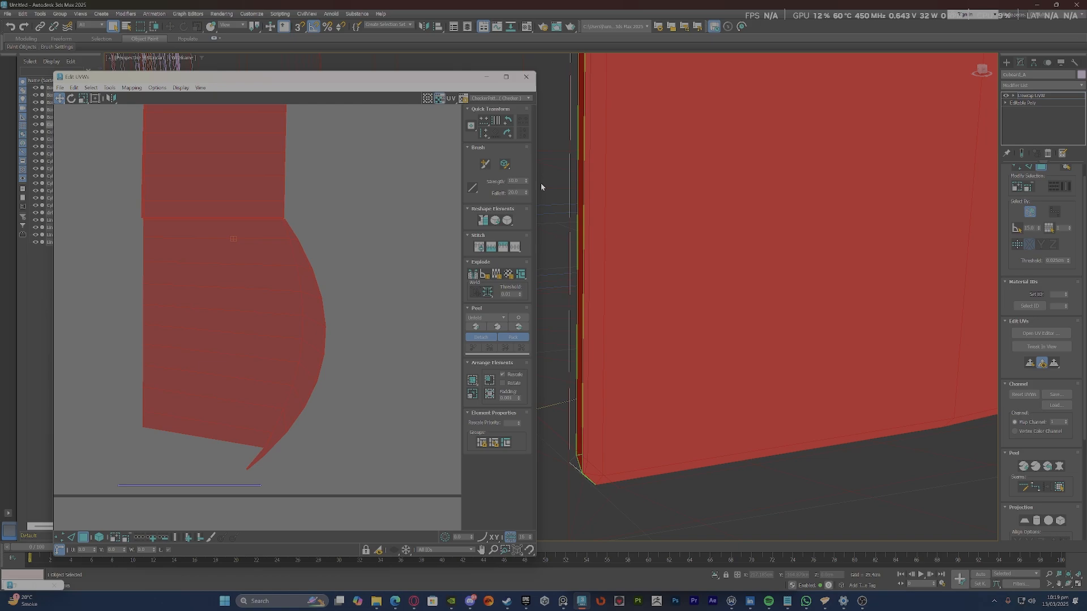
click(507, 221)
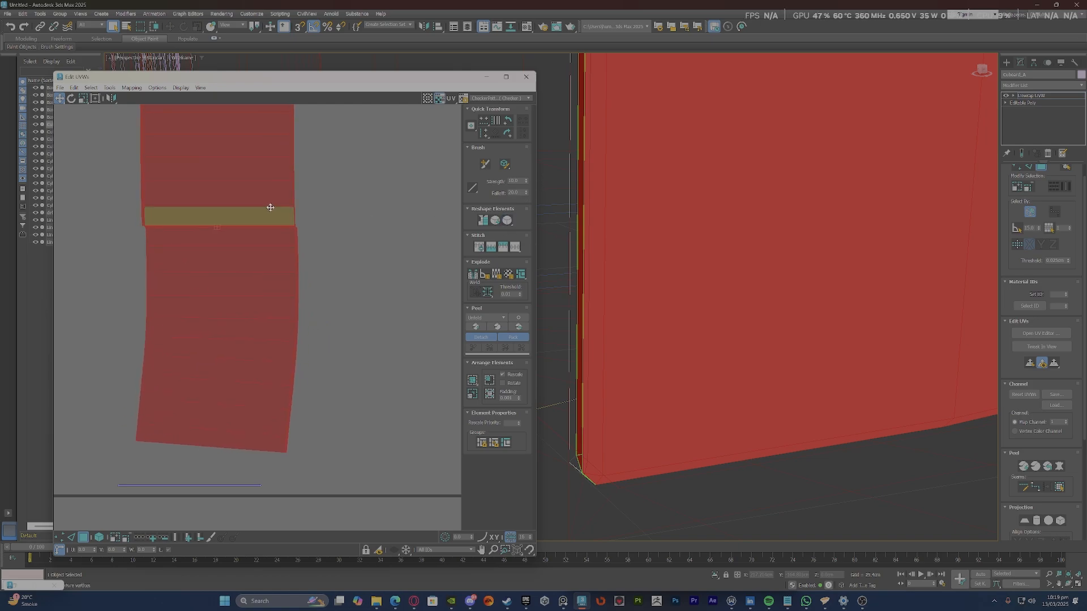
scroll(291, 238, up, 3)
click(291, 237)
scroll(315, 238, down, 5)
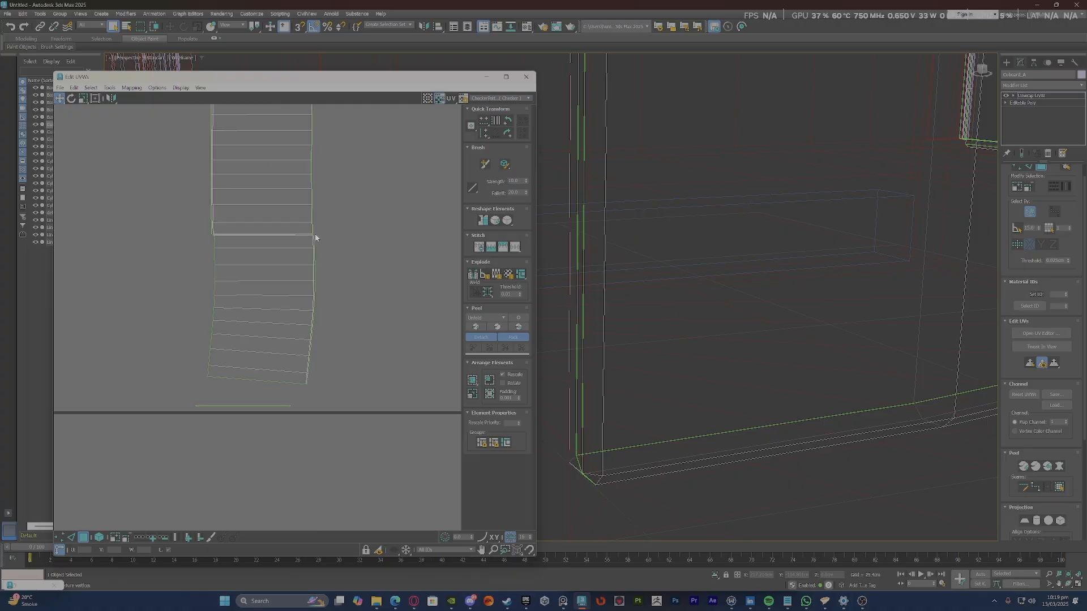
Select the separate thin strip below the shell and stitch its edge to the lower panel's bottom border.
middle_drag(315, 235, 352, 180)
key(3)
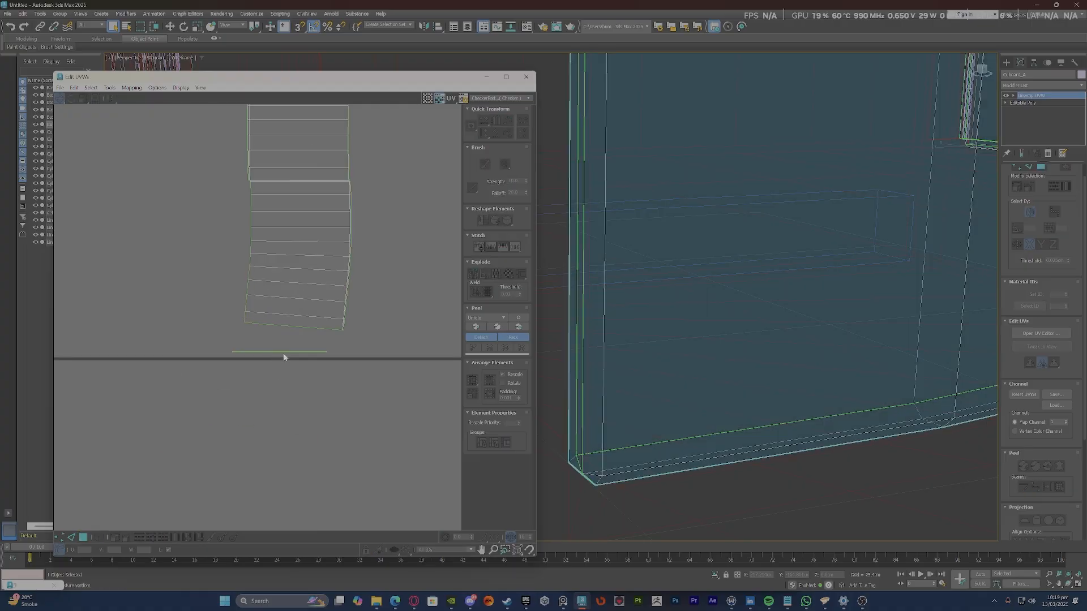
scroll(284, 357, down, 5)
scroll(303, 356, up, 5)
key(3)
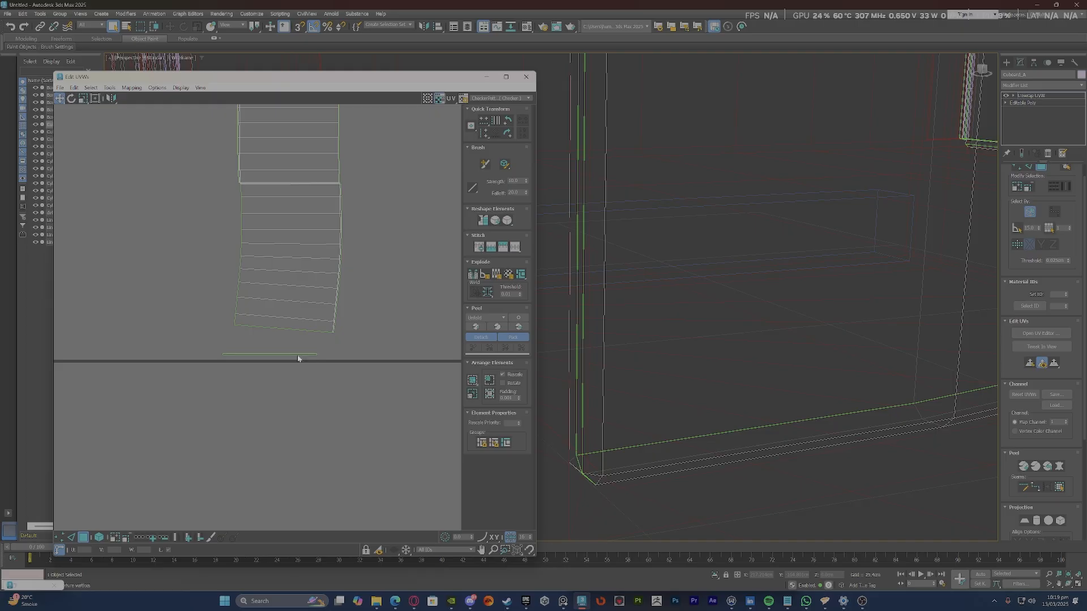
click(294, 354)
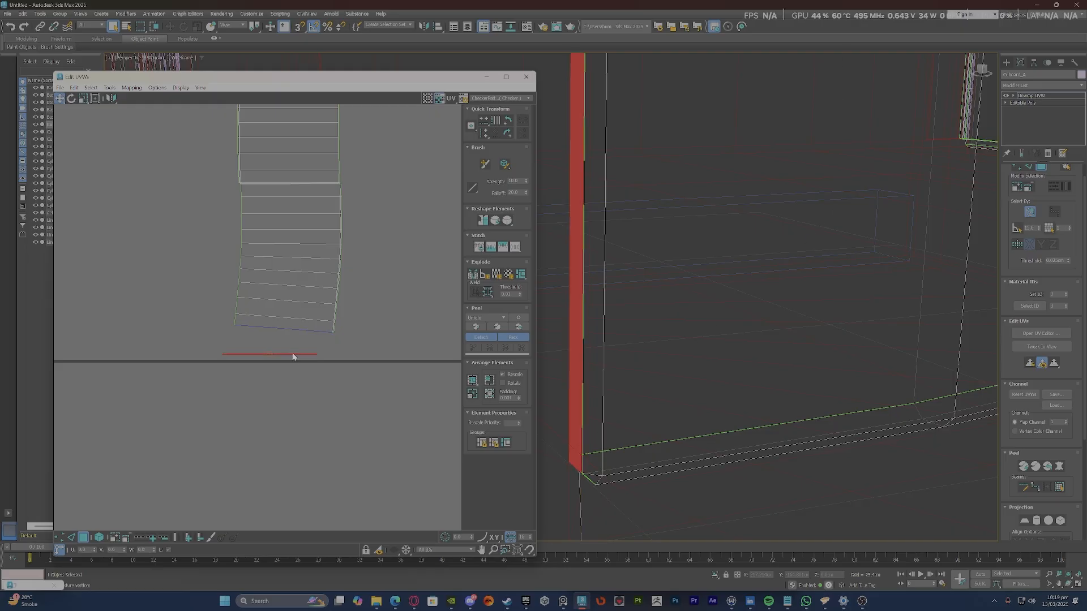
scroll(281, 336, up, 3)
key(2)
right_click(275, 323)
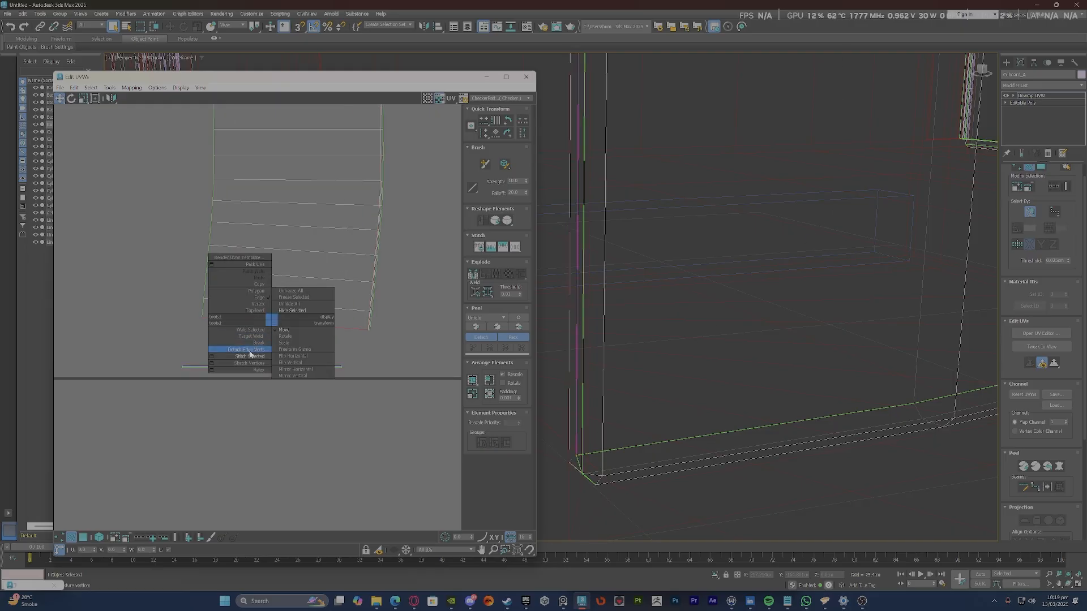
click(247, 350)
Stitch the short open edges at the shell's lower right corner.
scroll(375, 337, up, 3)
scroll(331, 340, up, 3)
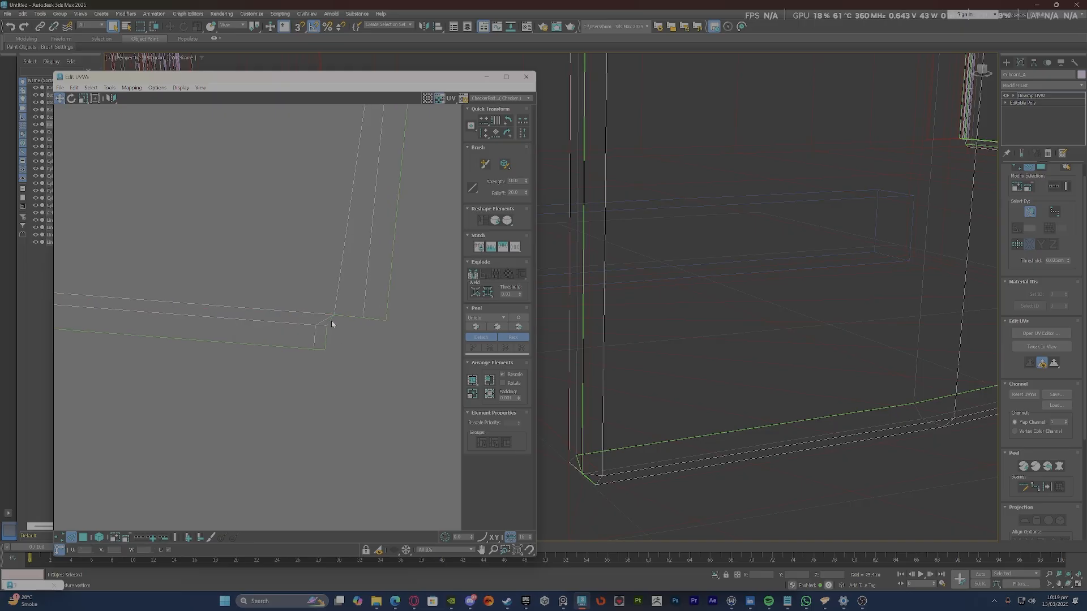
right_click(330, 322)
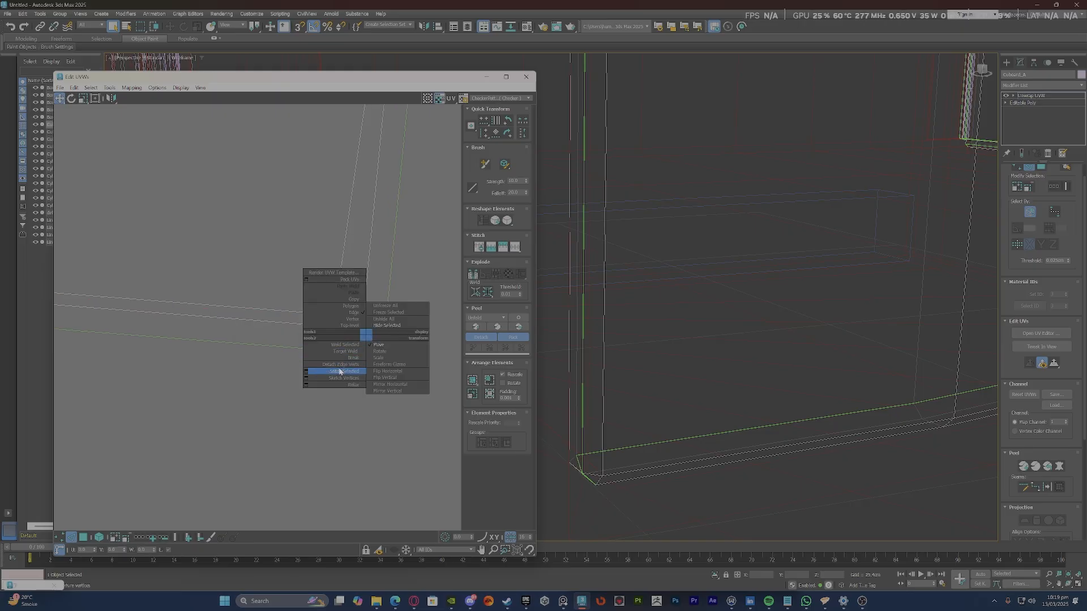
click(335, 349)
right_click(334, 338)
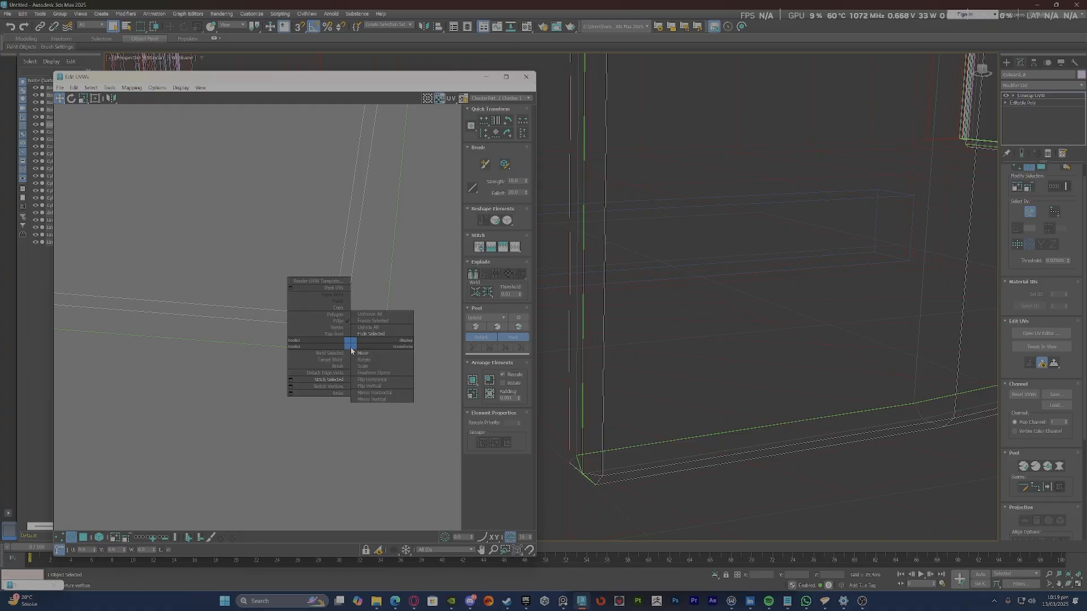
click(326, 388)
scroll(391, 374, down, 4)
scroll(317, 362, down, 3)
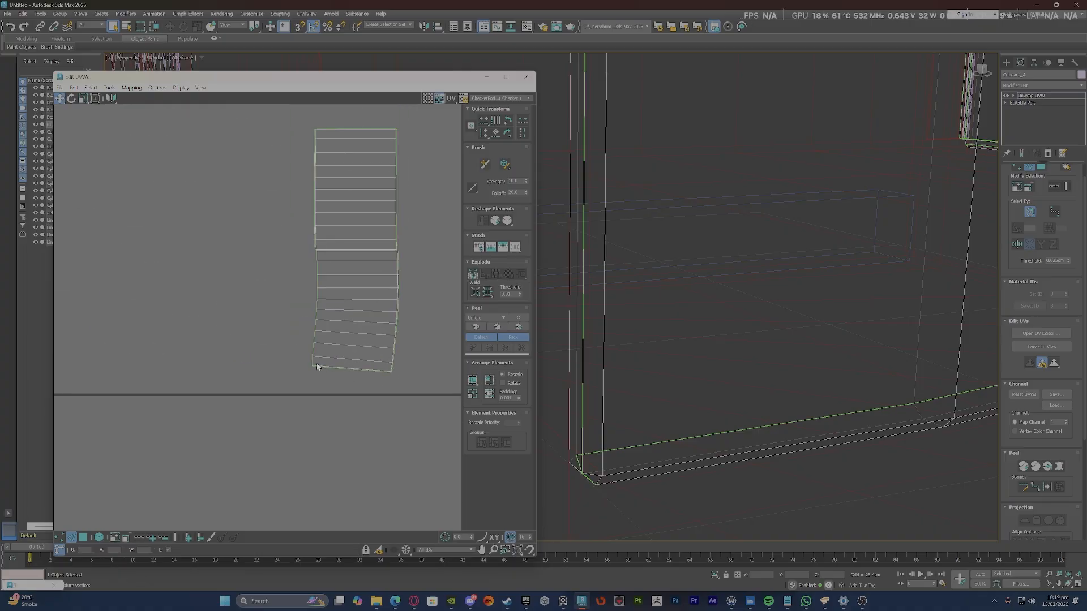
Stitch the short open edge at the shell's lower left corner.
scroll(300, 378, up, 10)
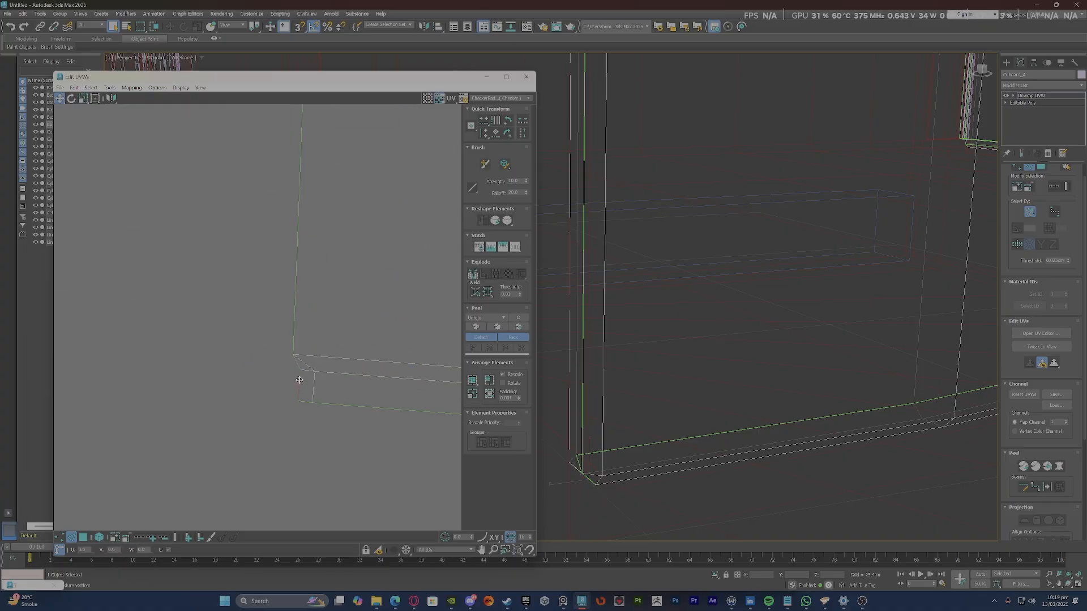
right_click(290, 380)
click(261, 414)
Select all polygons of the layout and relax them to even out the newly stitched bottom strip, then clear the selection.
key(3)
key(ctrl+a)
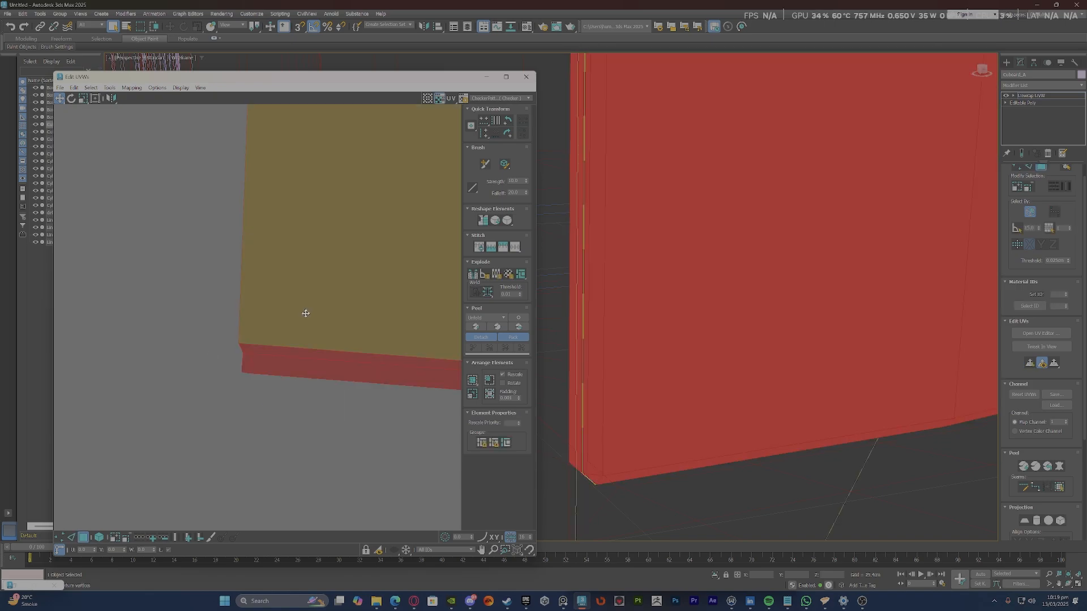
click(506, 221)
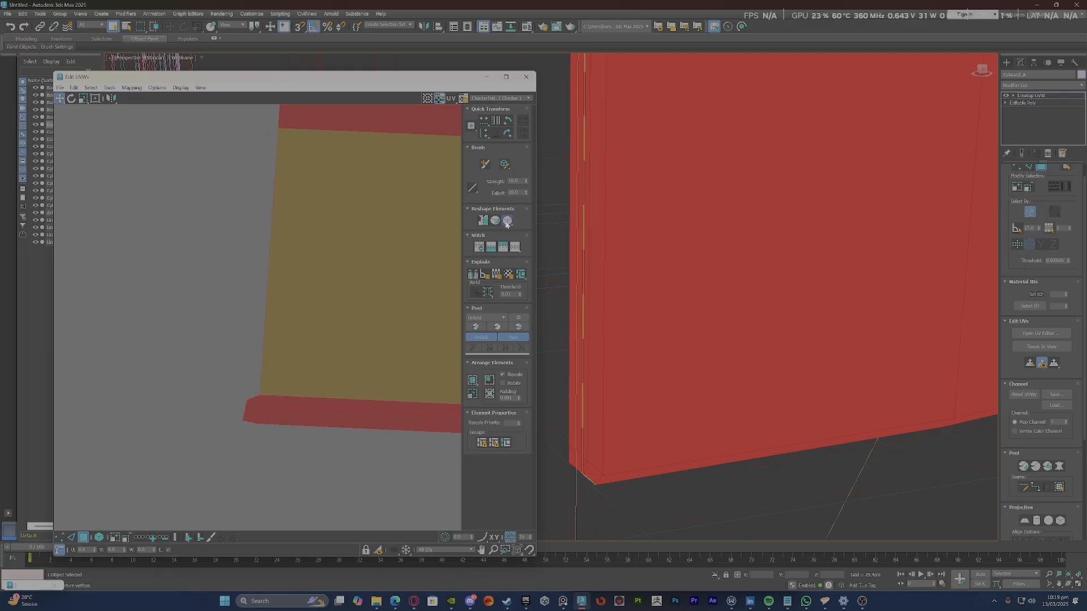
click(115, 300)
scroll(201, 317, down, 5)
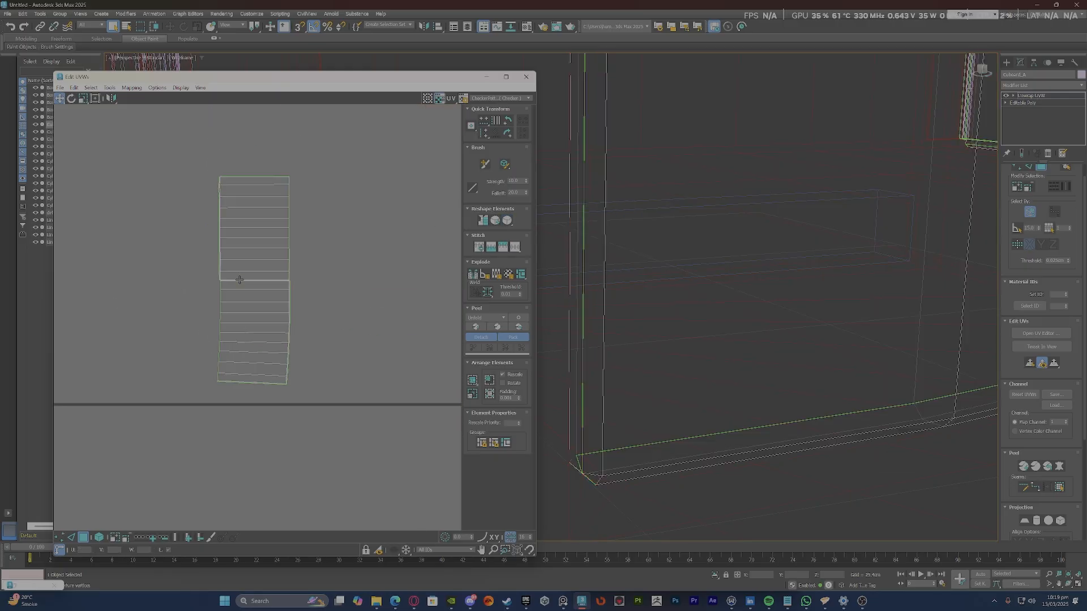
Stitch the inner end edge of the left rim strip to the adjoining corner edge at the shell's middle joint.
scroll(214, 291, up, 6)
key(2)
scroll(138, 356, up, 3)
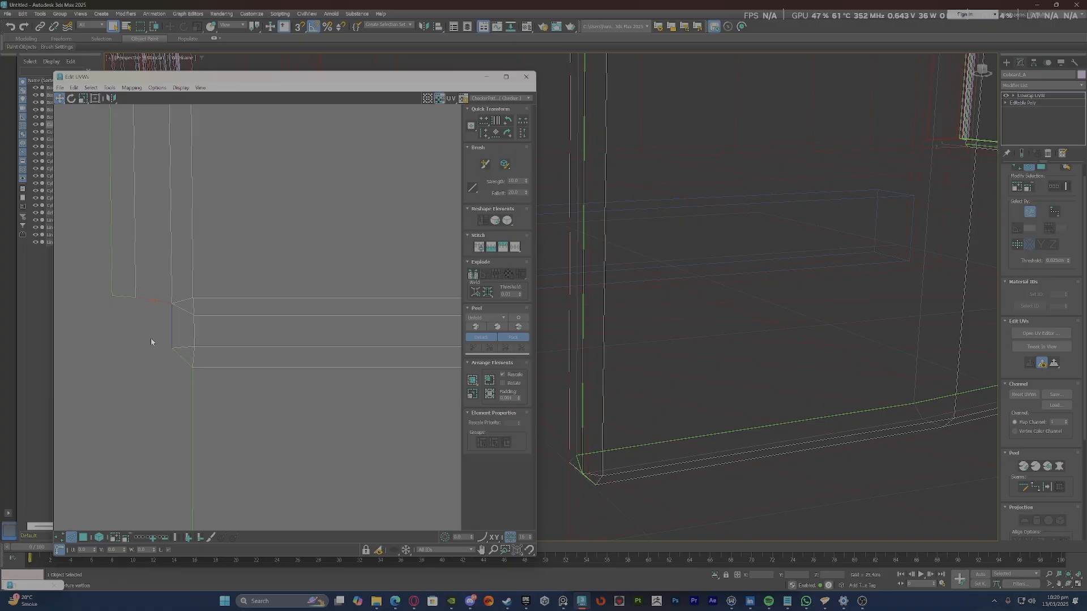
right_click(150, 341)
click(141, 371)
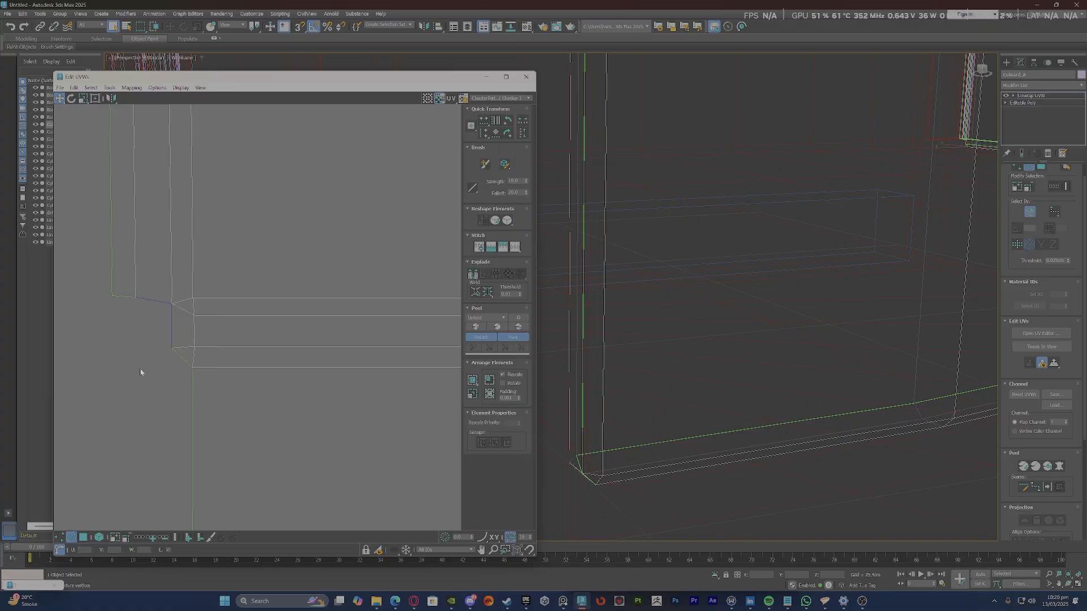
right_click(150, 314)
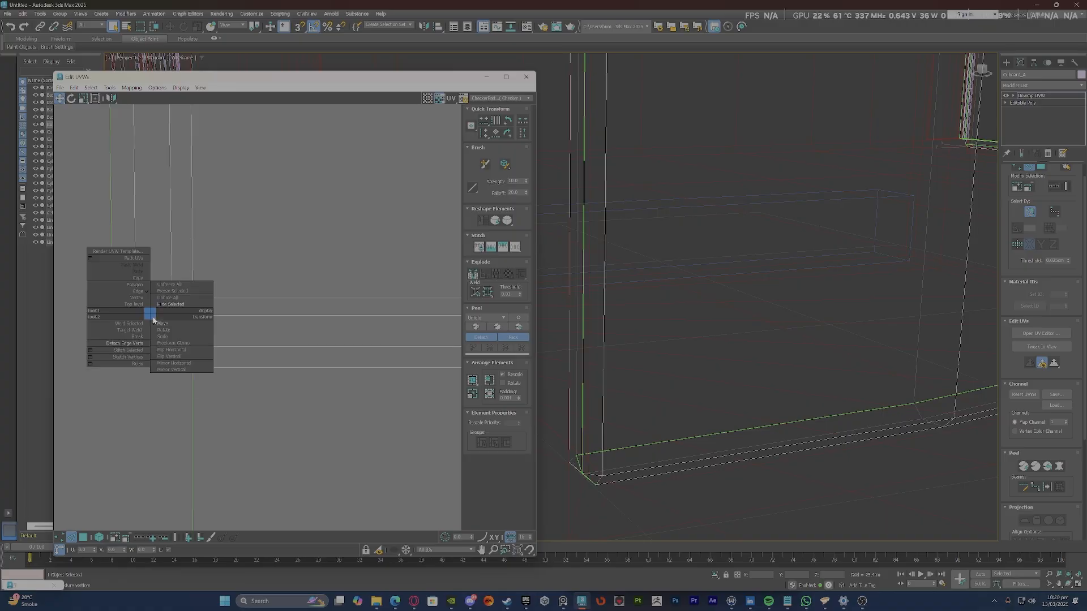
click(131, 352)
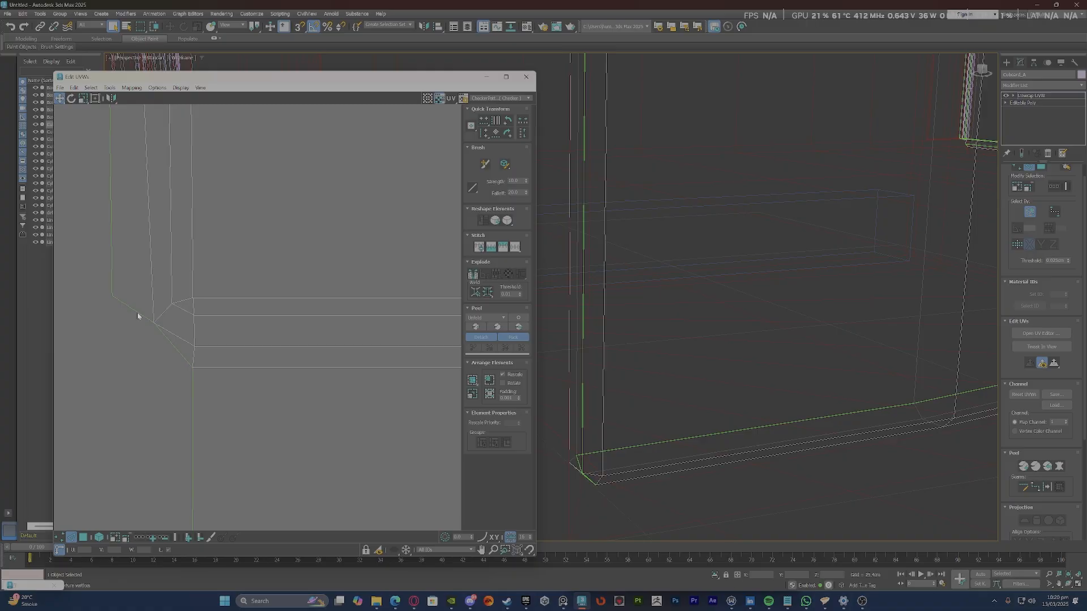
Try stitching the left rim strip's remaining outer end edge at the middle joint and relaxing the whole shell.
right_click(137, 312)
click(114, 356)
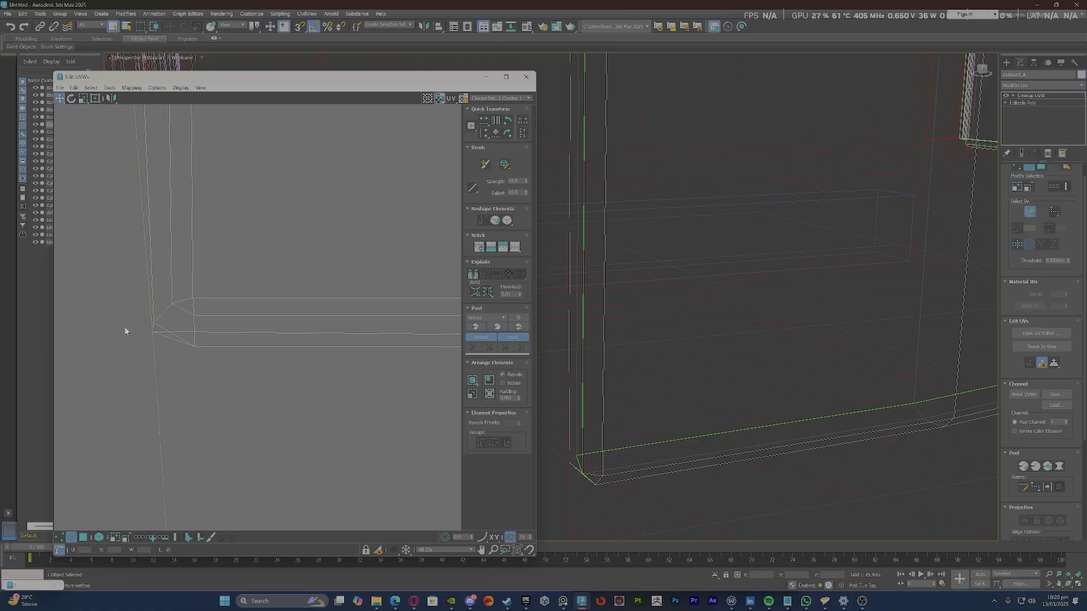
key(3)
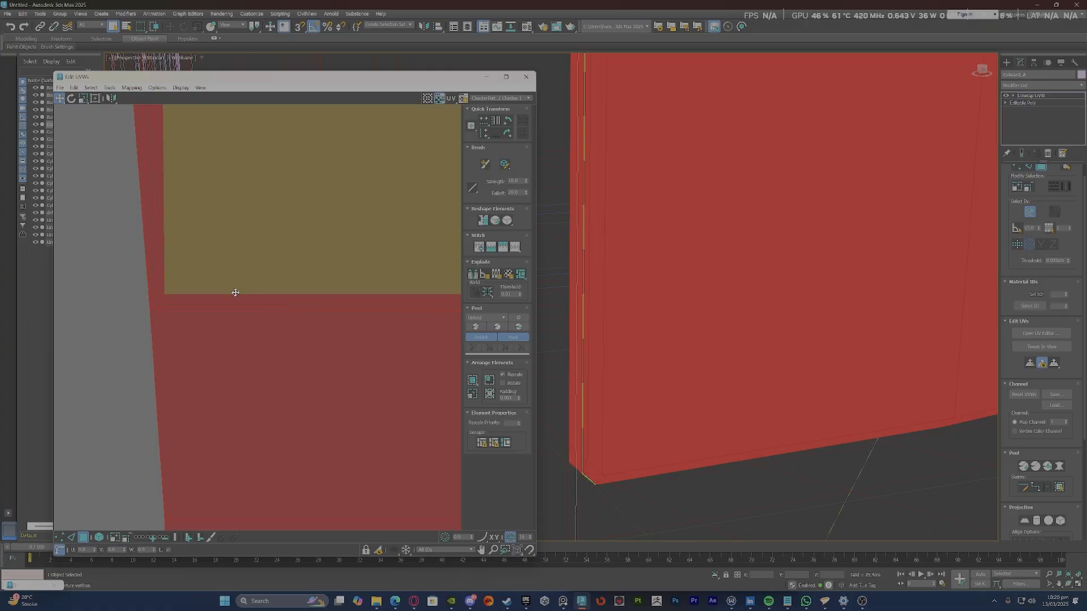
click(510, 222)
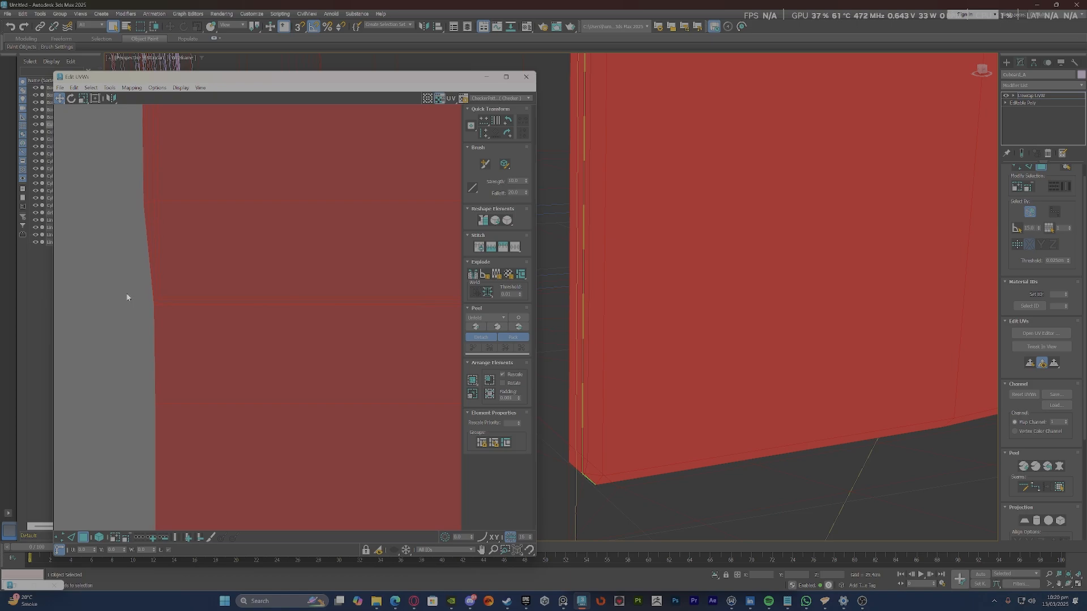
Undo the last relax of the shell and the corner stitch made before it.
key(ctrl+z)
key(ctrl+z)
key(ctrl+z)
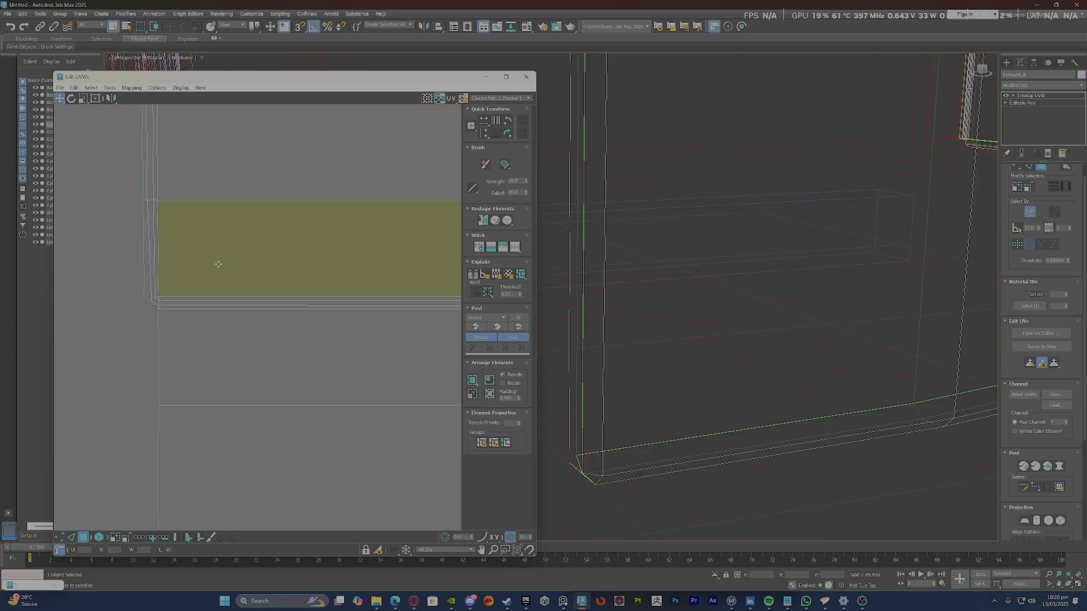
Select all polygons of the curved door's UV shell and relax them three times, clearing the selection when done.
double_click(376, 240)
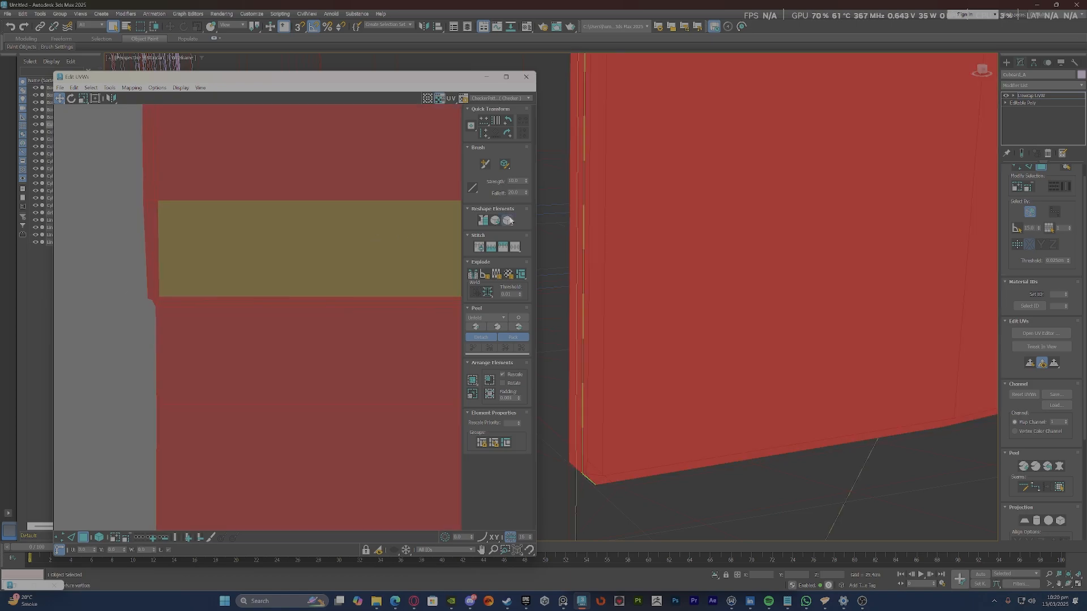
click(510, 220)
click(510, 220)
click(510, 220)
scroll(331, 319, down, 2)
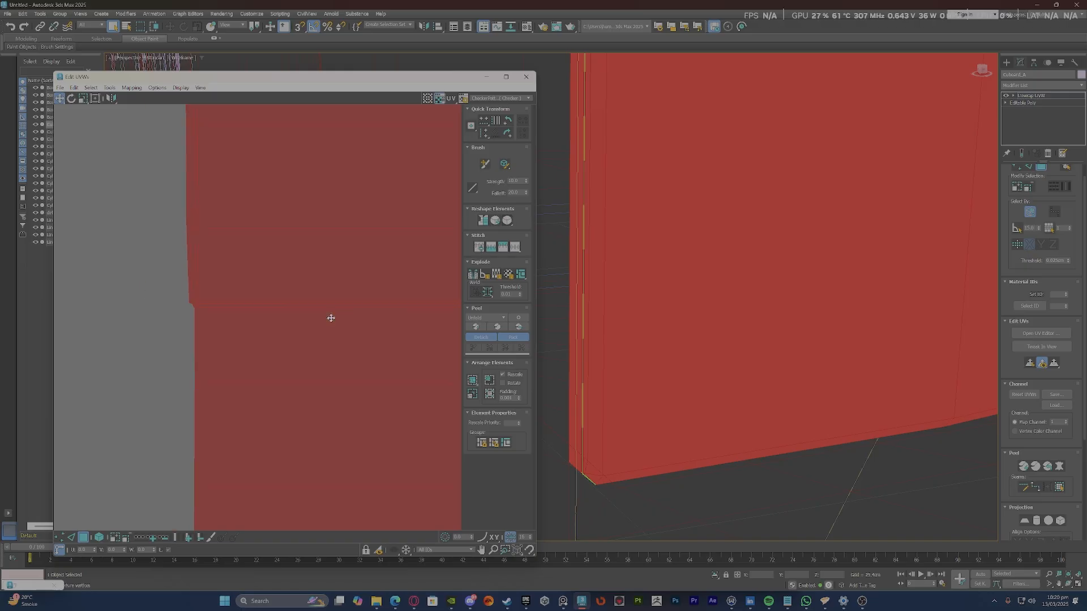
scroll(331, 318, down, 2)
scroll(389, 267, down, 2)
click(387, 262)
Select all UV shells of the curved door, pack them into the UV tile and clear the selection.
middle_drag(377, 275, 264, 258)
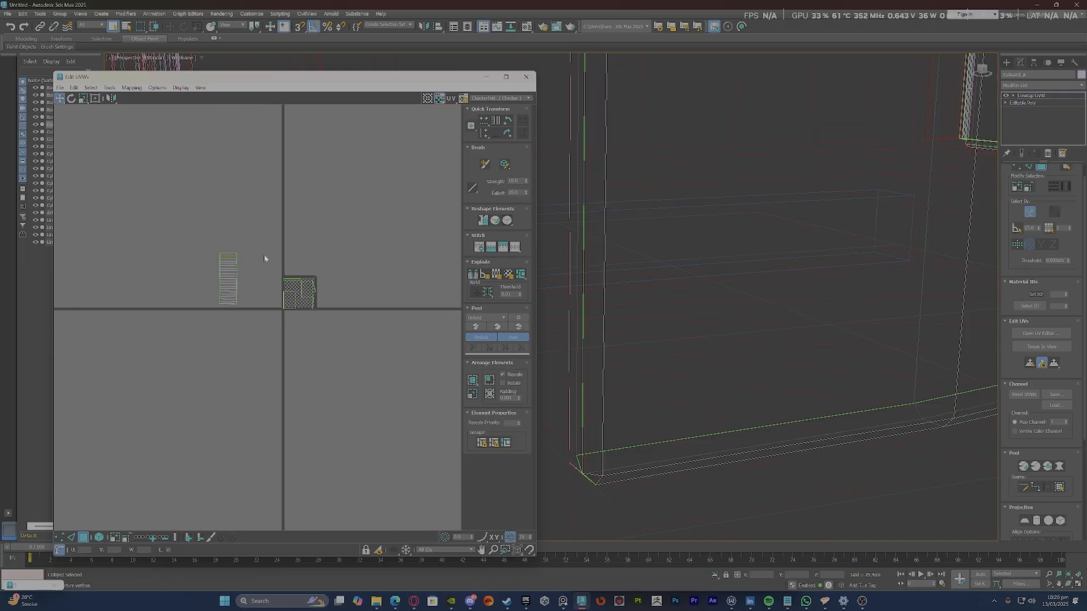
scroll(301, 294, up, 5)
click(324, 266)
click(374, 210)
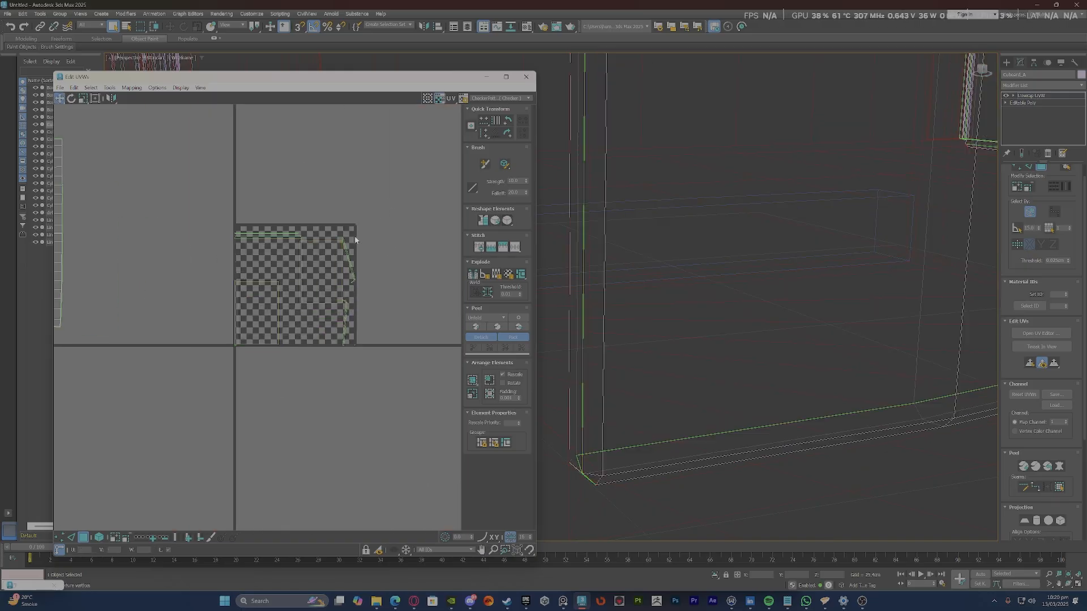
click(330, 271)
scroll(343, 271, down, 7)
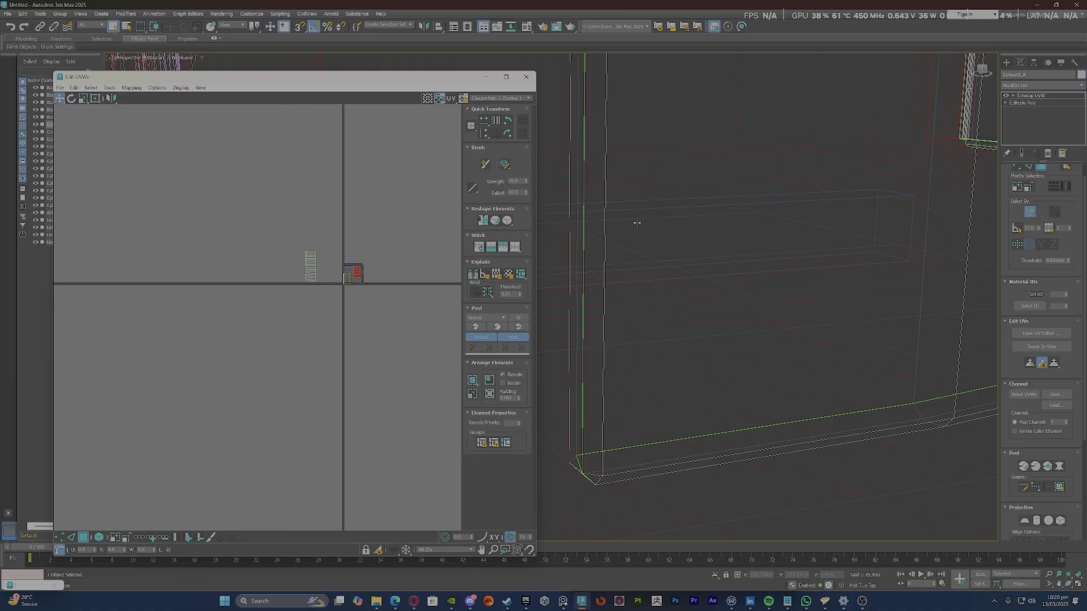
scroll(860, 162, down, 3)
scroll(397, 252, up, 5)
drag(144, 411, 393, 313)
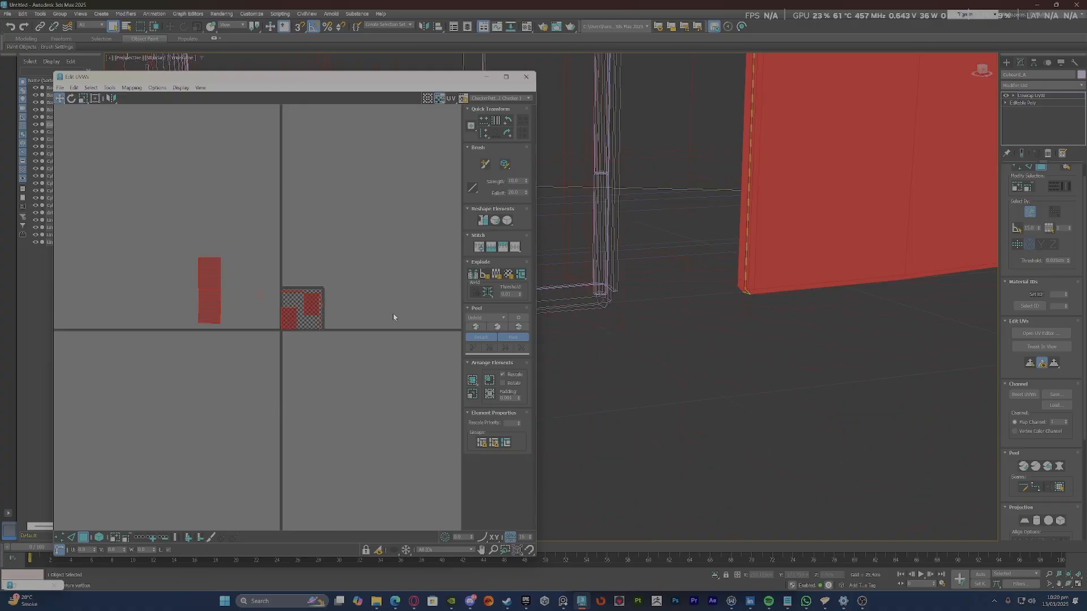
click(473, 380)
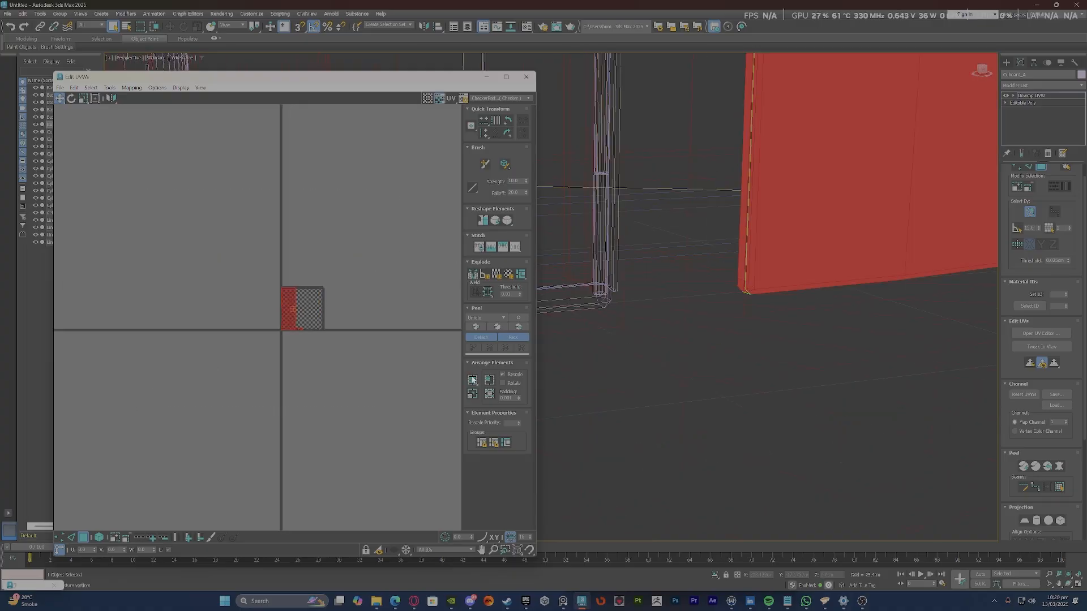
scroll(306, 322, up, 6)
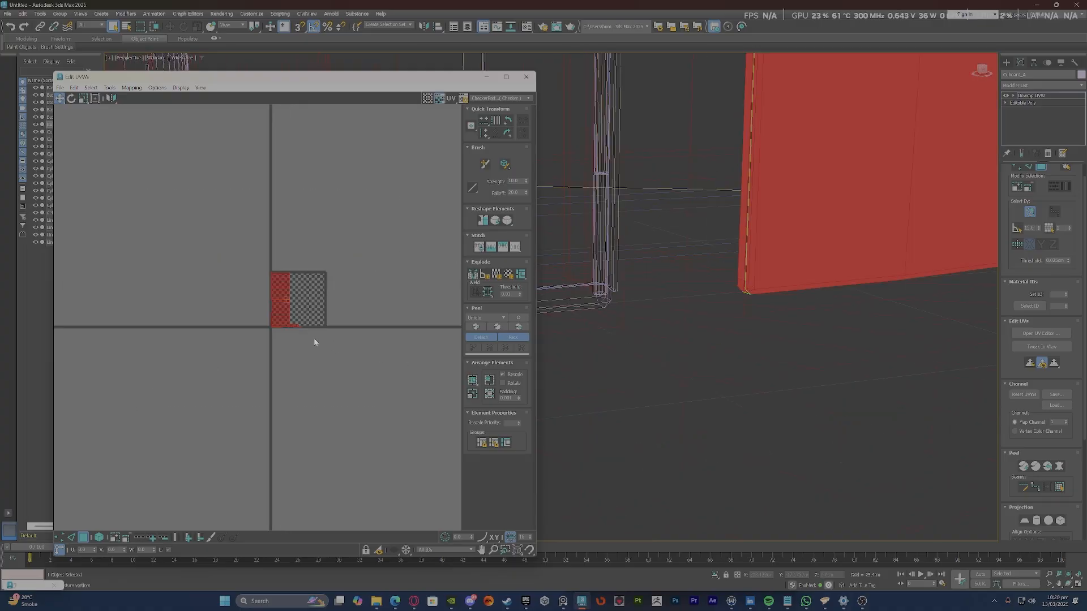
click(289, 300)
scroll(287, 304, down, 3)
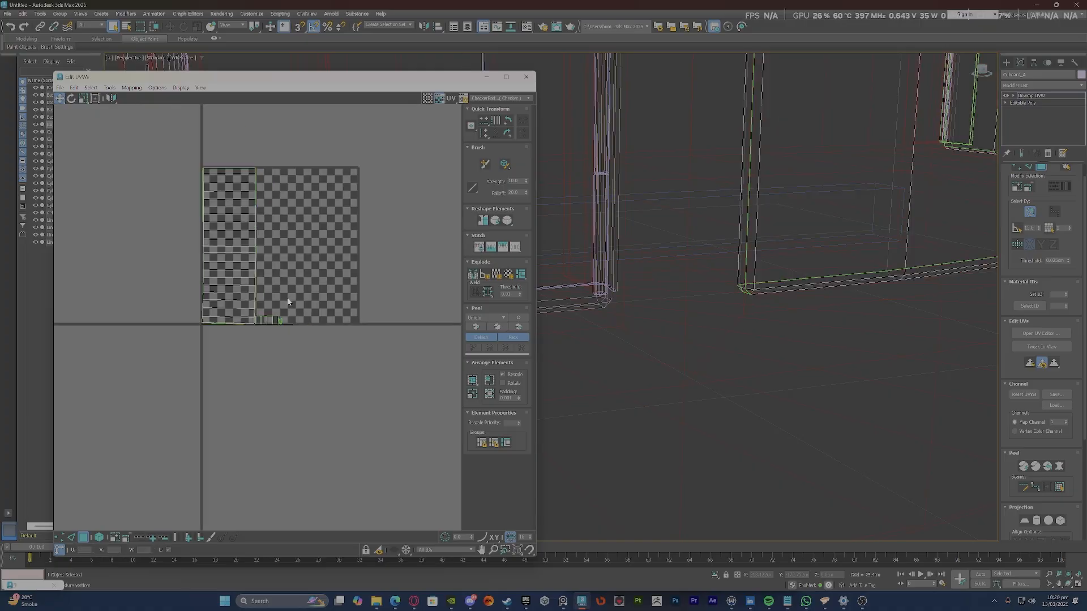
Close the UV editor and leave sub-object editing on the curved door's Unwrap UVW modifier.
click(527, 77)
scroll(250, 236, down, 4)
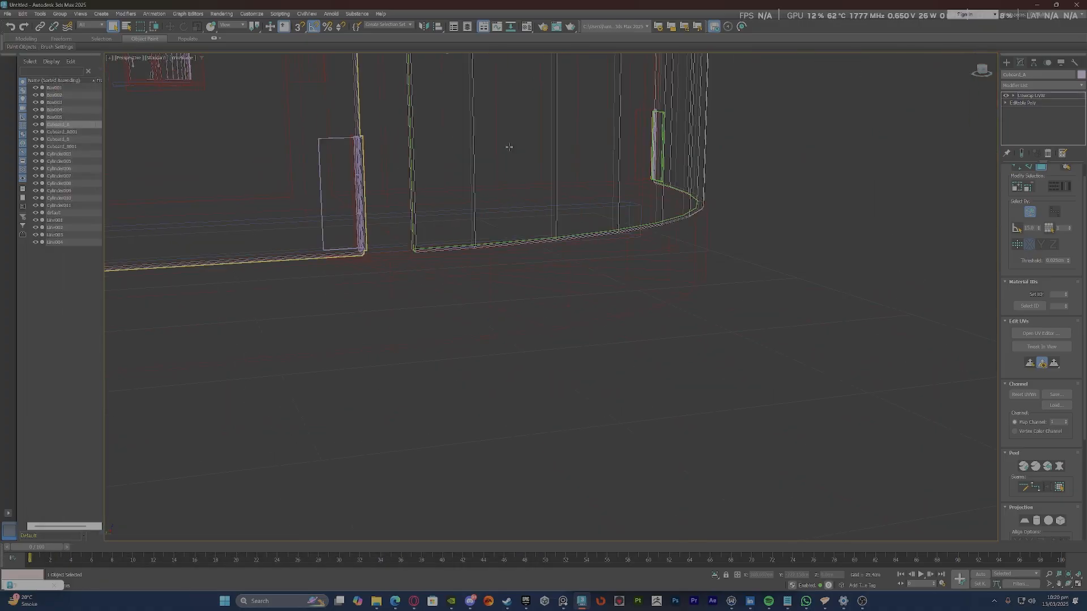
scroll(434, 318, down, 5)
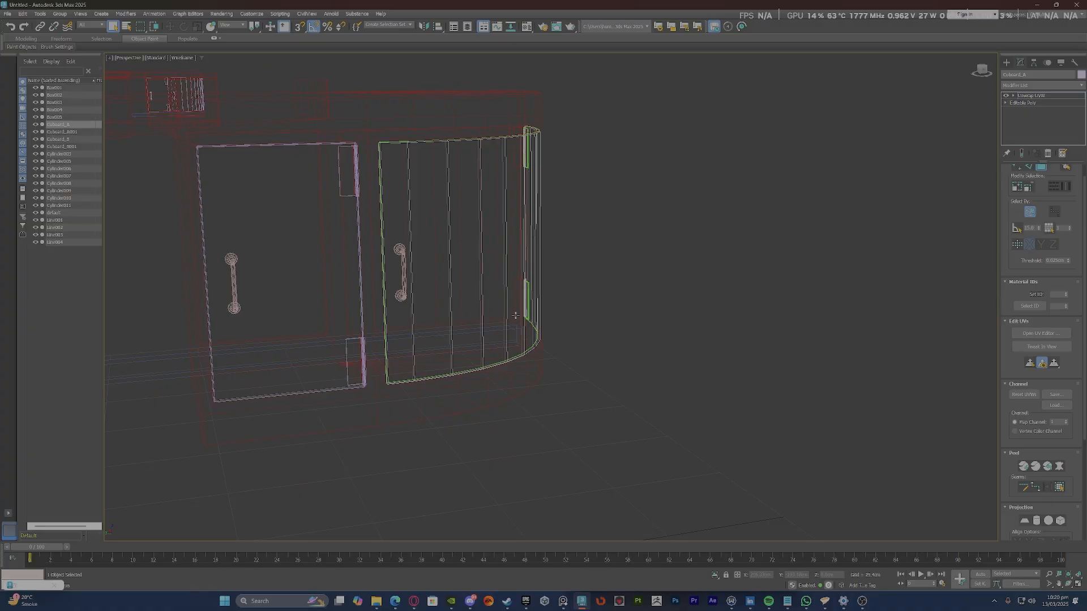
scroll(515, 316, up, 3)
scroll(538, 243, down, 3)
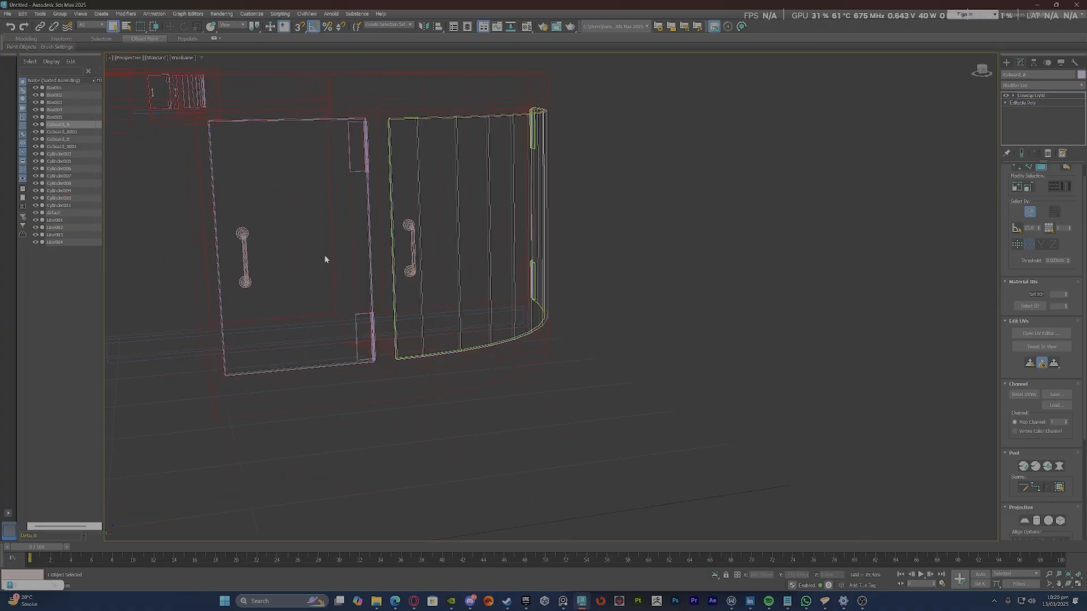
click(1028, 97)
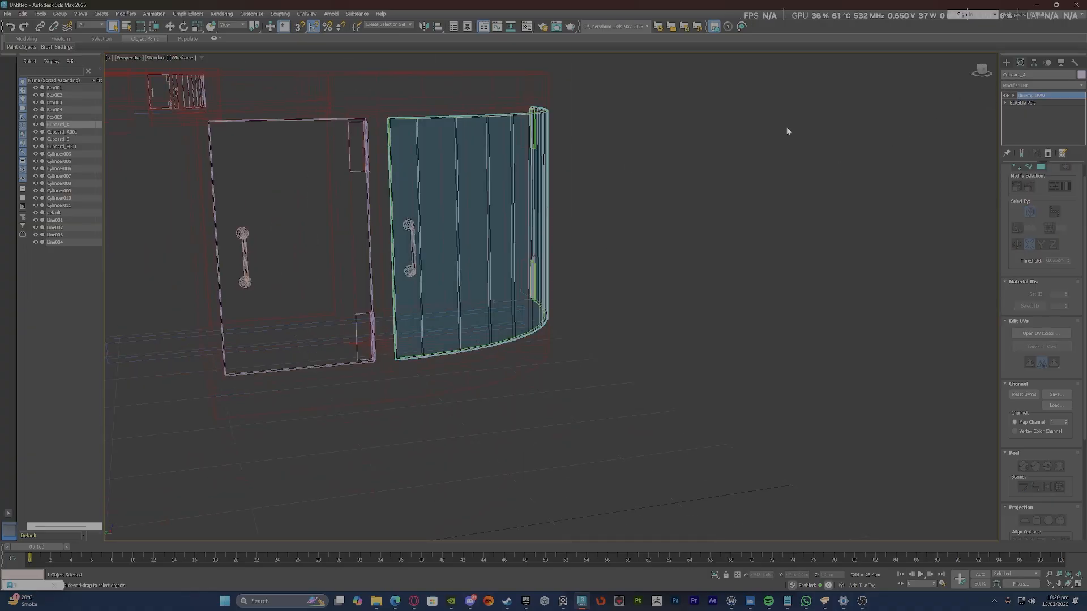
Select the flat cabinet door, add an Unwrap UVW modifier to it and open its UV editor.
click(334, 242)
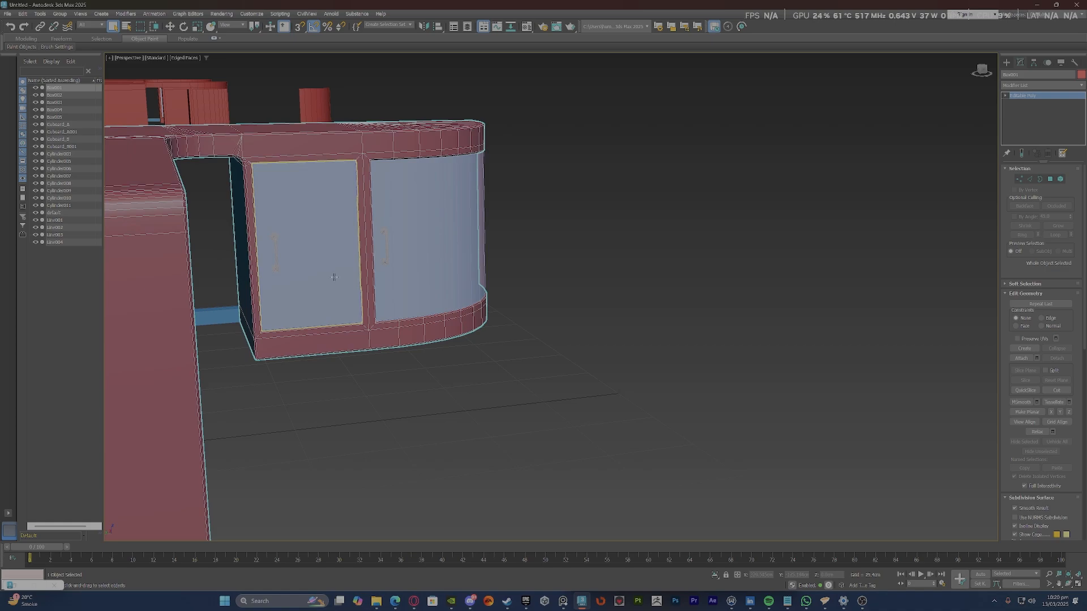
click(1013, 85)
text(un)
click(1021, 105)
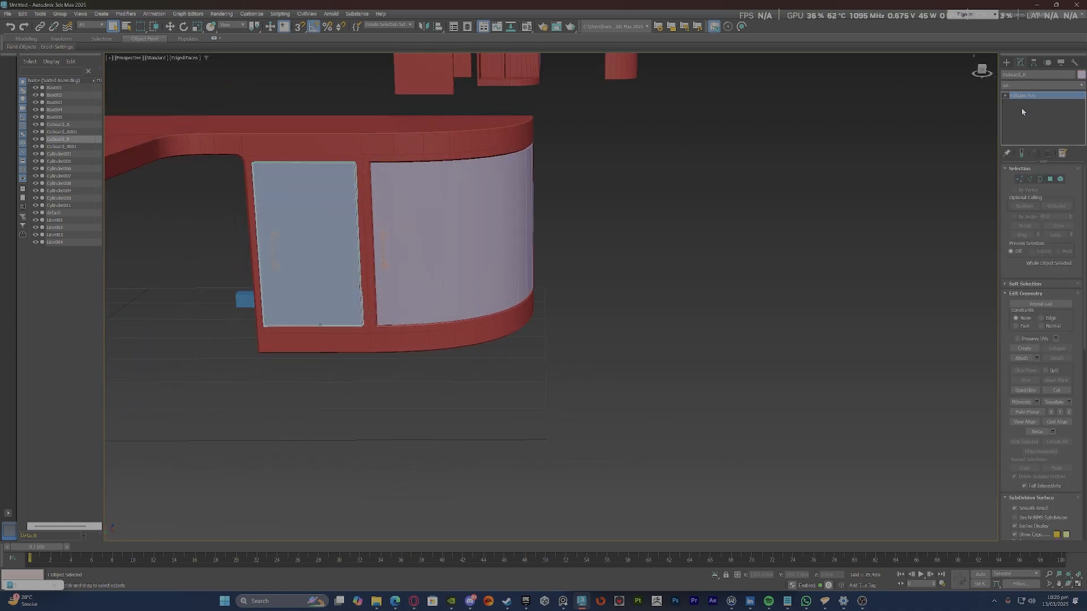
click(1034, 333)
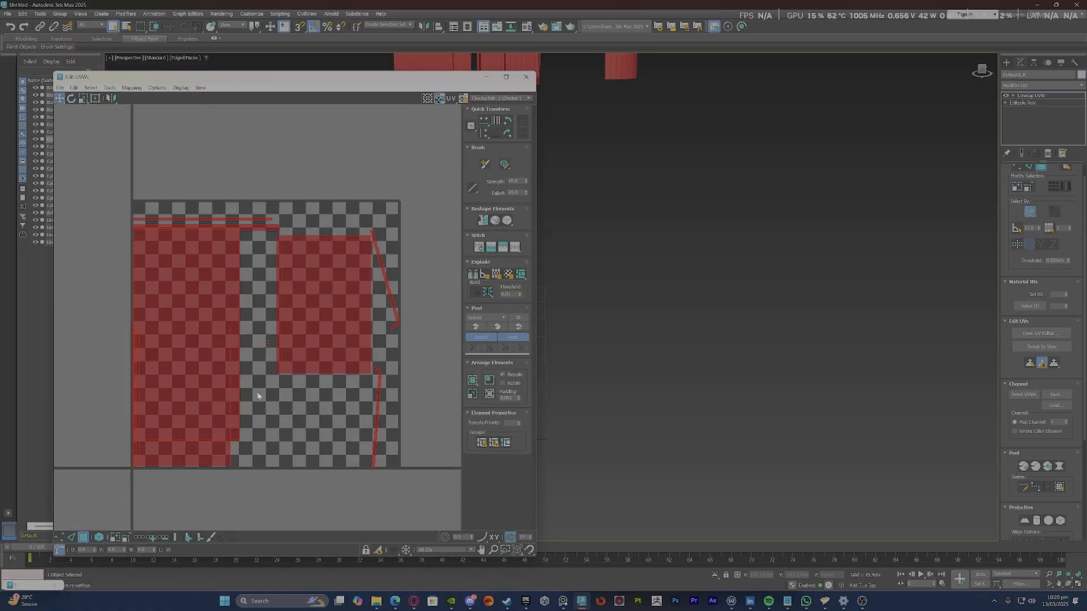
Select the flat door's panel polygons and move their UVs out of the UV tile onto empty space.
scroll(606, 283, up, 8)
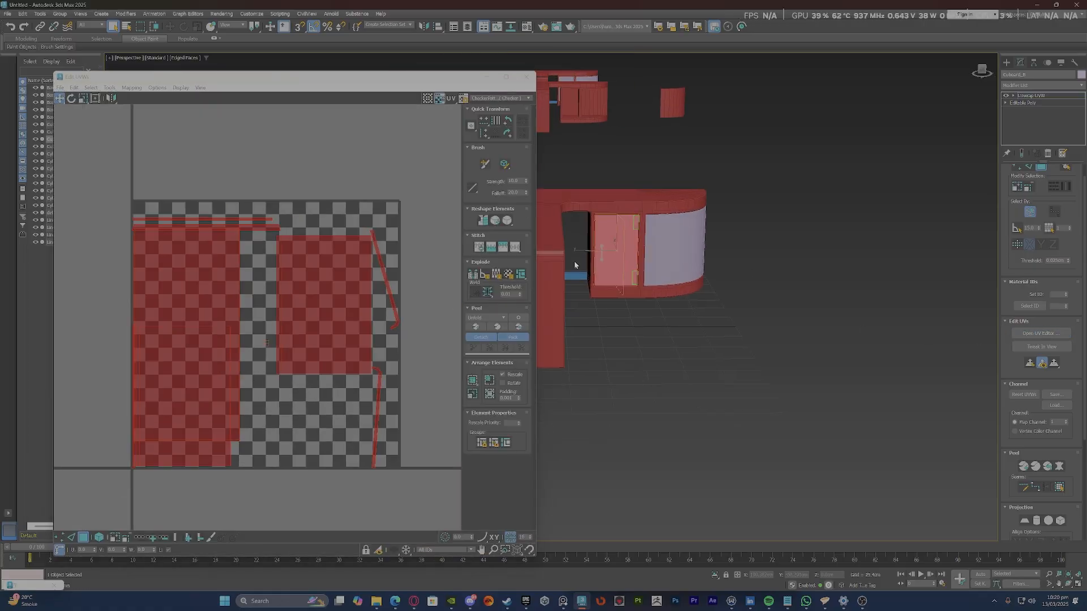
click(650, 265)
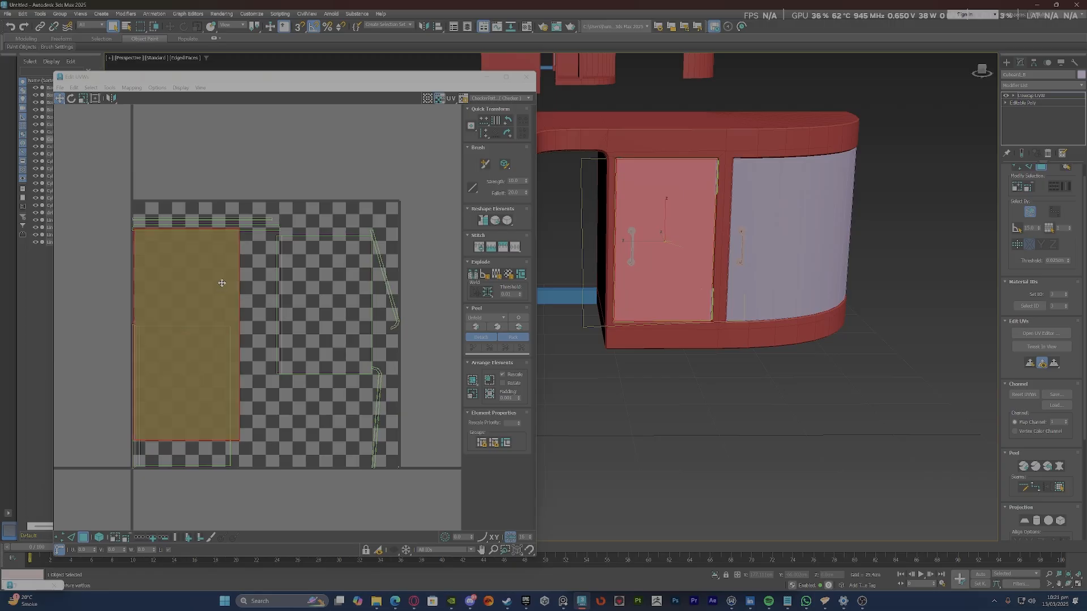
drag(221, 283, 104, 278)
scroll(690, 269, up, 3)
alt+middle_drag(690, 268, 695, 245)
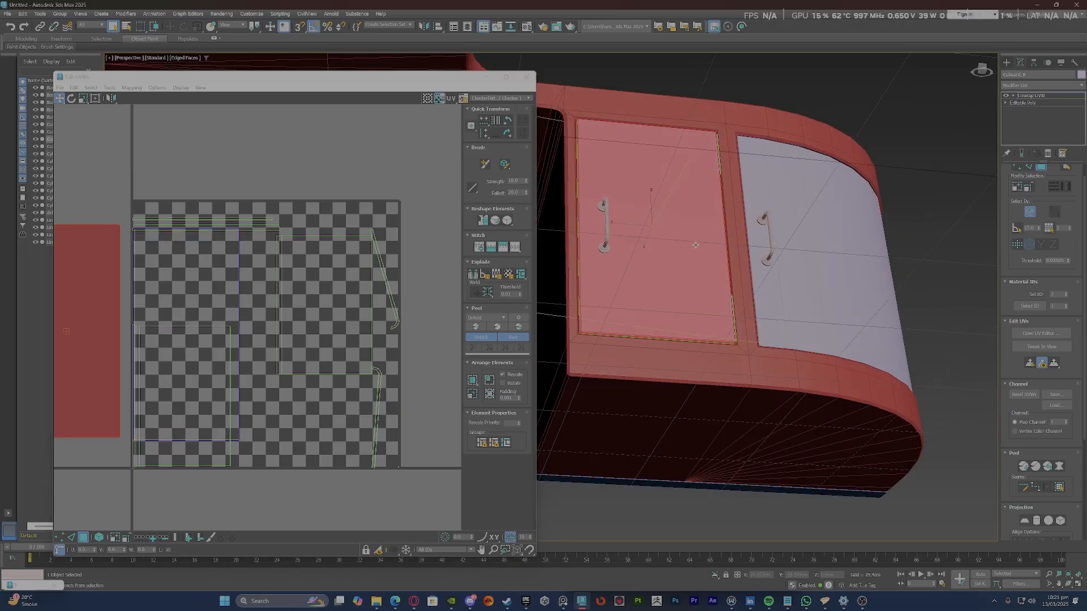
scroll(254, 322, down, 4)
drag(177, 307, 68, 323)
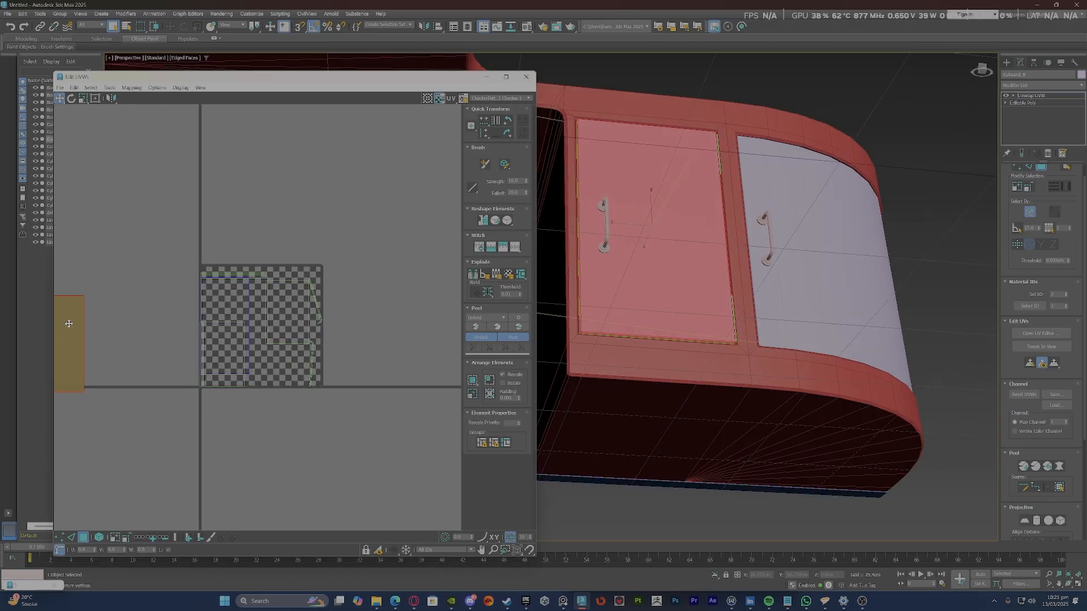
middle_drag(82, 321, 311, 259)
Flatten the selected door polygons by polygon angle and move the resulting shells out of the UV tile.
click(485, 275)
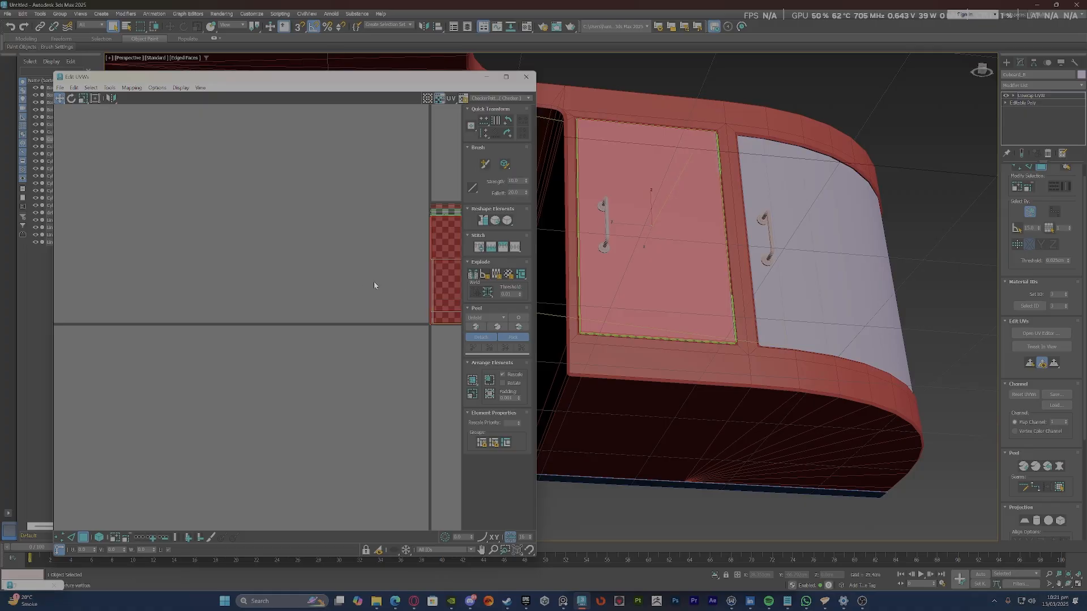
drag(440, 244, 243, 253)
scroll(257, 235, up, 6)
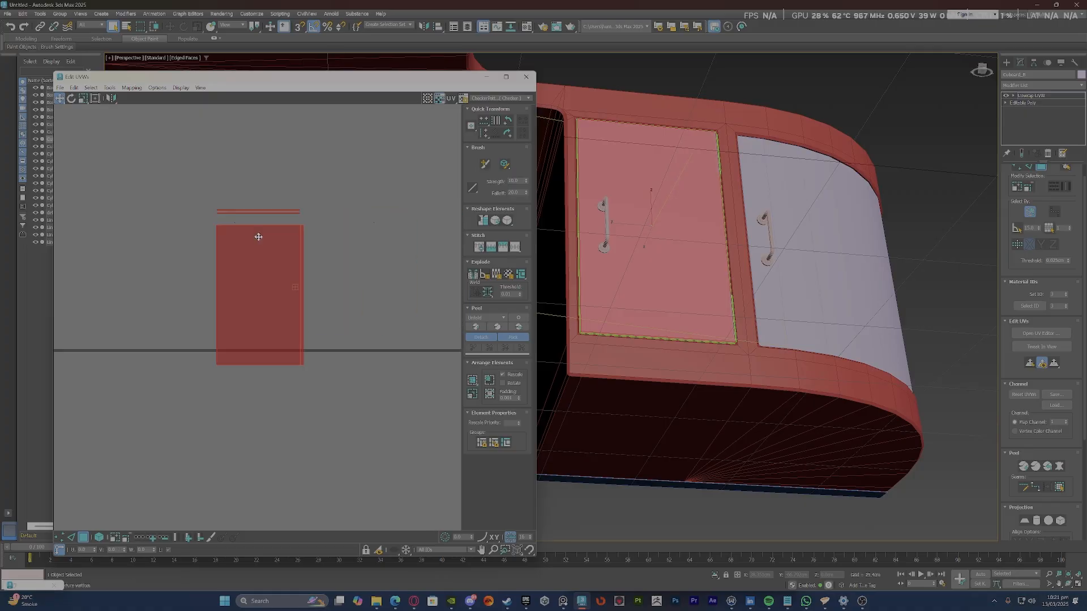
Stitch two rim strips one after the other onto the top edge of the flat door's panel shell.
click(165, 255)
scroll(235, 202, up, 3)
key(2)
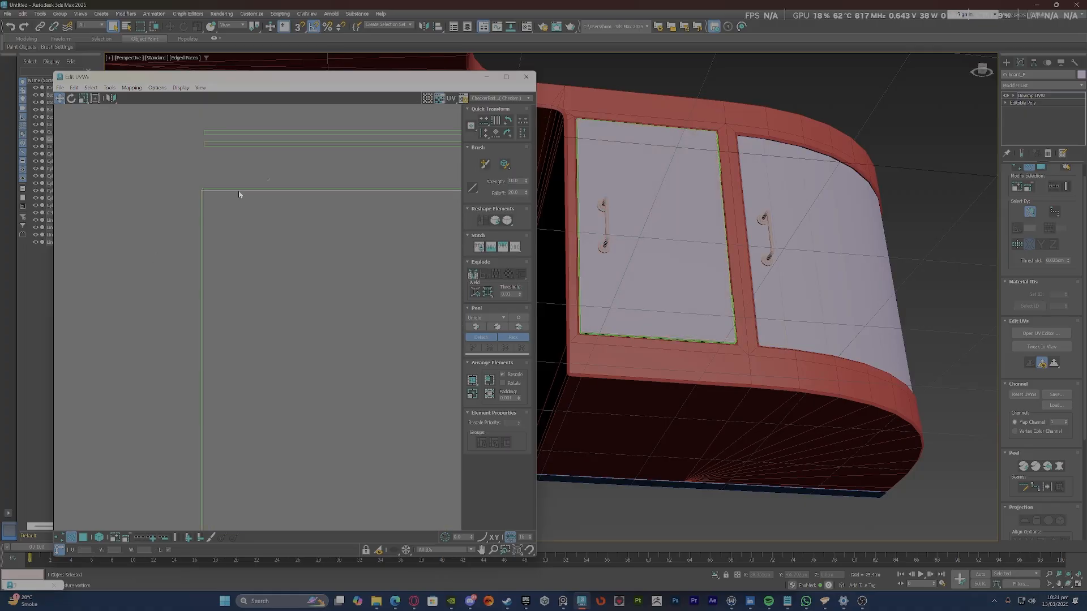
click(232, 189)
right_click(231, 189)
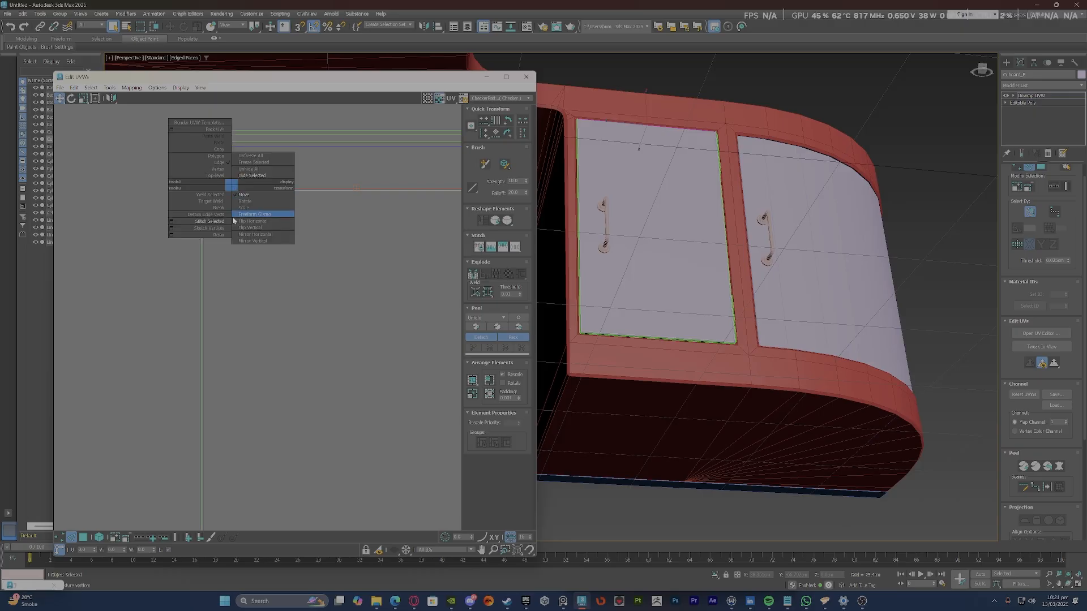
click(225, 224)
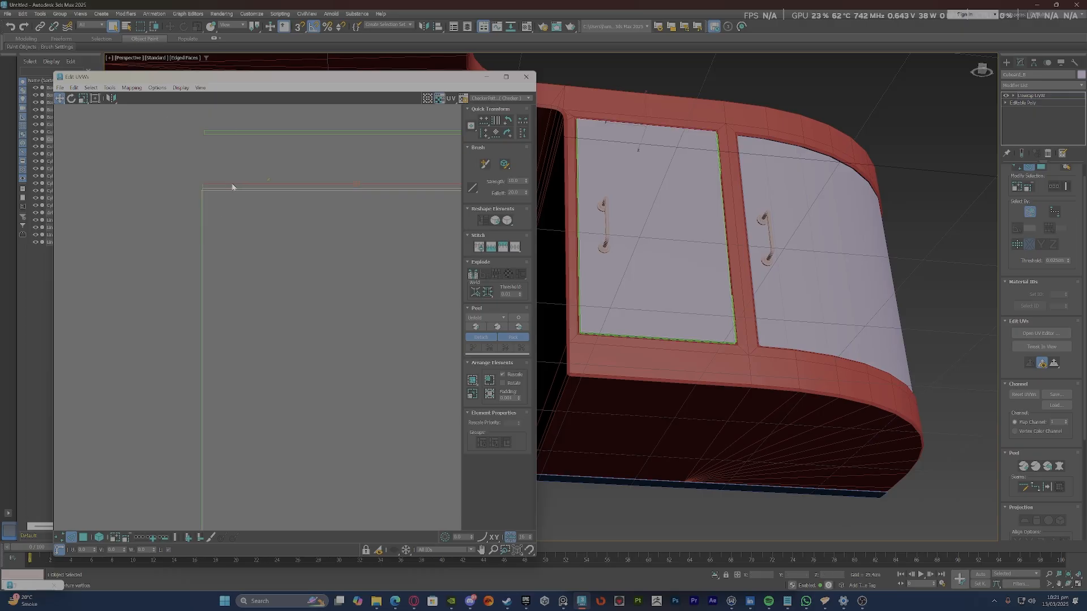
right_click(232, 187)
click(226, 223)
Select the door's front panel in polygon mode and move its UVs away from the other door shells, then deselect.
scroll(224, 218, down, 3)
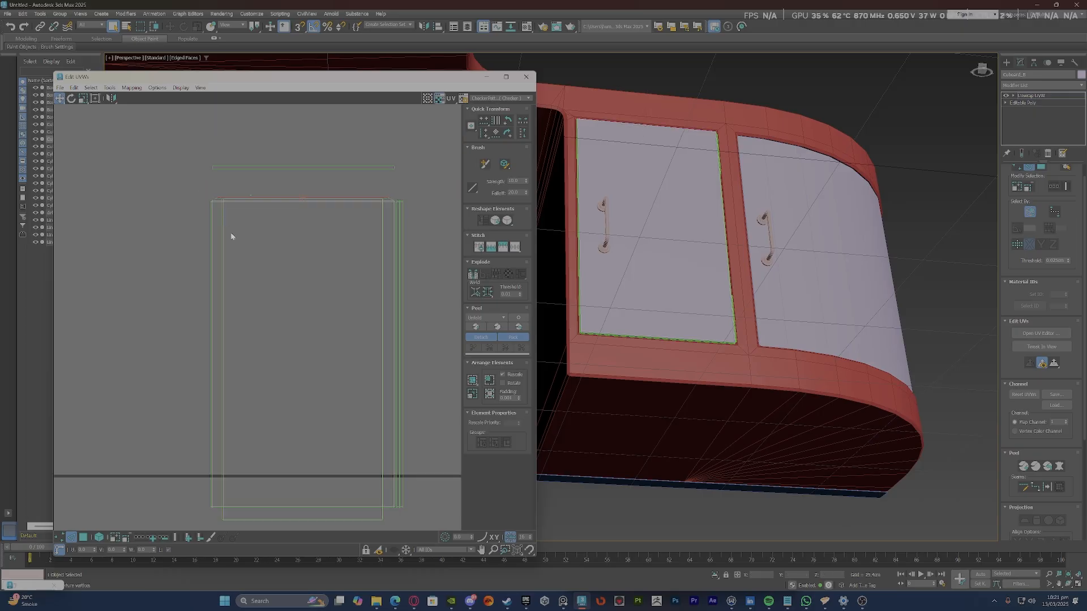
scroll(231, 236, down, 2)
key(4)
click(640, 268)
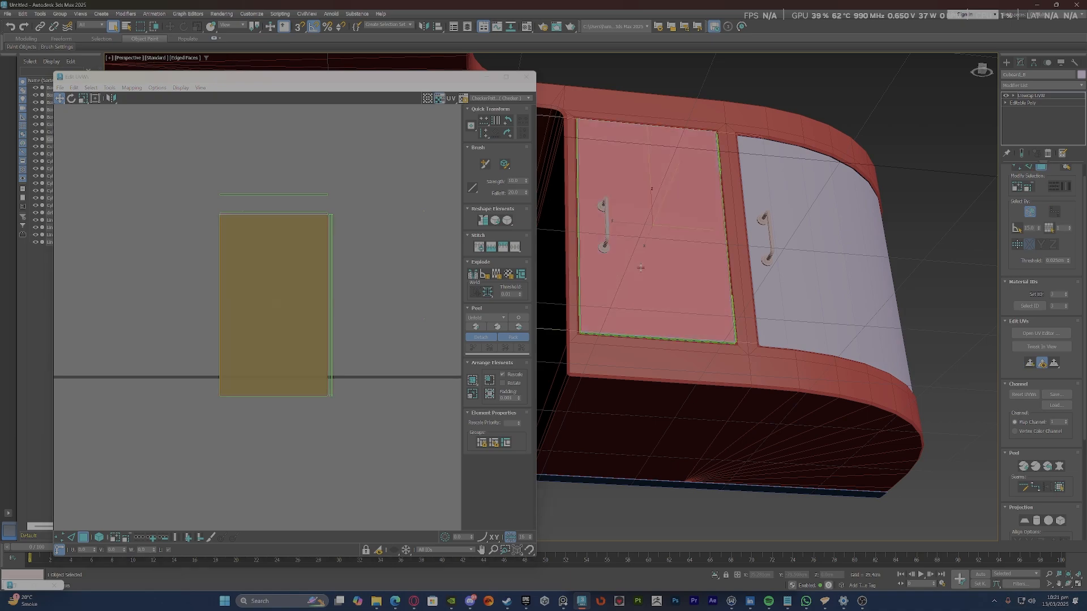
drag(290, 288, 171, 287)
scroll(170, 288, down, 3)
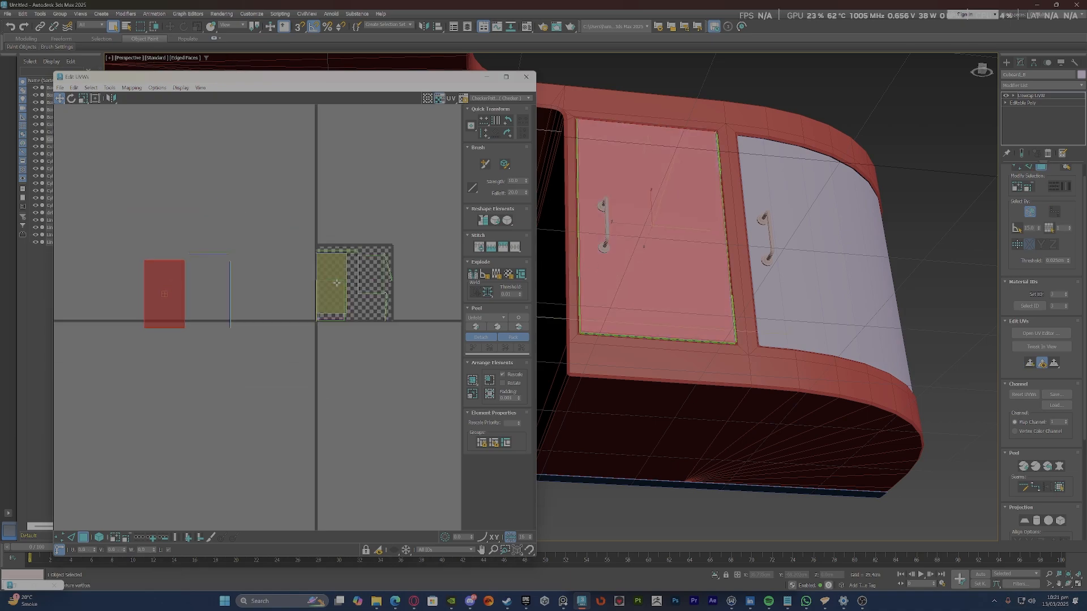
scroll(183, 286, up, 4)
click(204, 253)
Stitch two rim strips in succession onto the right side edge of the separated front panel shell.
scroll(183, 223, up, 2)
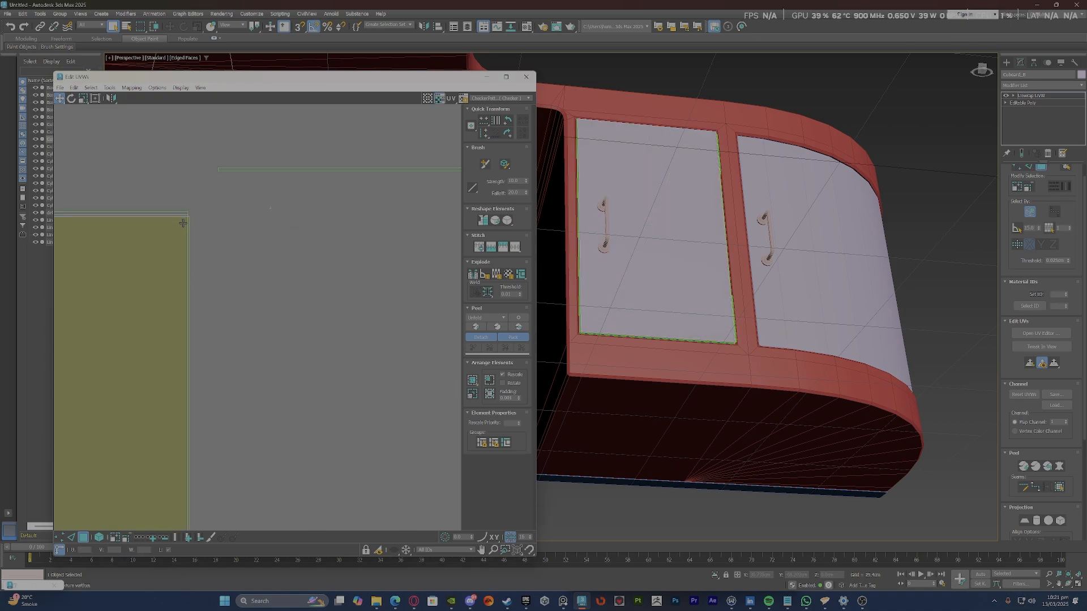
key(2)
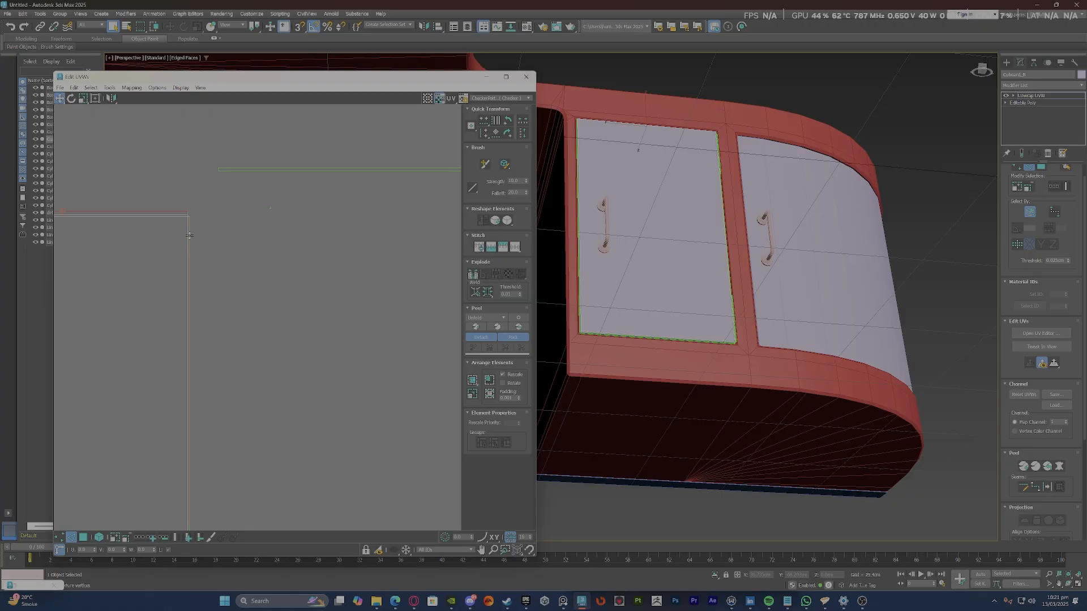
click(190, 236)
right_click(189, 237)
click(180, 269)
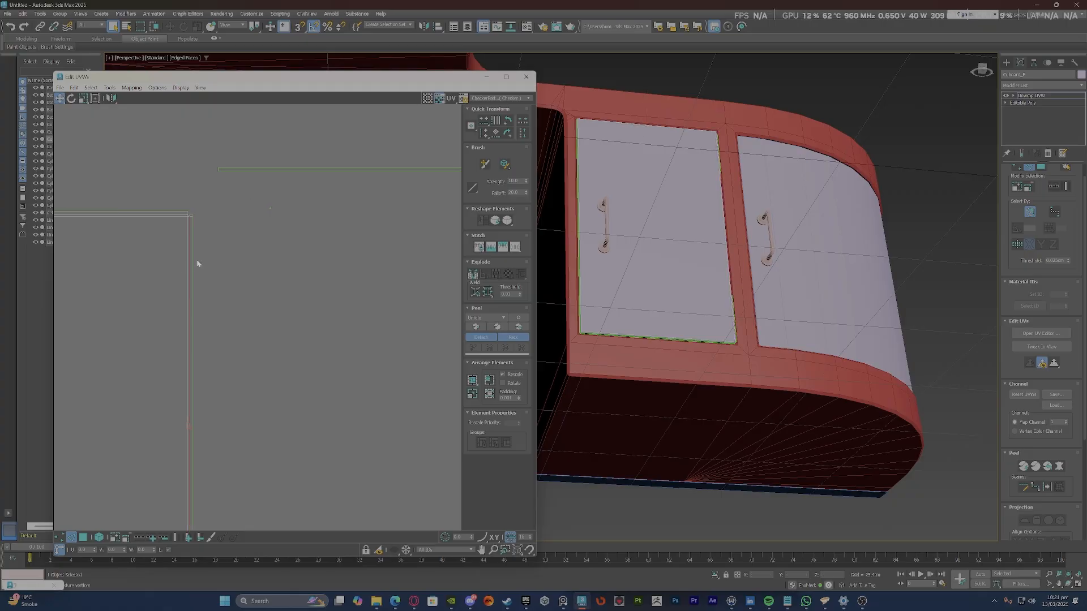
click(191, 259)
right_click(191, 256)
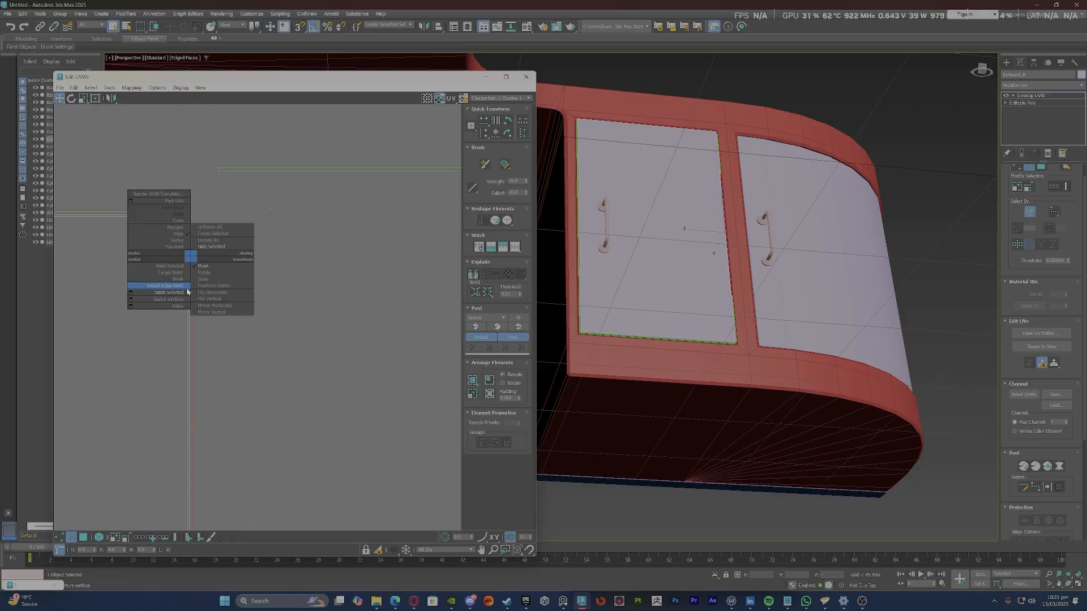
click(188, 292)
Select all the flat door's shells lying outside the UV tile and flatten them again by polygon angle.
scroll(189, 275, down, 6)
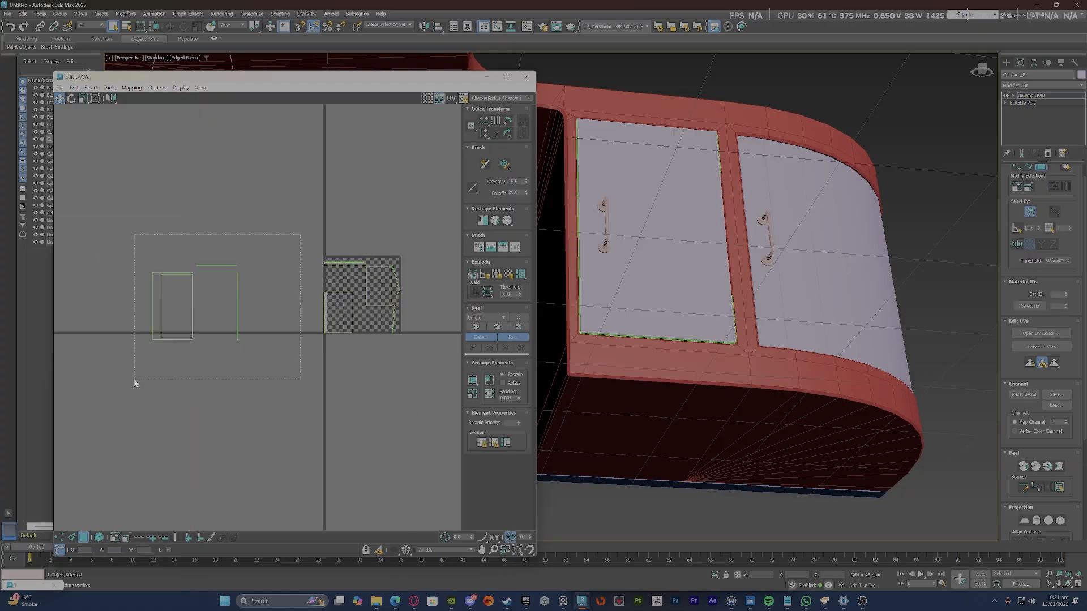
drag(134, 381, 134, 381)
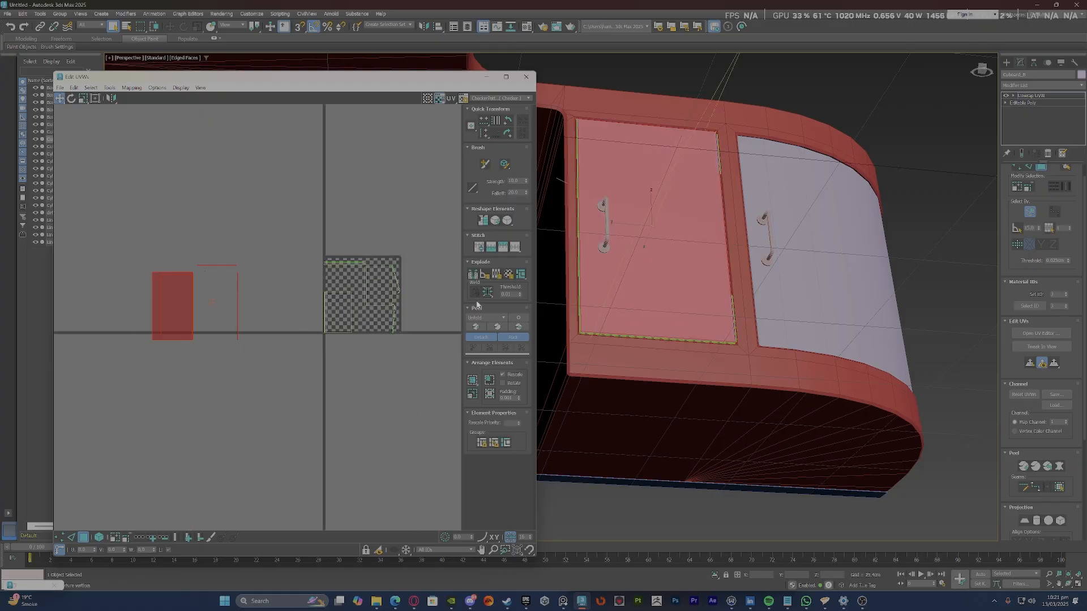
click(483, 277)
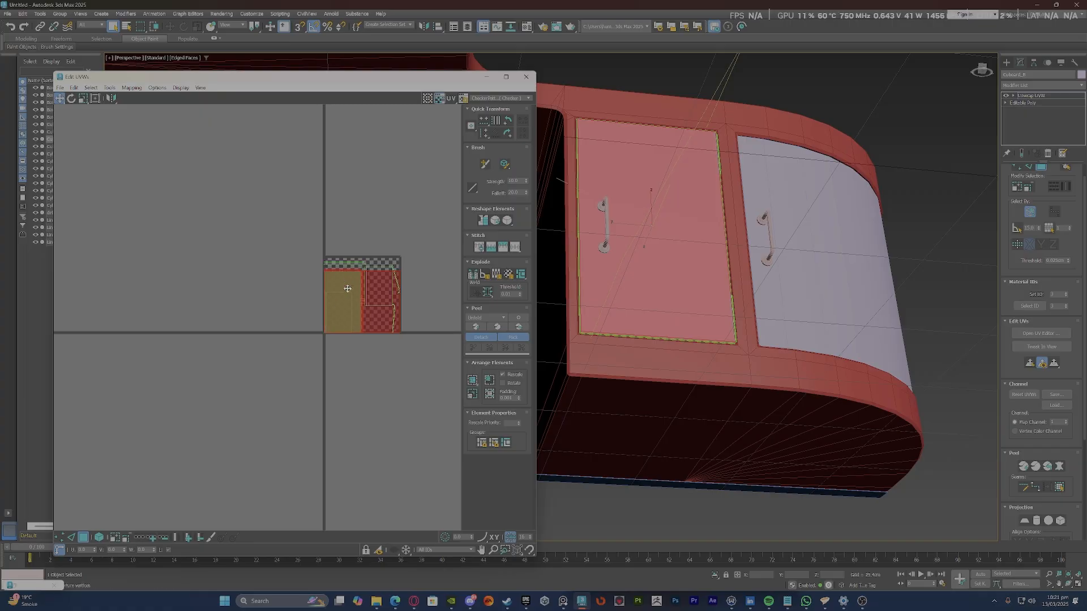
Move the flat door's flattened shells outside the UV tile and separate one panel shell from the others, then change to edge mode.
drag(345, 281, 58, 326)
scroll(177, 273, up, 5)
click(303, 266)
click(187, 306)
middle_drag(183, 284, 238, 271)
key(2)
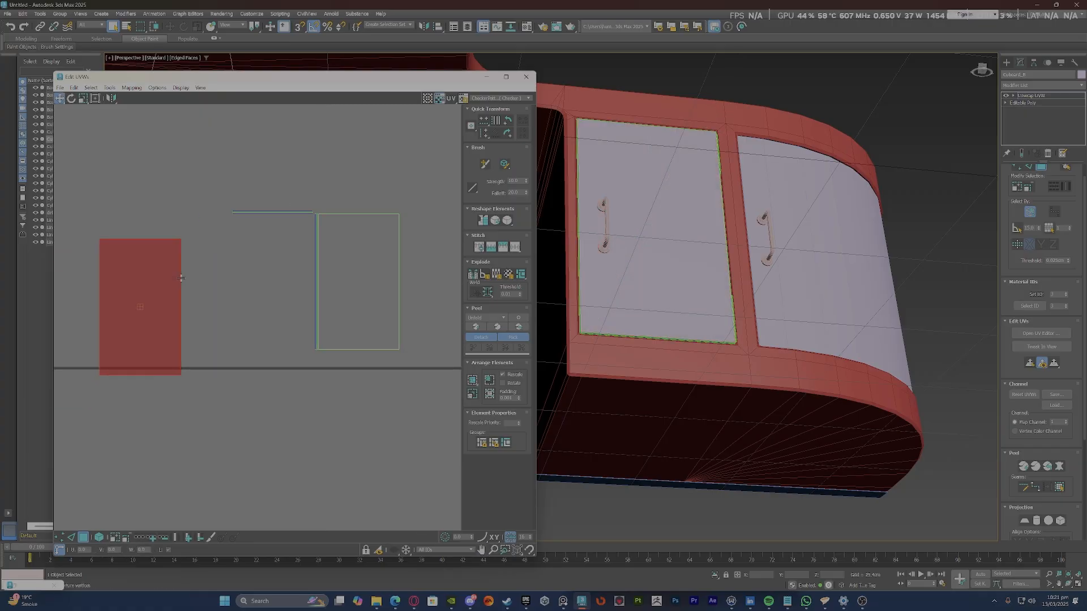
Stitch a side rim strip onto the separated panel's right edge, then stitch the second panel to the strip's outer edge.
scroll(182, 275, up, 8)
click(177, 238)
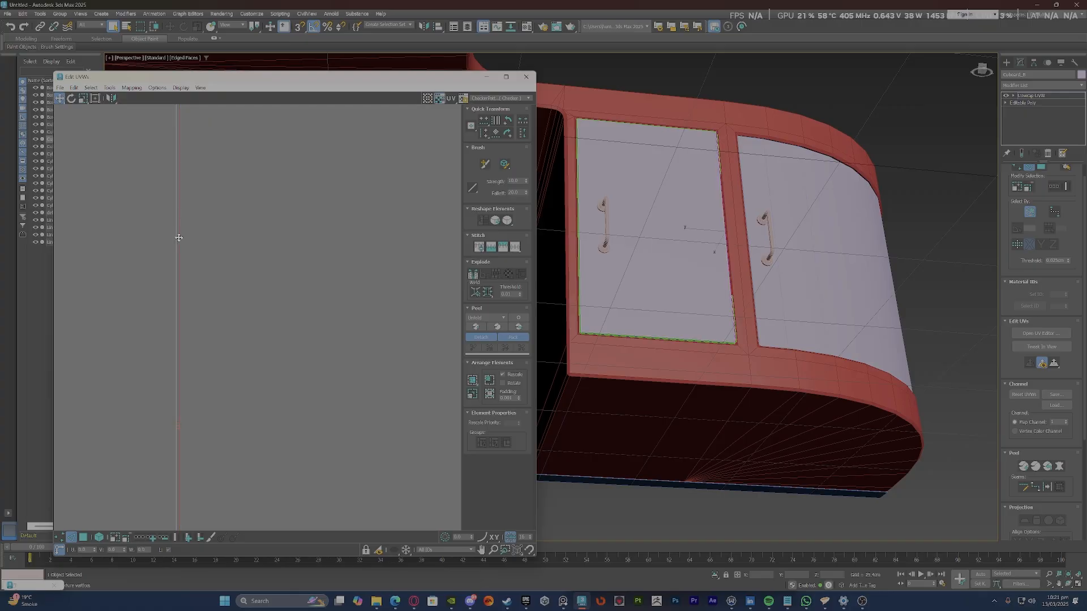
right_click(225, 240)
click(210, 275)
scroll(210, 276, down, 8)
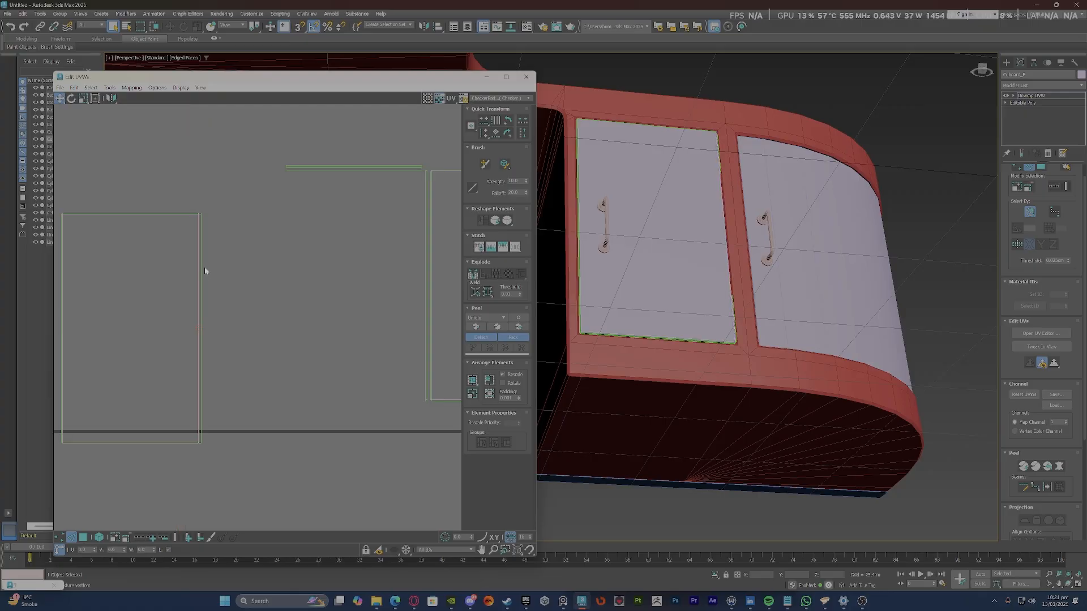
click(202, 266)
right_click(202, 266)
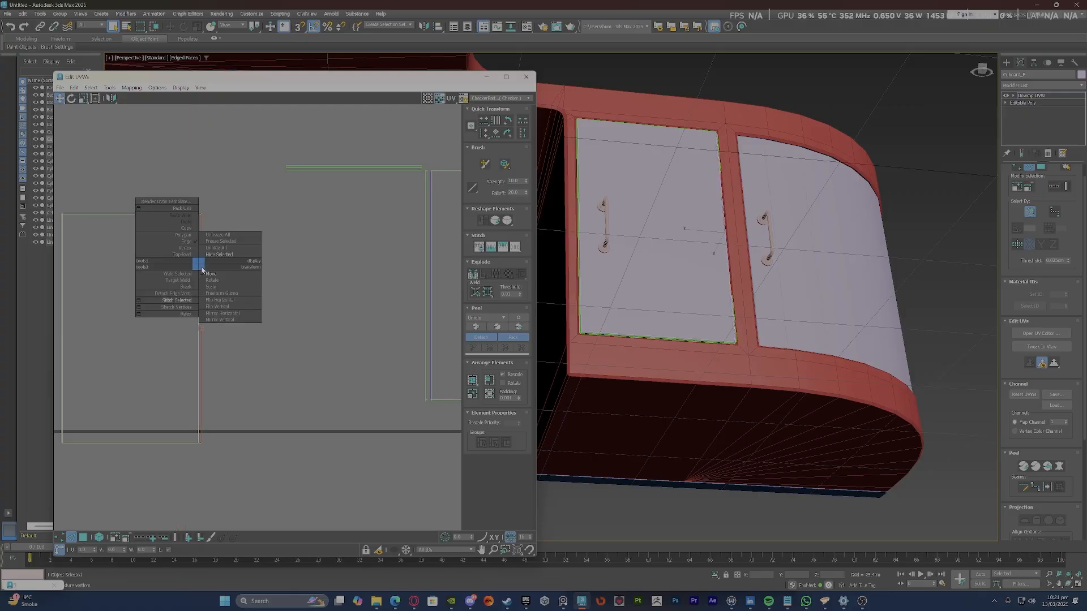
click(177, 300)
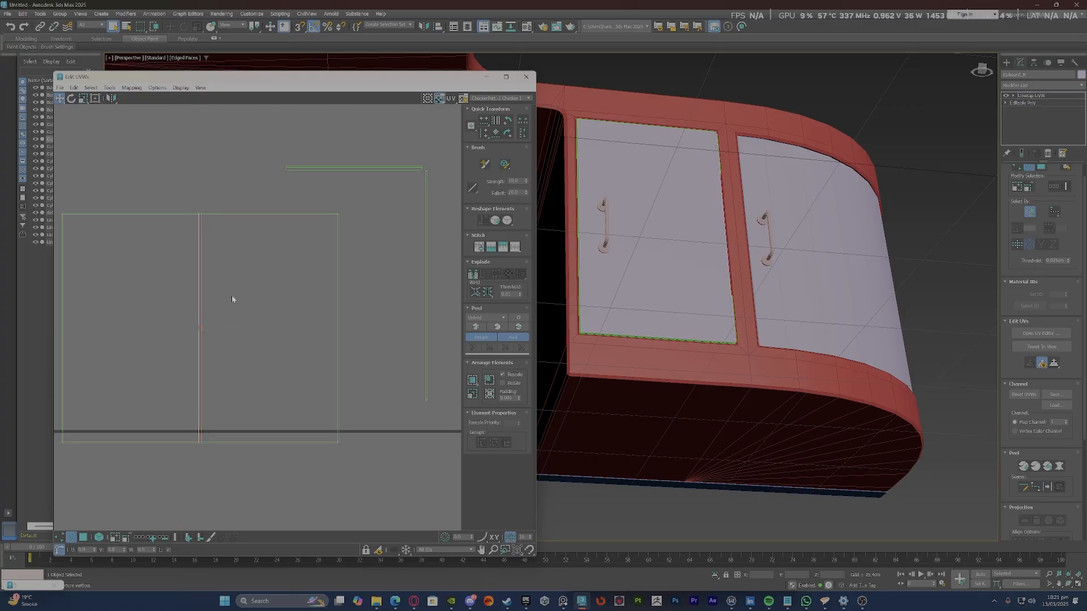
Stitch the remaining side strip onto the joined shell's outer right edge and stitch the outer edge of that strip.
right_click(339, 288)
click(312, 322)
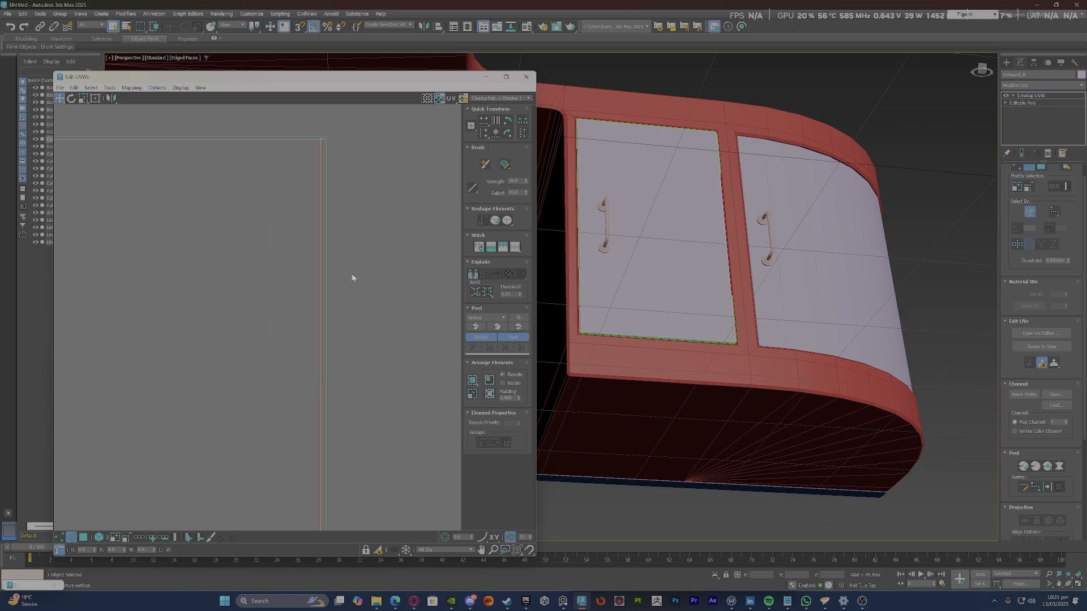
scroll(300, 274, down, 2)
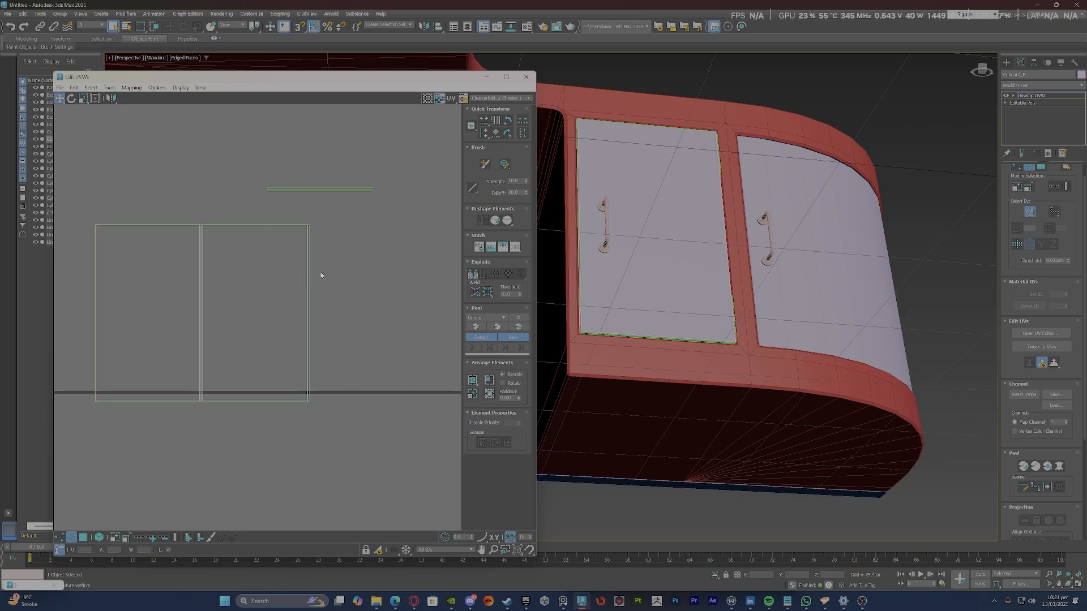
scroll(318, 270, up, 2)
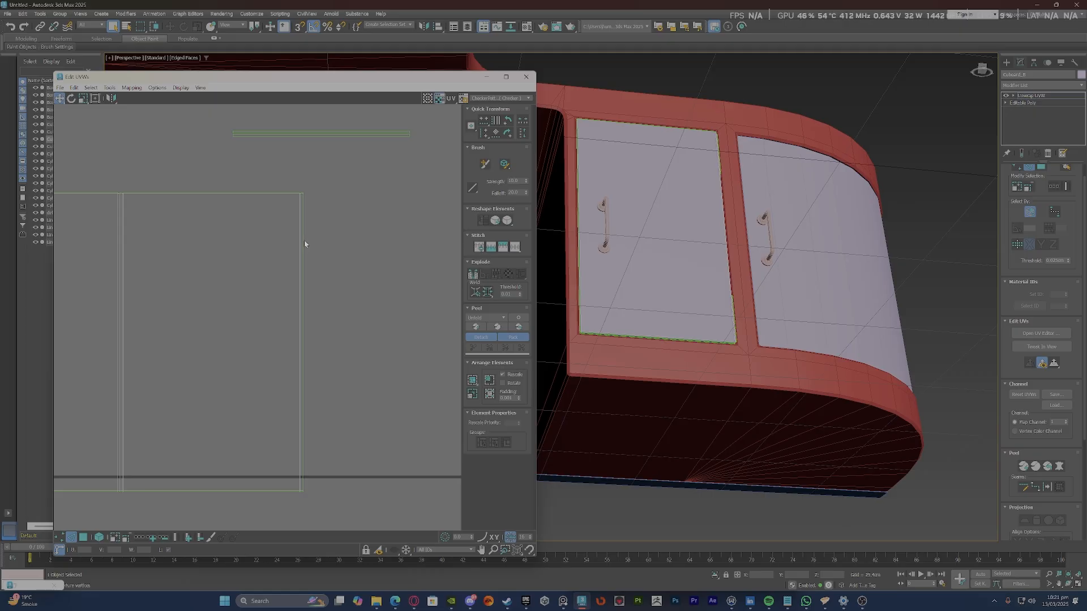
right_click(304, 244)
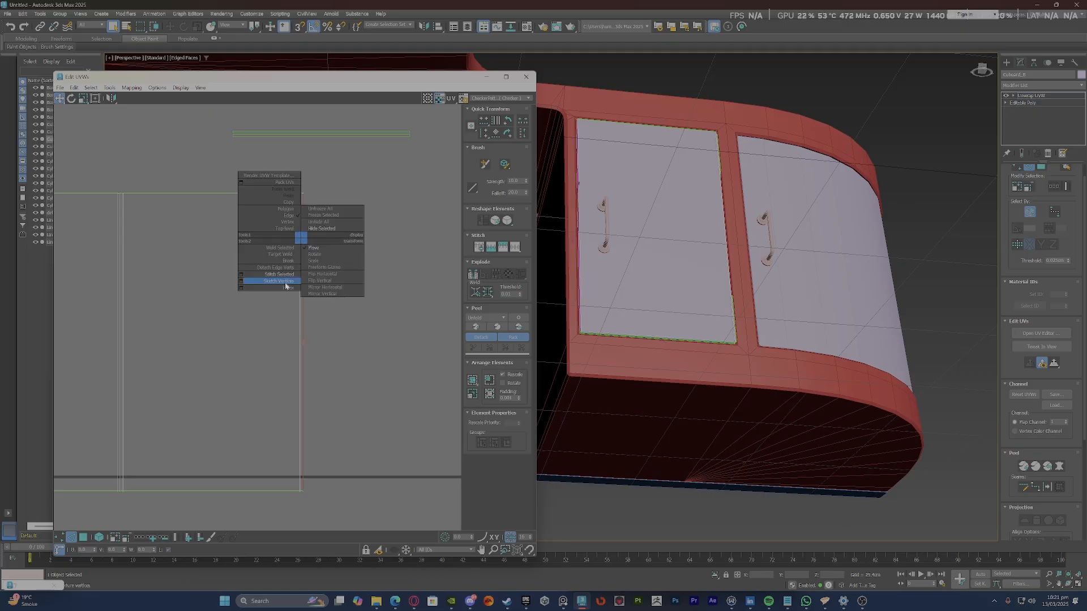
click(286, 283)
scroll(284, 273, down, 3)
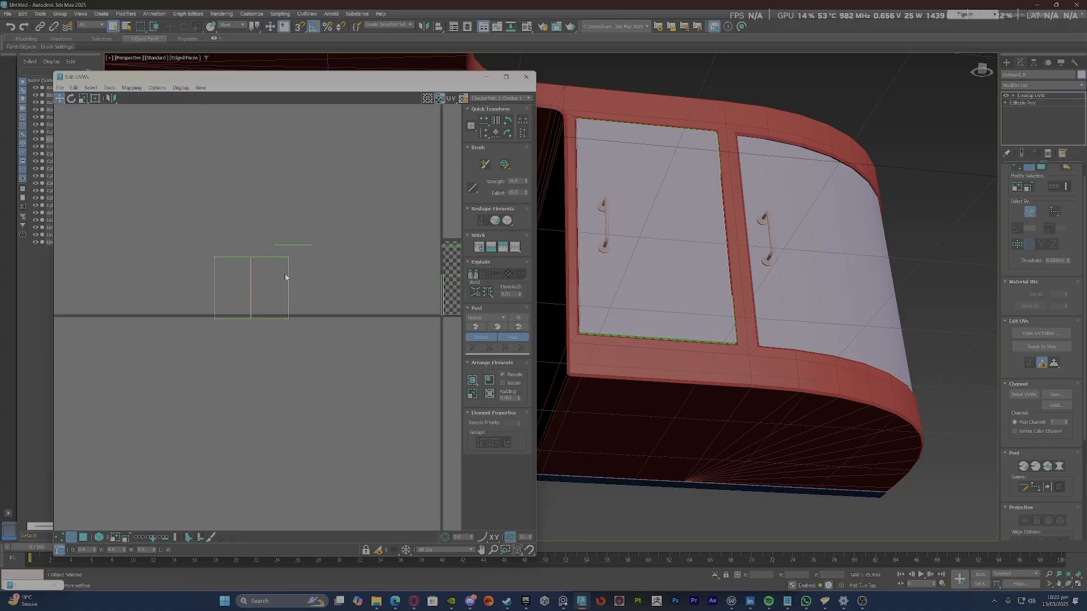
scroll(286, 274, up, 3)
scroll(296, 263, down, 3)
scroll(284, 223, up, 3)
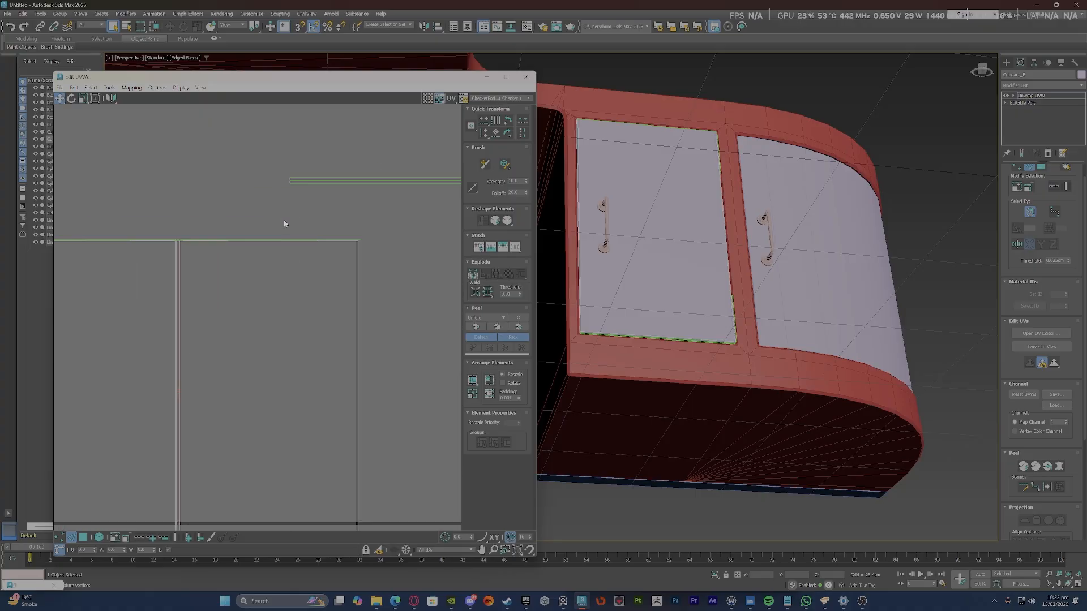
Try to relax the joined two-panel door shell.
click(316, 291)
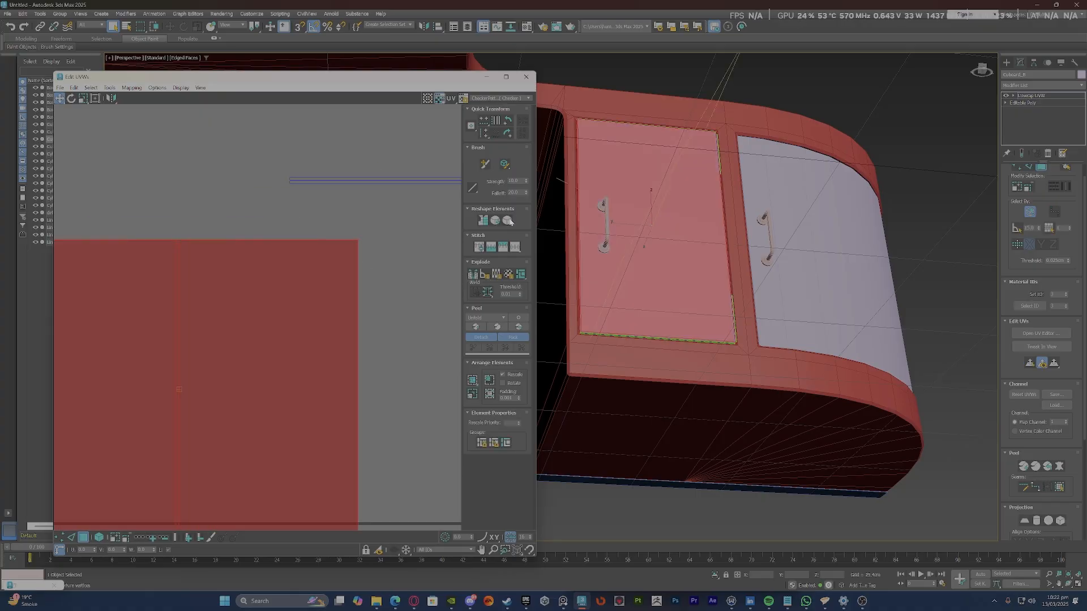
click(508, 221)
scroll(283, 351, down, 2)
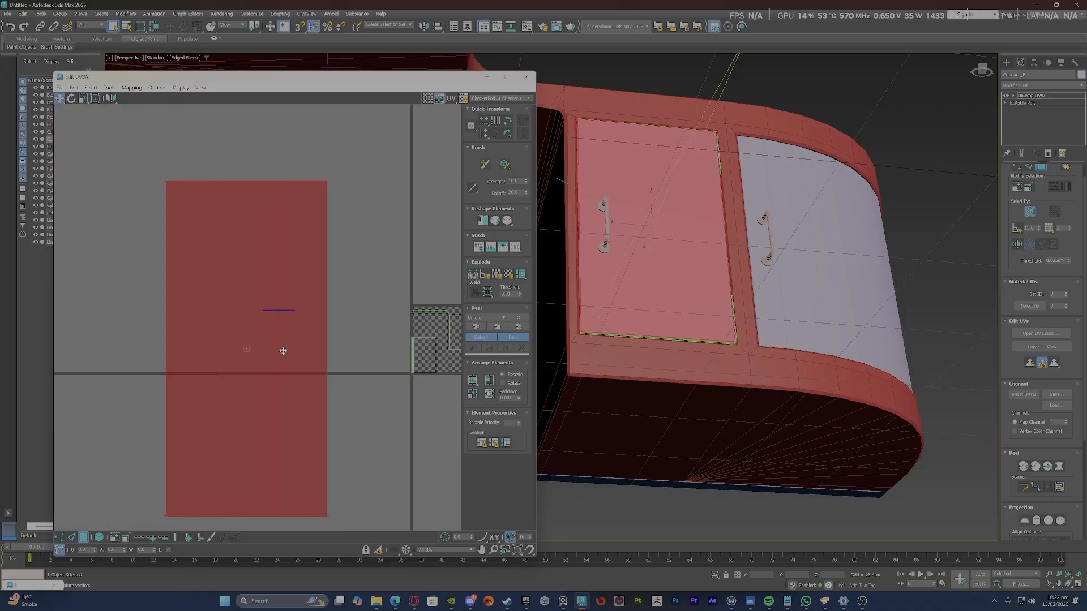
scroll(284, 351, down, 3)
click(512, 221)
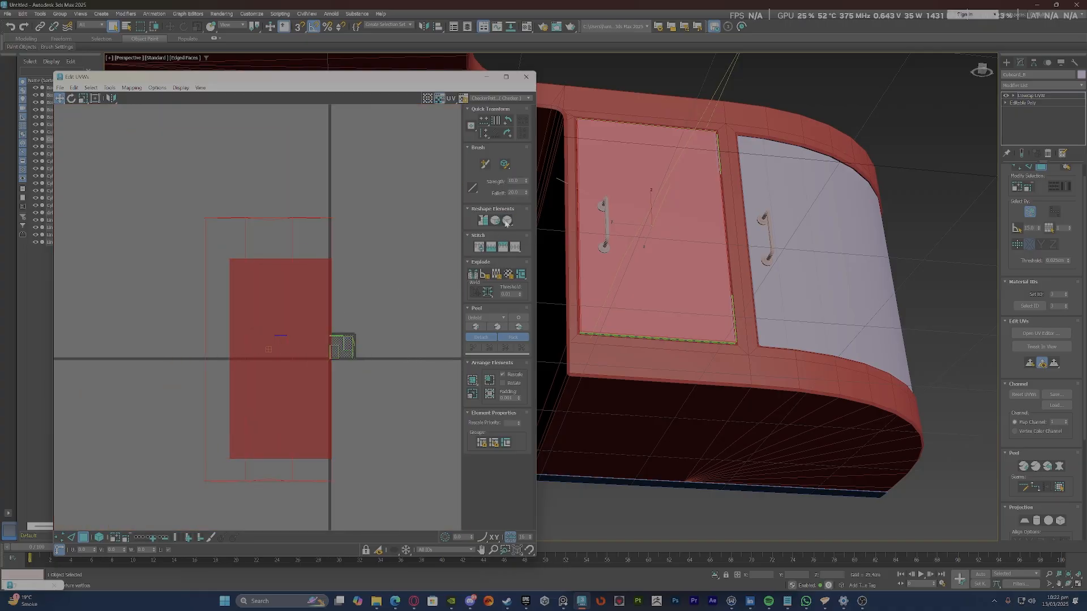
scroll(257, 360, up, 2)
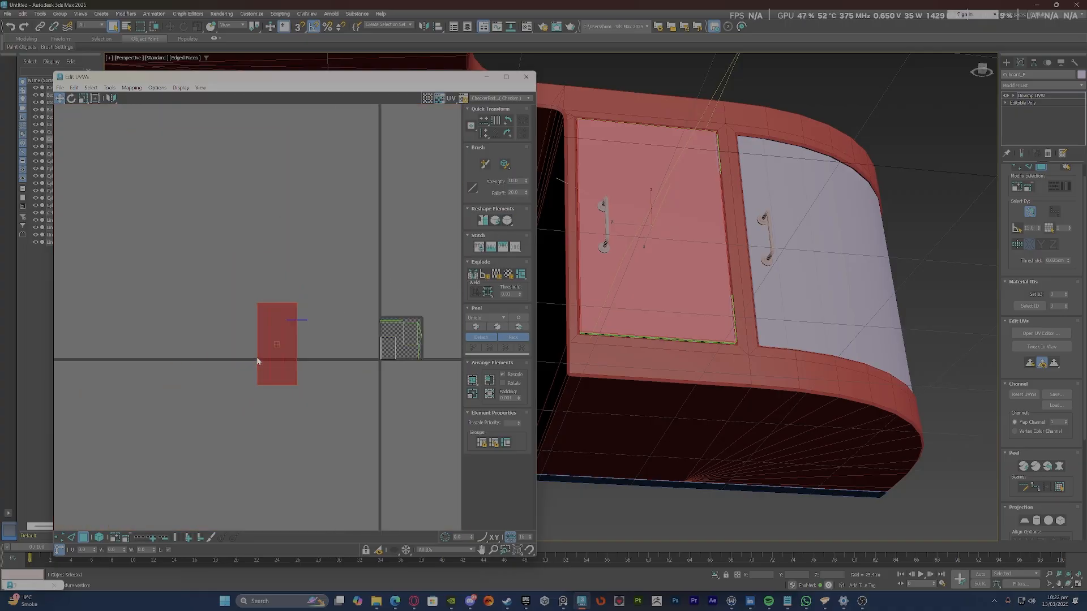
scroll(280, 333, up, 2)
scroll(289, 326, up, 1)
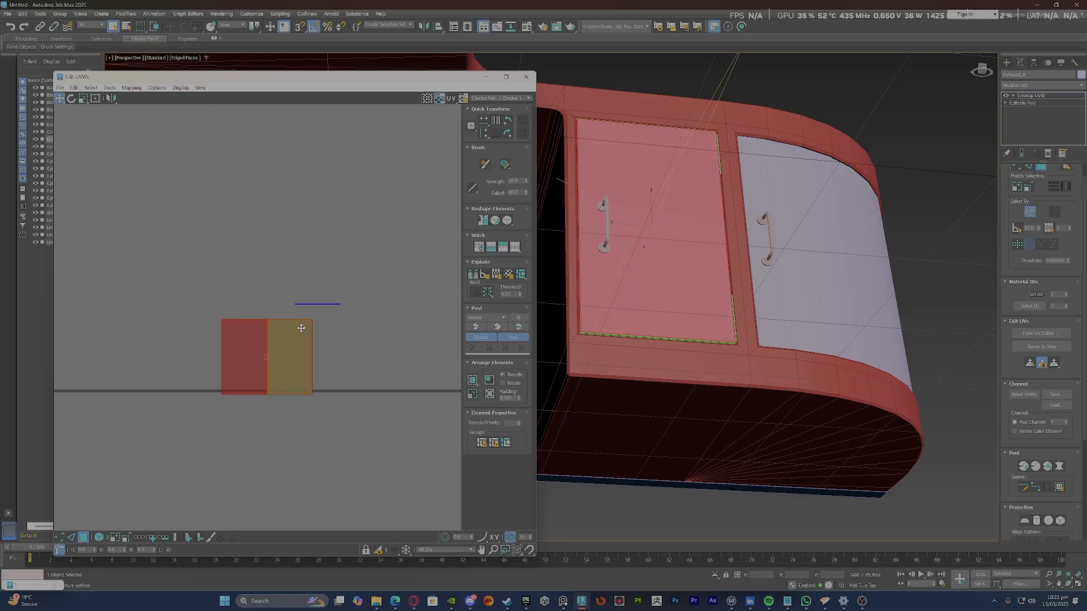
Try relaxing the joined two-panel shell once more and undo the attempt.
scroll(330, 315, up, 2)
click(330, 316)
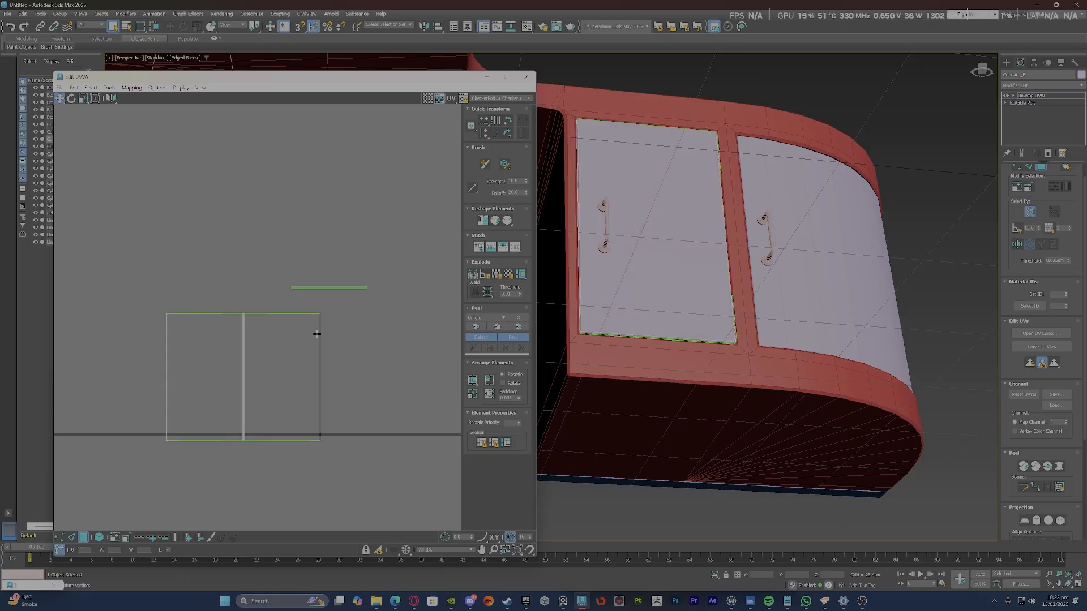
click(317, 334)
click(507, 220)
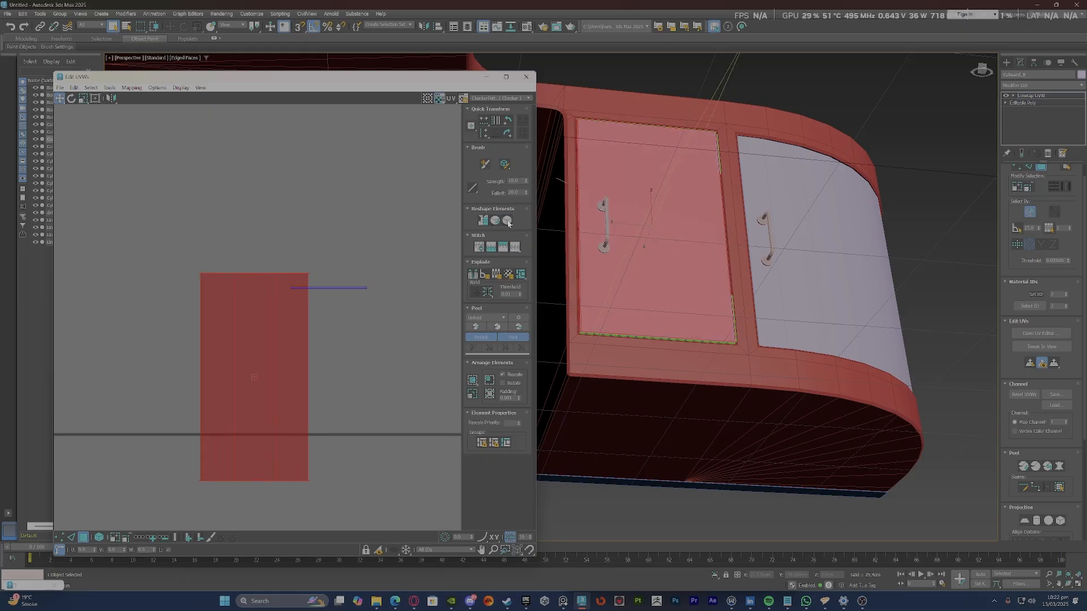
key(ctrl+z)
key(ctrl+z)
scroll(309, 359, up, 2)
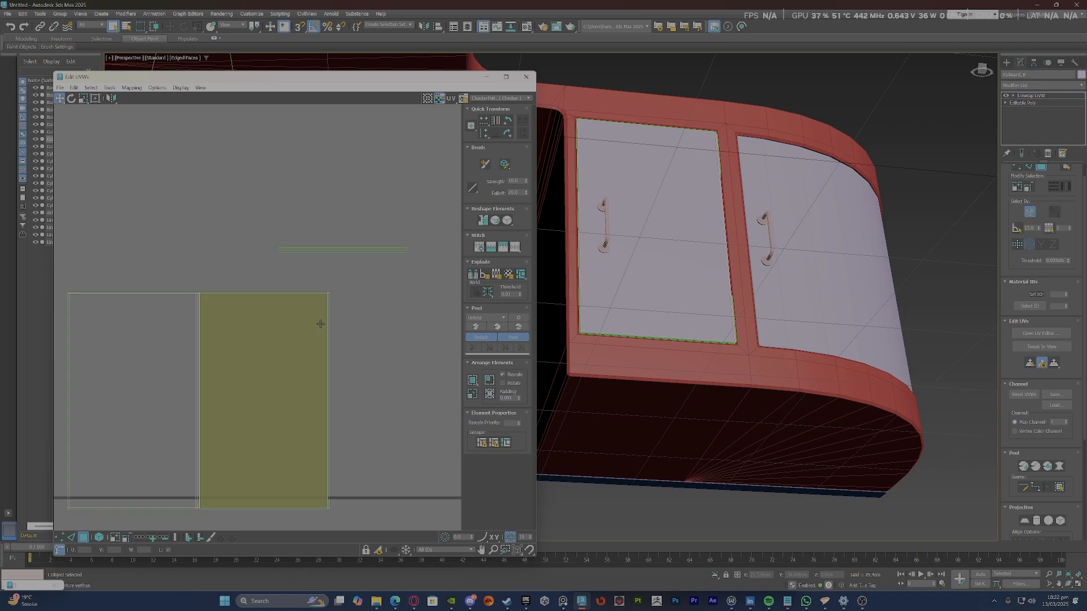
Select the split edge at the top corner of the joined shell's side strip and stitch it.
click(317, 320)
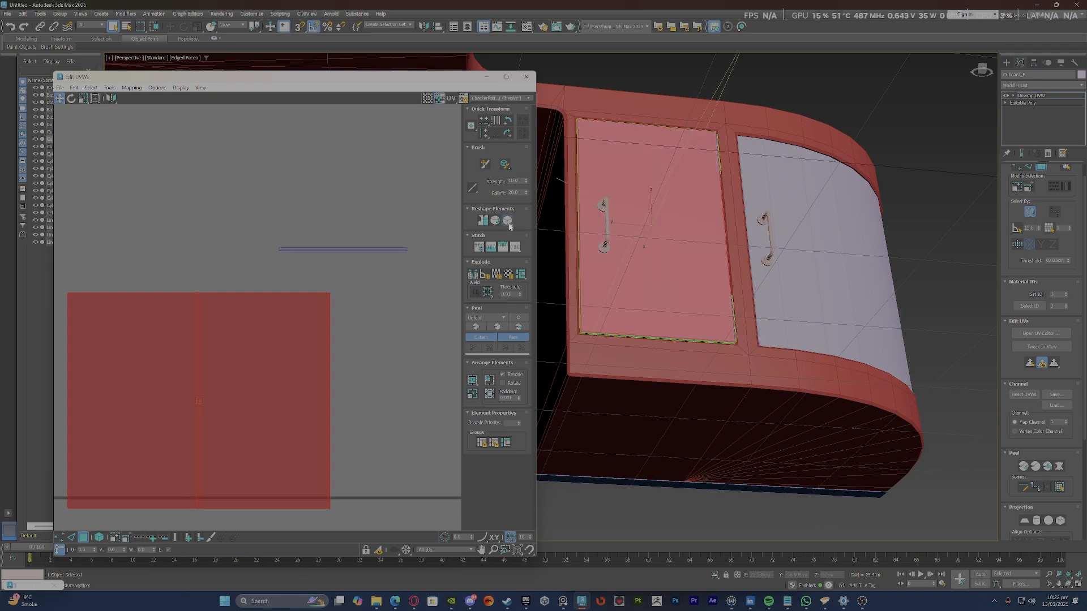
scroll(319, 286, up, 2)
click(317, 254)
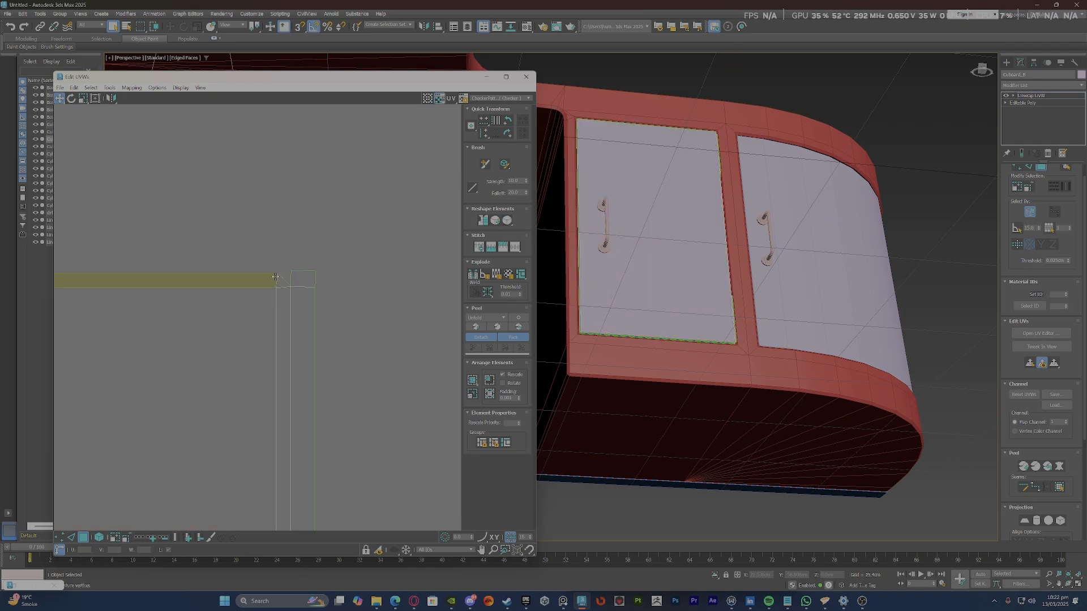
right_click(283, 279)
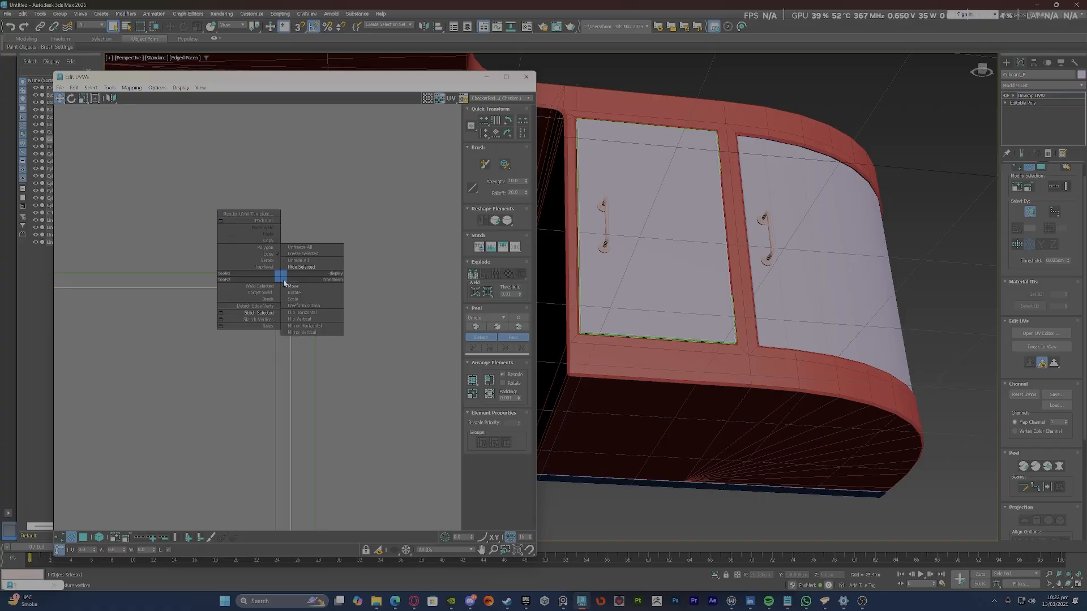
click(267, 312)
scroll(268, 307, down, 3)
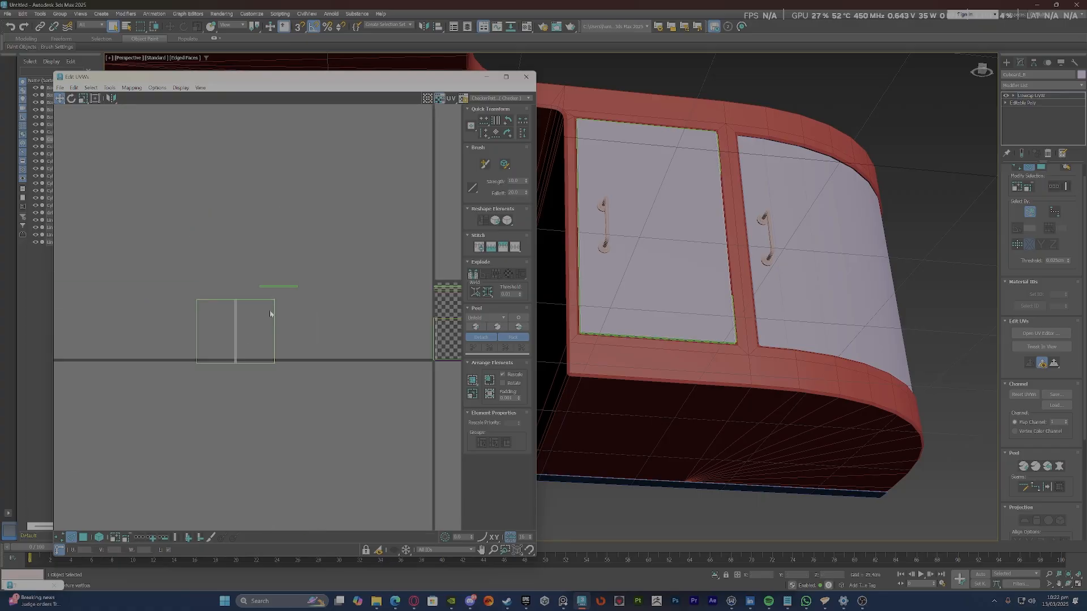
Pick the loose top rim strip to locate its matching edges and stitch it onto the left panel's top edge.
key(3)
click(313, 251)
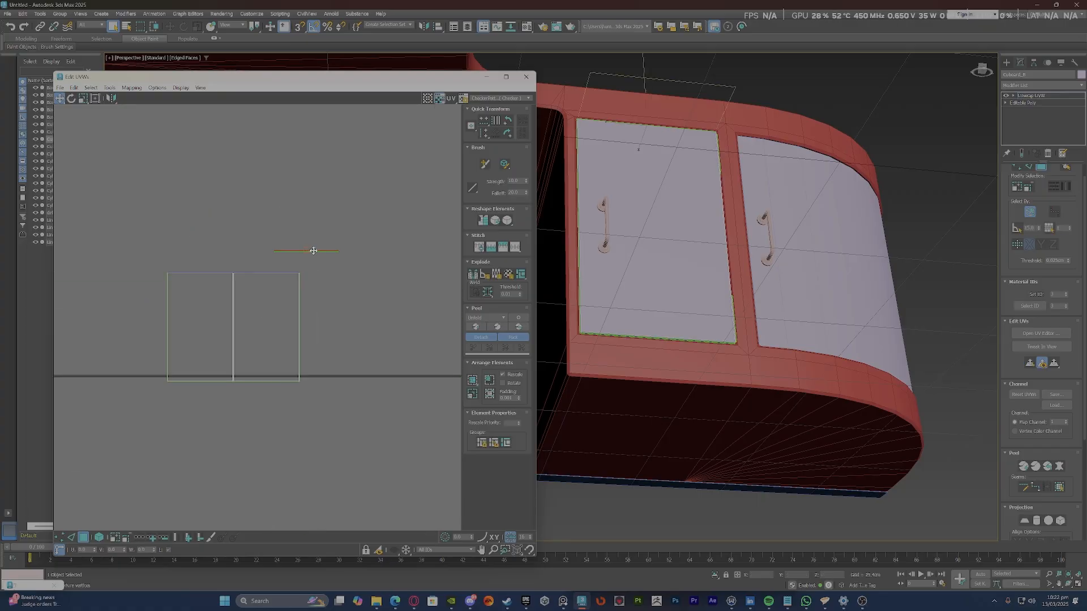
scroll(207, 299, up, 4)
click(226, 235)
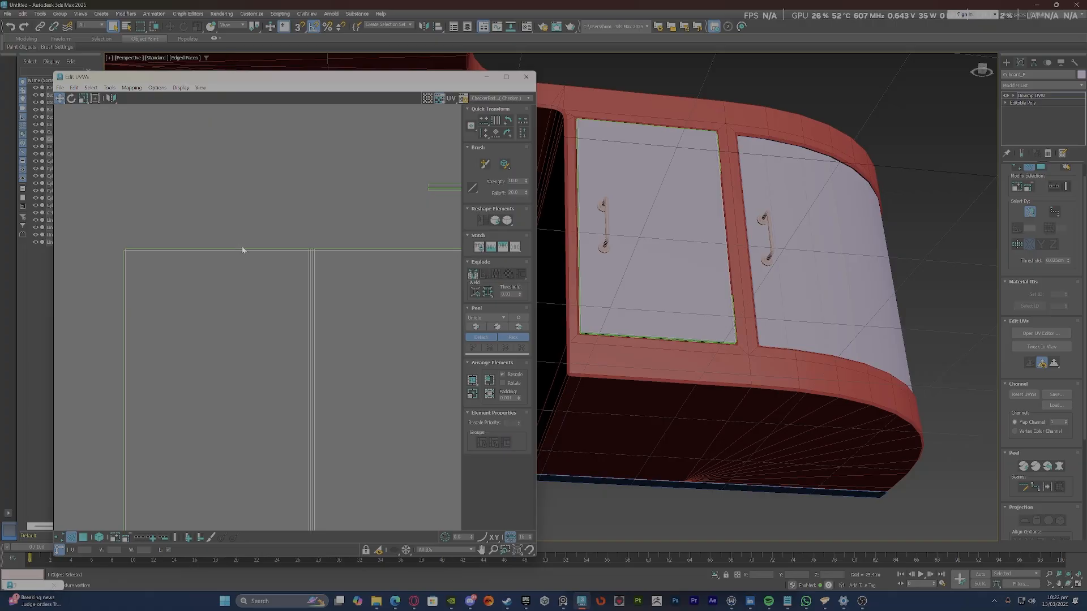
right_click(243, 243)
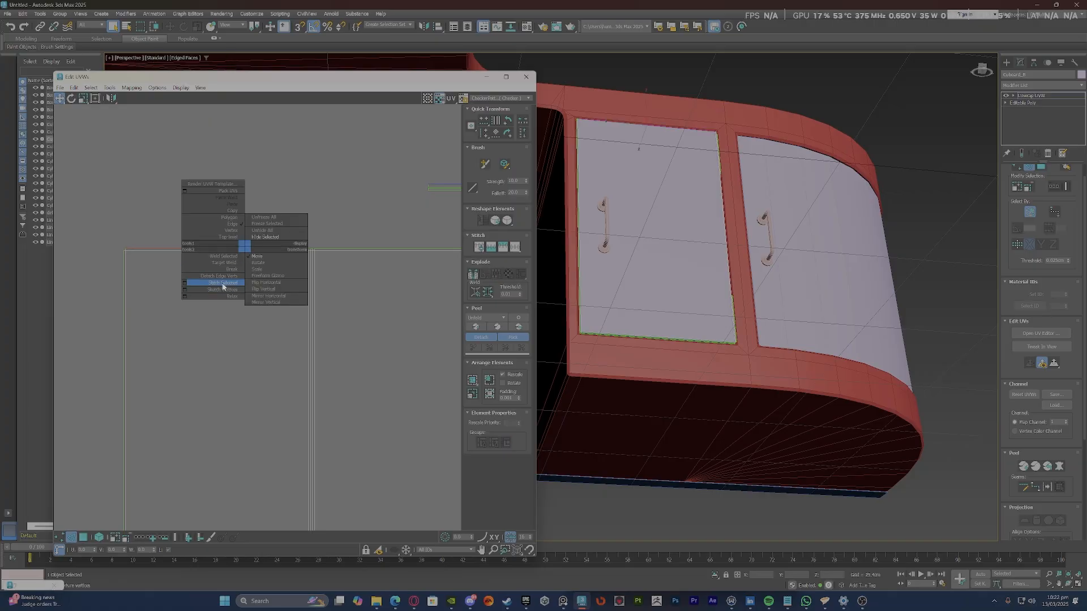
click(226, 289)
Stitch the other loose rim strip onto the right panel's top edge and join the corner edges between the two top strips.
click(356, 250)
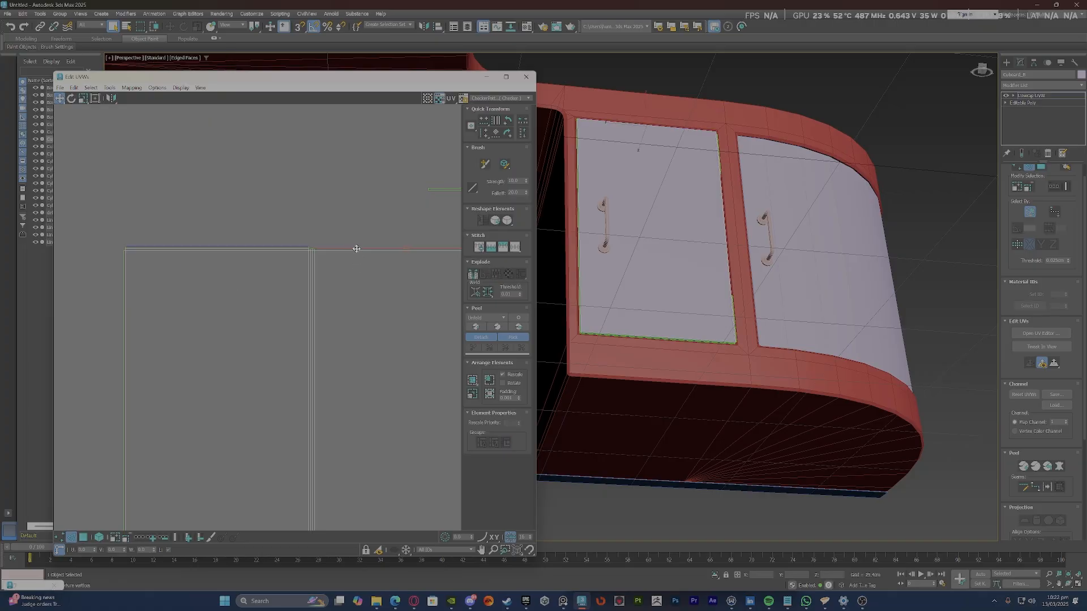
right_click(357, 250)
click(331, 276)
scroll(321, 248, up, 3)
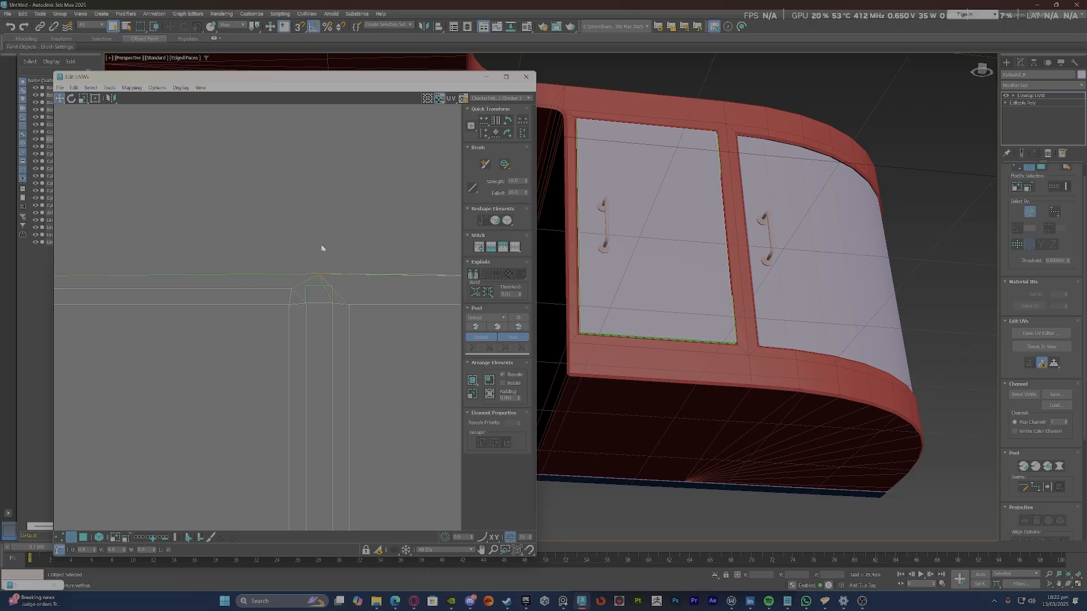
right_click(309, 279)
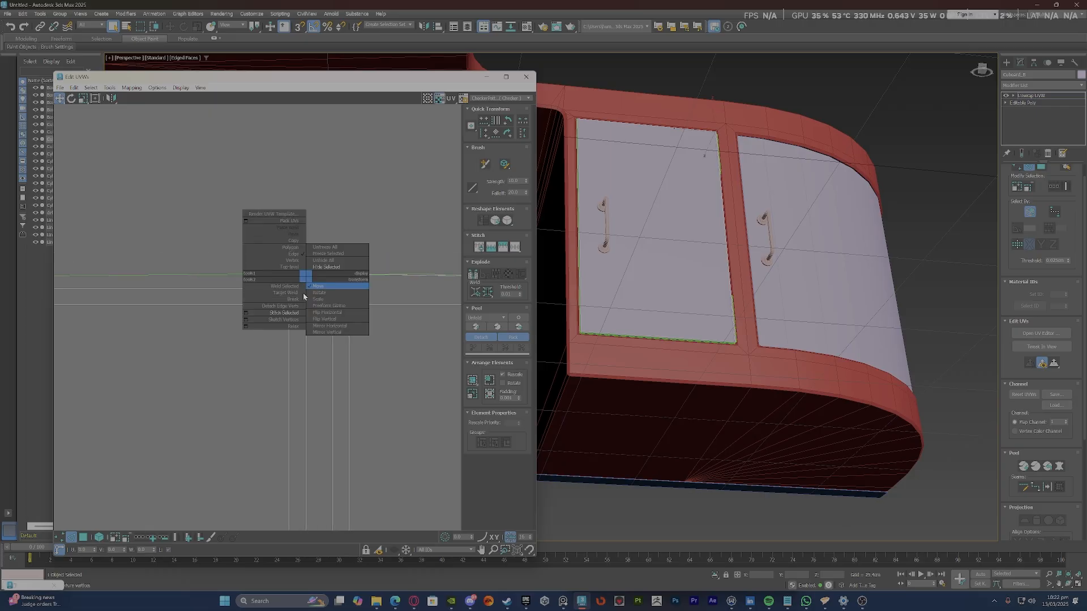
click(304, 297)
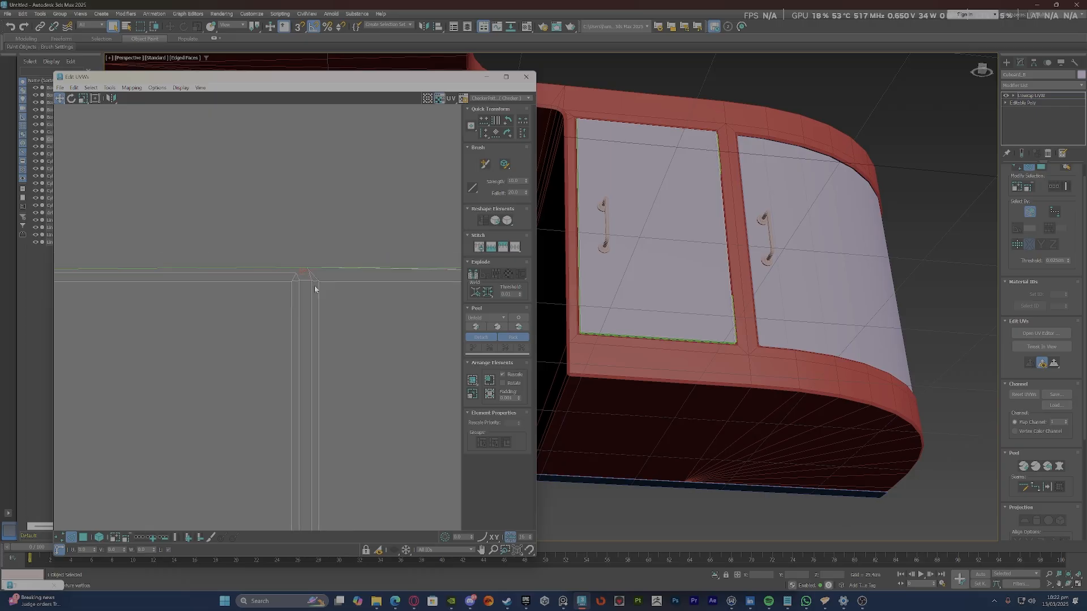
Try to relax the whole stitched door shell, then deselect it and return to its top middle corner.
key(3)
click(357, 306)
click(508, 221)
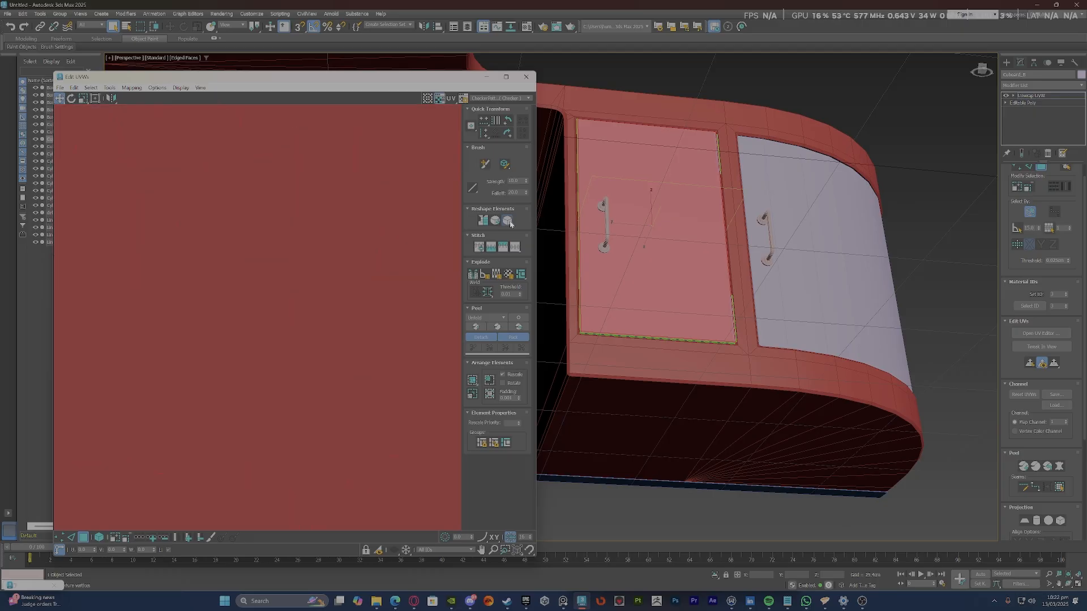
click(371, 278)
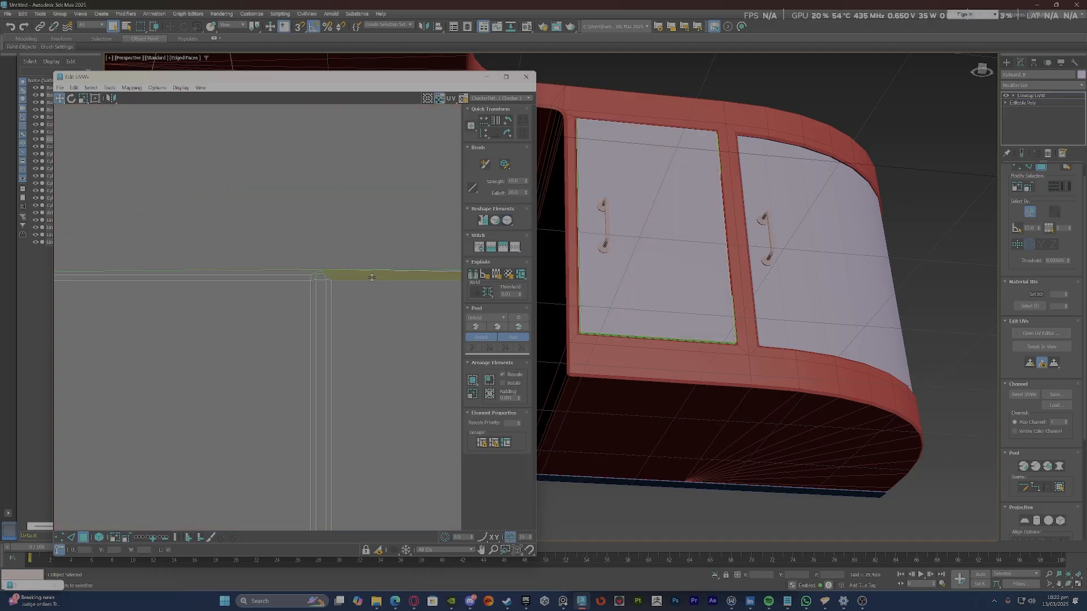
scroll(311, 268, up, 2)
key(1)
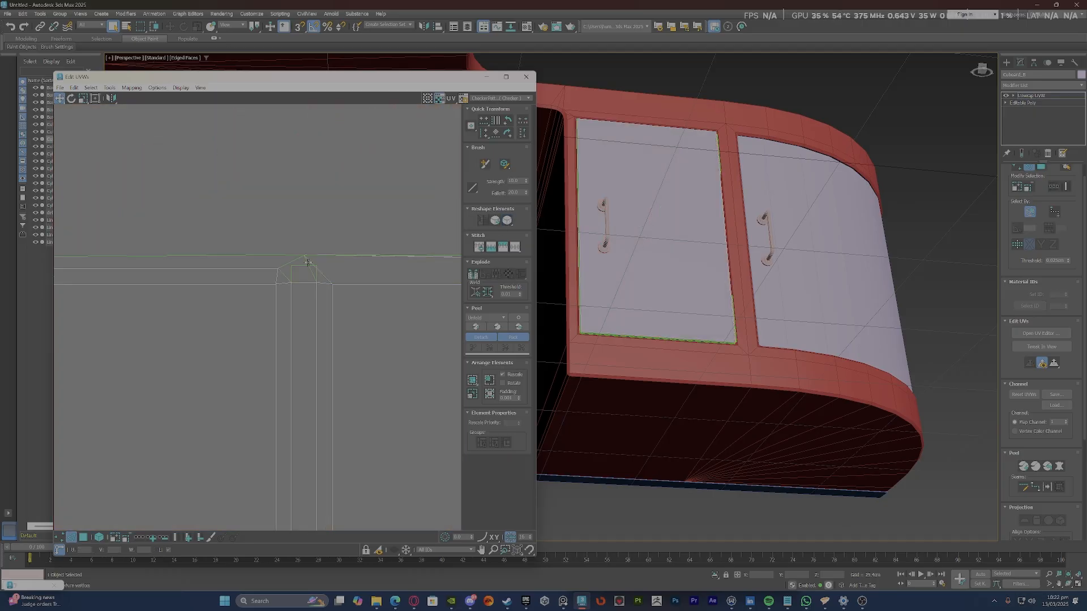
Try to stitch the corner edges where the door's two UV panels meet, and relax the whole shell.
right_click(308, 264)
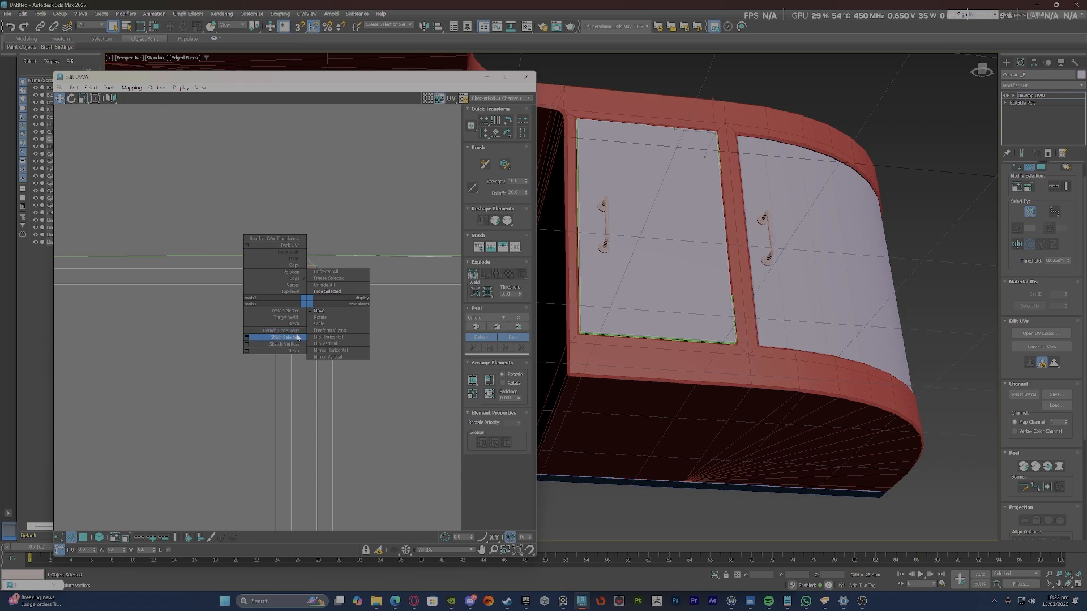
click(275, 333)
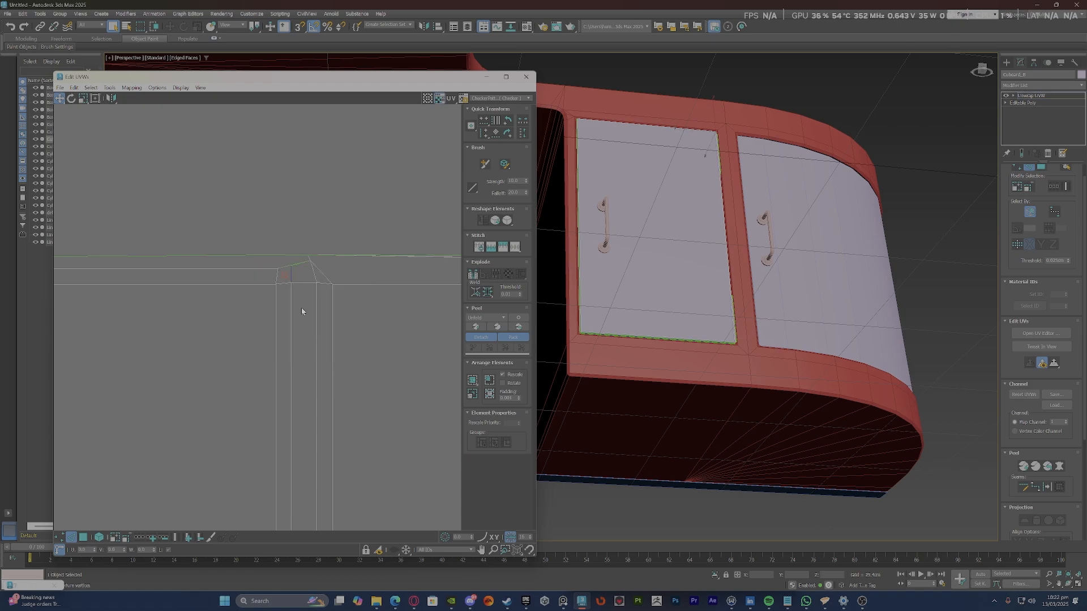
right_click(300, 307)
click(284, 342)
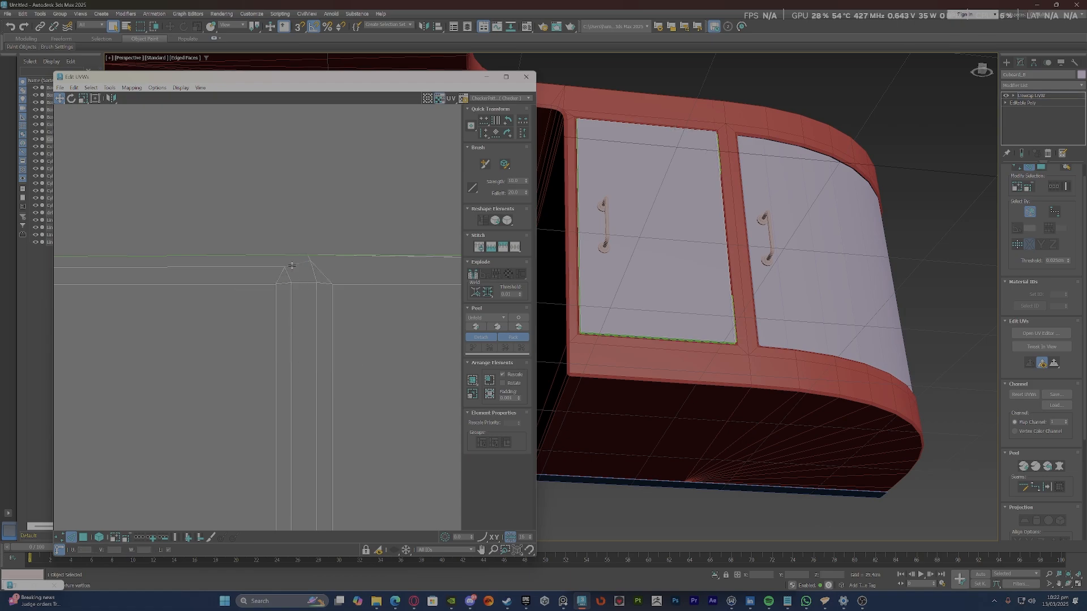
right_click(296, 271)
click(284, 310)
click(343, 289)
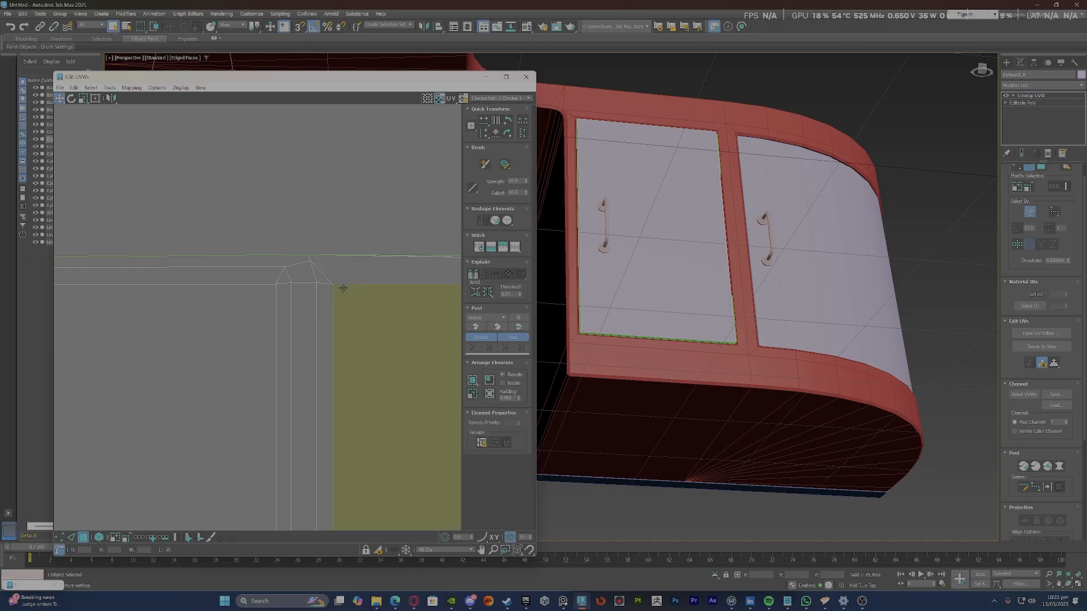
double_click(343, 288)
click(507, 222)
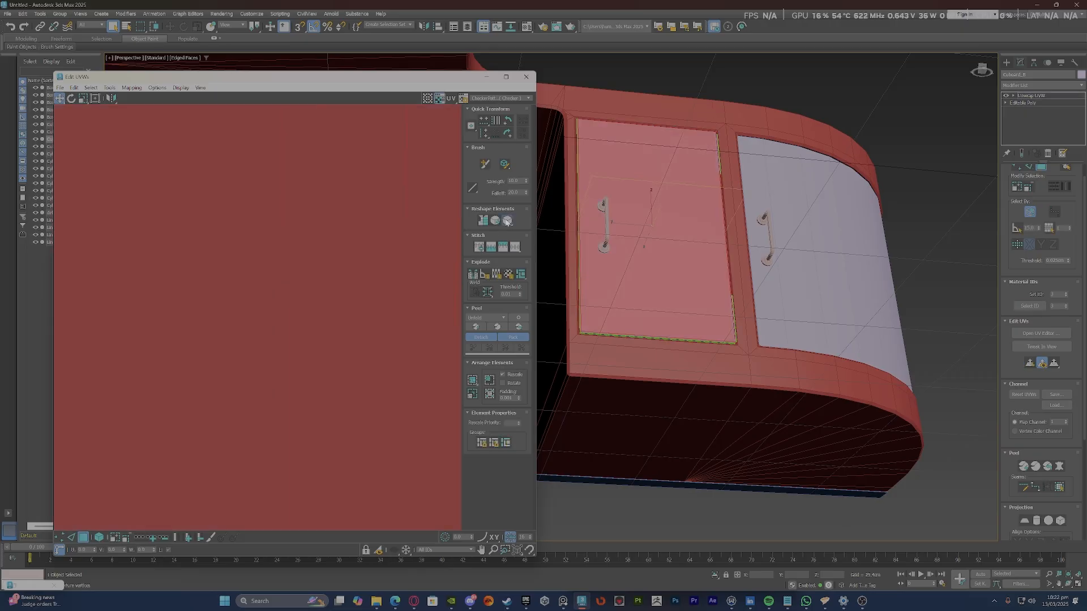
Undo the relax and the corner stitches on the door's UV shell.
scroll(261, 306, down, 6)
key(ctrl+z)
key(ctrl+z)
key(ctrl+z)
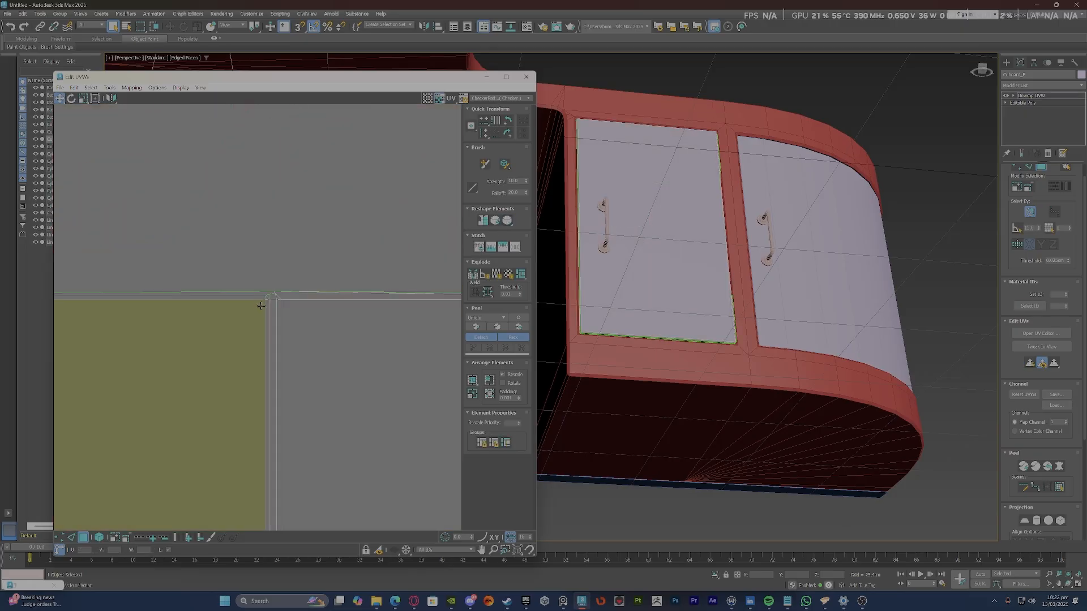
key(ctrl+z)
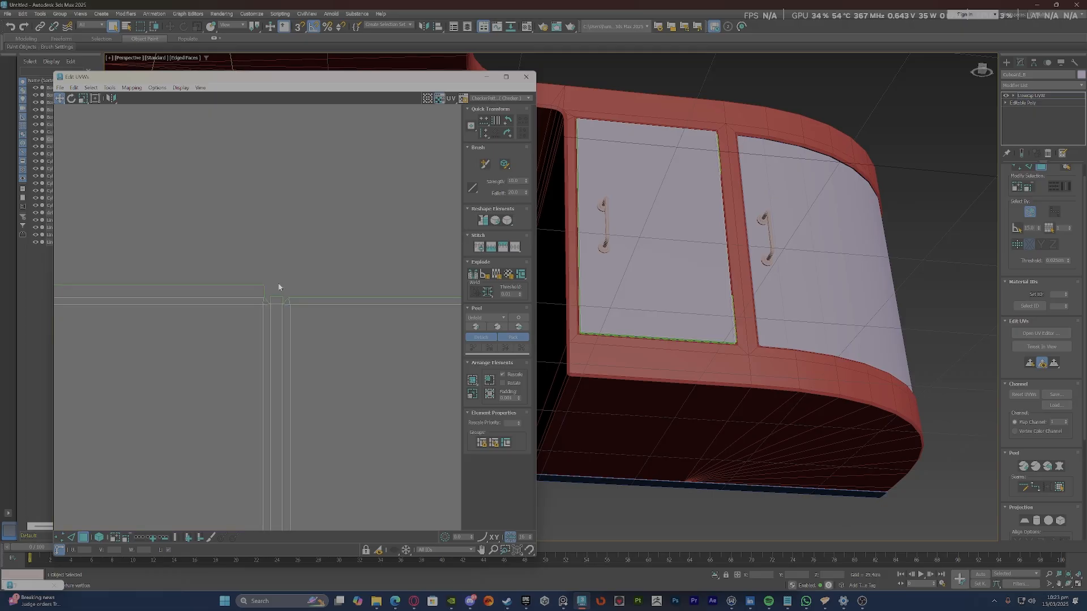
Stitch both corner gaps at the upper end of the strip joining the door's UV panels, and relax the shell.
scroll(277, 289, up, 3)
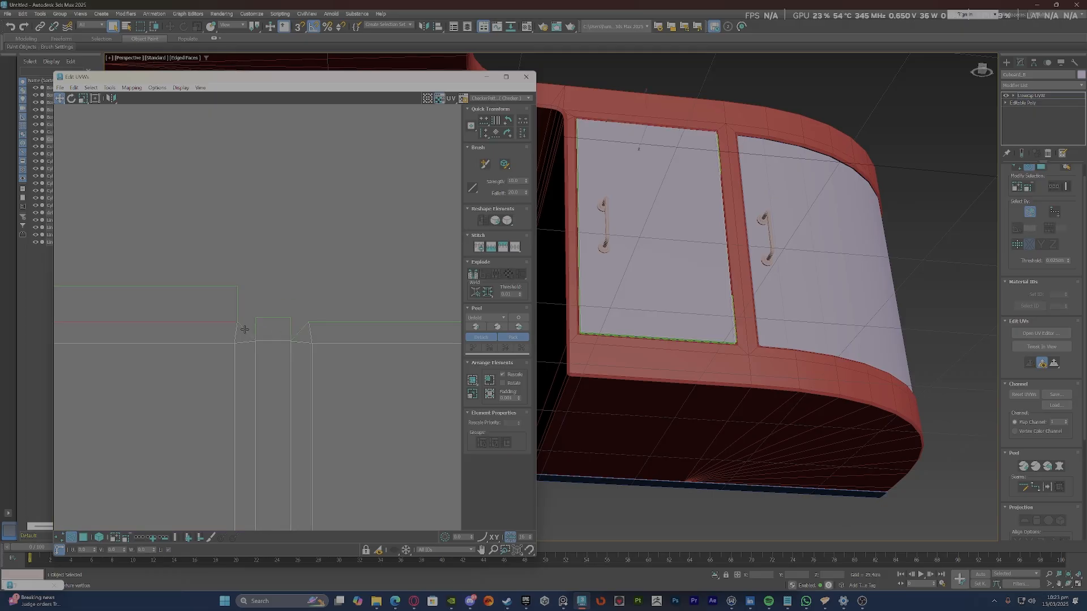
right_click(242, 325)
click(218, 364)
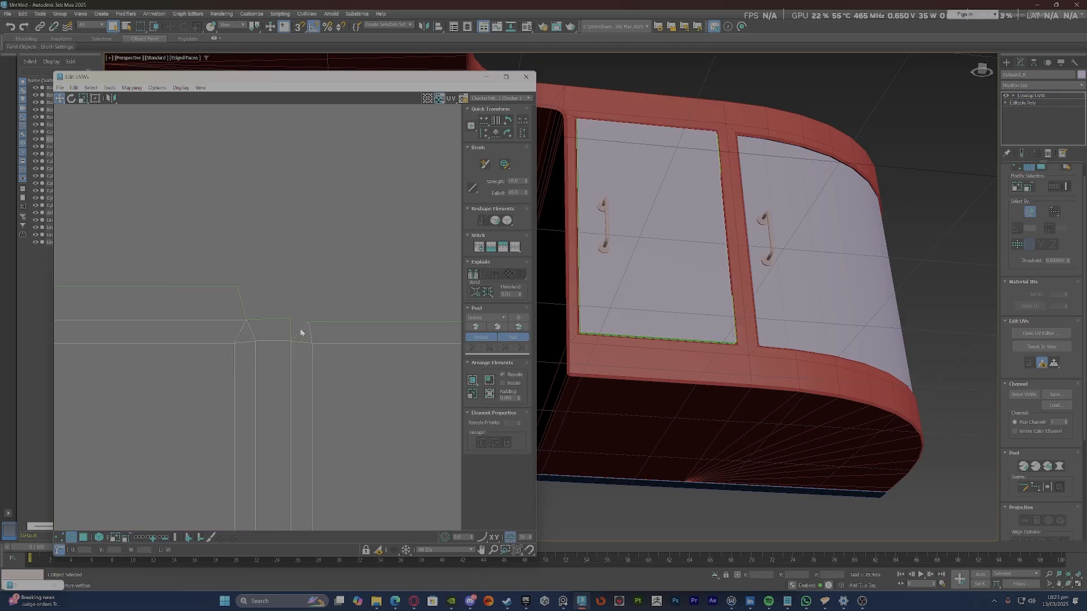
right_click(300, 334)
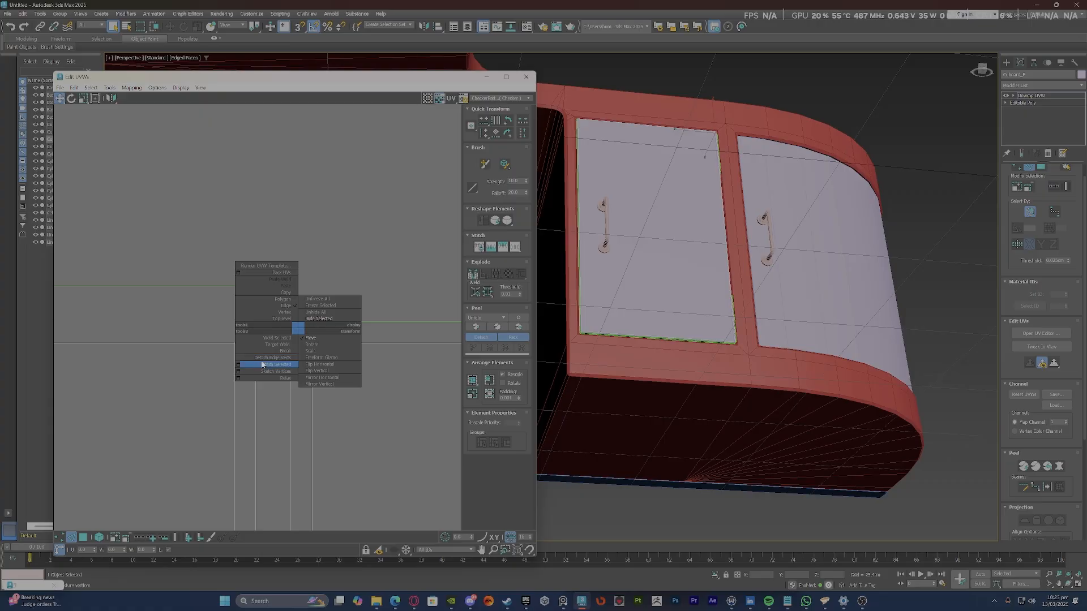
click(265, 360)
key(3)
ctrl+click(323, 323)
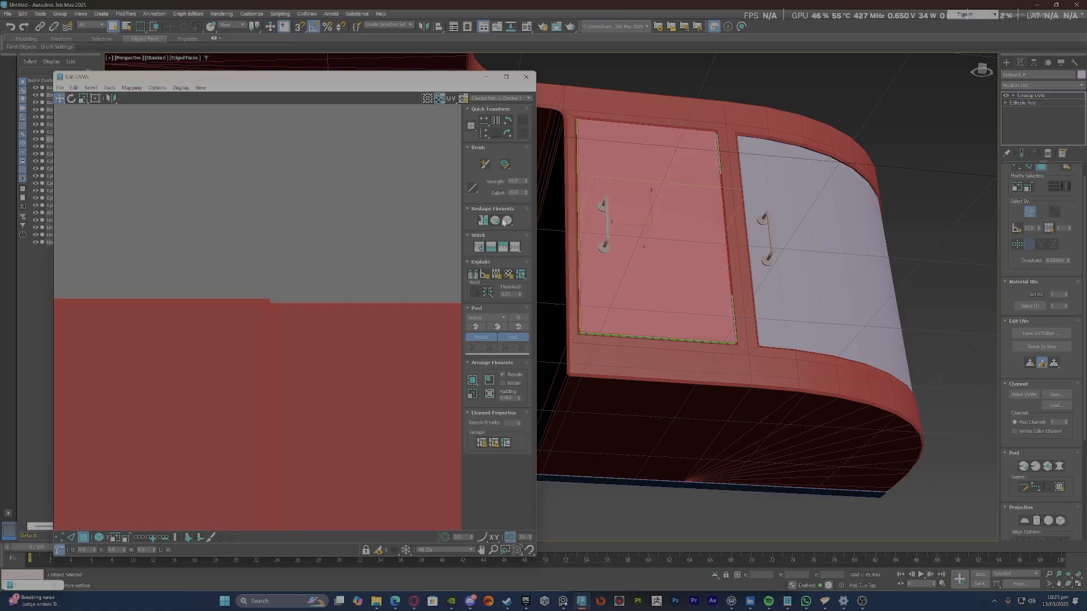
scroll(305, 268, down, 5)
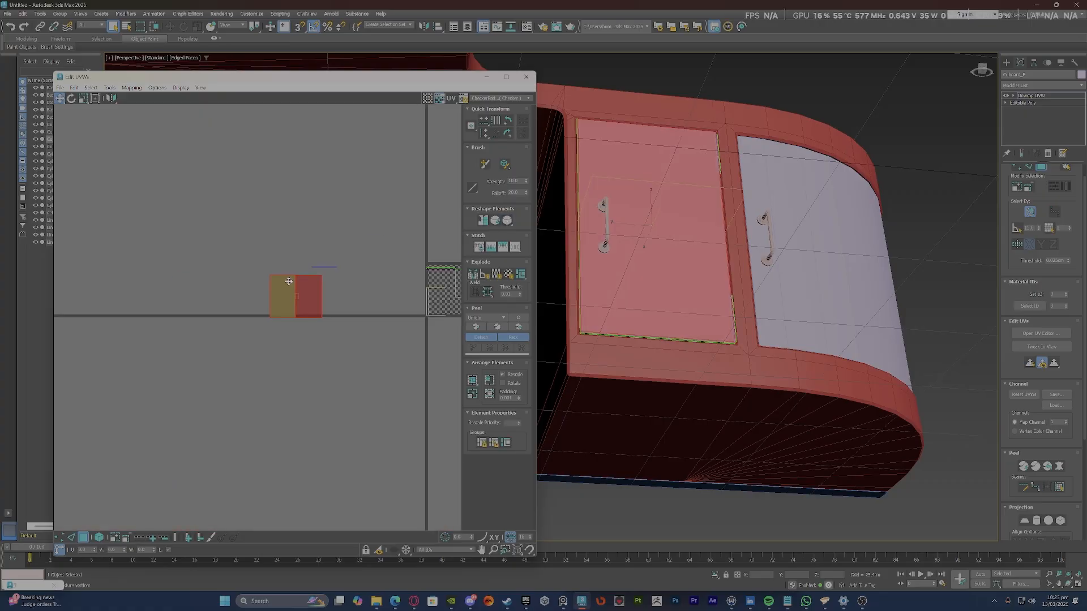
Stitch the outer edge of the narrow strip along the top of the door's first UV panel.
scroll(294, 311, up, 6)
key(2)
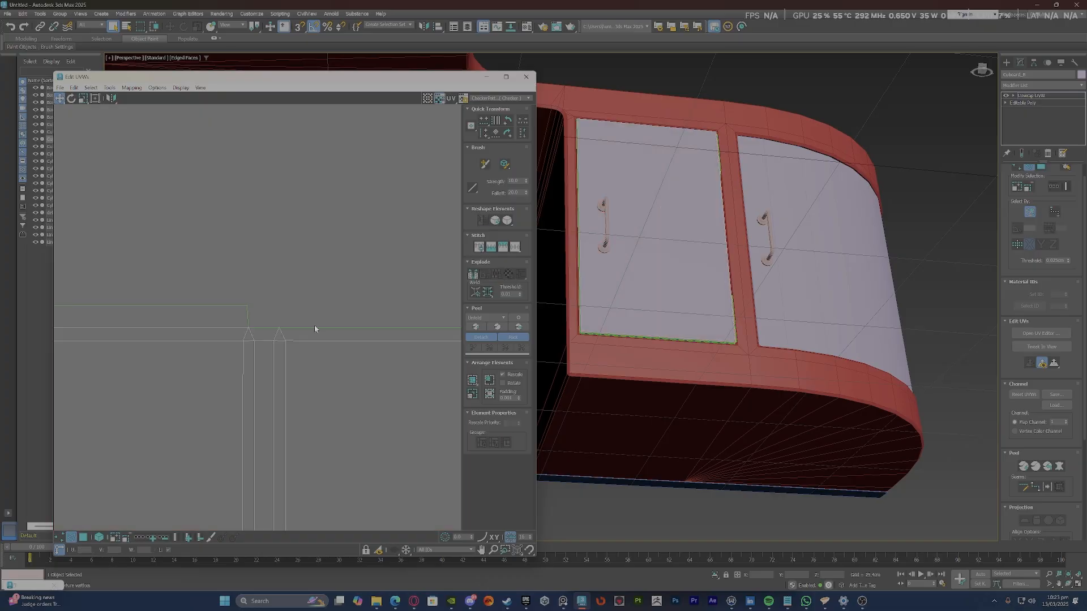
right_click(314, 325)
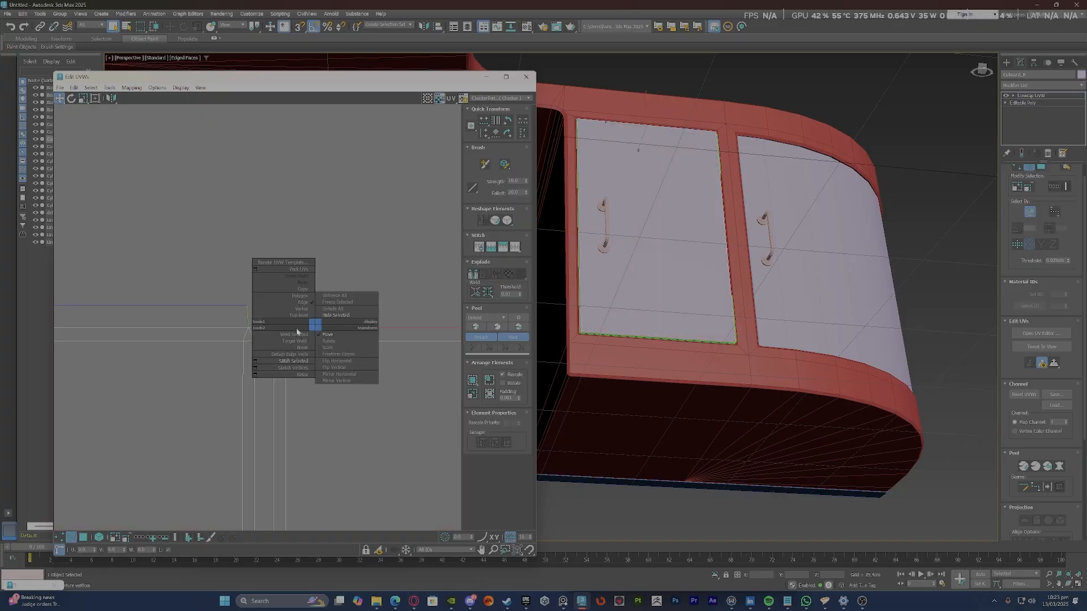
click(187, 303)
right_click(191, 305)
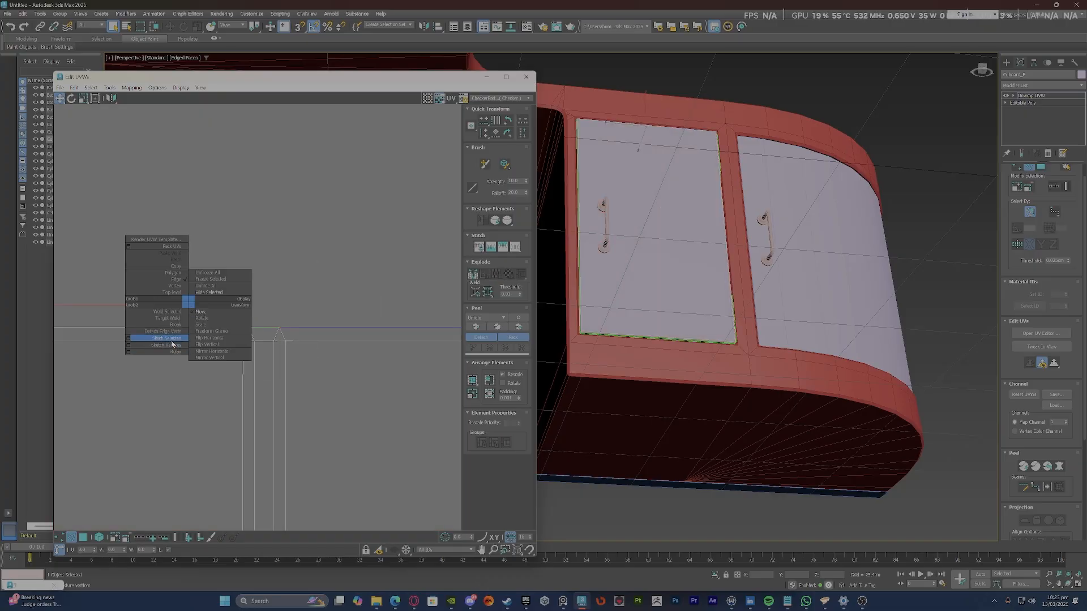
click(181, 336)
Stitch the detached thin strip onto the lower edge of the door's first UV panel.
scroll(270, 297, down, 4)
scroll(277, 289, up, 2)
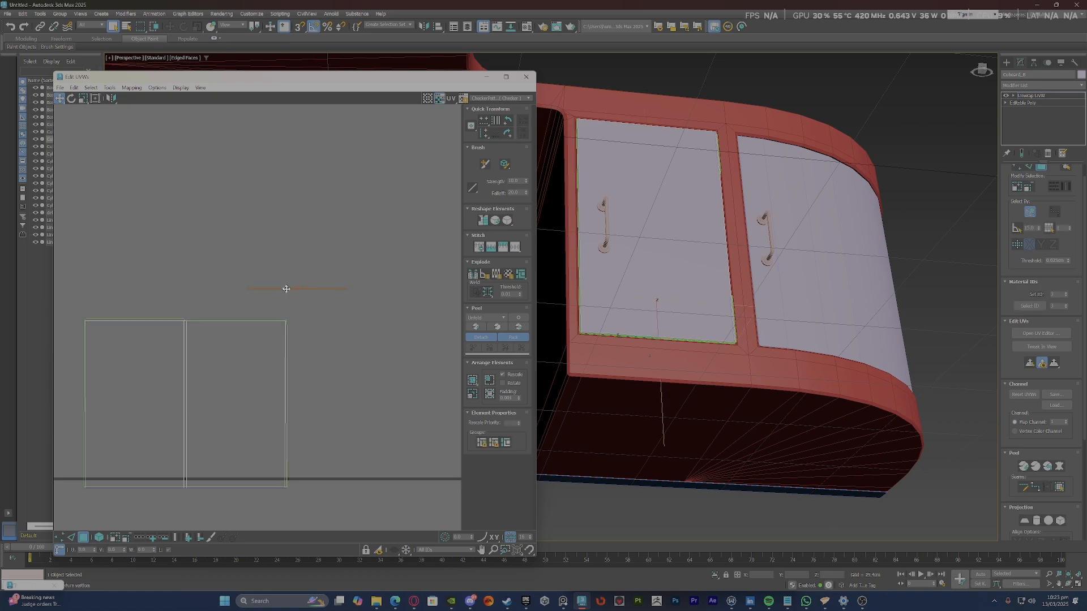
click(286, 289)
scroll(151, 419, up, 5)
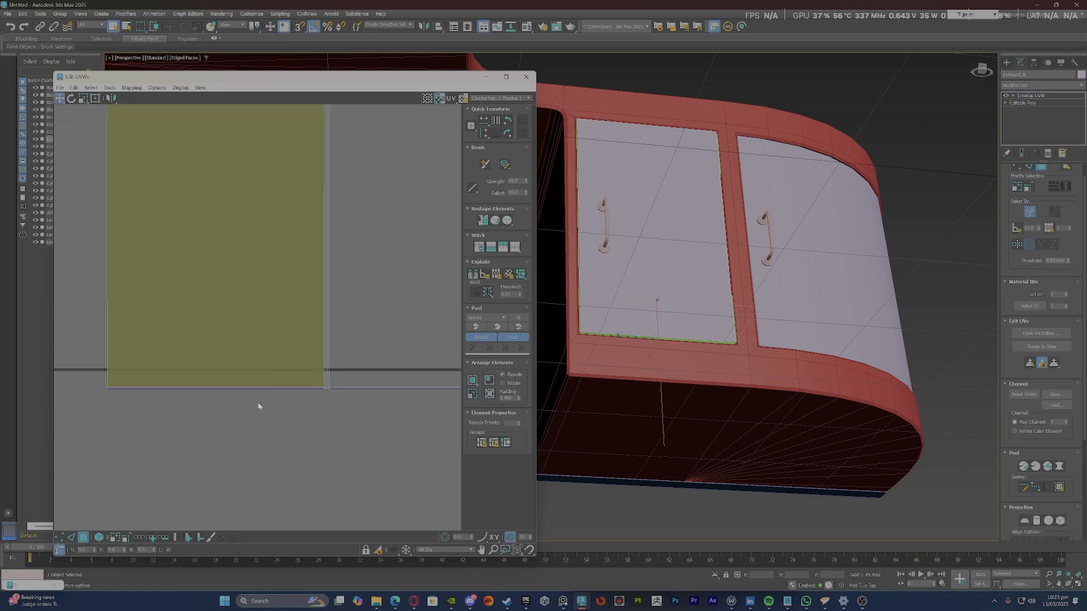
right_click(227, 391)
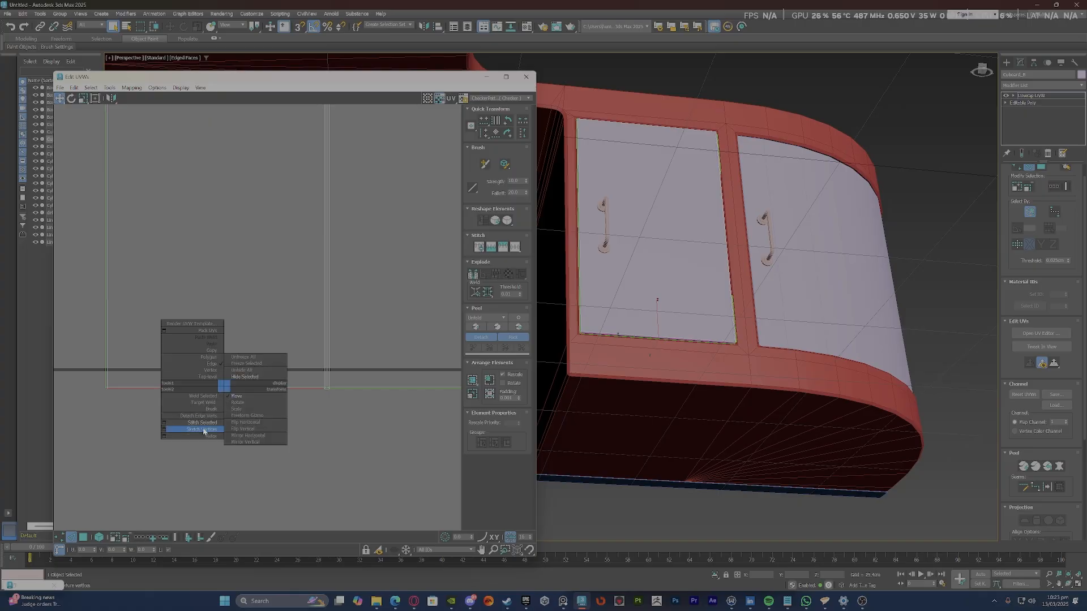
click(204, 423)
Stitch both corner gaps at the lower end of the strip joining the door's two UV panels.
scroll(204, 423, down, 1)
scroll(283, 395, up, 8)
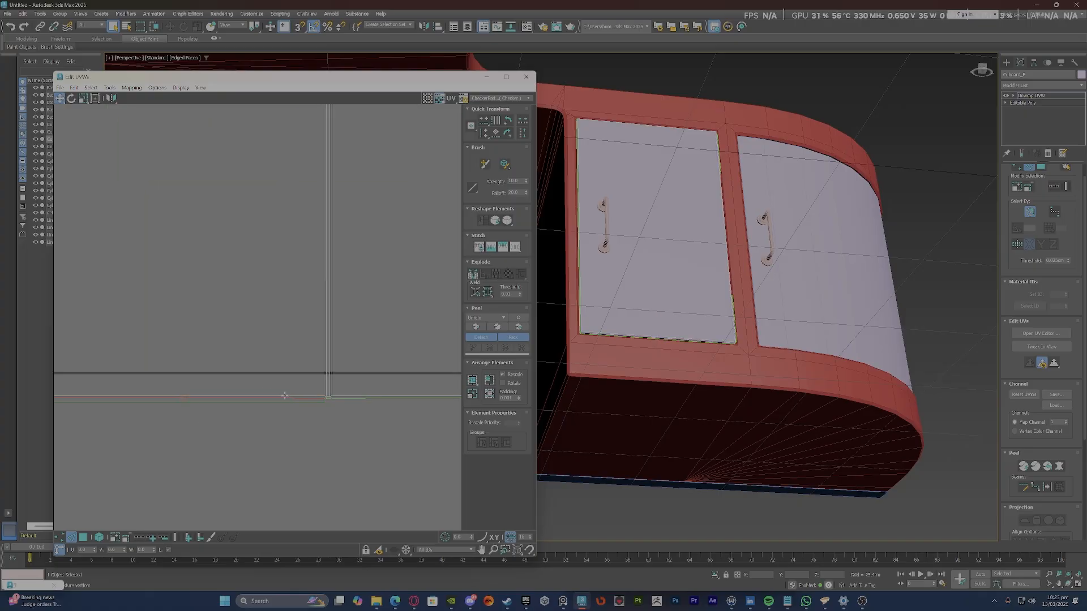
key(2)
scroll(331, 400, up, 3)
key(2)
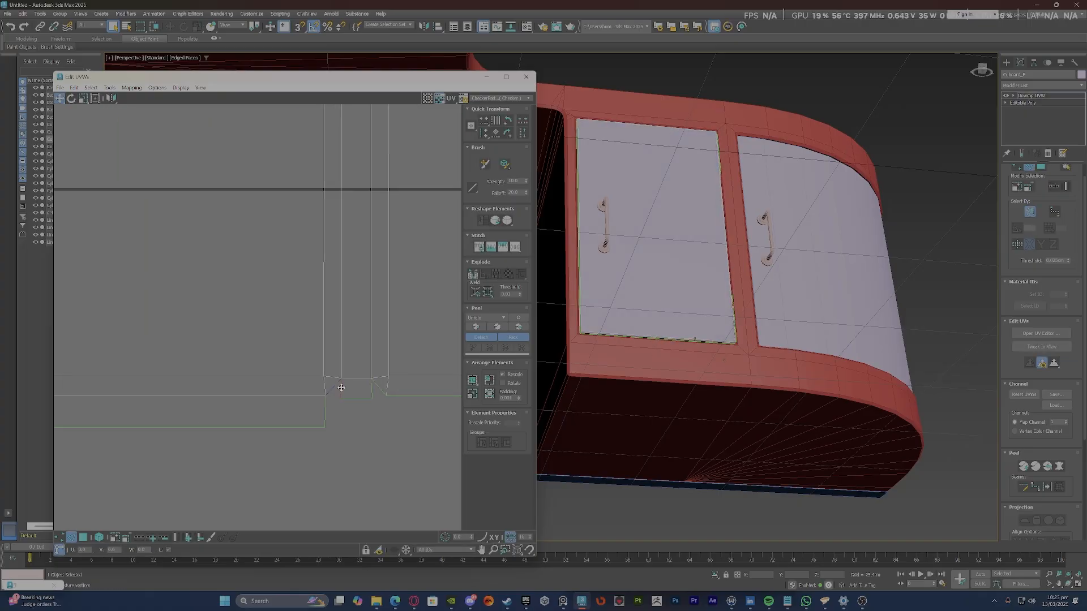
right_click(335, 392)
click(320, 429)
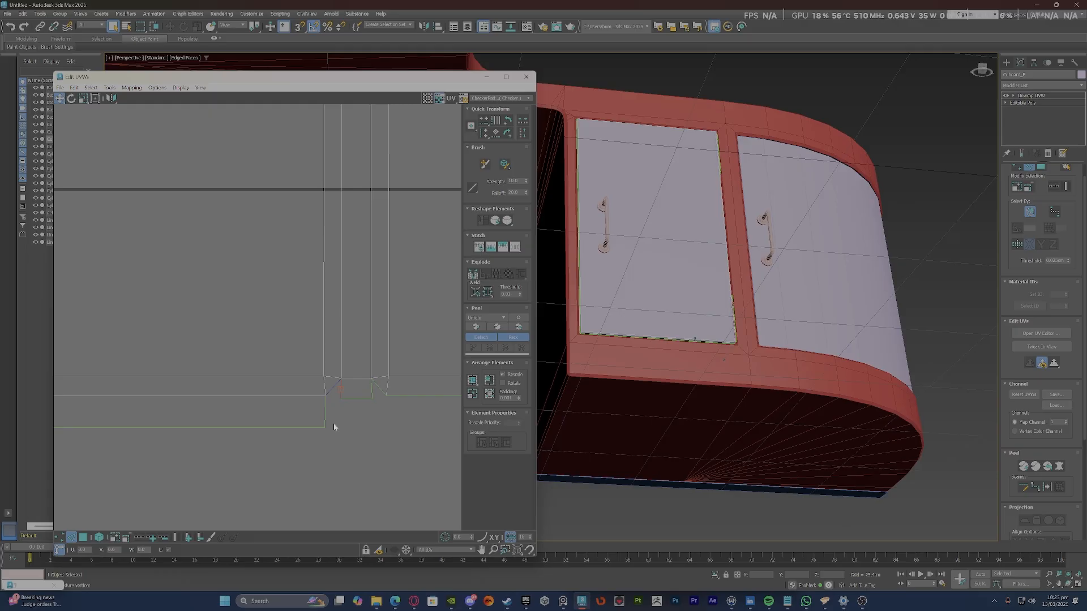
click(376, 390)
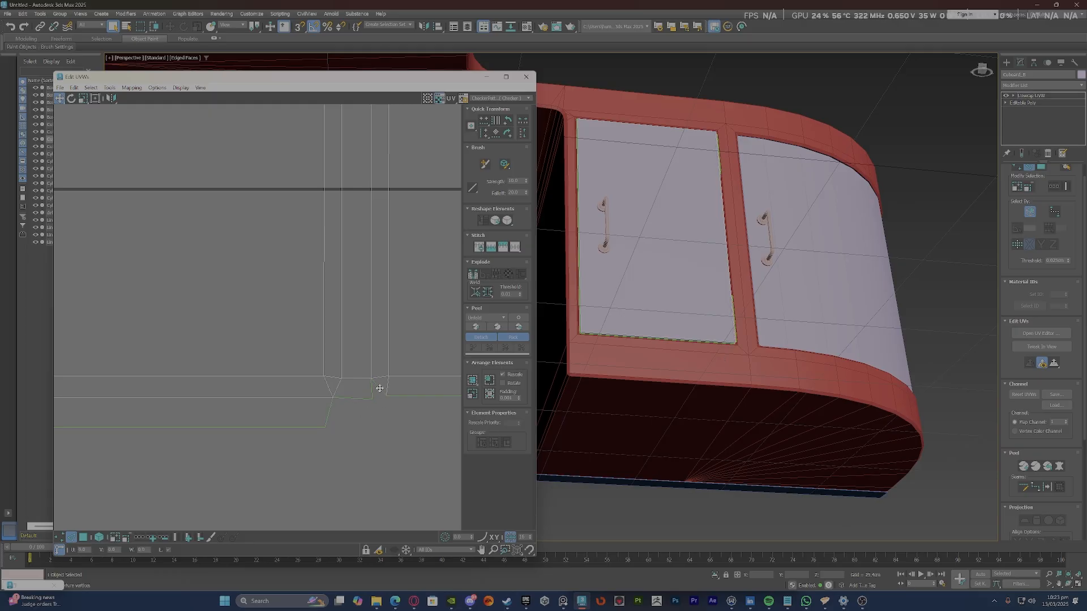
right_click(377, 390)
click(347, 422)
scroll(334, 407, down, 3)
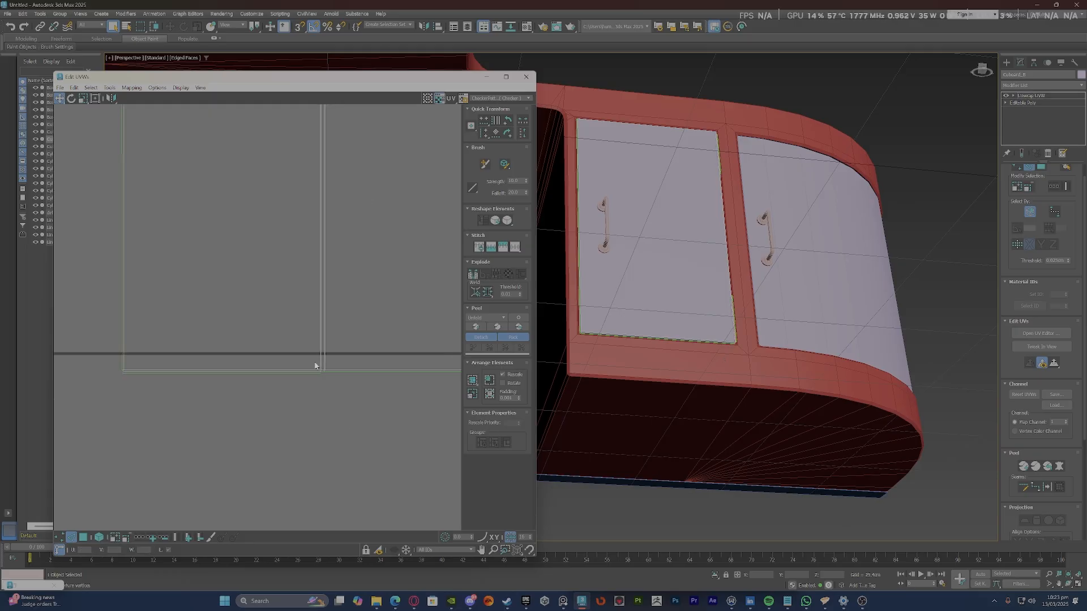
Select the entire stitched door UV shell and relax it.
middle_drag(315, 364, 111, 372)
scroll(107, 365, up, 2)
scroll(107, 365, up, 3)
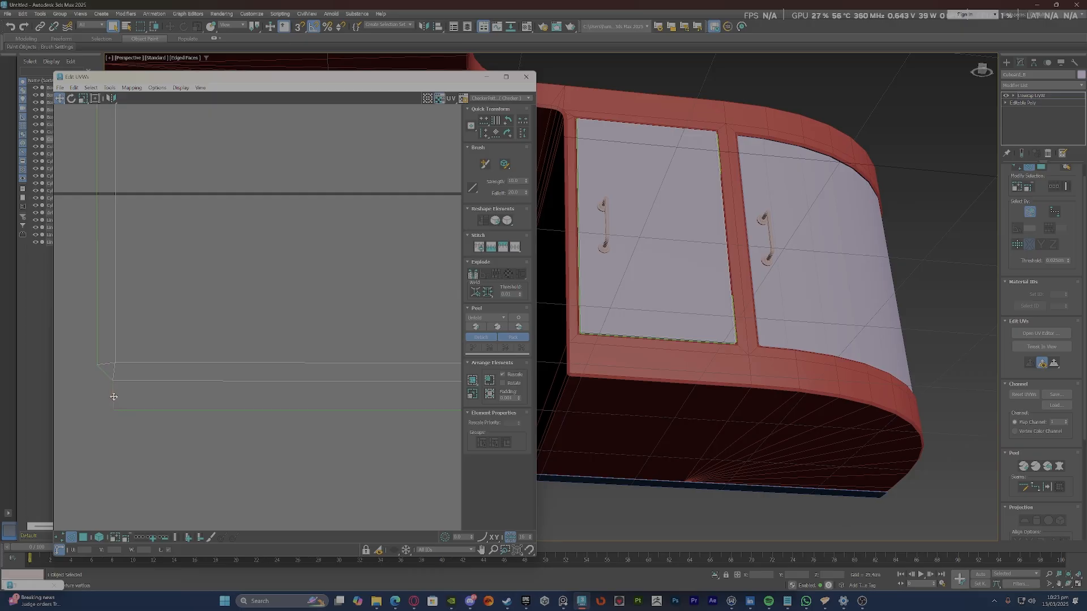
scroll(215, 419, down, 4)
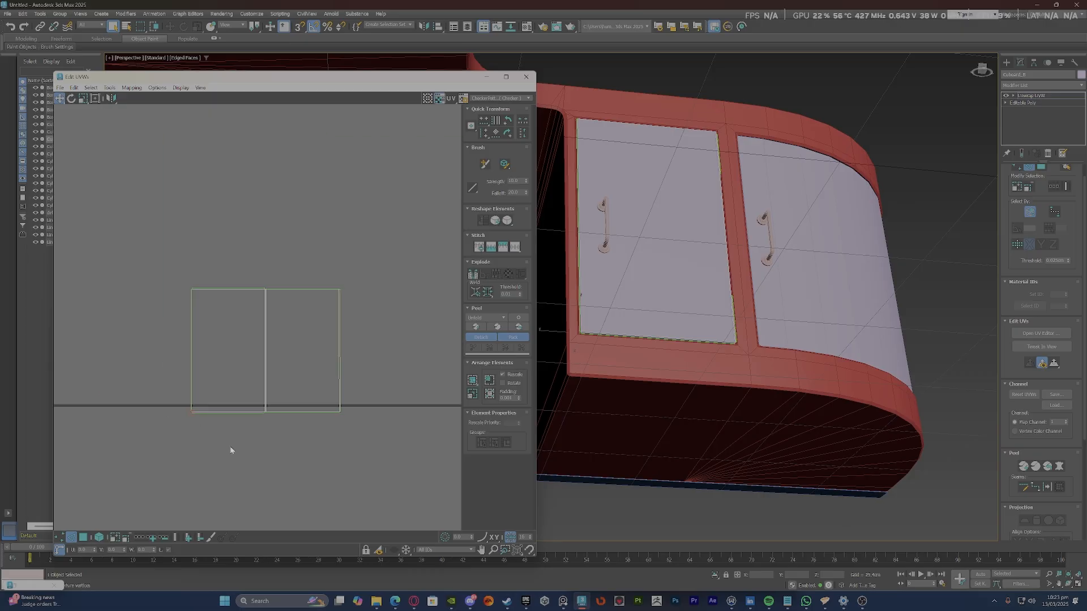
click(257, 351)
click(257, 350)
click(506, 222)
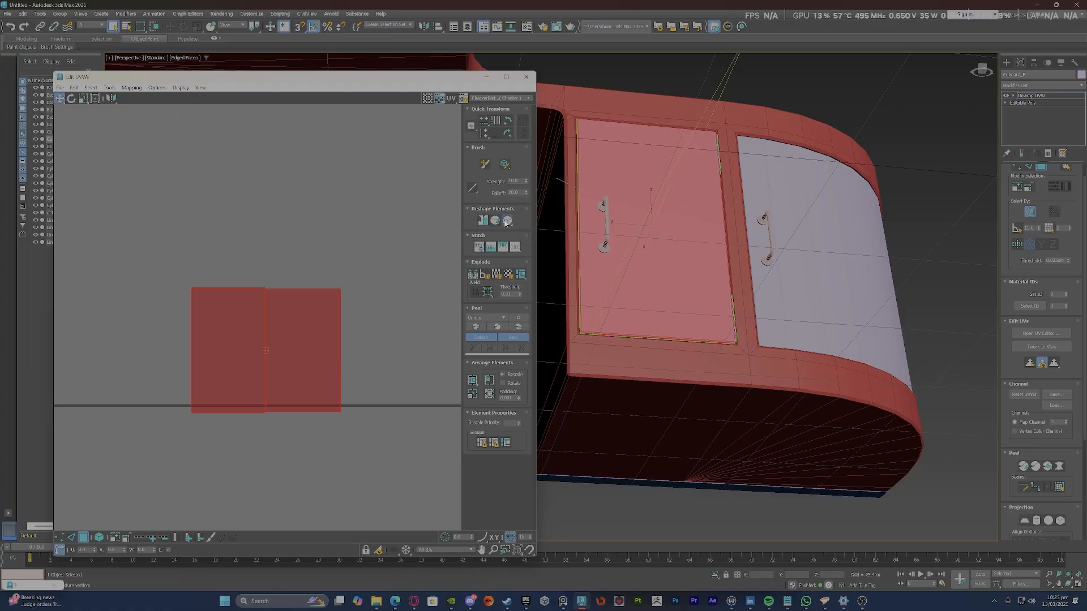
Pack the relaxed door shell into the UV tile and clear the selection.
scroll(181, 334, down, 6)
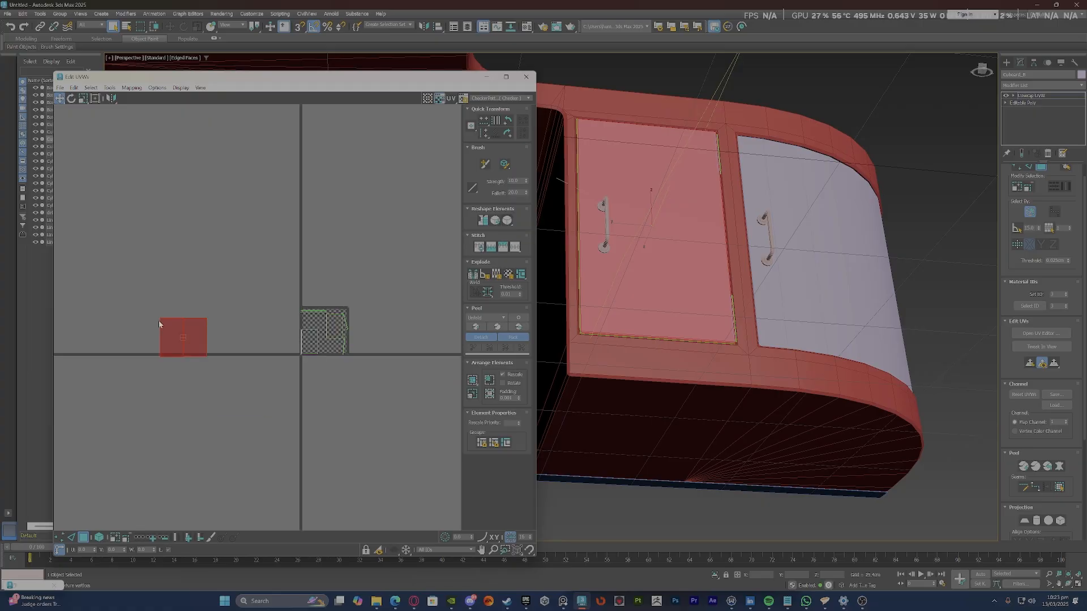
click(472, 380)
click(311, 267)
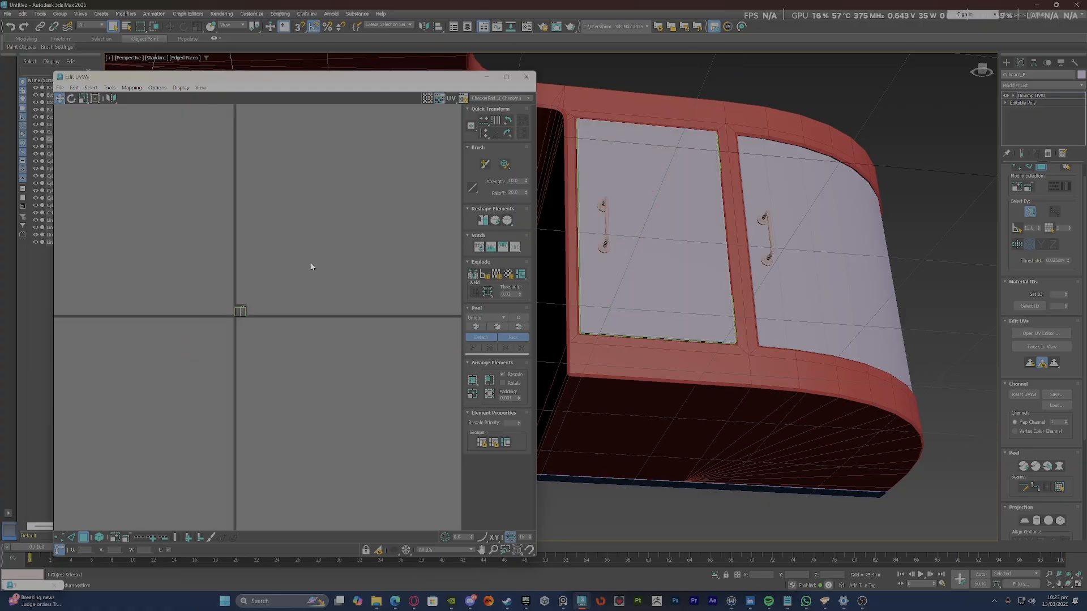
Close the UV editor and leave sub-object selection in the door's Unwrap UVW modifier.
click(525, 76)
scroll(470, 275, down, 5)
alt+middle_drag(470, 275, 438, 301)
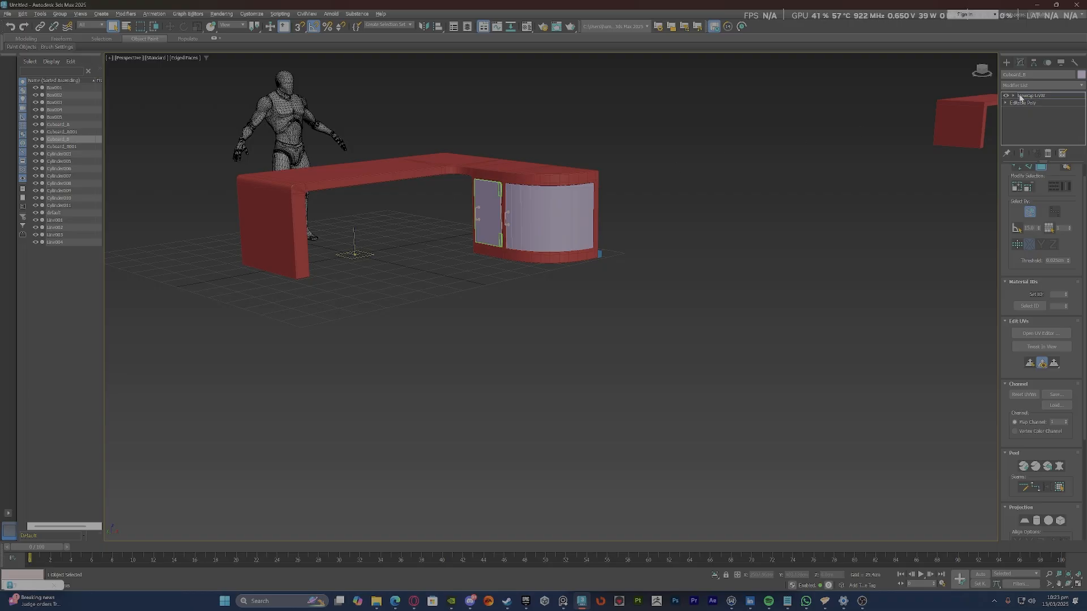
scroll(461, 194, up, 5)
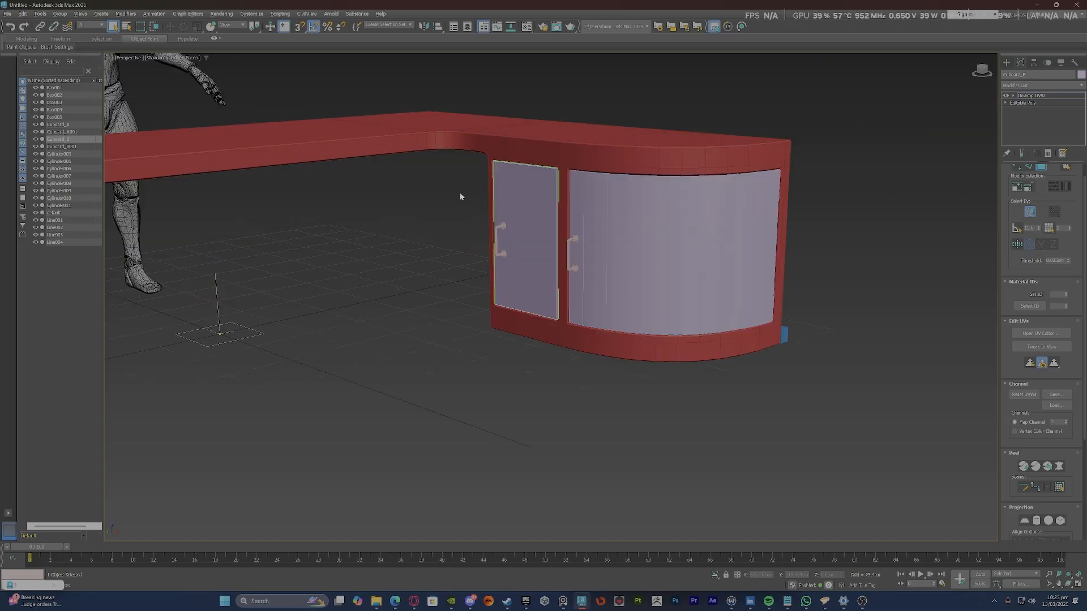
click(1031, 96)
Select all the desk, cabinet door and handle objects together and convert them to Editable Poly.
scroll(563, 355, down, 4)
drag(730, 202, 456, 371)
right_click(621, 334)
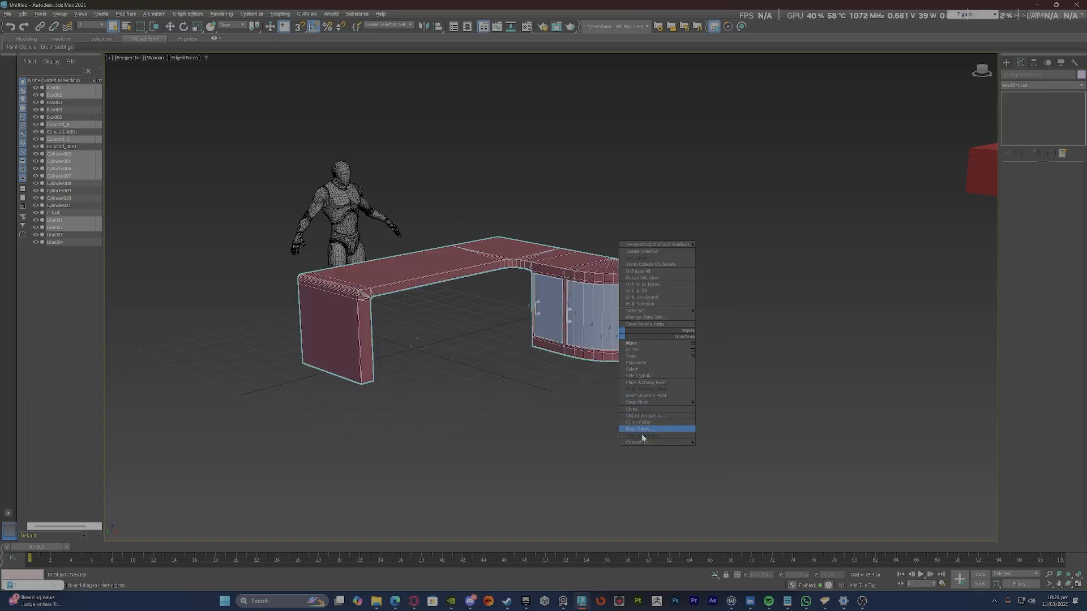
mouse_move(651, 442)
click(737, 451)
Delete the long thin box protruding from the end of the curved cabinet.
scroll(706, 339, up, 8)
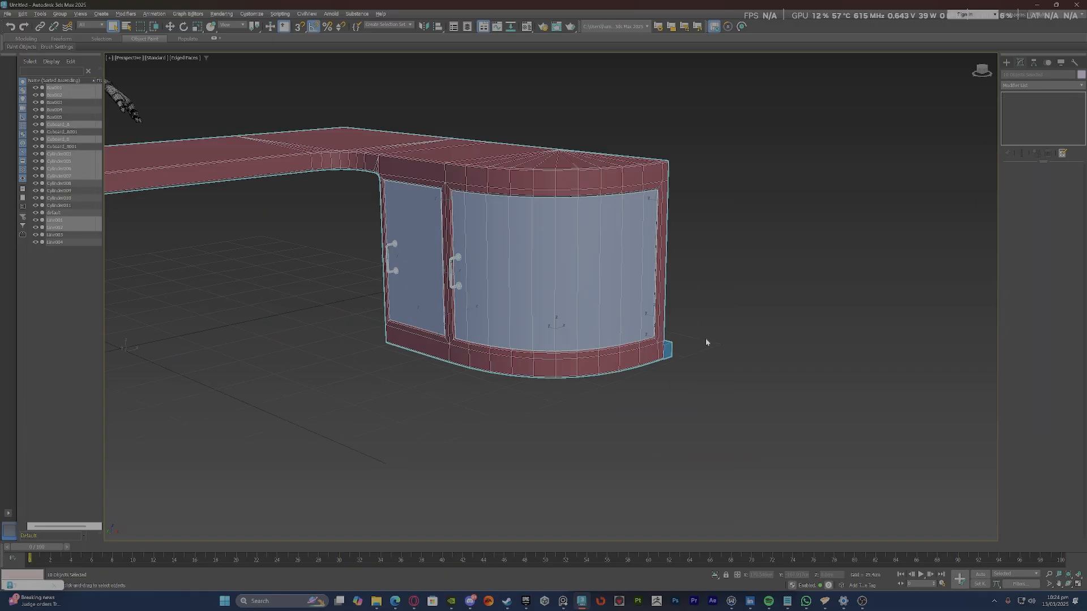
click(696, 342)
click(553, 390)
scroll(553, 387, down, 8)
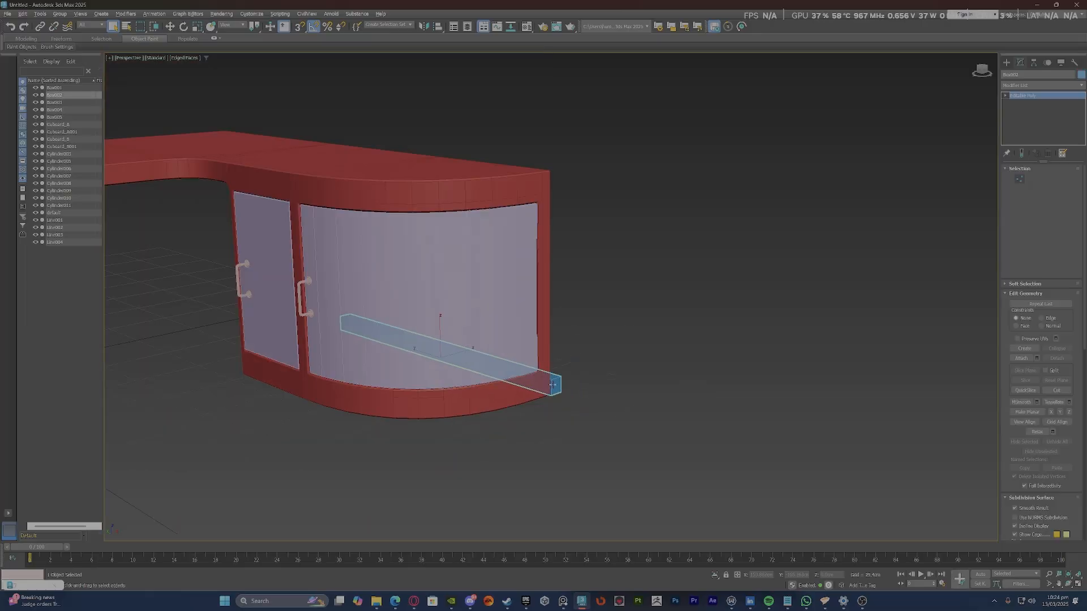
key(Delete)
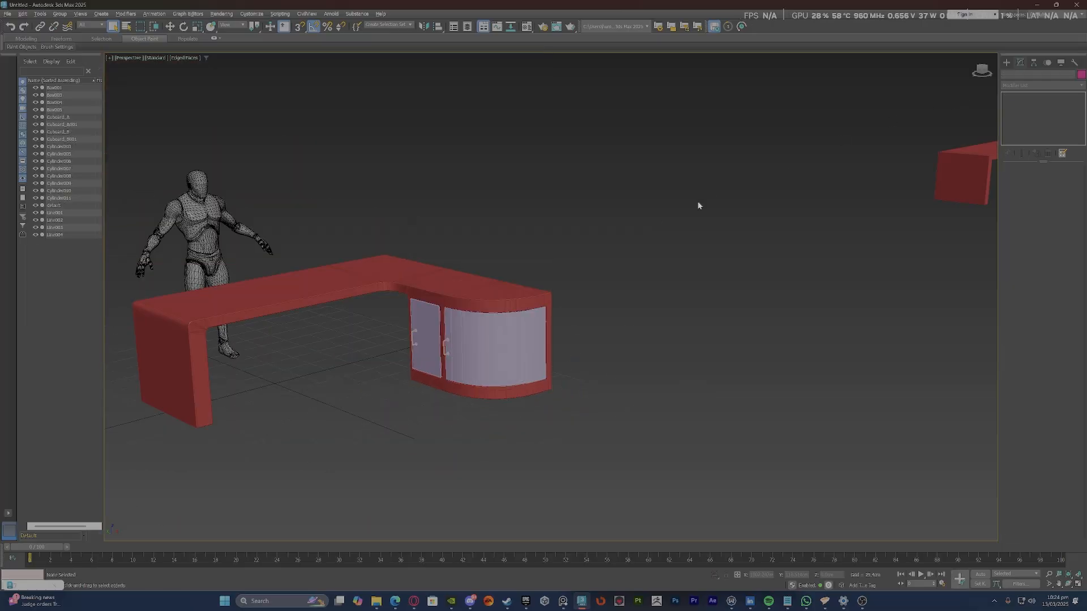
drag(395, 417, 395, 419)
click(690, 215)
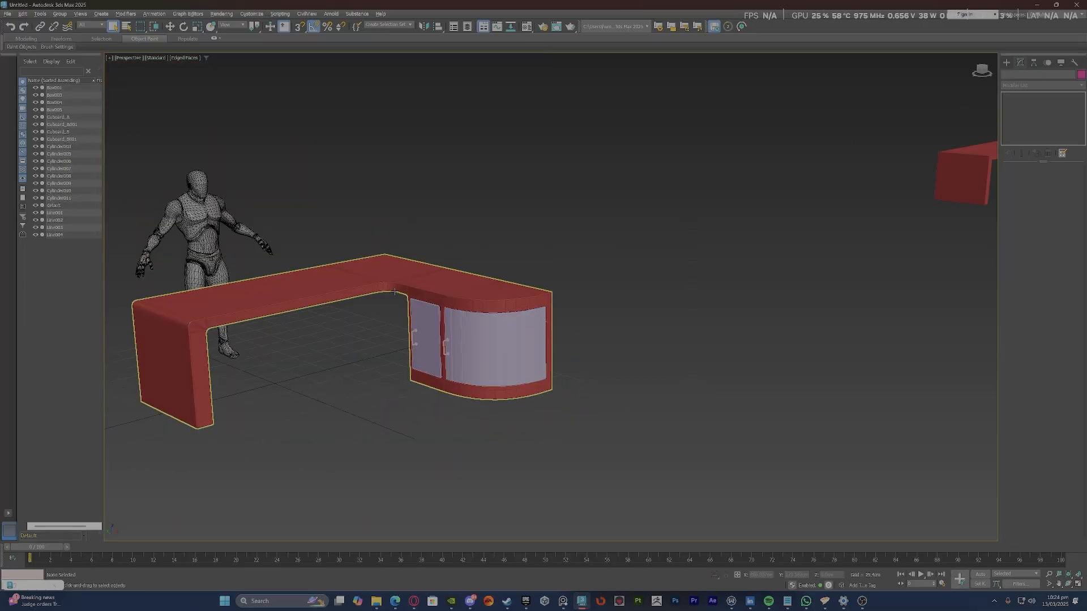
Attach the flat cabinet door, the curved door and the first door handle pieces to the desk body.
click(410, 290)
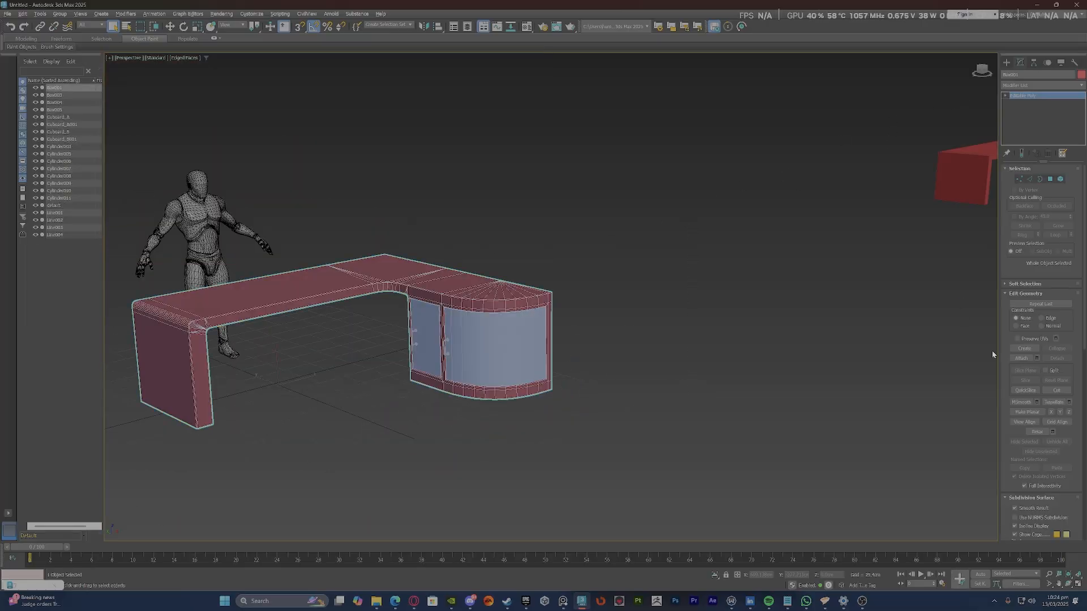
click(1022, 359)
scroll(436, 343, up, 3)
click(412, 347)
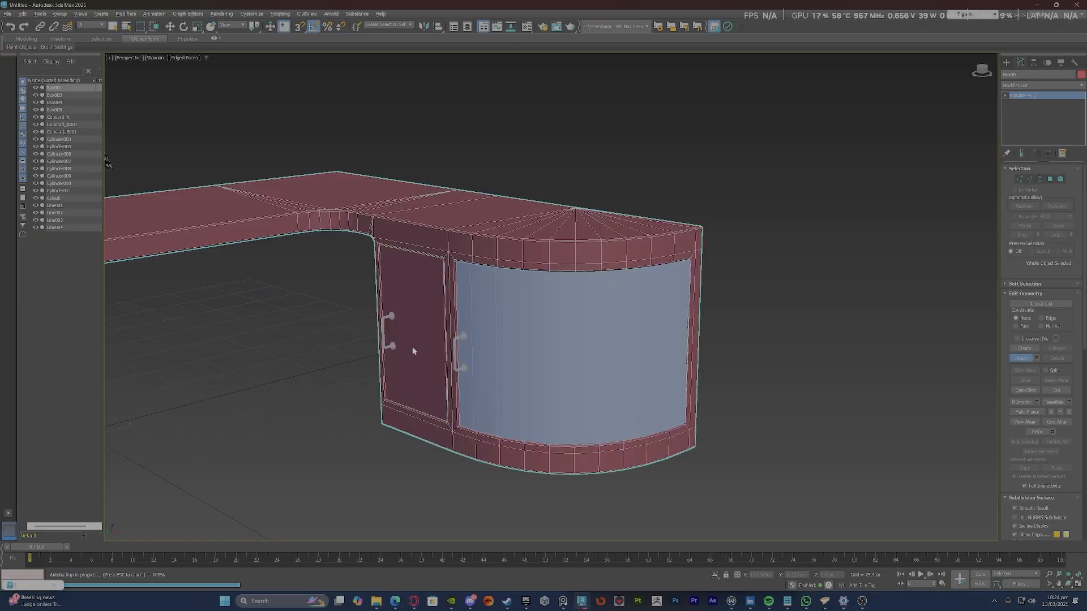
click(459, 368)
click(463, 368)
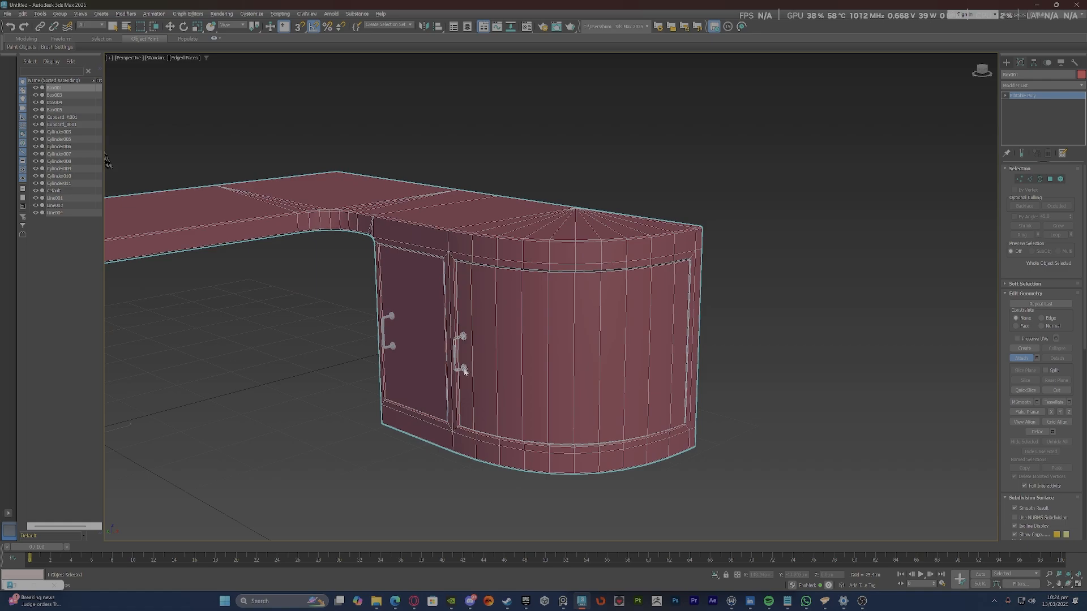
scroll(465, 372, up, 5)
click(310, 321)
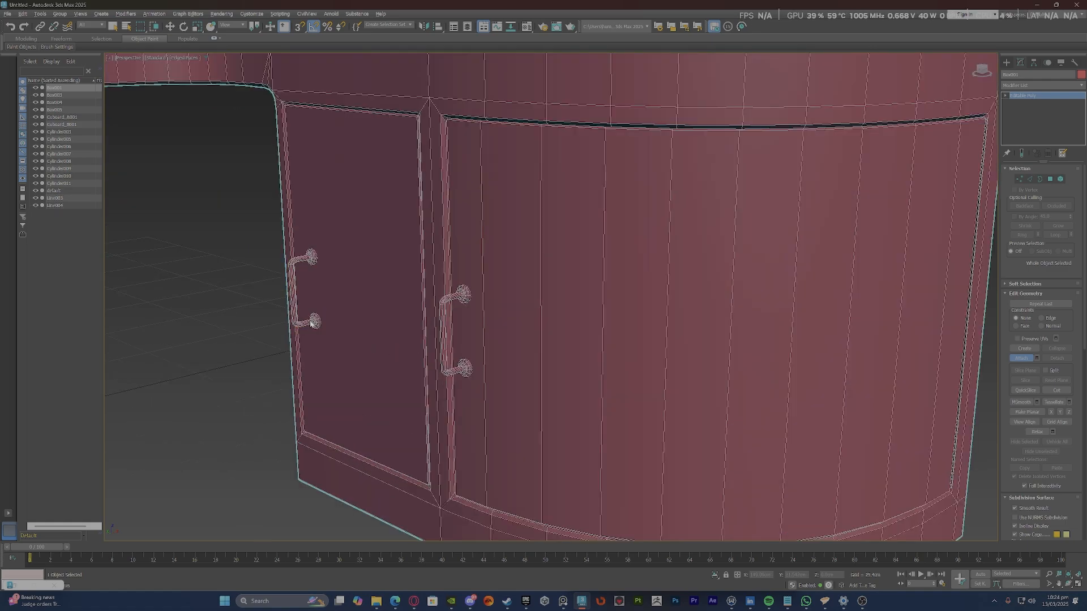
Attach the separate pieces along the far vertical edge of the curved door to the desk mesh.
scroll(311, 321, down, 5)
alt+middle_drag(522, 344, 512, 352)
scroll(572, 432, up, 3)
scroll(572, 433, up, 2)
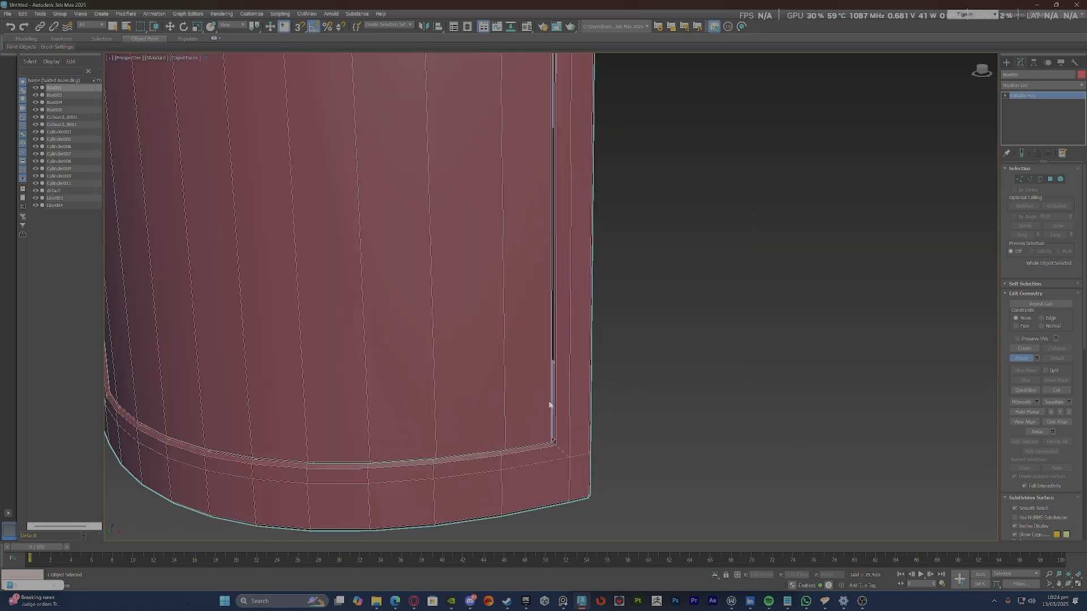
click(552, 400)
click(553, 117)
scroll(341, 288, down, 6)
alt+middle_drag(341, 290, 244, 251)
scroll(243, 251, up, 2)
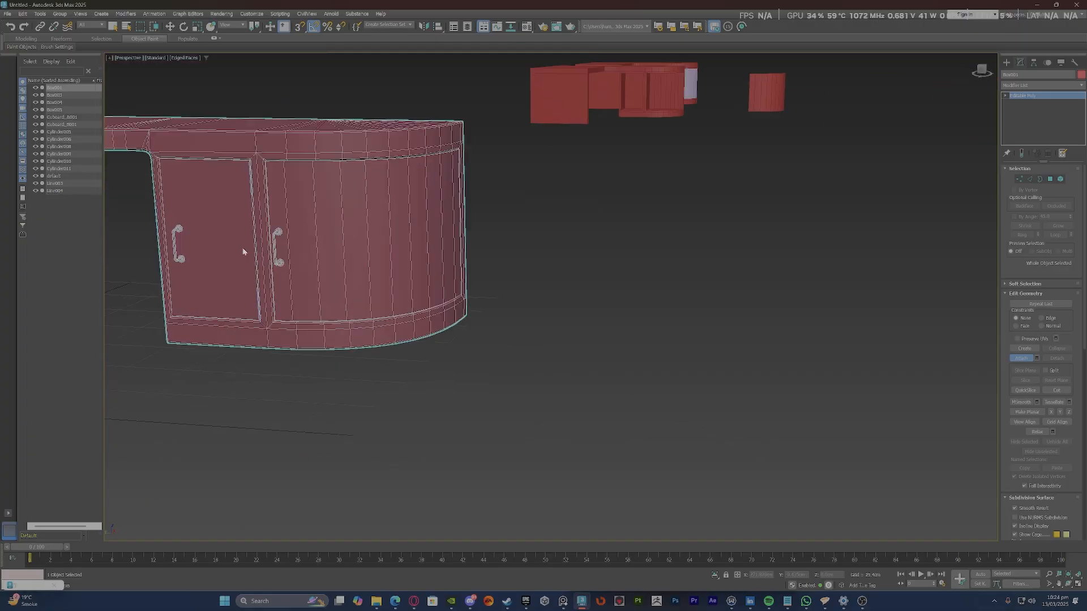
Attach the remaining edge pieces around the flat door to the desk mesh and leave the Attach command.
scroll(243, 252, up, 5)
click(284, 390)
scroll(278, 295, down, 5)
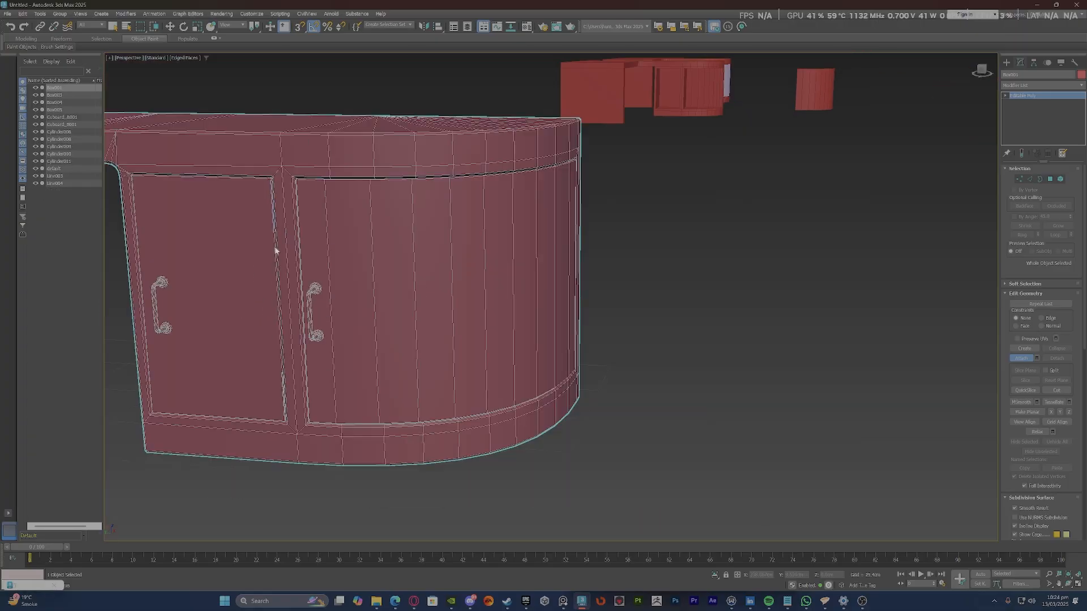
click(272, 218)
scroll(277, 238, down, 4)
alt+middle_drag(283, 255, 734, 217)
click(1018, 358)
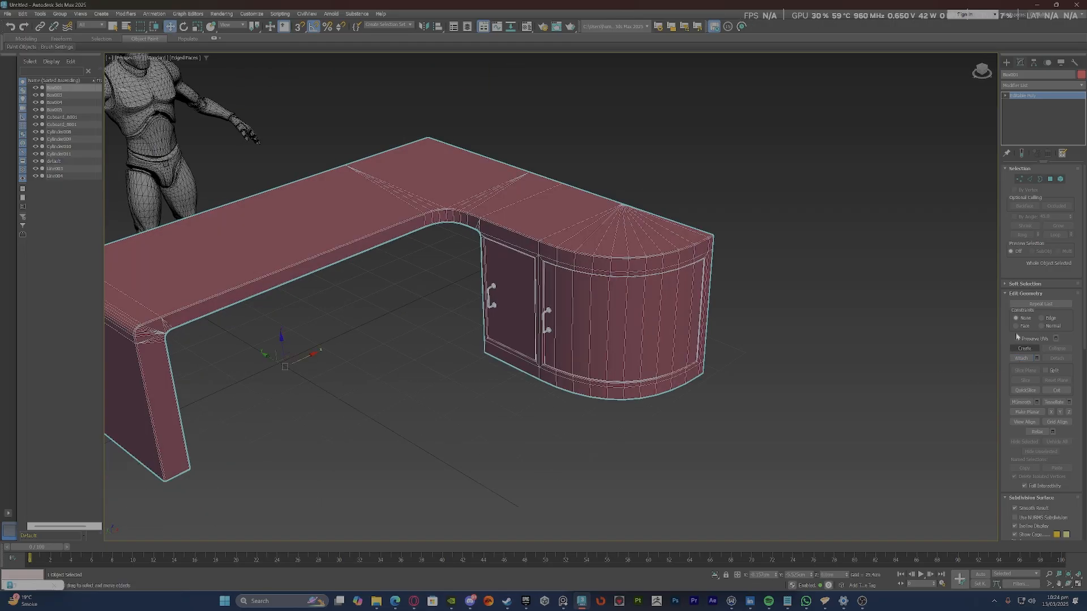
Add an Unwrap UVW modifier to the combined desk and open its UV editor.
click(1029, 85)
text(un)
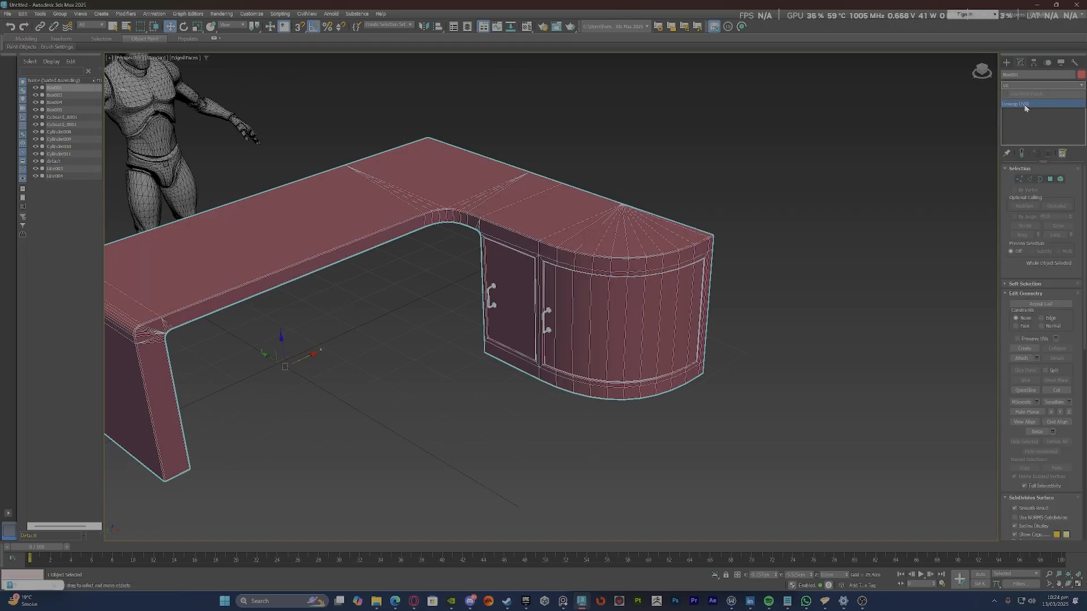
click(1024, 104)
click(1042, 334)
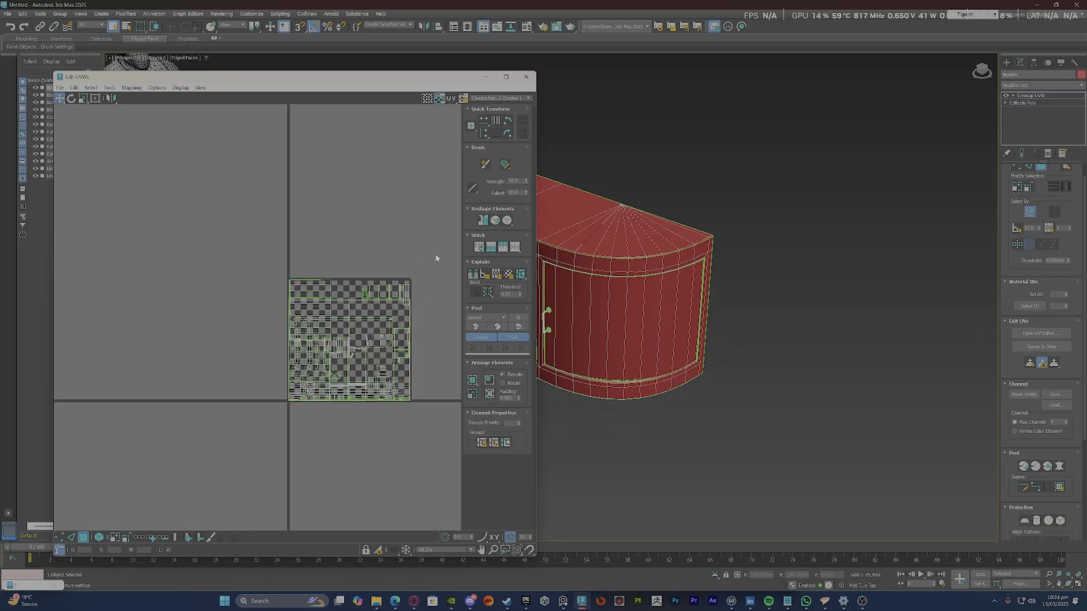
Select all UV polygons of the desk and pack their shells together into the UV tile.
key(3)
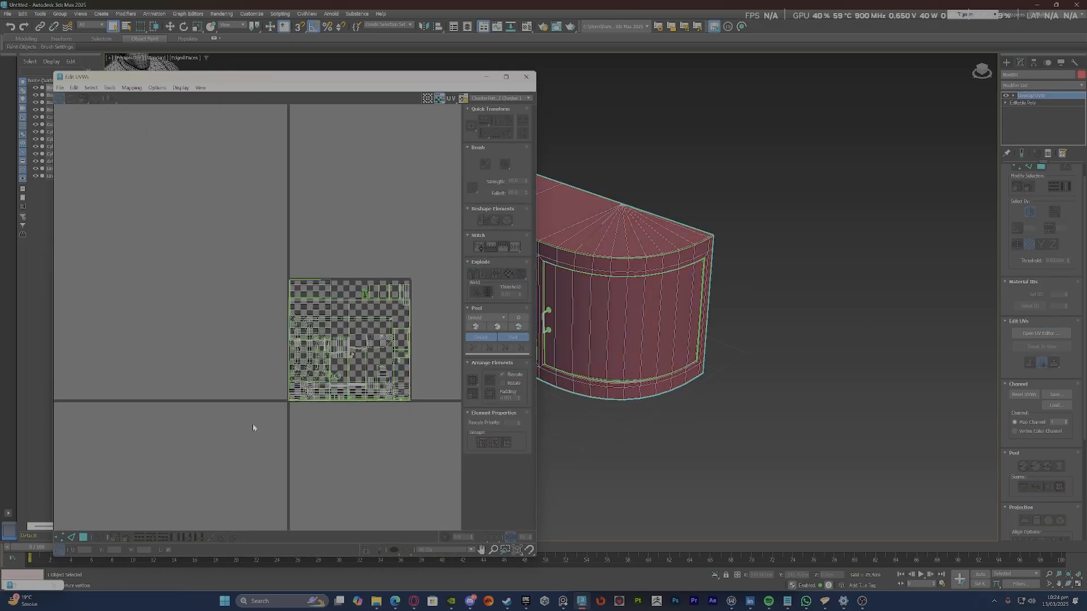
scroll(371, 333, up, 5)
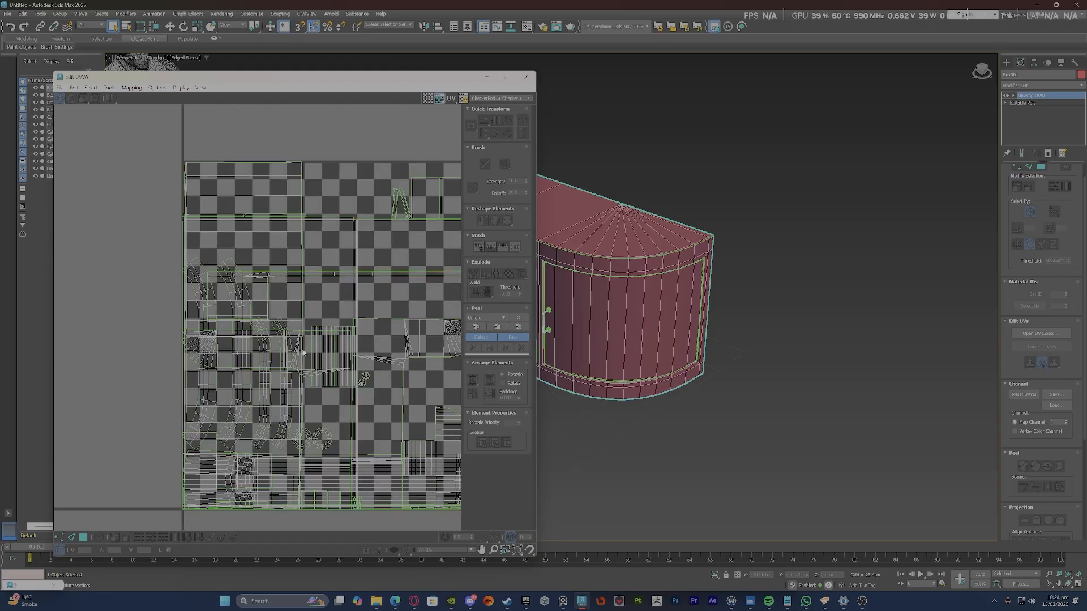
scroll(280, 339, down, 6)
key(3)
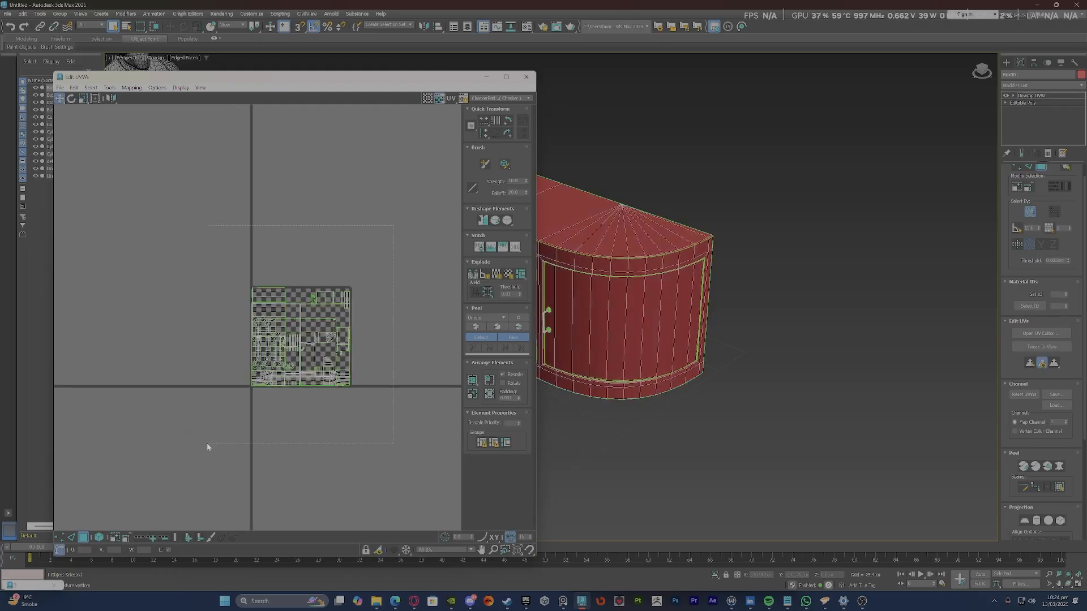
key(ctrl+a)
scroll(299, 335, up, 3)
scroll(247, 314, up, 2)
scroll(245, 313, down, 4)
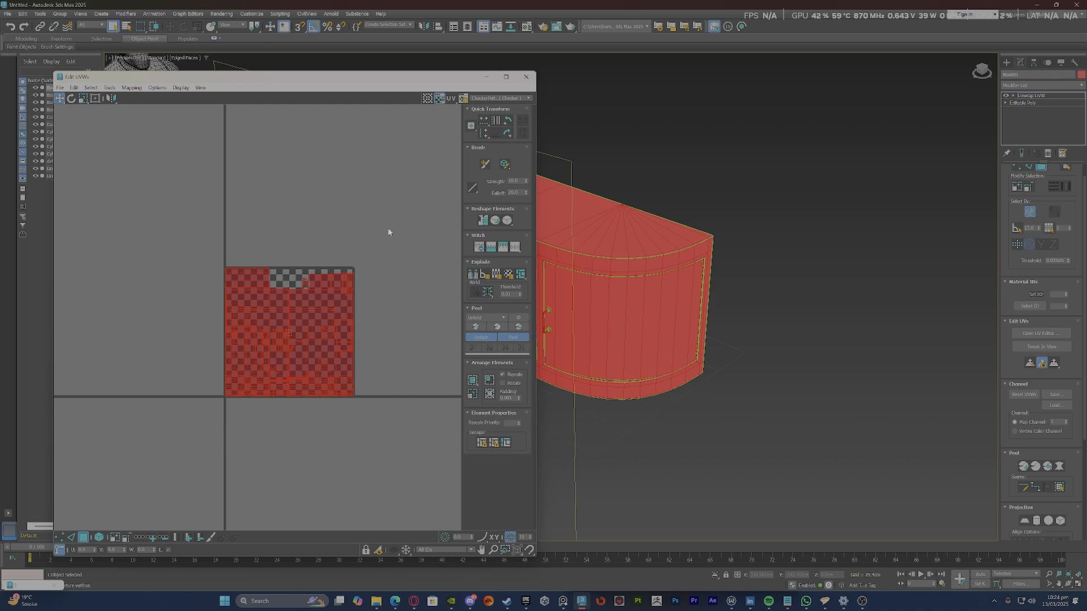
scroll(352, 272, up, 2)
scroll(352, 272, down, 2)
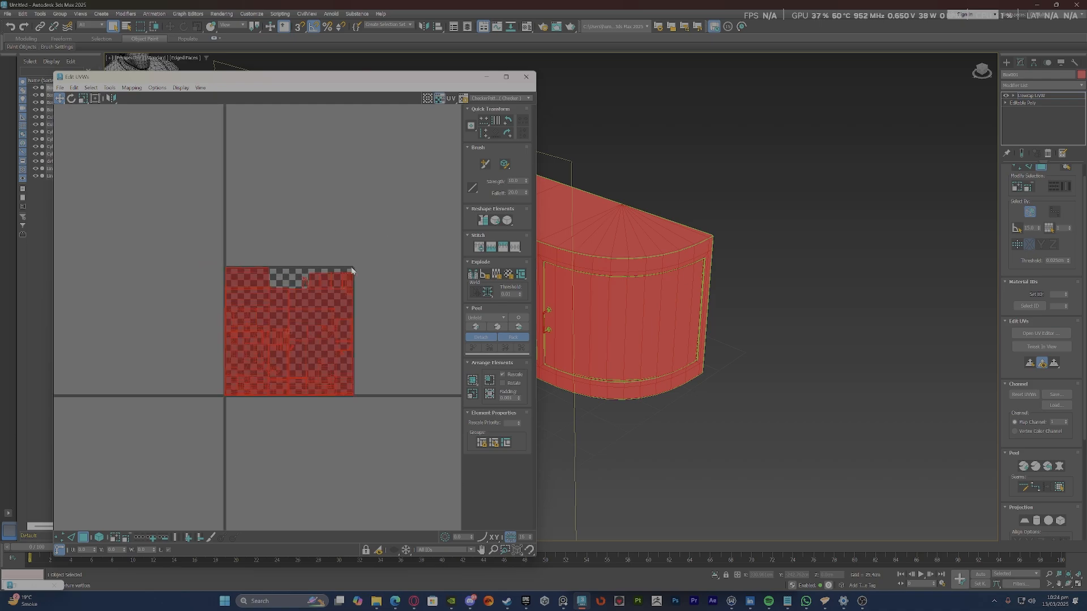
click(473, 381)
scroll(304, 341, up, 3)
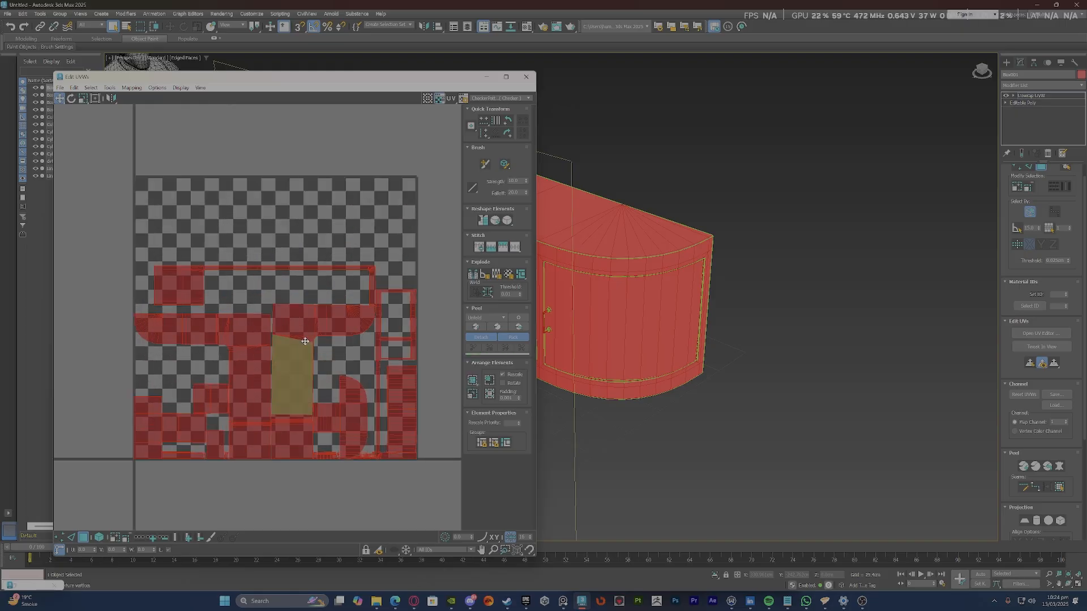
scroll(304, 342, down, 2)
scroll(188, 284, up, 1)
Move the two L-shaped countertop shells and the long thin strip shell with its square end out of the packed layout.
click(300, 349)
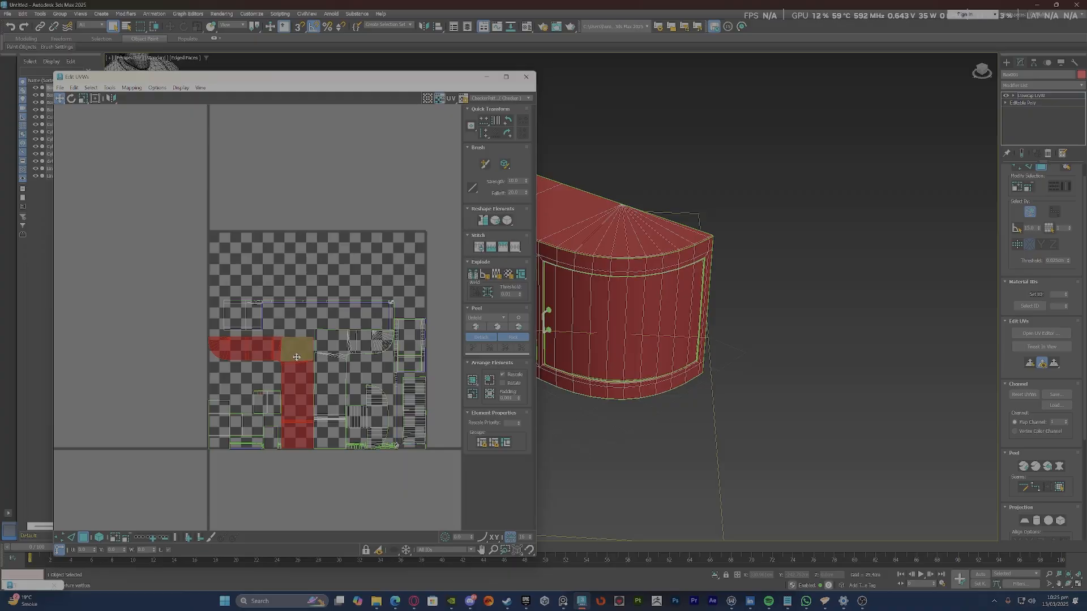
ctrl+click(327, 369)
drag(309, 371, 217, 251)
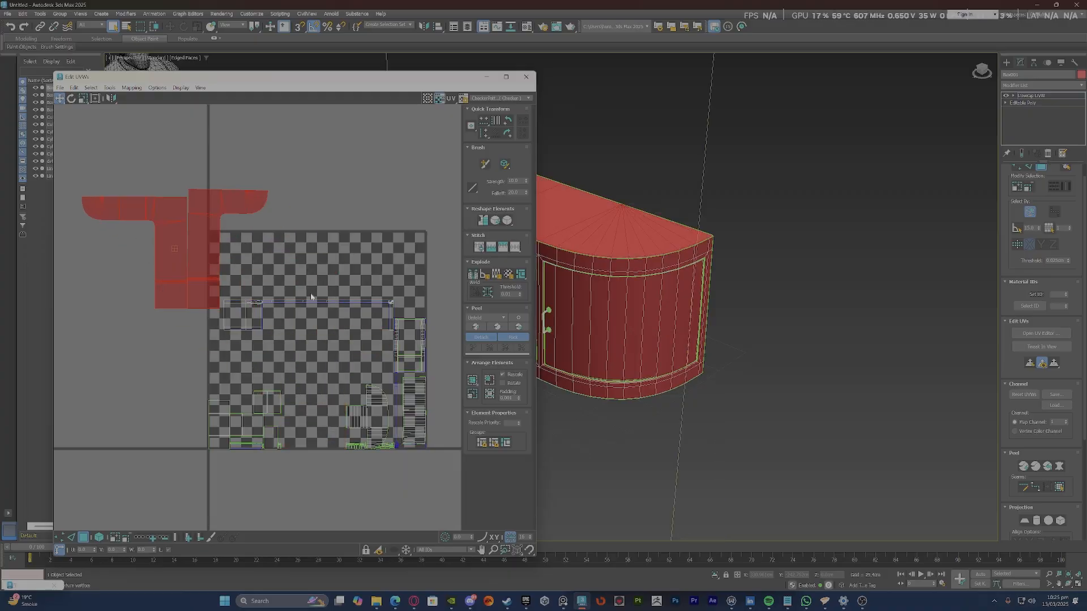
click(259, 315)
drag(260, 313, 385, 192)
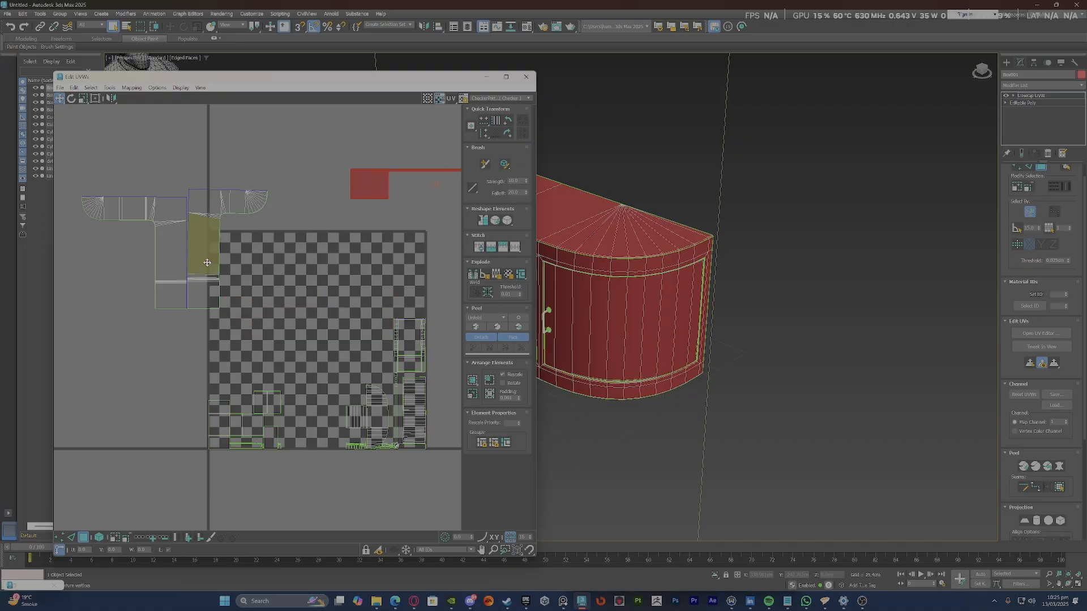
Place the two L-shaped countertop shells and the long strip shell back in the upper part of the UV tile.
click(207, 263)
click(250, 270)
click(210, 221)
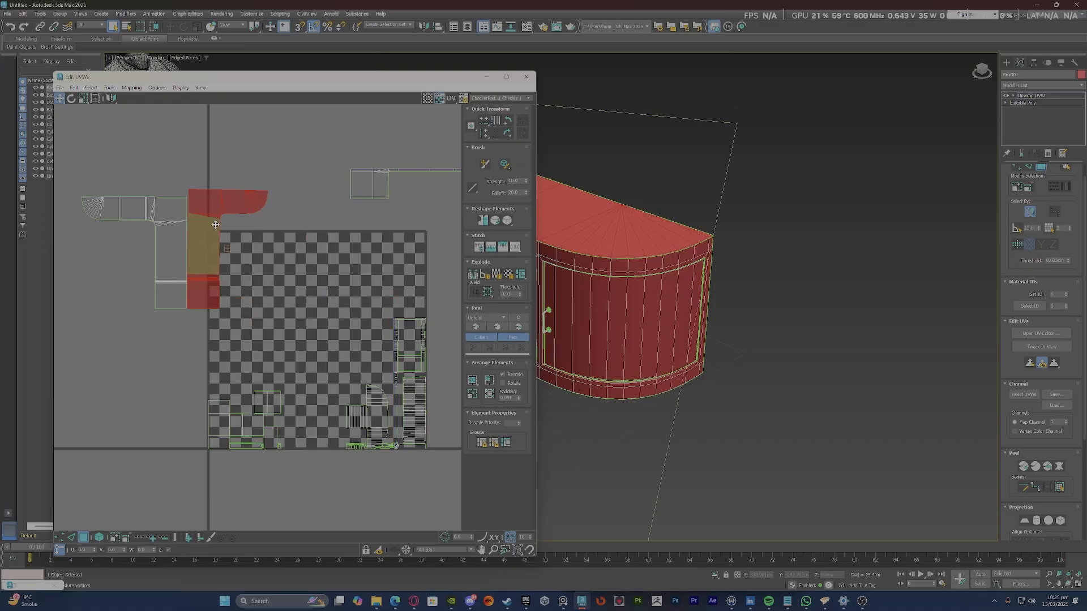
drag(209, 214, 265, 275)
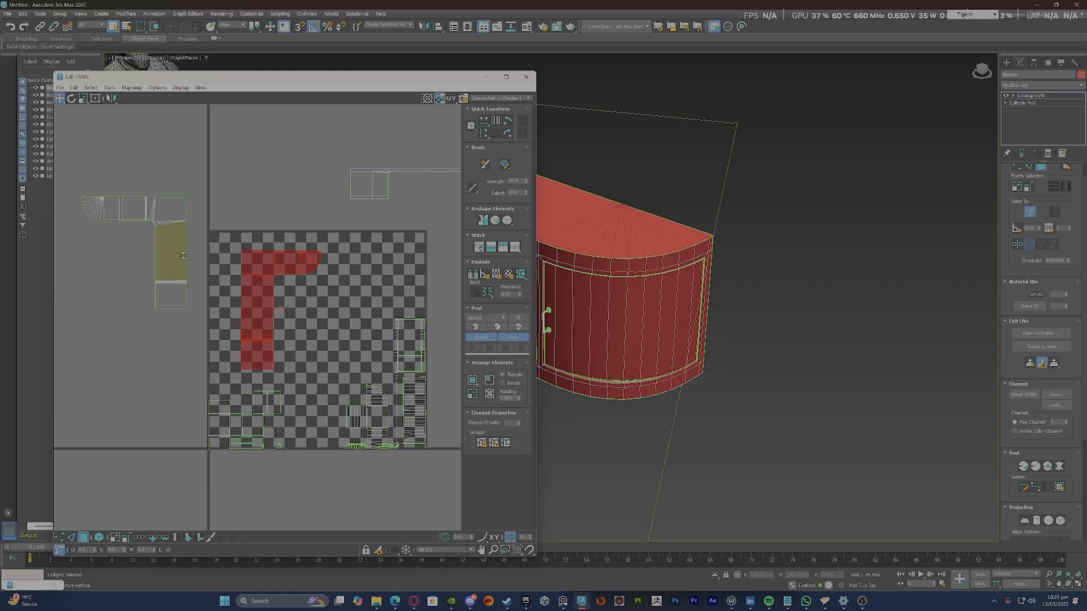
click(177, 239)
drag(177, 238, 240, 270)
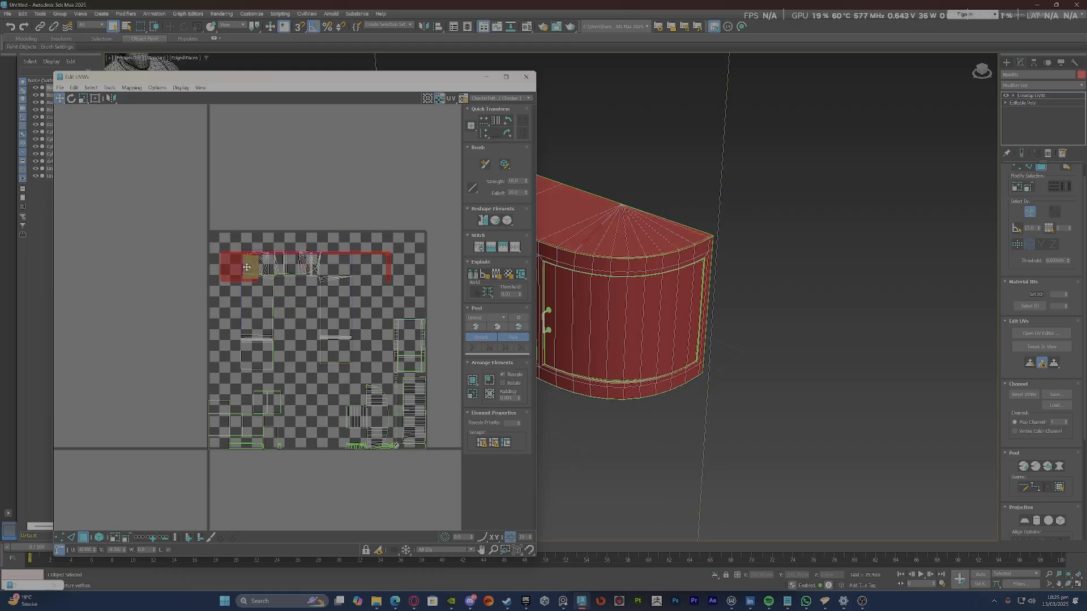
Select the two countertop shells, the long strip shell and the cabinet frame shell together and scale them up uniformly.
drag(233, 362, 230, 363)
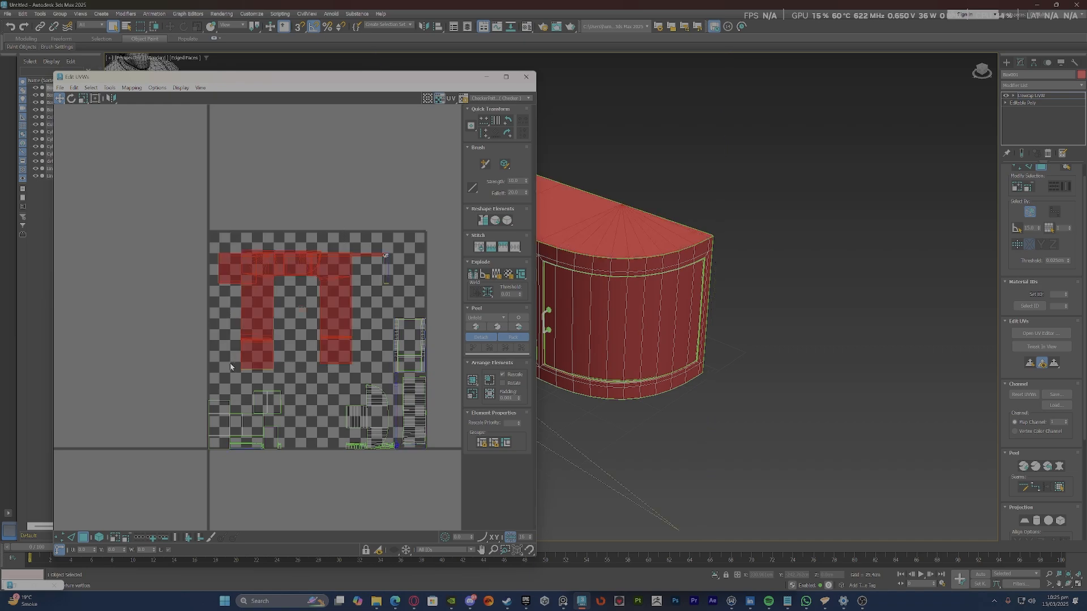
scroll(580, 346, down, 3)
click(585, 293)
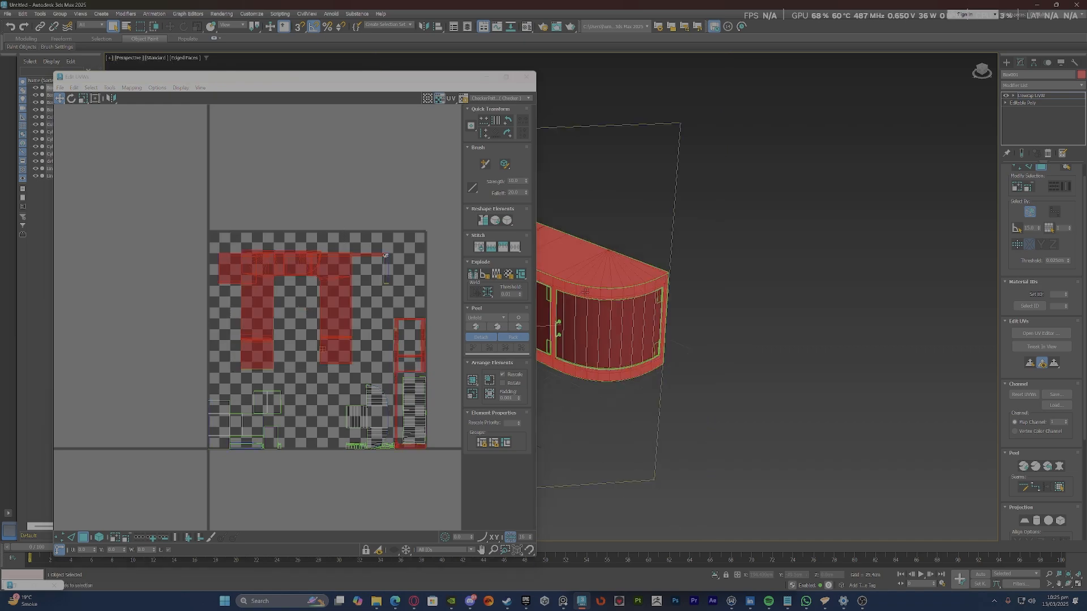
scroll(610, 339, down, 3)
scroll(385, 331, up, 2)
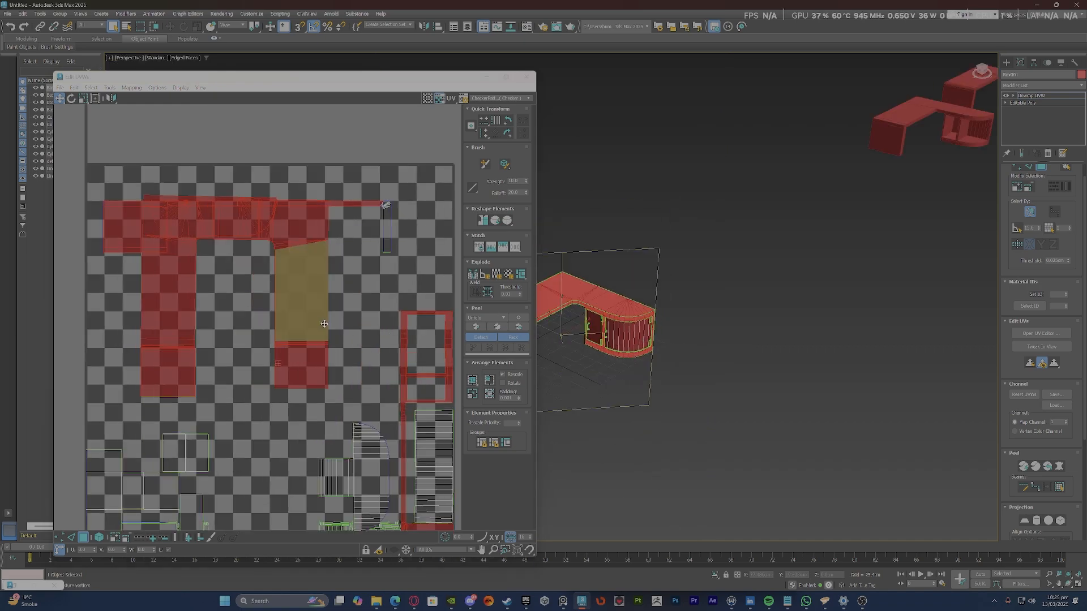
right_click(309, 322)
click(326, 352)
scroll(314, 320, up, 3)
key(ctrl+z)
scroll(334, 167, down, 3)
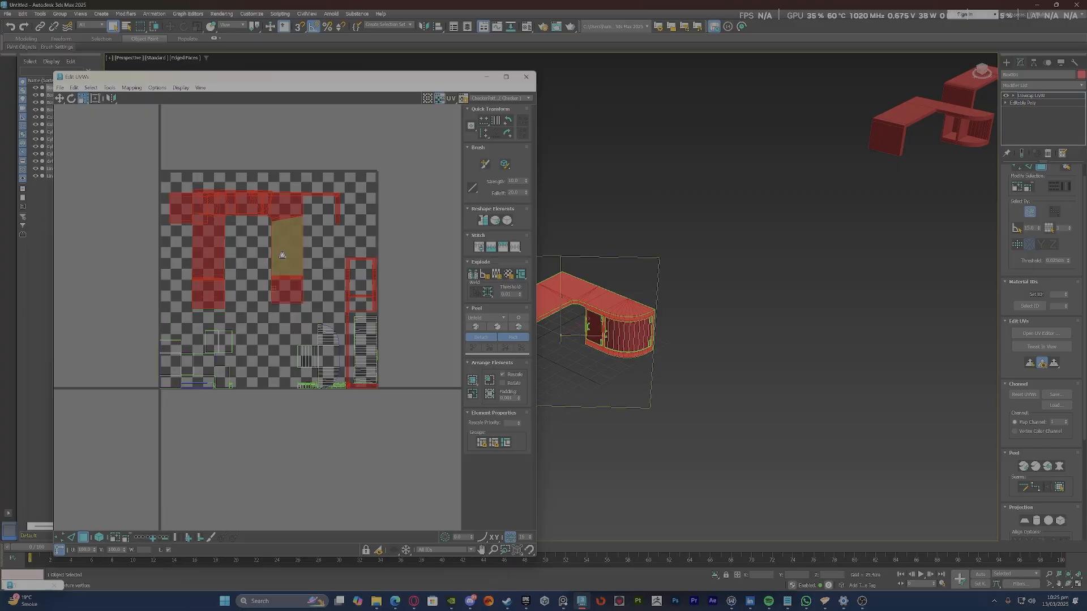
key(ctrl+z)
key(ctrl+z)
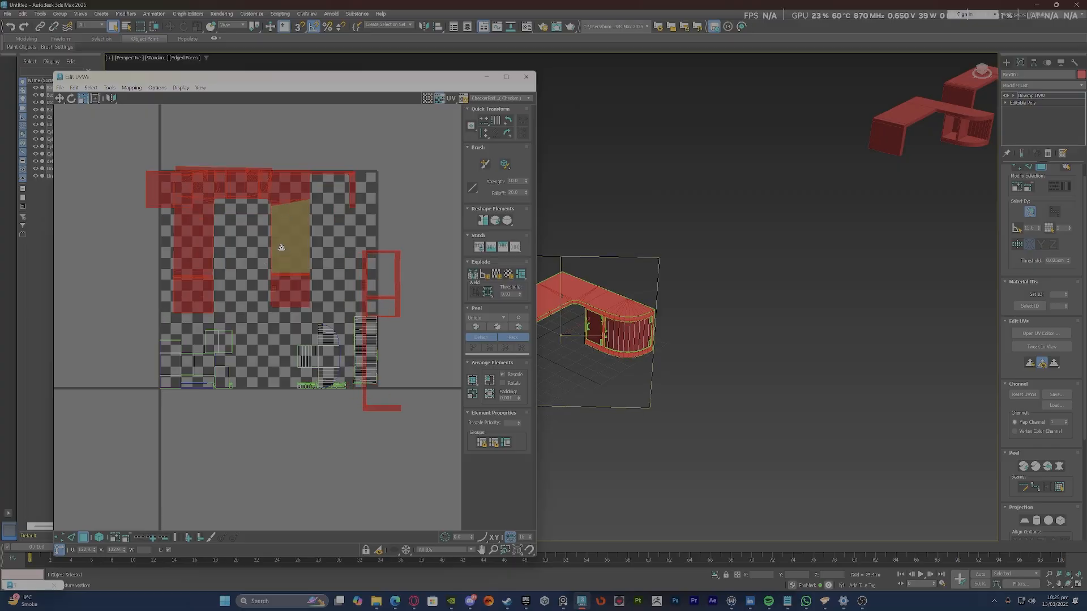
key(ctrl+z)
key(ctrl+z)
key(ctrl+z)
key(ctrl+z)
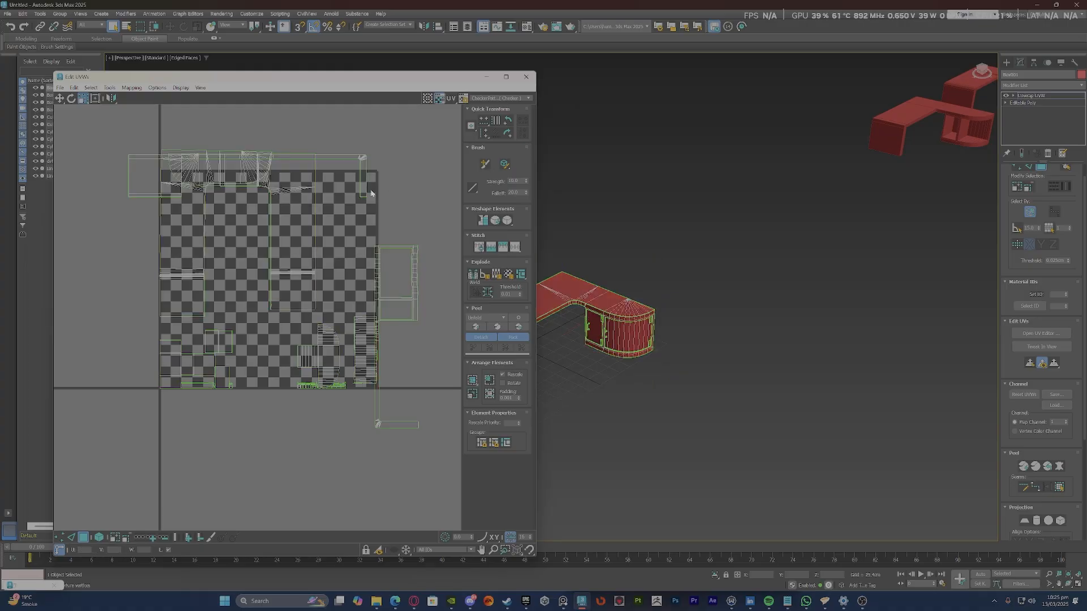
Move the first enlarged L-shaped countertop shell down into the upper-left corner of the UV tile.
double_click(194, 228)
drag(194, 228, 198, 247)
key(ctrl+z)
right_click(226, 233)
click(242, 240)
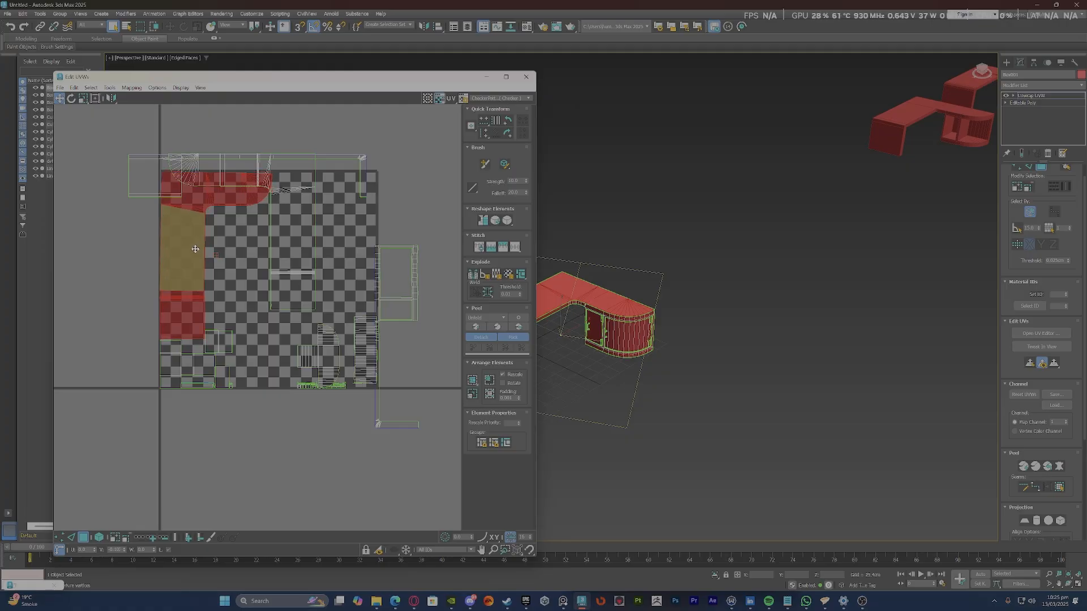
scroll(173, 340, up, 3)
scroll(172, 343, down, 3)
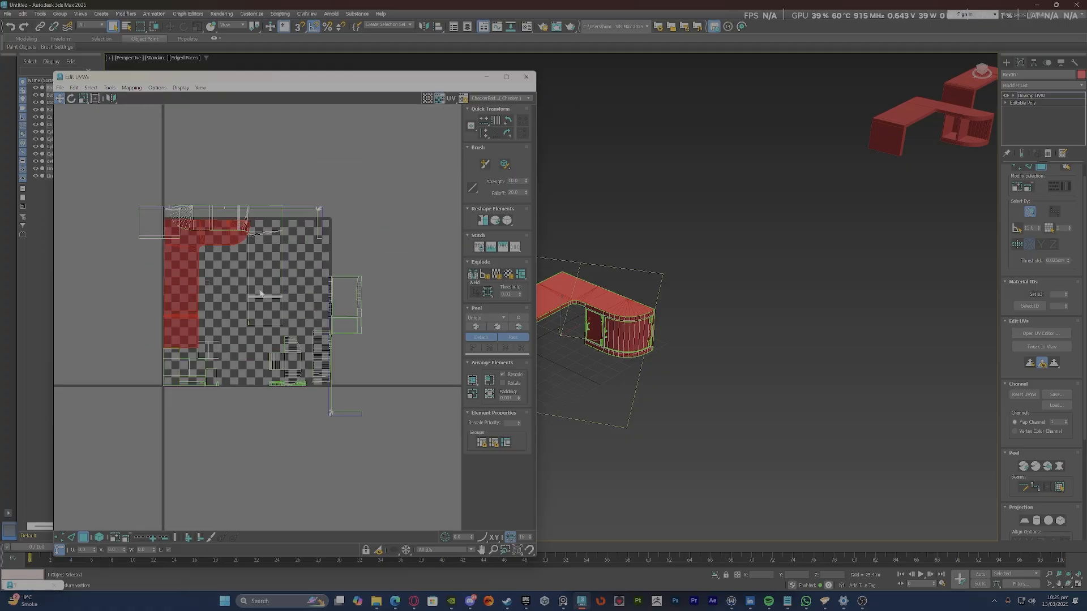
Rotate the second L-shaped countertop shell about 90 degrees clockwise and fit it against the UV tile's right edge.
click(277, 253)
drag(277, 253, 298, 253)
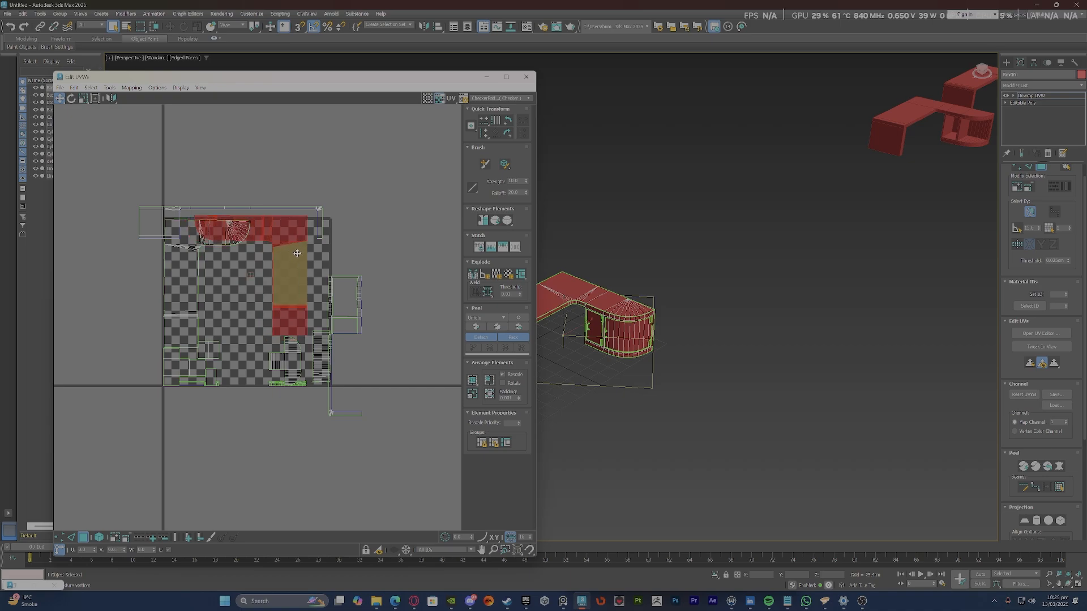
right_click(295, 283)
click(309, 301)
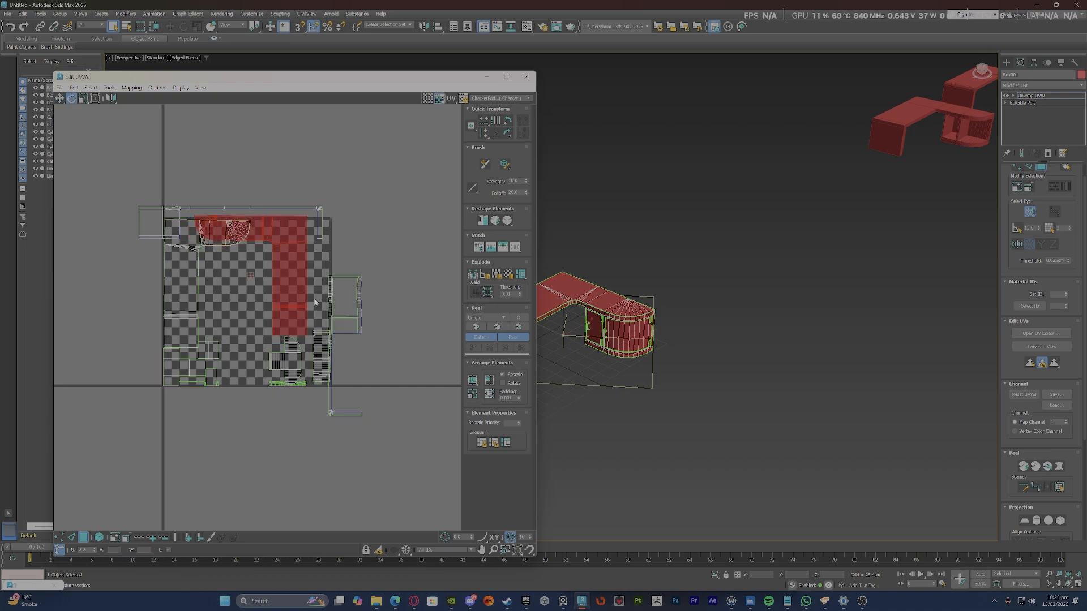
drag(286, 294, 315, 291)
right_click(238, 301)
click(252, 312)
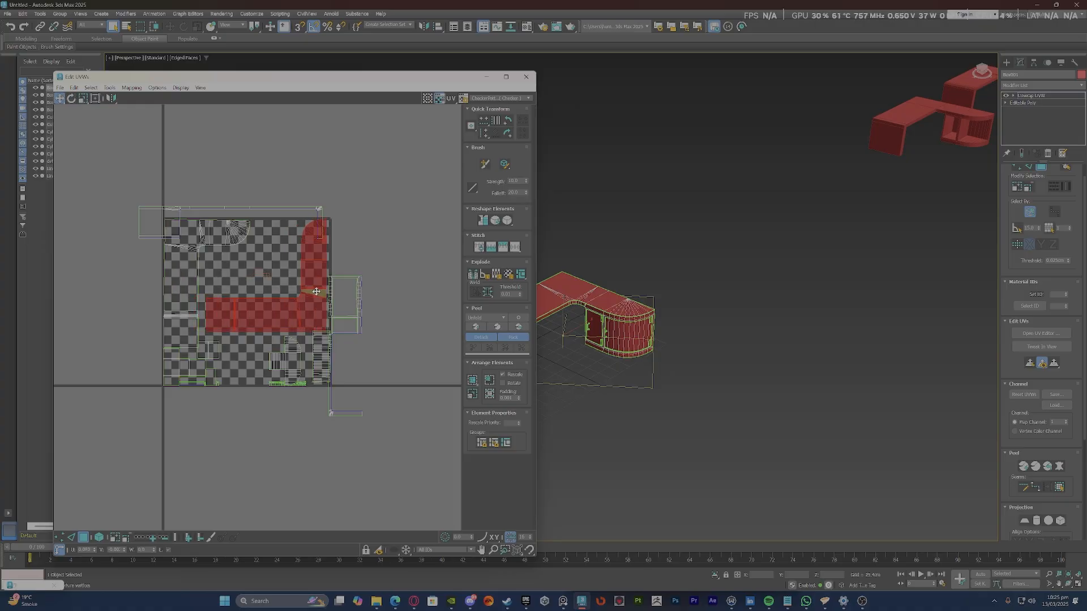
click(357, 306)
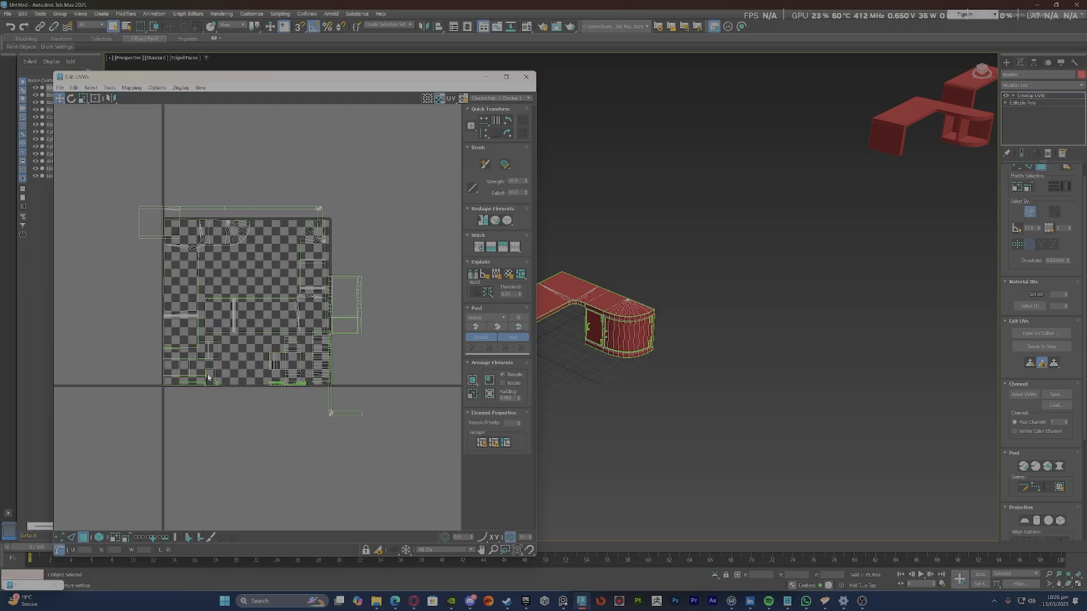
Select the small rectangular panel shells in the UV tile's lower-left corner, excluding the large L-shaped countertop shell from the selection.
drag(229, 409, 229, 408)
drag(184, 345, 258, 272)
key(ctrl+z)
click(225, 352)
click(199, 385)
scroll(186, 359, up, 3)
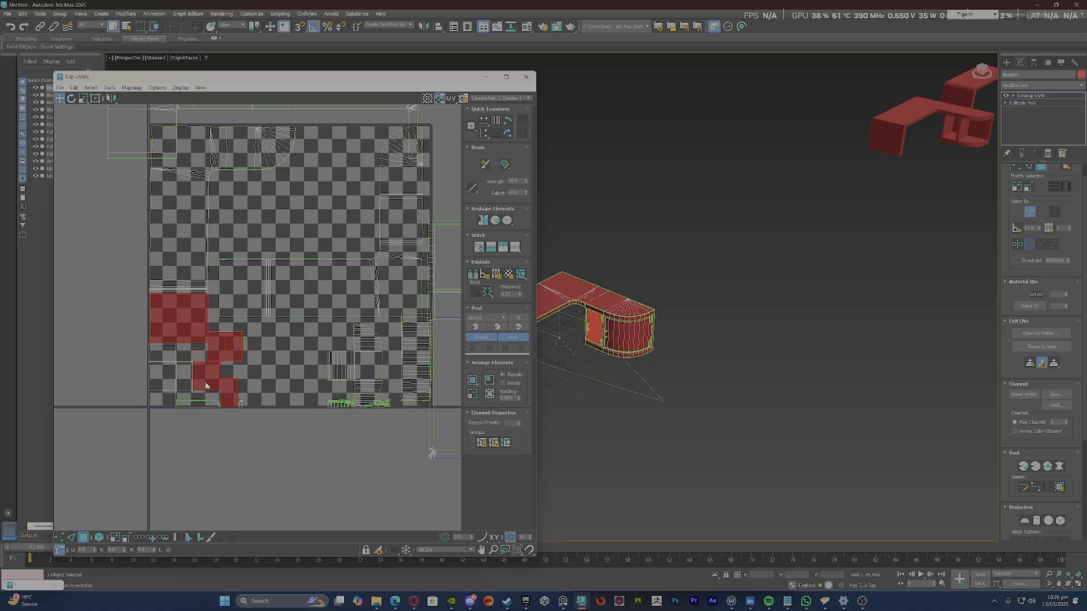
scroll(139, 354, up, 3)
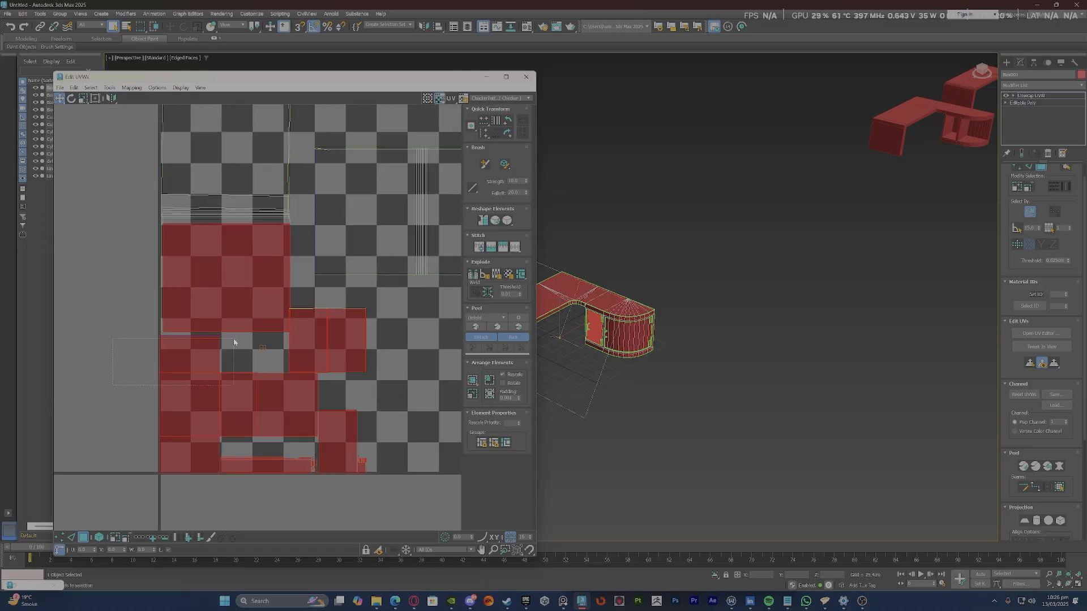
click(347, 339)
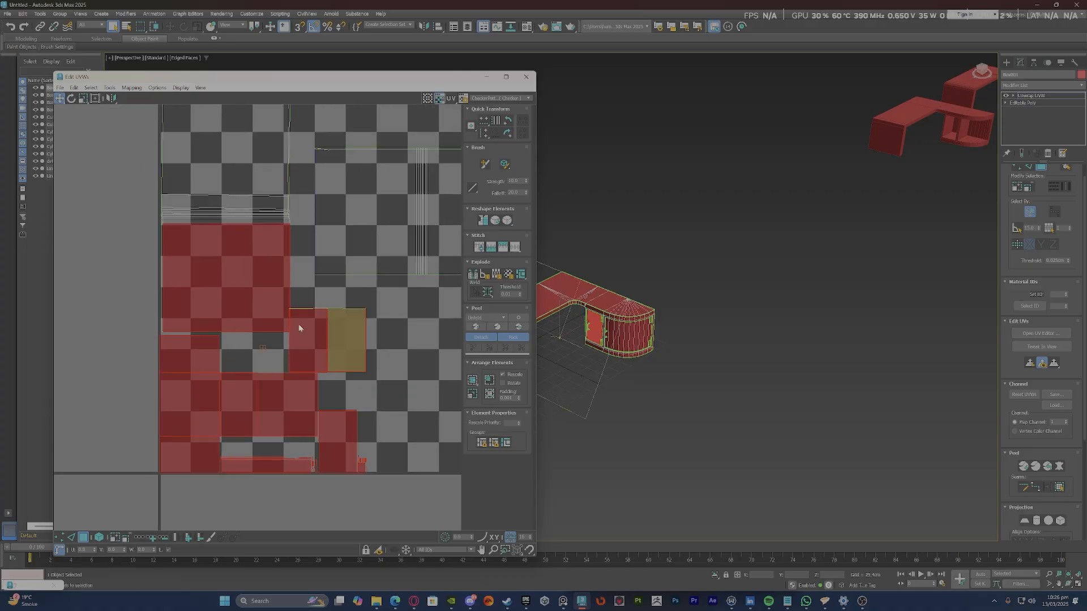
alt+click(179, 290)
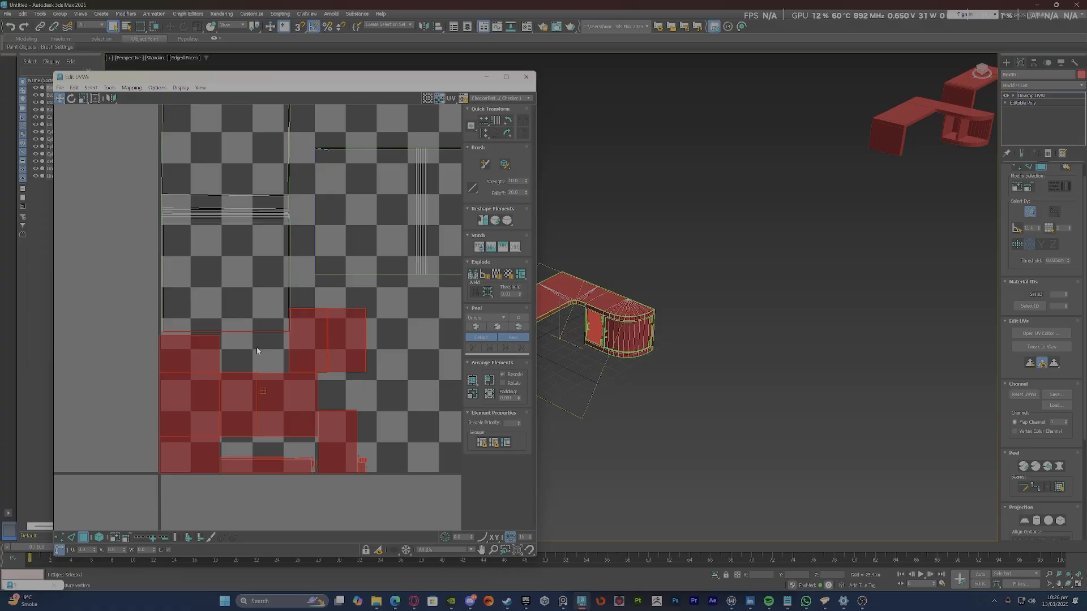
scroll(170, 362, down, 3)
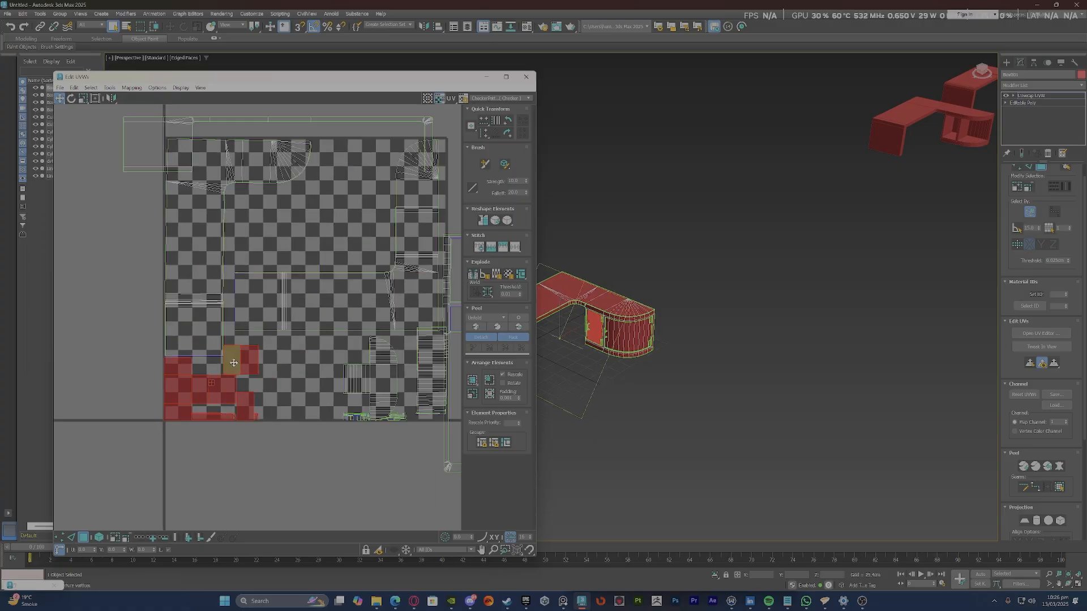
Move the selected panel shells up into the free area in the upper middle of the UV tile.
drag(234, 362, 317, 255)
key(ctrl+z)
scroll(224, 348, up, 8)
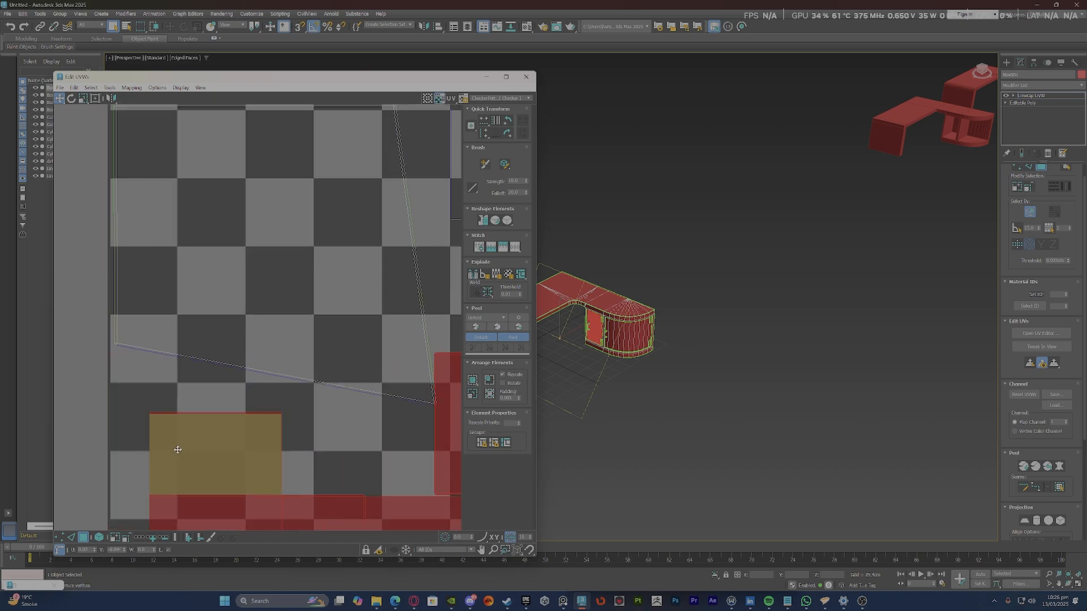
scroll(394, 360, up, 3)
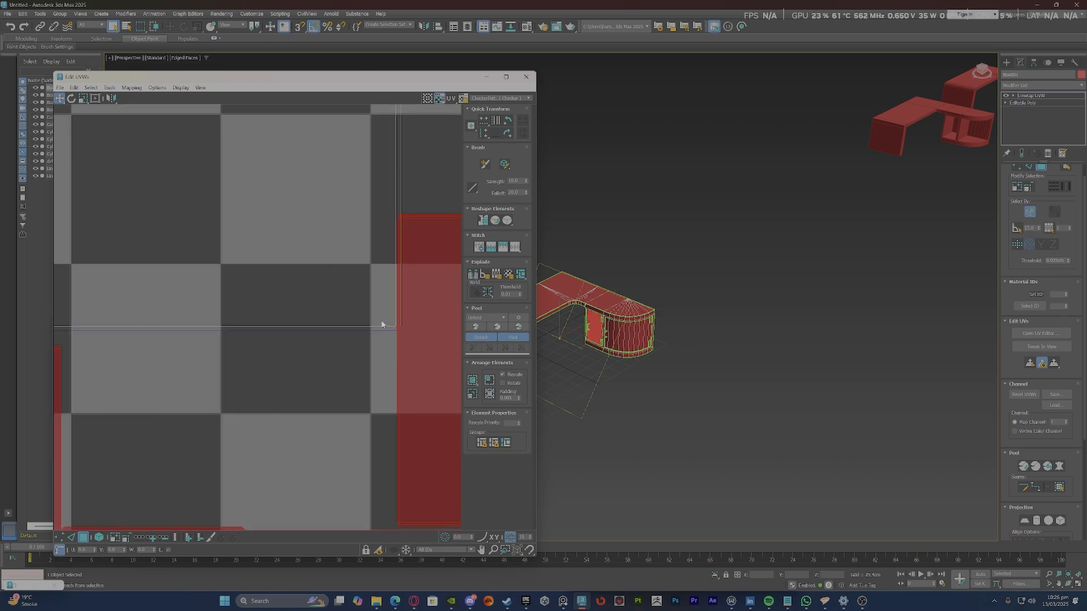
drag(405, 309, 403, 311)
scroll(194, 376, down, 10)
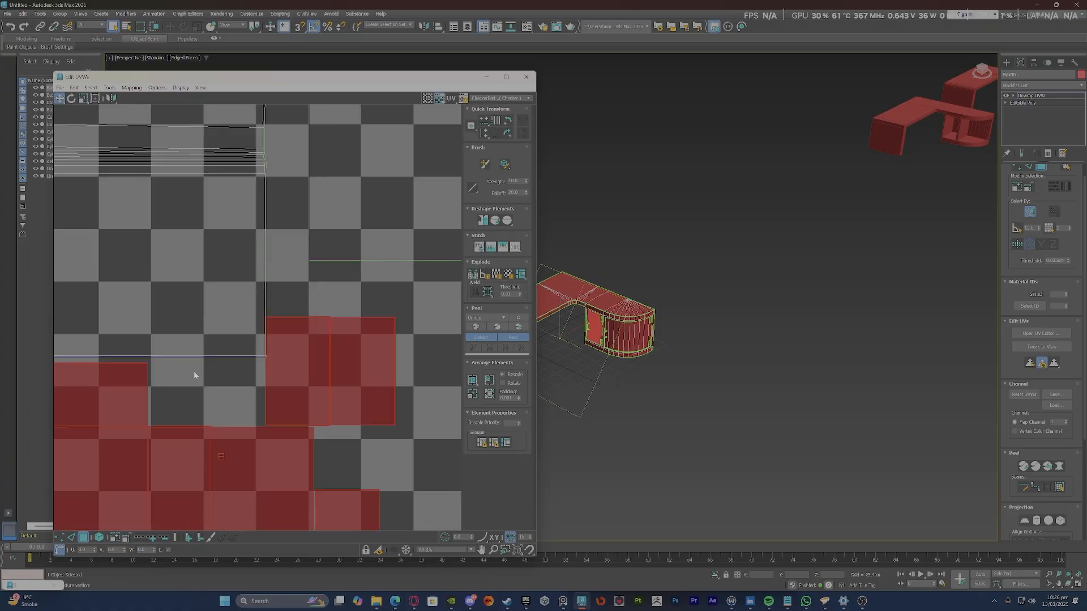
drag(304, 250, 290, 246)
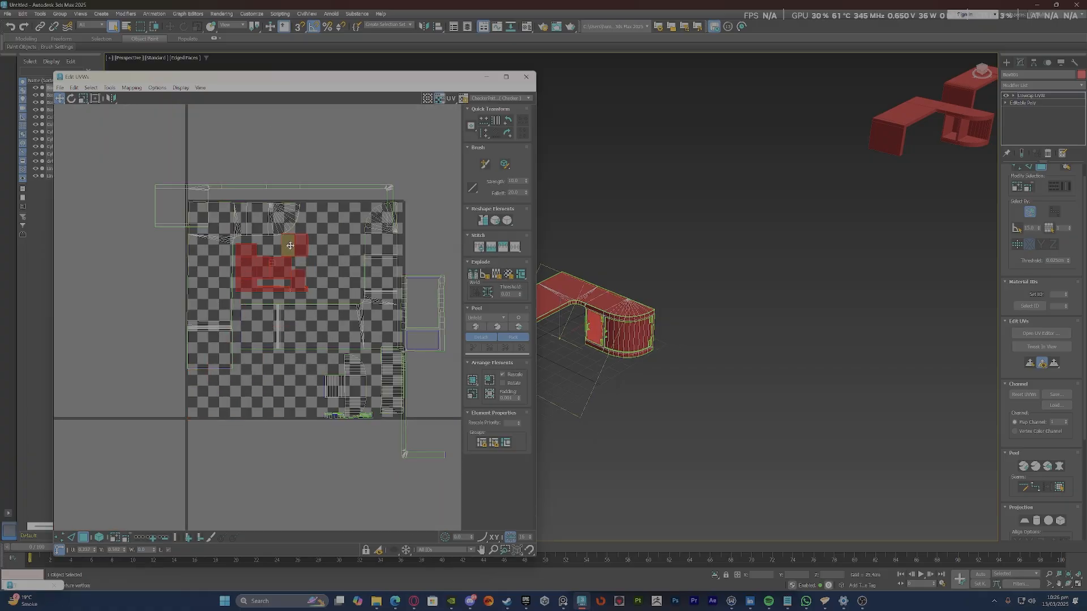
Select the tall curved-front shell, the half-round shell and the neighbouring small shells together and move them outside the tile's right edge.
scroll(397, 363, up, 2)
middle_drag(397, 362, 360, 349)
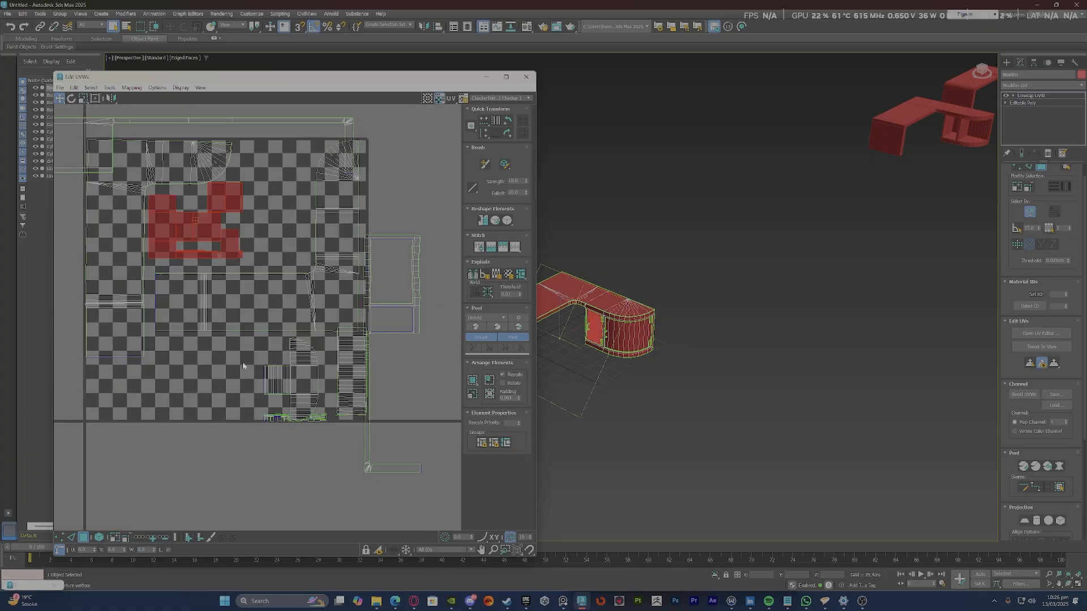
click(334, 382)
drag(349, 385, 223, 396)
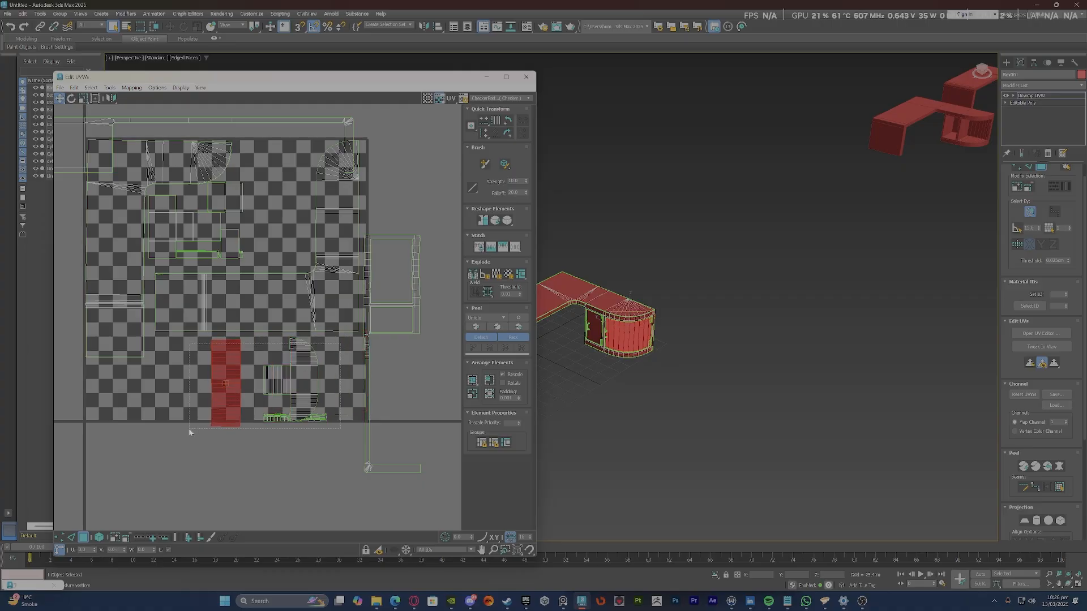
drag(190, 432, 191, 429)
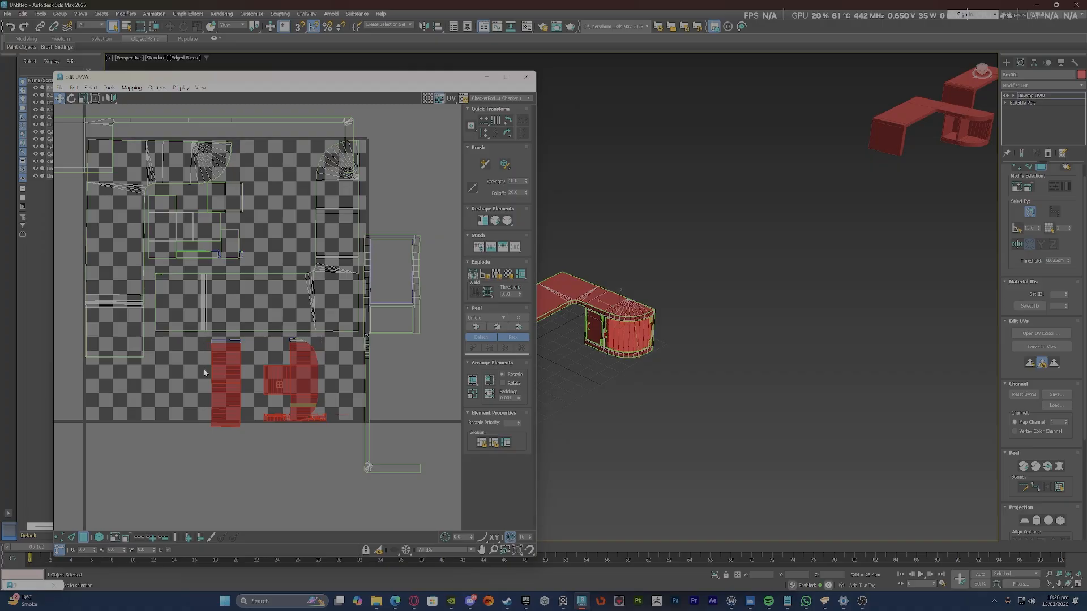
drag(250, 332, 427, 113)
scroll(276, 234, down, 3)
scroll(317, 295, up, 2)
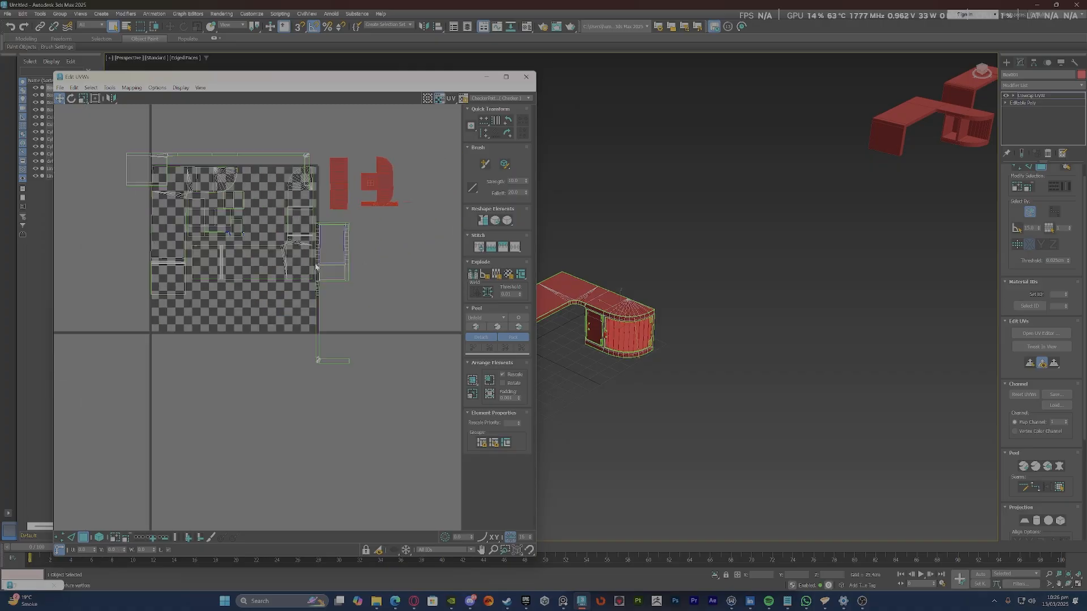
Rotate the cabinet frame shell 90 degrees counterclockwise and place it along the bottom edge of the UV tile.
click(318, 295)
click(318, 294)
scroll(297, 318, down, 2)
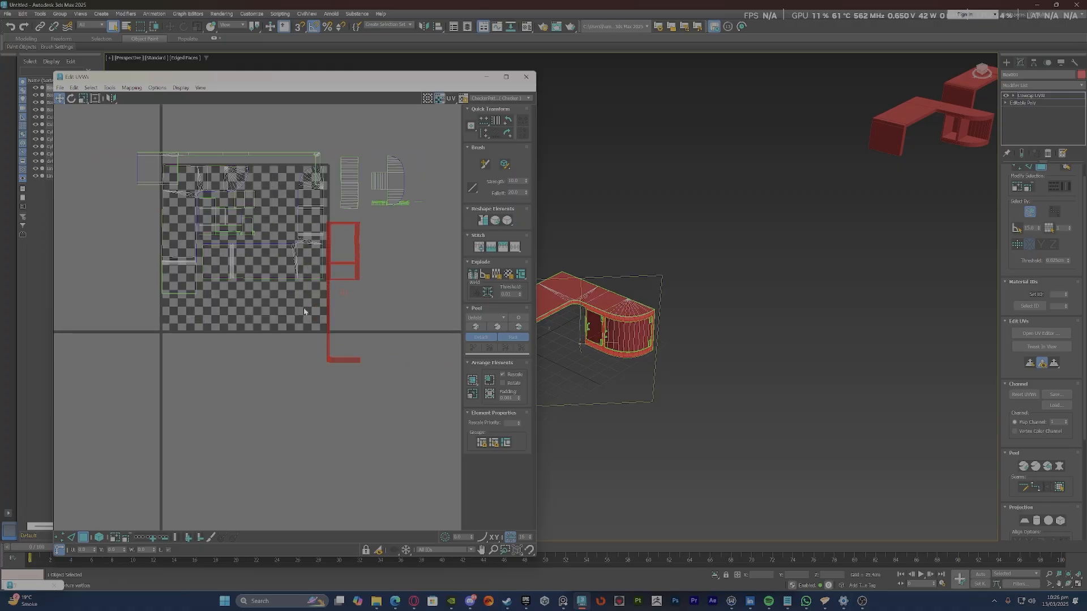
scroll(326, 260, up, 6)
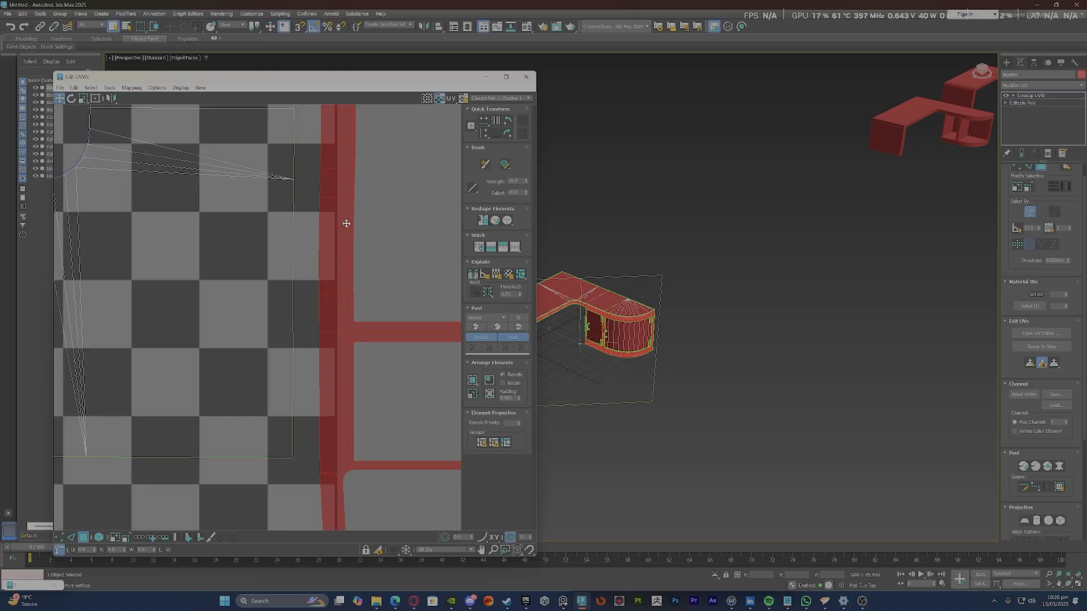
right_click(343, 220)
click(351, 238)
scroll(339, 317, down, 4)
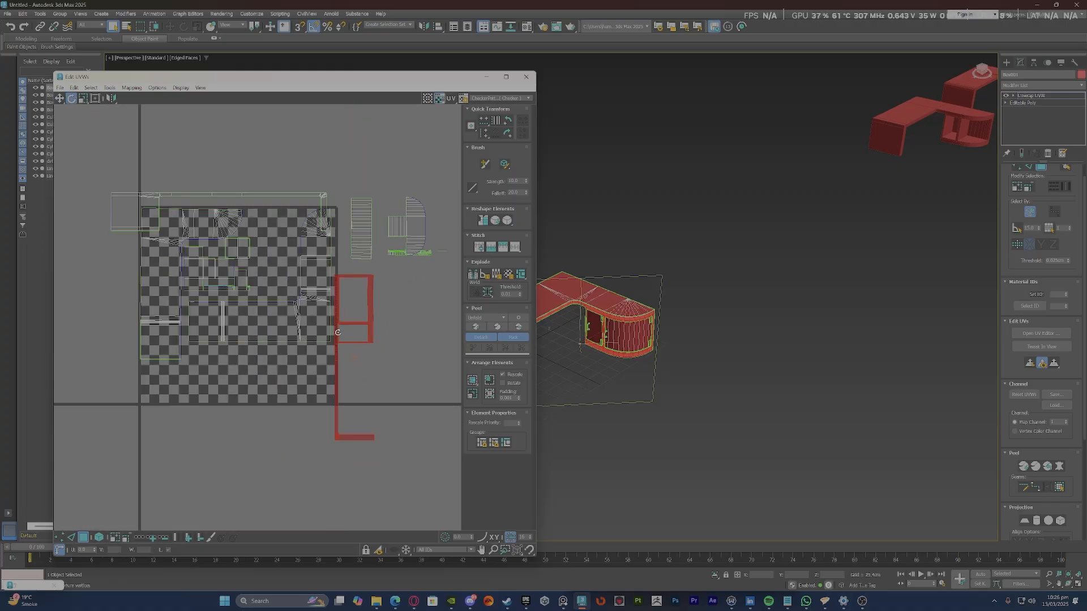
drag(340, 331, 177, 405)
scroll(303, 370, up, 3)
right_click(300, 374)
click(313, 387)
scroll(313, 383, down, 3)
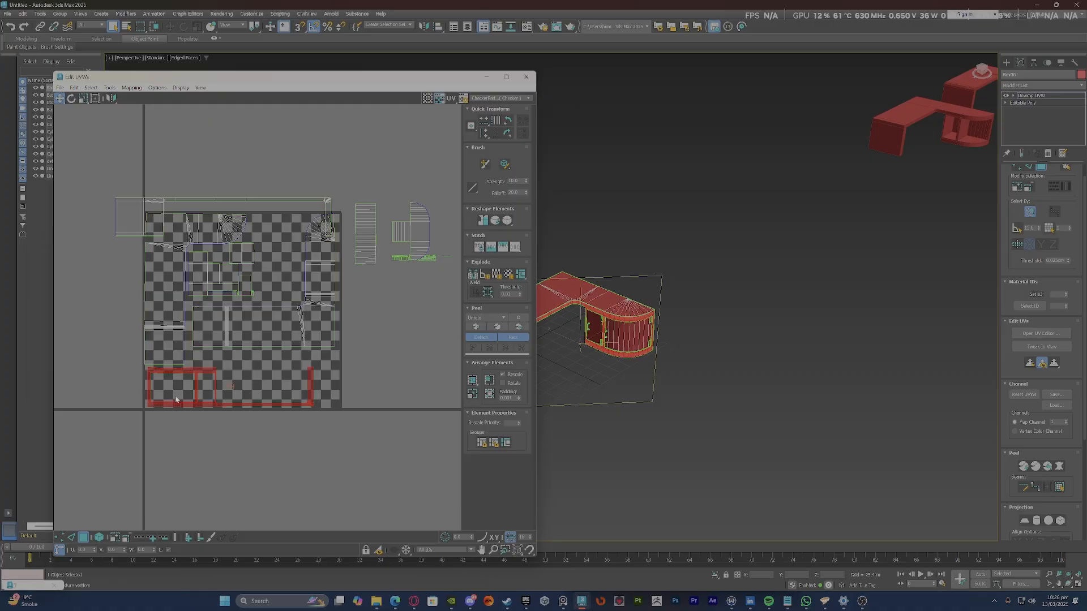
Move the long strip shell with the square panel down into the lower part of the tile, just above the cabinet frame shell.
scroll(175, 405, down, 2)
click(236, 208)
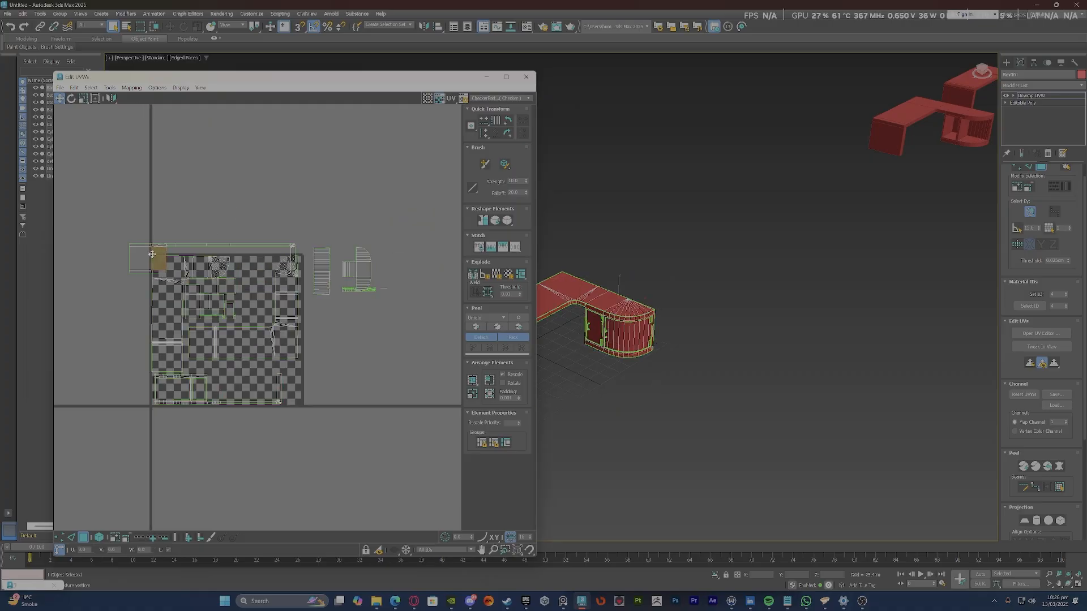
click(152, 254)
drag(152, 254, 235, 370)
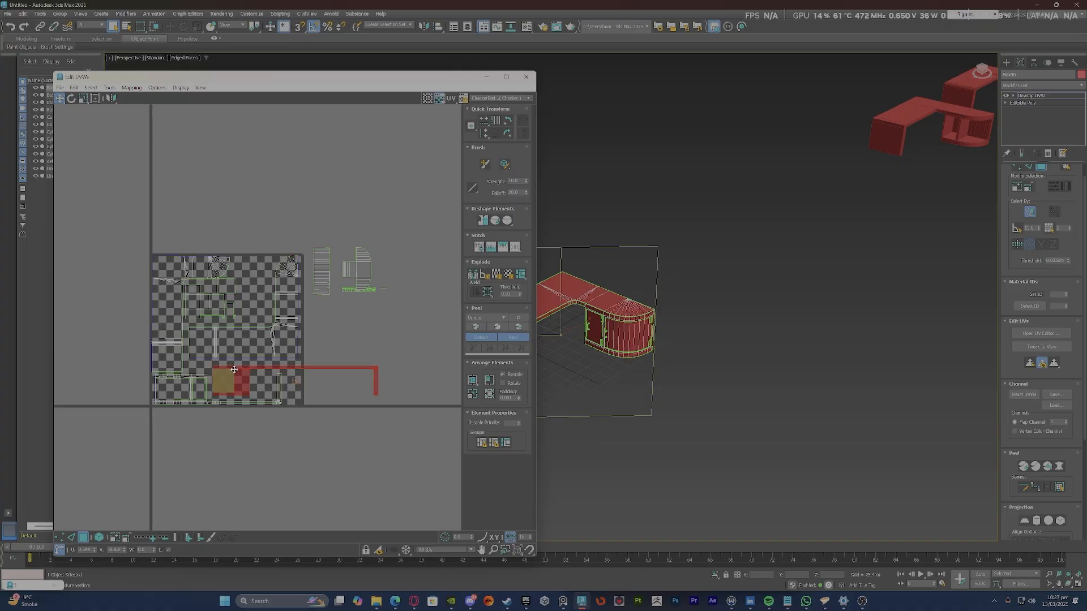
scroll(283, 369, up, 6)
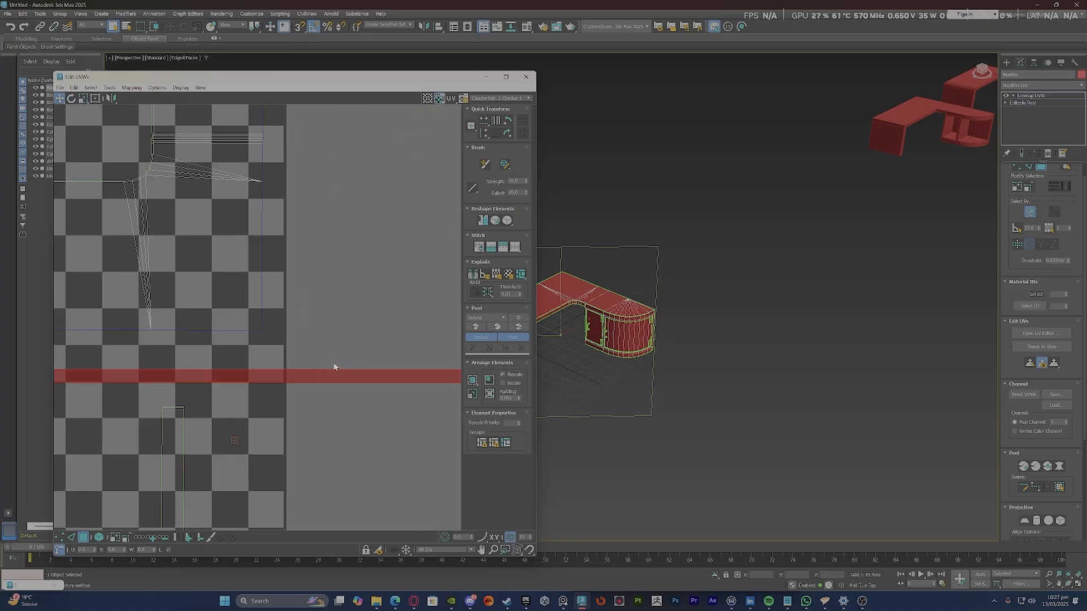
scroll(313, 364, down, 3)
scroll(313, 363, down, 2)
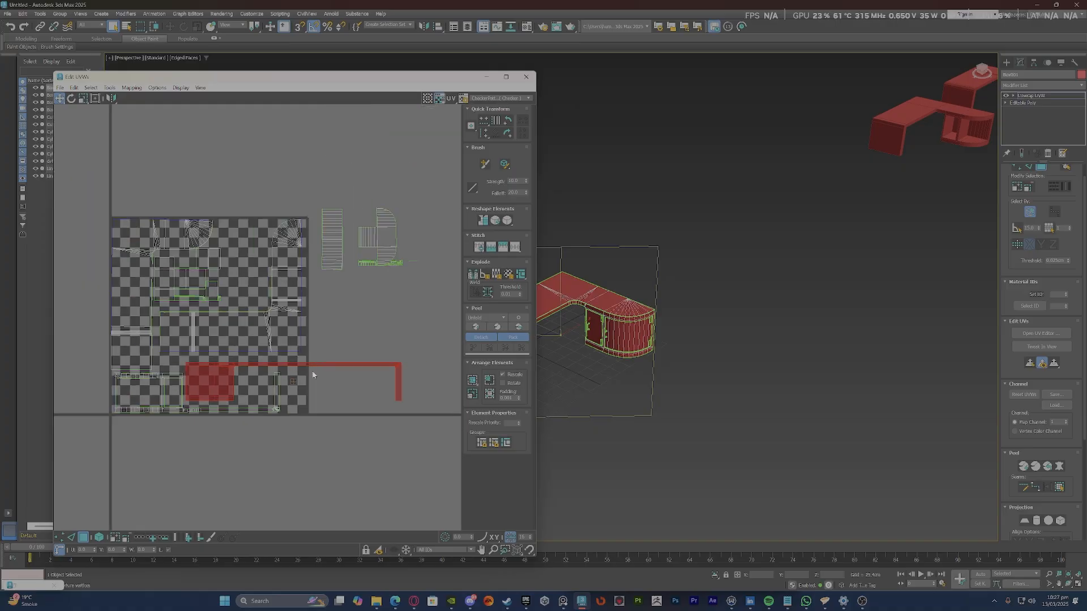
Select the L-shaped end of the long strip that overhangs the tile's right edge and break it off as a separate shell.
scroll(320, 362, up, 5)
scroll(323, 362, down, 2)
scroll(321, 353, up, 2)
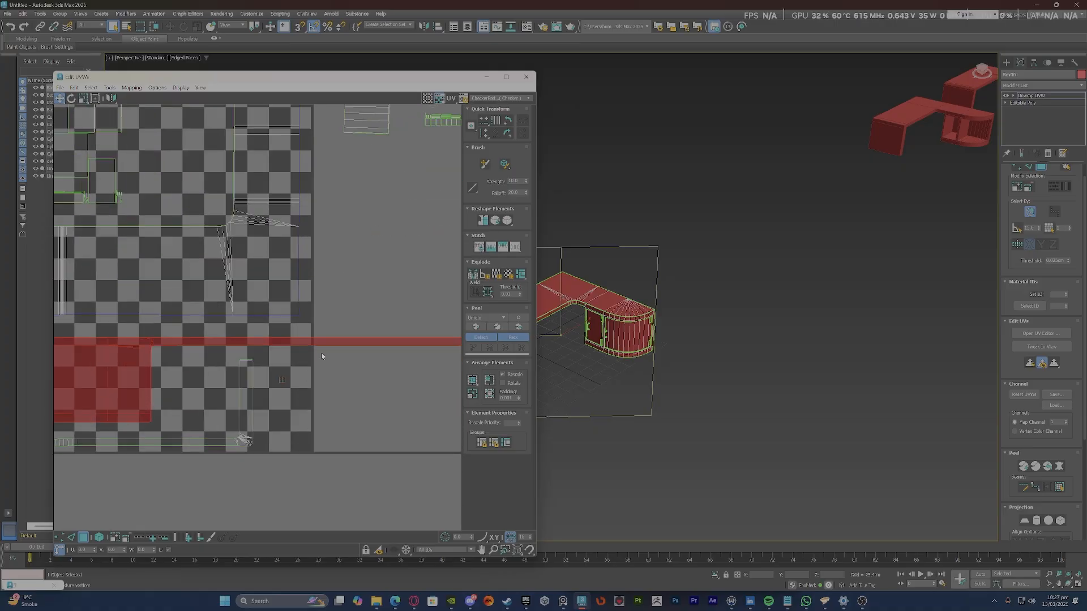
scroll(310, 368, down, 4)
scroll(356, 358, up, 3)
scroll(273, 357, down, 2)
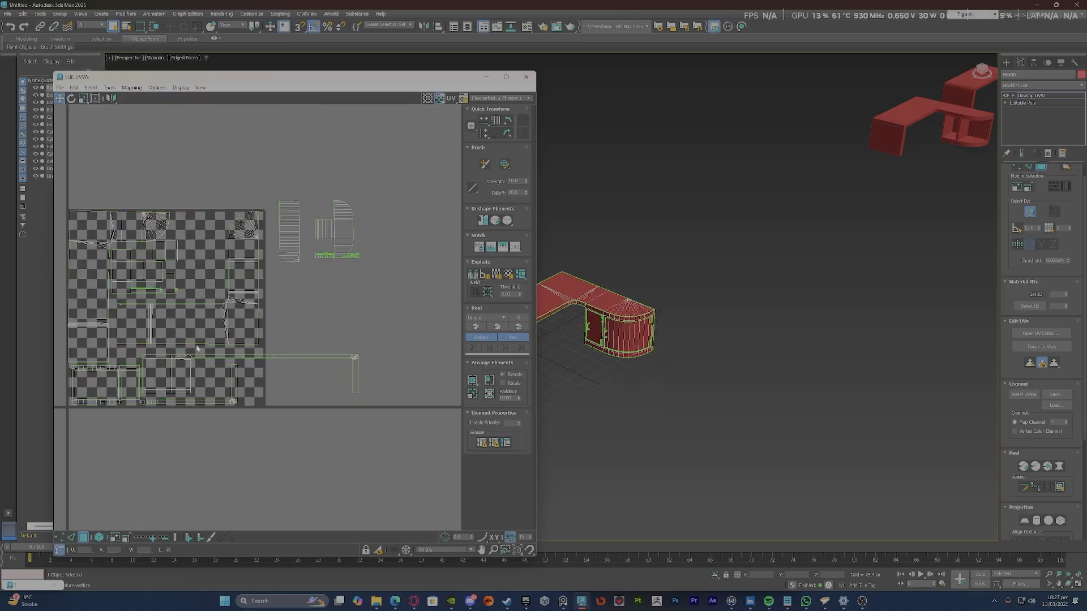
click(164, 362)
click(359, 296)
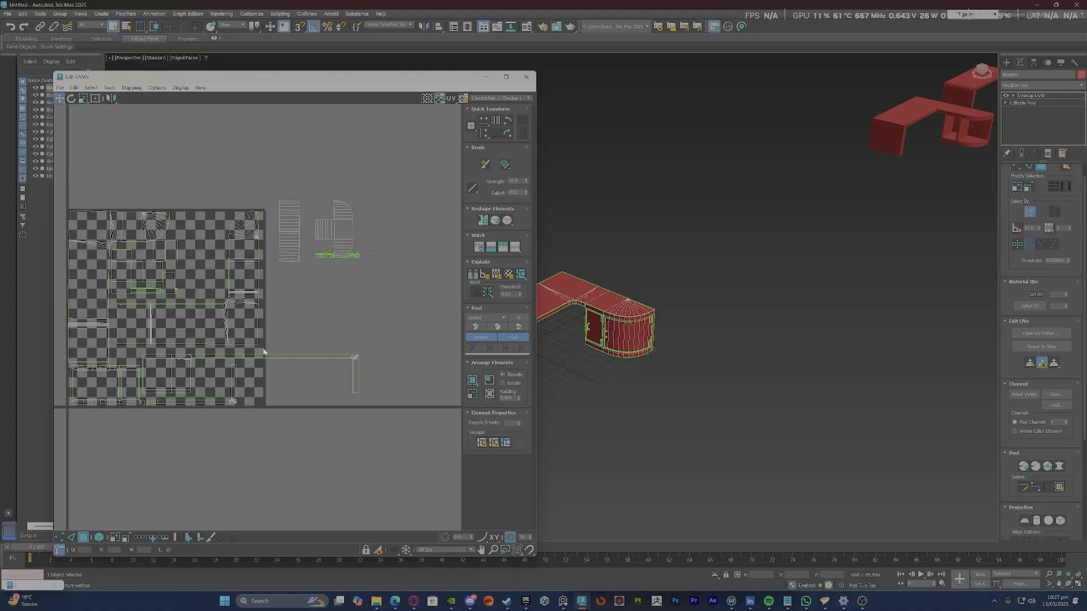
scroll(273, 368, up, 3)
scroll(273, 368, down, 2)
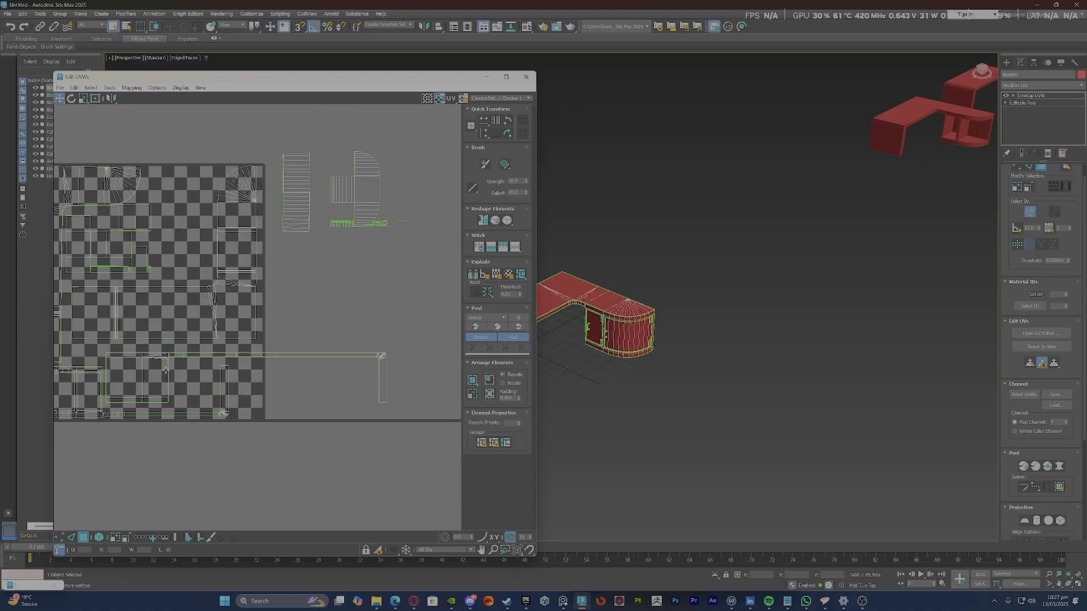
drag(277, 413, 276, 413)
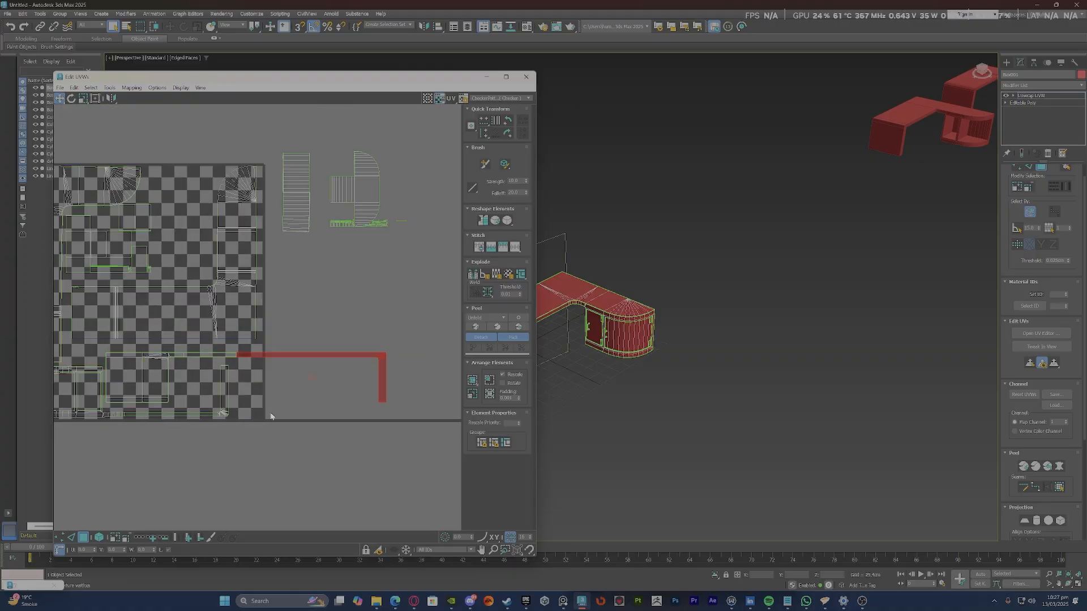
right_click(306, 355)
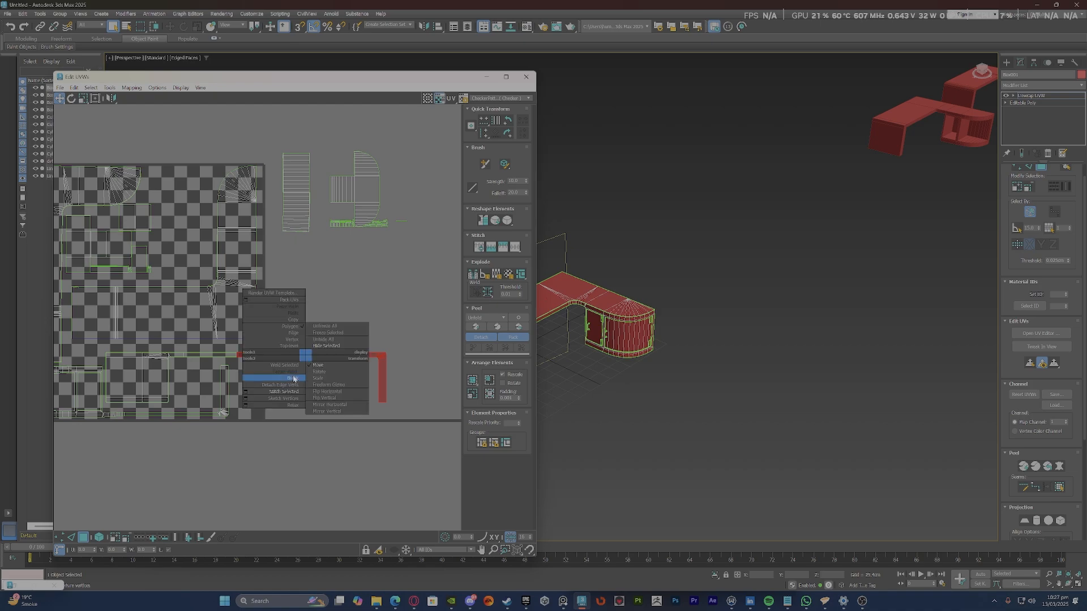
click(294, 379)
Rotate the detached L-shaped strip 90 degrees clockwise and move it into the gap beside the right-hand countertop shell.
scroll(290, 364, down, 5)
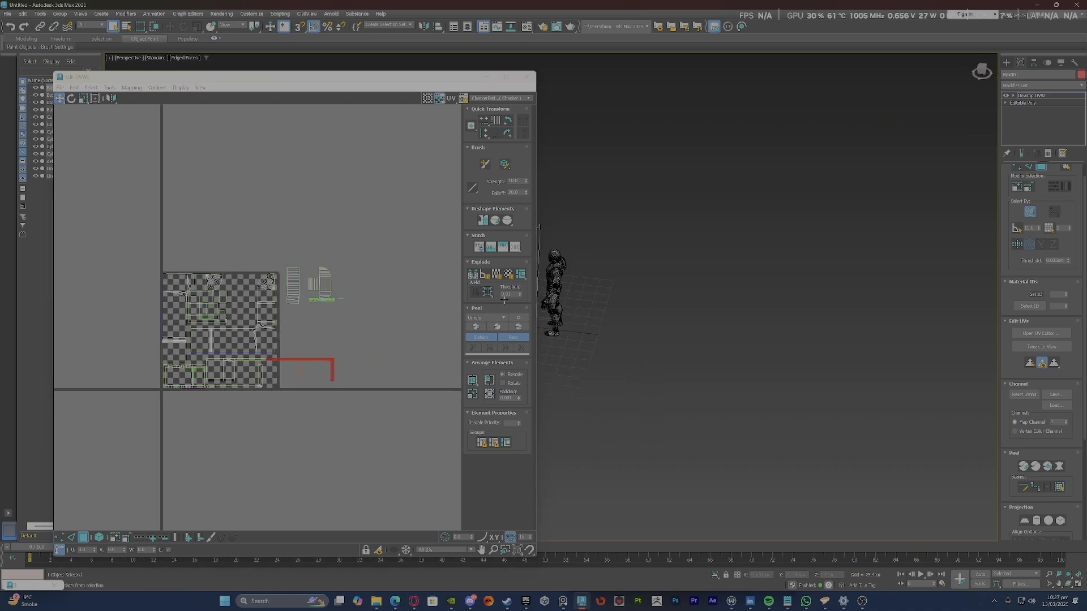
scroll(244, 345, up, 3)
drag(305, 368, 241, 242)
key(e)
right_click(245, 238)
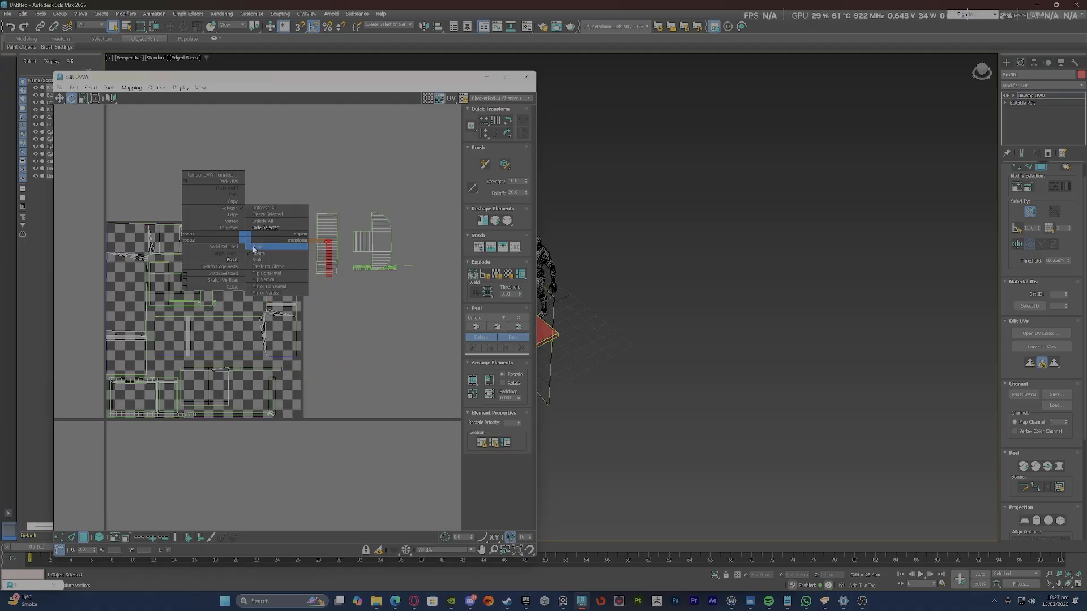
click(262, 254)
drag(231, 227, 332, 165)
right_click(312, 180)
click(330, 194)
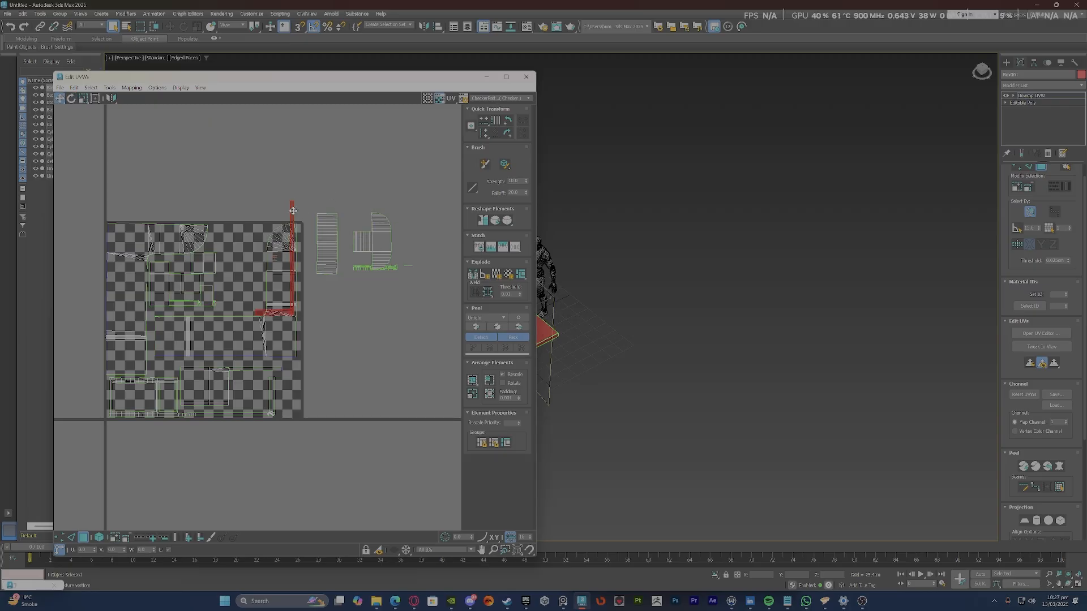
drag(293, 210, 256, 212)
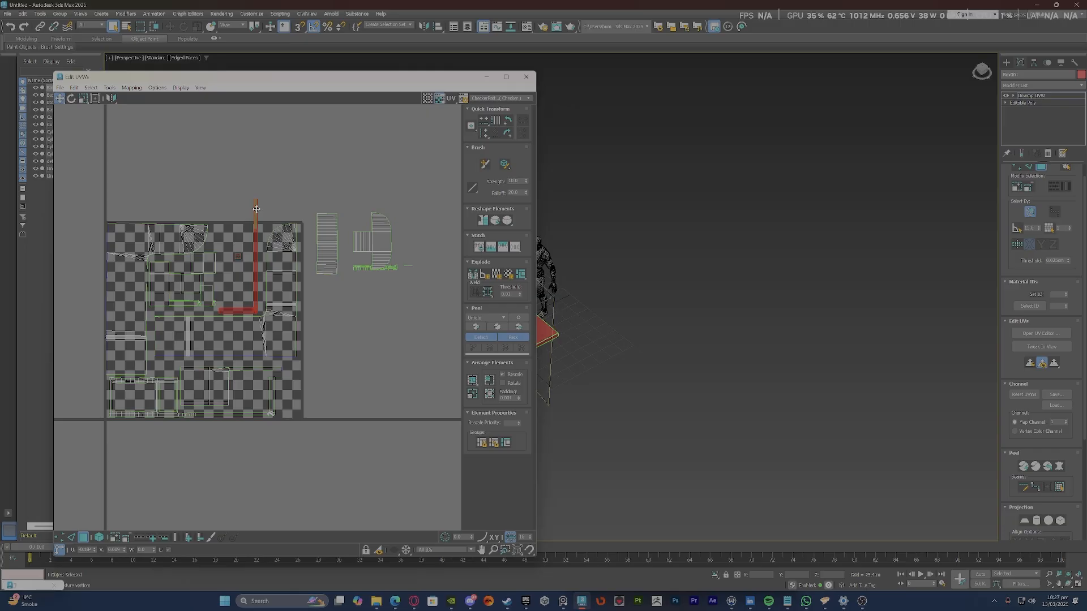
Move the L-shaped strip shell left into the empty area in the upper middle of the UV tile.
scroll(256, 210, up, 4)
click(294, 166)
drag(219, 226, 219, 227)
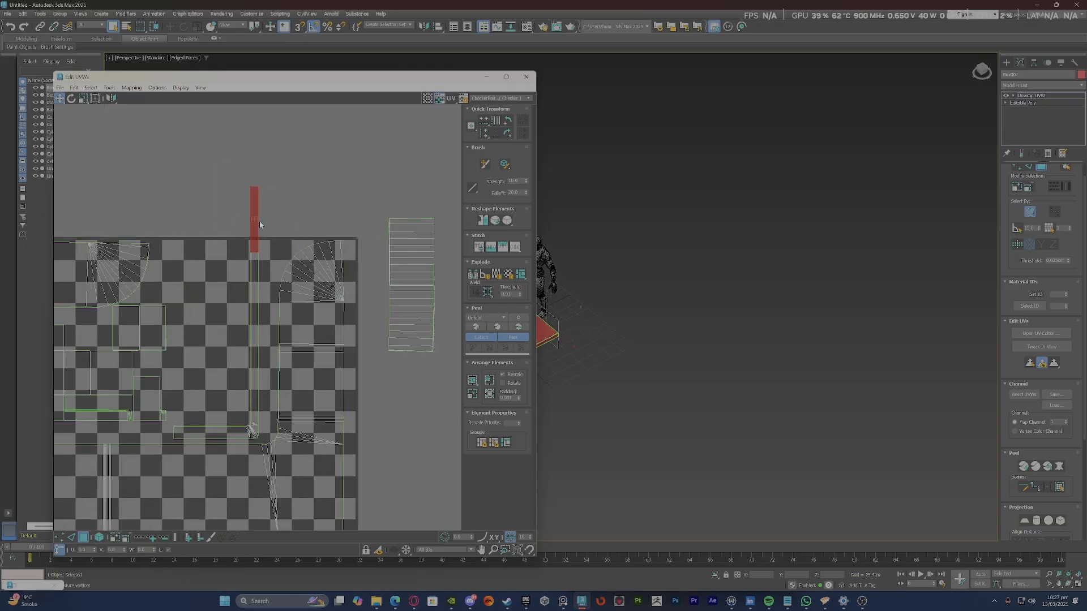
scroll(268, 316, down, 2)
scroll(244, 350, up, 1)
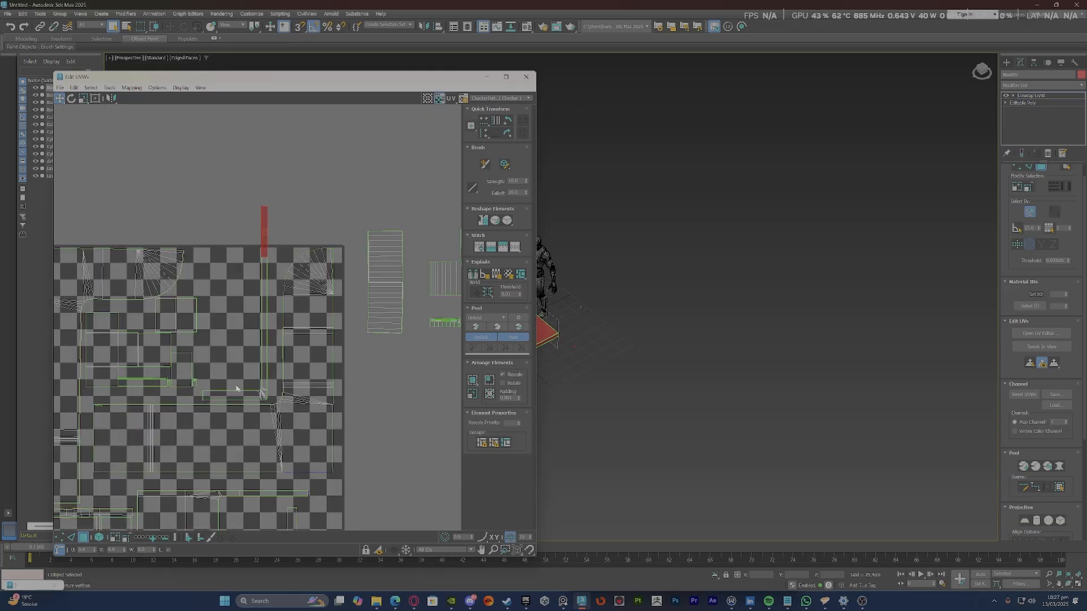
click(236, 399)
drag(236, 399, 185, 401)
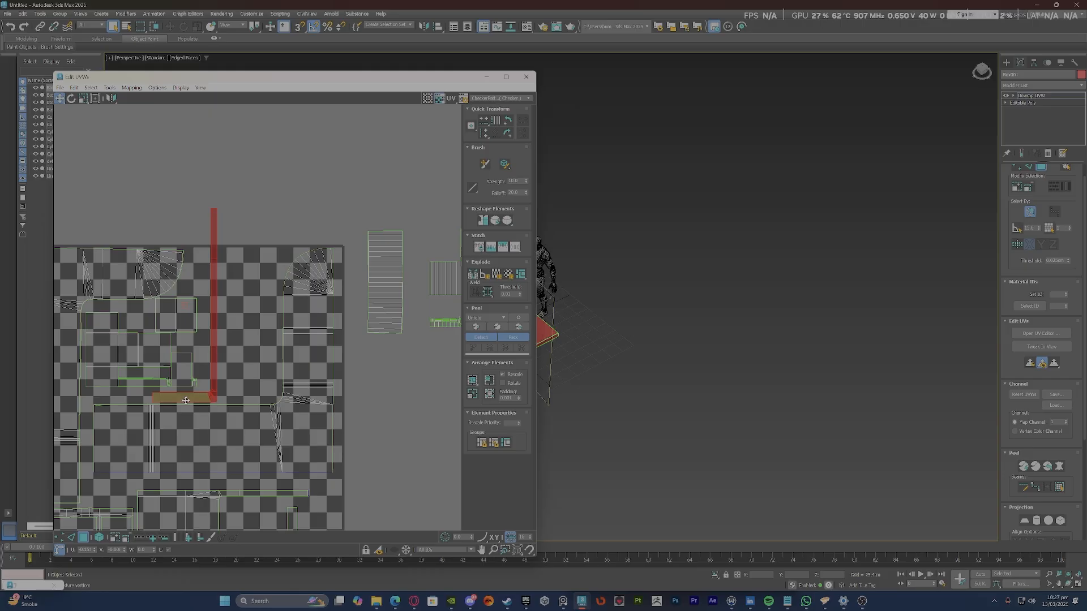
Select the cluster of small rectangular panel shells in the tile's upper middle and move it out above the UV tile.
key(e)
scroll(219, 375, down, 2)
scroll(192, 380, up, 1)
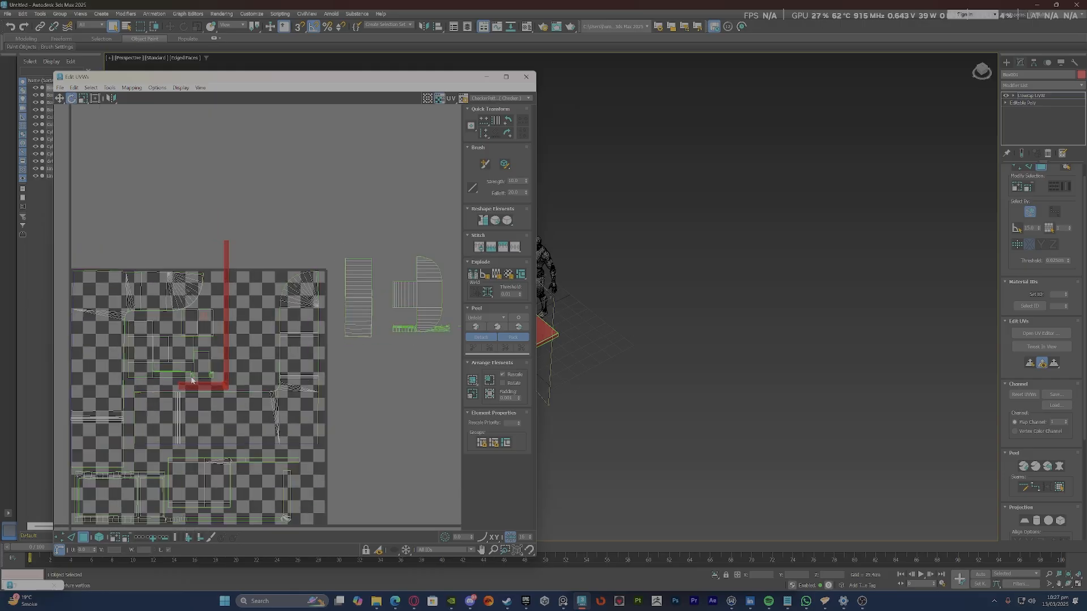
click(196, 346)
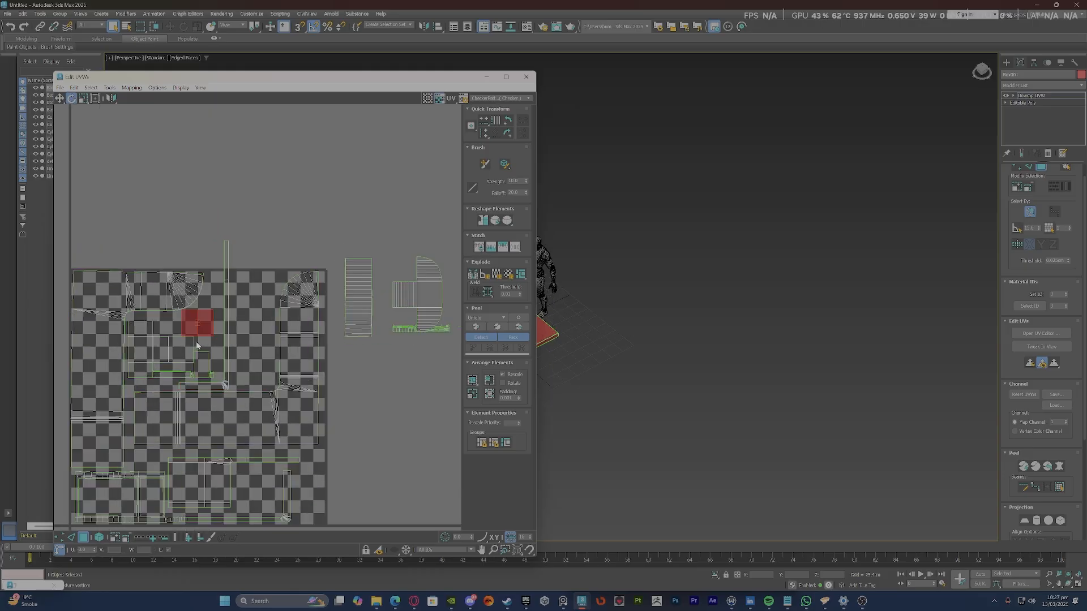
ctrl+drag(206, 354, 141, 383)
ctrl+drag(165, 326, 147, 333)
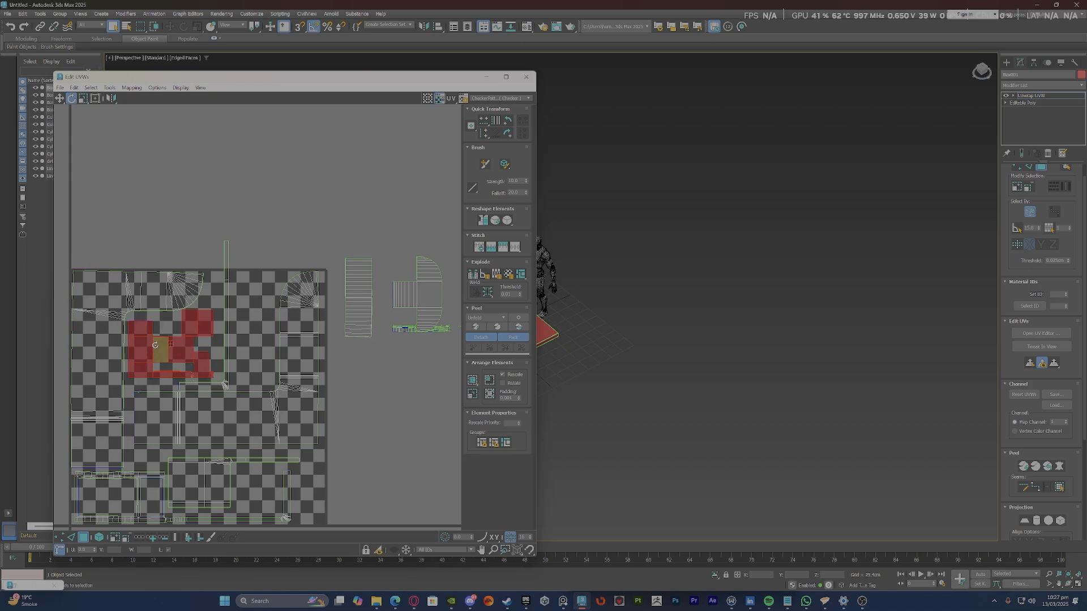
scroll(166, 325, up, 2)
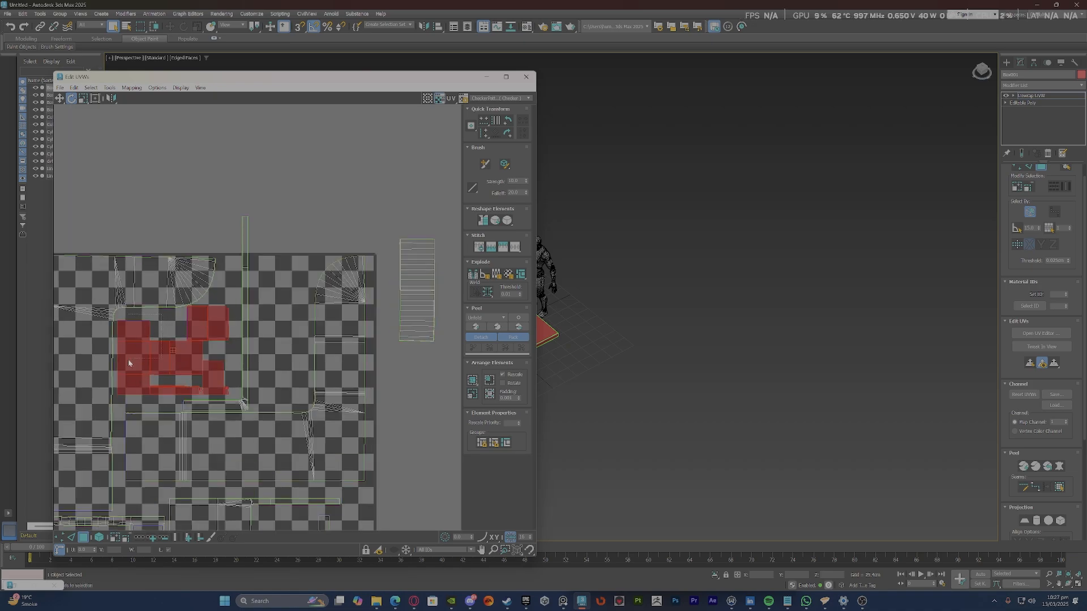
drag(130, 362, 240, 210)
key(ctrl+z)
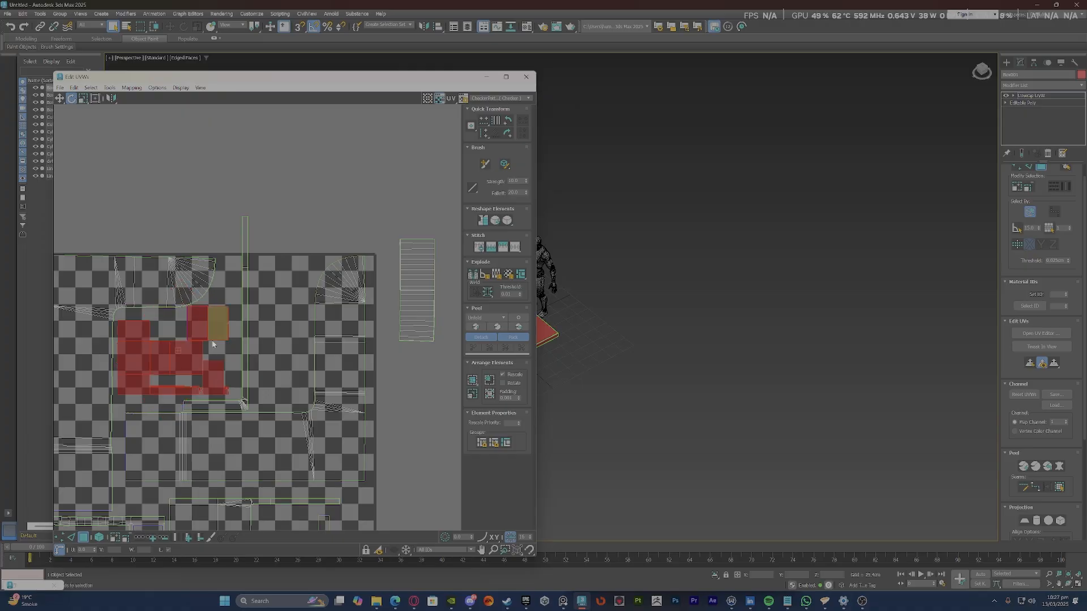
ctrl+click(213, 340)
ctrl+drag(208, 333, 206, 331)
right_click(205, 329)
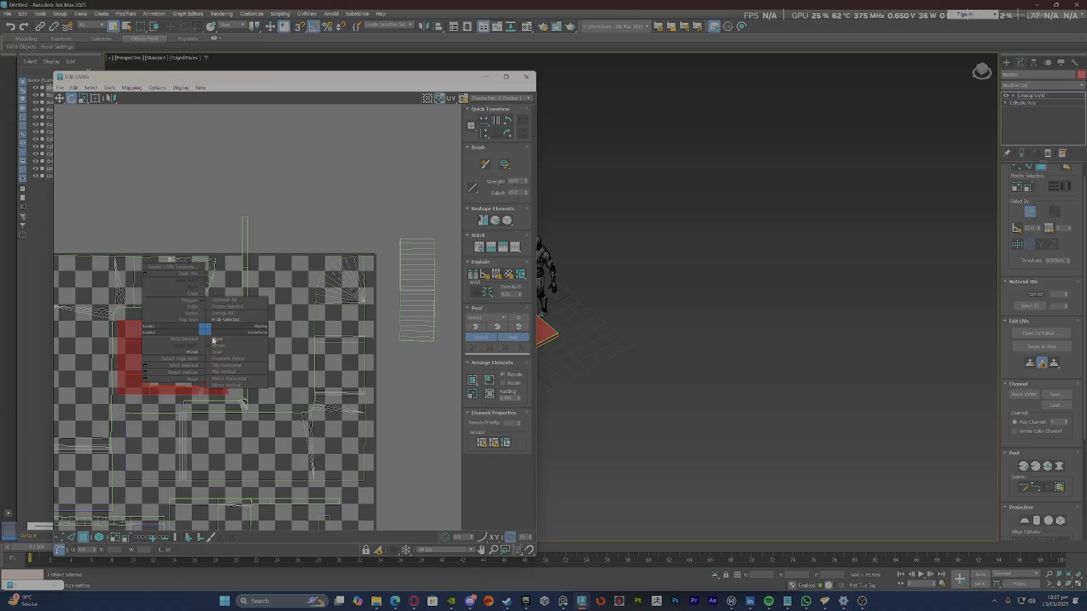
click(215, 345)
right_click(179, 319)
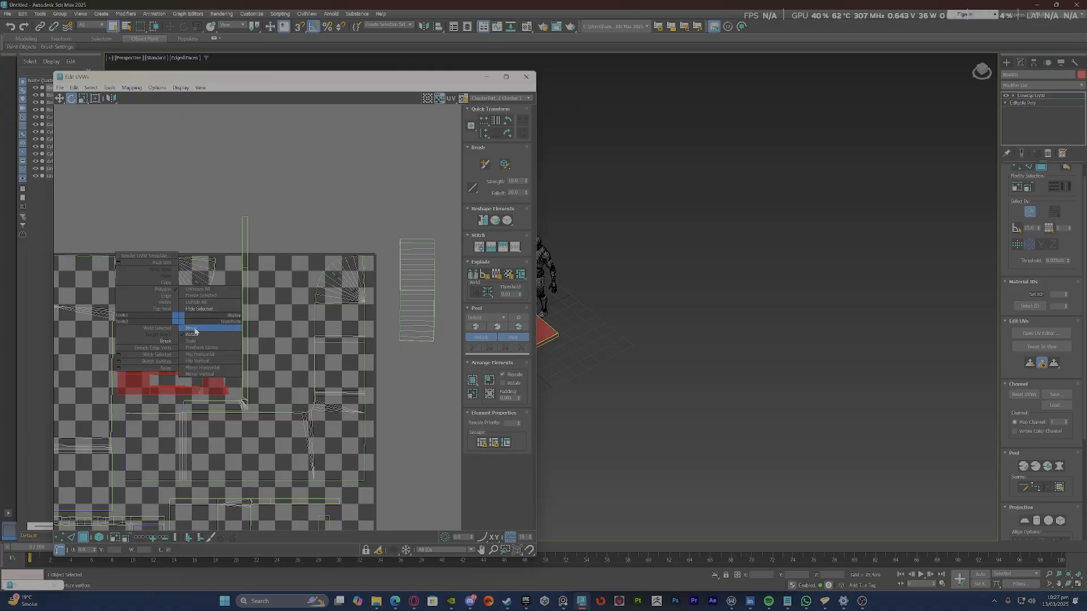
click(192, 328)
drag(194, 320, 336, 133)
Rotate the L-shaped strip shell about 45 degrees clockwise and place it as a V in the cleared area of the tile.
click(245, 379)
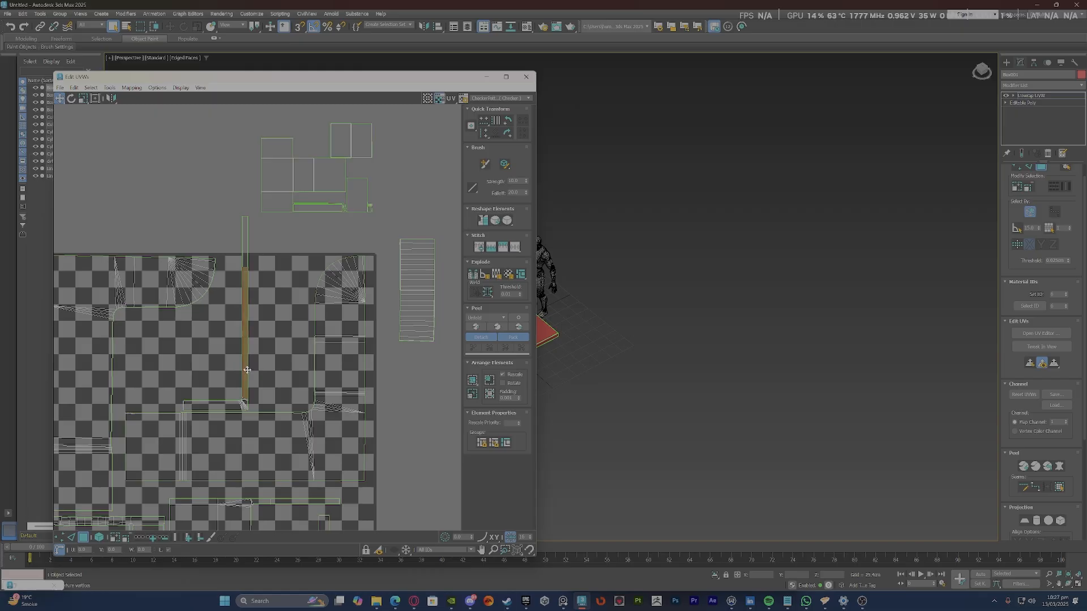
right_click(239, 383)
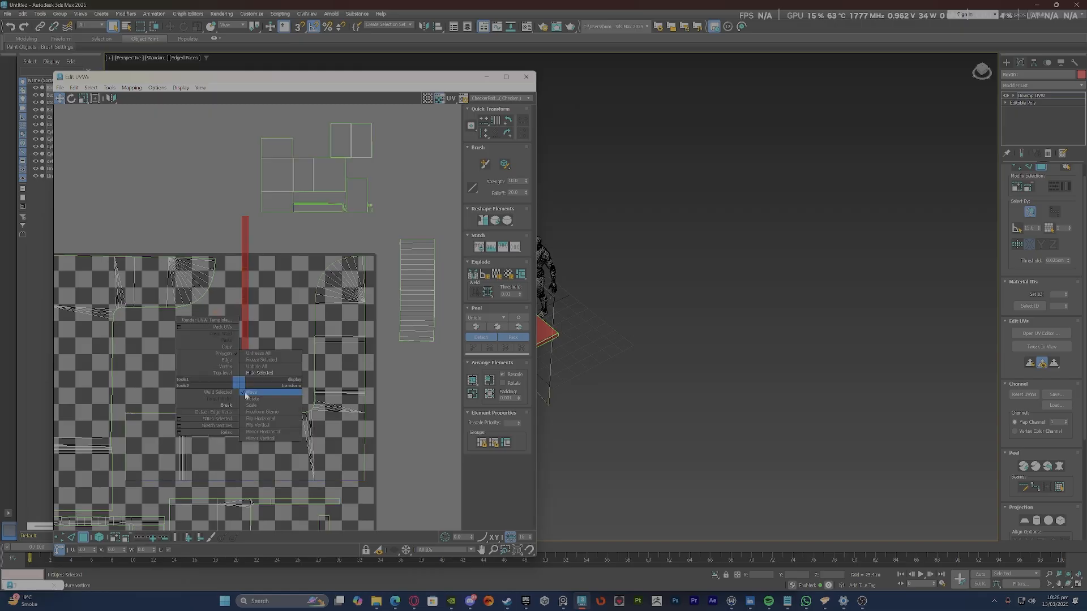
click(249, 399)
drag(224, 403, 170, 399)
right_click(193, 374)
click(204, 389)
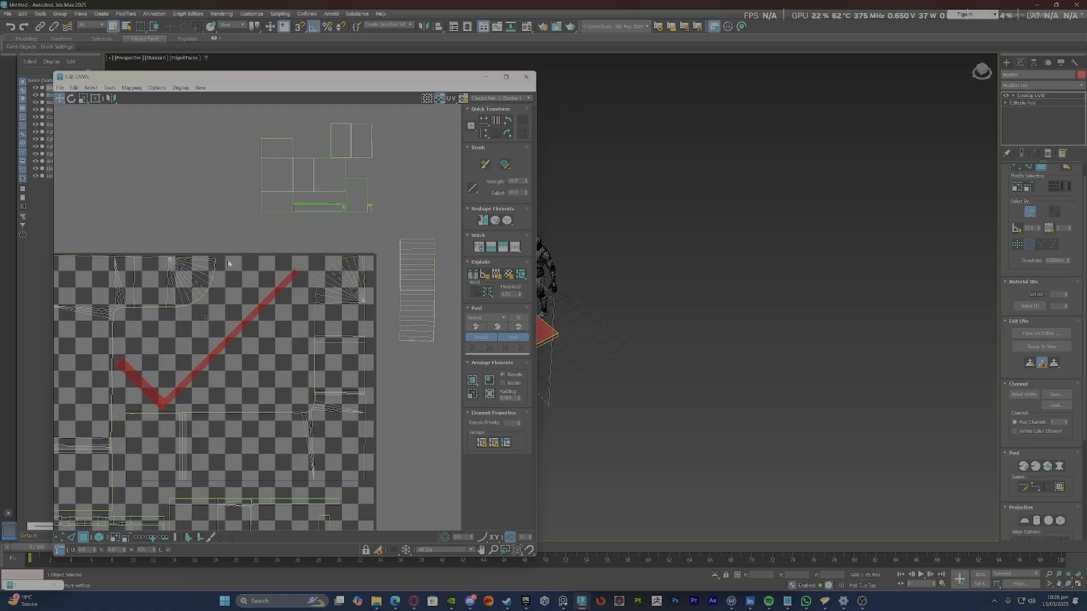
Select the striped rectangular shell and the half-round shell outside the tile and scale them up together.
scroll(254, 216, down, 1)
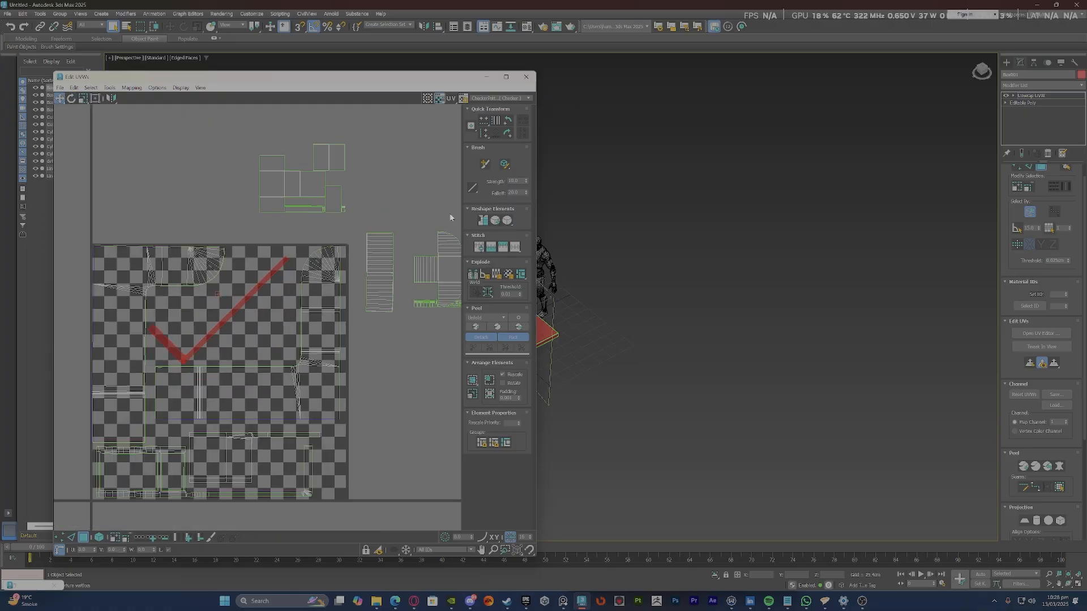
click(379, 277)
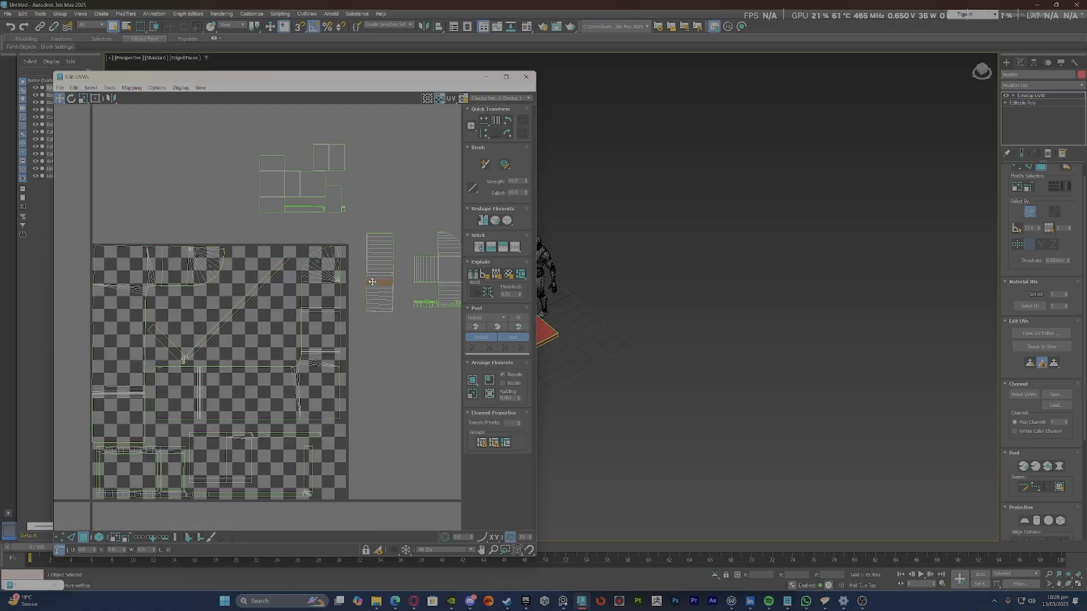
ctrl+click(447, 251)
middle_drag(388, 253, 315, 285)
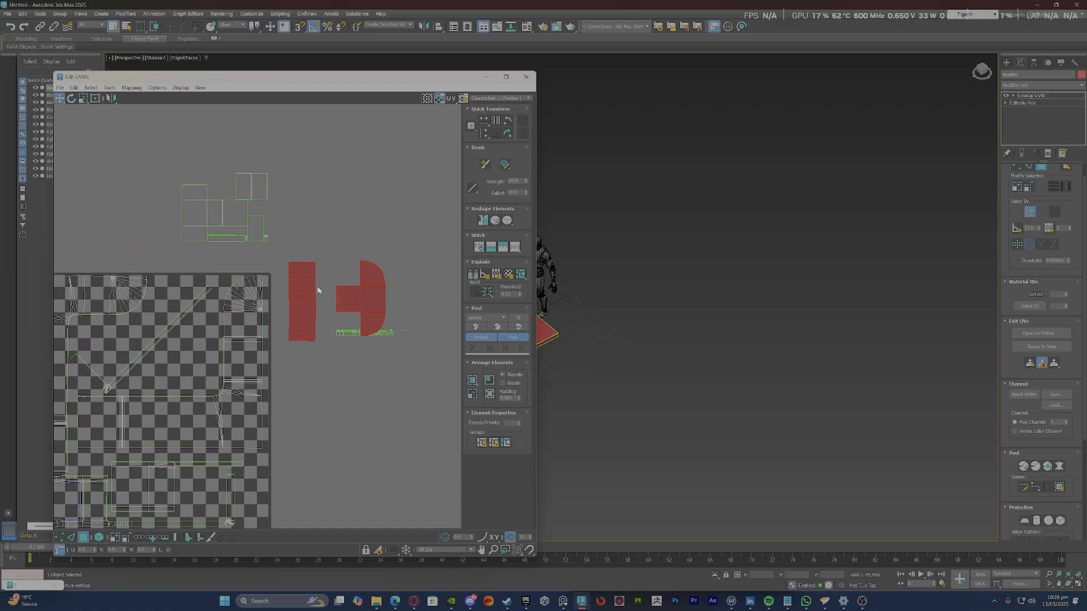
right_click(315, 285)
click(328, 306)
drag(306, 296, 309, 291)
middle_drag(253, 298, 327, 245)
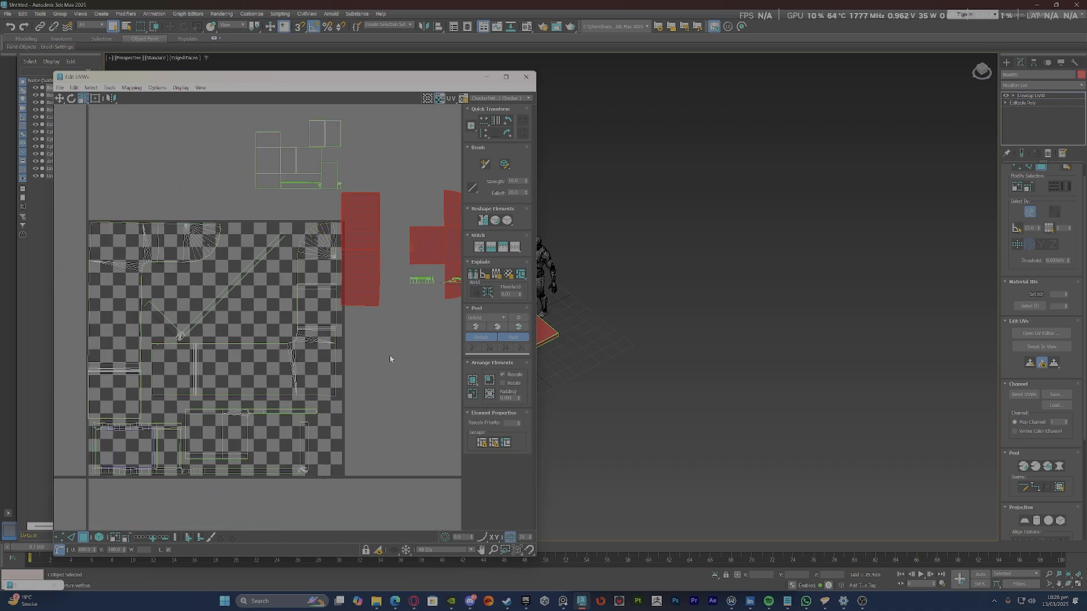
click(390, 355)
Rotate the striped rectangular shell about 45 degrees clockwise and place it inside the tile along the long arm of the diagonal strip.
click(357, 269)
click(366, 276)
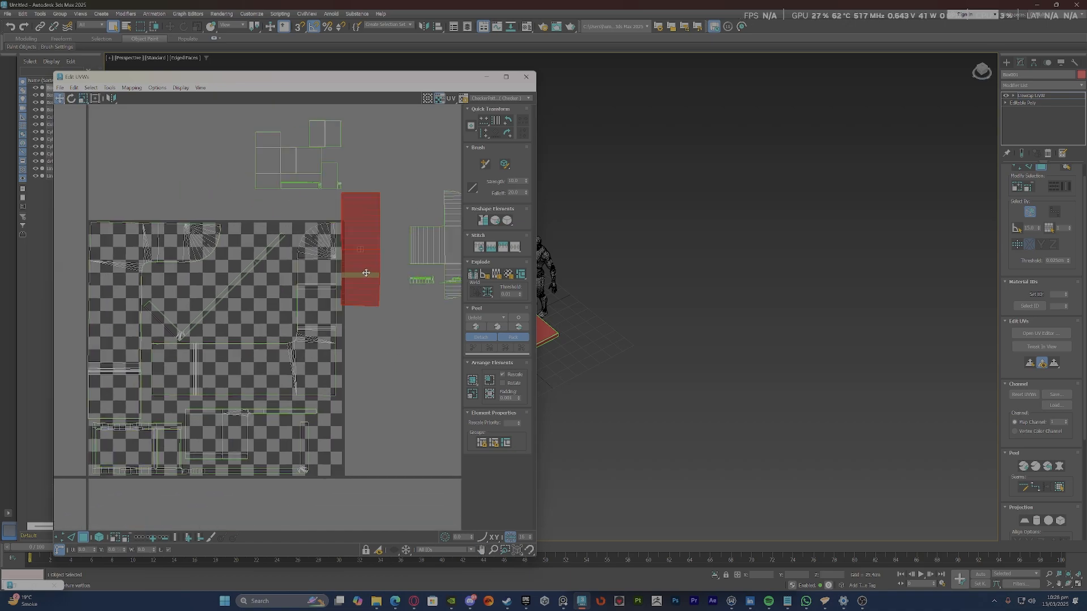
drag(366, 261, 212, 300)
scroll(272, 324, up, 2)
right_click(273, 322)
click(286, 337)
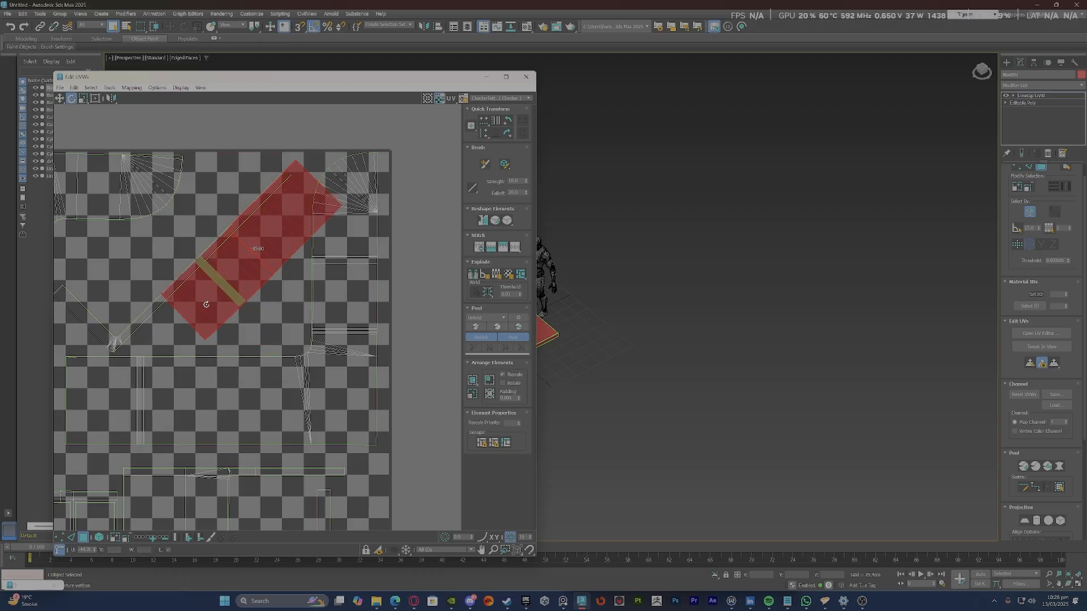
scroll(278, 223, up, 5)
scroll(277, 222, down, 5)
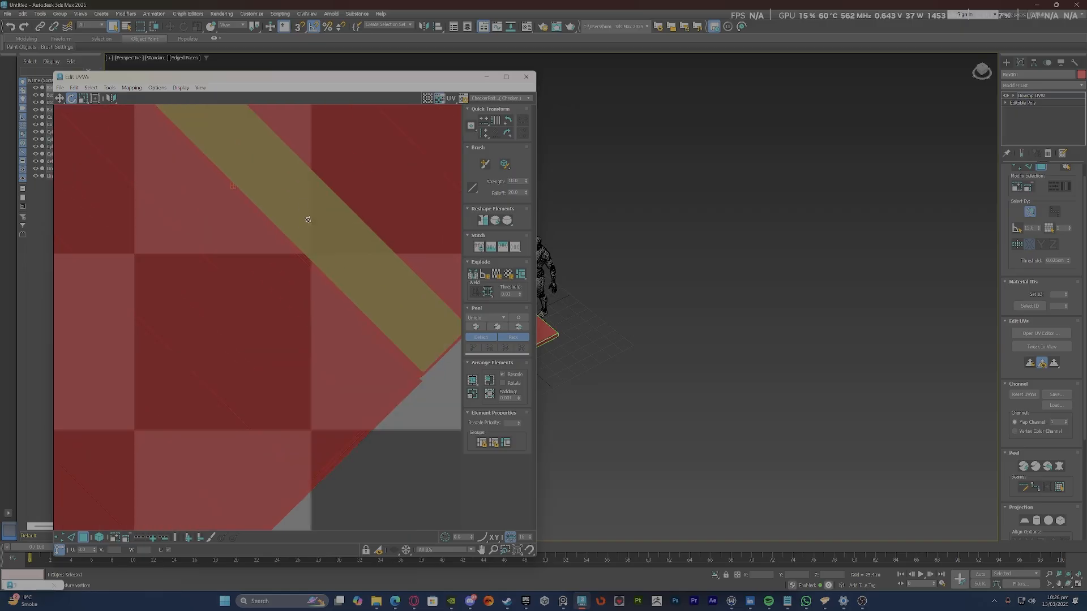
right_click(279, 276)
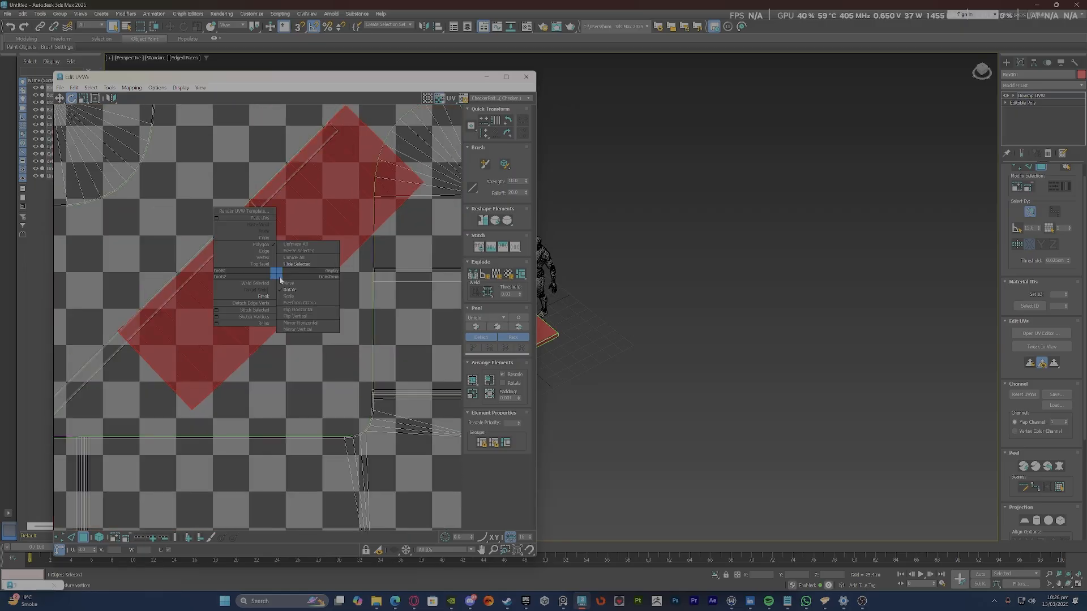
click(269, 282)
mouse_move(270, 282)
mouse_down()
mouse_move(284, 316)
mouse_move(261, 309)
mouse_move(281, 295)
mouse_up()
Break the striped rectangular shell along the edge crossing its middle to split it into two halves.
scroll(281, 296, up, 4)
key(2)
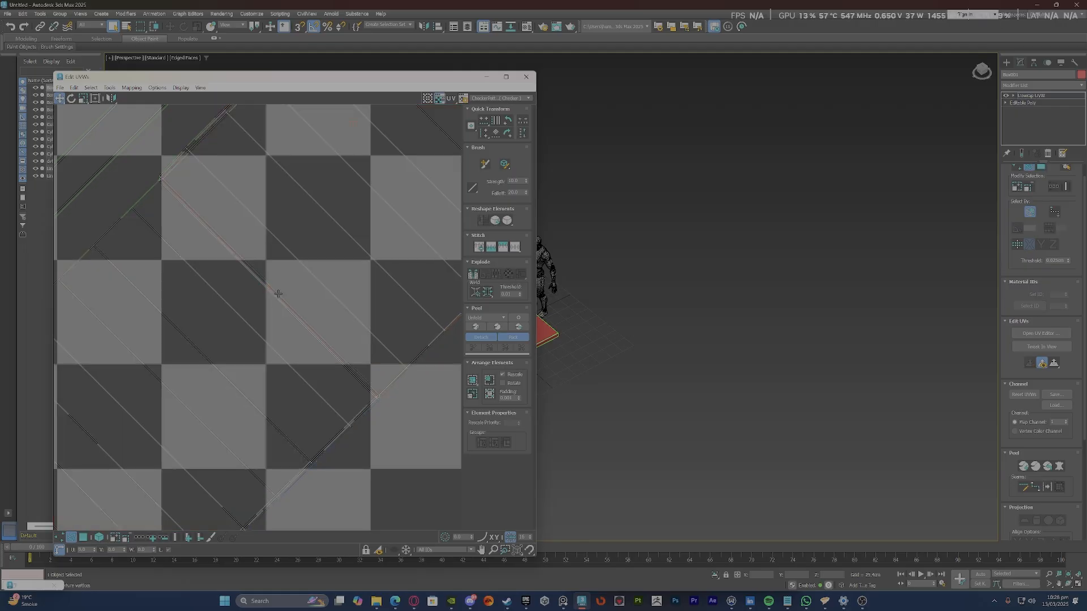
scroll(204, 194, up, 2)
scroll(128, 158, up, 2)
scroll(128, 157, up, 2)
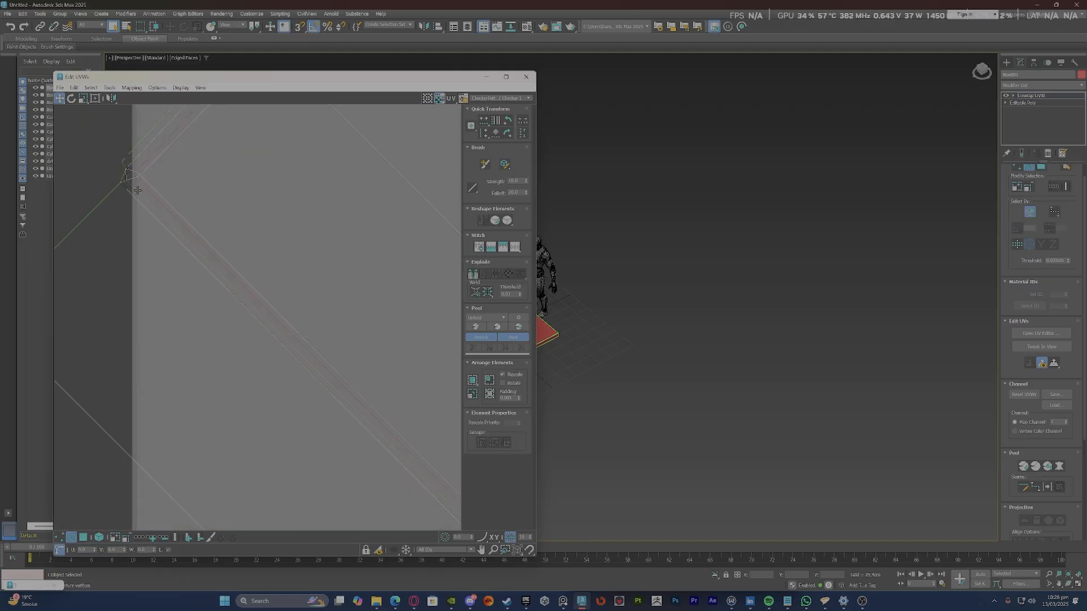
scroll(137, 188, down, 1)
right_click(140, 241)
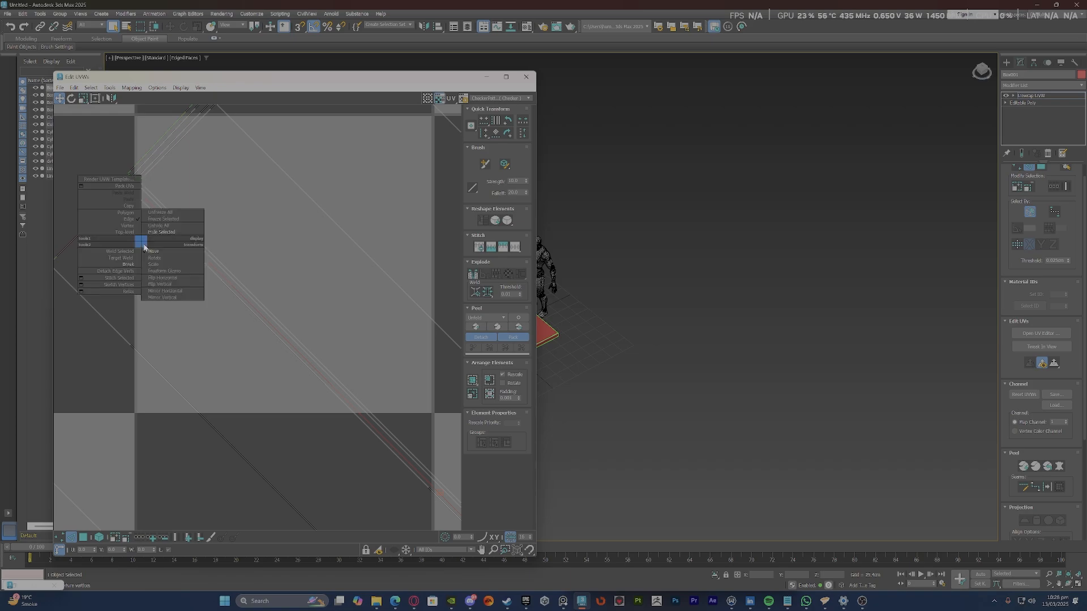
click(127, 272)
scroll(157, 301, down, 4)
Select the upper half of the split striped shell and move it between the two arms of the V-shaped strip.
click(287, 353)
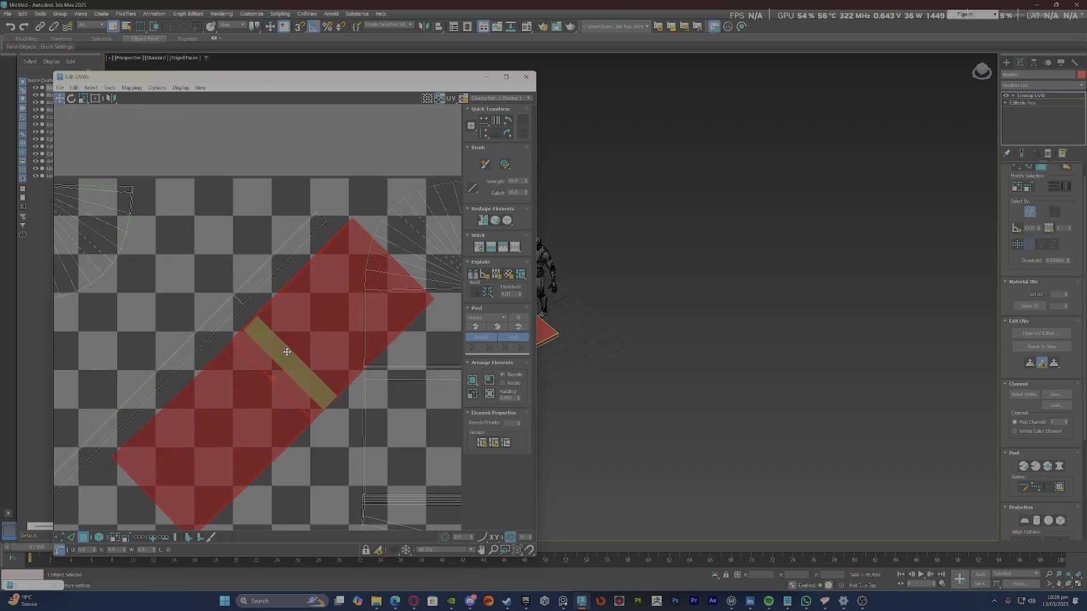
click(283, 265)
double_click(344, 297)
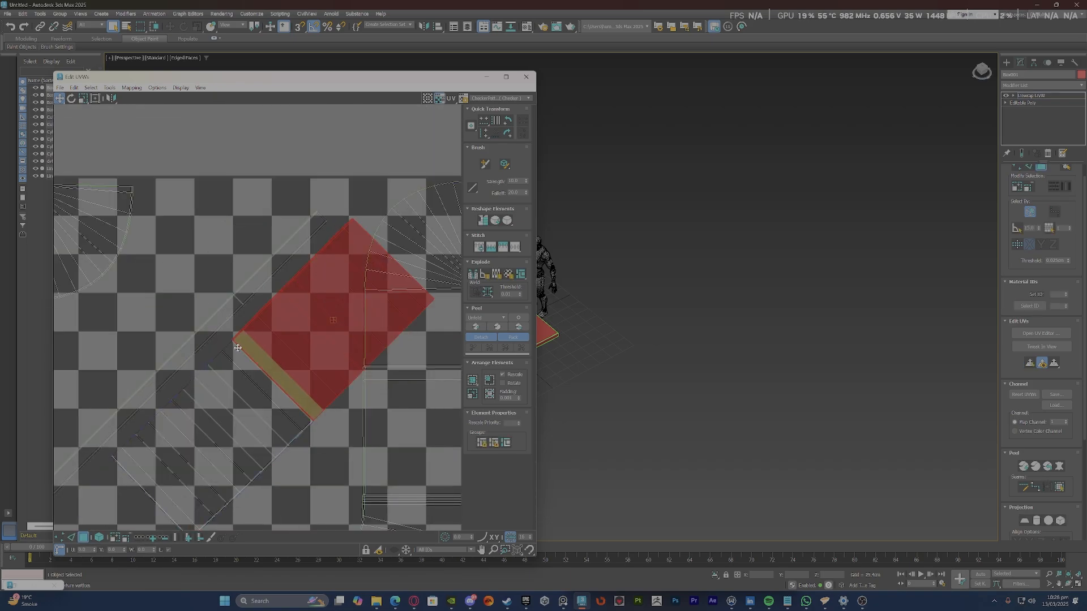
scroll(233, 349, up, 3)
scroll(331, 311, down, 5)
drag(317, 302, 158, 384)
scroll(167, 257, down, 3)
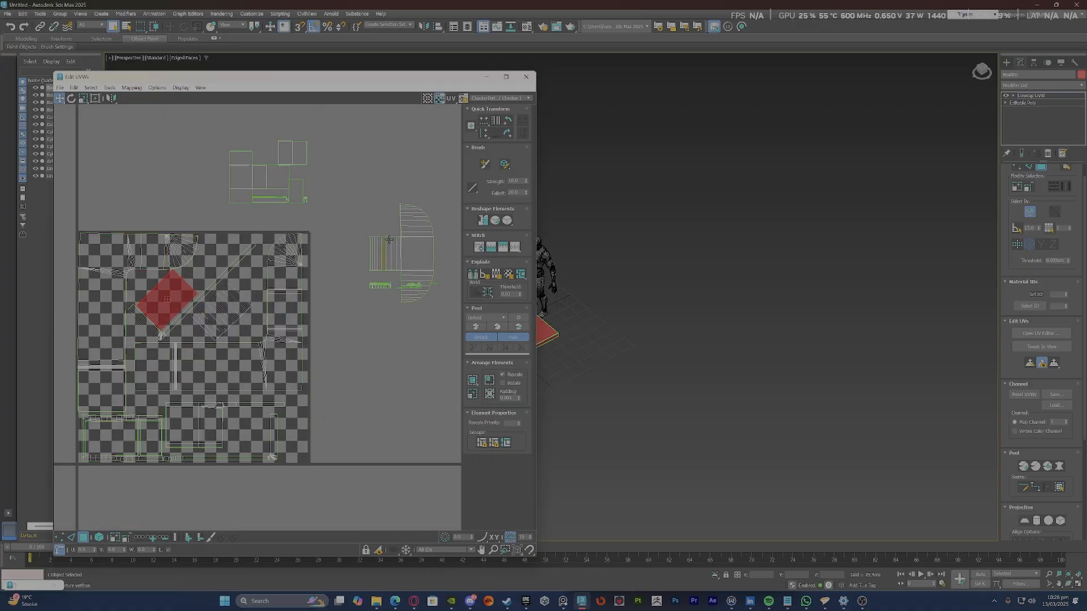
Move the half-round shell with its striped panel down beside the lower right edge of the UV tile.
click(413, 247)
drag(414, 247, 371, 416)
scroll(367, 448, up, 3)
scroll(367, 447, up, 5)
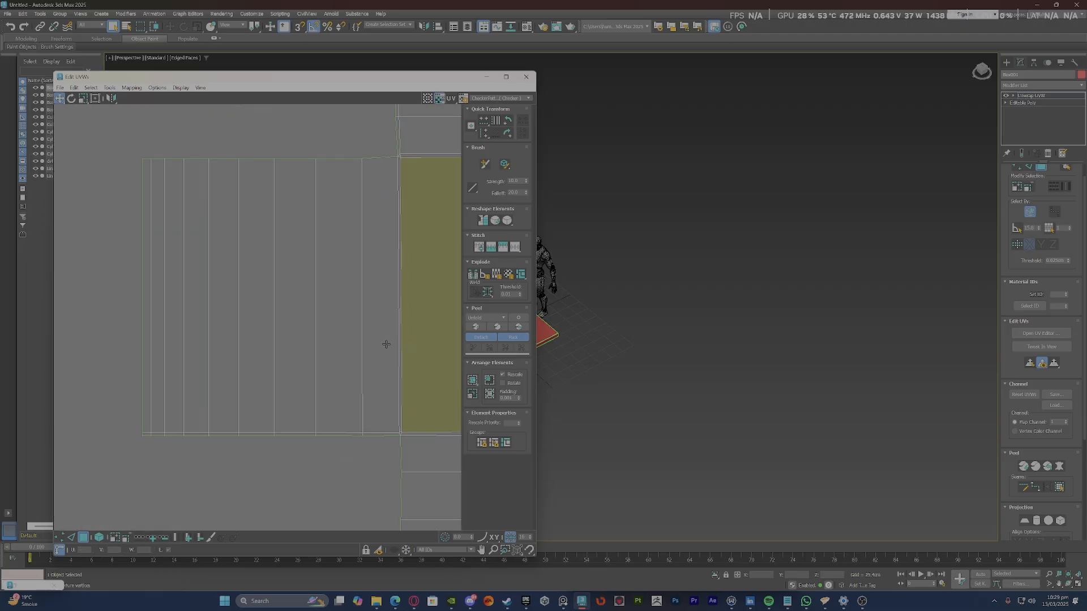
Break the half-round shell along the vertical edge where the striped panel joins it.
click(399, 284)
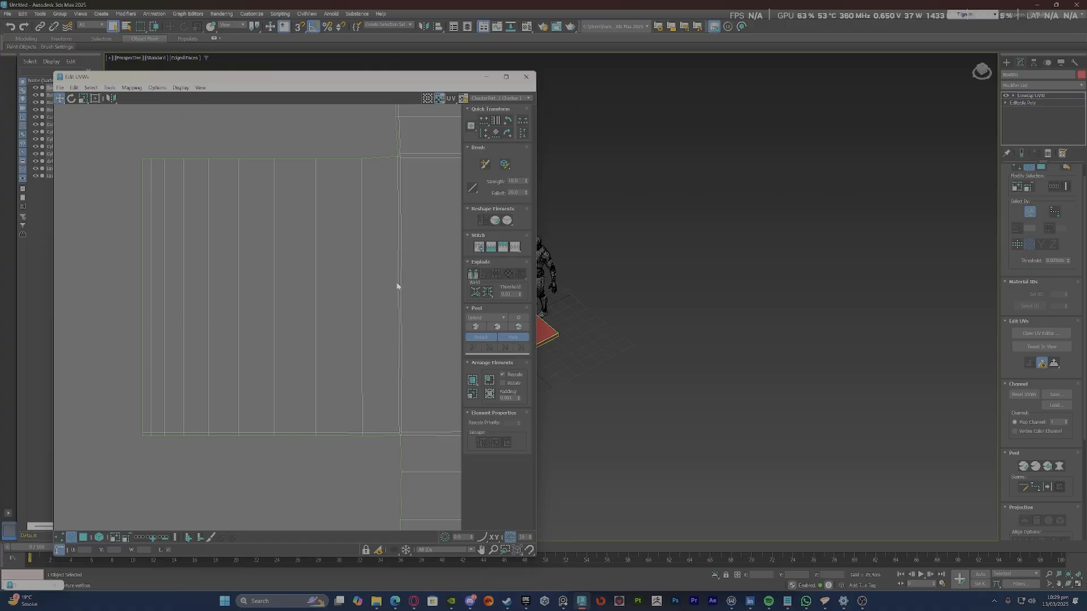
click(399, 283)
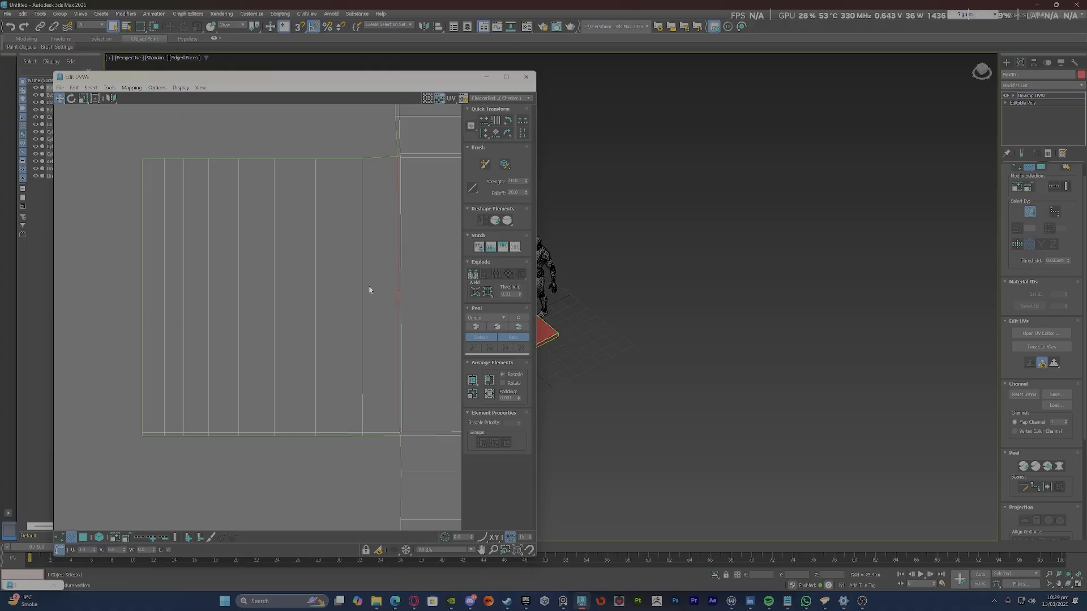
right_click(292, 287)
click(272, 309)
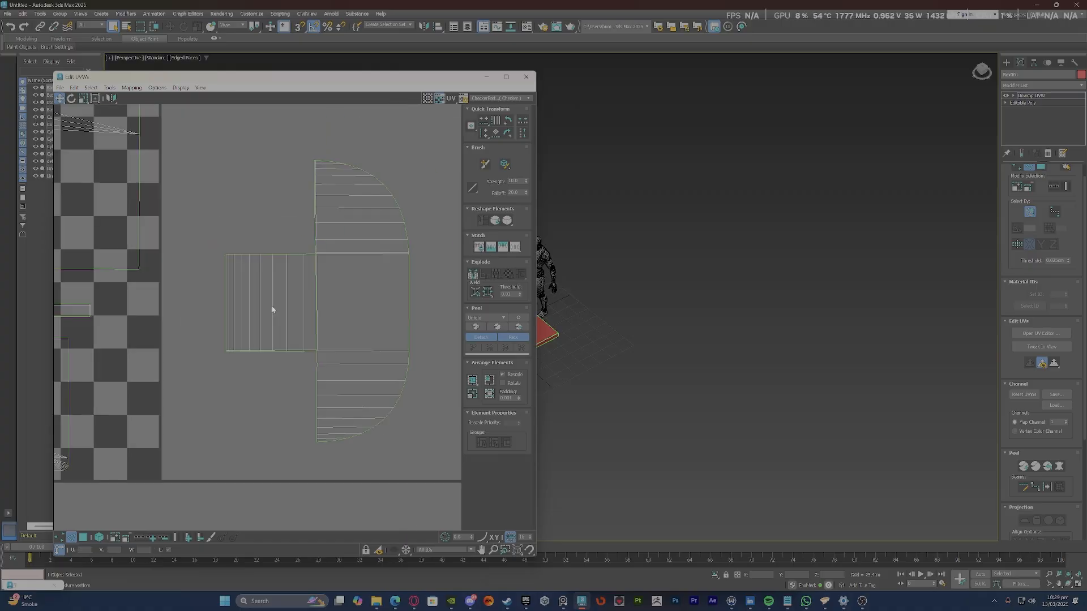
Select the remaining connecting edge at the upper corner where the striped panel joins the half-round shell.
click(364, 286)
scroll(316, 260, up, 6)
click(295, 202)
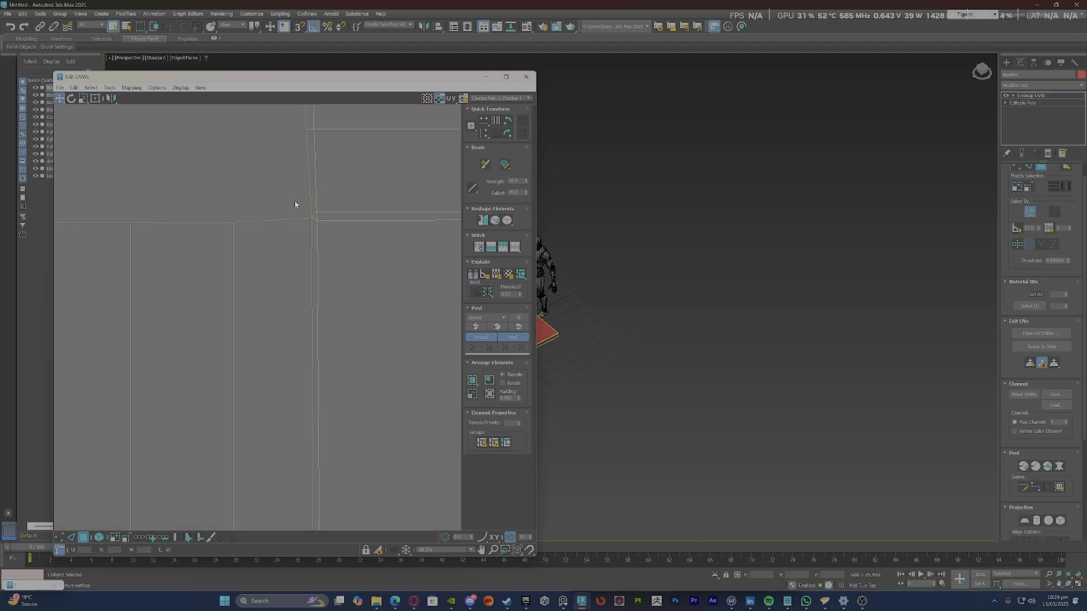
key(2)
key(3)
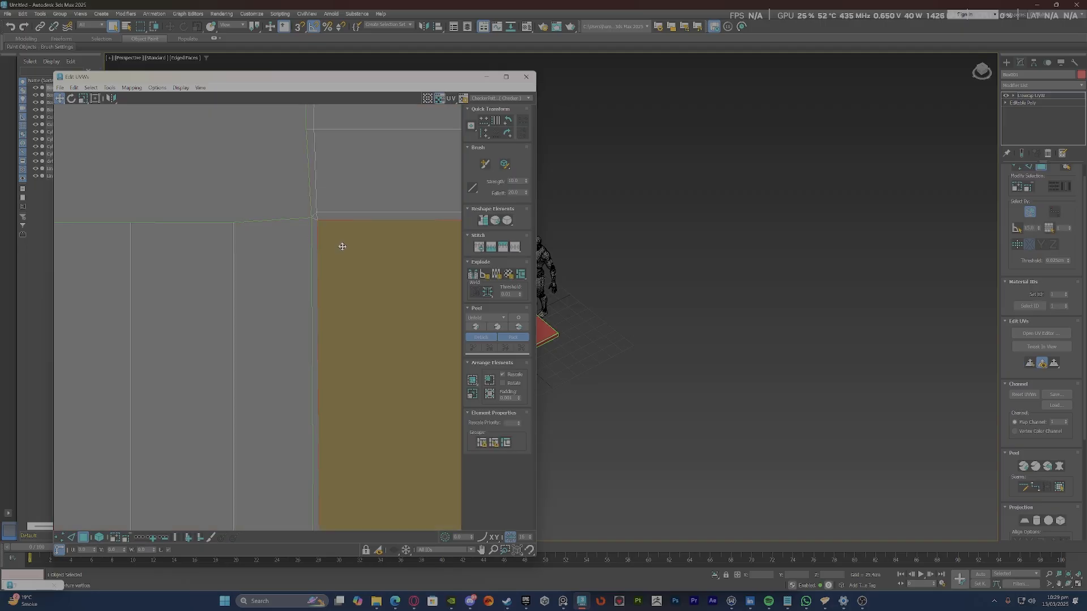
click(342, 246)
mouse_move(340, 245)
middle_down()
mouse_move(318, 261)
mouse_move(416, 289)
mouse_move(342, 257)
middle_up()
key(2)
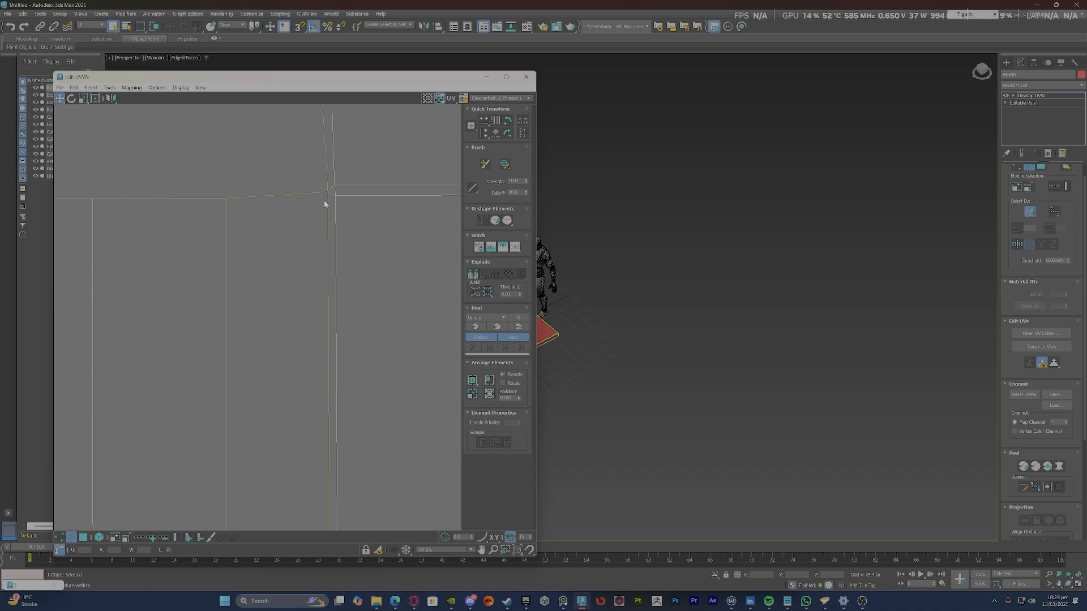
click(328, 201)
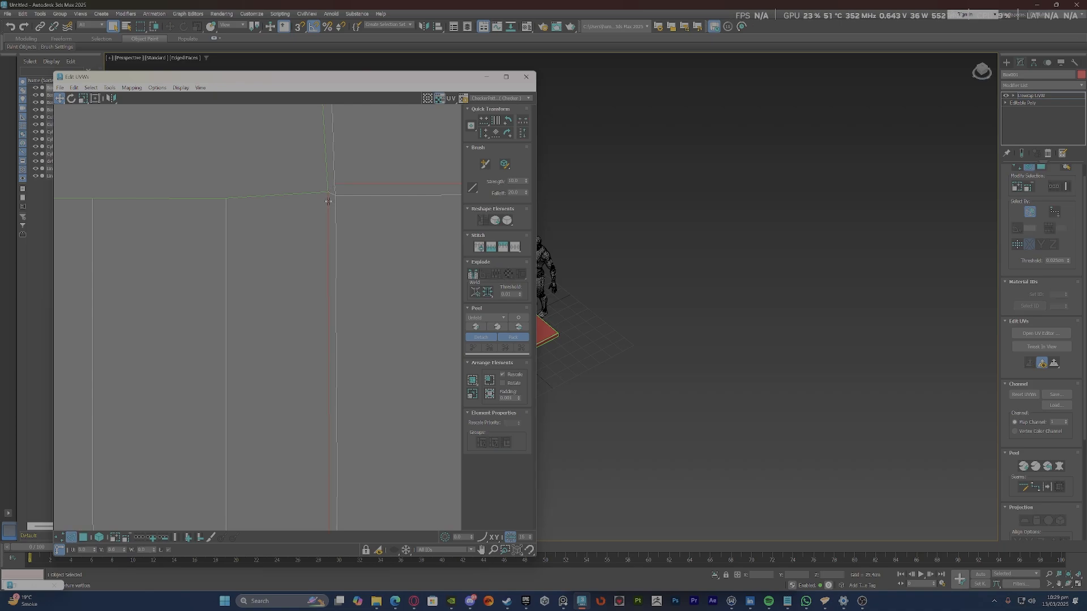
scroll(327, 200, down, 1)
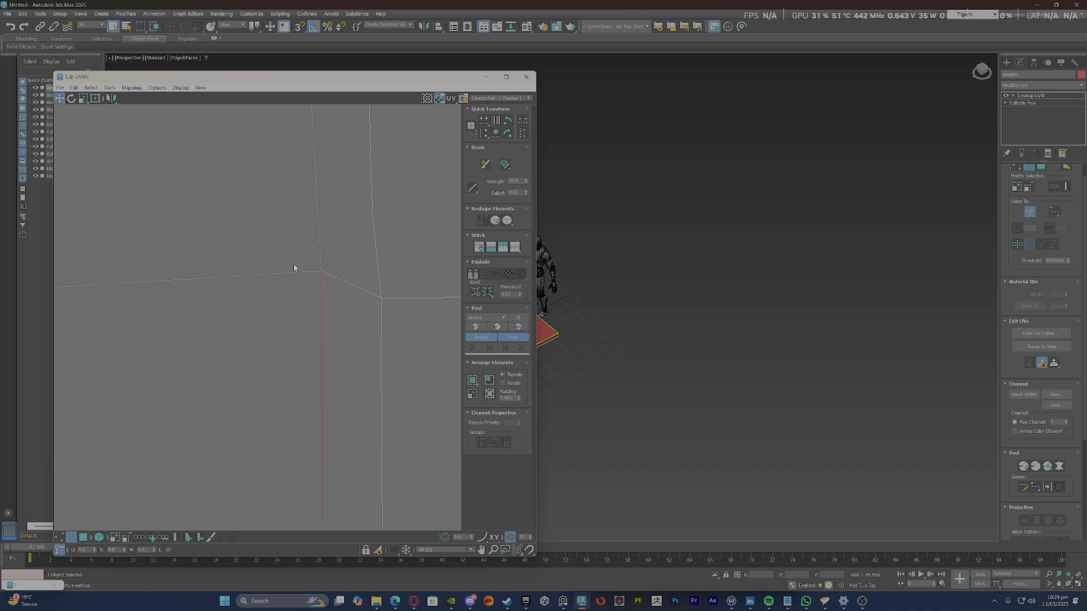
Break the connecting edges at the lower corner between the striped panel and the half-round shell to separate them.
scroll(294, 261, down, 4)
scroll(297, 266, up, 8)
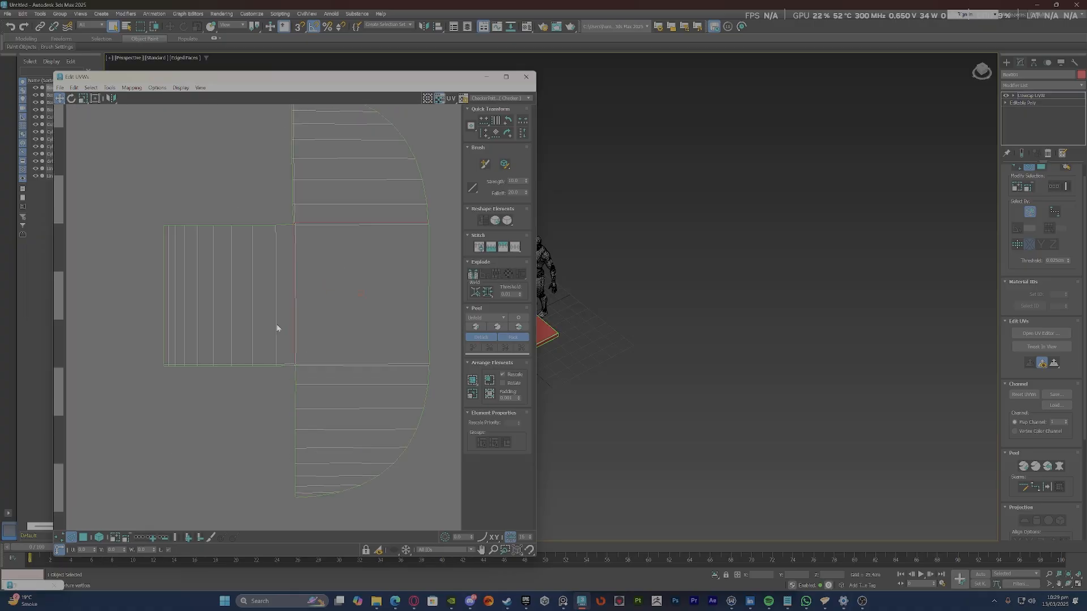
click(299, 317)
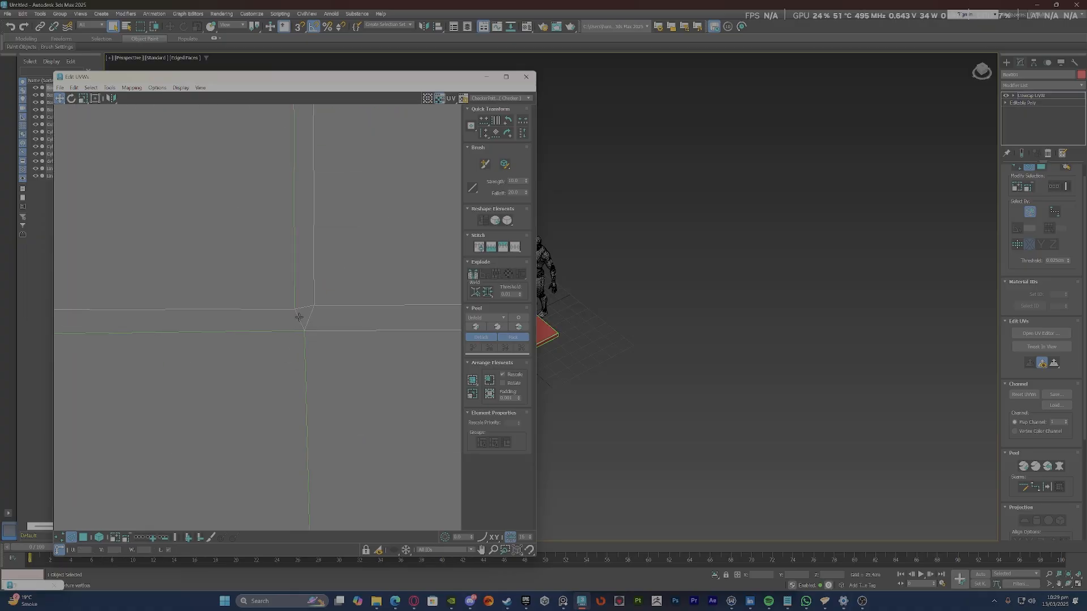
ctrl+click(295, 286)
right_click(252, 386)
click(232, 417)
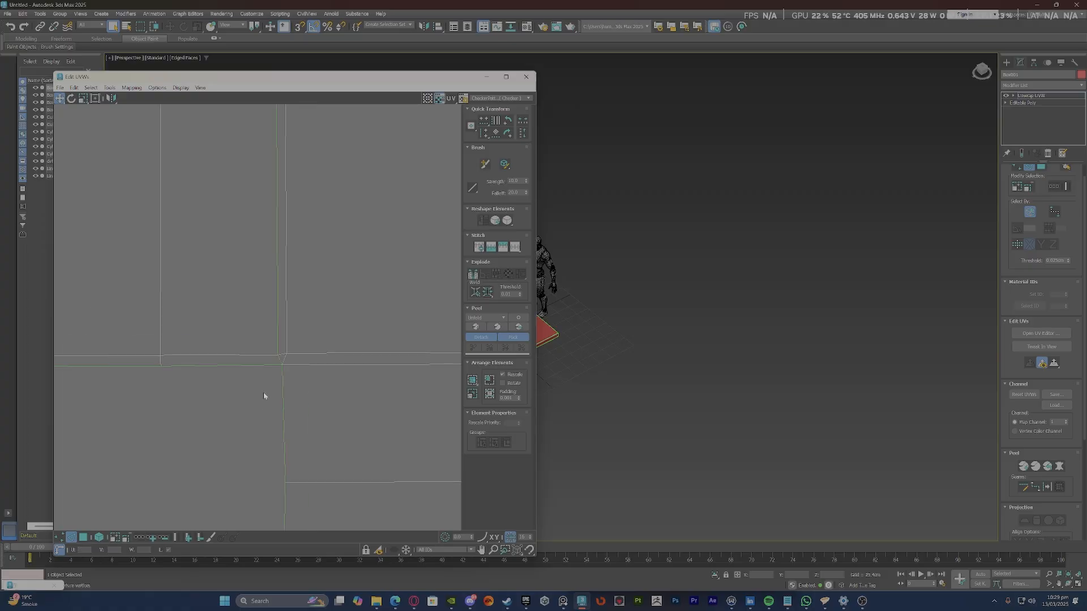
Select the detached half-round shell and move it past the striped panel onto the lower right edge of the UV tile.
key(3)
click(357, 315)
scroll(356, 315, down, 5)
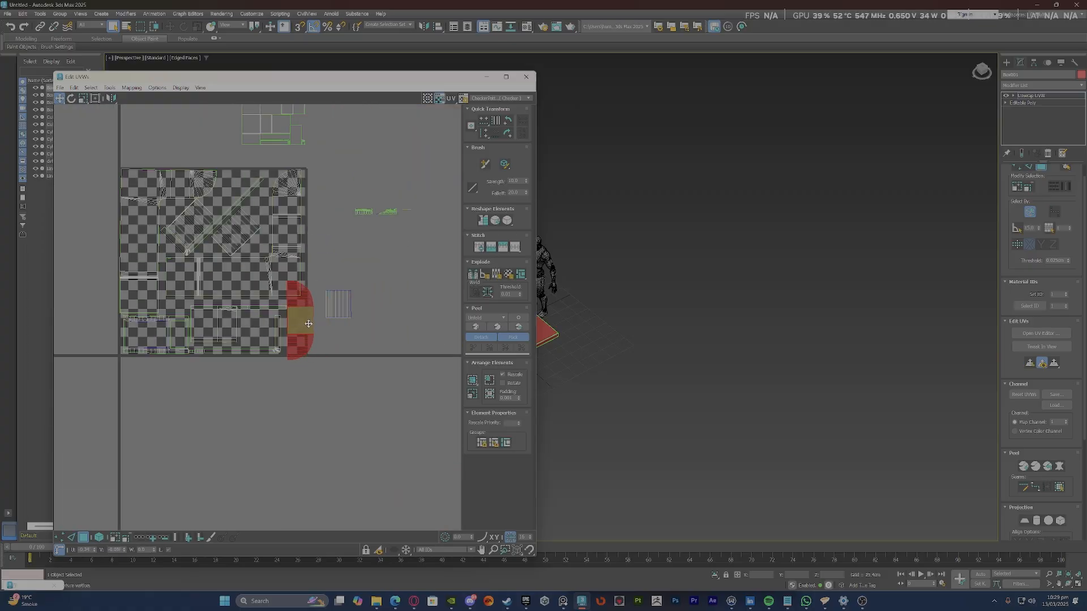
scroll(278, 281, up, 2)
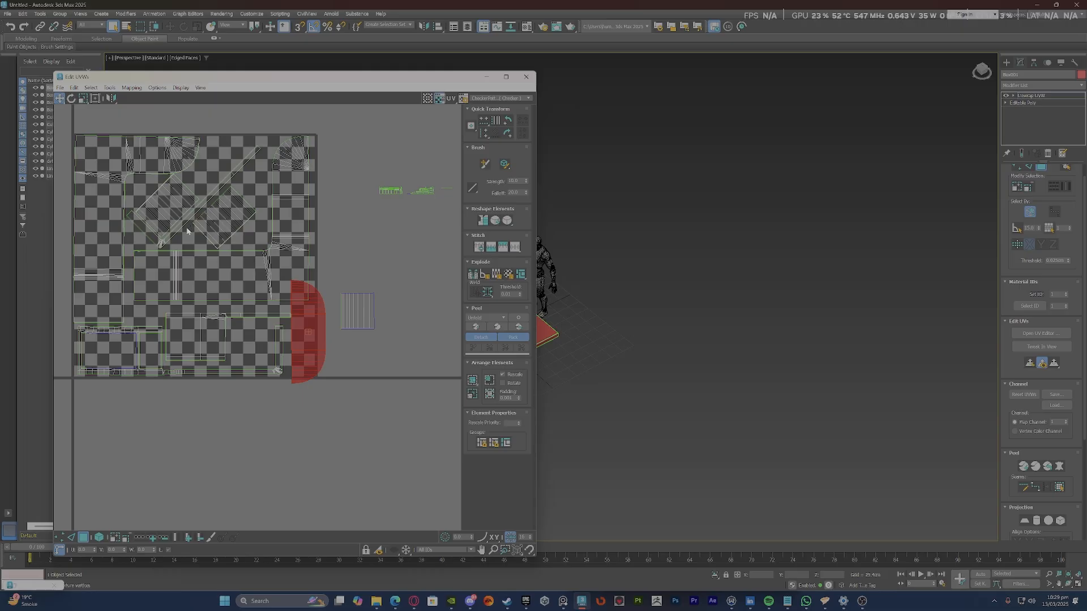
scroll(267, 298, up, 2)
scroll(281, 374, down, 2)
scroll(280, 374, down, 3)
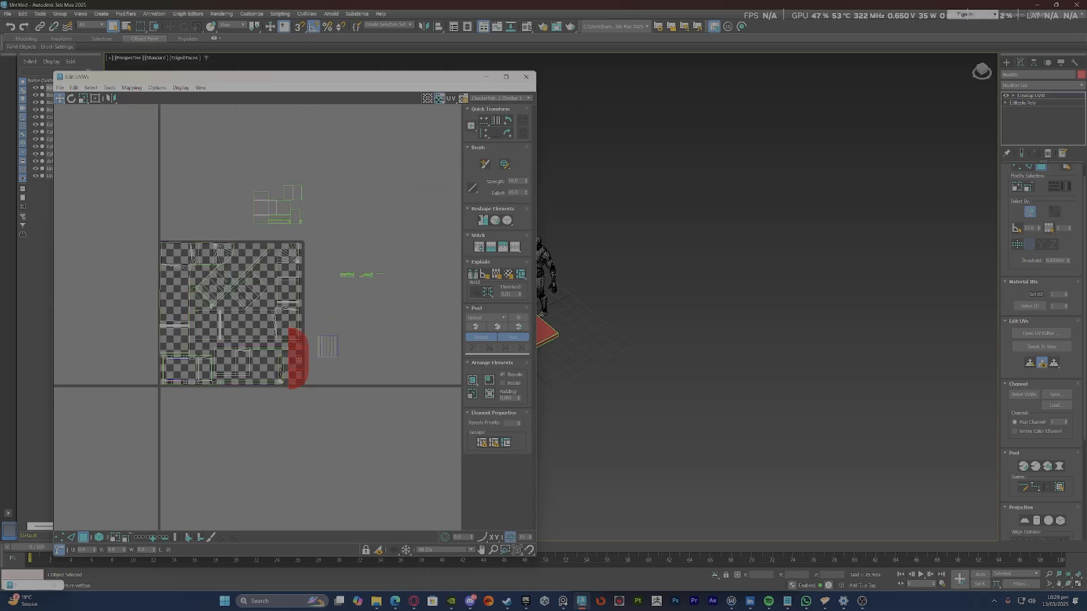
scroll(263, 256, up, 3)
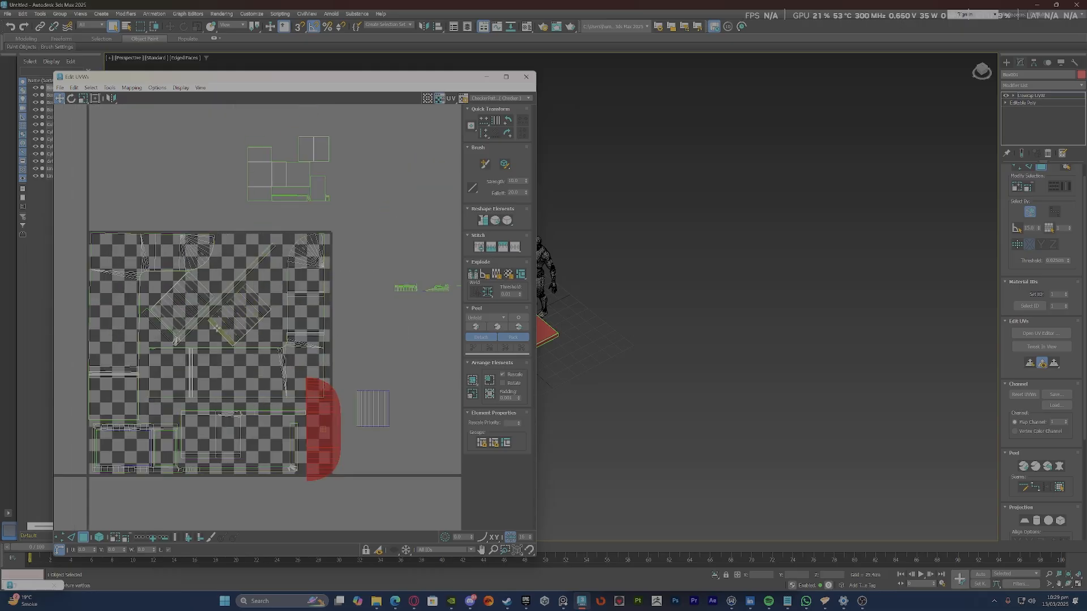
Select both striped rectangular shells beside the V-shaped strip and move them above the UV tile.
double_click(177, 338)
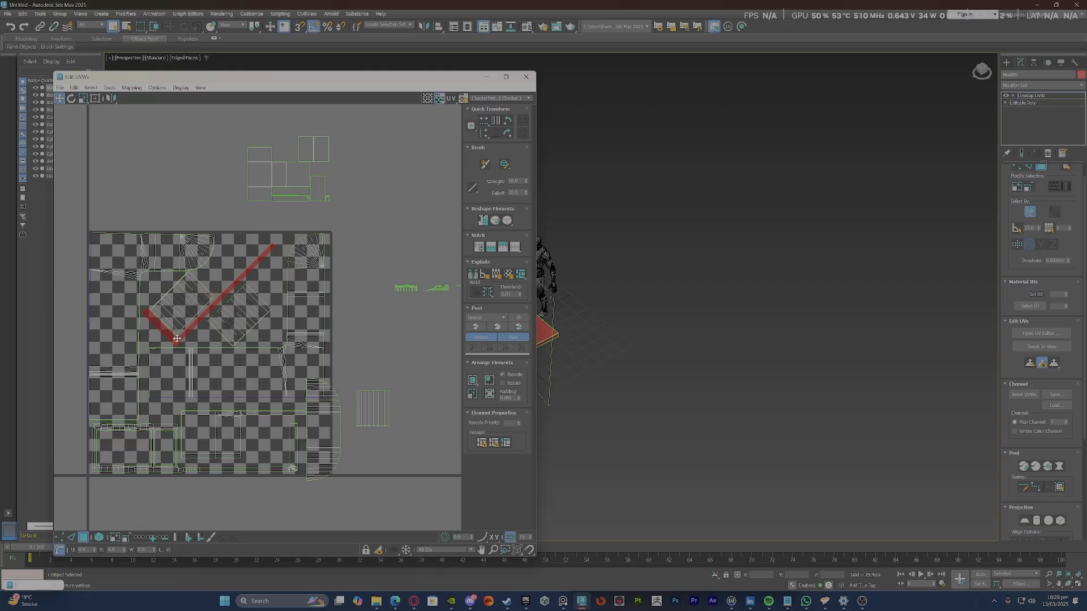
click(230, 322)
ctrl+click(188, 294)
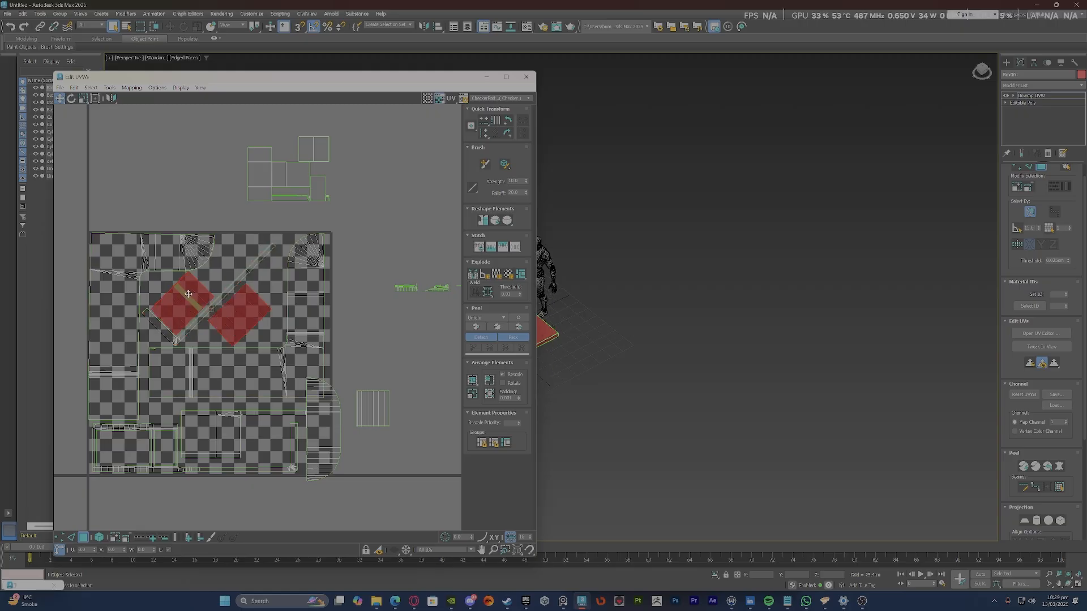
drag(192, 305, 186, 165)
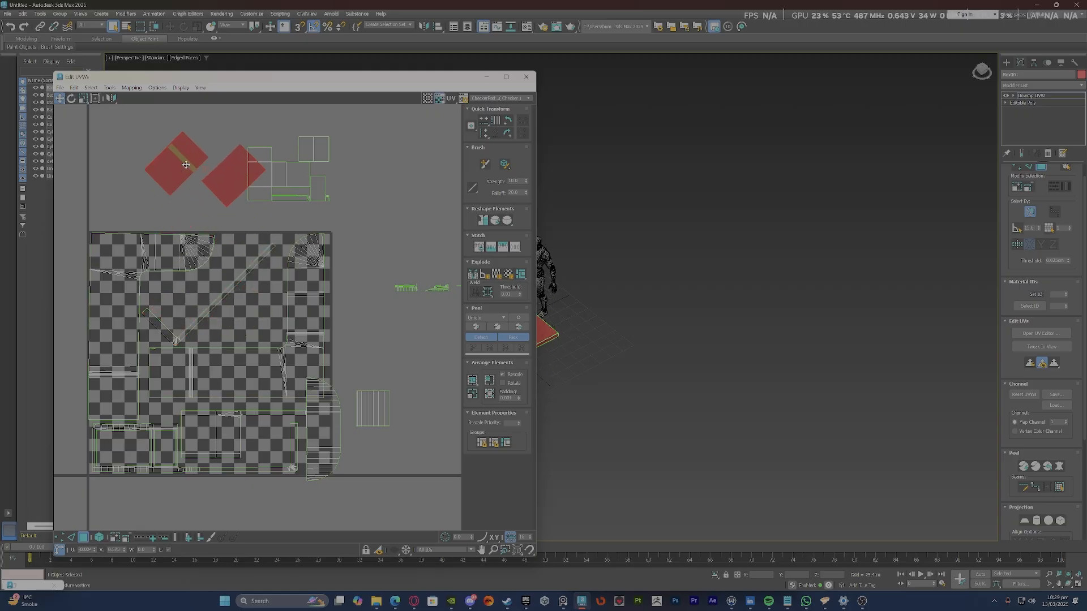
Rotate the V-shaped strip until its long arm lies horizontal and its short arm stands vertical.
double_click(231, 287)
right_click(223, 304)
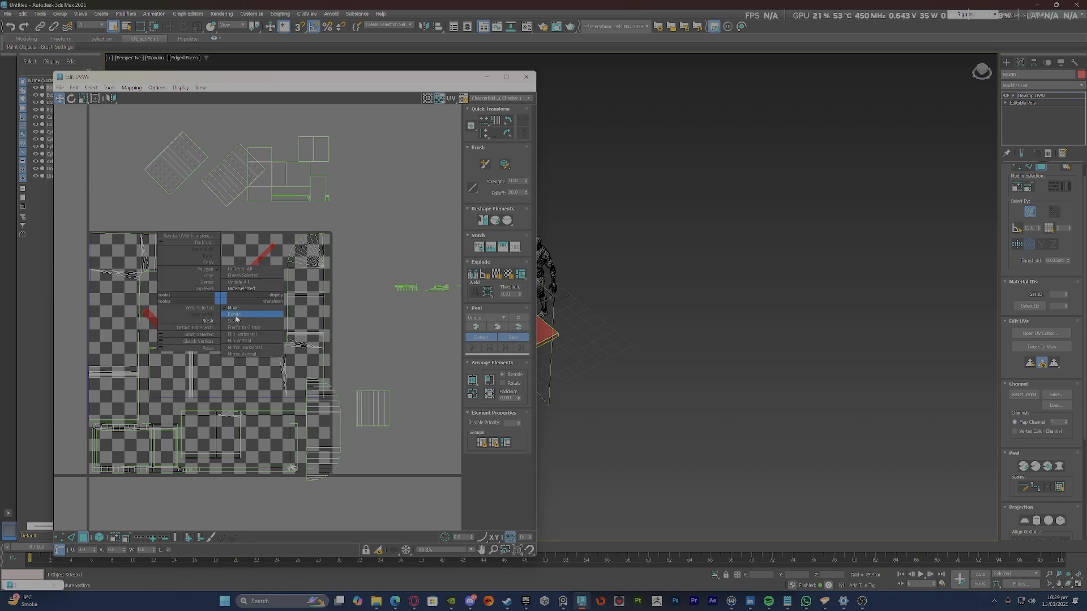
click(194, 340)
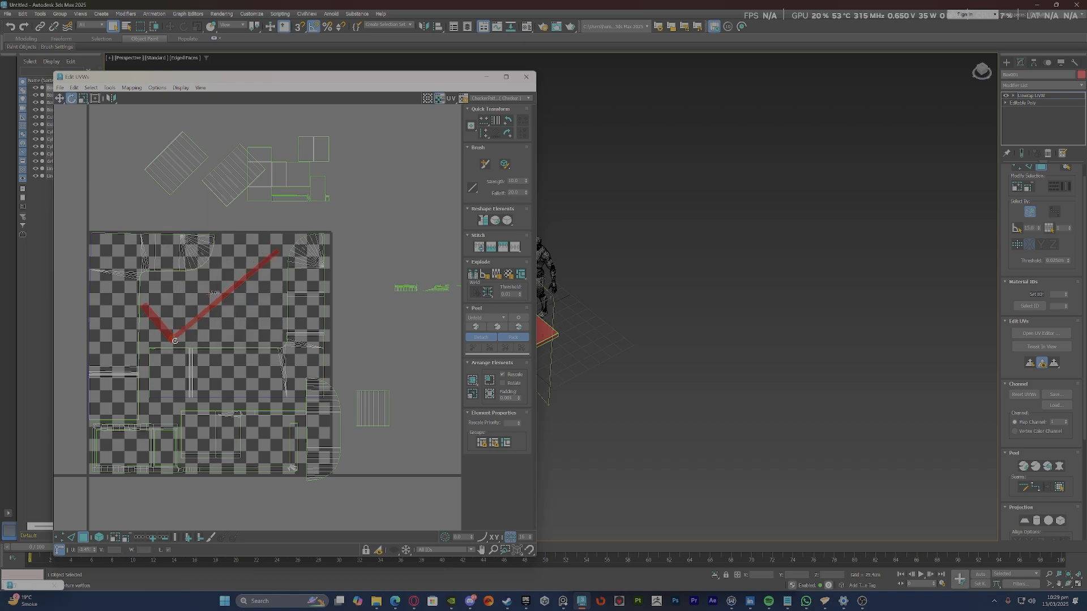
drag(155, 341, 123, 314)
scroll(131, 317, up, 4)
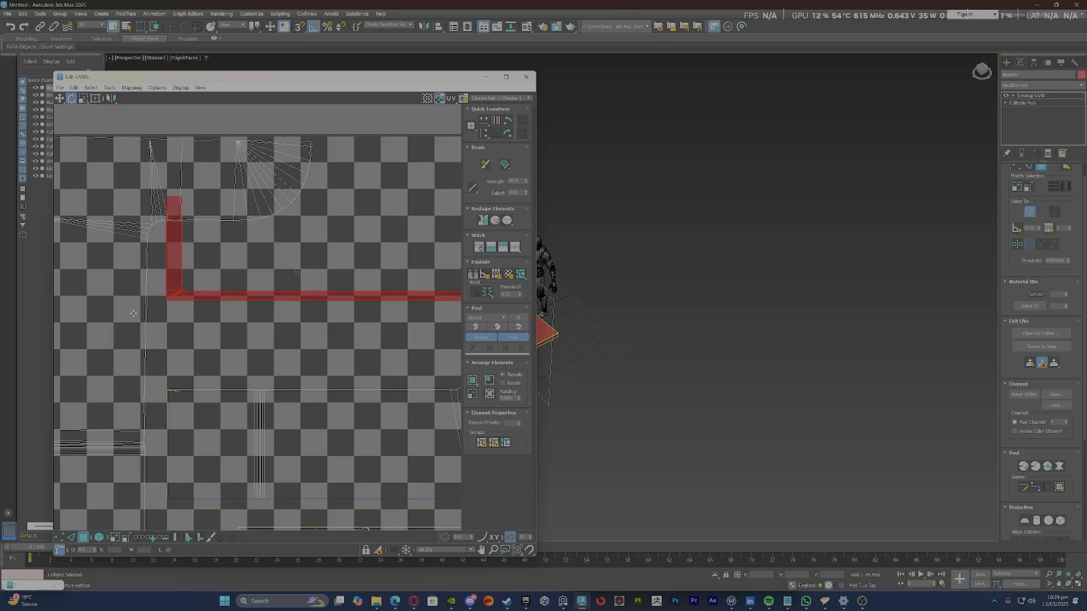
Move the rotated L-shaped strip down against the large shell below it in the middle of the UV tile.
right_click(206, 312)
click(226, 321)
scroll(201, 297, down, 2)
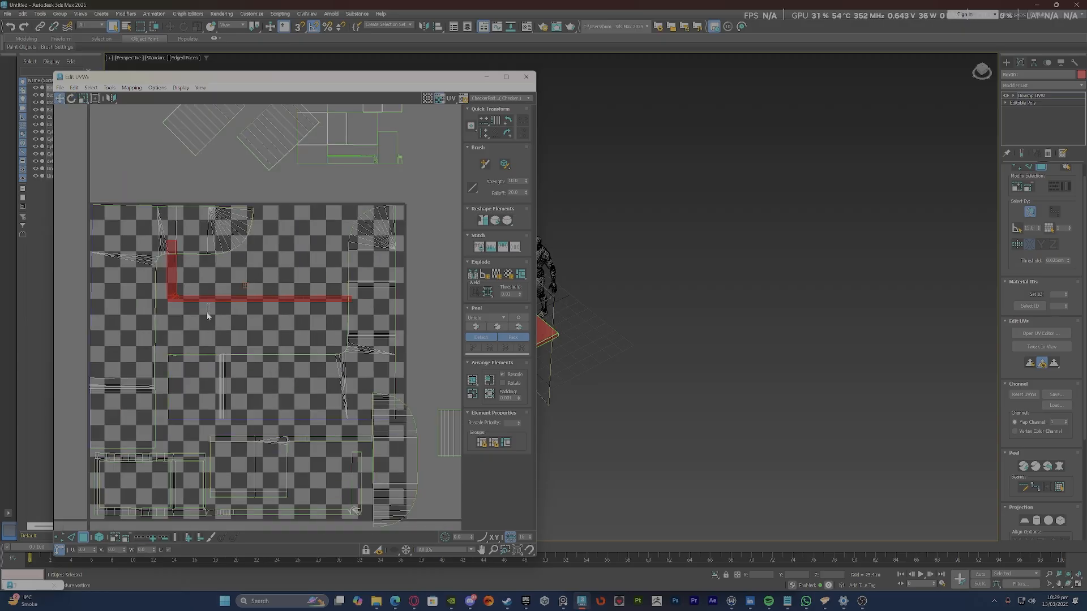
drag(203, 298, 194, 344)
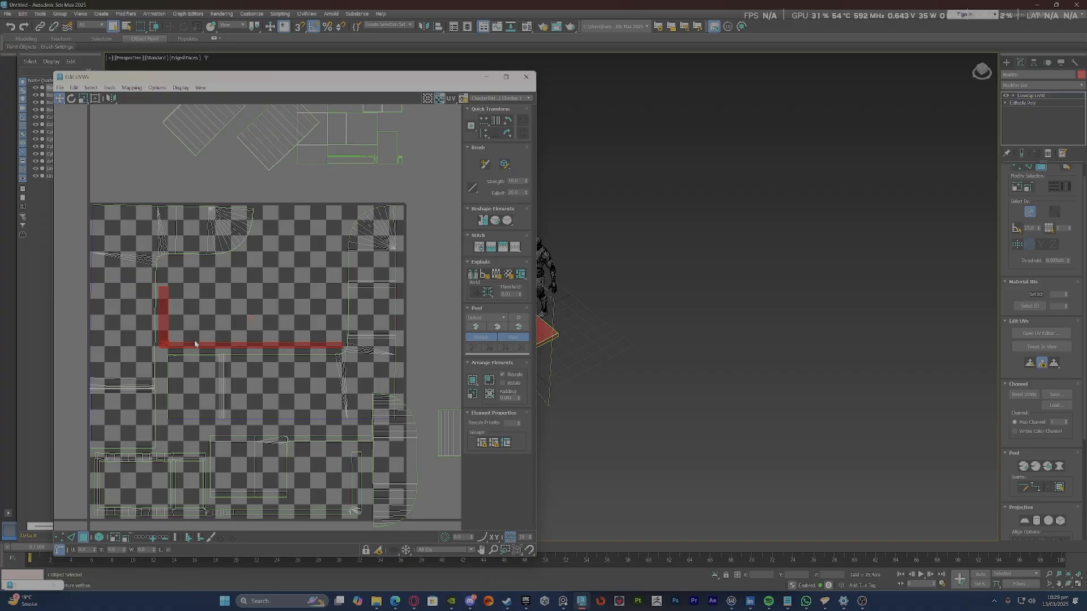
scroll(194, 343, down, 2)
Move the half-round shell from the tile's lower right edge into the free space above the right end of the L-shaped strip.
click(227, 273)
scroll(343, 337, down, 3)
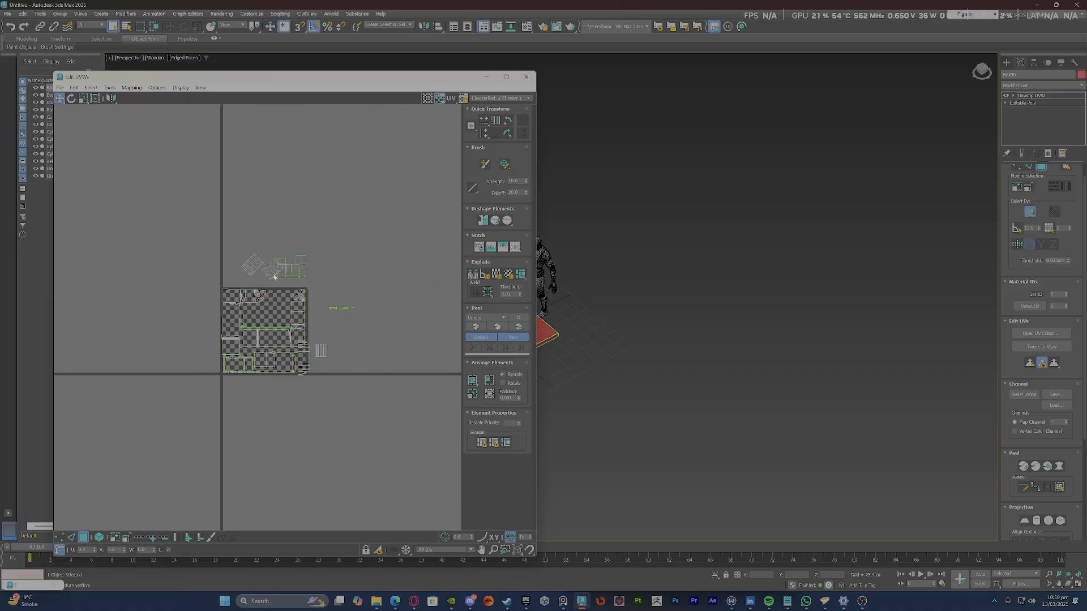
scroll(273, 277, up, 3)
scroll(340, 425, down, 1)
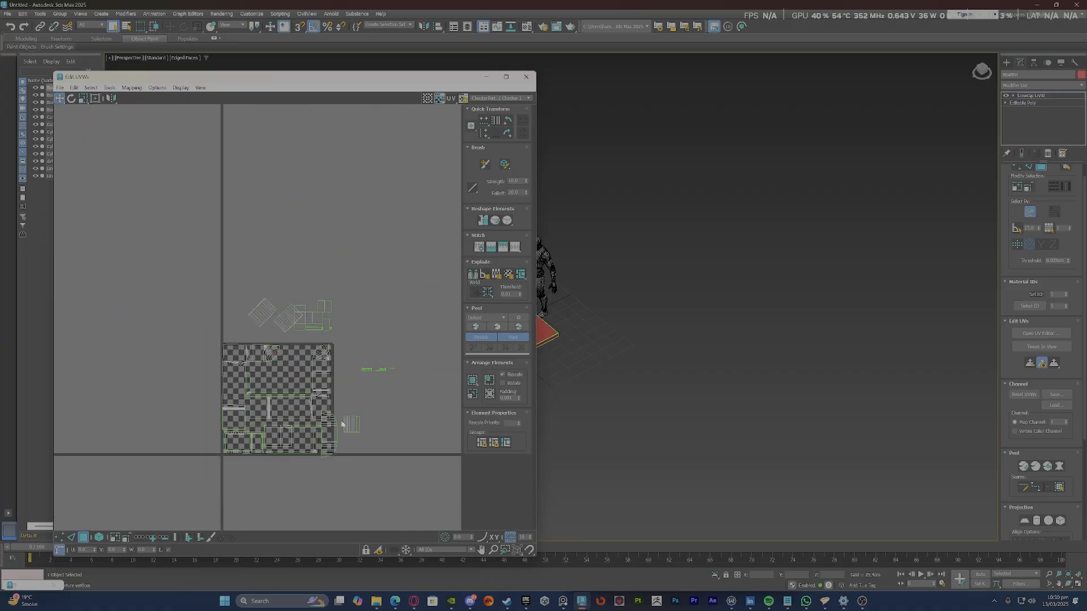
scroll(330, 419, up, 1)
drag(334, 428, 296, 338)
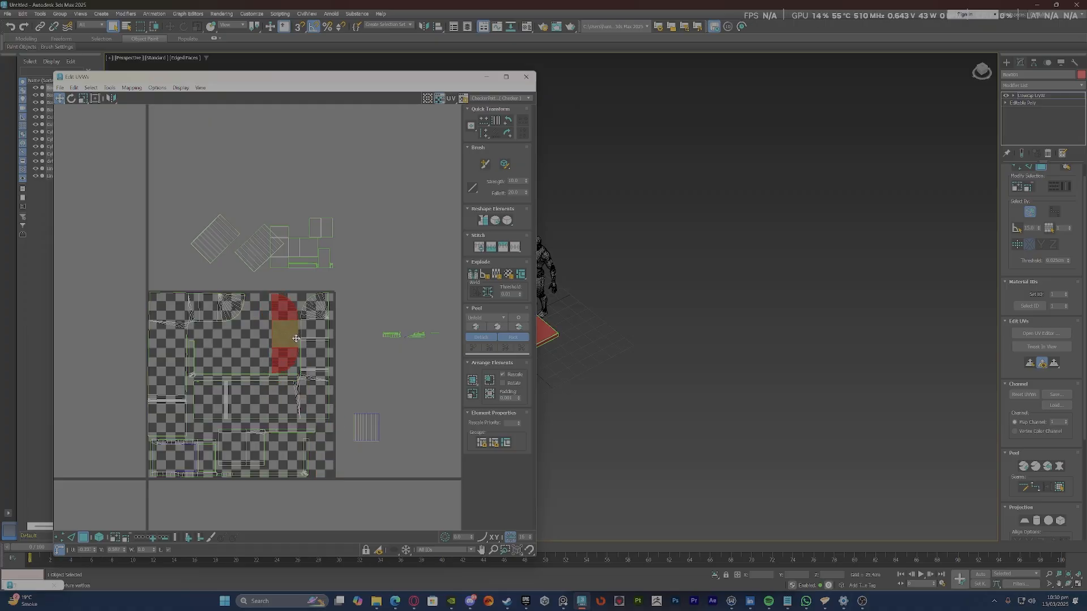
scroll(296, 338, up, 2)
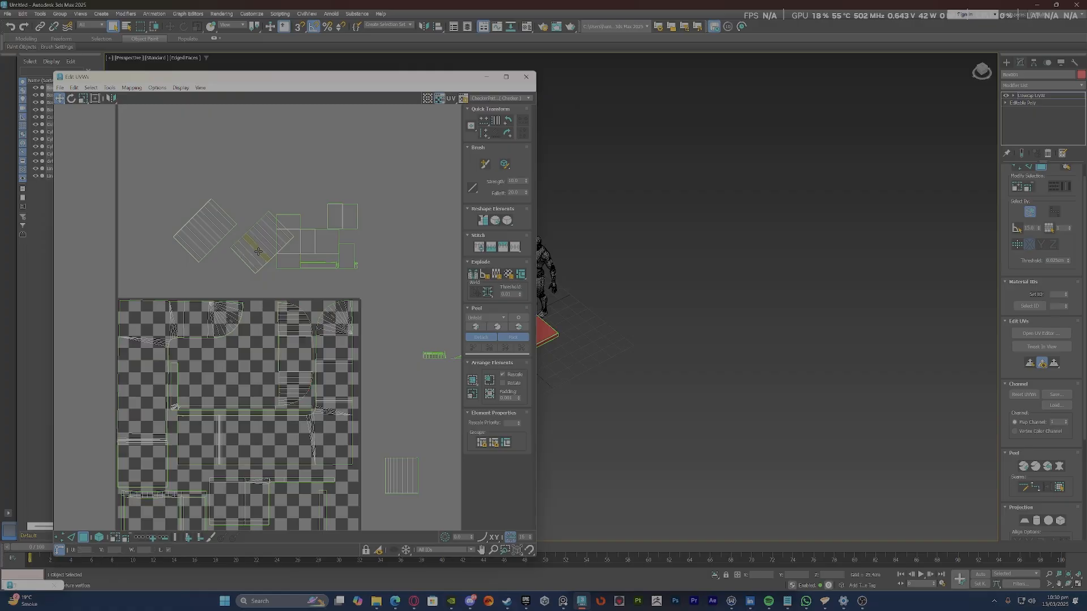
Move the right tilted striped rectangle into the corner of the L-shaped strip and rotate it so its stripes run vertically.
click(259, 240)
drag(259, 240, 210, 388)
right_click(202, 383)
click(210, 398)
scroll(193, 378, up, 3)
right_click(194, 381)
click(201, 388)
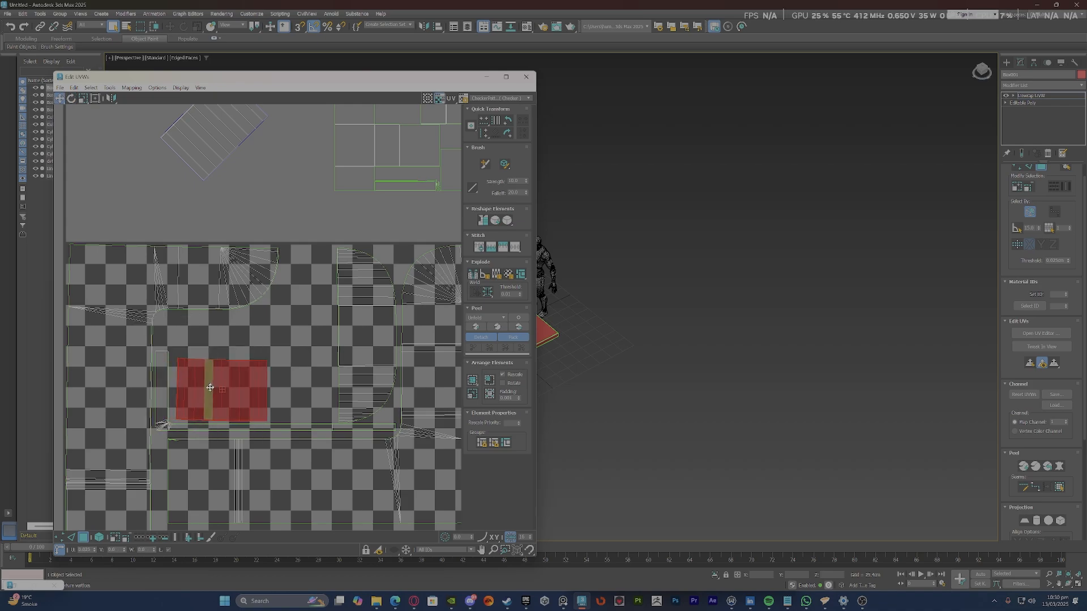
Move the other tilted striped rectangle into the tile, rotate it upright and fit it between the first rectangle and the half-round shell.
click(212, 172)
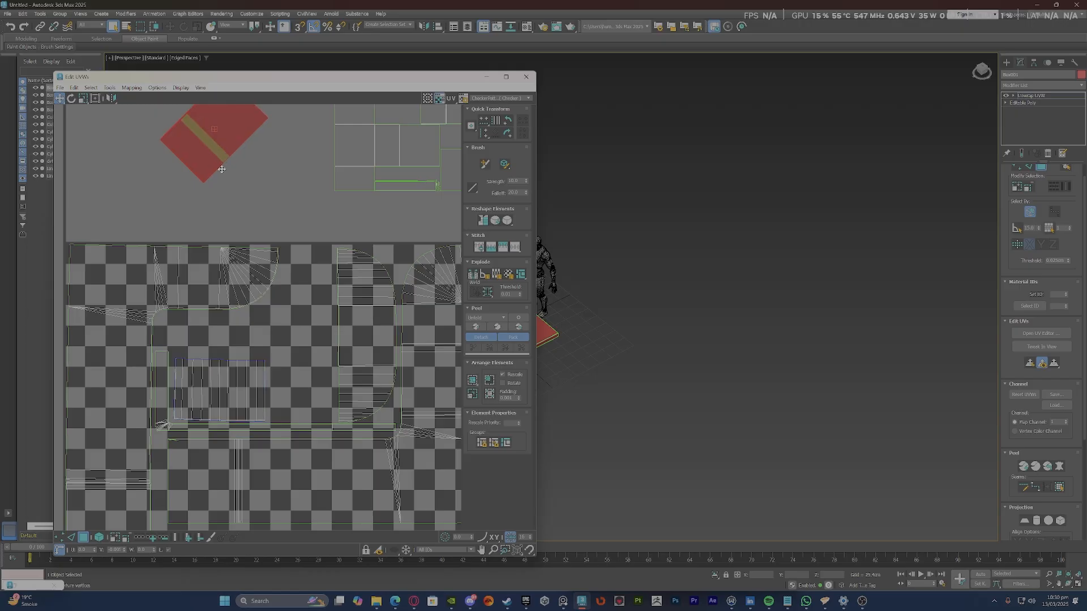
drag(212, 172, 314, 381)
right_click(314, 381)
click(325, 395)
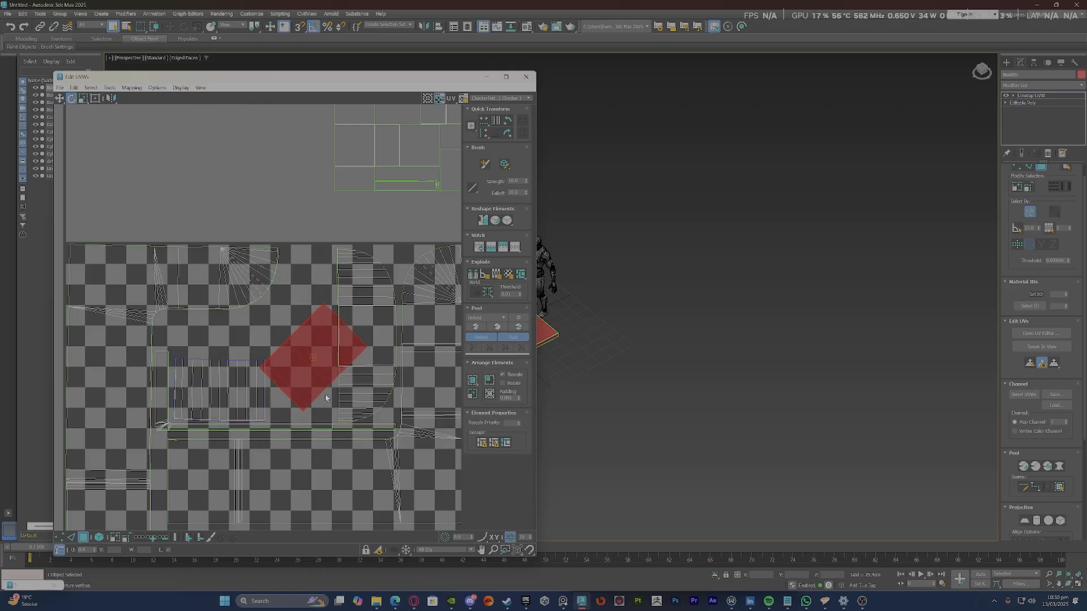
drag(313, 329, 271, 314)
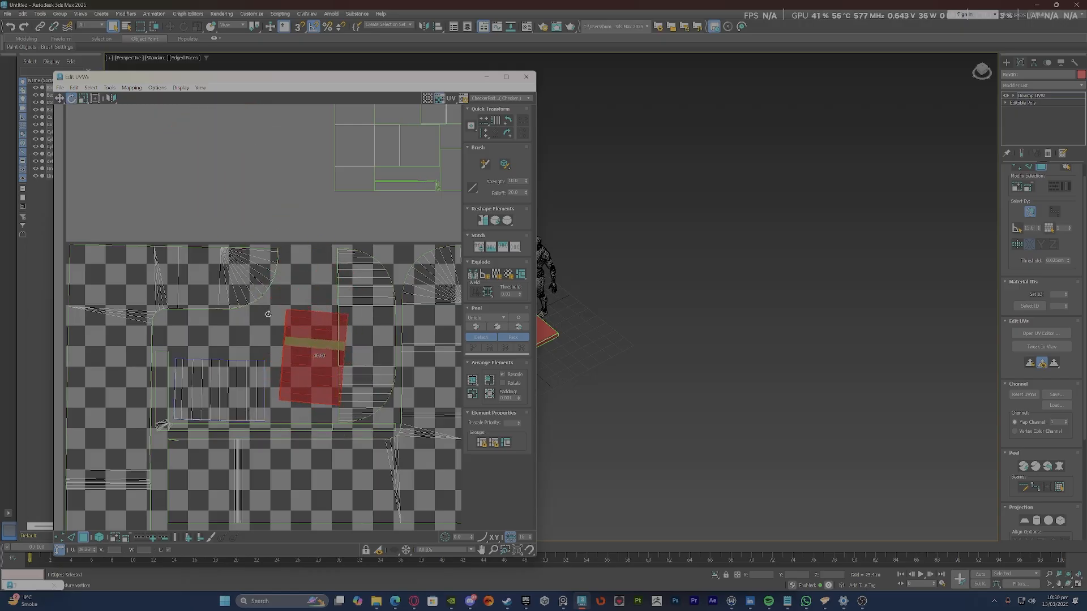
right_click(306, 338)
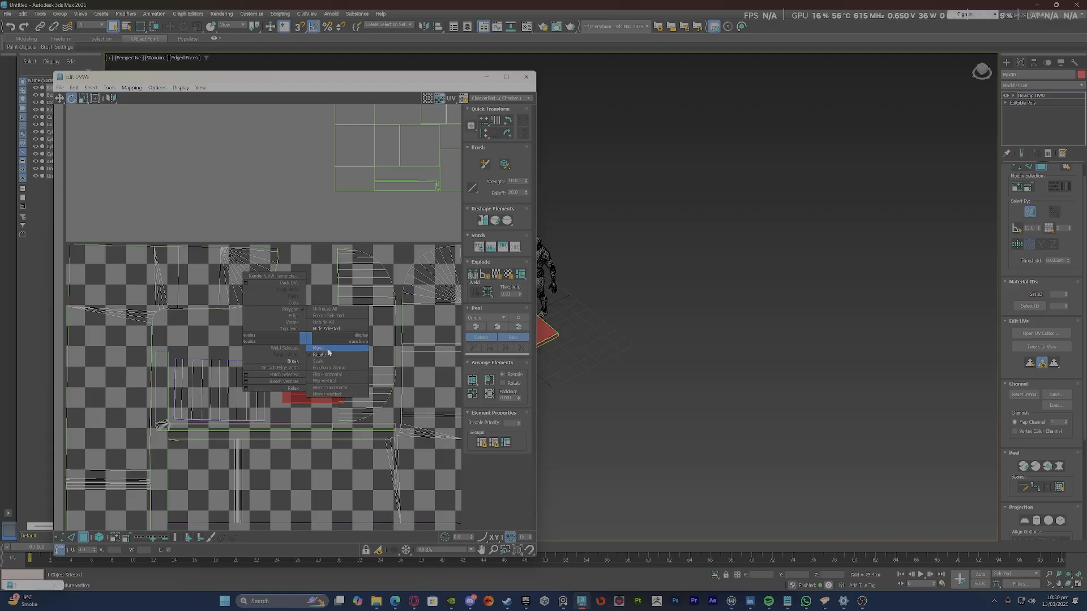
click(319, 351)
drag(316, 348, 304, 364)
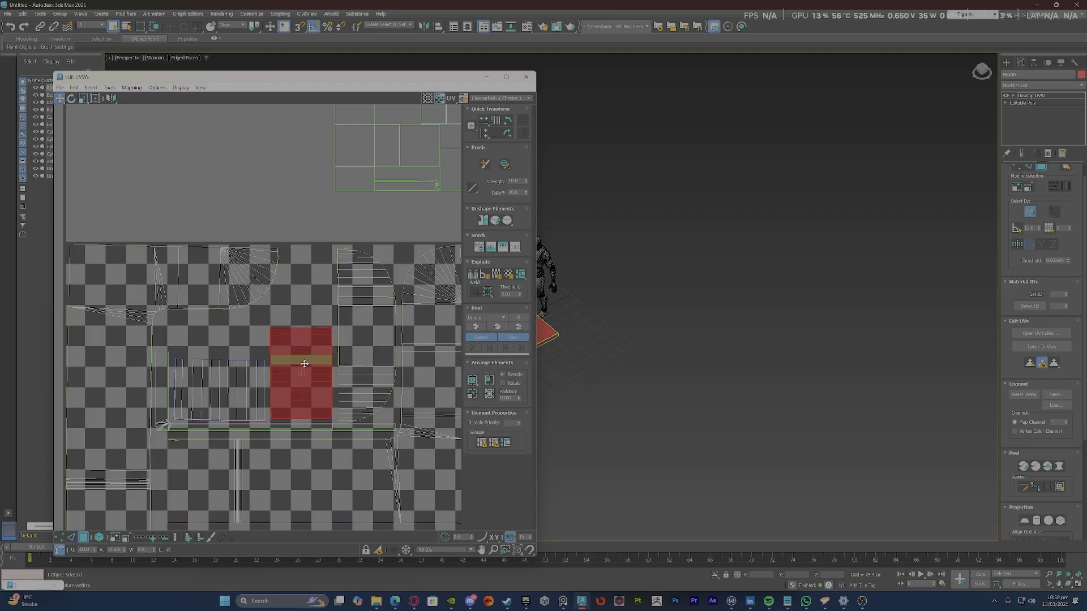
Move the small detached striped panel from outside the tile into the open area near the tile's lower right.
scroll(305, 363, down, 4)
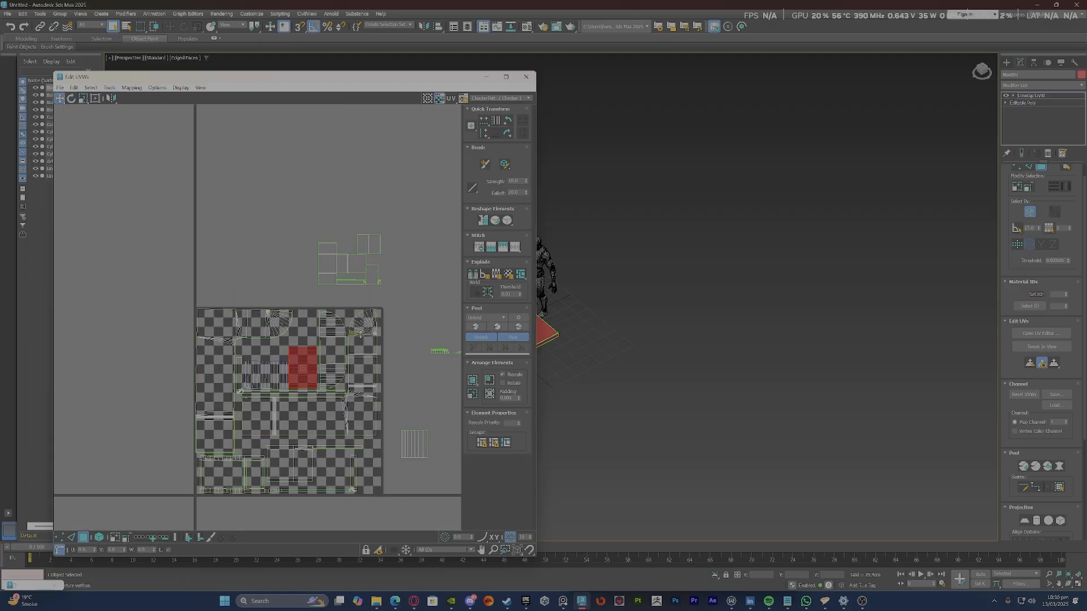
middle_drag(355, 313, 258, 260)
click(320, 249)
scroll(199, 297, up, 3)
scroll(264, 319, down, 3)
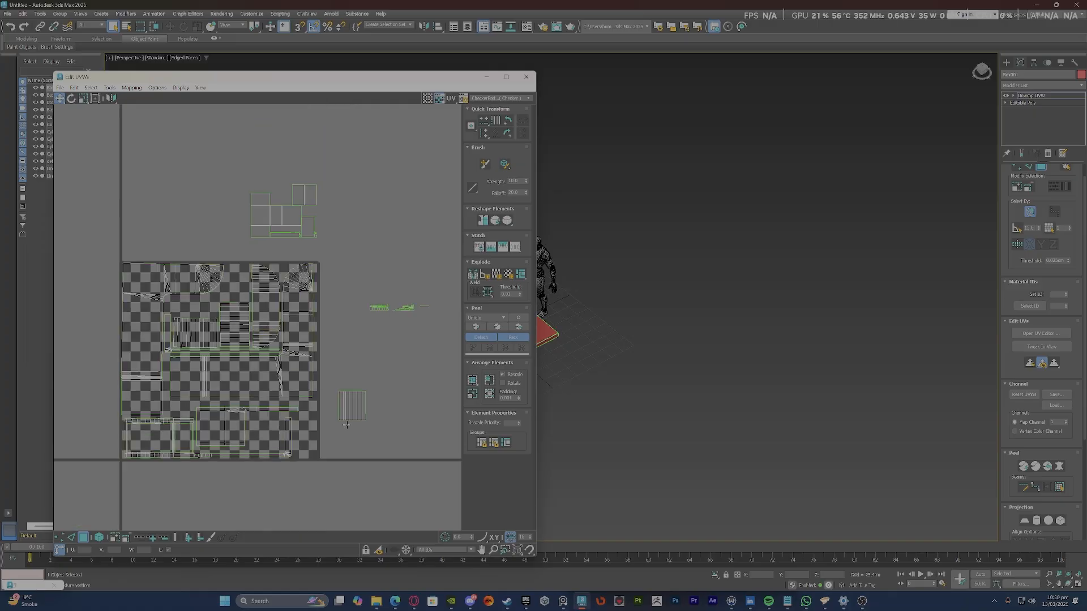
scroll(346, 423, up, 3)
double_click(362, 409)
drag(362, 409, 212, 446)
scroll(213, 447, down, 3)
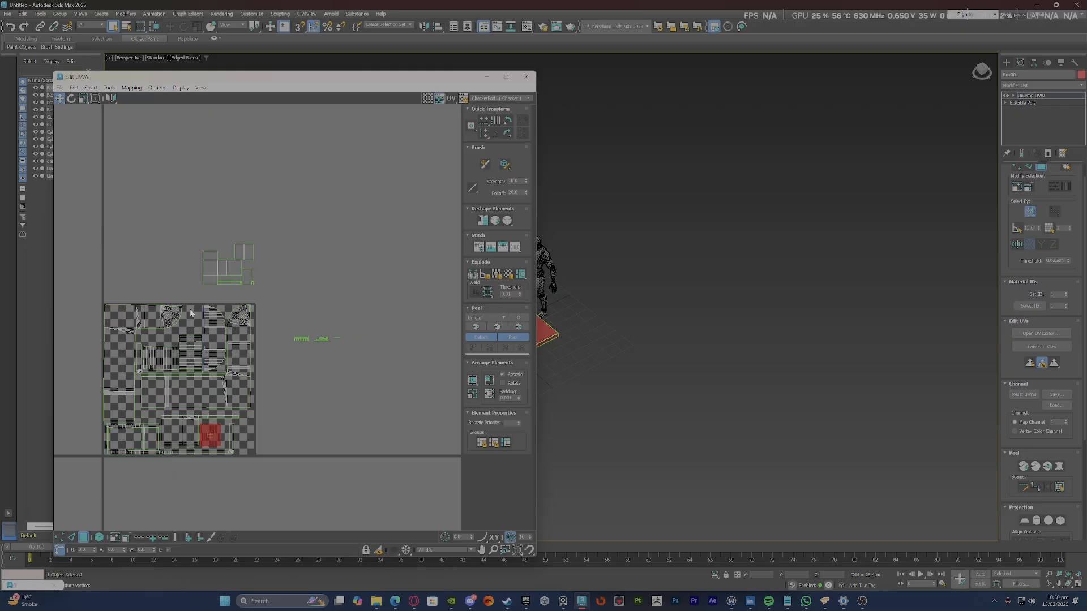
Move the tall plain rectangle and its neighbouring wide rectangle from above the tile to the tile's lower-right corner.
scroll(188, 206, up, 3)
scroll(229, 243, down, 3)
click(226, 251)
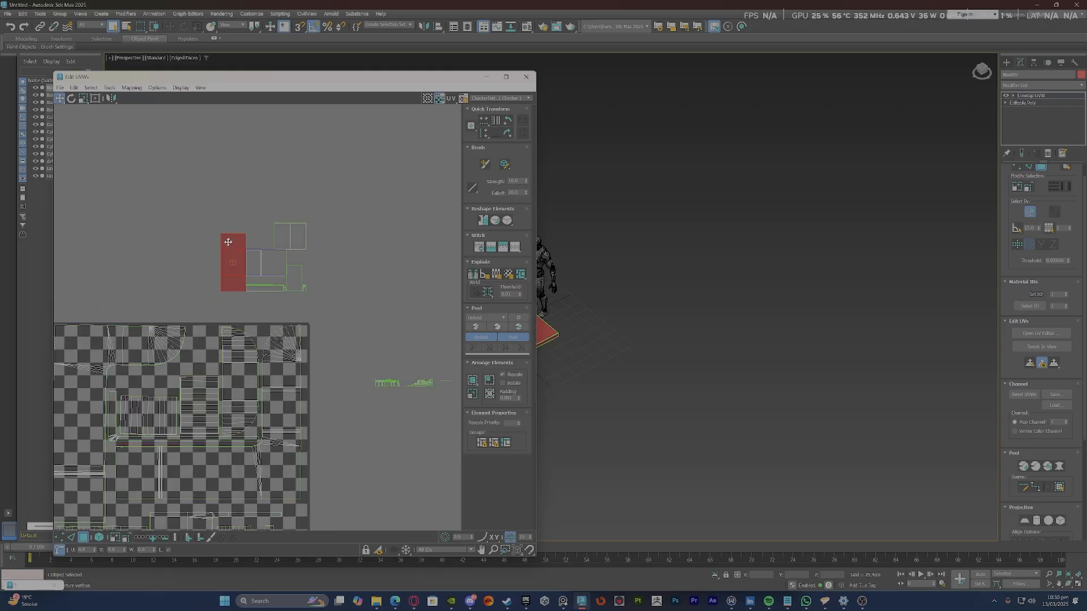
scroll(224, 251, down, 3)
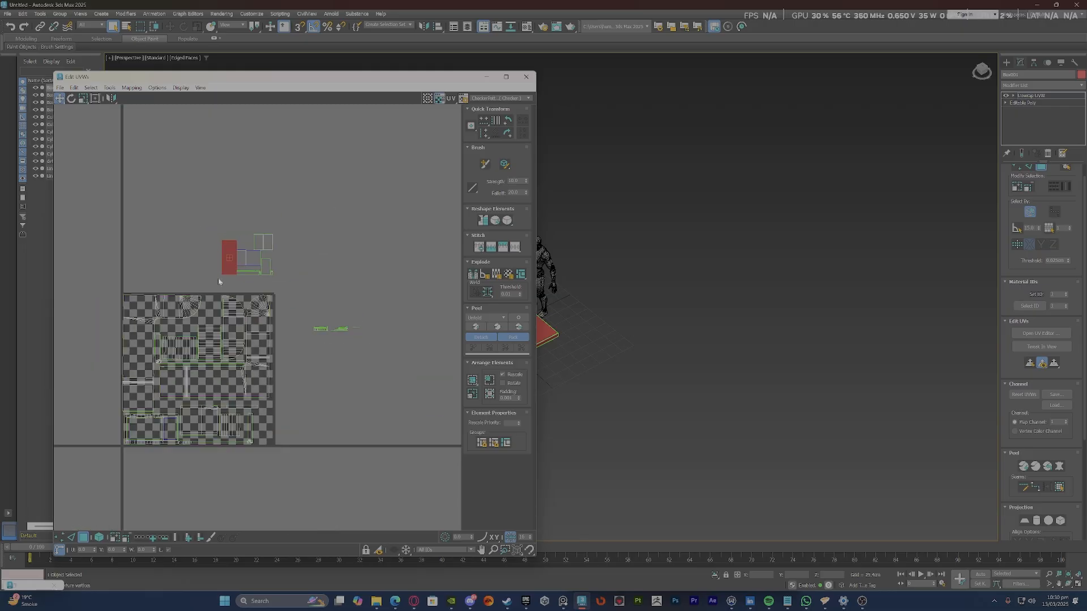
scroll(189, 402, up, 3)
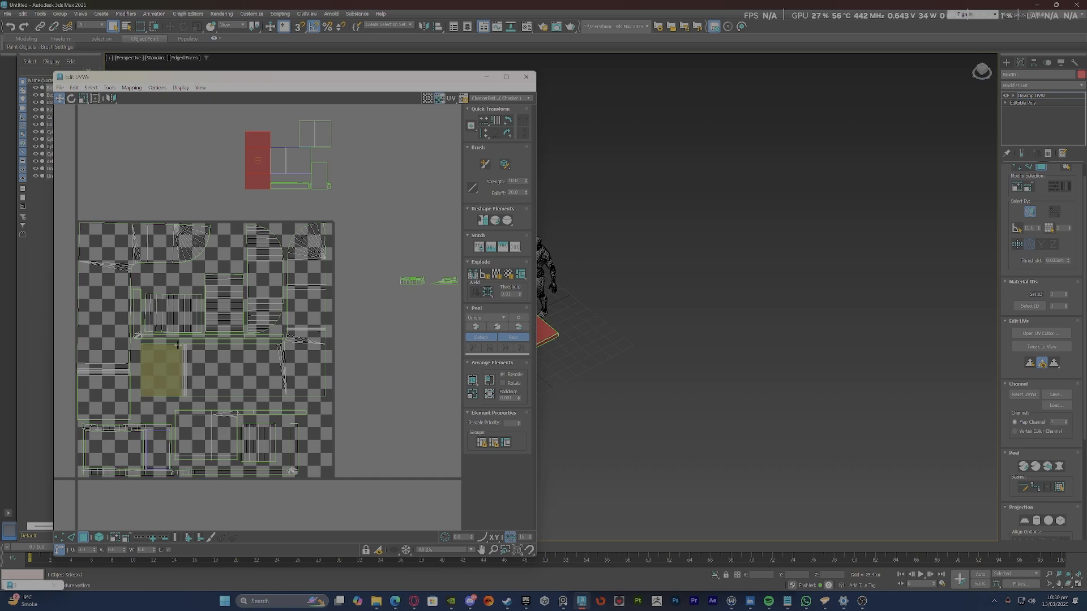
ctrl+click(266, 149)
drag(266, 148, 325, 434)
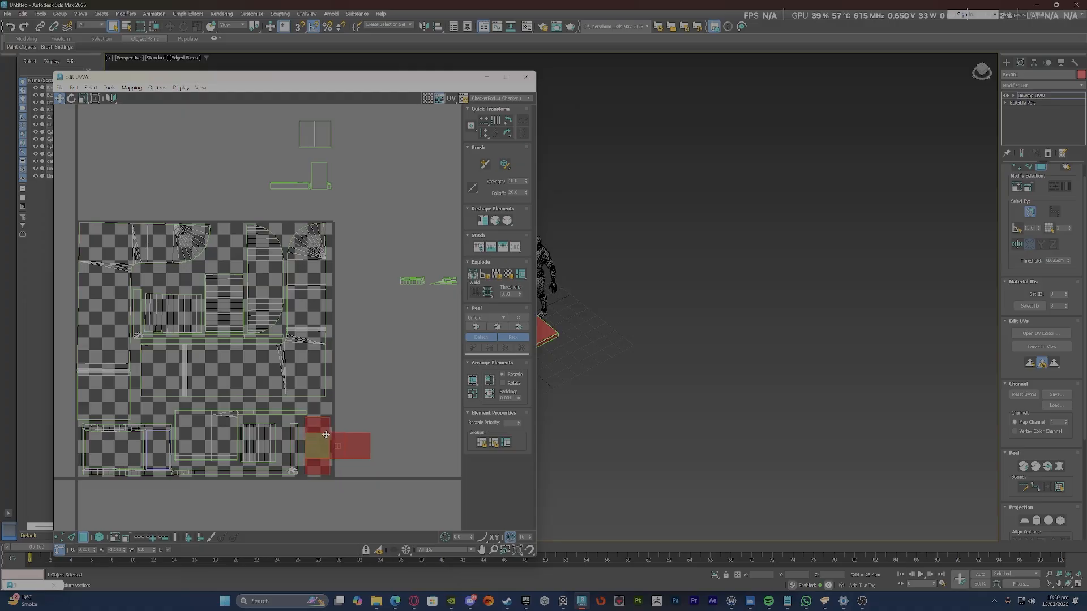
Detach the wide rectangle overhanging the tile's right edge and move it inside the frame-shaped shell at the tile's lower left.
scroll(344, 452, up, 4)
click(443, 369)
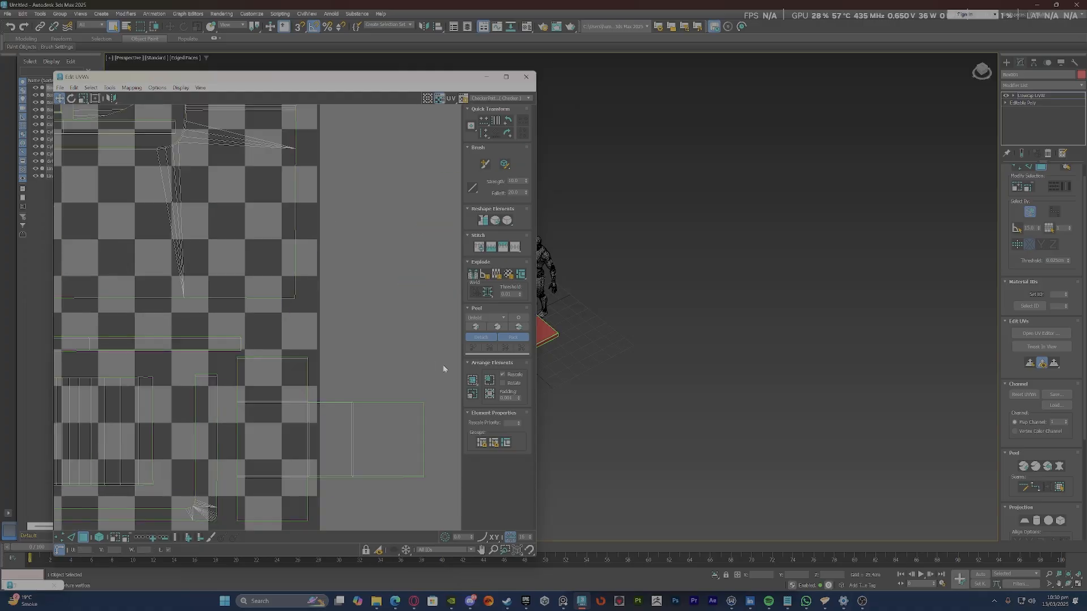
click(341, 455)
right_click(343, 456)
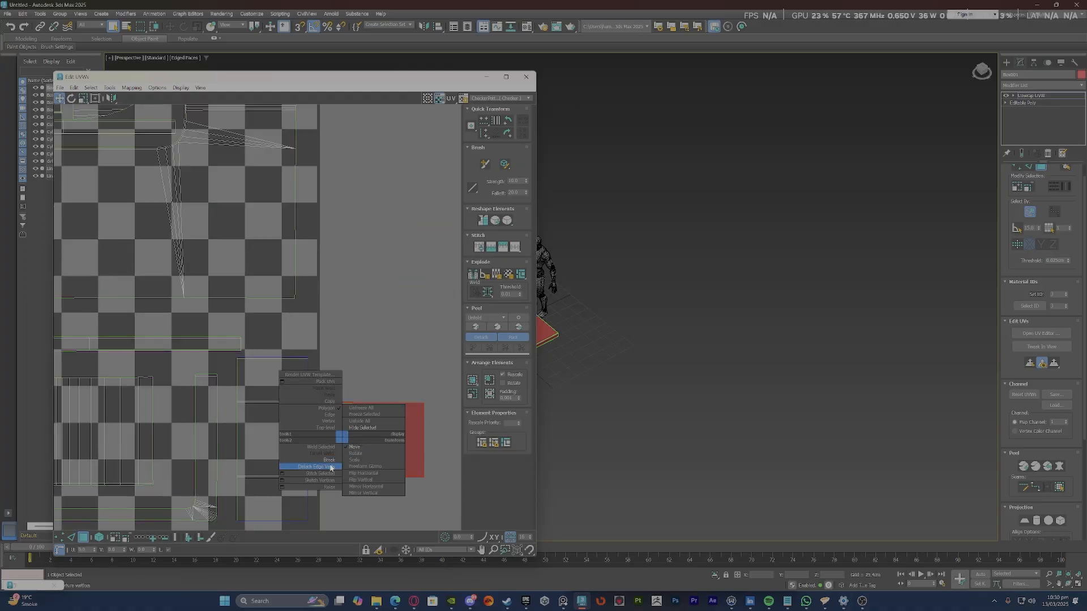
click(331, 467)
drag(358, 417, 146, 437)
scroll(371, 417, down, 3)
scroll(302, 407, down, 3)
scroll(170, 453, up, 5)
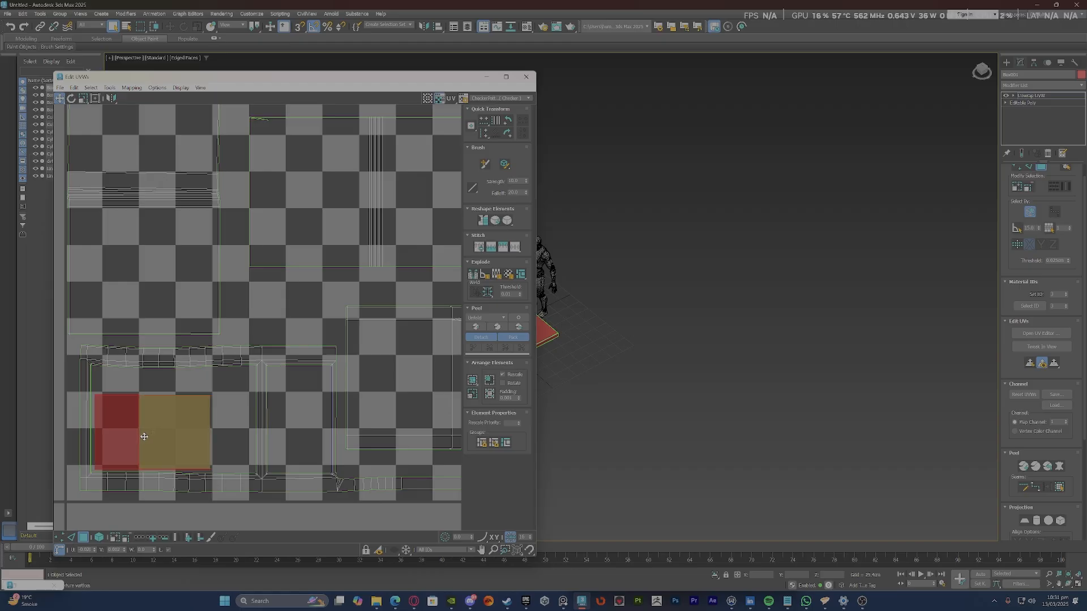
Move the two-part rectangle from above the tile into the gap above the horizontally striped panel.
scroll(145, 437, down, 7)
scroll(317, 166, up, 1)
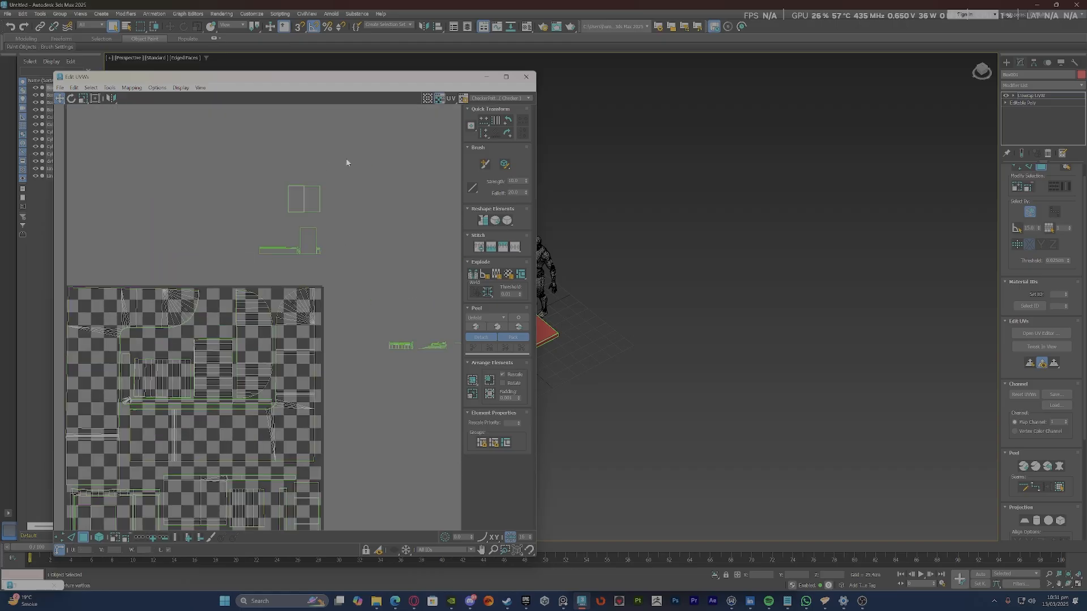
drag(269, 216, 216, 321)
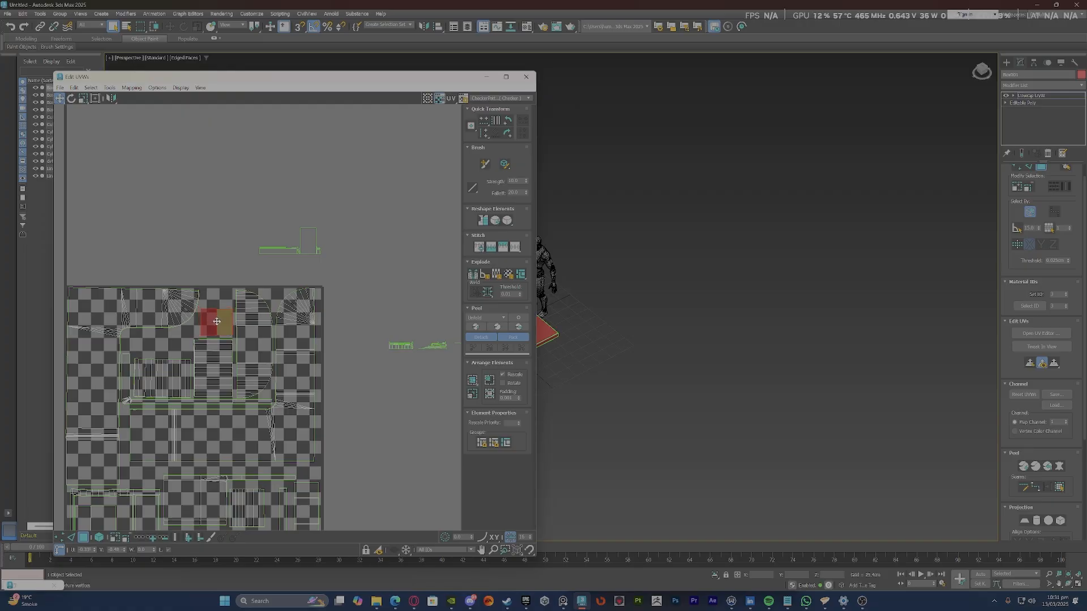
Move the remaining thin strips and narrow rectangle together from above the tile into the space above the vertically striped panel.
drag(335, 189, 201, 276)
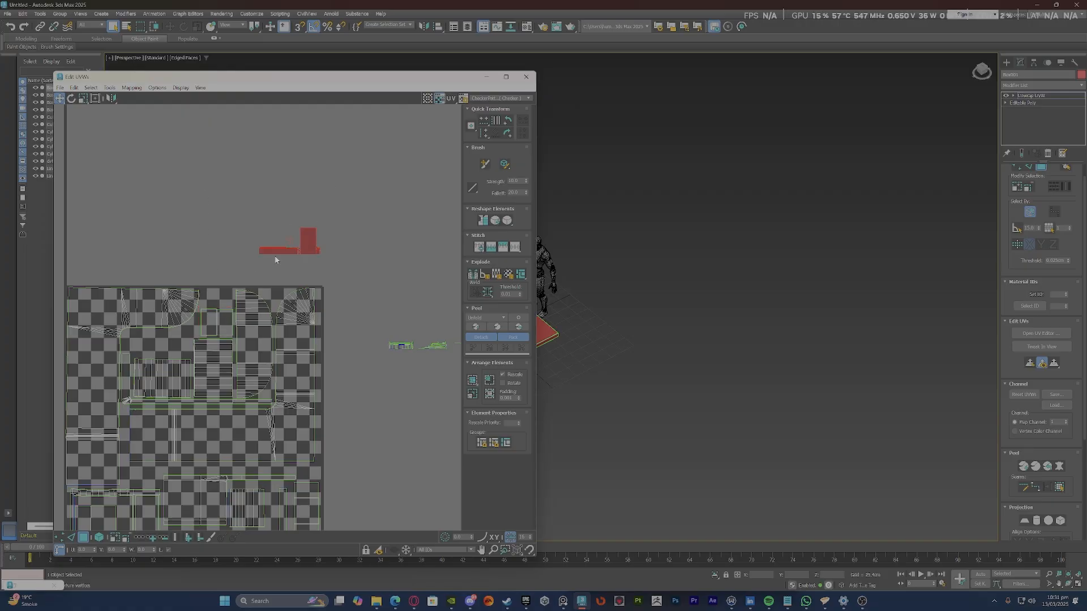
drag(288, 250, 164, 353)
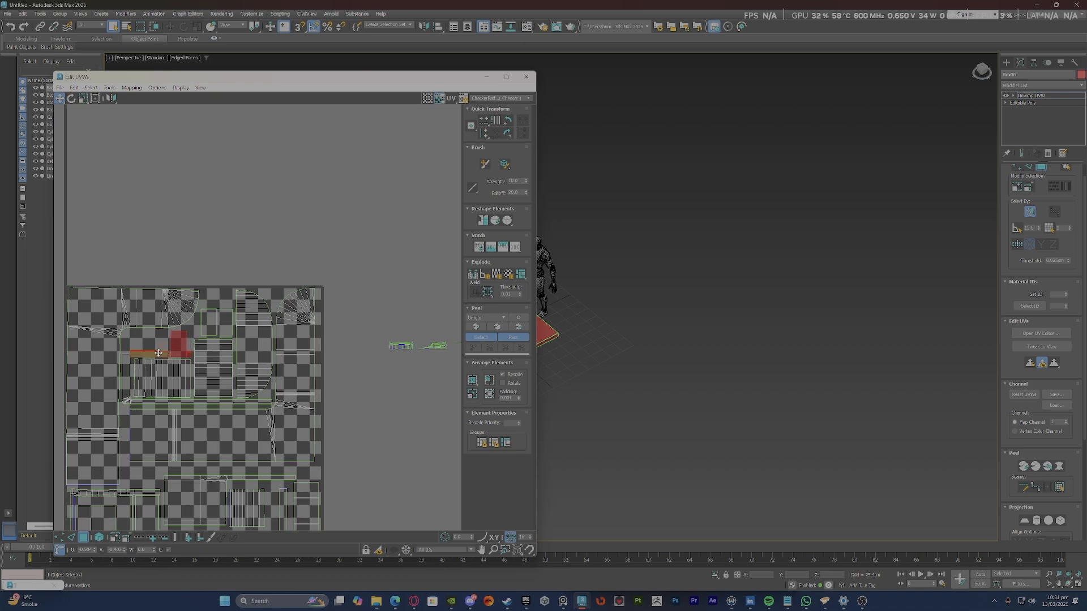
scroll(157, 353, up, 6)
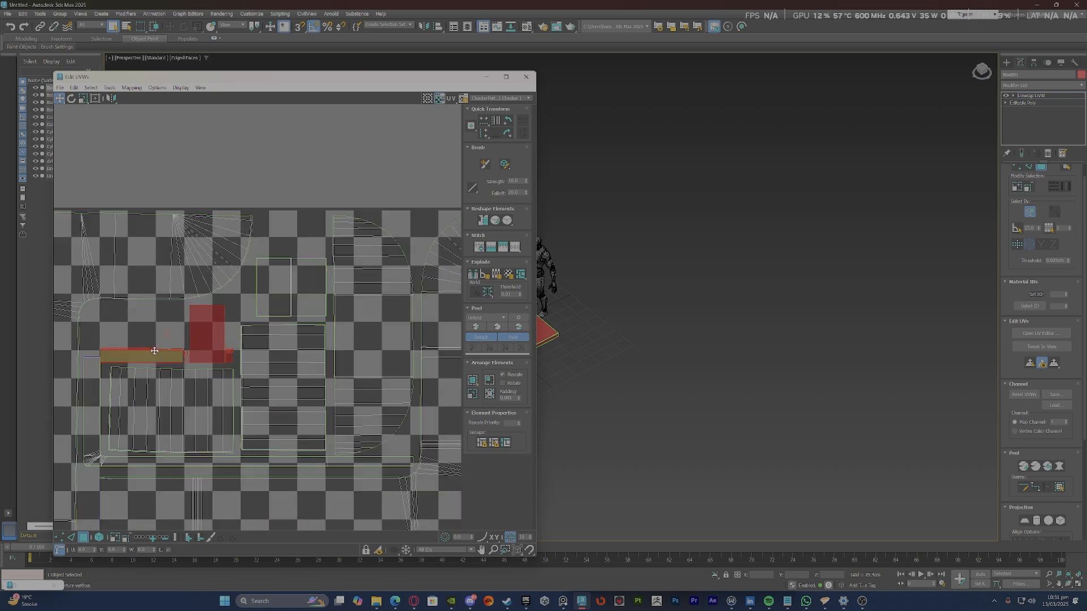
Select the long thin strip shells separately and fit them in the gap above the vertically striped panel.
click(162, 333)
scroll(95, 337, up, 3)
drag(154, 323, 90, 389)
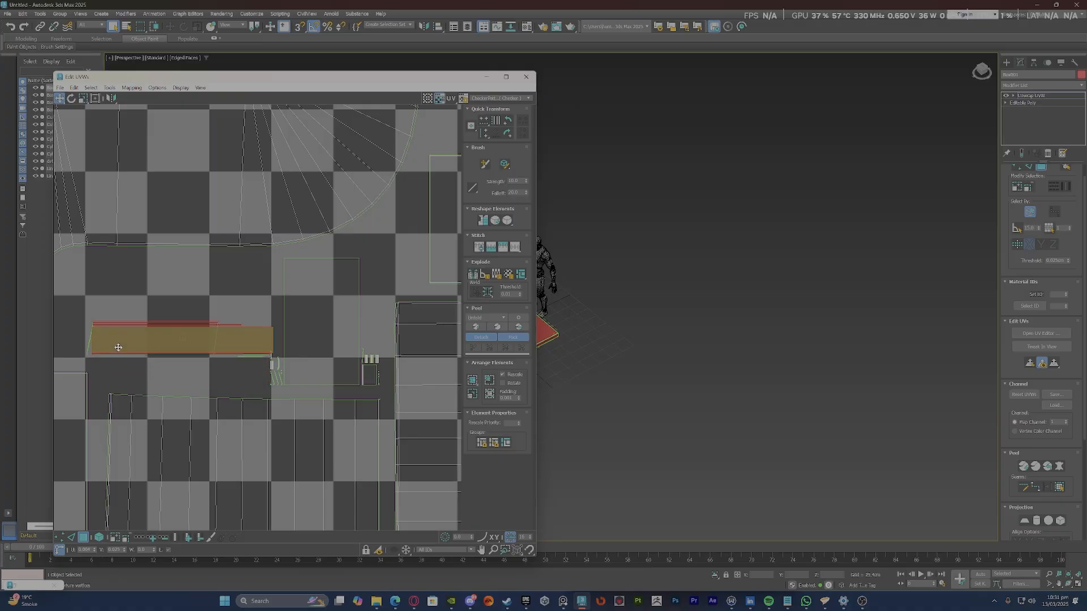
scroll(69, 357, up, 3)
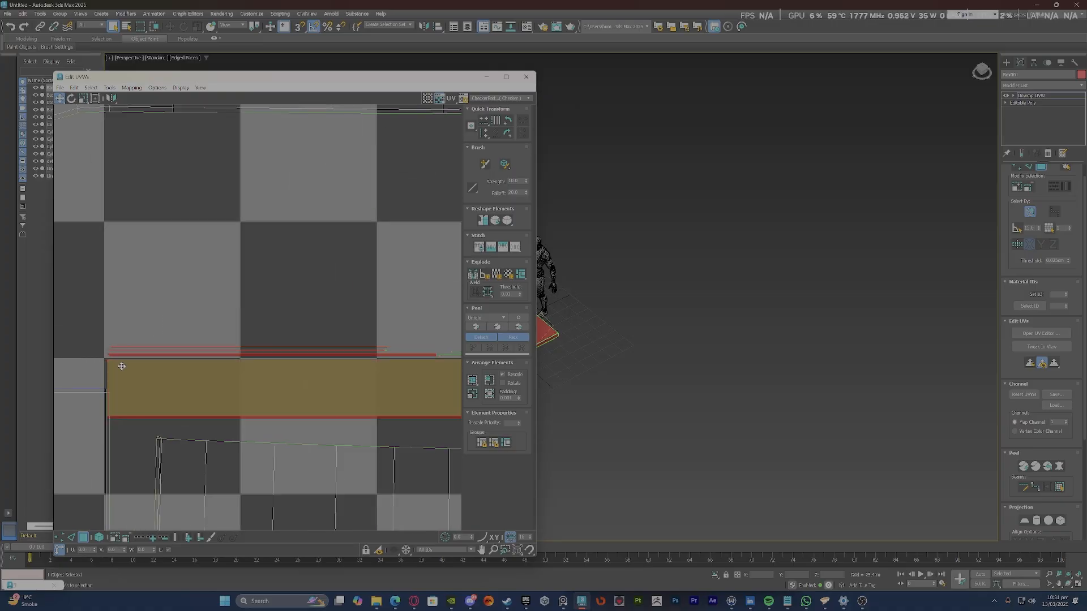
drag(117, 369, 161, 359)
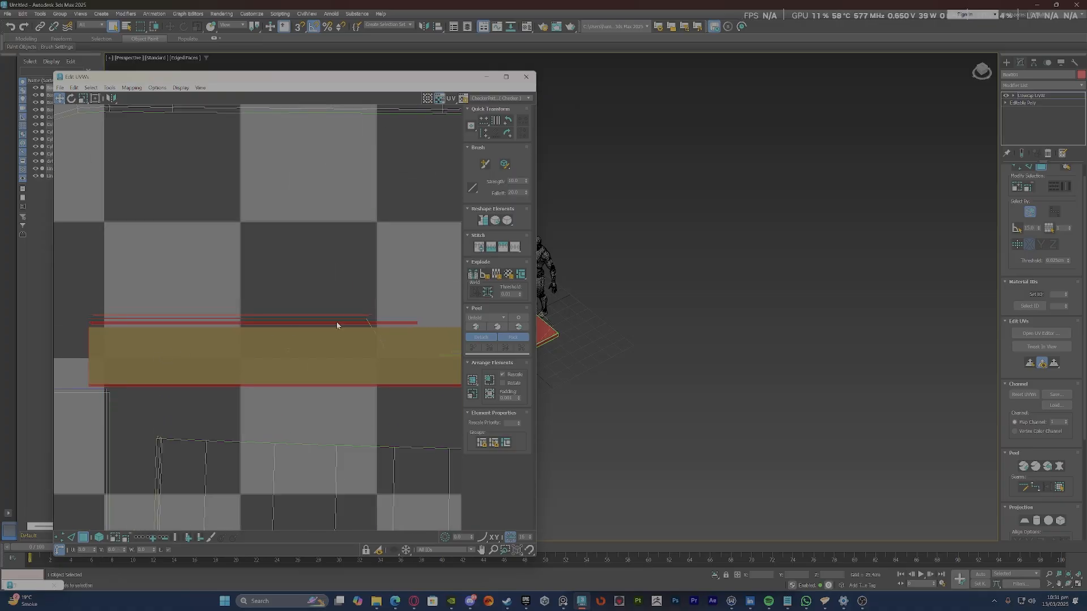
drag(336, 325, 354, 364)
drag(318, 399, 284, 362)
scroll(243, 285, down, 3)
drag(243, 285, 316, 350)
scroll(309, 350, down, 10)
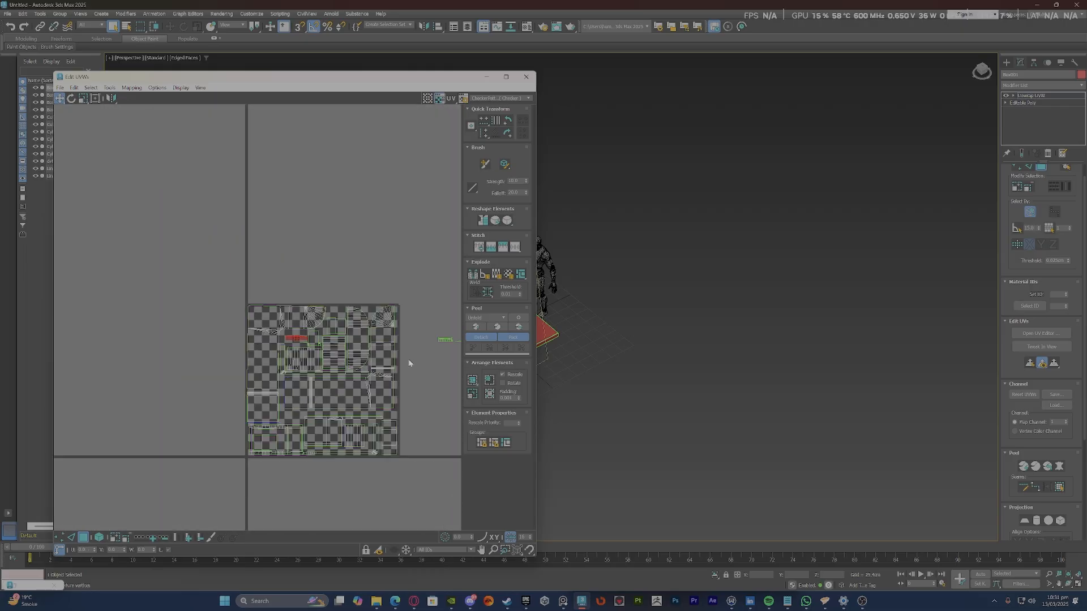
Move both clusters of tiny shells from outside the tile into the narrow horizontal gap in its lower left half.
middle_drag(409, 362, 279, 332)
scroll(374, 294, up, 1)
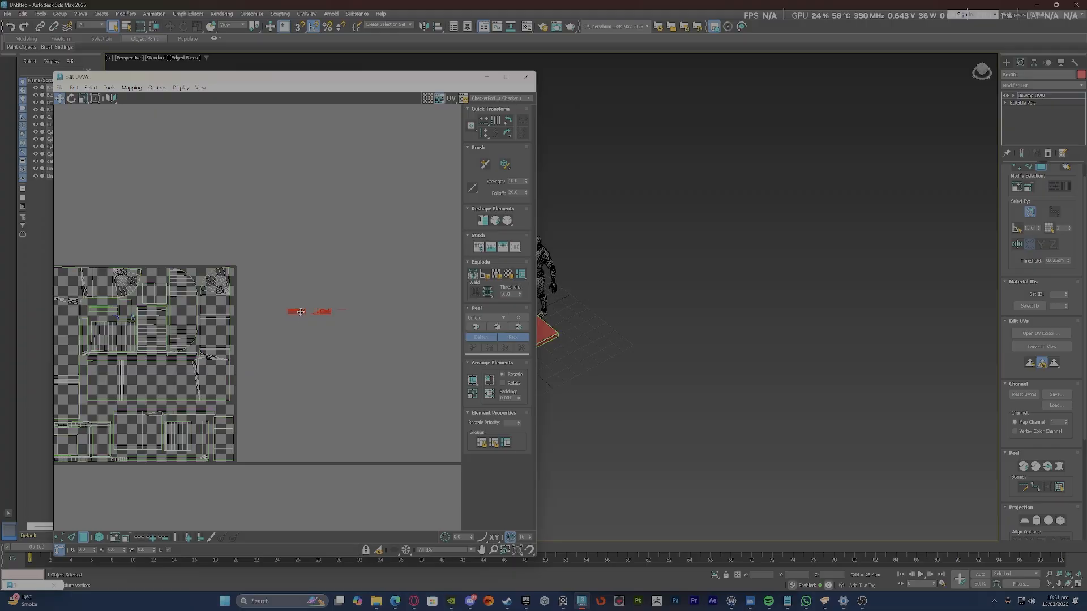
drag(301, 312, 15, 513)
scroll(78, 414, up, 5)
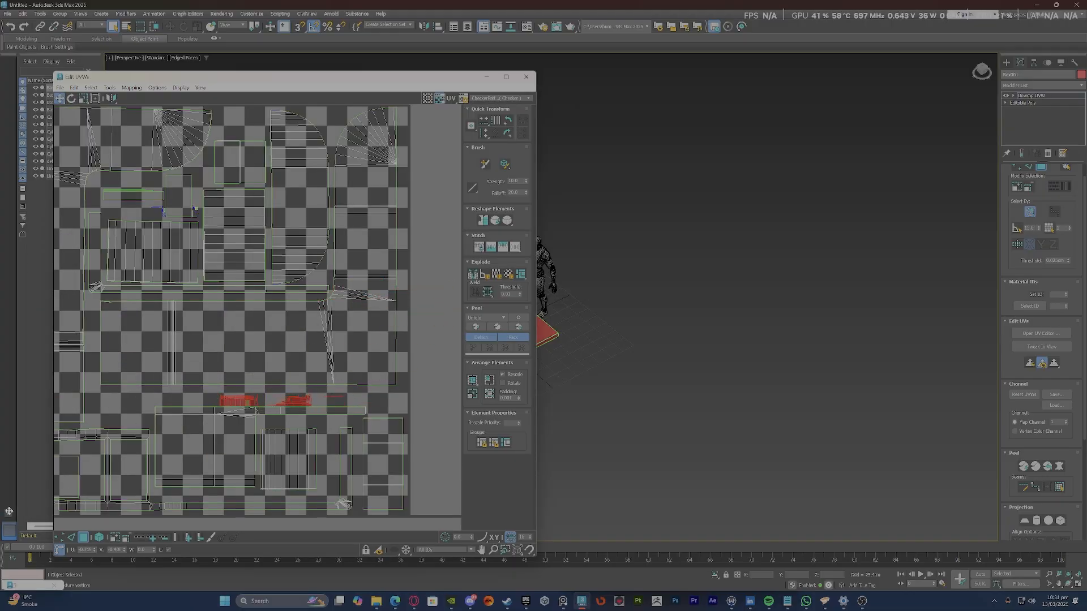
drag(227, 395, 113, 402)
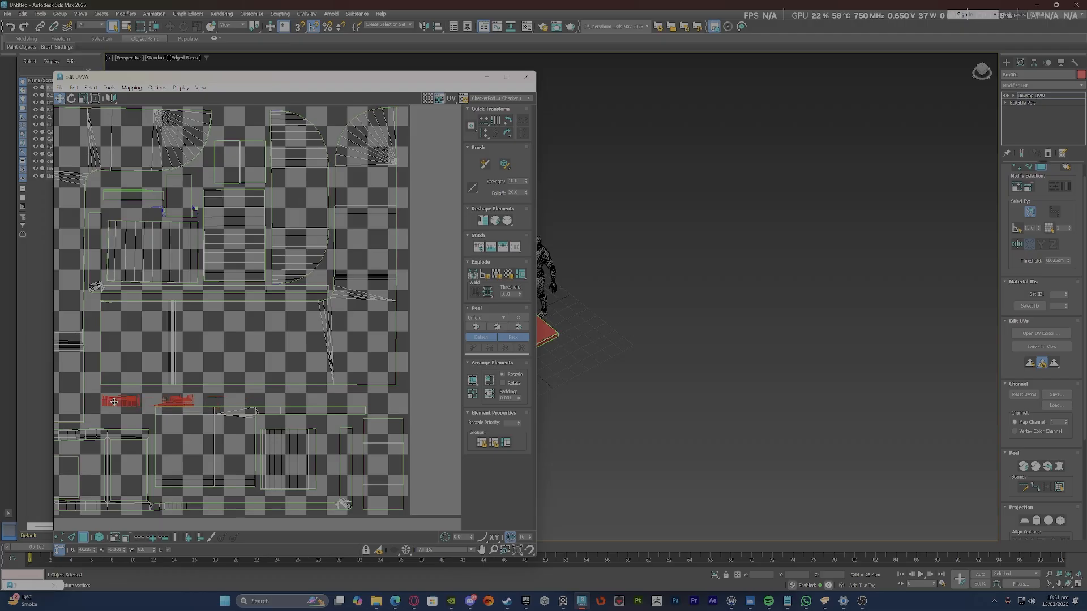
Scale up the two clusters of tiny shells to use more of the gap.
scroll(114, 401, up, 4)
right_click(116, 403)
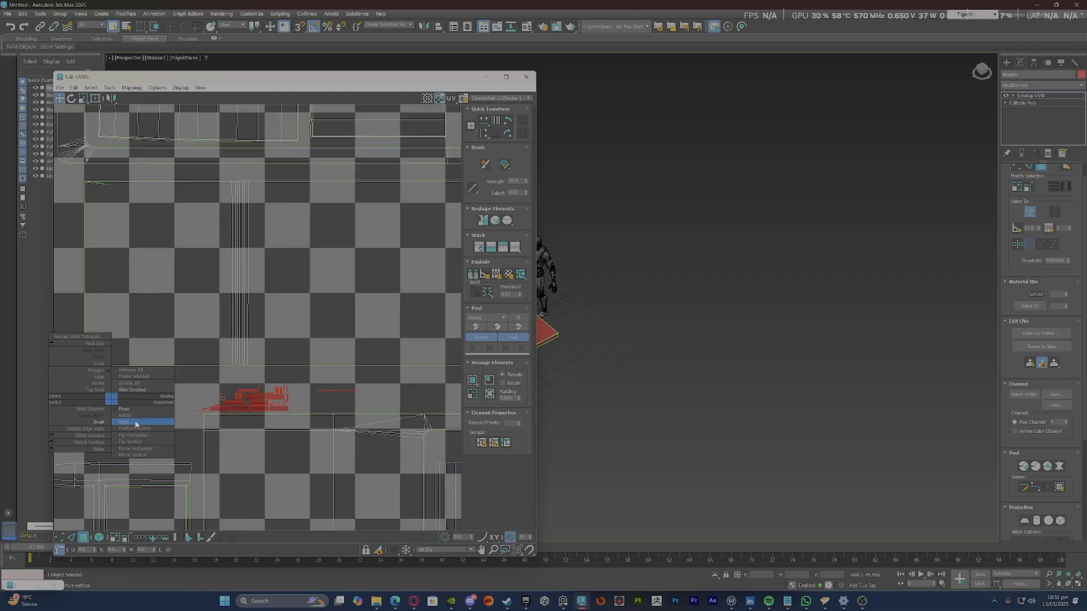
click(142, 424)
drag(124, 403, 135, 398)
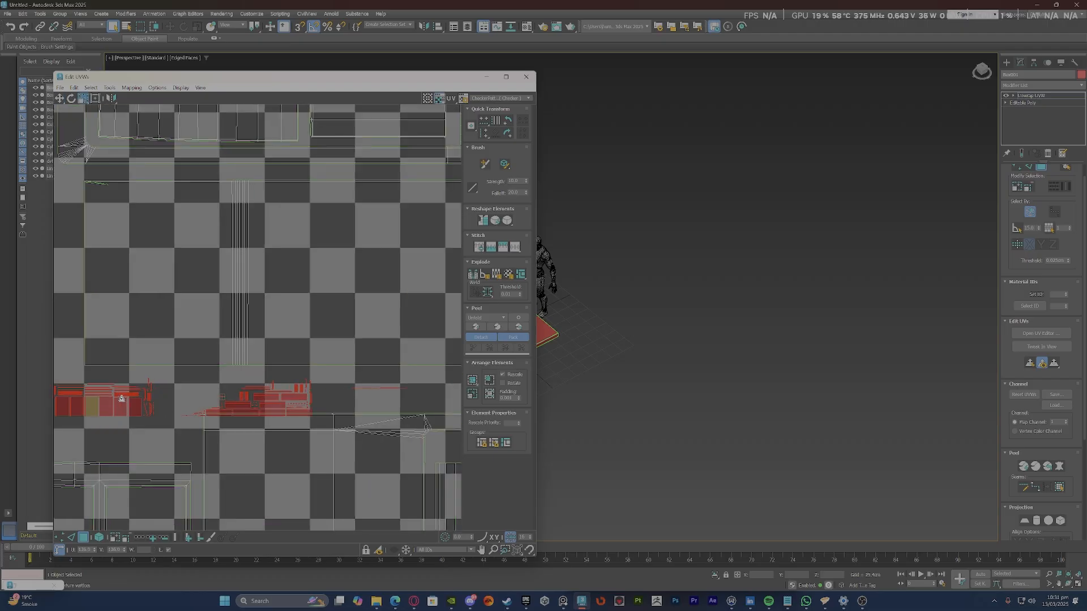
Nudge the enlarged clusters of tiny shells clear of the neighbouring shells in the gap and deselect them.
scroll(135, 398, down, 2)
middle_drag(141, 396, 251, 396)
right_click(288, 408)
click(252, 408)
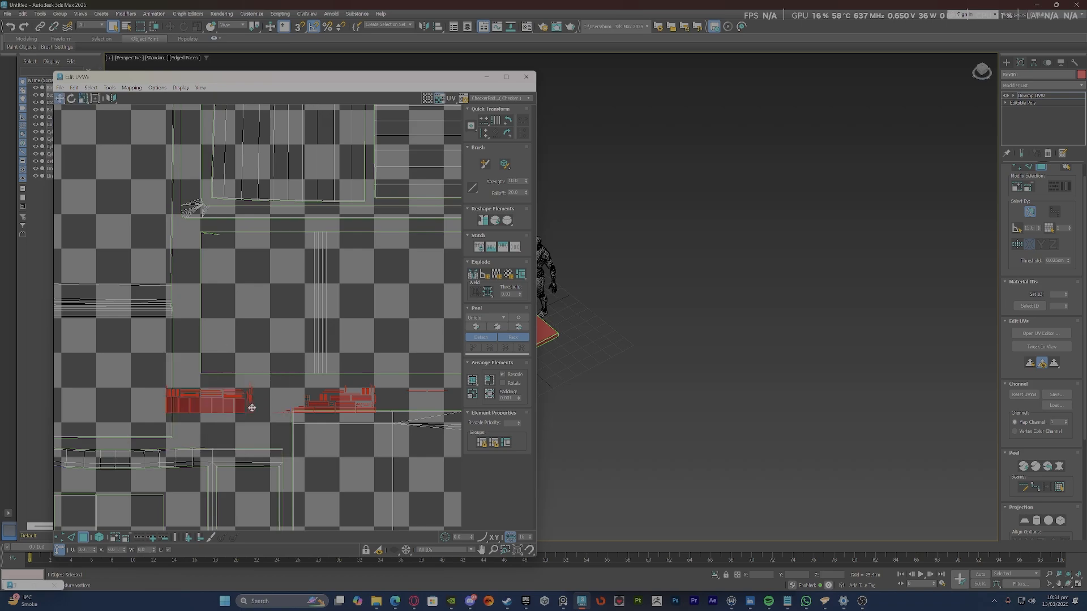
drag(226, 407, 237, 401)
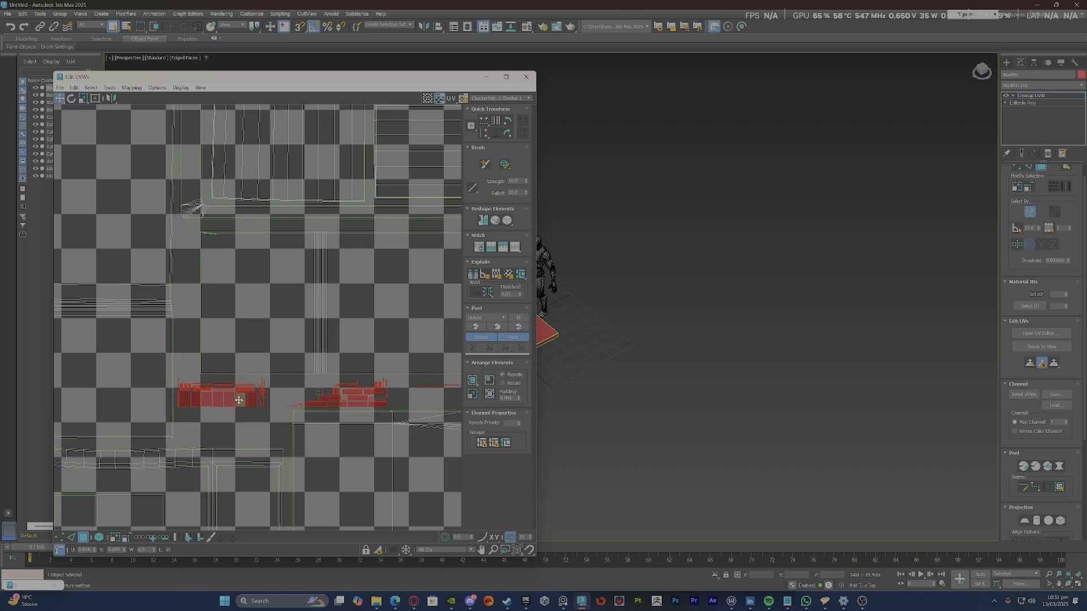
scroll(238, 400, down, 2)
scroll(238, 400, down, 4)
scroll(282, 406, up, 6)
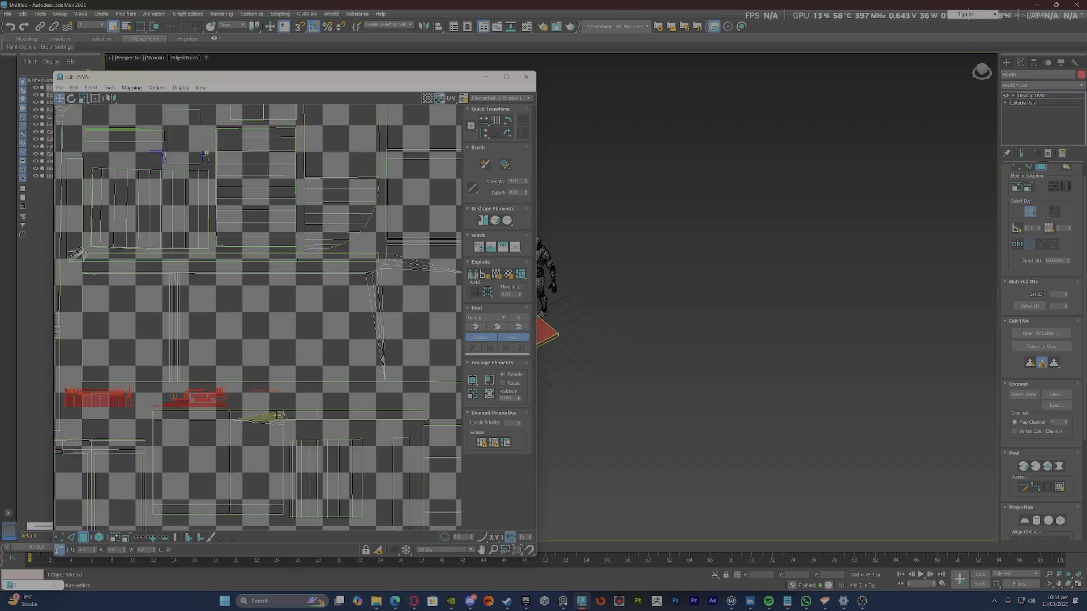
click(282, 406)
Examine the packed UV layout for overlapping shells, stray pieces and unused space.
scroll(282, 406, down, 3)
scroll(310, 360, down, 2)
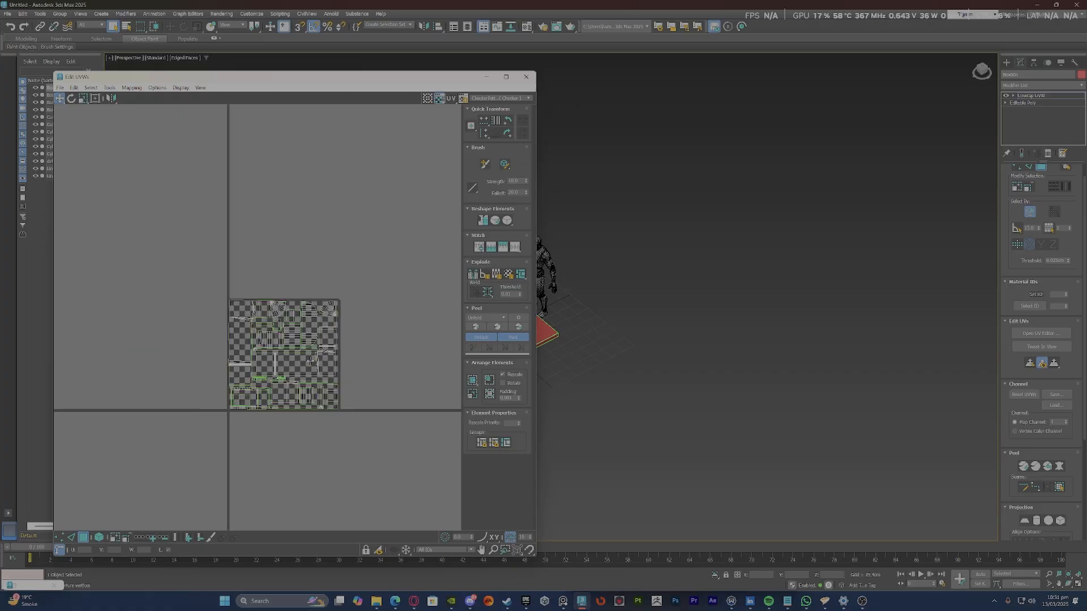
scroll(289, 348, up, 8)
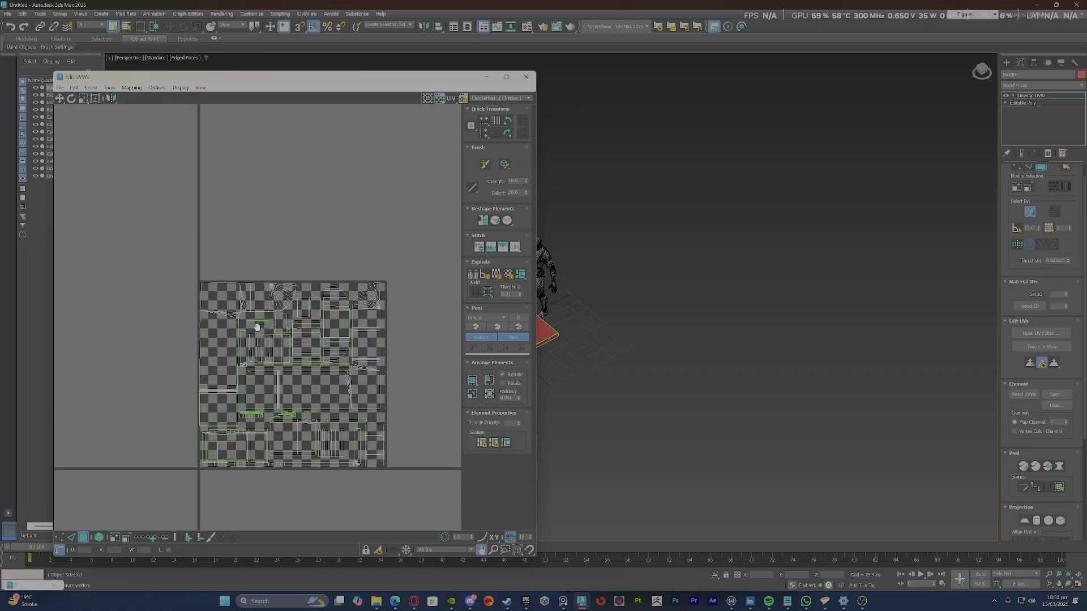
scroll(219, 355, up, 1)
scroll(290, 337, up, 1)
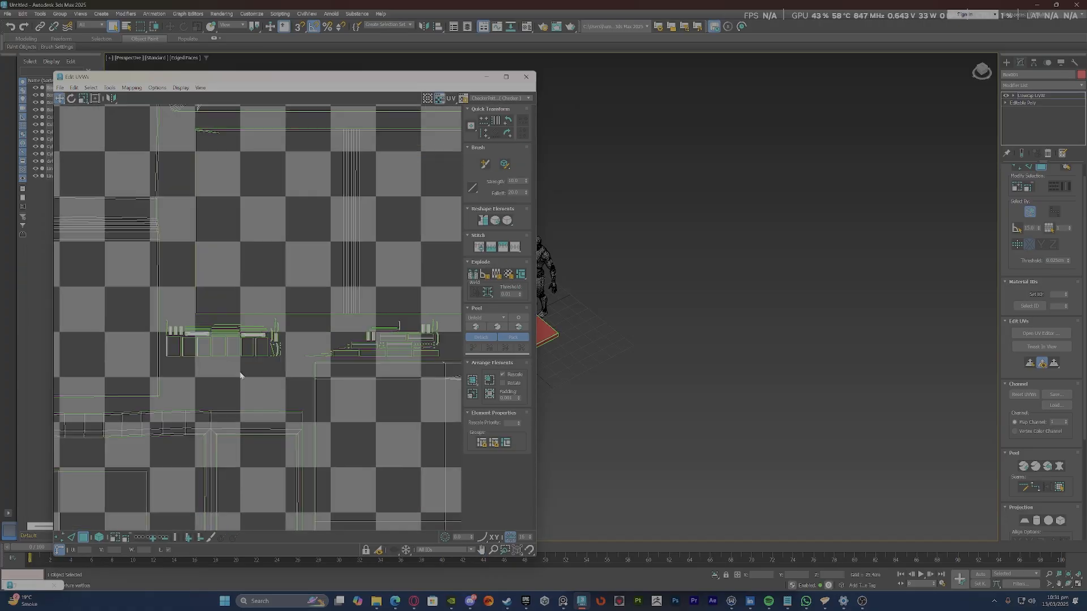
scroll(300, 324, down, 6)
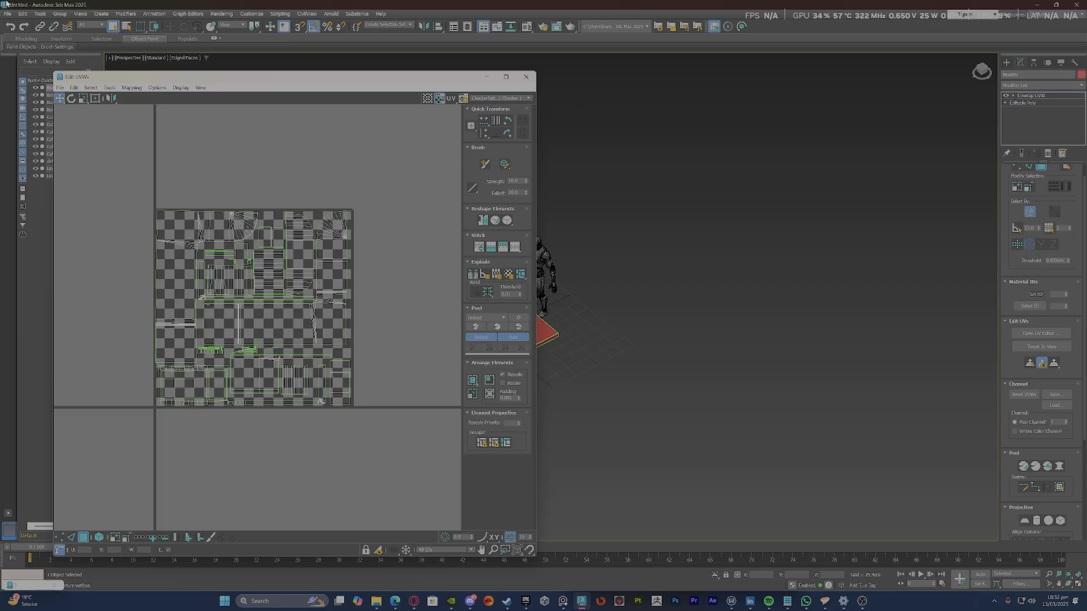
scroll(244, 262, up, 3)
scroll(244, 263, down, 4)
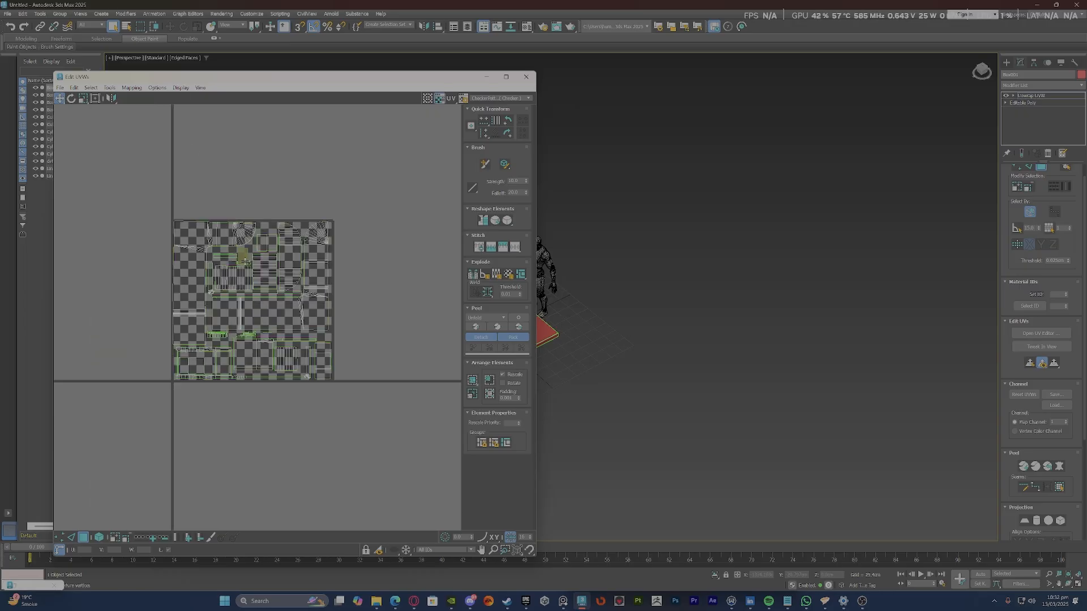
scroll(244, 263, up, 3)
scroll(243, 262, up, 3)
scroll(243, 262, down, 3)
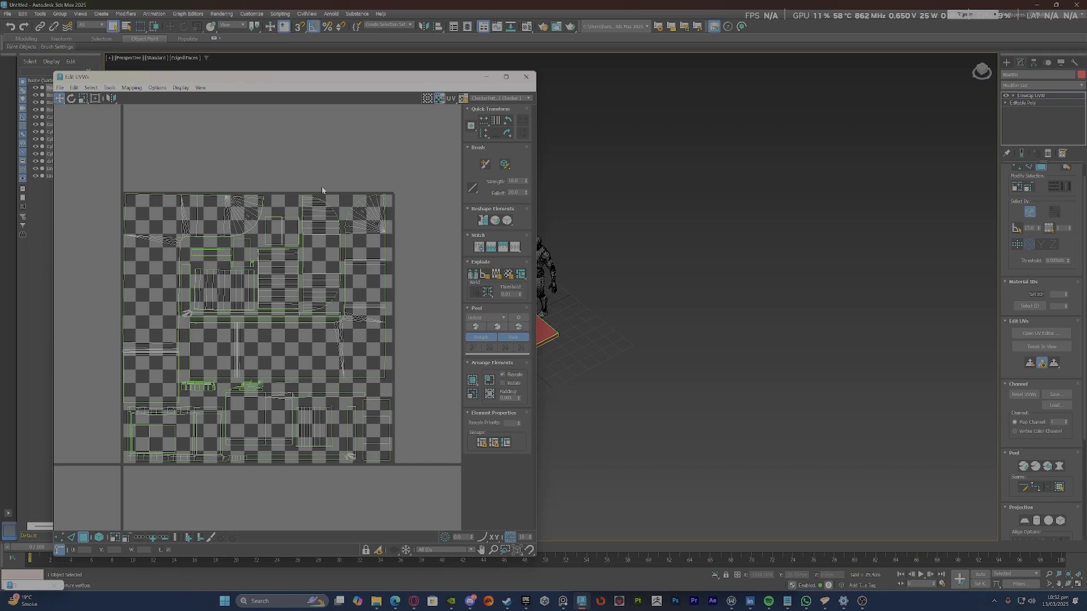
click(312, 241)
click(355, 191)
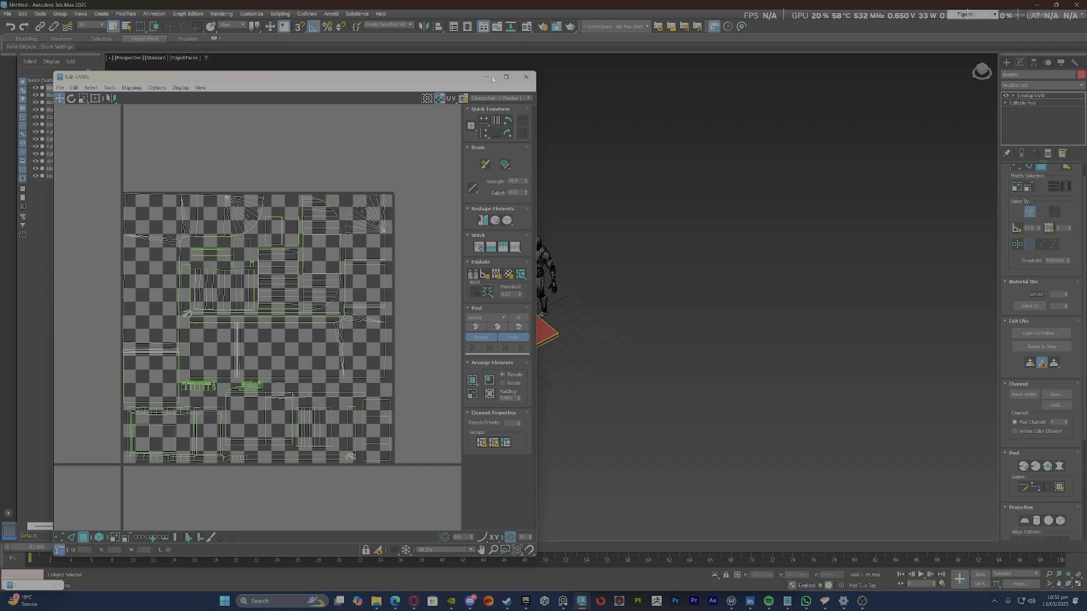
Close the UV editor and collapse the reception desk's entire modifier stack into an editable poly.
click(526, 76)
scroll(461, 315, up, 5)
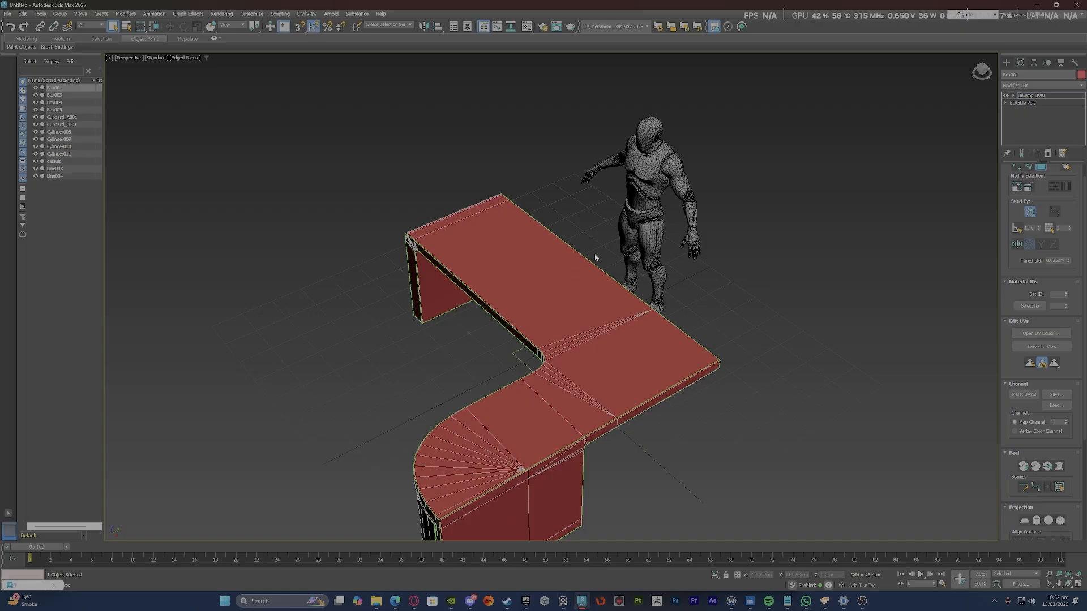
scroll(600, 258, down, 3)
right_click(1031, 96)
click(973, 99)
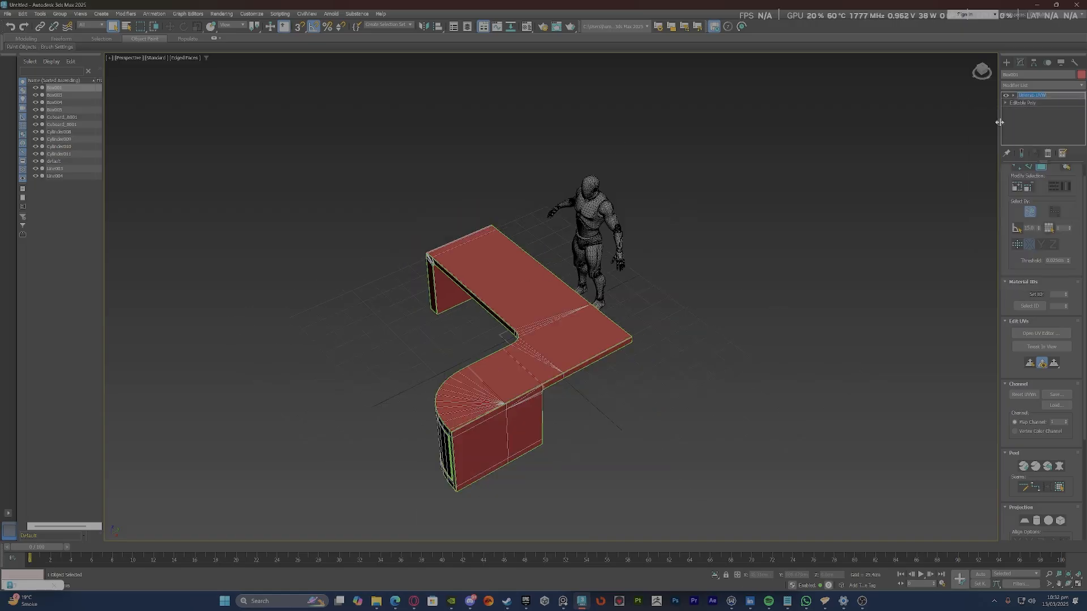
right_click(1035, 102)
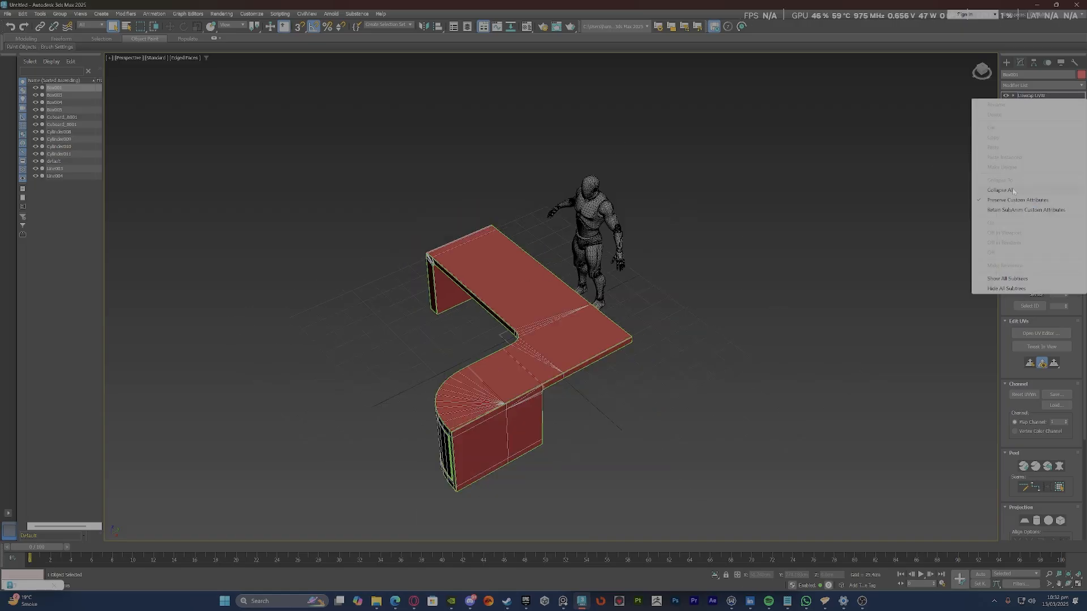
click(1016, 190)
click(609, 325)
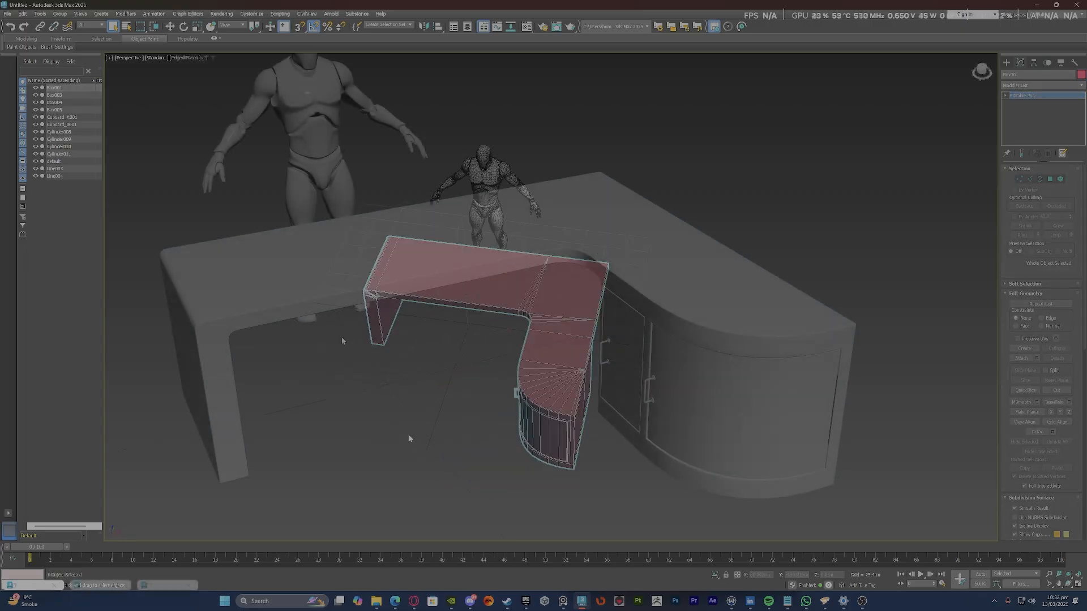
Examine the collapsed desk's smooth shading around the rounded corners, doors and handles.
scroll(198, 325, up, 5)
scroll(198, 326, down, 8)
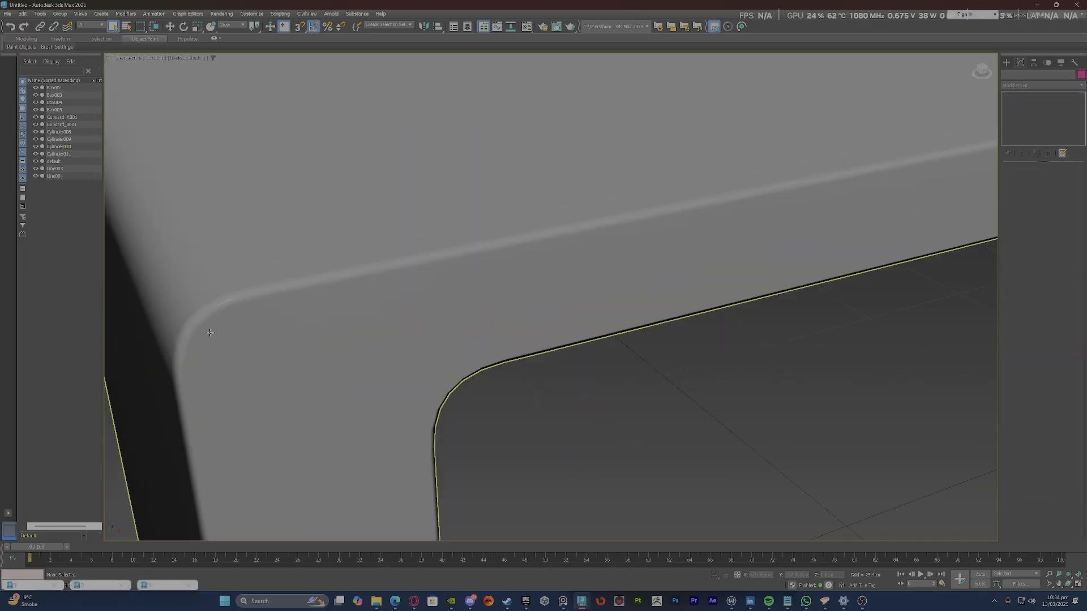
middle_drag(488, 456, 459, 442)
scroll(461, 442, up, 3)
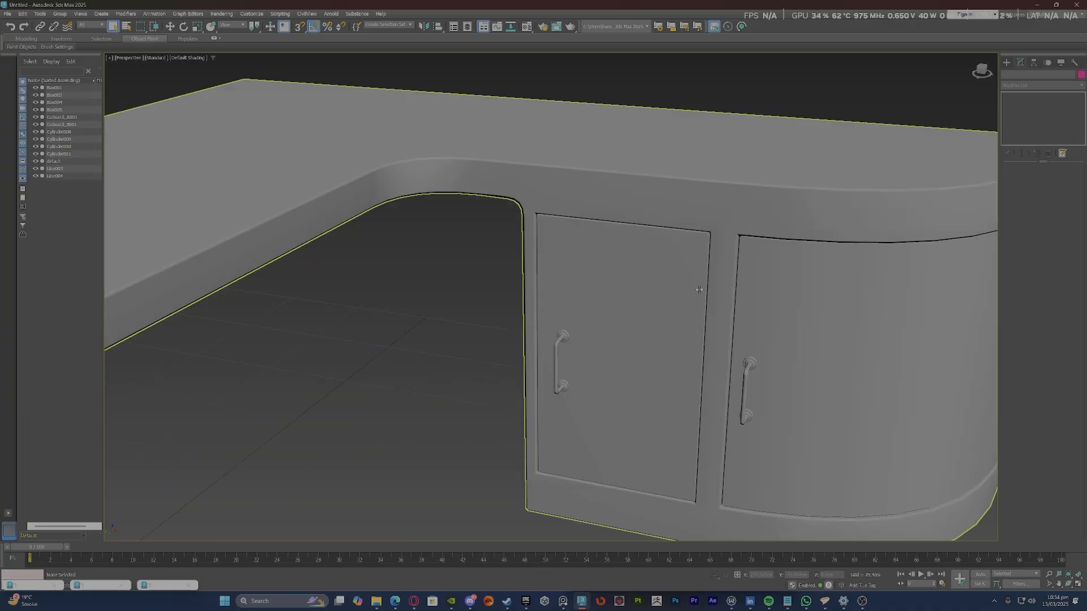
scroll(509, 444, down, 8)
scroll(443, 413, up, 5)
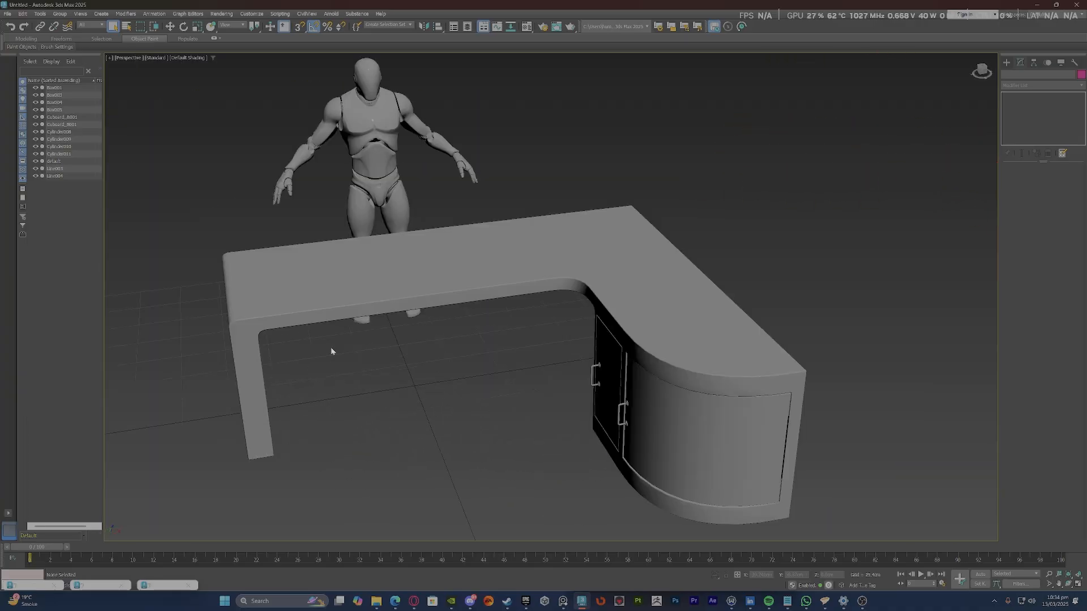
scroll(331, 348, up, 4)
scroll(260, 379, down, 2)
scroll(261, 376, down, 3)
scroll(249, 346, up, 6)
Show edged faces and inspect the wireframe topology around the desk leg's rounded corner.
key(F4)
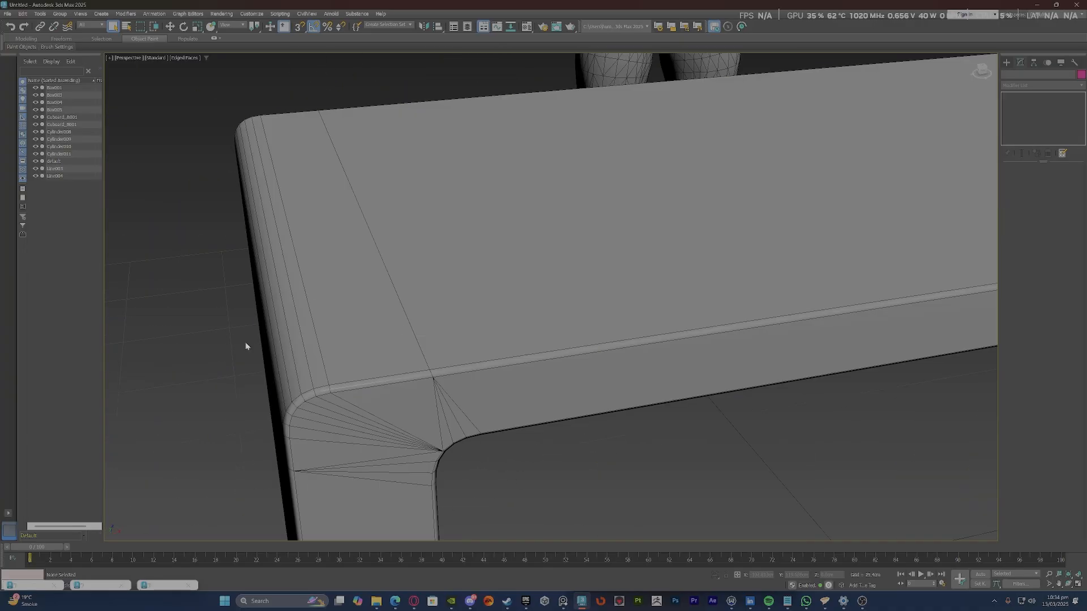
scroll(319, 354, down, 4)
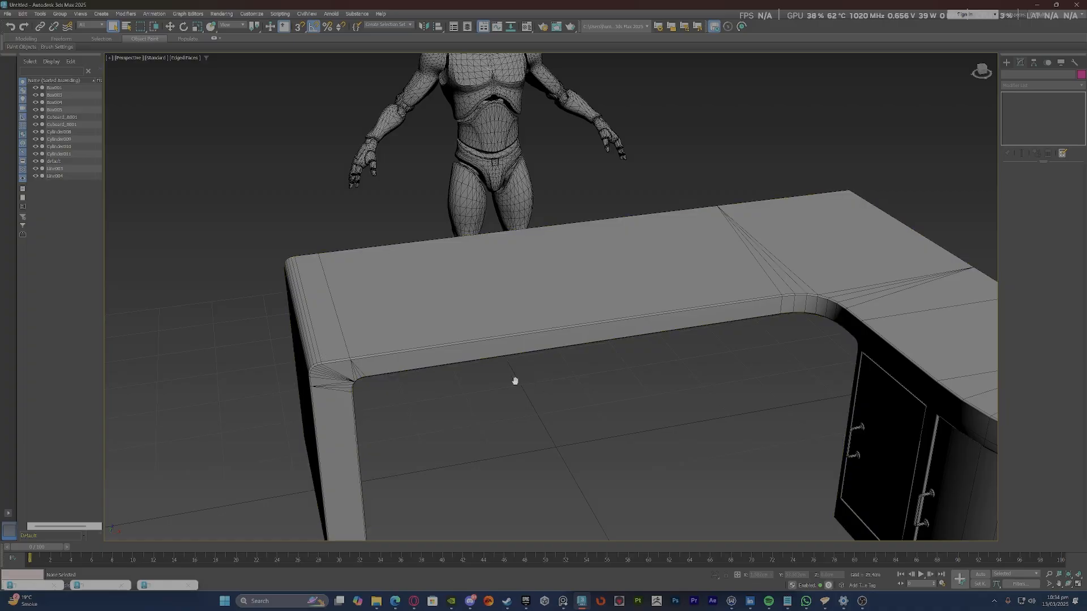
scroll(401, 359, up, 5)
scroll(412, 417, down, 5)
scroll(432, 417, up, 2)
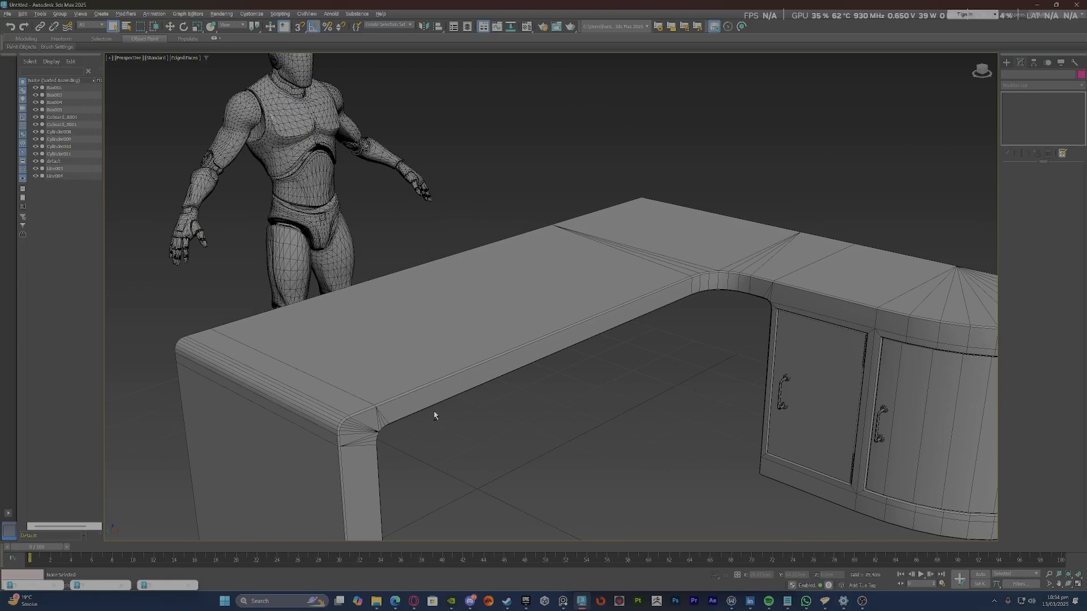
scroll(344, 429, up, 6)
scroll(343, 429, down, 6)
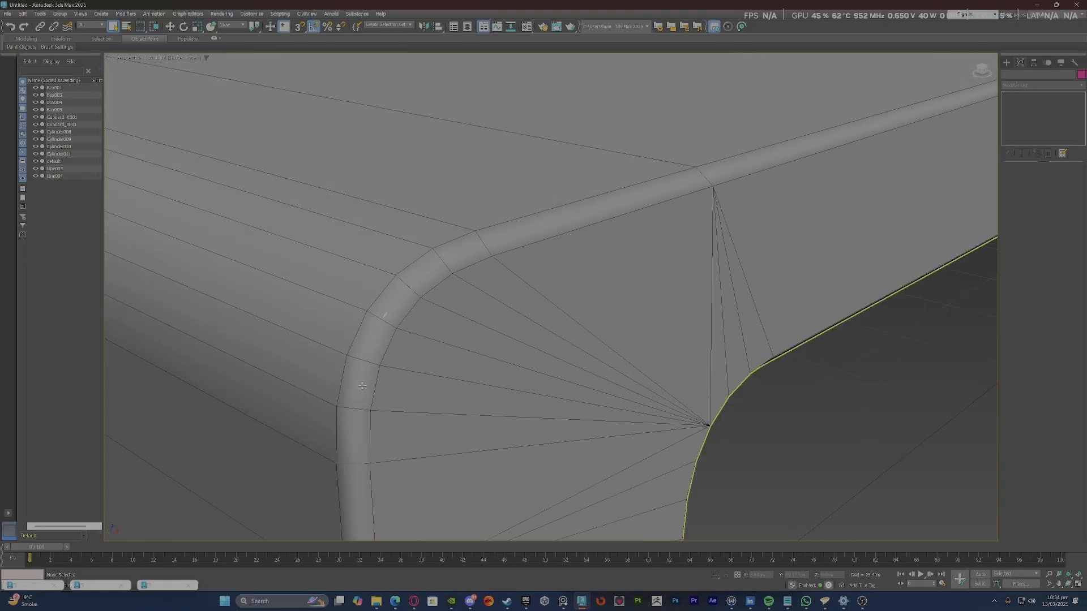
alt+middle_drag(471, 389, 417, 396)
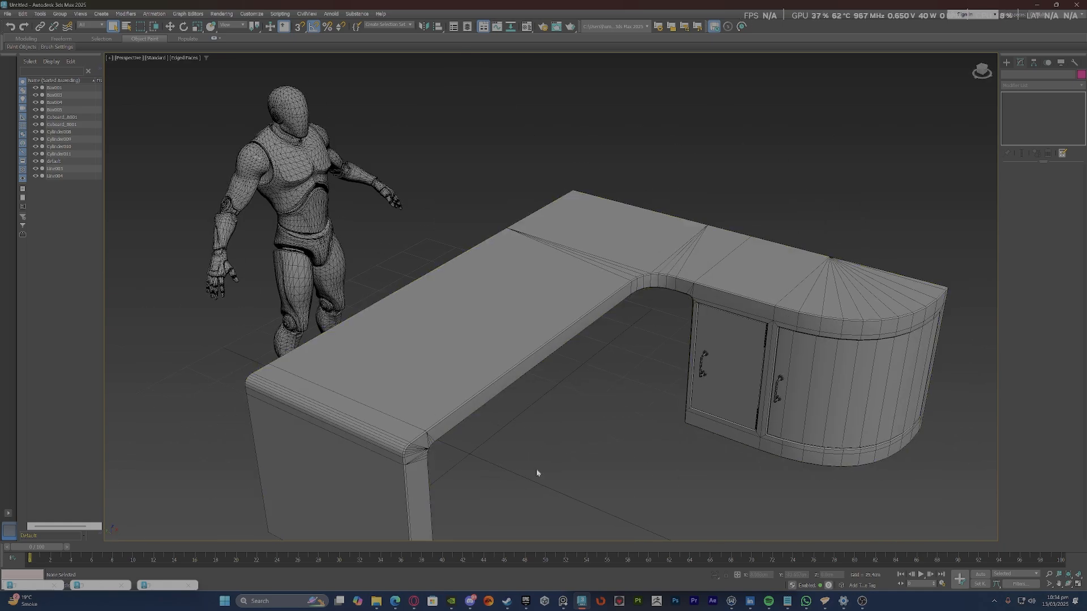
Hide the edge display and check the shading along the desktop's chamfered inner edge up close.
scroll(425, 440, up, 8)
key(F4)
scroll(426, 439, down, 8)
scroll(401, 392, up, 9)
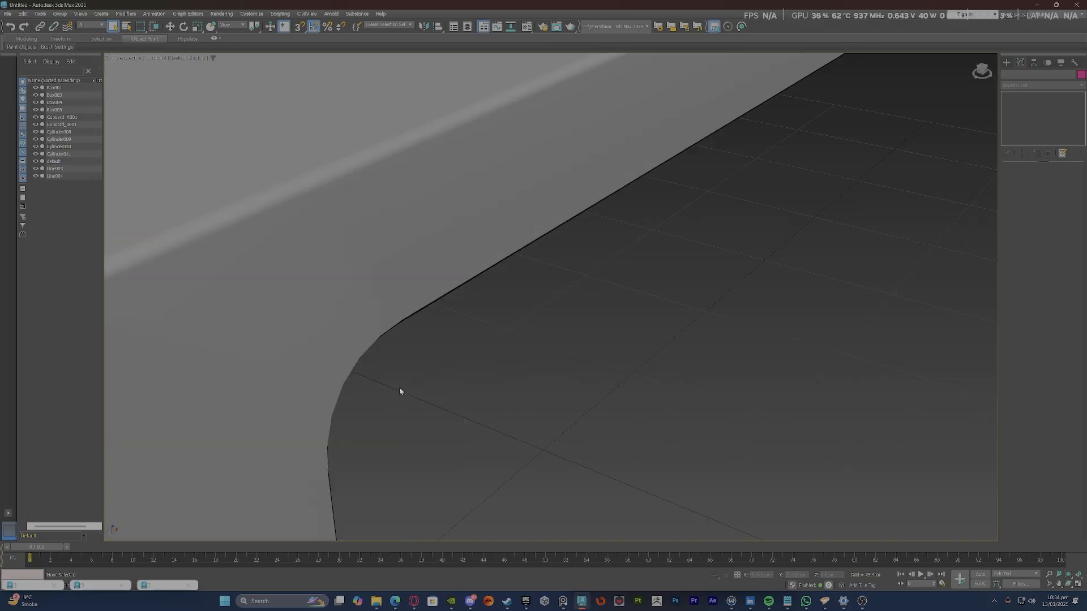
scroll(360, 389, down, 9)
scroll(426, 356, up, 5)
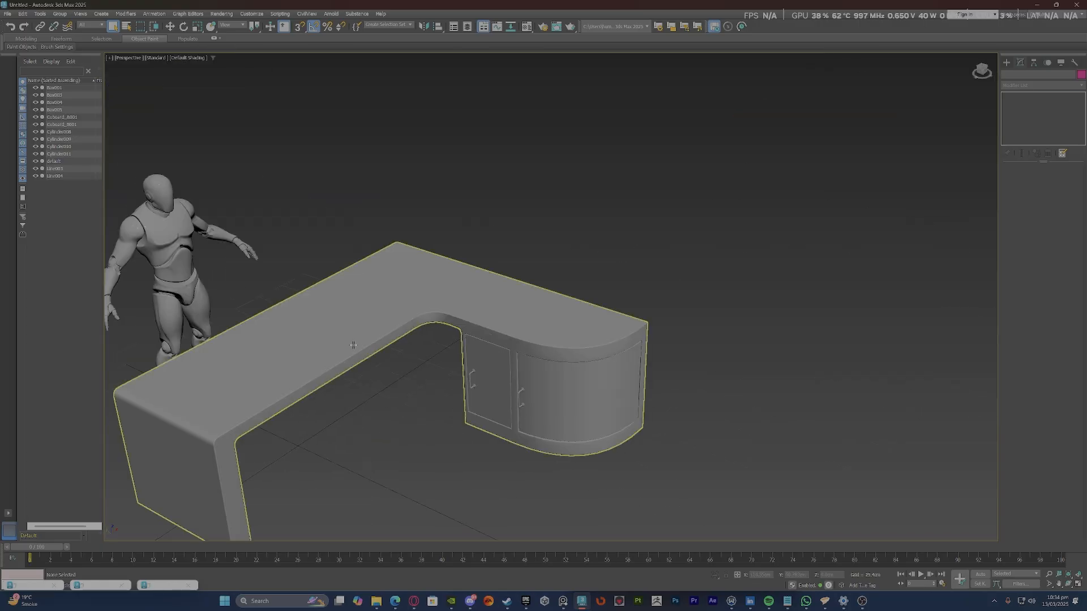
click(407, 367)
scroll(407, 366, down, 3)
scroll(462, 436, up, 10)
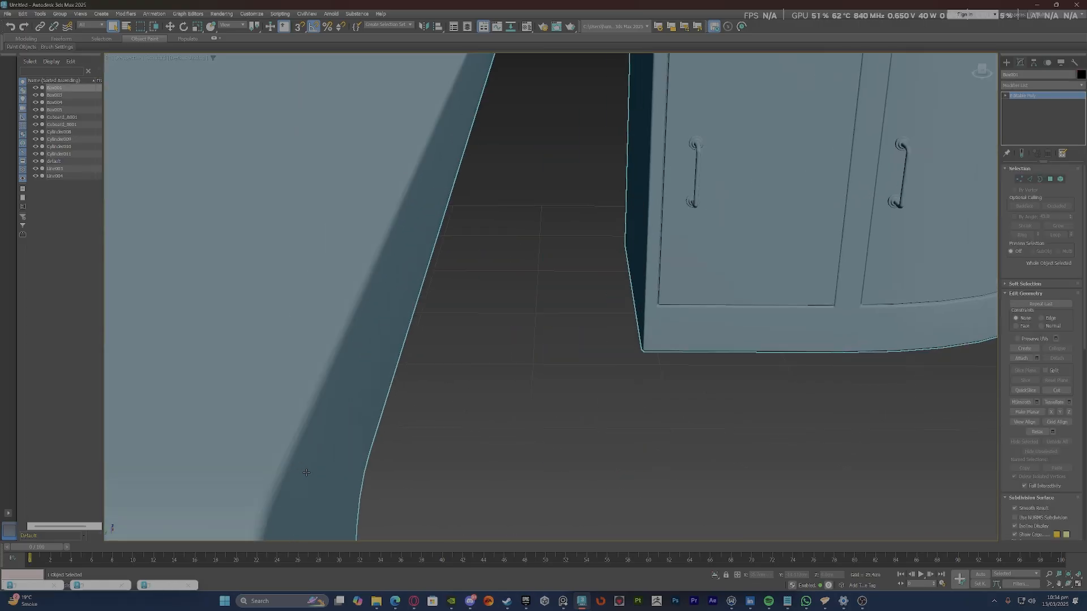
click(462, 436)
scroll(305, 446, up, 2)
Compare the rounded corner's chamfer with and without edged faces to check its shading.
key(F4)
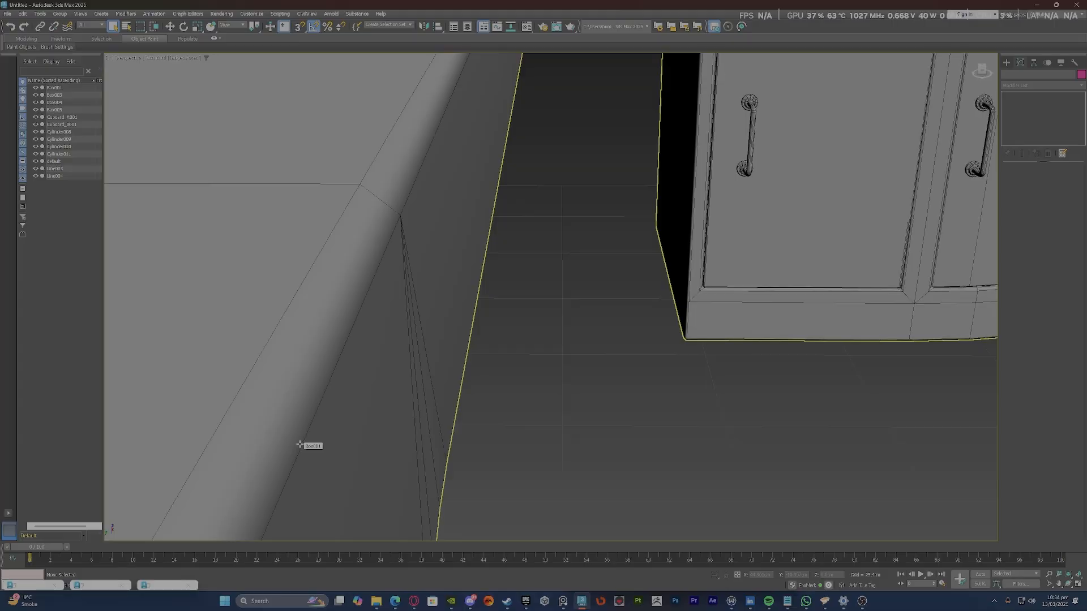
scroll(355, 425, down, 3)
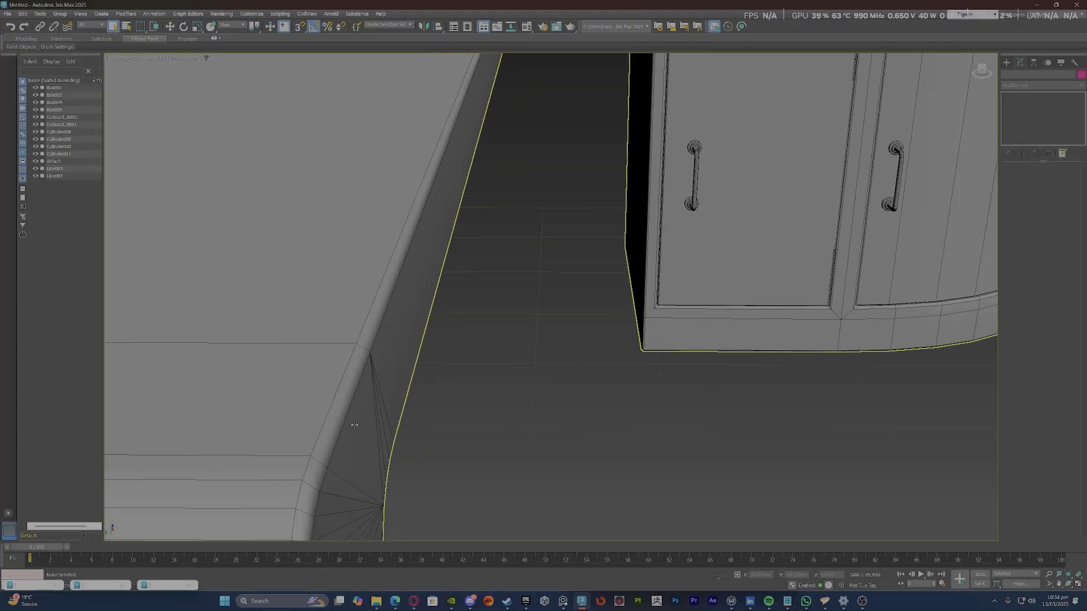
scroll(325, 468, up, 2)
key(F4)
scroll(342, 417, down, 1)
key(F4)
scroll(342, 416, down, 4)
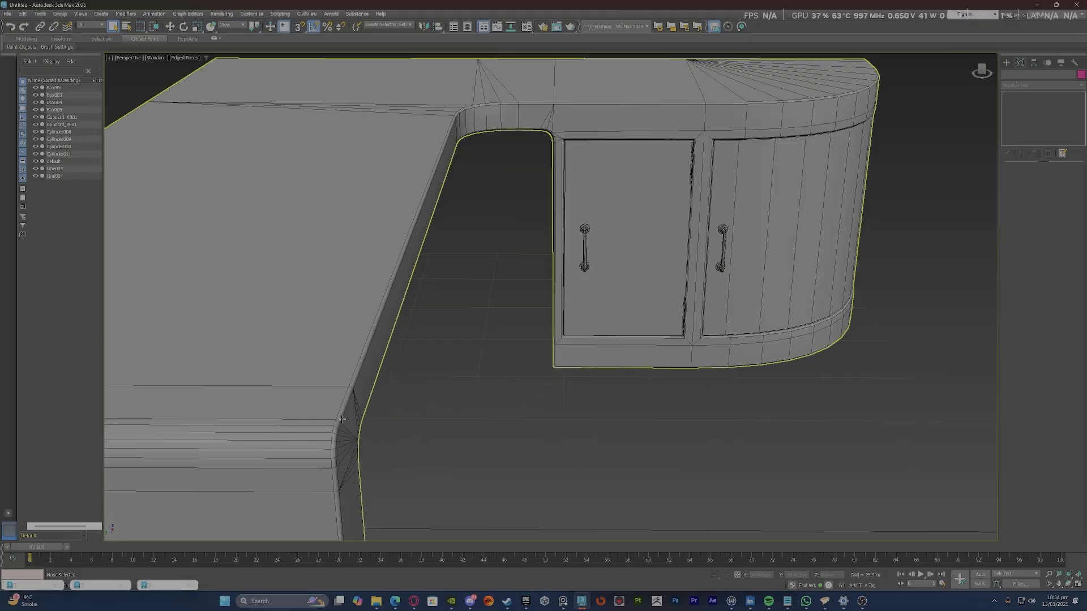
scroll(339, 429, up, 4)
key(F4)
key(F4)
scroll(340, 428, down, 4)
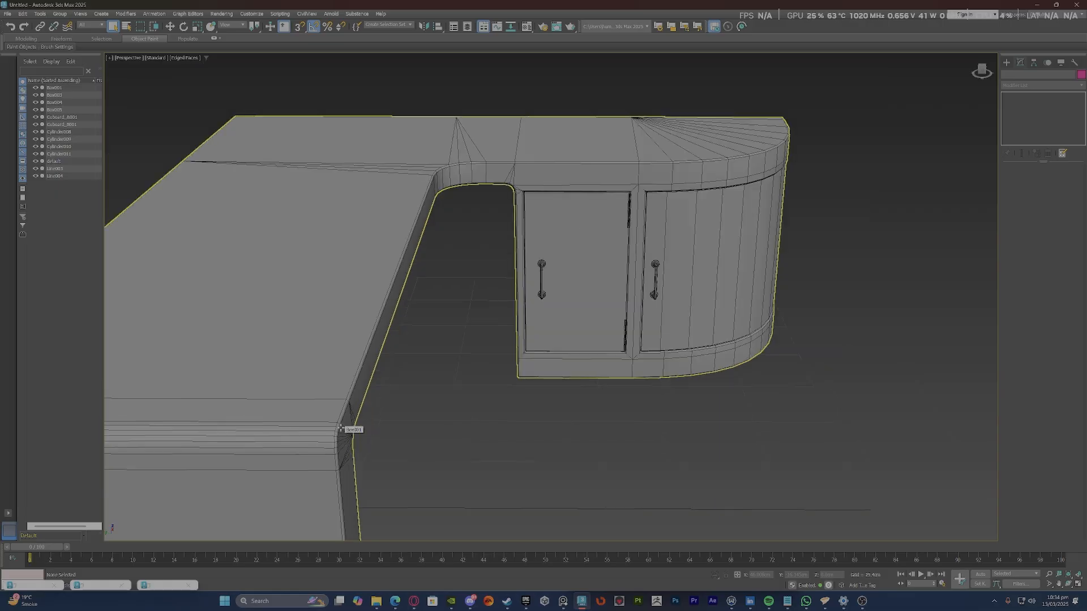
scroll(340, 428, up, 4)
Inspect the edge loops and chamfer along the outer side panel's rounded corner from several angles.
alt+middle_drag(340, 429, 446, 349)
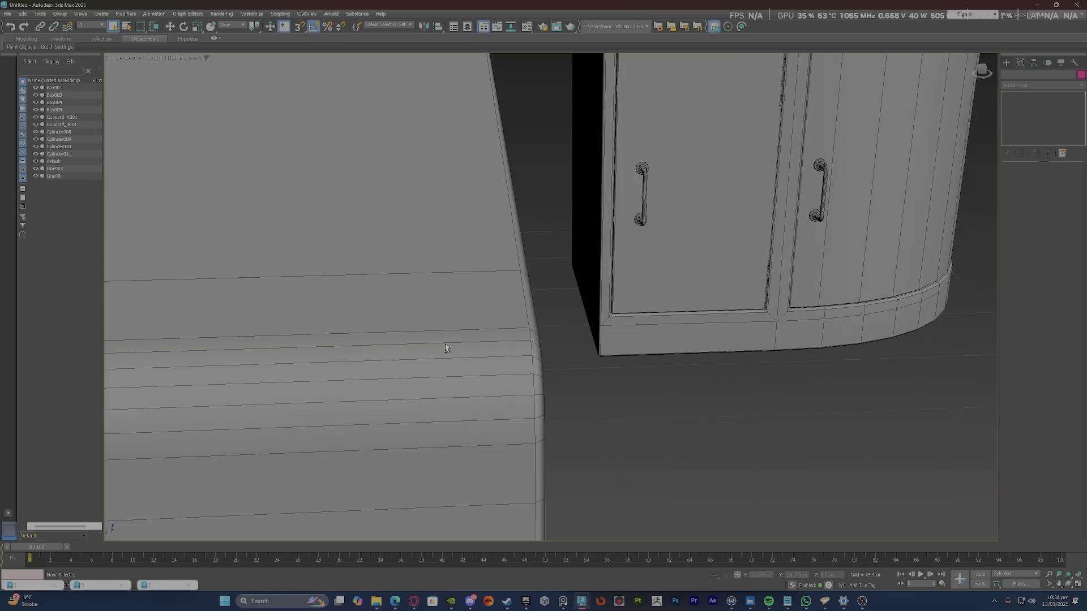
scroll(446, 348, down, 5)
scroll(447, 381, up, 5)
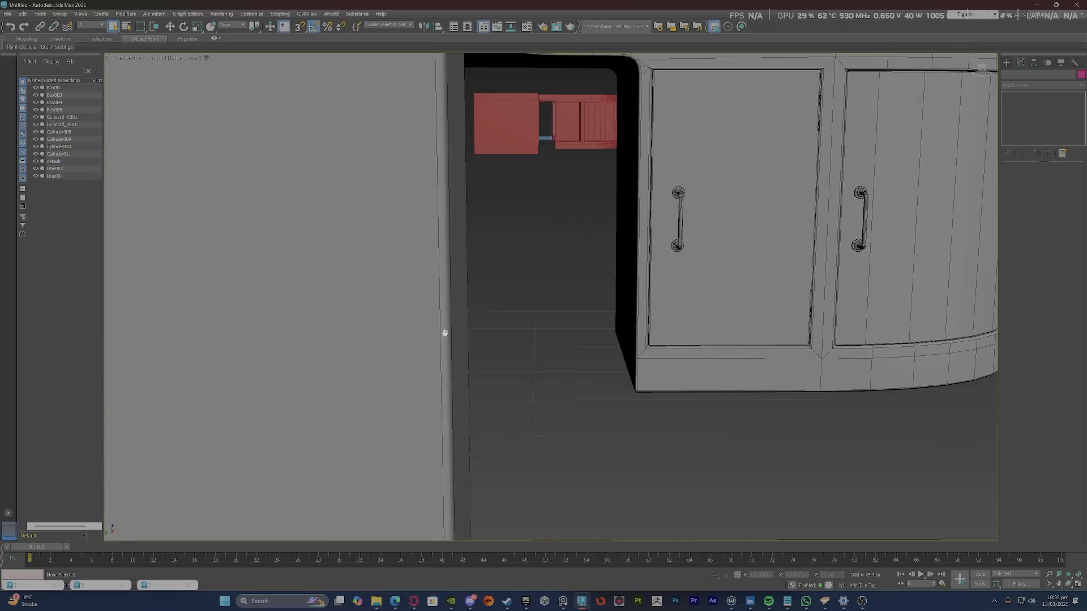
scroll(445, 335, up, 4)
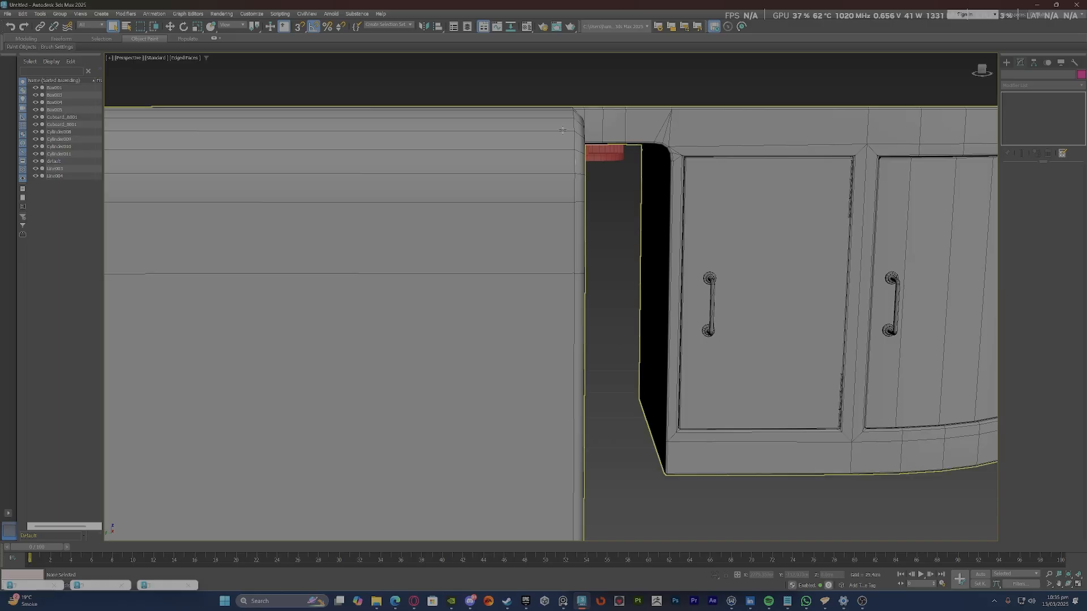
scroll(563, 136, down, 4)
scroll(567, 313, up, 3)
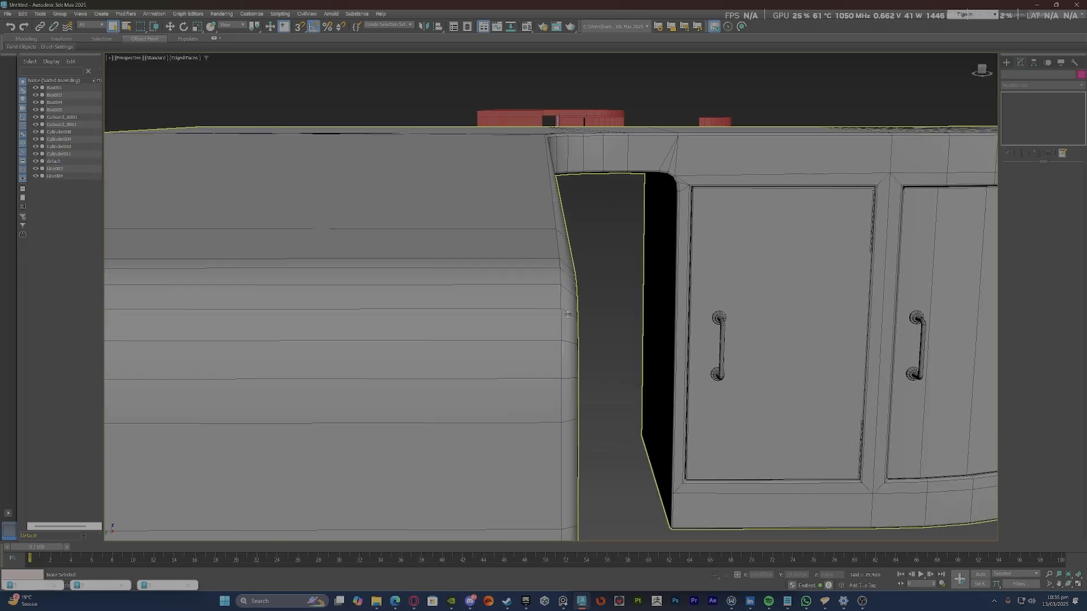
scroll(568, 313, up, 1)
scroll(568, 314, down, 6)
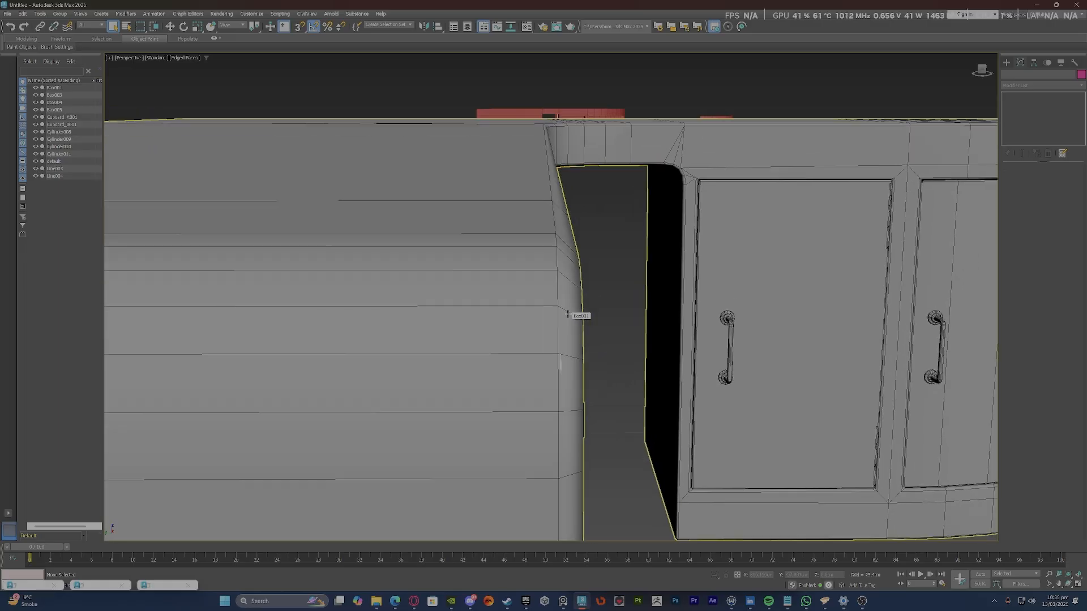
Examine the fan of edges between the leg's outer and inner rounded corners from the front.
click(546, 324)
alt+middle_drag(545, 324, 340, 354)
scroll(423, 267, up, 8)
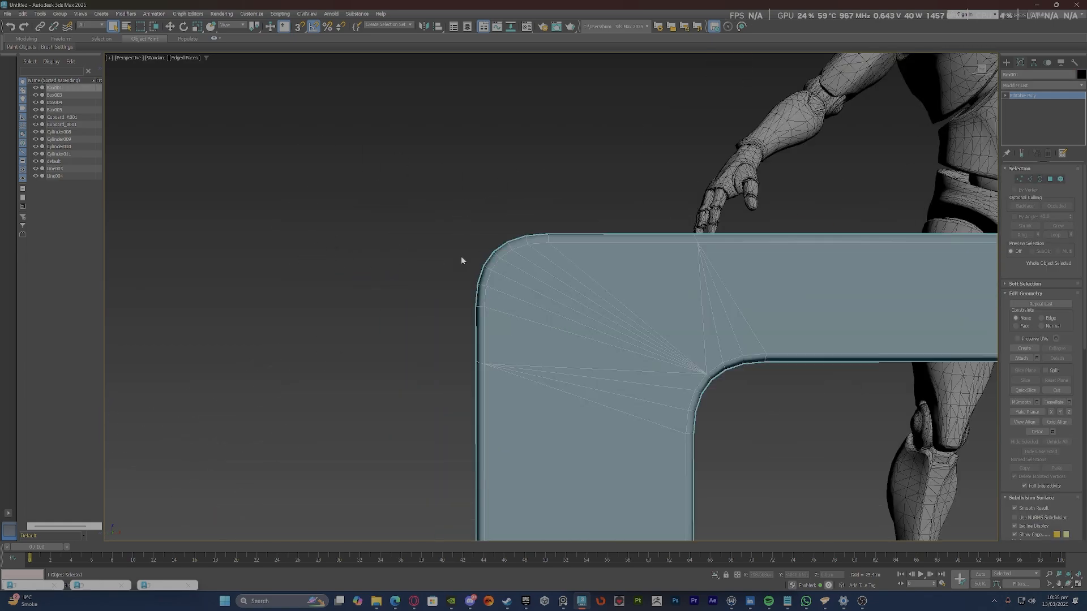
click(459, 288)
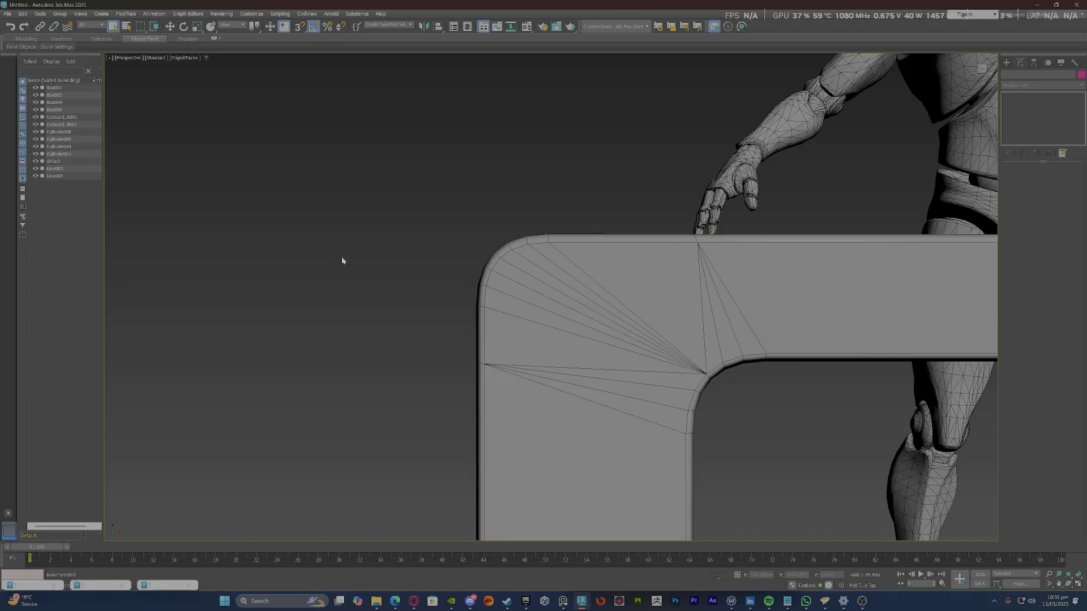
Select the desk and configure viewport statistics for the selection only, adding triangle and edge counts to the enabled polygon, vertex and FPS options.
key(z)
alt+middle_drag(501, 389, 547, 369)
click(647, 301)
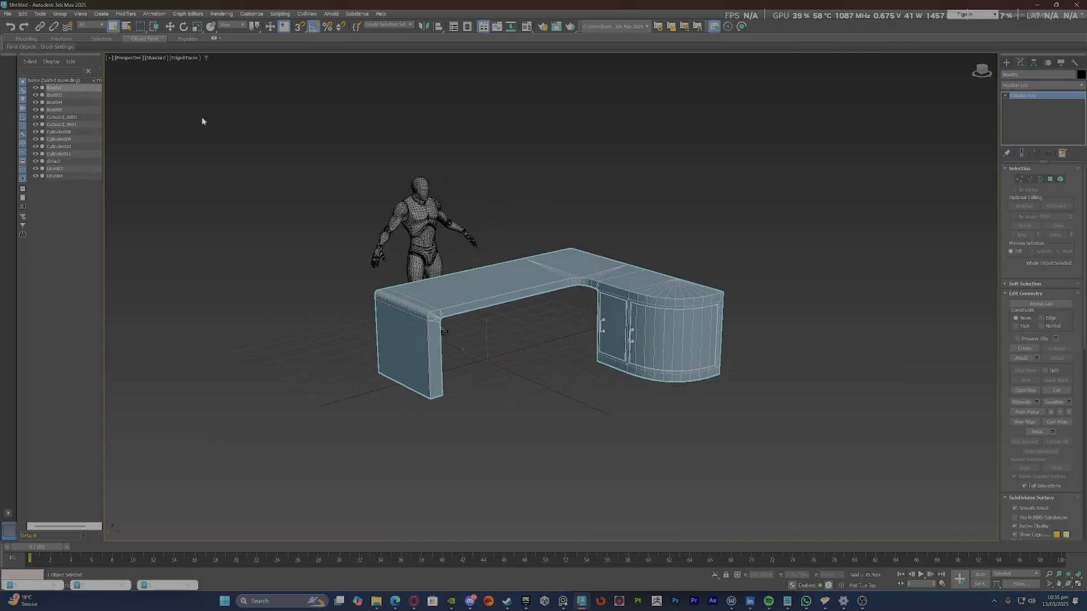
click(110, 58)
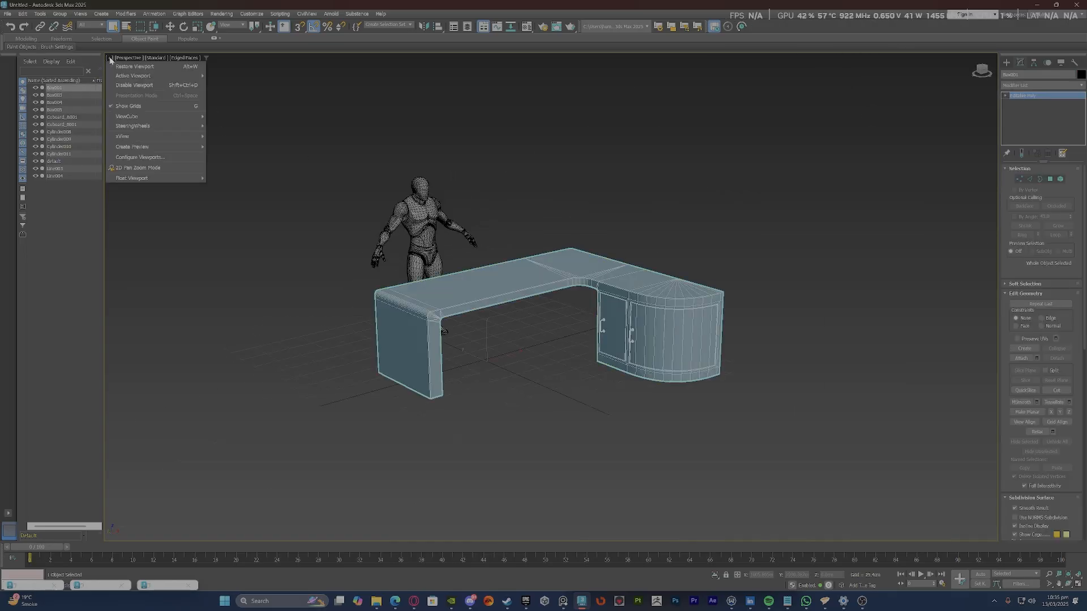
click(184, 157)
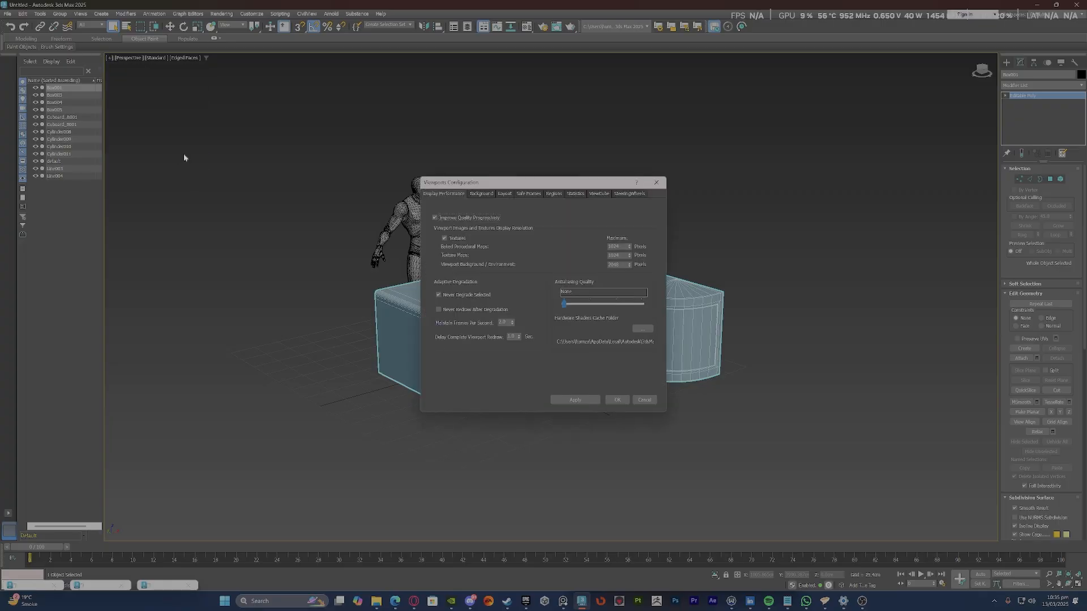
click(576, 194)
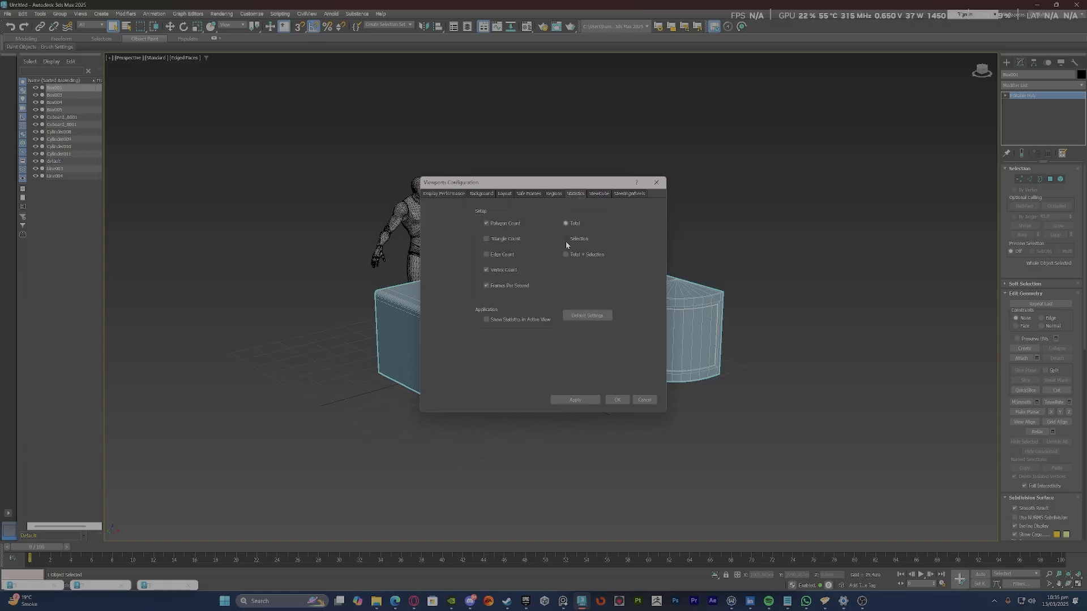
click(486, 239)
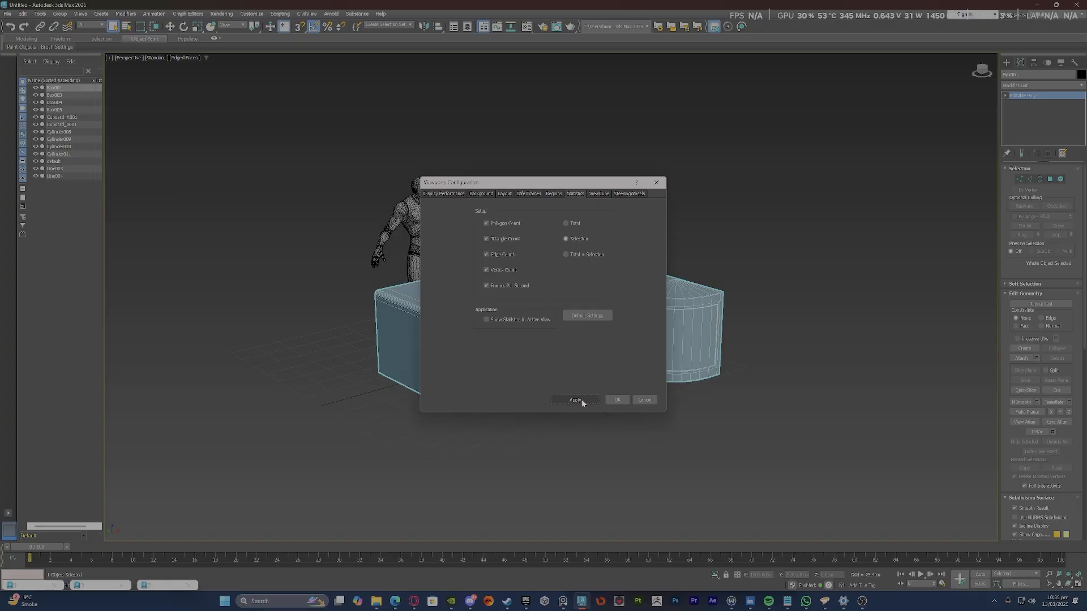
click(616, 400)
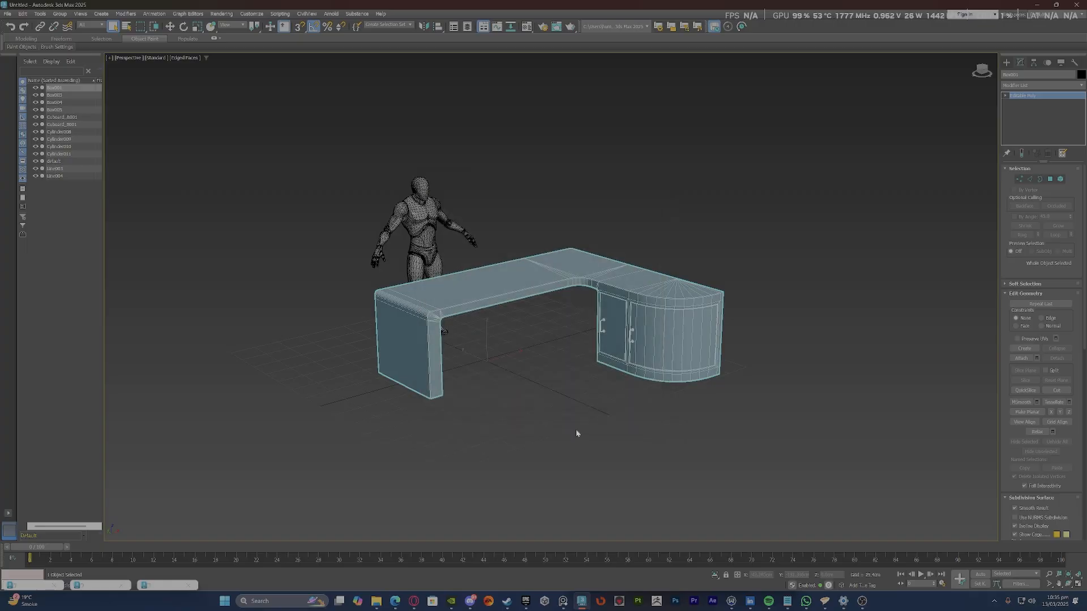
Display the statistics overlay in the viewport for the selected desk and close the Environment and Effects window.
key(7)
key(8)
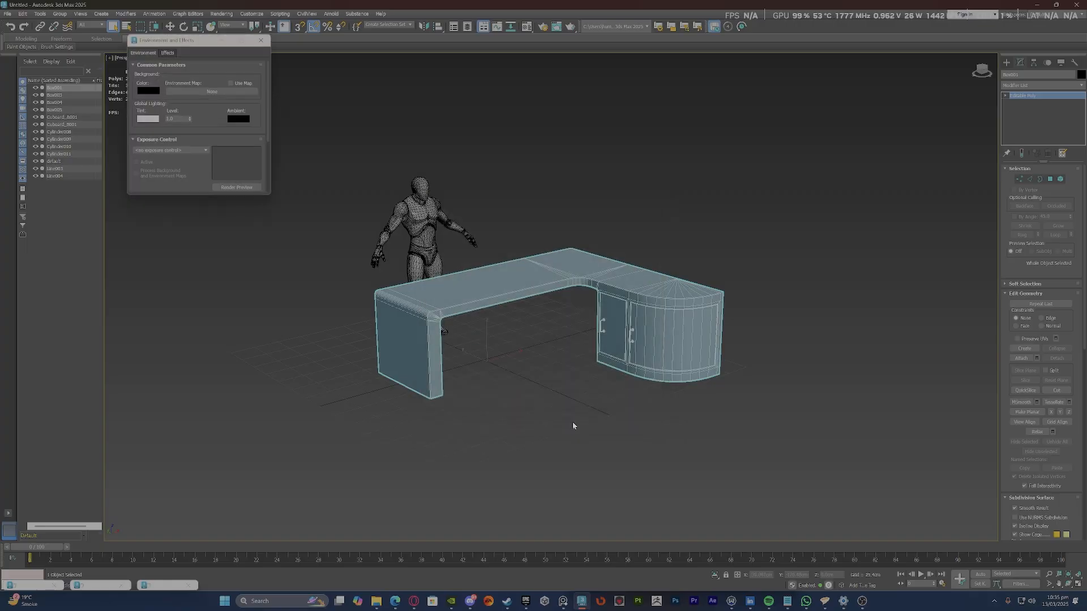
click(264, 40)
click(249, 198)
click(523, 266)
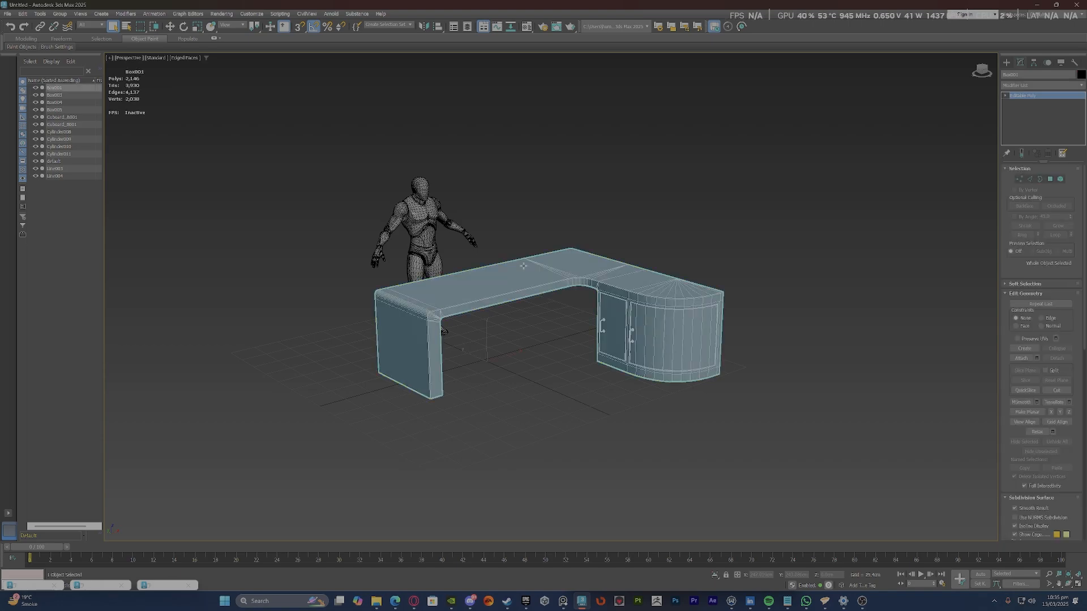
Hide the edged faces and review the selected desk from several sides with its statistics on display.
scroll(609, 271, up, 2)
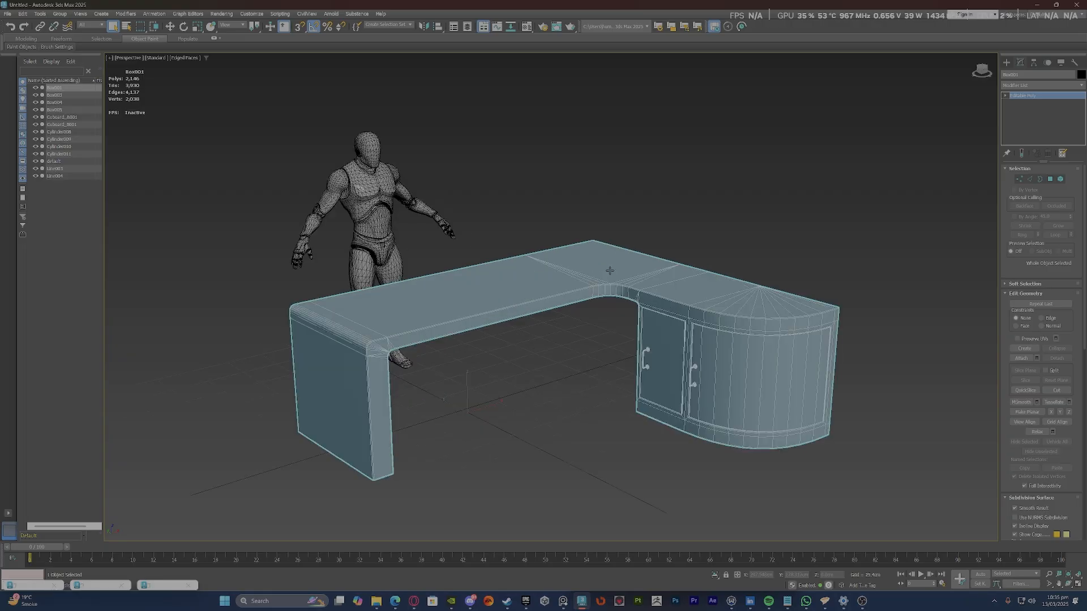
key(F4)
scroll(608, 271, up, 3)
scroll(501, 376, down, 5)
alt+middle_drag(500, 376, 551, 373)
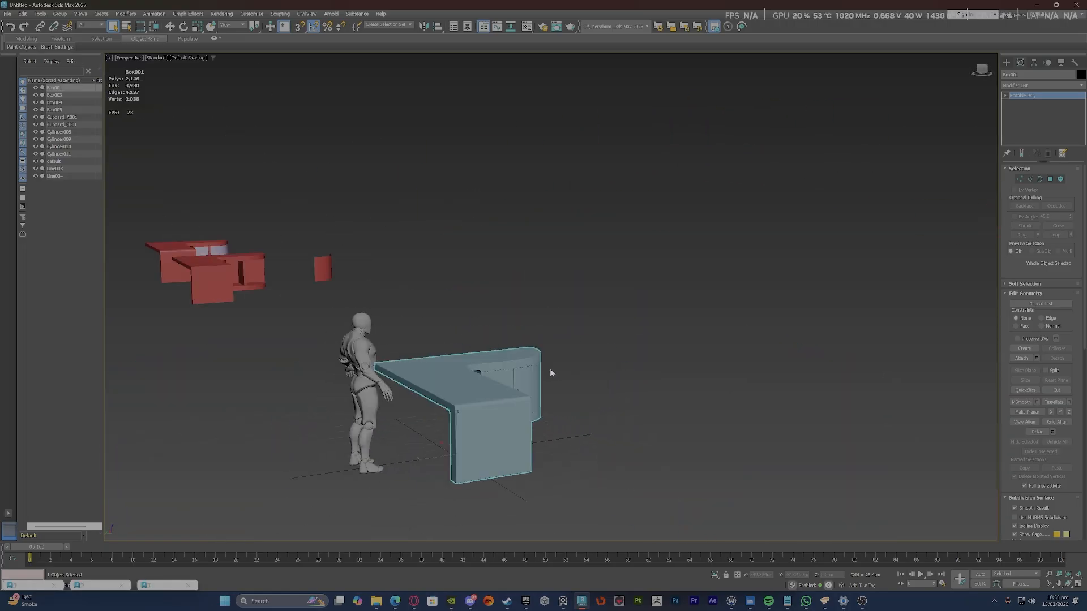
scroll(444, 408, up, 5)
alt+middle_drag(444, 409, 409, 405)
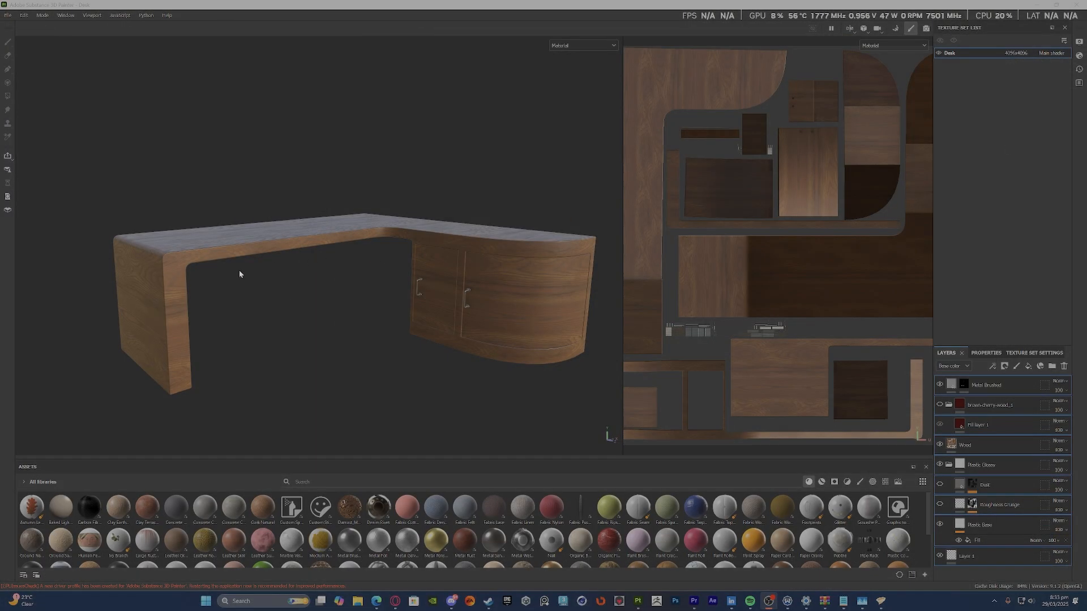
Switch to Adobe Substance 3D Painter and examine the textured wooden desk from different angles.
alt+middle_drag(470, 266, 400, 273)
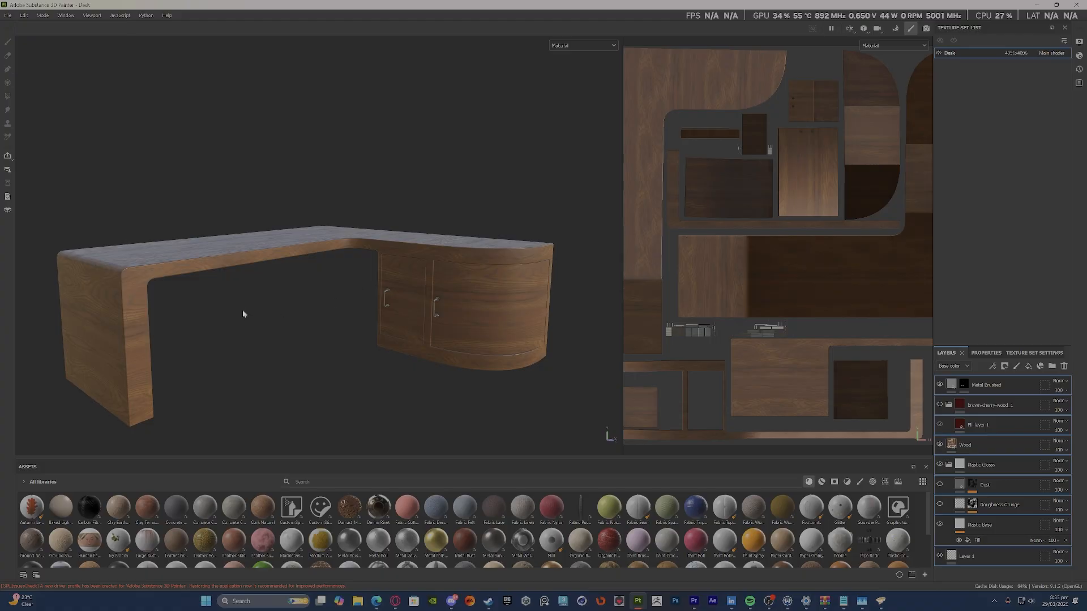
alt+middle_drag(267, 310, 283, 309)
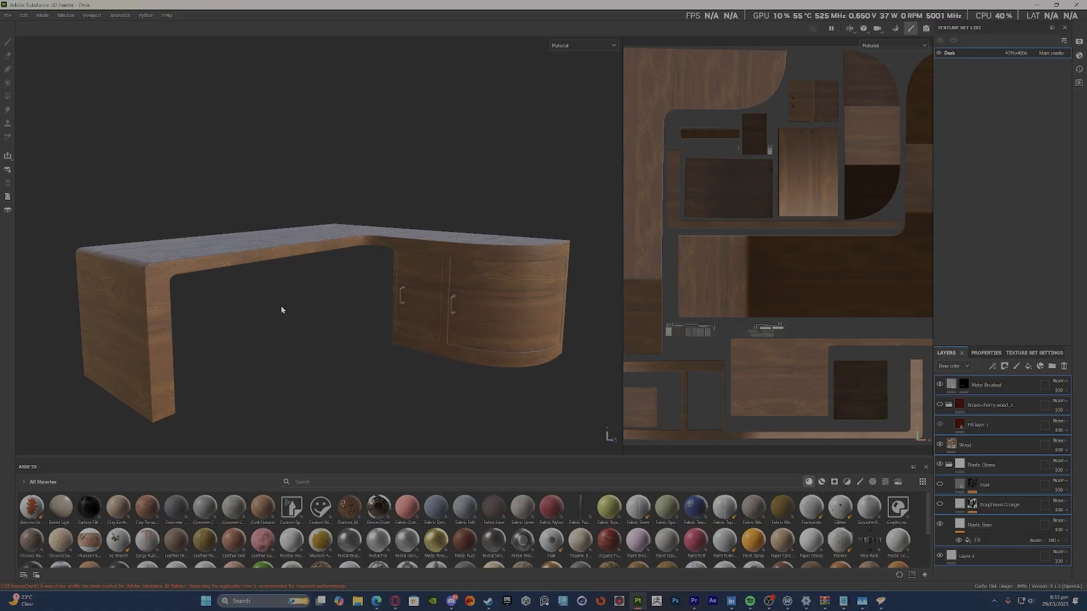
Hide the Metal Brushed, Wood and Plastic Glossy layers to strip the desk back to its untextured surface.
alt+drag(298, 305, 451, 312)
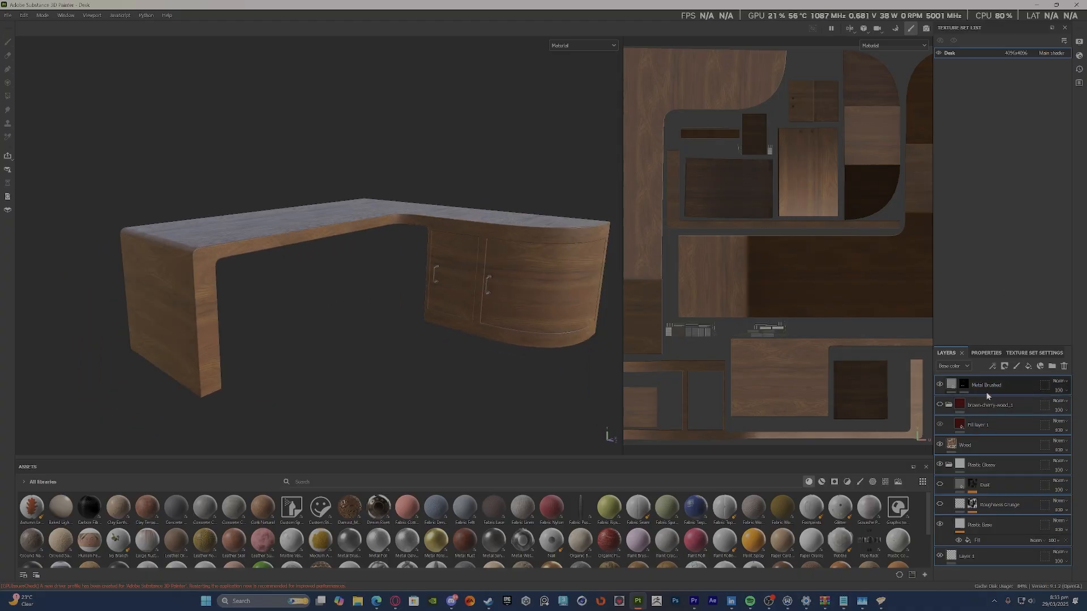
click(940, 445)
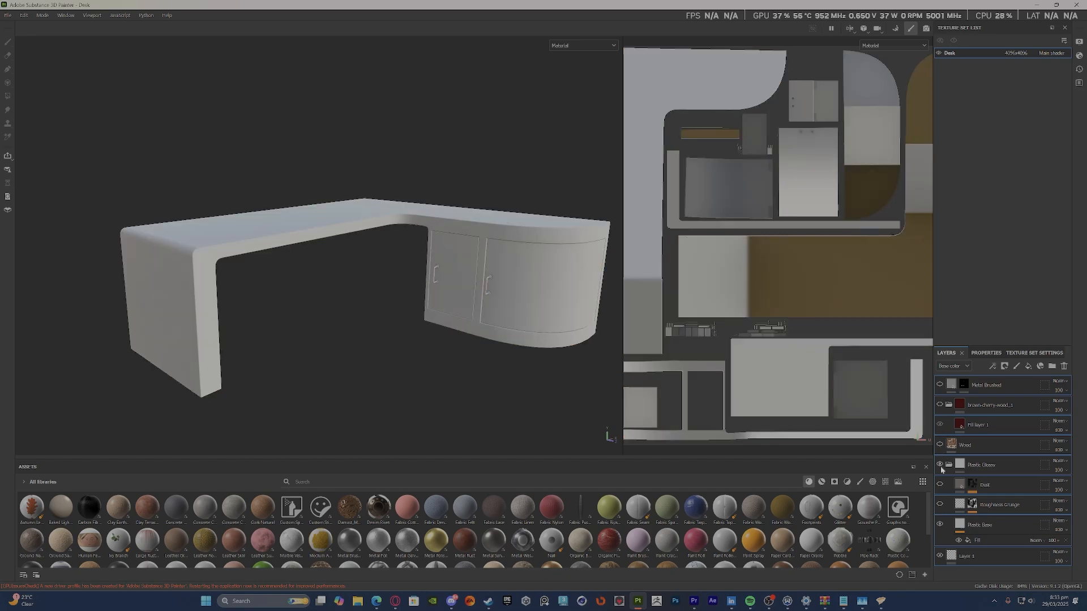
click(940, 465)
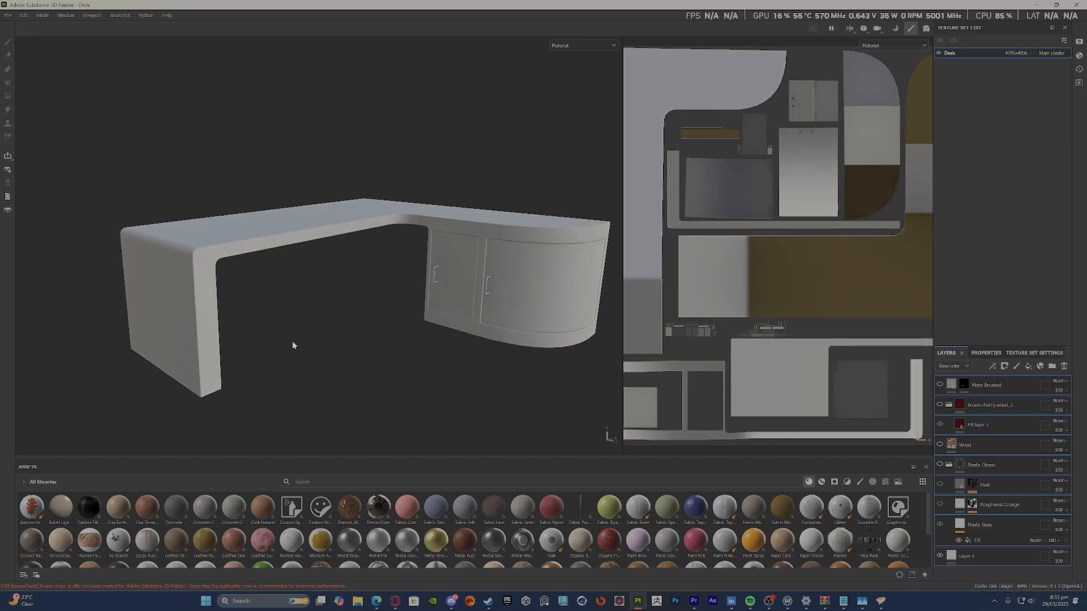
alt+drag(275, 345, 495, 379)
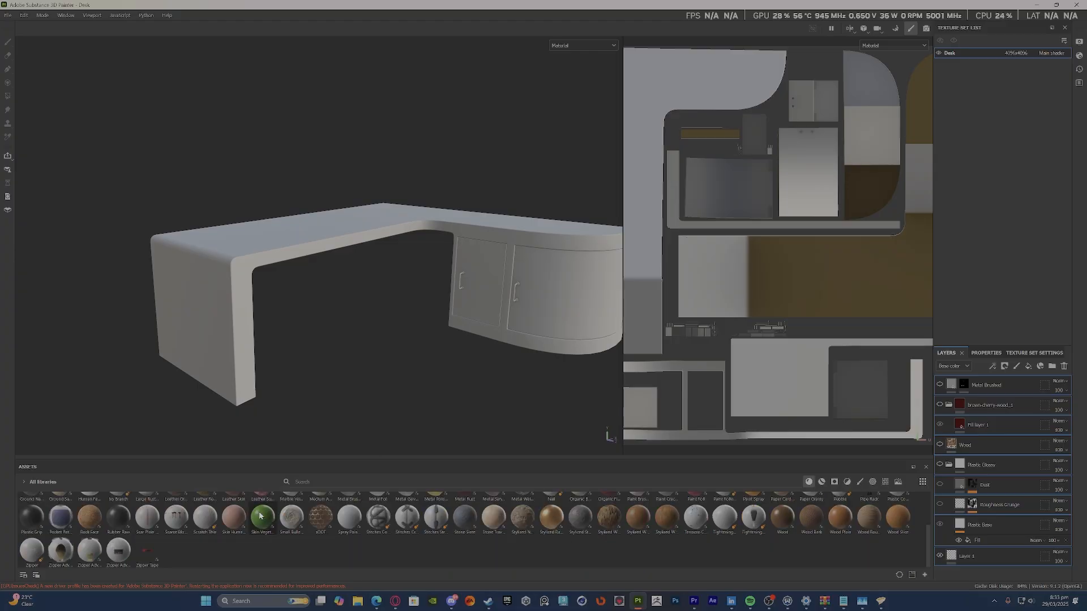
Search the material library for "wood" and apply the Wood material to the desk as a new layer.
click(306, 482)
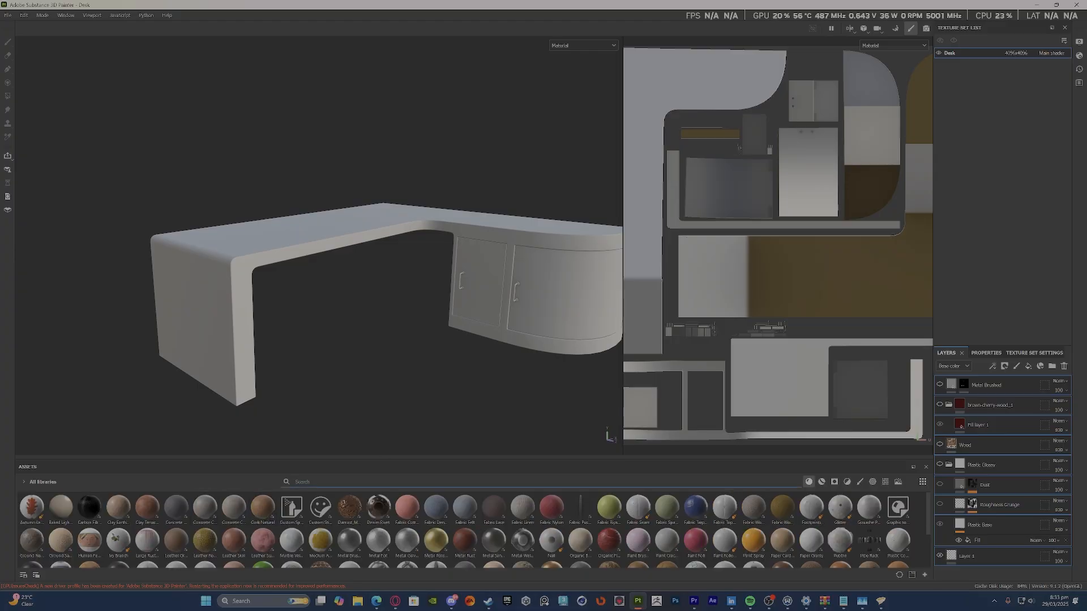
text(wood)
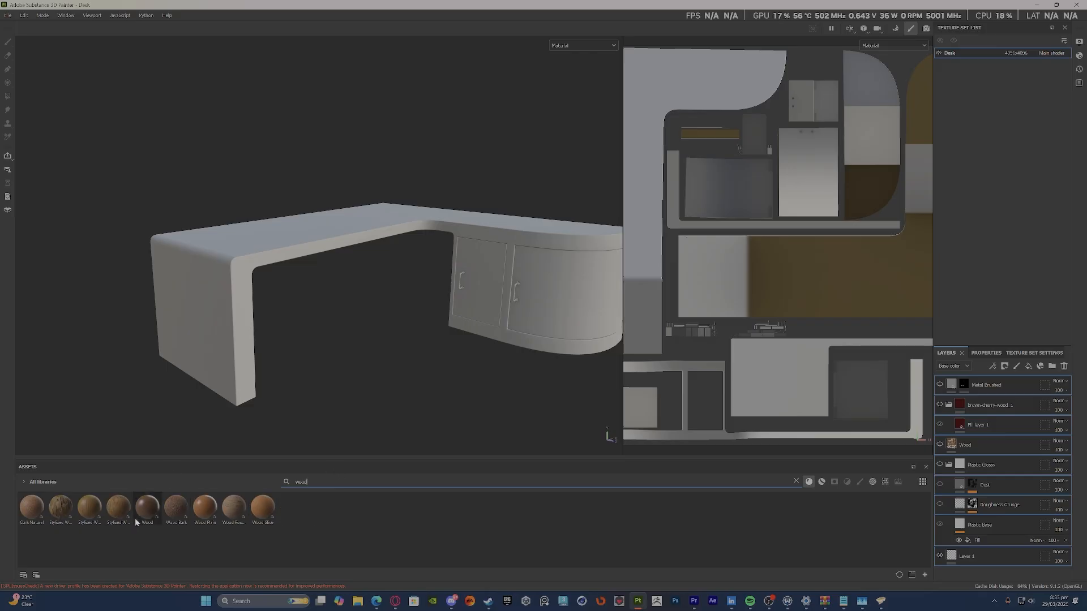
mouse_move(143, 518)
drag(146, 510, 223, 306)
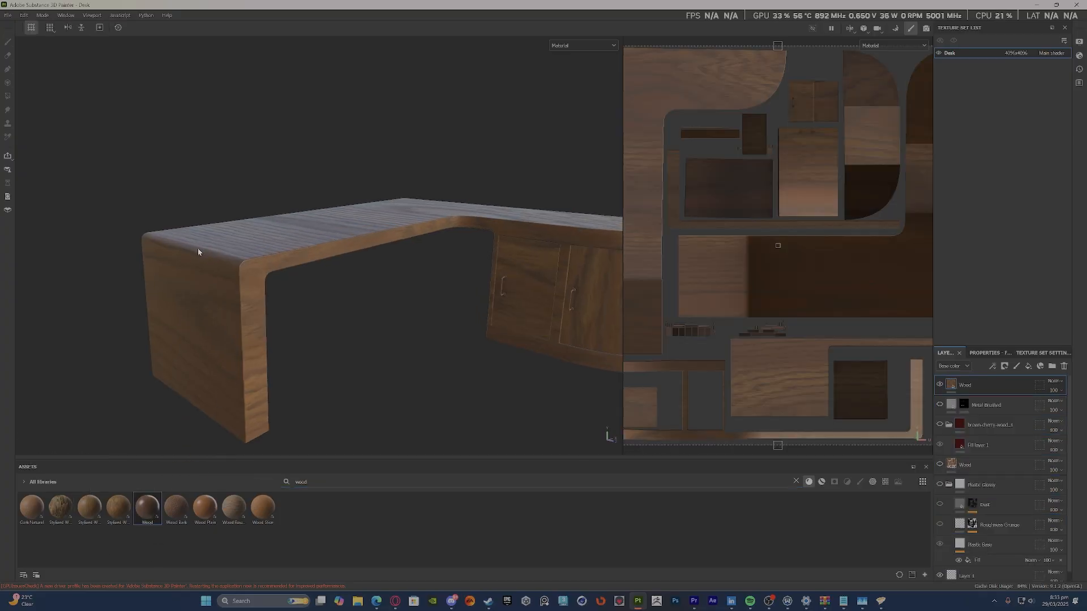
Inspect the wood grain on the tabletop, doors and handles, and add a black mask to the new Wood layer.
alt+drag(456, 290, 426, 291)
scroll(225, 279, up, 2)
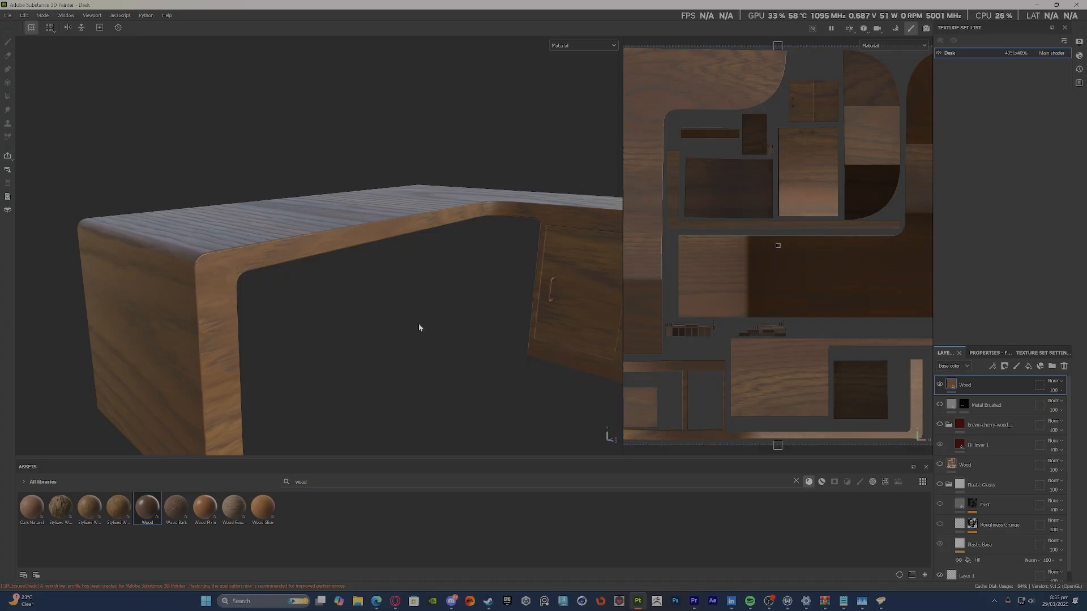
alt+drag(419, 328, 234, 237)
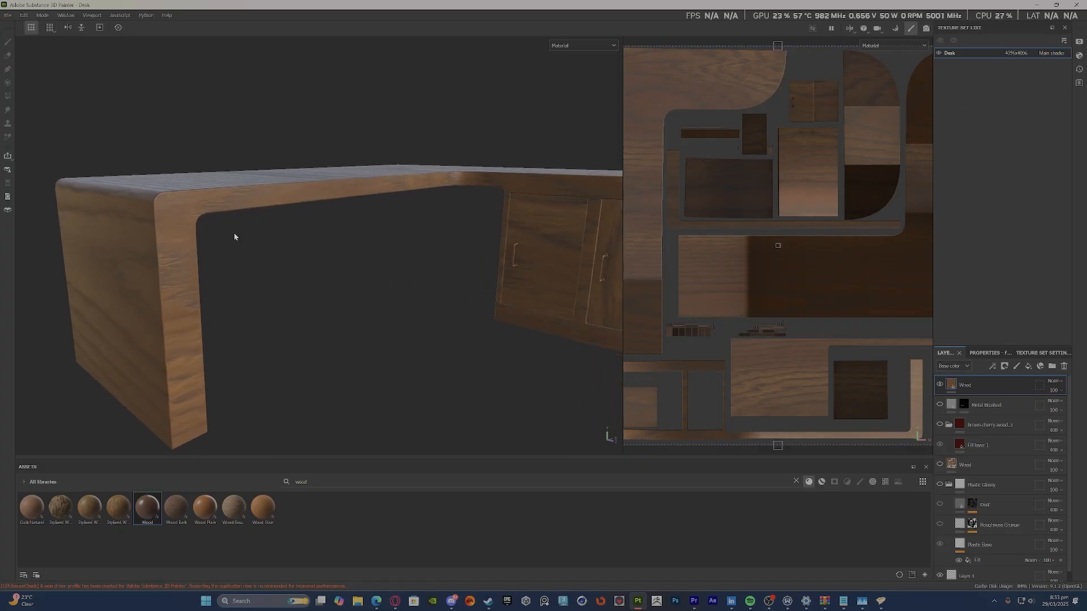
scroll(541, 238, up, 5)
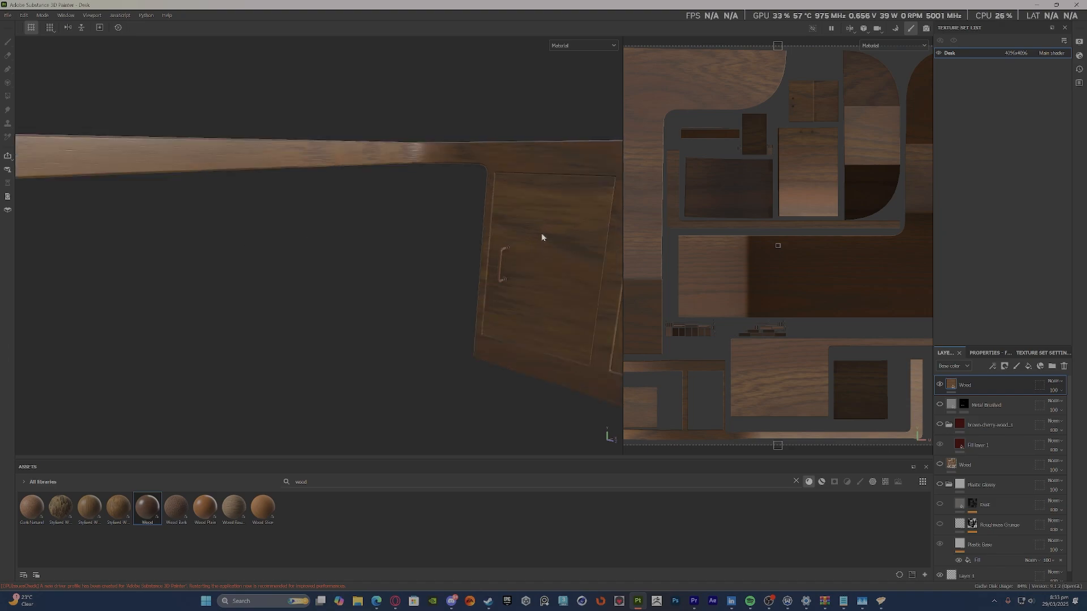
scroll(469, 228, up, 3)
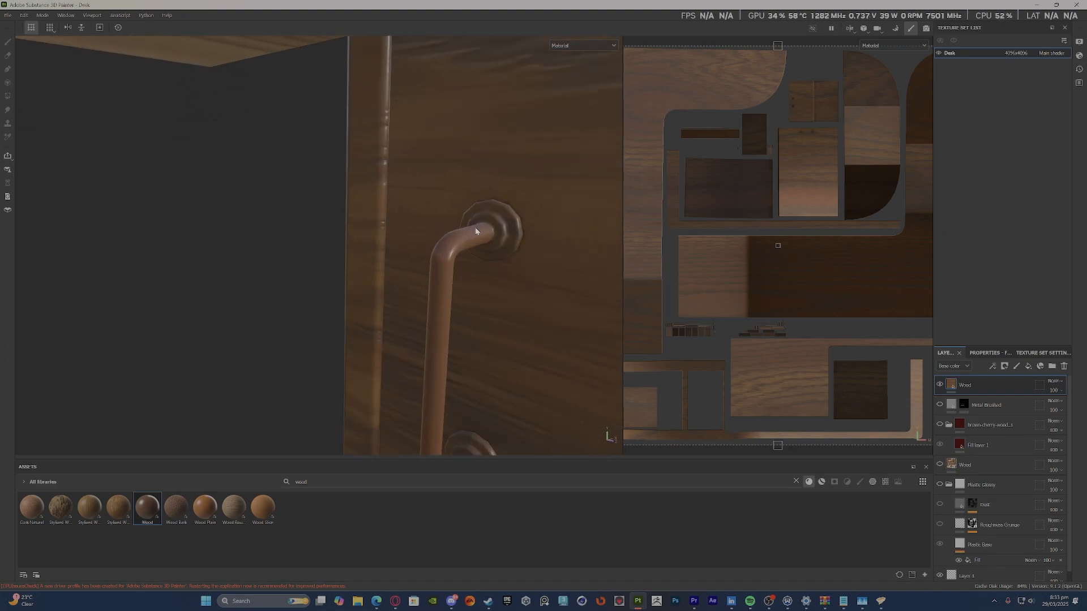
scroll(252, 233, down, 8)
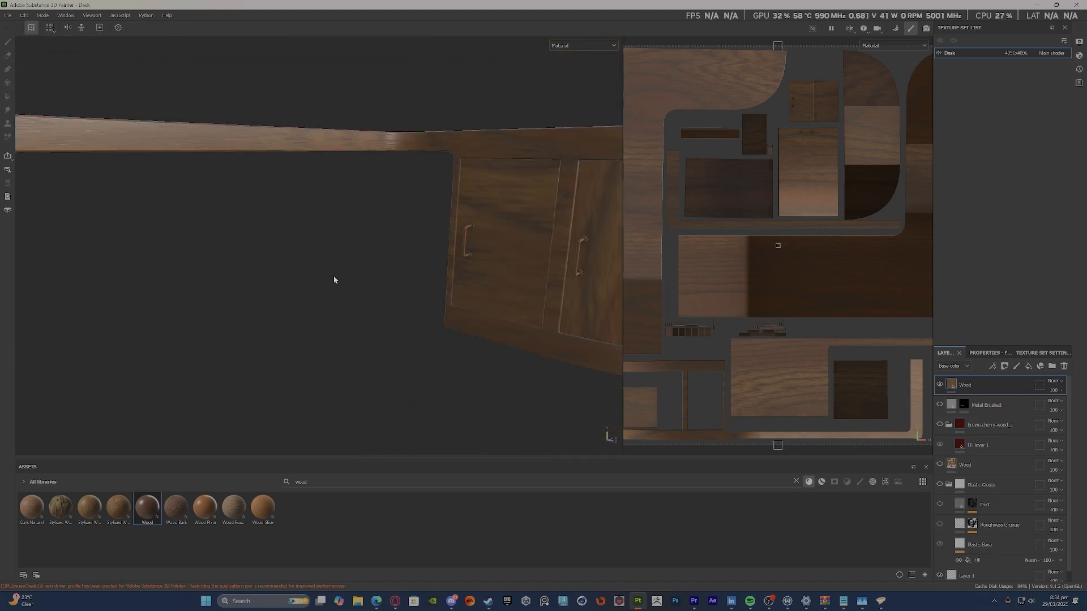
right_click(978, 386)
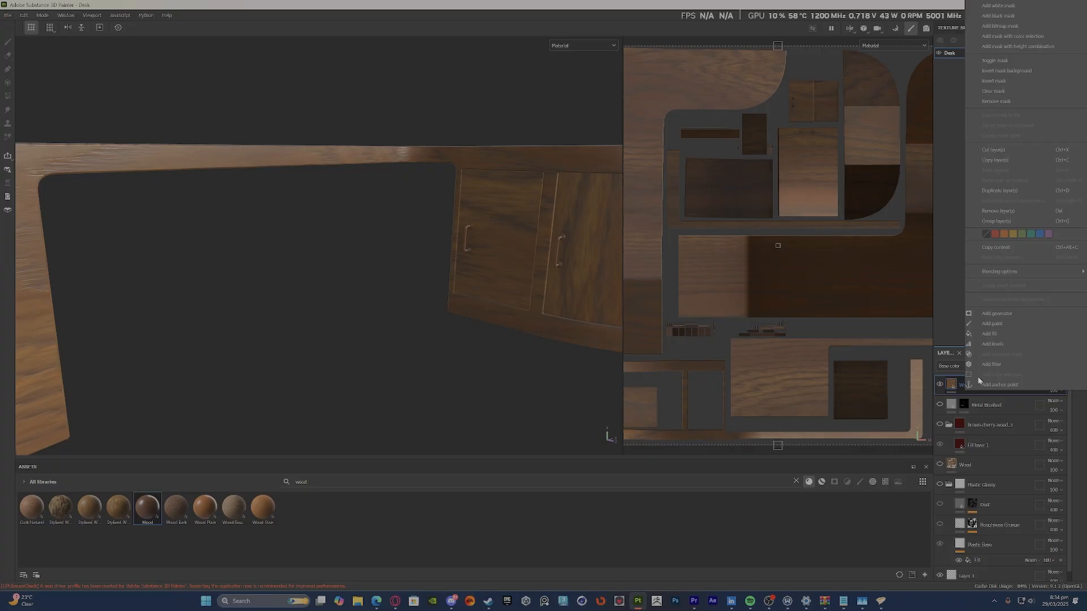
click(1017, 17)
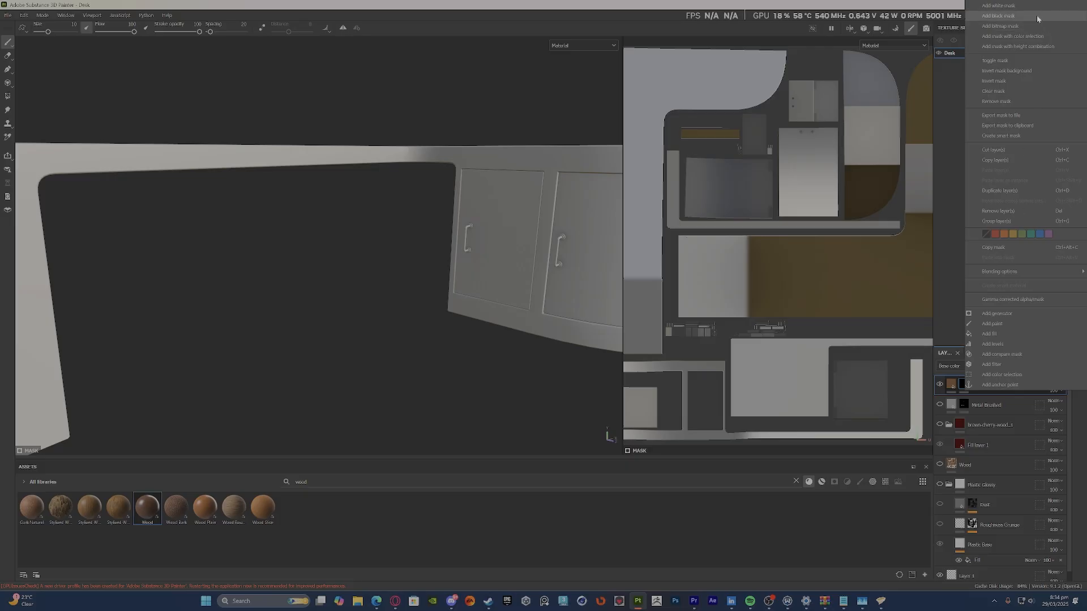
click(387, 381)
Switch the viewport to the 3D view only, and restore the combined 3D and 2D view.
scroll(460, 231, down, 3)
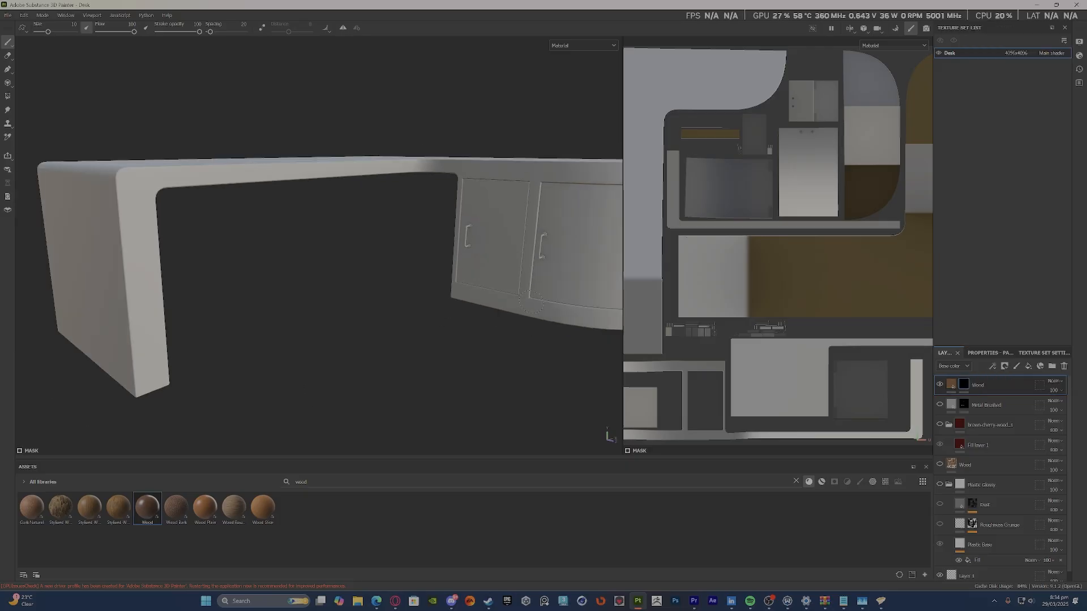
scroll(849, 339, down, 5)
scroll(772, 250, up, 1)
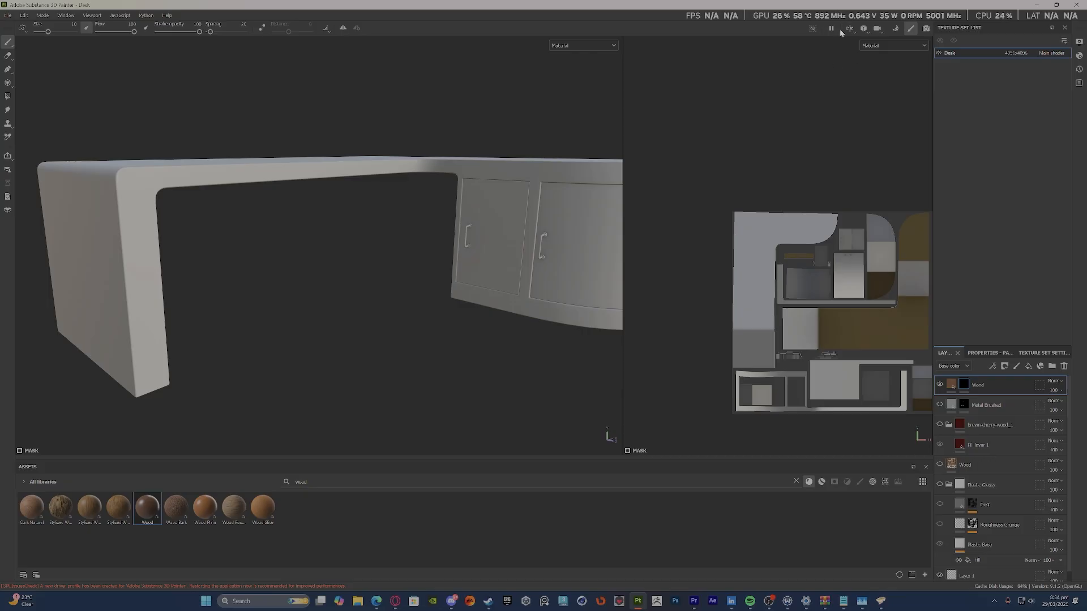
click(851, 28)
click(874, 49)
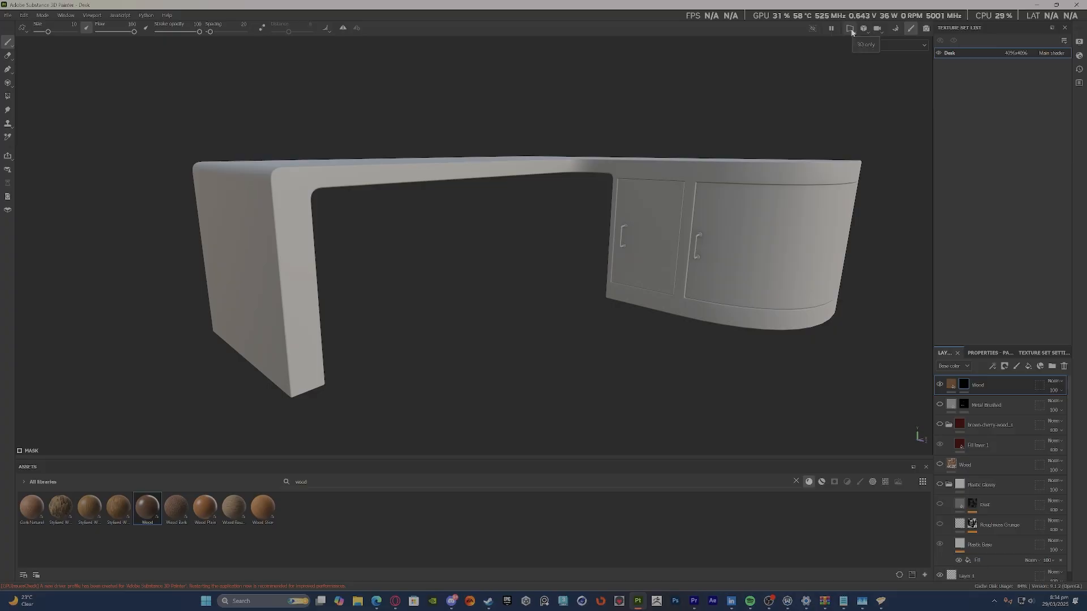
click(851, 30)
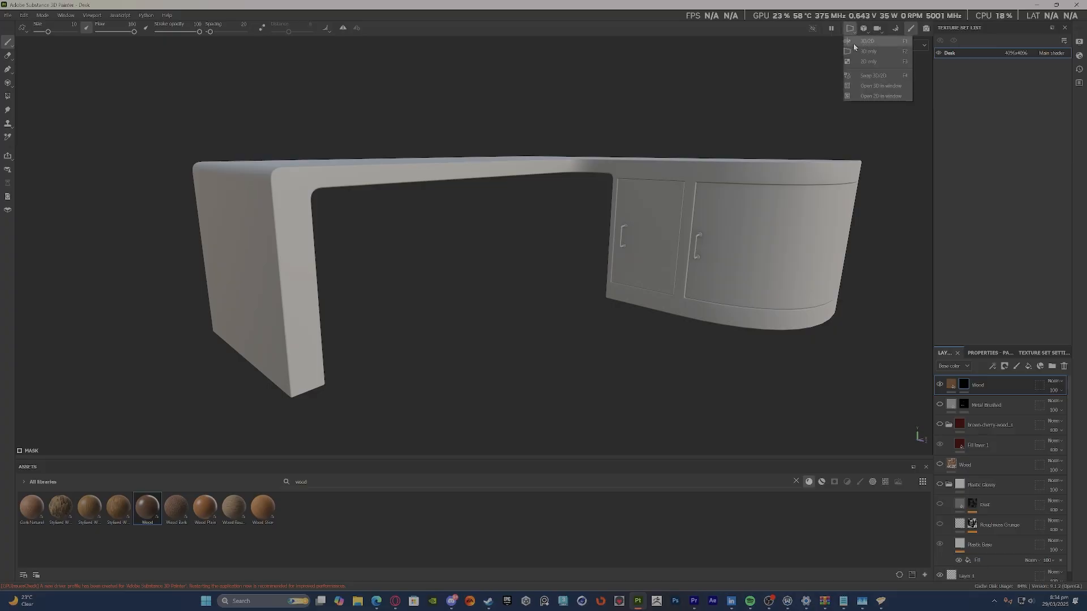
click(854, 43)
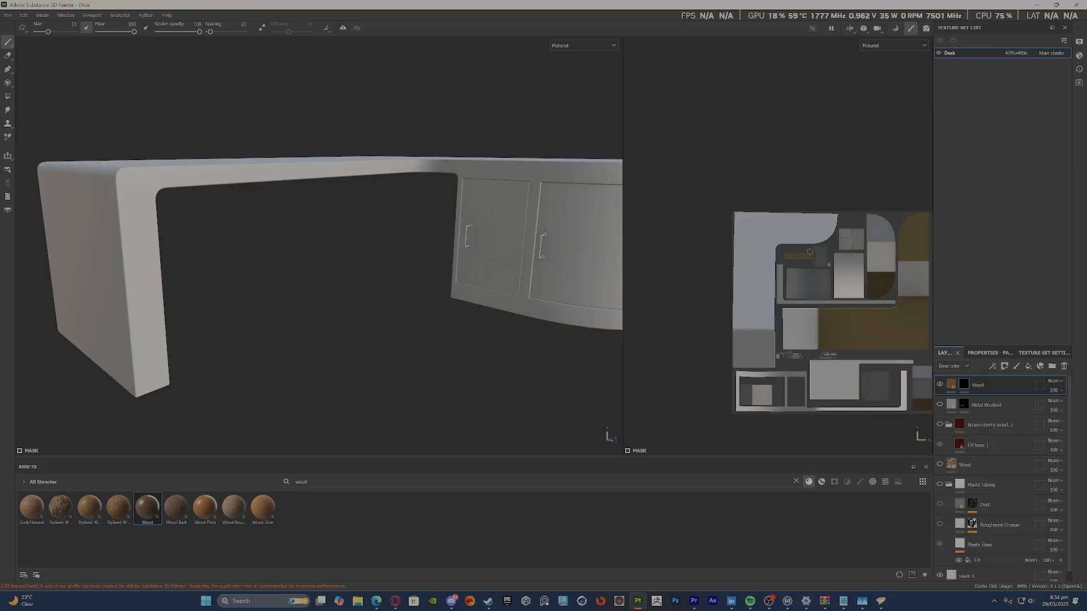
Reveal the Wood layer on the whole desk by polygon-filling all UV islands in its mask with white.
alt+drag(595, 254, 490, 261)
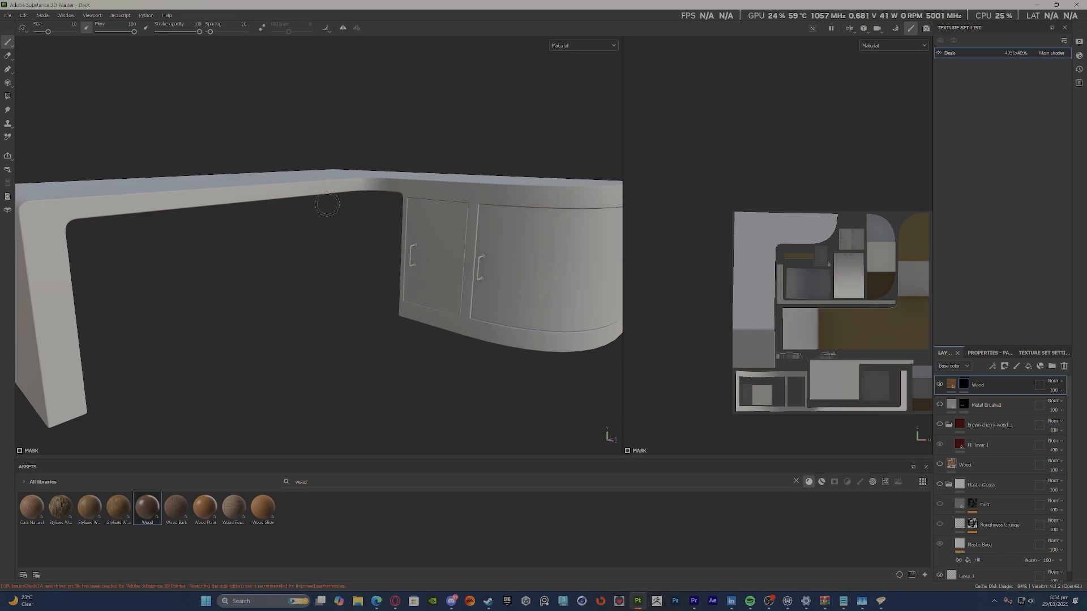
alt+drag(340, 283, 453, 280)
scroll(759, 269, down, 2)
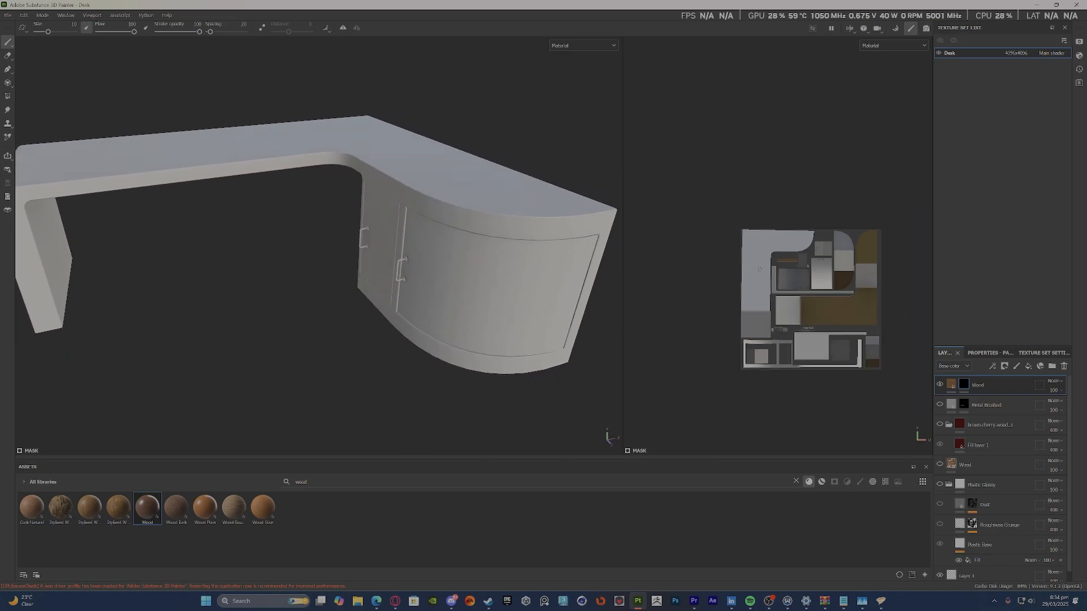
scroll(862, 282, up, 3)
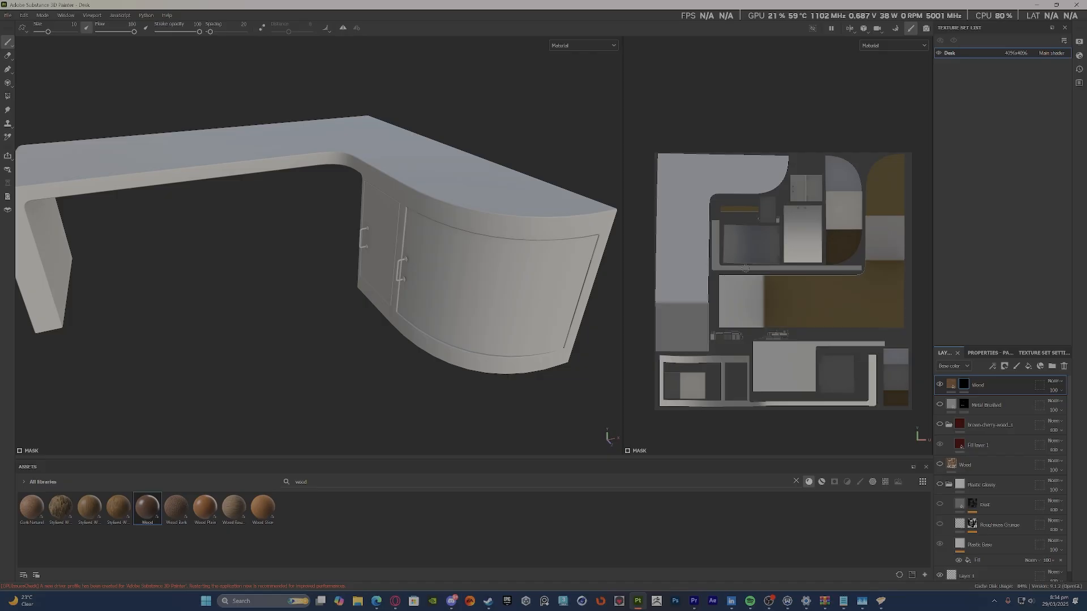
alt+drag(191, 292, 196, 238)
scroll(768, 251, down, 2)
scroll(769, 250, up, 2)
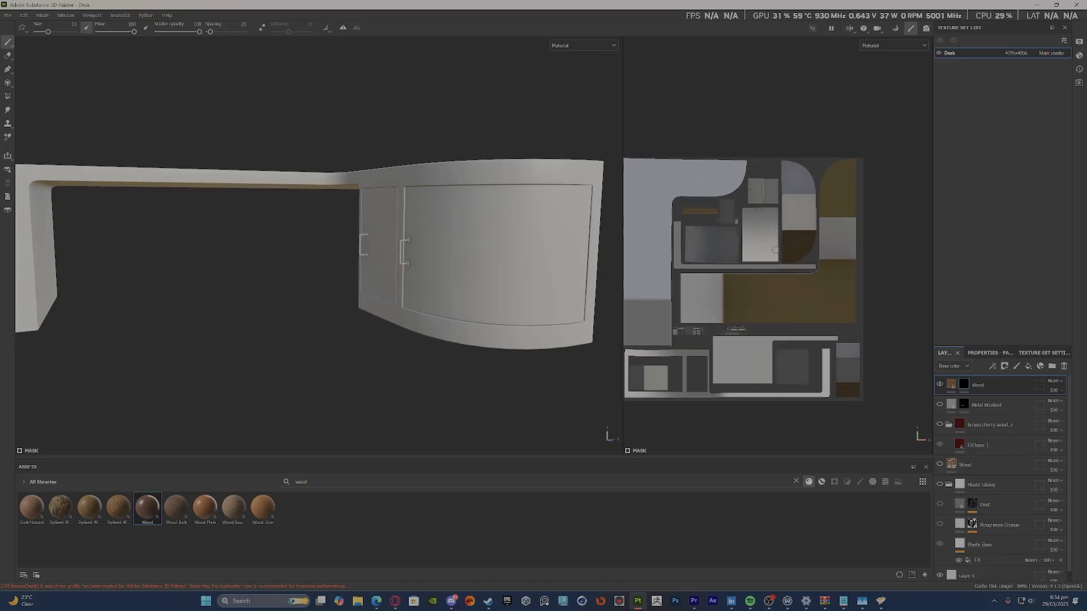
scroll(789, 295, down, 1)
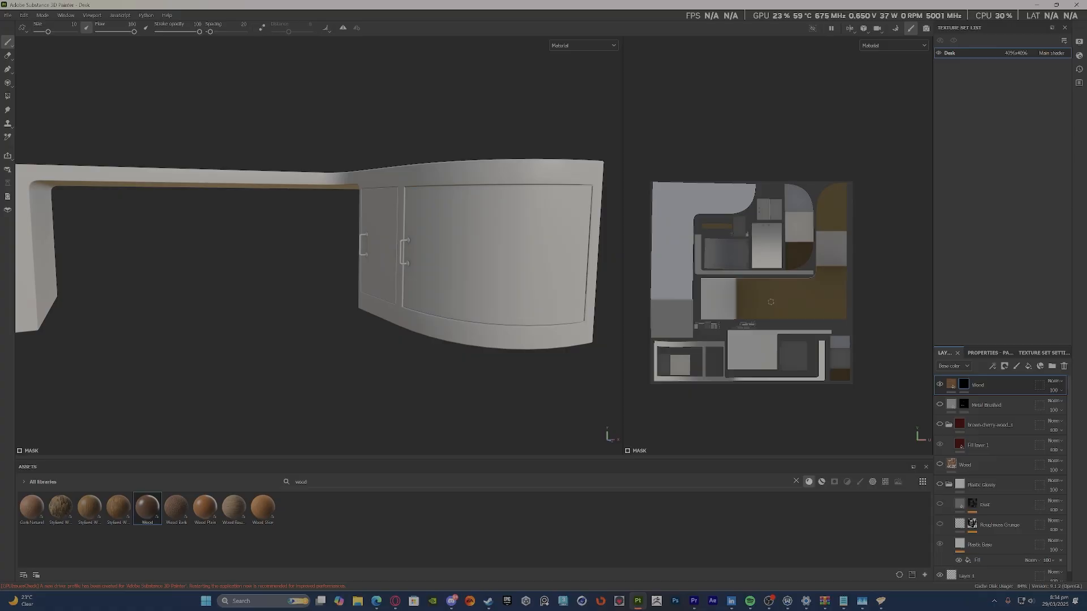
click(8, 96)
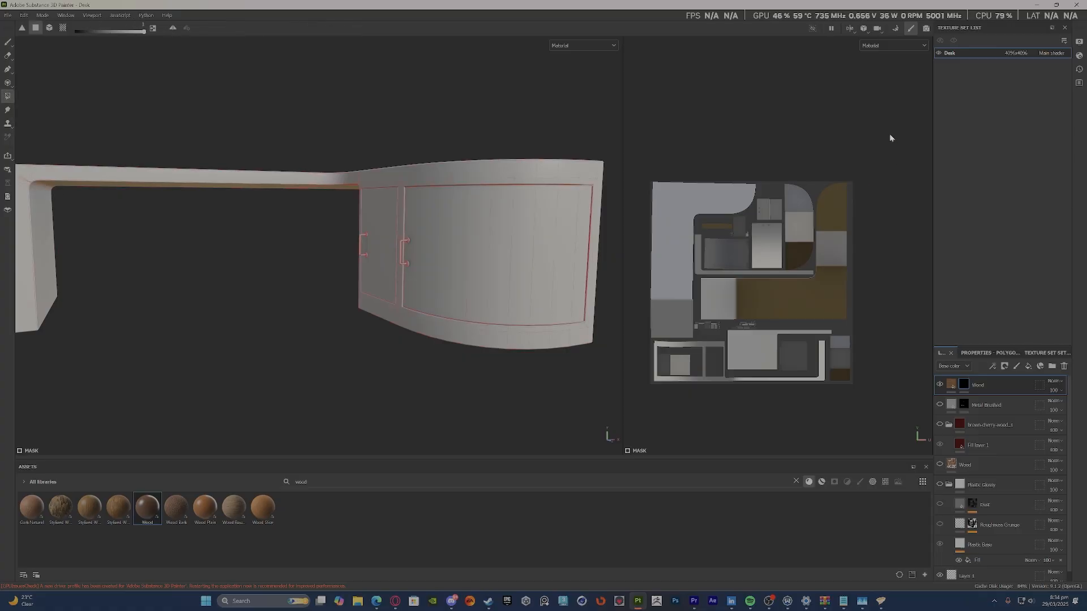
drag(868, 180, 591, 418)
Set the polygon fill to black and mask the door handles' small UV islands out of the Wood layer.
scroll(419, 243, up, 6)
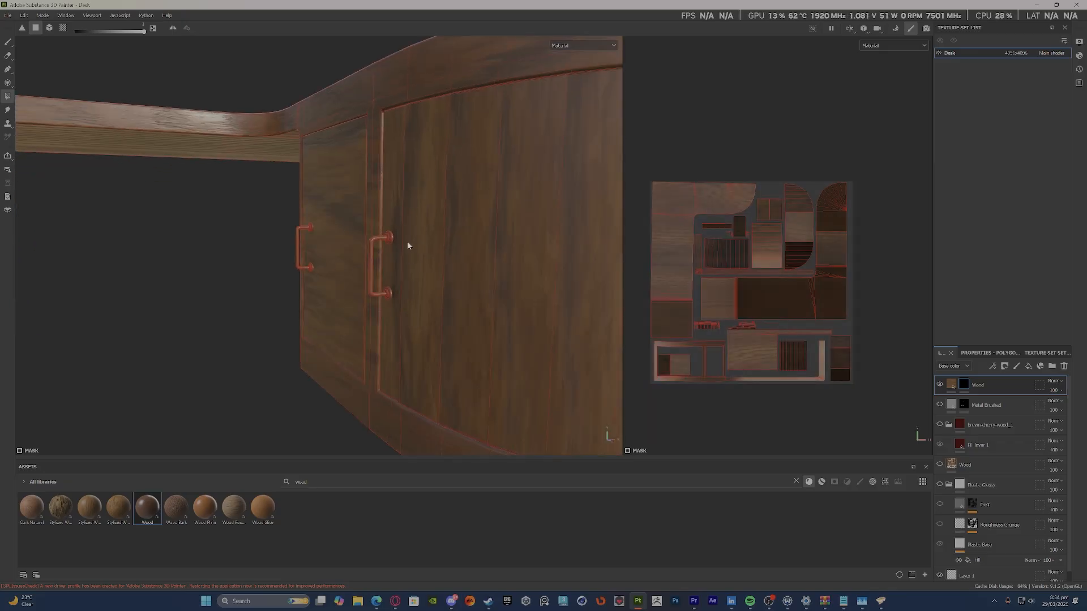
scroll(713, 319, up, 6)
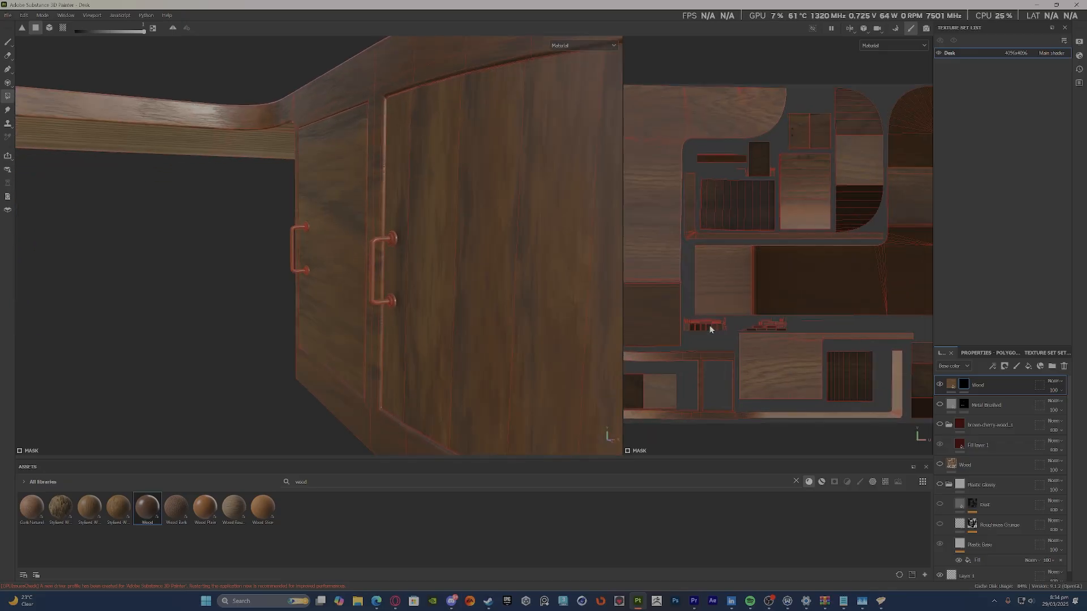
scroll(708, 325, up, 3)
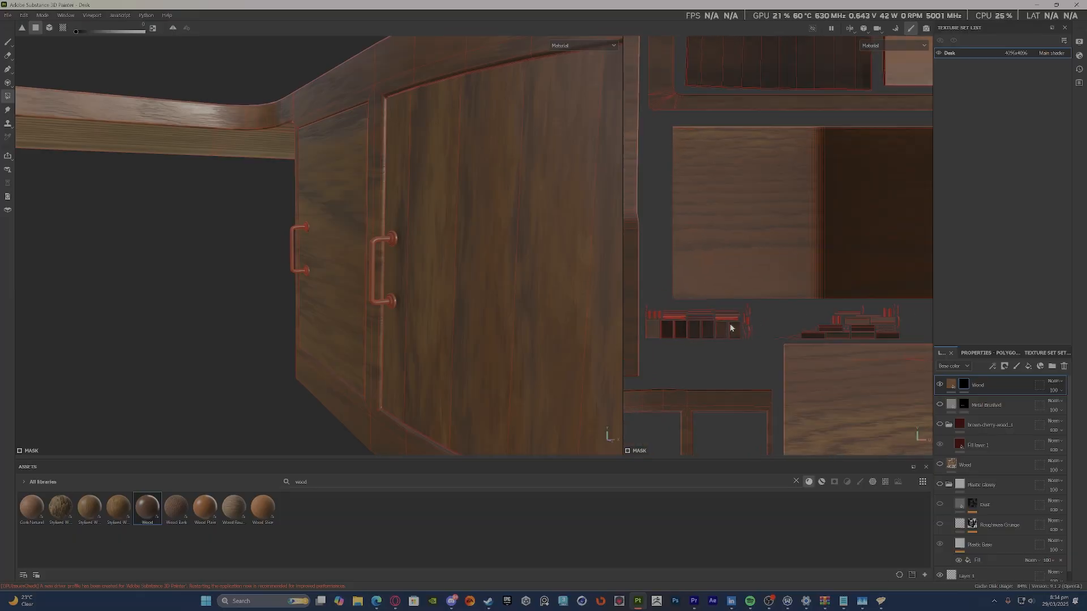
scroll(645, 321, down, 2)
scroll(855, 322, up, 3)
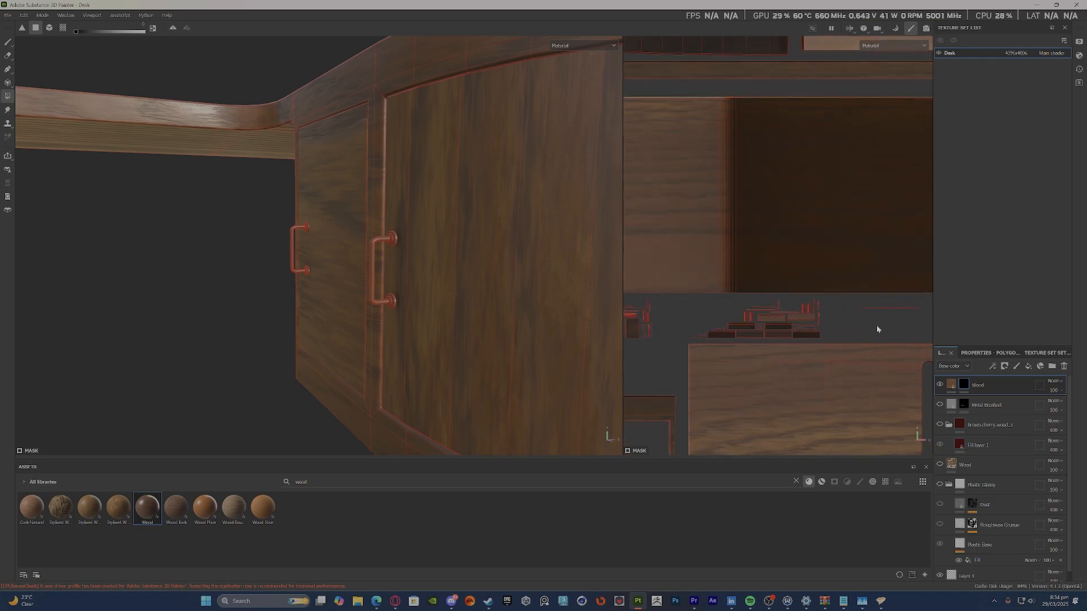
scroll(756, 333, down, 3)
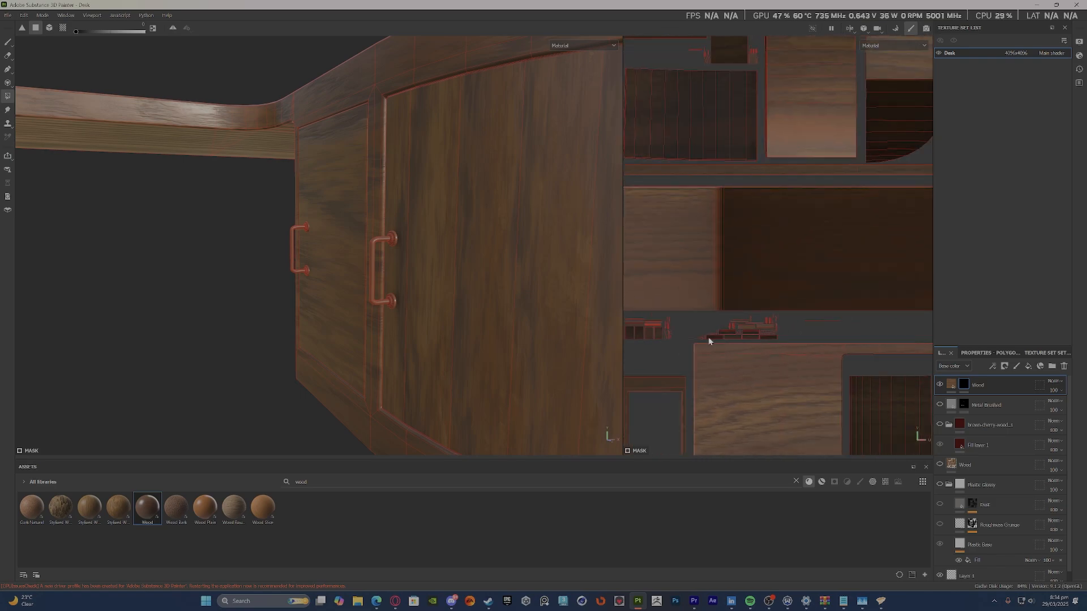
alt+drag(747, 338, 824, 313)
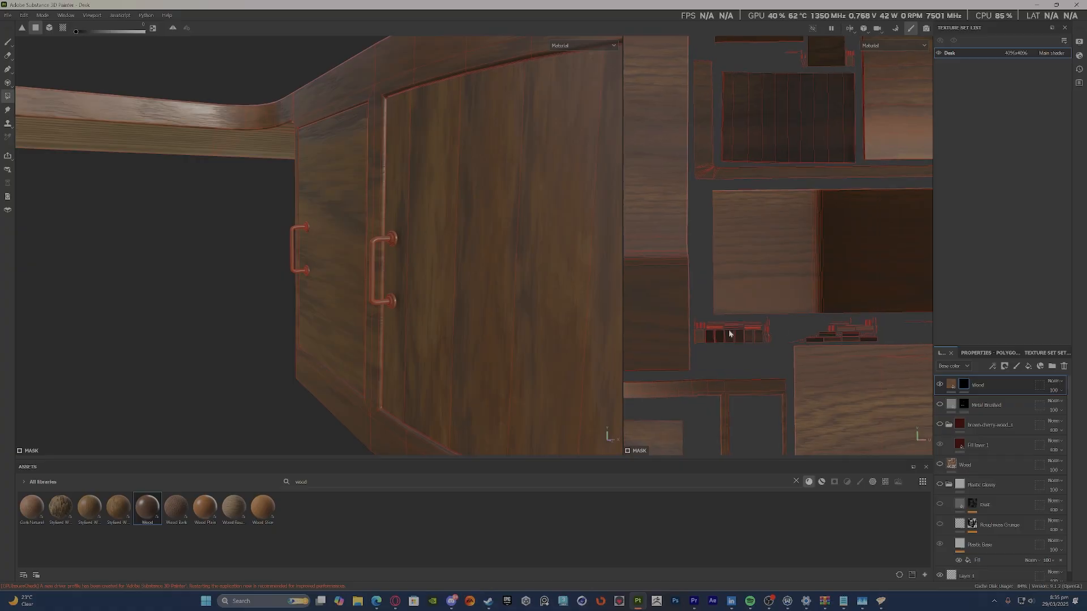
middle_drag(872, 321, 838, 320)
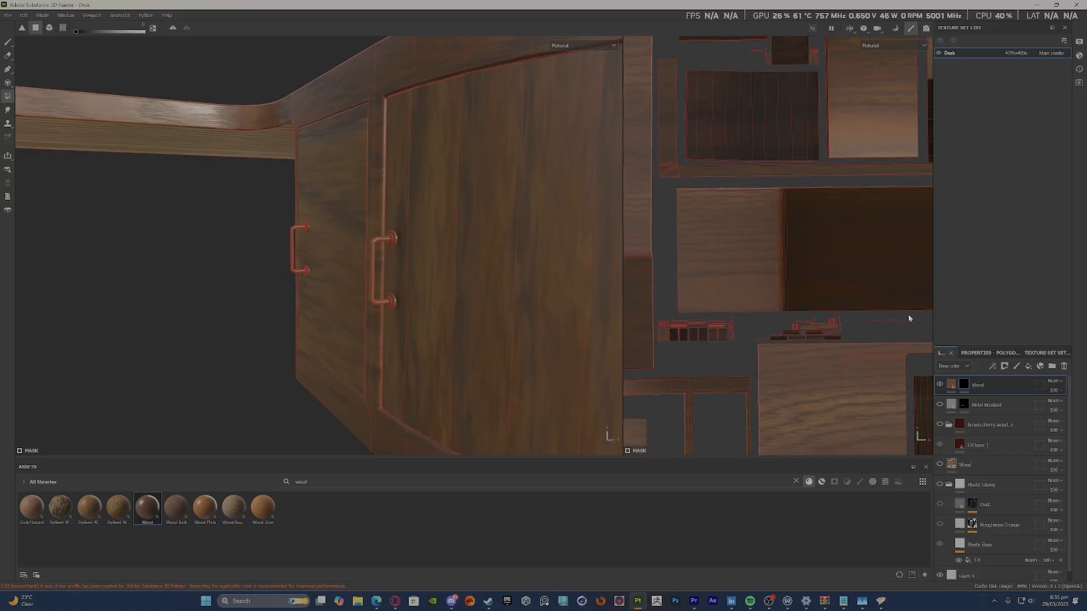
drag(855, 334, 657, 343)
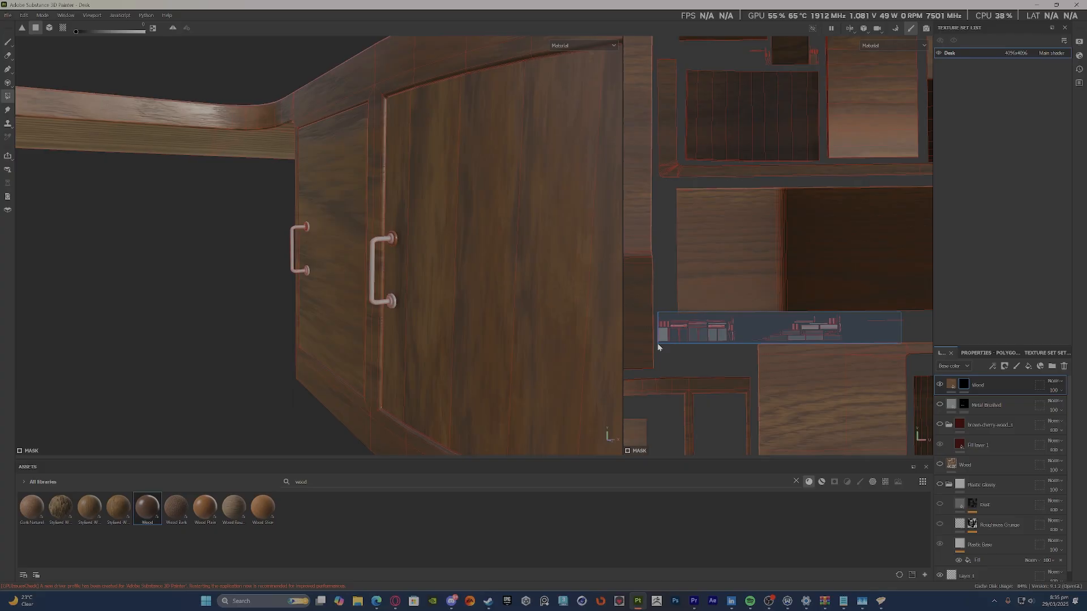
Inspect the handles up close and polygon-fill the leftover pieces of their UV islands with black in the Wood mask.
alt+drag(225, 219, 300, 275)
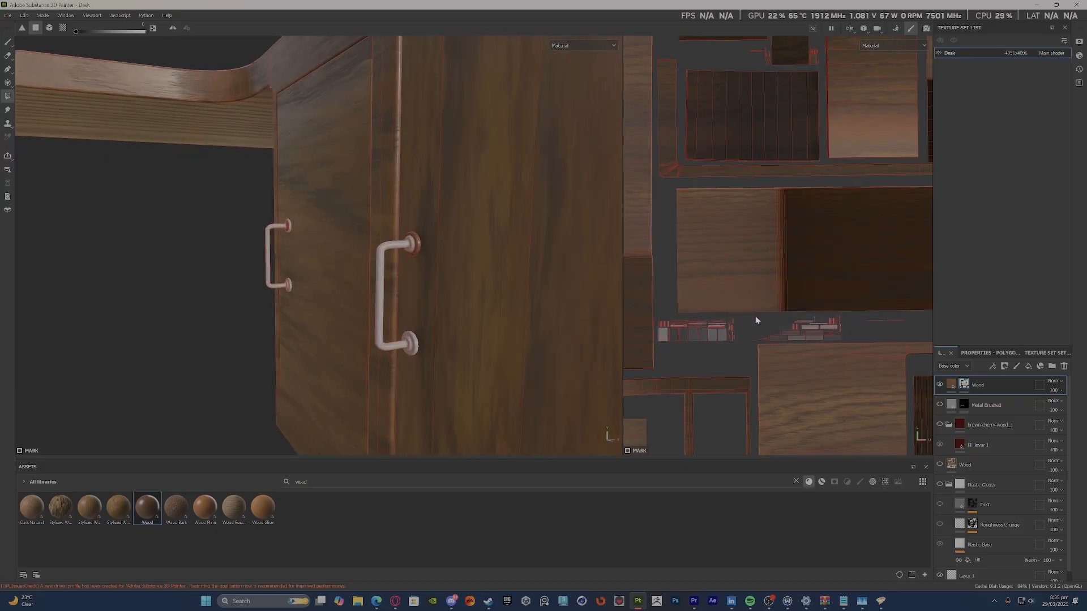
scroll(756, 317, up, 4)
drag(763, 332, 717, 338)
scroll(780, 315, down, 4)
alt+middle_drag(689, 312, 778, 316)
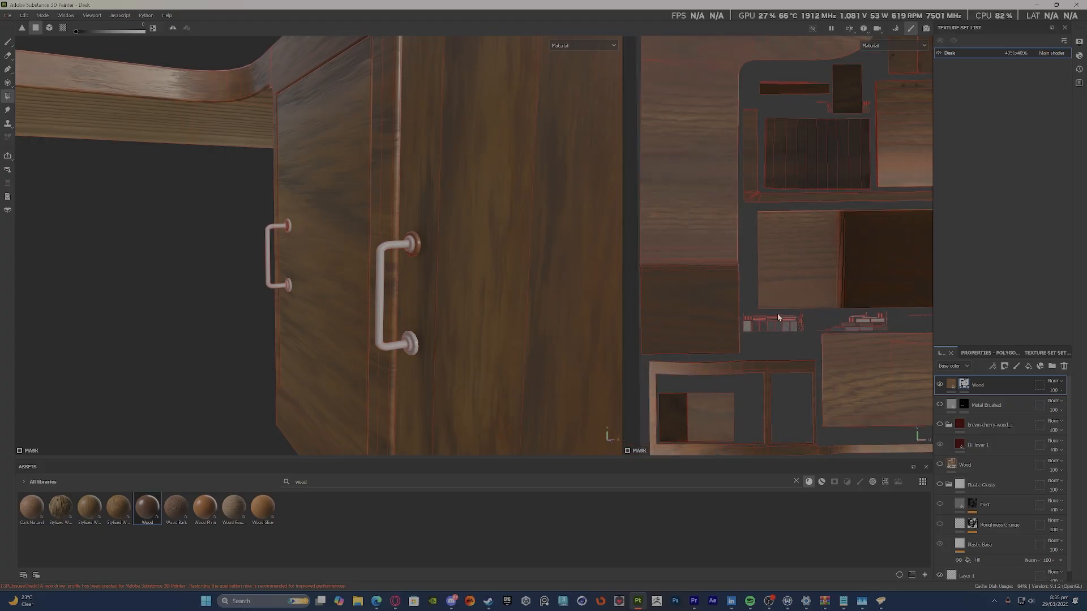
Polygon-fill the remaining pieces of the two small handle UV island clusters with black in the Wood mask.
scroll(746, 321, up, 6)
scroll(642, 308, up, 5)
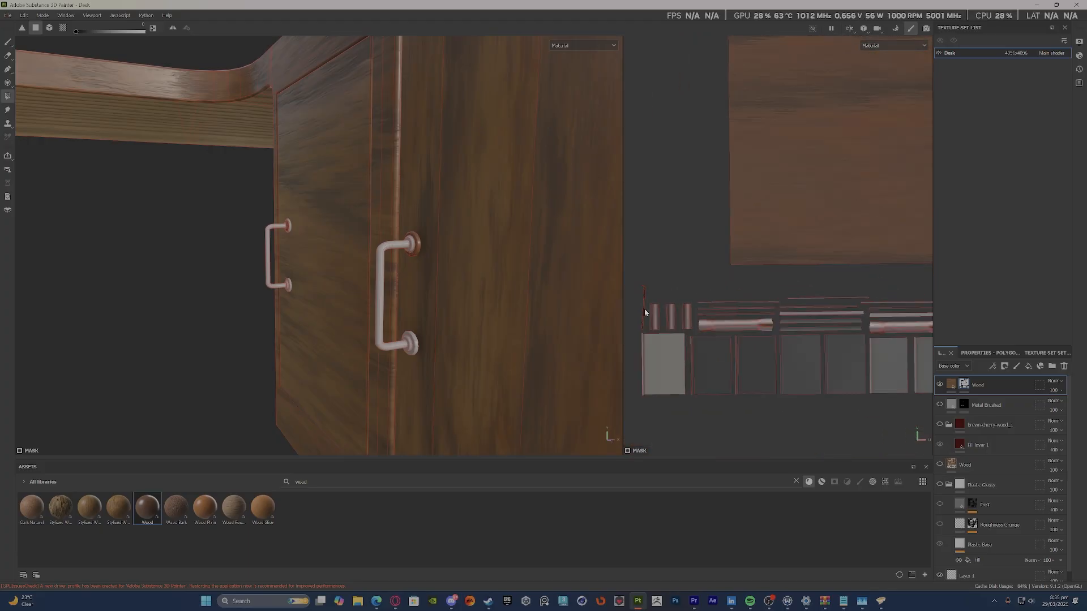
drag(621, 338, 643, 373)
scroll(680, 325, down, 4)
scroll(680, 326, up, 5)
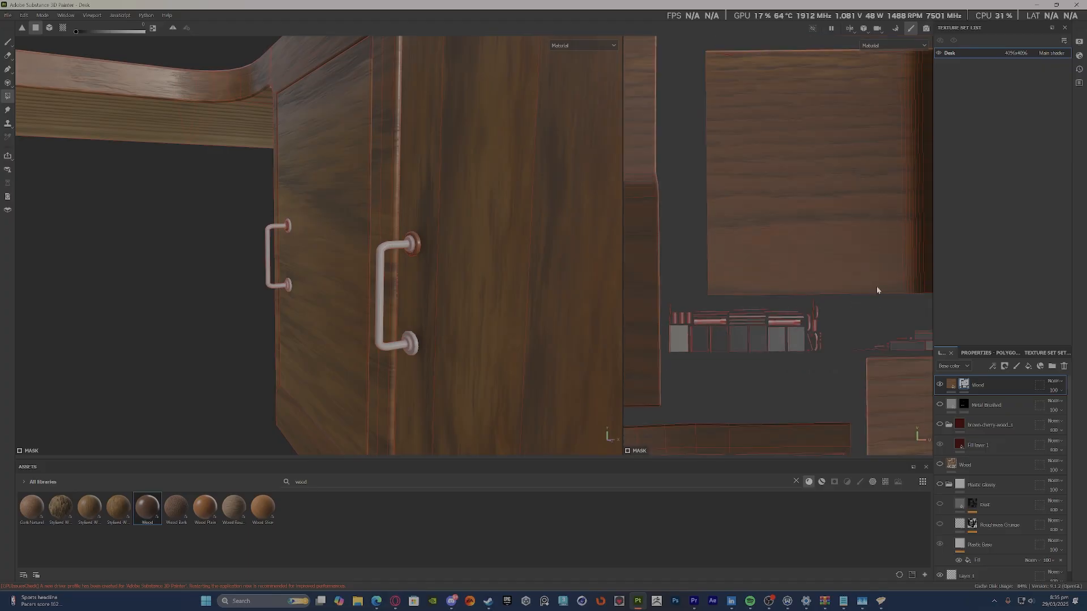
drag(815, 317, 695, 347)
scroll(452, 249, up, 2)
scroll(451, 249, up, 2)
scroll(806, 296, down, 4)
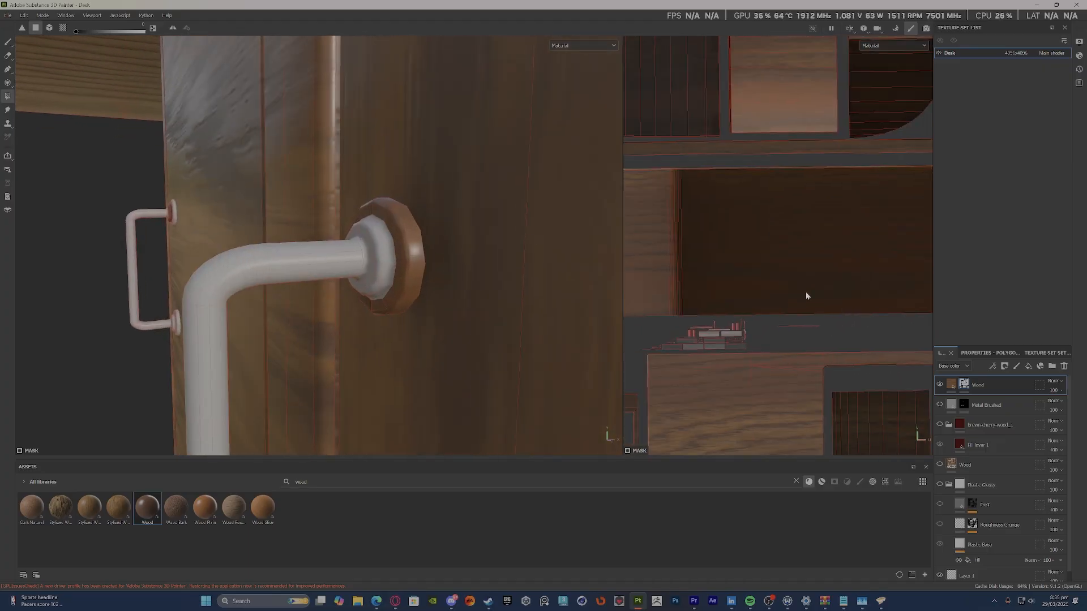
scroll(696, 293, up, 1)
scroll(753, 233, up, 5)
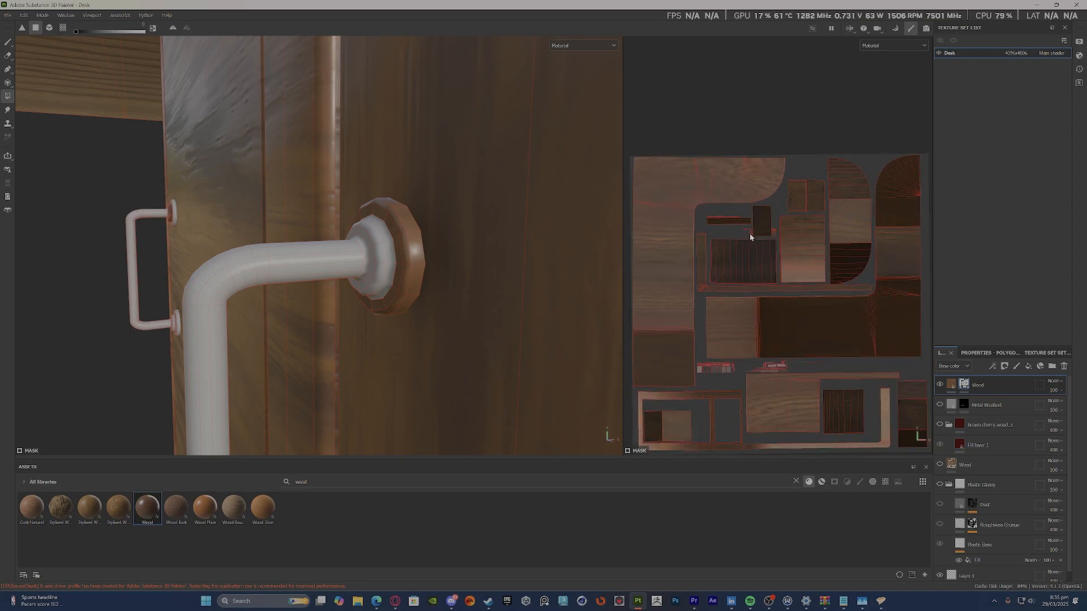
Mask the handle mounting bases out of the Wood layer by filling their tiny UV islands beside the dark narrow panel with black.
drag(764, 233, 649, 321)
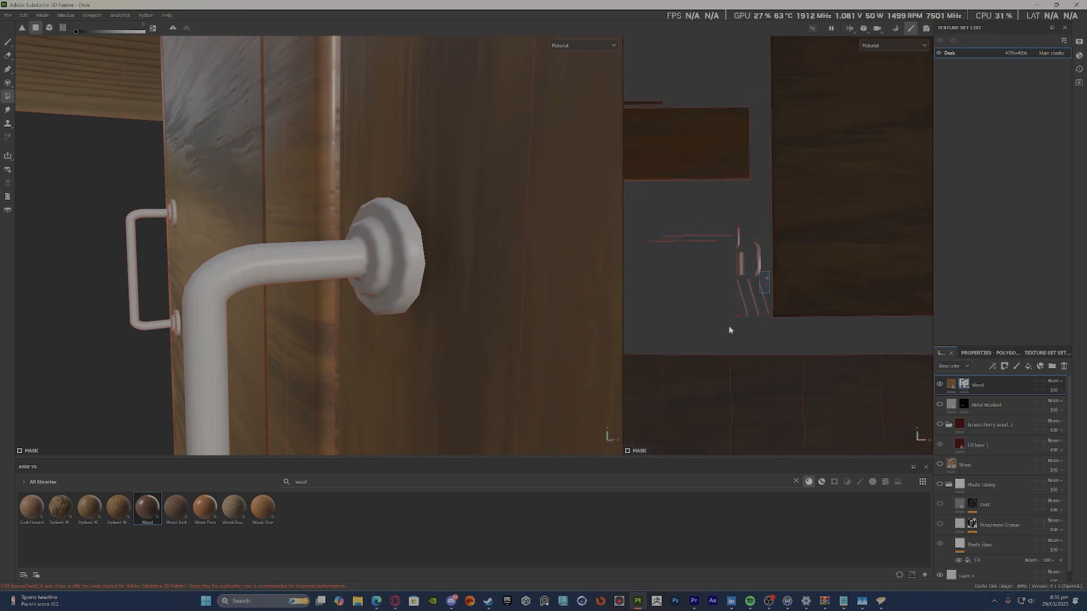
scroll(668, 303, down, 1)
scroll(629, 293, down, 3)
alt+middle_drag(818, 284, 738, 286)
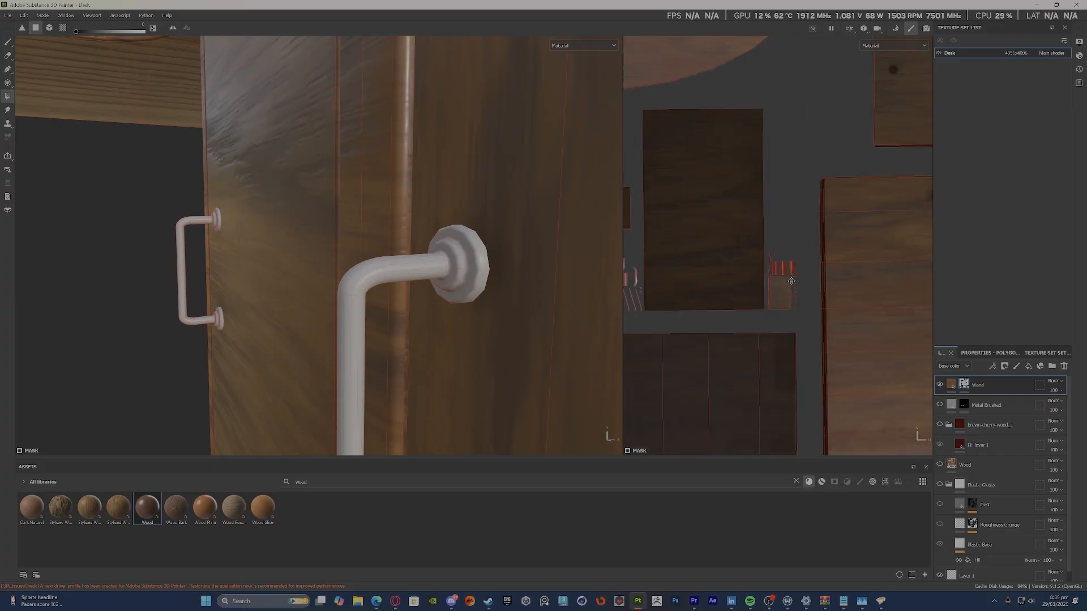
scroll(815, 281, up, 2)
drag(810, 223, 742, 338)
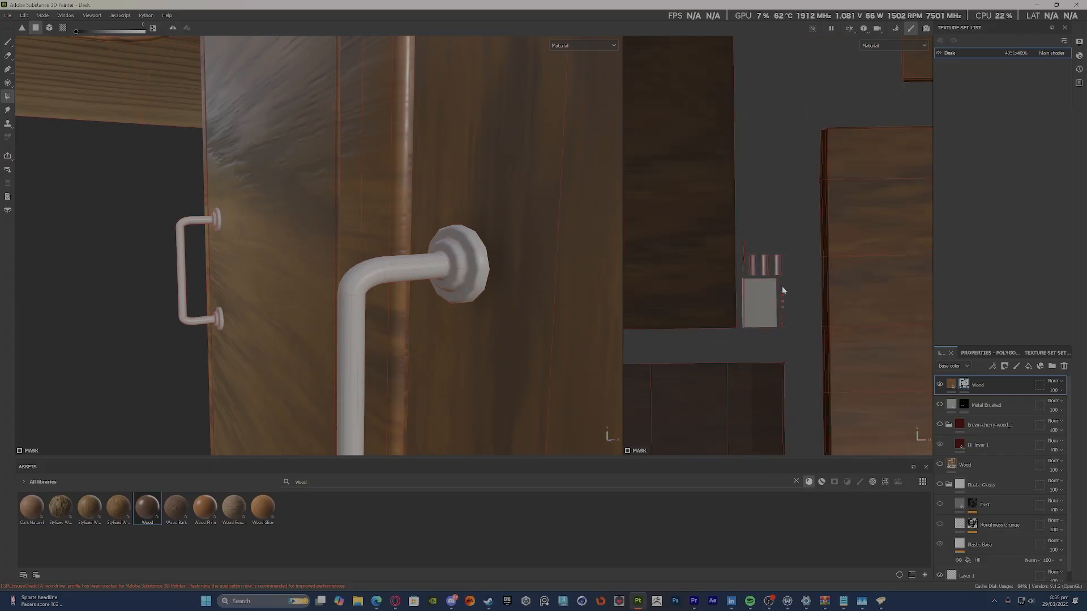
scroll(782, 287, down, 3)
scroll(783, 289, down, 2)
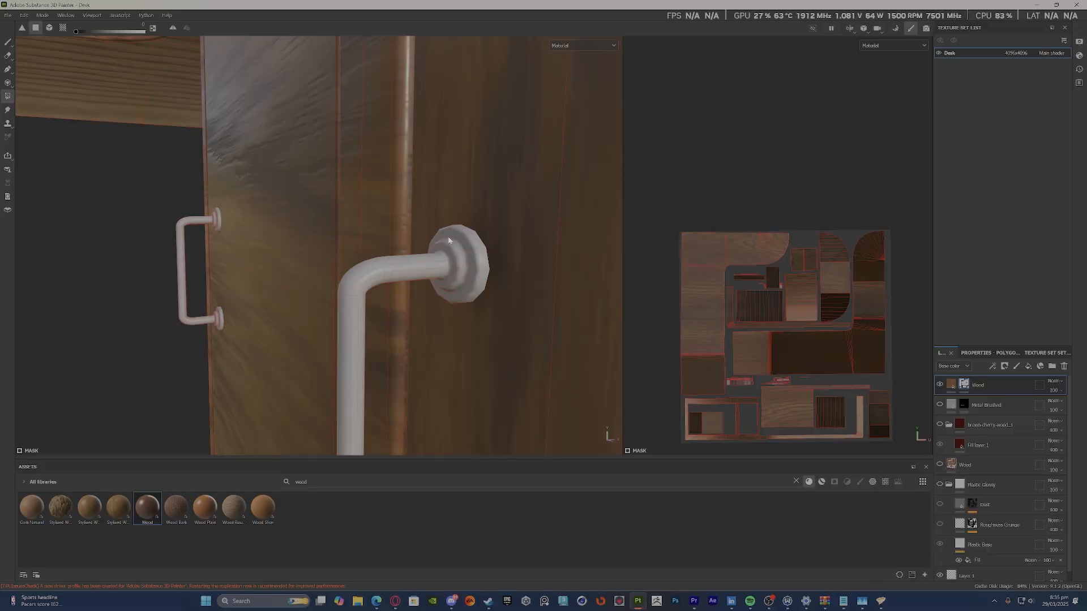
Check the masked handles on the cabinet doors and set the Wood layer's fill projection to Tri-planar projection.
scroll(800, 304, down, 2)
scroll(792, 368, up, 2)
scroll(727, 275, up, 2)
scroll(415, 270, down, 1)
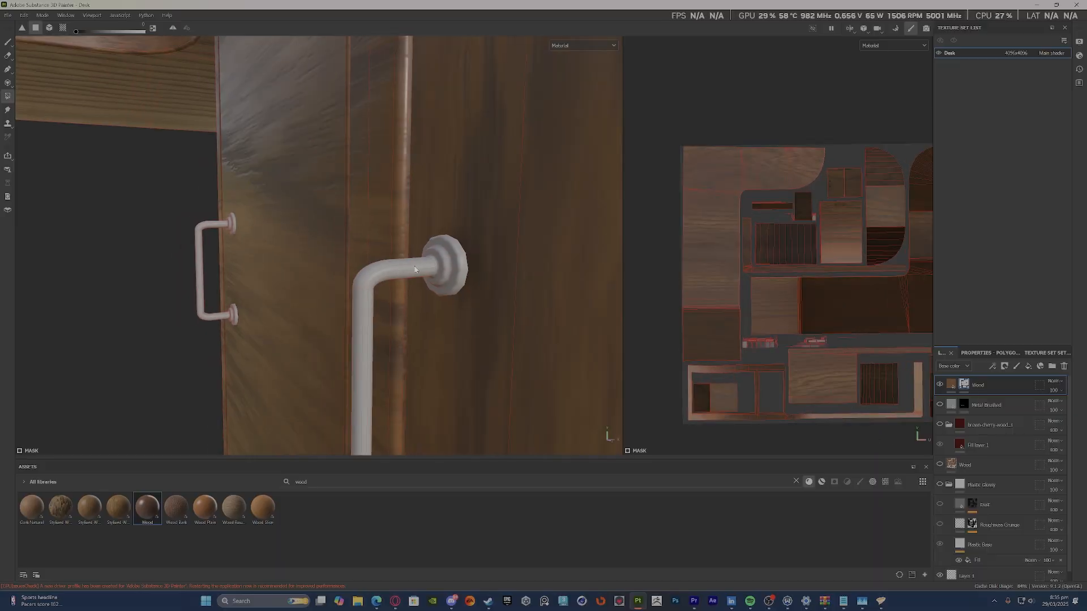
scroll(511, 251, down, 8)
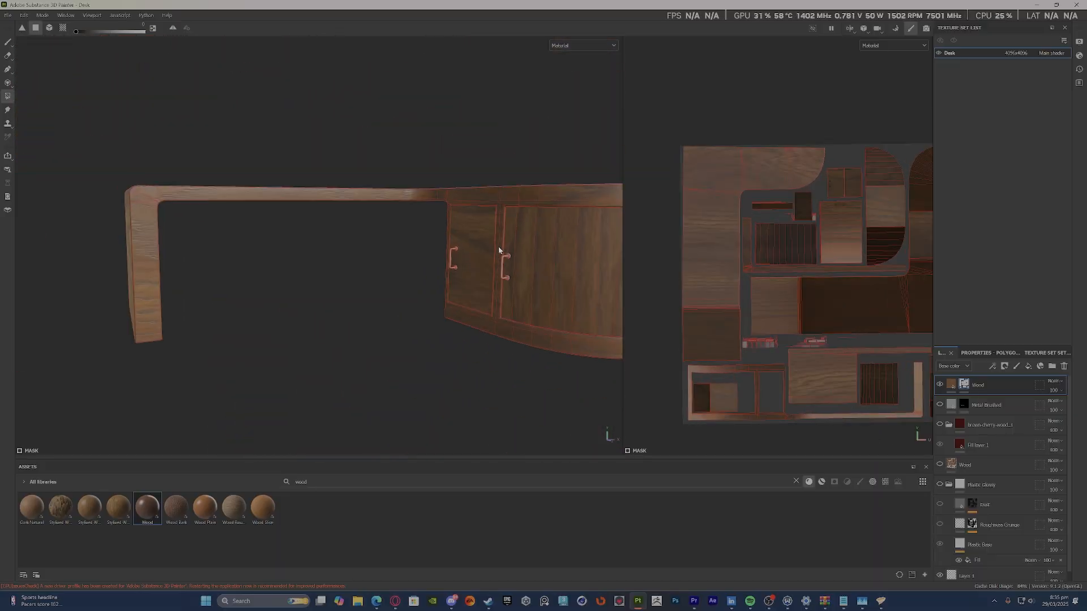
scroll(498, 246, up, 3)
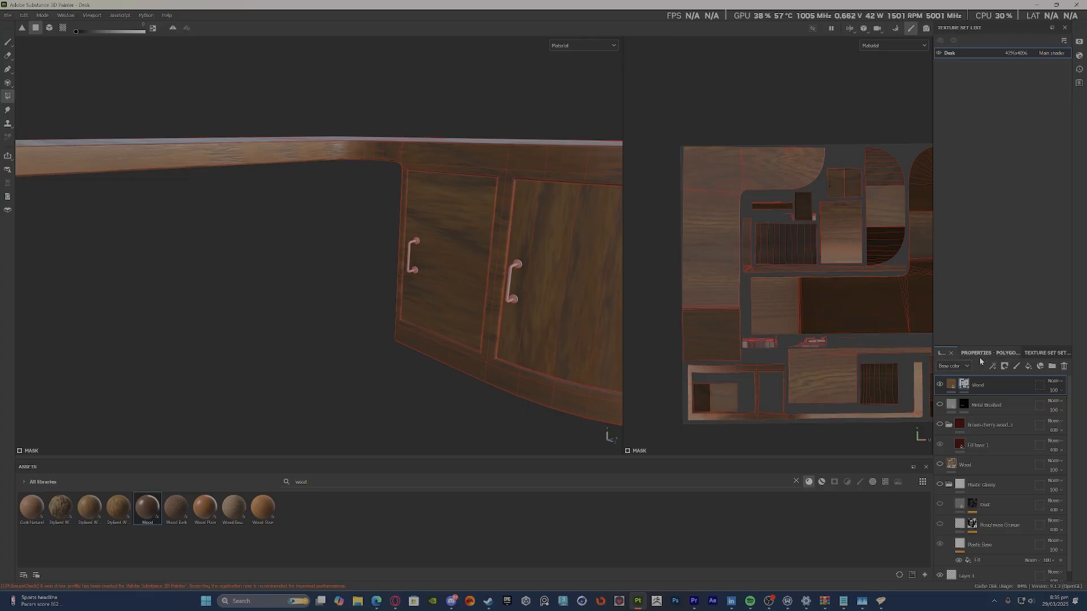
click(955, 386)
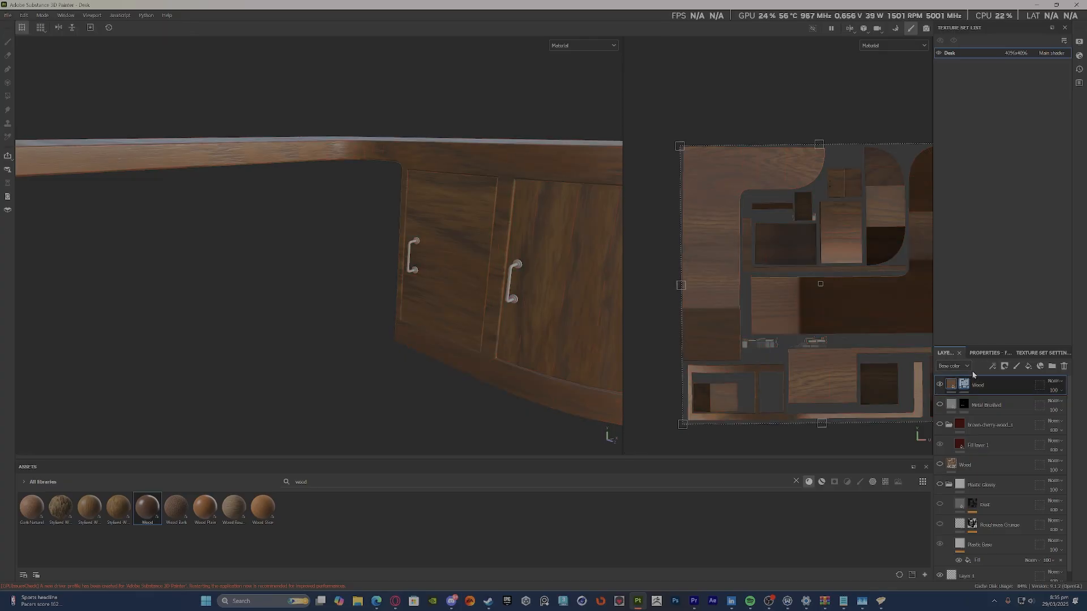
click(990, 355)
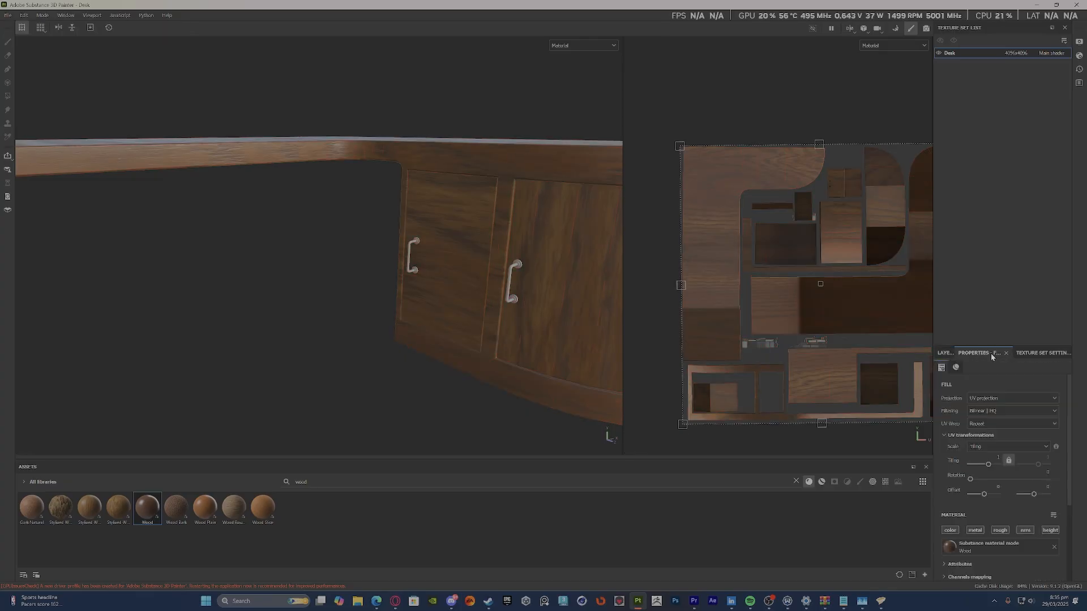
click(1007, 399)
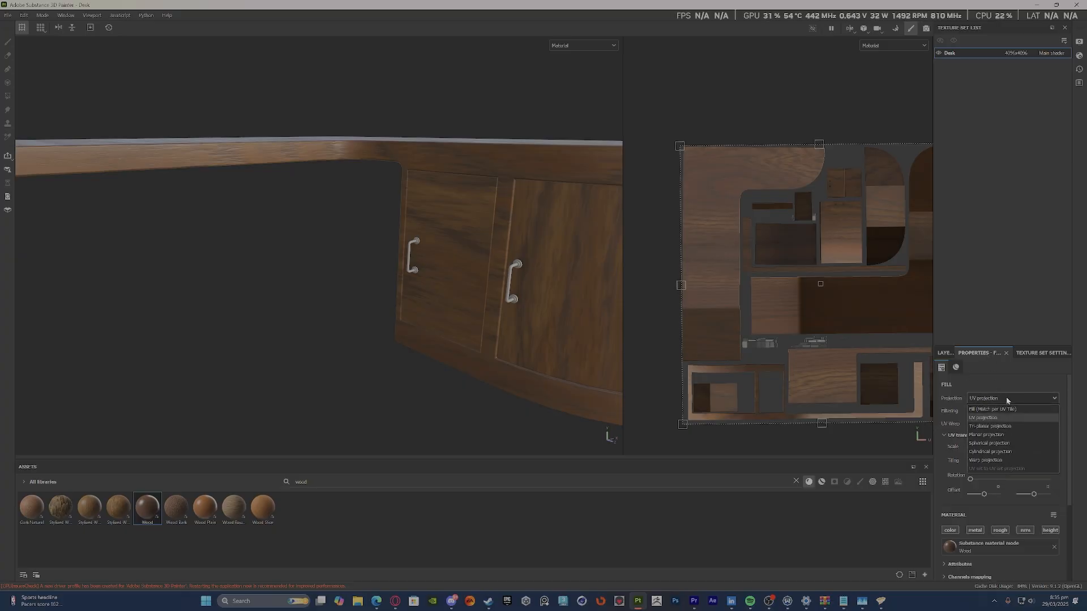
click(994, 428)
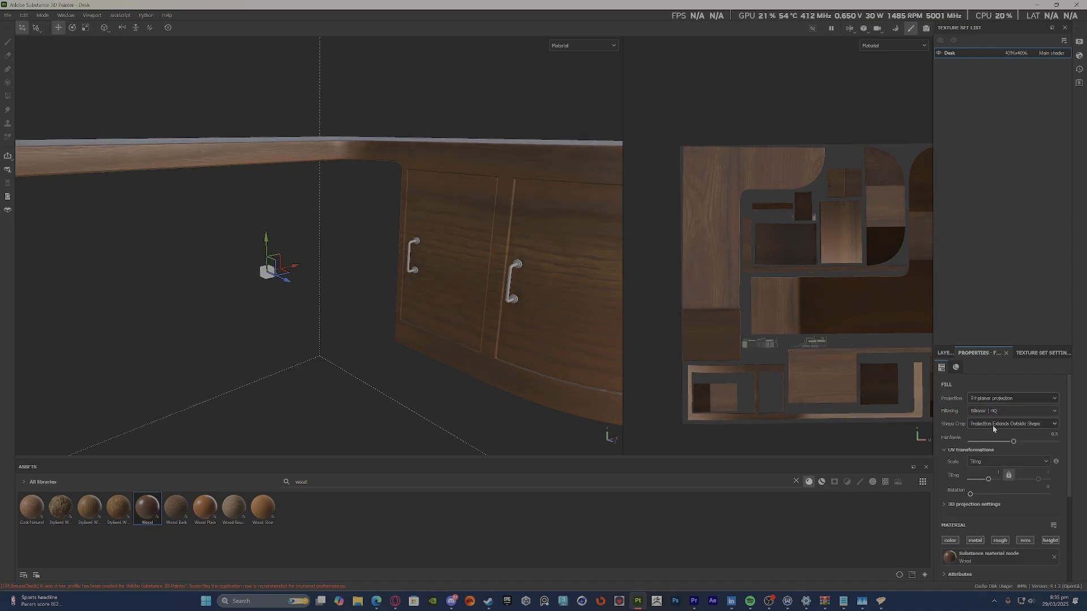
Try a lower tiling on the Wood fill, and raise it to about 5 for a finer grain on the cabinet.
alt+drag(473, 389, 676, 352)
scroll(648, 267, up, 2)
scroll(577, 267, up, 5)
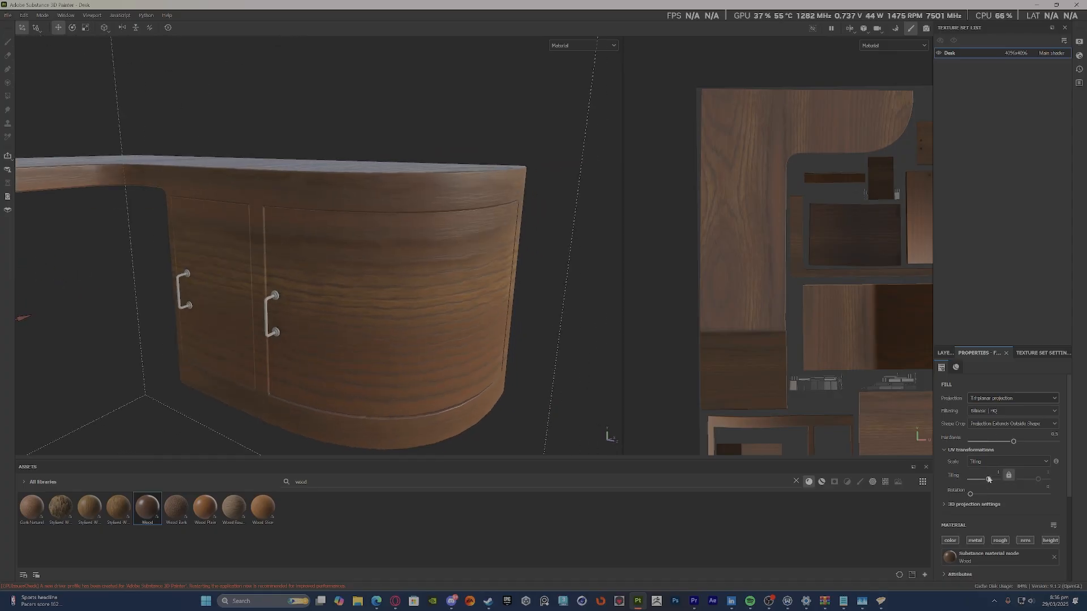
drag(989, 480, 987, 480)
scroll(1026, 471, down, 3)
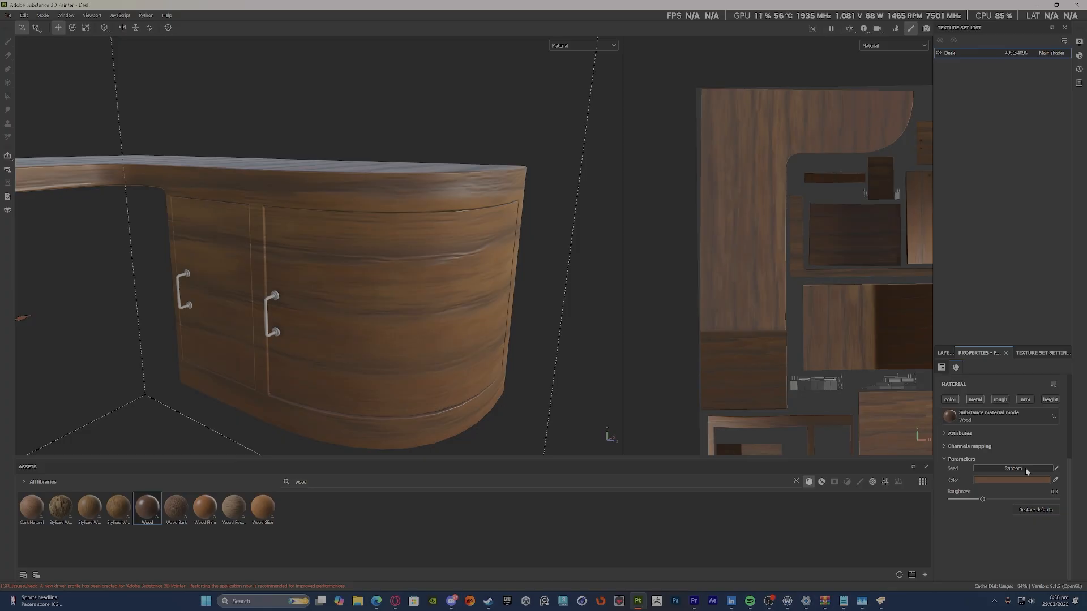
scroll(1003, 494, up, 3)
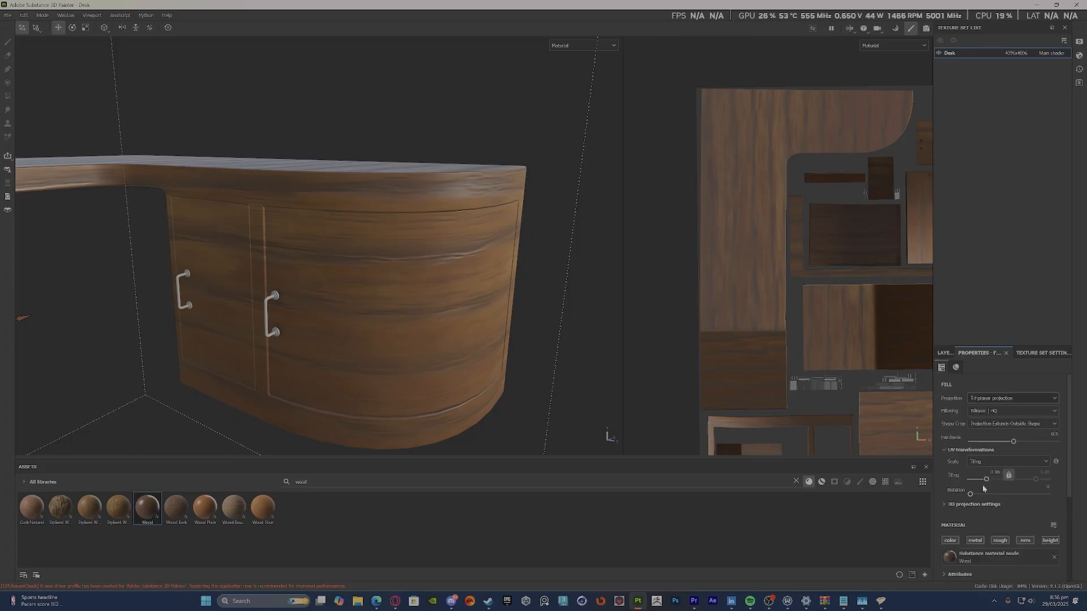
drag(988, 482, 992, 482)
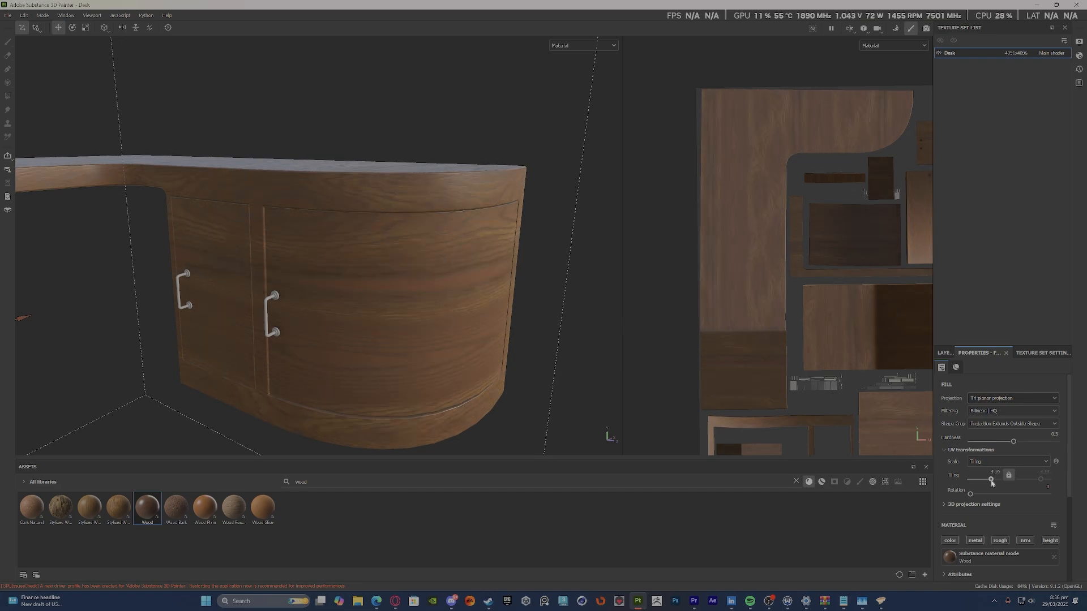
Examine the tri-planar wood grain on the desk's leg, cabinet doors and curved front from several angles.
scroll(520, 388, down, 5)
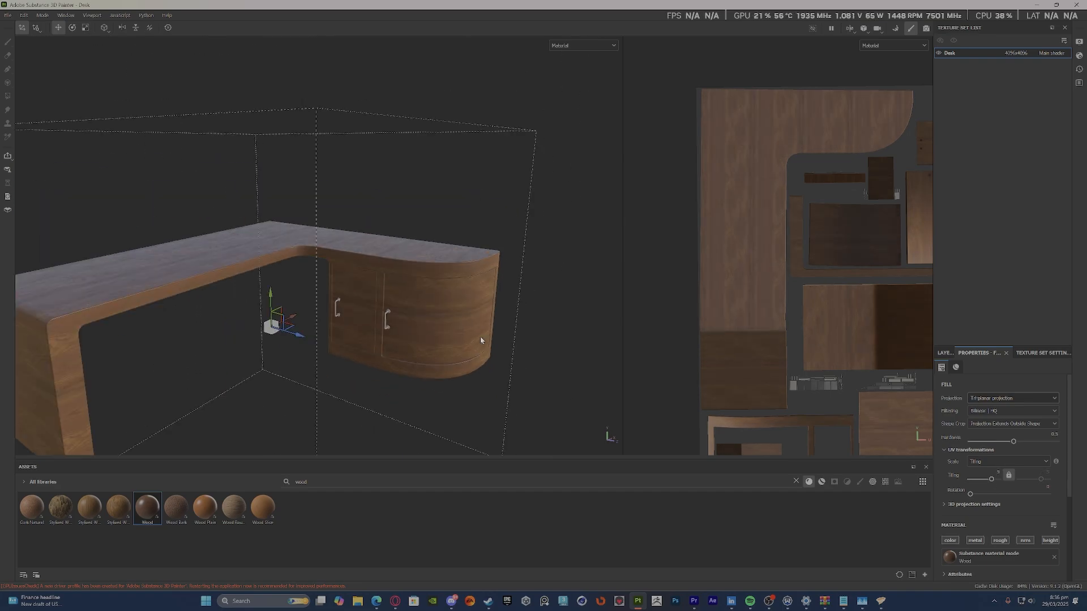
alt+drag(481, 337, 351, 265)
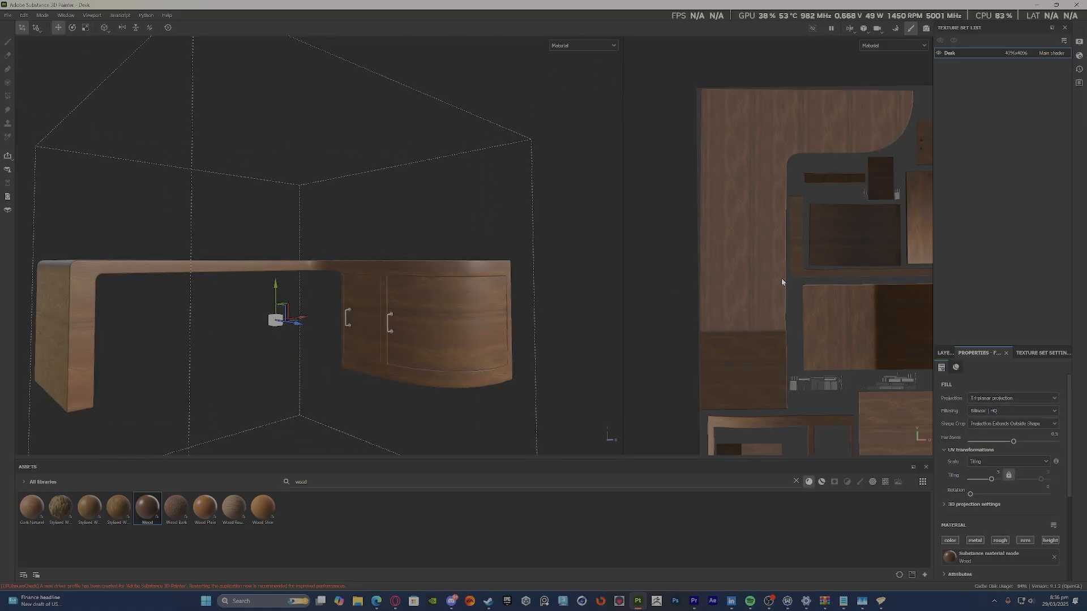
alt+drag(432, 251, 498, 310)
scroll(808, 257, down, 3)
alt+drag(436, 257, 414, 311)
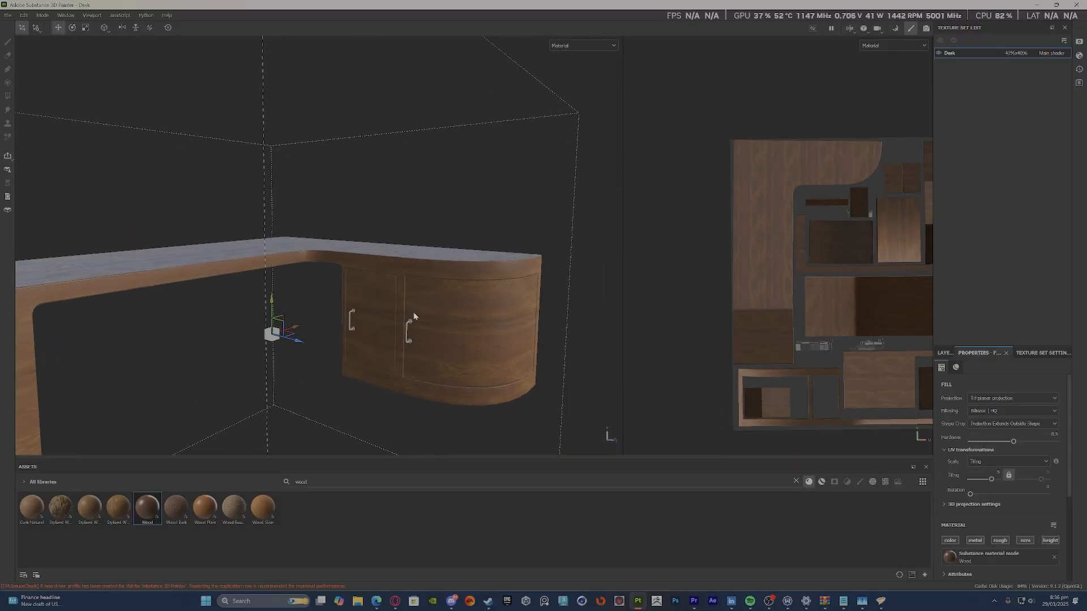
scroll(357, 276, up, 3)
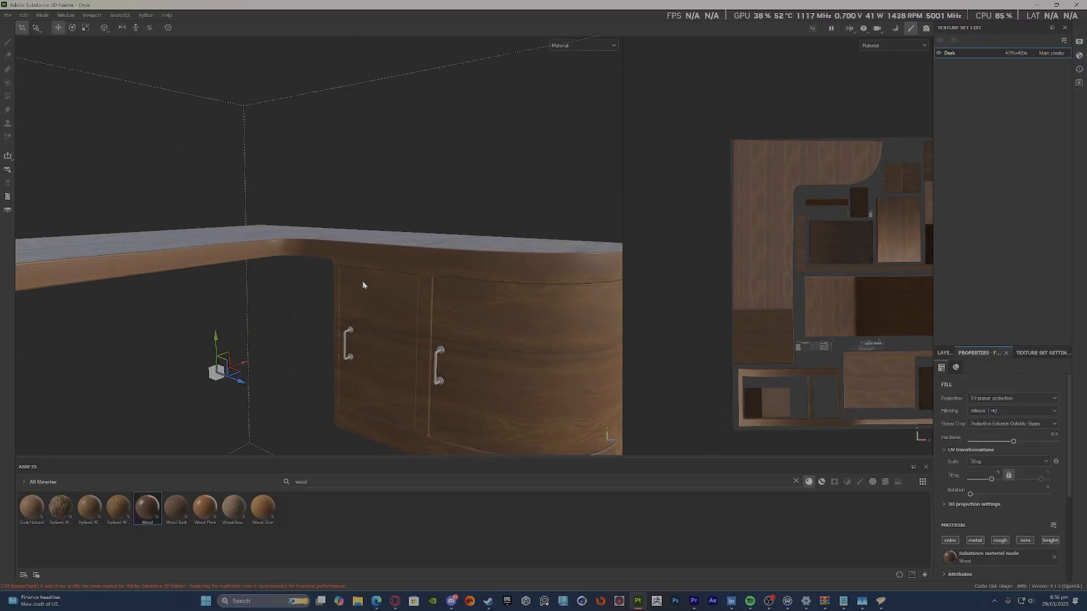
scroll(347, 286, down, 5)
alt+drag(387, 303, 464, 269)
alt+drag(464, 317, 298, 327)
scroll(460, 296, up, 5)
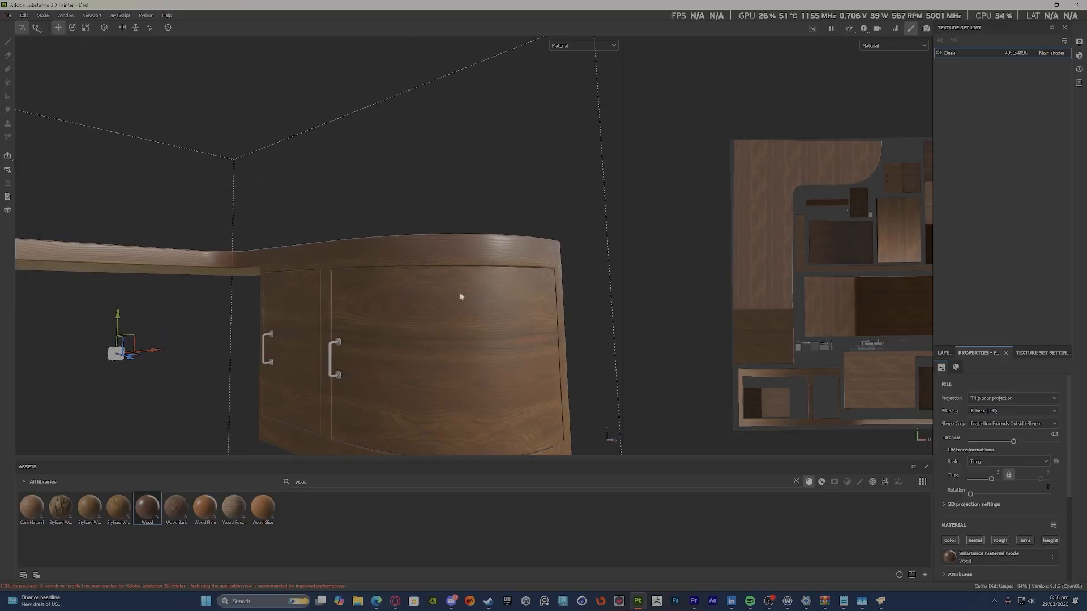
alt+drag(364, 301, 418, 336)
scroll(418, 338, down, 3)
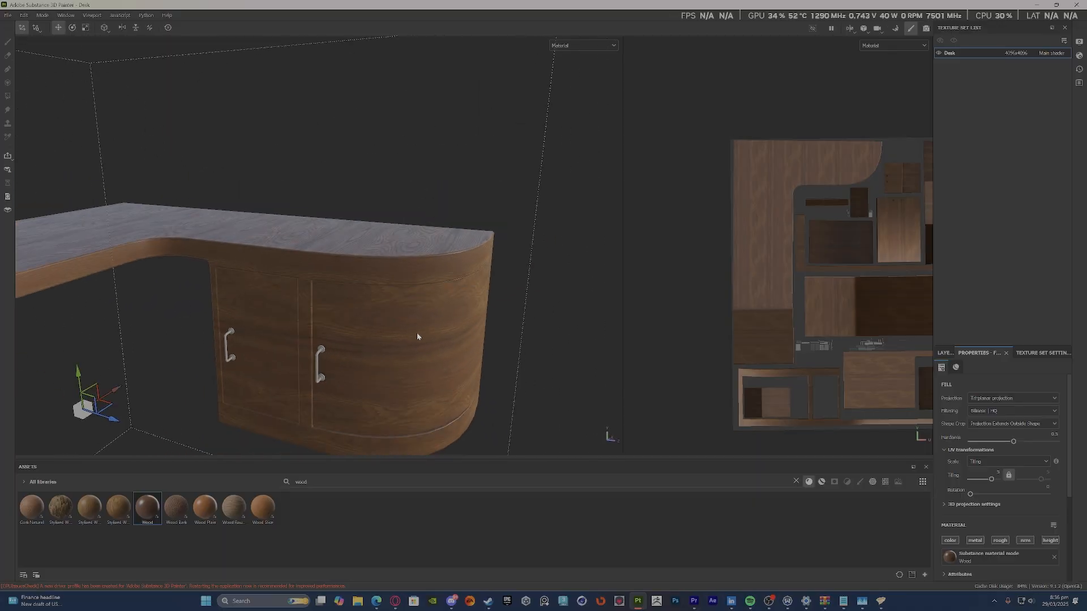
alt+drag(359, 310, 328, 310)
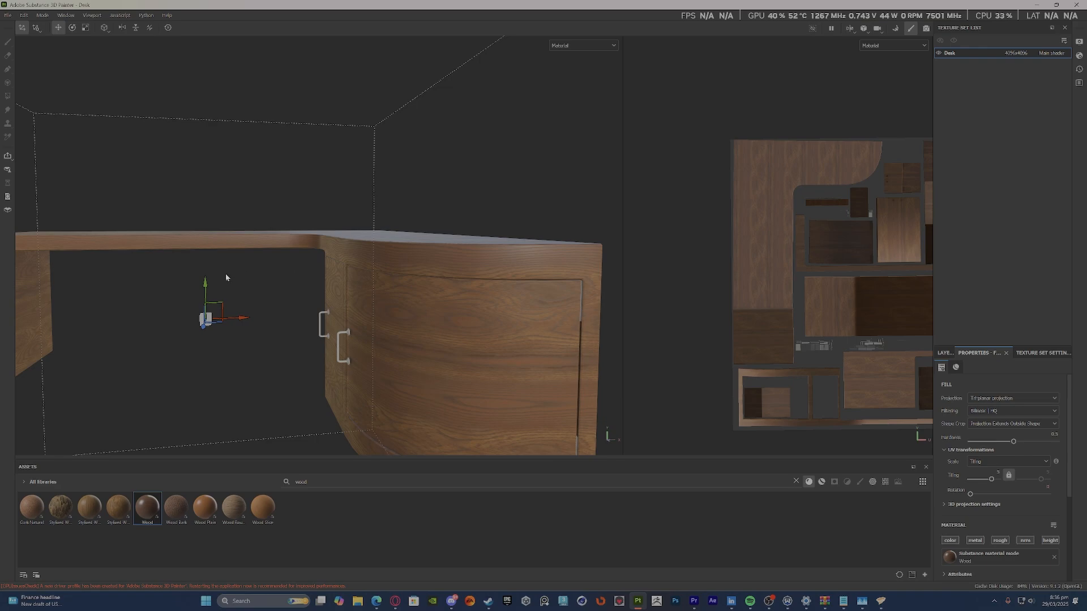
Inspect how the wood grain runs across the L-shaped desktop and its front edge.
alt+drag(600, 300, 364, 362)
alt+middle_drag(345, 274, 521, 270)
alt+right_drag(520, 270, 355, 285)
alt+drag(355, 284, 297, 345)
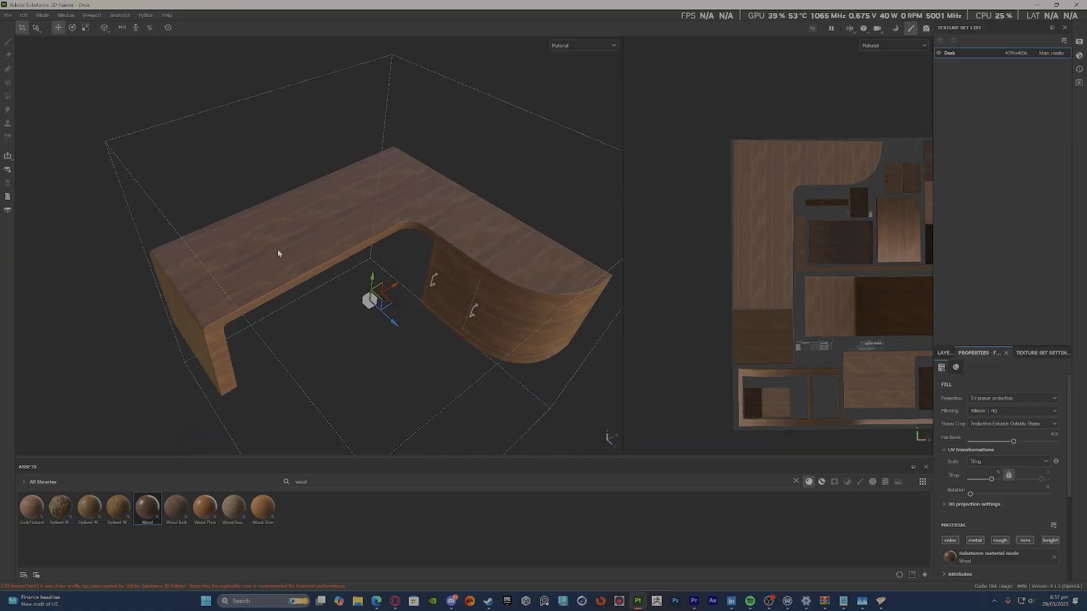
scroll(278, 254, up, 4)
scroll(278, 254, up, 2)
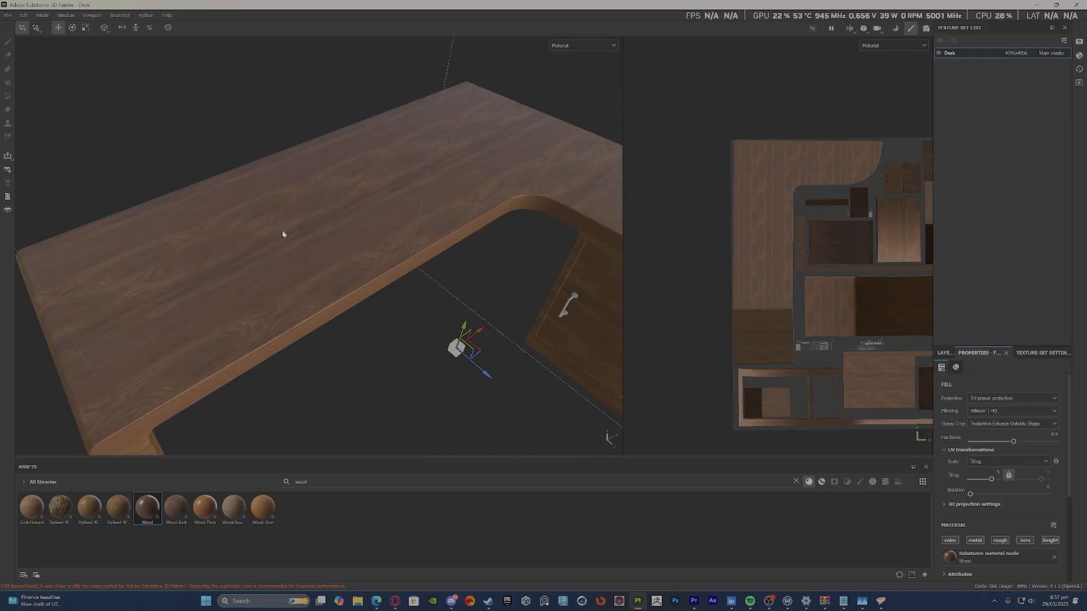
alt+drag(301, 258, 524, 241)
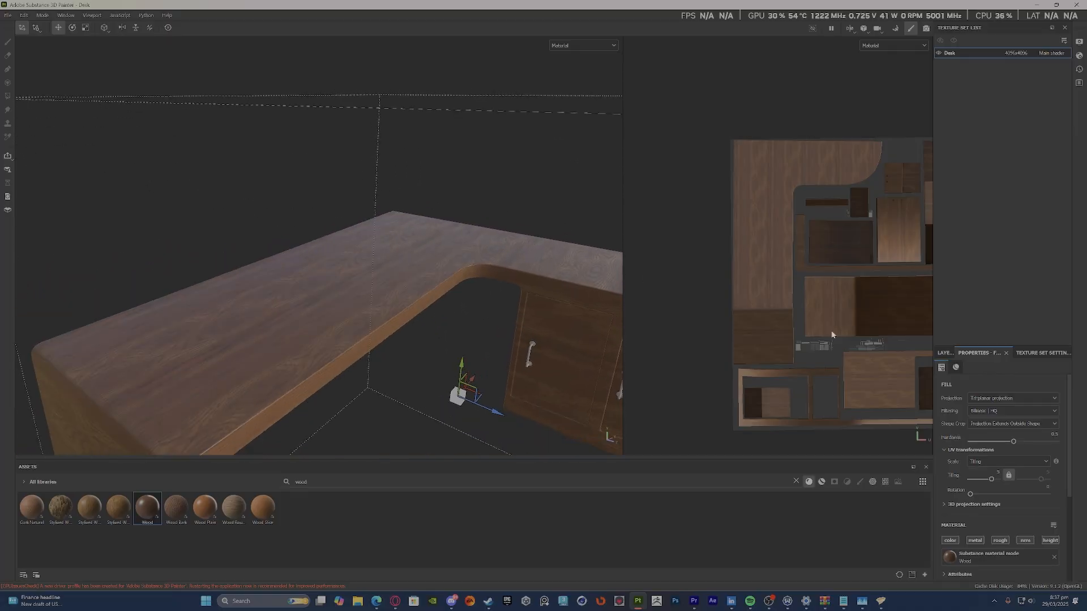
Try the Physical size scale mode on the Wood fill and undo it.
click(1003, 462)
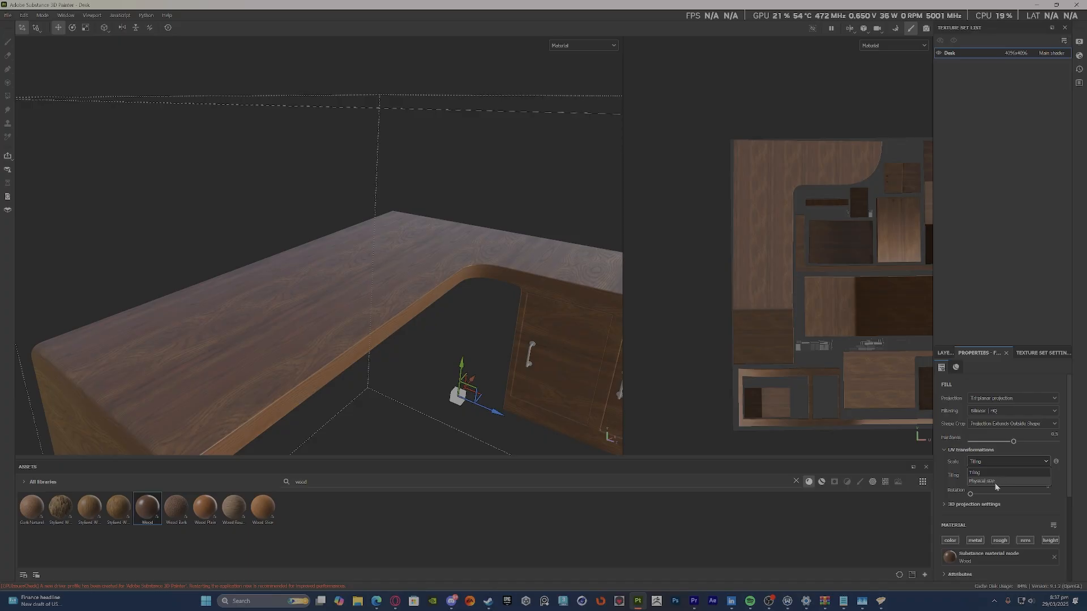
click(994, 481)
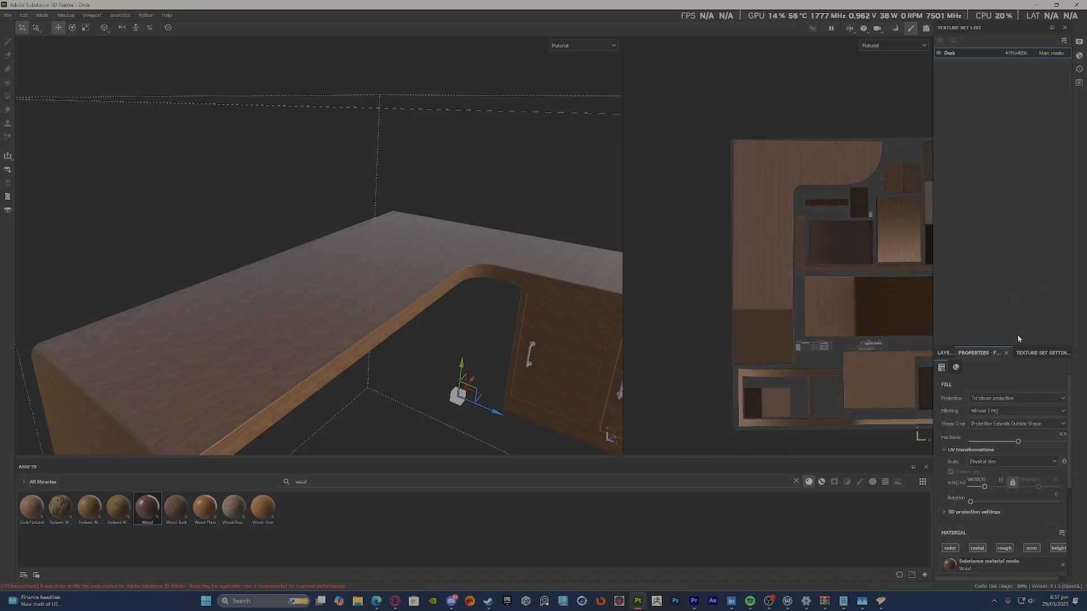
key(ctrl+z)
Set the Wood fill's projection back to UV projection and inspect the grain along the desktop and its edge.
click(1009, 399)
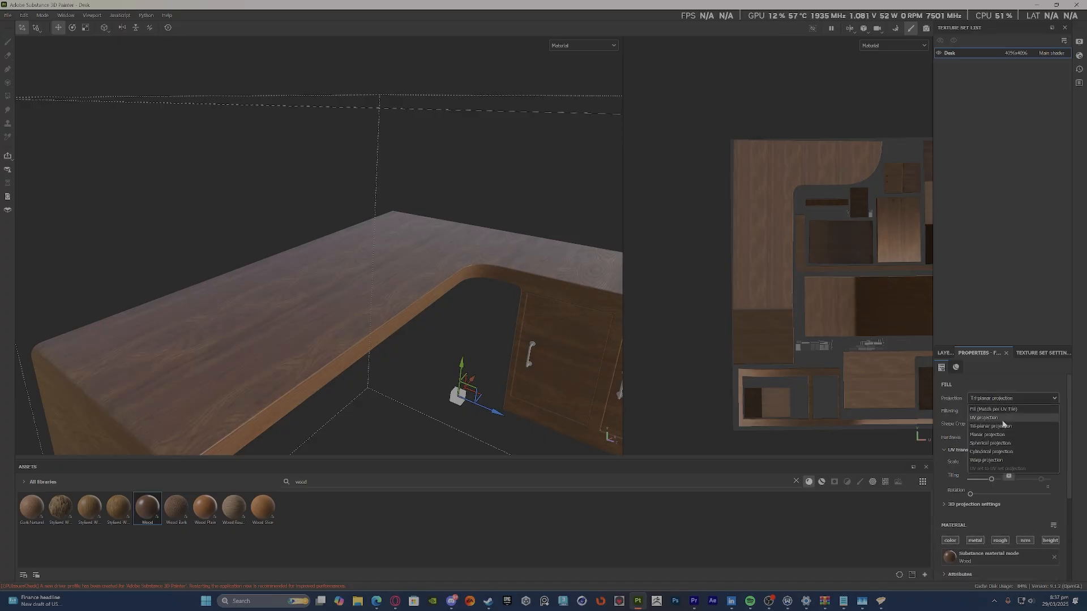
click(996, 418)
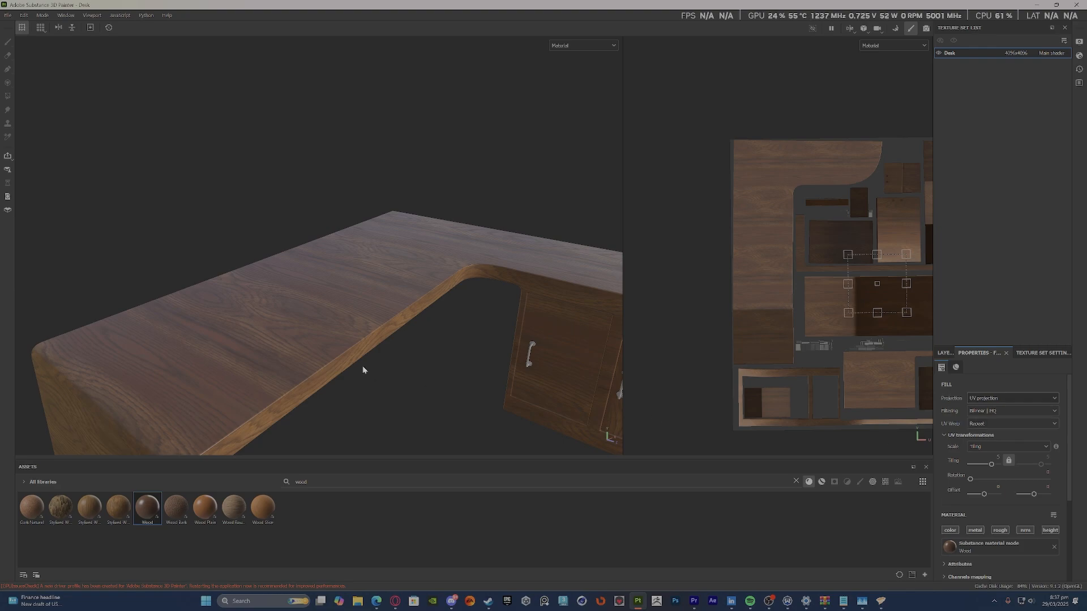
alt+drag(363, 366, 399, 314)
alt+drag(376, 292, 396, 393)
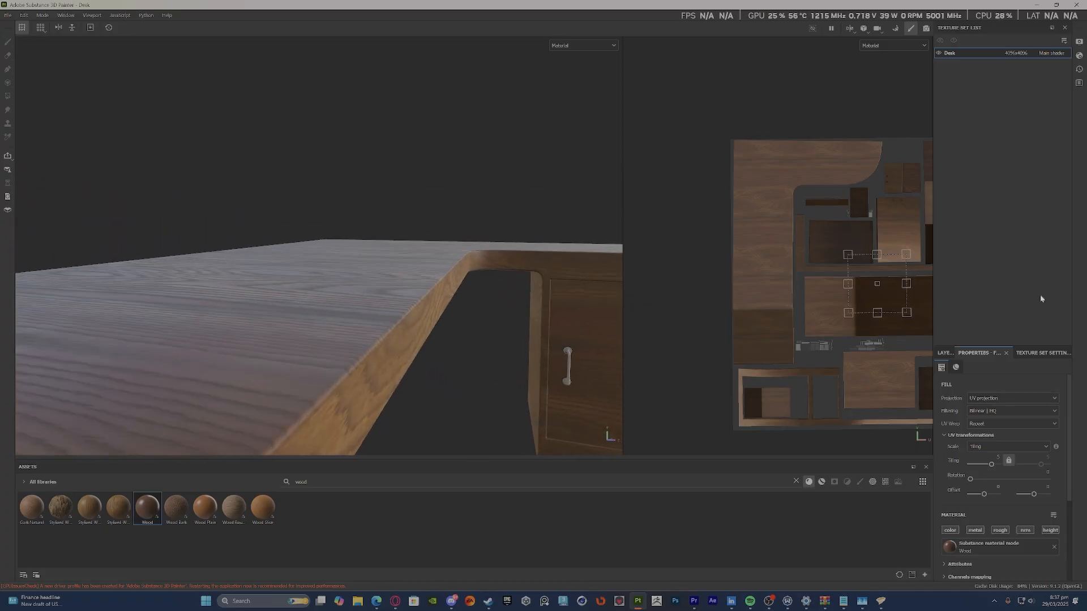
alt+drag(420, 346, 267, 312)
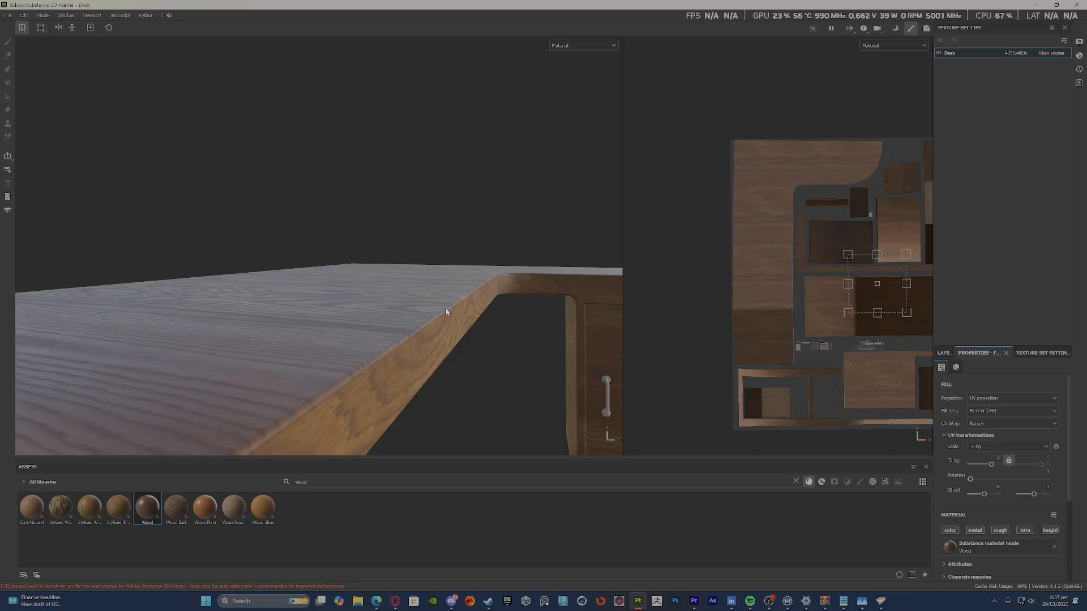
Set the Wood fill's projection to Tri-planar projection and check the grain along the desktop edge.
alt+drag(446, 312, 448, 340)
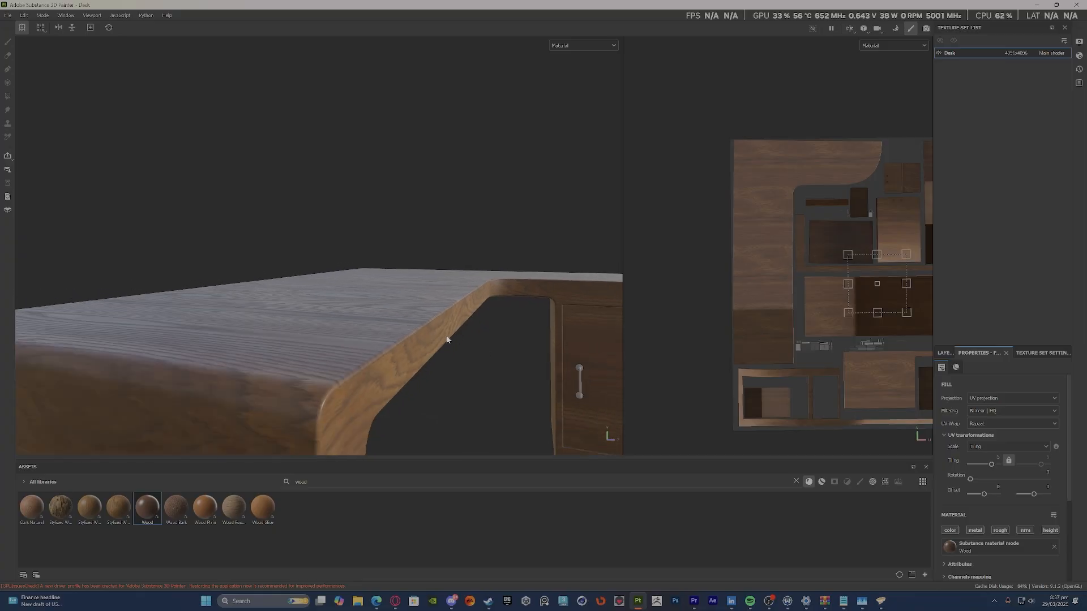
click(1000, 400)
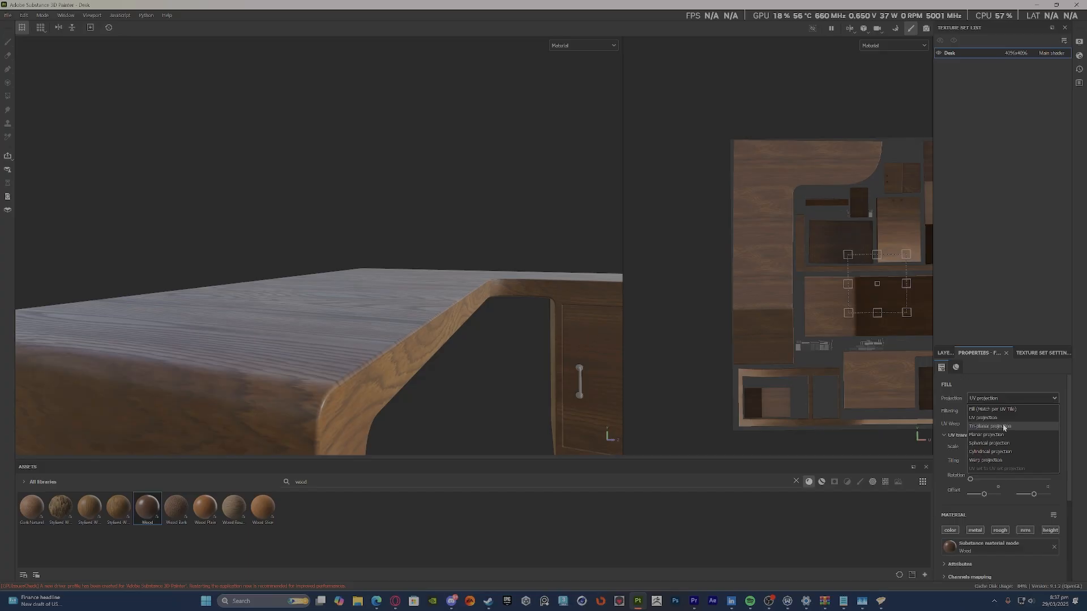
click(1004, 427)
alt+drag(456, 281, 294, 360)
scroll(295, 361, up, 8)
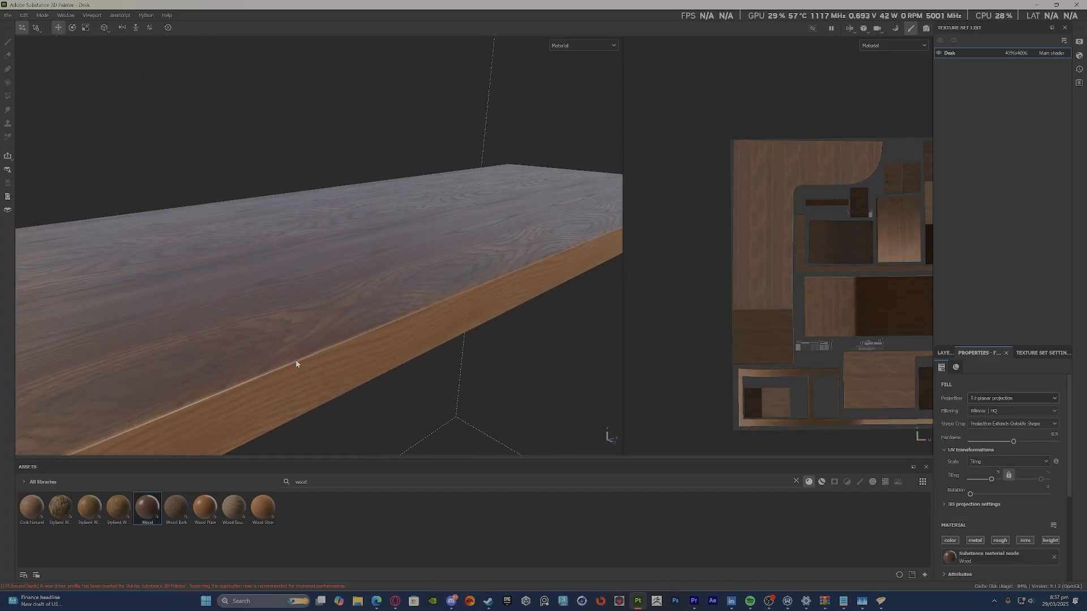
scroll(296, 361, up, 2)
Try Planar projection on the Wood fill, compare the grain on desktop and leg, and restore Tri-planar projection.
click(988, 399)
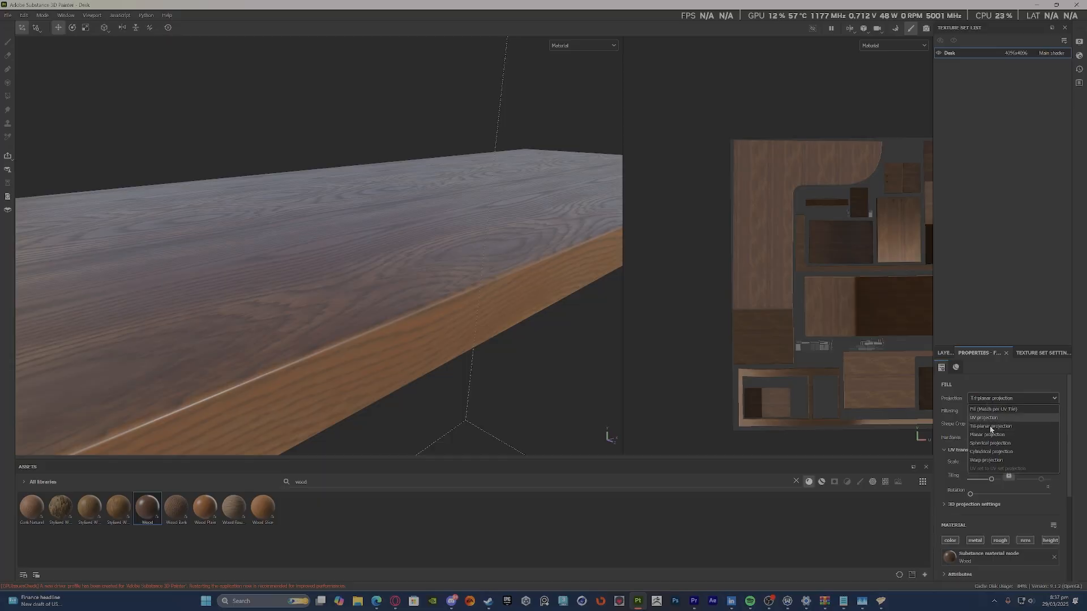
click(997, 434)
scroll(405, 331, down, 5)
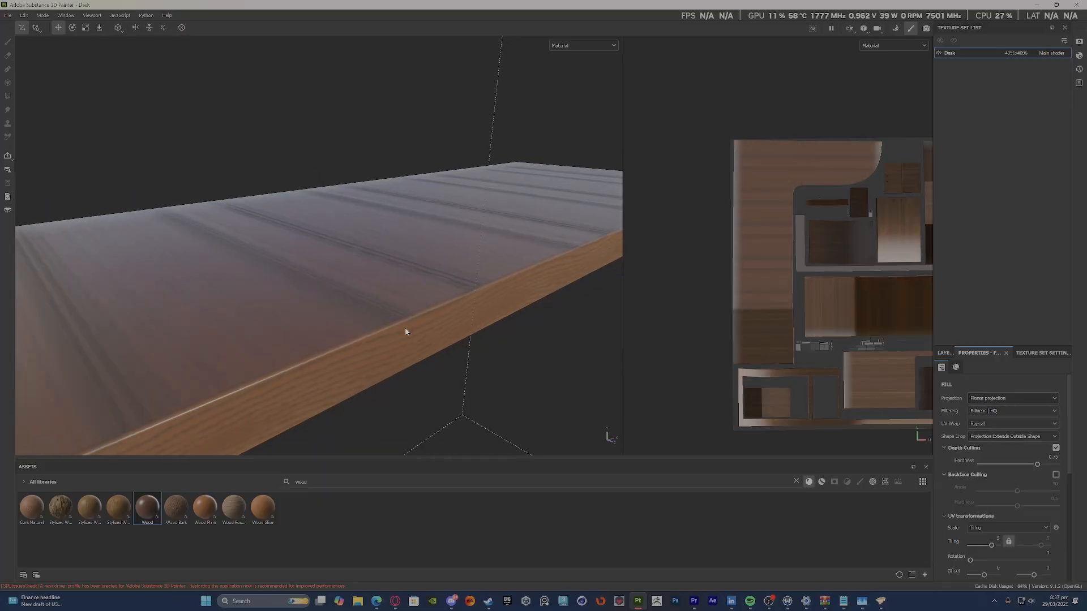
alt+drag(471, 338, 572, 332)
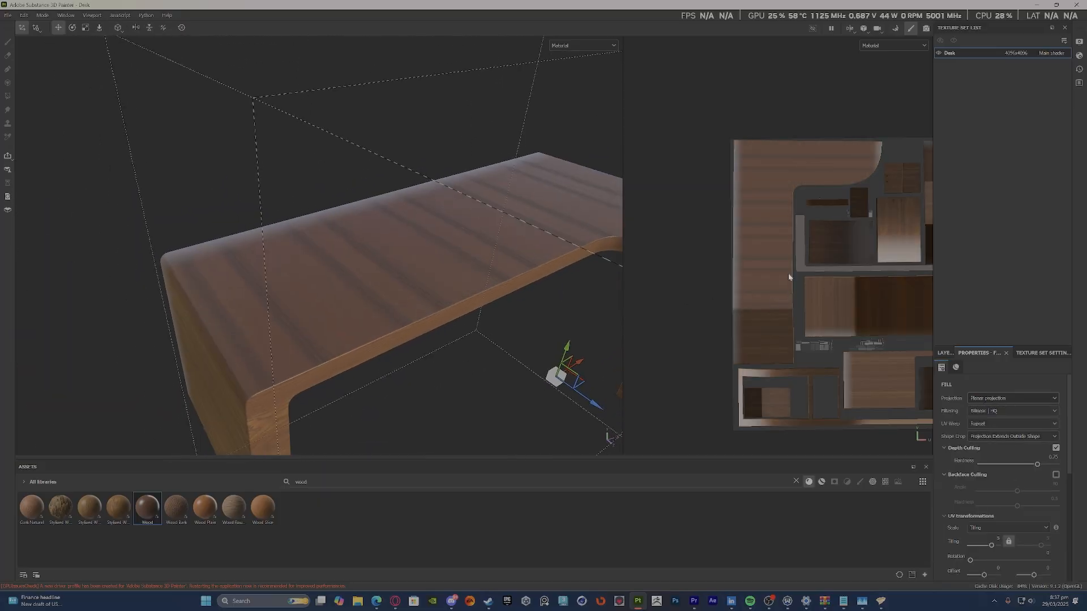
scroll(853, 307, down, 3)
scroll(741, 220, up, 5)
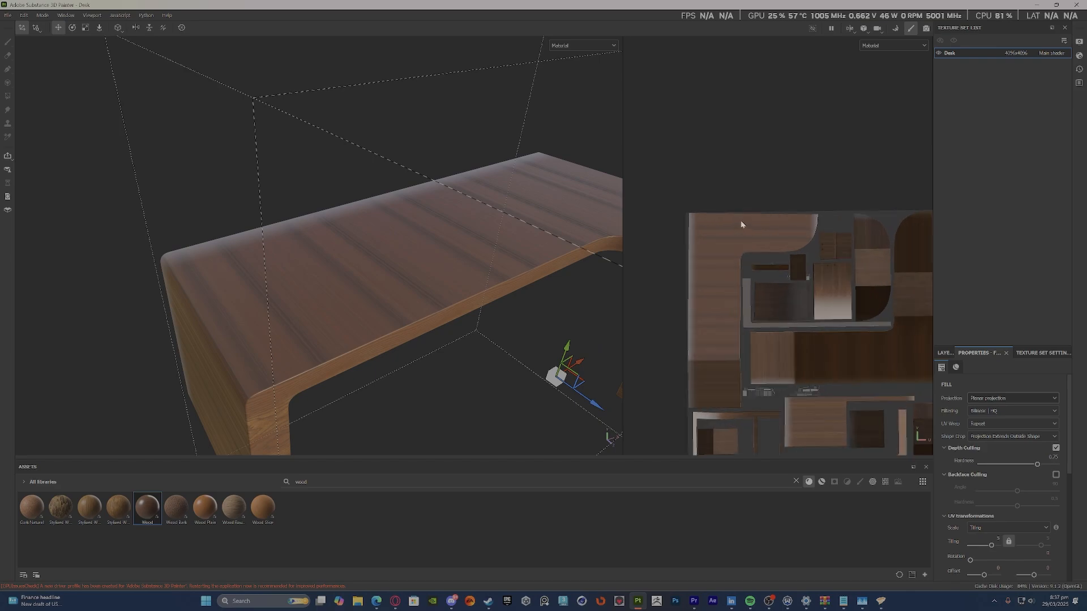
scroll(428, 284, up, 3)
alt+drag(428, 285, 456, 226)
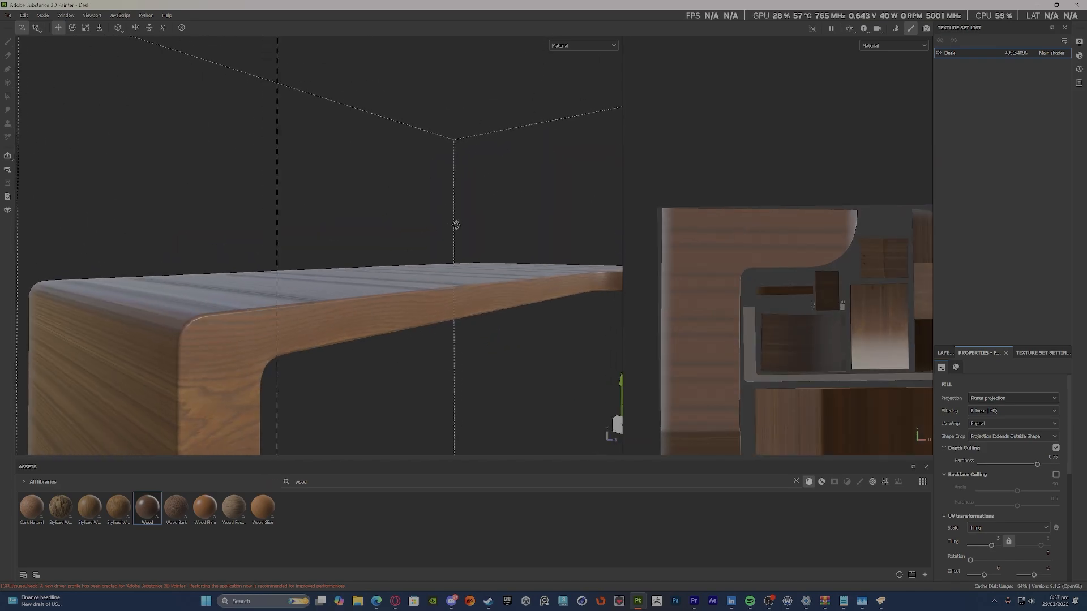
click(1009, 399)
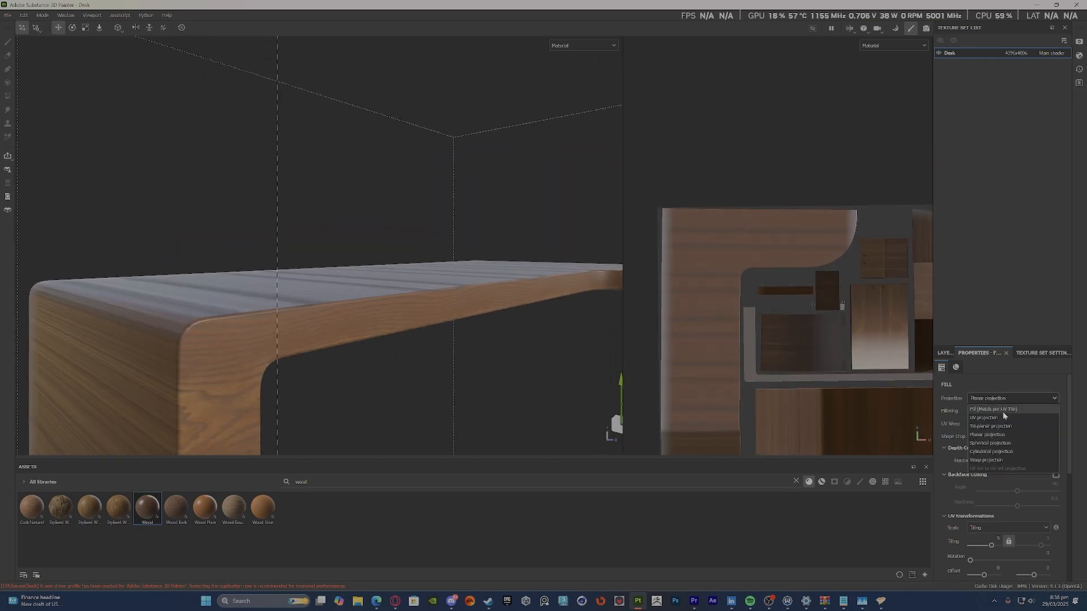
click(1000, 428)
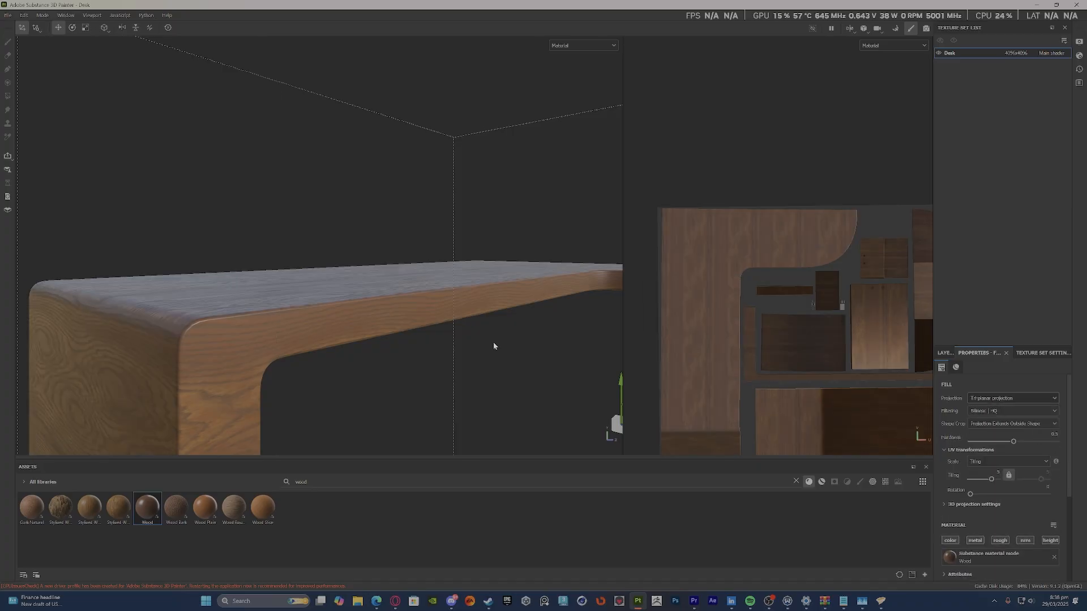
Lower the Wood fill's tiling slightly and check the grain on the desktop and cabinet doors.
scroll(453, 336, down, 5)
alt+middle_drag(543, 330, 414, 287)
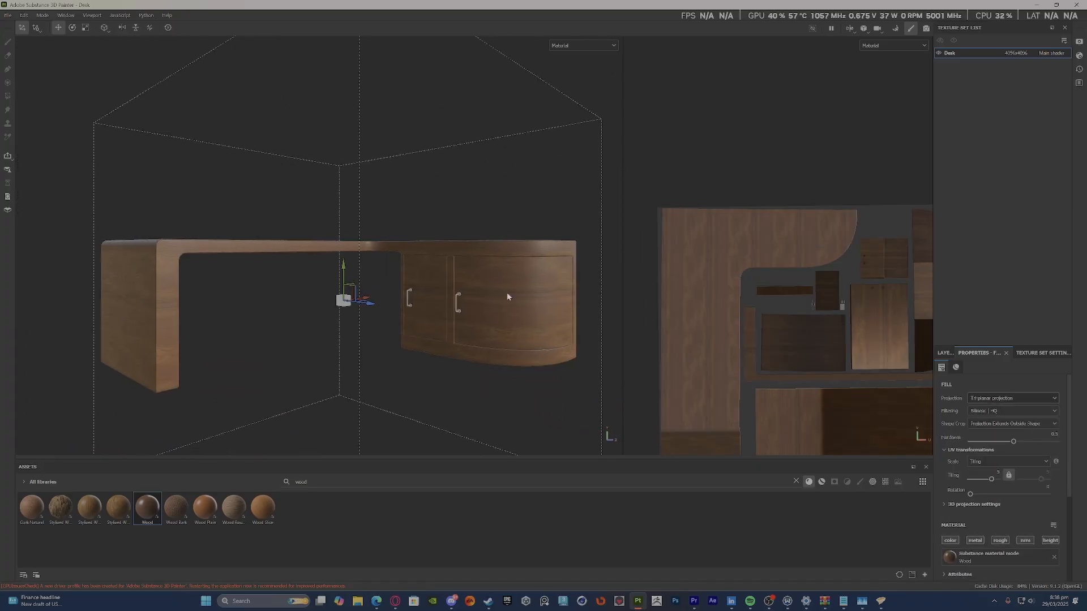
scroll(508, 296, up, 4)
alt+drag(509, 297, 416, 280)
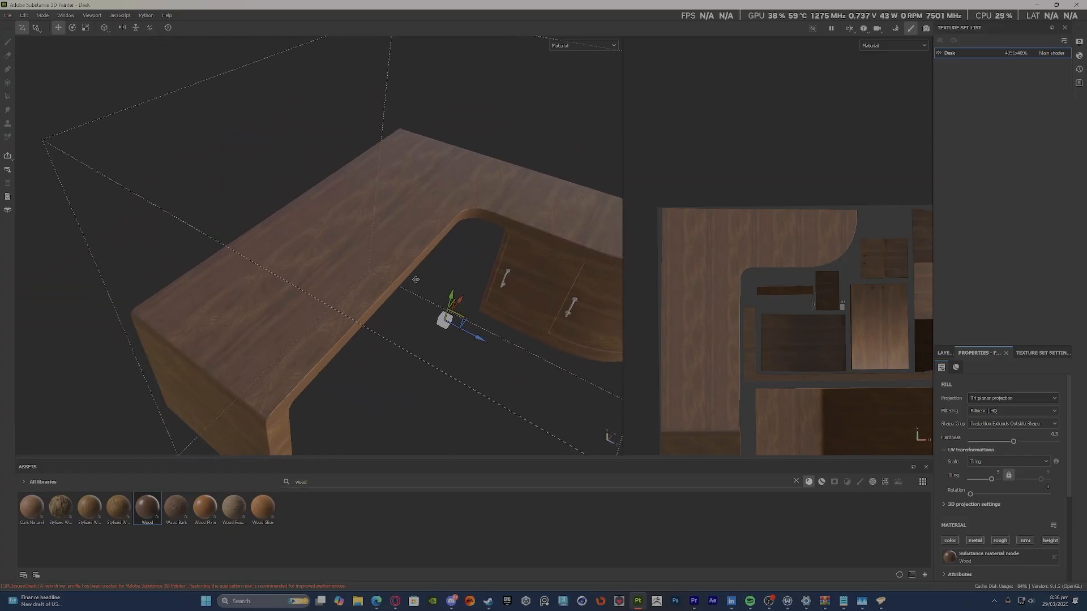
alt+middle_drag(415, 280, 421, 259)
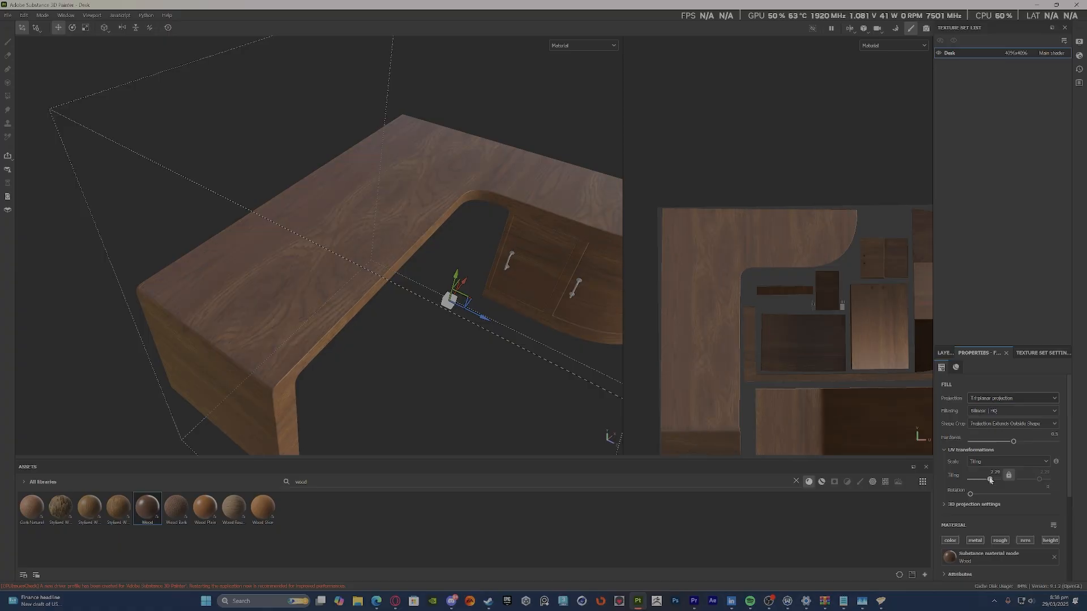
alt+drag(583, 347, 522, 205)
scroll(411, 326, up, 10)
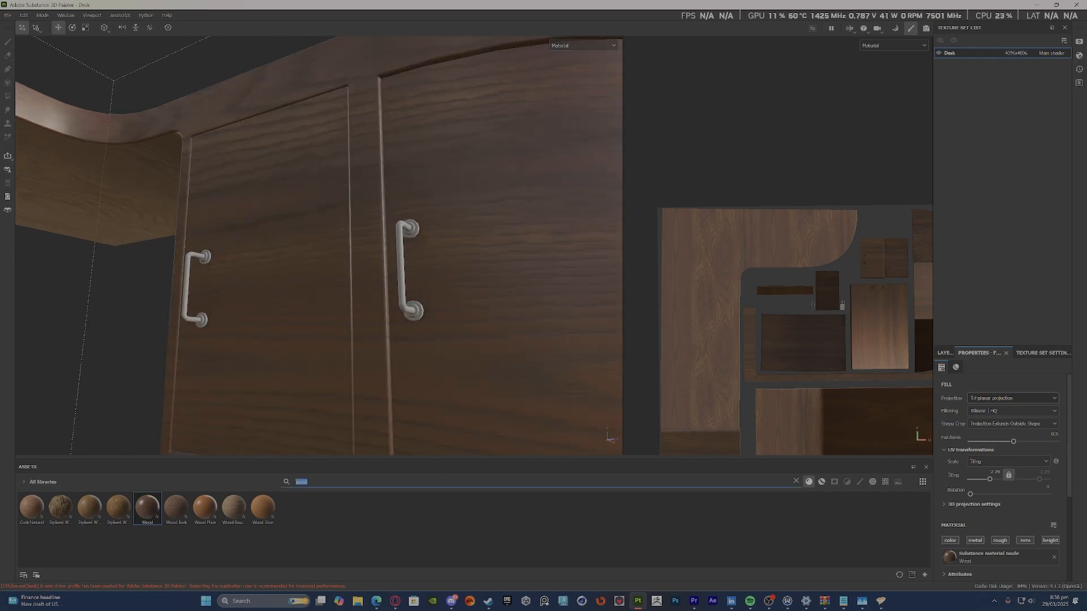
Search the assets for "metal" and apply the Metal Brushed material to the desk as a new fill layer.
text(metal)
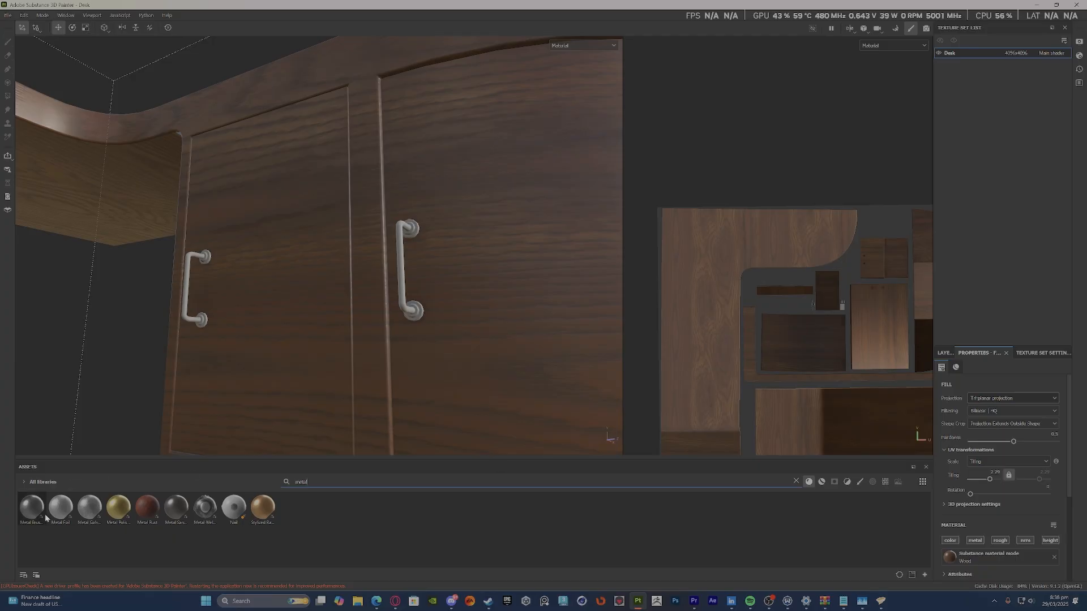
mouse_move(35, 516)
mouse_down()
mouse_move(401, 288)
mouse_move(453, 314)
mouse_move(418, 346)
mouse_up()
scroll(368, 297, down, 8)
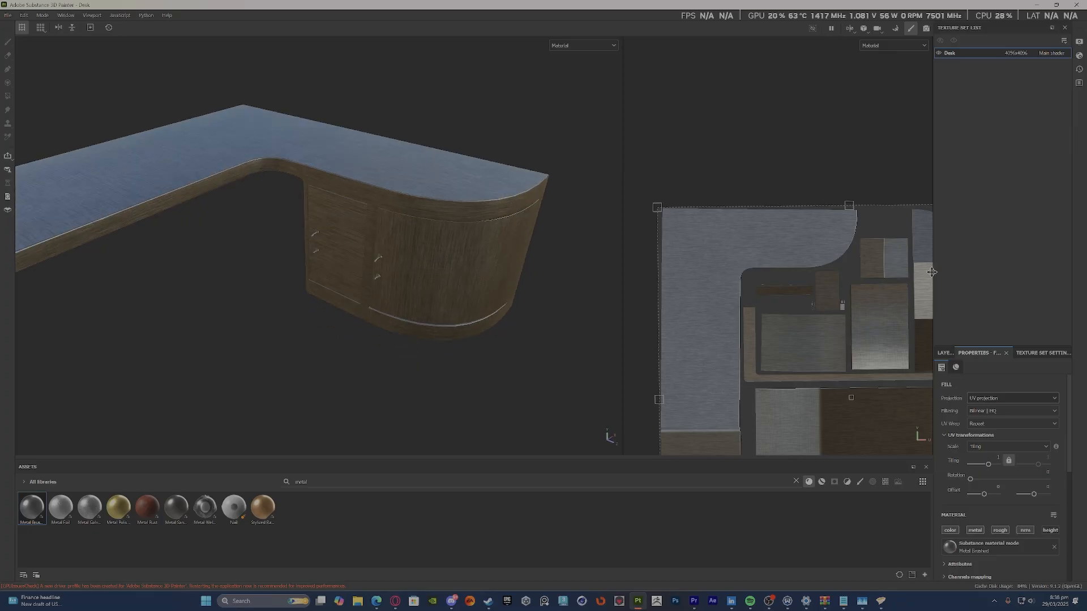
Move the new Metal Brushed layer beneath the masked Wood layer and inspect the door handles.
click(944, 353)
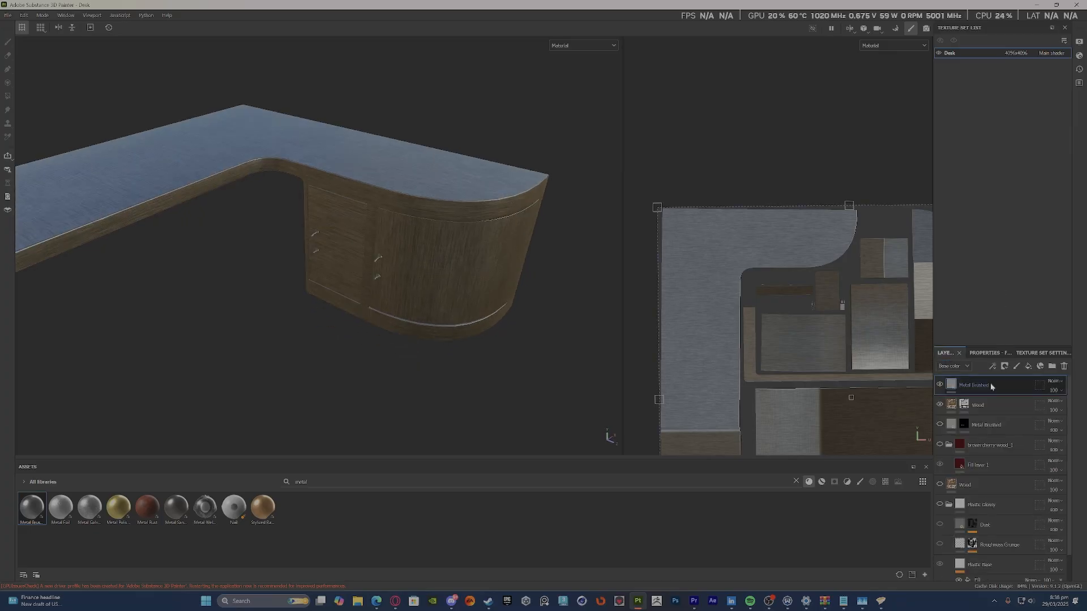
scroll(325, 199, up, 5)
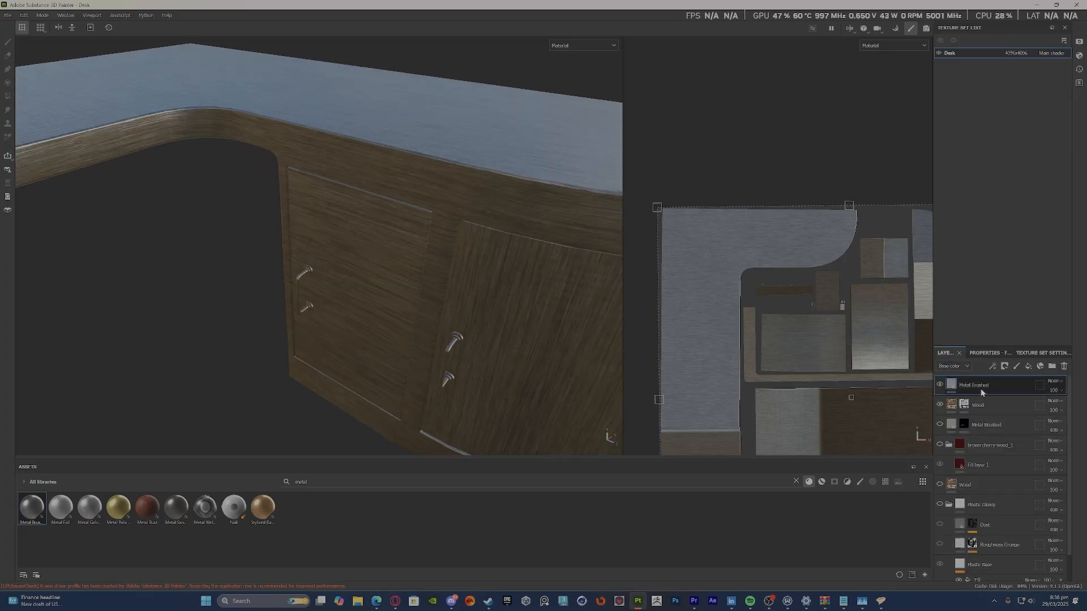
drag(978, 389, 973, 416)
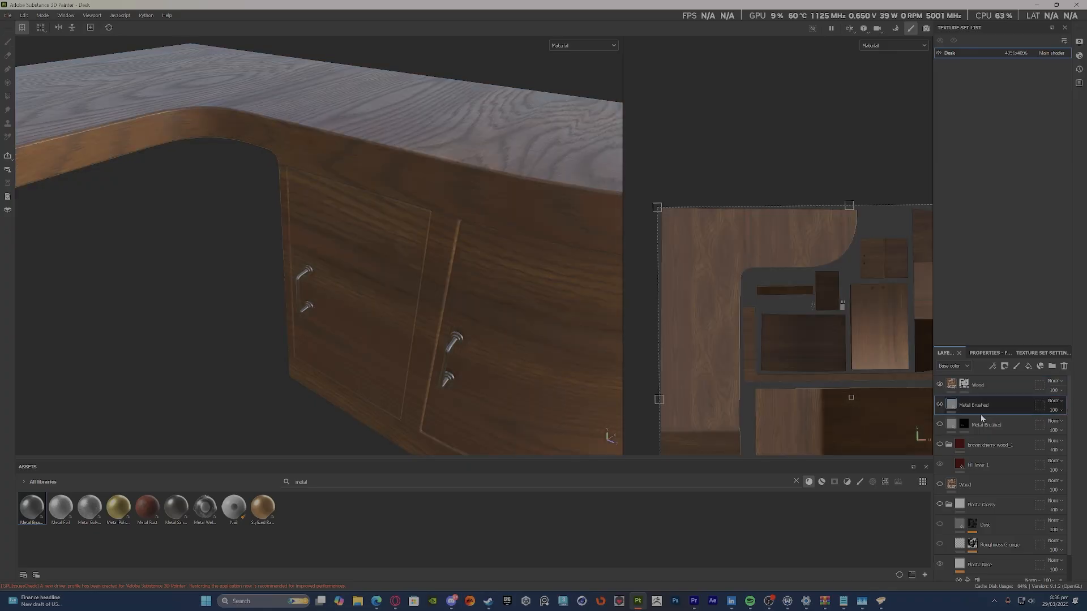
alt+drag(439, 314, 450, 254)
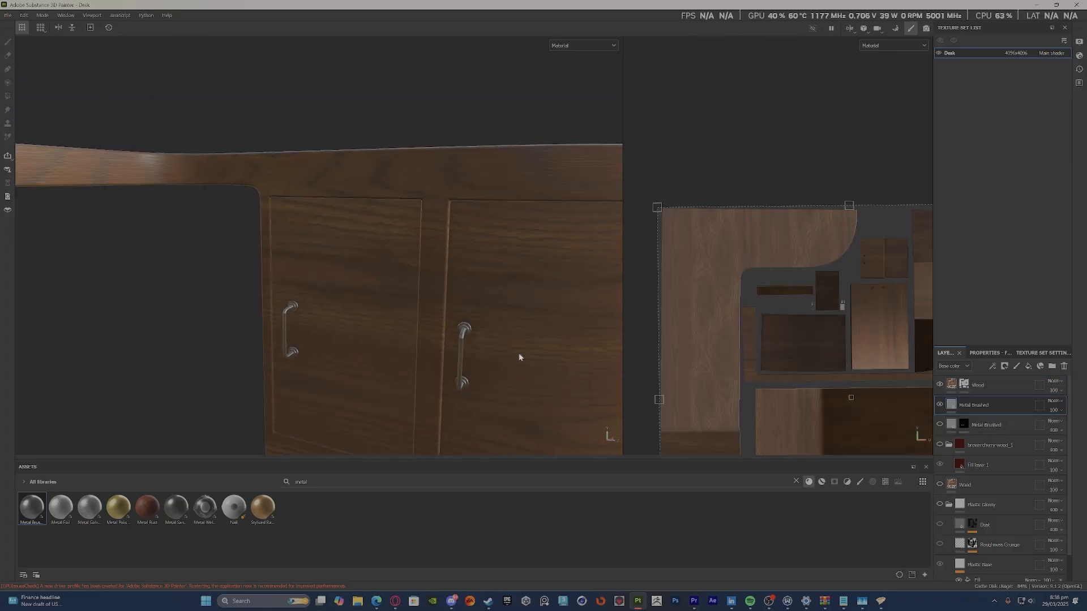
scroll(555, 356, up, 5)
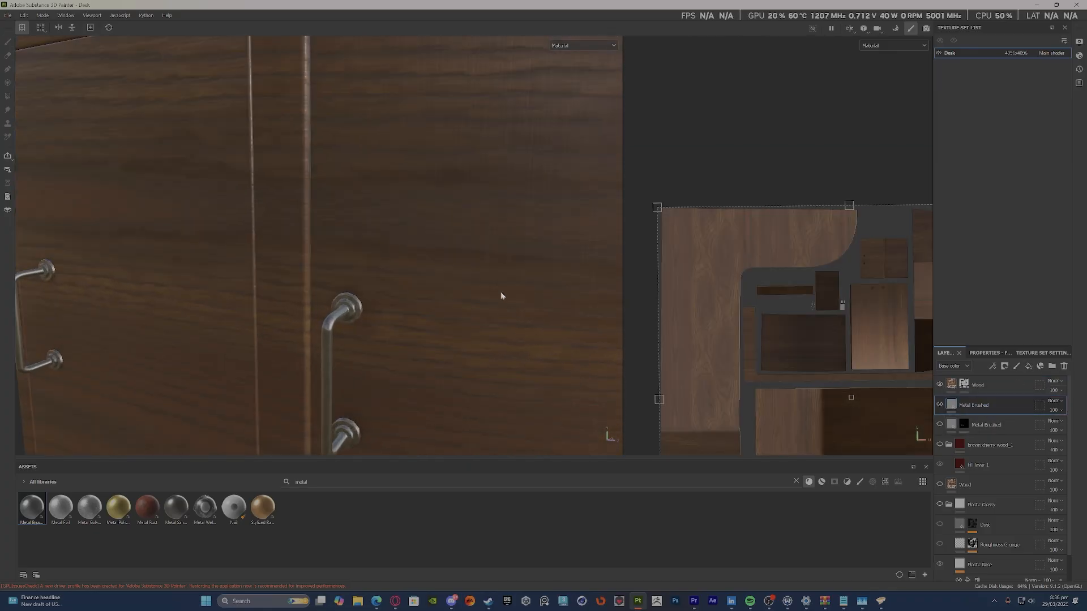
alt+drag(501, 294, 433, 172)
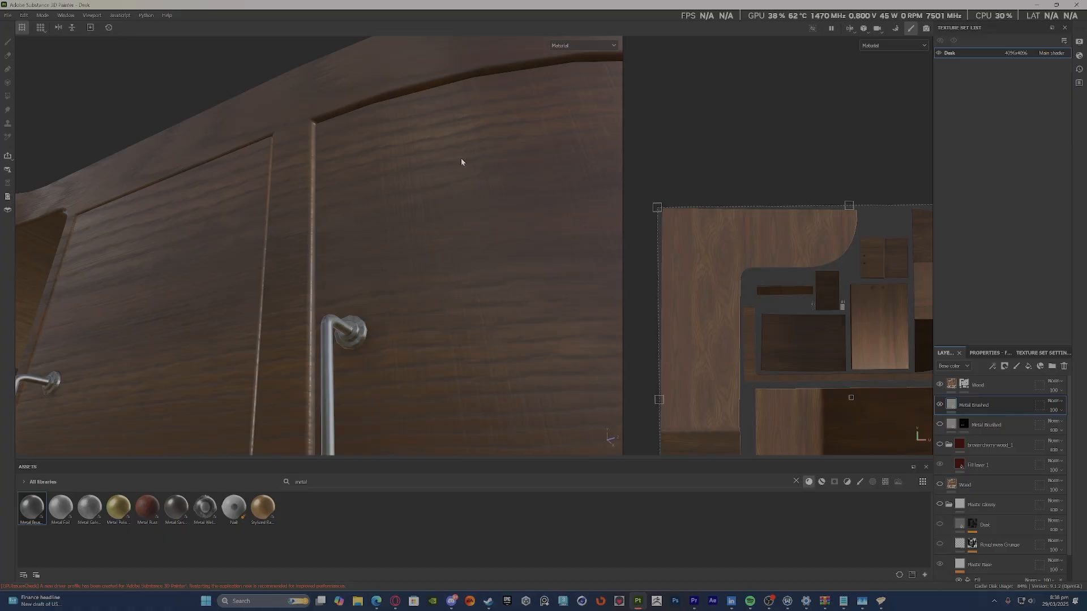
scroll(440, 218, down, 5)
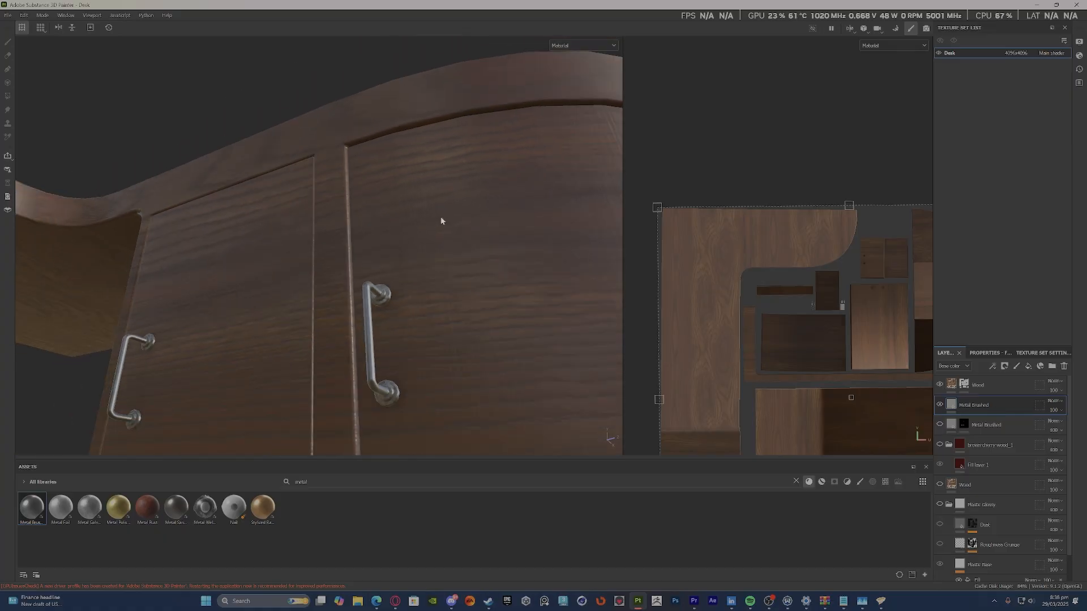
Turn the Metal Brushed fill's nrm channel off and back on to compare the surface.
click(988, 353)
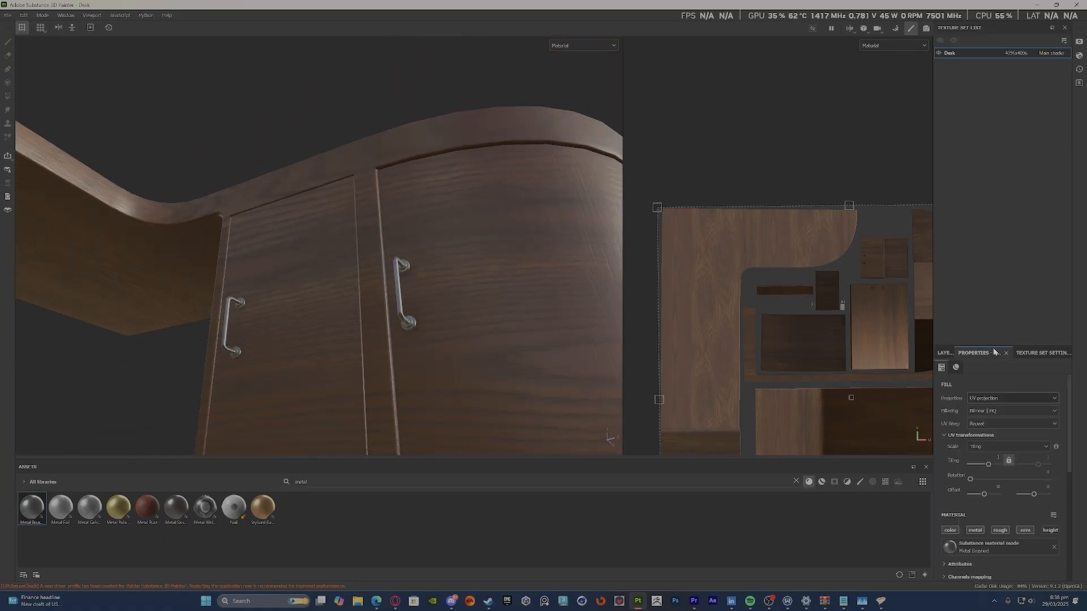
click(1029, 531)
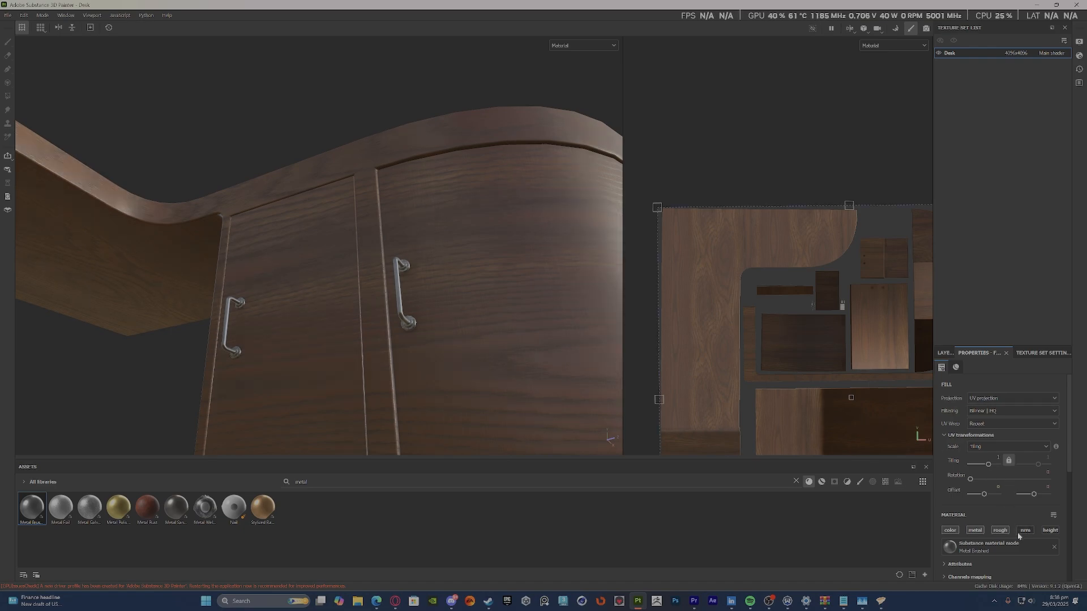
click(1025, 530)
Move the Metal Brushed layer back above the Wood layer and add a black mask to it.
click(942, 353)
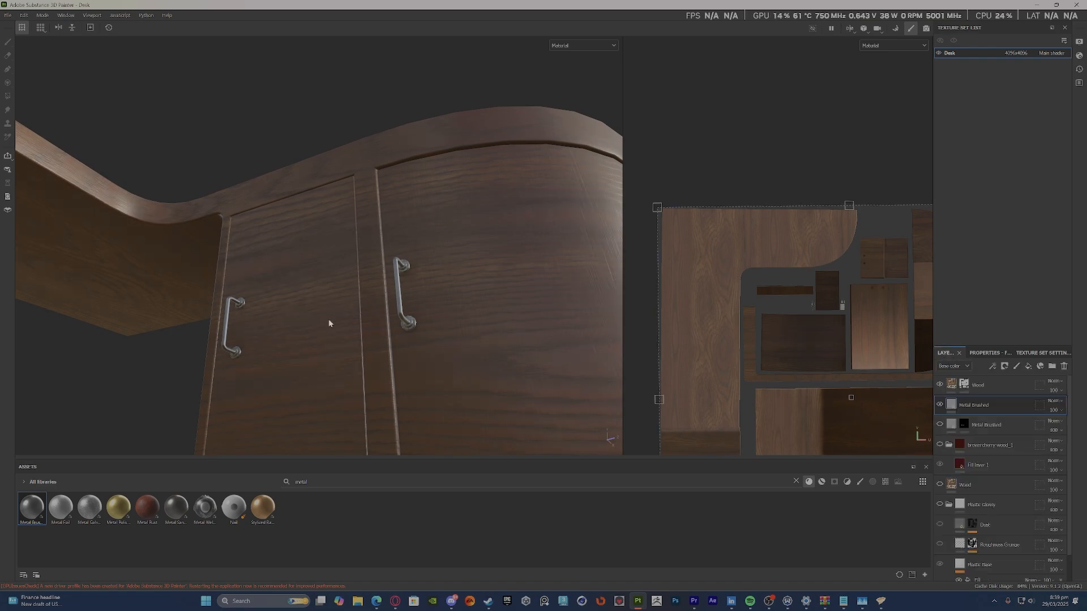
scroll(330, 323, up, 3)
alt+drag(436, 304, 420, 356)
drag(977, 407, 971, 377)
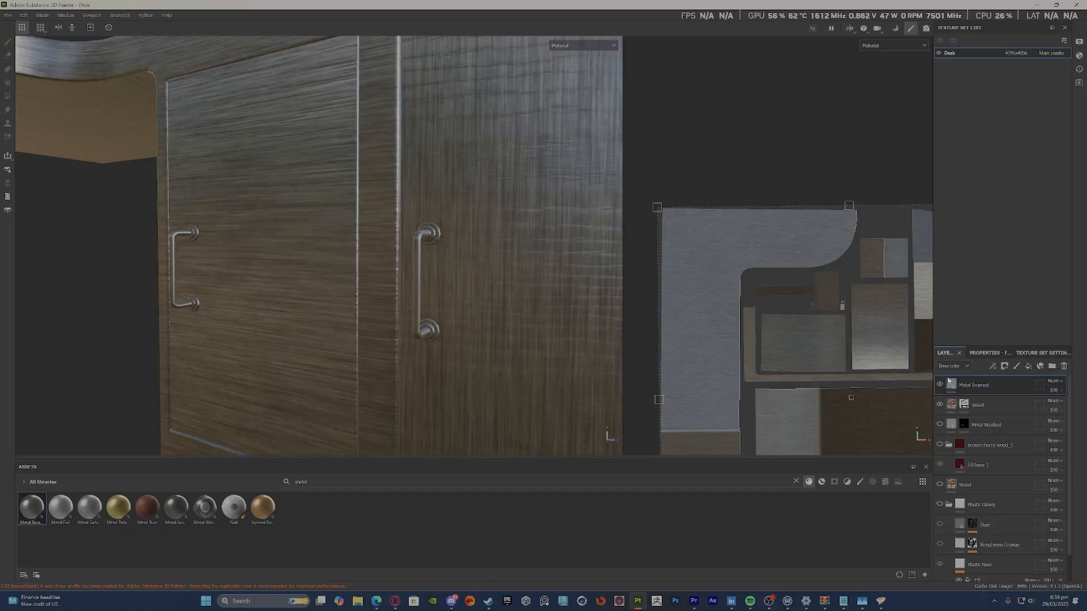
right_click(992, 385)
click(1019, 19)
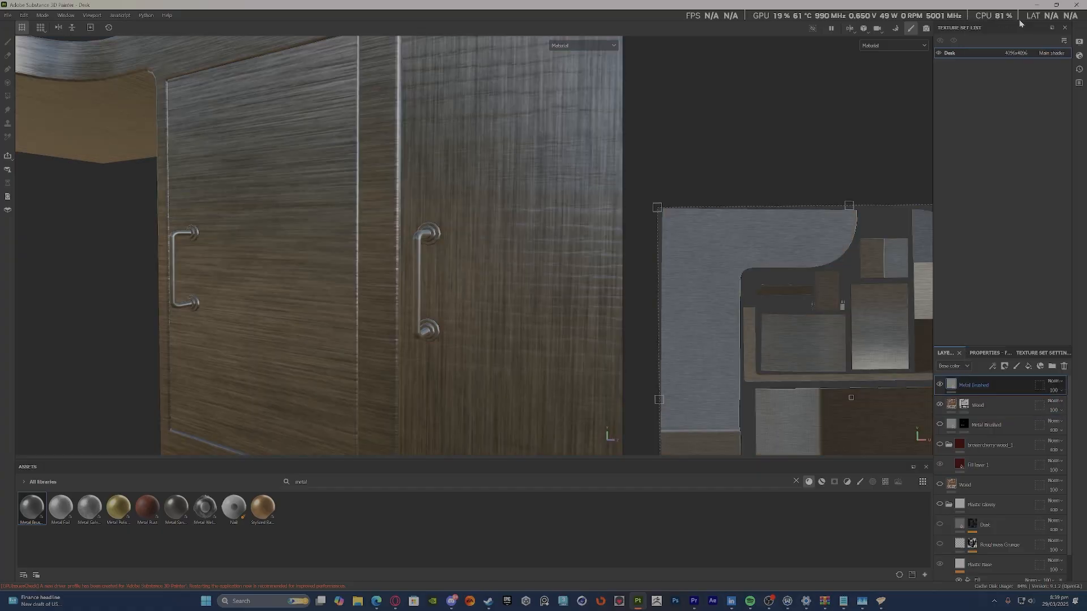
Reveal Metal Brushed on the two clusters of handle UV islands below the large panels, using Polygon Fill on the mask.
key(4)
scroll(698, 263, down, 5)
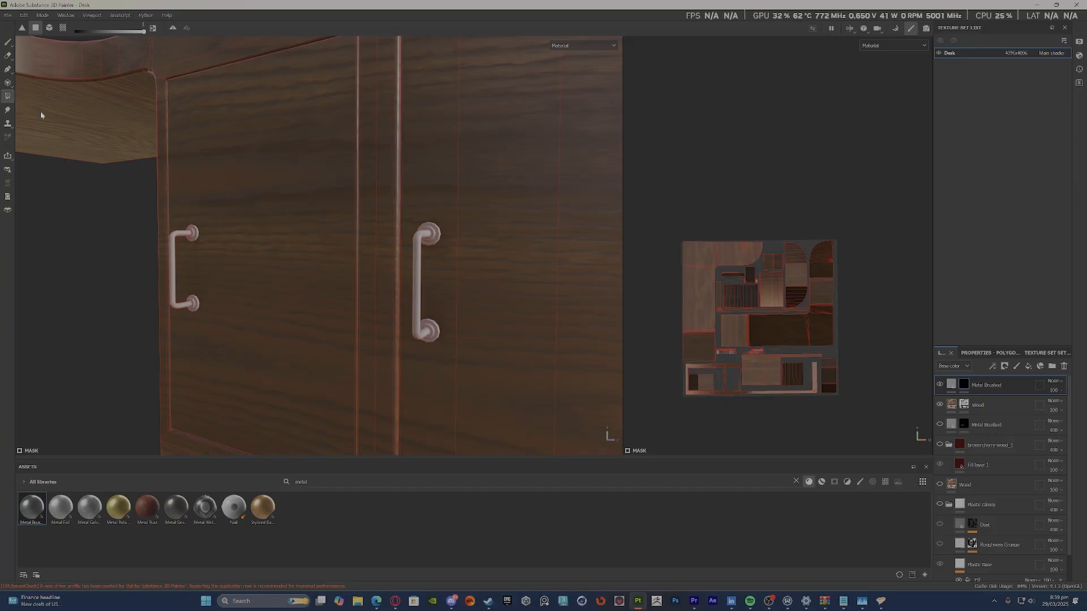
scroll(715, 371, up, 10)
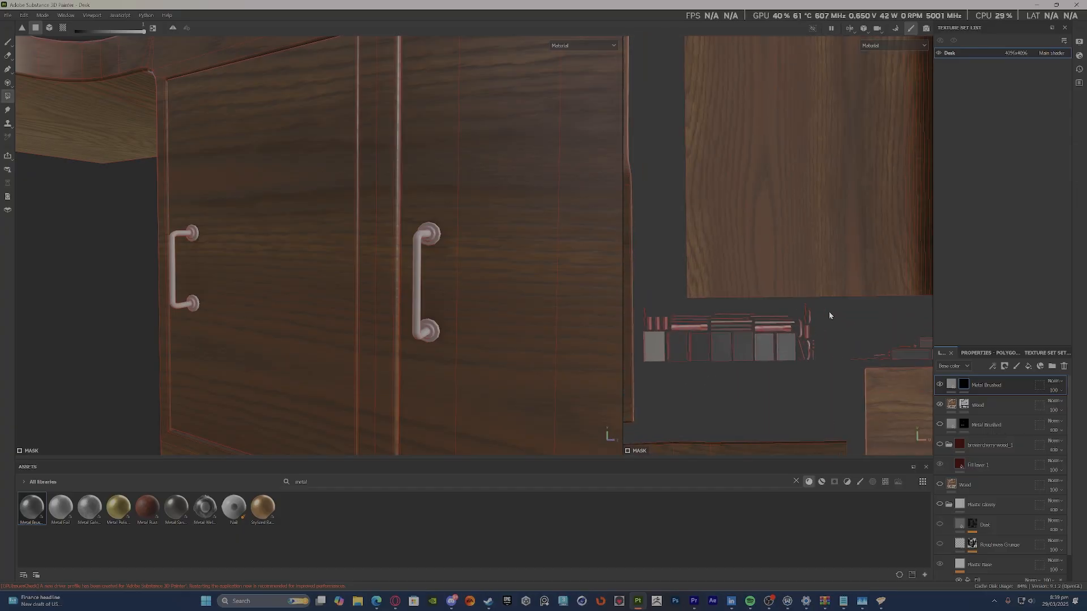
drag(791, 339, 644, 378)
alt+middle_drag(785, 370, 431, 354)
alt+middle_drag(706, 348, 837, 311)
scroll(739, 322, down, 2)
drag(811, 294, 633, 340)
Add the remaining handle UV islands on both sides of the small dark panel to the Metal Brushed mask, including the small round cap.
scroll(740, 369, down, 6)
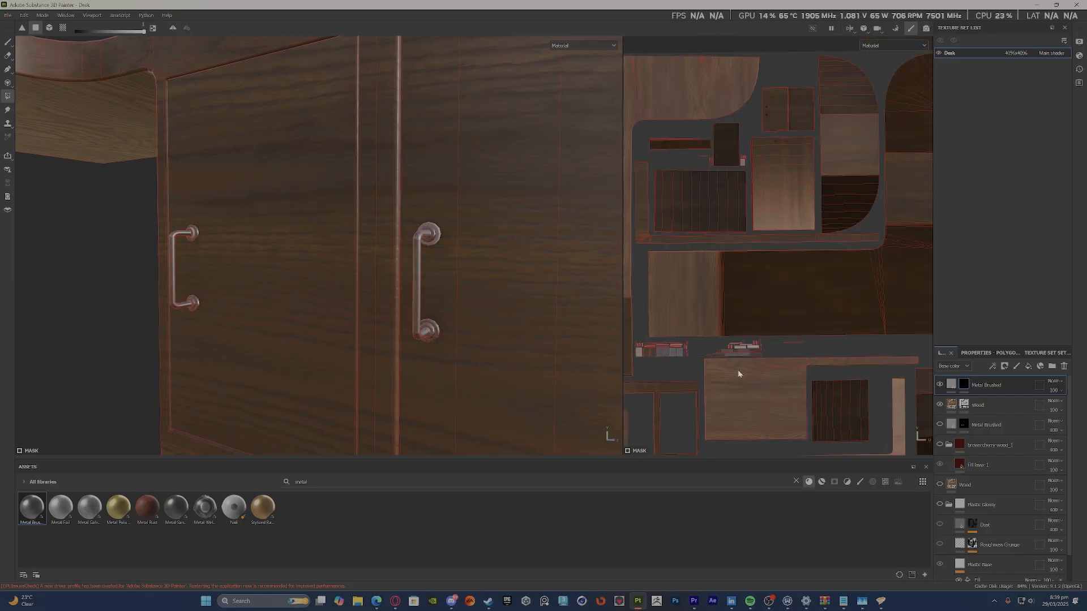
scroll(727, 275, up, 3)
scroll(761, 240, up, 4)
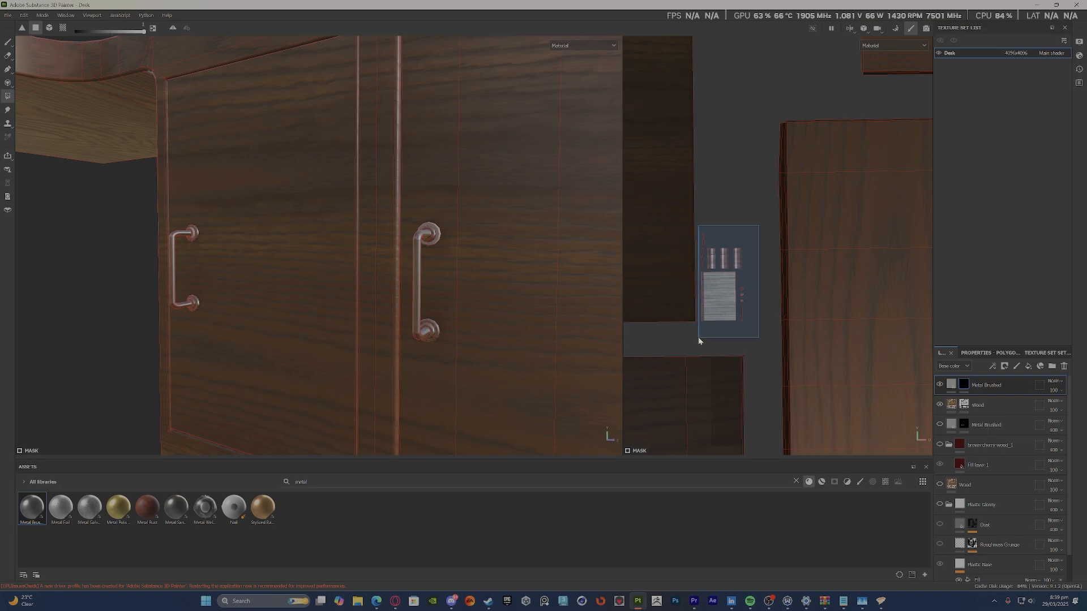
drag(698, 338, 698, 338)
scroll(698, 338, down, 2)
alt+middle_drag(645, 299, 903, 314)
scroll(840, 304, up, 2)
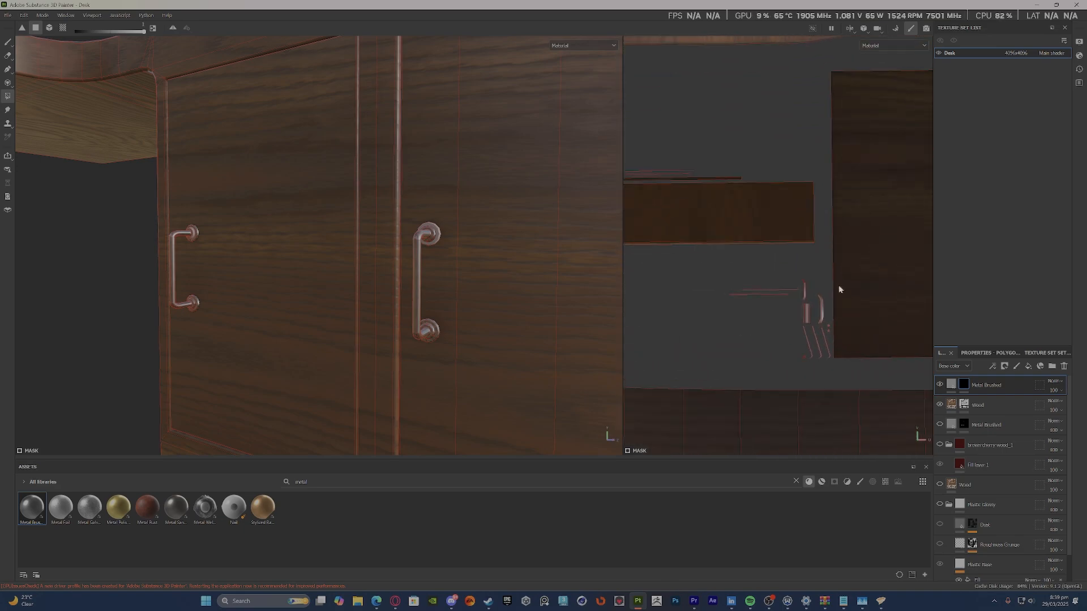
drag(728, 368, 726, 365)
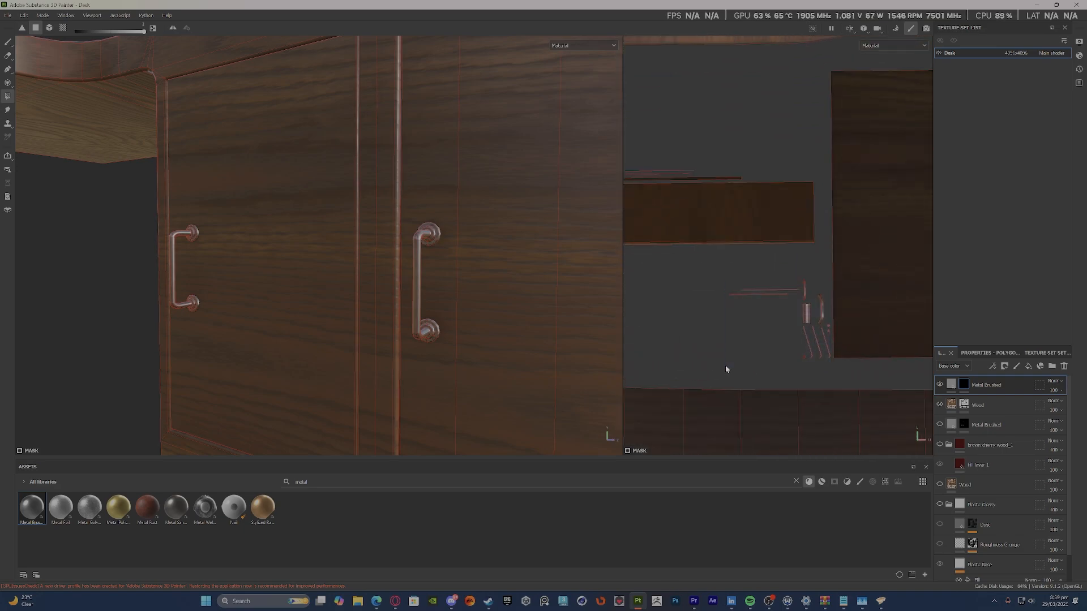
scroll(844, 335, up, 5)
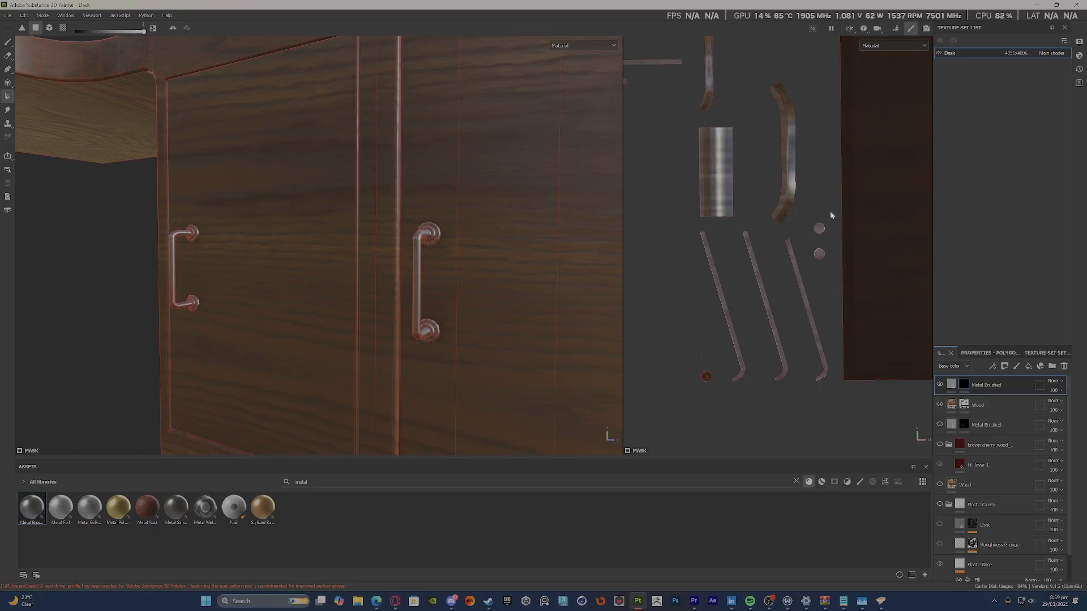
drag(731, 384, 694, 388)
scroll(695, 386, down, 4)
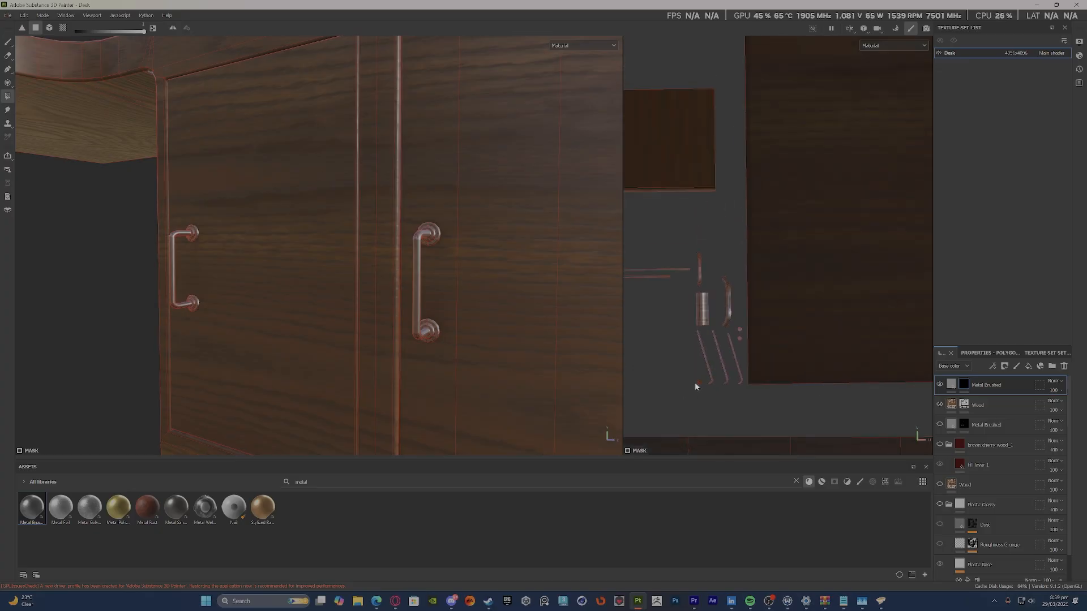
scroll(424, 317, down, 5)
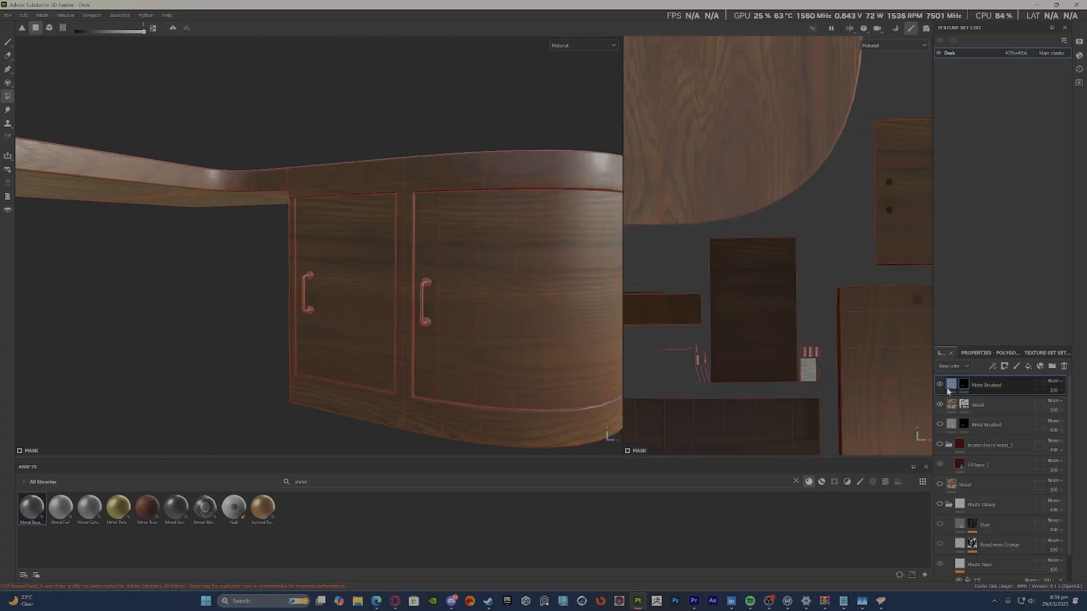
Select the Metal Brushed layer's fill content and examine the metal handles and wood grain around the whole desk.
click(950, 387)
alt+drag(407, 341, 463, 267)
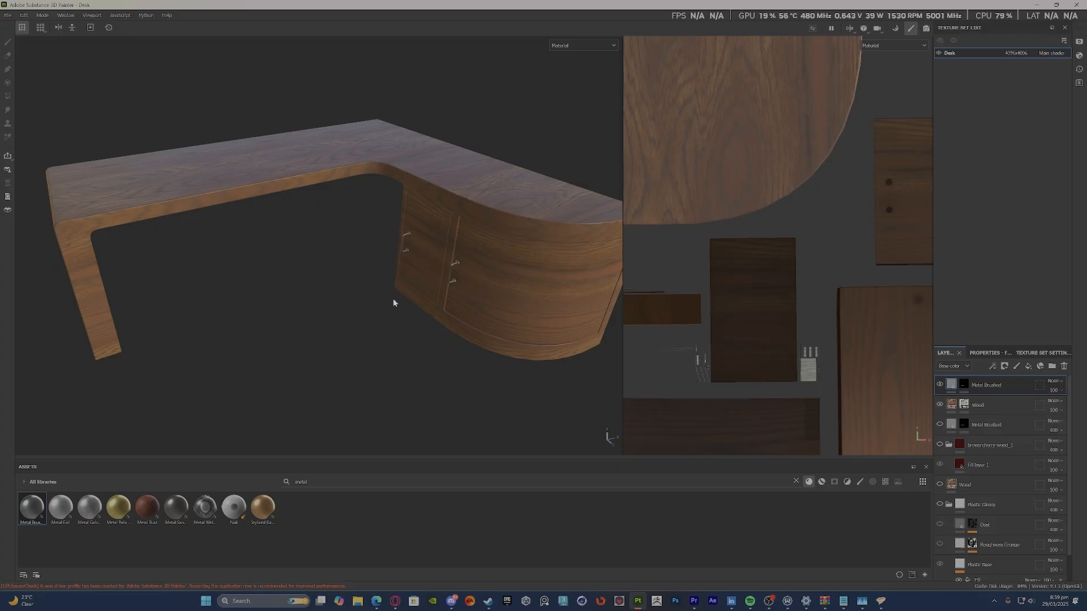
scroll(296, 200, up, 6)
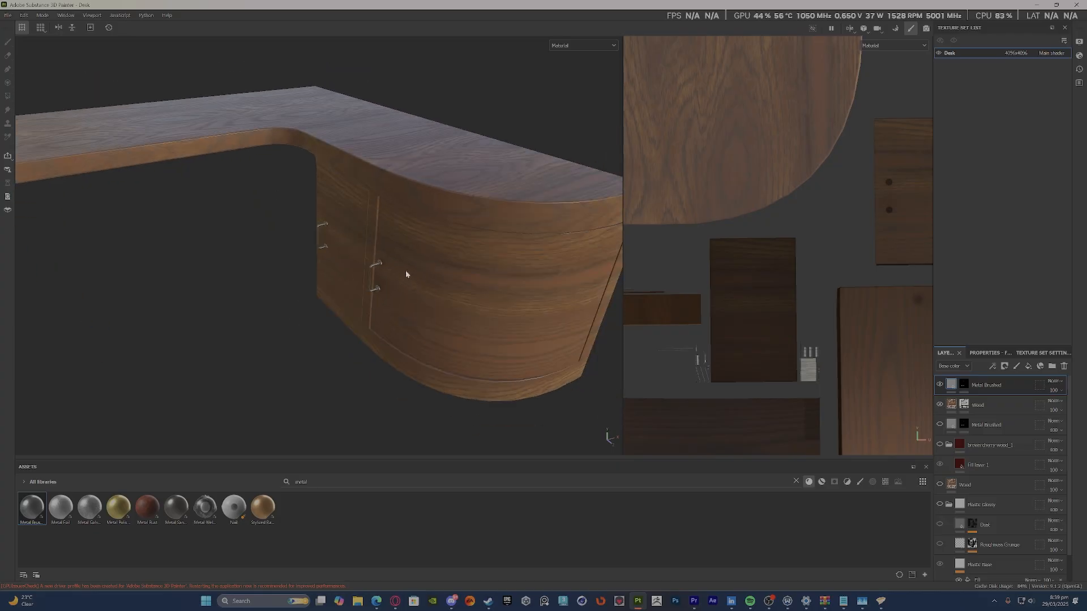
scroll(406, 275, down, 3)
alt+middle_drag(291, 254, 471, 271)
alt+drag(470, 271, 182, 289)
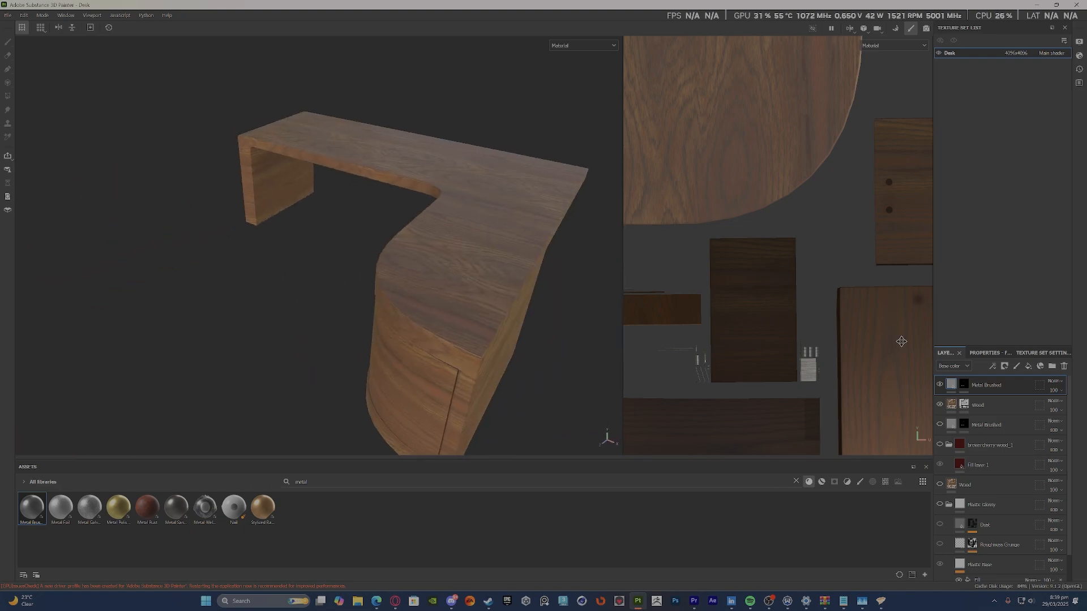